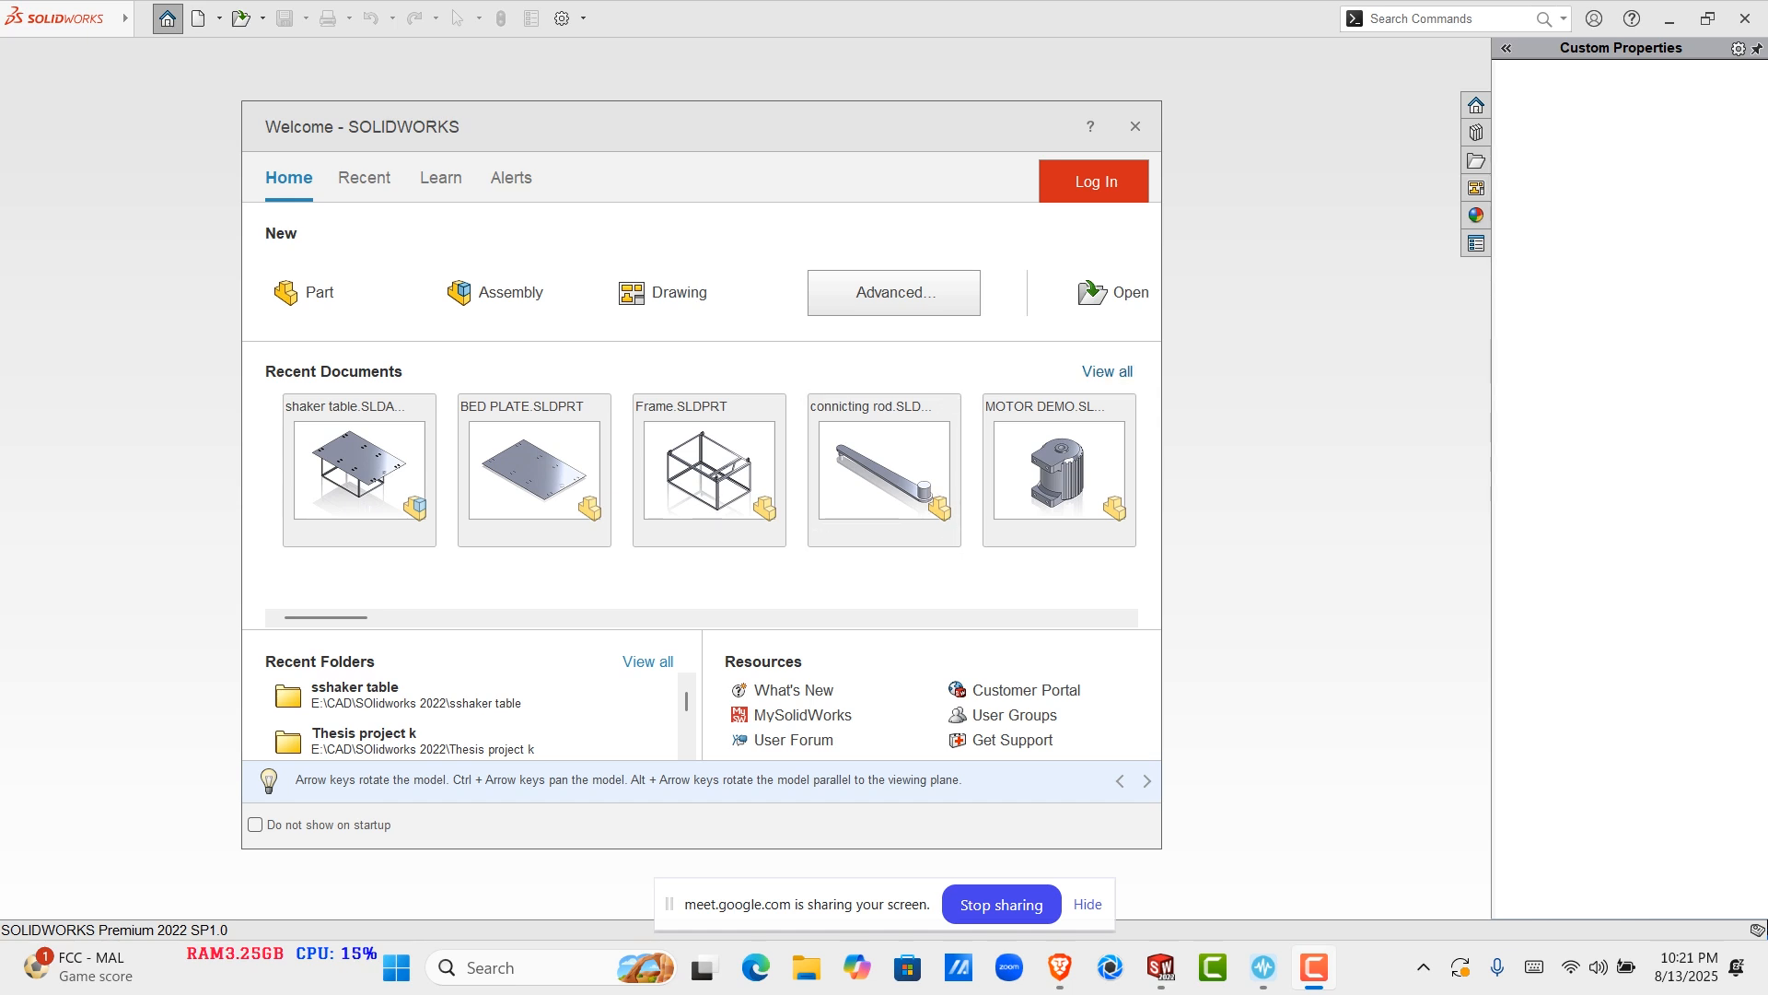
# Look through the complete list of recent documents for the available parts and assemblies
pyautogui.click(1107, 371)
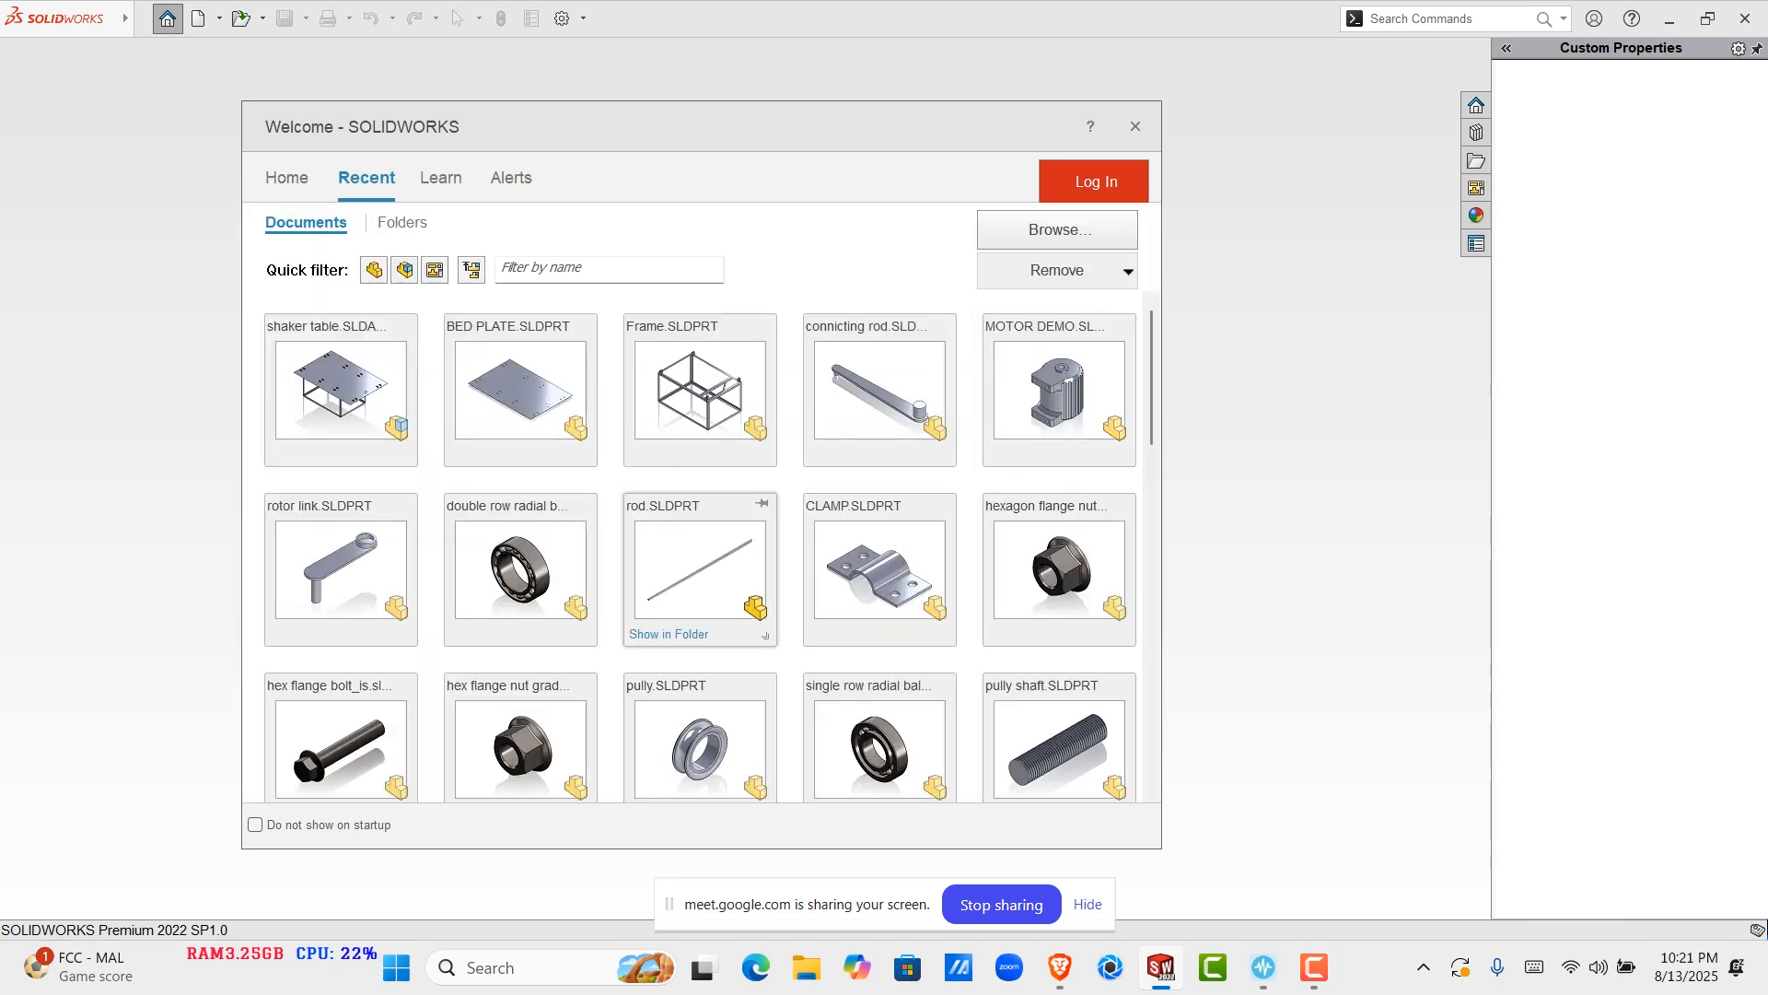
pyautogui.scroll(-3, 699, 553)
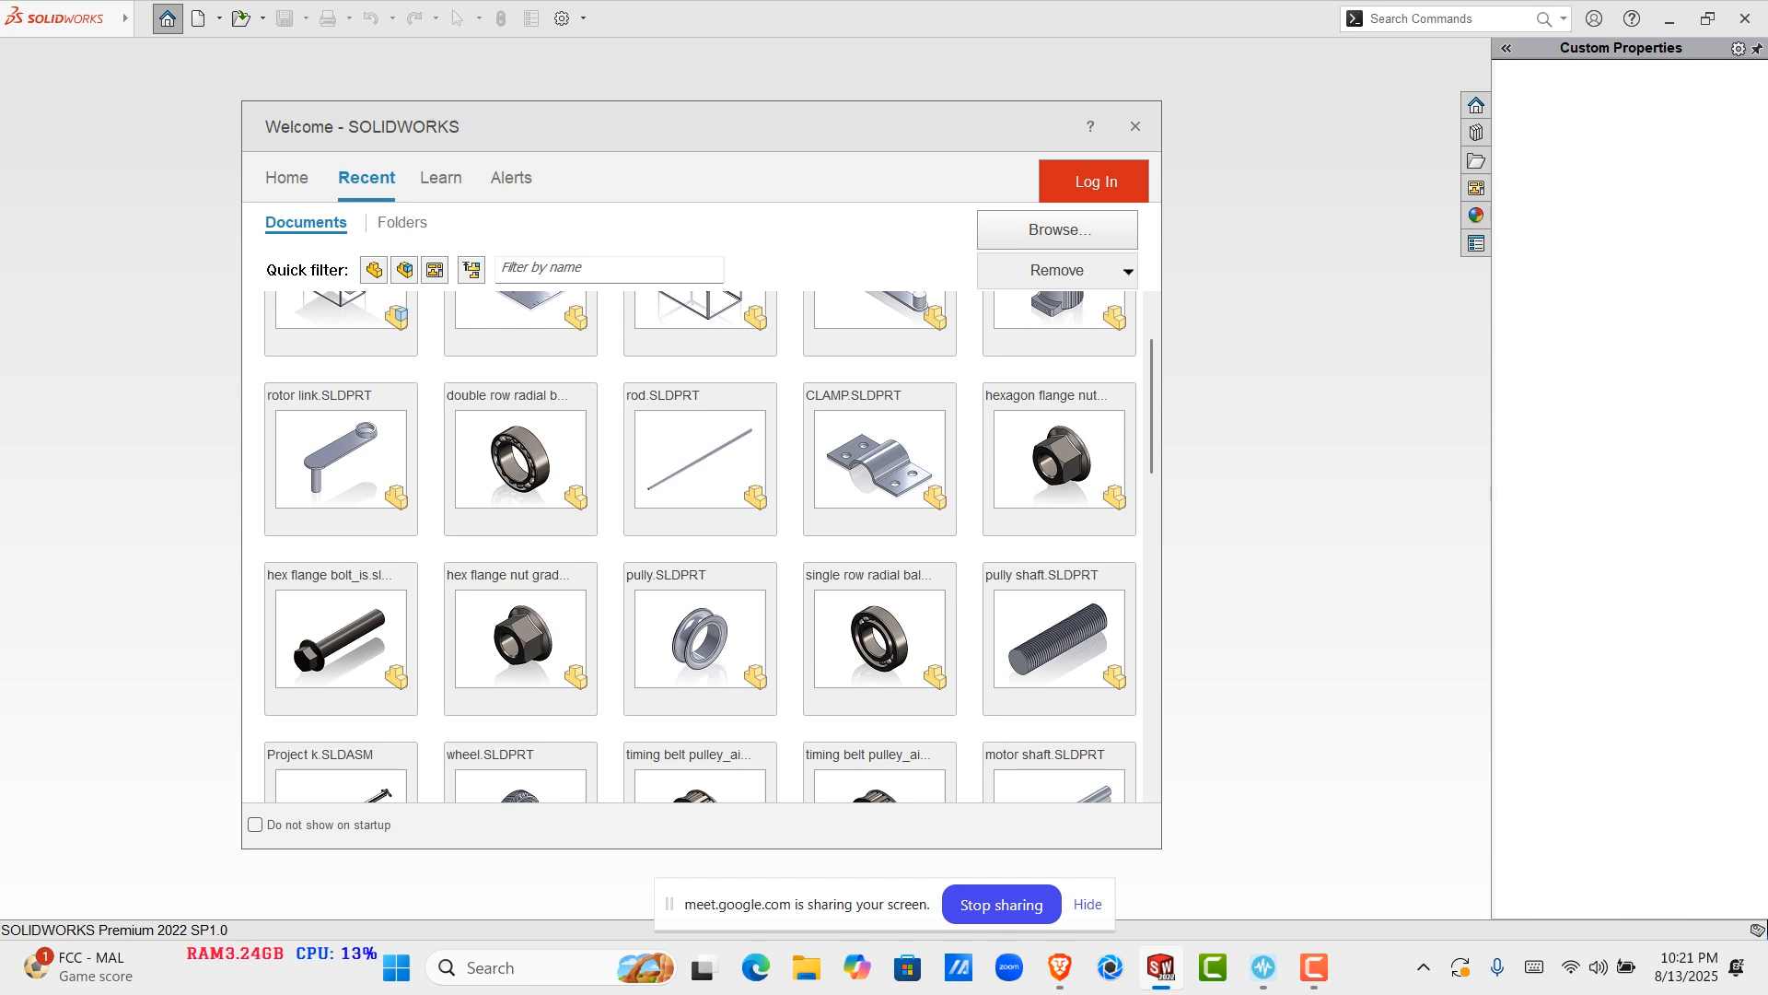
pyautogui.scroll(-10, 879, 571)
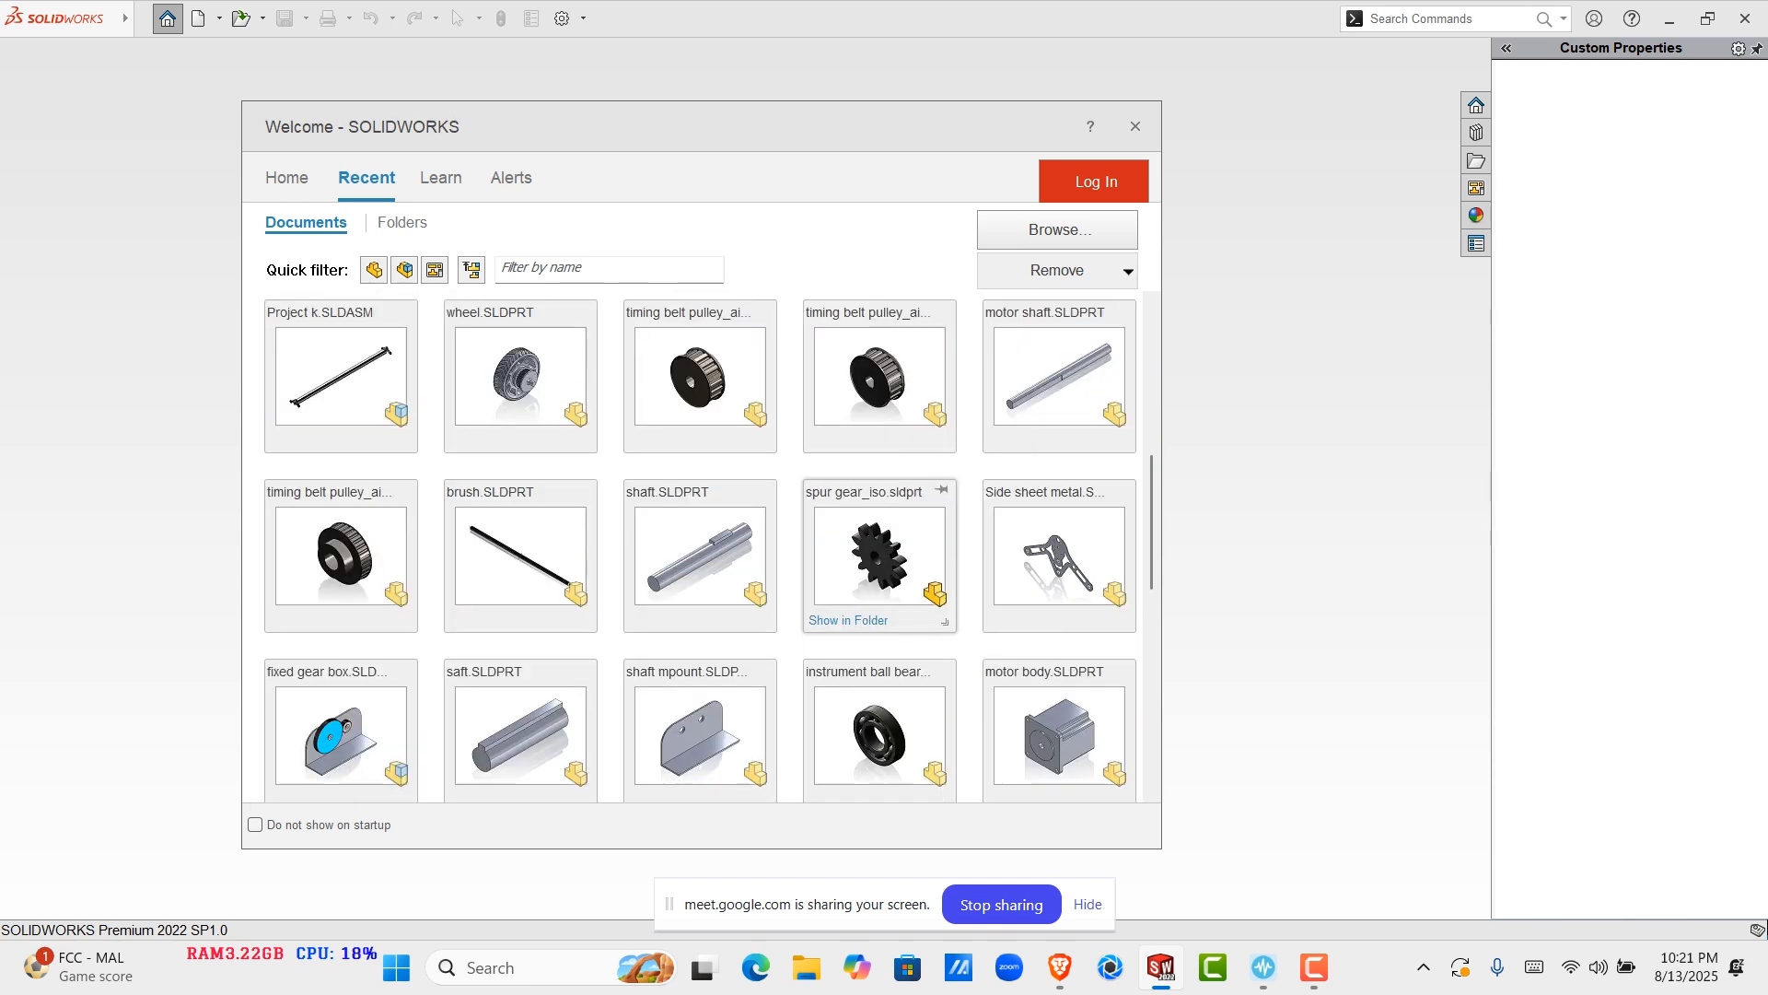
pyautogui.scroll(-3, 879, 571)
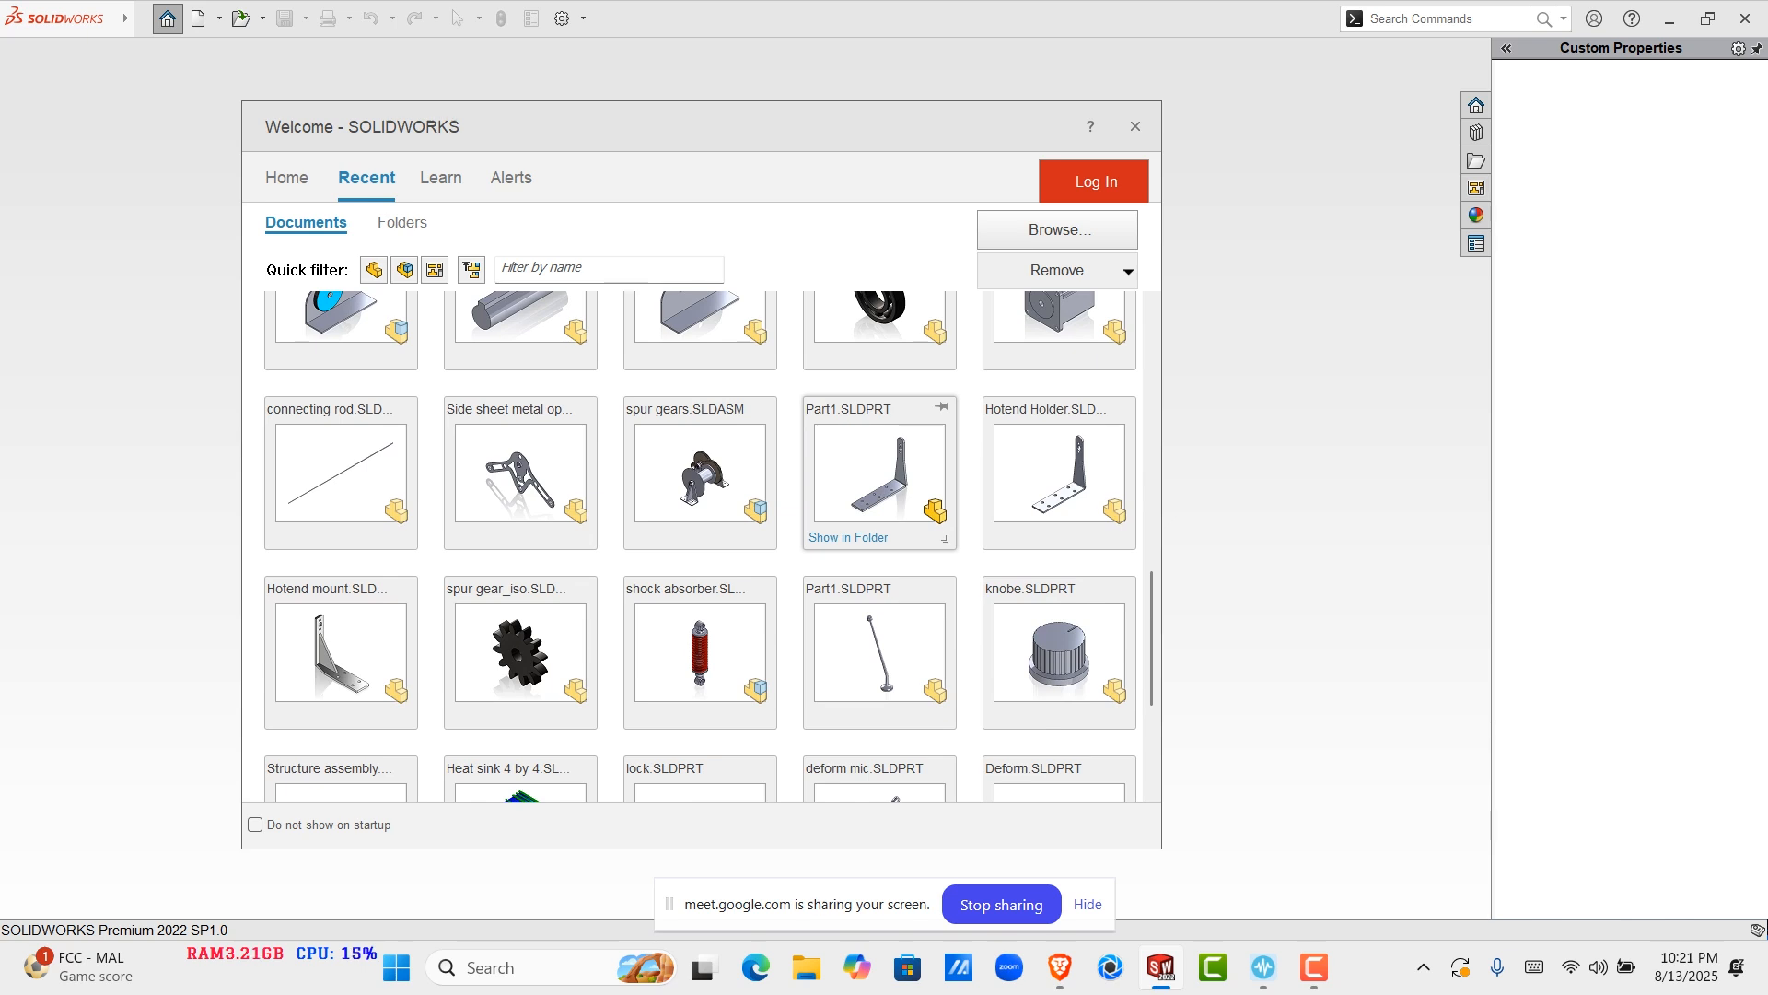
pyautogui.scroll(-8, 879, 498)
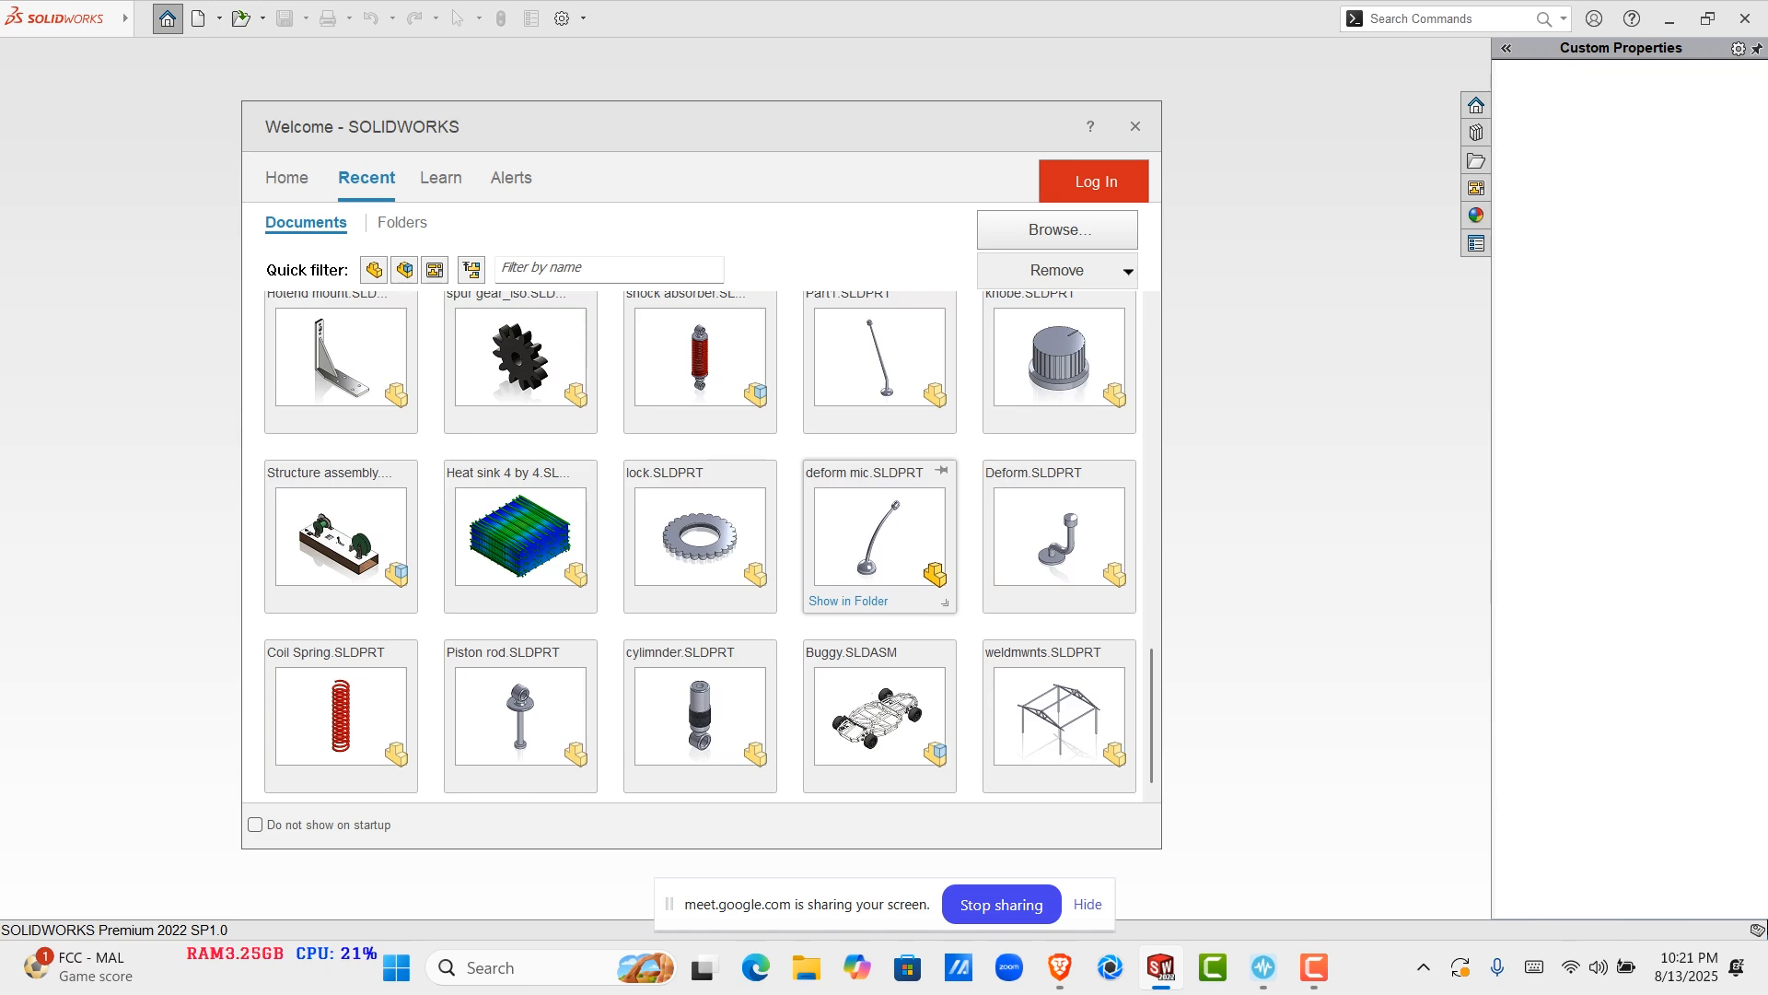
pyautogui.scroll(15, 880, 552)
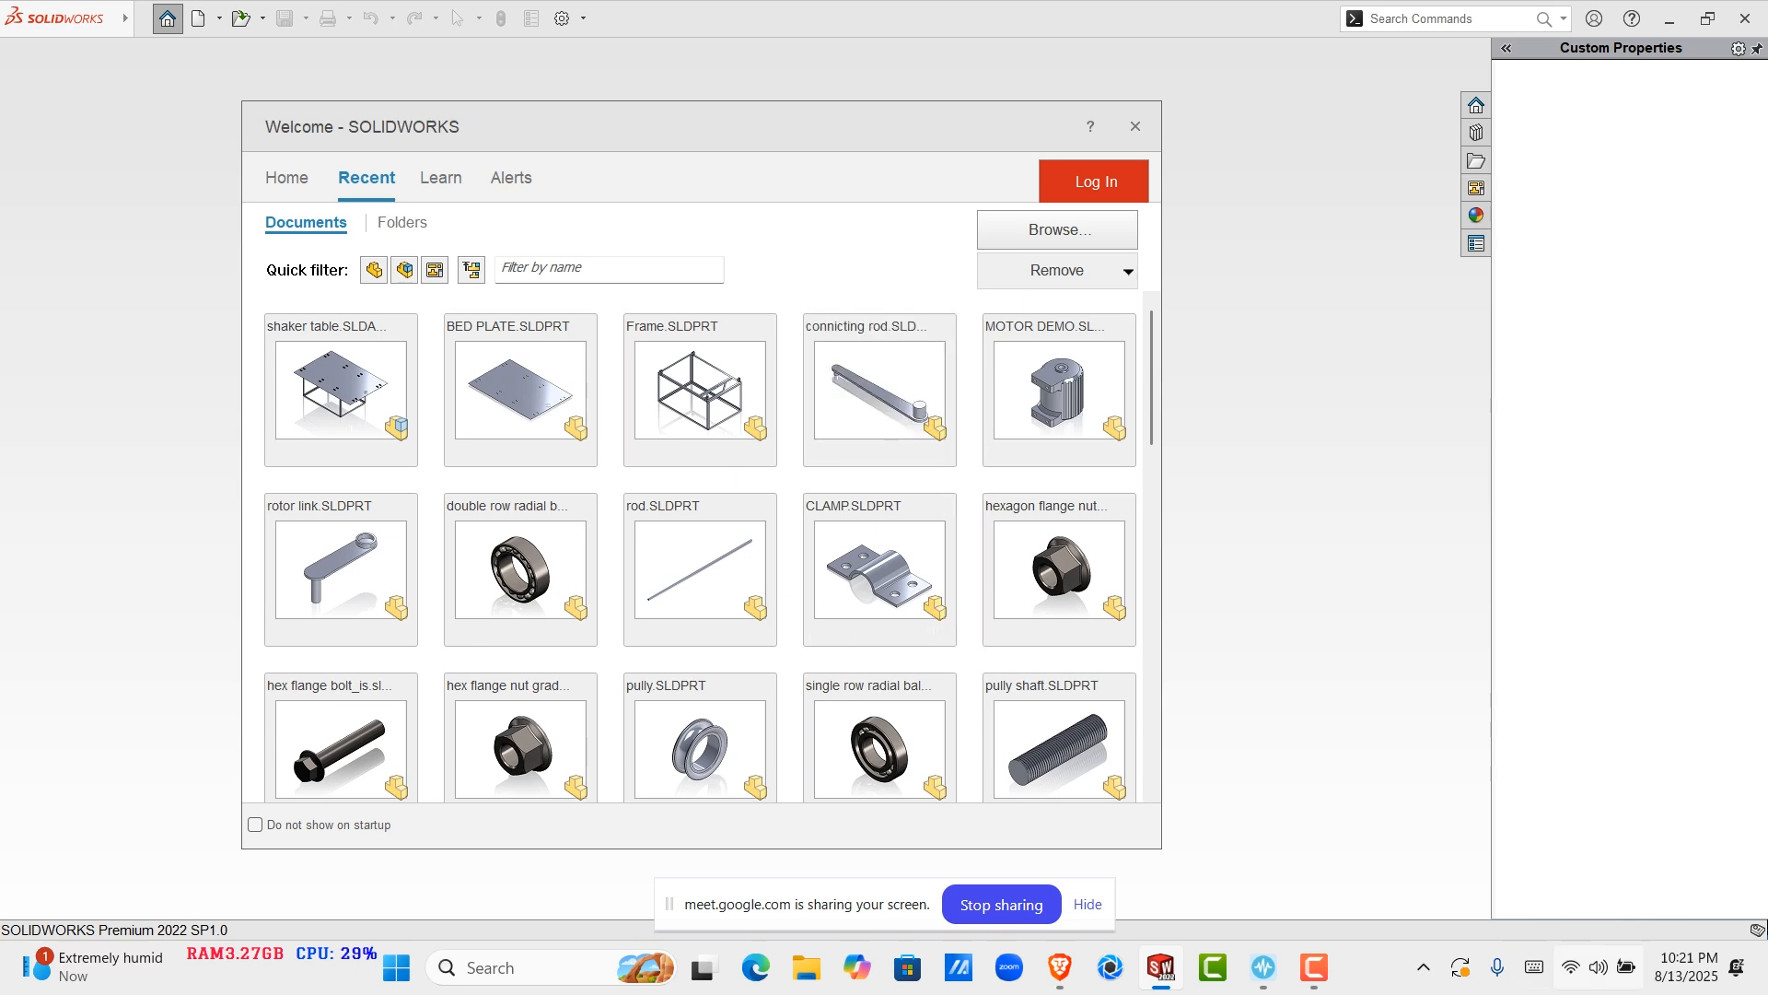
# Lower the computer's speaker volume
pyautogui.click(1598, 967)
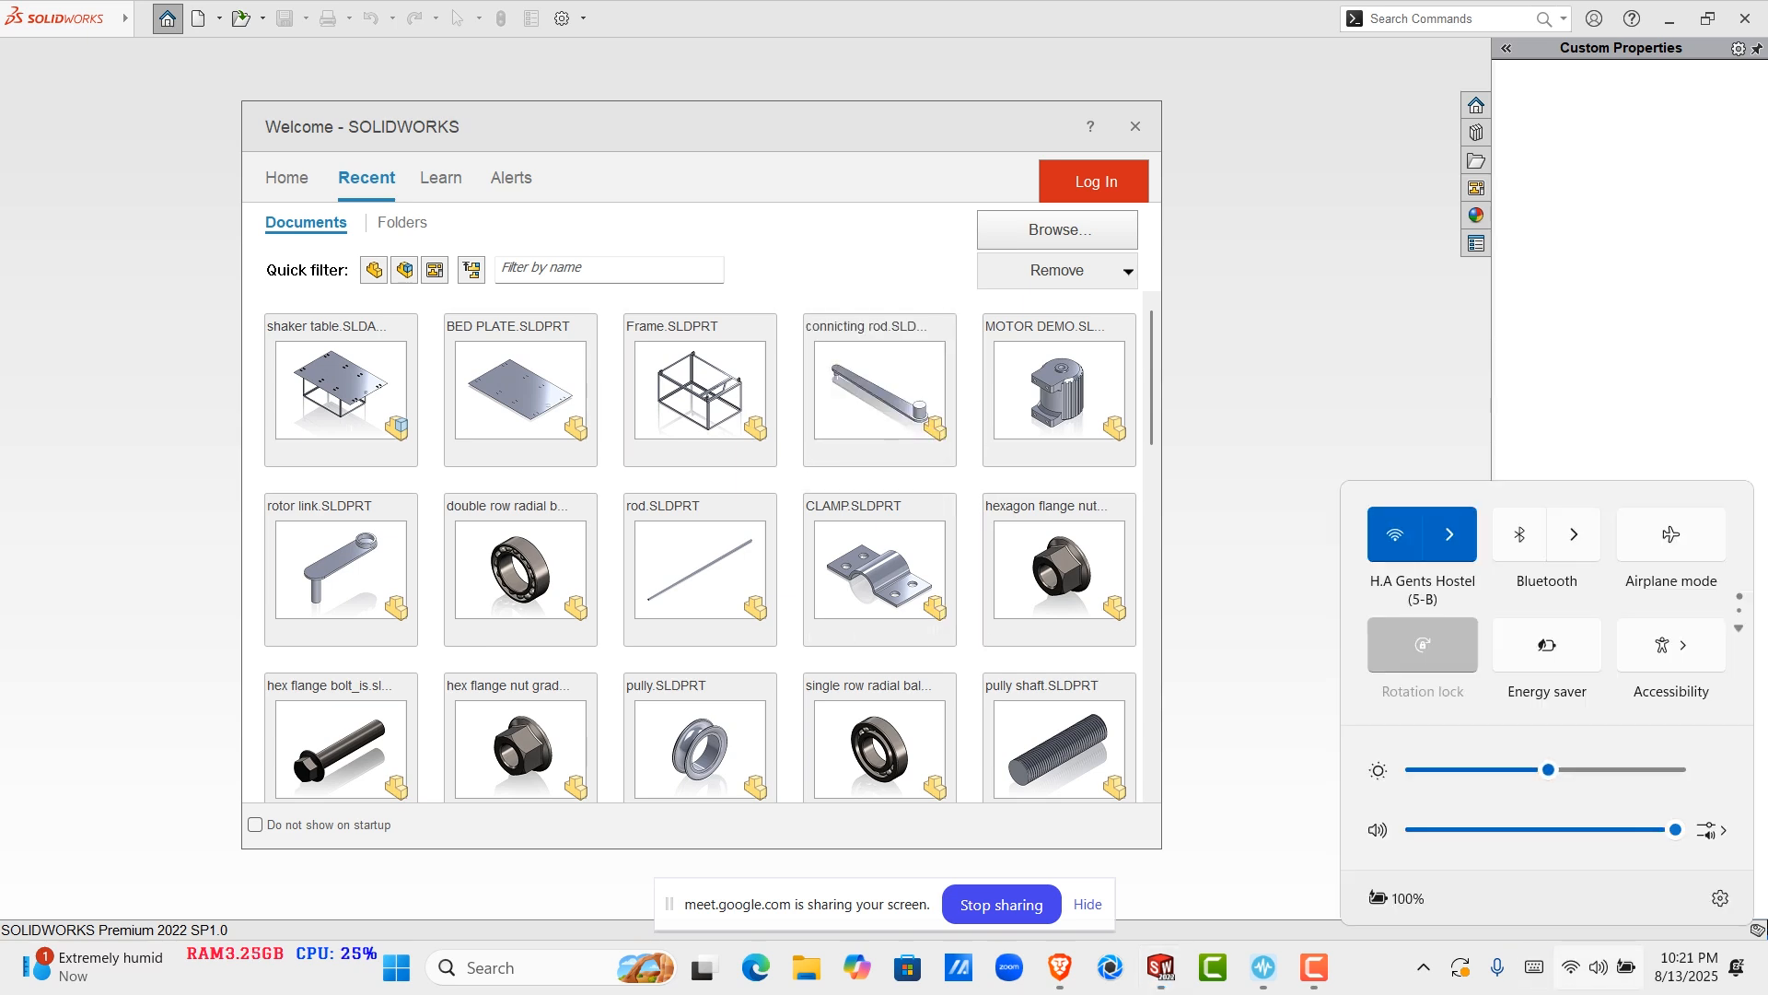
pyautogui.moveTo(1675, 829); pyautogui.dragTo(1595, 829)
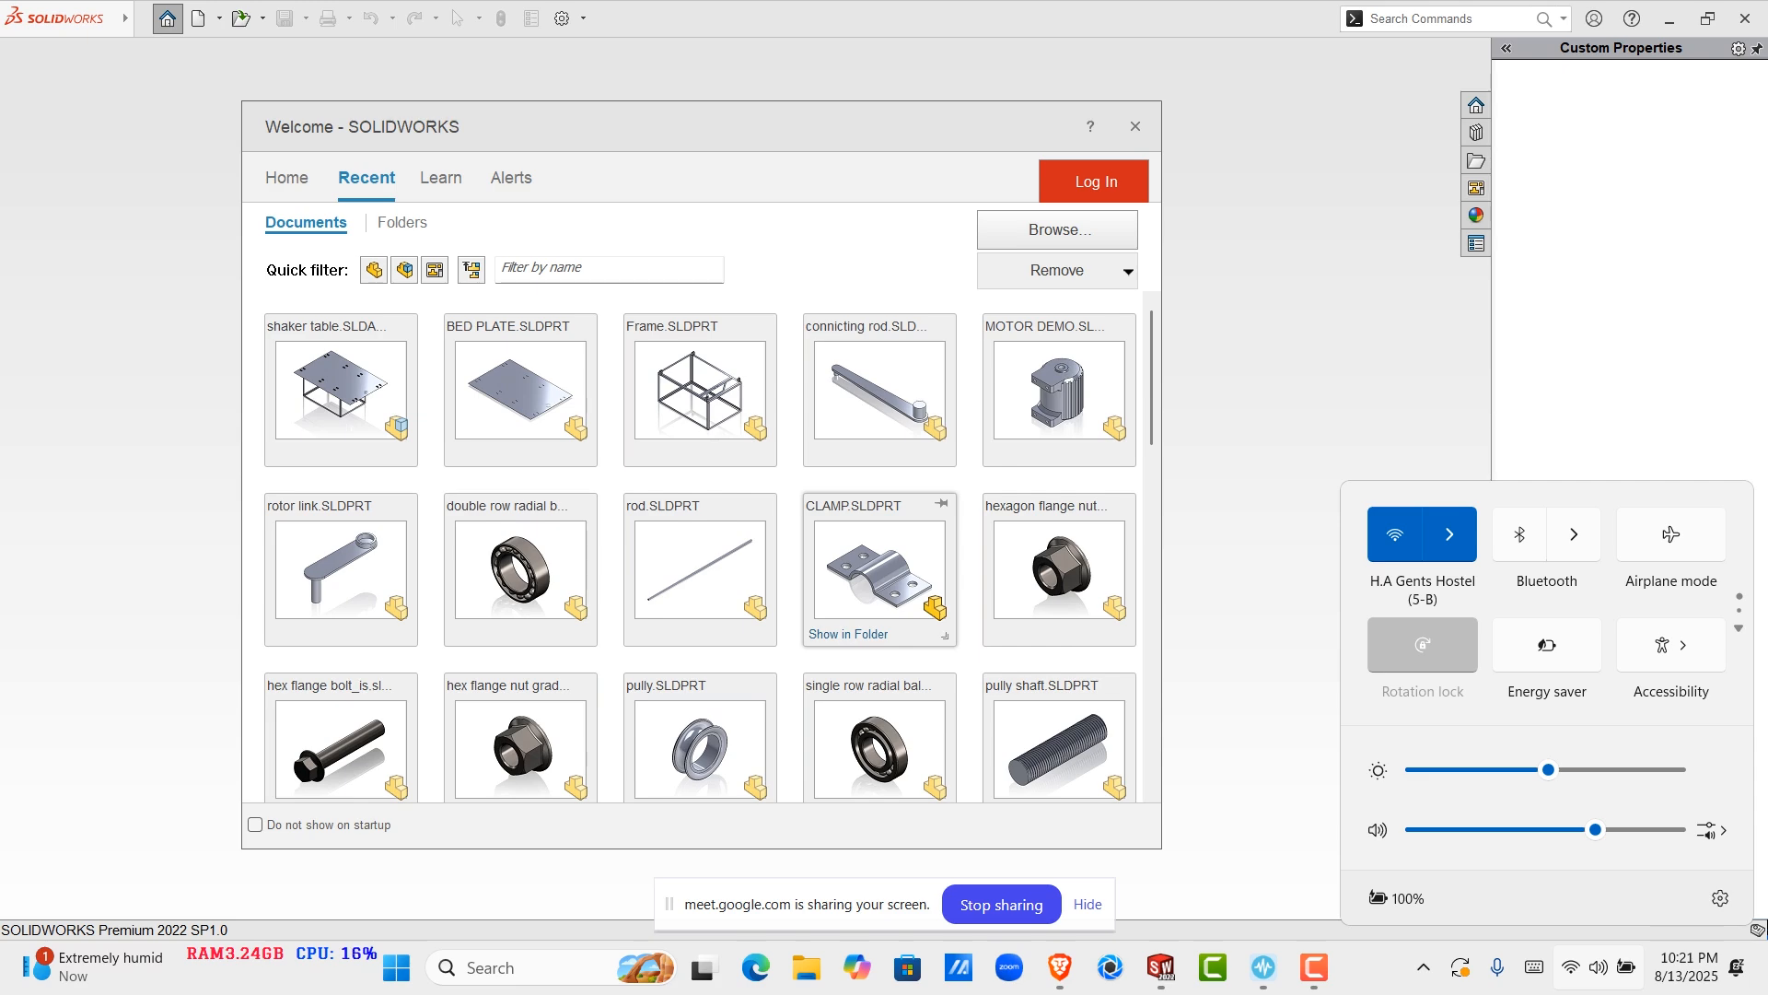
# Look through the recent documents again and open the shaker table assembly
pyautogui.scroll(-5, 880, 571)
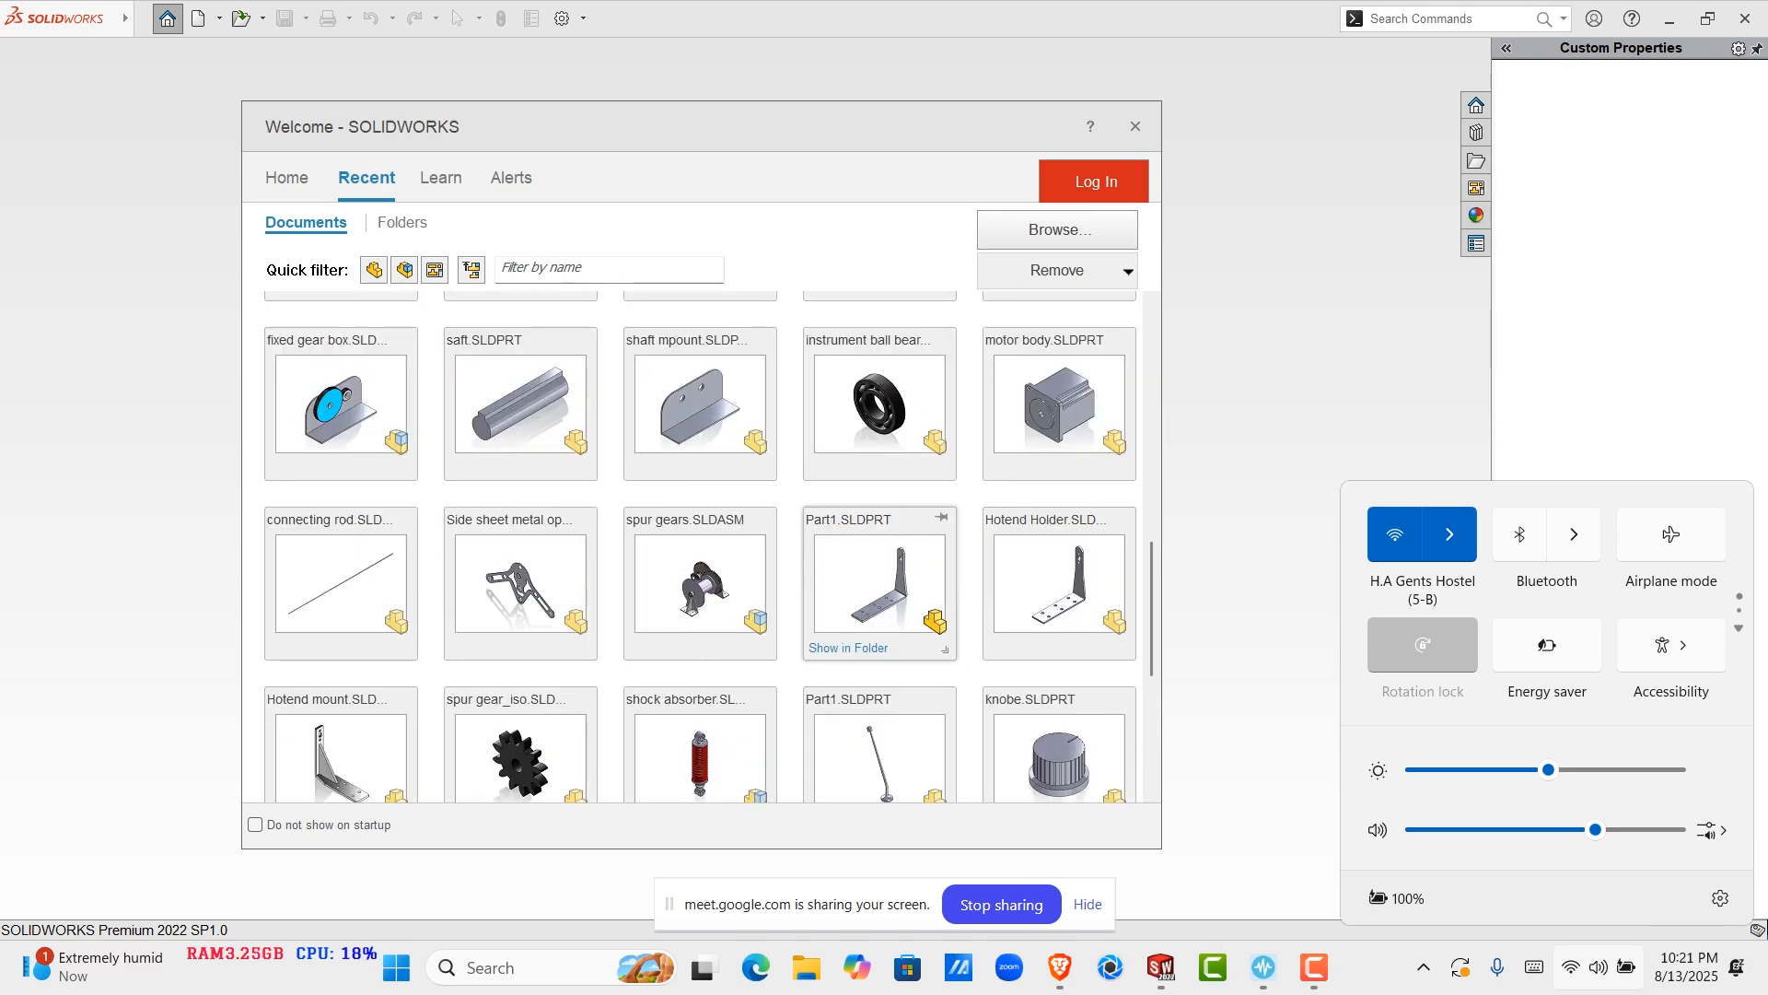
pyautogui.scroll(-2, 879, 571)
pyautogui.scroll(10, 341, 386)
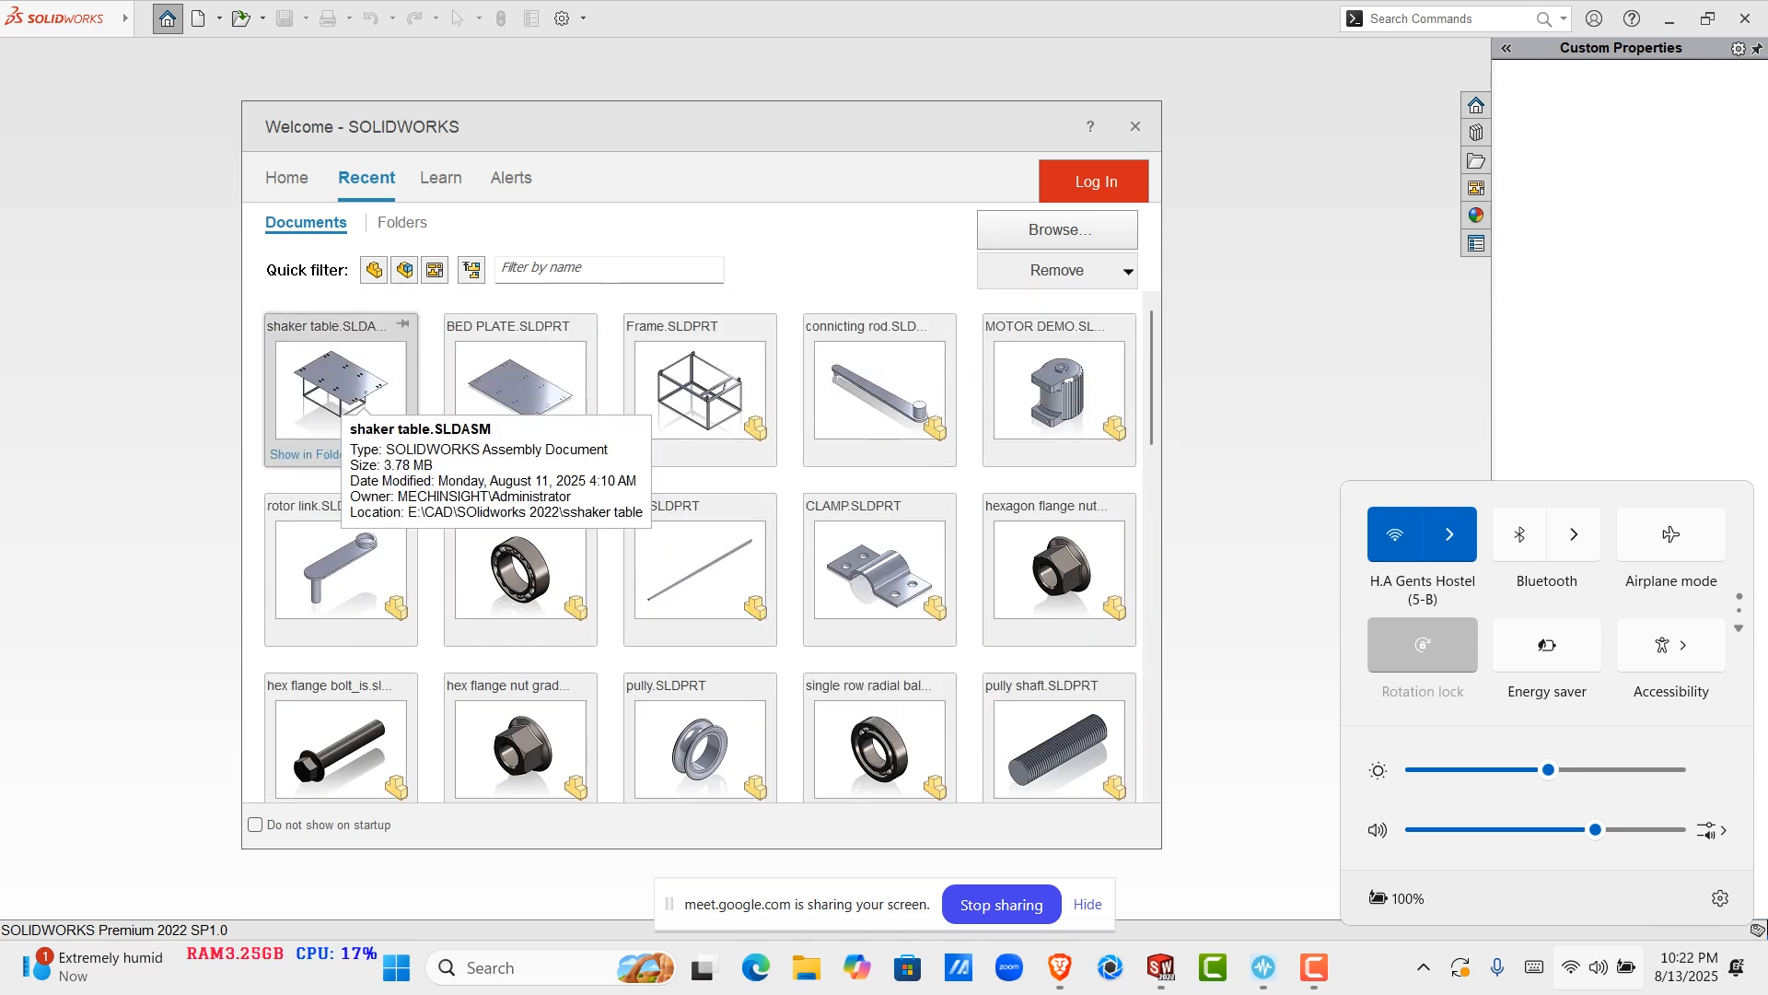
pyautogui.click(354, 408)
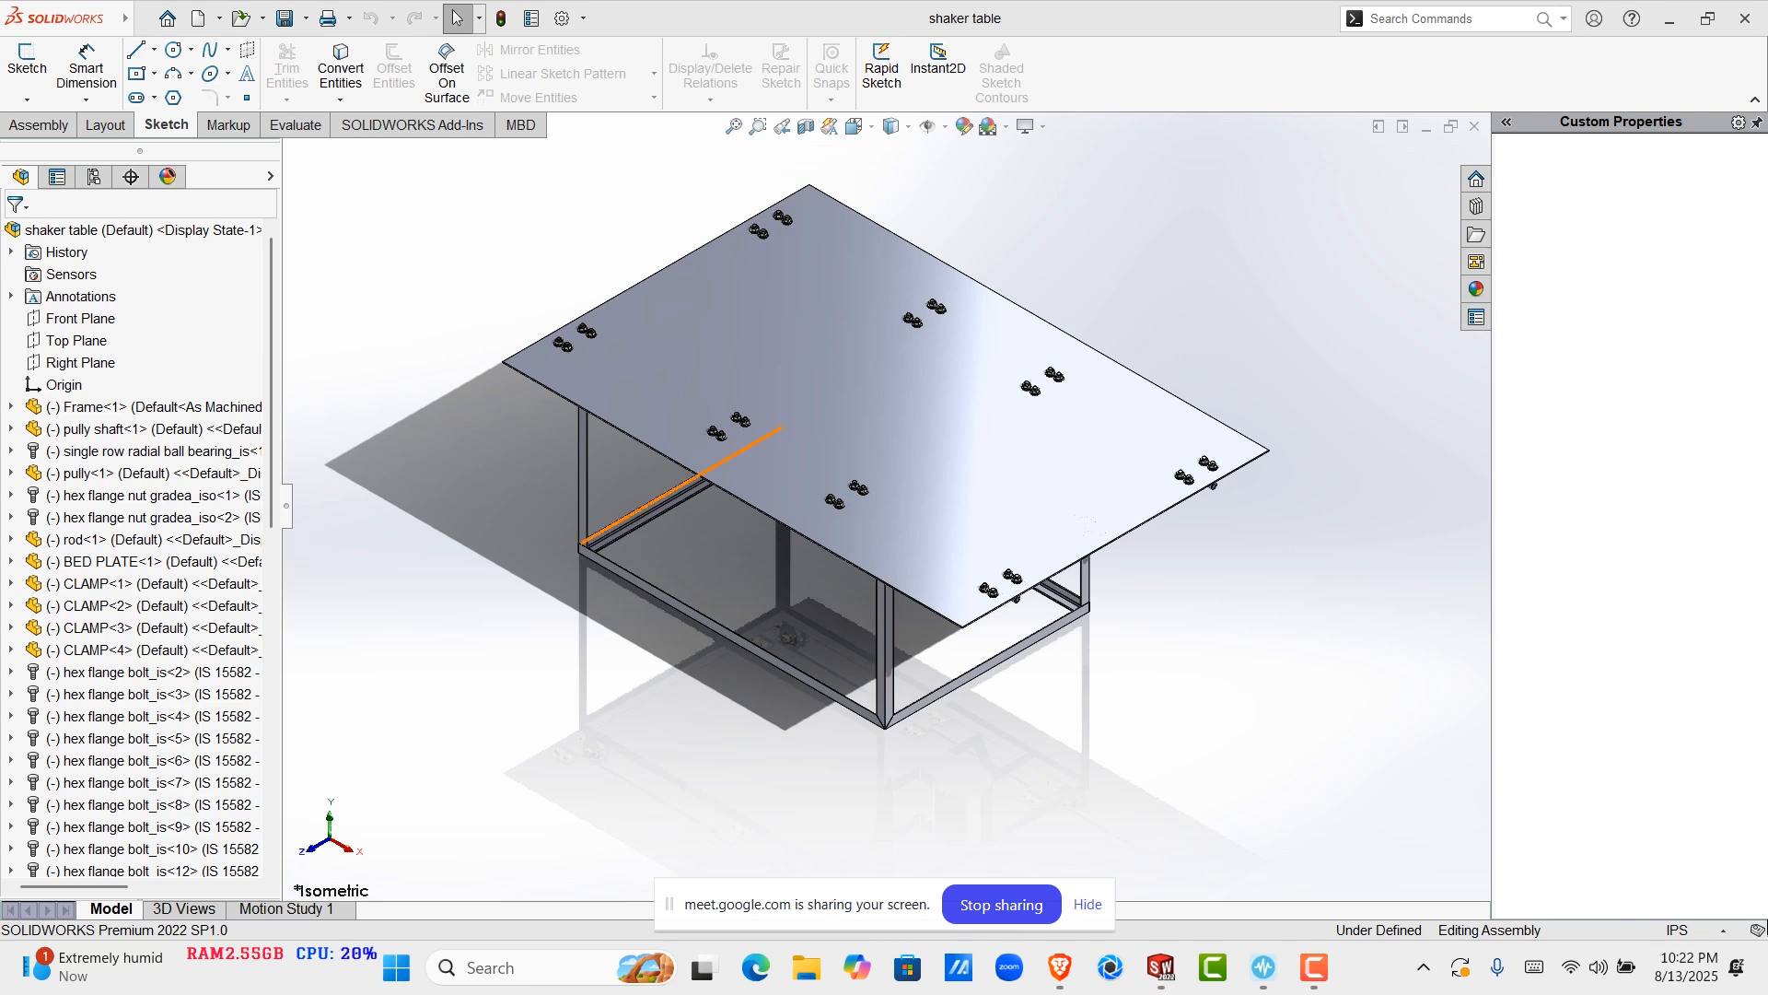
# Examine the table's angle-section frame from several sides, highlighting a lower rail and a vertical leg
pyautogui.scroll(-6, 887, 612)
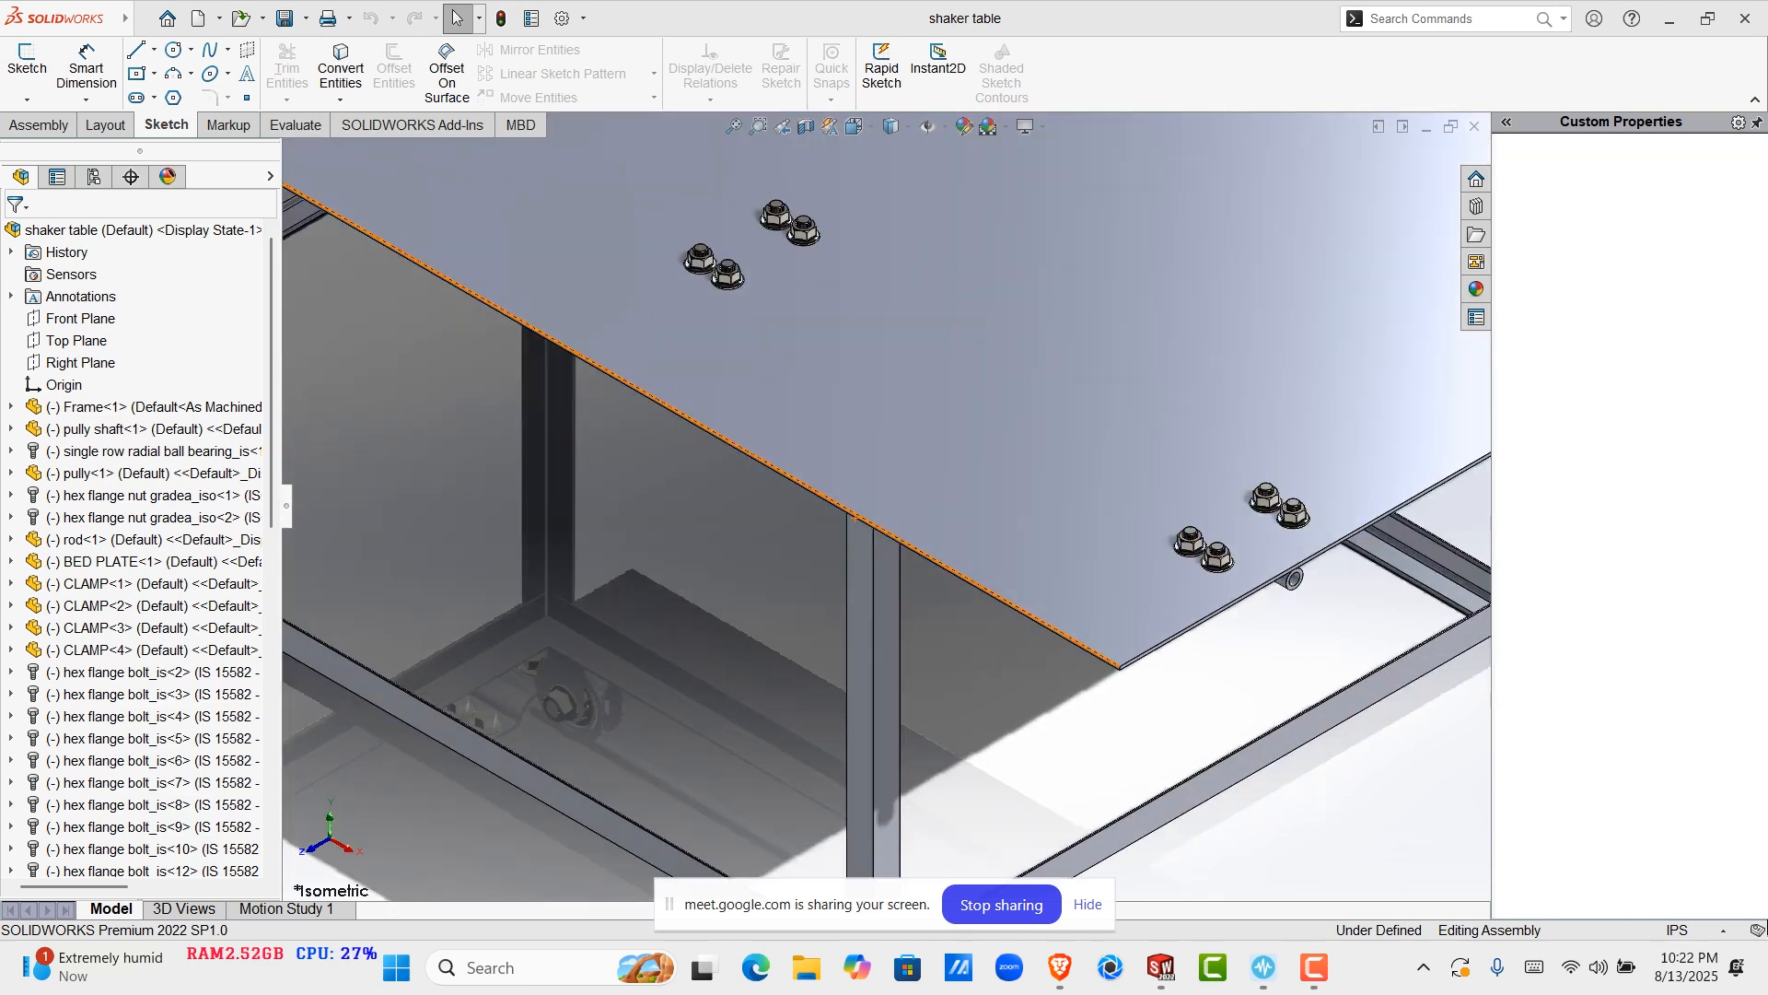
pyautogui.moveTo(889, 612); pyautogui.dragTo(879, 488, button='middle')
pyautogui.scroll(3, 878, 479)
pyautogui.click(567, 699)
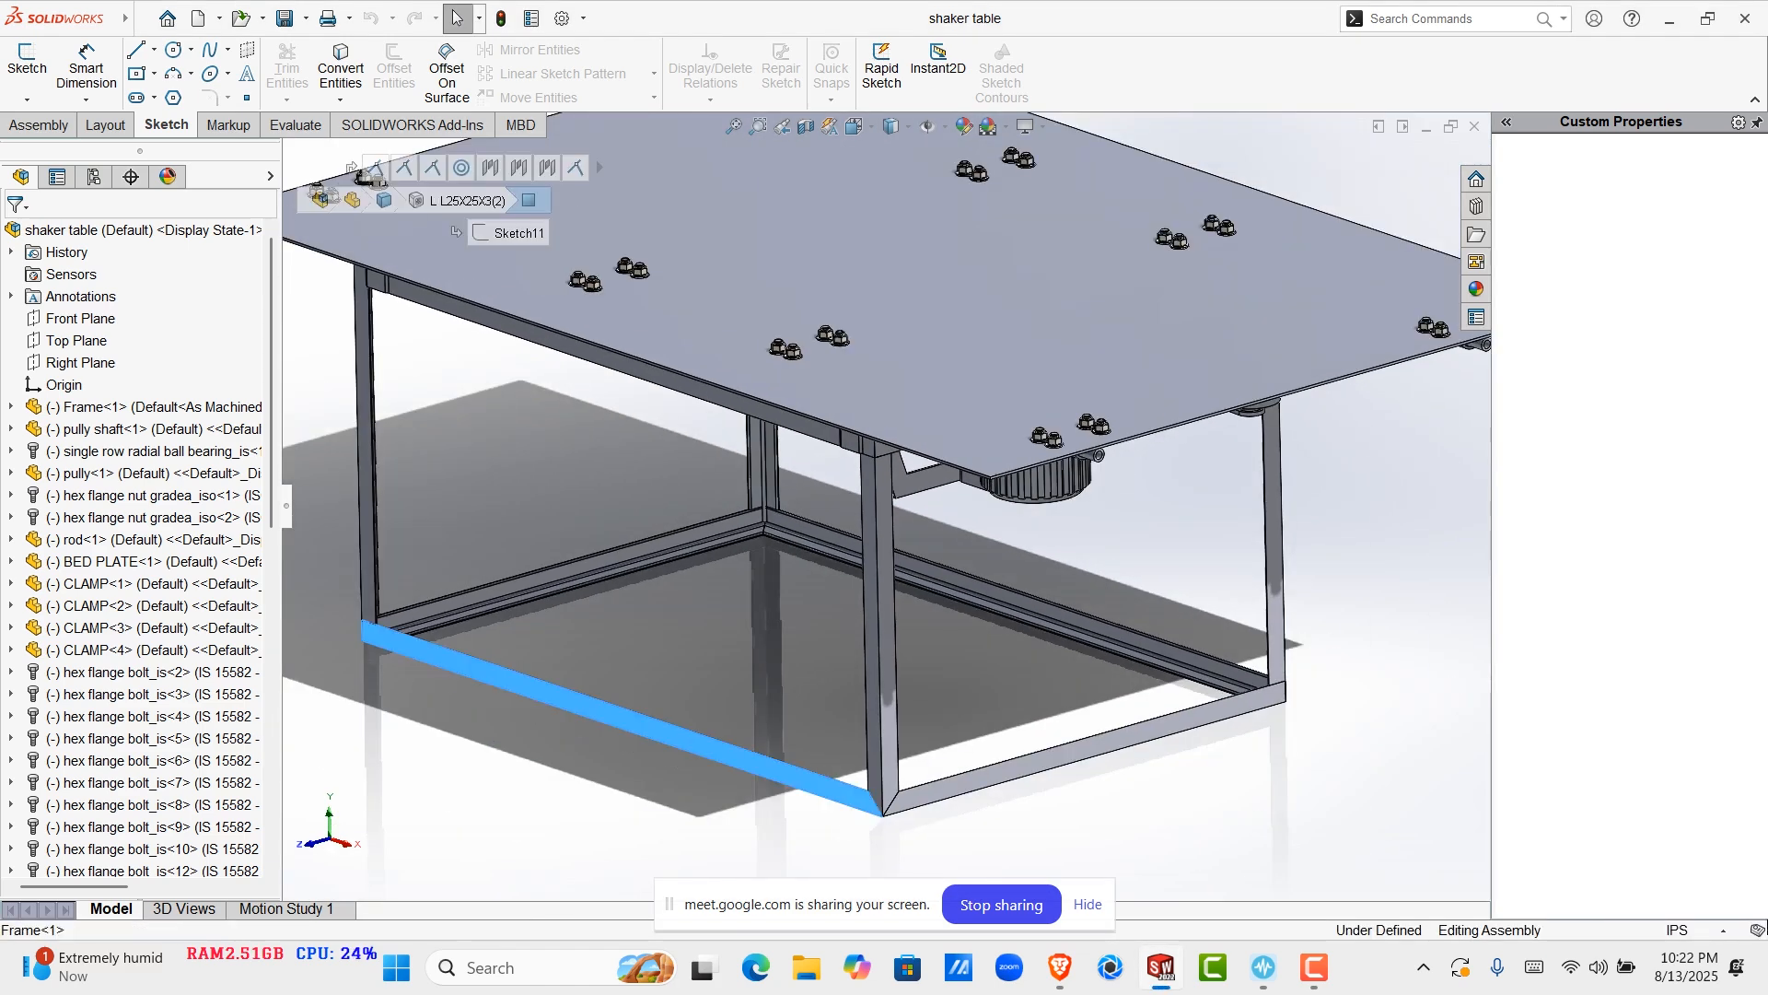
pyautogui.click(360, 530)
pyautogui.click(368, 526)
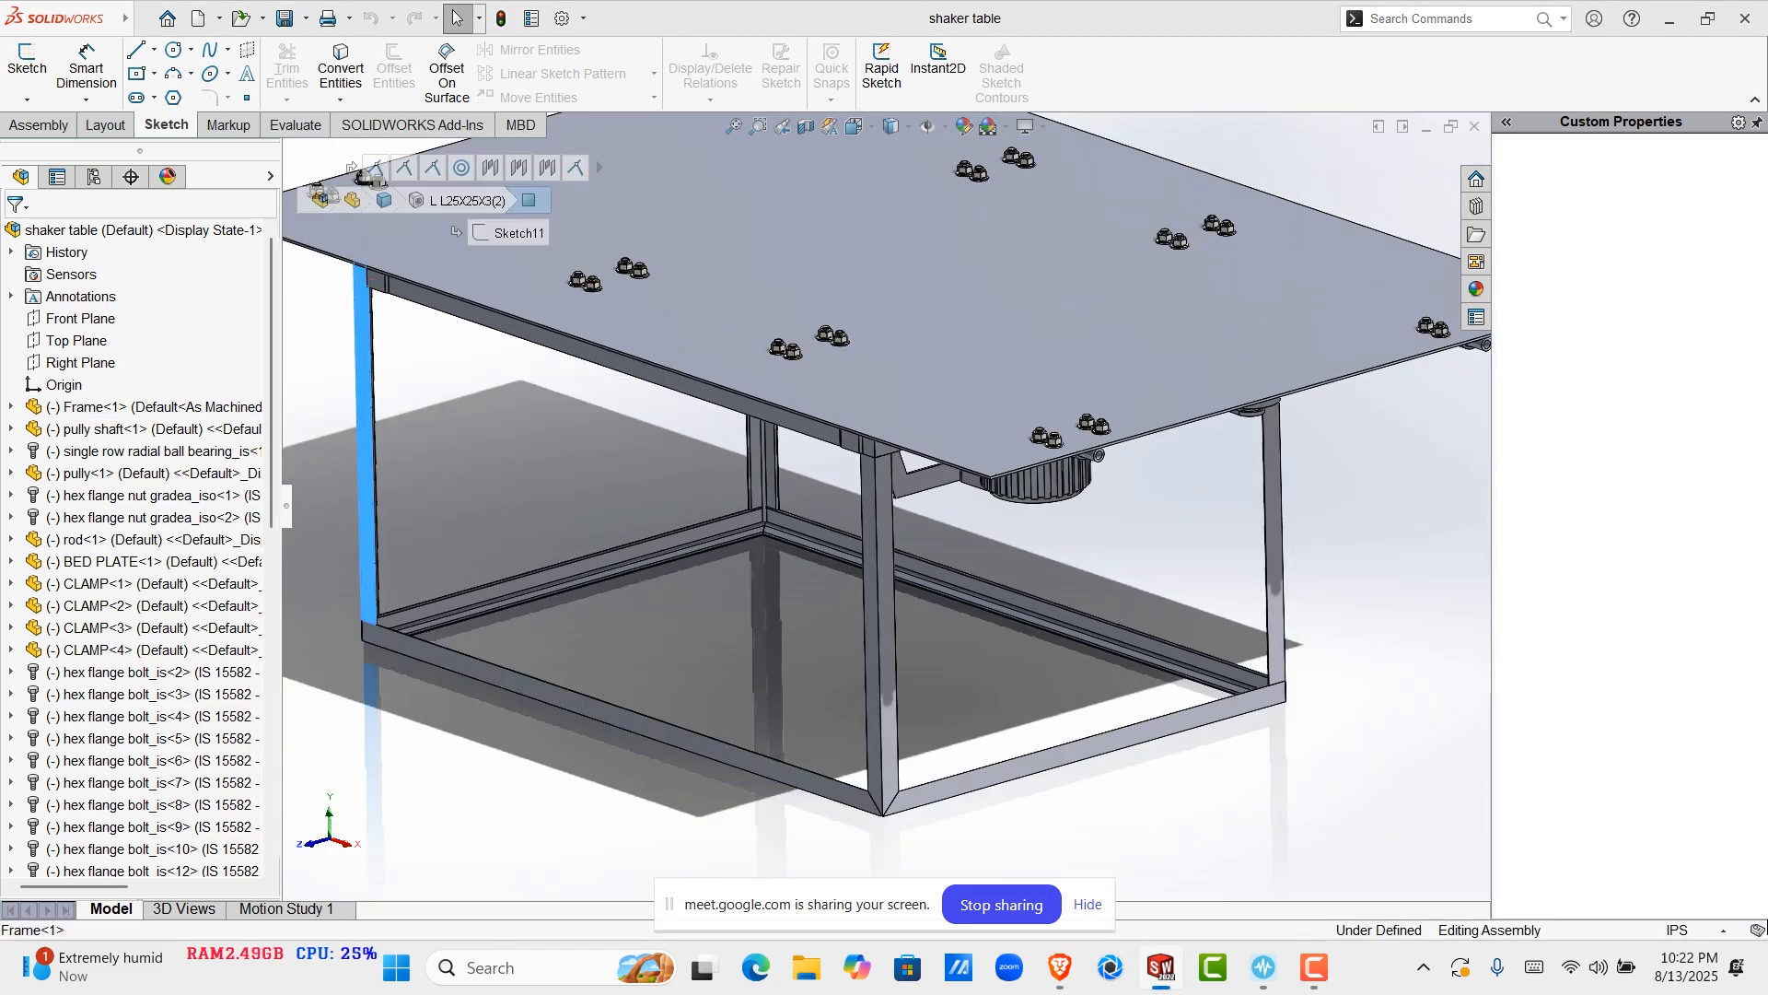
pyautogui.moveTo(764, 530); pyautogui.dragTo(843, 474, button='middle')
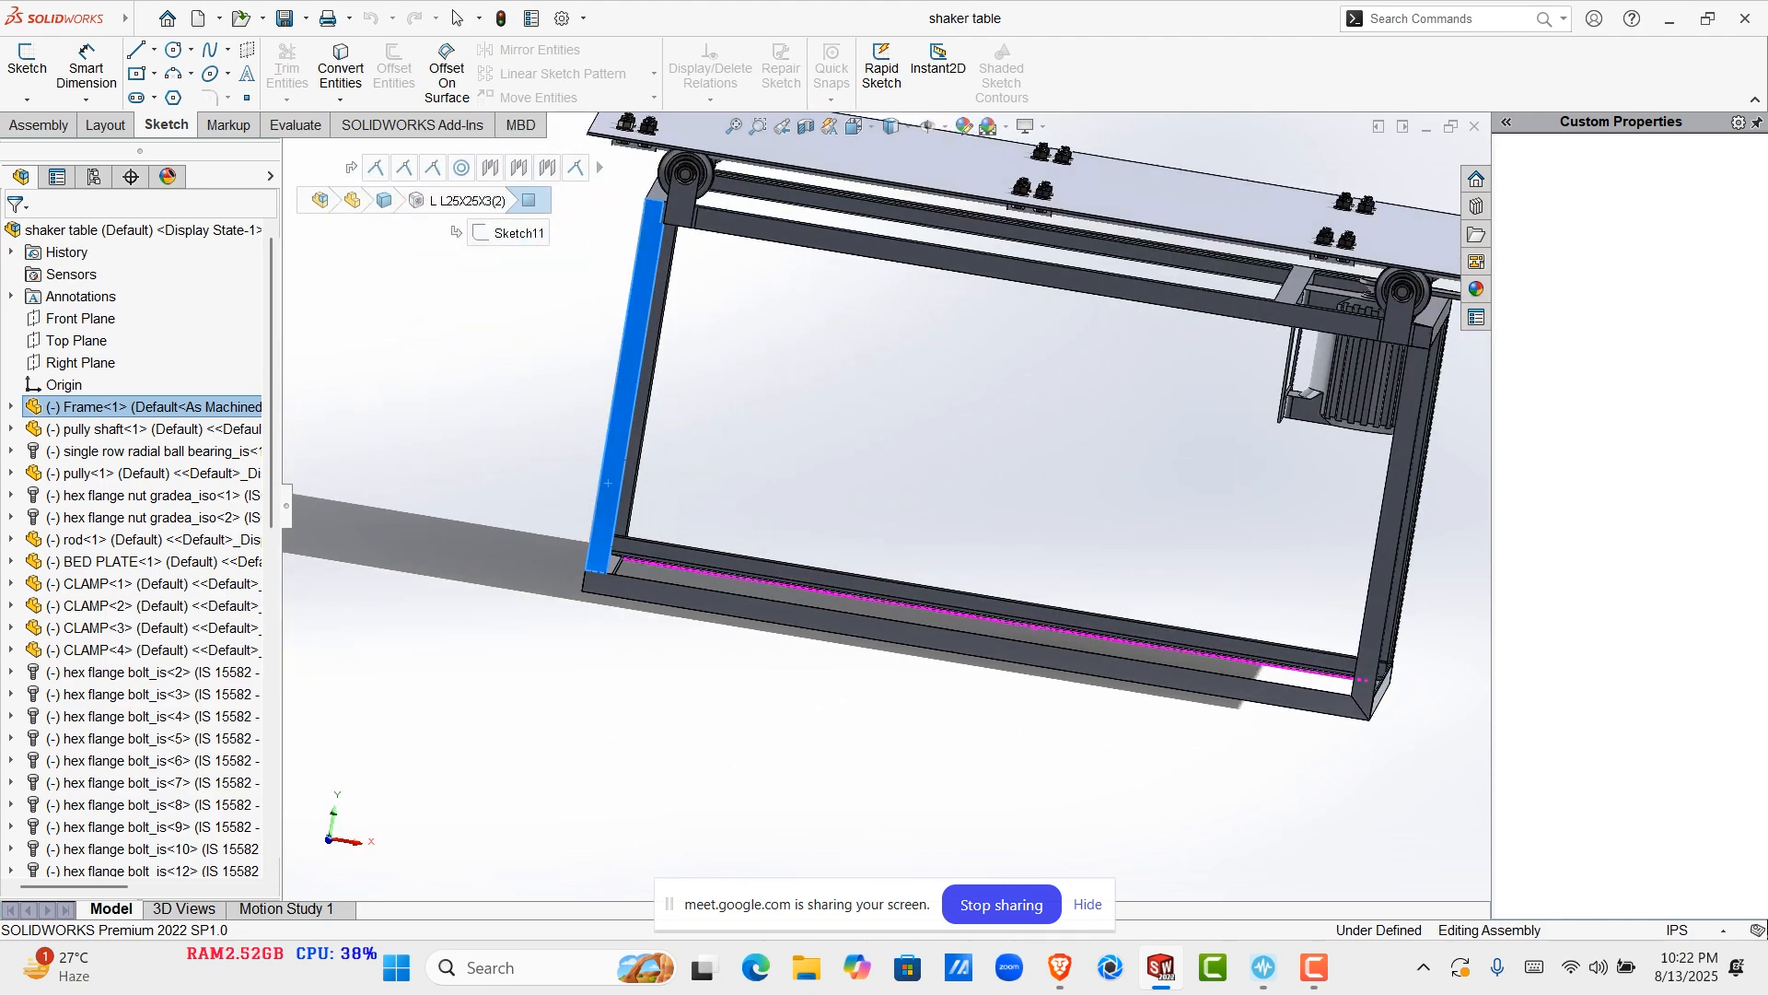
pyautogui.scroll(3, 843, 477)
pyautogui.scroll(-3, 1275, 511)
pyautogui.moveTo(1276, 511); pyautogui.dragTo(1240, 665, button='middle')
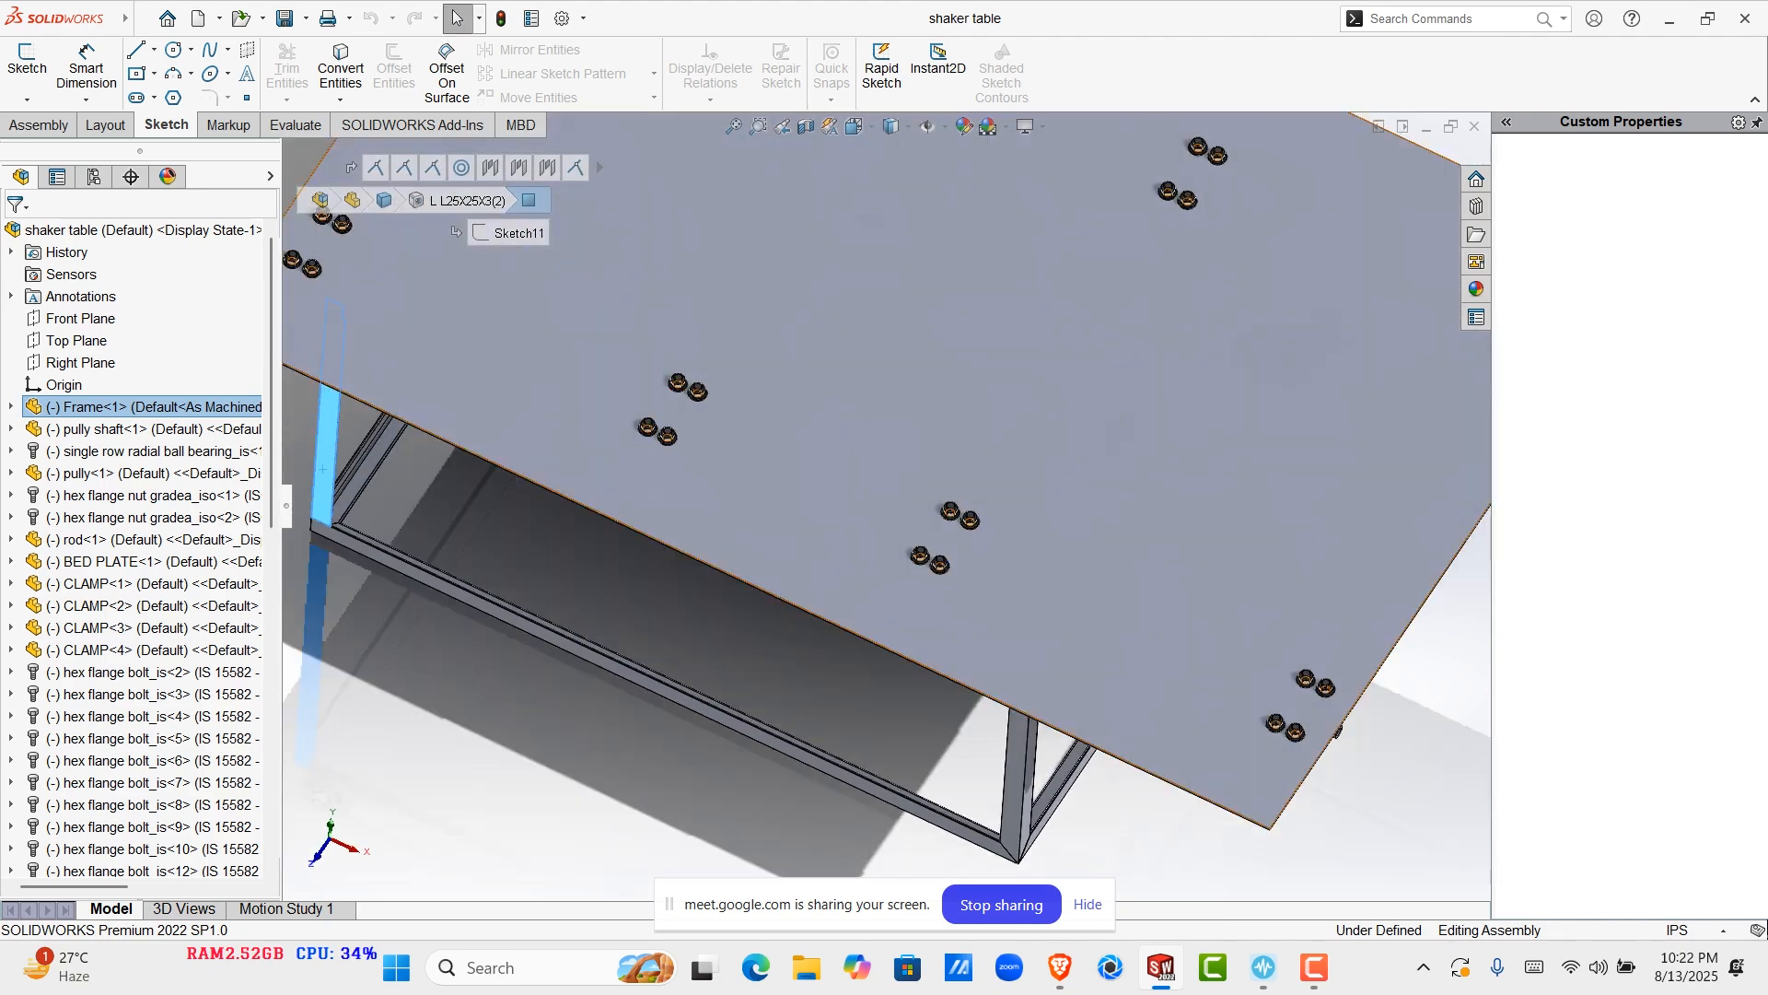
# Highlight the bed plate and examine the clamps, flange bolts and rods beneath it up close
pyautogui.click(1231, 413)
pyautogui.scroll(2, 1230, 412)
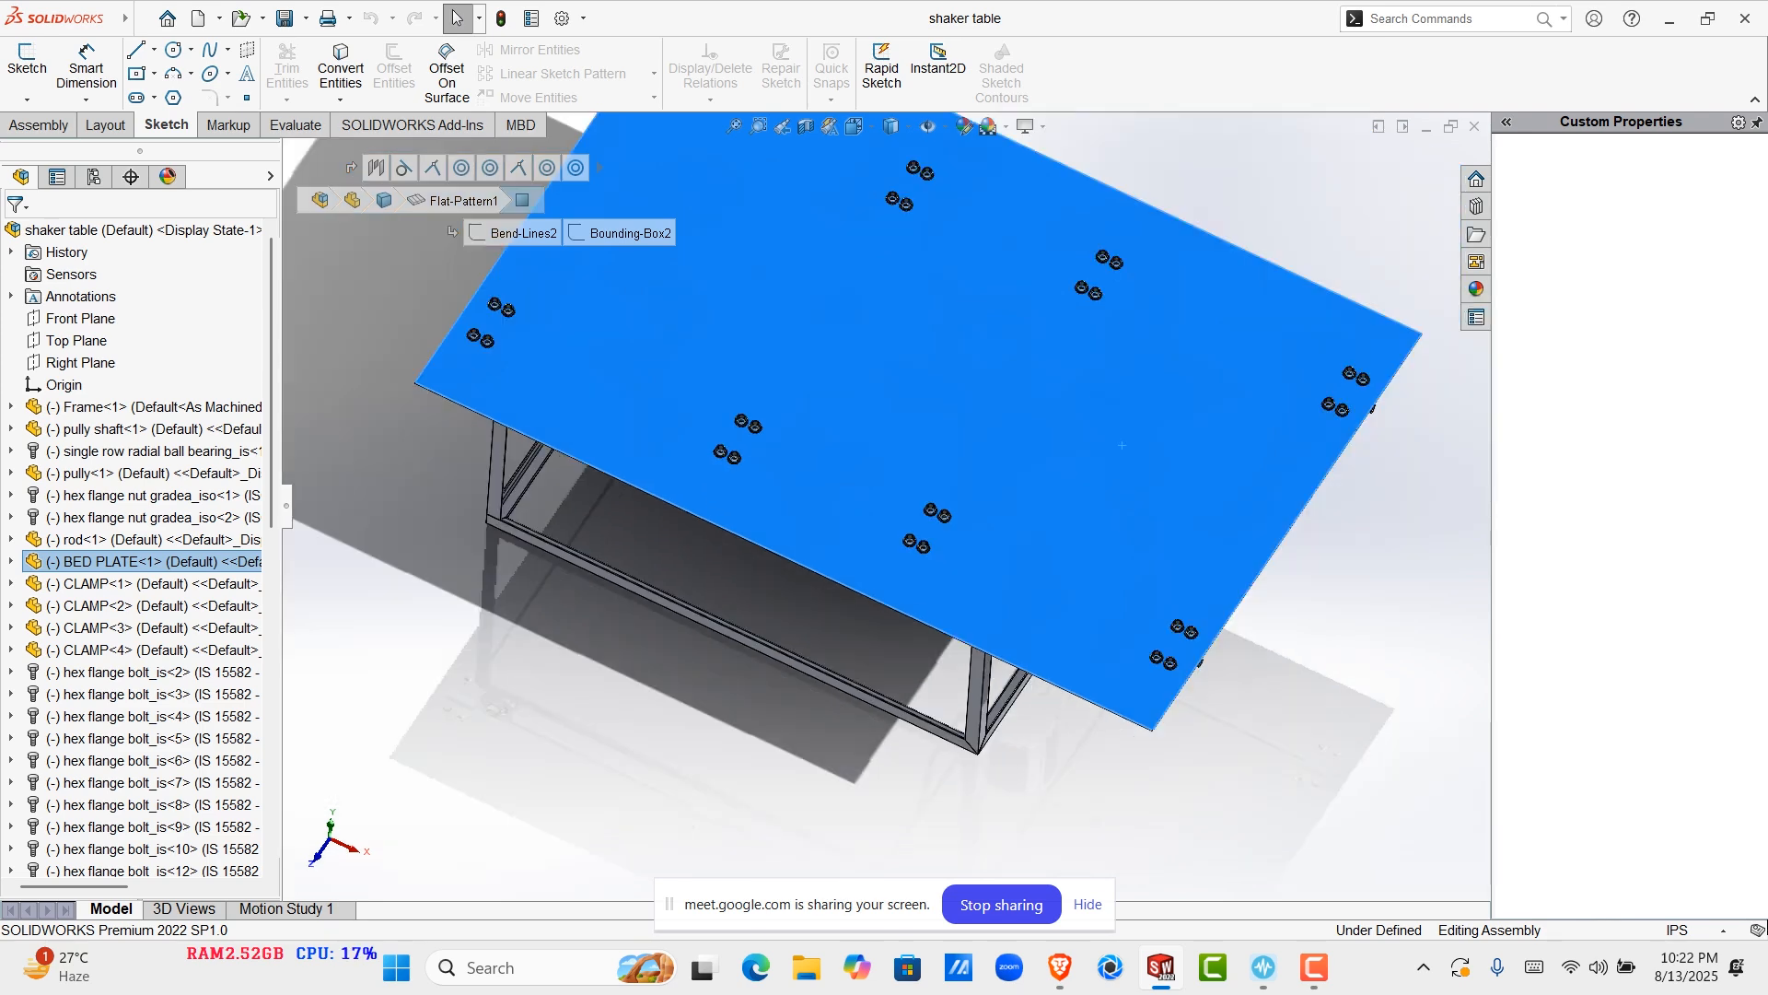
pyautogui.moveTo(1137, 713); pyautogui.dragTo(1096, 565, button='middle')
pyautogui.scroll(3, 1095, 566)
pyautogui.scroll(-2, 1095, 566)
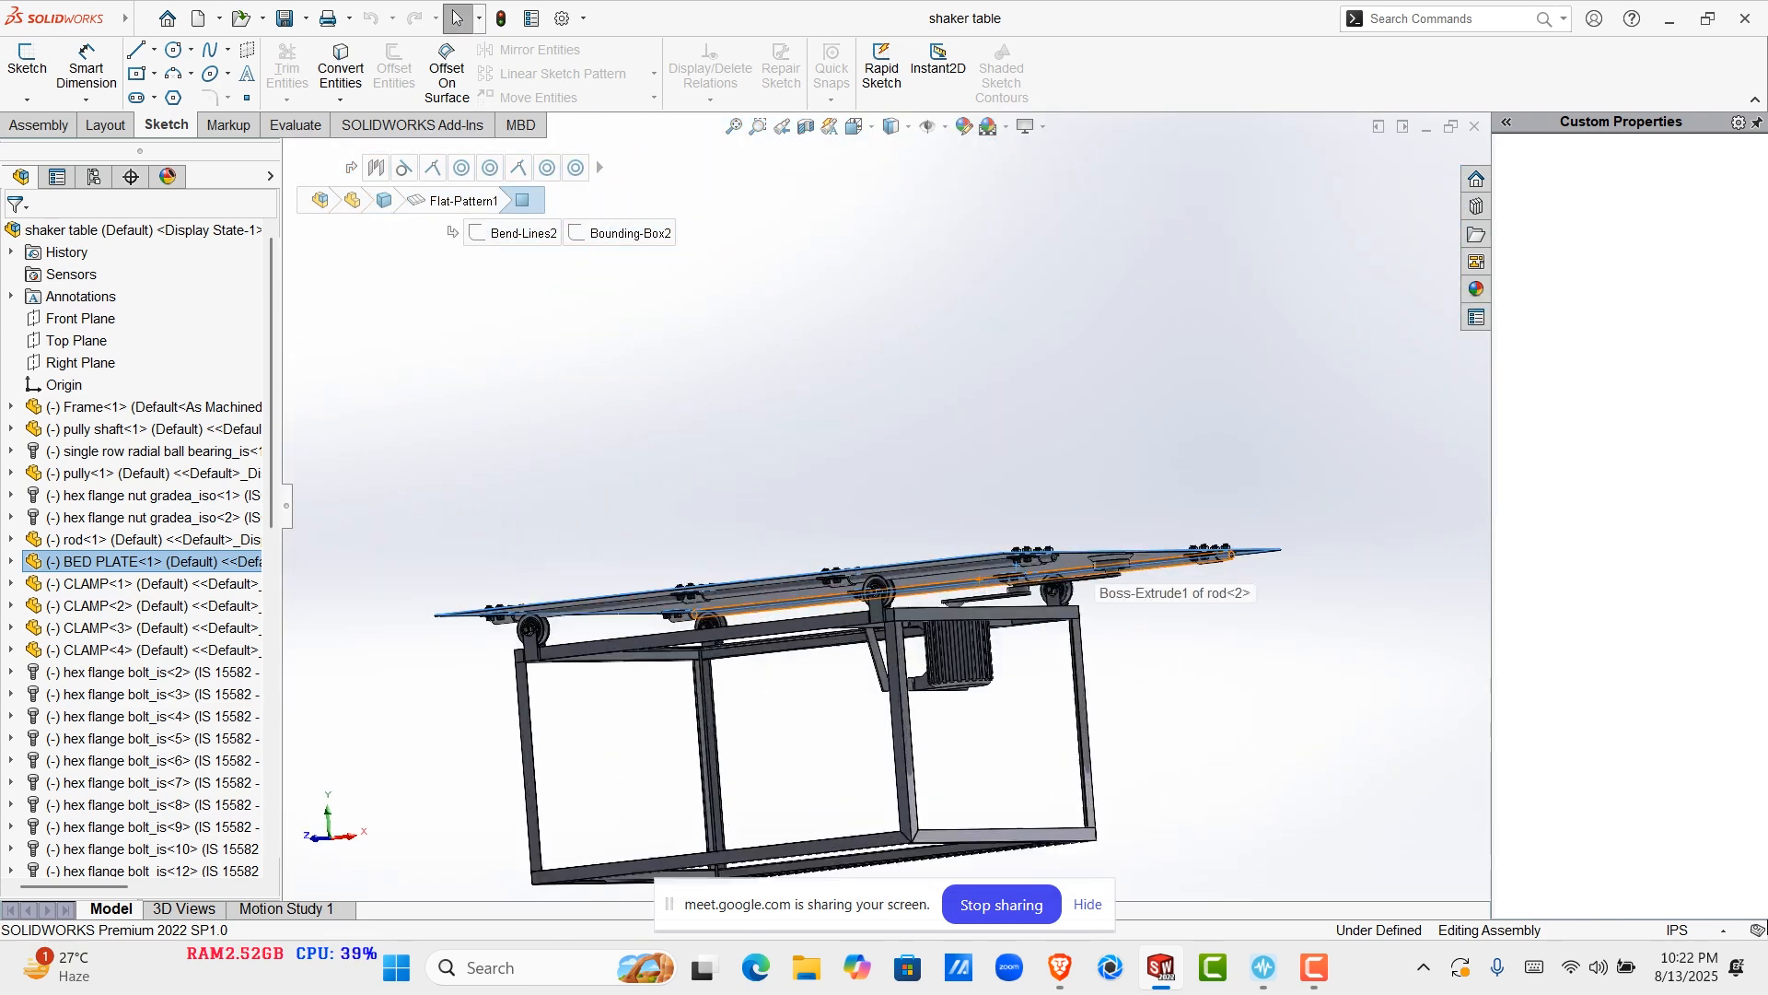
pyautogui.scroll(-6, 1095, 571)
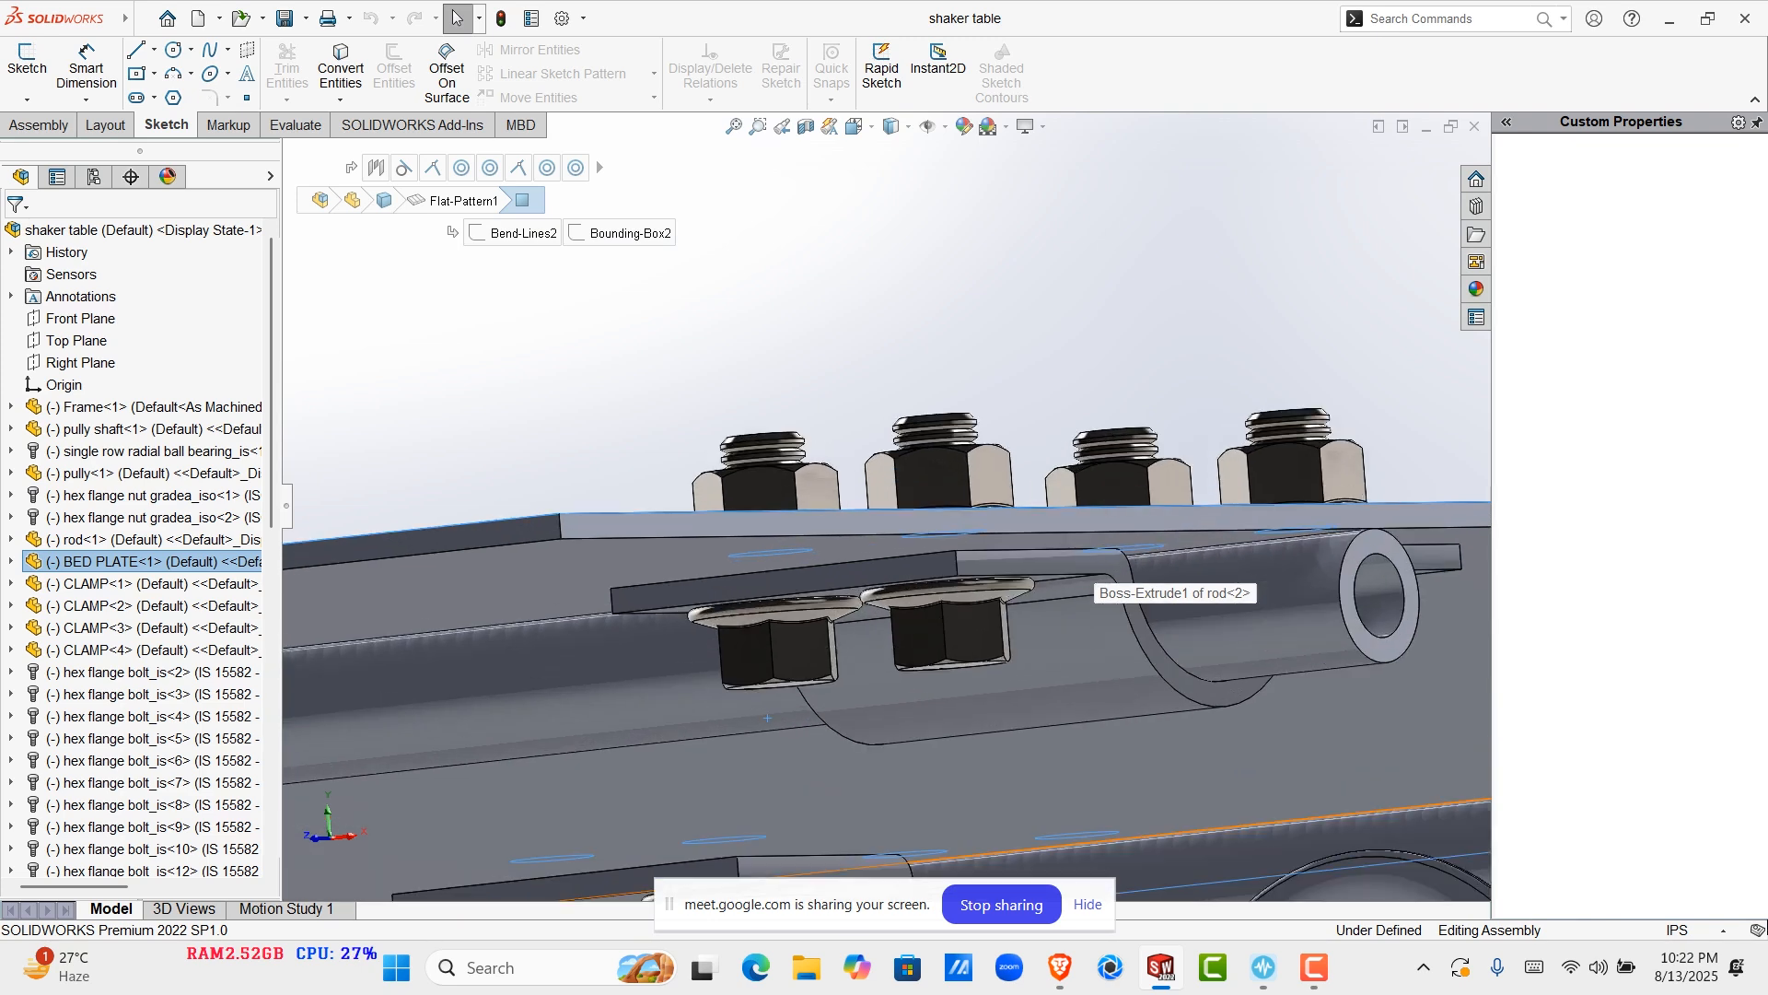
pyautogui.moveTo(1095, 571); pyautogui.dragTo(1095, 577, button='middle')
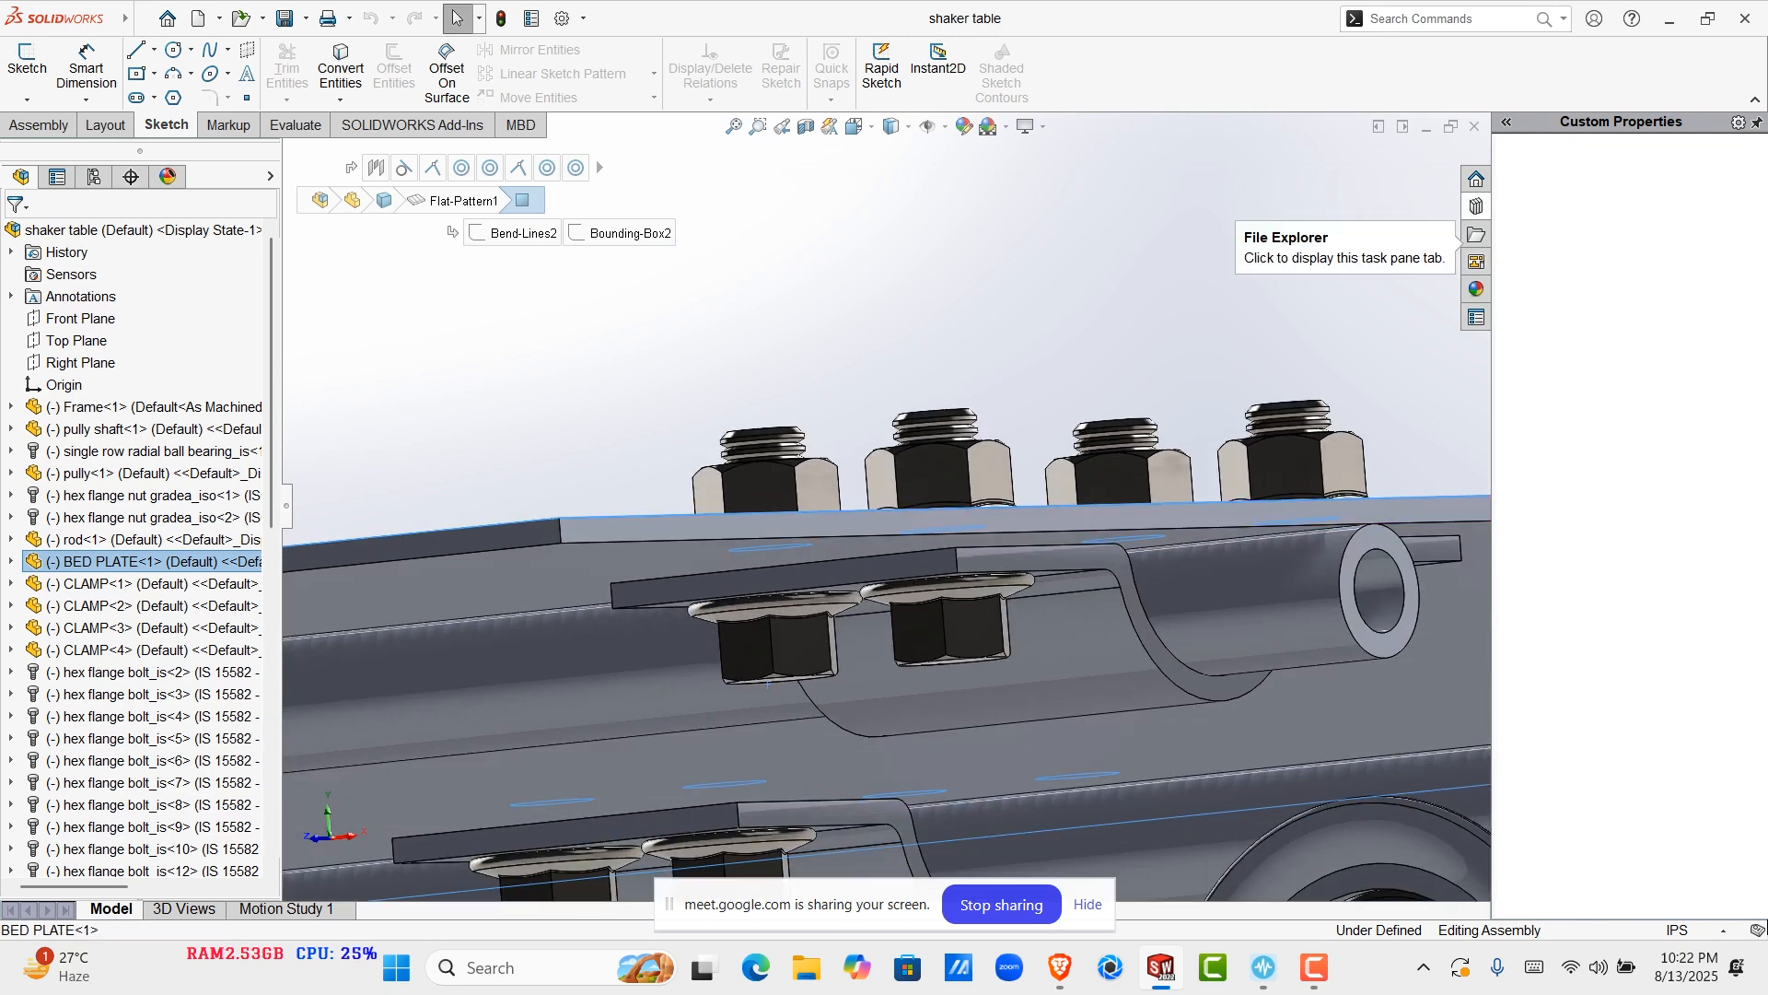
# Show the Design Library, inspect the bolted corner of the bed plate, and clear the plate selection
pyautogui.click(1476, 206)
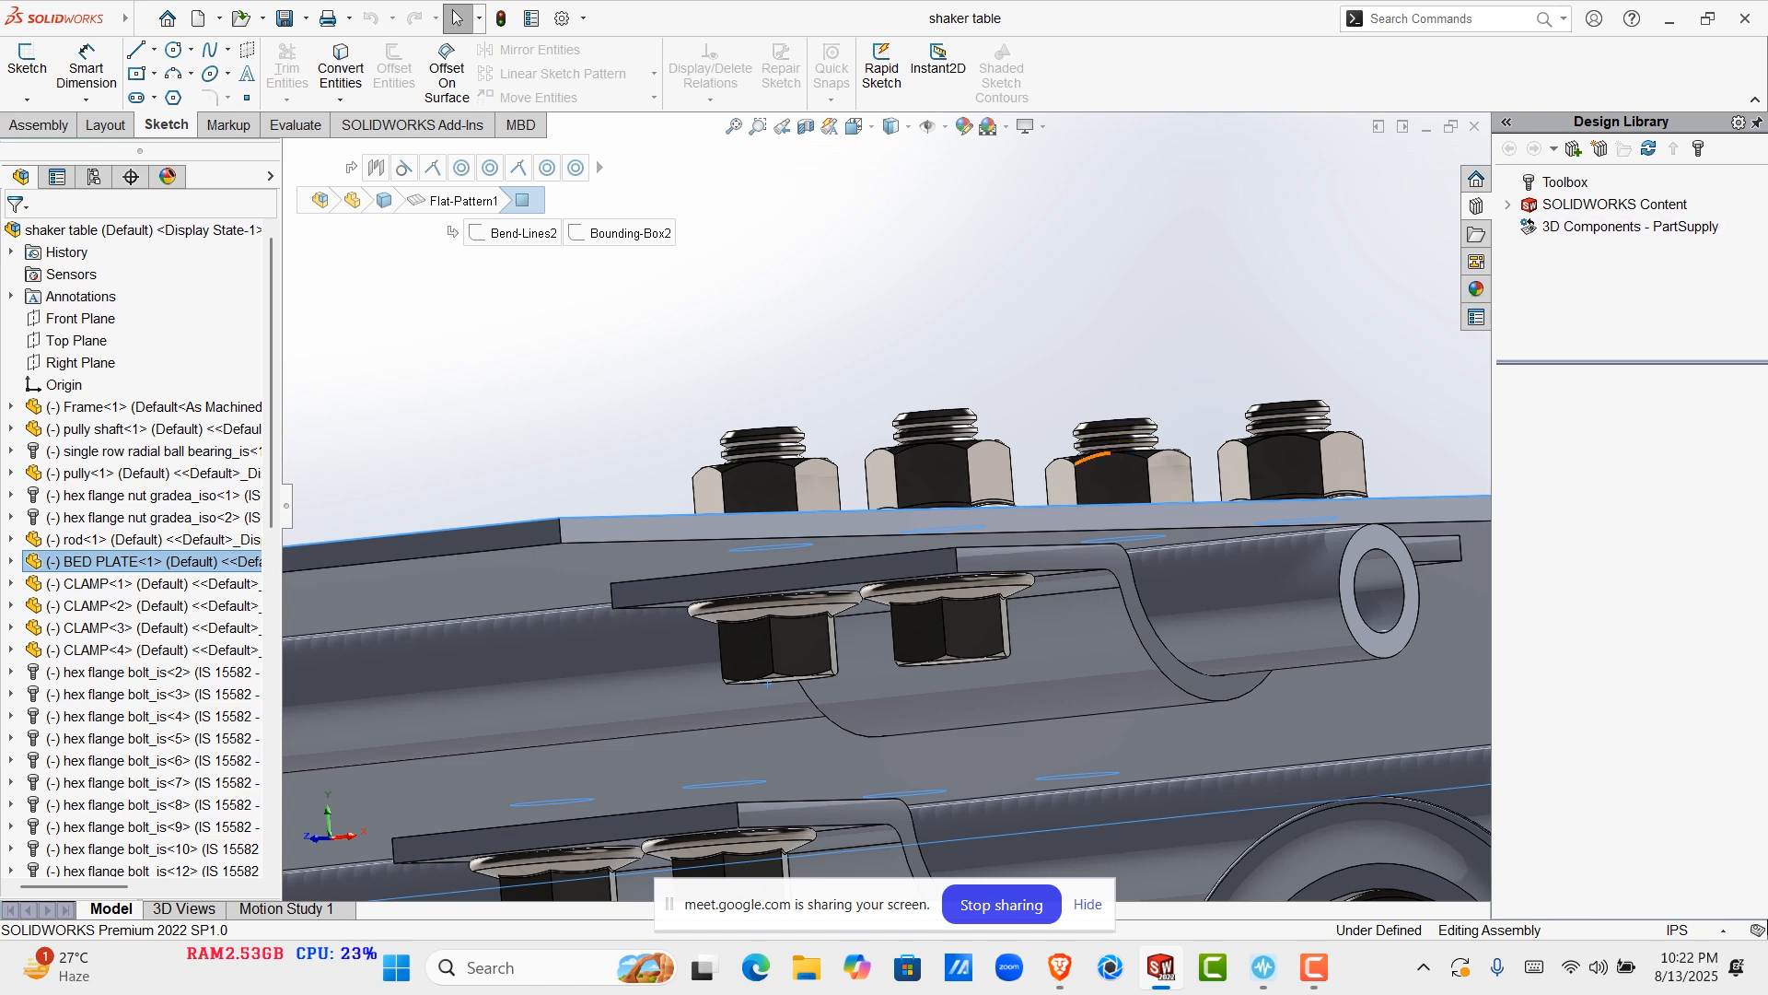
pyautogui.scroll(4, 893, 506)
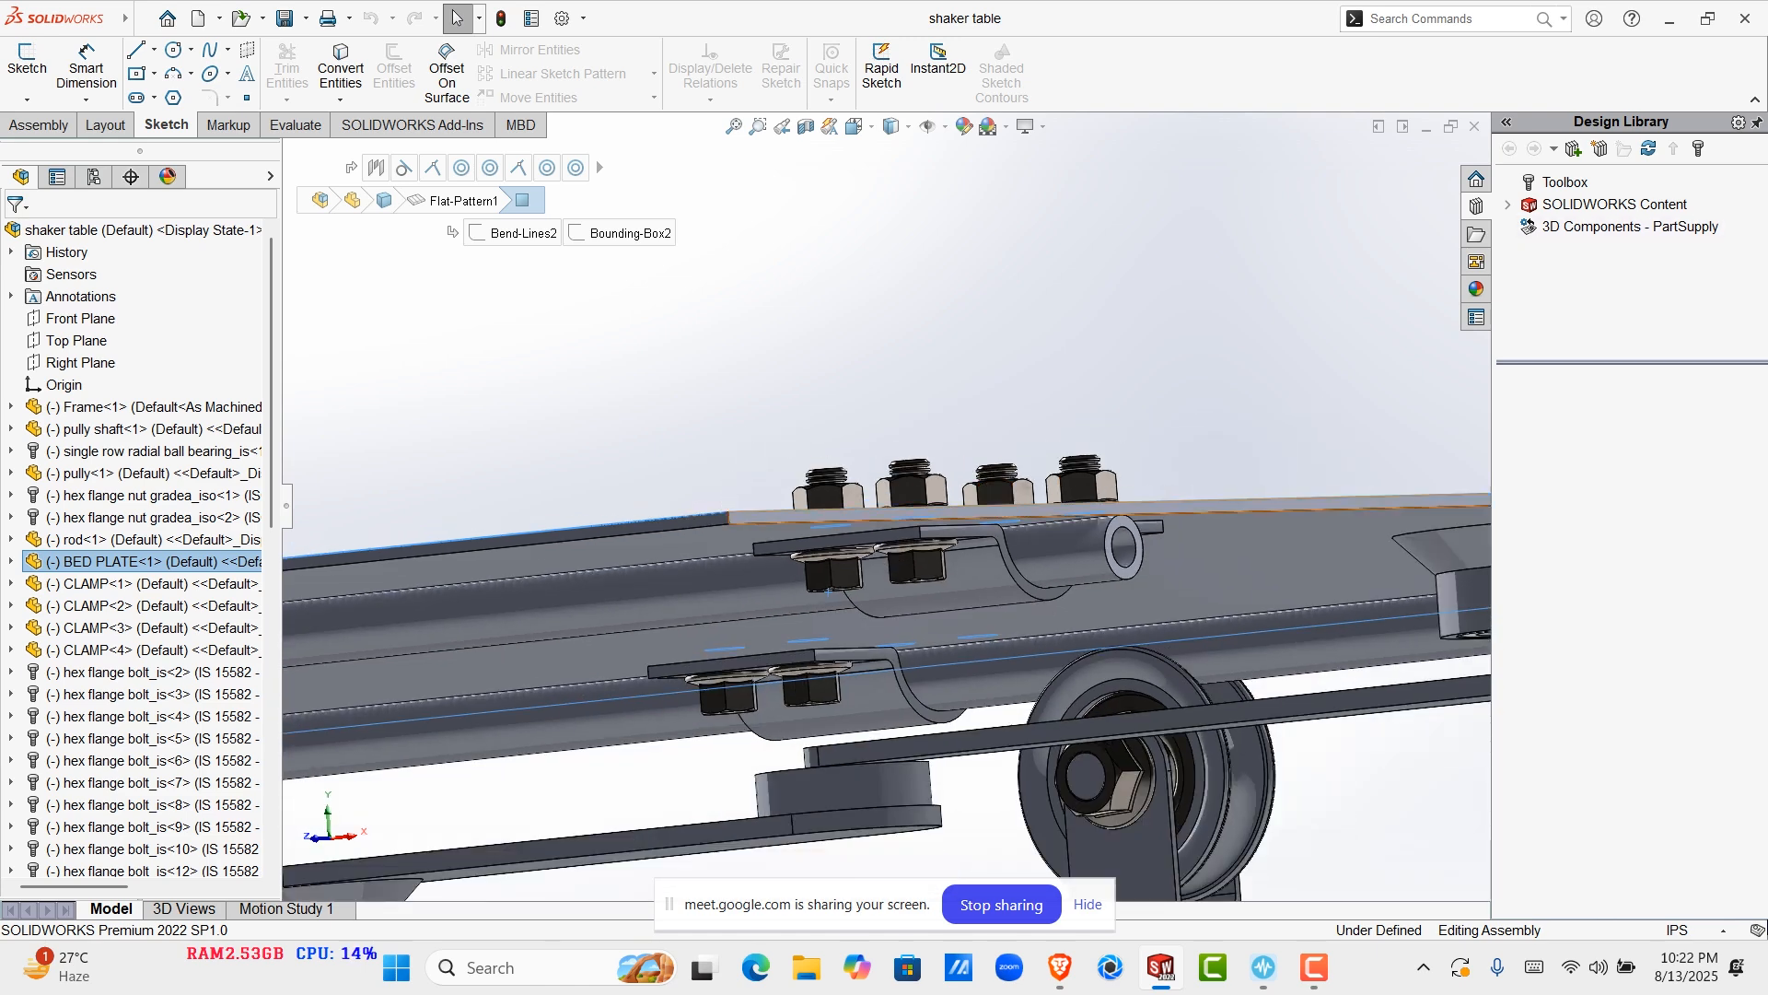
pyautogui.scroll(-5, 952, 459)
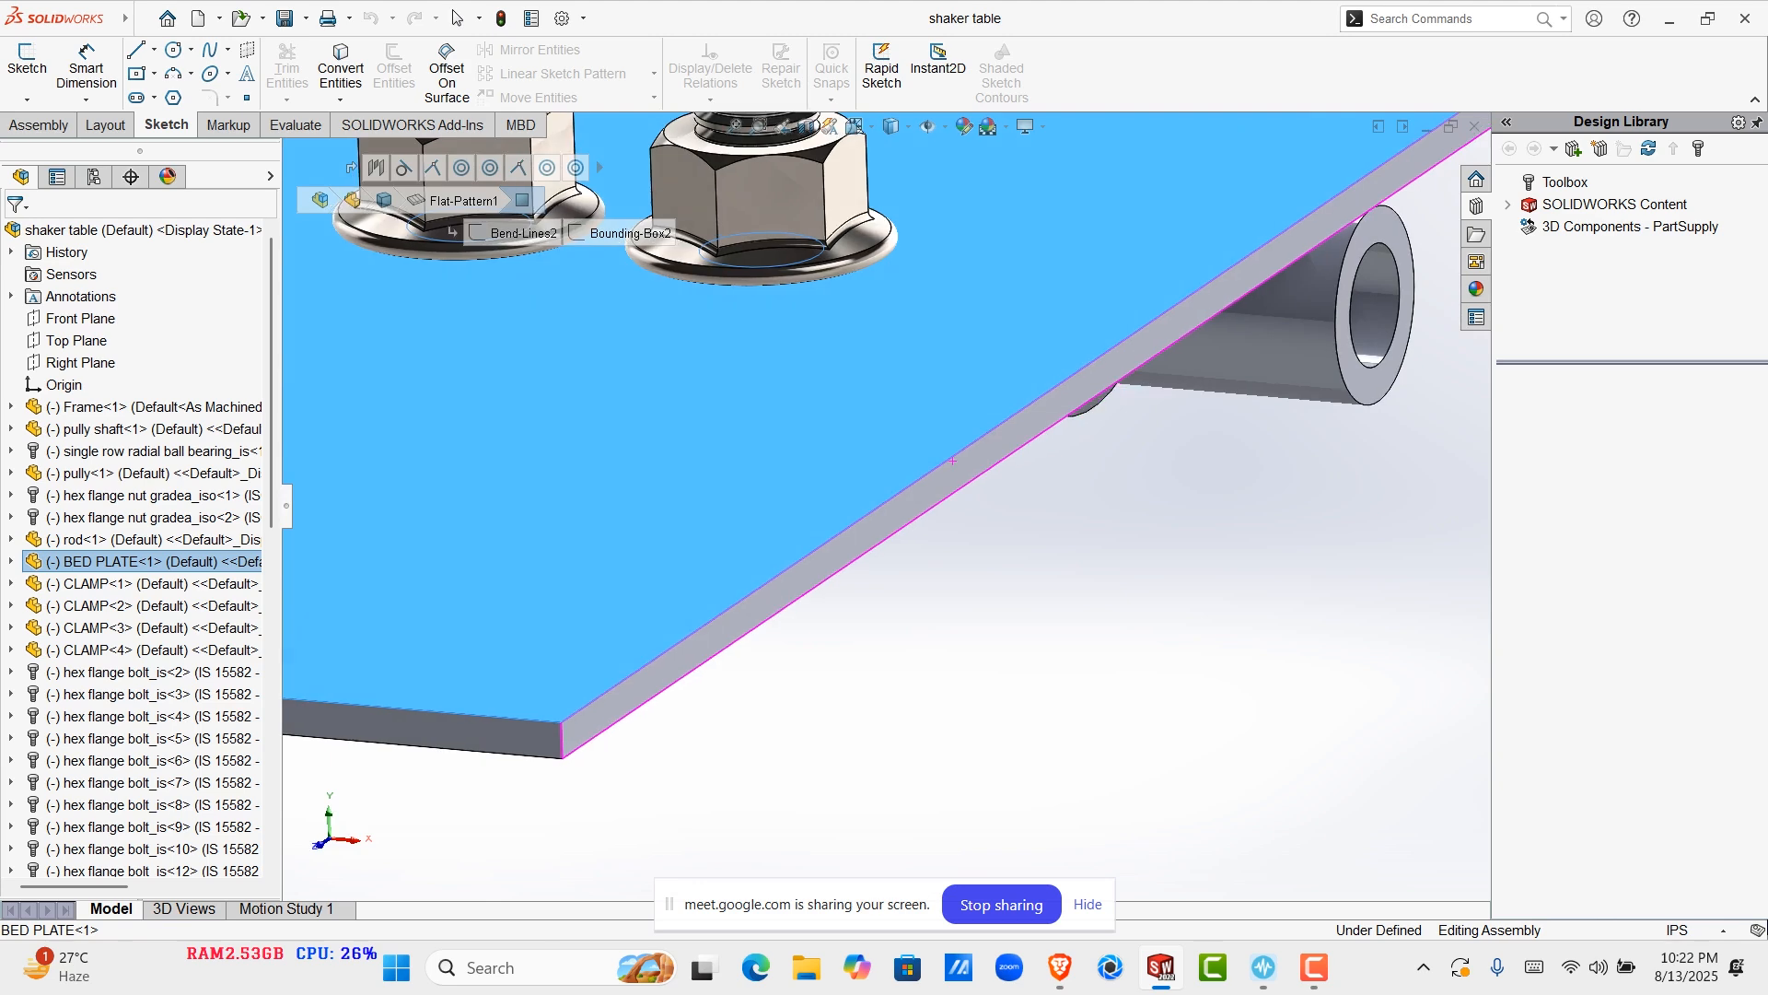
pyautogui.scroll(5, 952, 460)
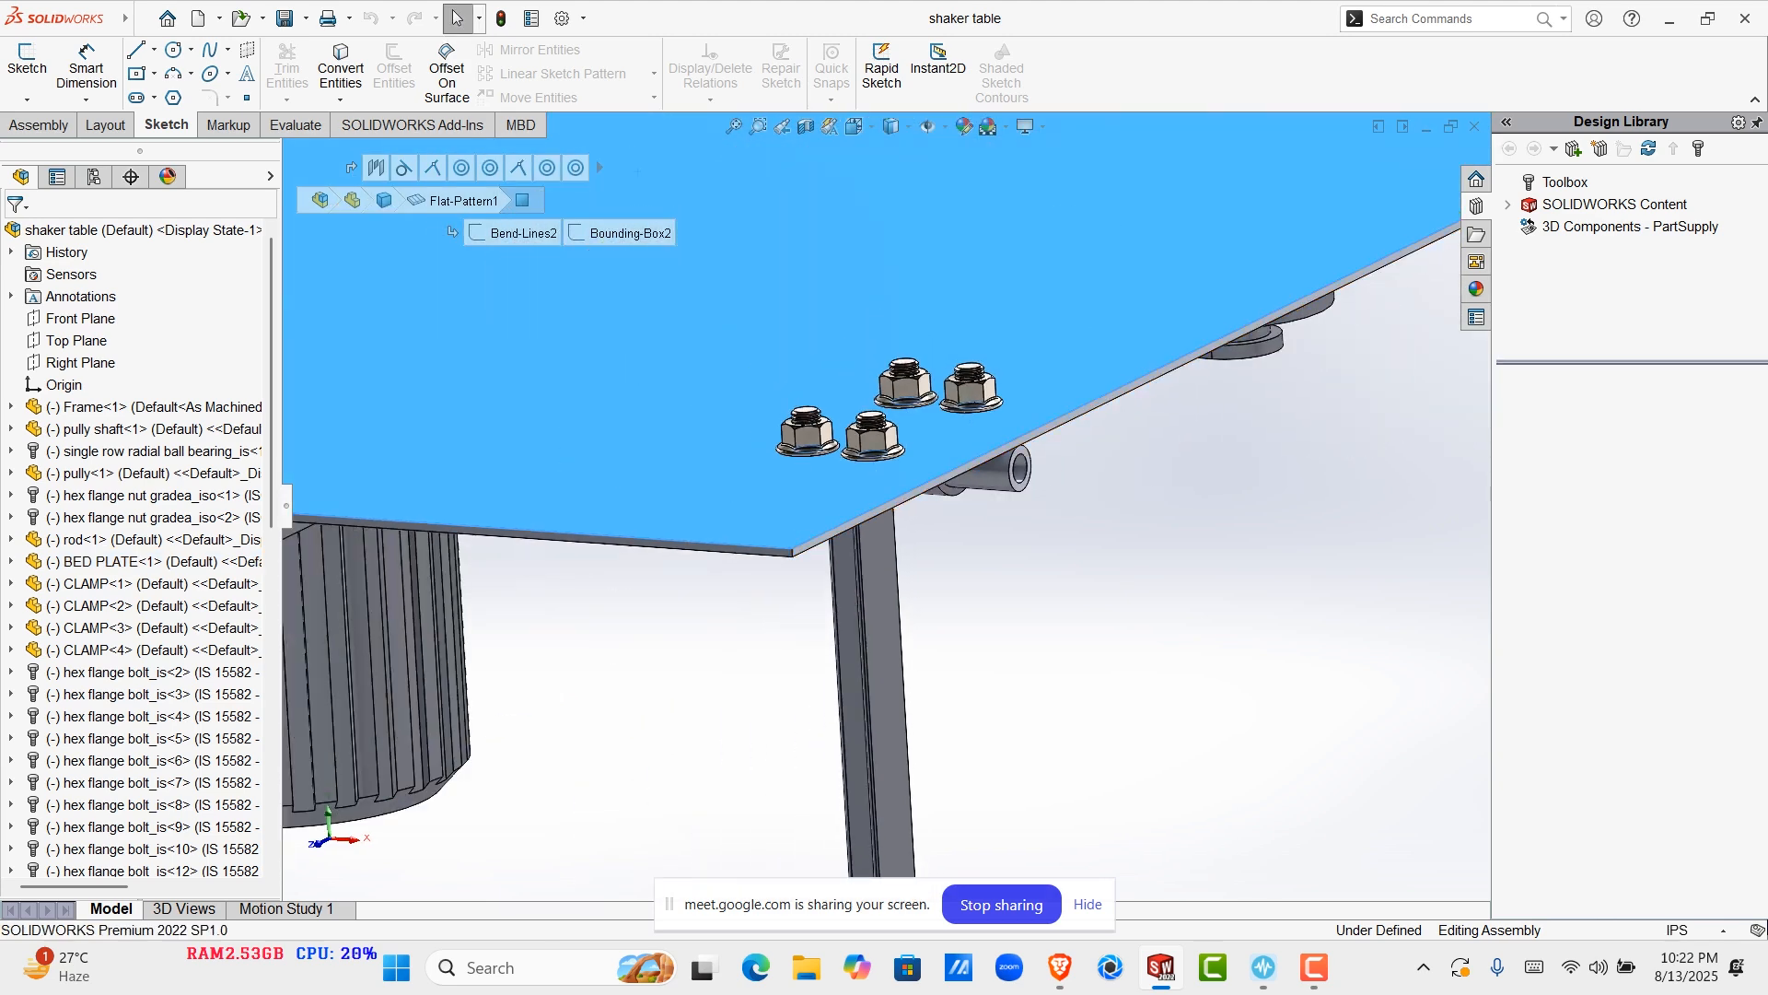
pyautogui.press('Escape')
pyautogui.scroll(10, 887, 505)
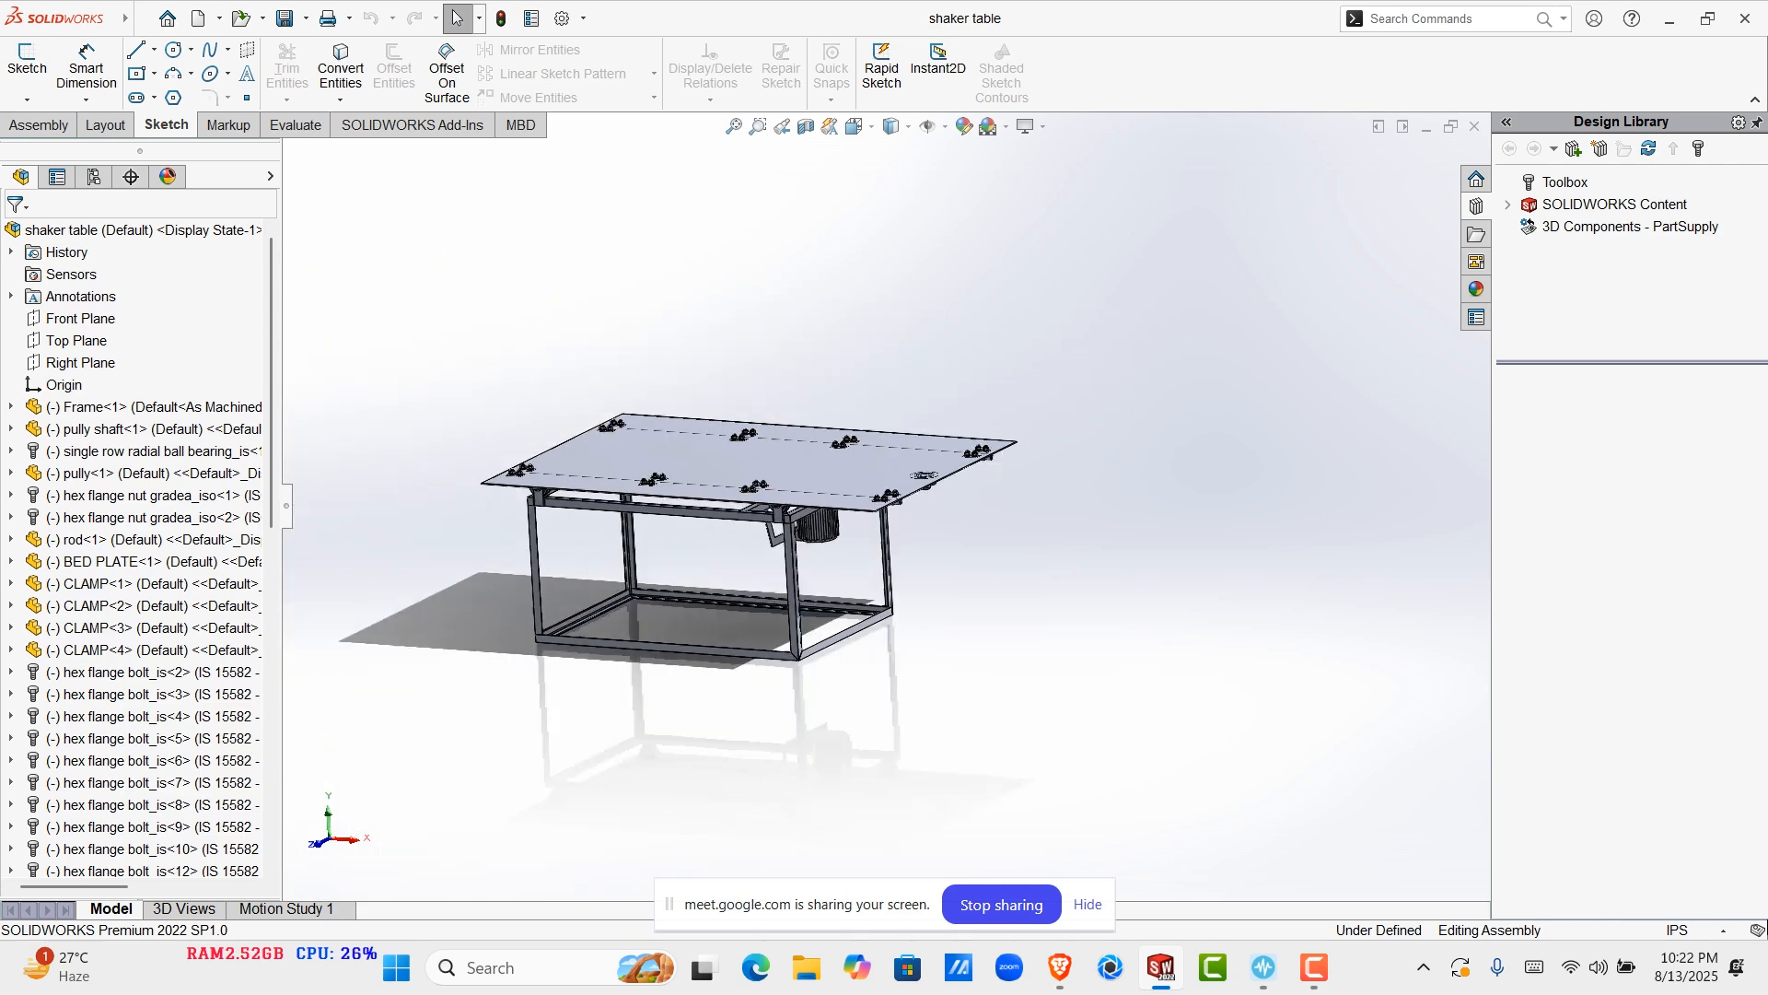
# Examine the whole shaker table from opposite sides, including the pulleys and motor under the bed plate
pyautogui.scroll(1, 847, 493)
pyautogui.moveTo(866, 502); pyautogui.dragTo(617, 498, button='middle')
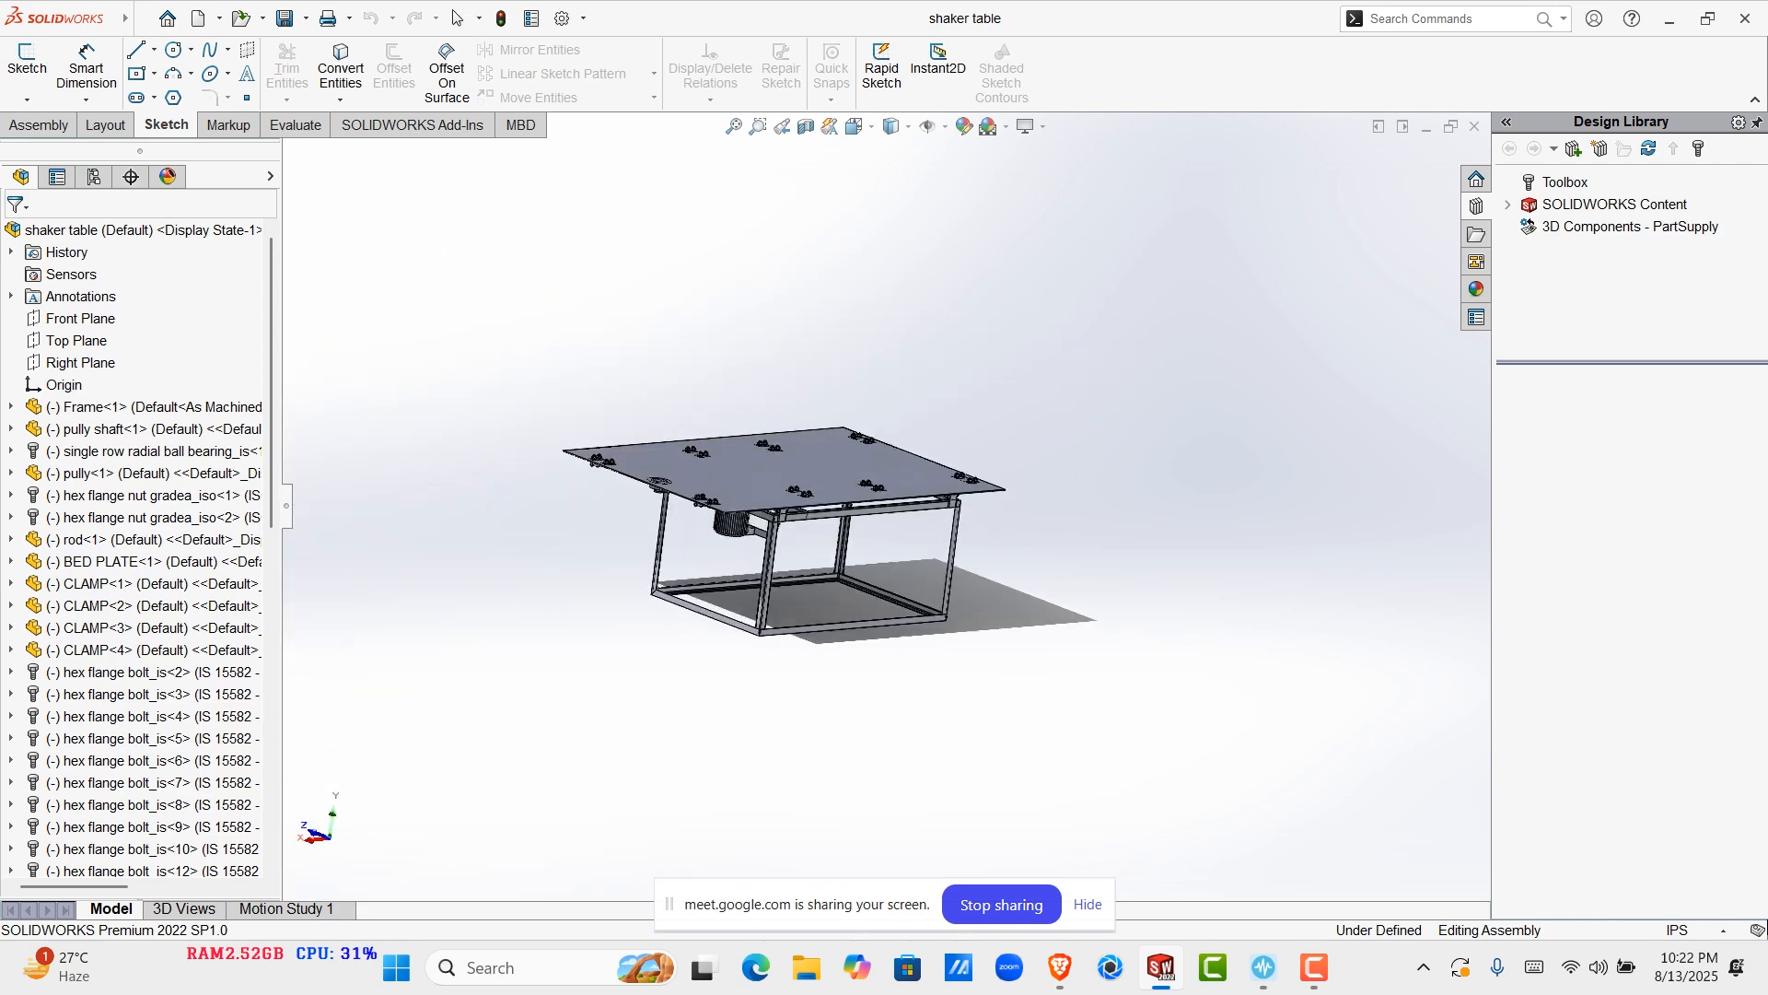
pyautogui.scroll(-4, 636, 493)
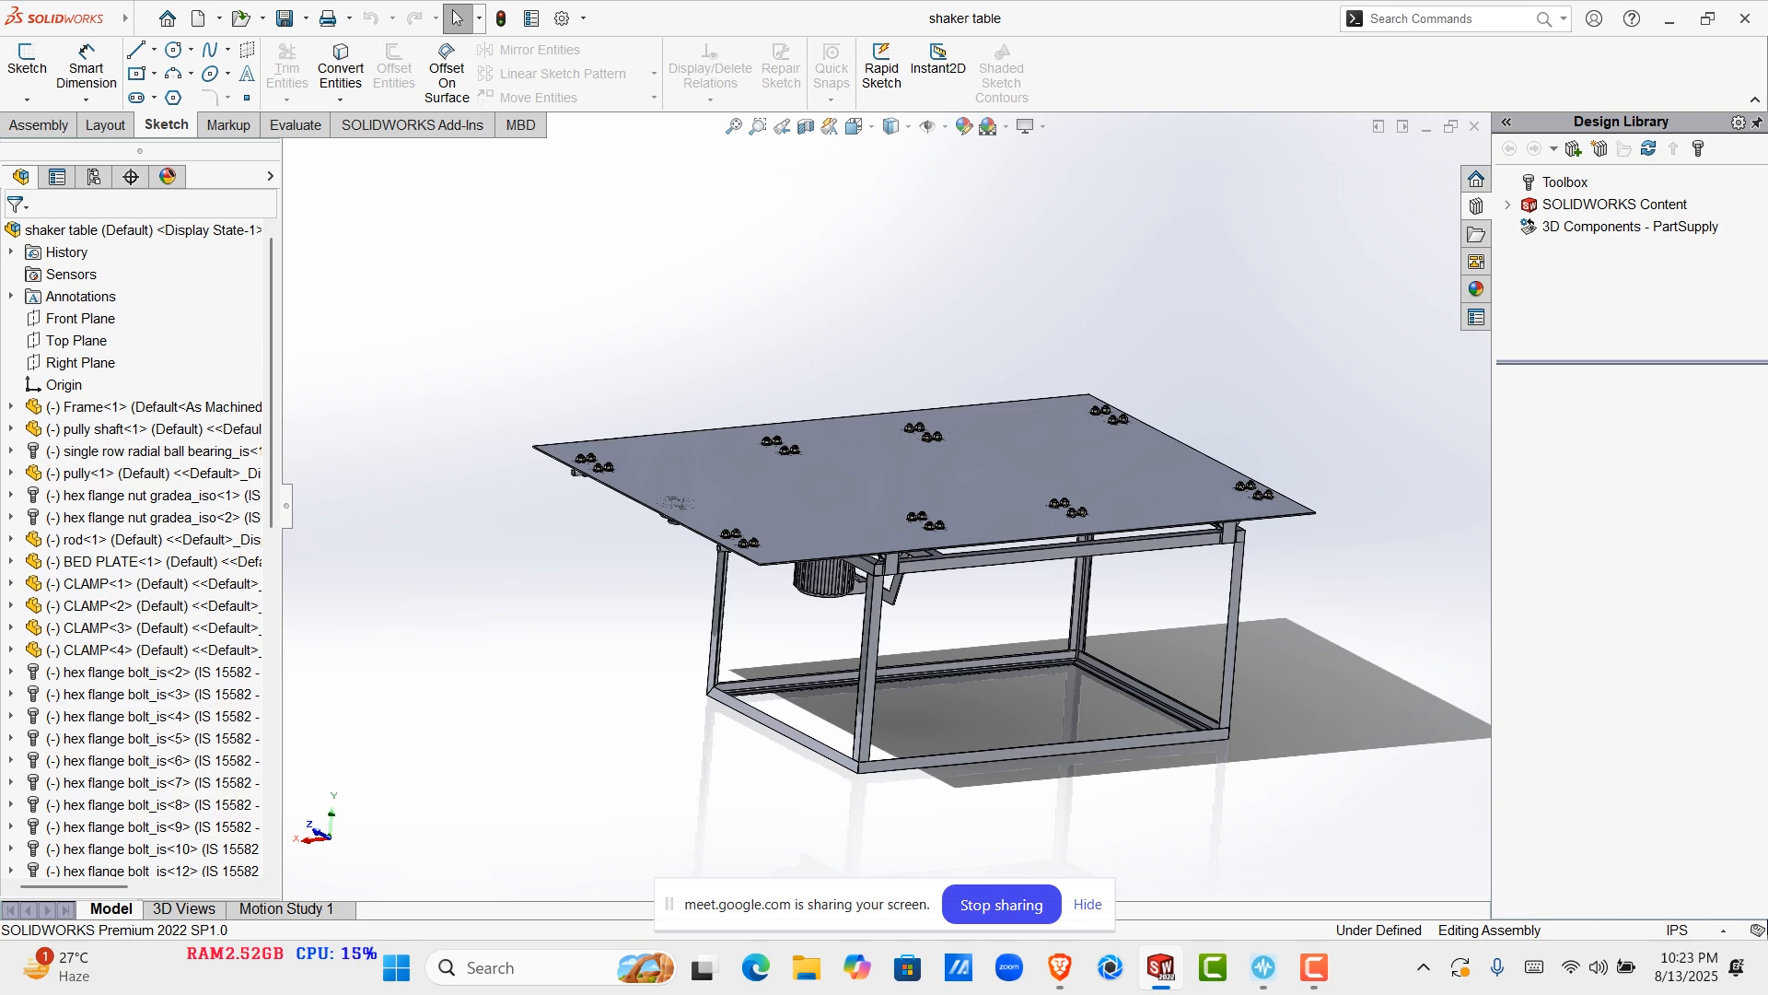
pyautogui.moveTo(1050, 748); pyautogui.dragTo(1313, 672, button='middle')
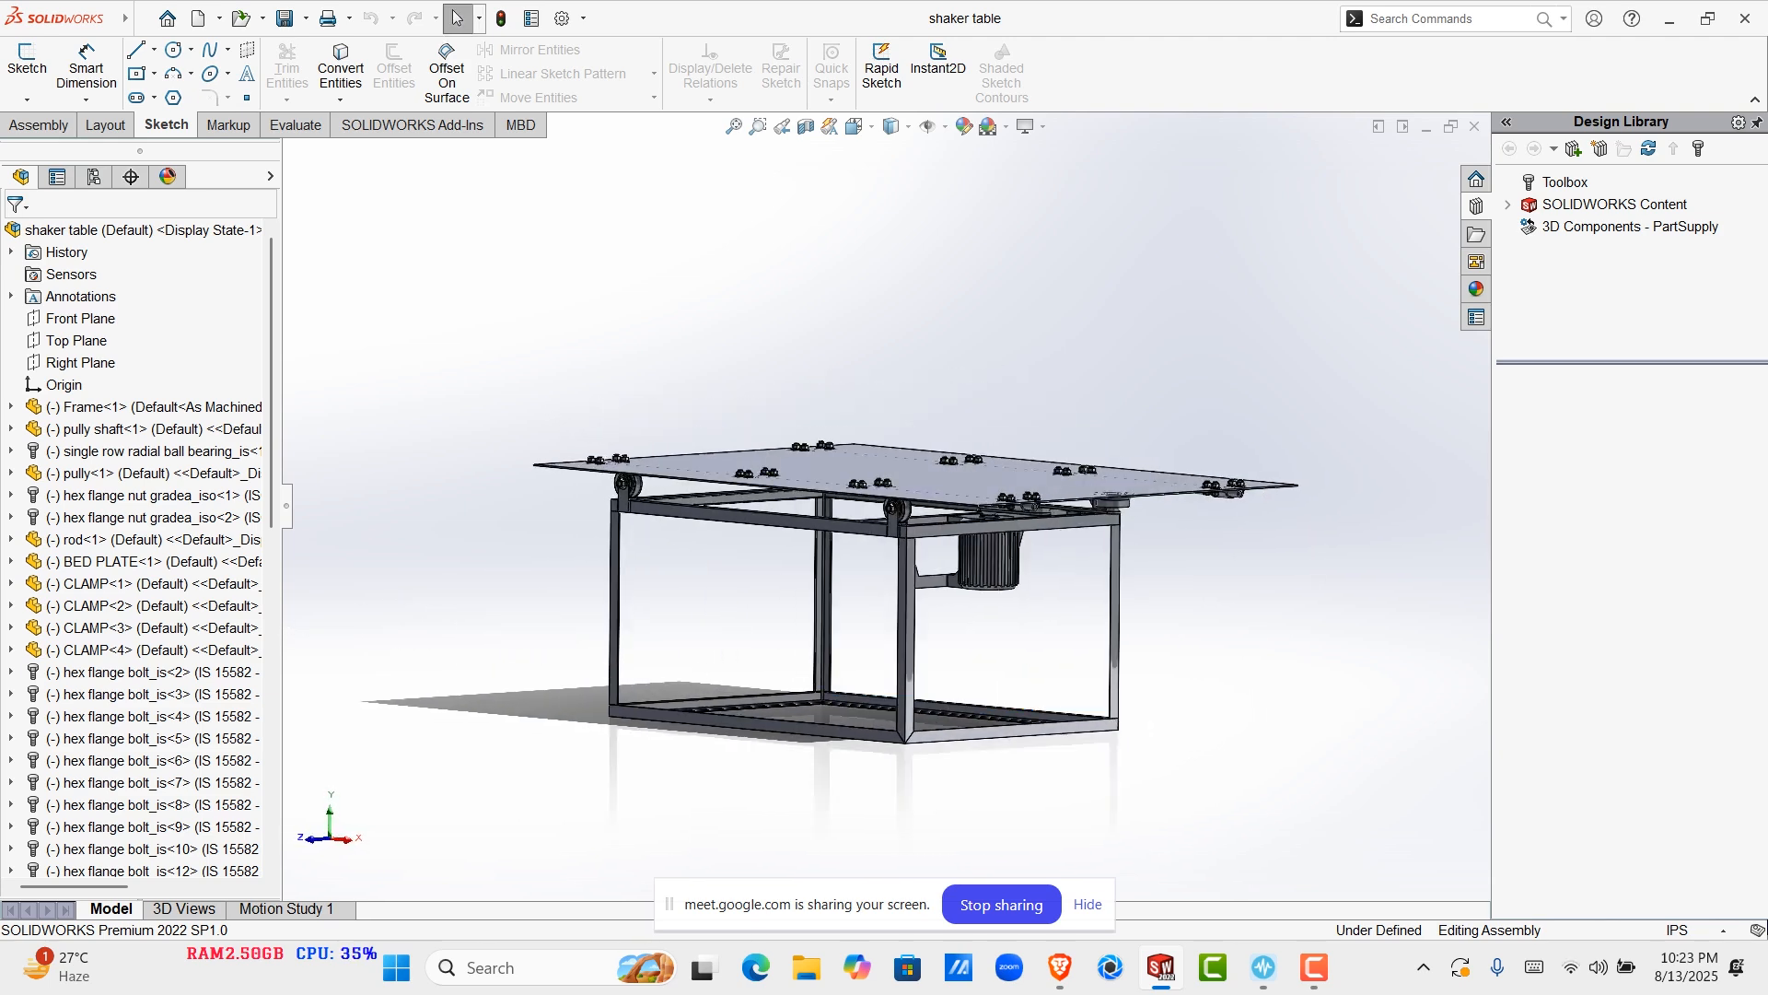
pyautogui.moveTo(1237, 818); pyautogui.dragTo(1431, 900)
pyautogui.press('Escape')
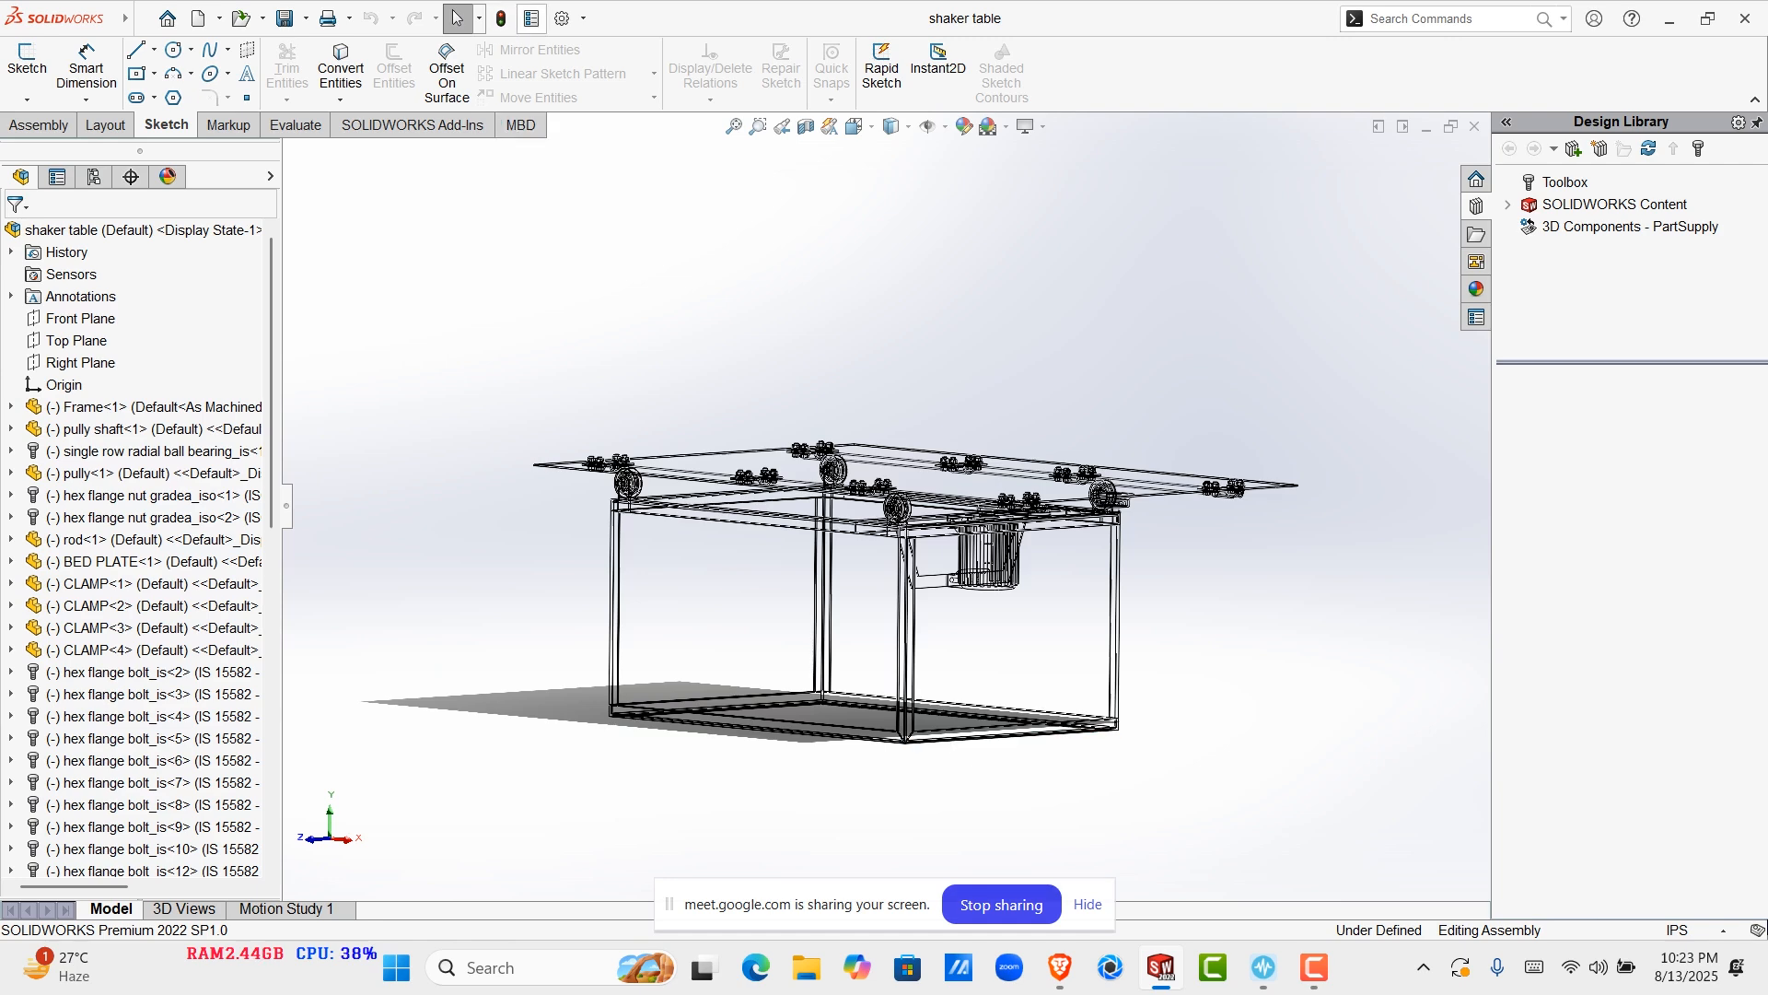
# Rebuild the assembly and slide the bed plate along the frame to expose the motor linkage
pyautogui.click(500, 19)
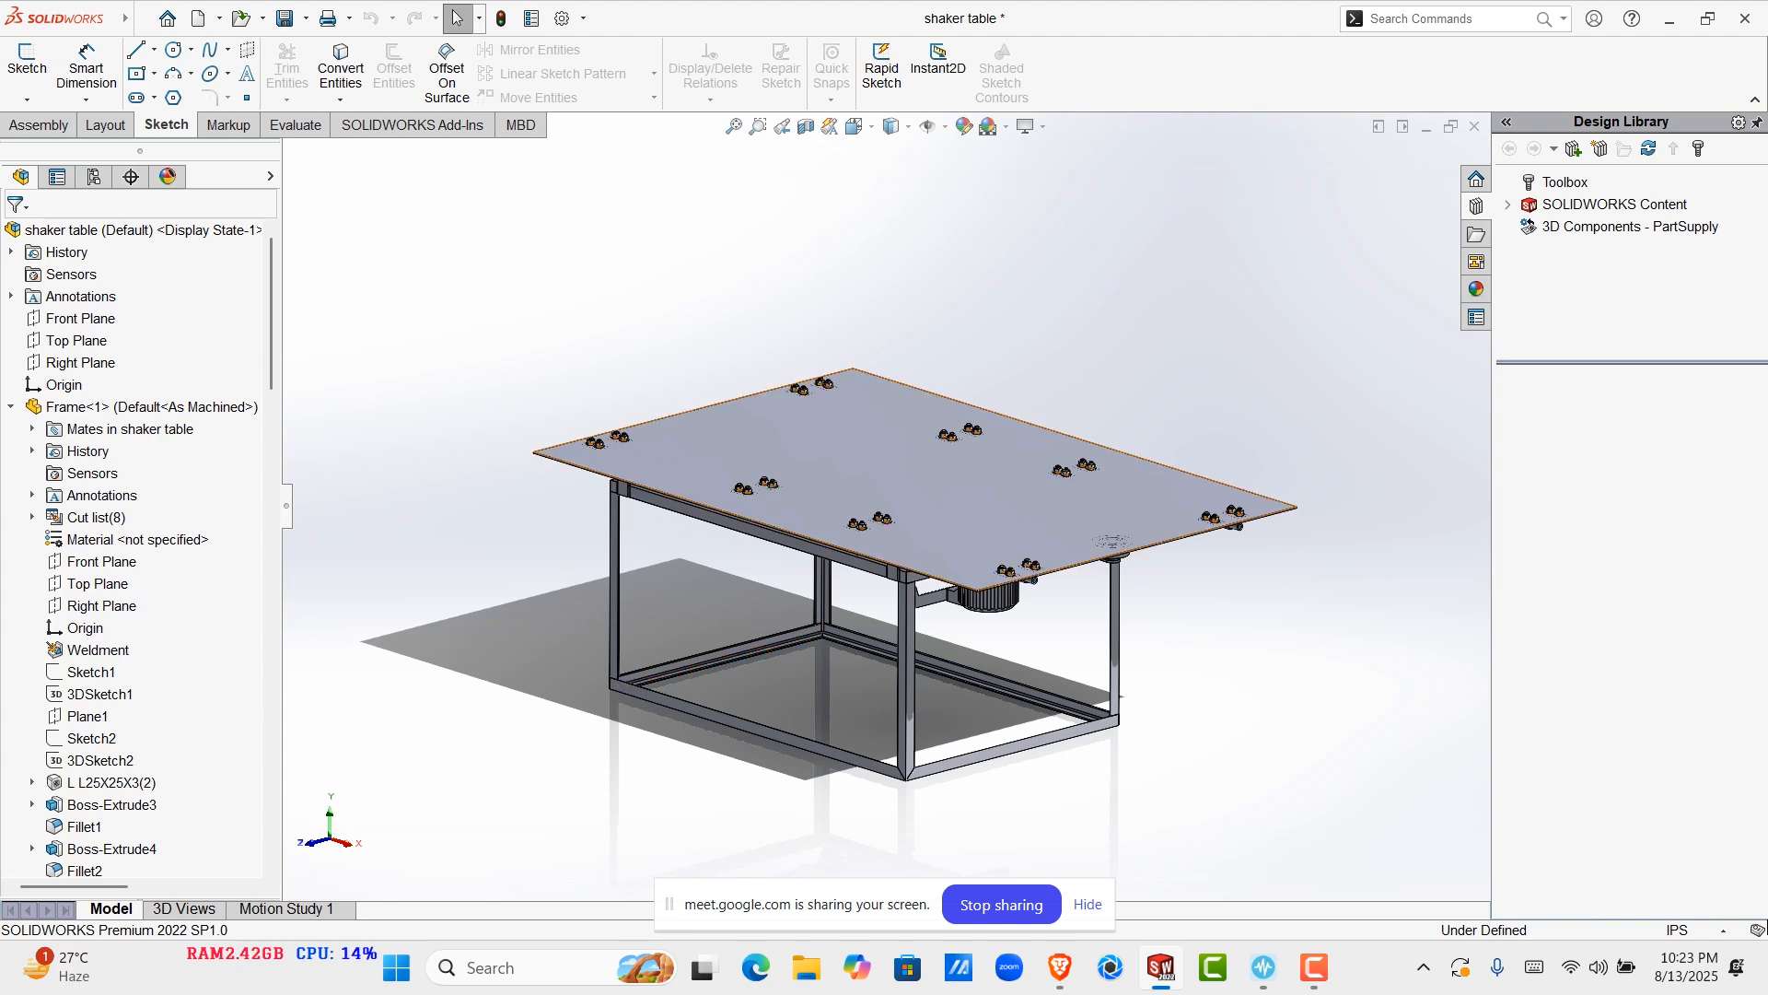
pyautogui.moveTo(1030, 547); pyautogui.dragTo(763, 465)
pyautogui.click(1017, 740)
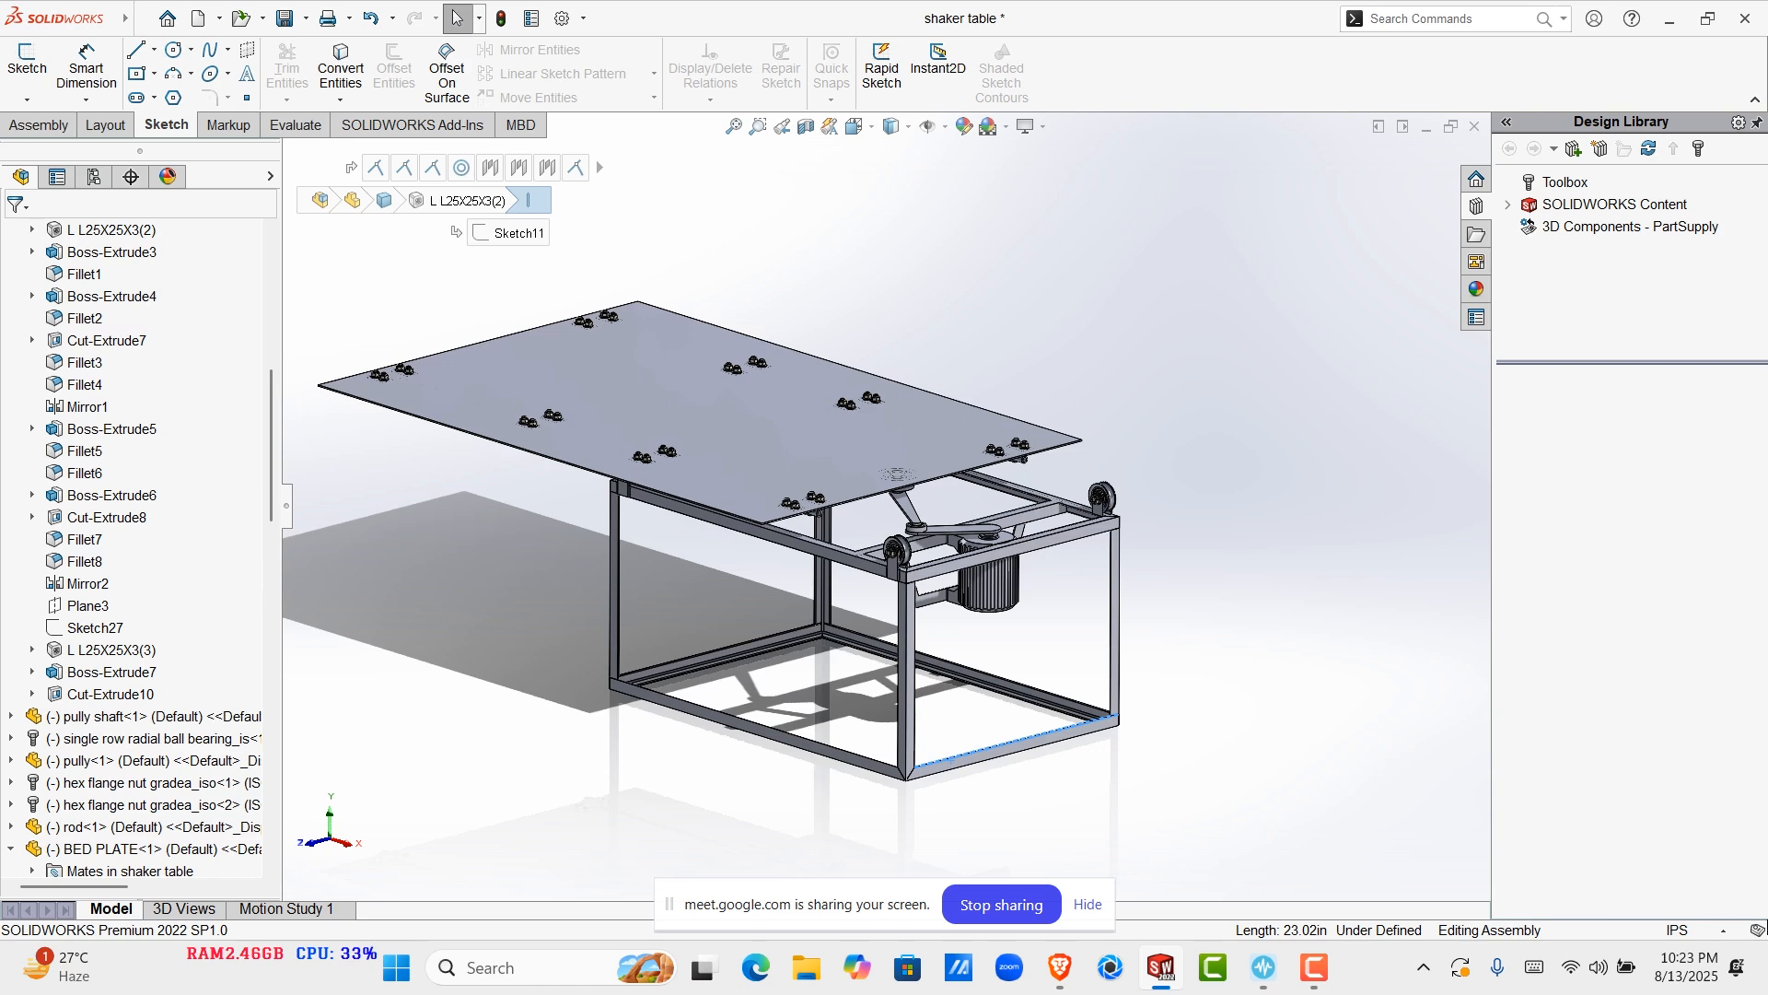
# Play the Motion Study 1 animation of the shaker table and collapse its timeline
pyautogui.click(285, 908)
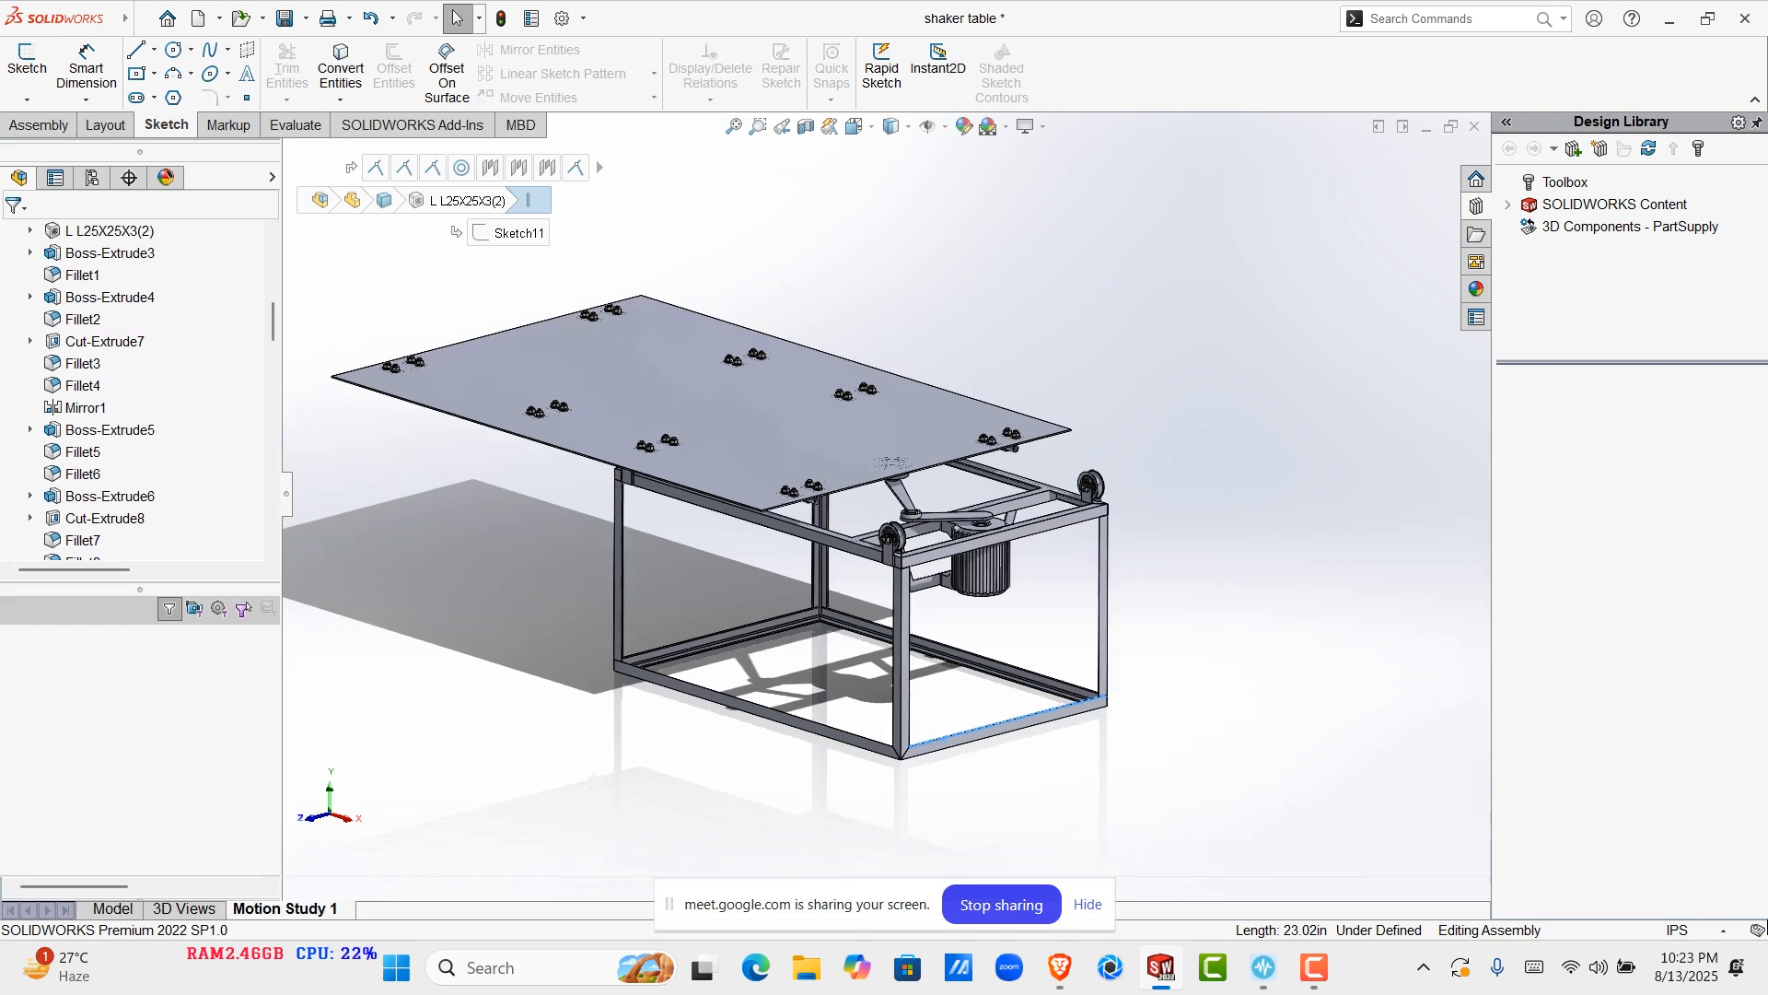
pyautogui.click(902, 815)
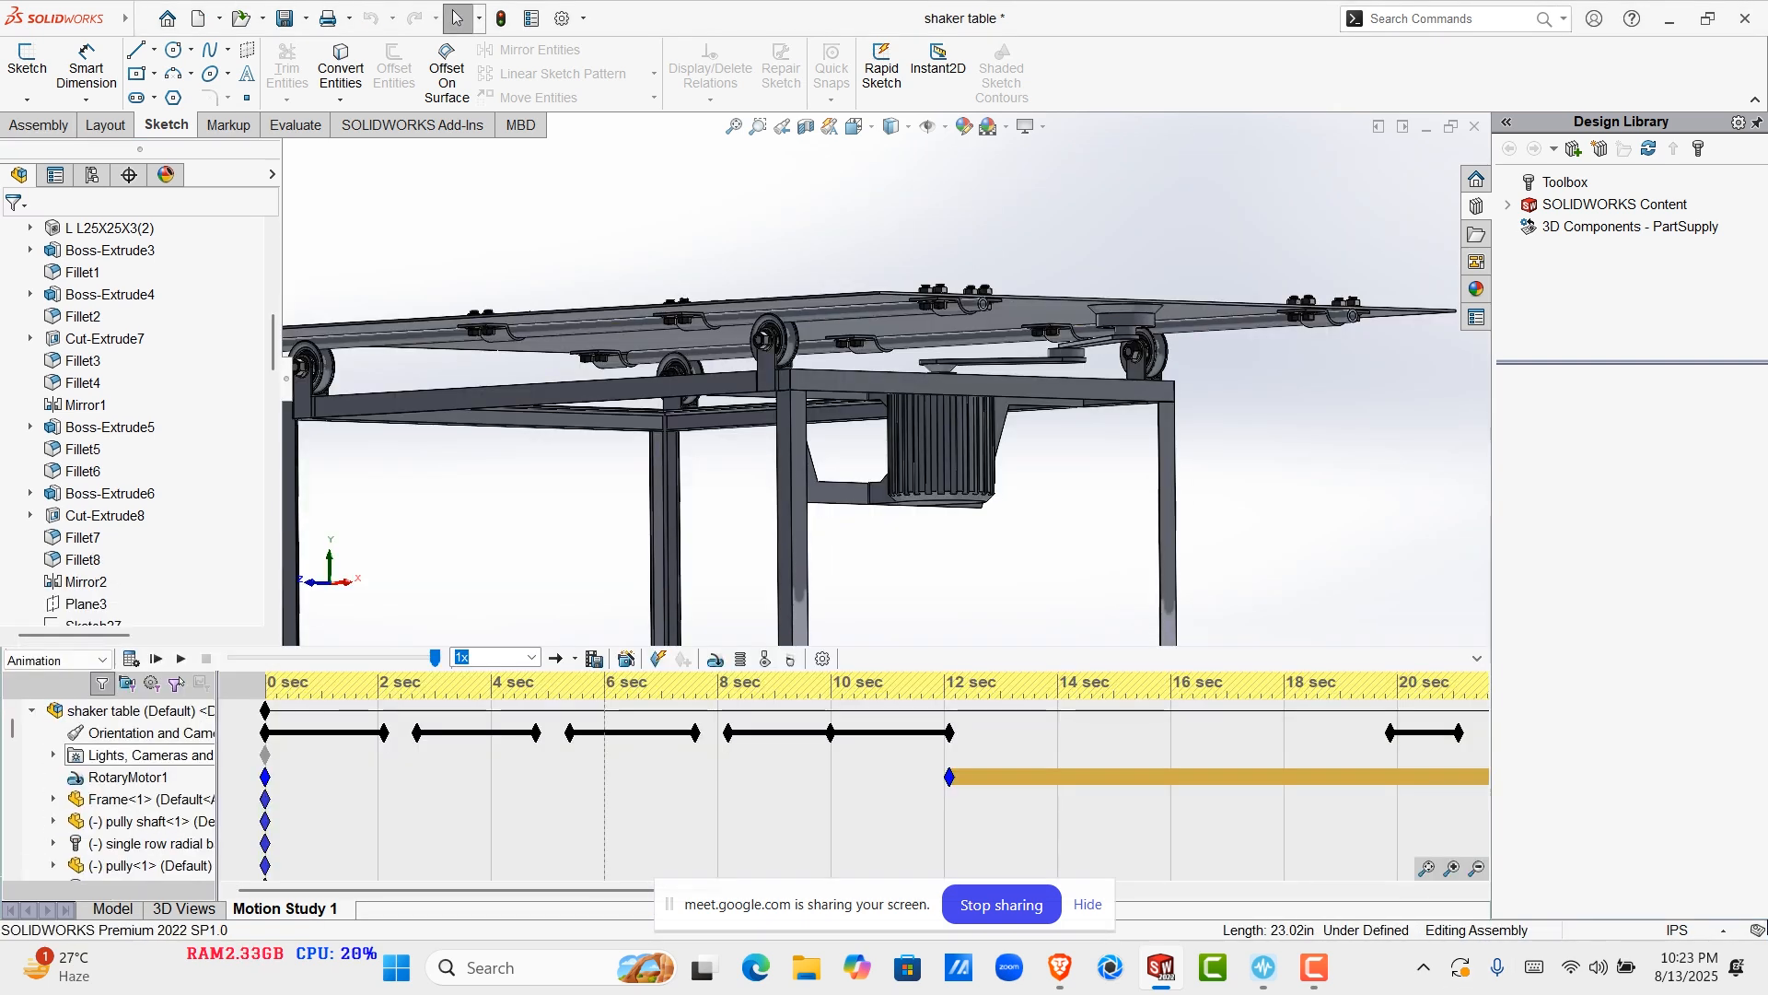
pyautogui.click(181, 658)
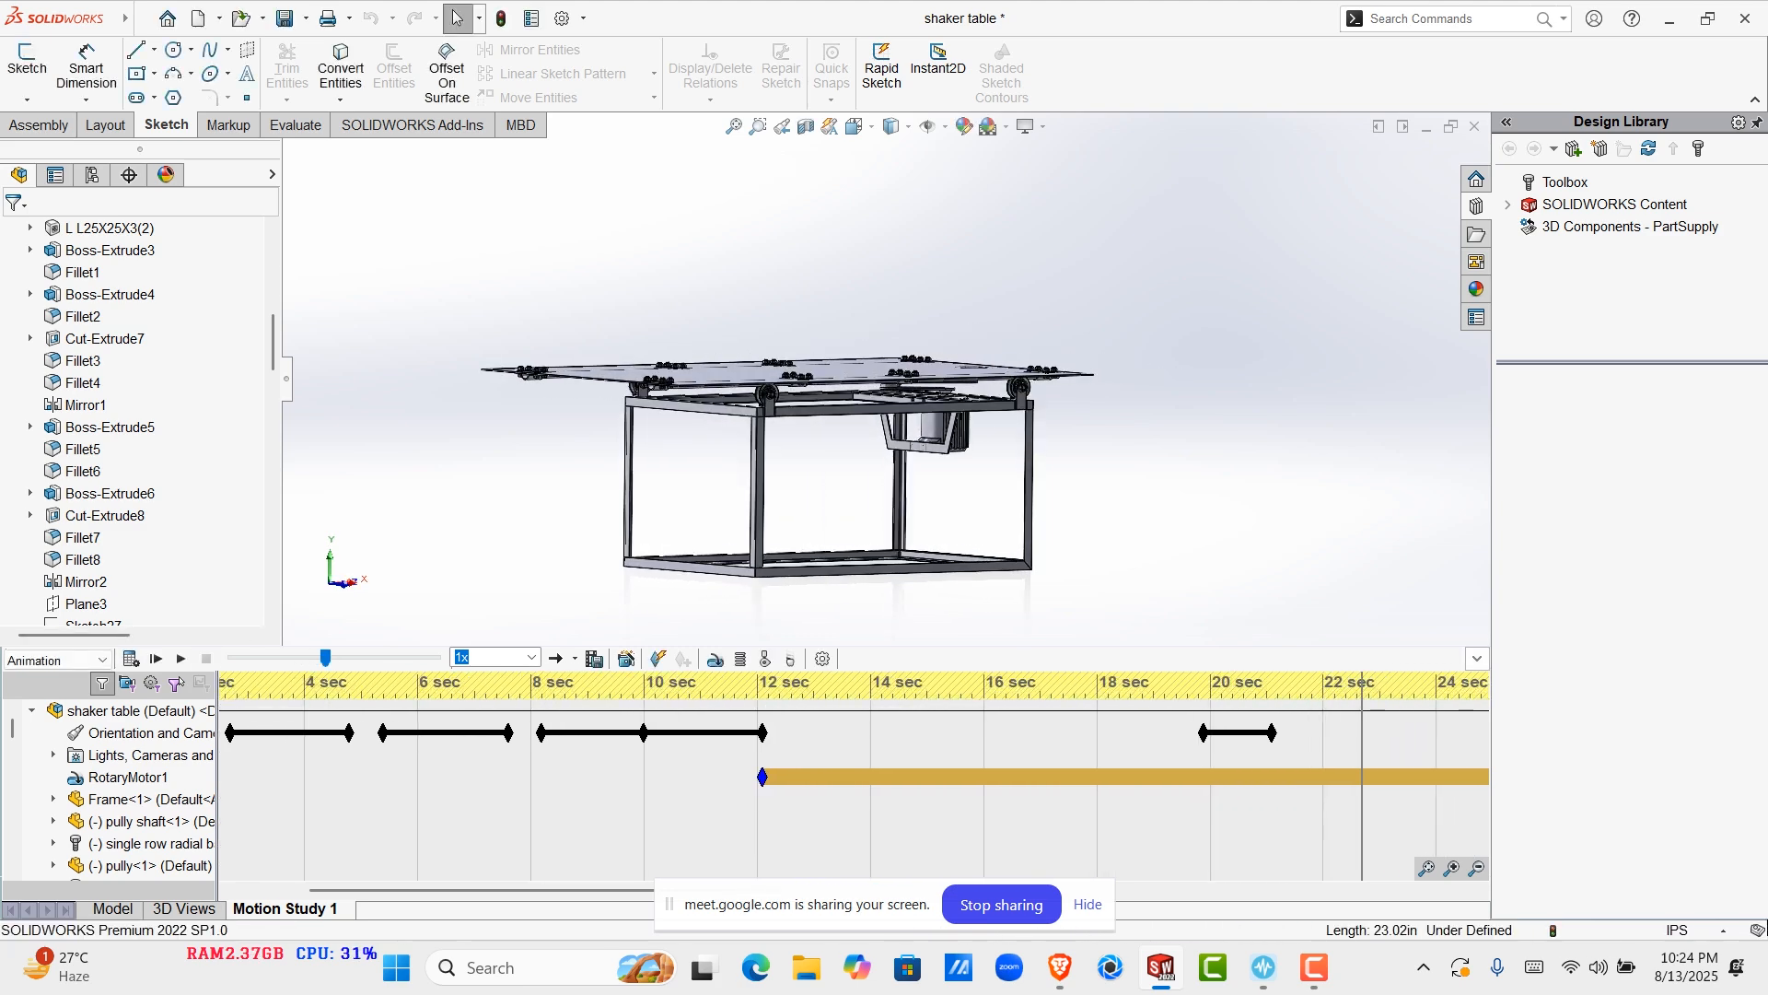
pyautogui.click(1477, 658)
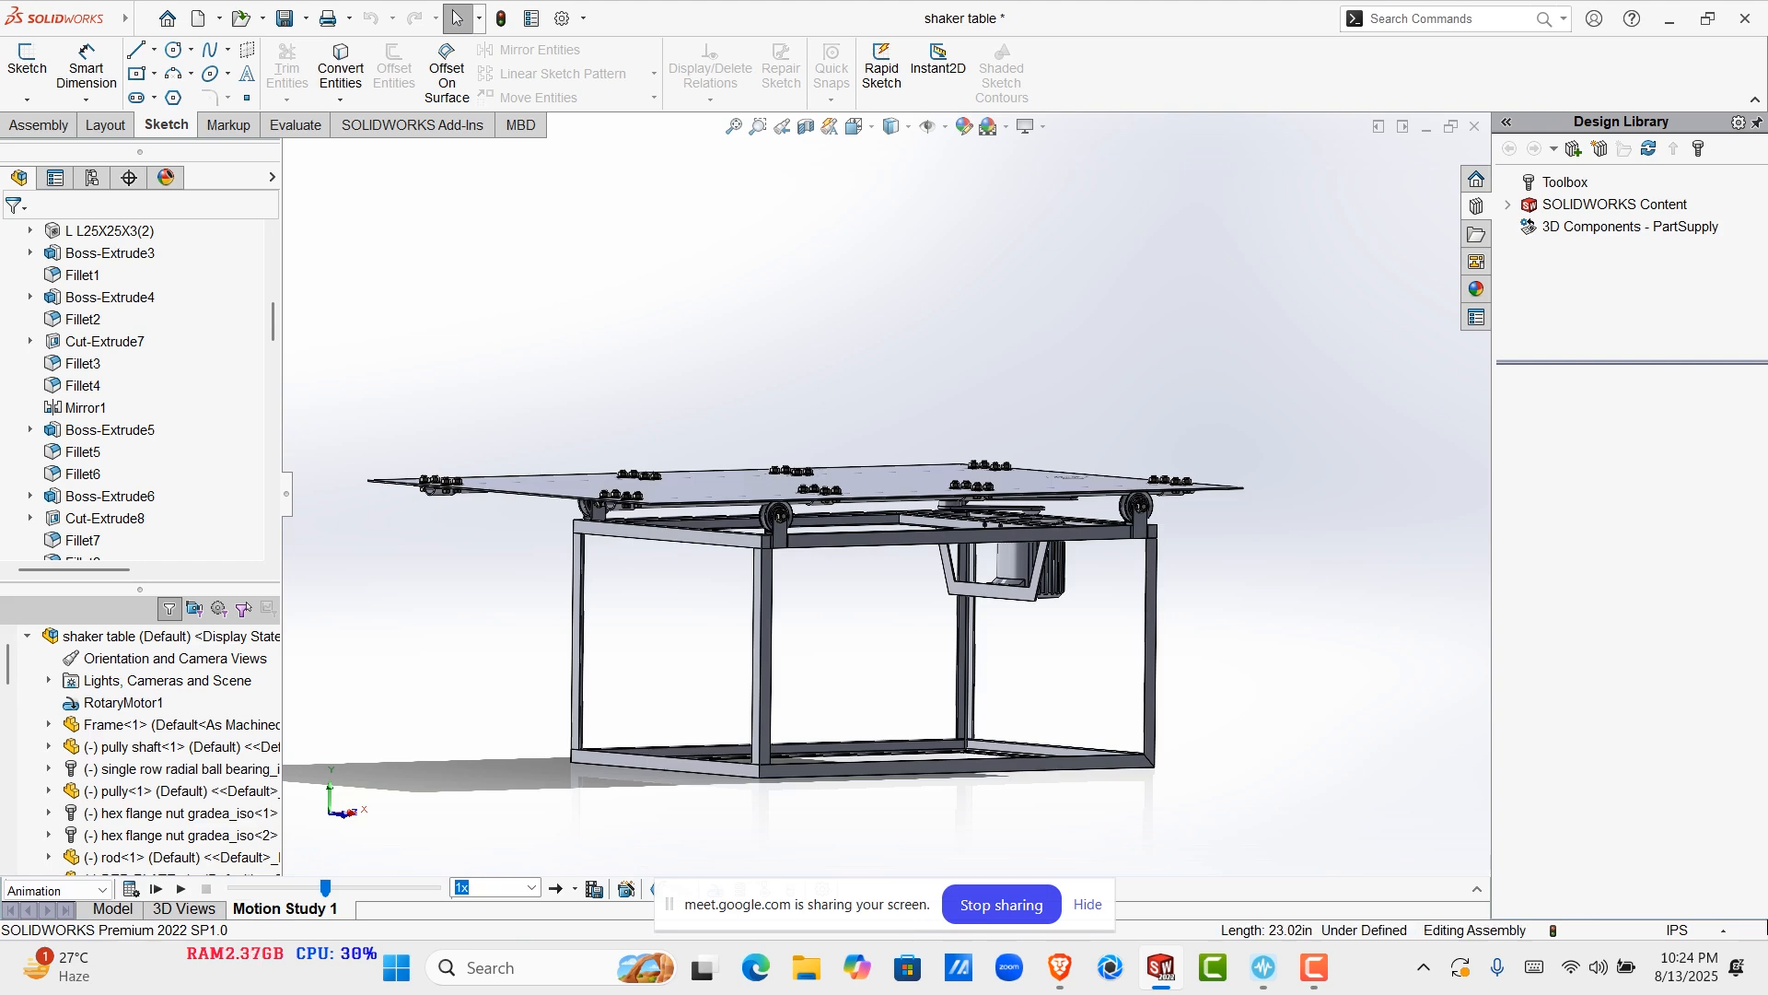
# Start an exploded view of the assembly and lift one flange nut at the bed plate's corner about 18.67 in along Y
pyautogui.moveTo(921, 553); pyautogui.dragTo(1040, 659, button='middle')
pyautogui.scroll(2, 921, 562)
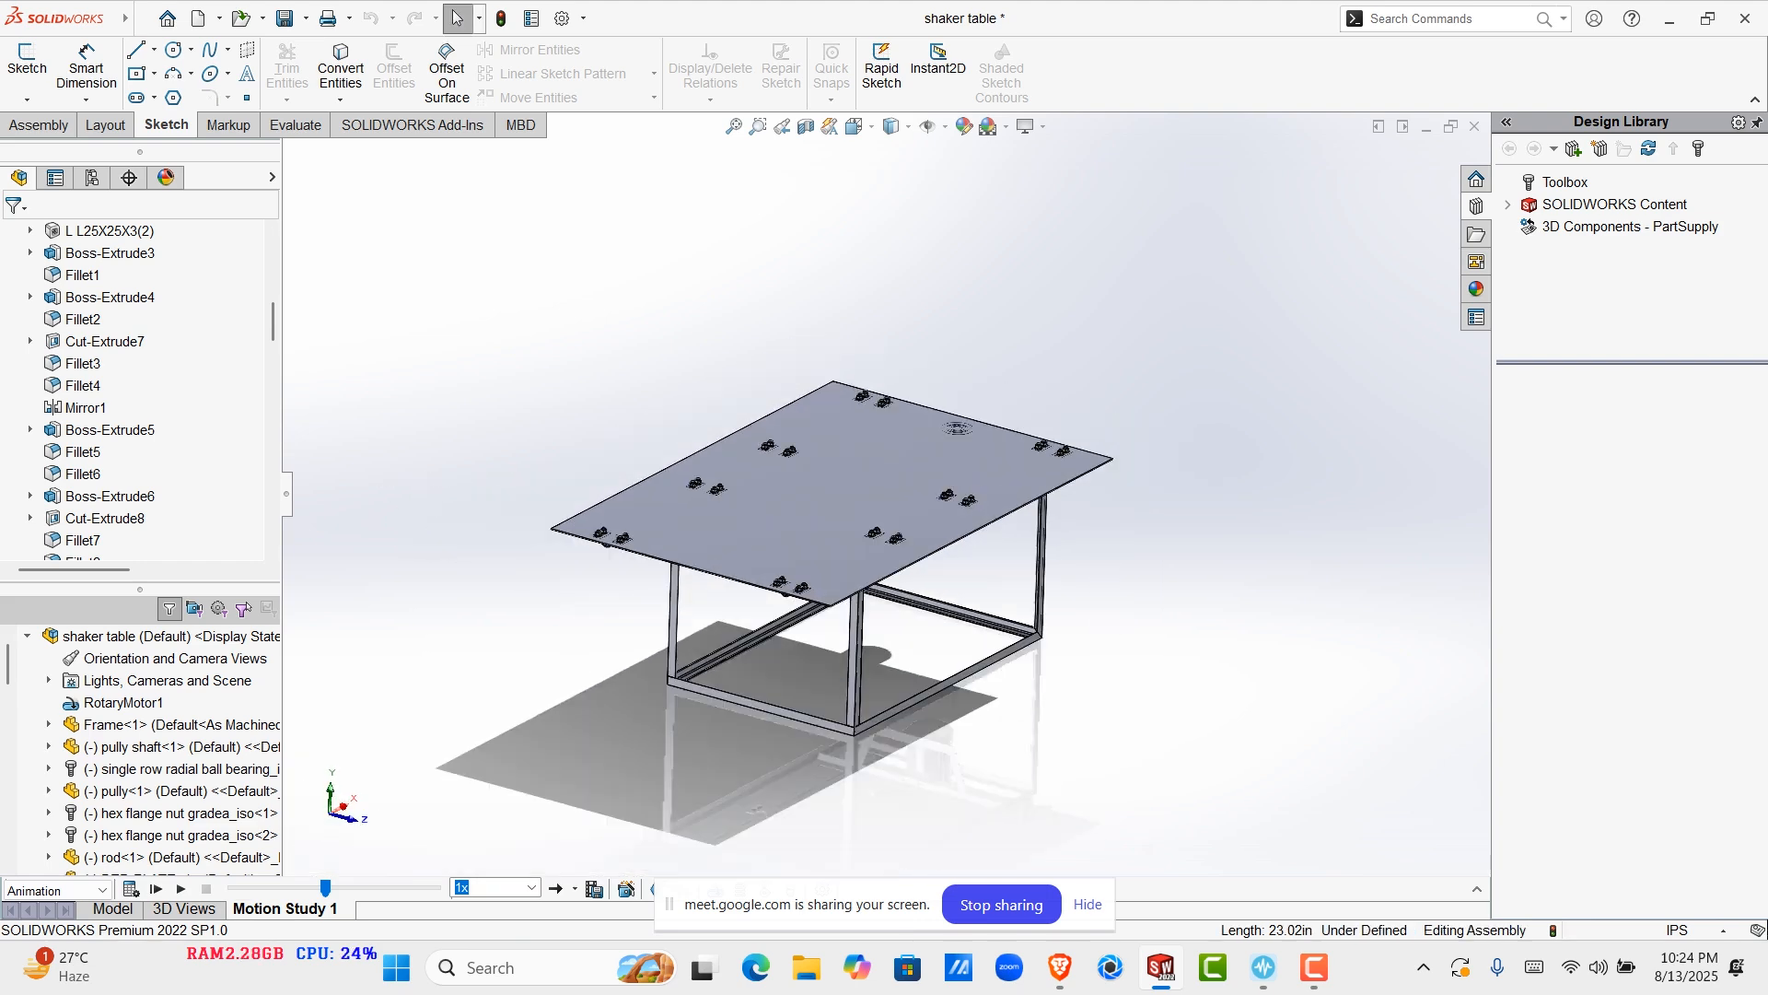
pyautogui.click(39, 125)
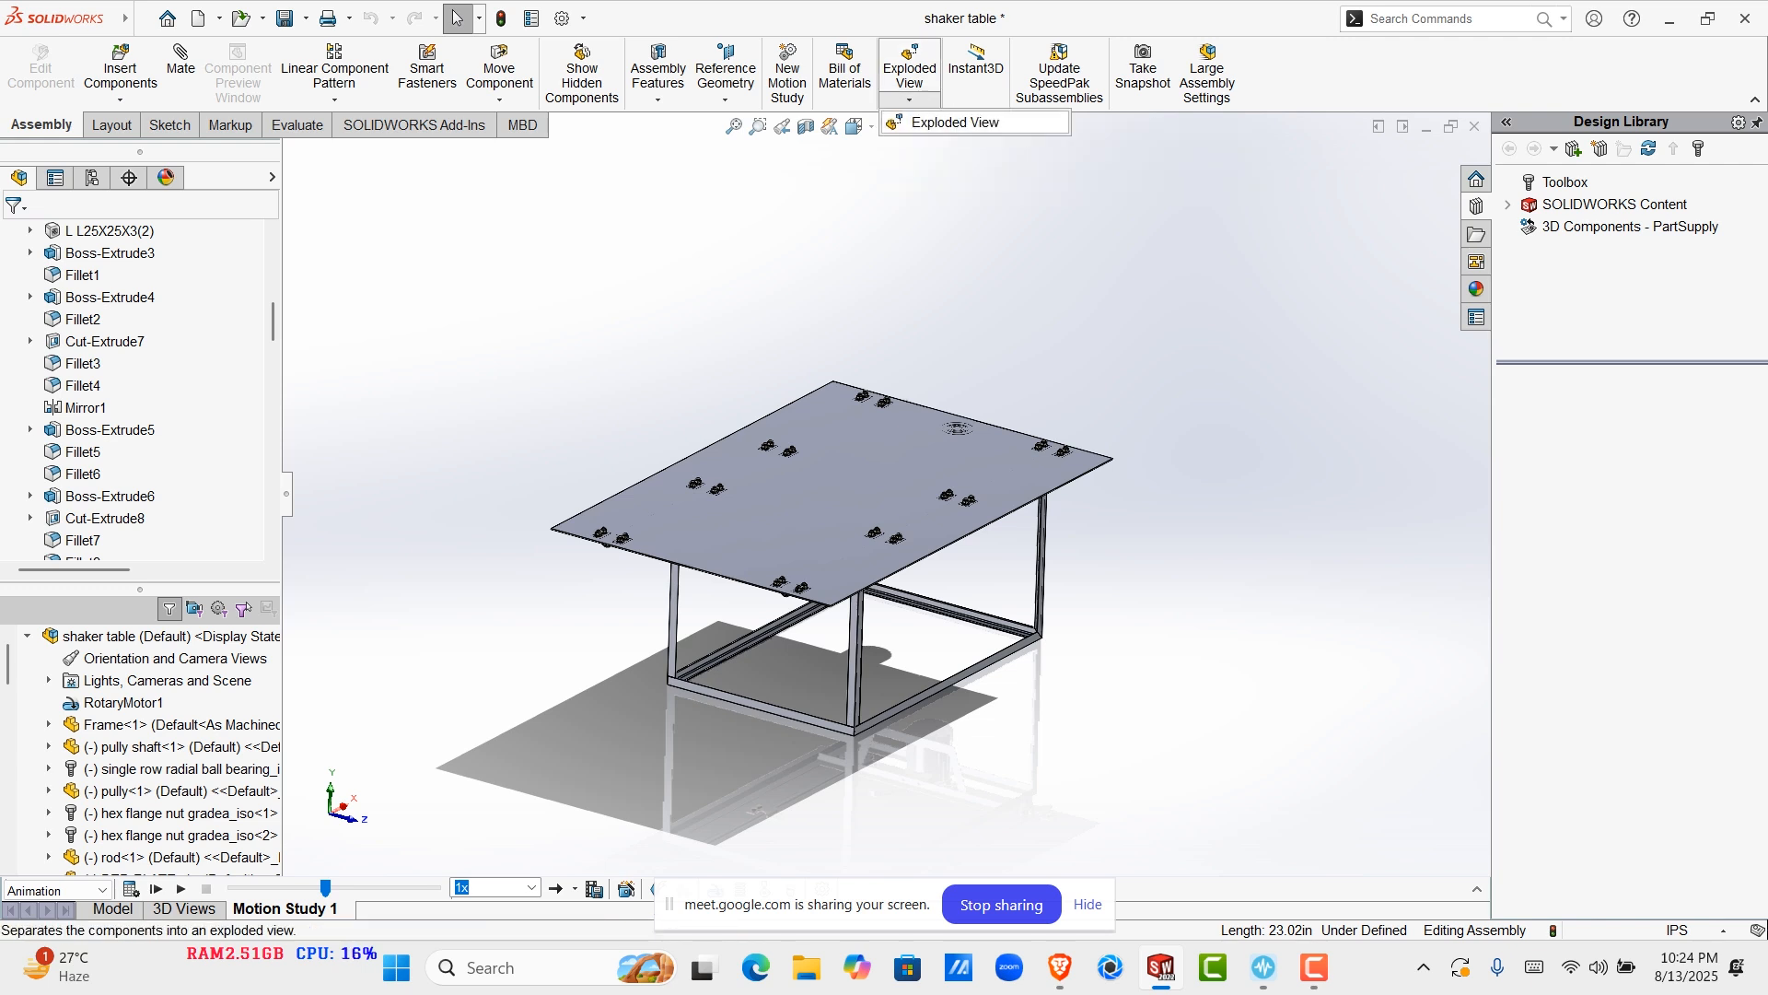
pyautogui.click(909, 69)
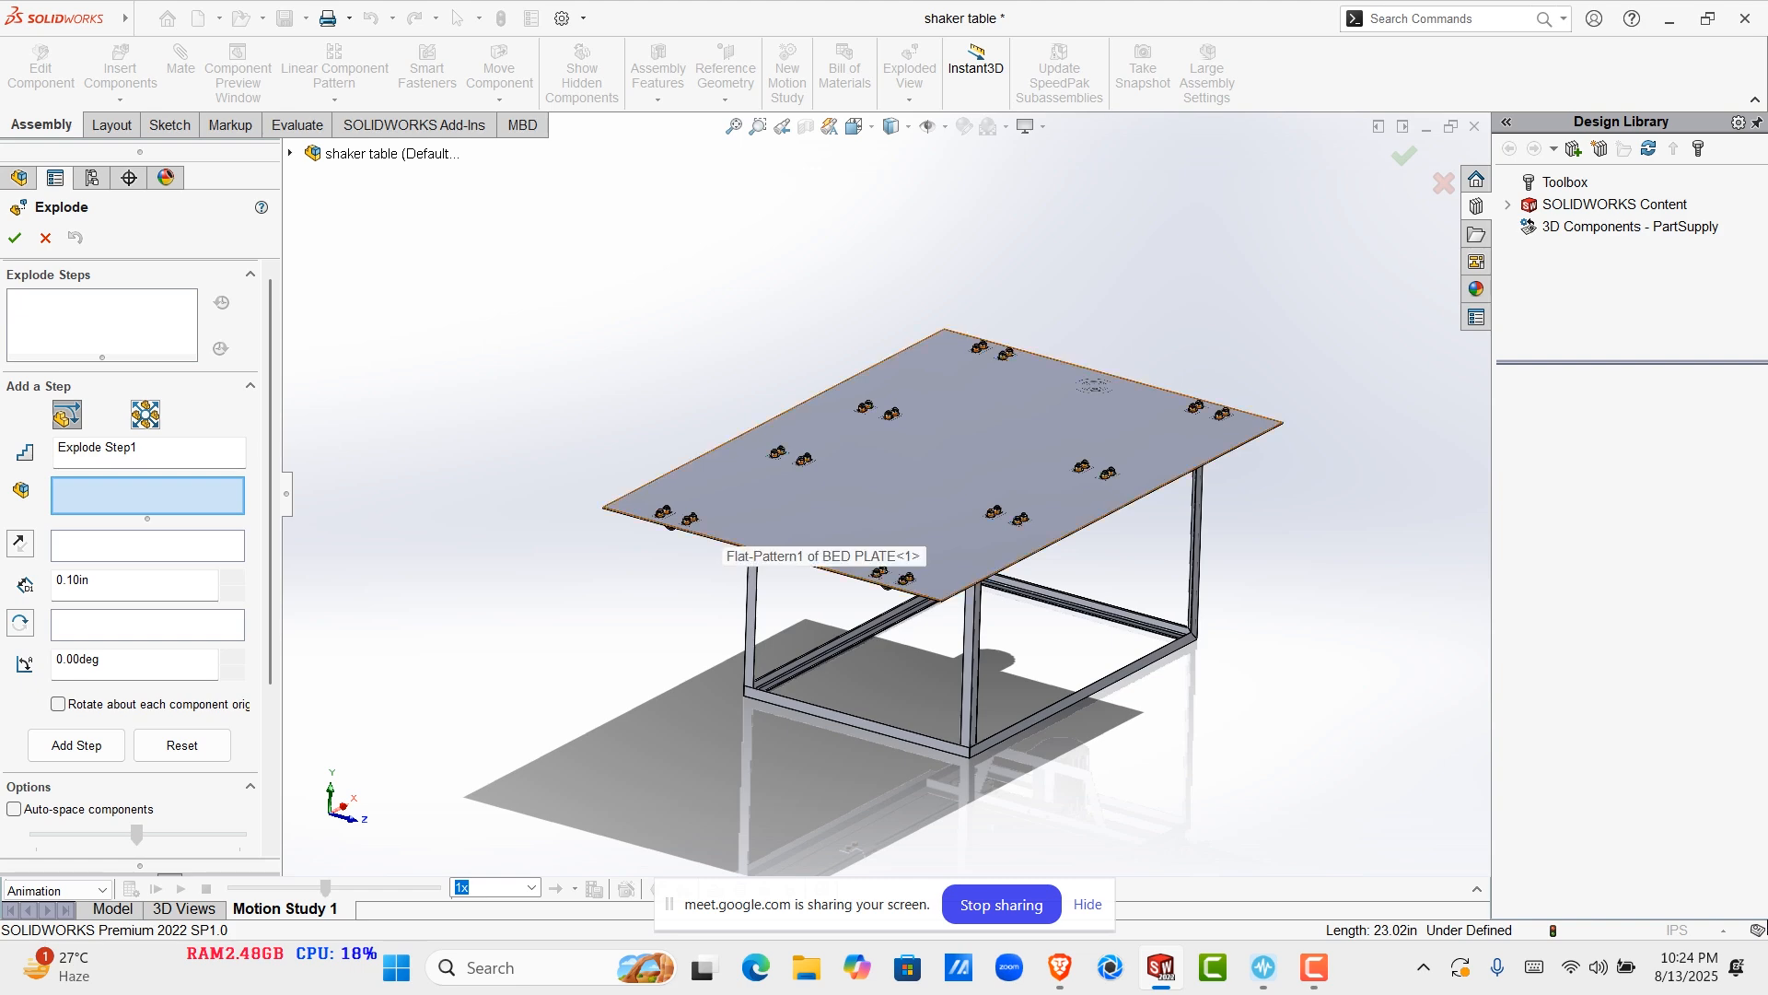
pyautogui.scroll(-8, 667, 516)
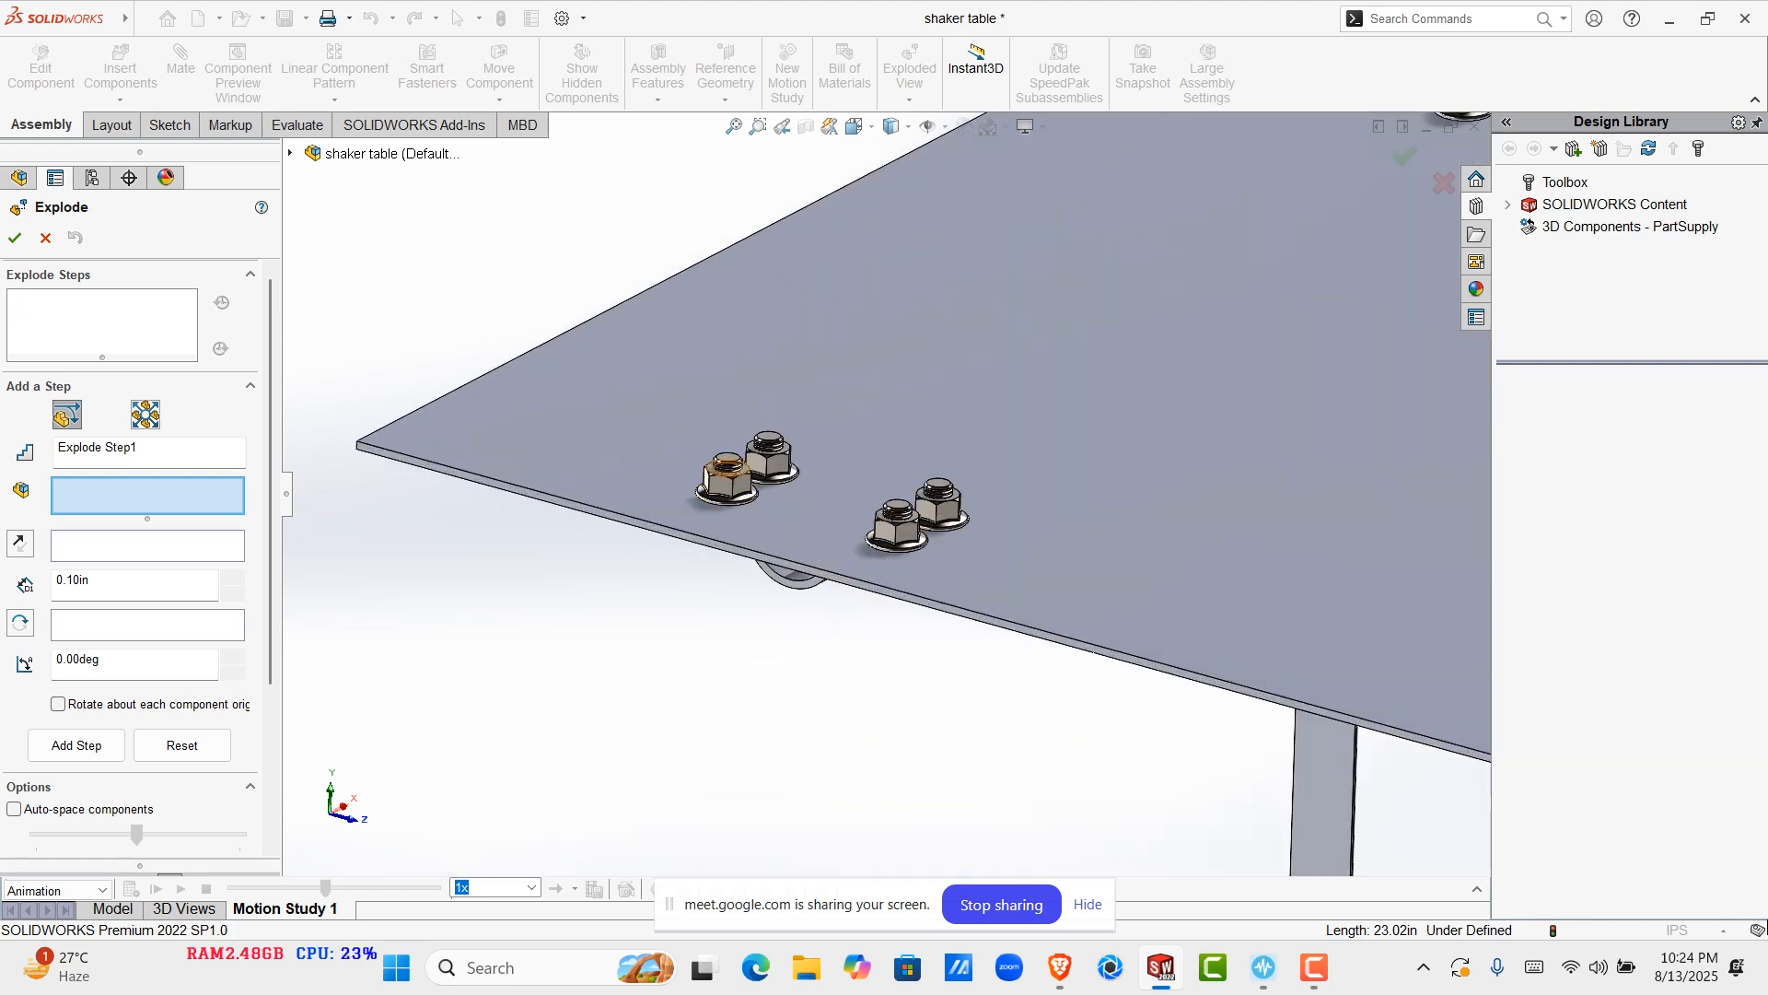
pyautogui.click(727, 479)
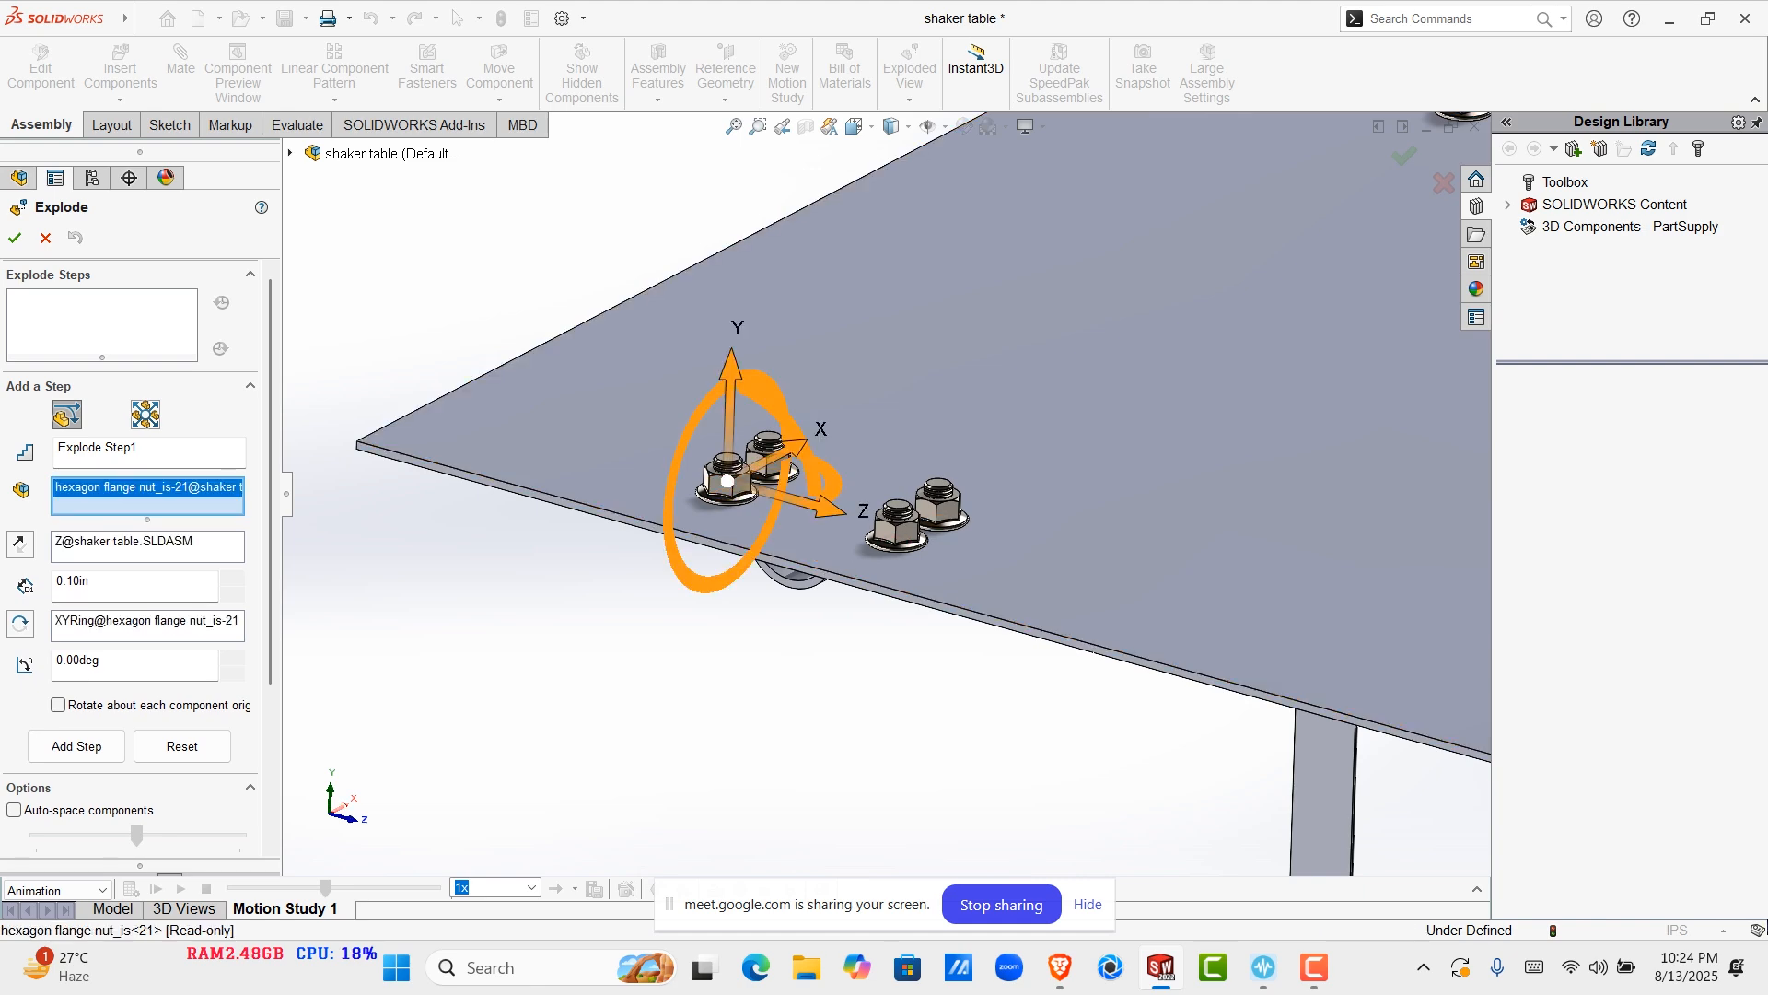
pyautogui.scroll(3, 727, 479)
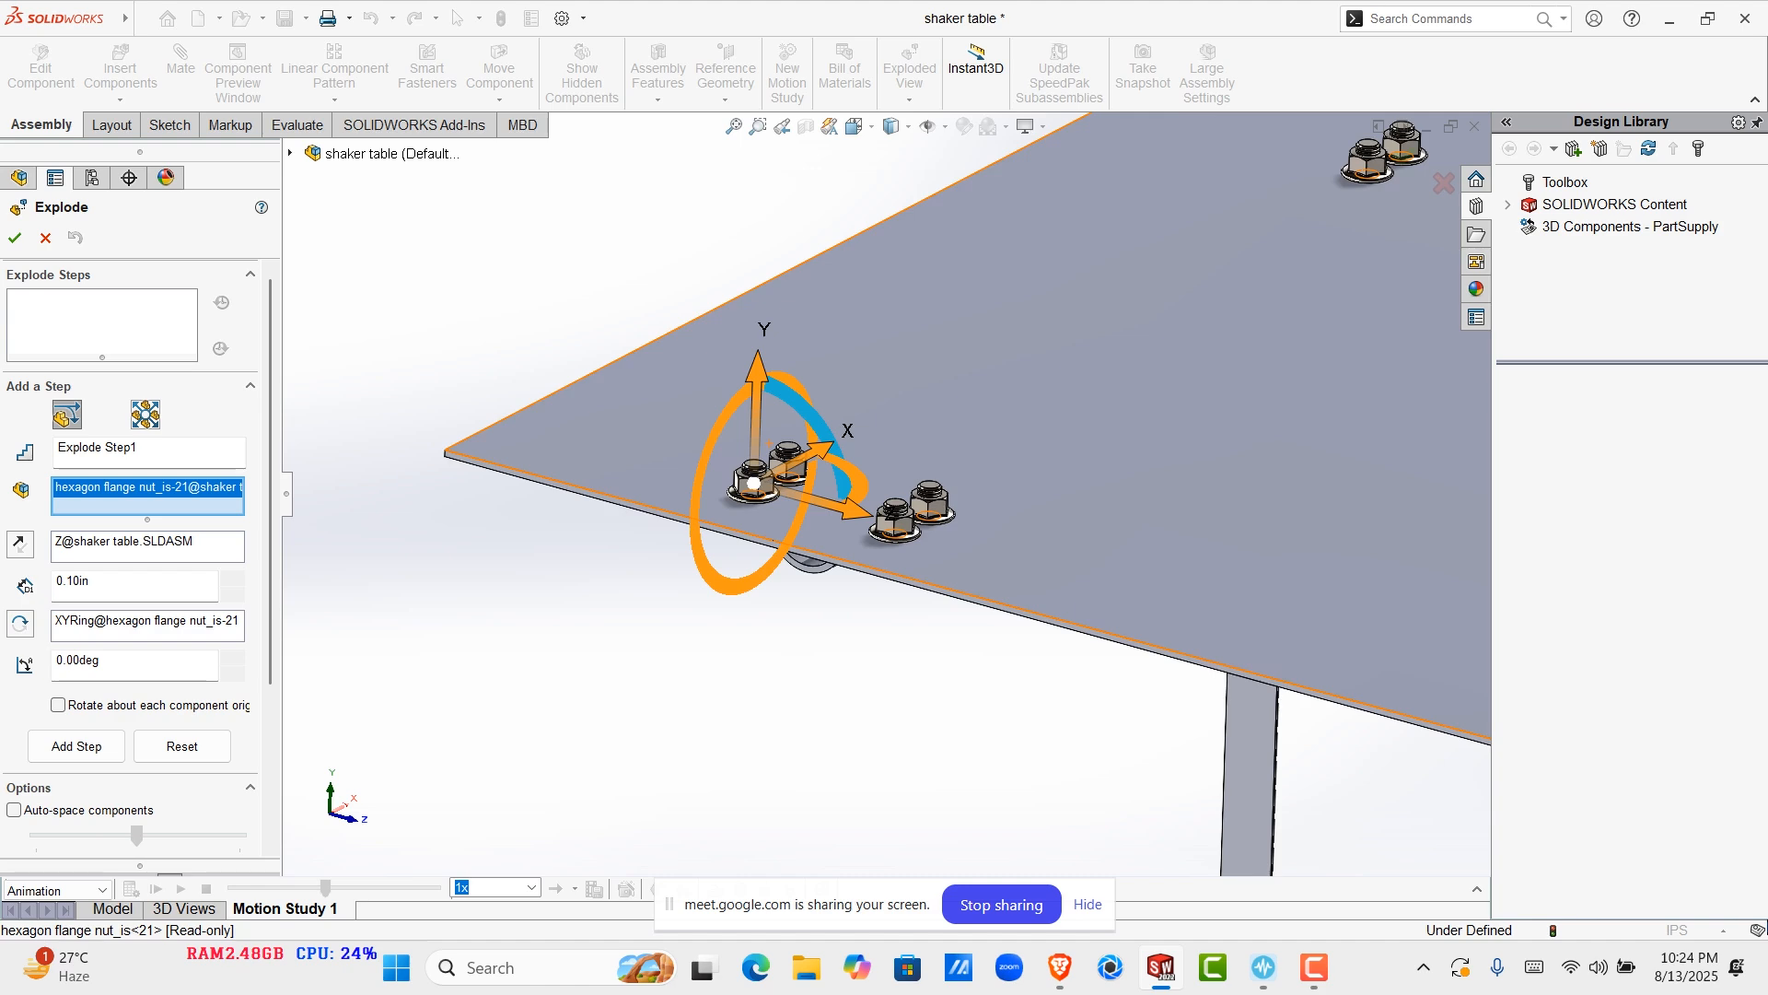
pyautogui.scroll(2, 821, 488)
pyautogui.scroll(4, 822, 488)
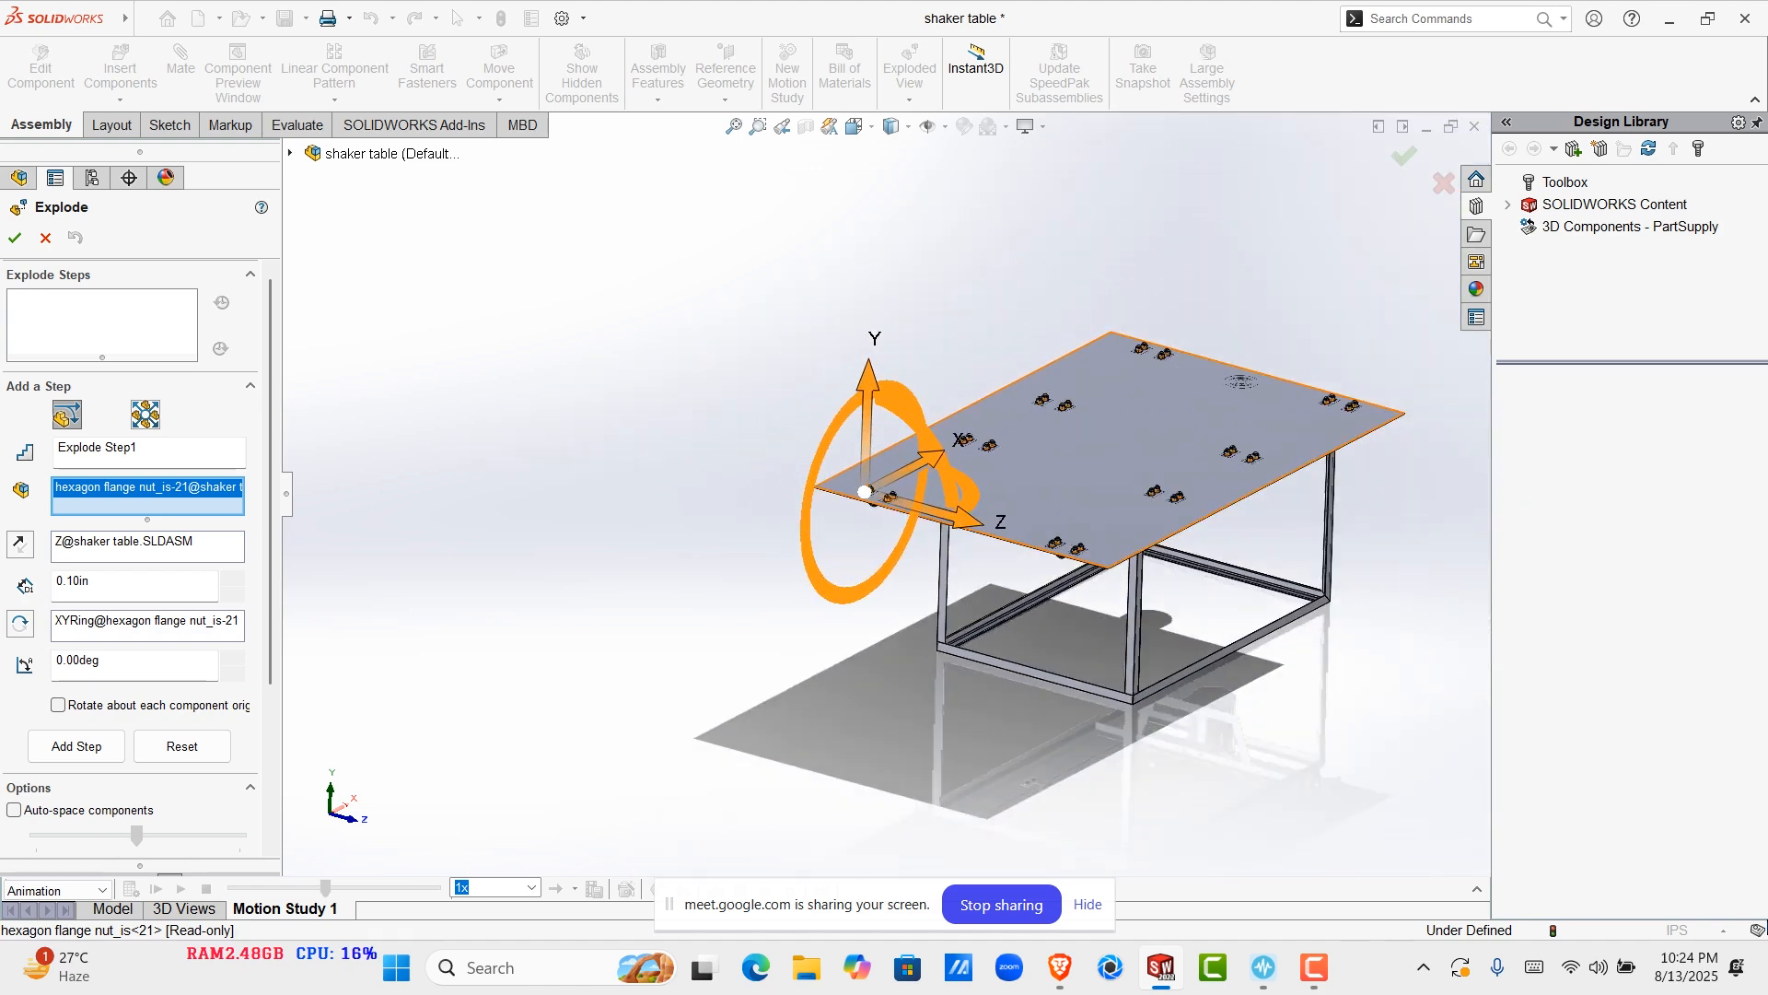
pyautogui.click(868, 405)
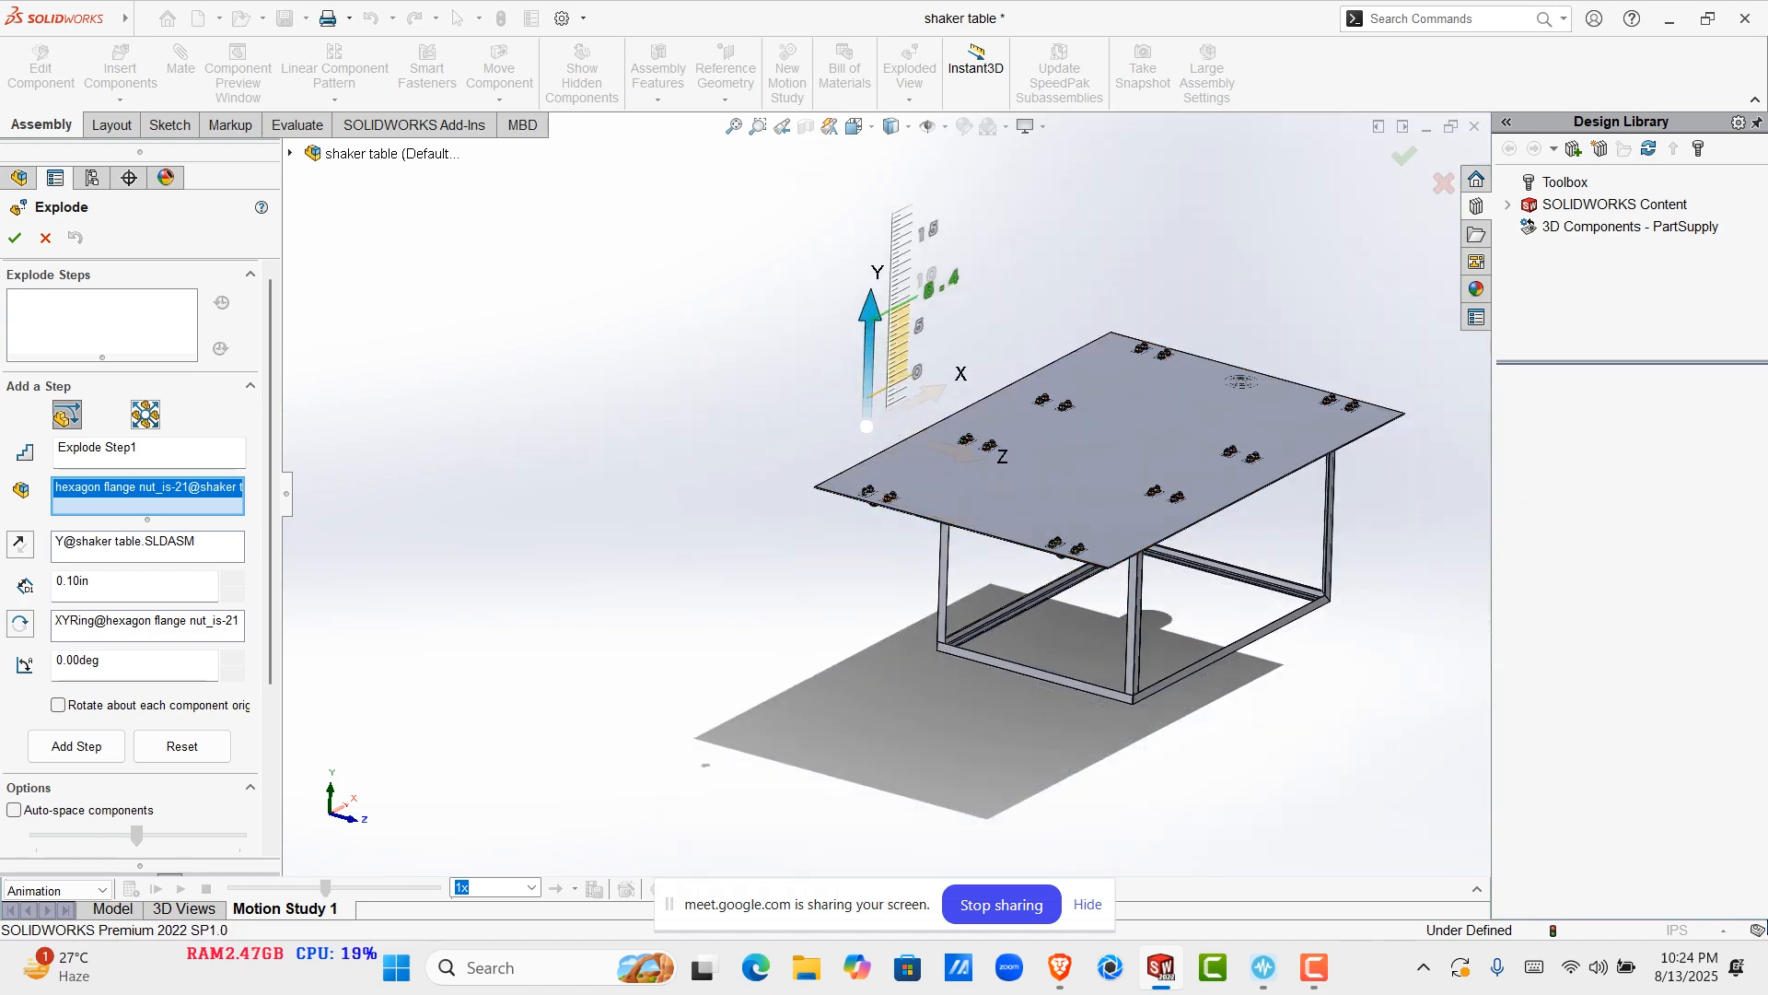
pyautogui.moveTo(868, 369); pyautogui.dragTo(872, 274)
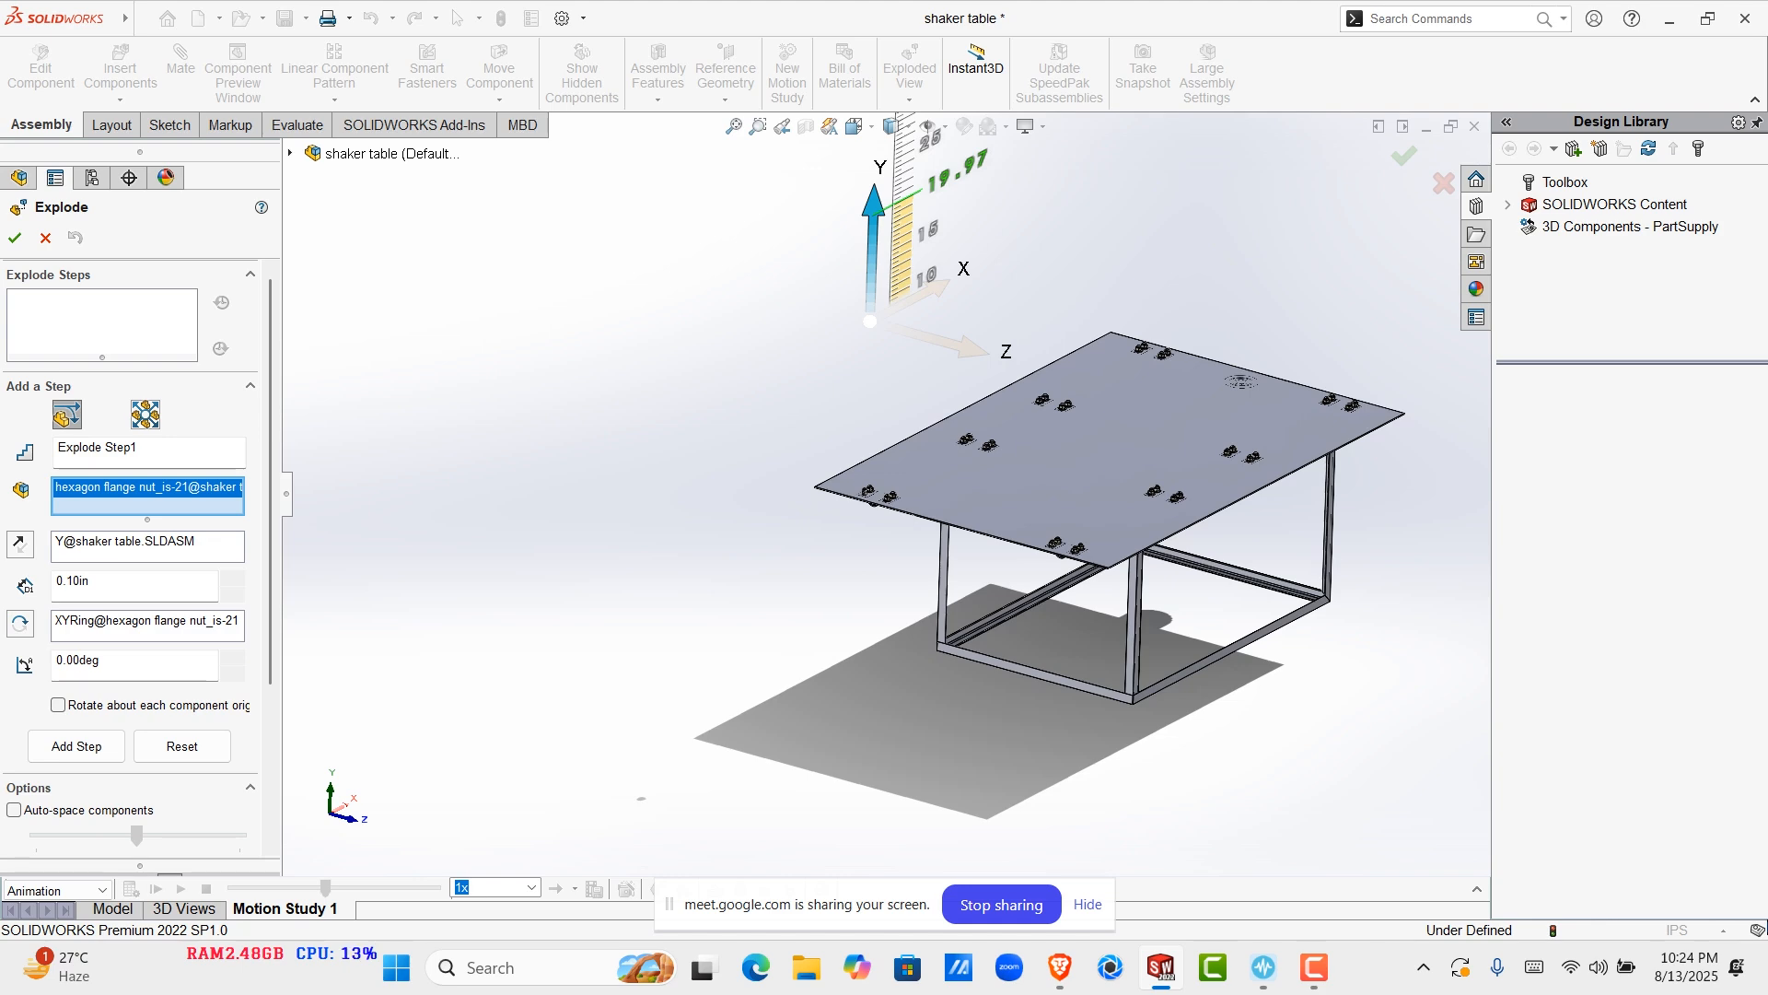
pyautogui.moveTo(872, 230); pyautogui.dragTo(872, 248)
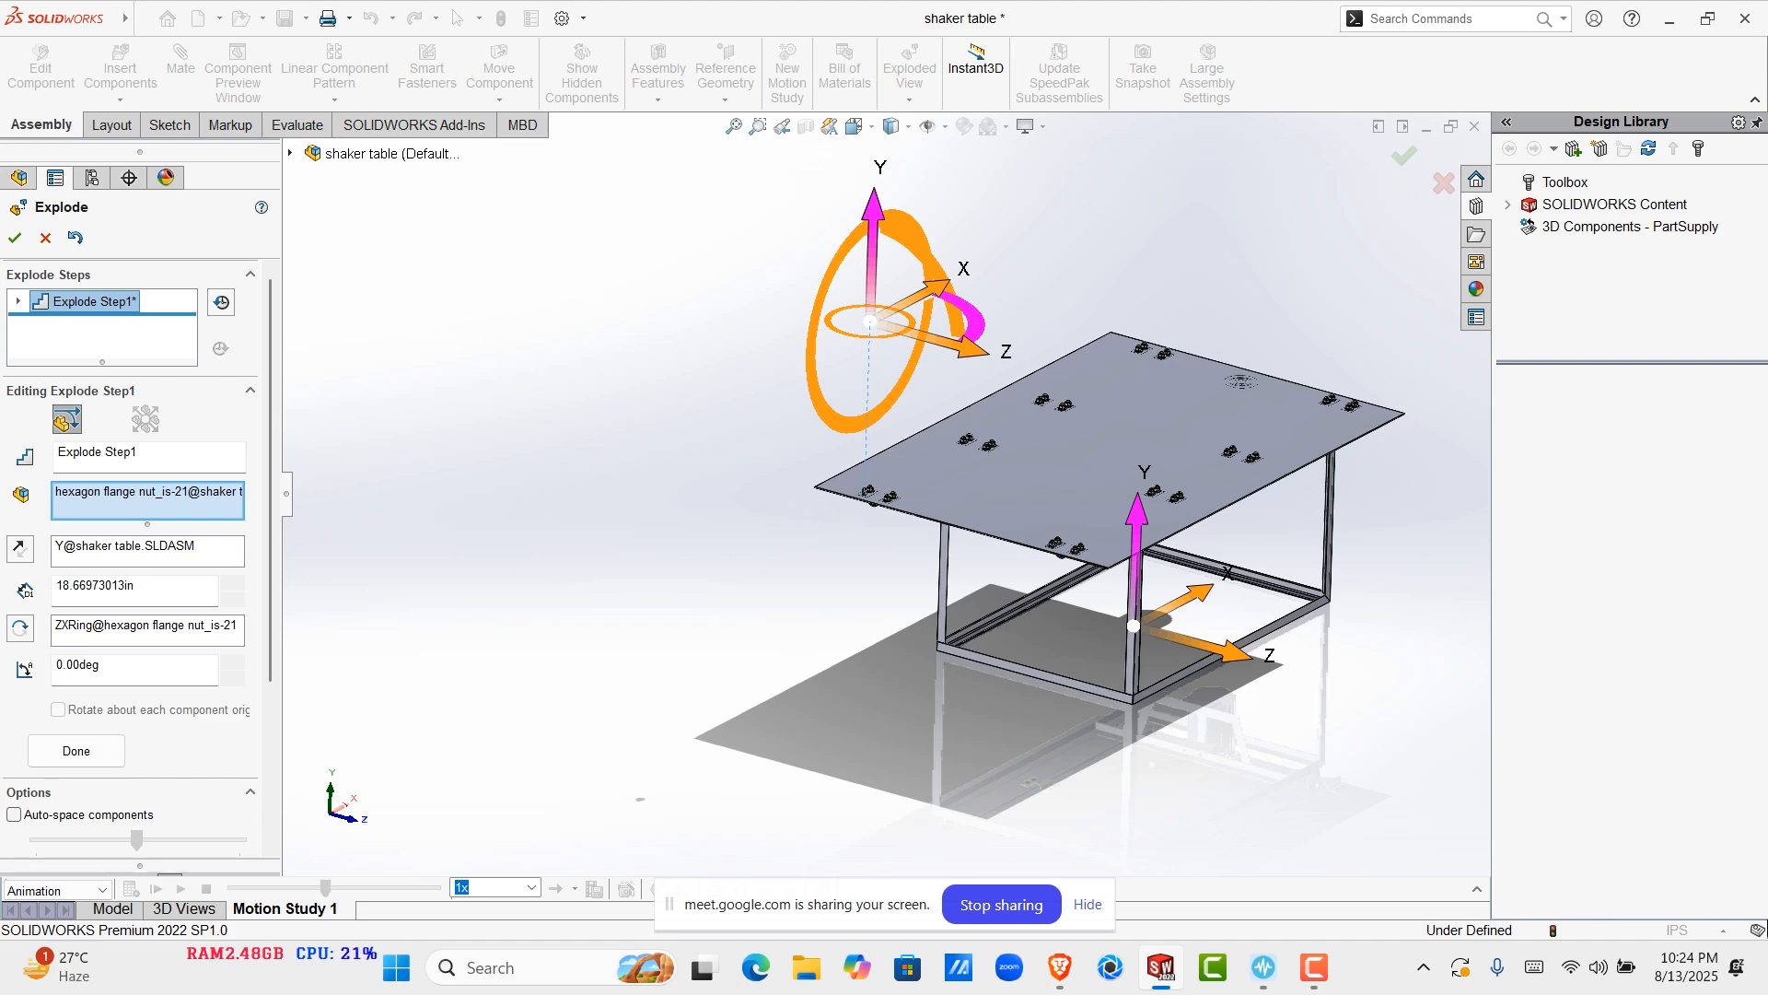
# Add the other three flange nuts of the same corner group to Explode Step1
pyautogui.scroll(-10, 890, 499)
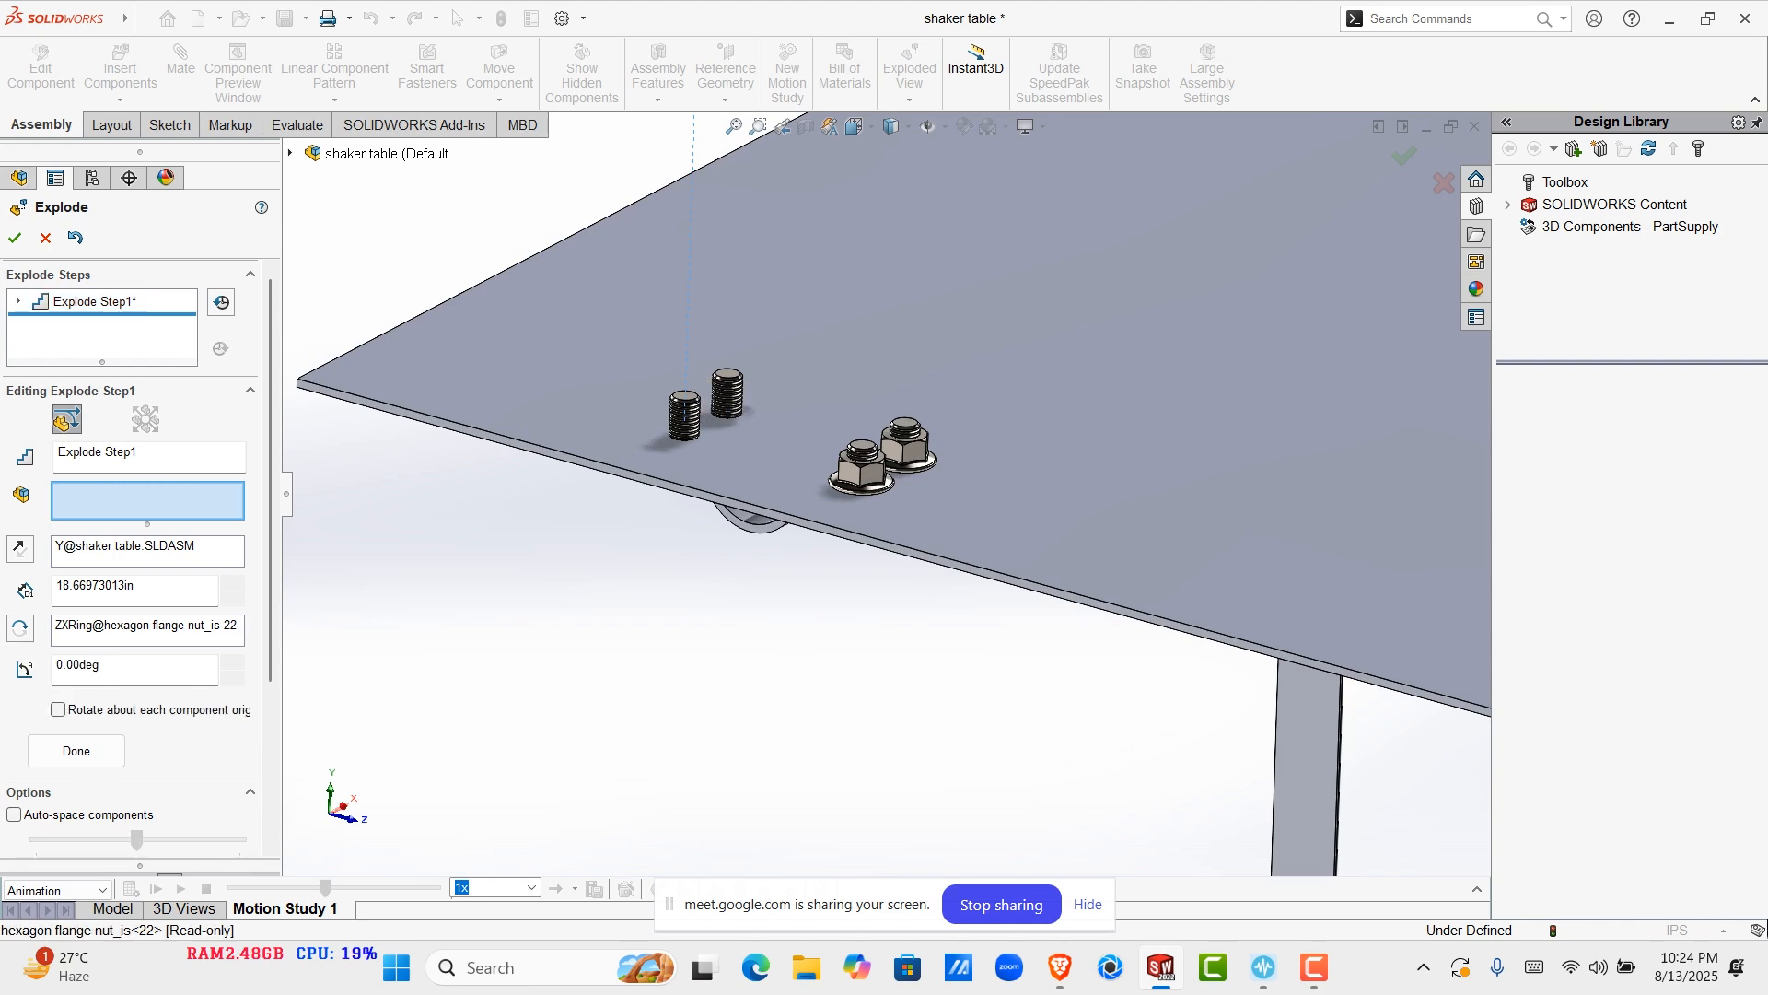
pyautogui.click(863, 453)
pyautogui.click(906, 453)
pyautogui.scroll(10, 906, 453)
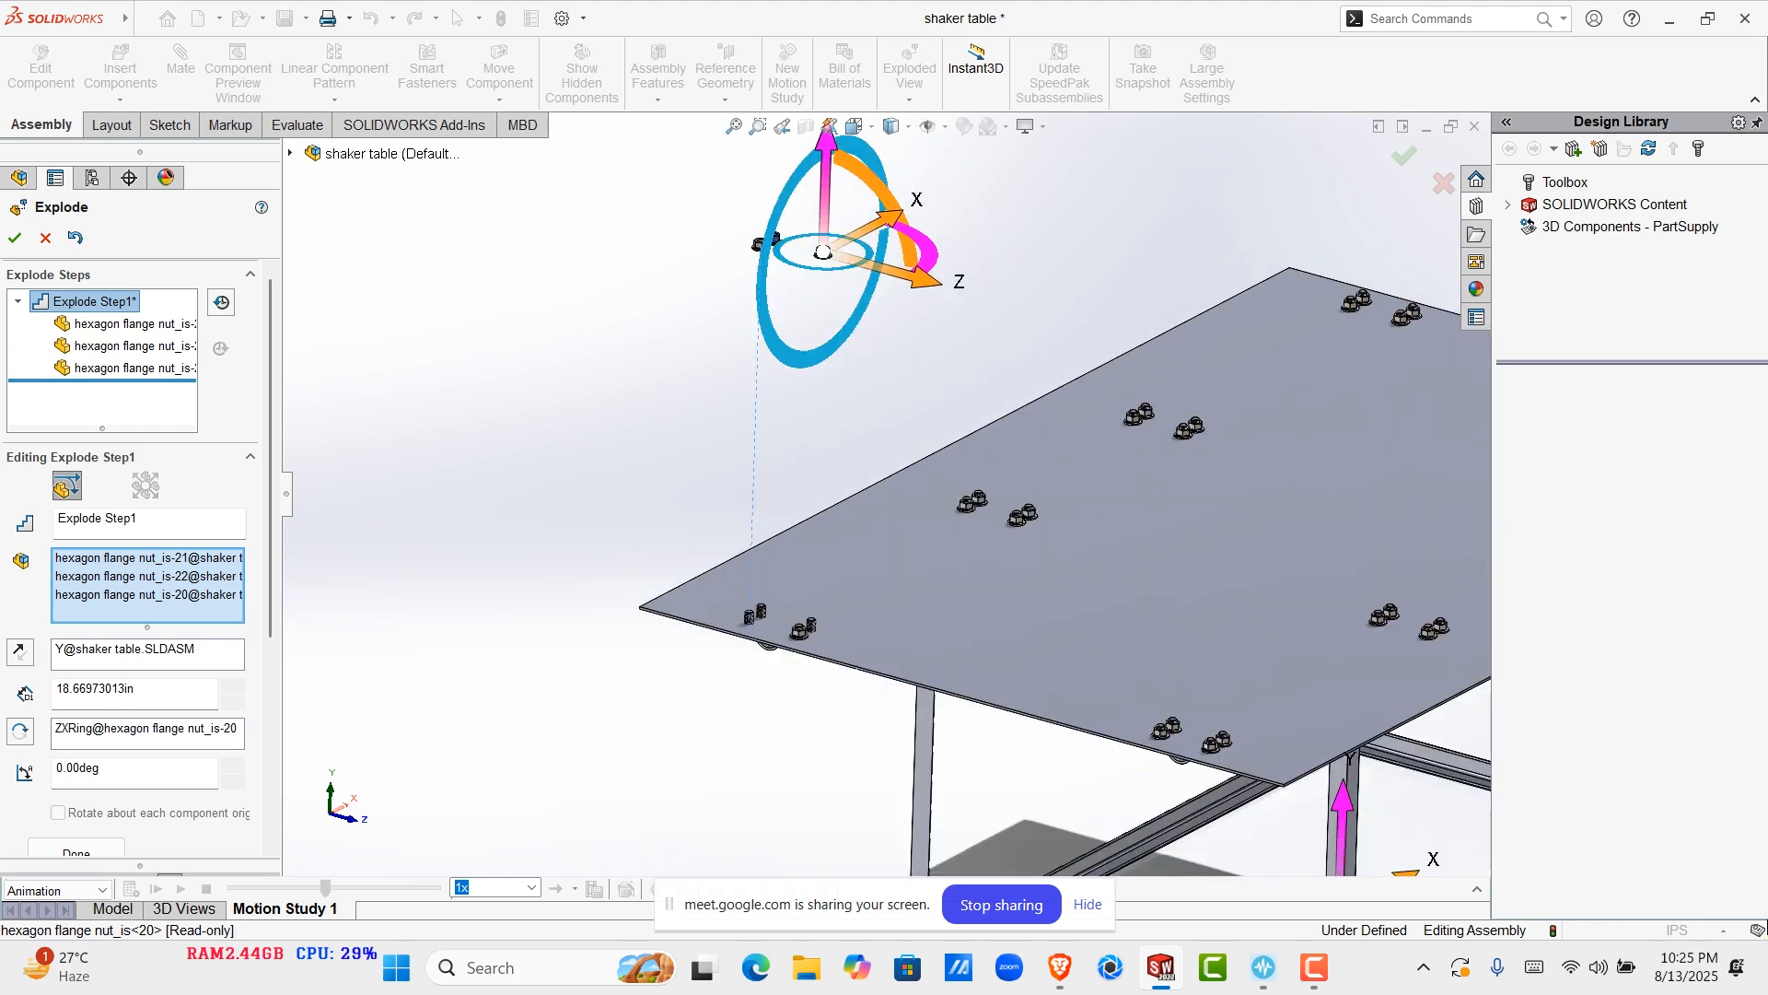
pyautogui.scroll(-5, 875, 565)
pyautogui.scroll(-4, 783, 622)
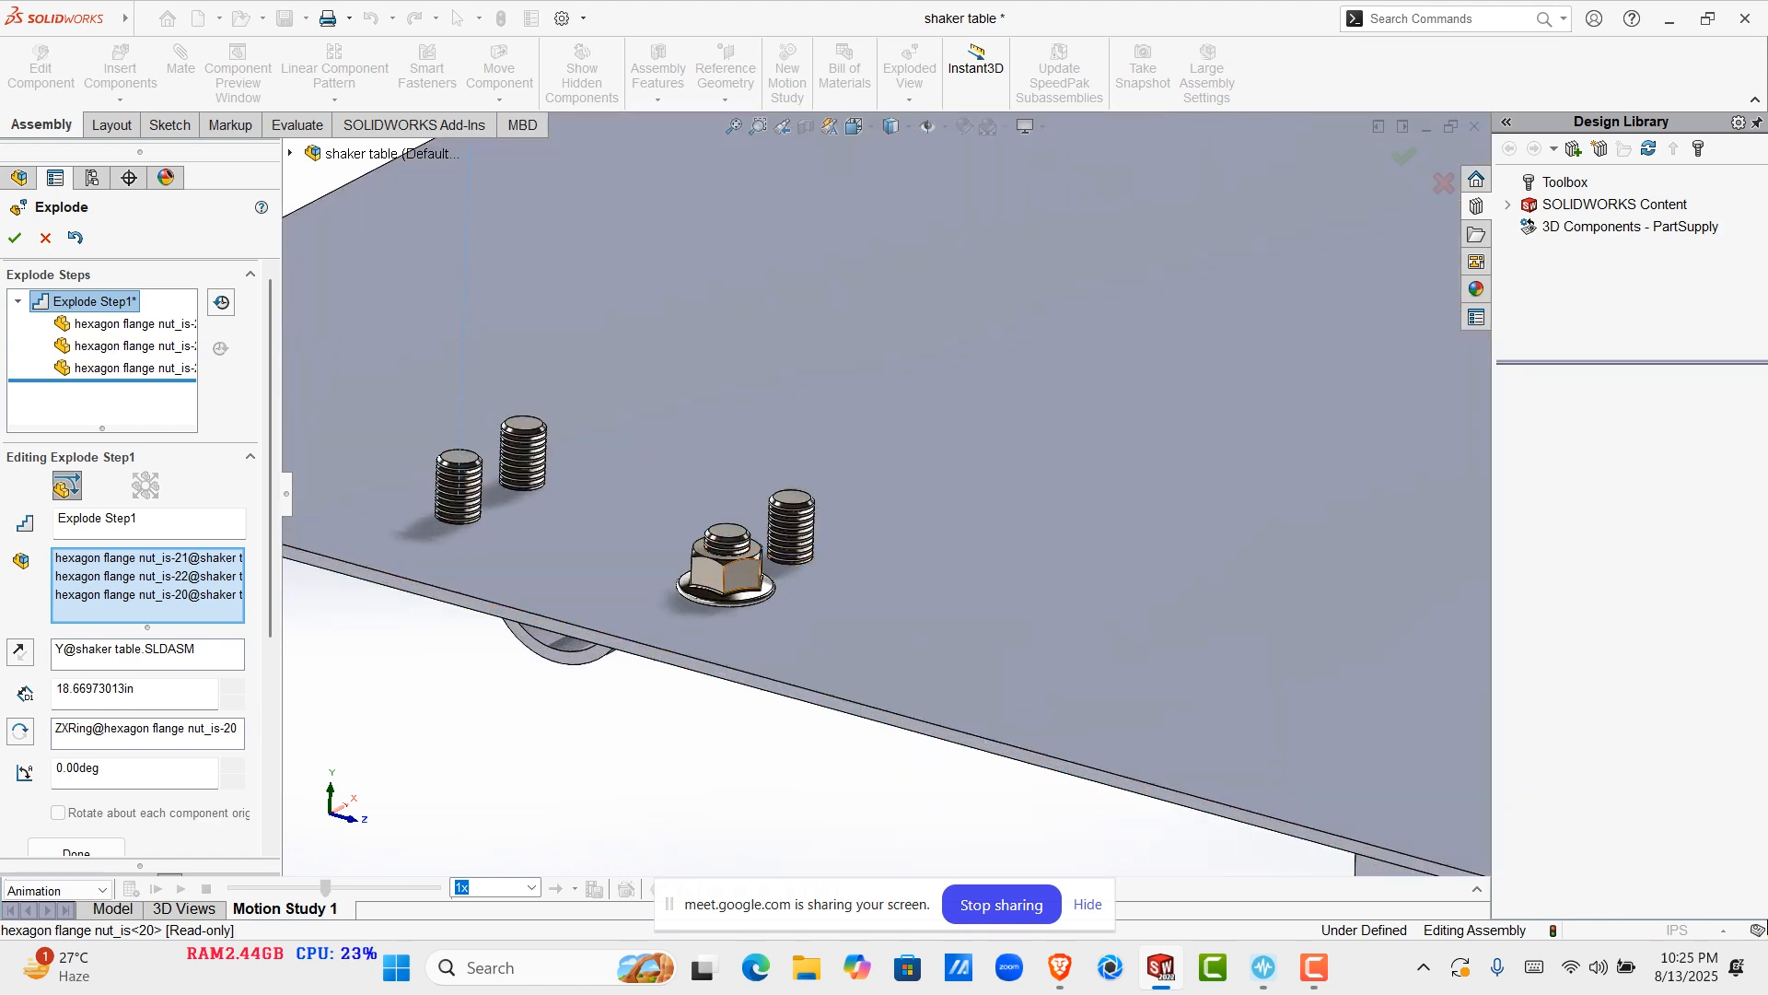
pyautogui.click(739, 573)
# Add the four flange nuts at the bed plate's adjacent front corner to Explode Step1
pyautogui.scroll(10, 878, 504)
pyautogui.scroll(-6, 1239, 628)
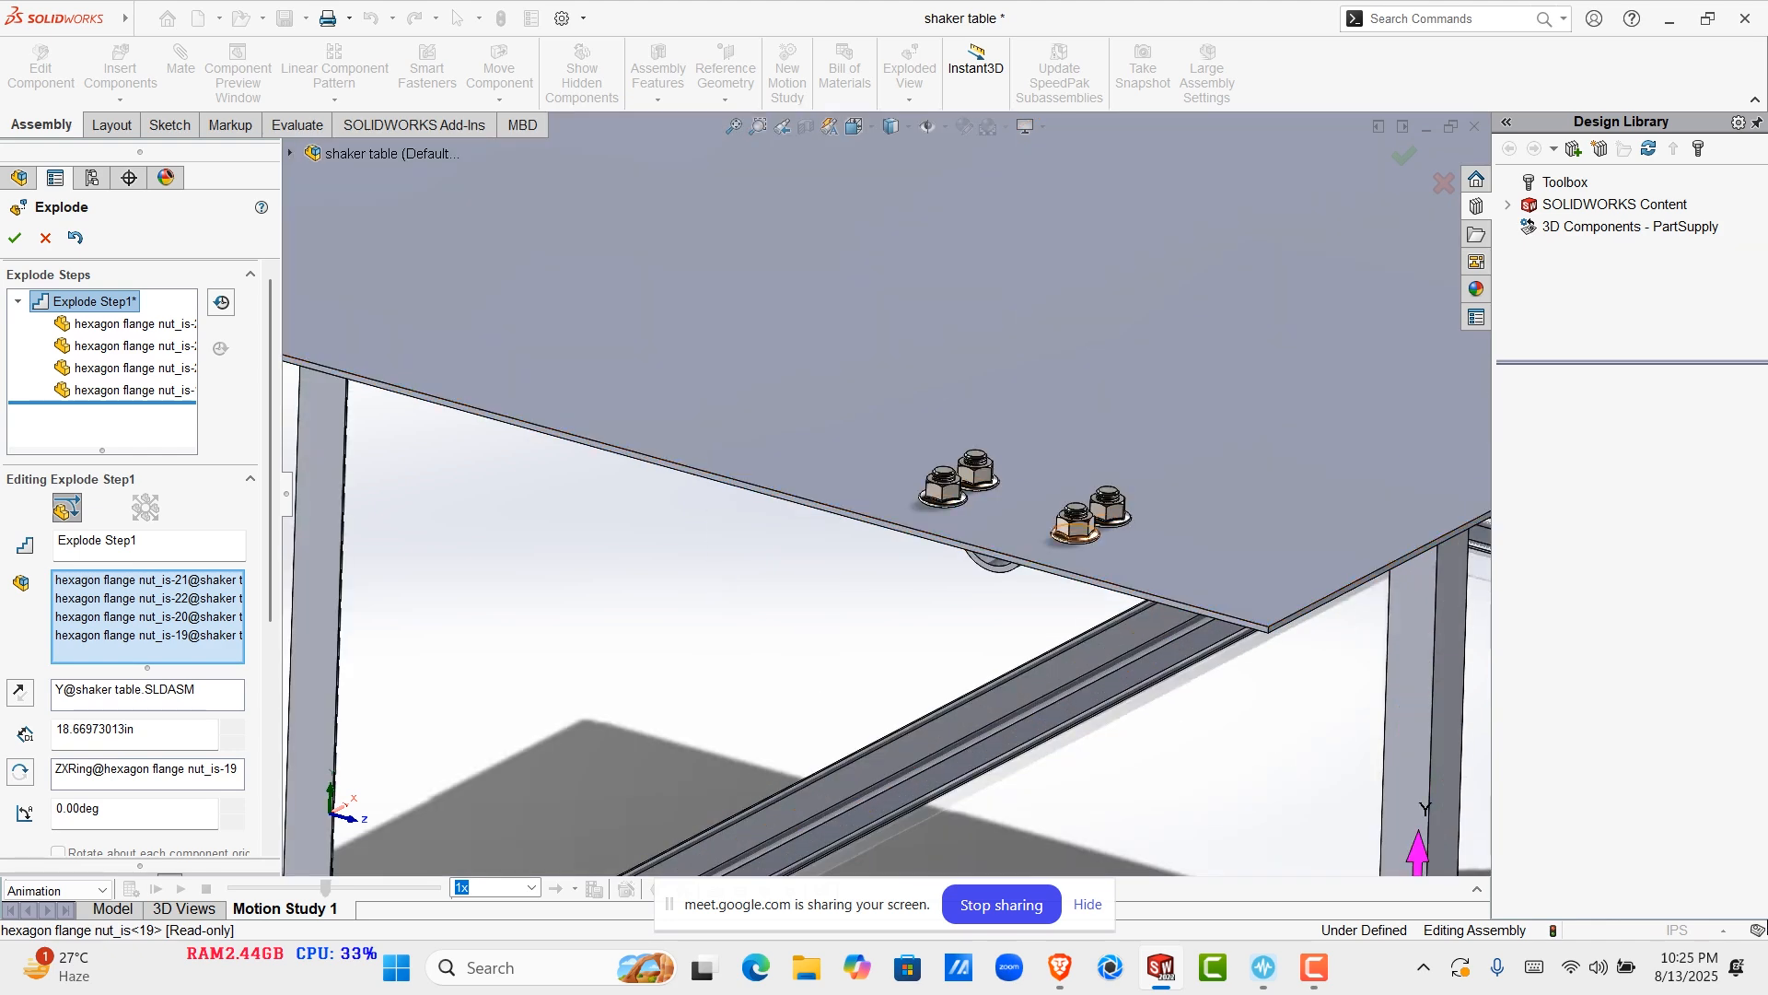
pyautogui.click(1076, 522)
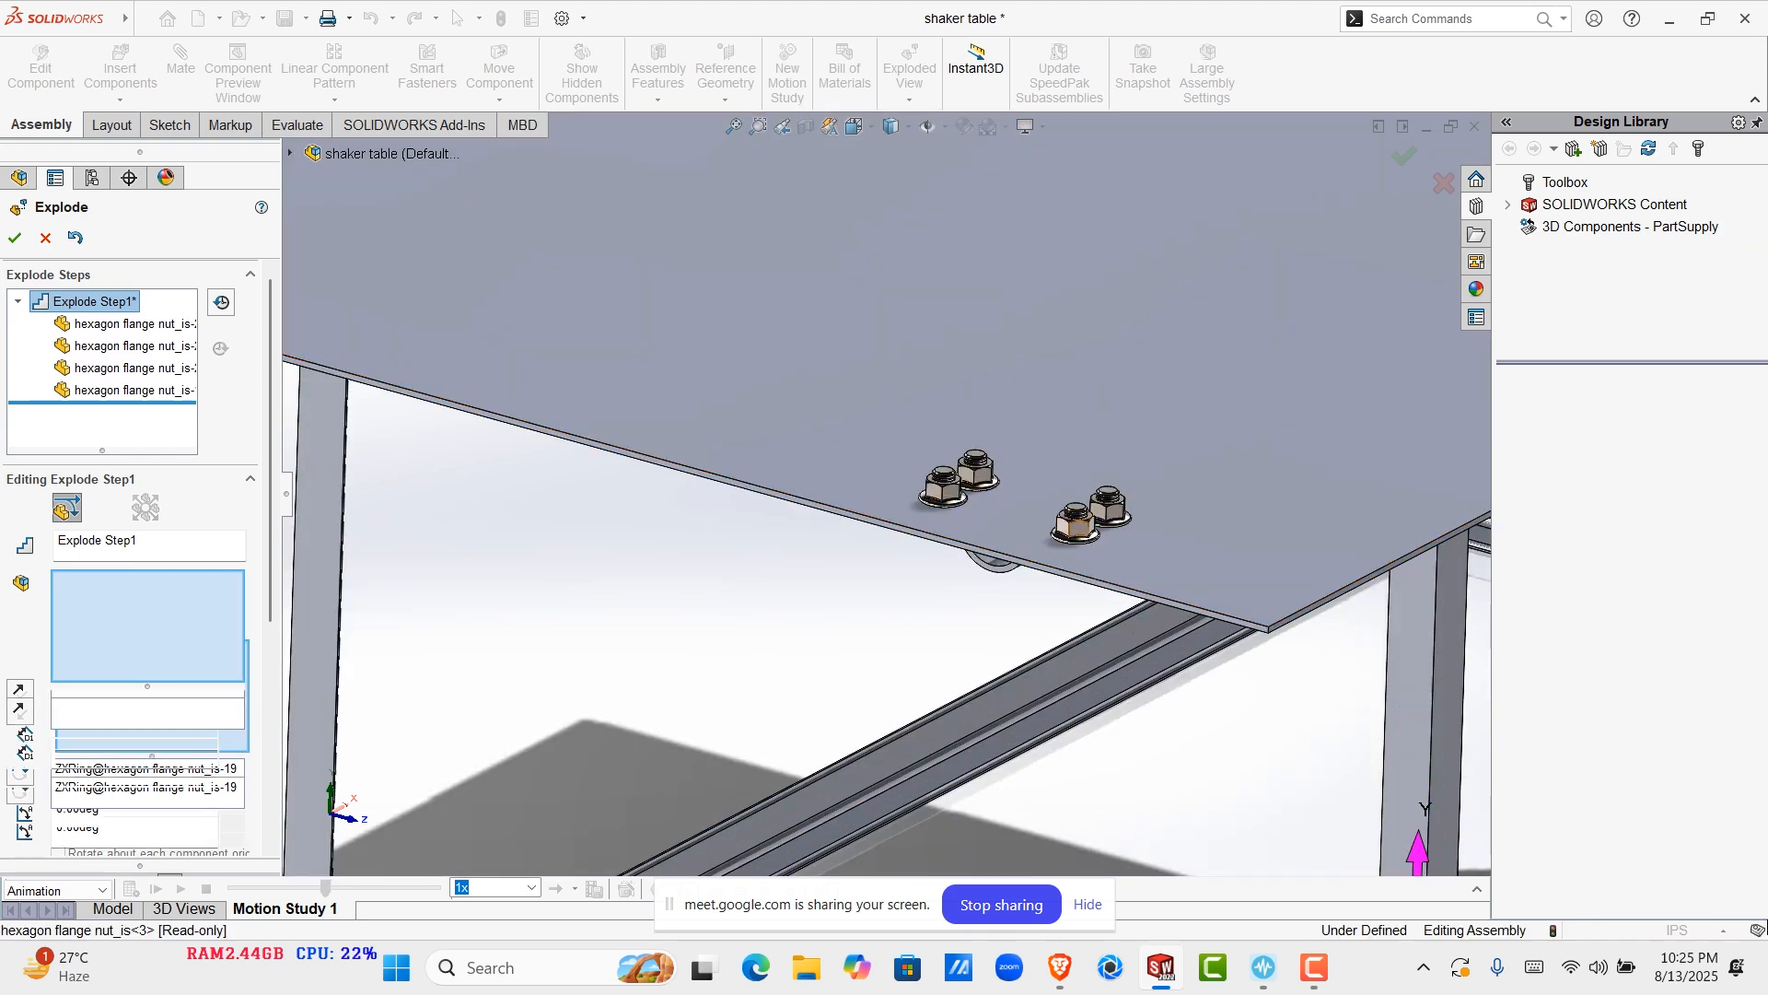
pyautogui.click(951, 492)
pyautogui.click(977, 473)
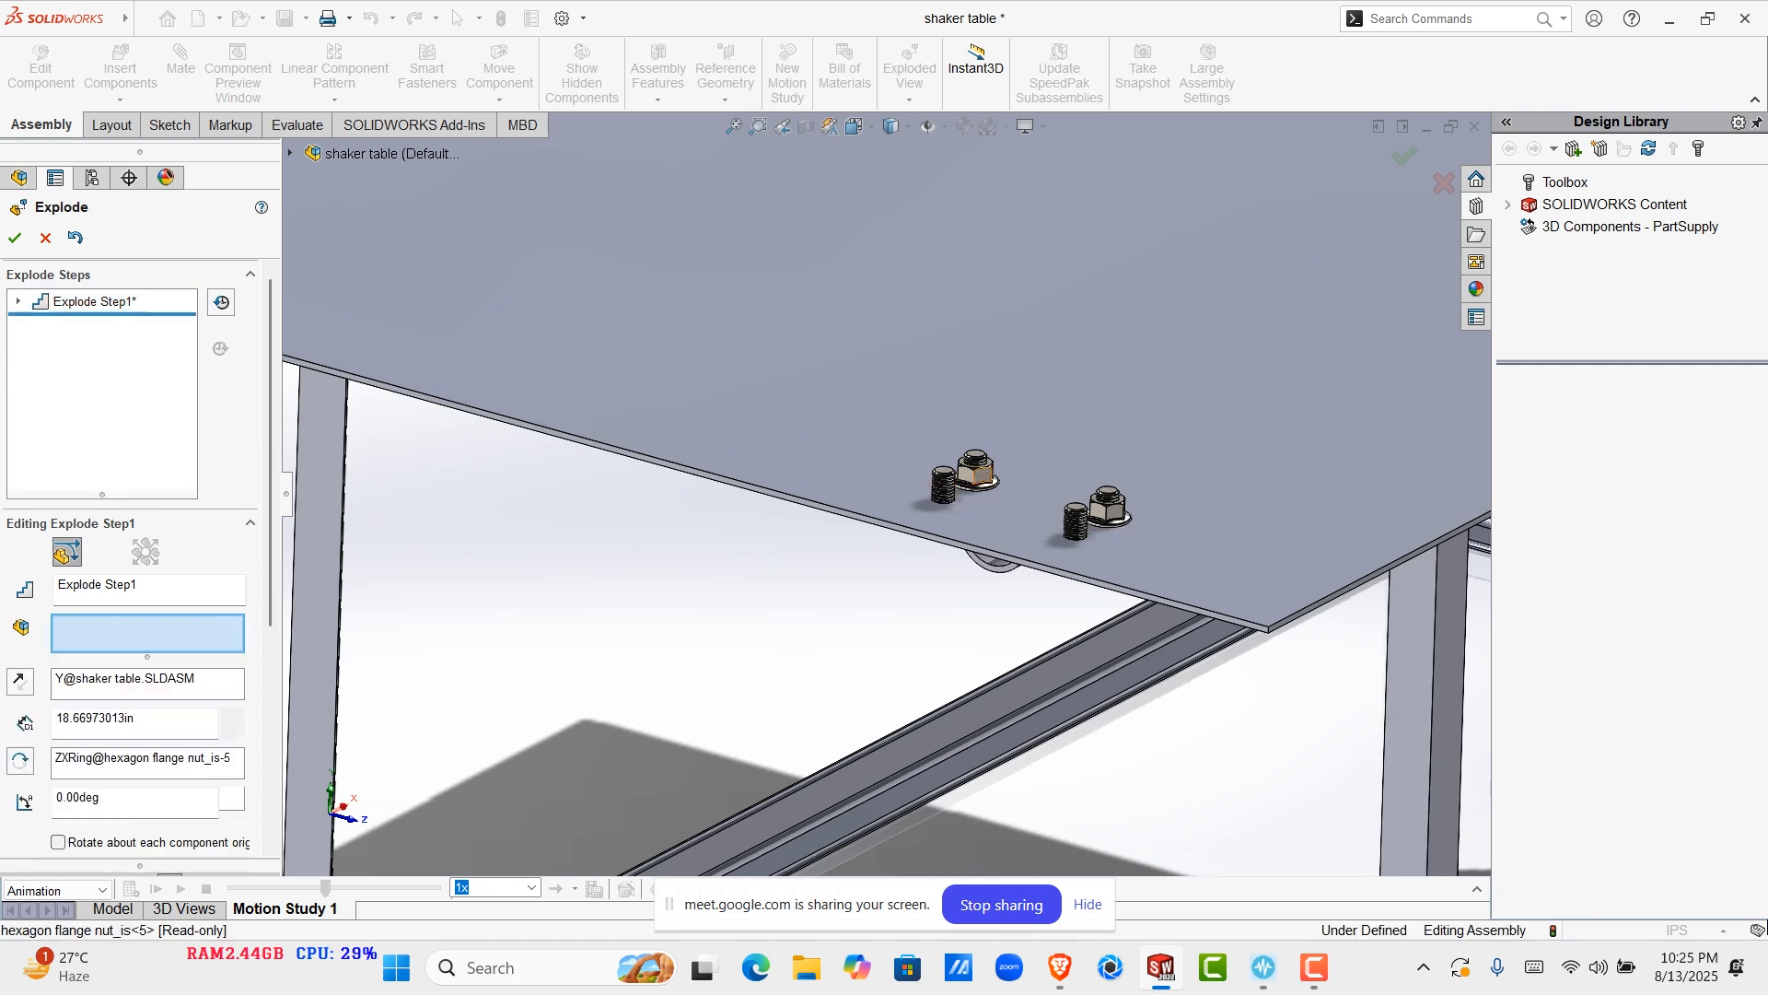
pyautogui.click(1109, 509)
# Add the four flange nuts of the first intermediate group along the side edge beyond the front corner to Explode Step1
pyautogui.scroll(6, 1109, 504)
pyautogui.scroll(-9, 1098, 411)
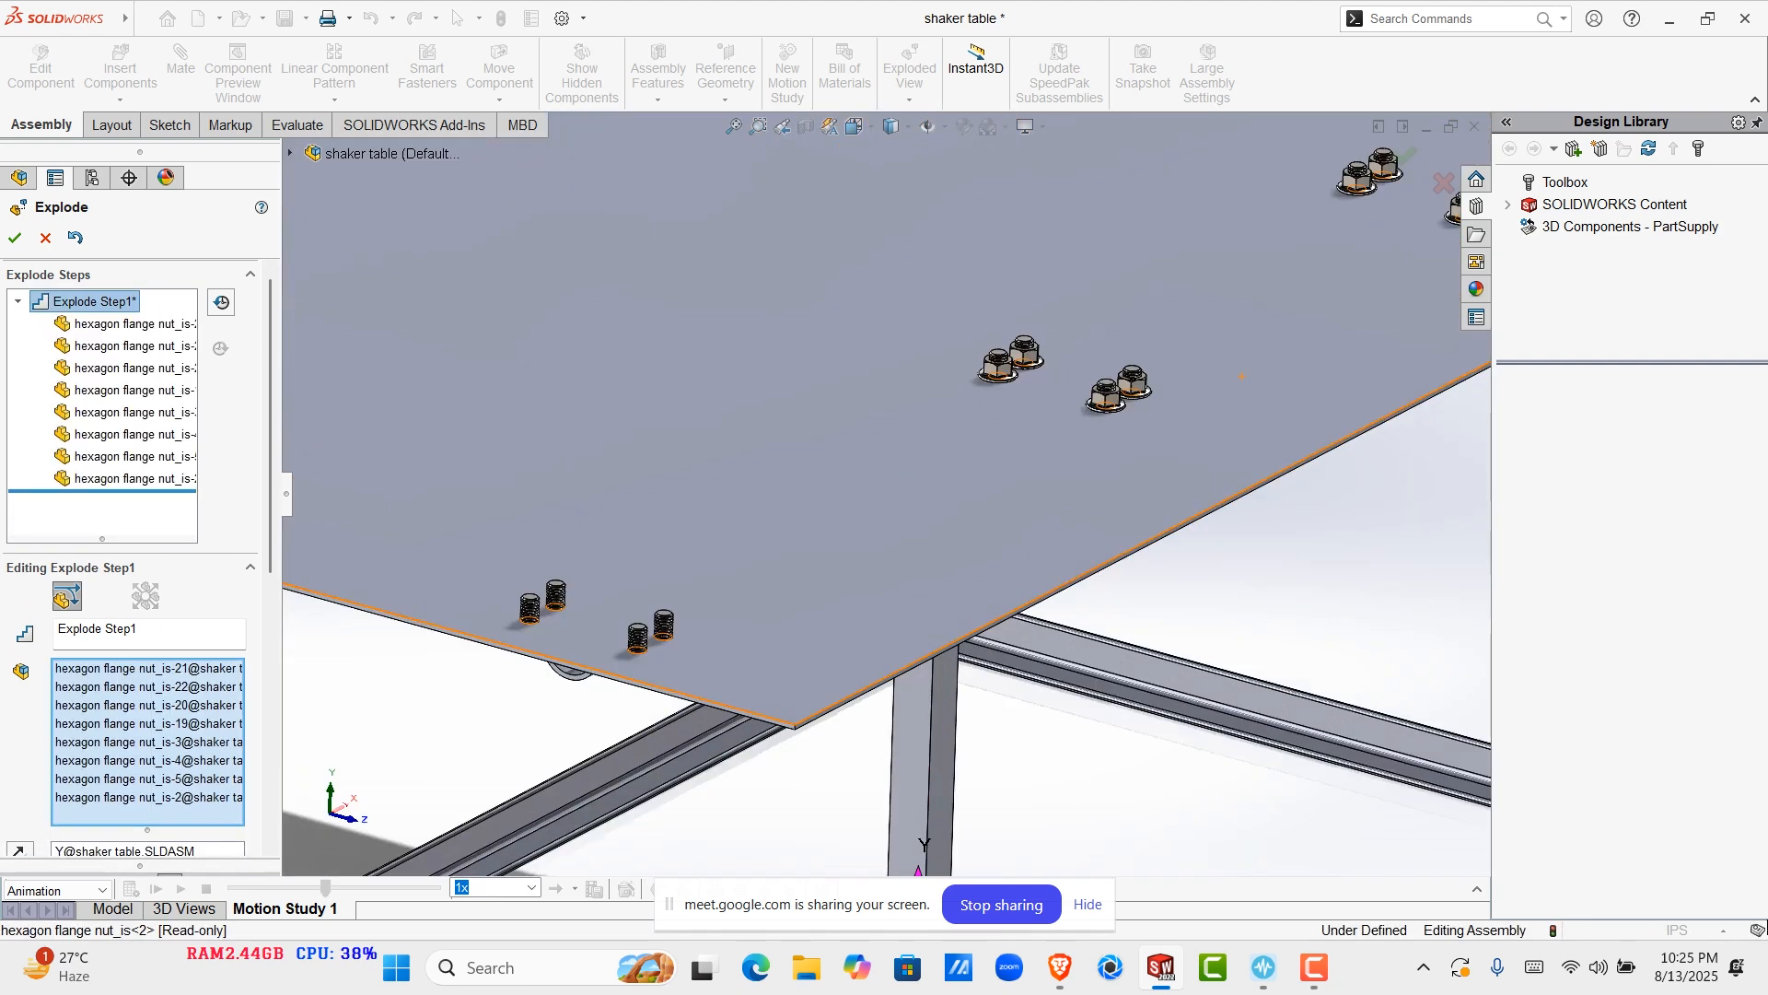
pyautogui.click(1031, 431)
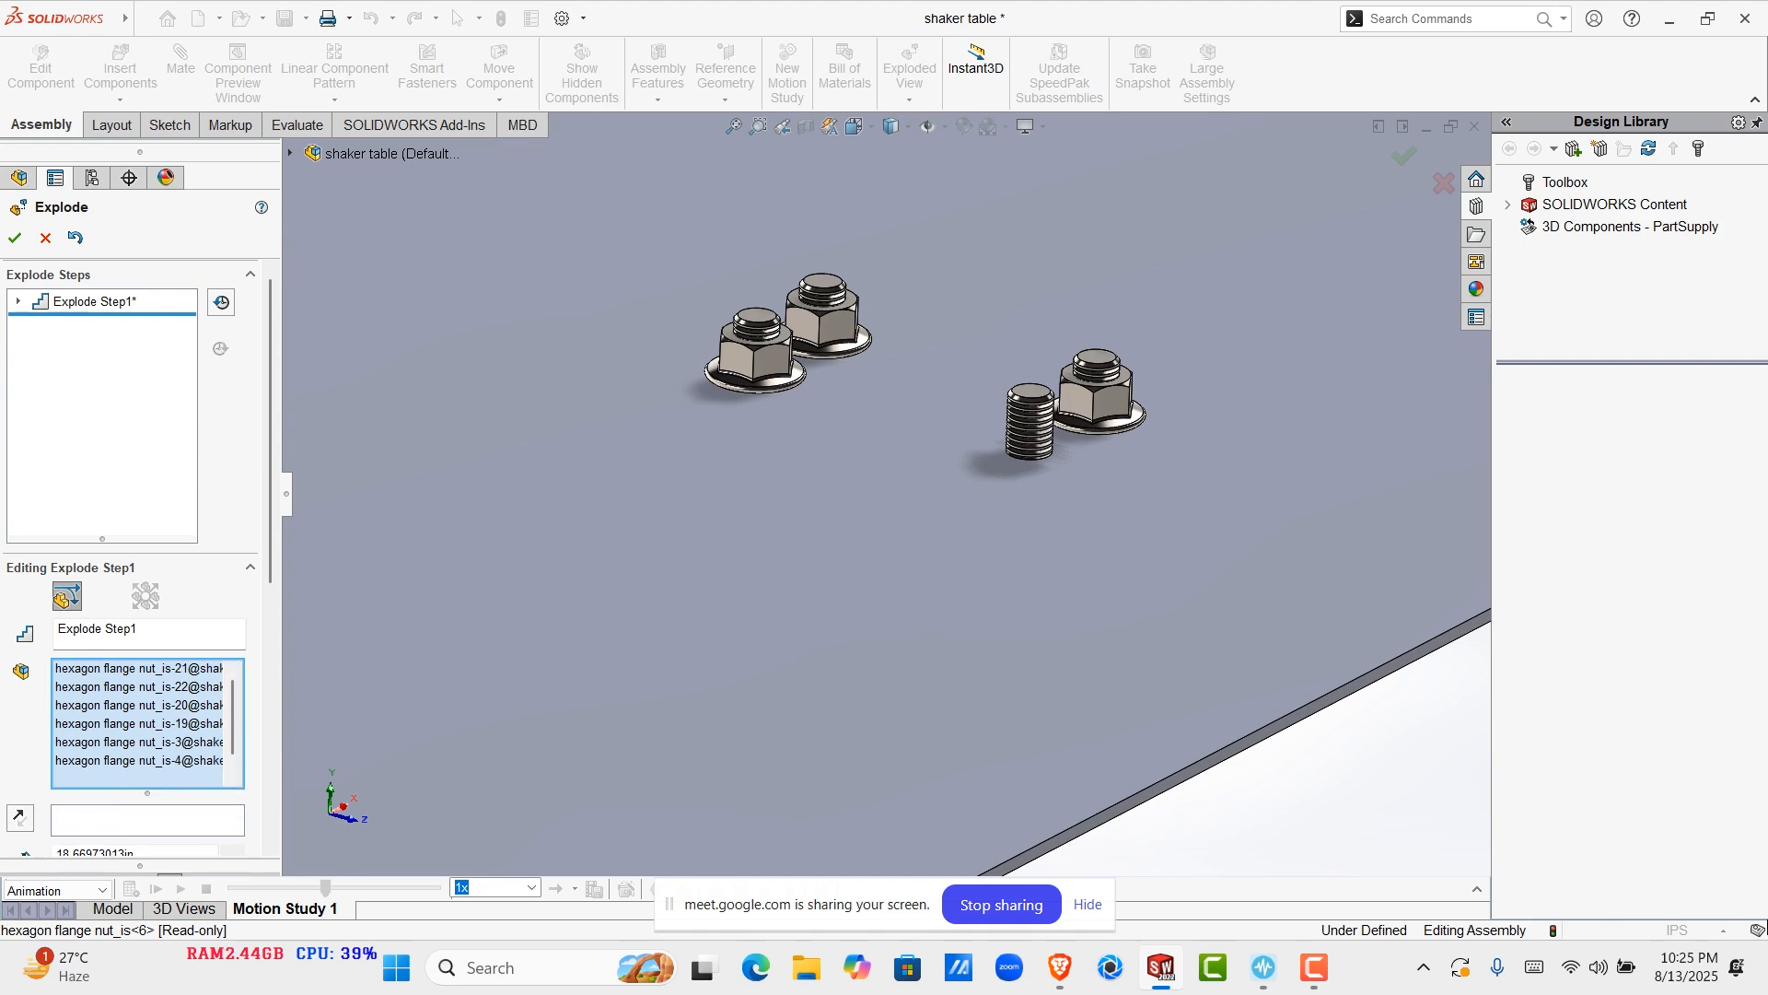
pyautogui.click(1098, 392)
pyautogui.click(833, 324)
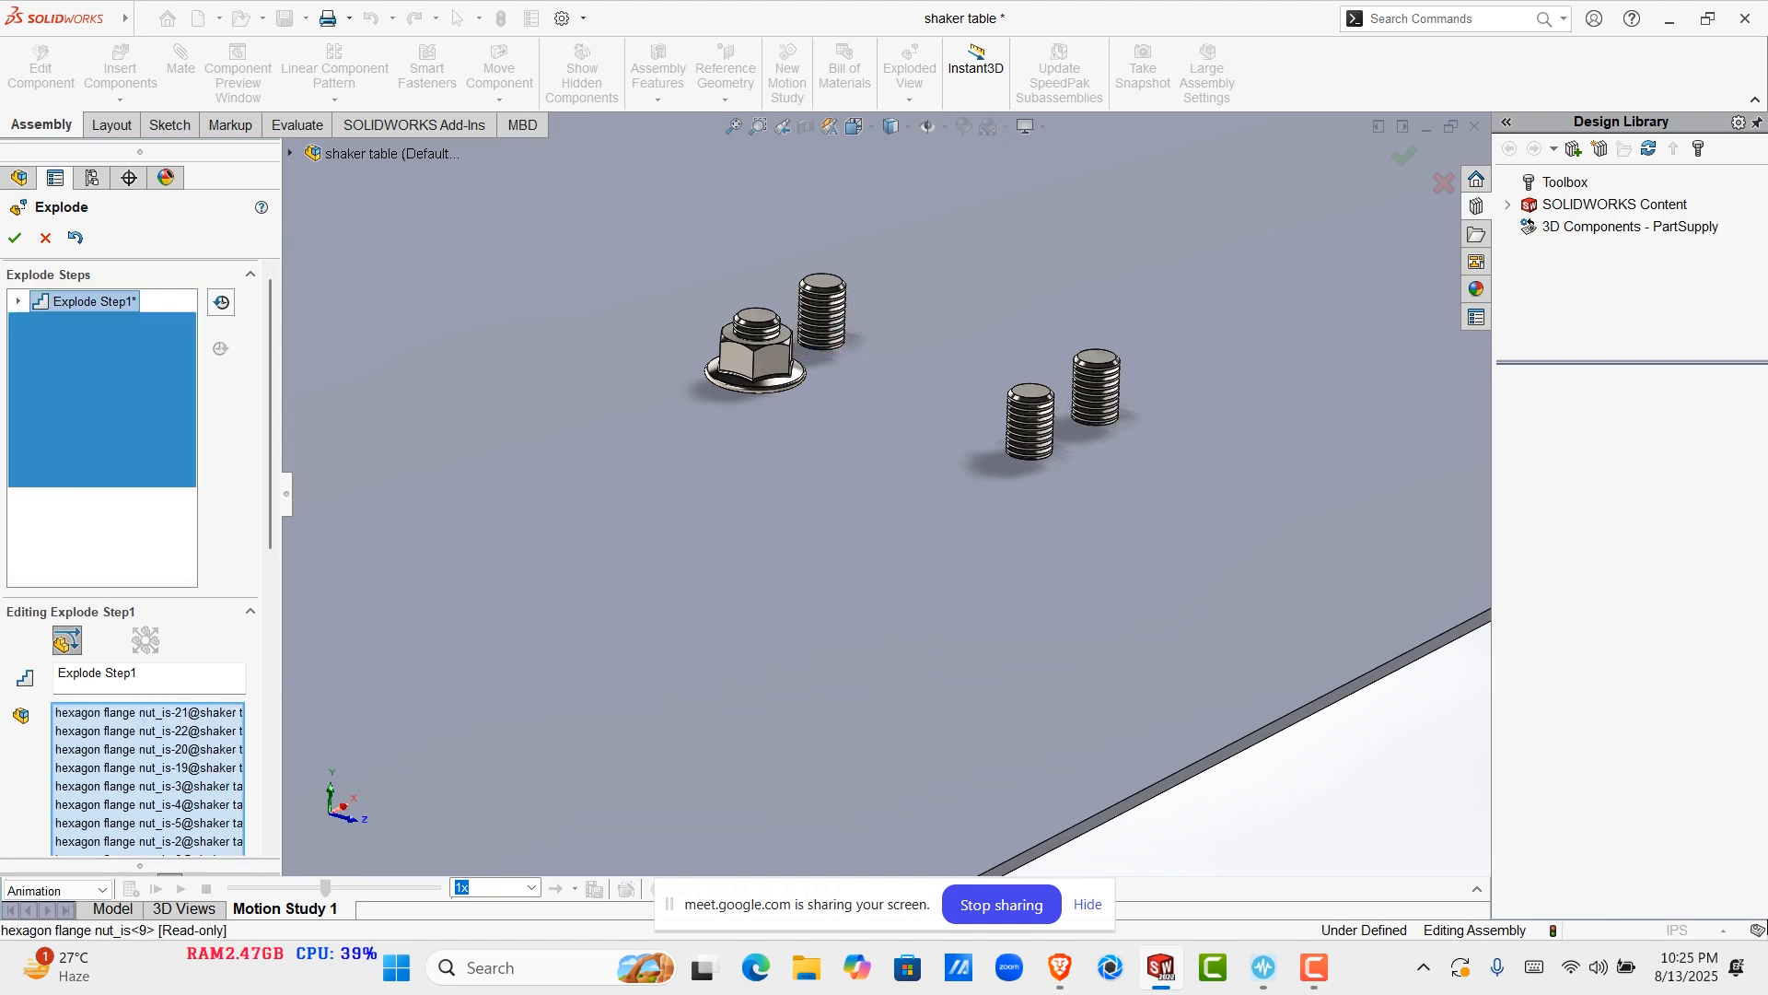
pyautogui.click(753, 352)
# Add the four flange nuts of the second intermediate group along the same side edge to Explode Step1
pyautogui.scroll(5, 753, 369)
pyautogui.scroll(-5, 1198, 226)
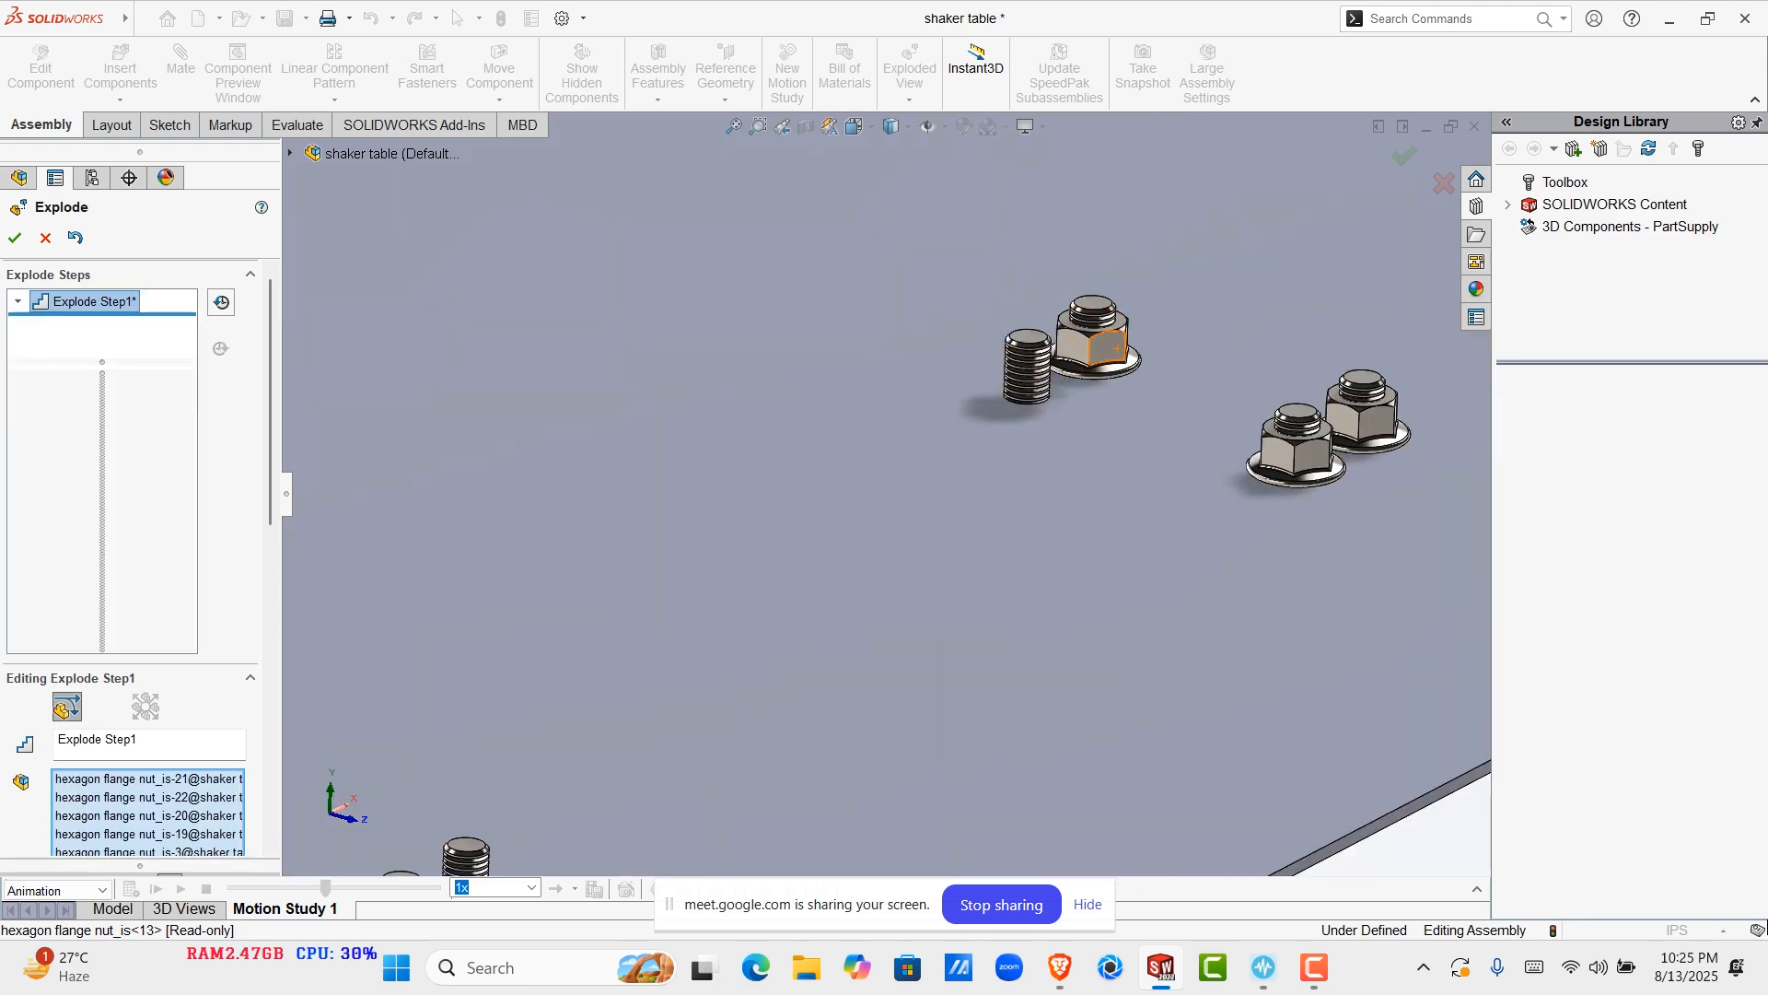
pyautogui.click(1363, 413)
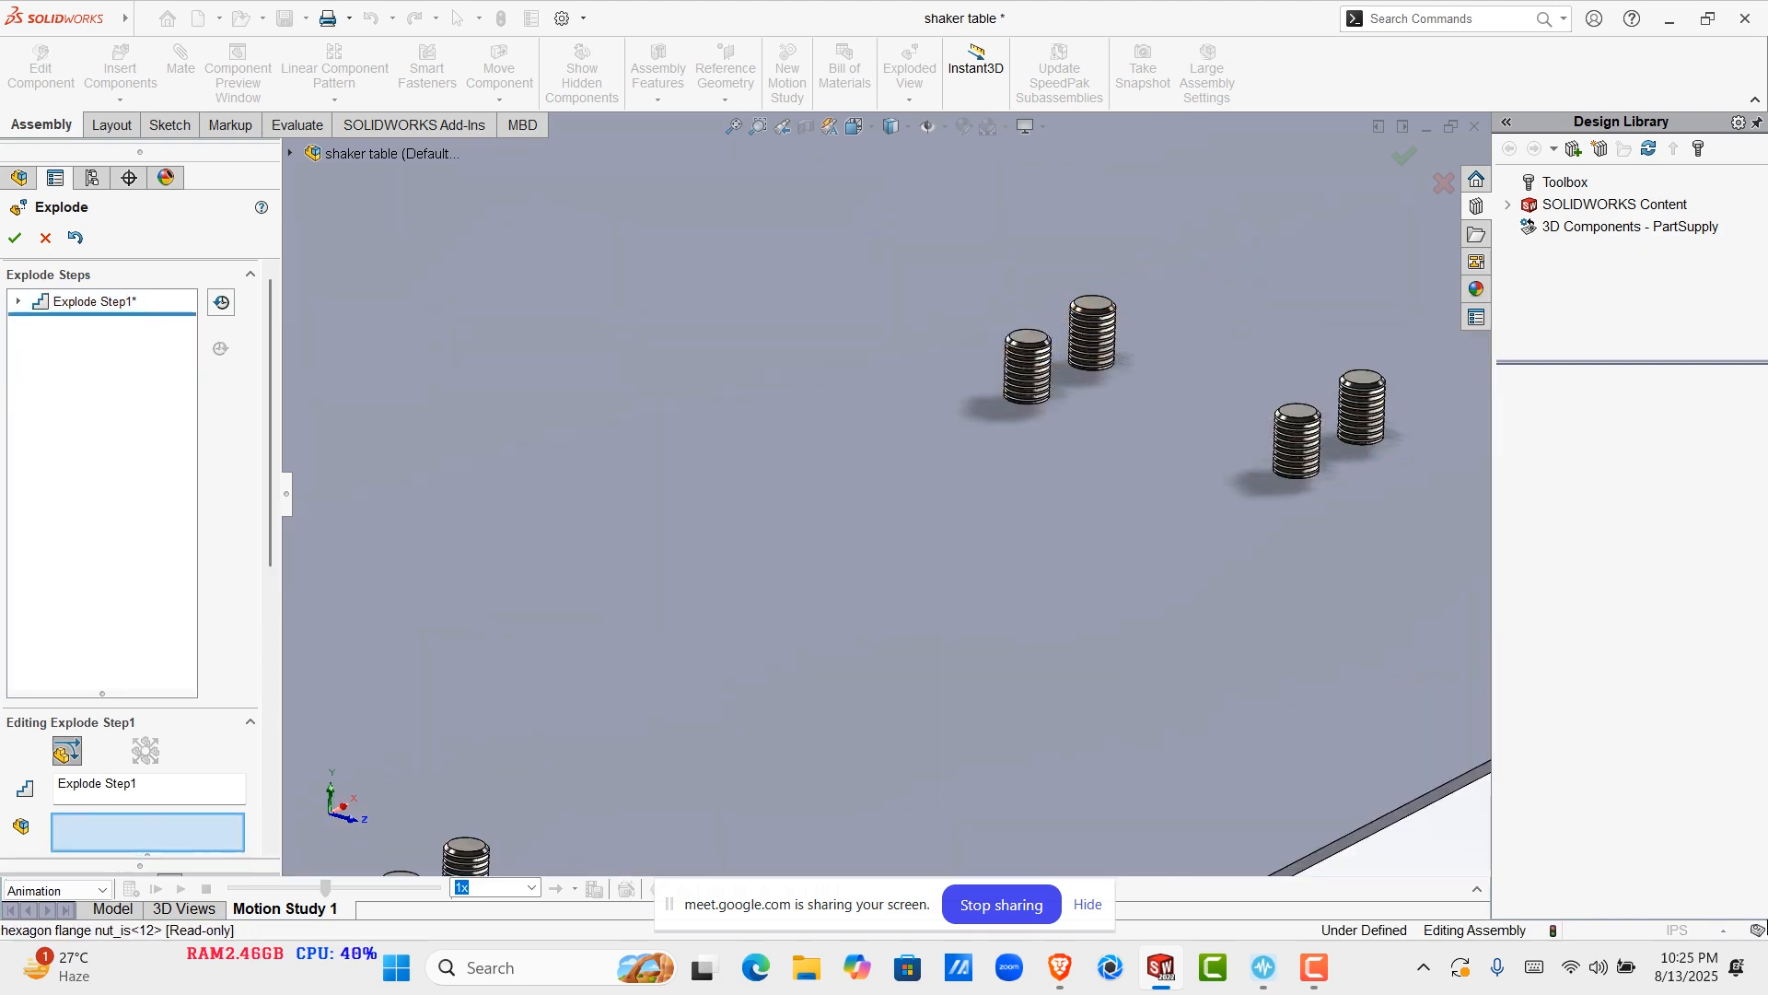
# Add the four flange nuts at the far corner of that side edge to Explode Step1
pyautogui.scroll(5, 1363, 405)
pyautogui.scroll(1, 1128, 366)
pyautogui.scroll(-4, 1344, 242)
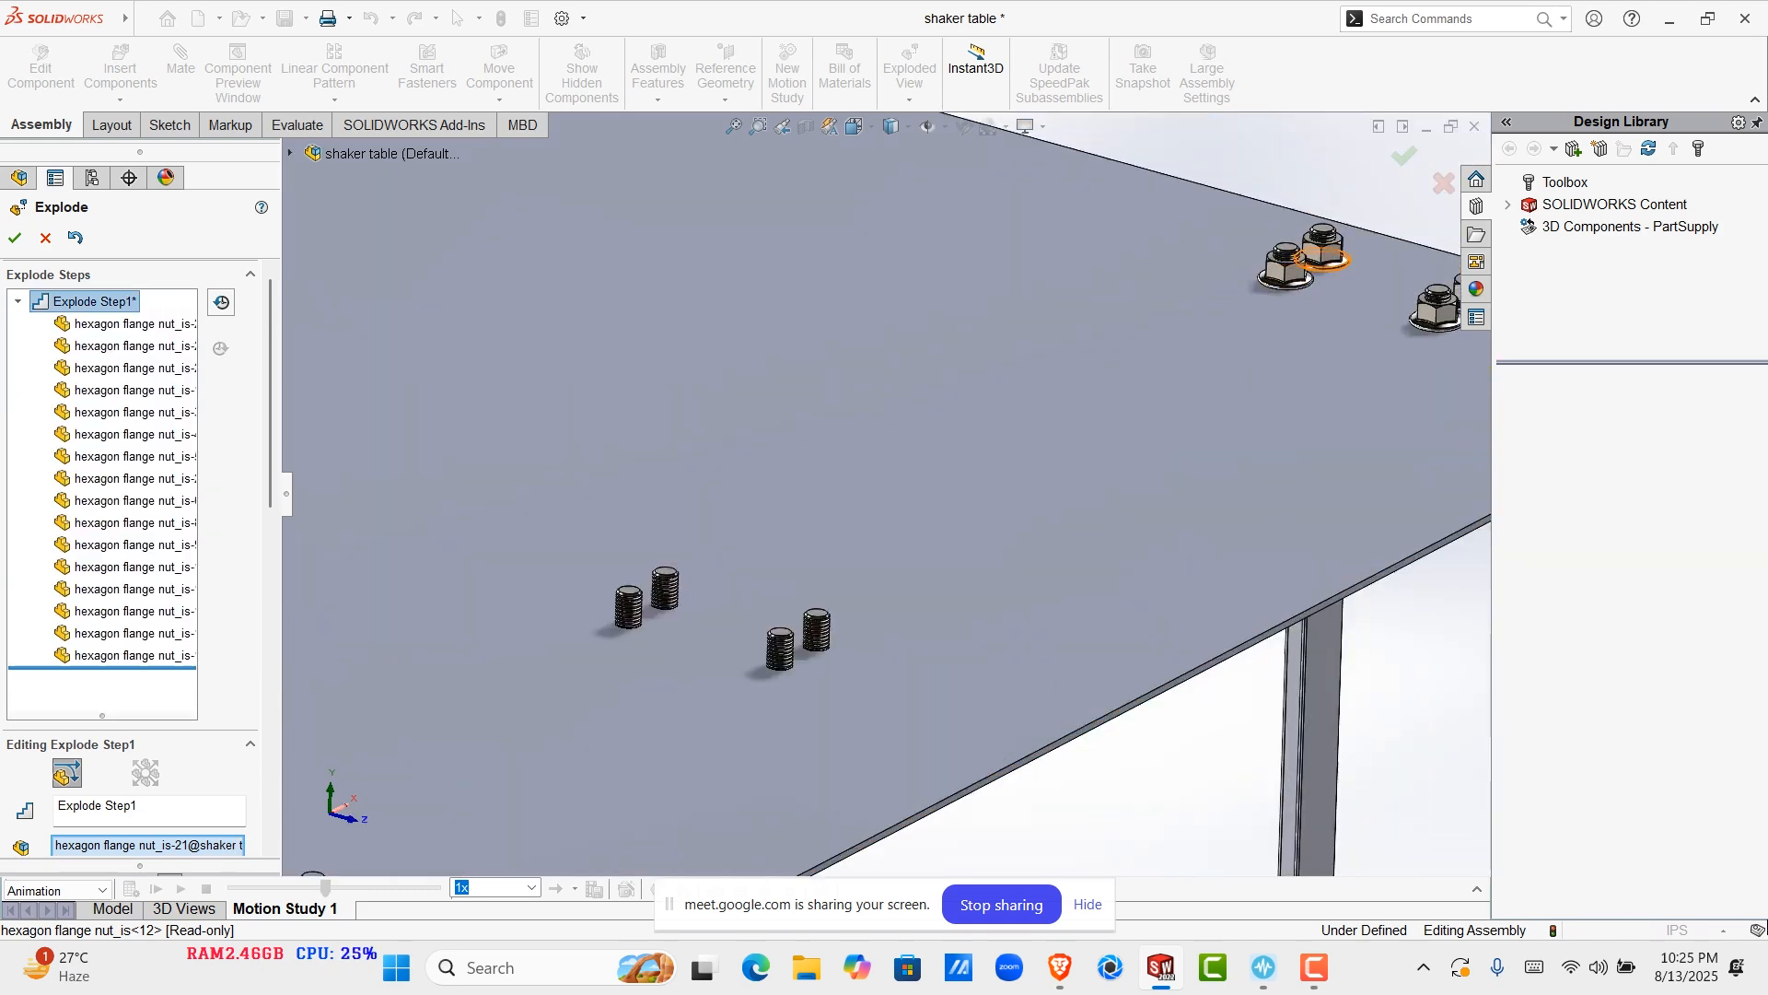
pyautogui.scroll(3, 1289, 277)
pyautogui.scroll(6, 751, 534)
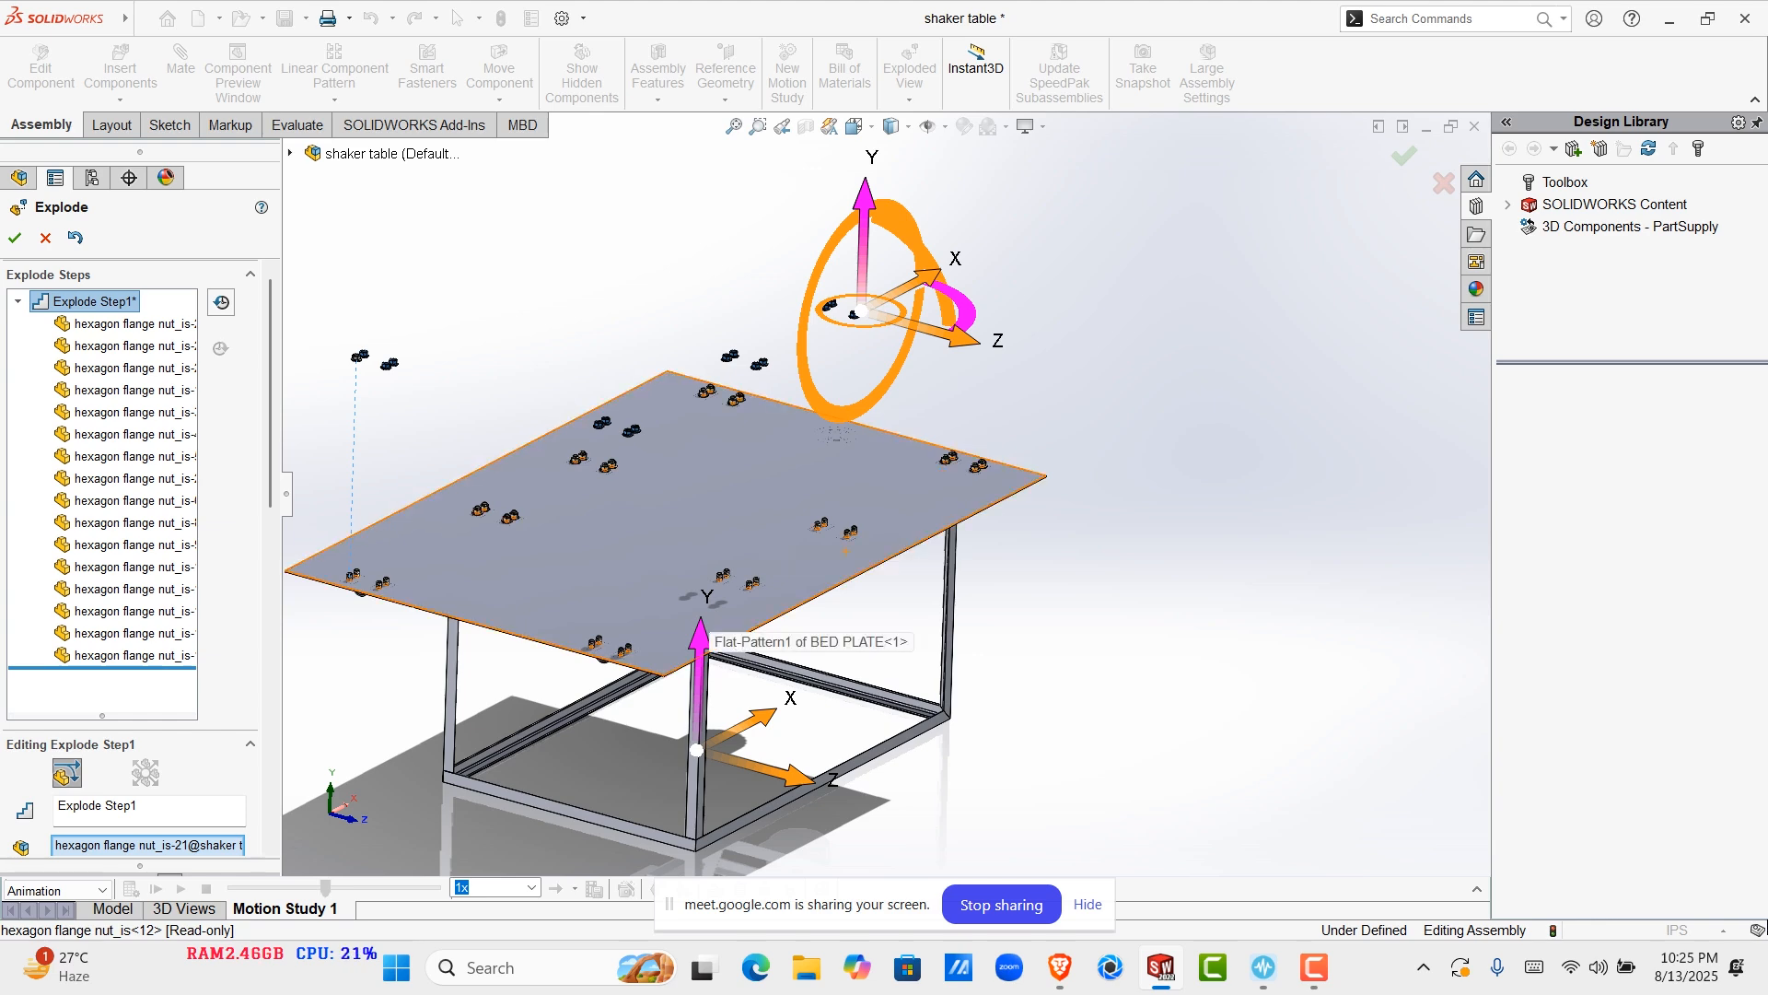
pyautogui.scroll(-8, 921, 506)
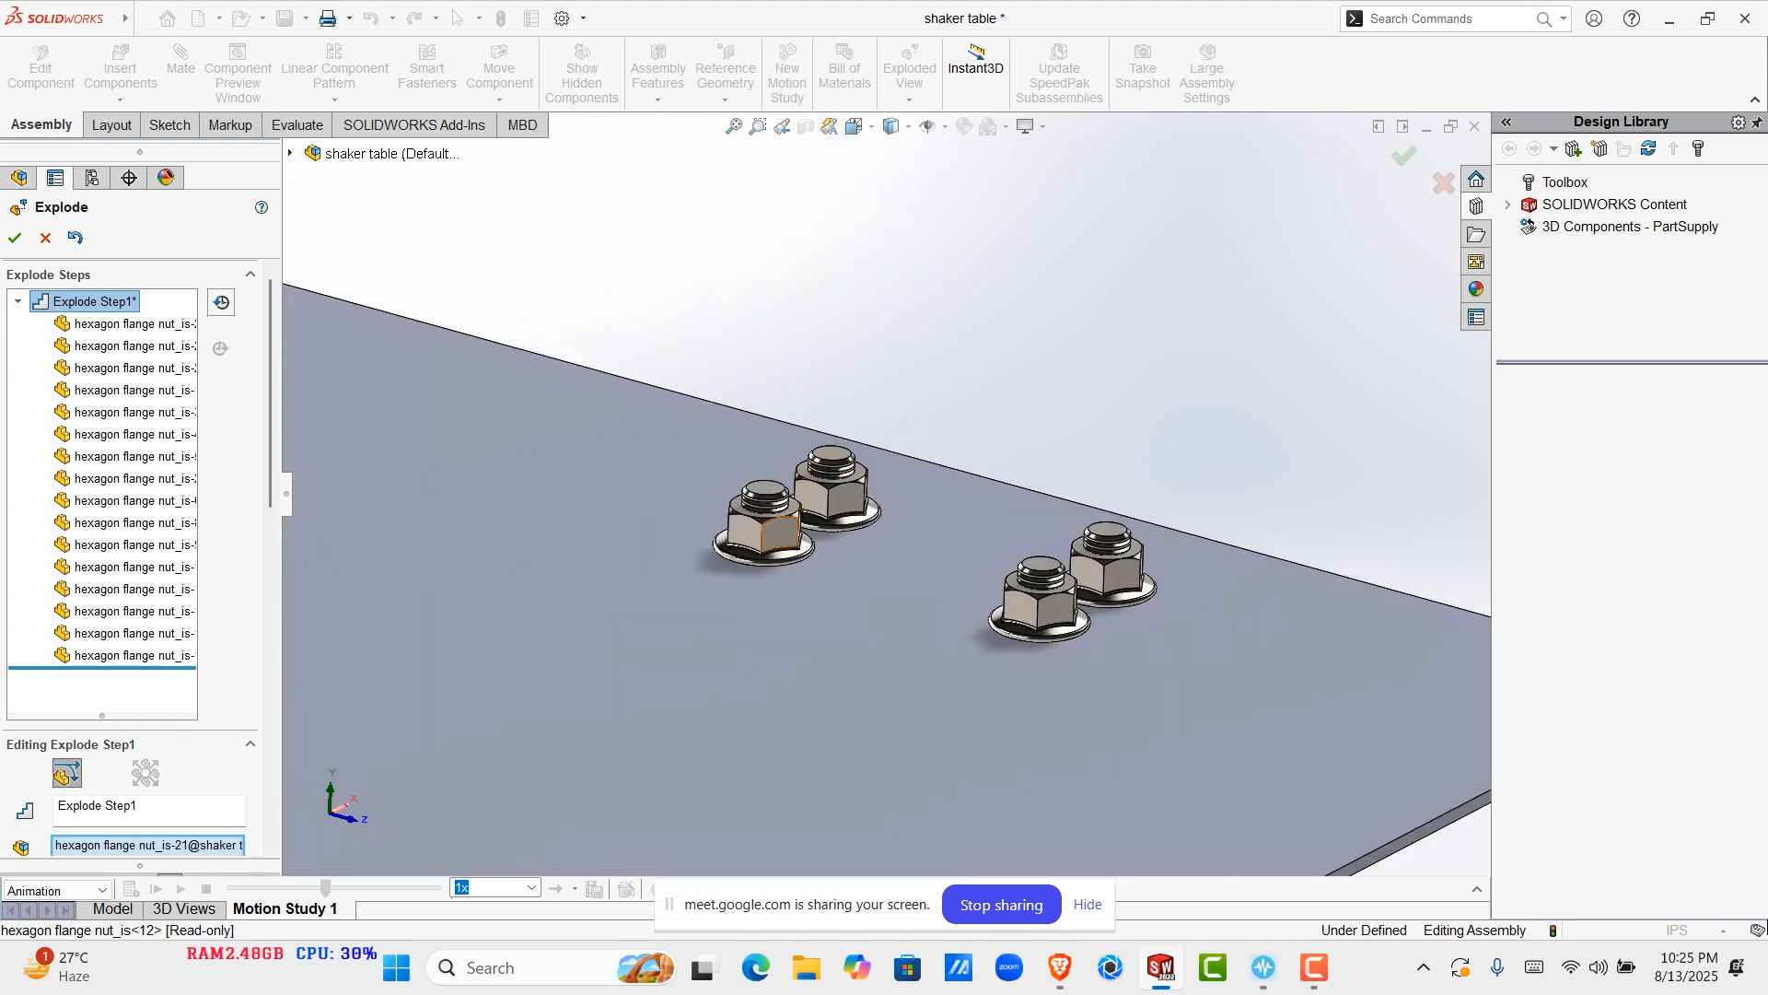
pyautogui.click(780, 534)
pyautogui.click(840, 500)
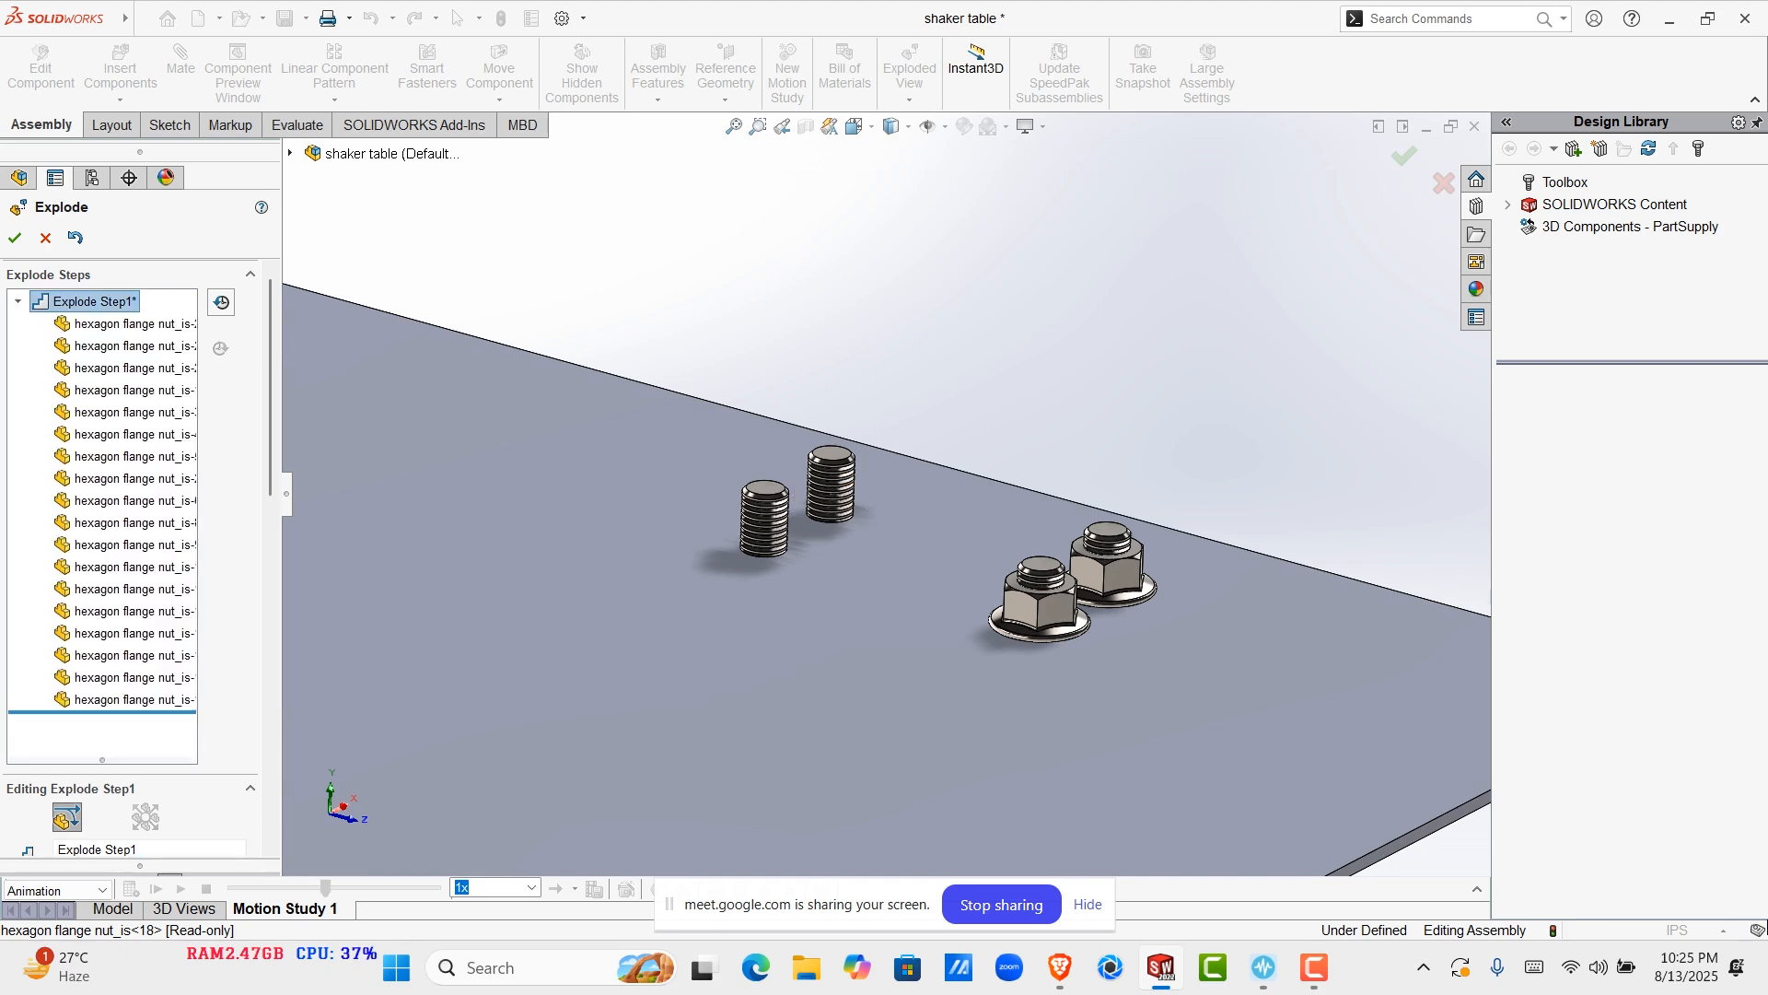
pyautogui.click(1038, 589)
pyautogui.click(1108, 558)
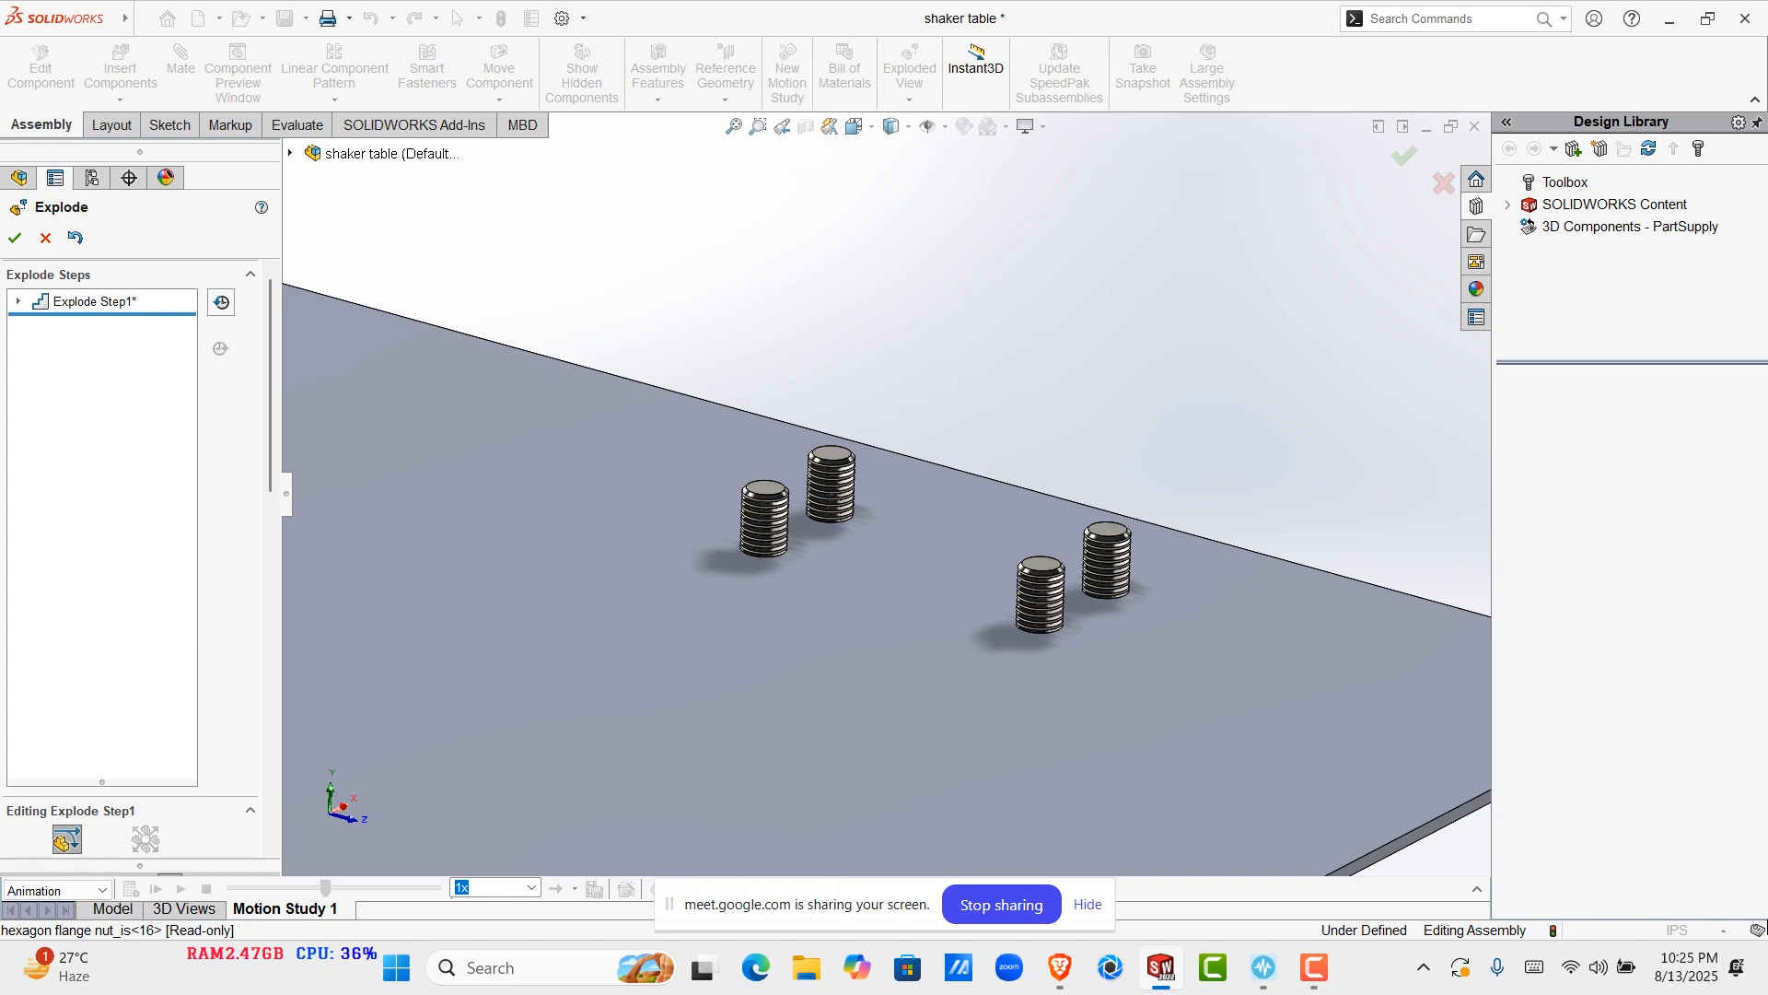
# Add the four flange nuts at the bed plate's remaining rear corner to Explode Step1
pyautogui.scroll(10, 1087, 552)
pyautogui.scroll(-8, 682, 453)
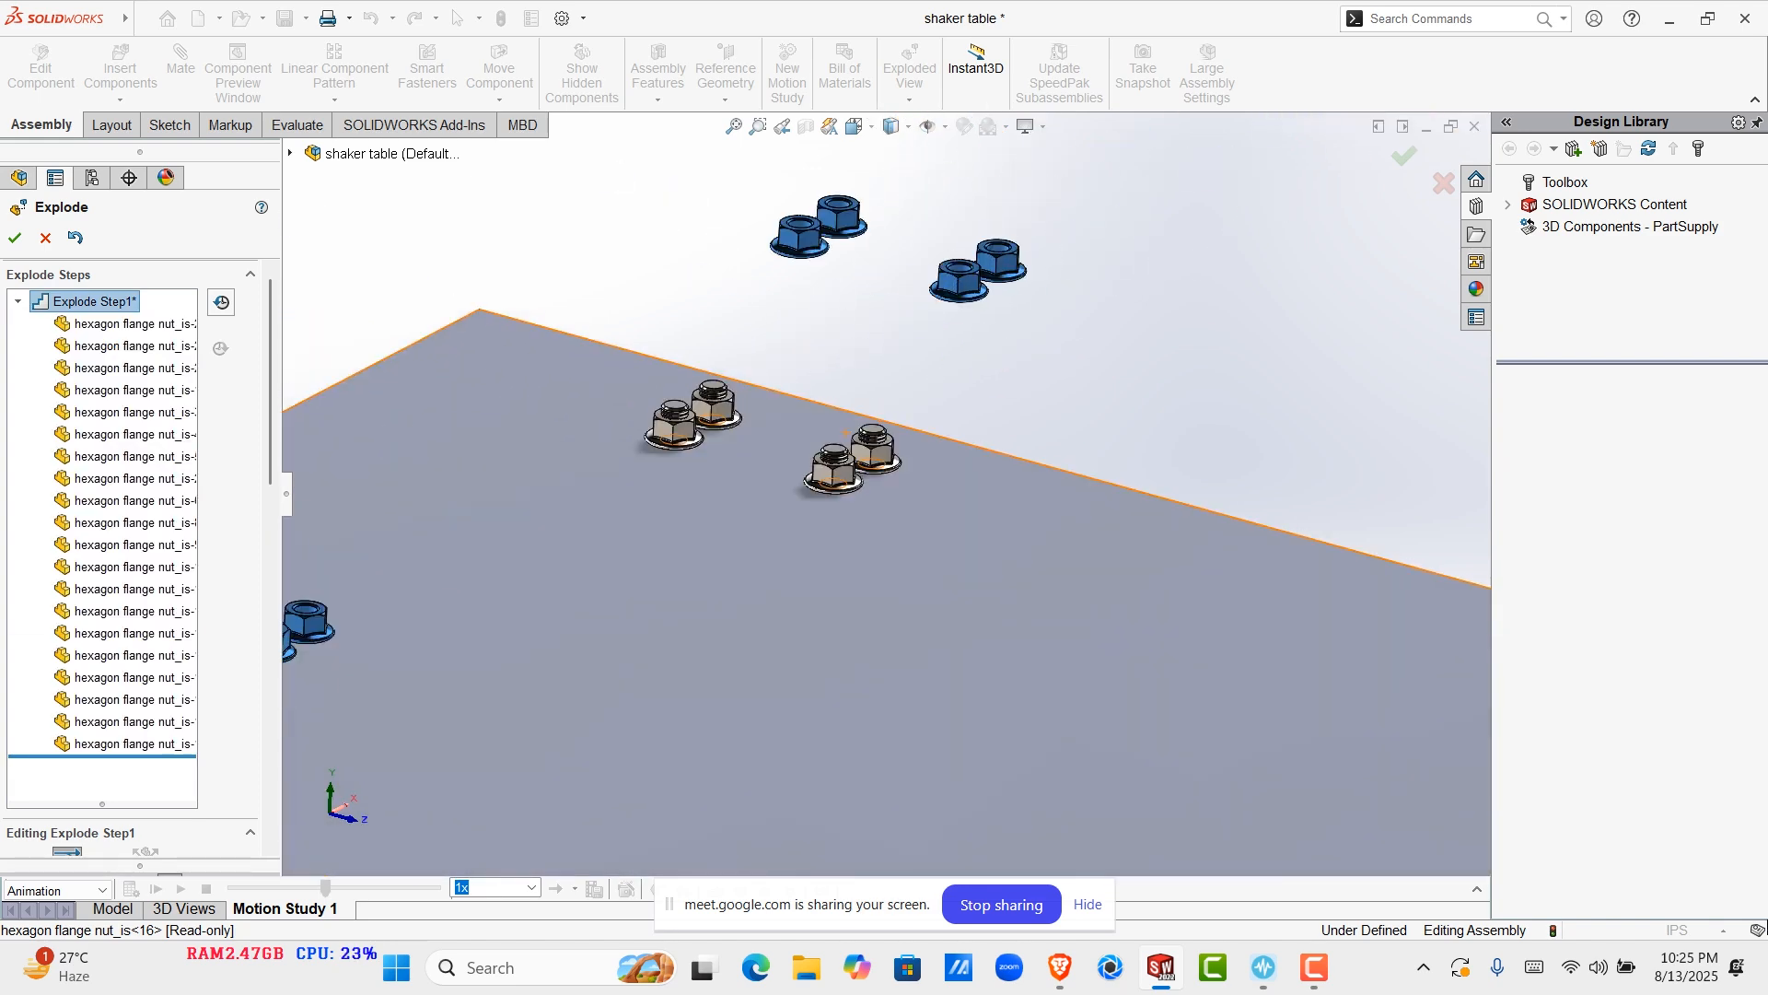
pyautogui.scroll(-1, 855, 414)
pyautogui.click(878, 467)
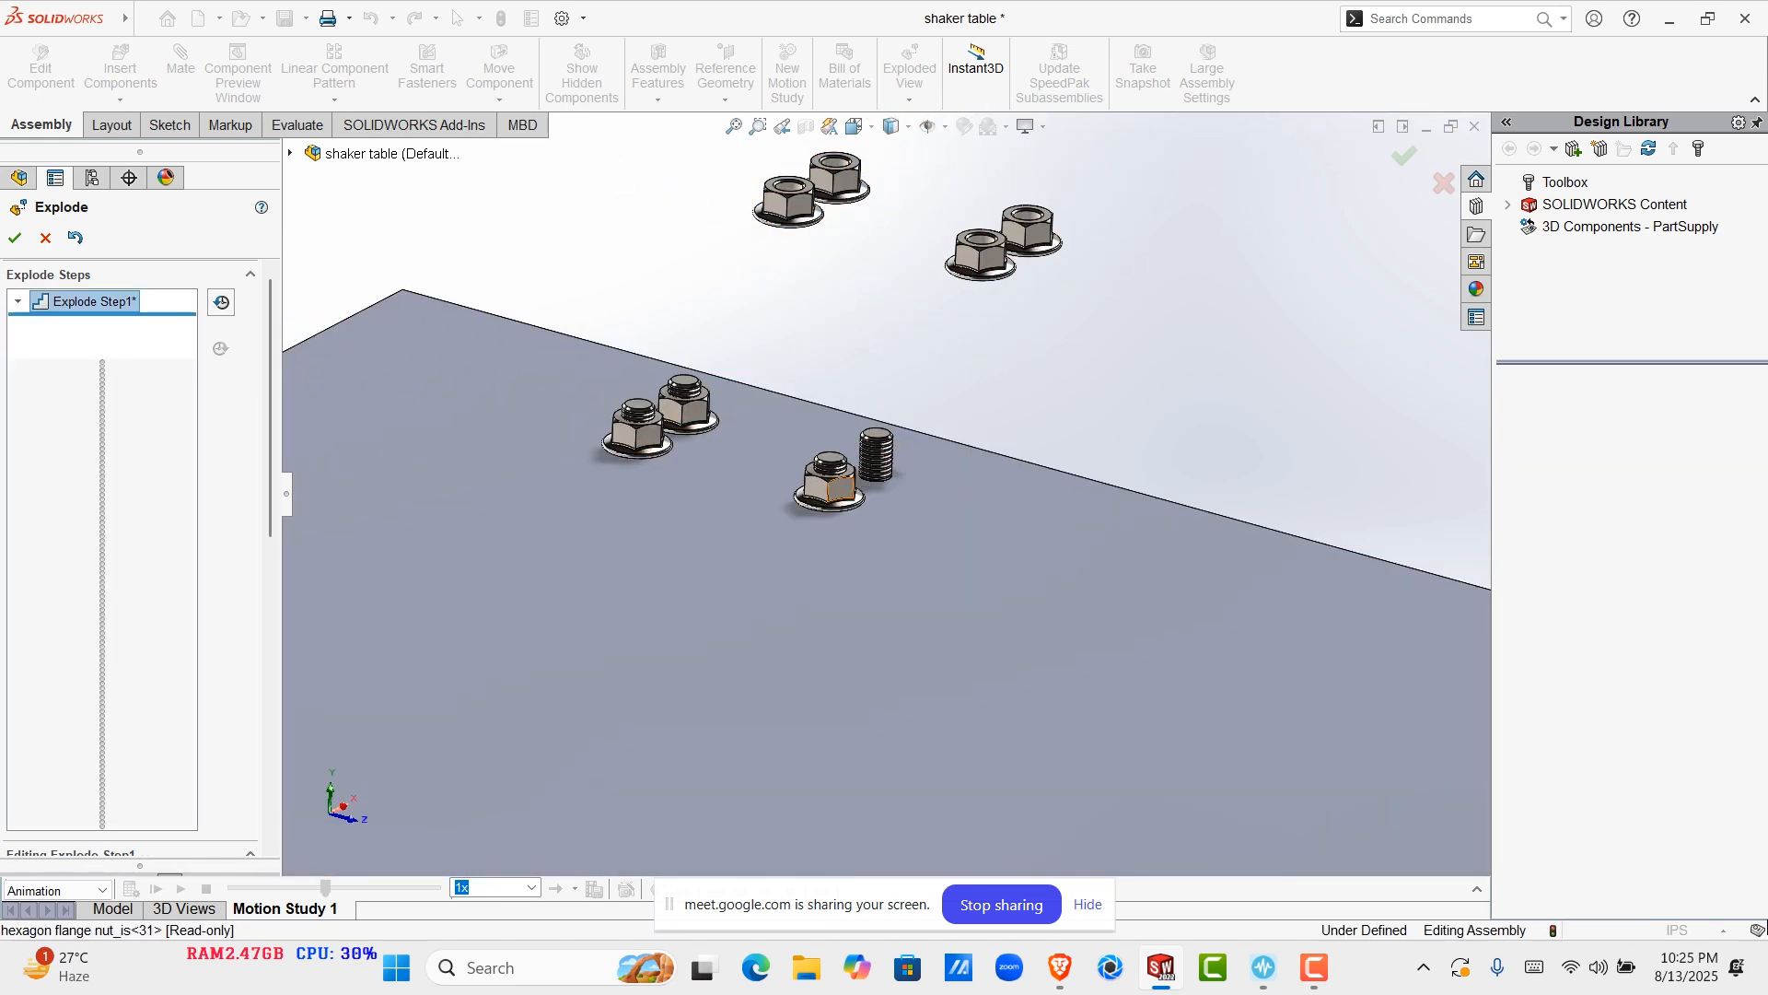
pyautogui.click(841, 489)
pyautogui.click(691, 411)
pyautogui.click(642, 434)
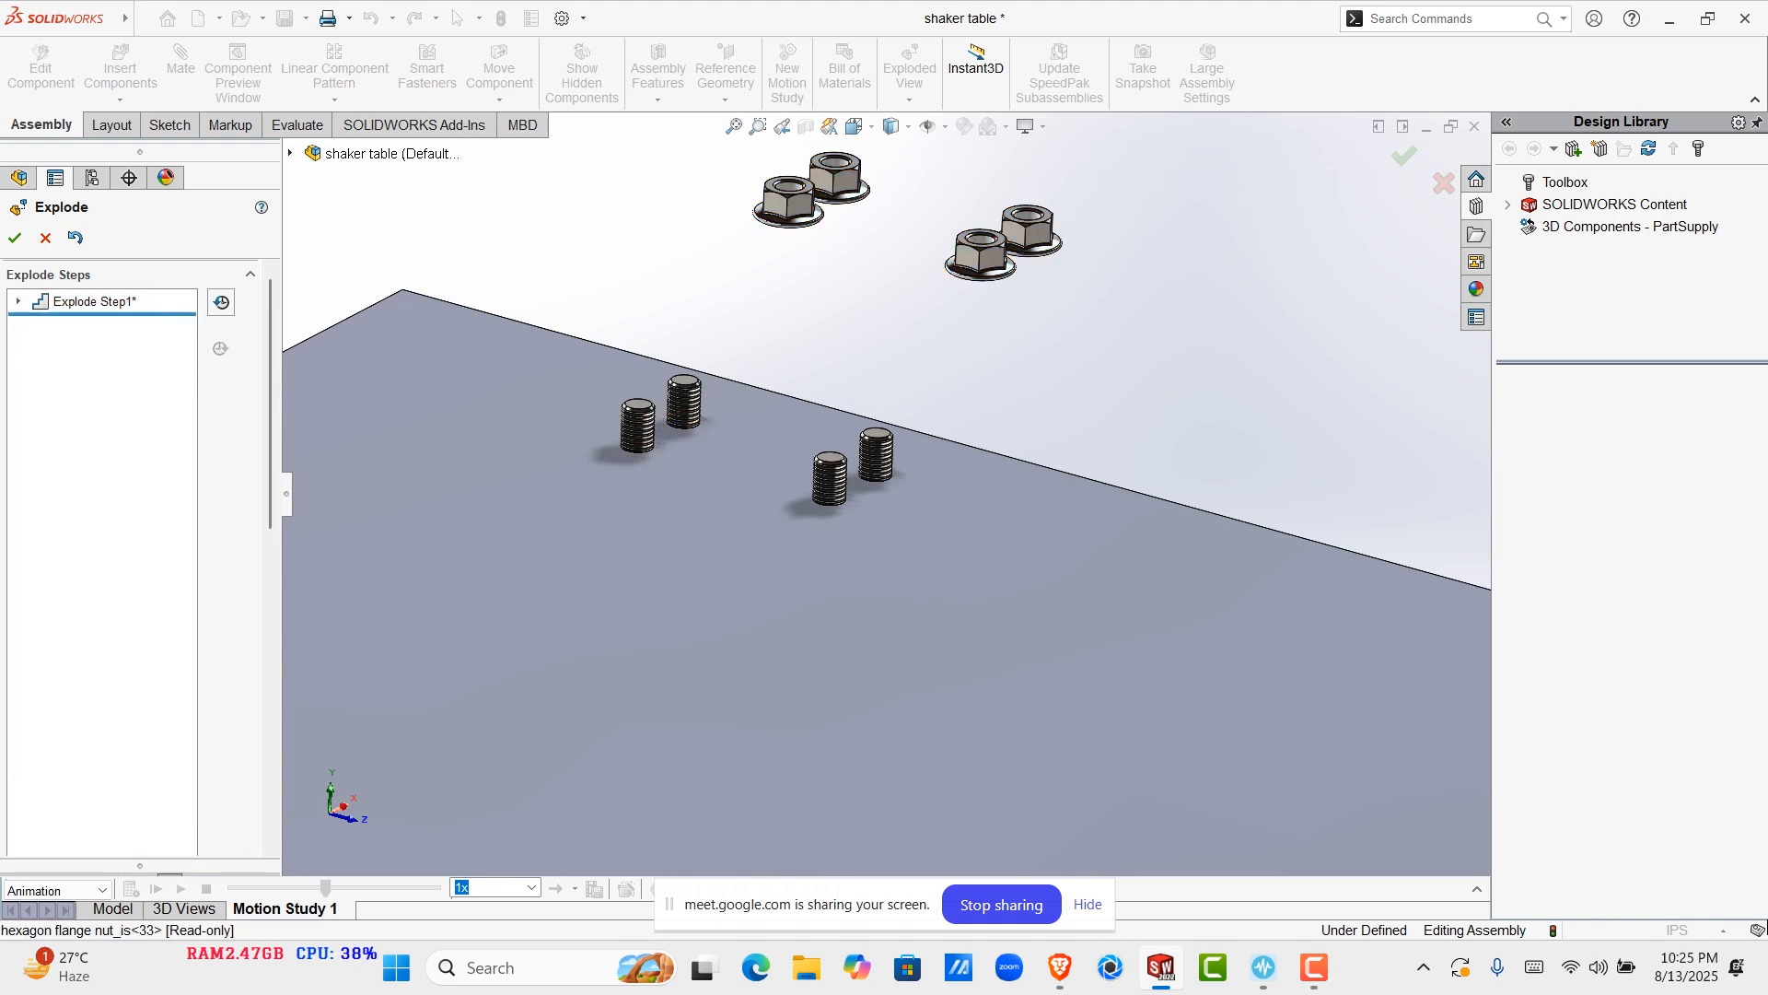
# Add the four flange nuts of the intermediate group nearer the far corner, on the remaining long edge, to Explode Step1
pyautogui.scroll(10, 884, 498)
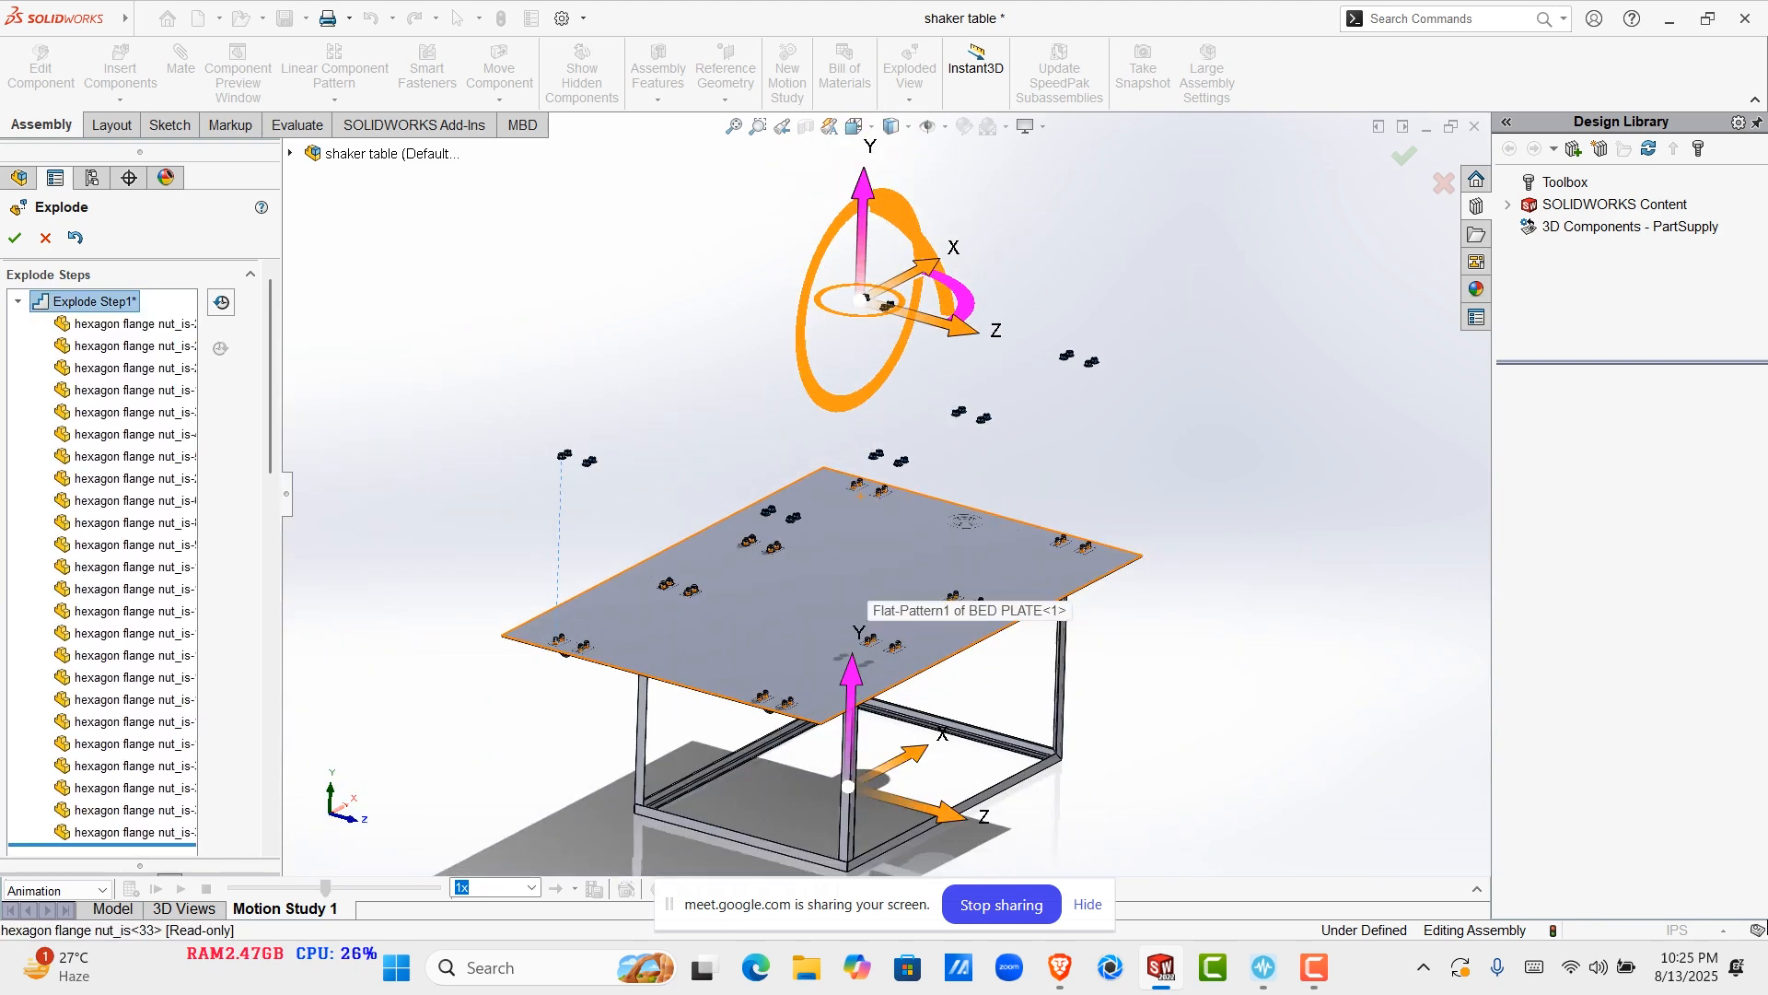
pyautogui.scroll(-10, 884, 553)
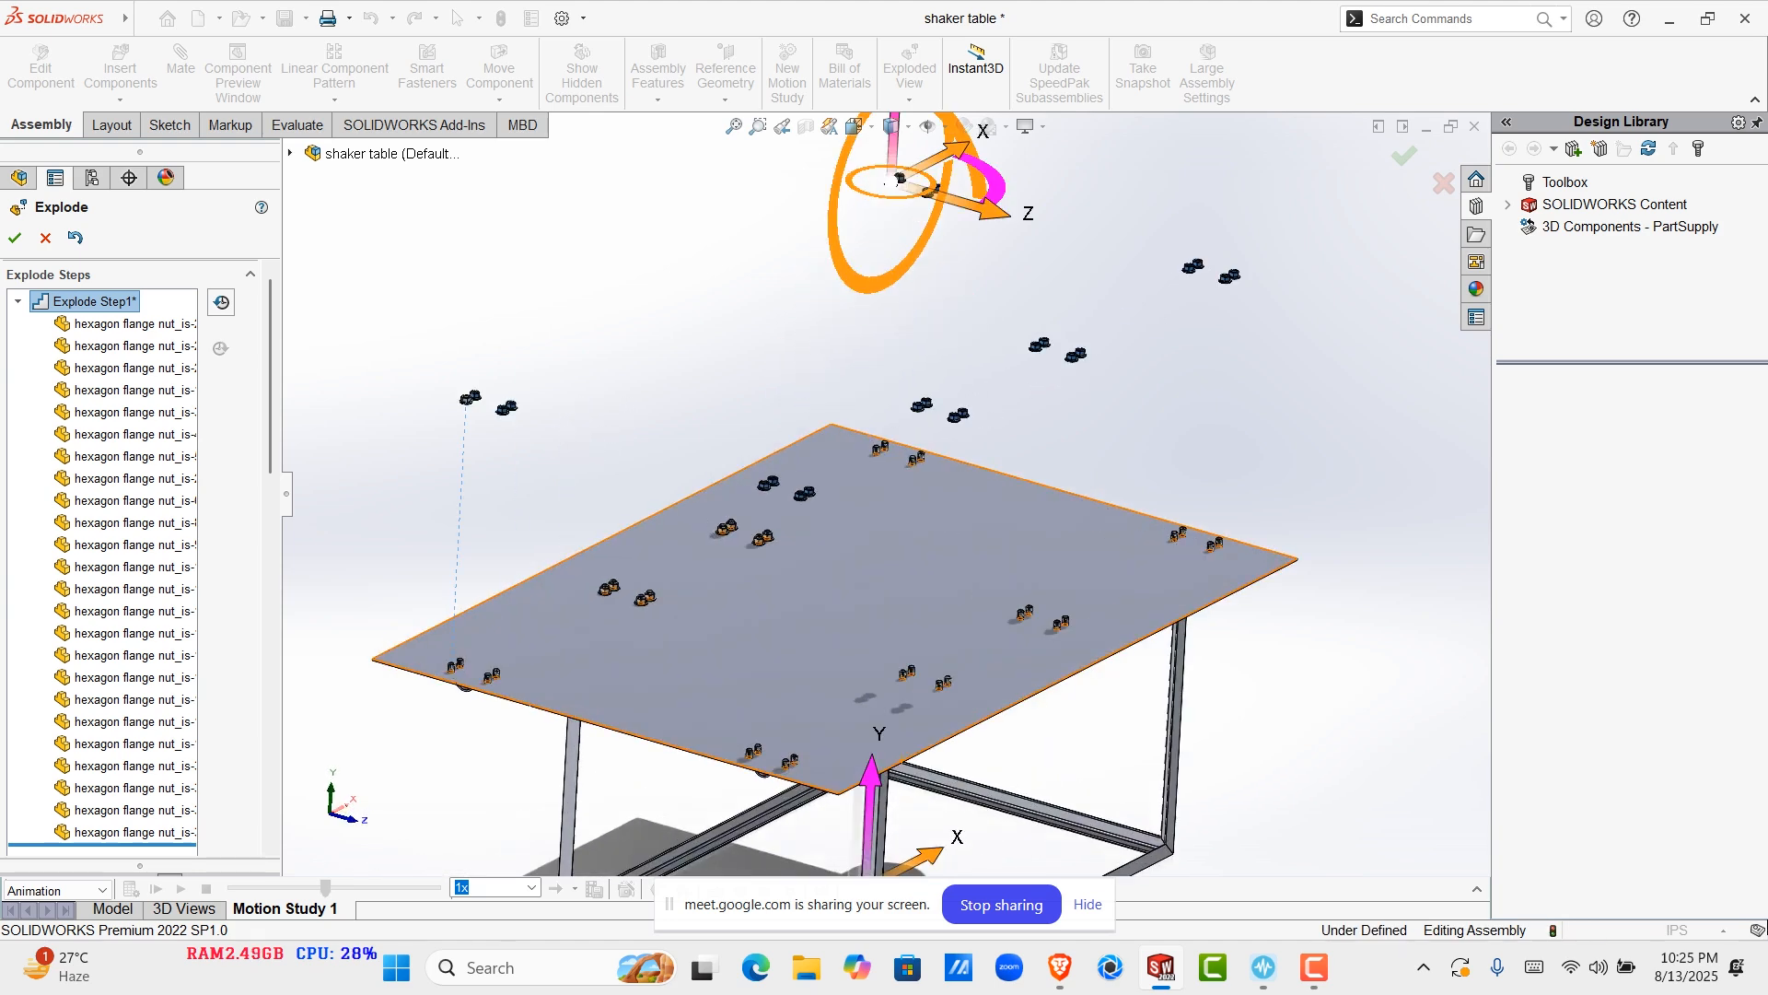
pyautogui.scroll(-3, 774, 533)
pyautogui.scroll(-3, 873, 363)
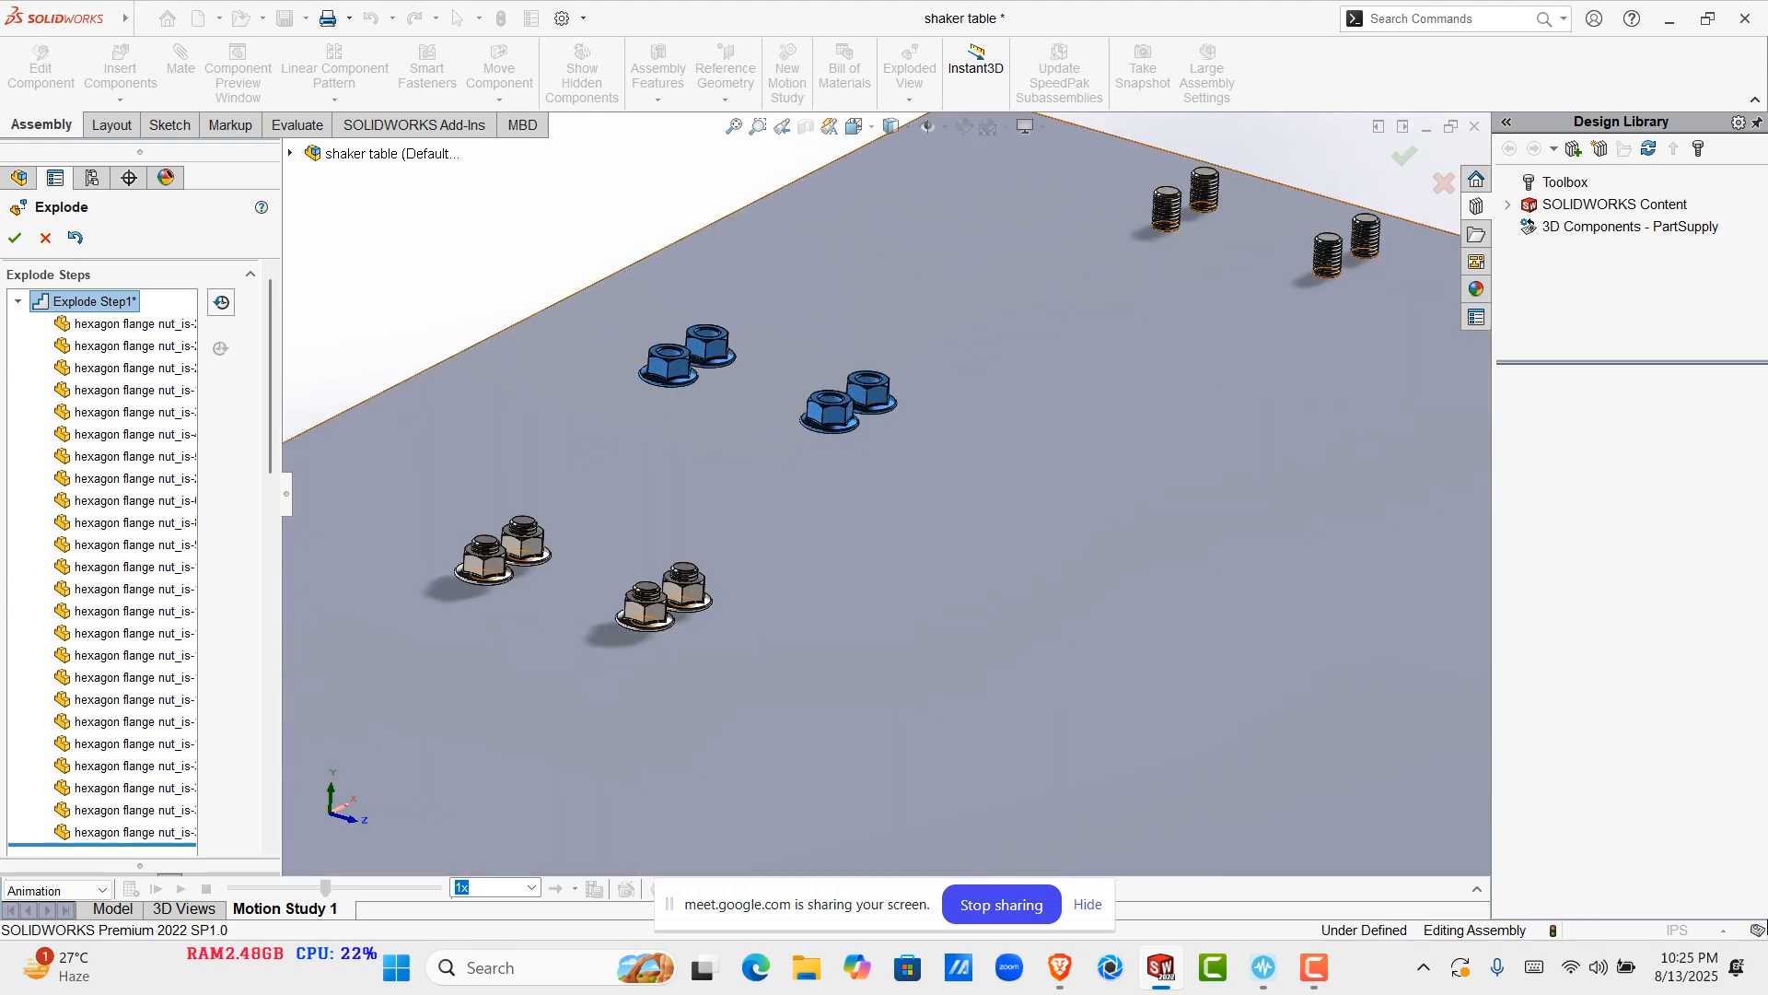
pyautogui.moveTo(855, 446)
pyautogui.mouseDown(button='middle')
pyautogui.moveTo(805, 421)
pyautogui.moveTo(829, 423)
pyautogui.mouseUp(button='middle')
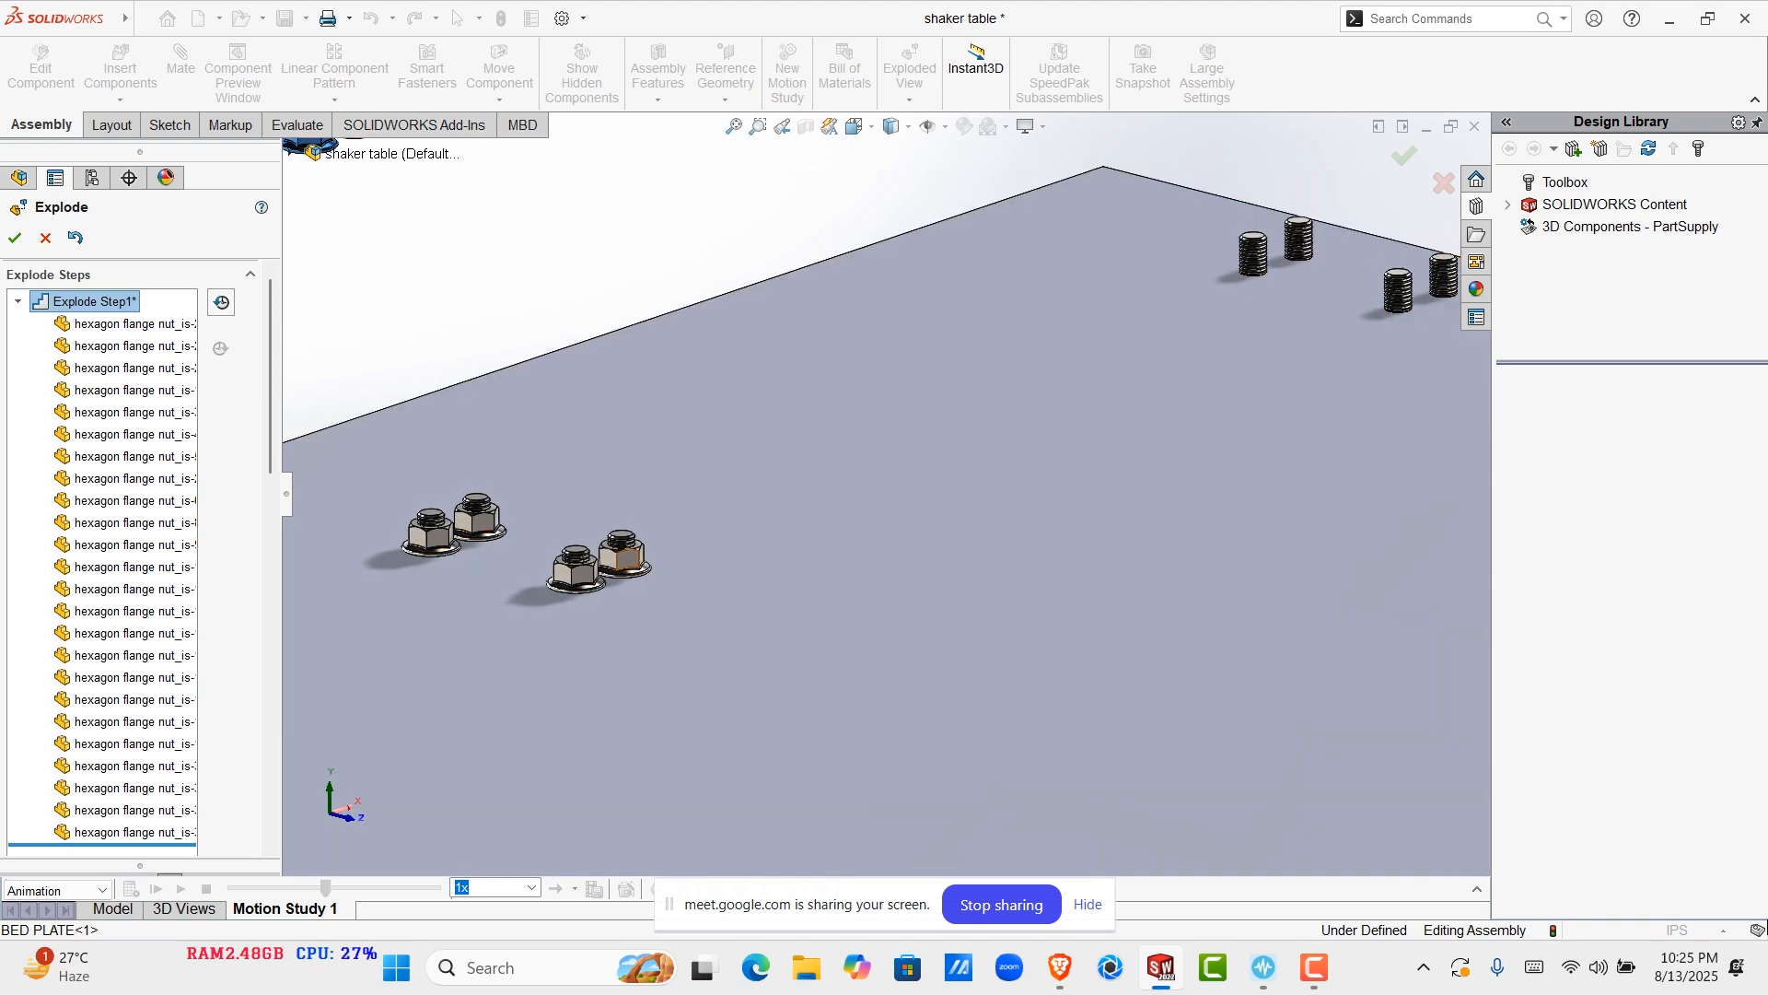
pyautogui.click(628, 559)
pyautogui.click(577, 556)
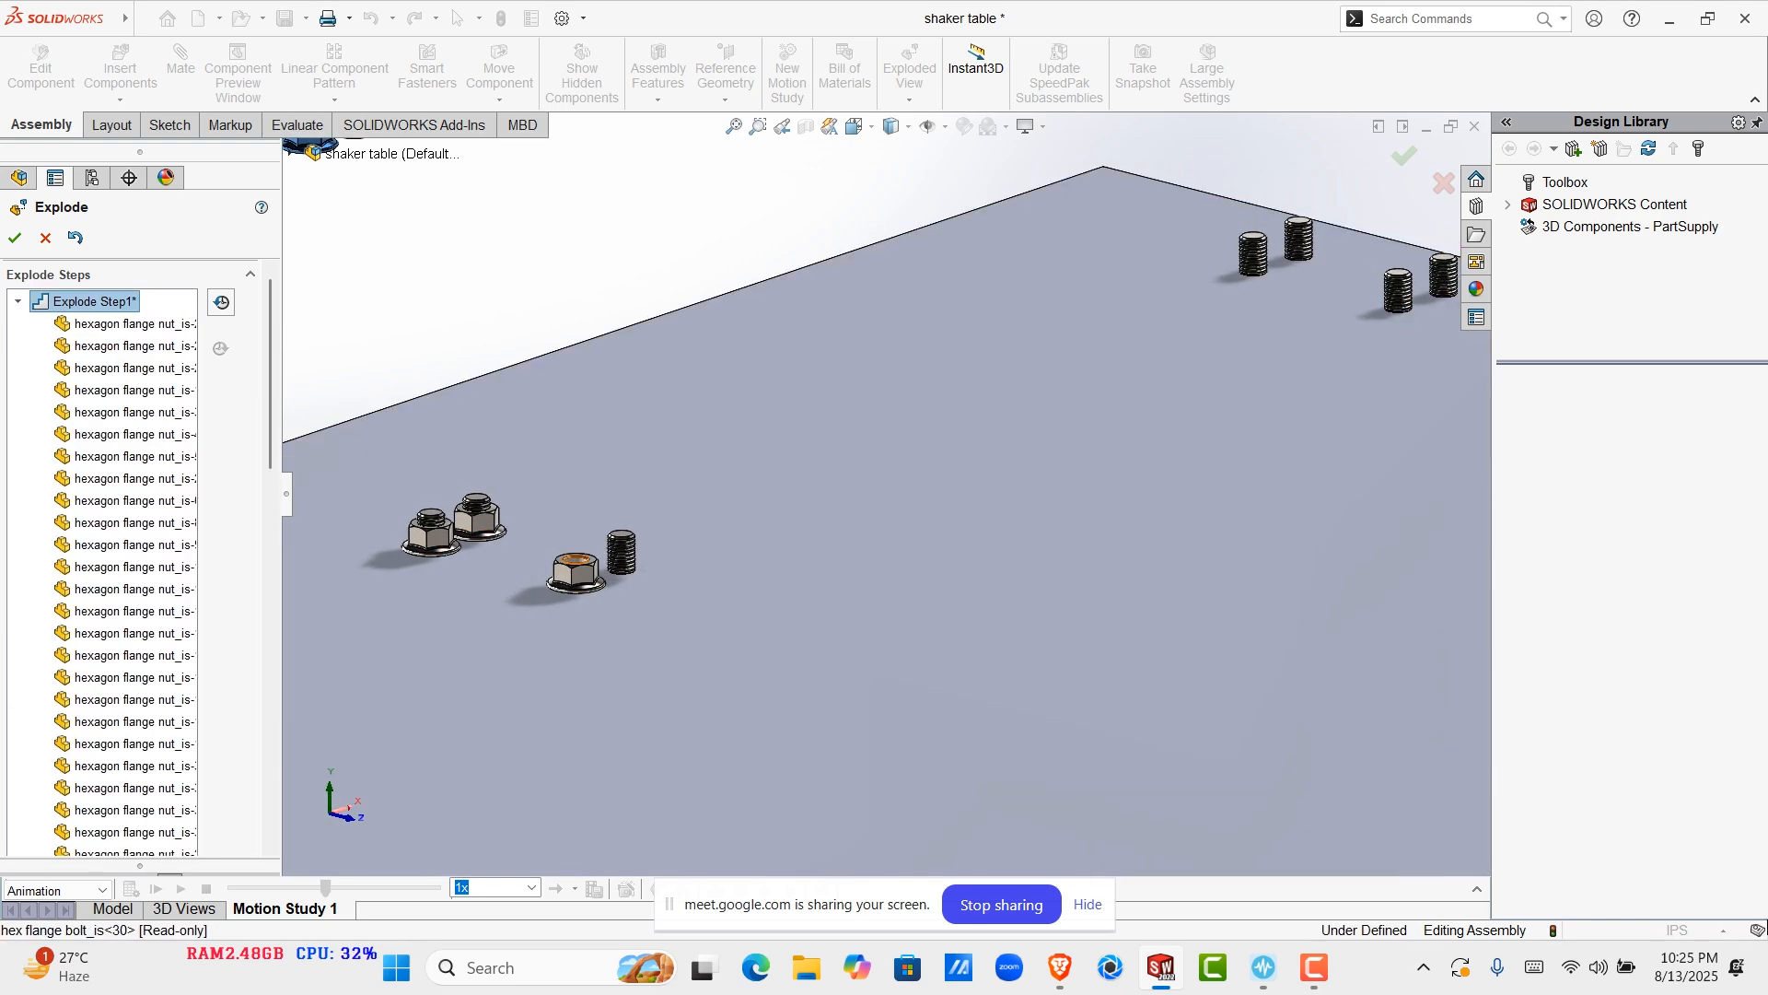
pyautogui.click(576, 573)
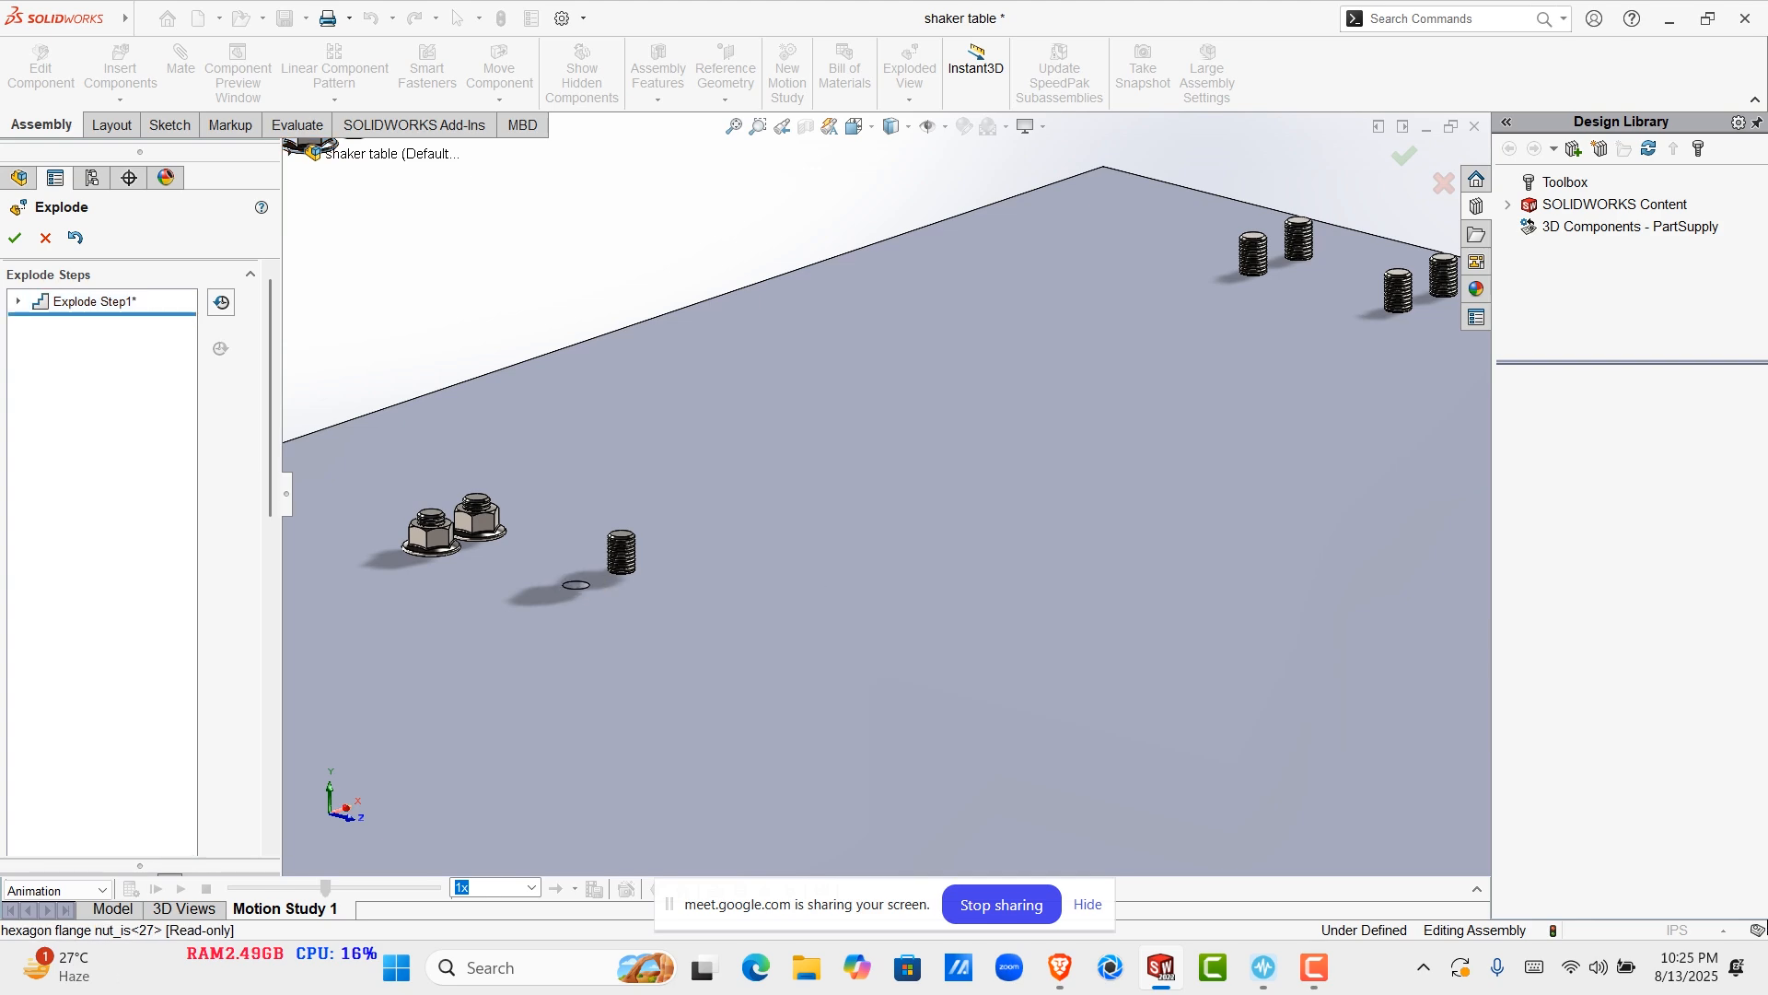
pyautogui.click(479, 523)
pyautogui.click(432, 538)
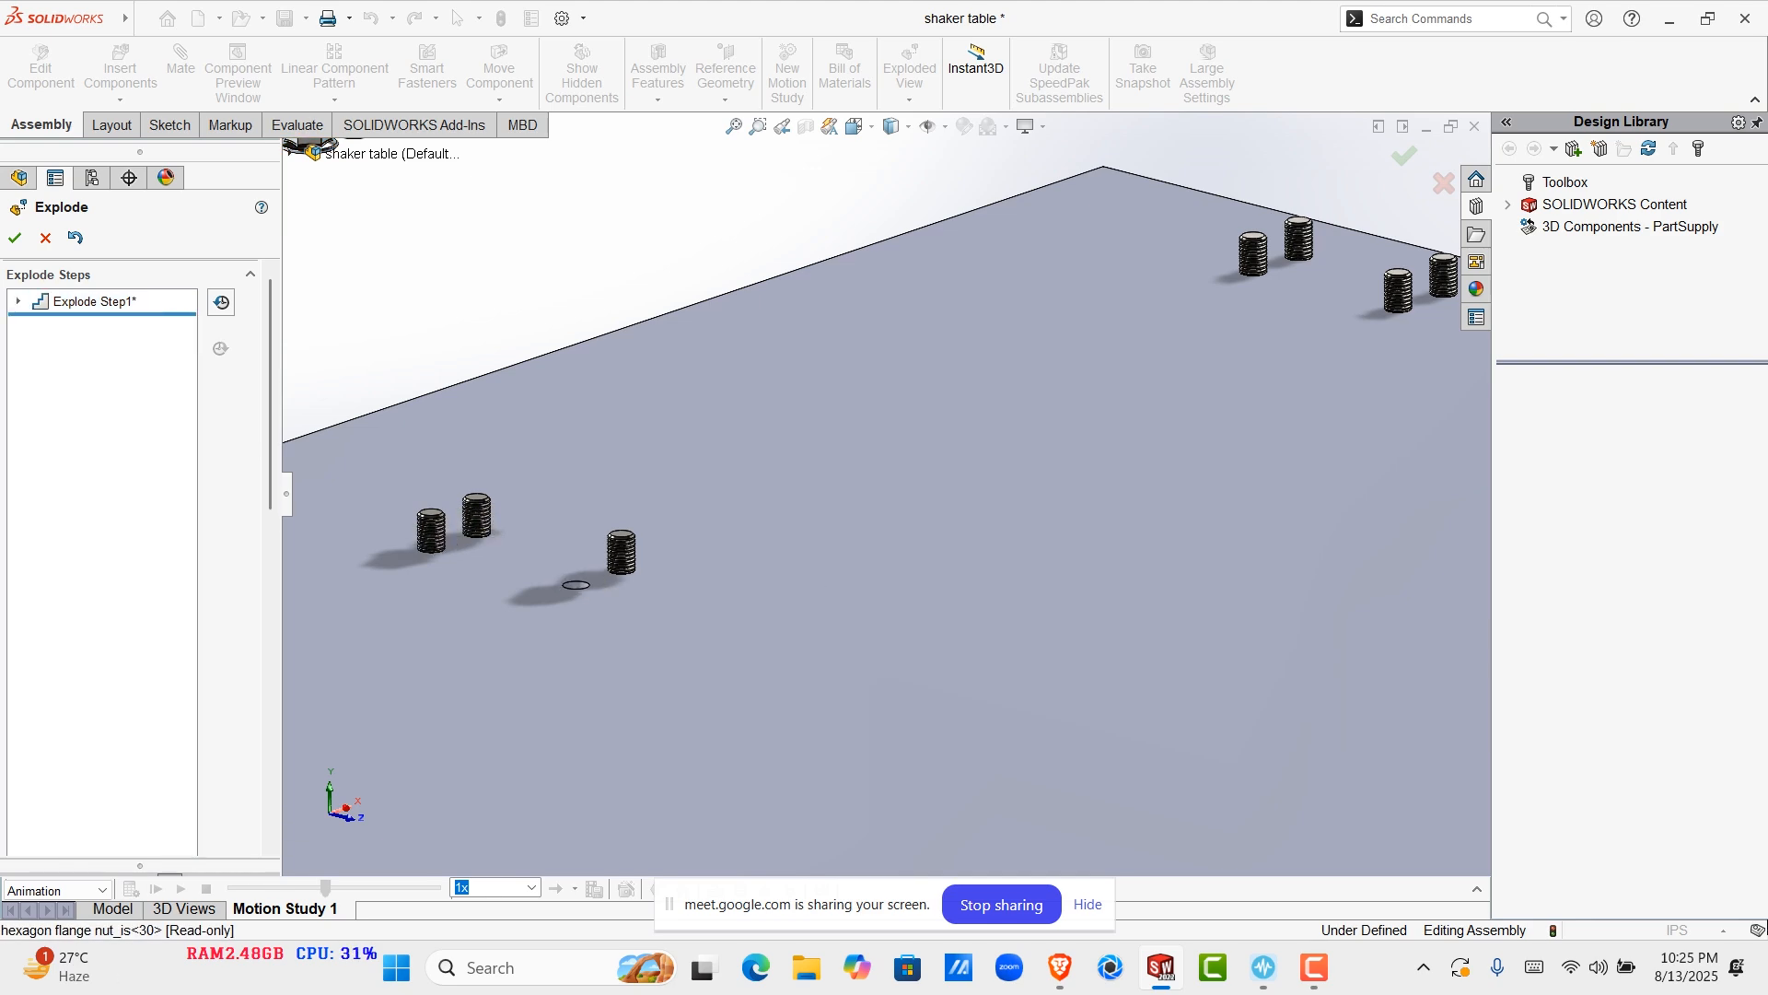
# Remove the hex flange bolt picked along with the nuts from Explode Step1
pyautogui.scroll(7, 665, 607)
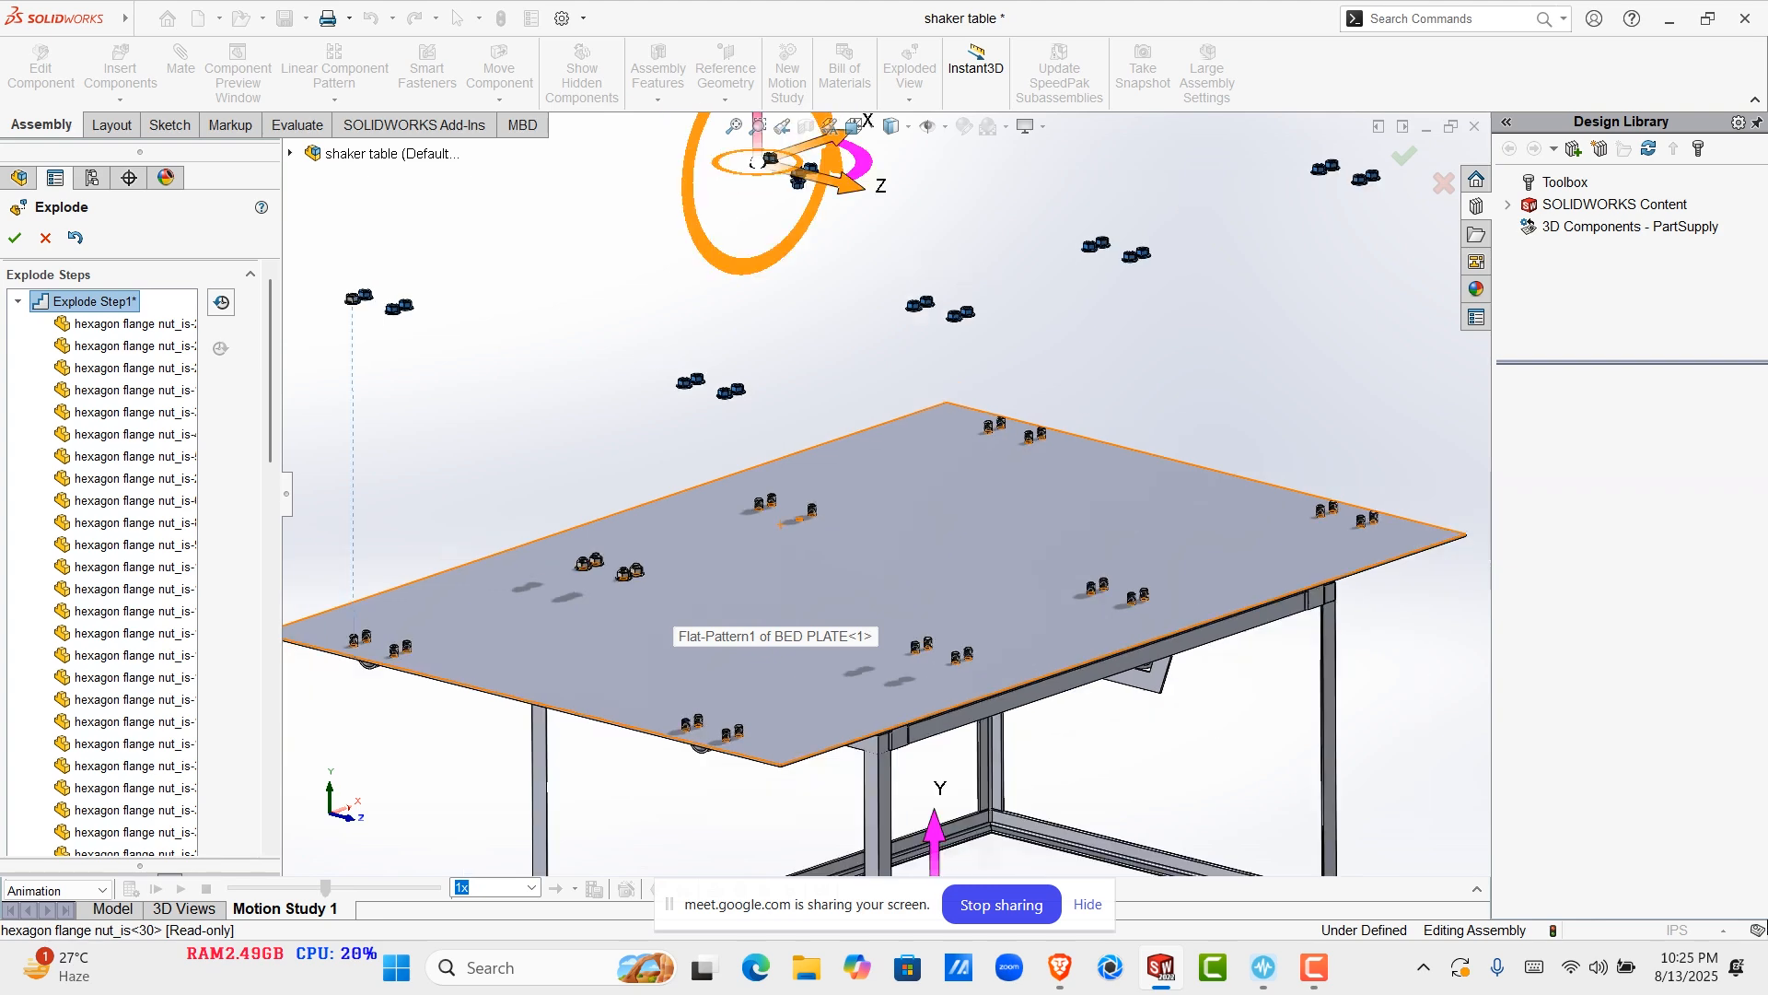
pyautogui.scroll(-8, 754, 162)
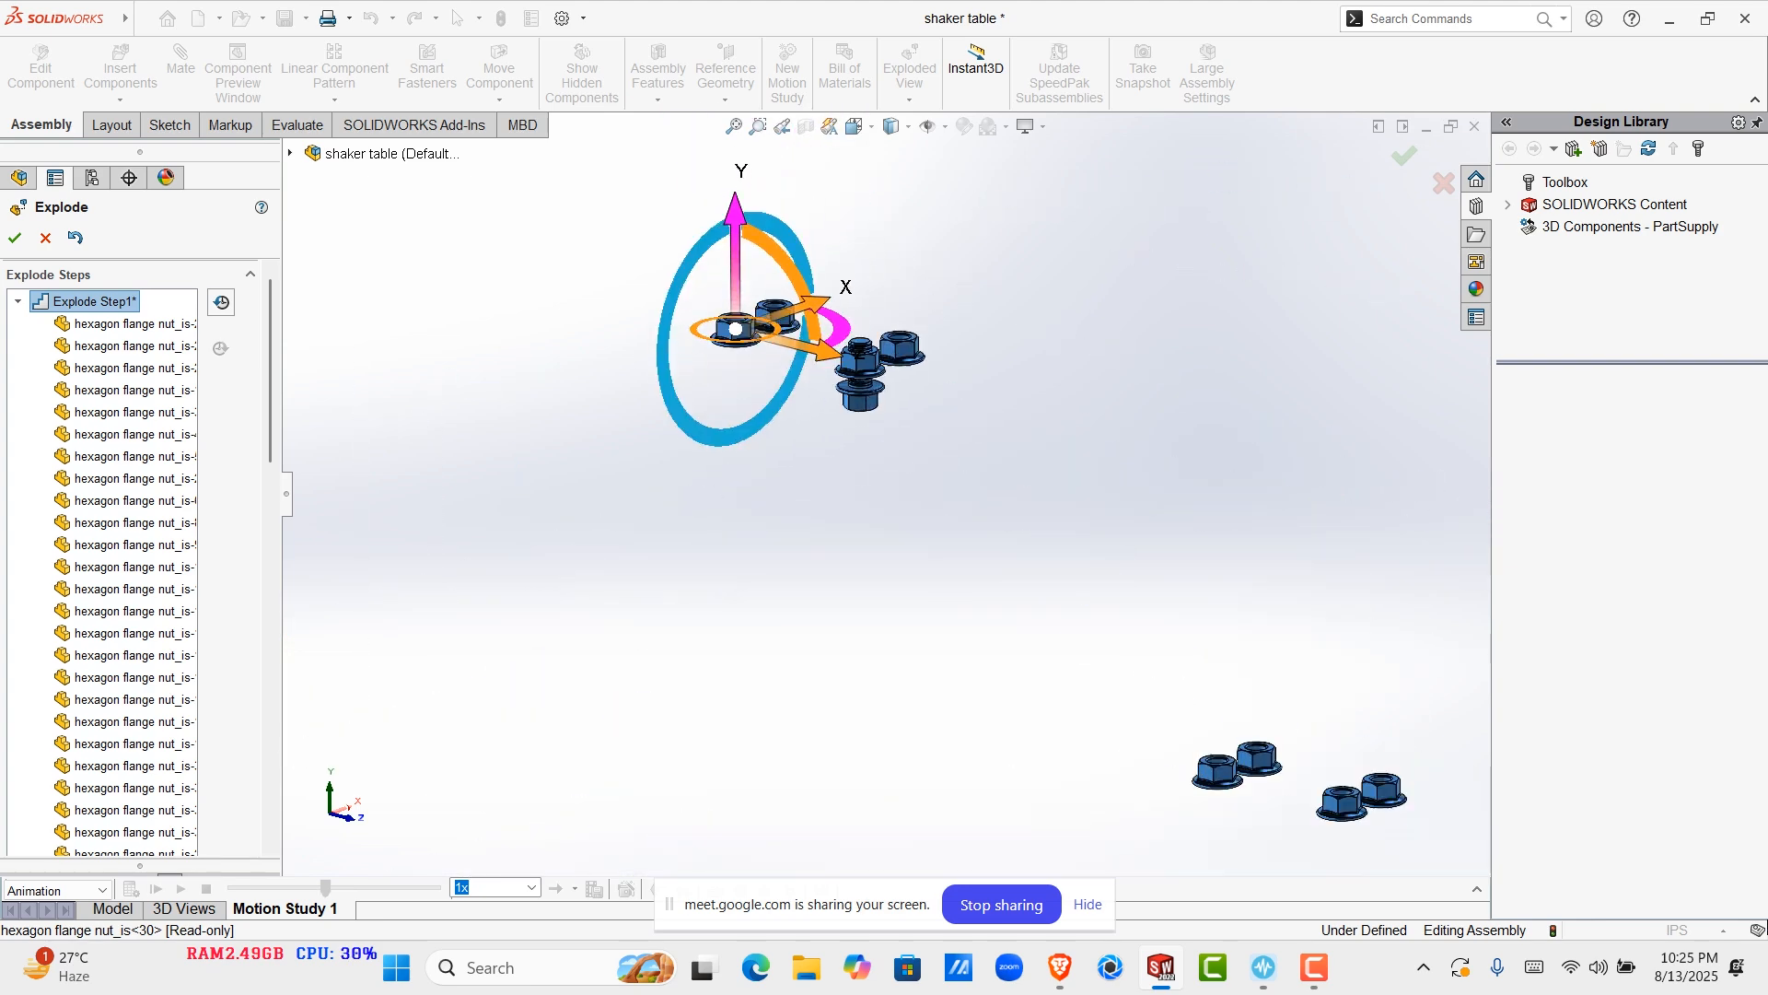
pyautogui.scroll(-6, 926, 338)
pyautogui.click(798, 346)
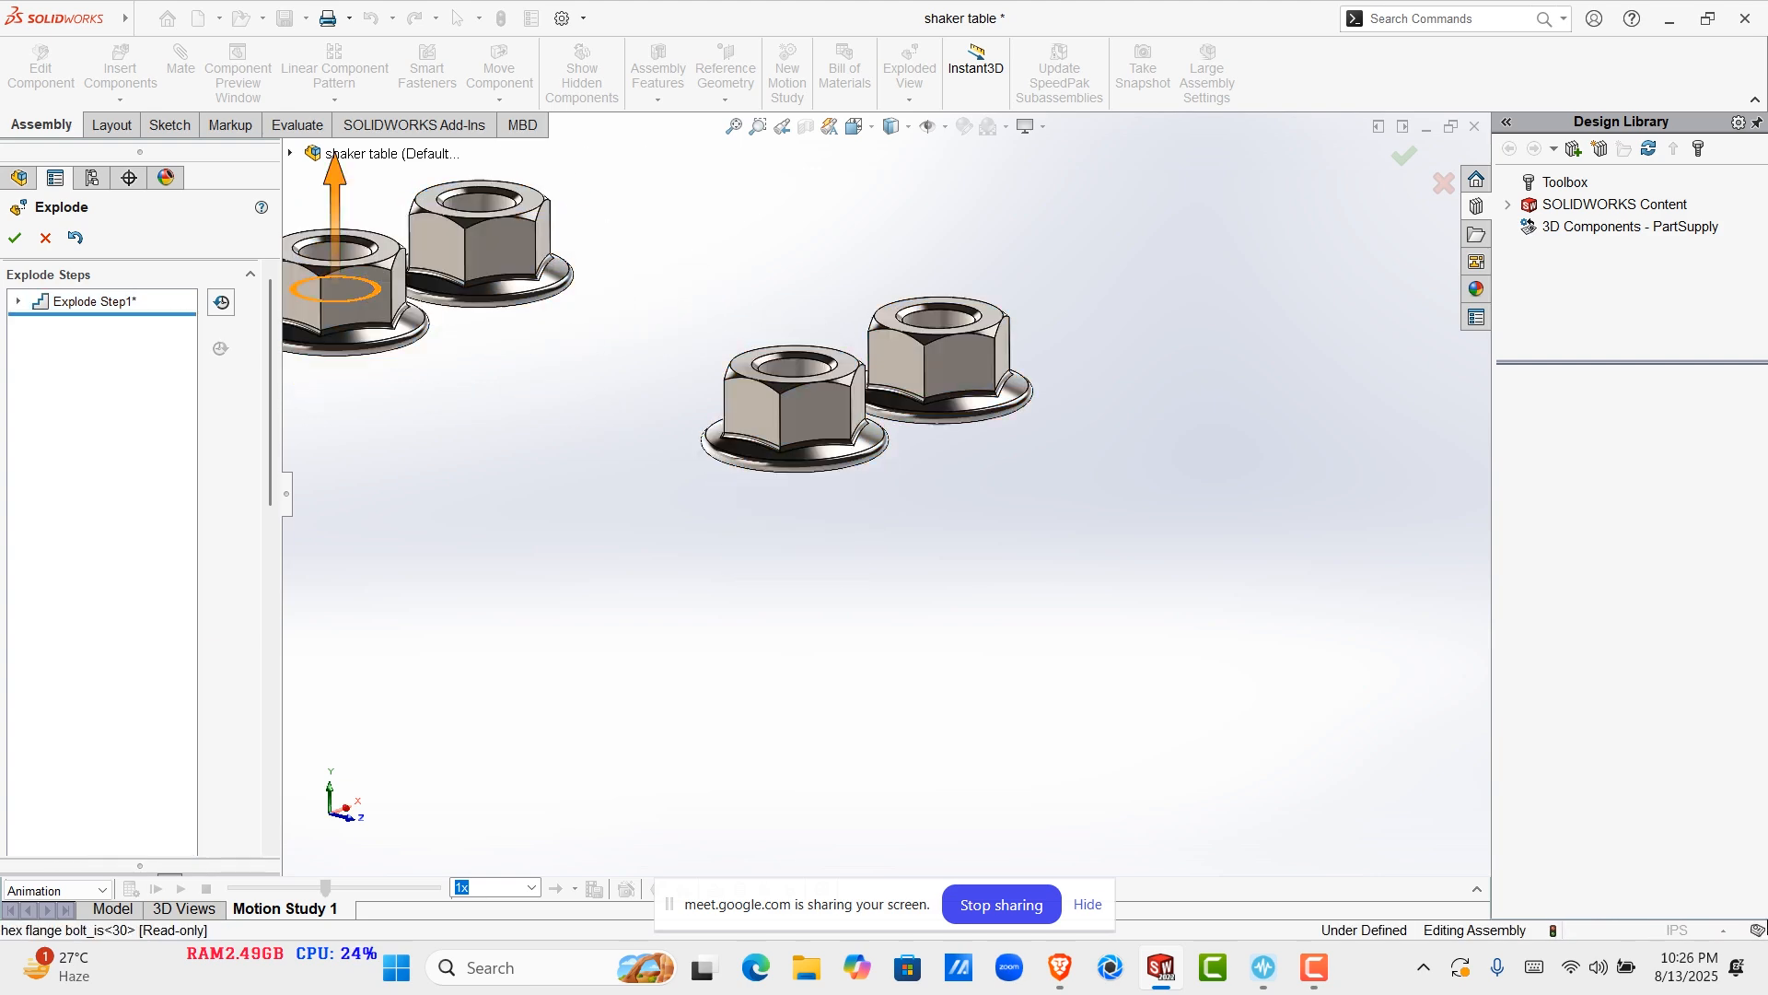
# Add the last four flange nuts still seated on the bed plate's long edge to Explode Step1
pyautogui.scroll(8, 884, 498)
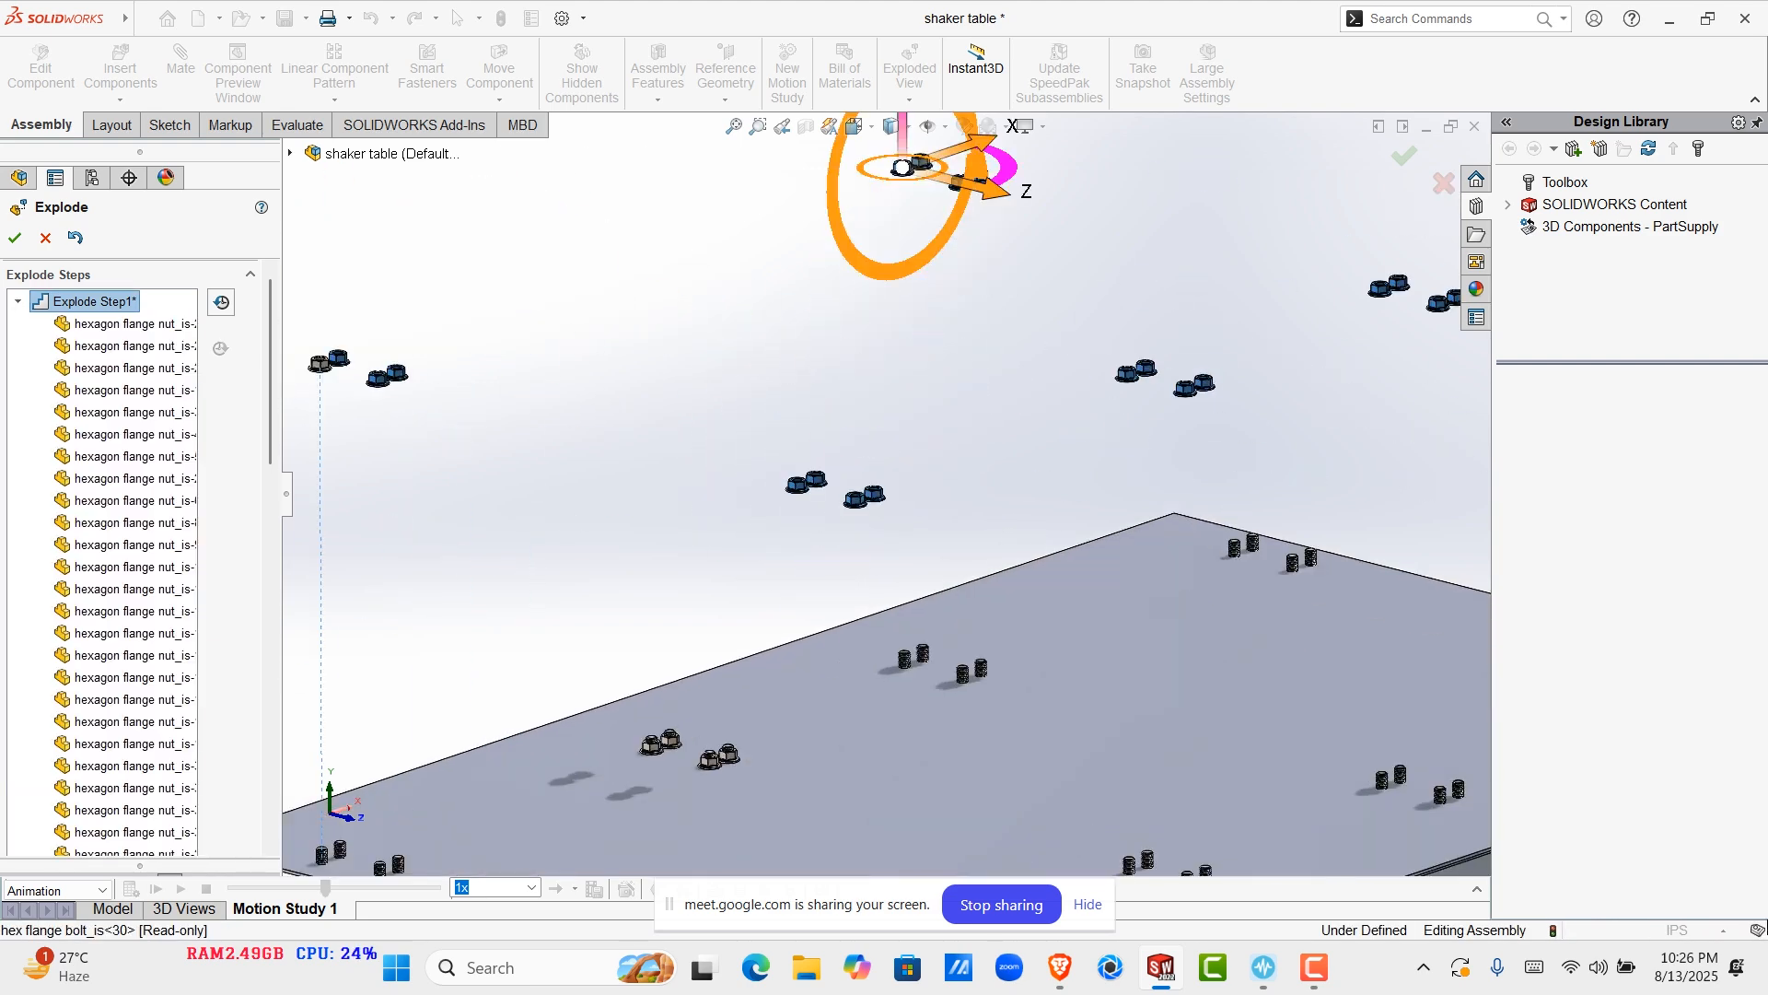
pyautogui.scroll(-6, 730, 746)
pyautogui.click(804, 586)
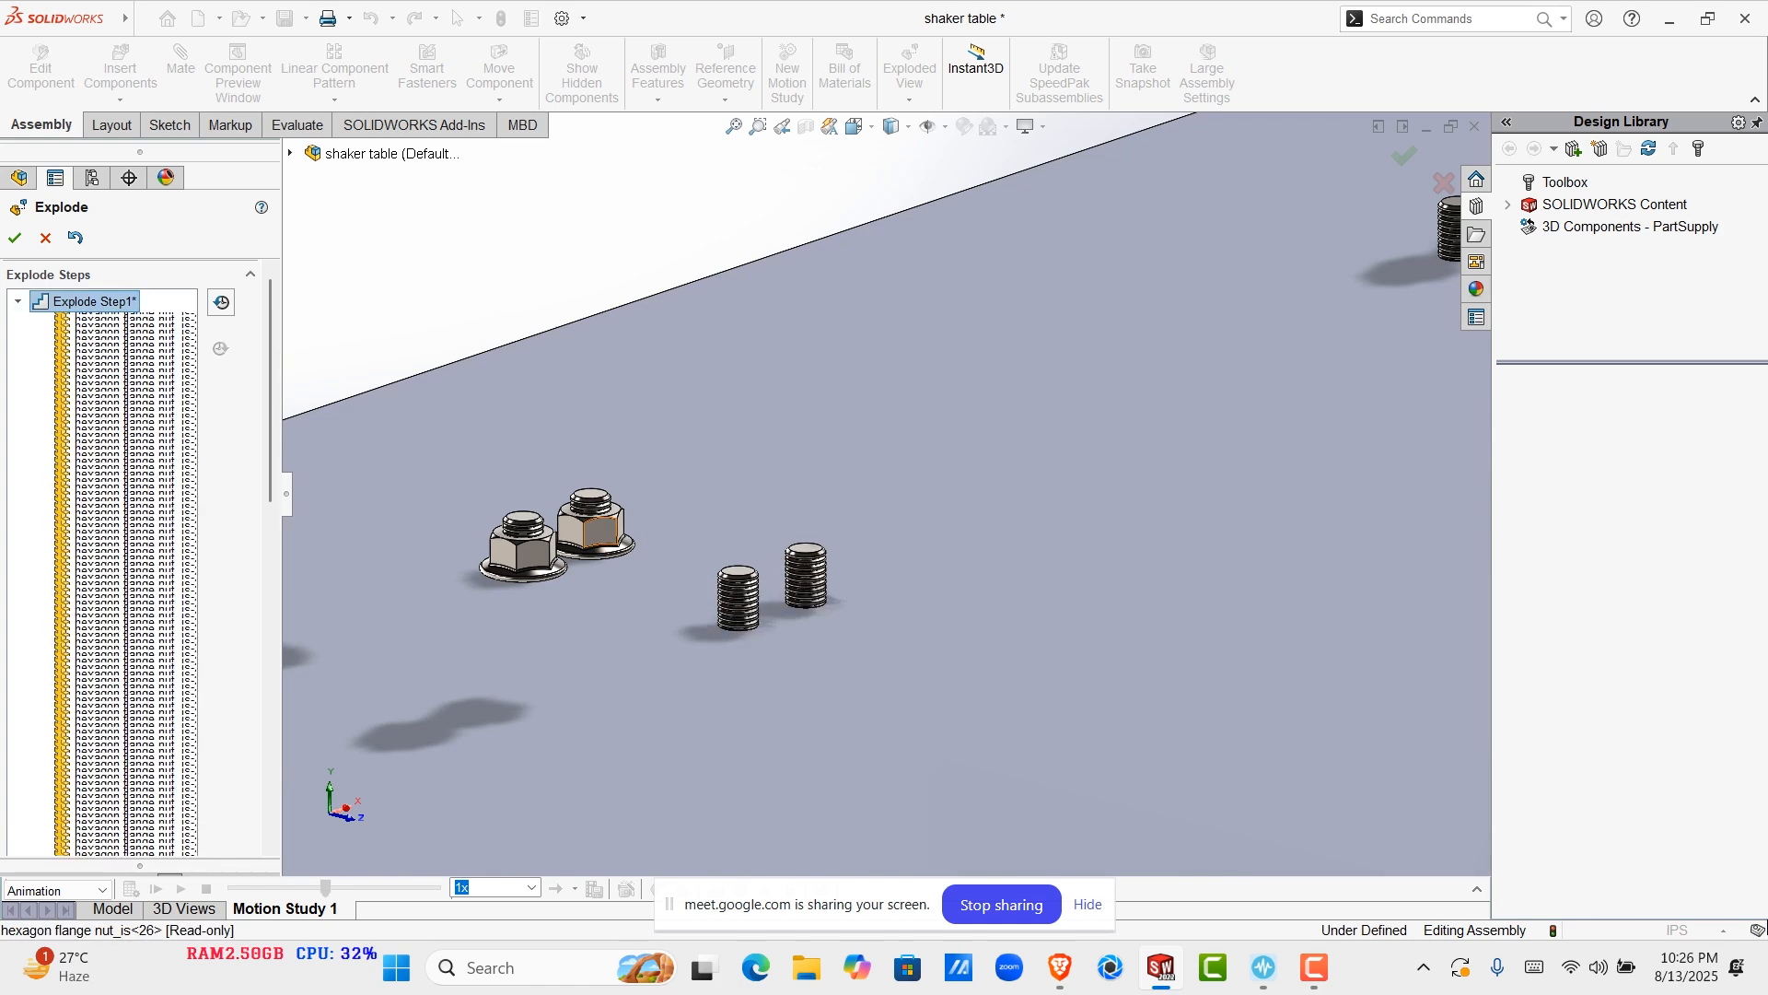
pyautogui.click(591, 533)
pyautogui.click(531, 556)
# Check the raised nuts and the component list of Explode Step1, and finish editing that step
pyautogui.scroll(2, 532, 556)
pyautogui.scroll(-5, 399, 577)
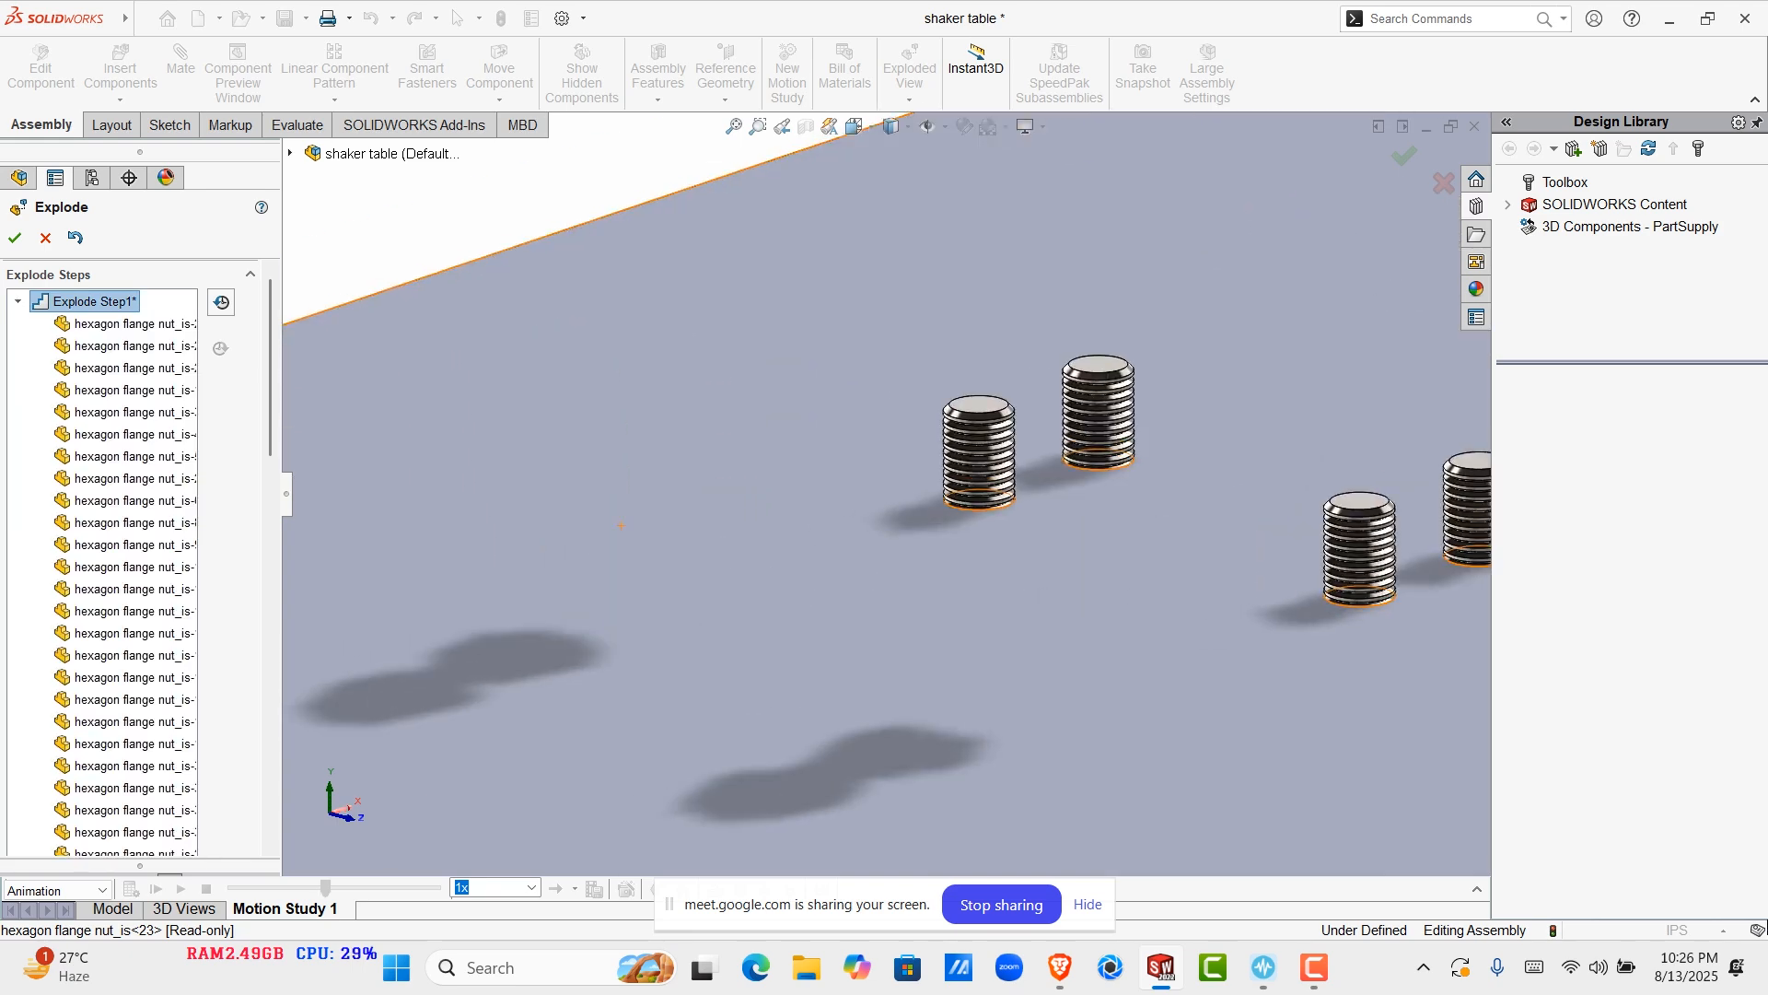
pyautogui.scroll(14, 400, 576)
pyautogui.scroll(3, 882, 499)
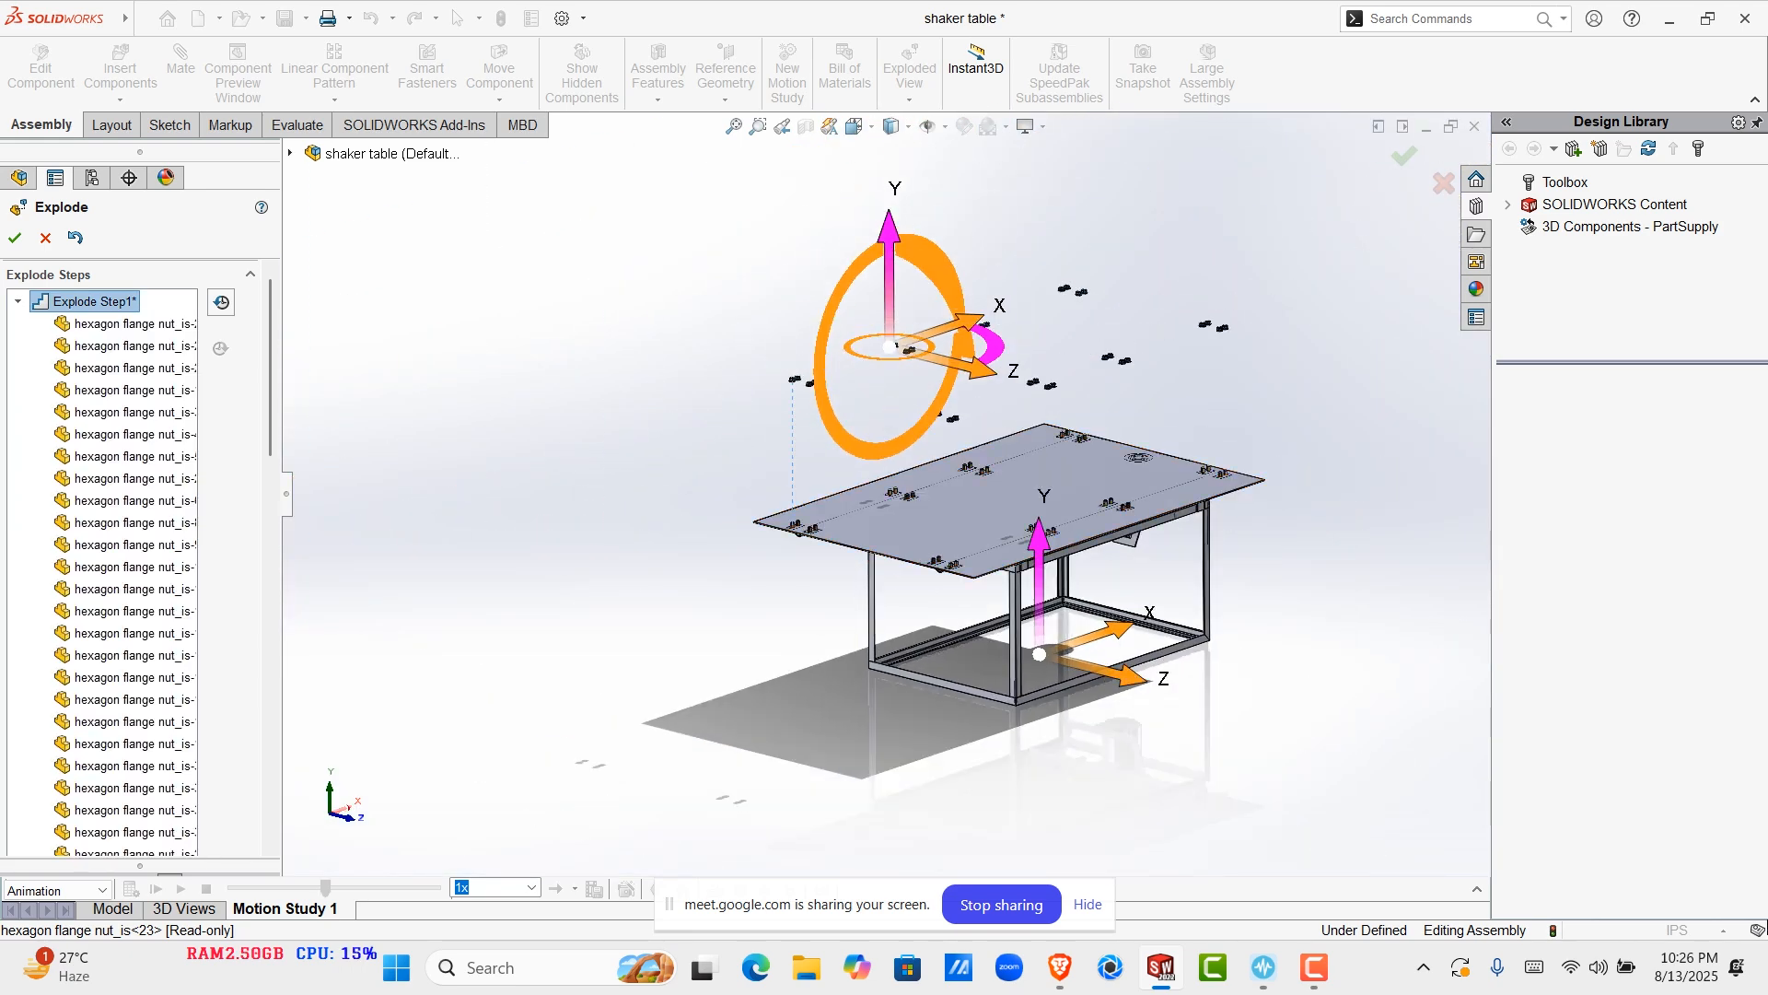
pyautogui.scroll(-3, 814, 557)
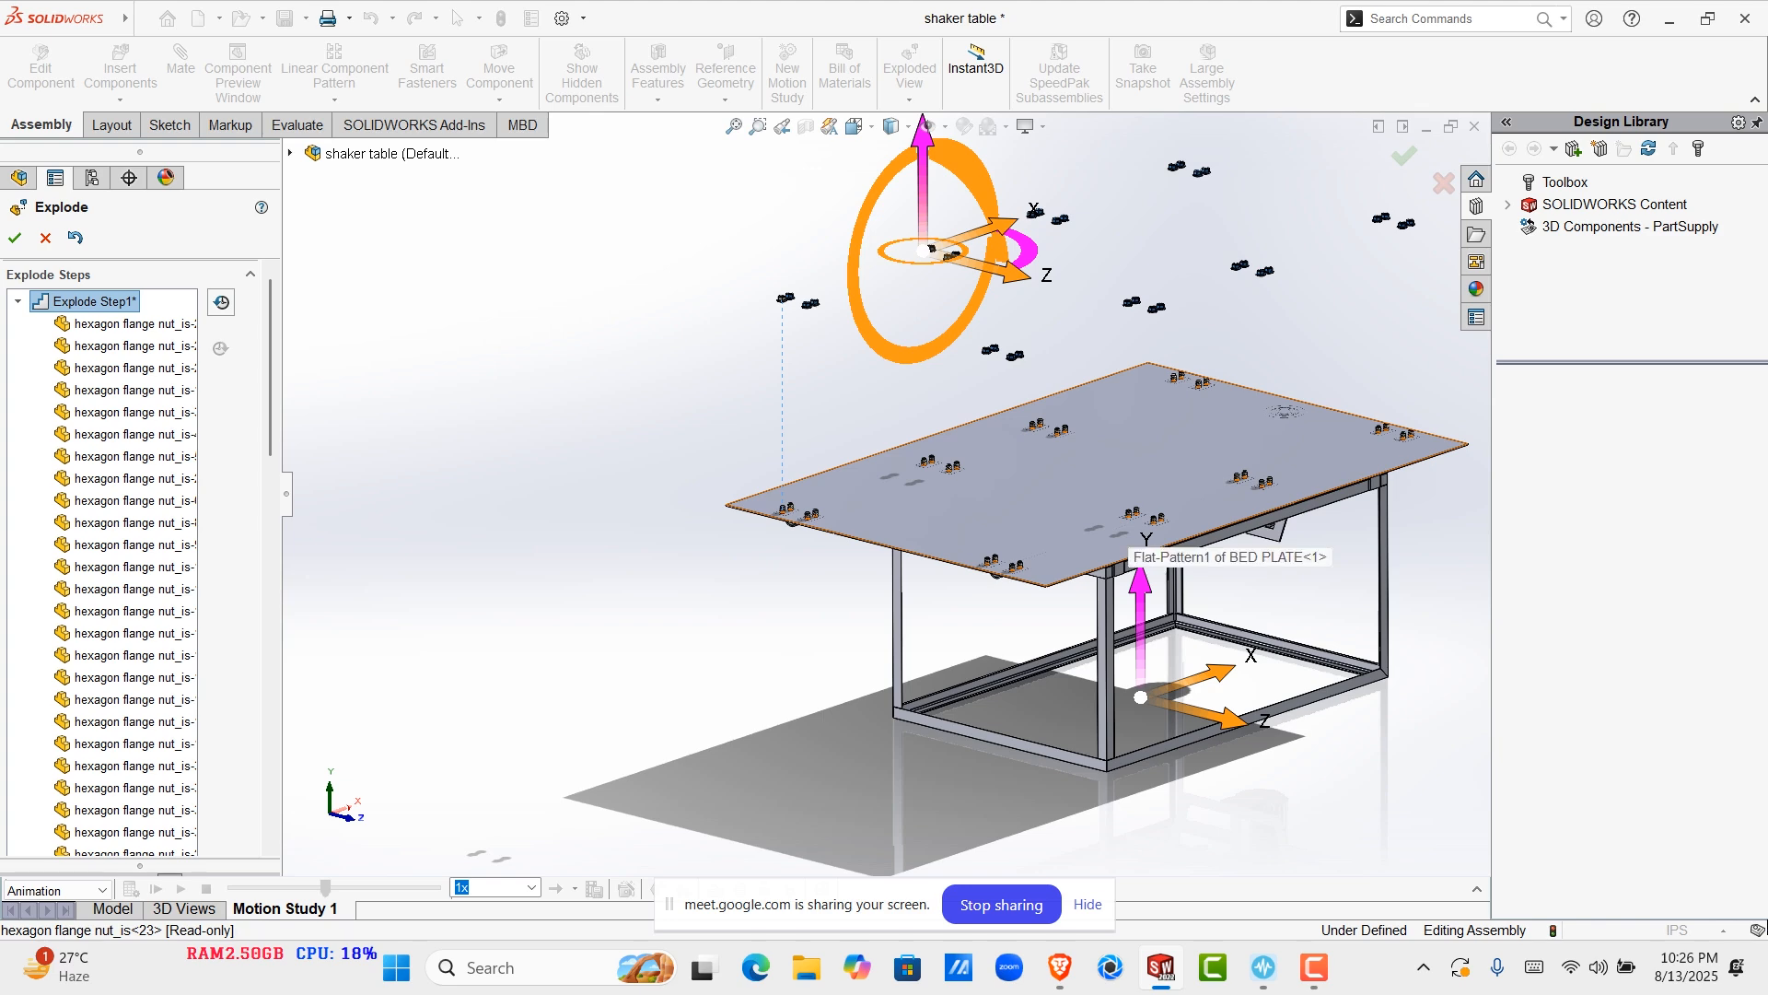
pyautogui.scroll(-10, 138, 557)
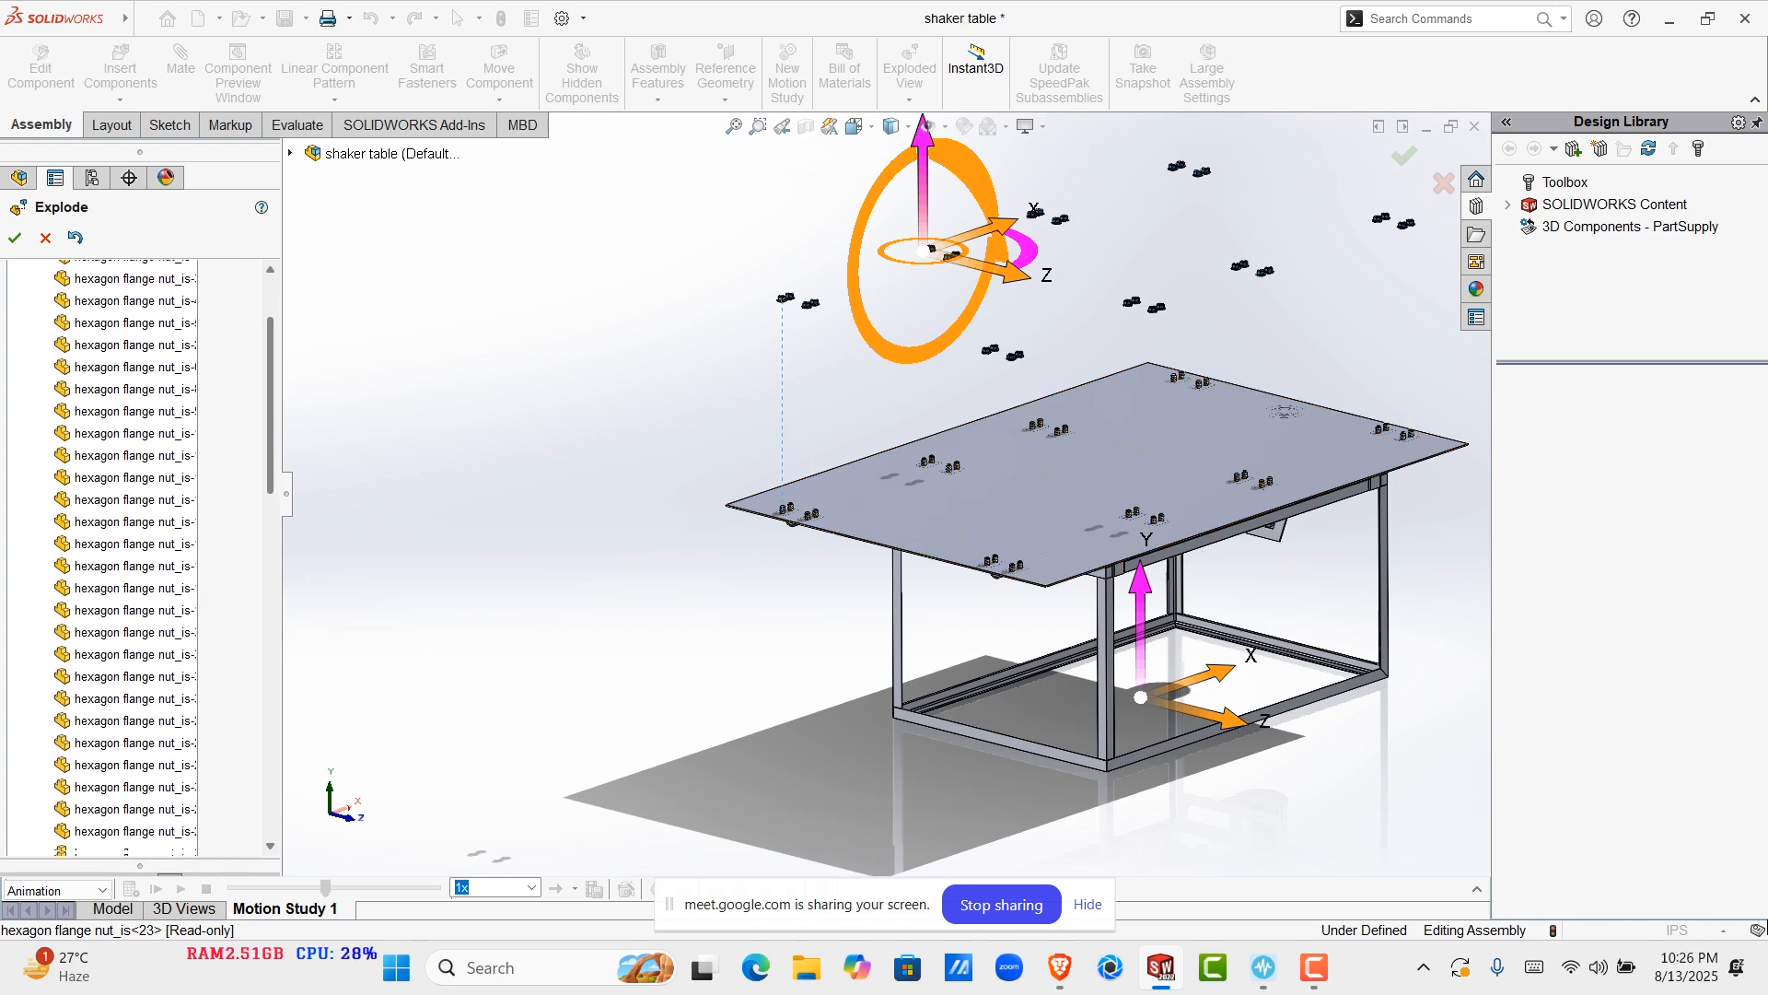
pyautogui.scroll(10, 138, 557)
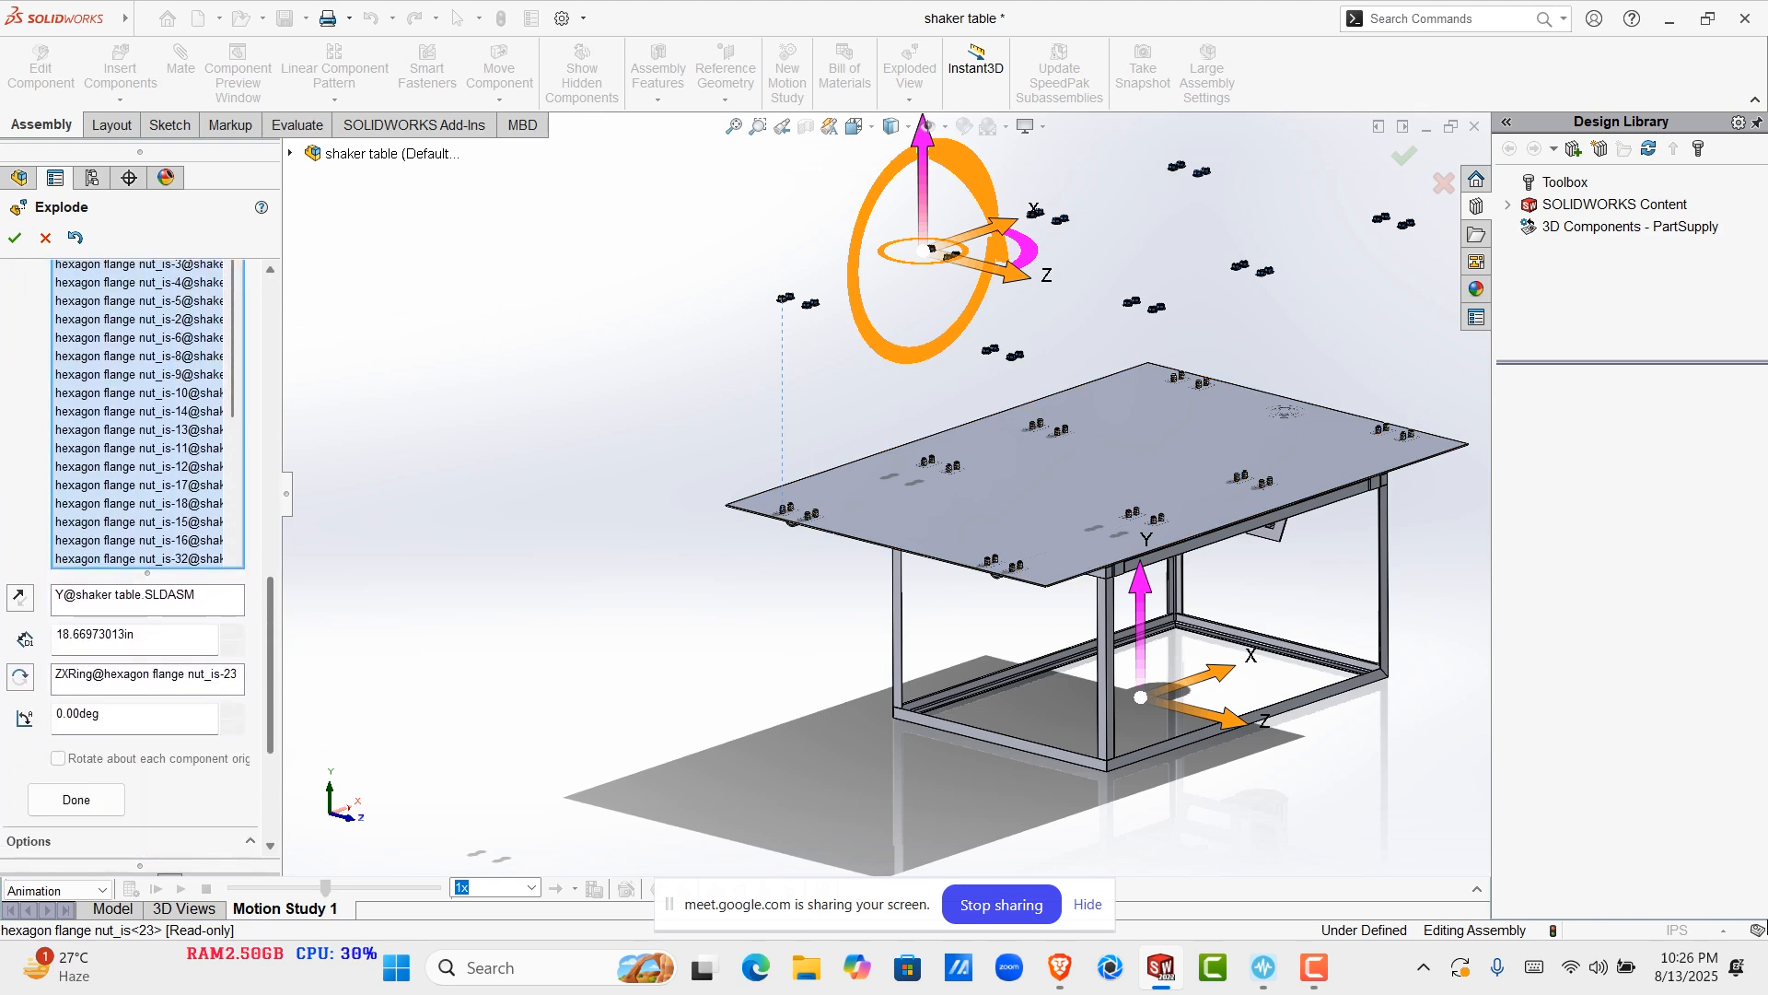
pyautogui.scroll(-10, 138, 557)
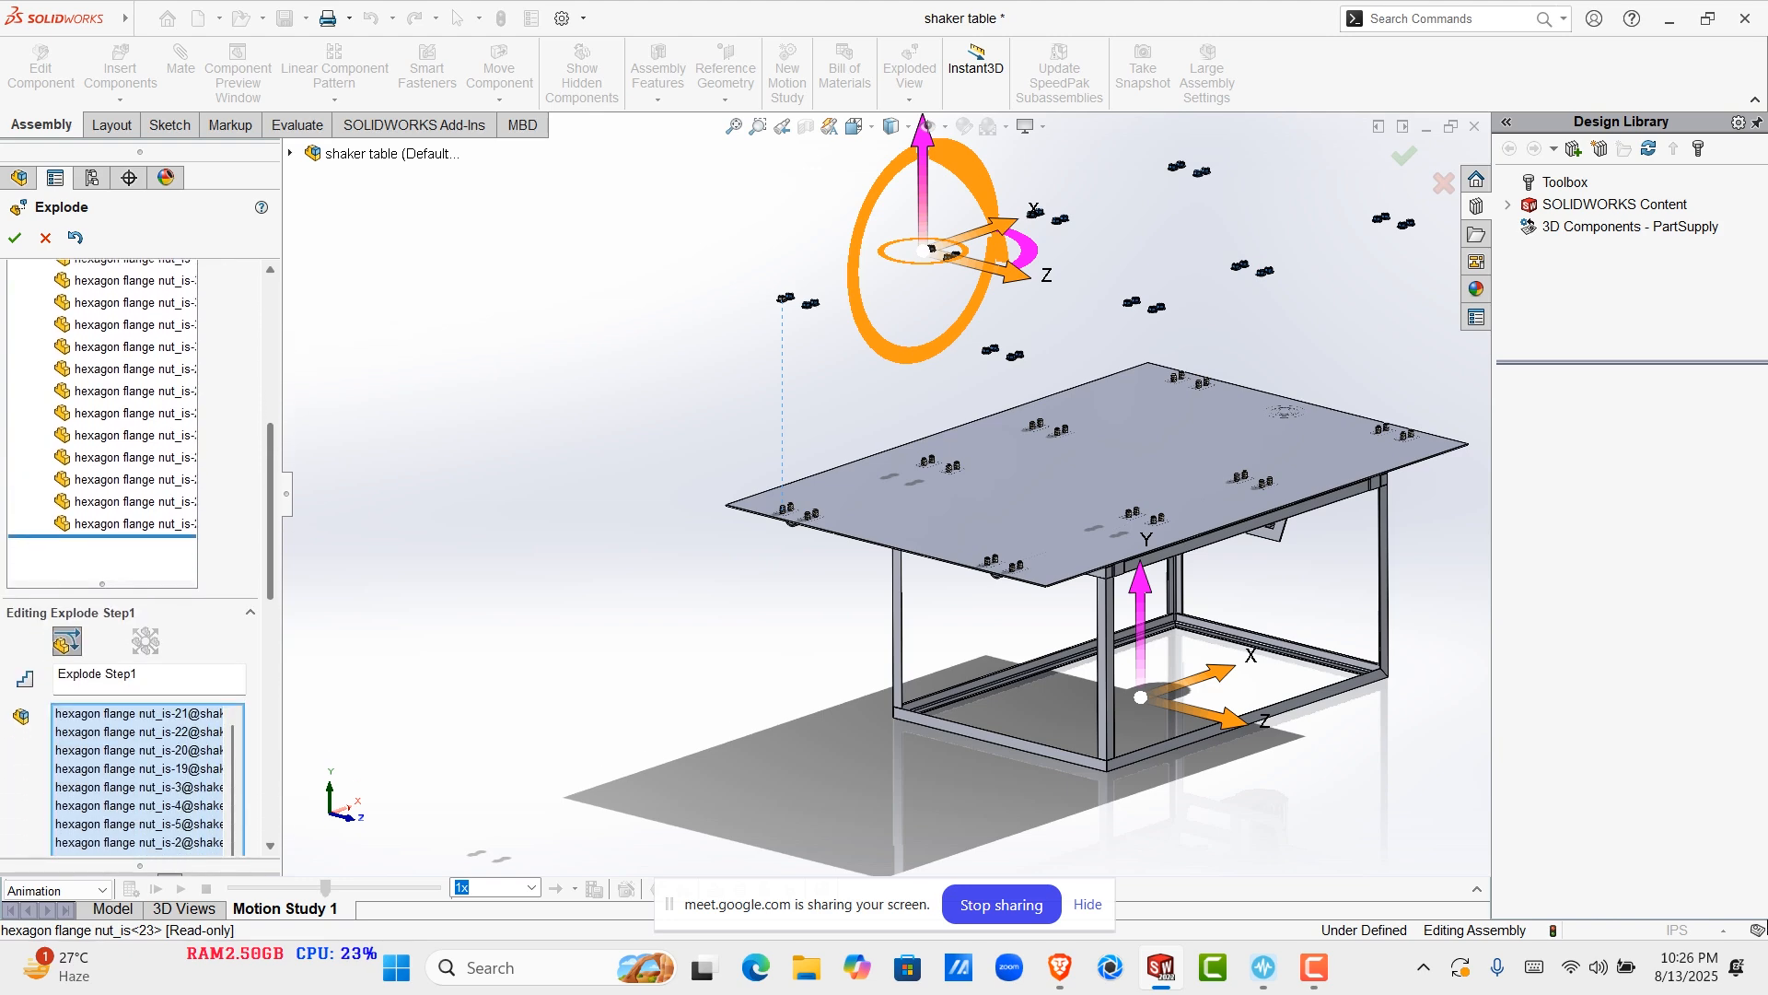
pyautogui.scroll(-3, 138, 557)
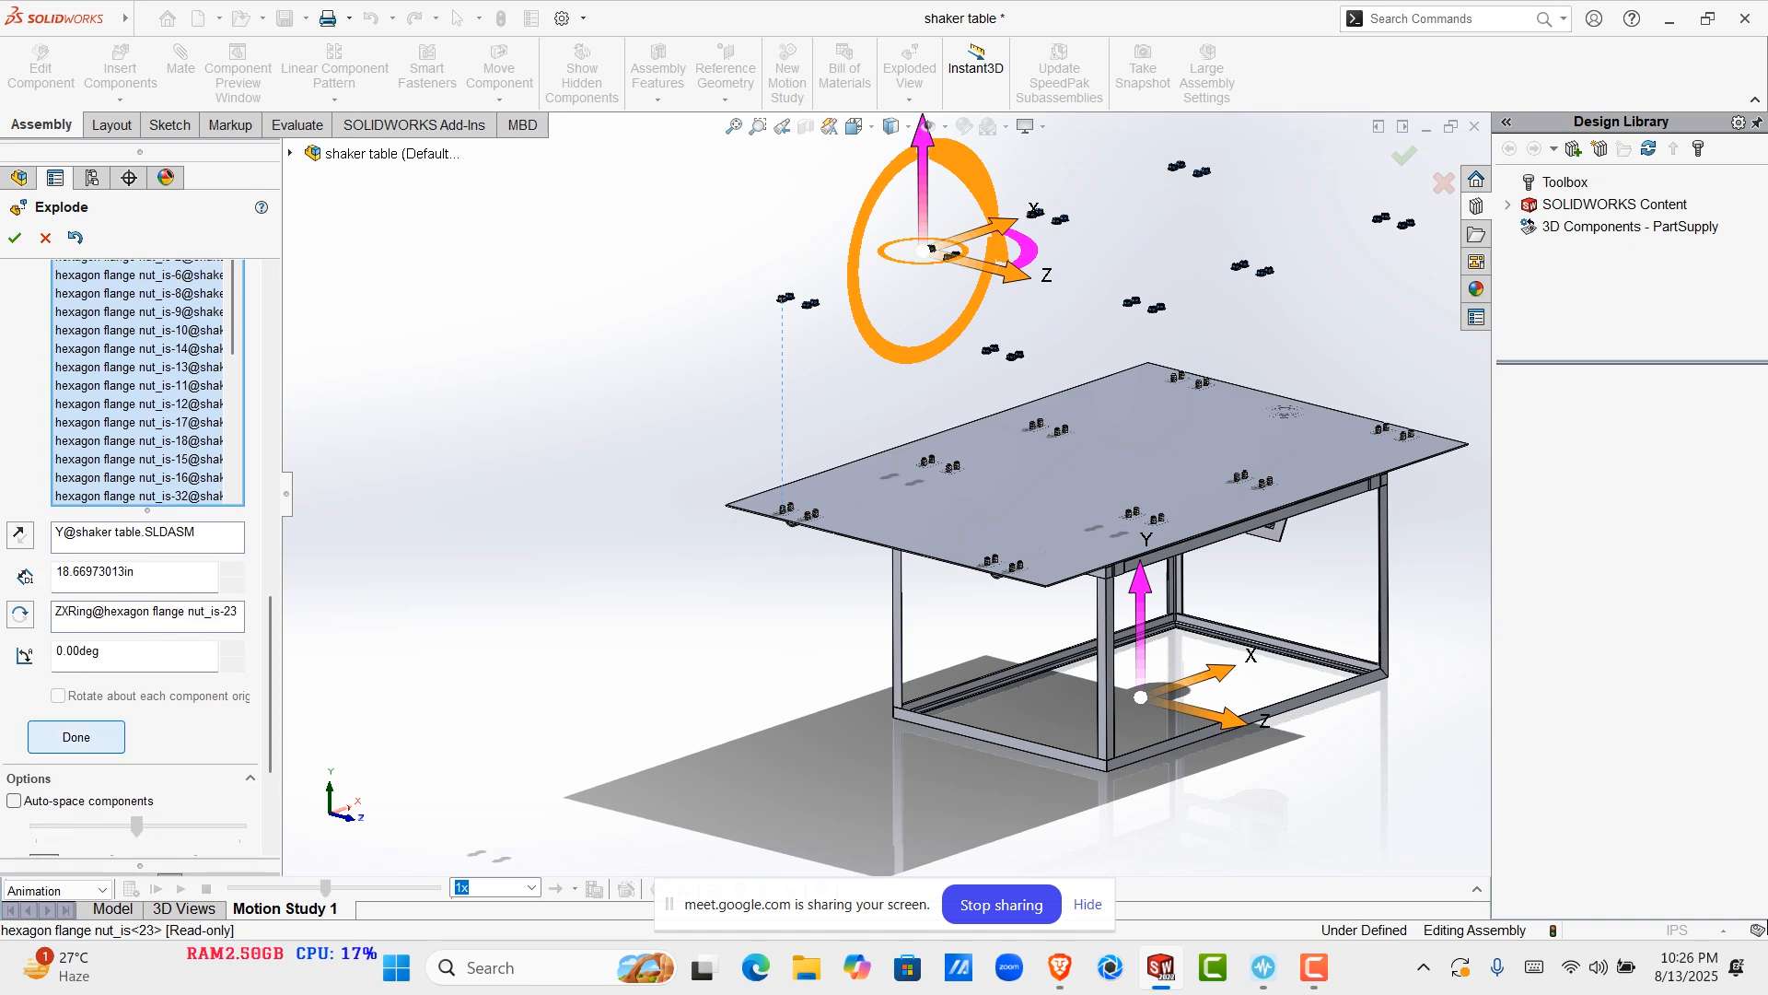
pyautogui.click(75, 737)
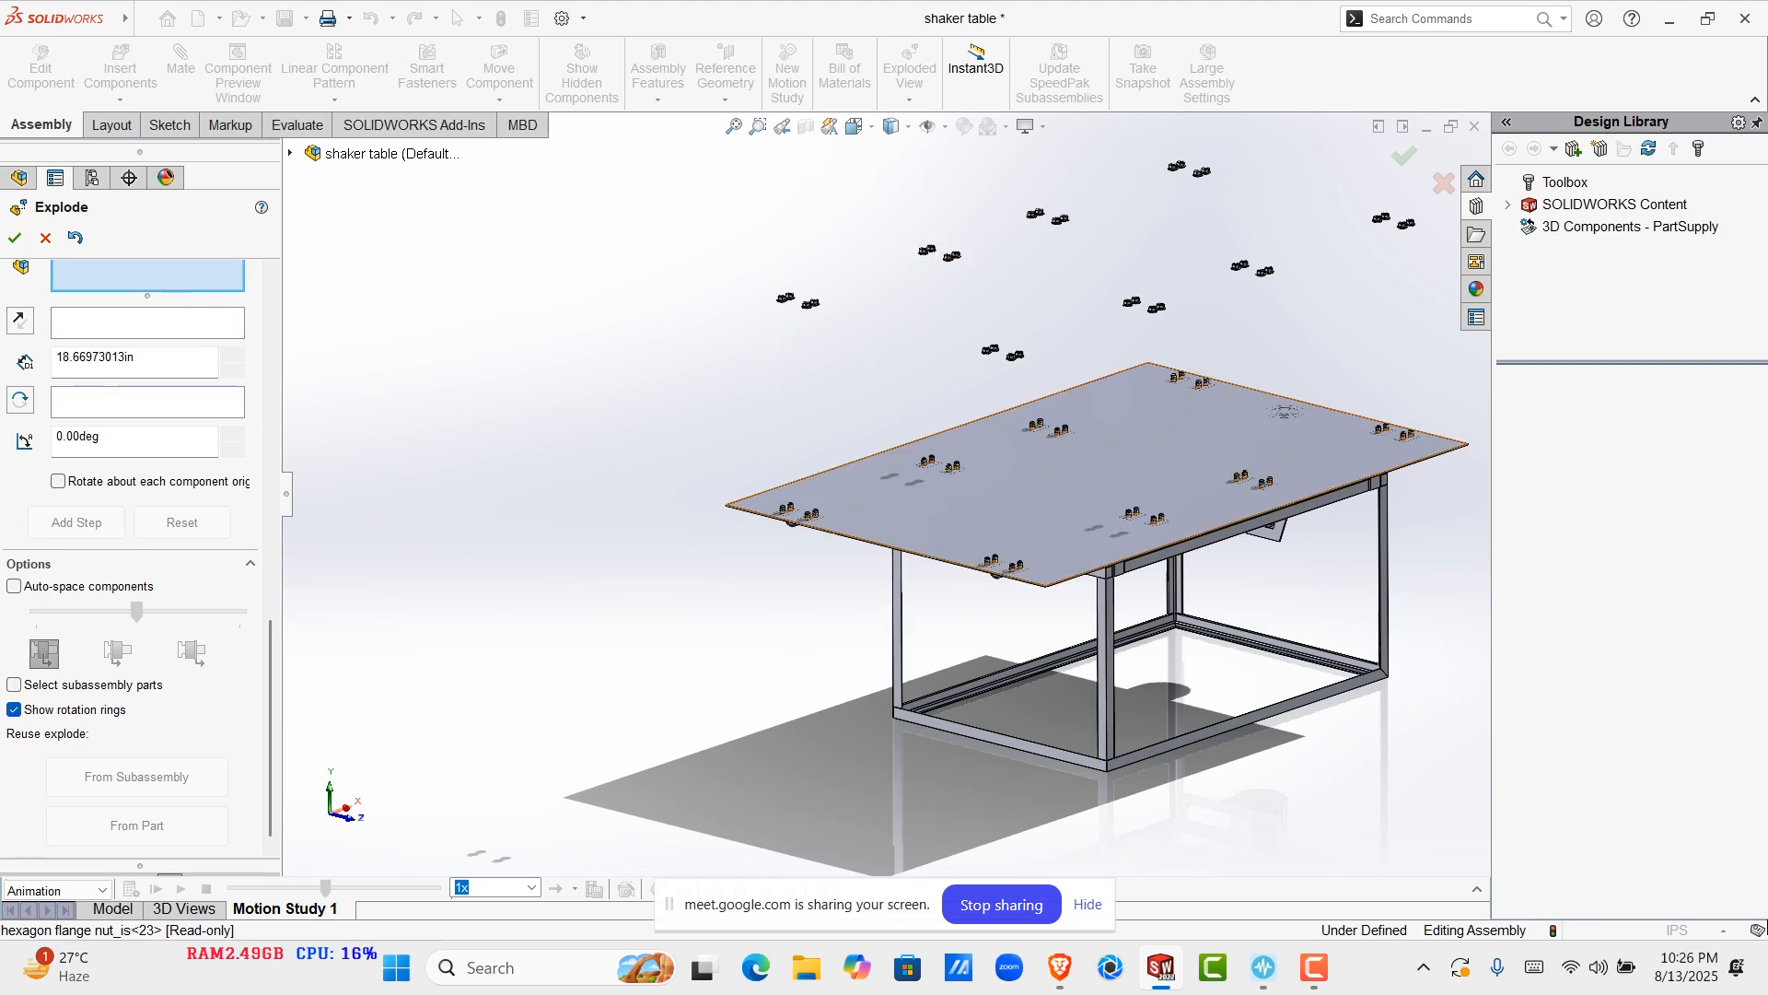
# Start a new explode step by lowering one hex flange bolt at the bed plate's side corner about 11.58 in along Y
pyautogui.scroll(-10, 777, 531)
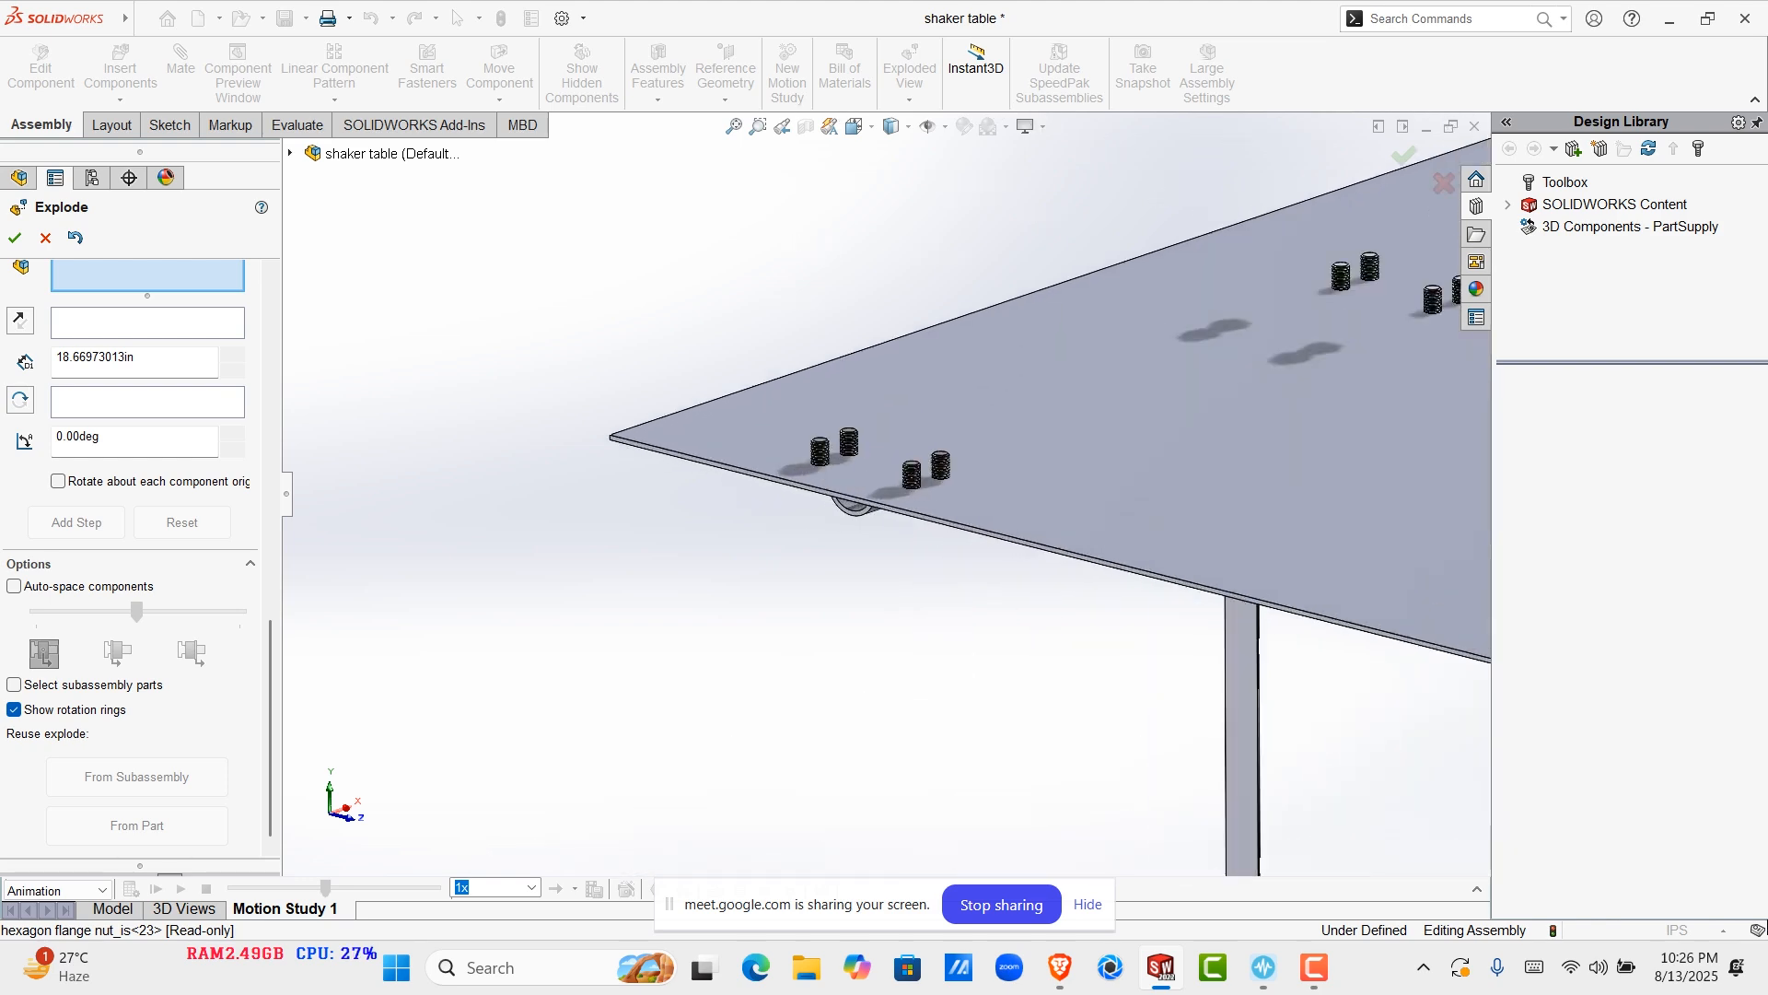
pyautogui.click(827, 444)
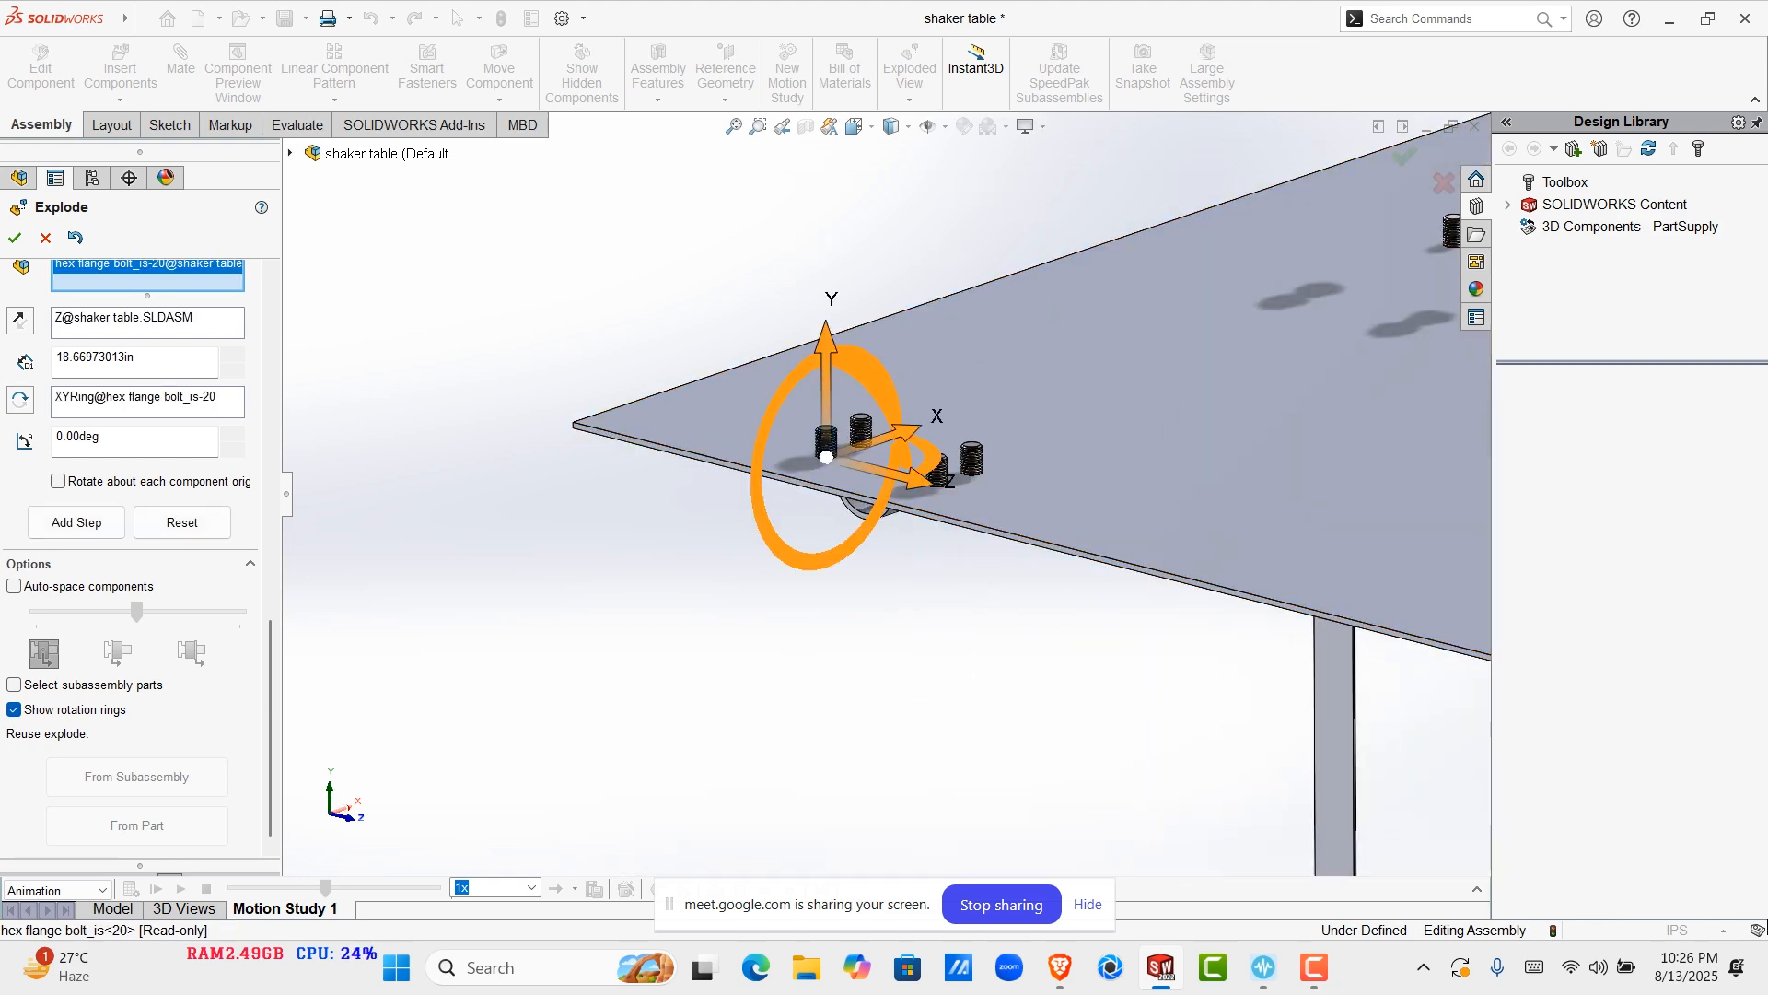
pyautogui.scroll(8, 885, 492)
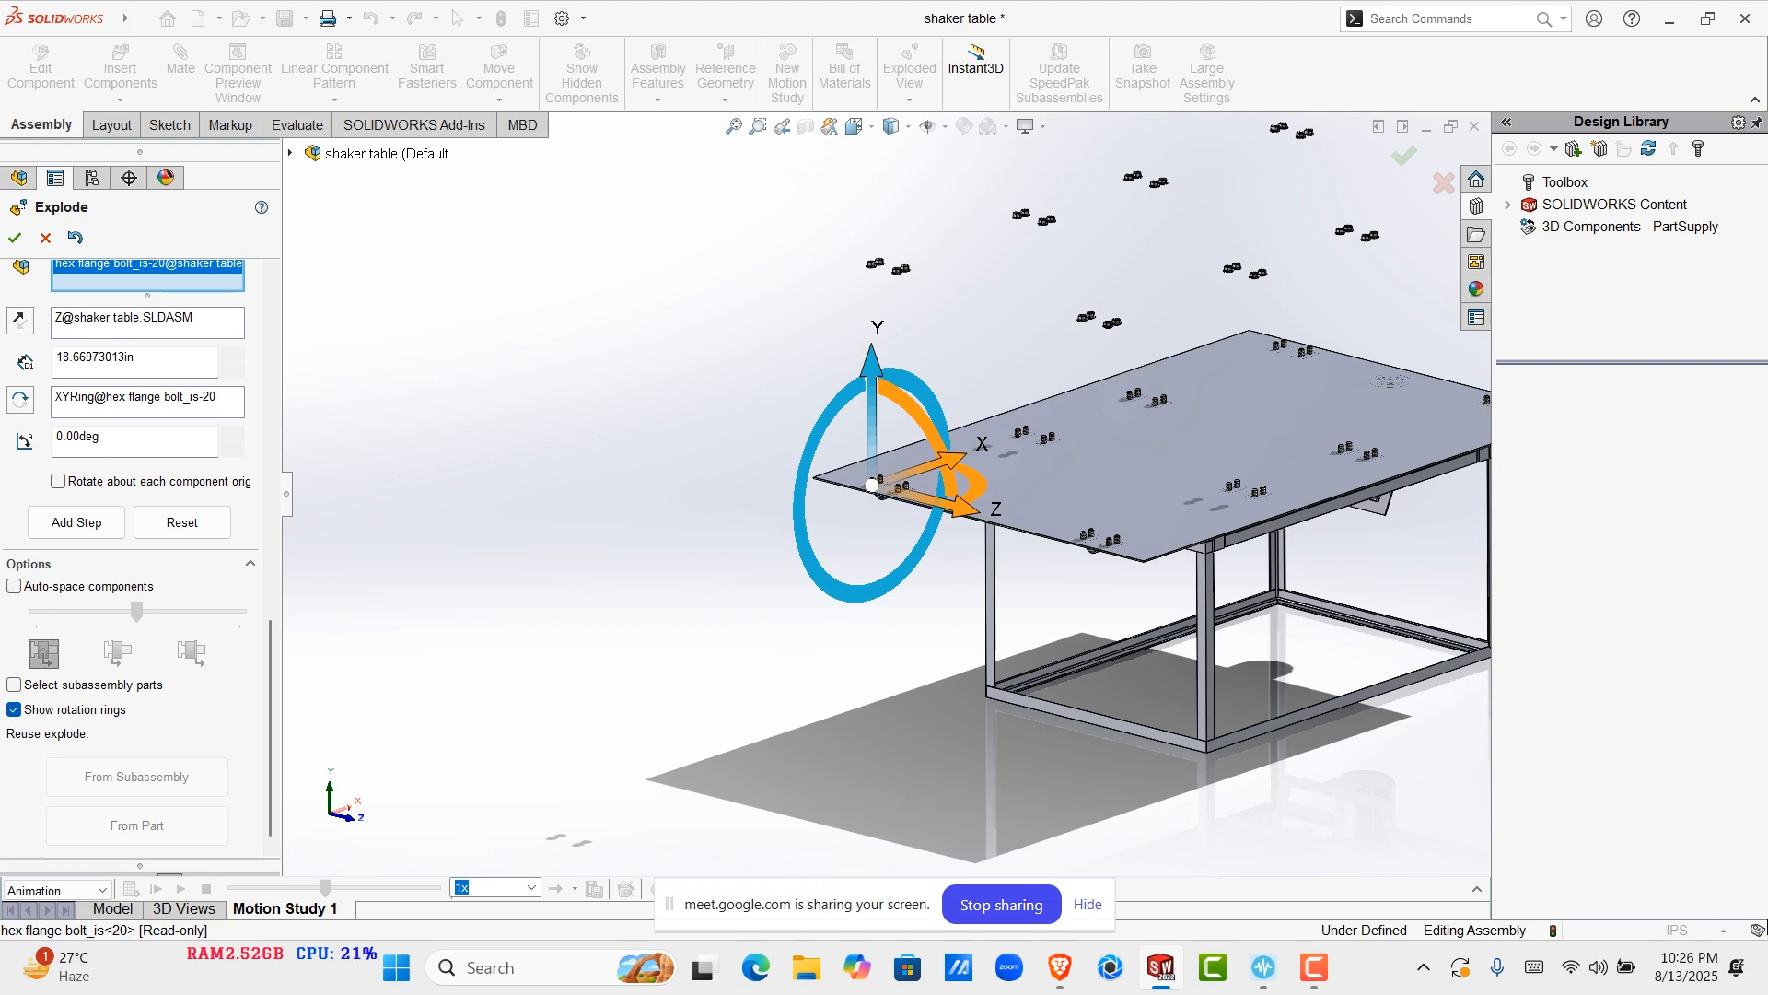
pyautogui.moveTo(871, 373); pyautogui.dragTo(872, 501)
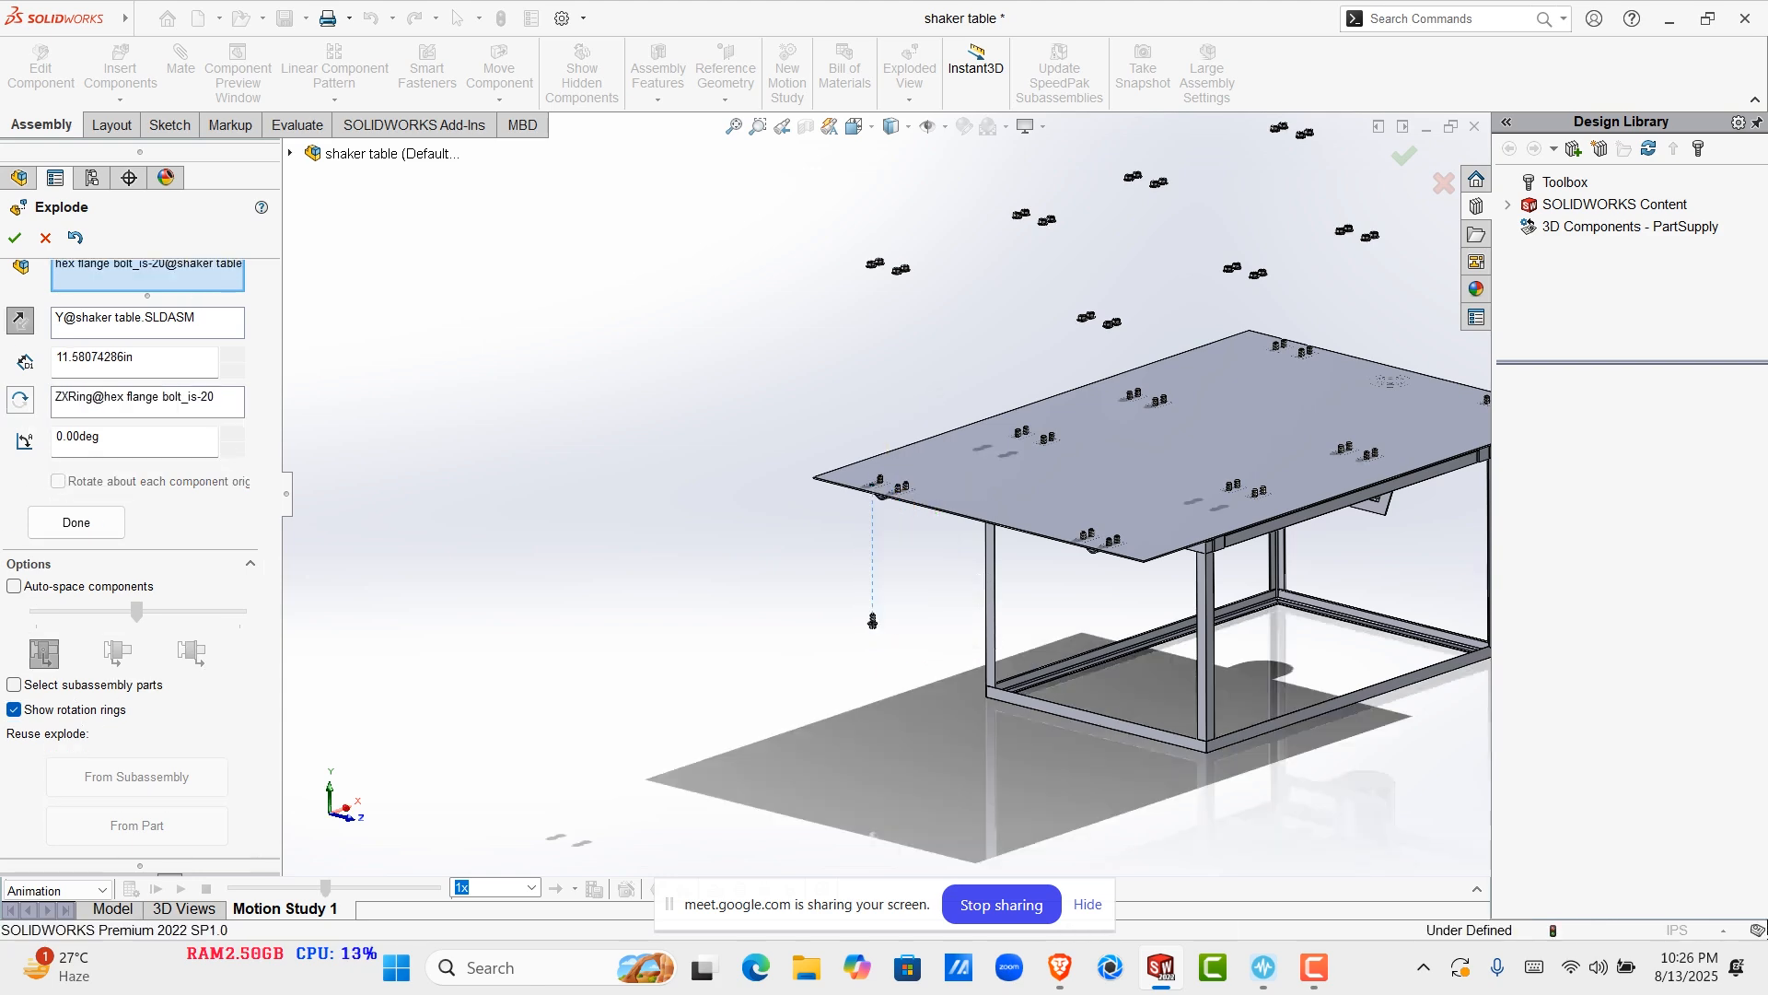
# Add the other three hex flange bolts at the same bed plate corner to Explode Step2
pyautogui.scroll(-9, 921, 489)
pyautogui.scroll(-3, 790, 473)
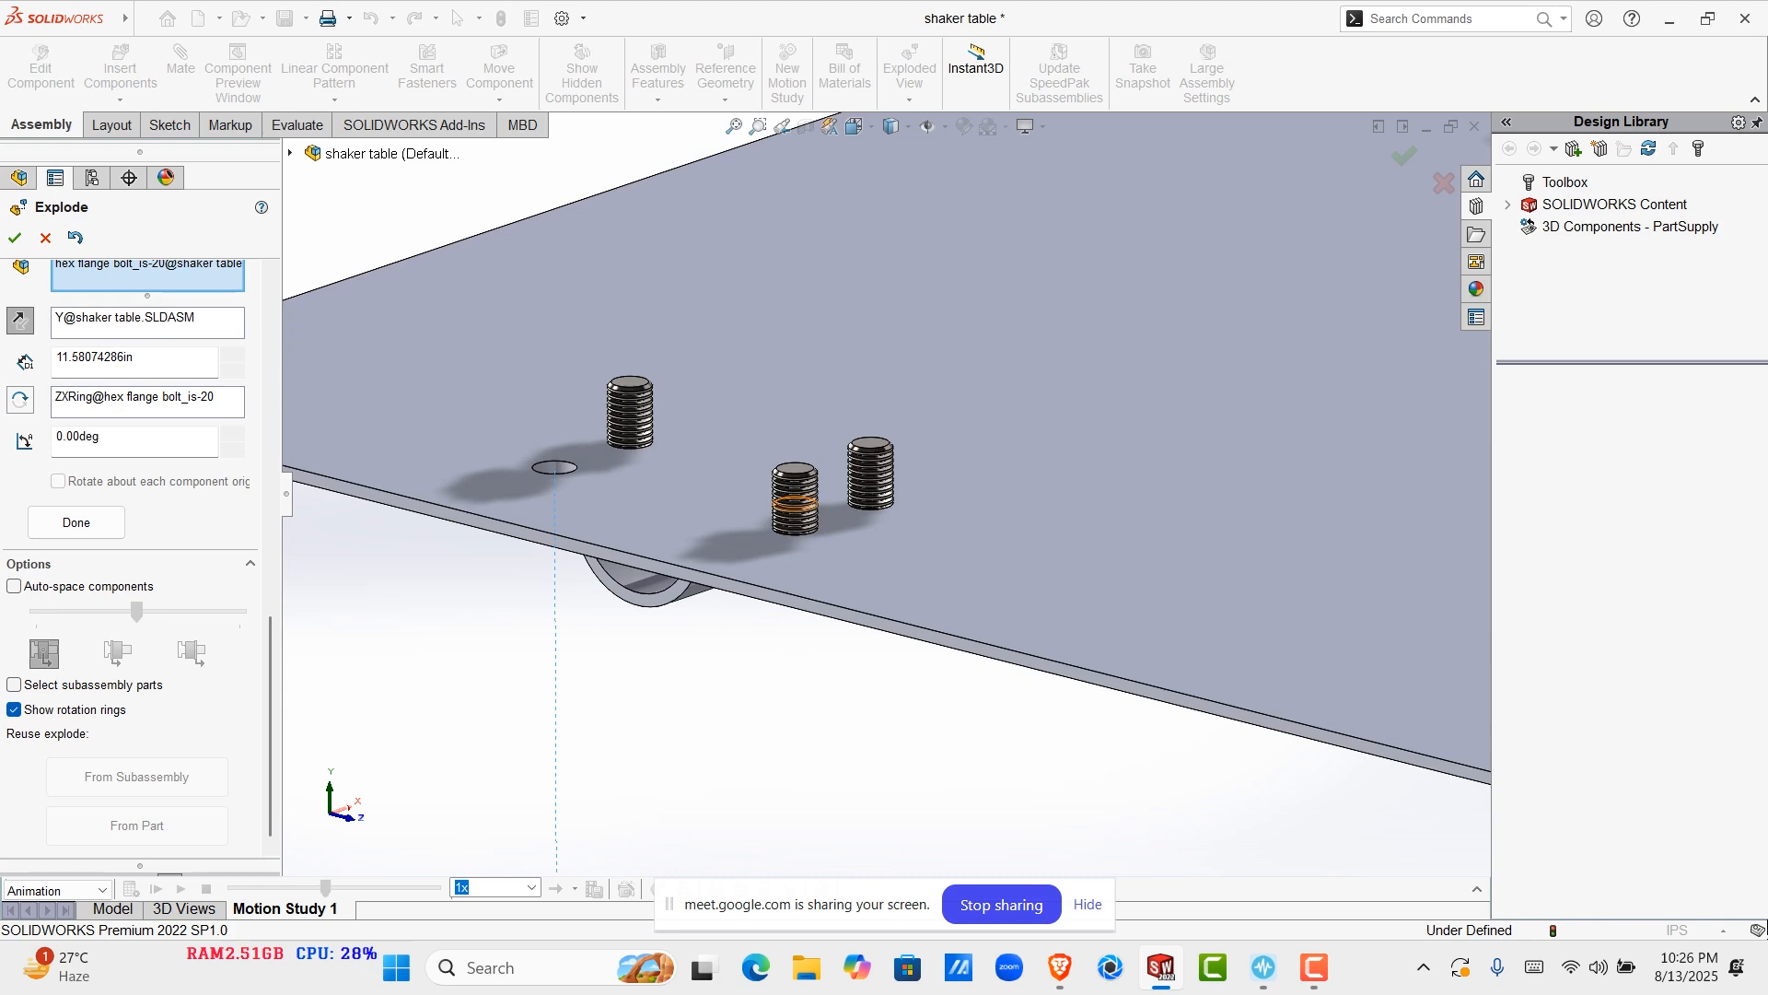
pyautogui.click(796, 498)
pyautogui.click(869, 472)
pyautogui.click(631, 414)
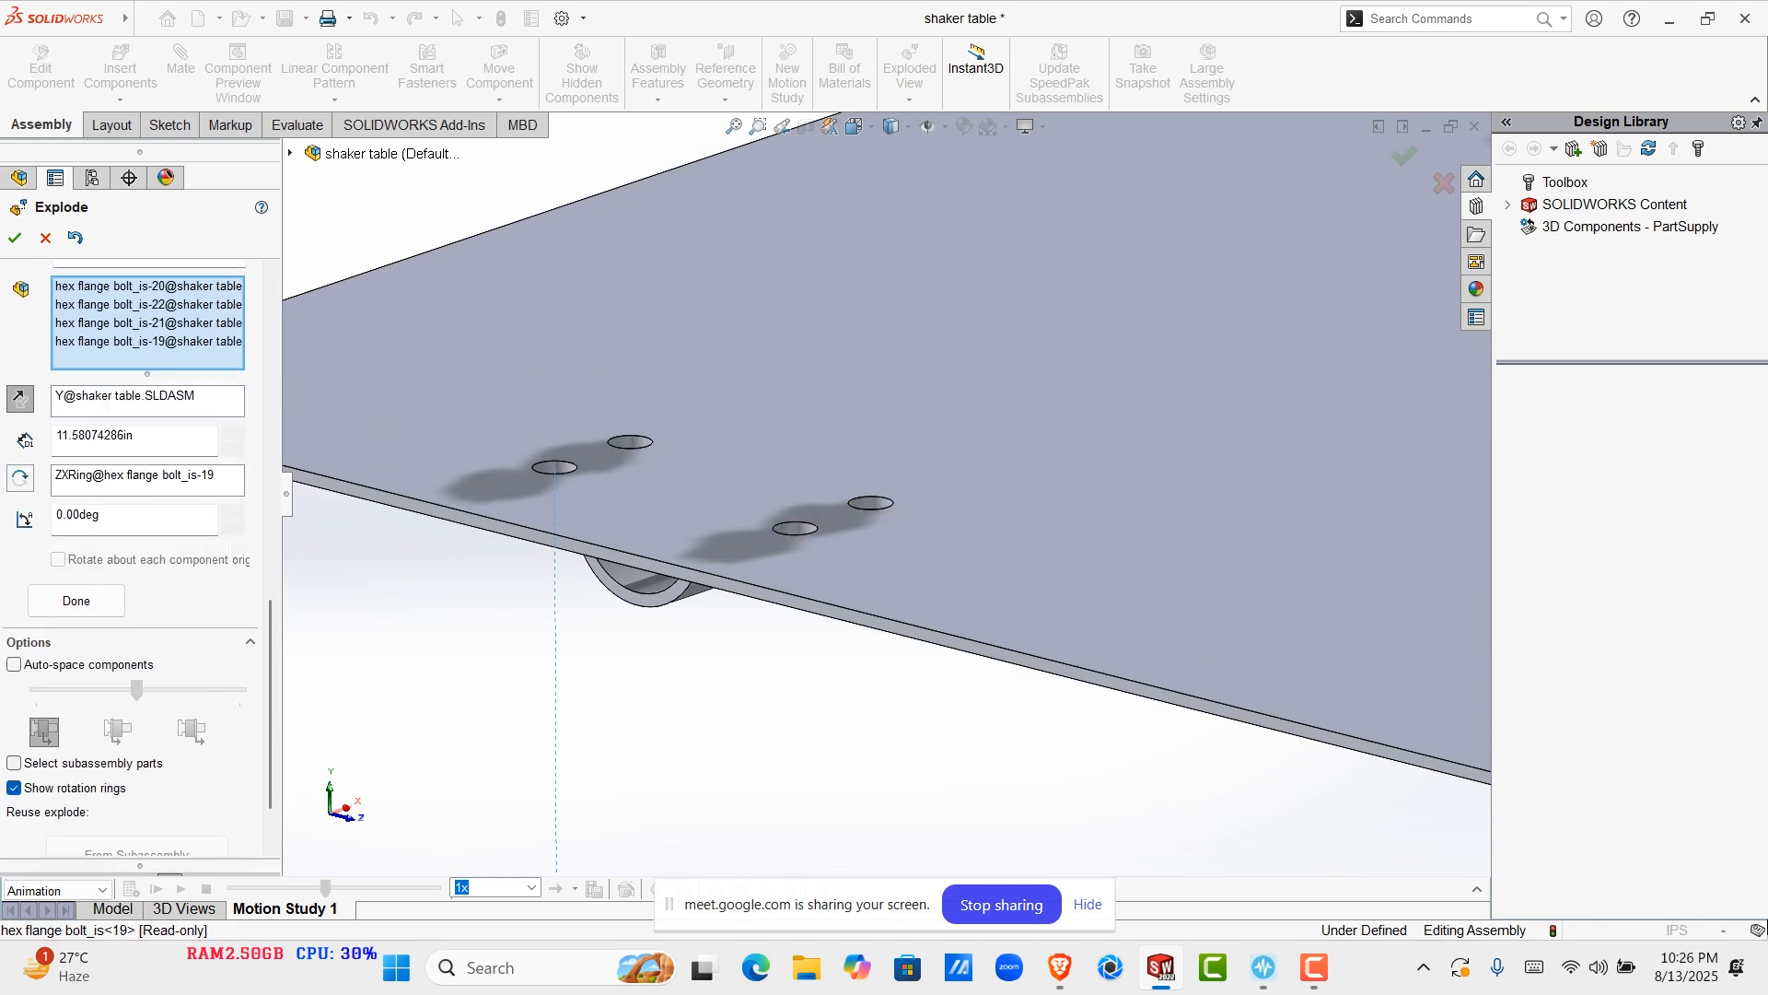
# Add the four hex flange bolts of the first intermediate group along the long edge to Explode Step2
pyautogui.scroll(8, 775, 531)
pyautogui.scroll(-8, 1186, 402)
pyautogui.click(1052, 426)
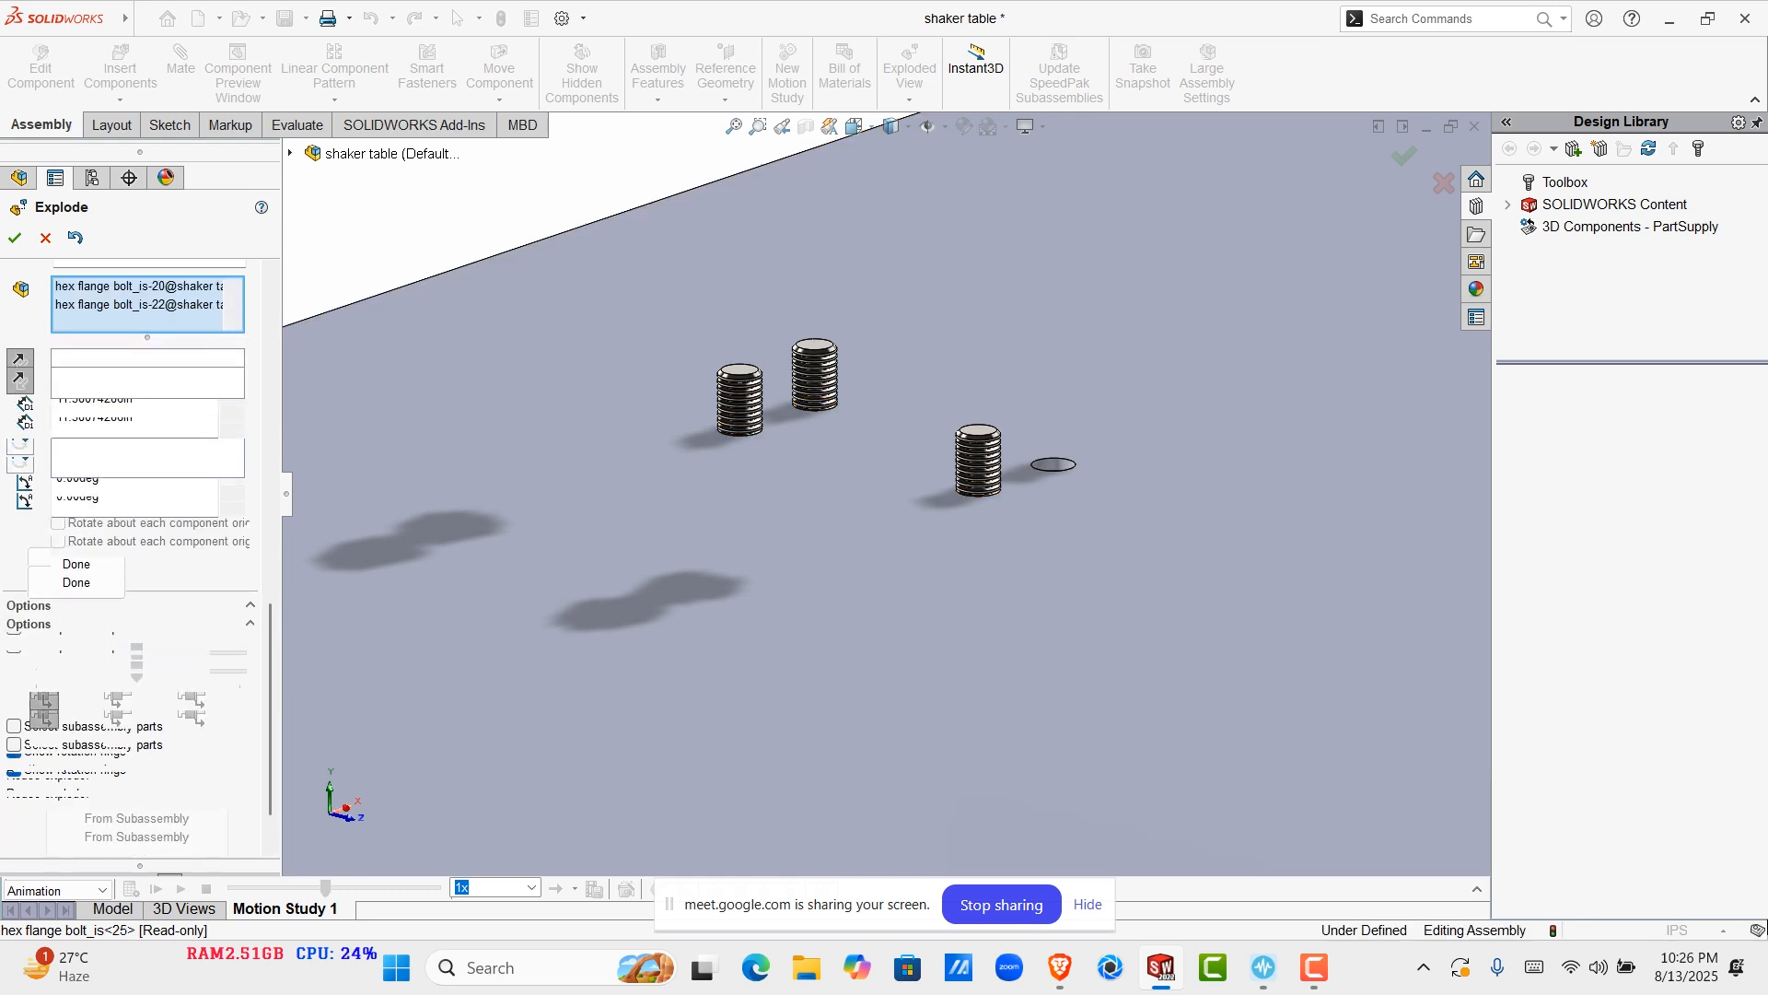
pyautogui.click(978, 453)
pyautogui.click(815, 368)
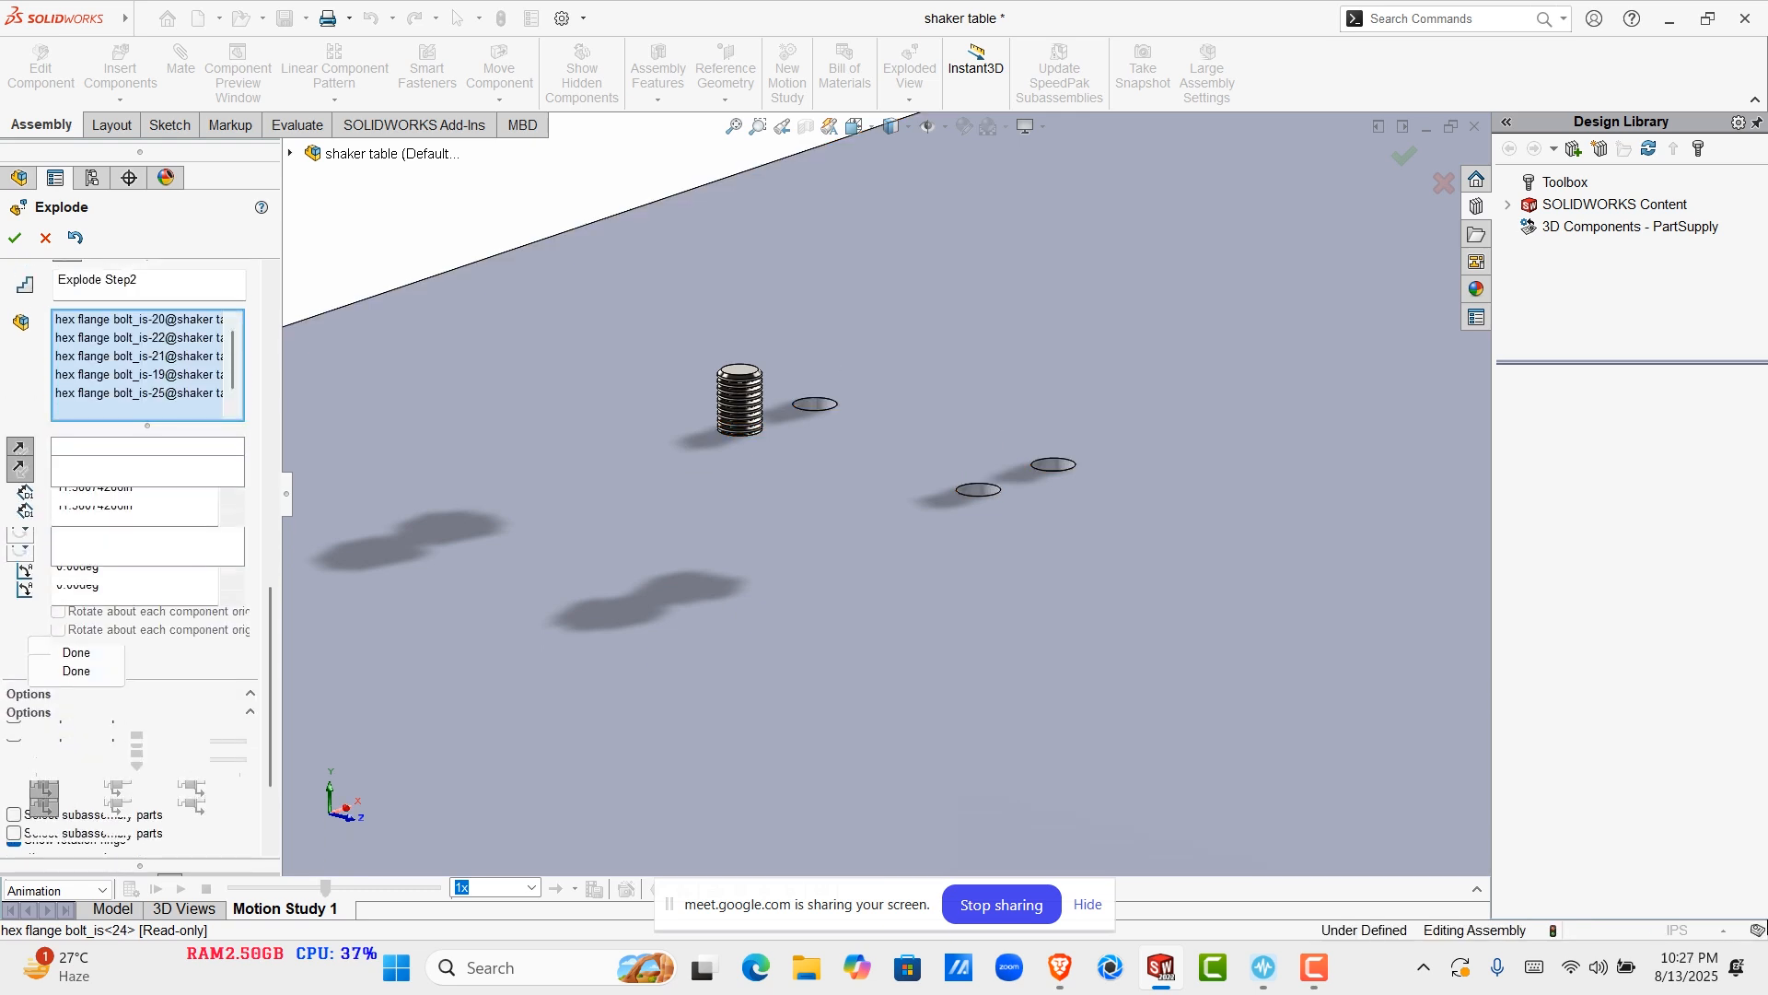
pyautogui.click(741, 399)
# Add the four hex flange bolts of the second intermediate group along the same long edge to Explode Step2
pyautogui.scroll(3, 741, 399)
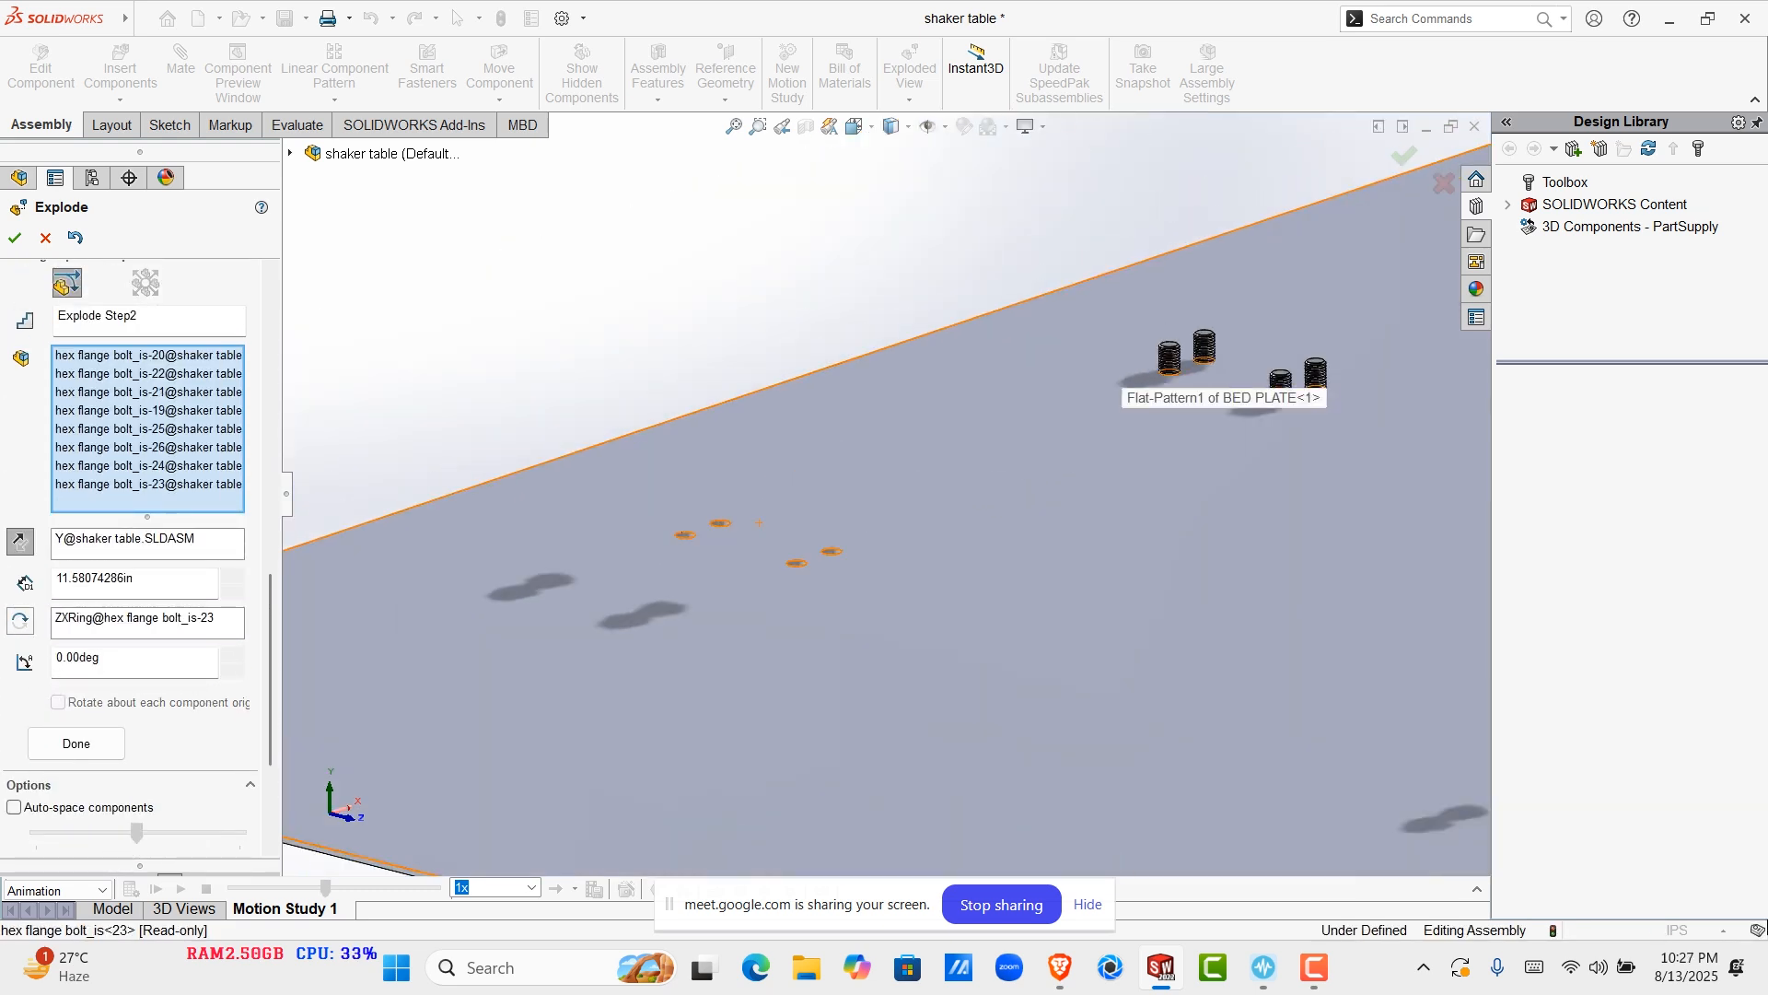
pyautogui.scroll(-5, 1223, 378)
pyautogui.click(1040, 391)
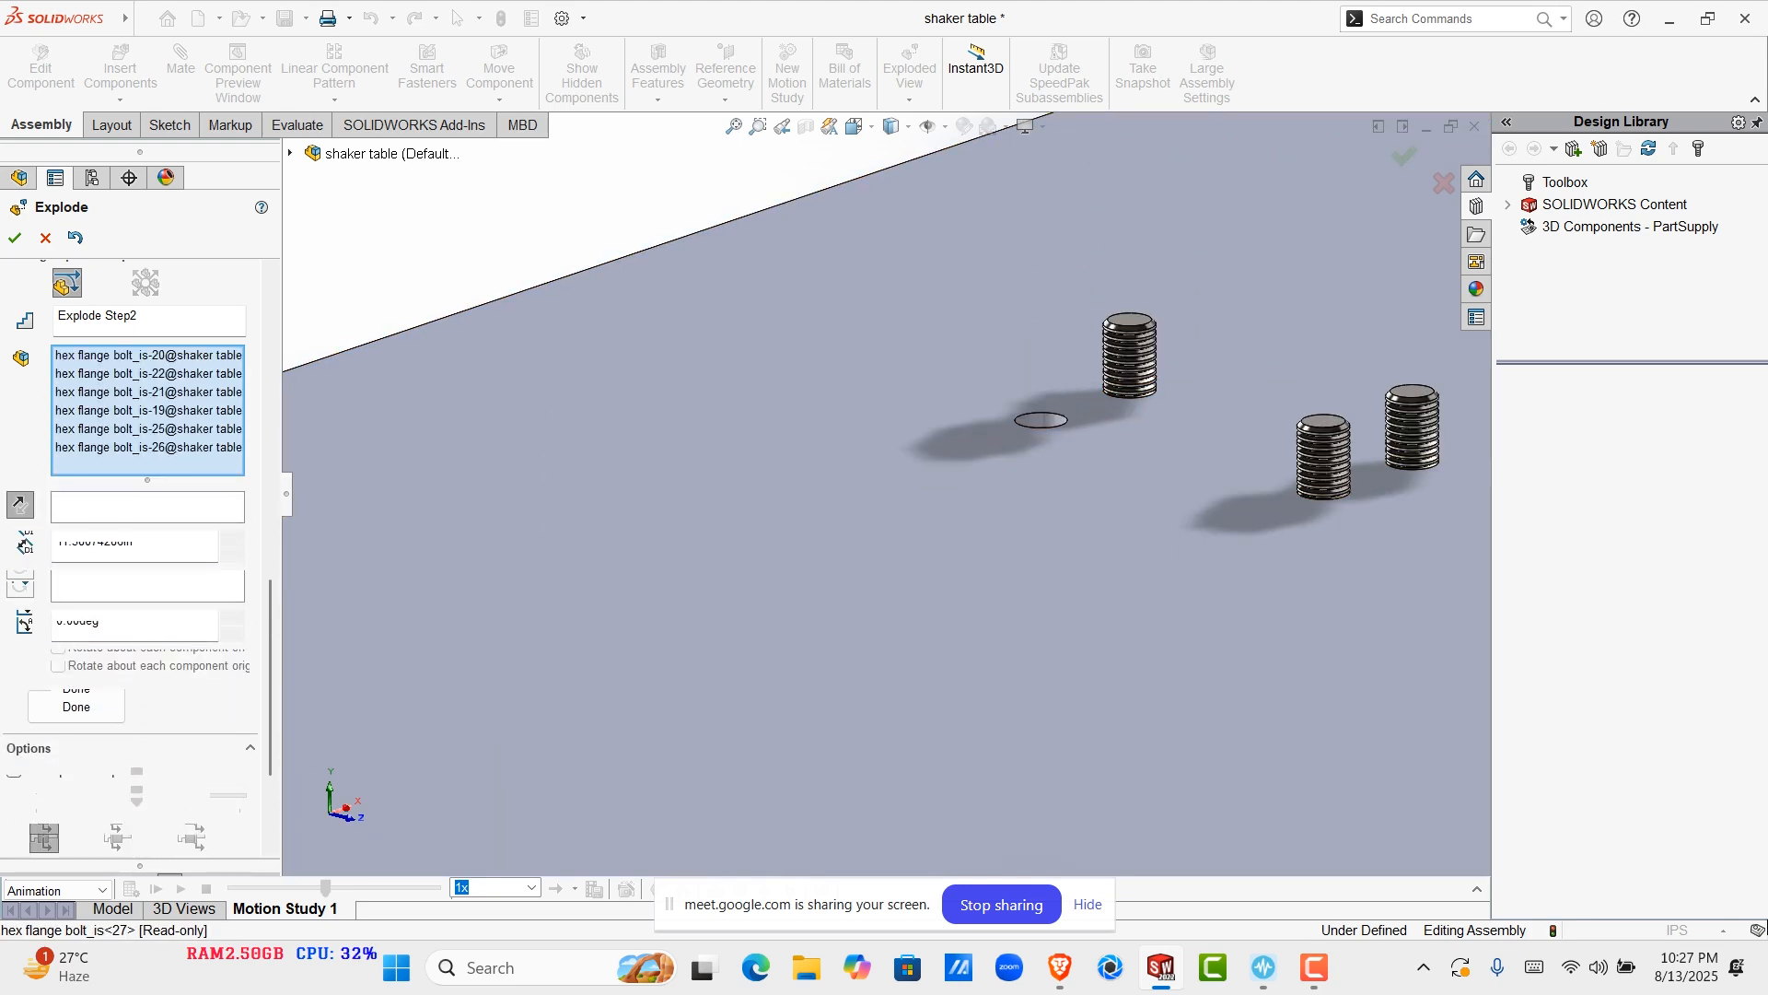
pyautogui.click(1129, 354)
pyautogui.click(1323, 449)
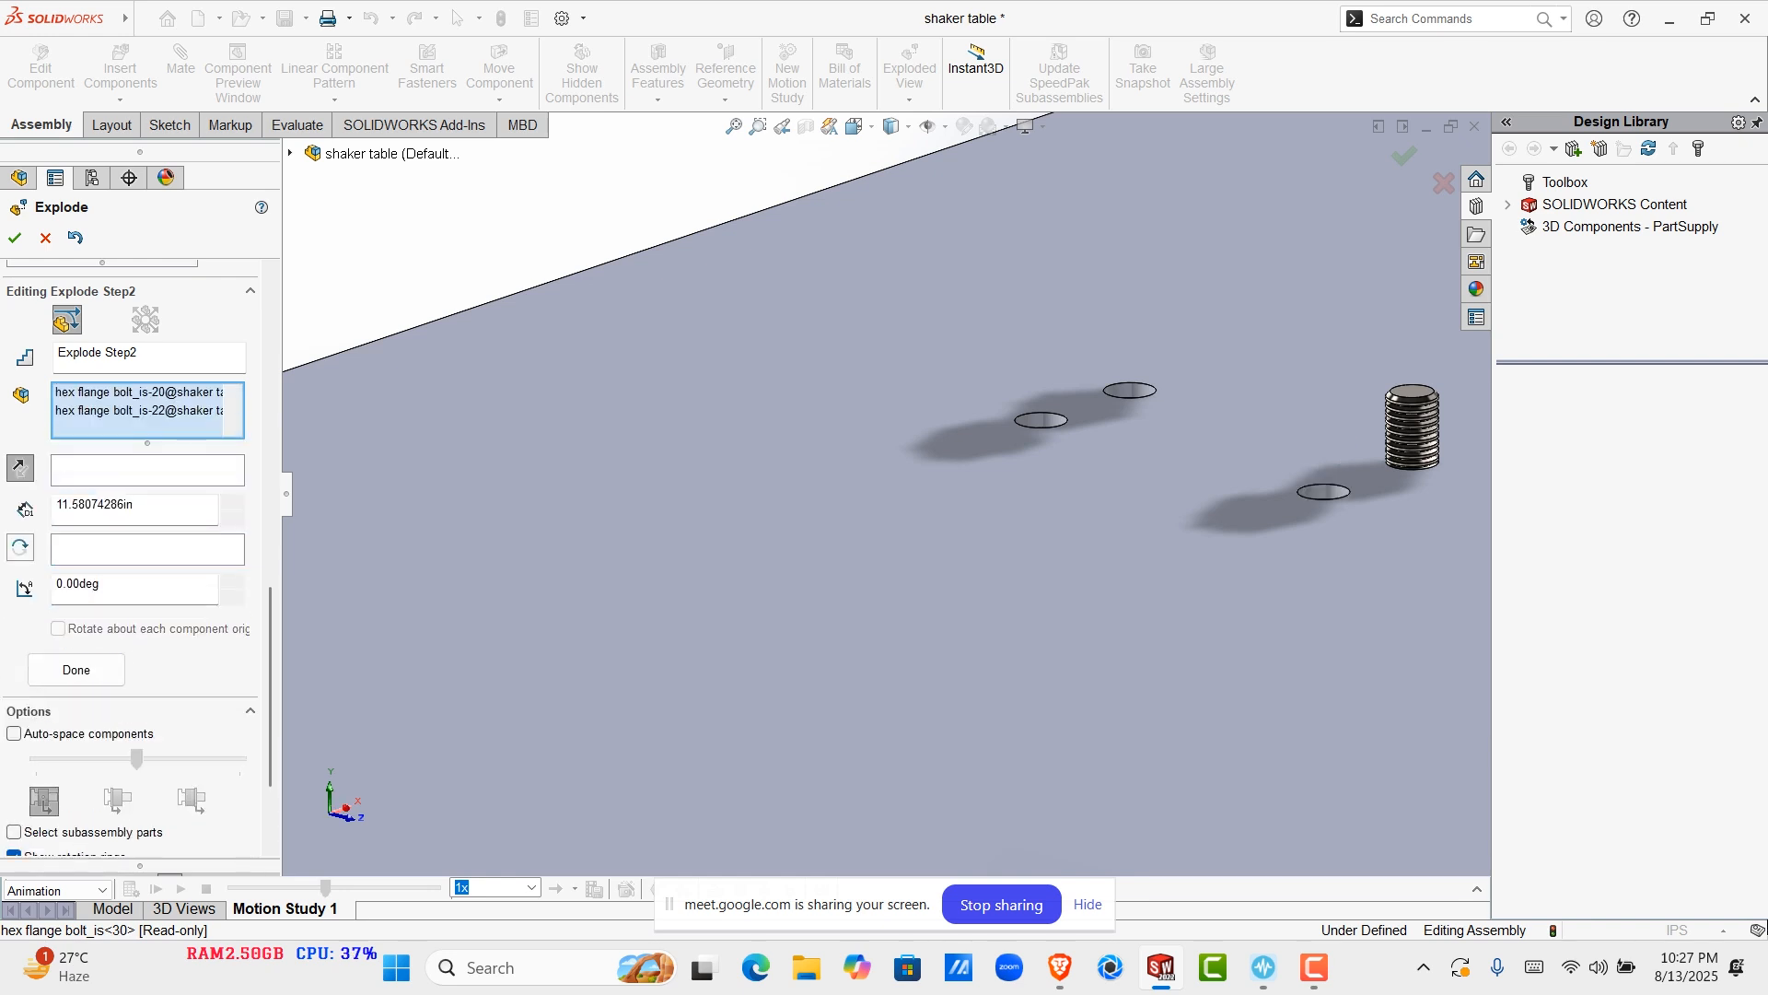
pyautogui.click(1412, 421)
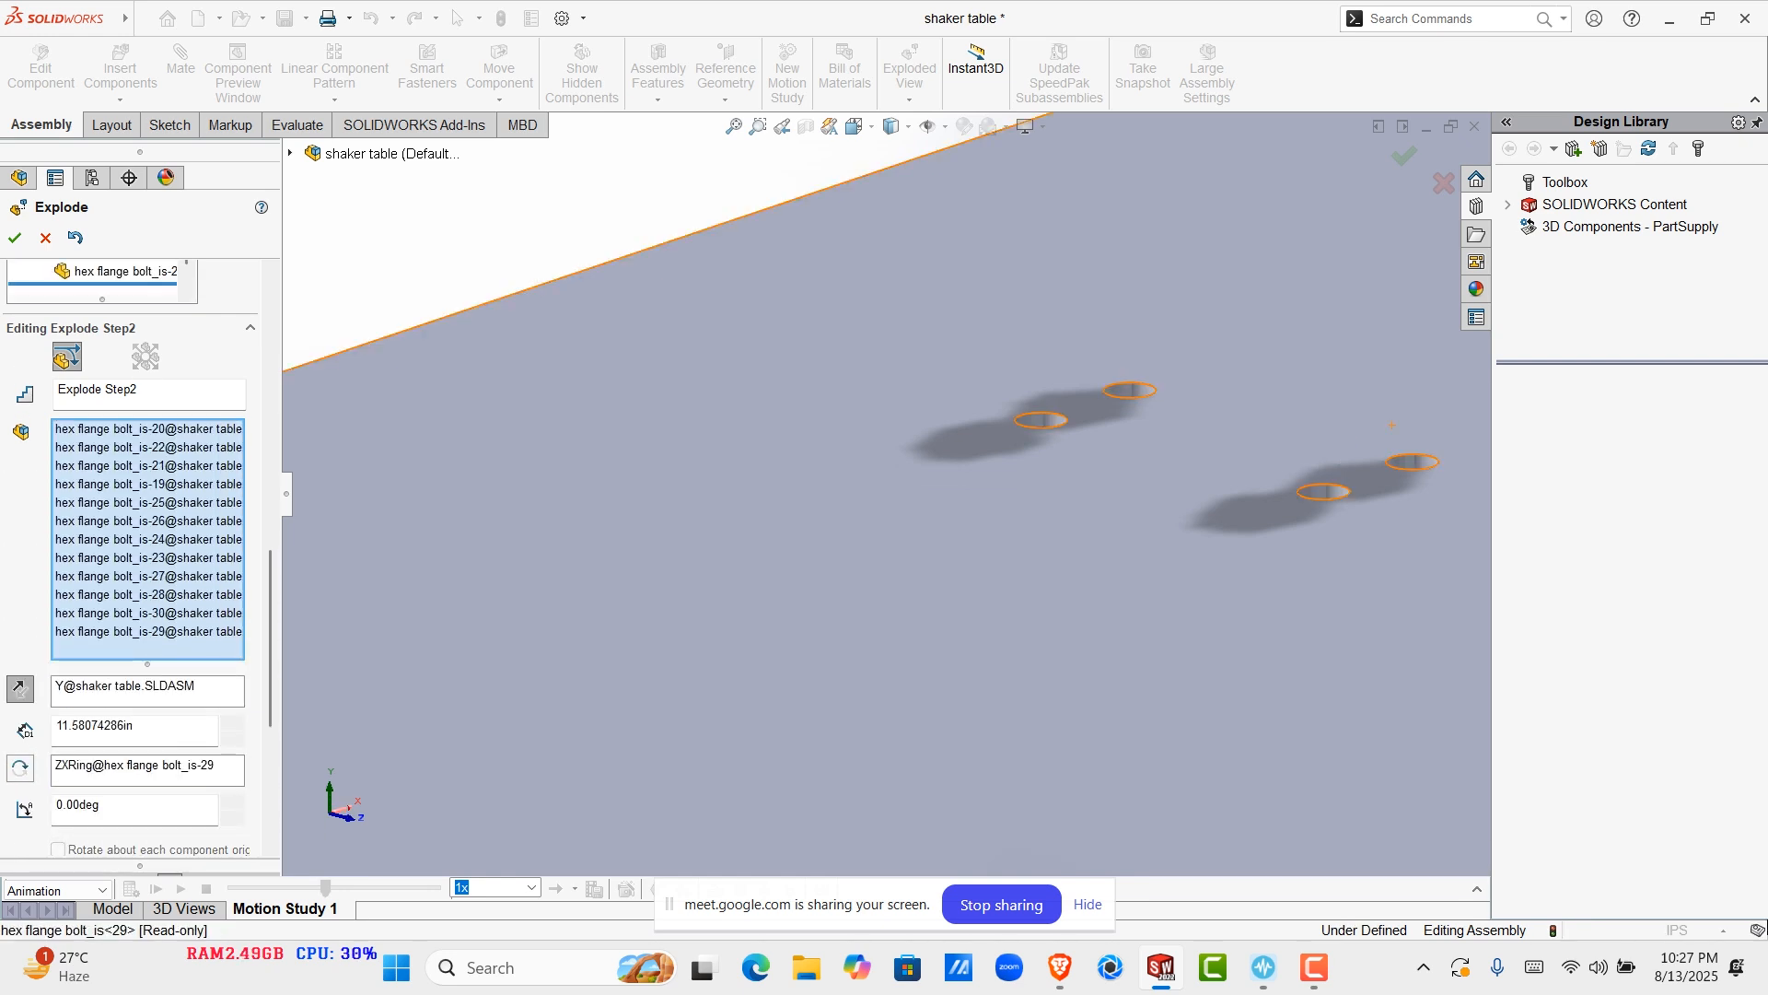
# Add the four hex flange bolts at the bed plate's far corner to Explode Step2
pyautogui.scroll(9, 1387, 443)
pyautogui.scroll(-10, 1223, 373)
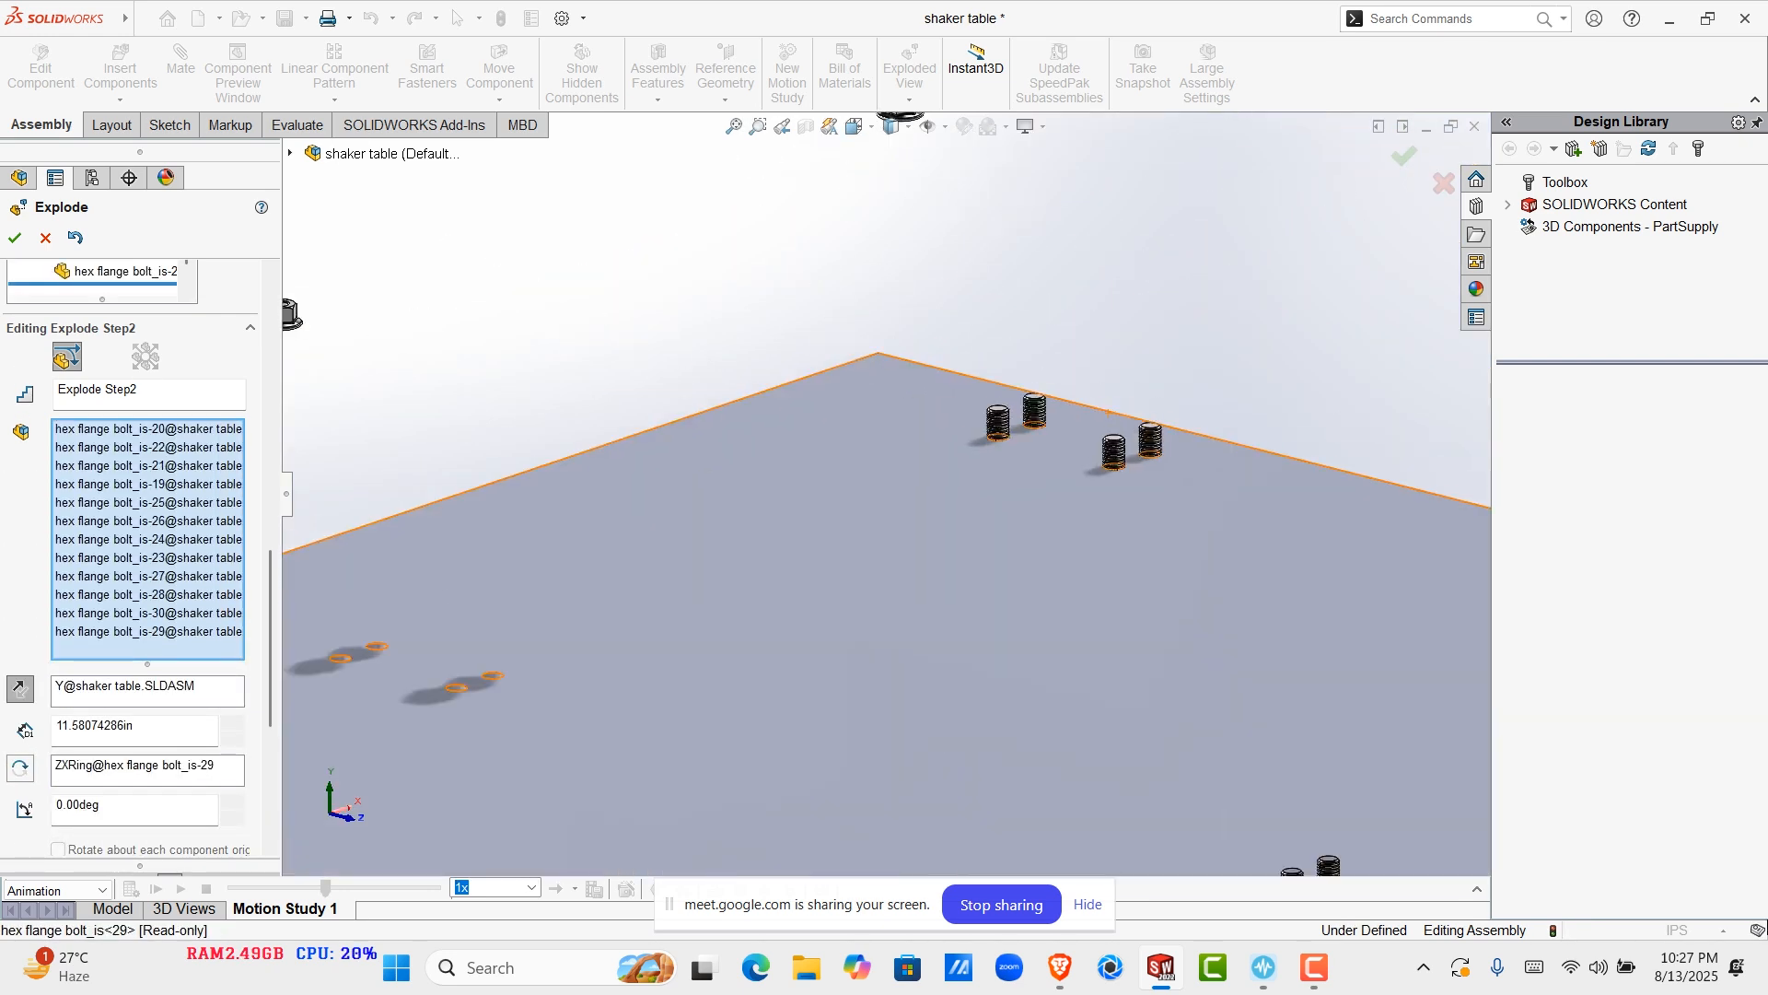
pyautogui.click(879, 481)
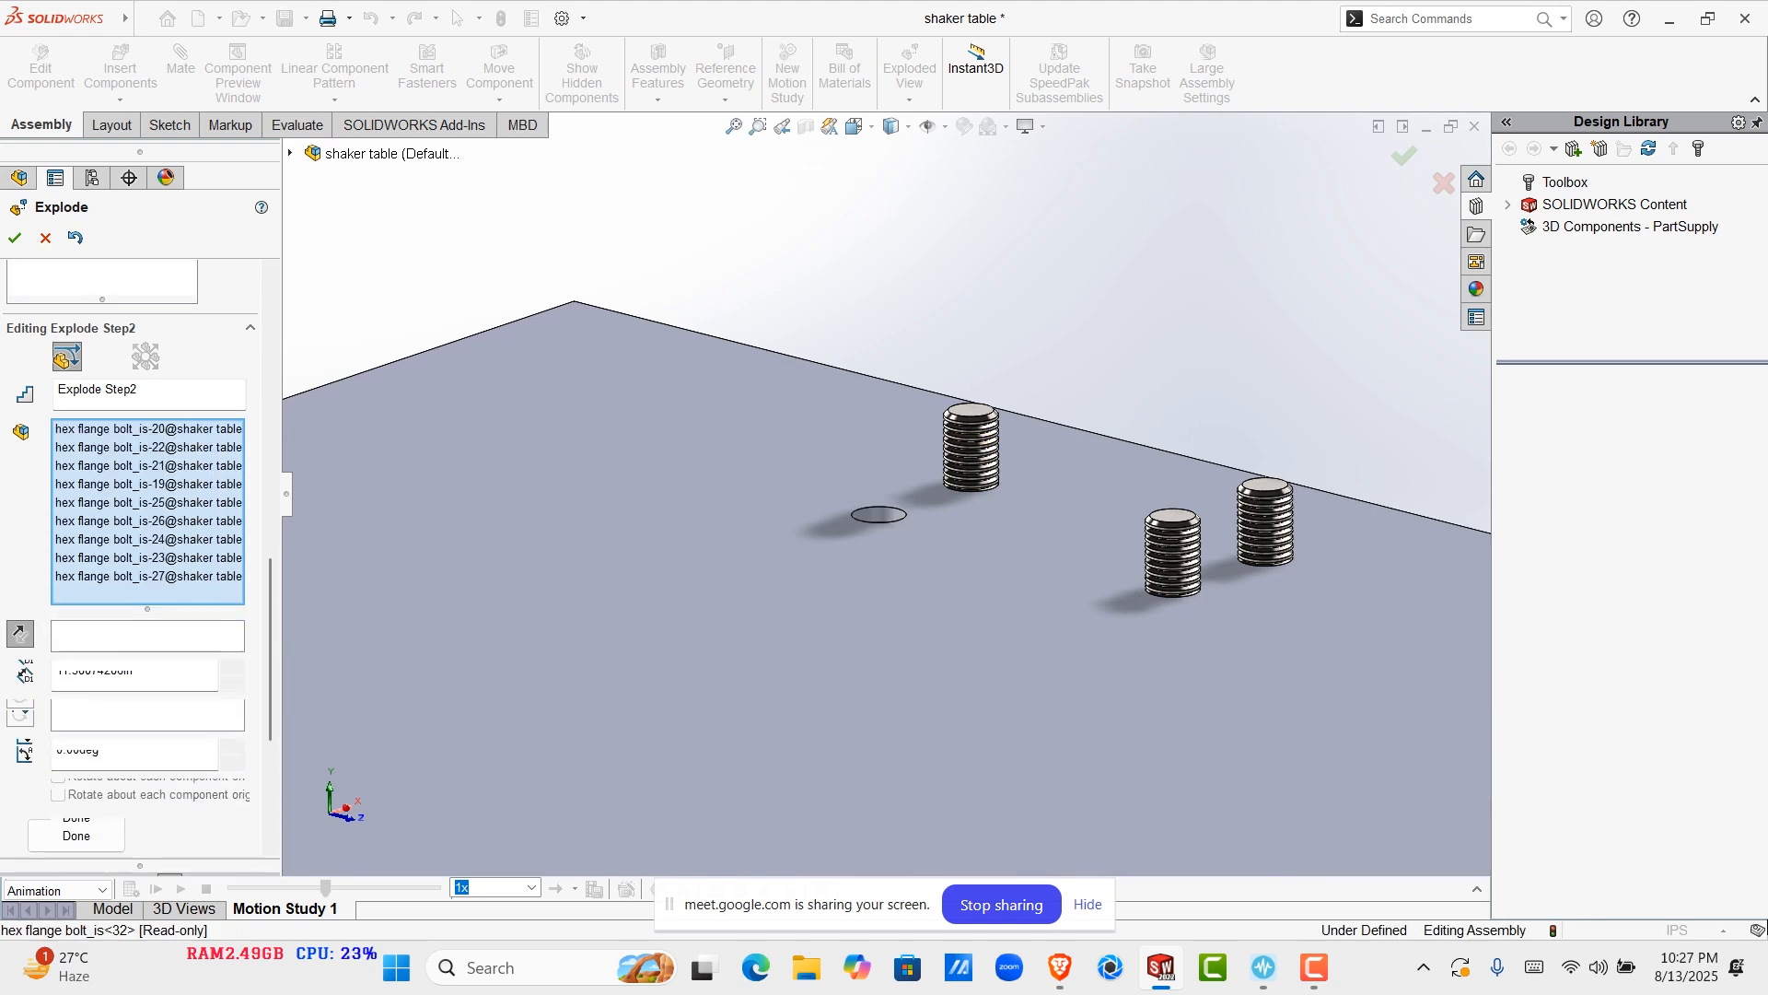
pyautogui.click(972, 449)
pyautogui.click(1173, 555)
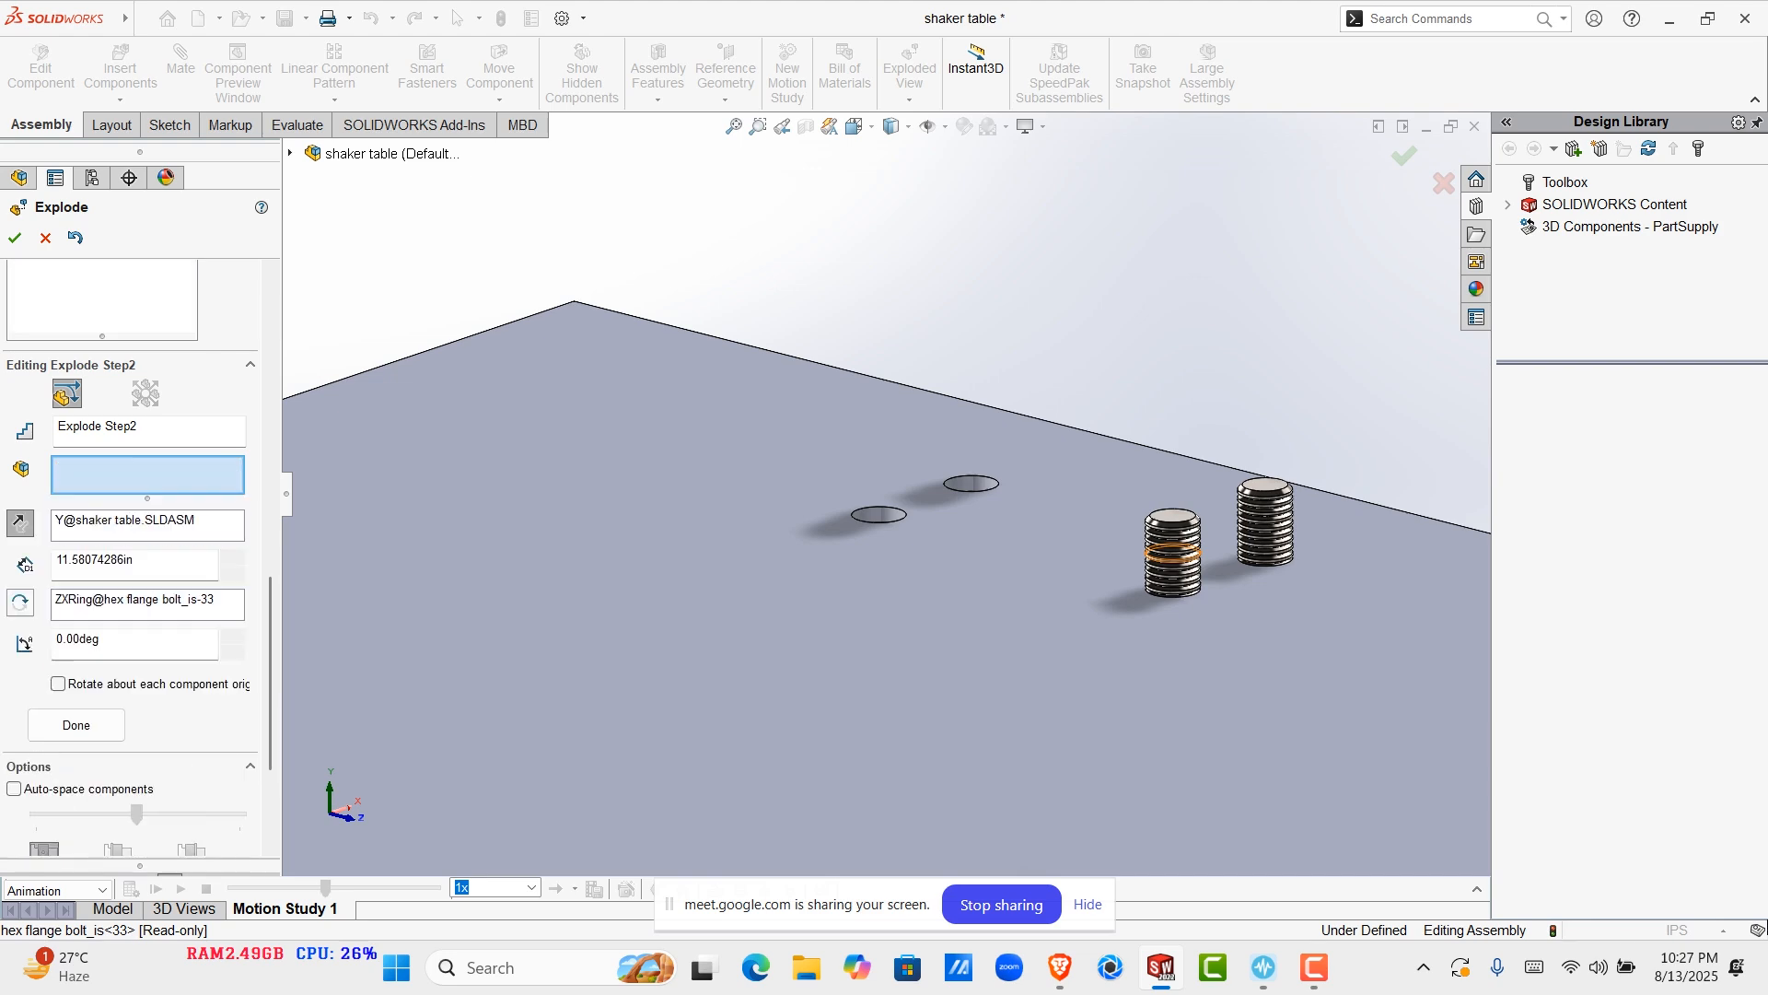
pyautogui.click(1265, 517)
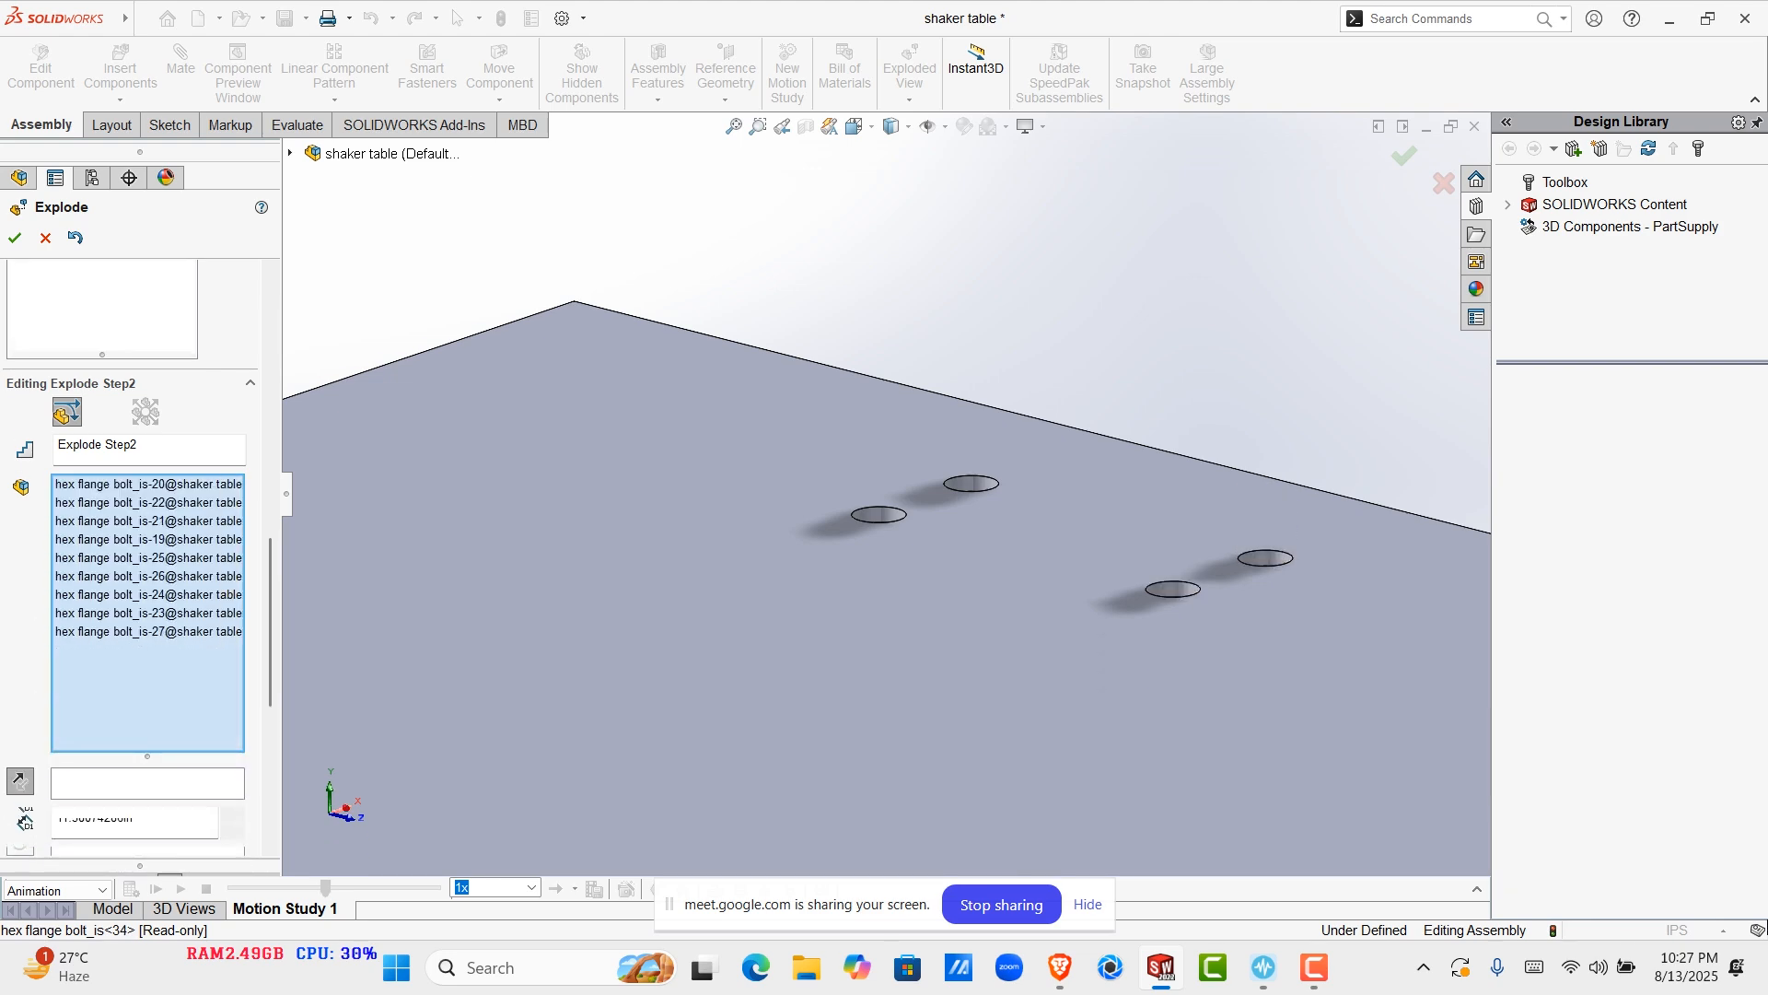
# Add the four hex flange bolts at the other end of the bed plate's short far edge to Explode Step2
pyautogui.scroll(-5, 1294, 590)
pyautogui.scroll(12, 1294, 589)
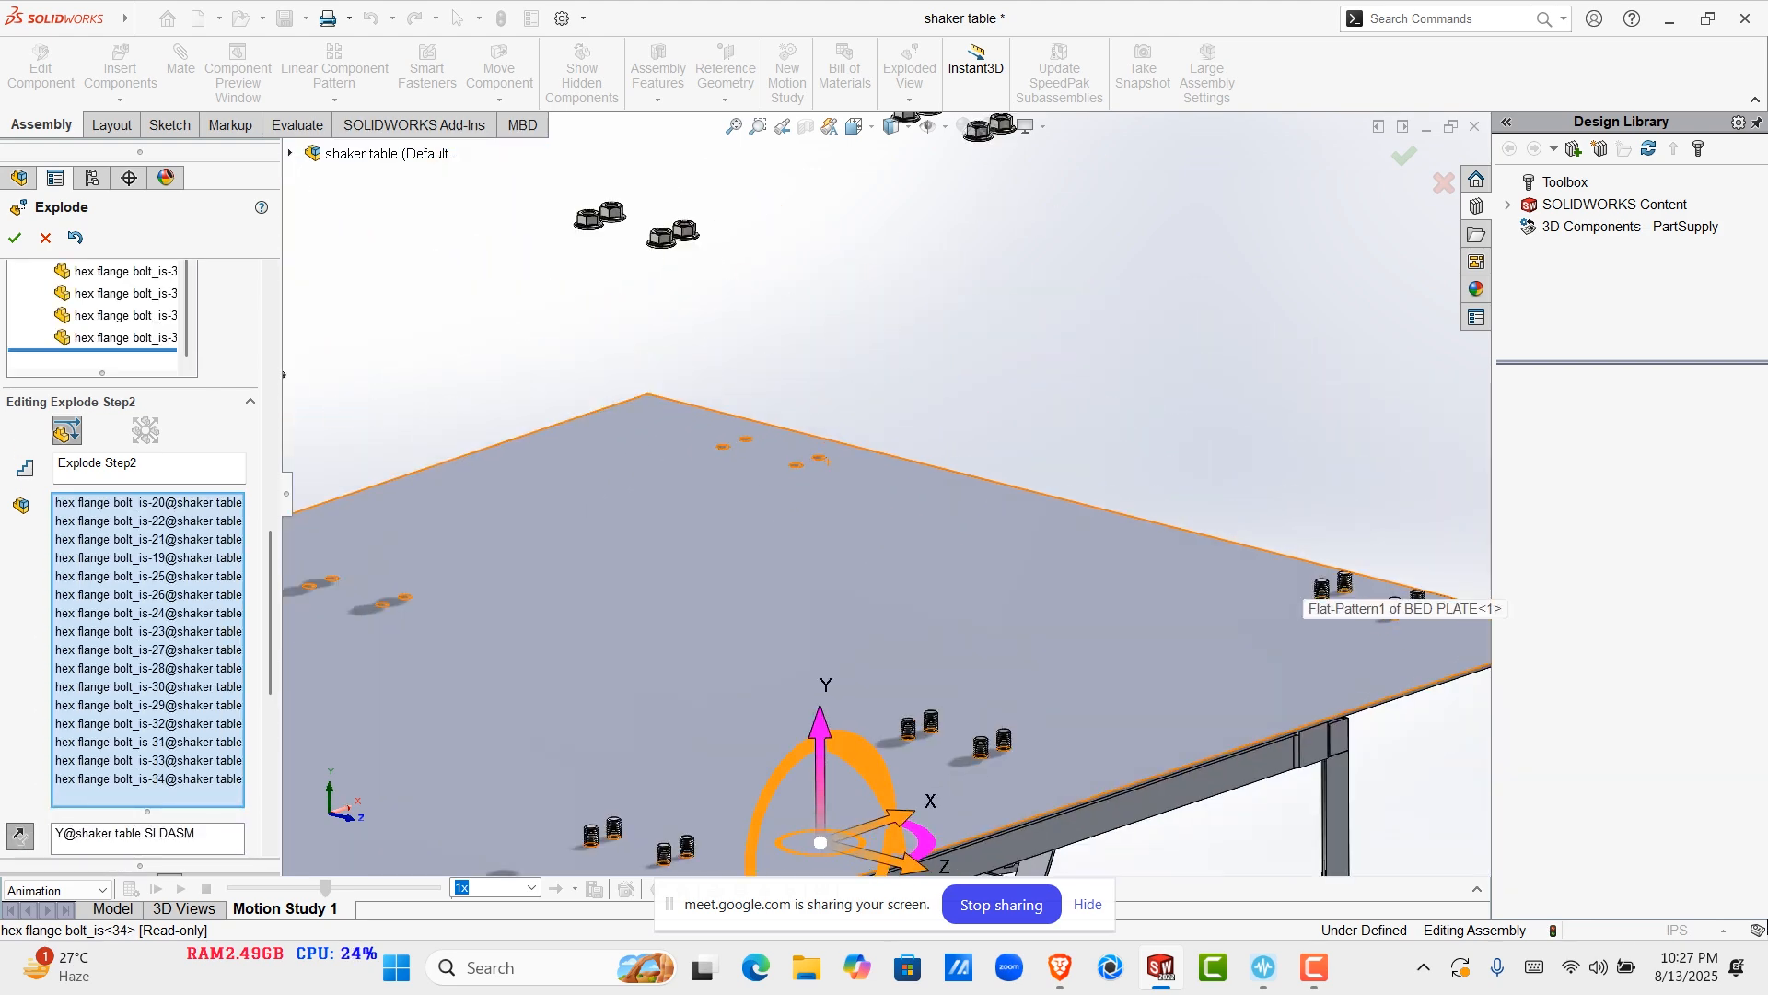
pyautogui.scroll(-5, 1294, 589)
pyautogui.click(941, 521)
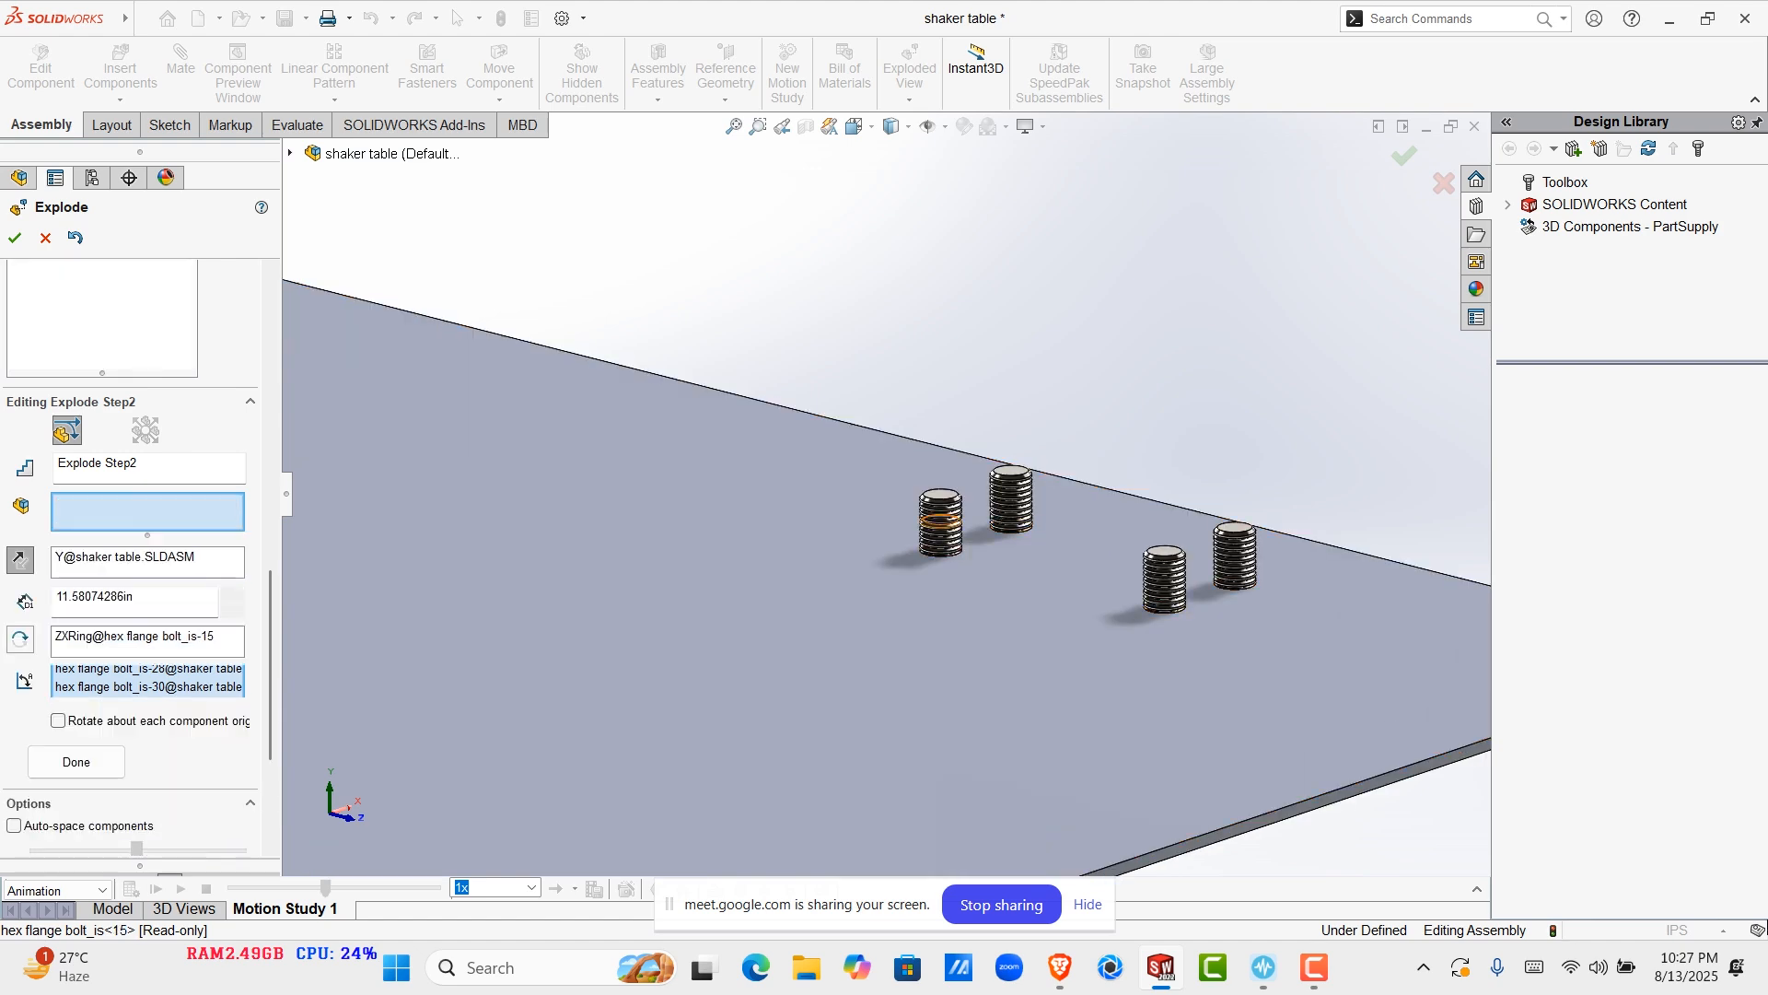
pyautogui.click(1011, 499)
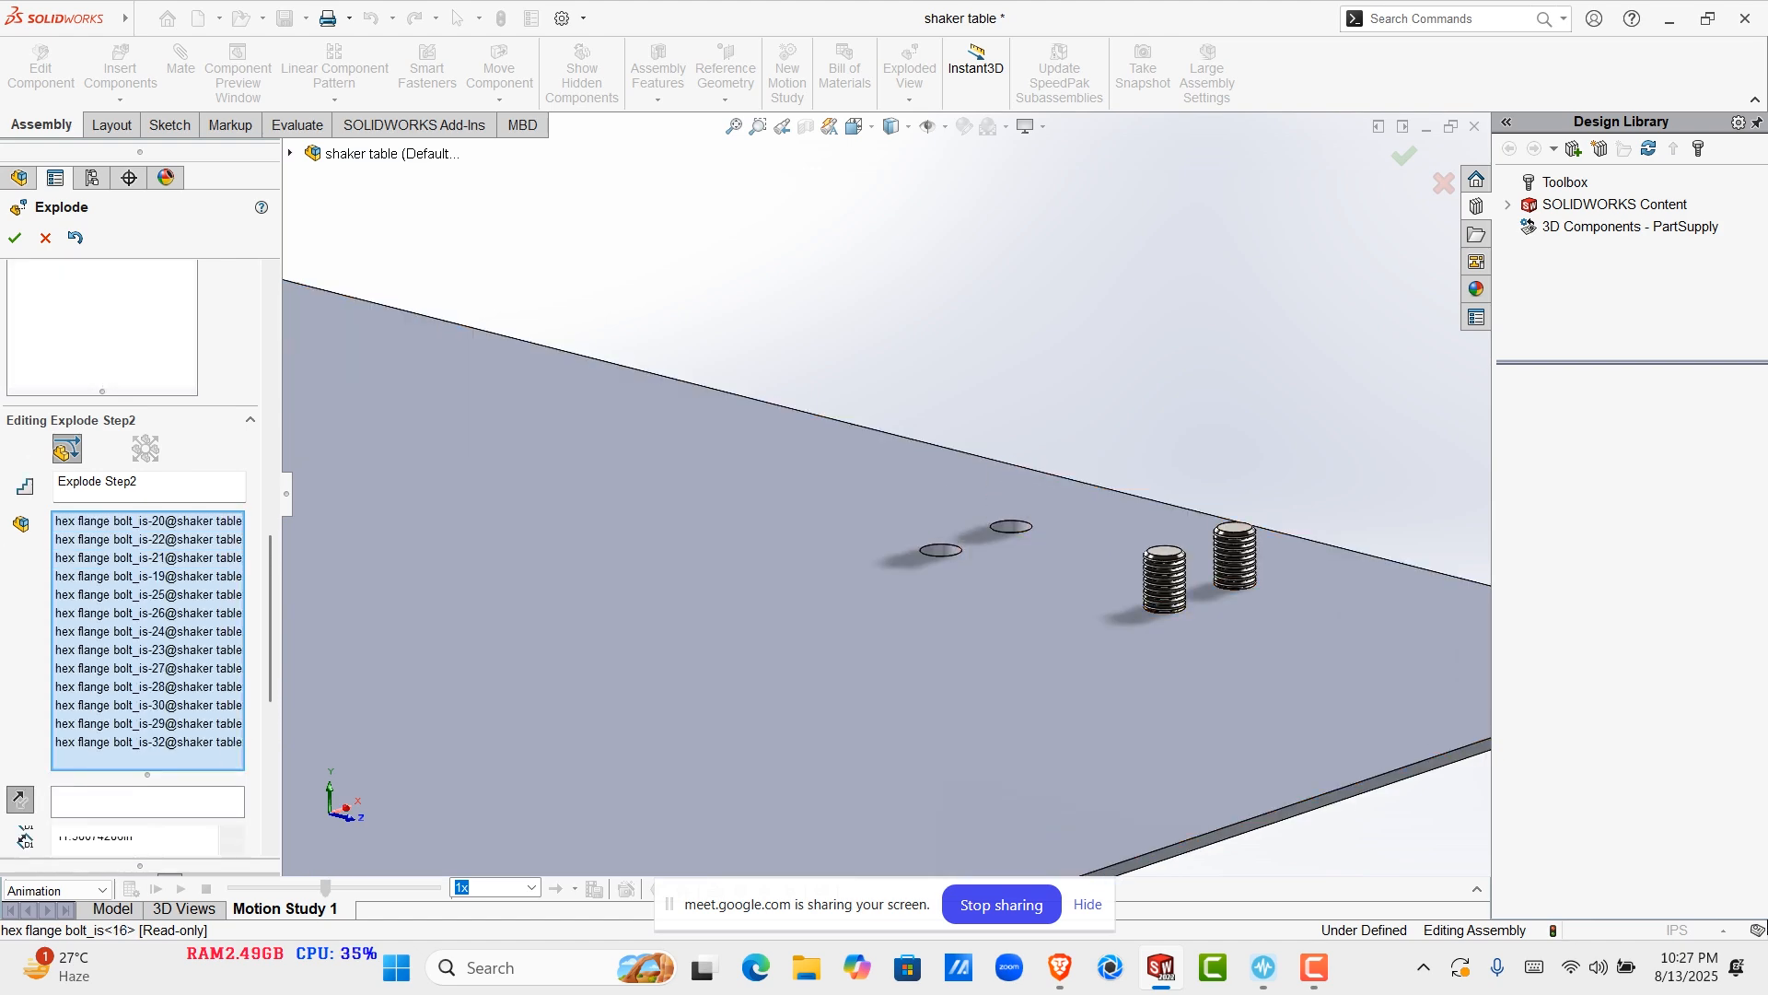
pyautogui.click(1165, 580)
pyautogui.click(1235, 557)
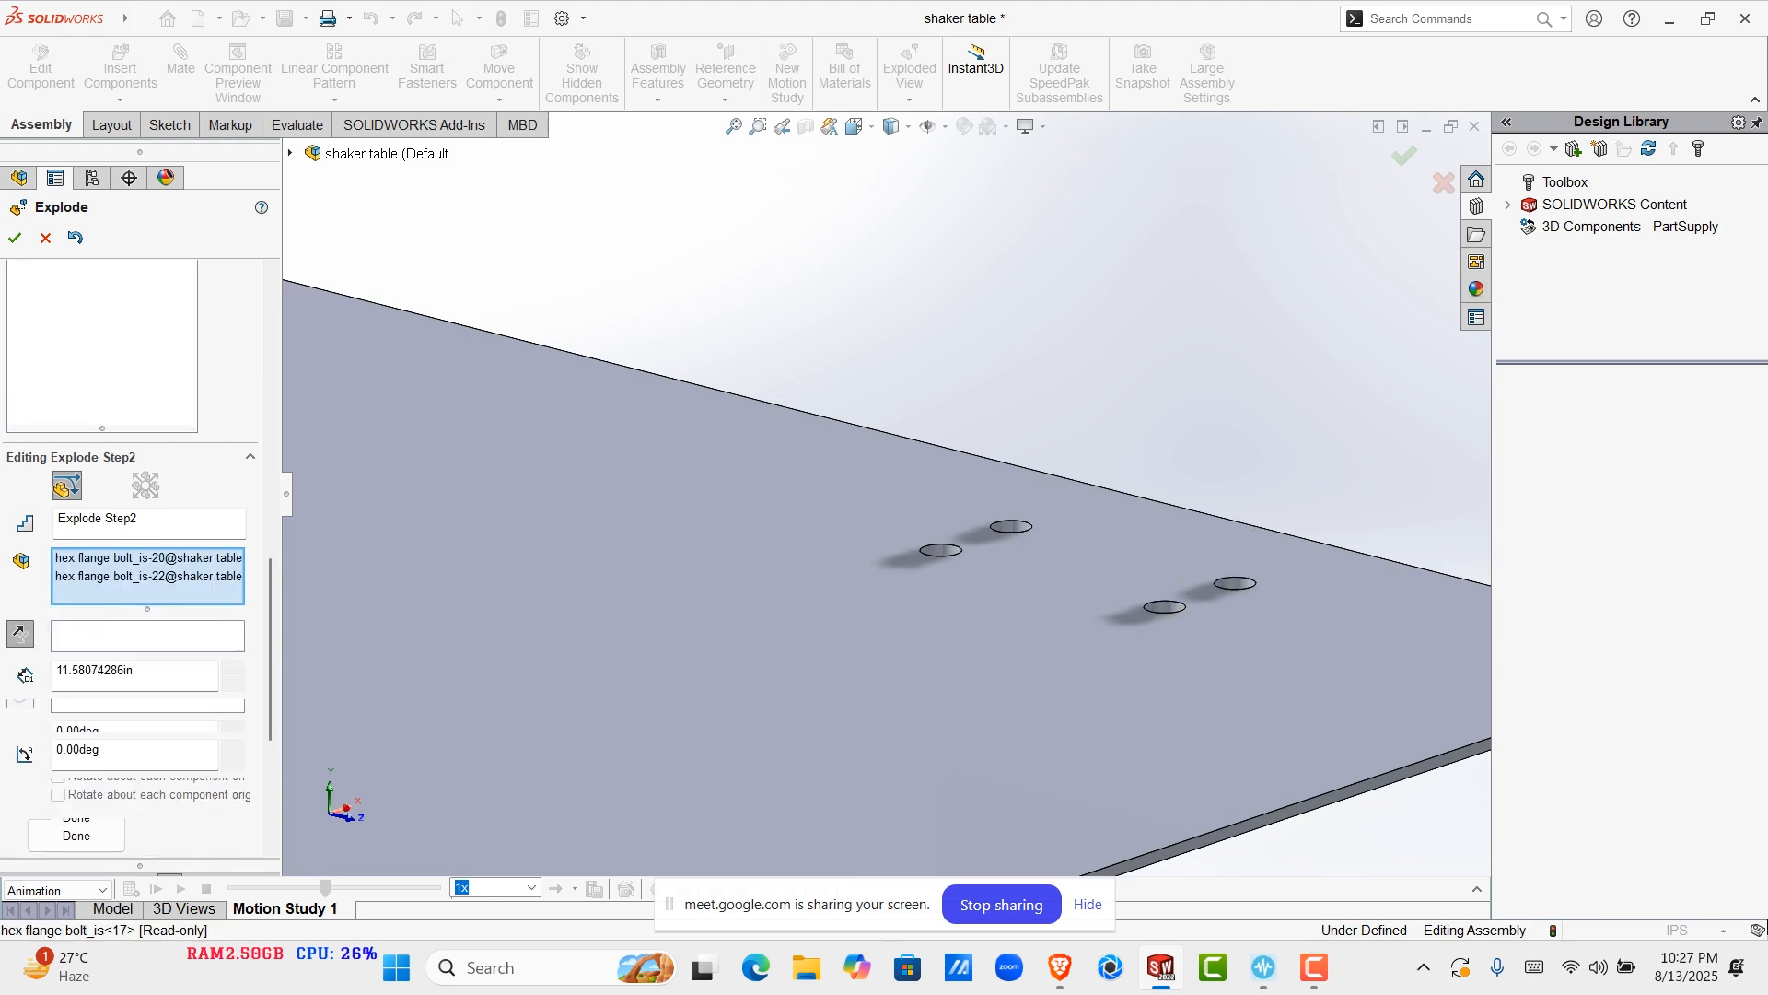
# Add the four hex flange bolts of the first intermediate group along the bed plate's opposite long edge to Explode Step2
pyautogui.scroll(-3, 1055, 606)
pyautogui.scroll(2, 1054, 606)
pyautogui.scroll(8, 1054, 606)
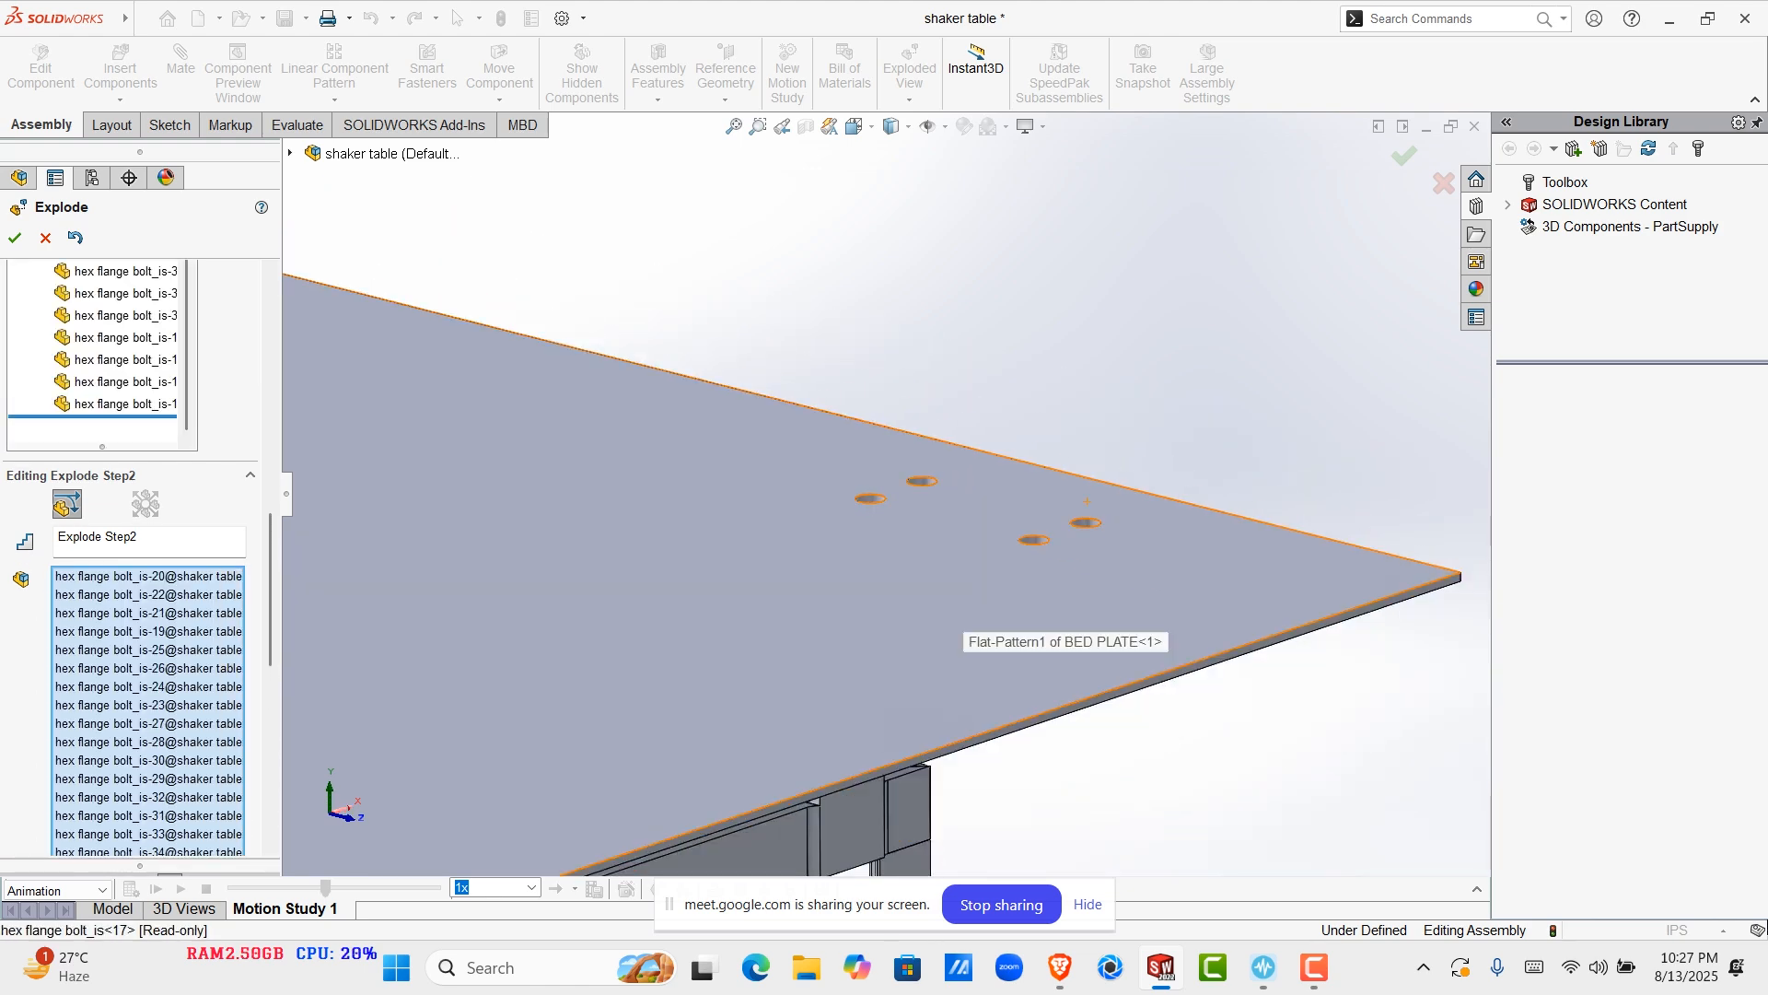
pyautogui.scroll(-7, 593, 585)
pyautogui.scroll(-2, 650, 562)
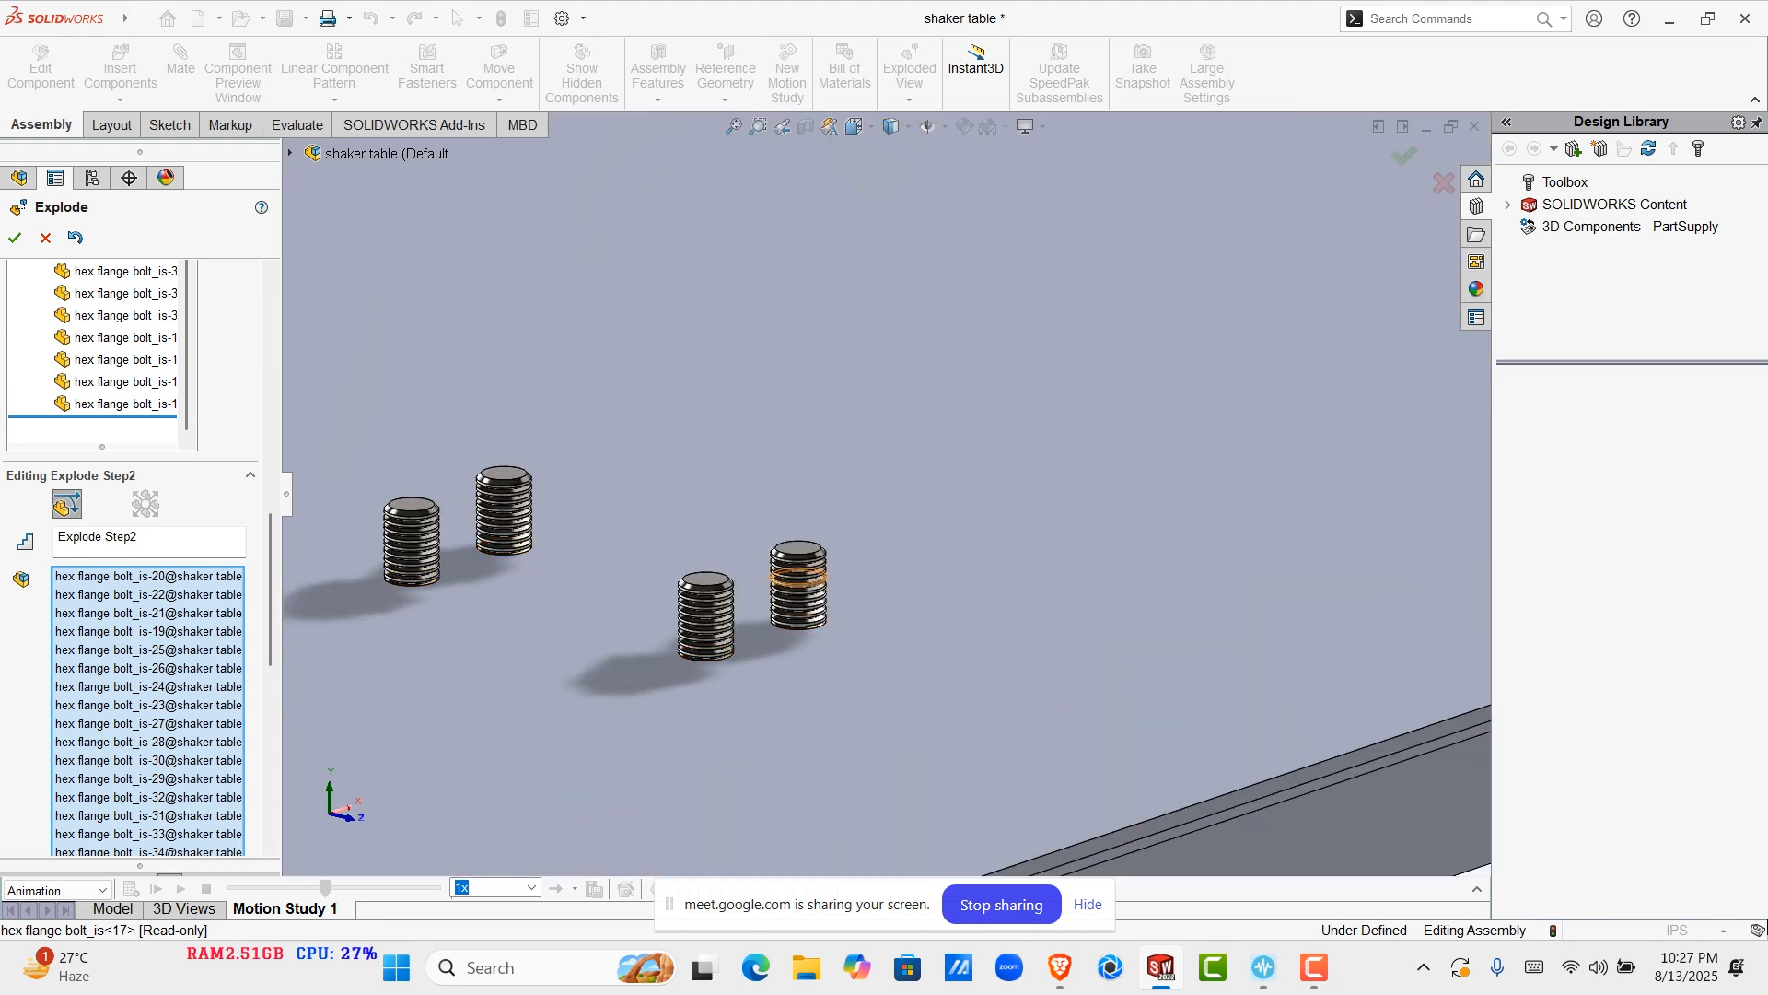
pyautogui.click(799, 584)
pyautogui.click(707, 616)
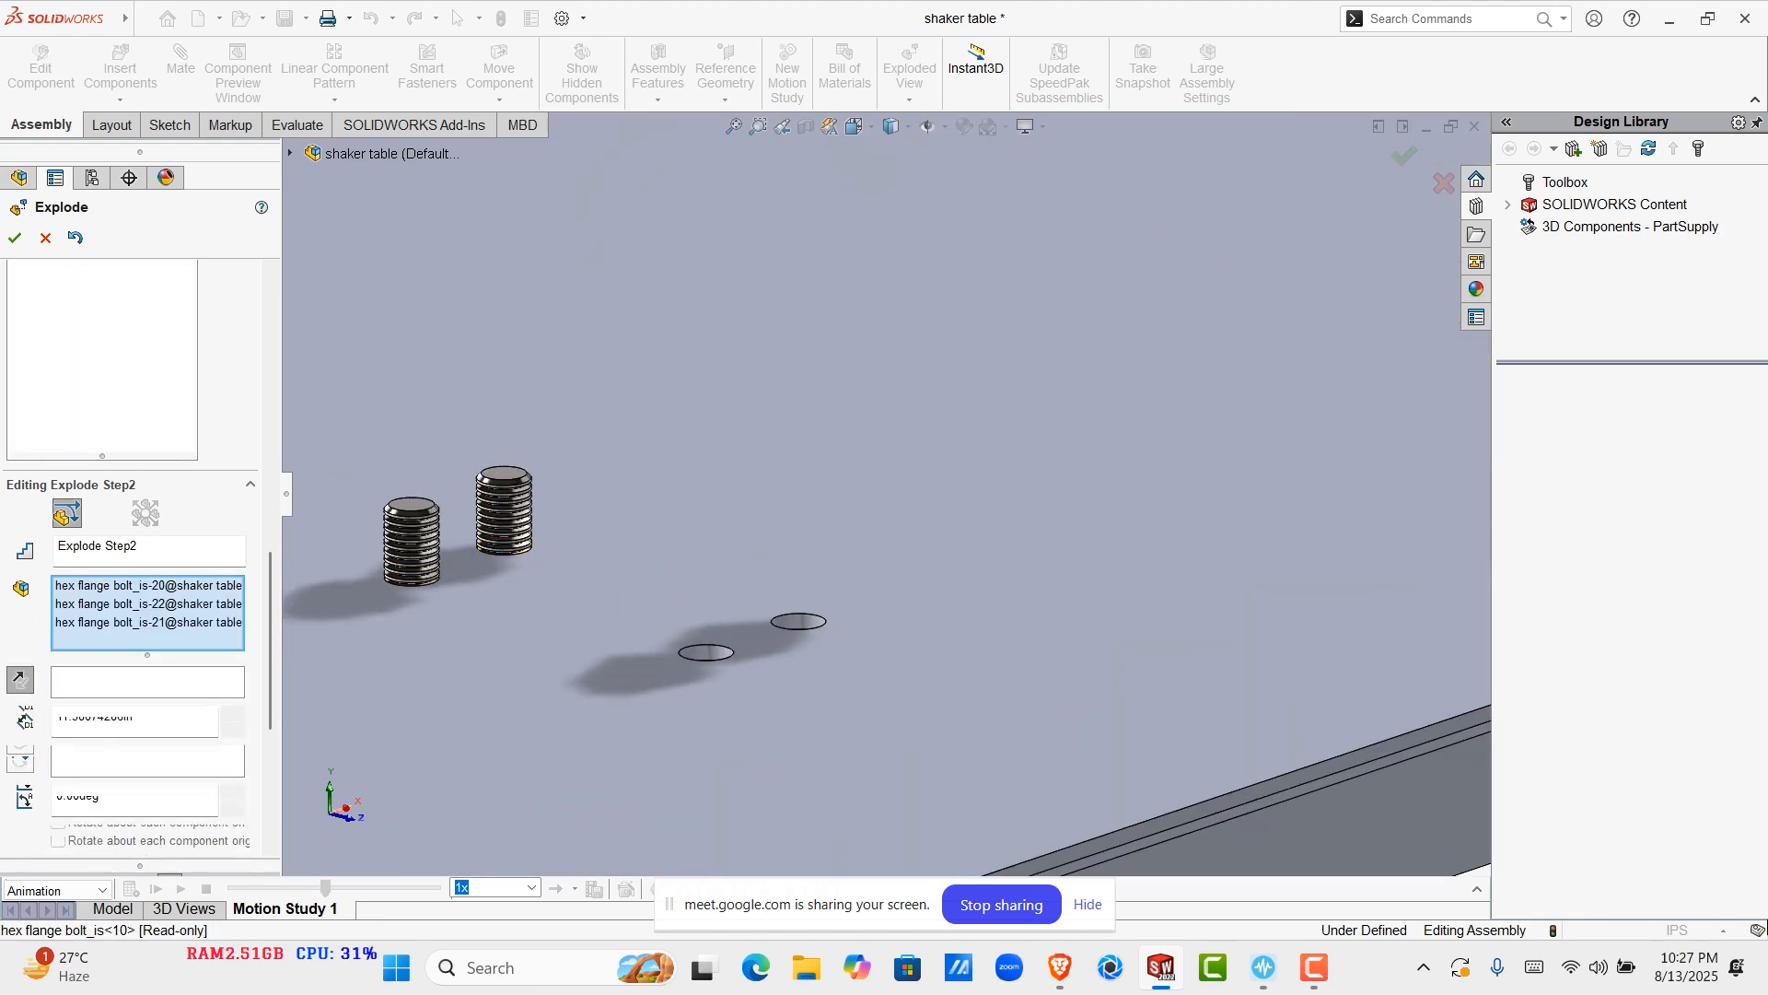
pyautogui.click(504, 516)
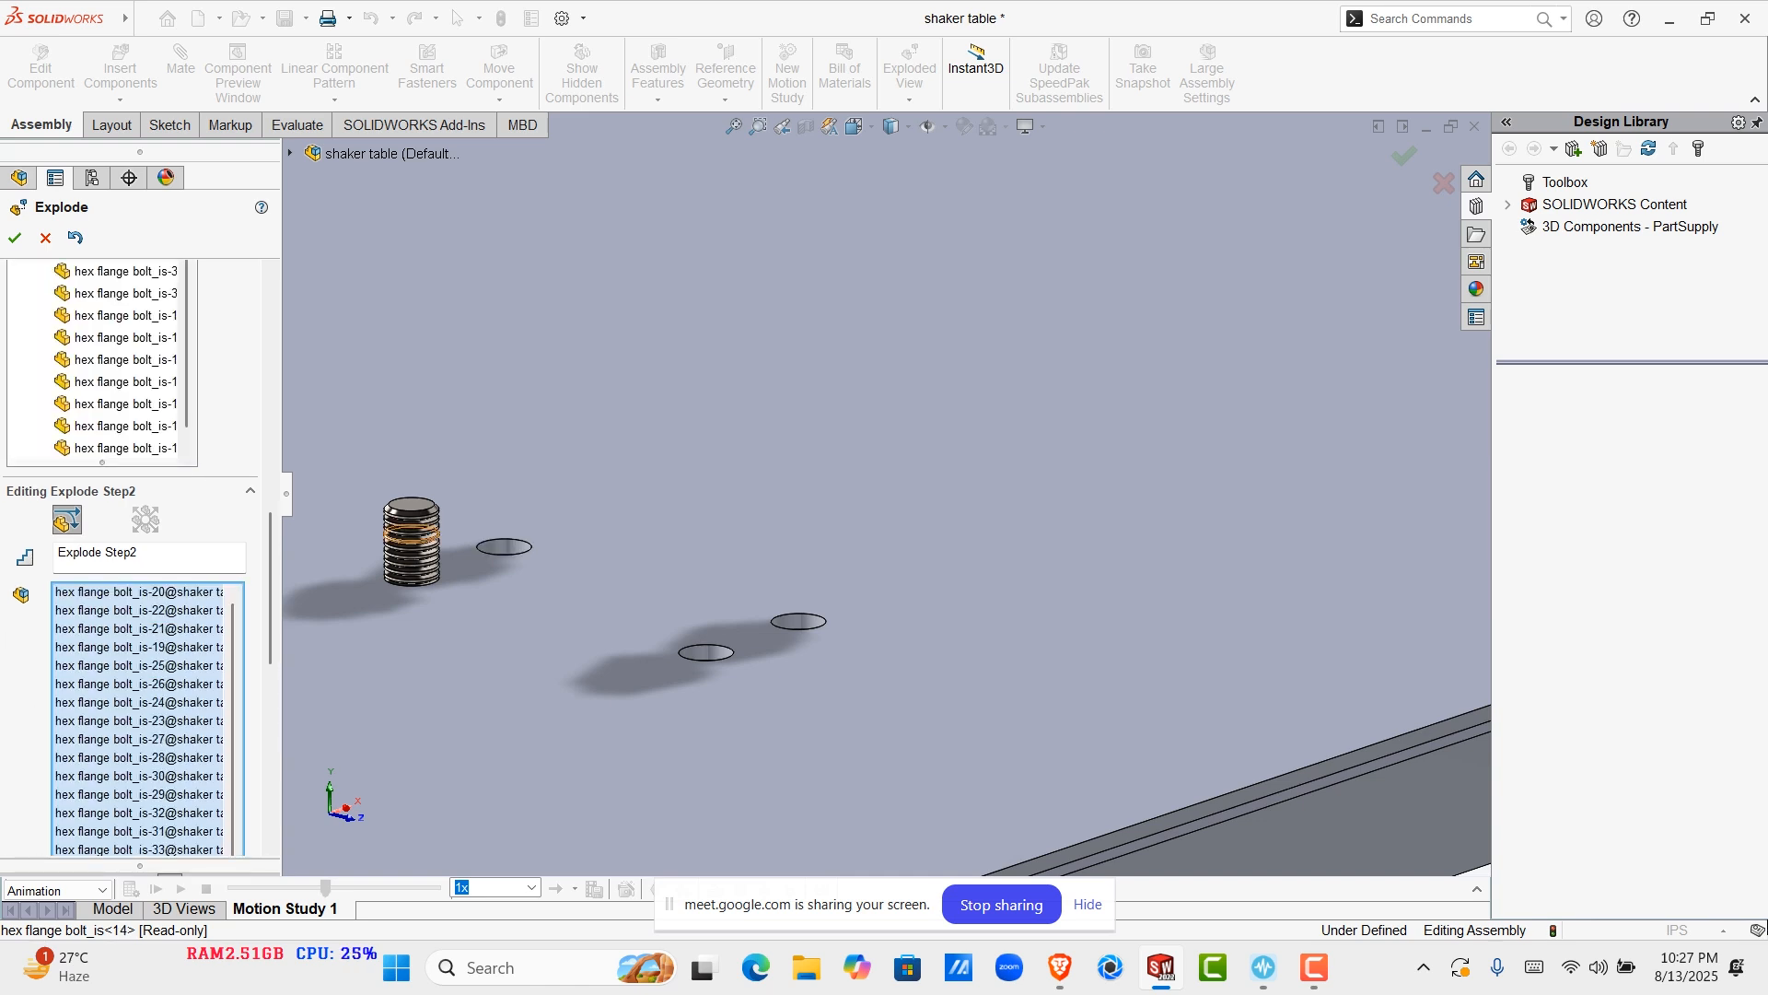
pyautogui.click(412, 543)
# Add the four hex flange bolts of the second intermediate group along the opposite long edge to Explode Step2
pyautogui.scroll(-9, 385, 541)
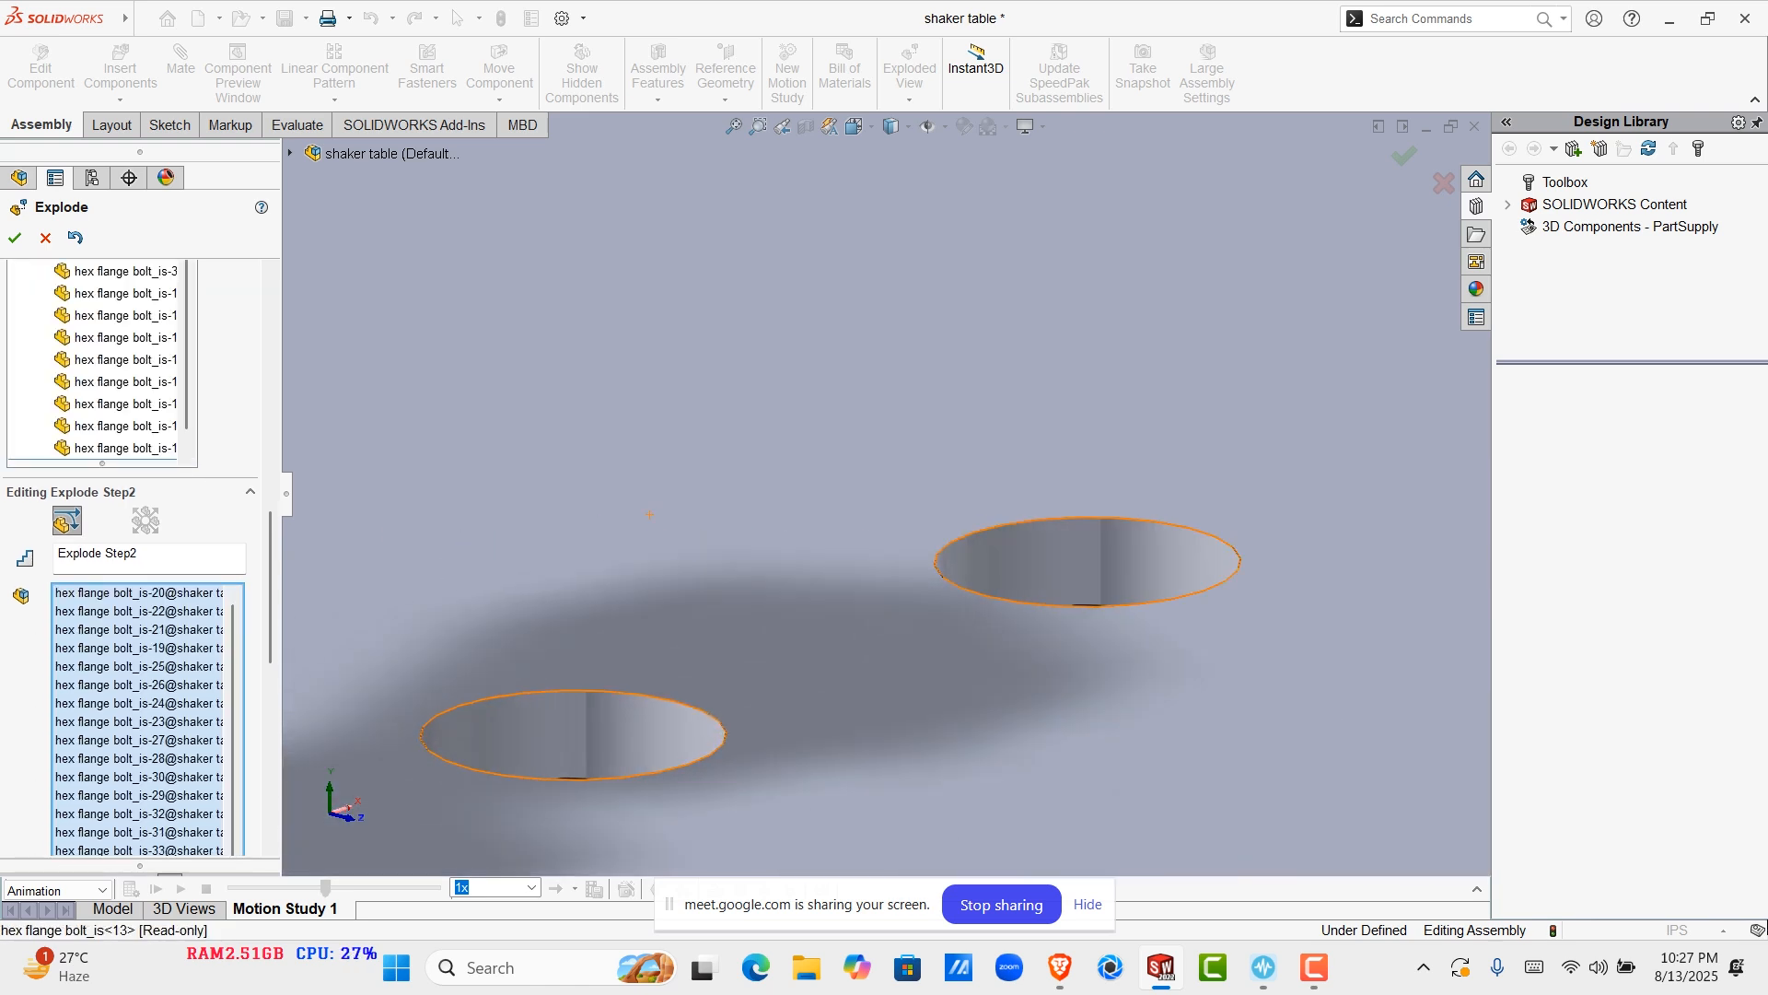
pyautogui.scroll(8, 598, 641)
pyautogui.scroll(5, 599, 641)
pyautogui.scroll(-2, 628, 646)
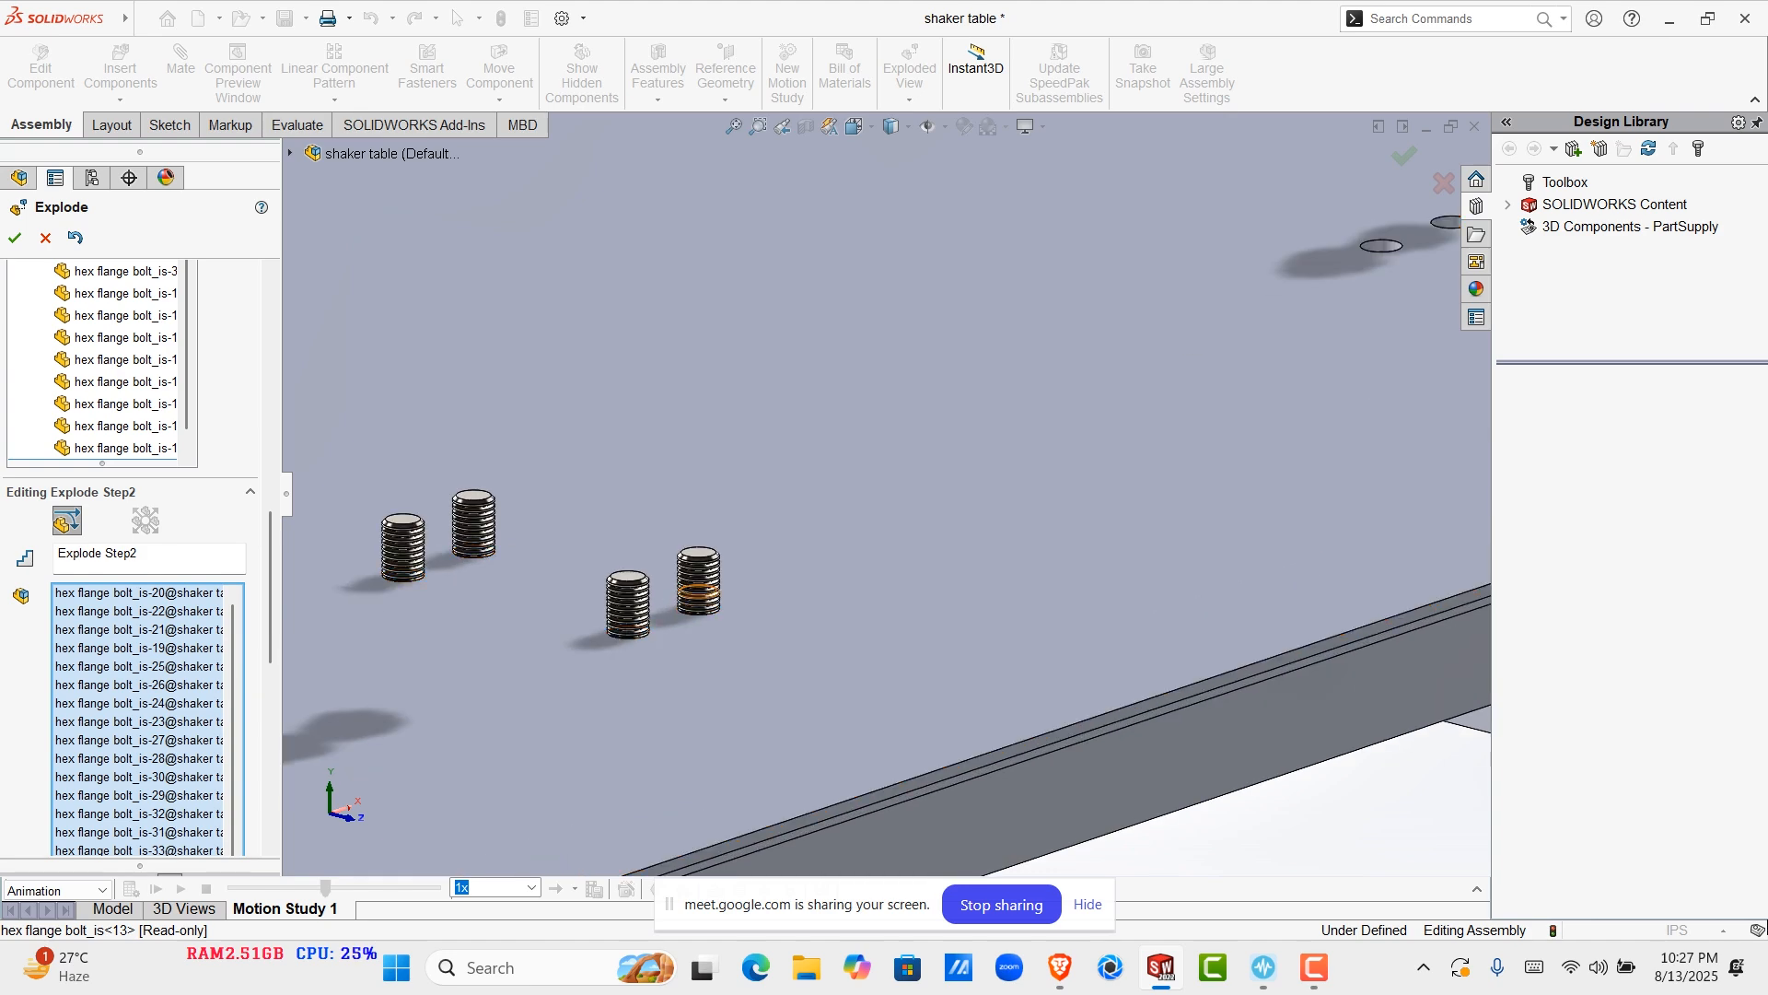
pyautogui.click(699, 599)
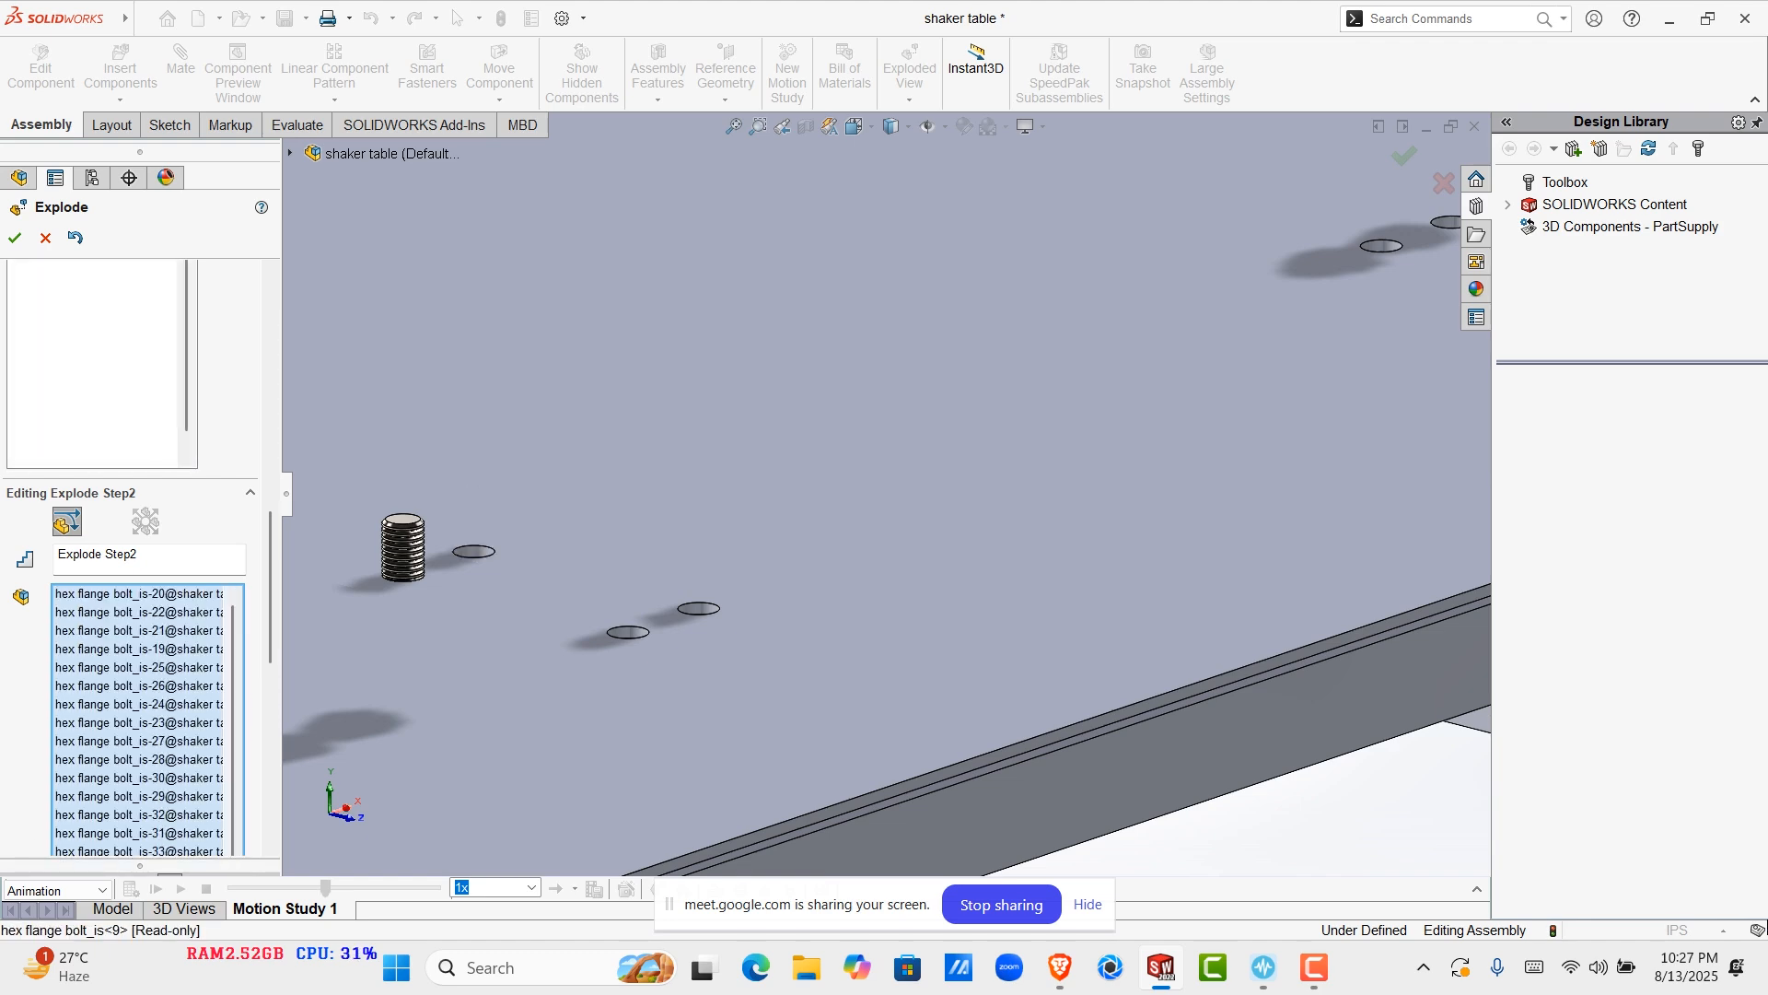
# Add the four hex flange bolts at the bed plate's remaining front corner to Explode Step2 and finish the step
pyautogui.scroll(3, 564, 643)
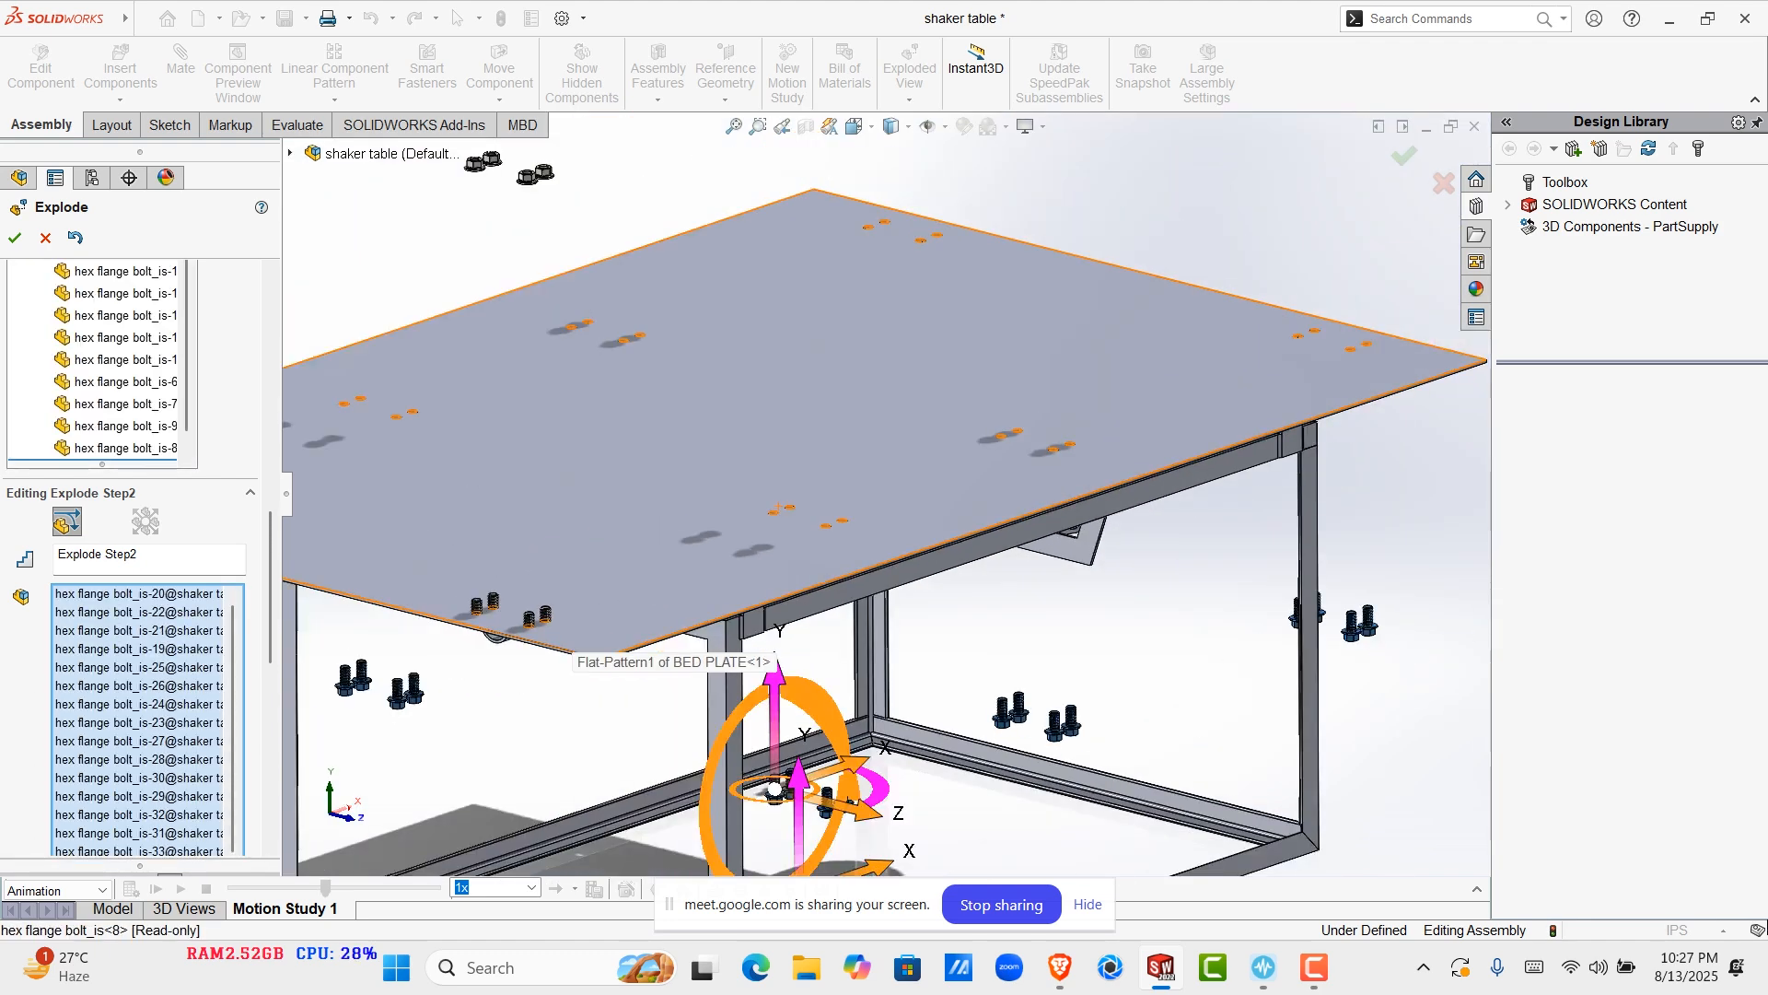
pyautogui.scroll(-6, 567, 652)
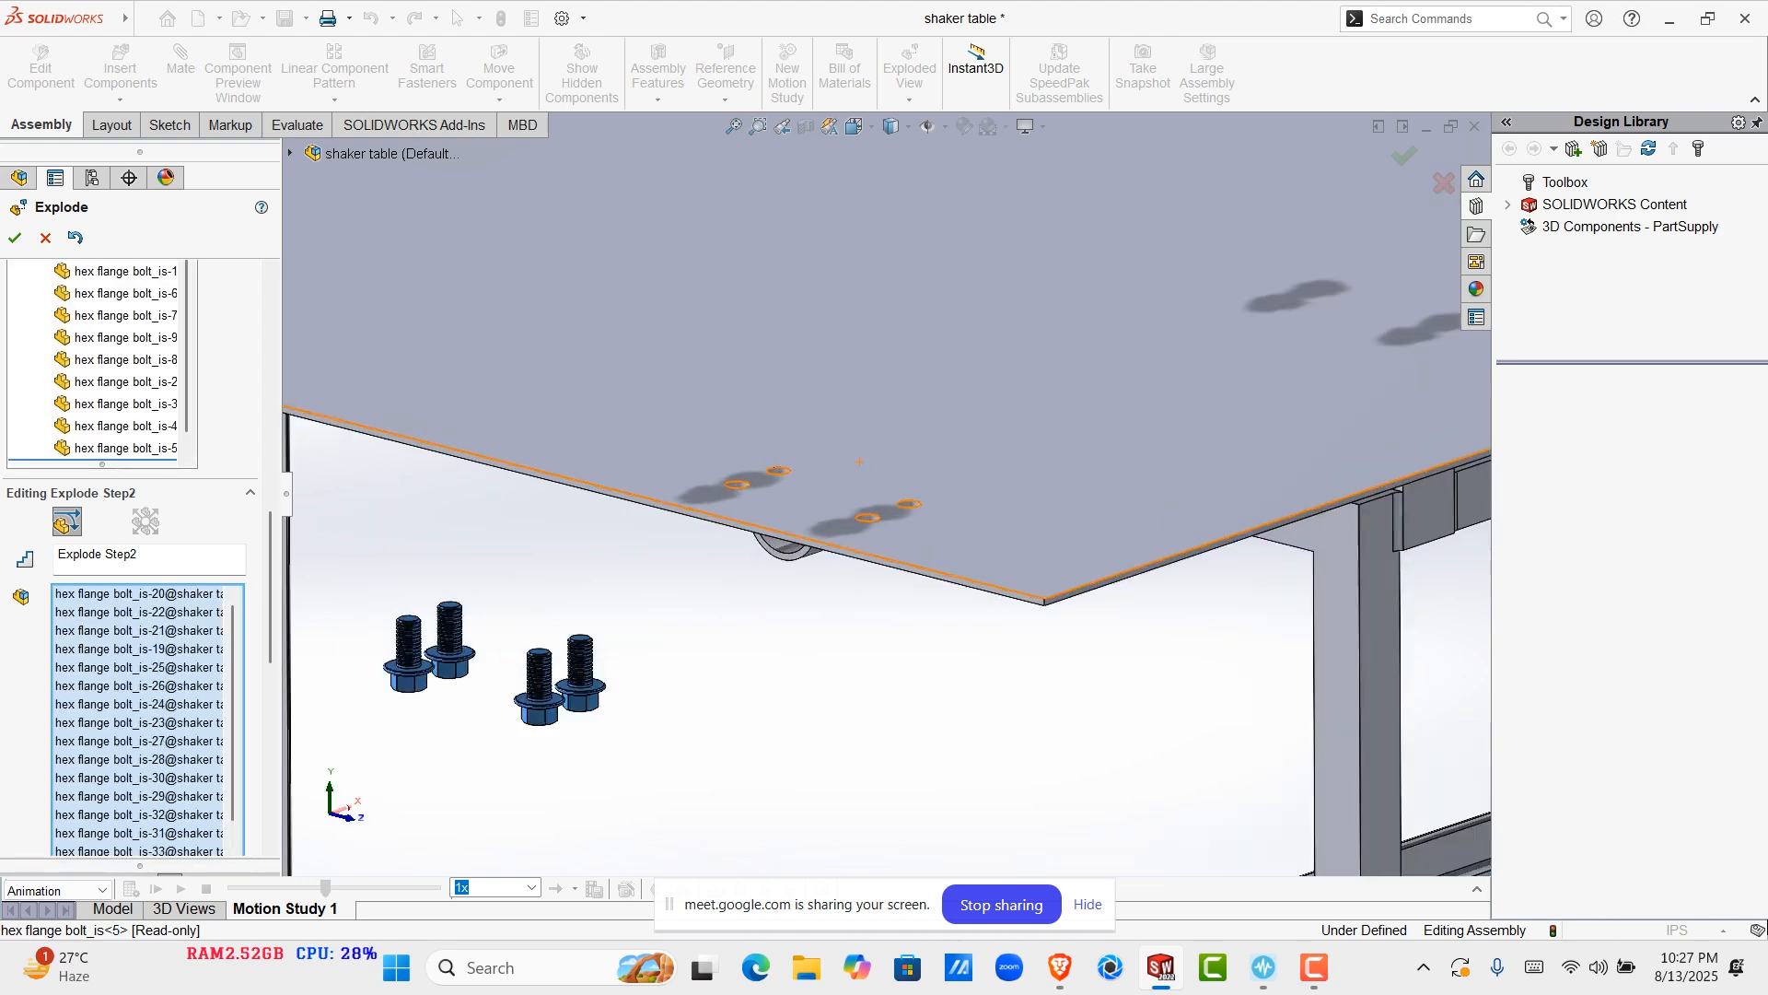
pyautogui.scroll(10, 859, 461)
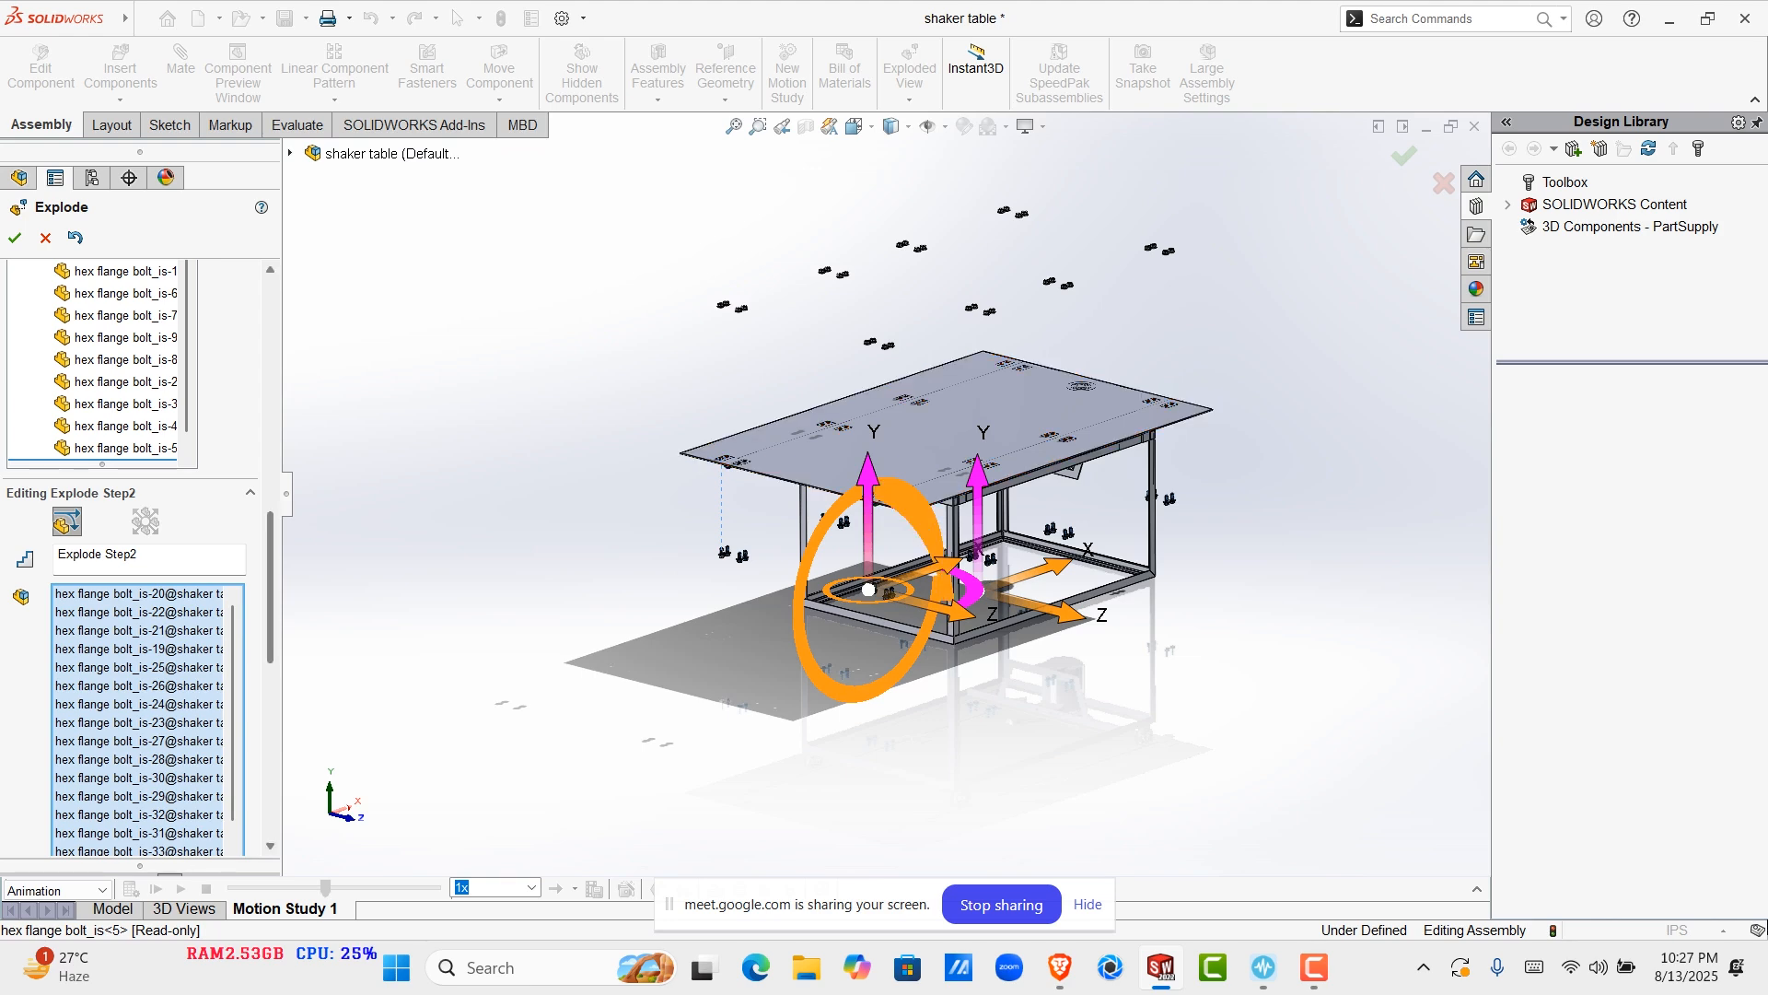
pyautogui.scroll(-5, 138, 553)
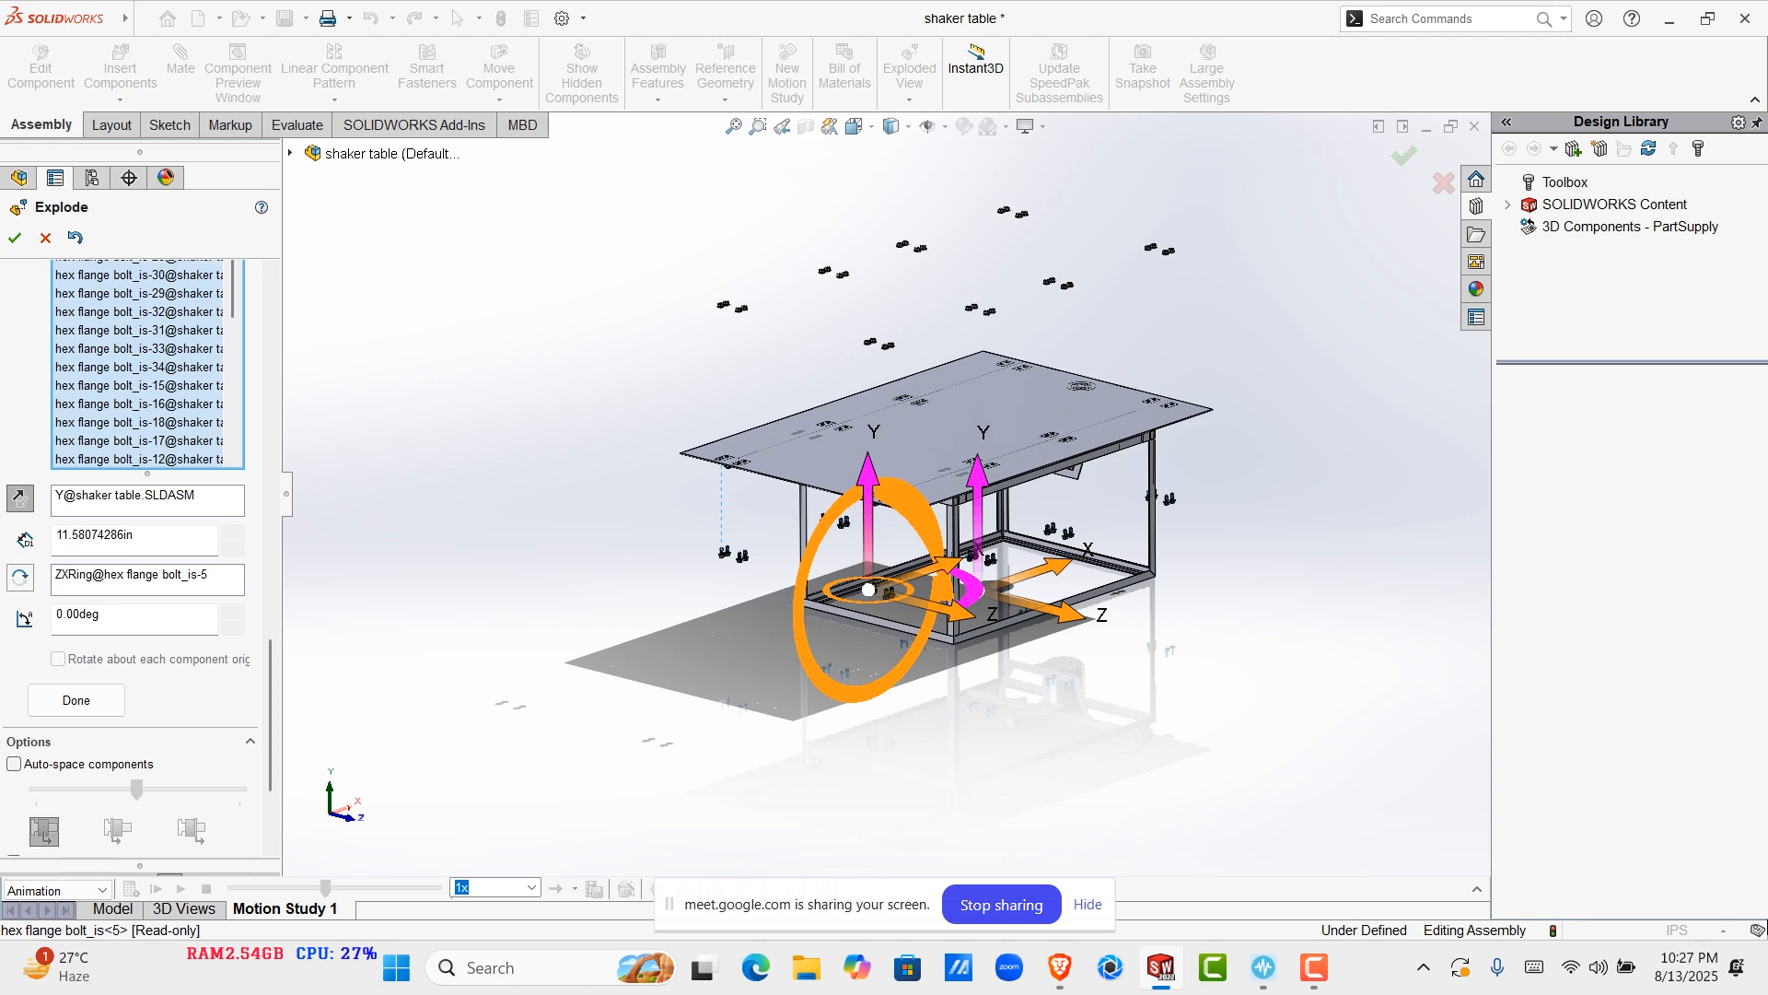
pyautogui.click(76, 700)
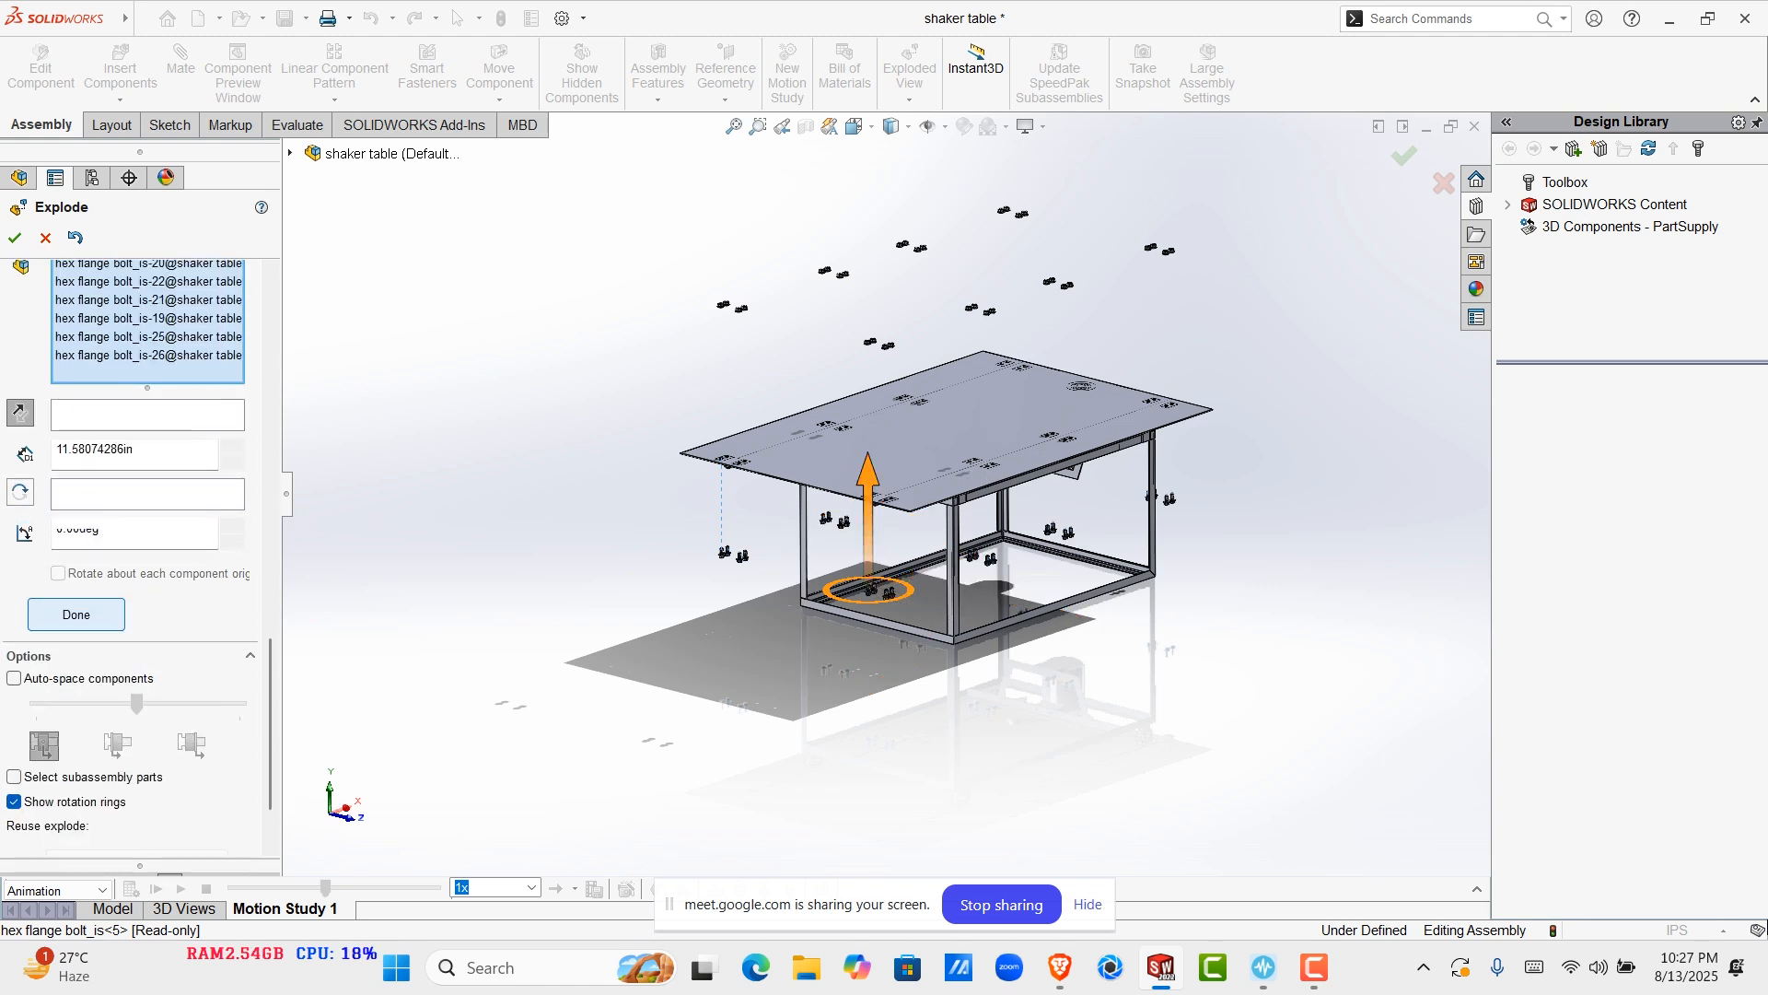
pyautogui.click(75, 522)
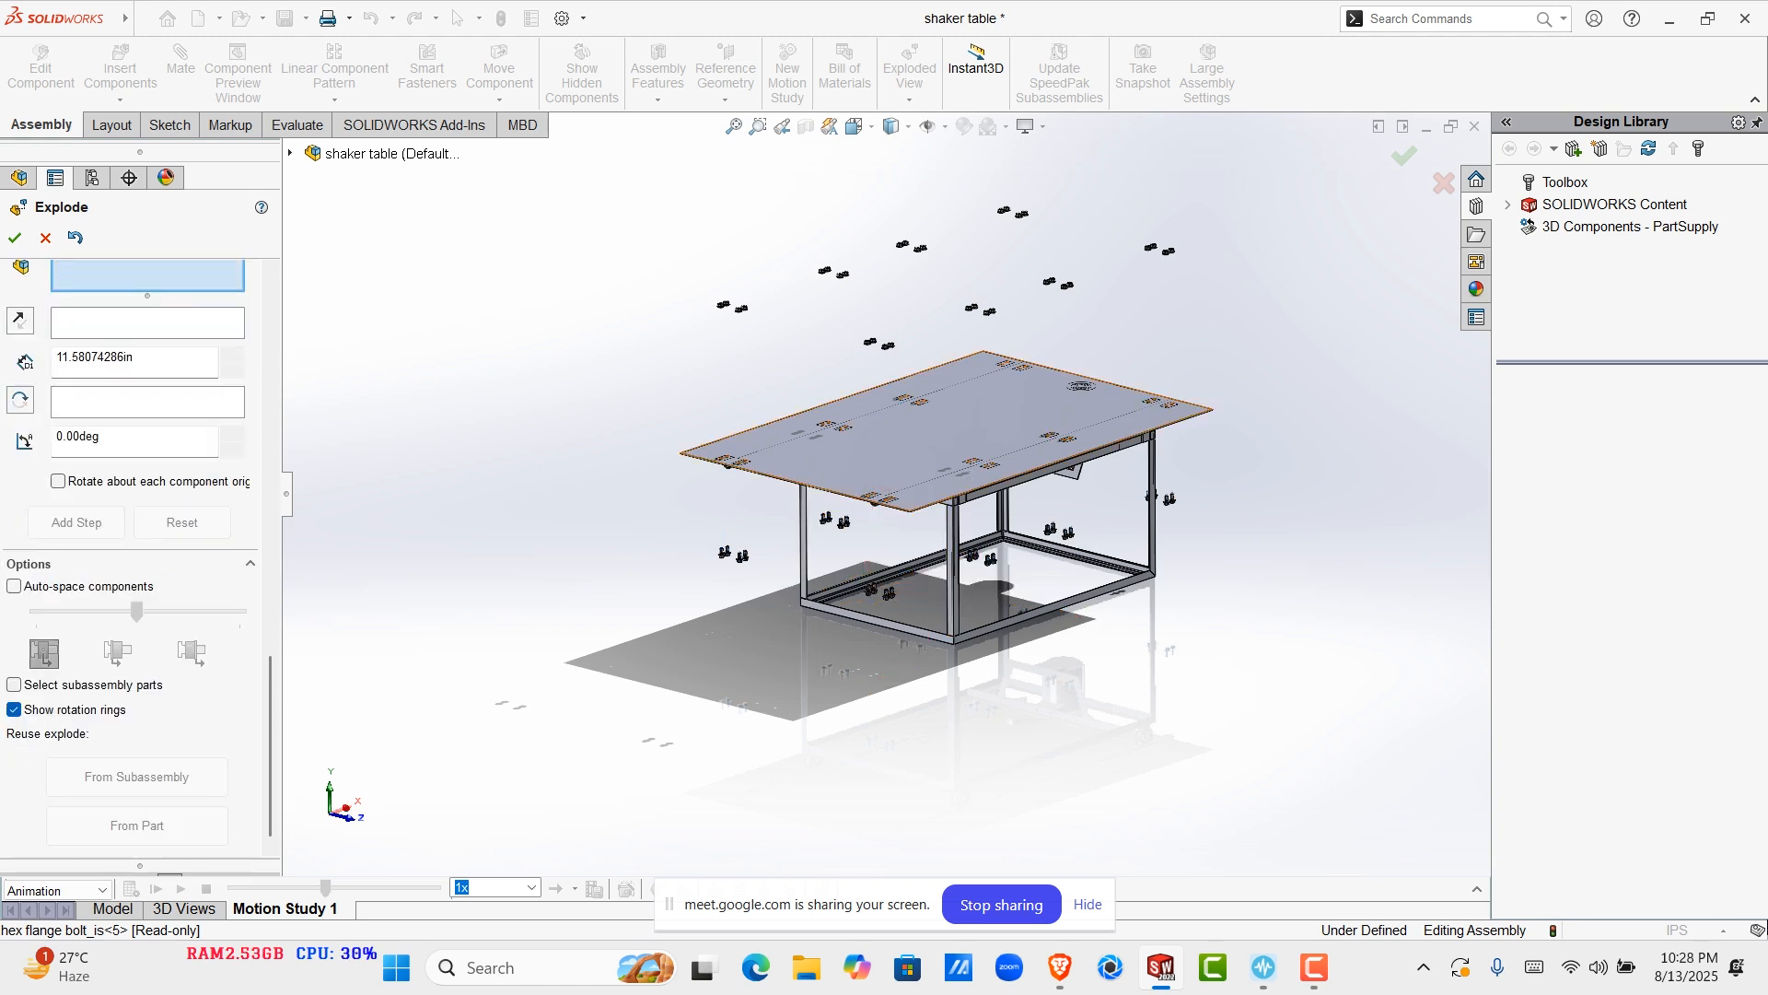
# Explode the bed plate about 64.14 in along X, away from the frame, and finish the step
pyautogui.click(971, 459)
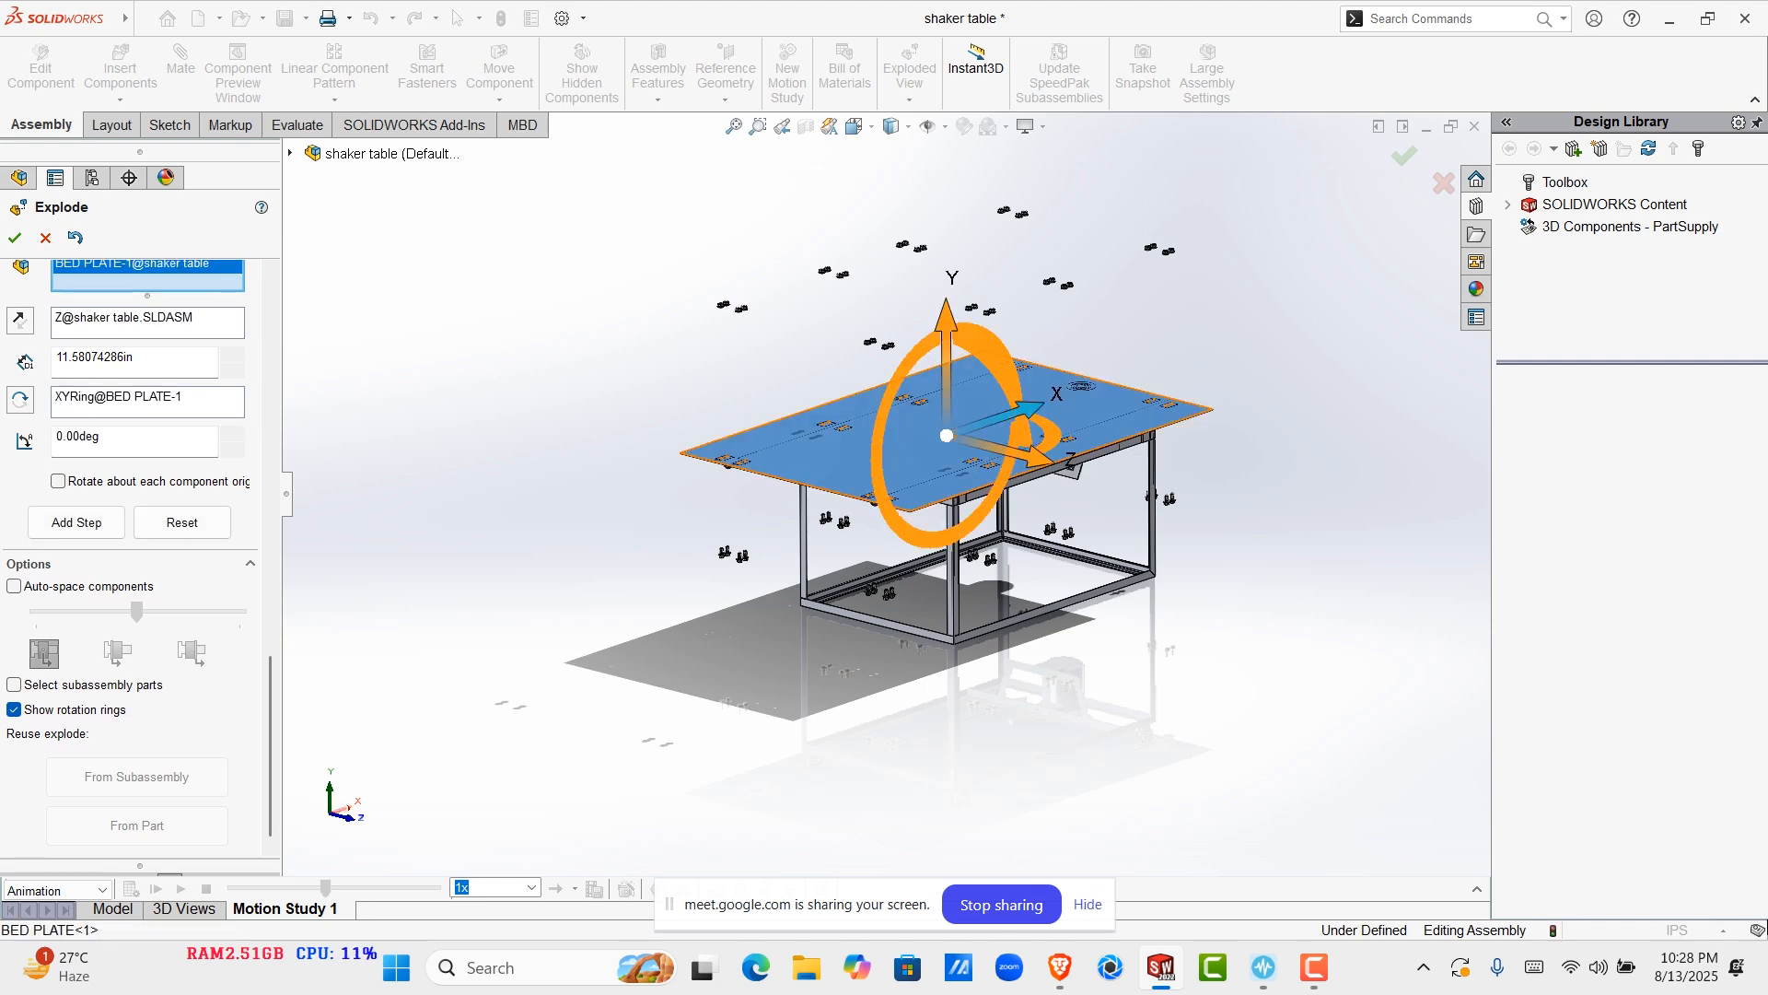
pyautogui.moveTo(1027, 414); pyautogui.dragTo(1392, 291)
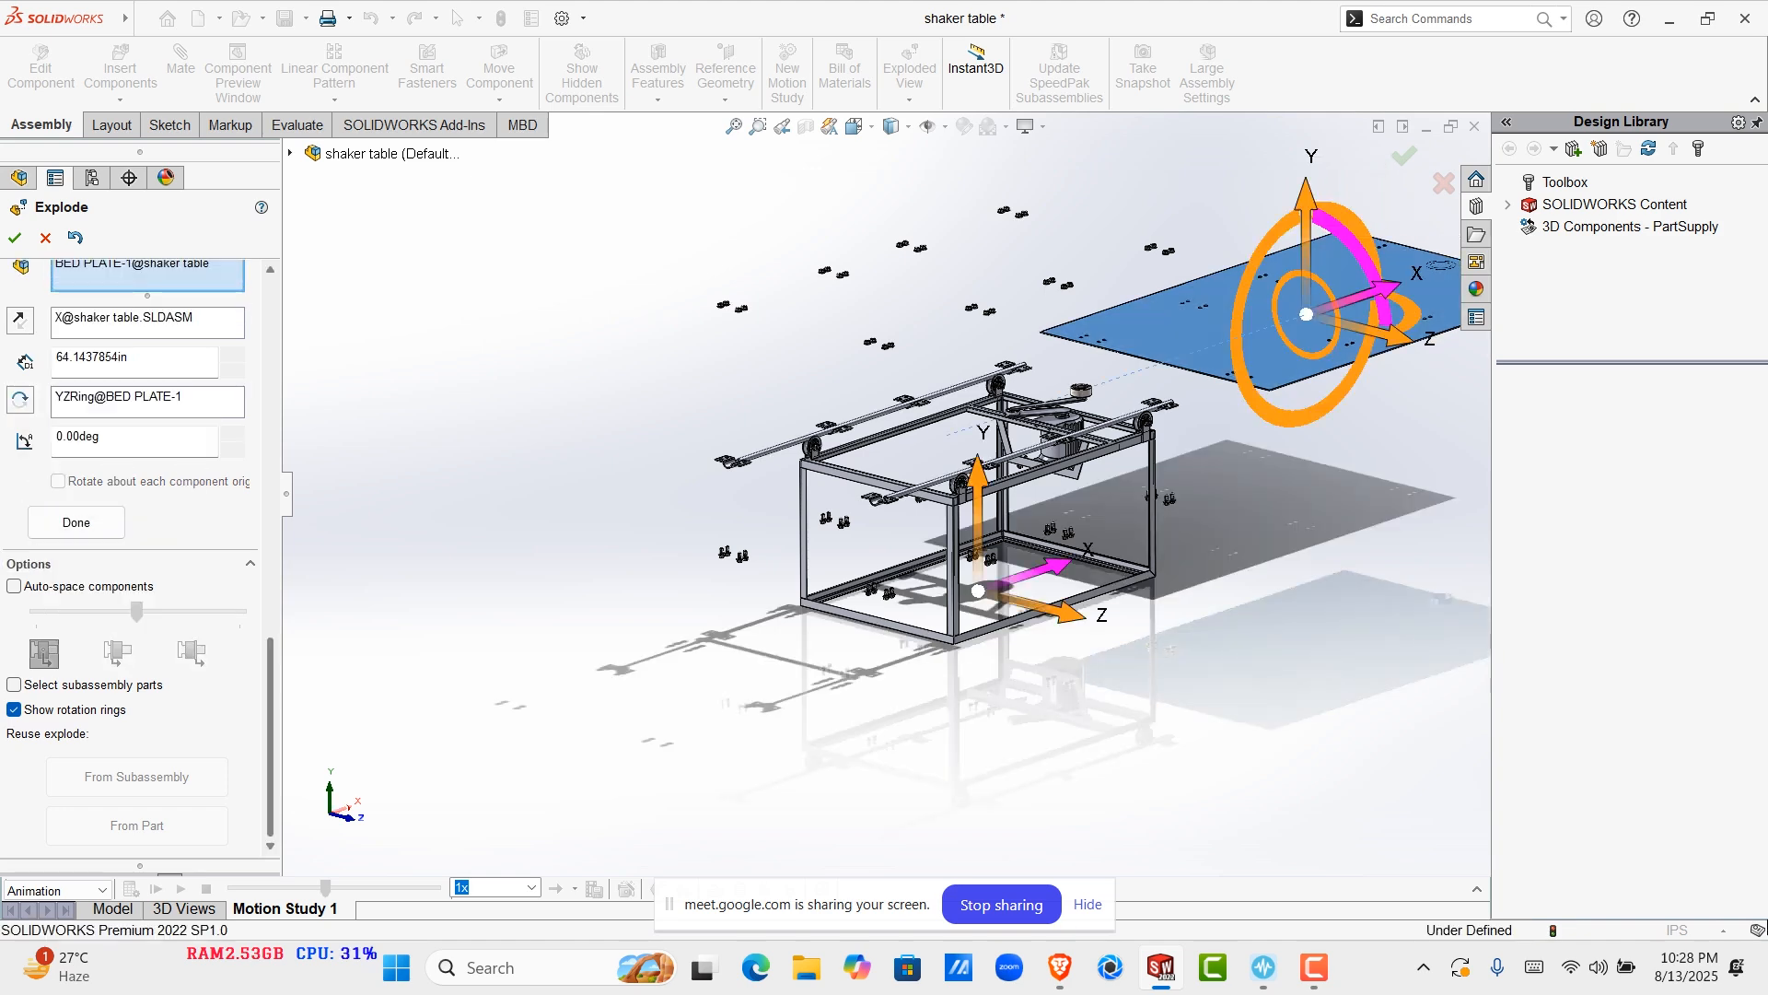
pyautogui.click(77, 522)
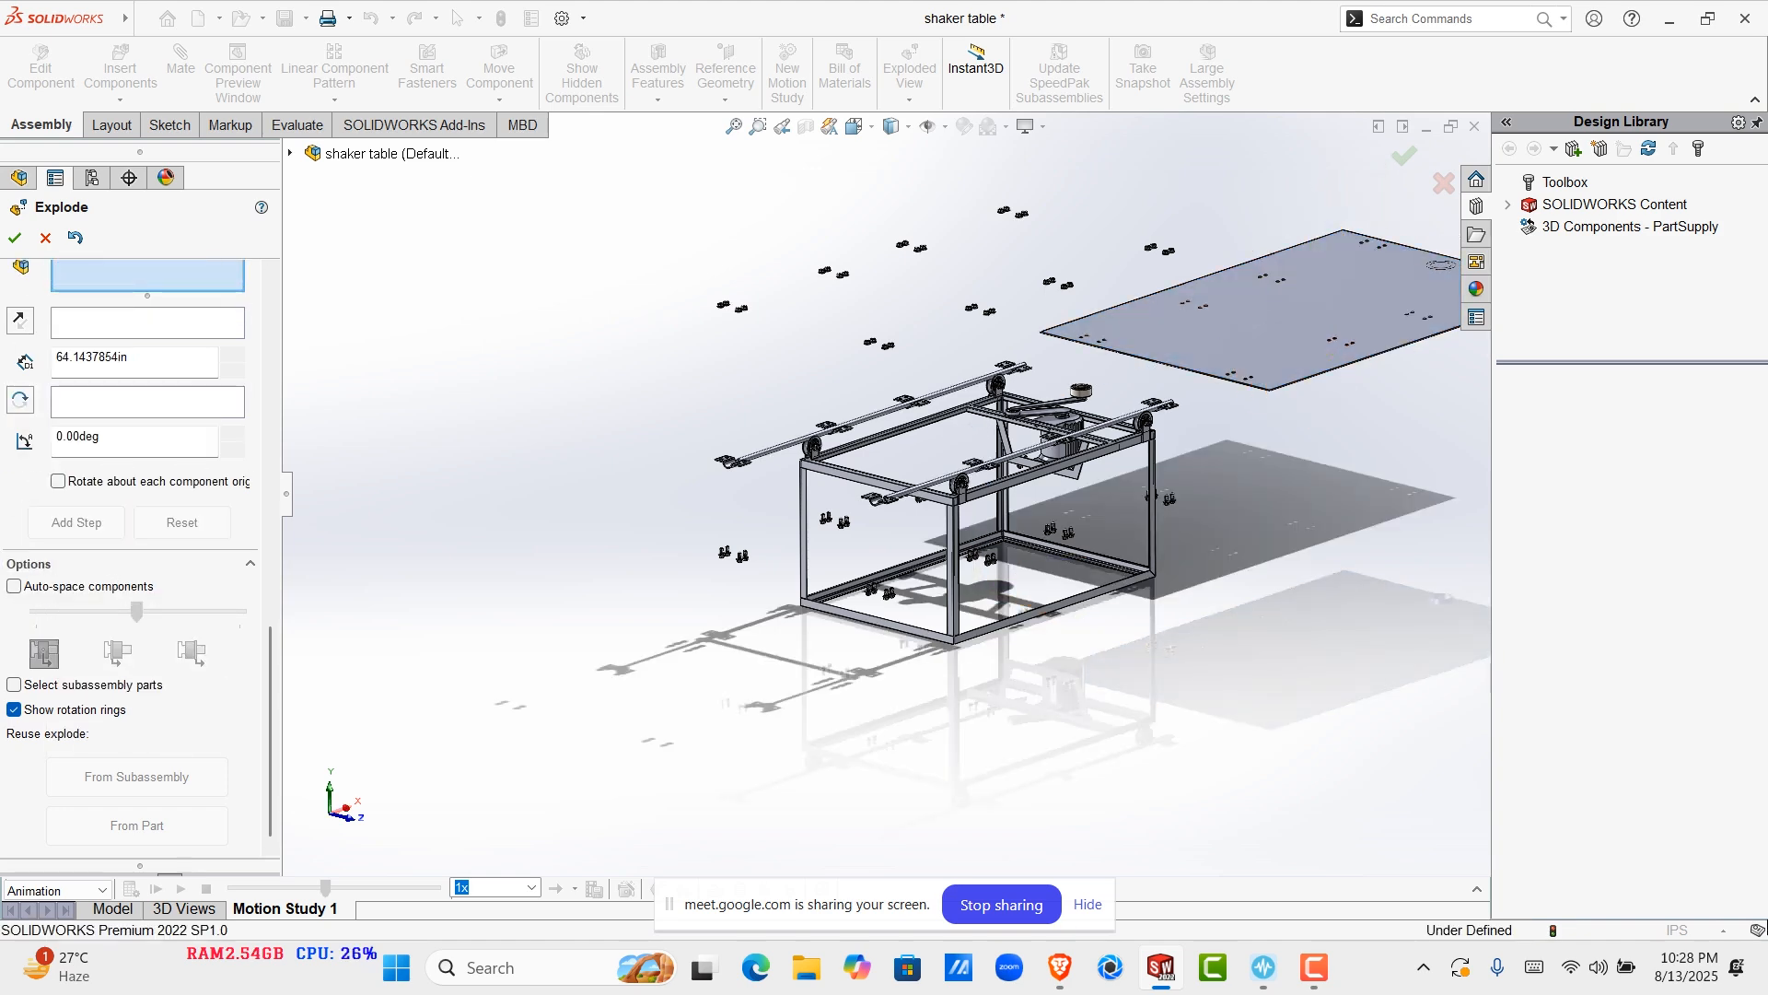
# Start an explode step for the end clamp of the far rail, moving it outward about 19.47 in with the direction set to Z
pyautogui.scroll(-5, 761, 469)
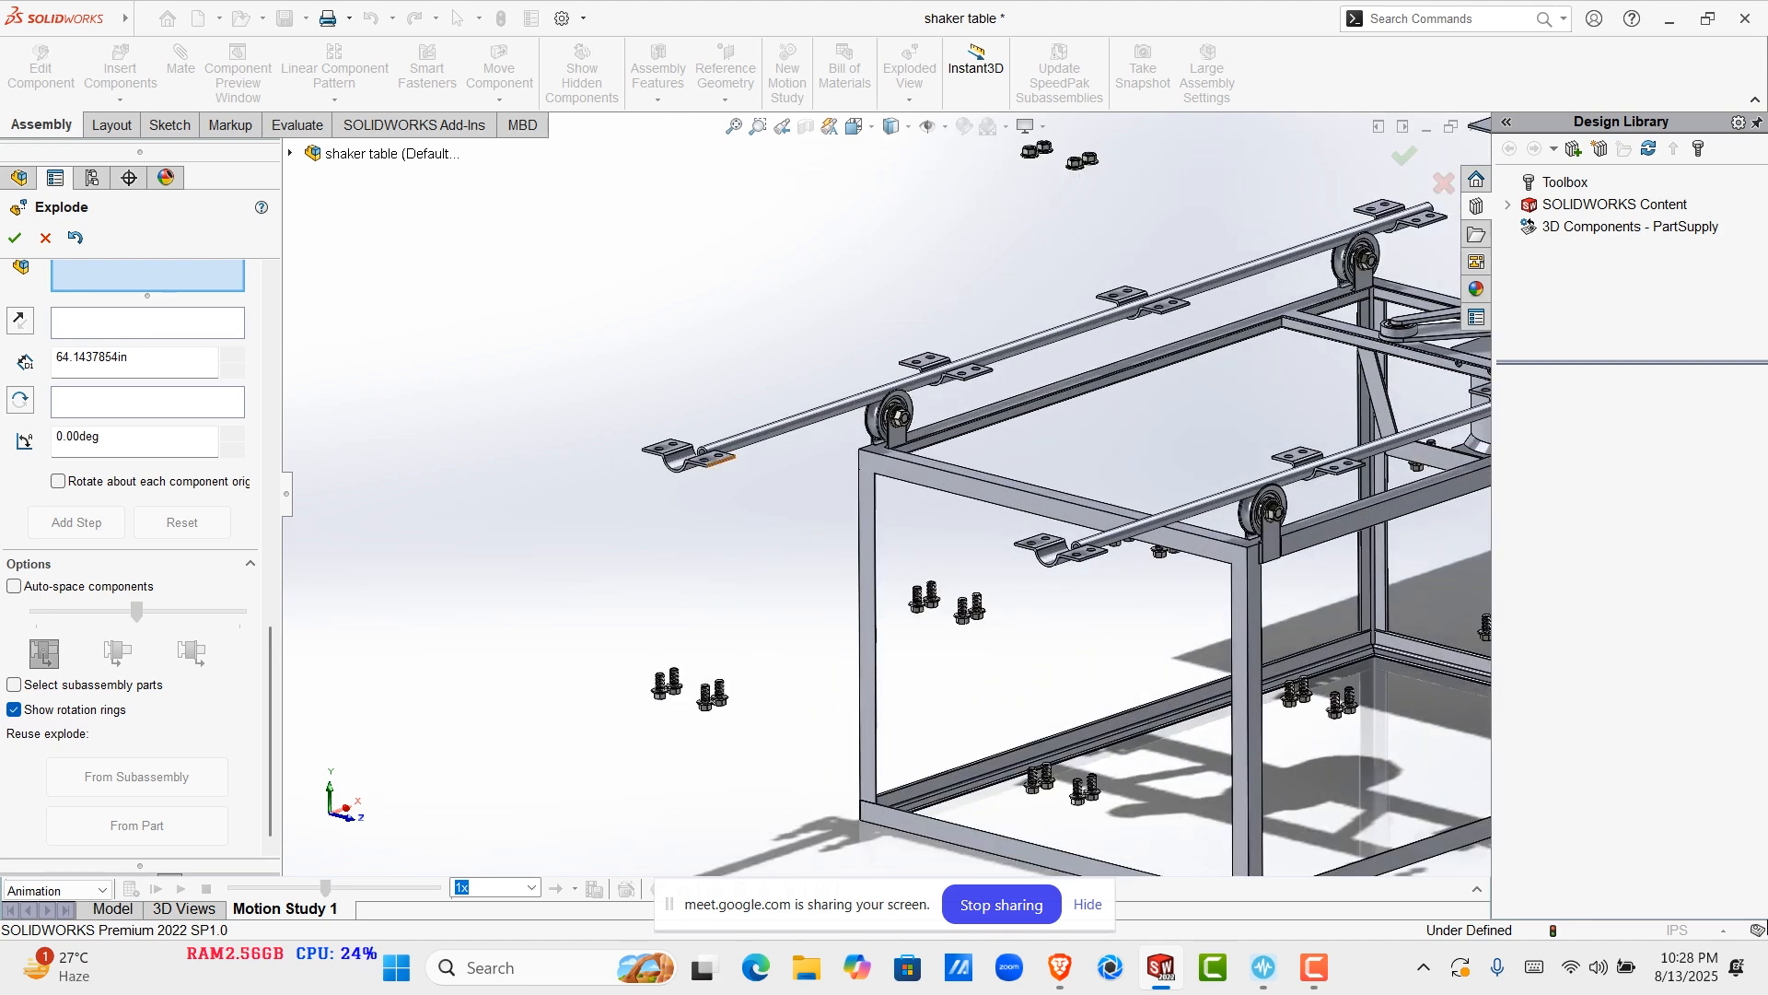
pyautogui.click(709, 458)
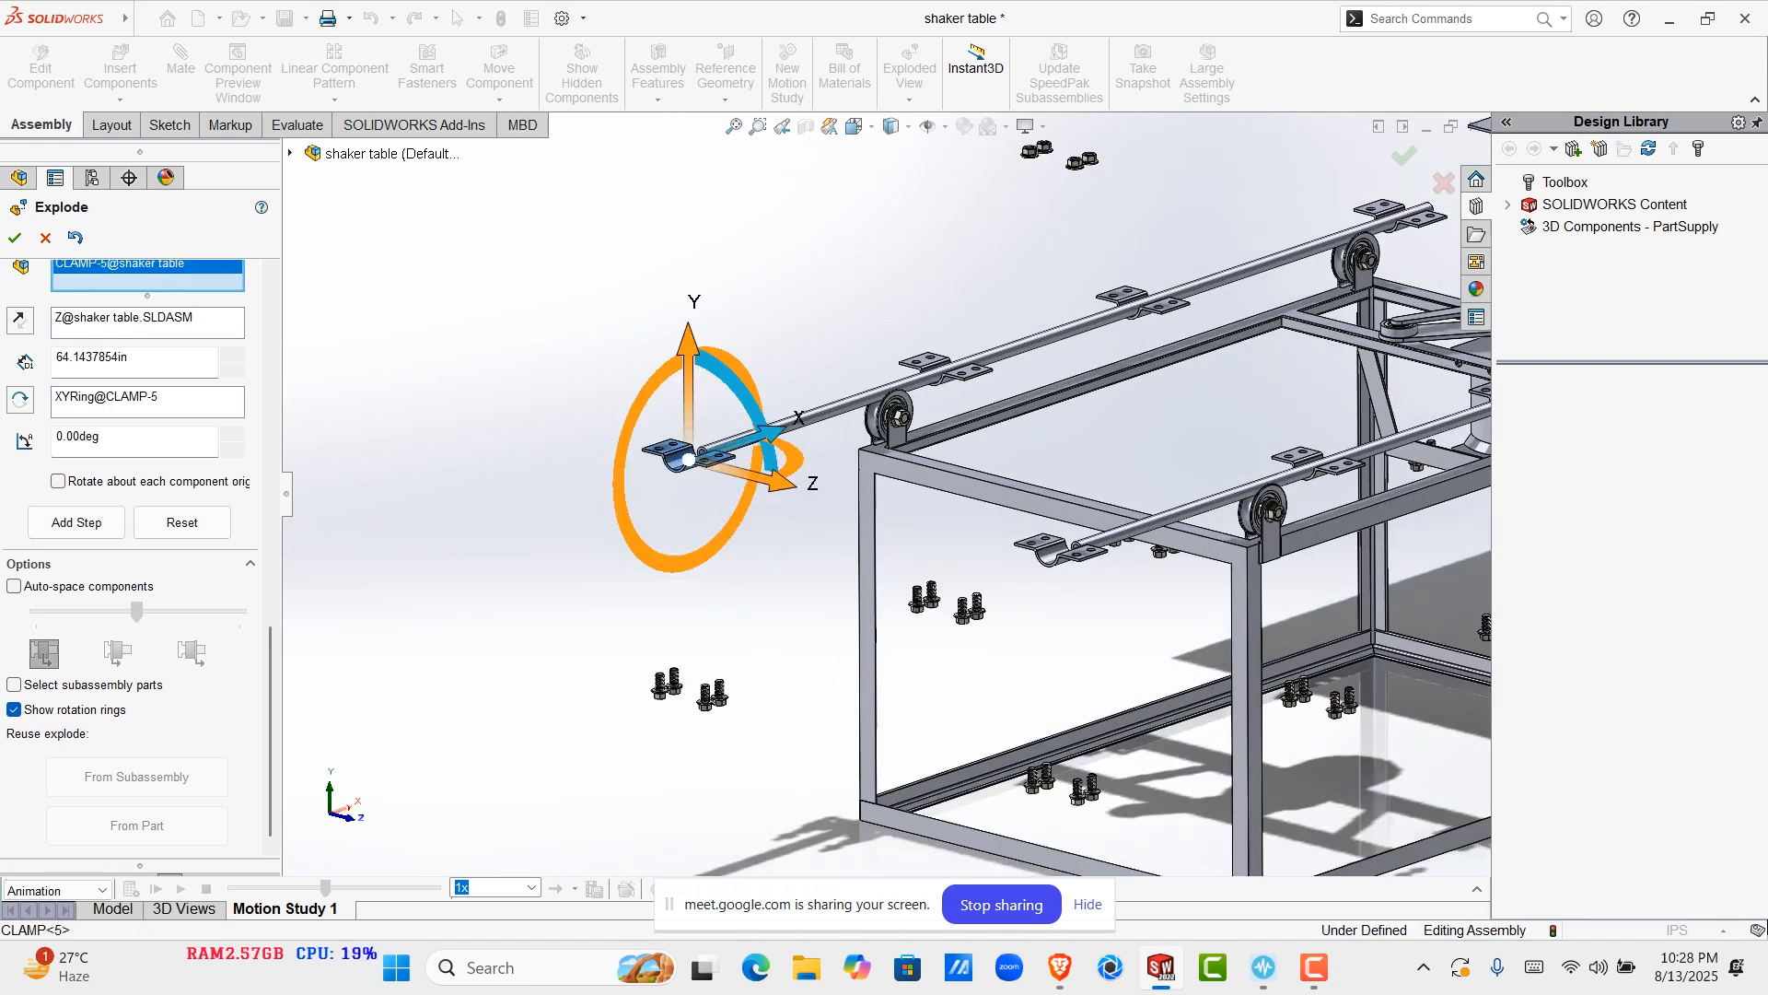
pyautogui.moveTo(765, 431); pyautogui.dragTo(492, 526)
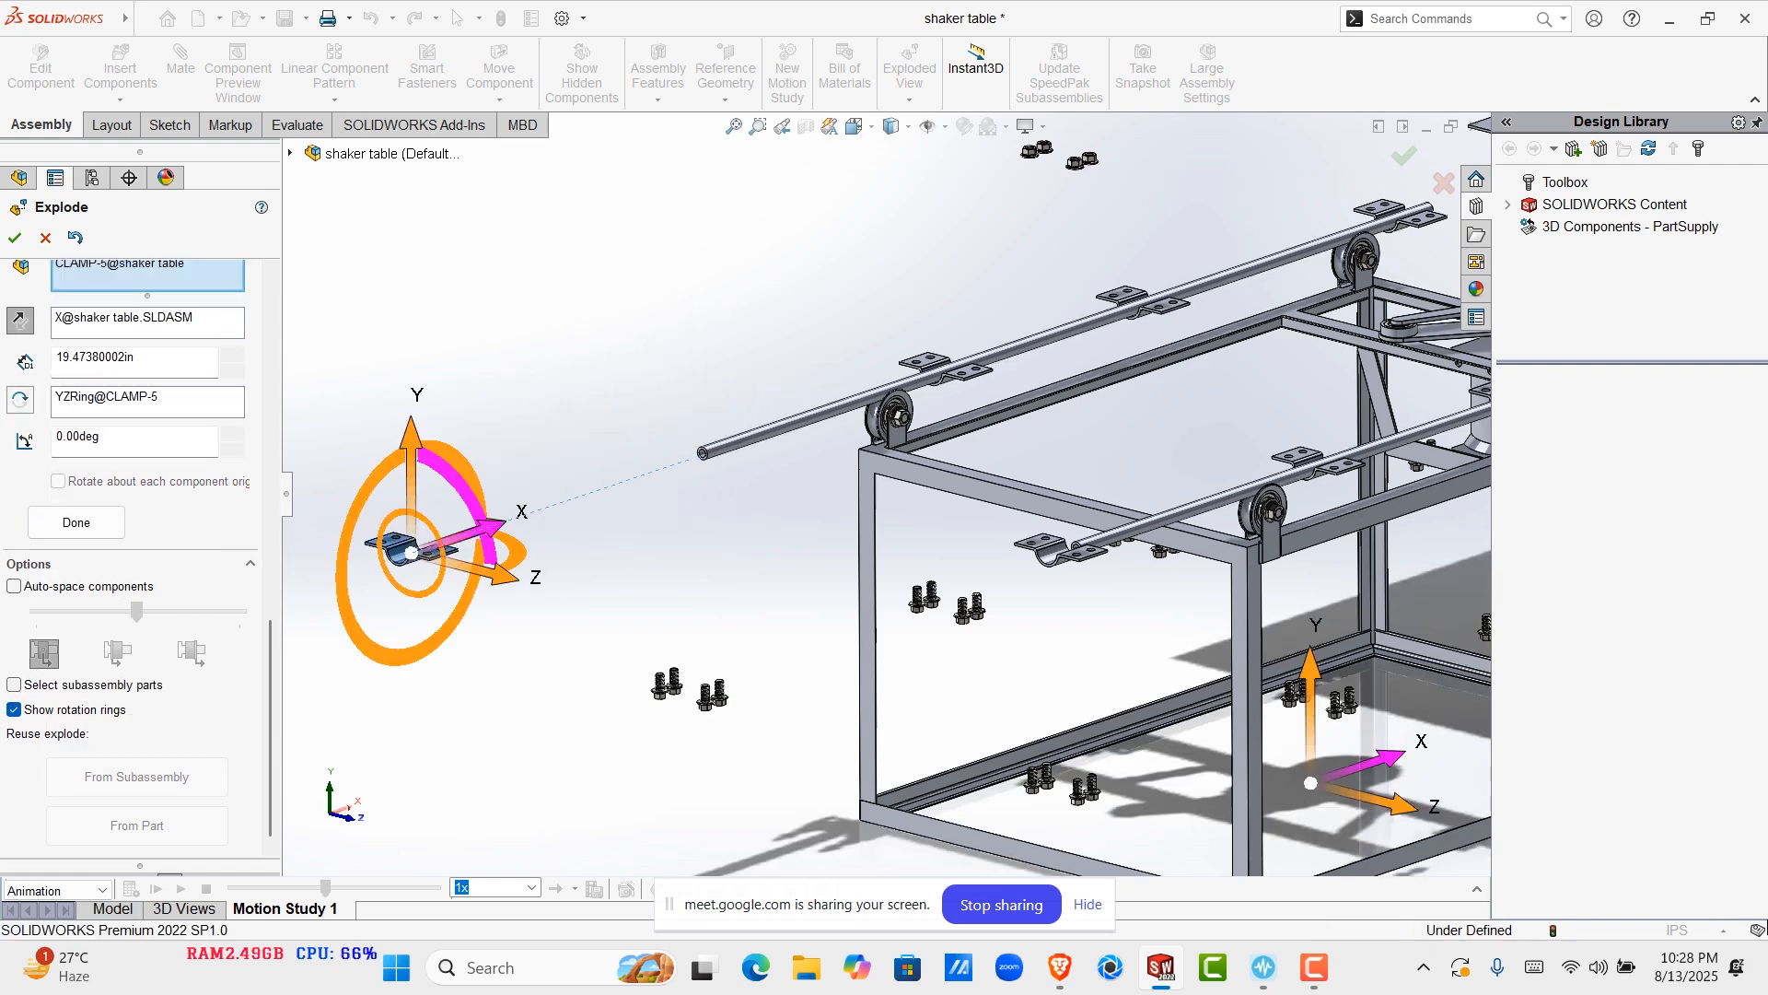
pyautogui.scroll(1, 776, 497)
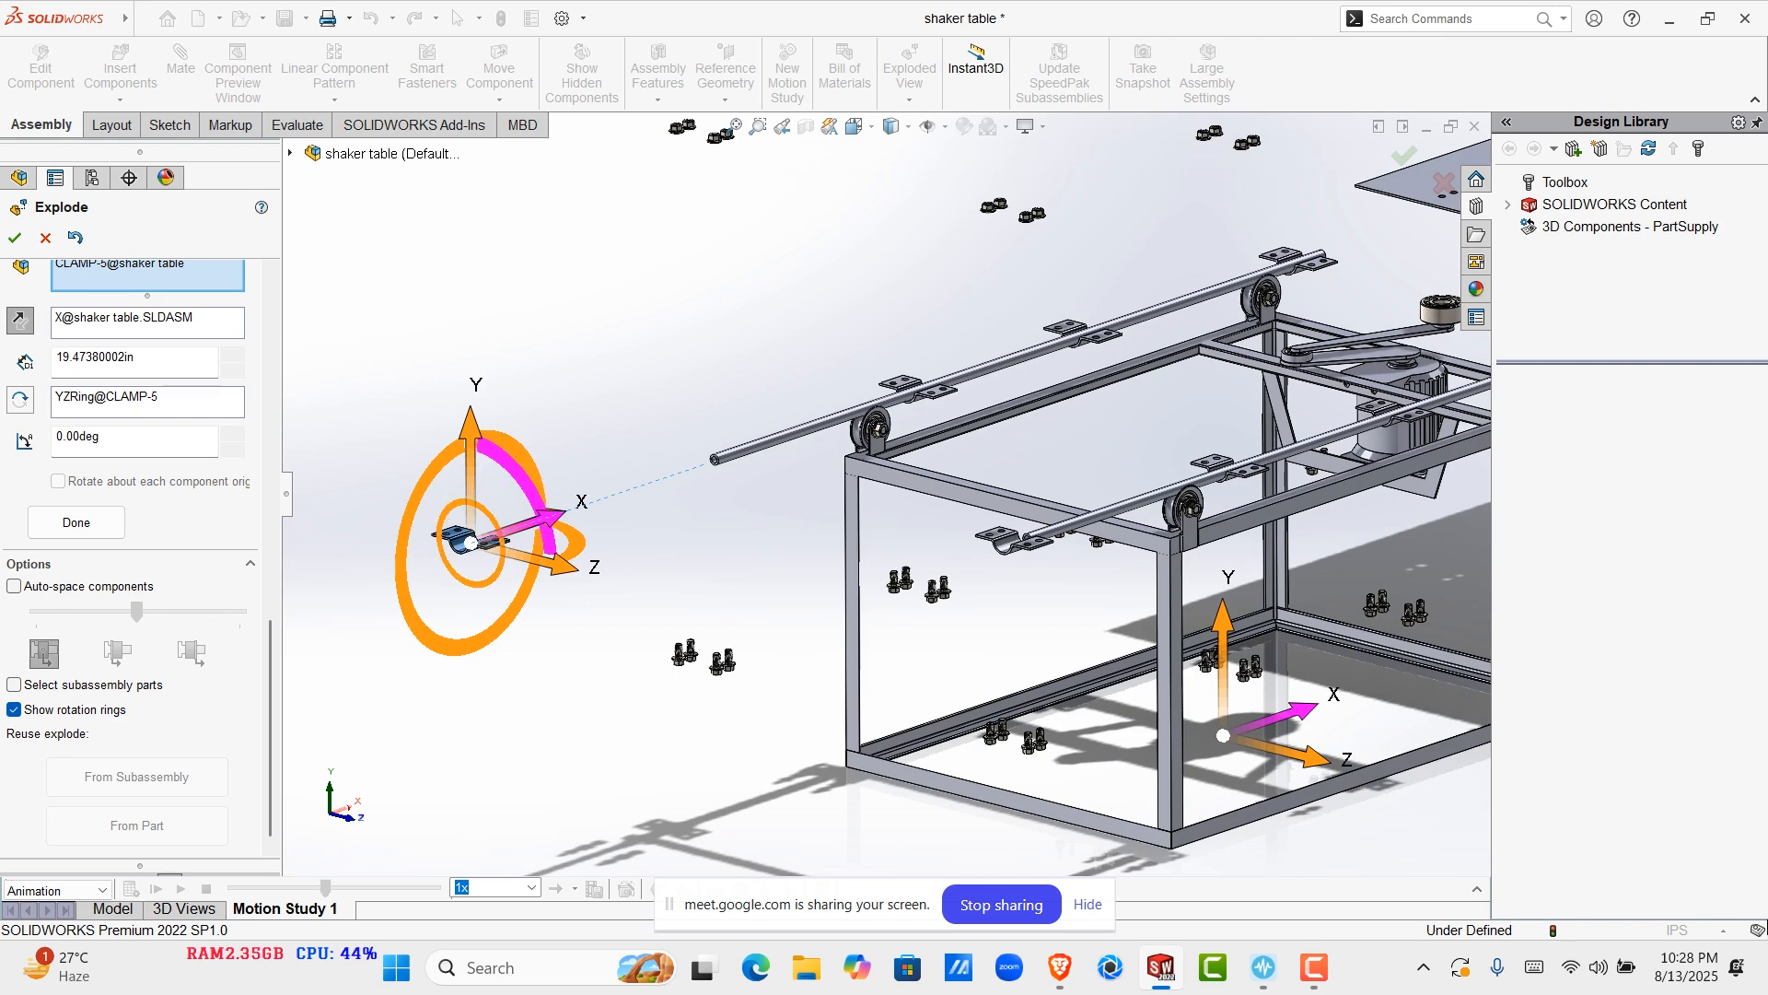
pyautogui.click(564, 563)
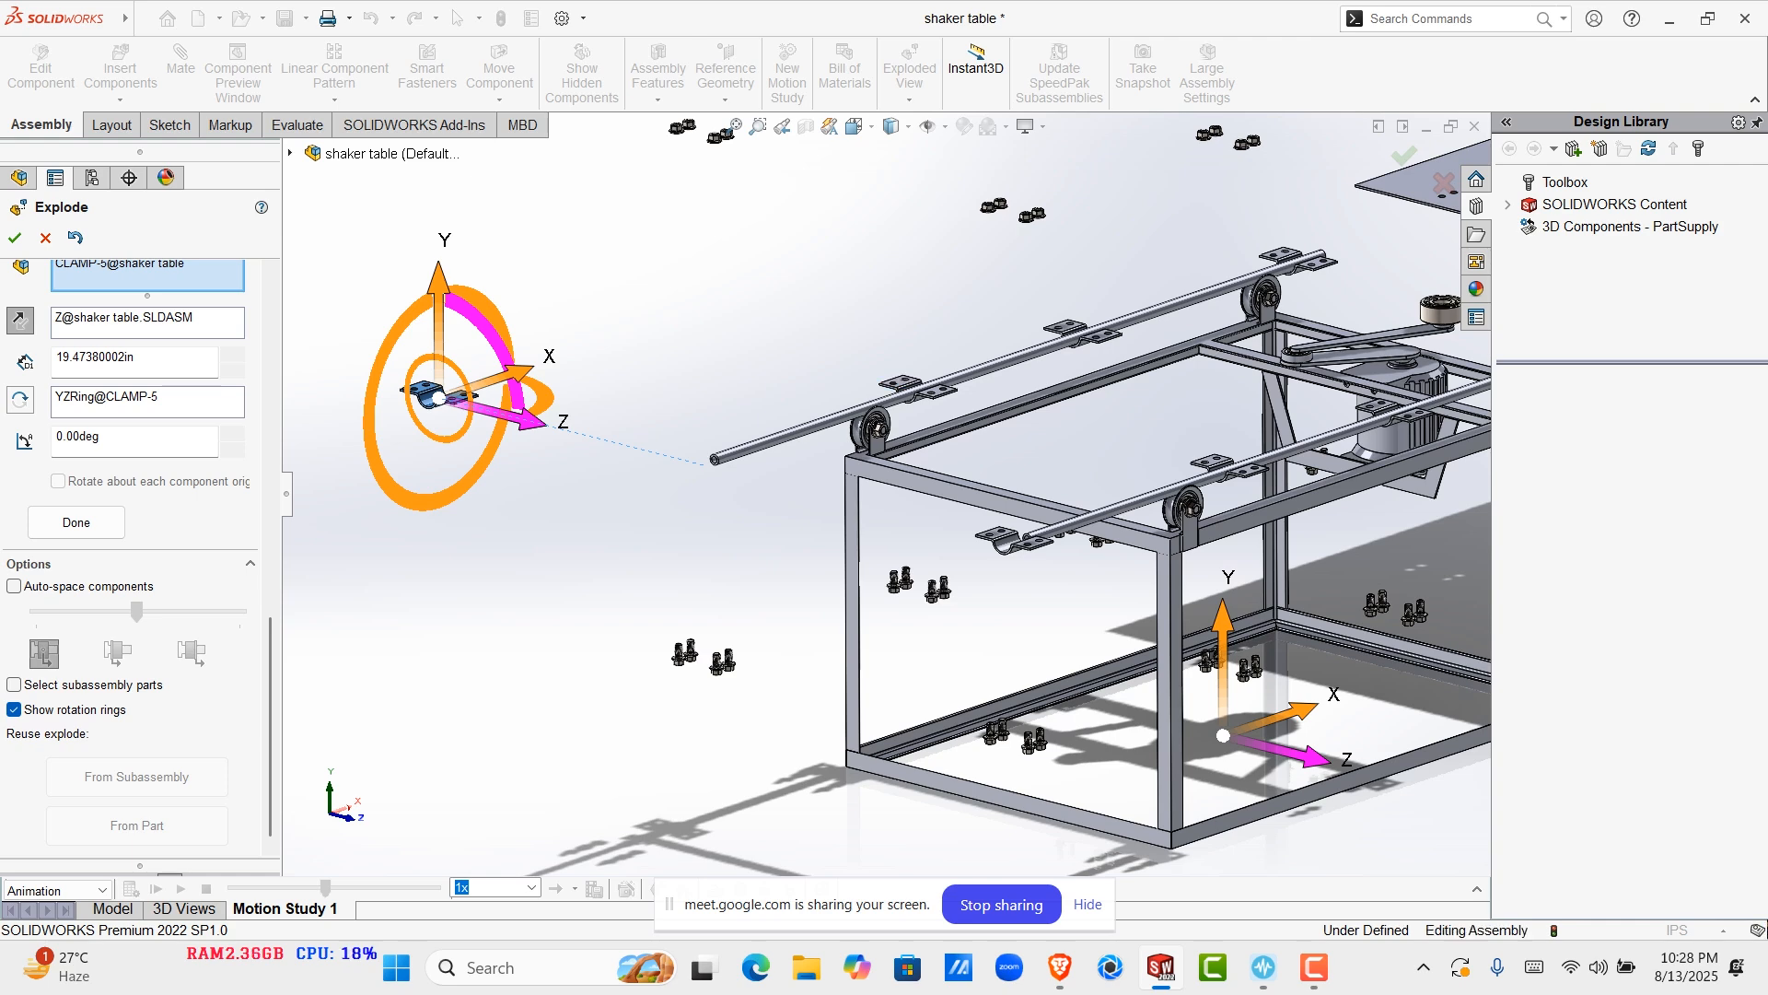
# Add the other three clamps of the far rail to the same explode step and finish it
pyautogui.click(904, 384)
pyautogui.click(1069, 329)
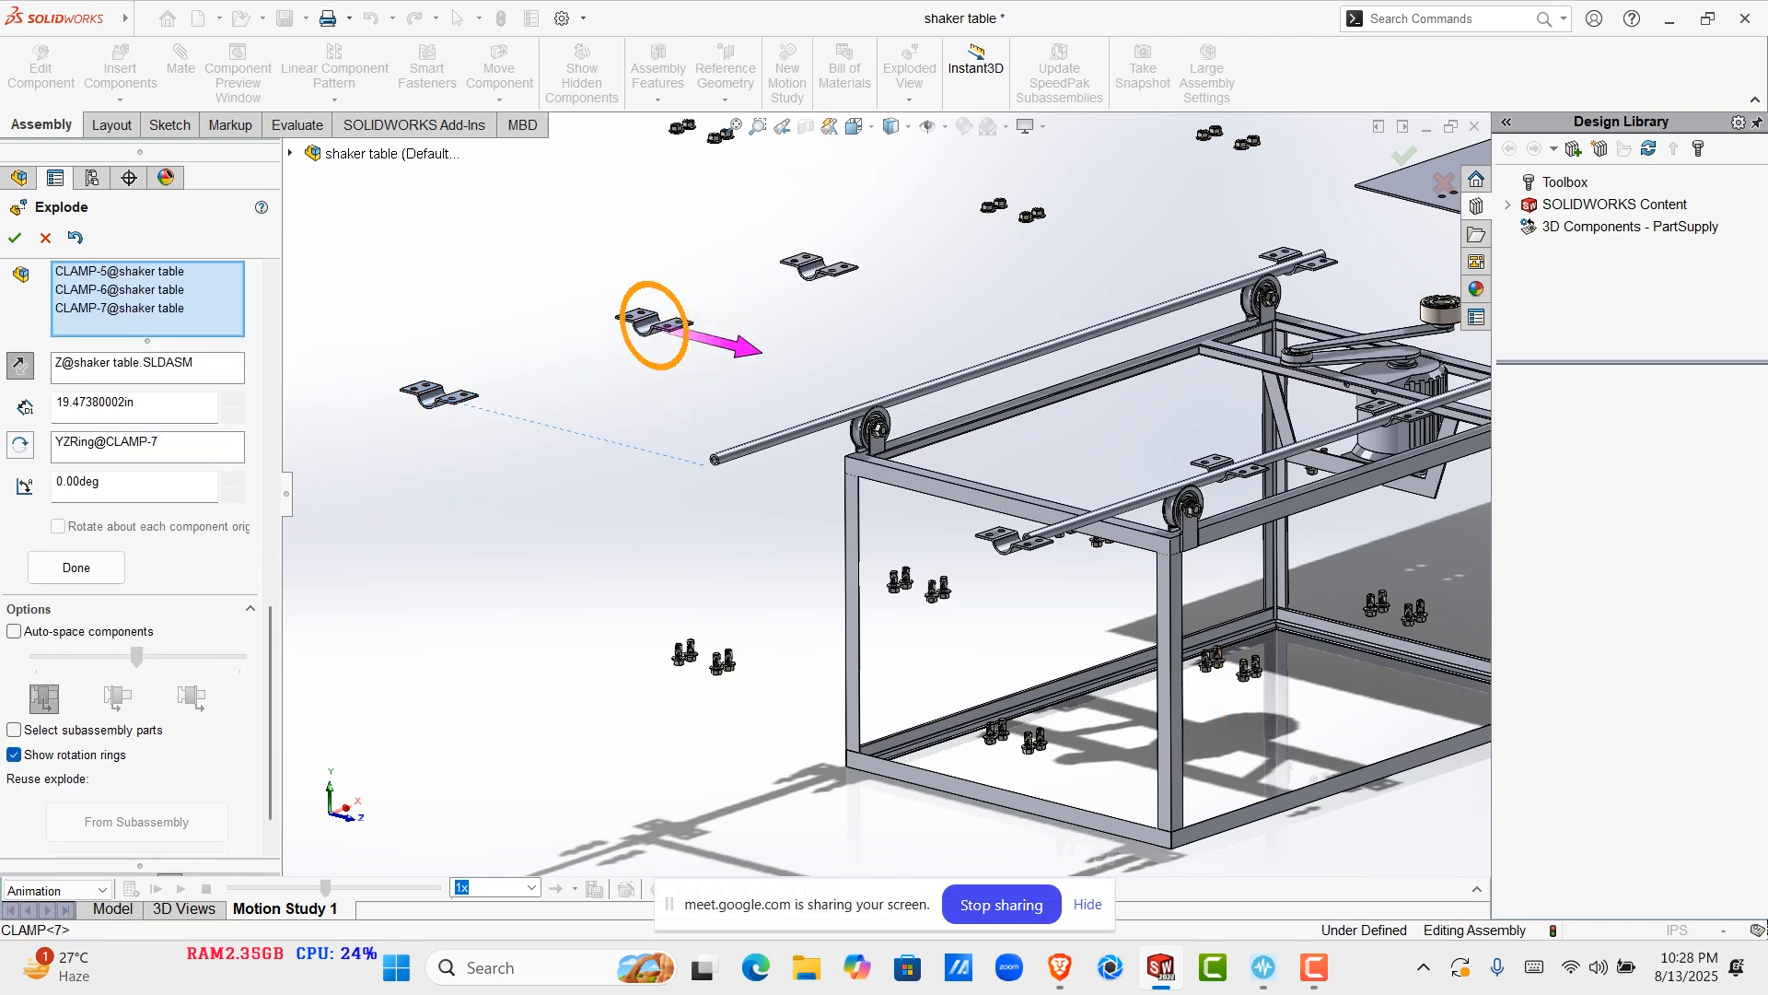
pyautogui.click(1285, 257)
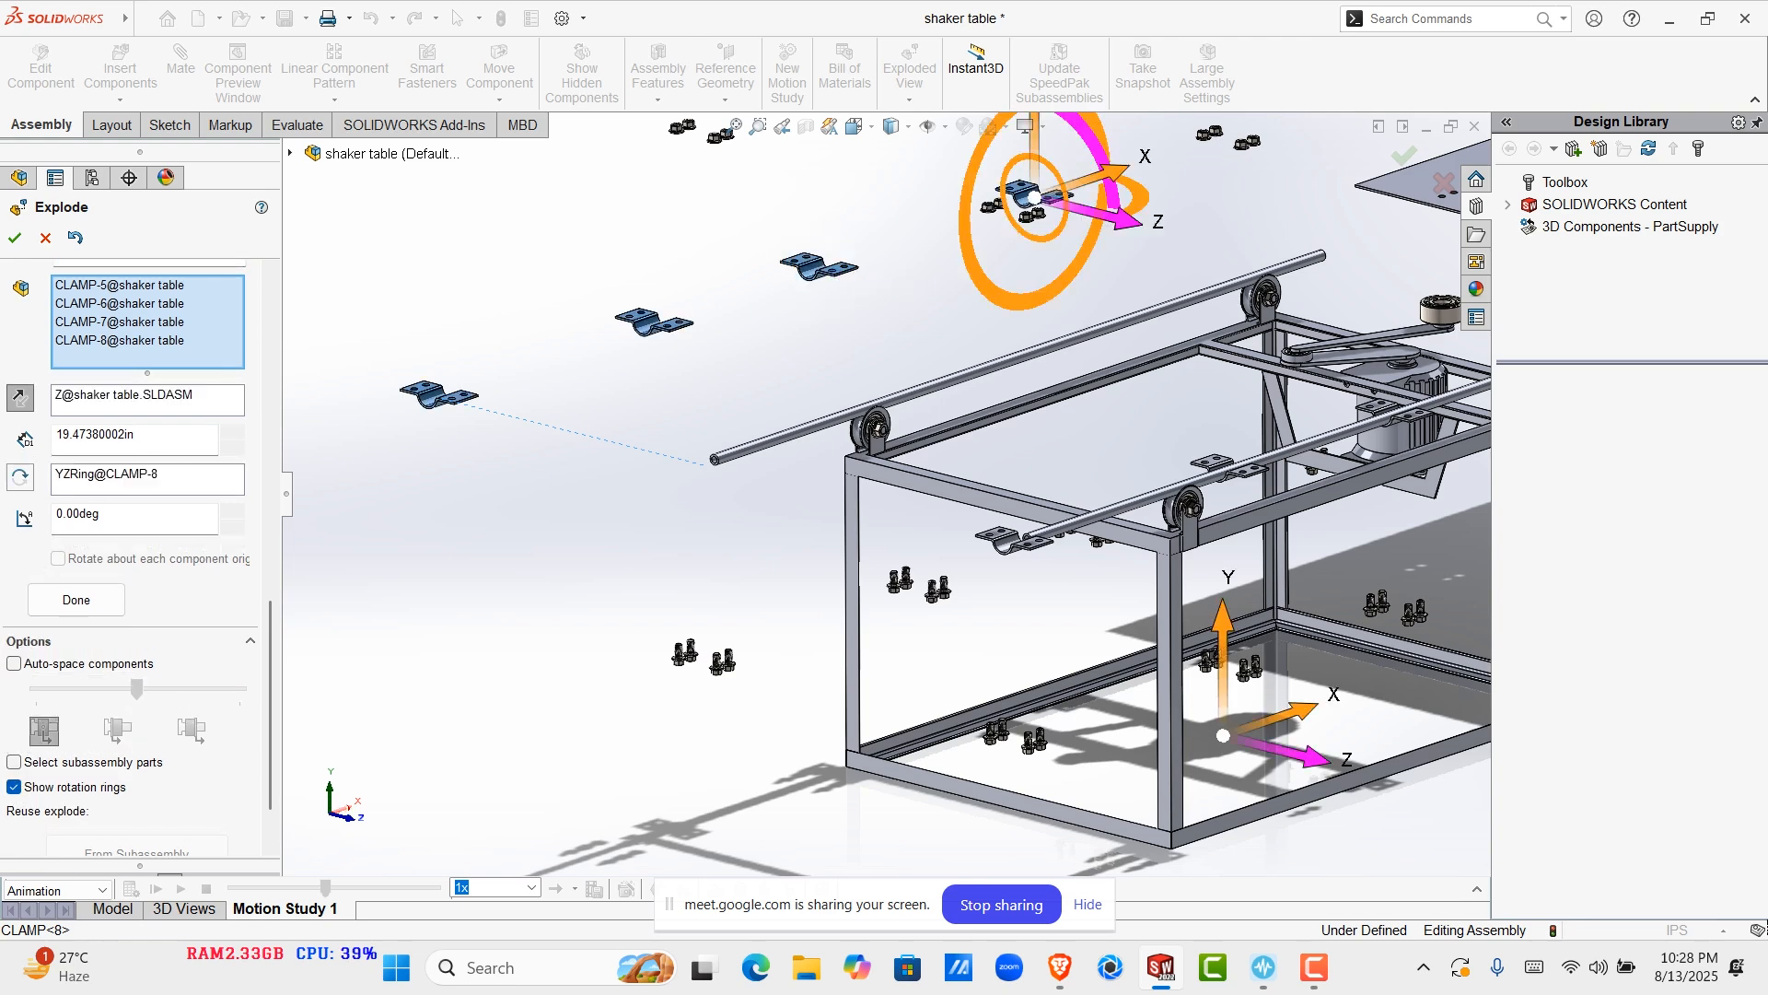
pyautogui.click(75, 600)
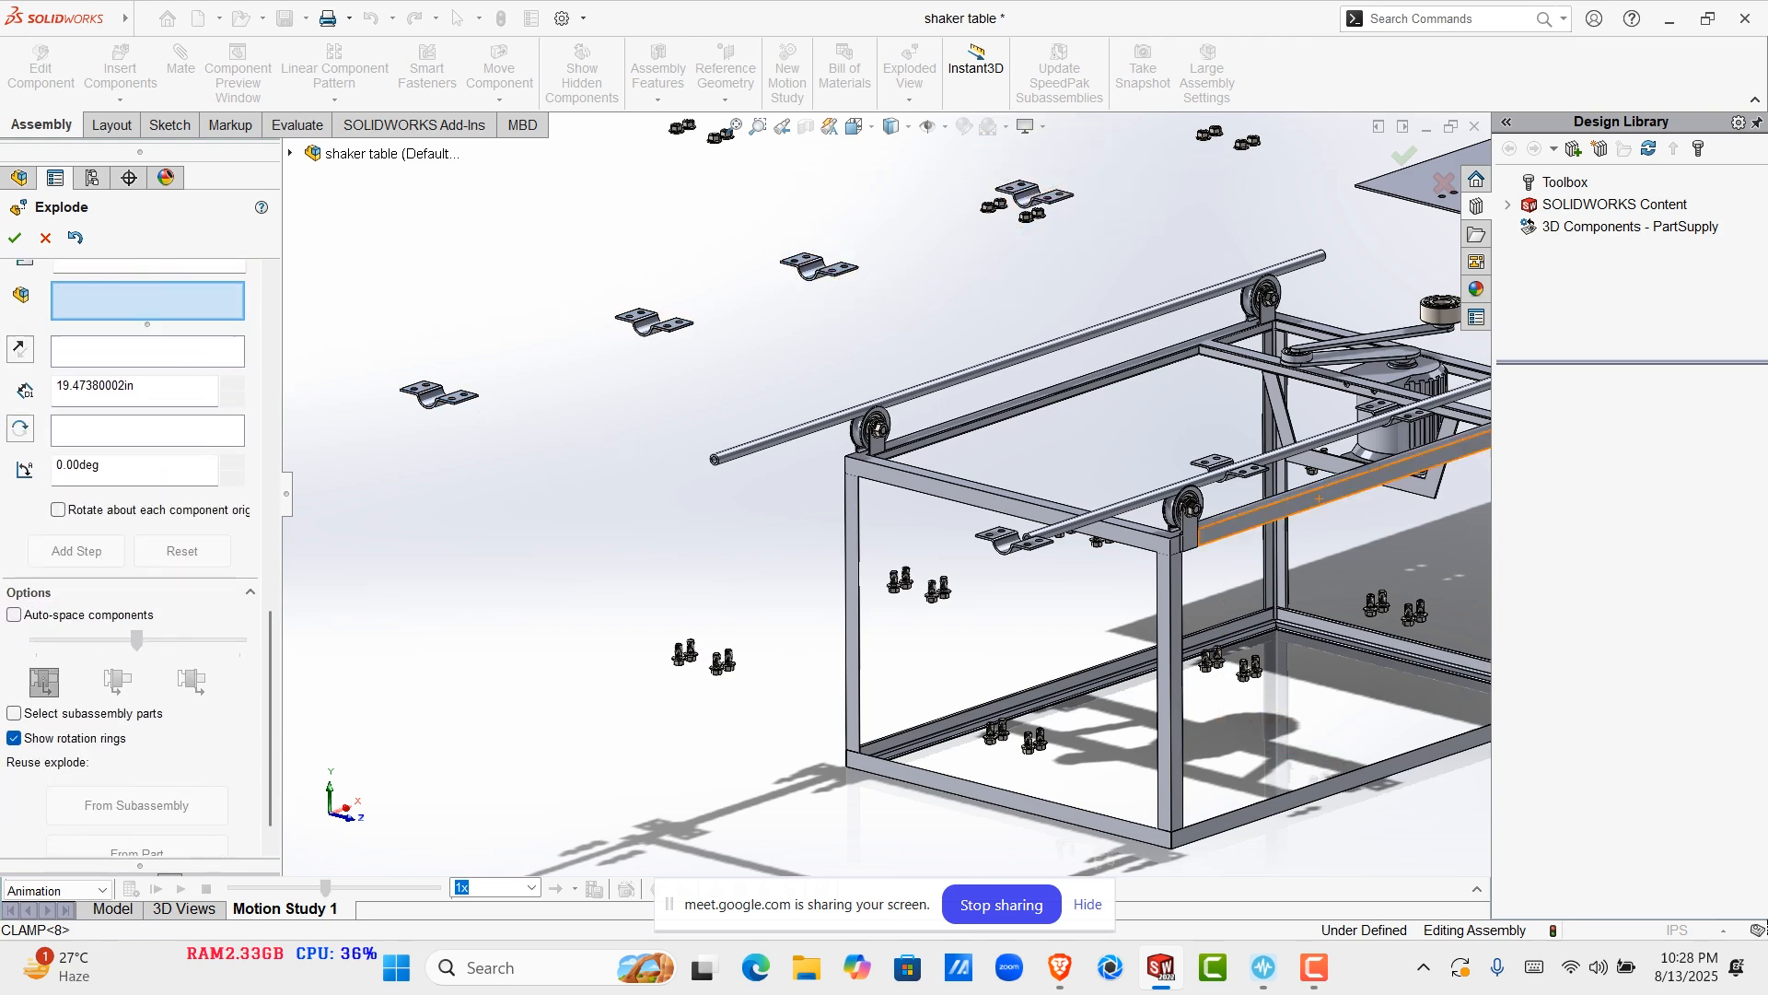
# Start an explode step by moving the end clamp of the near rail outward about 28.01 in along Z
pyautogui.scroll(2, 1319, 498)
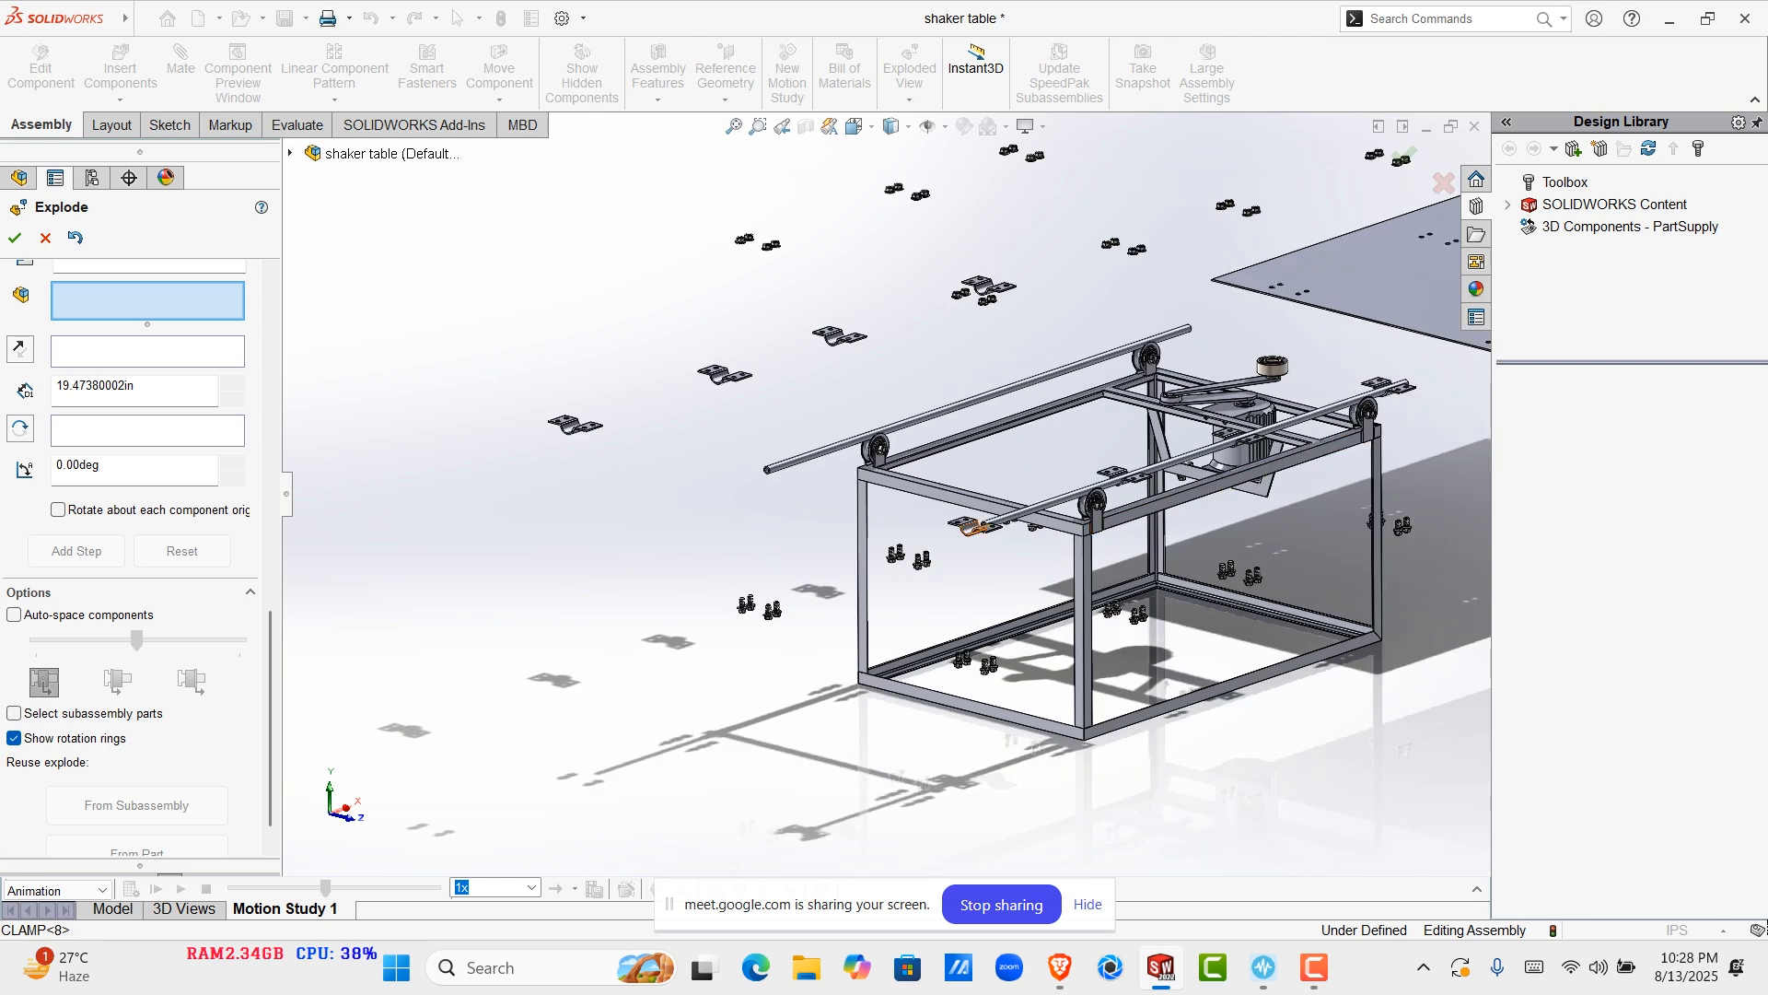
pyautogui.click(971, 527)
pyautogui.moveTo(1073, 552); pyautogui.dragTo(1337, 619)
# Add the other three clamps of the near rail to the same explode step and finish it
pyautogui.scroll(-5, 1172, 485)
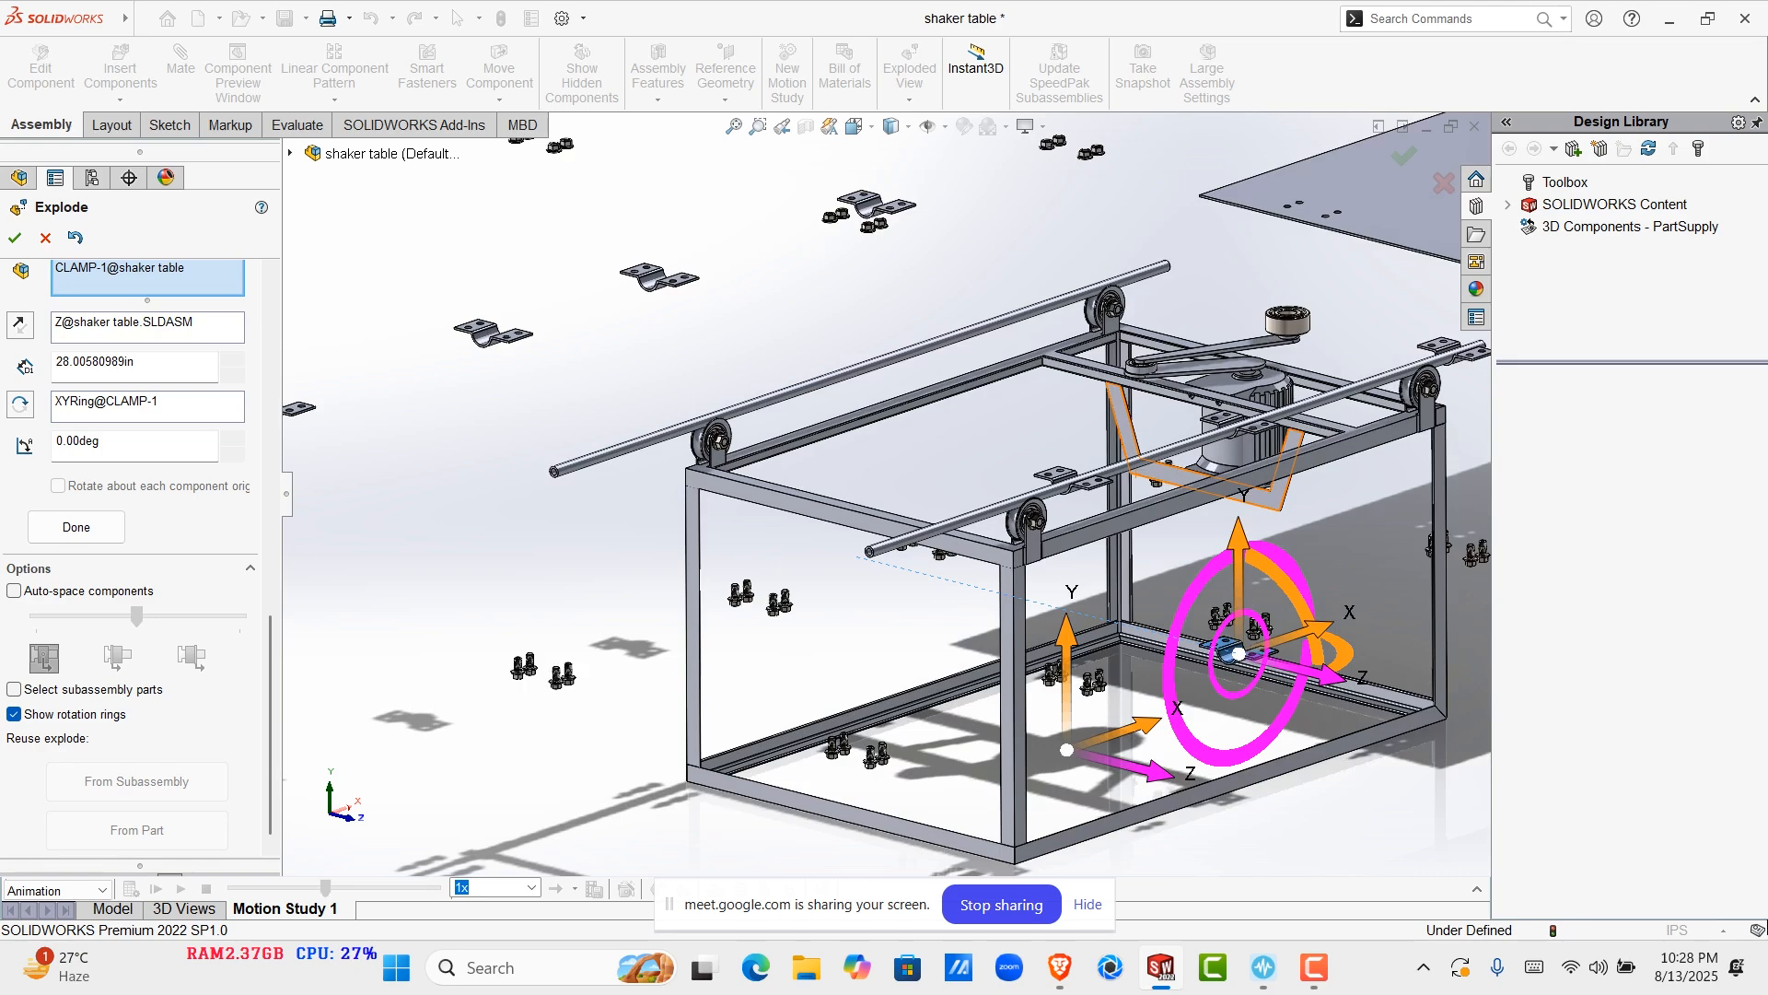
pyautogui.click(1083, 466)
pyautogui.scroll(4, 1083, 466)
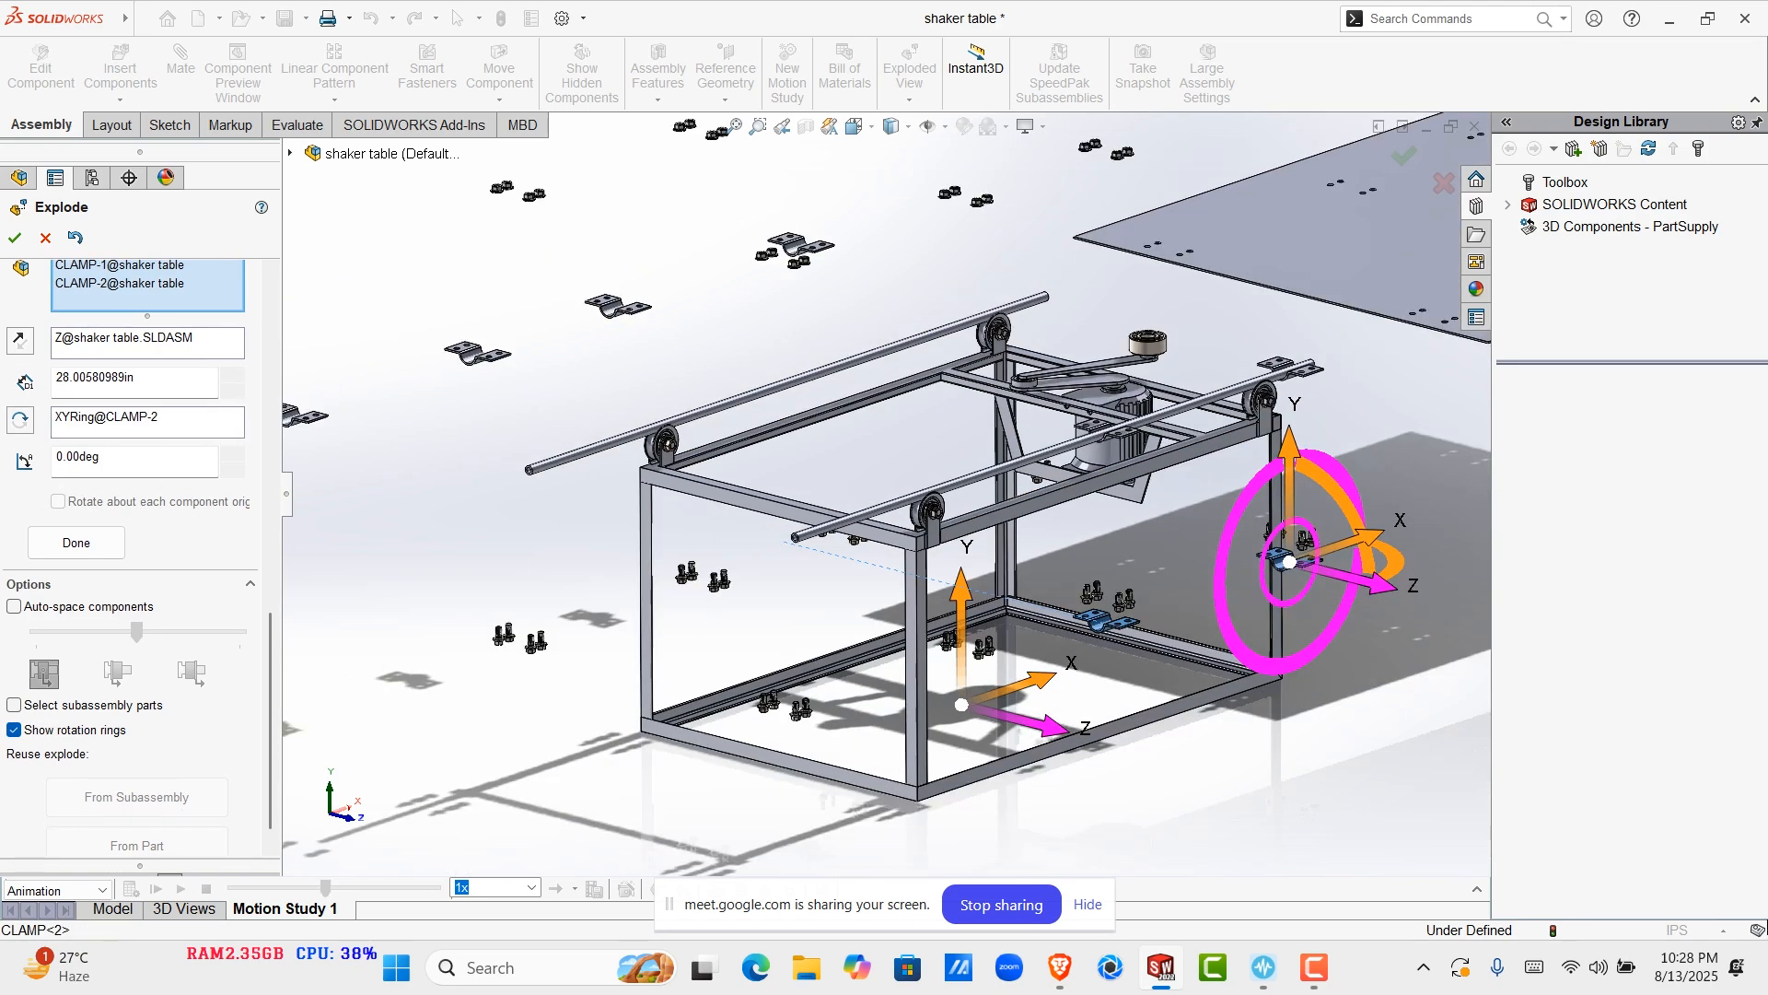
pyautogui.scroll(-5, 1172, 425)
pyautogui.click(1074, 439)
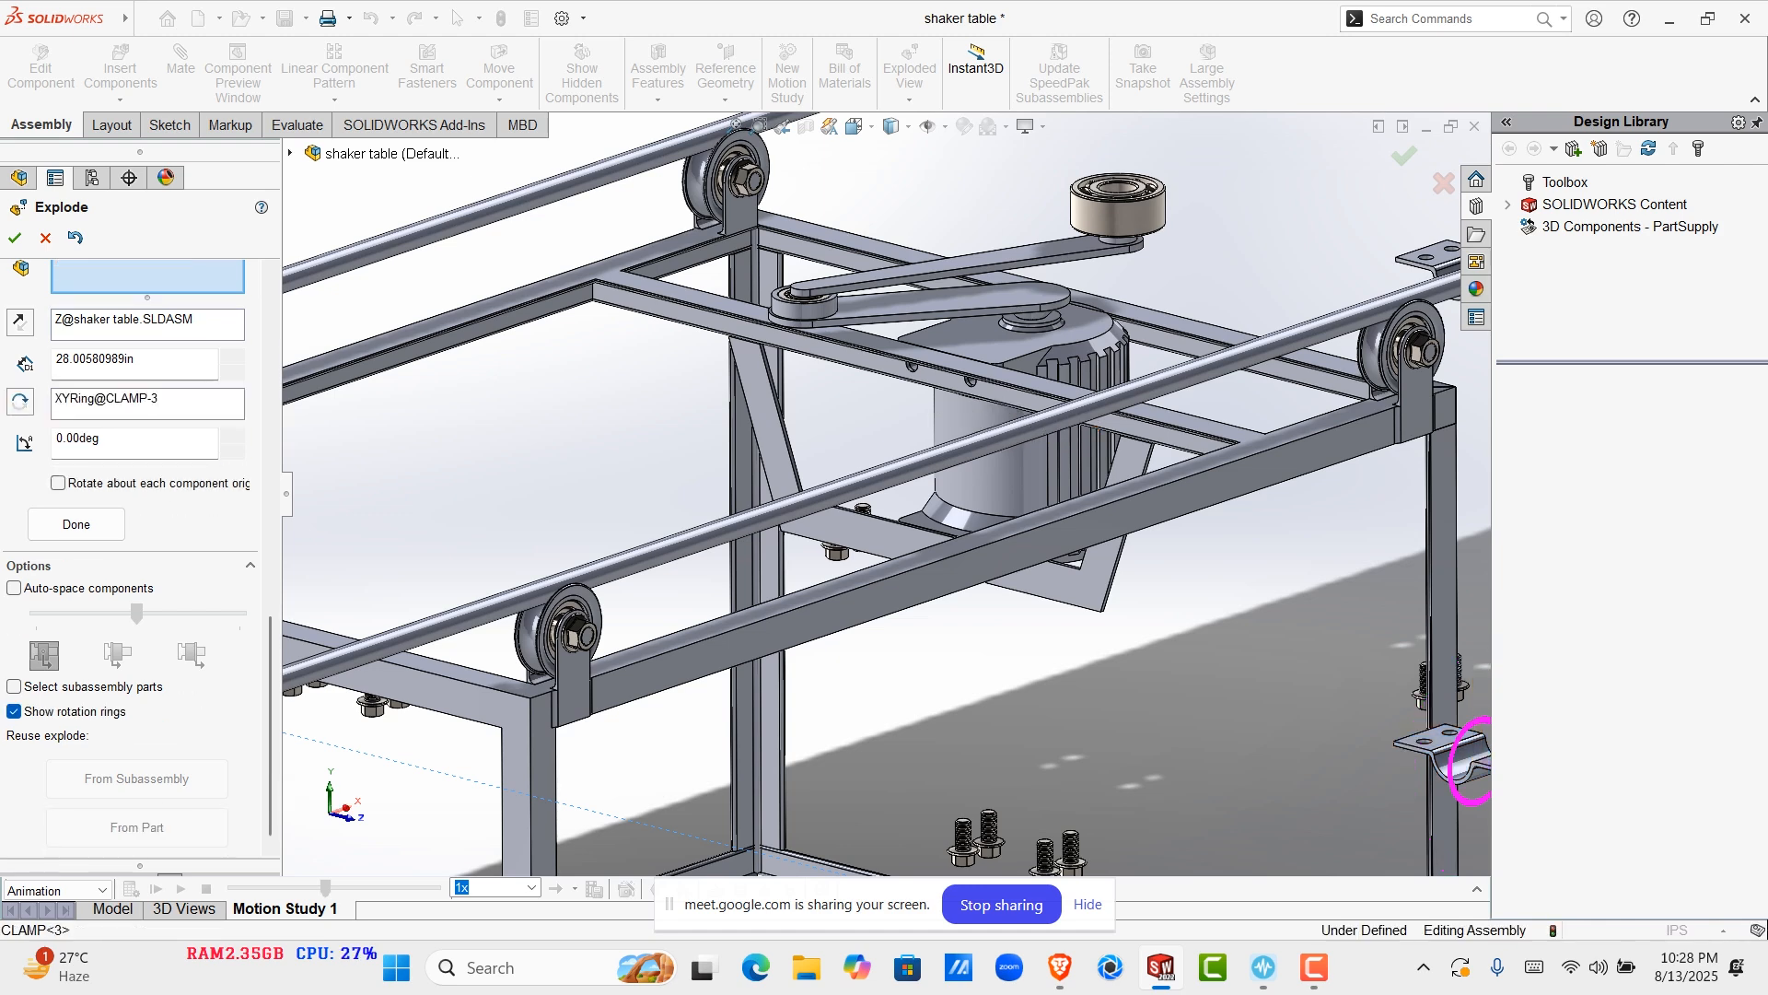
pyautogui.scroll(4, 1078, 461)
pyautogui.scroll(-5, 1326, 336)
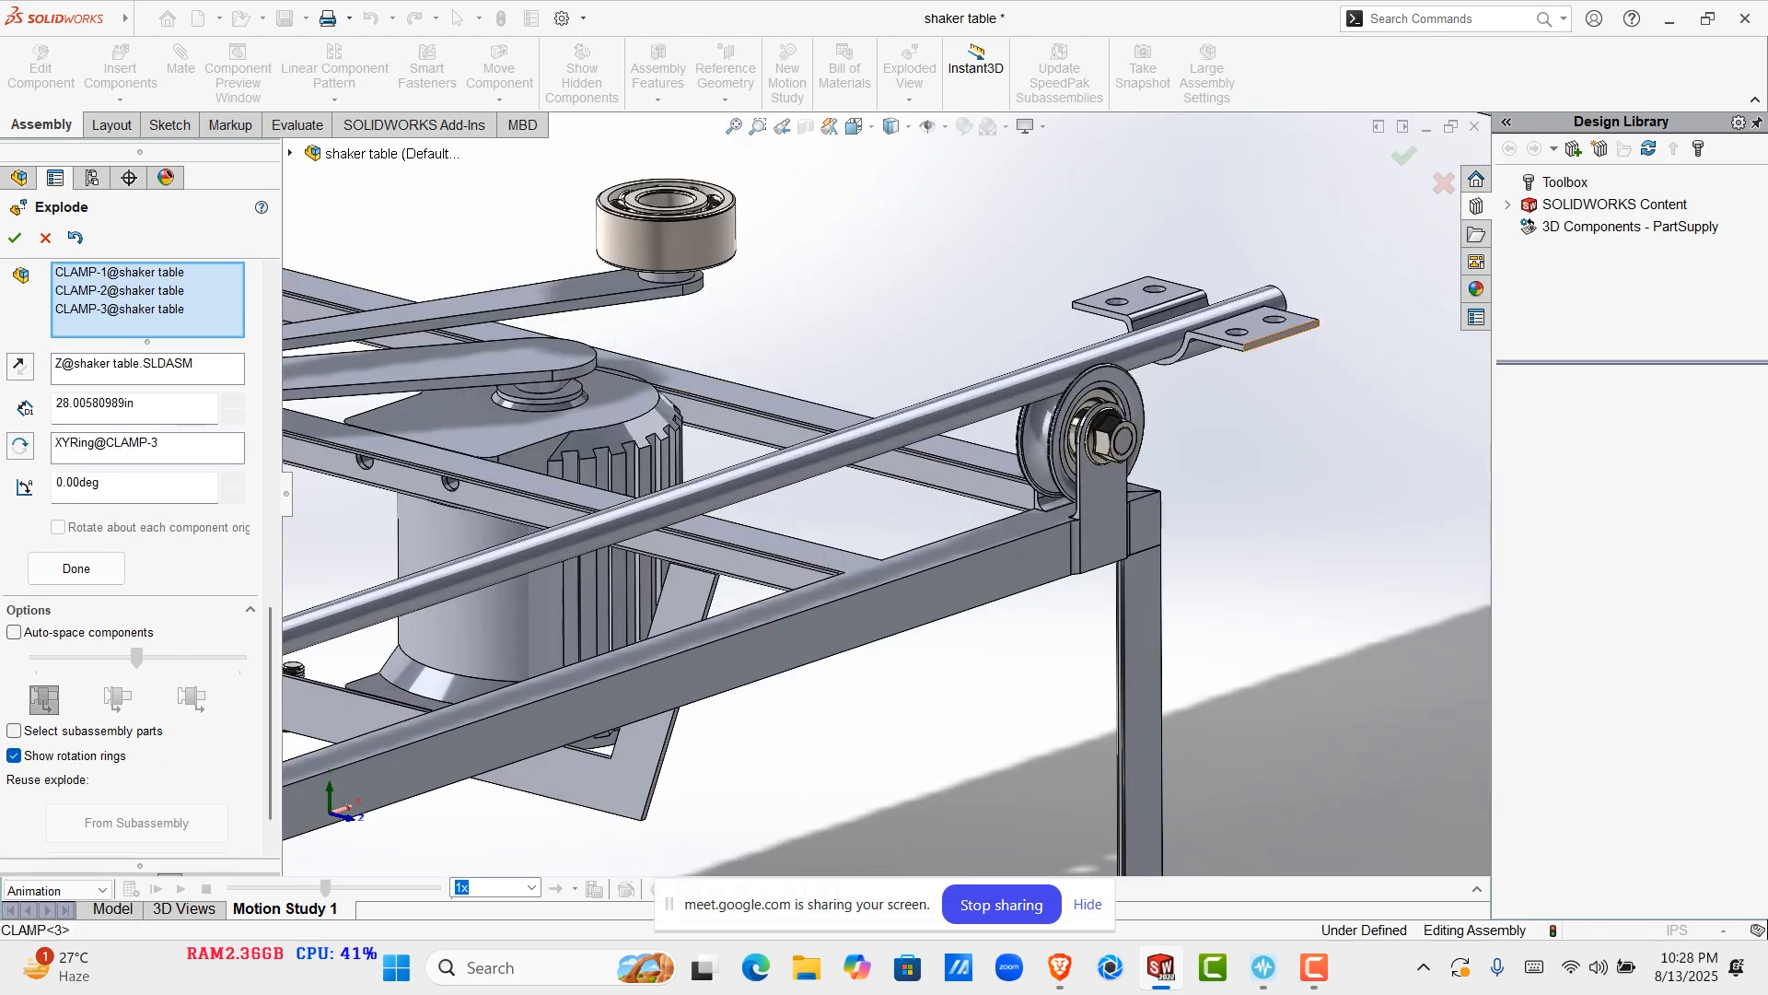
pyautogui.click(1282, 337)
pyautogui.scroll(-3, 1363, 511)
pyautogui.scroll(5, 1363, 511)
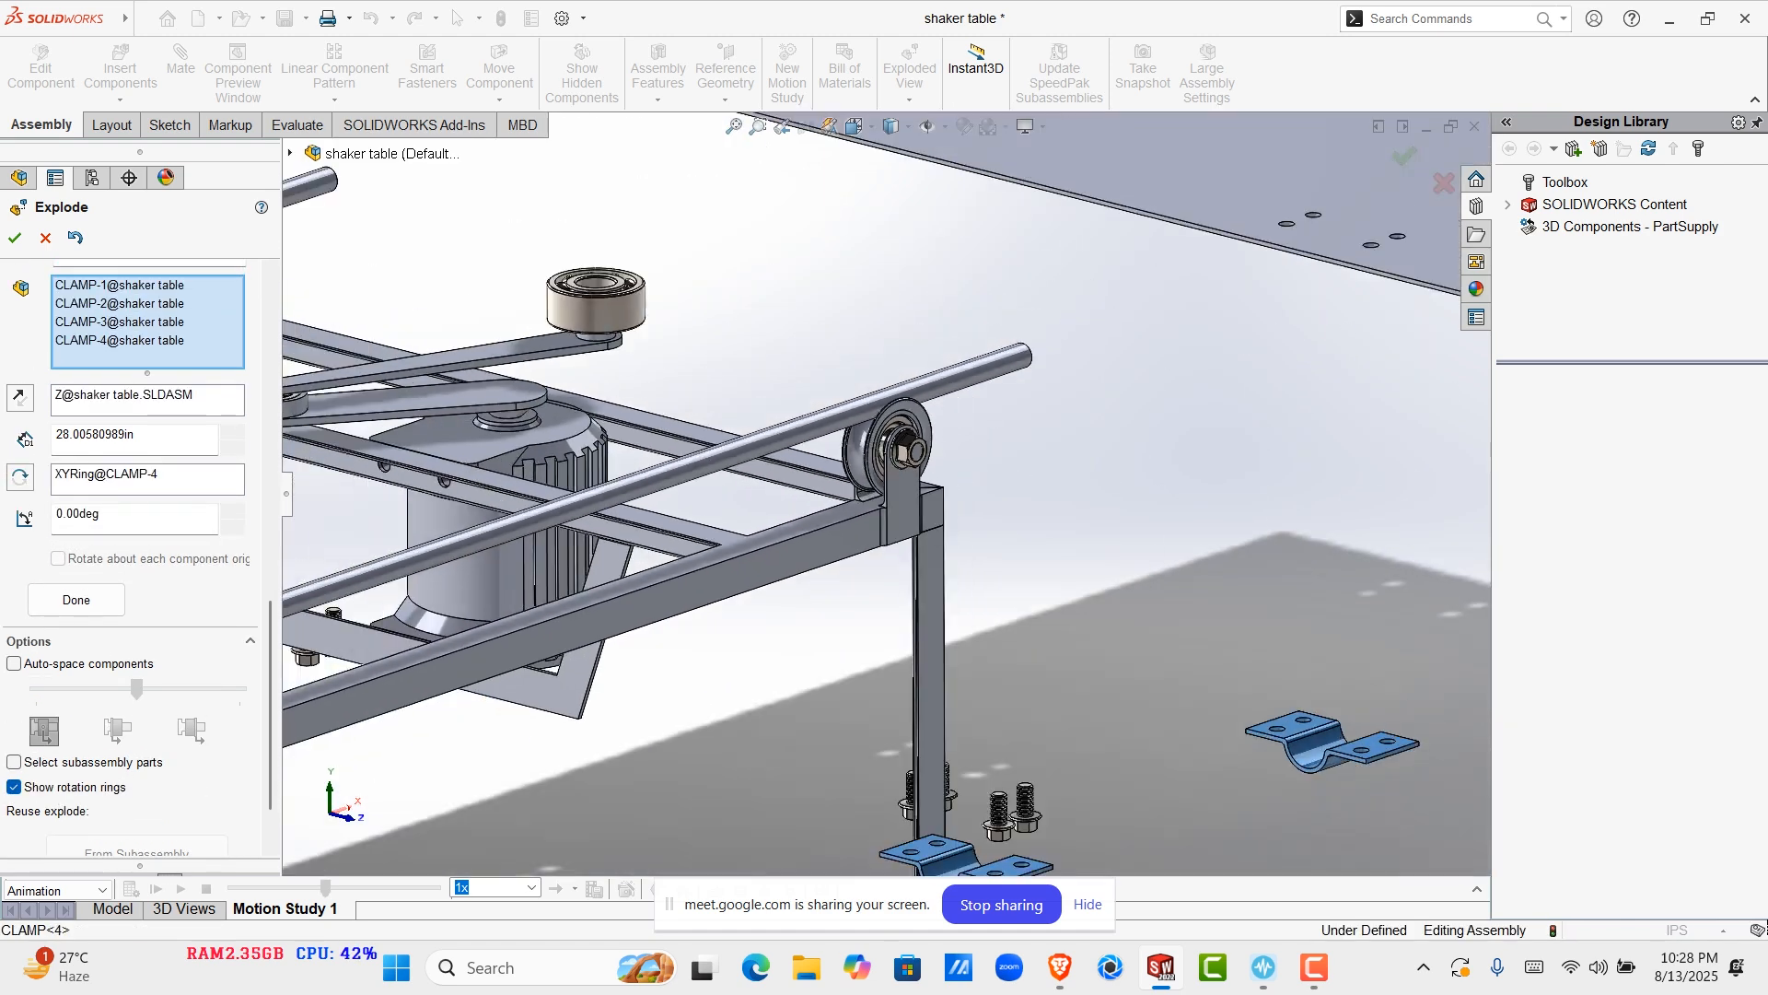
pyautogui.scroll(7, 886, 494)
pyautogui.scroll(2, 737, 533)
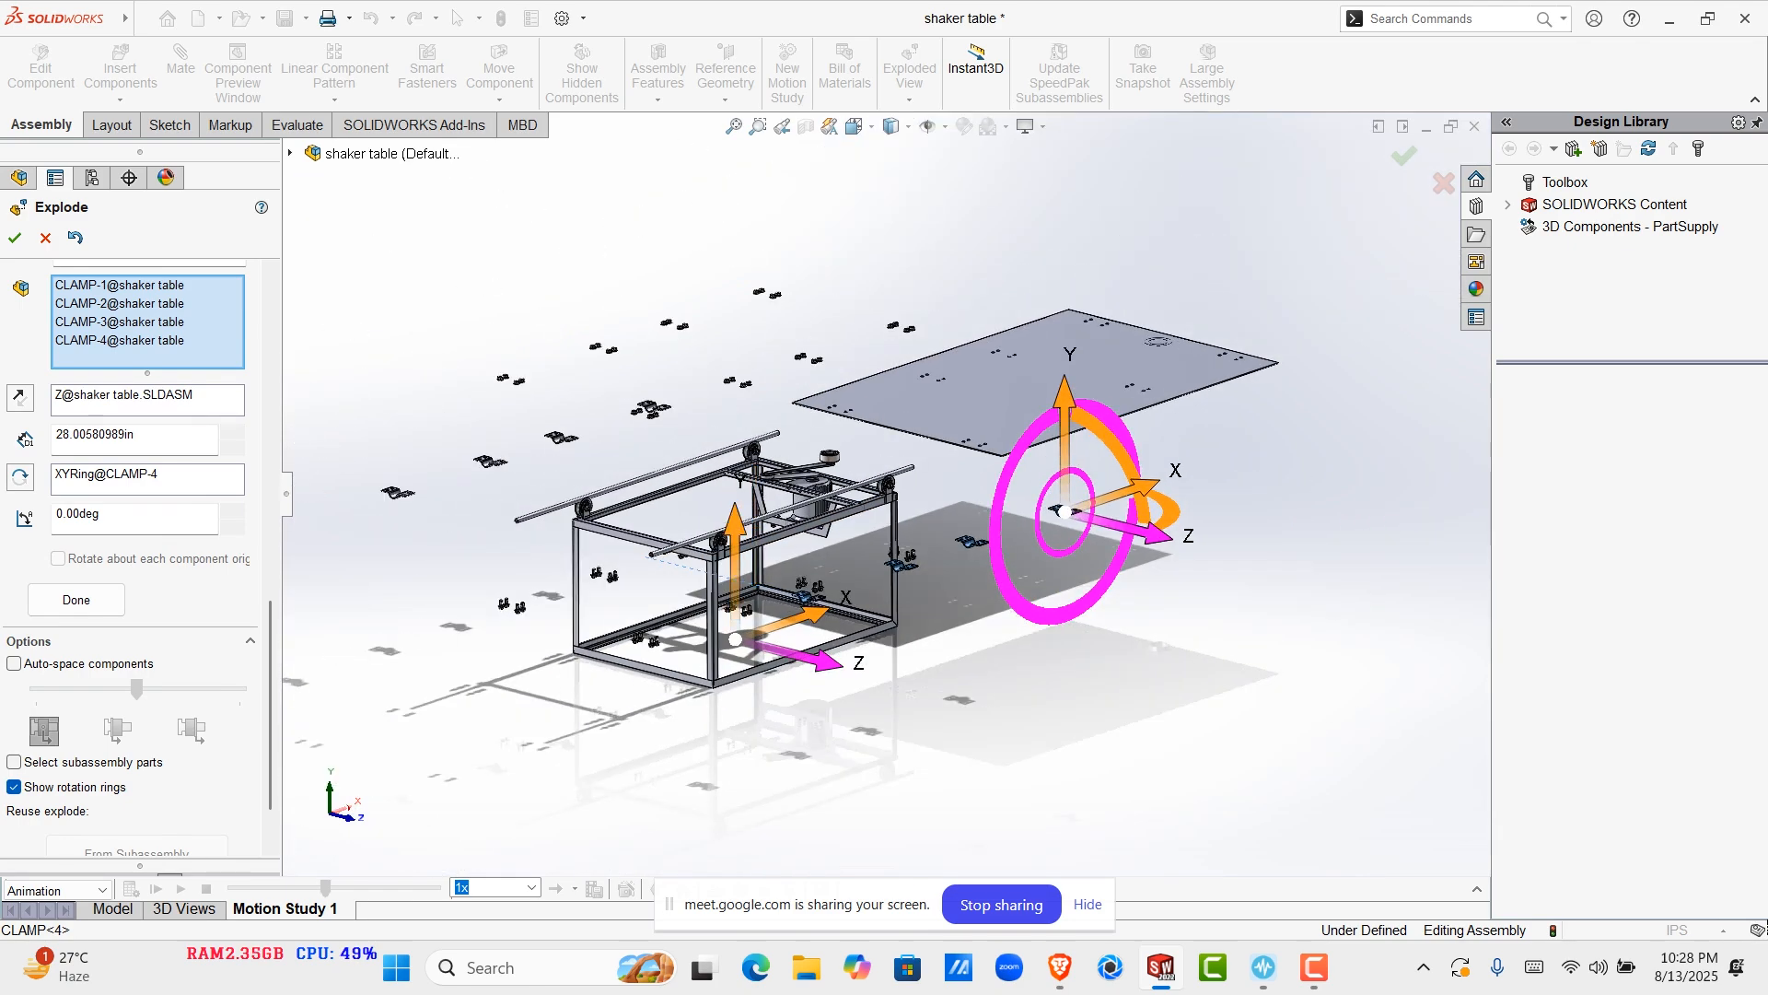
pyautogui.scroll(-2, 582, 500)
pyautogui.scroll(3, 590, 500)
pyautogui.scroll(-1, 613, 502)
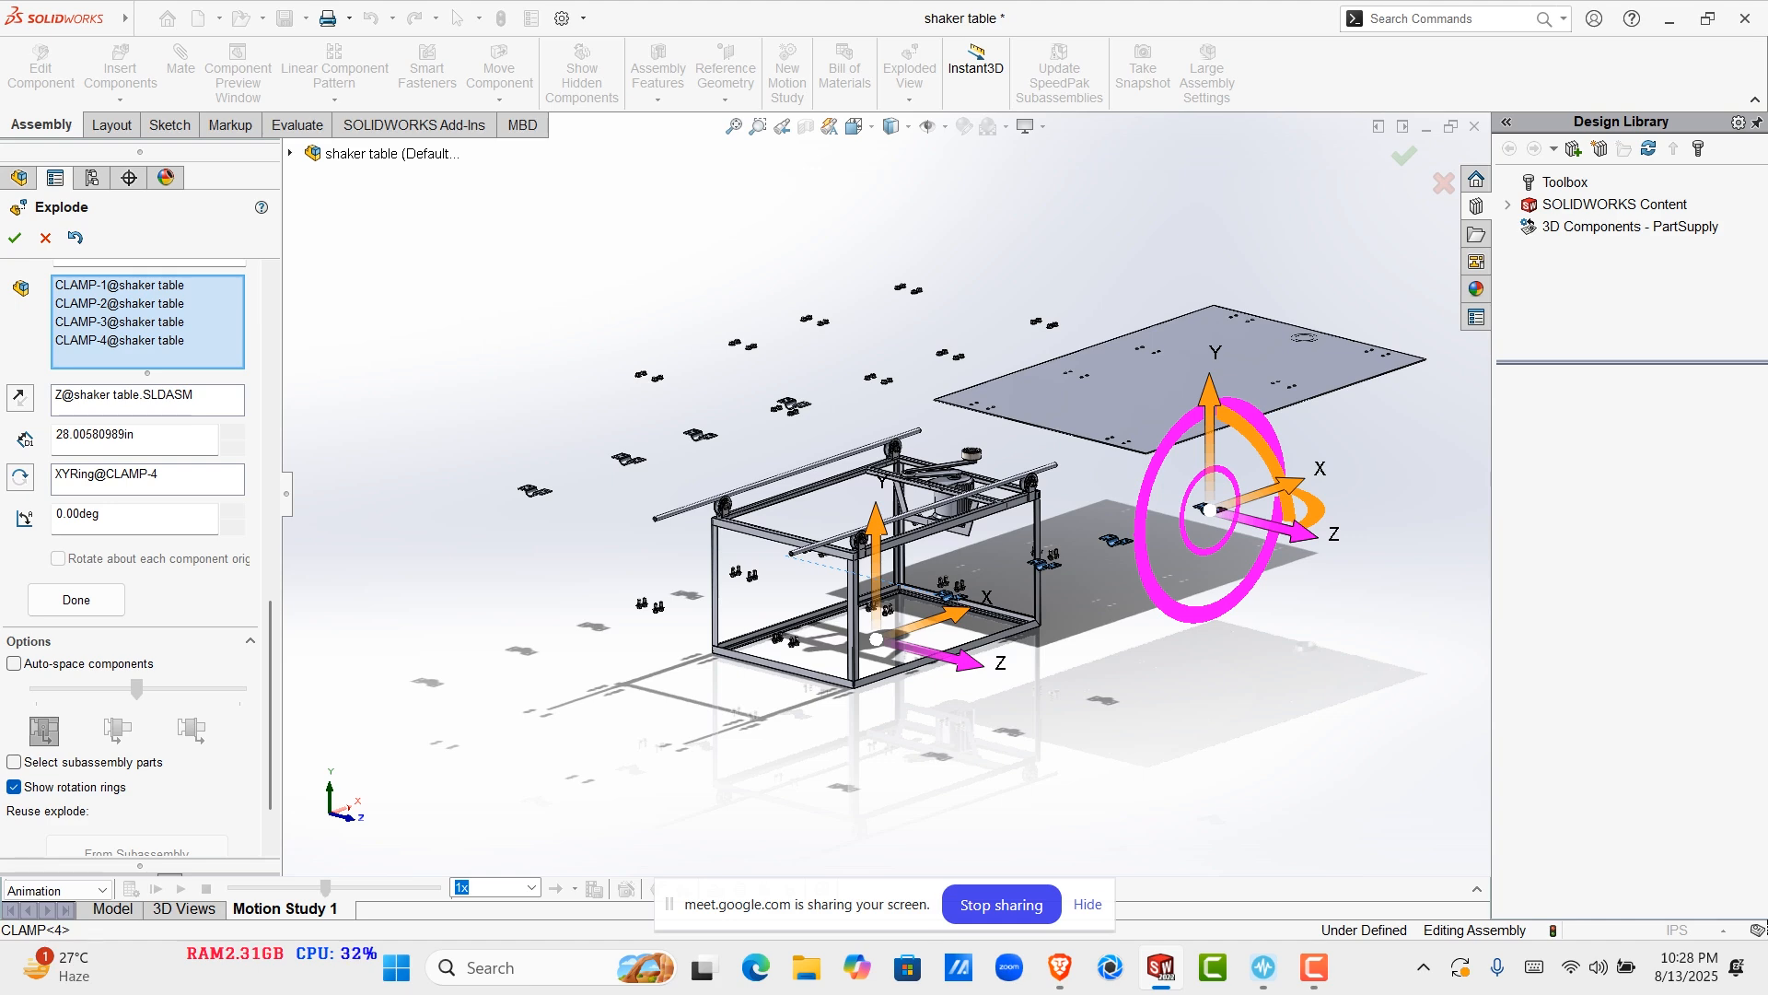
pyautogui.scroll(-1, 810, 565)
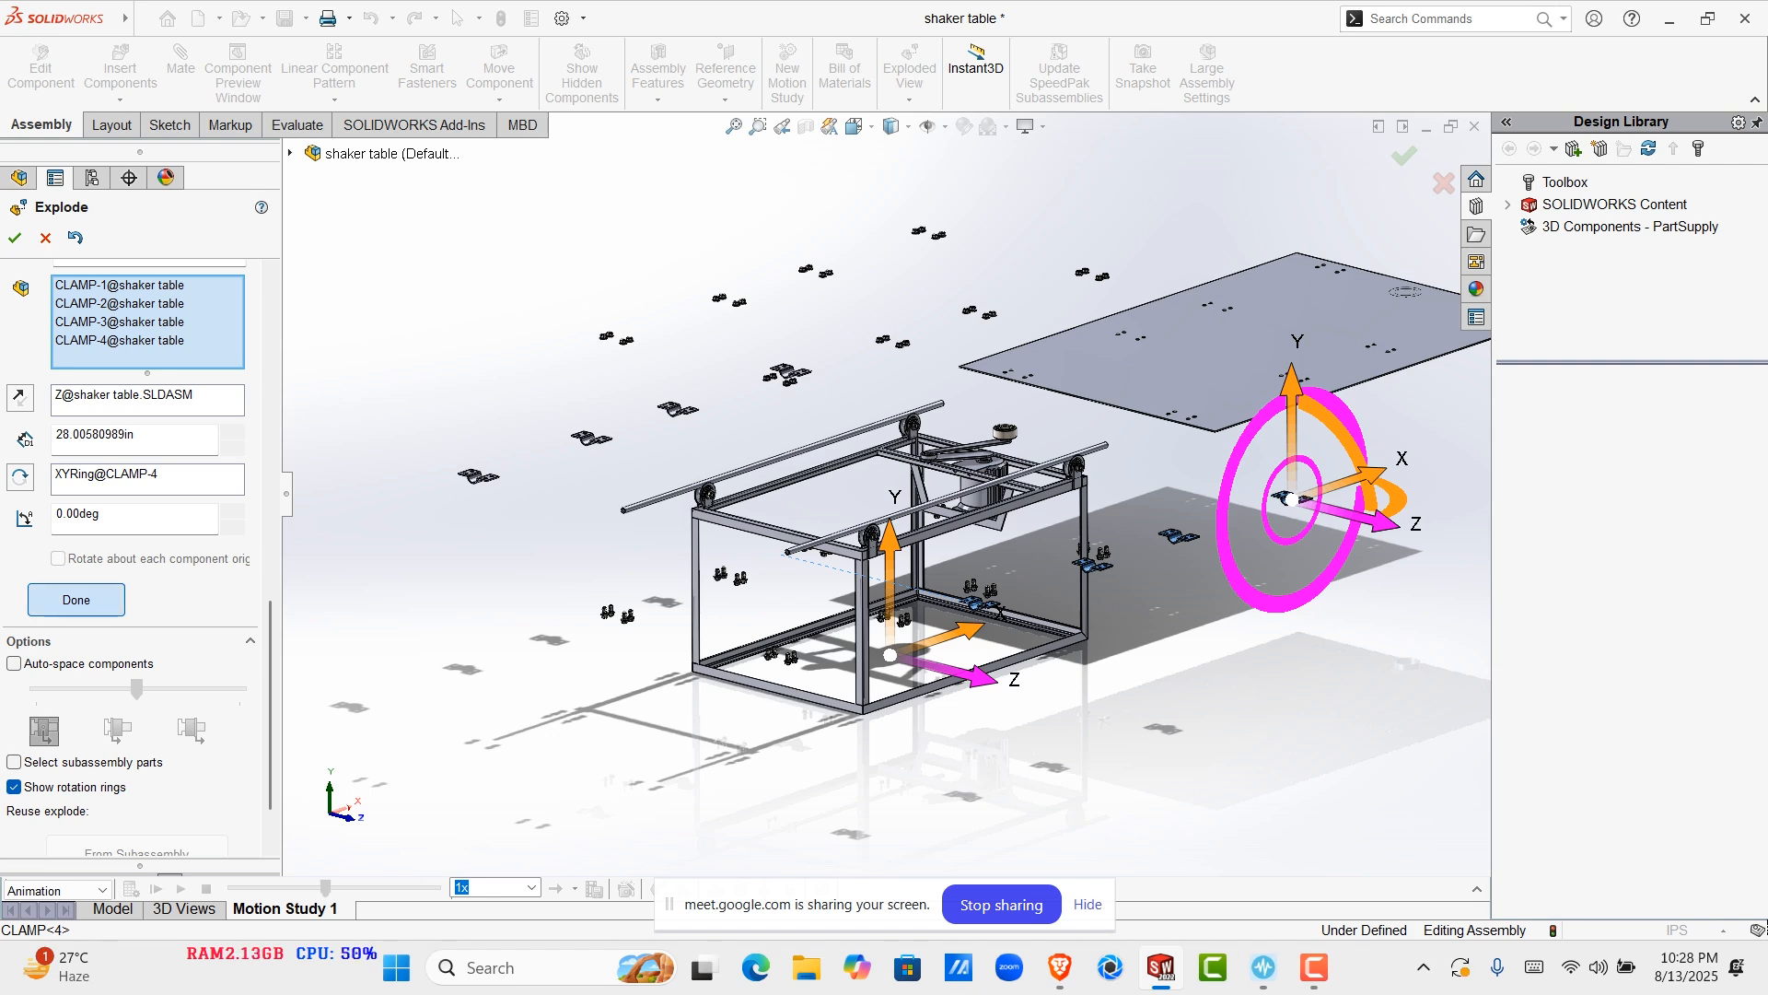
pyautogui.click(76, 599)
# Start an explode step by moving the far rod about -46.22 in along X, away from the bed plate
pyautogui.scroll(-6, 863, 539)
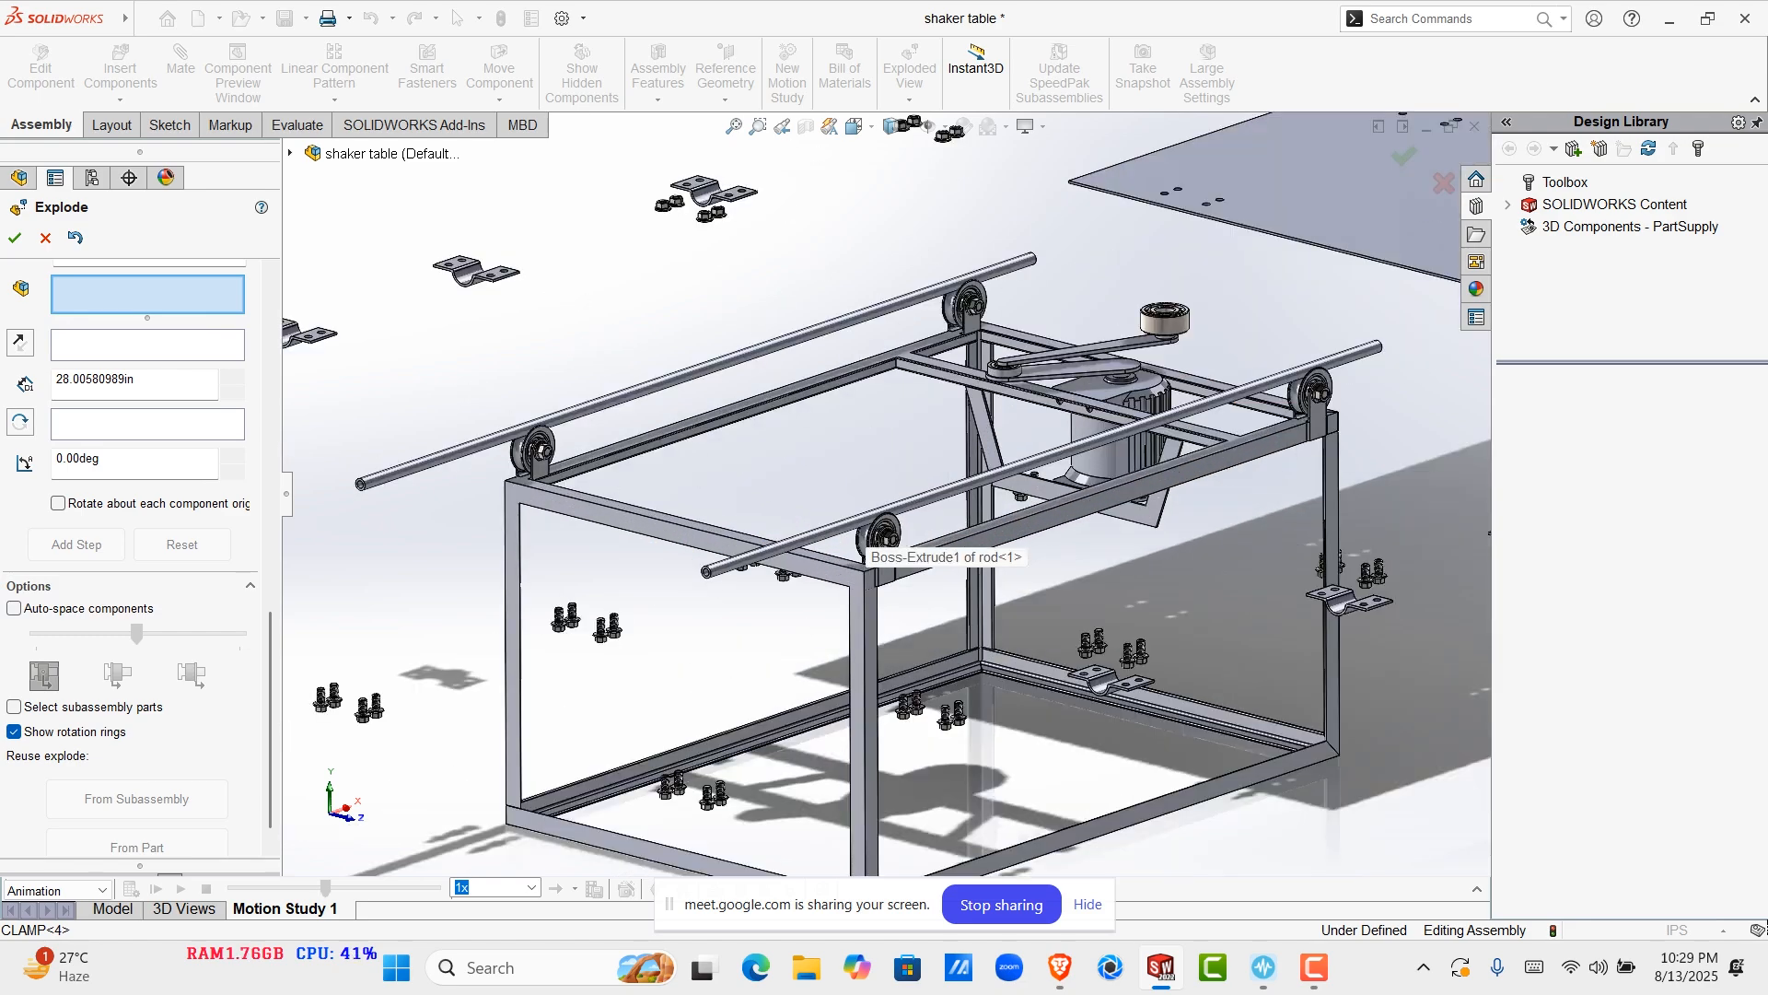
pyautogui.scroll(4, 863, 539)
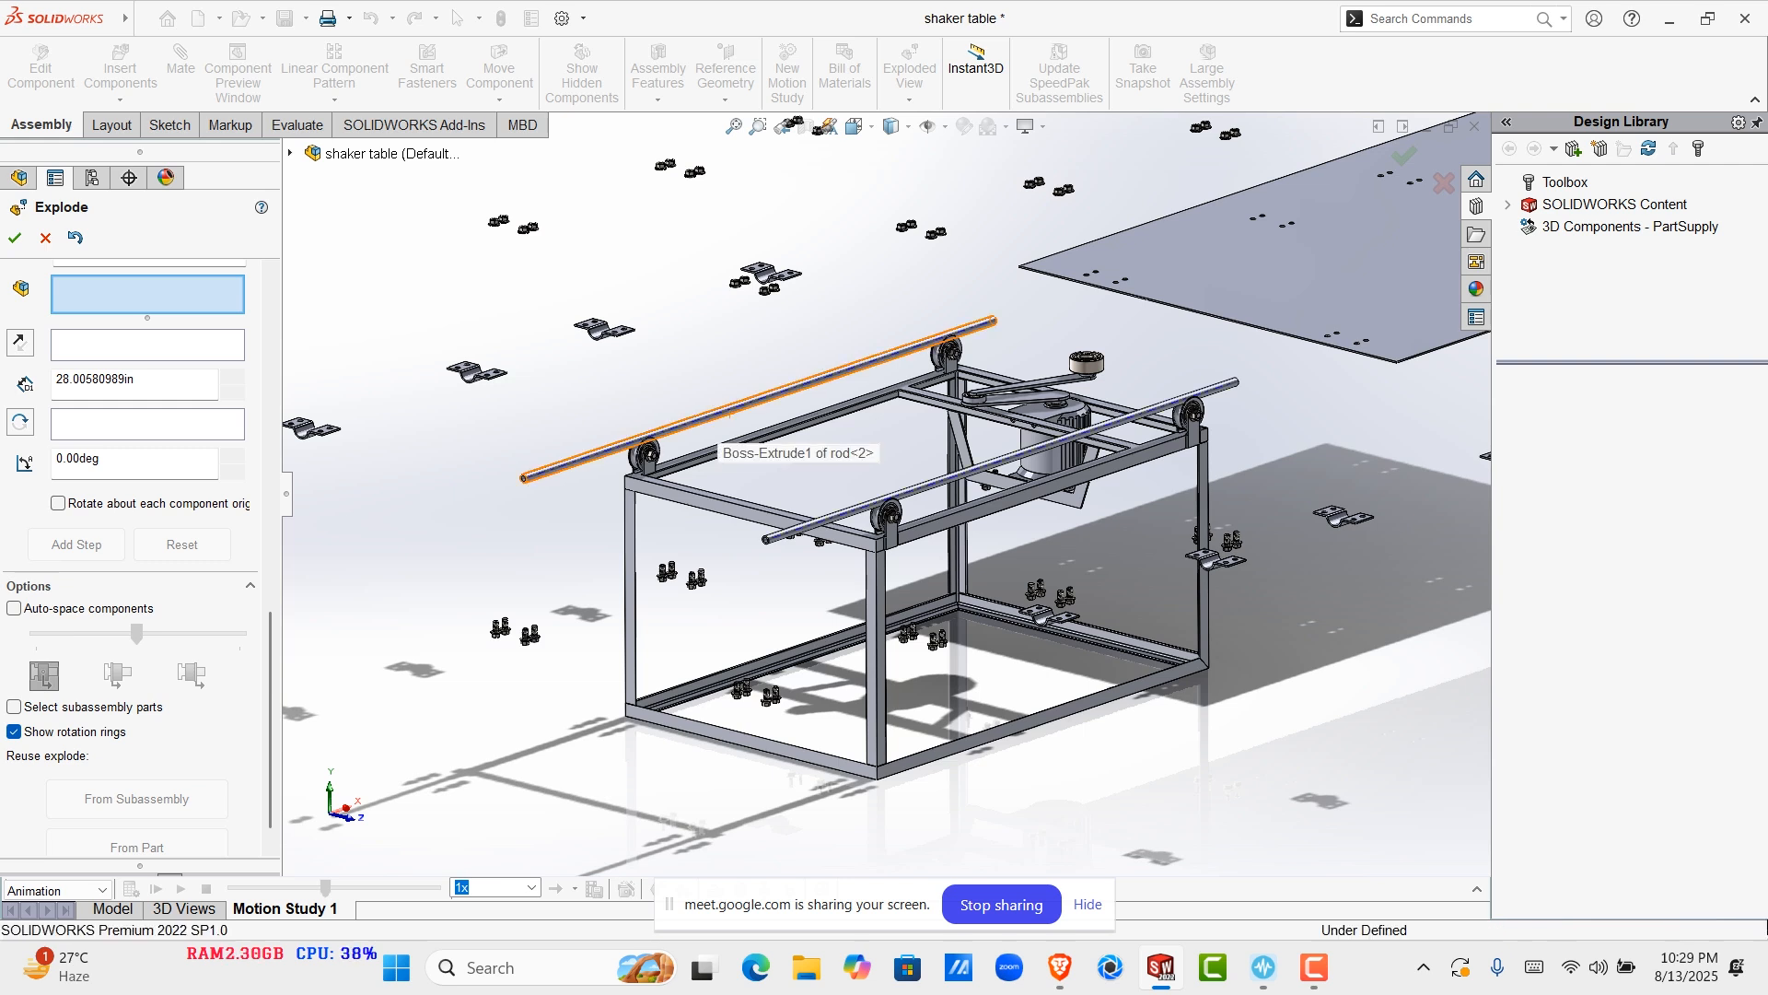
pyautogui.click(757, 400)
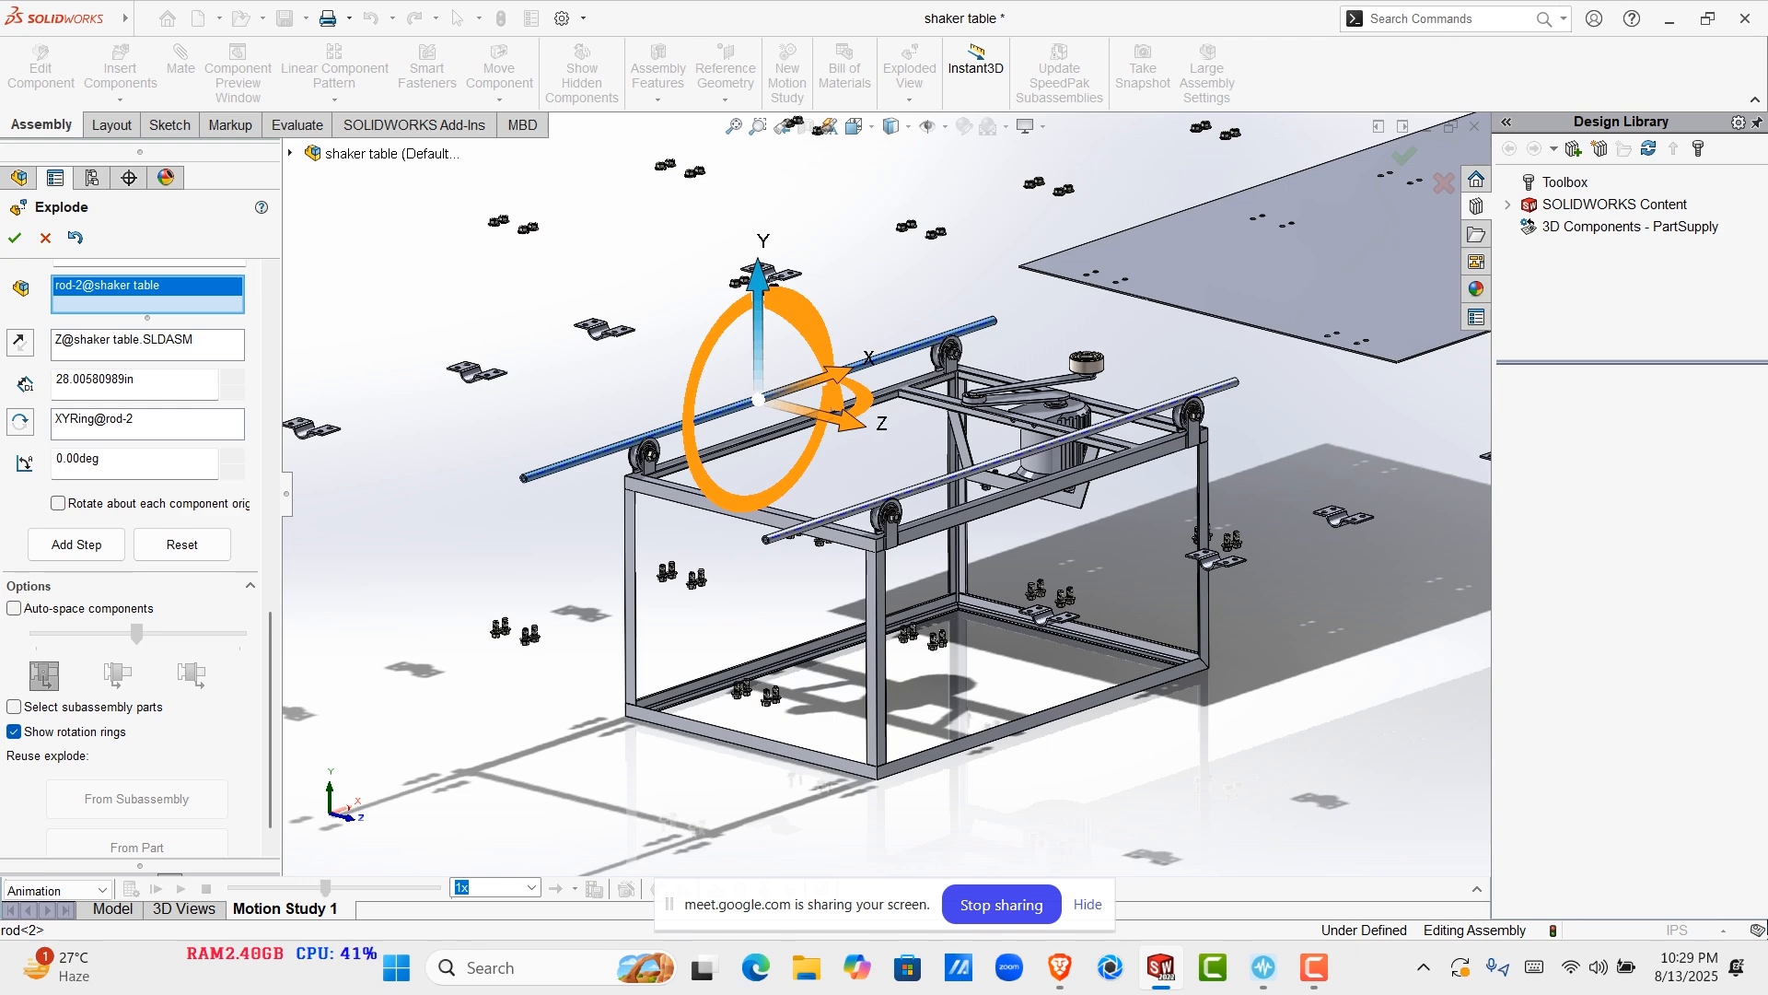
pyautogui.moveTo(758, 282); pyautogui.dragTo(758, 258)
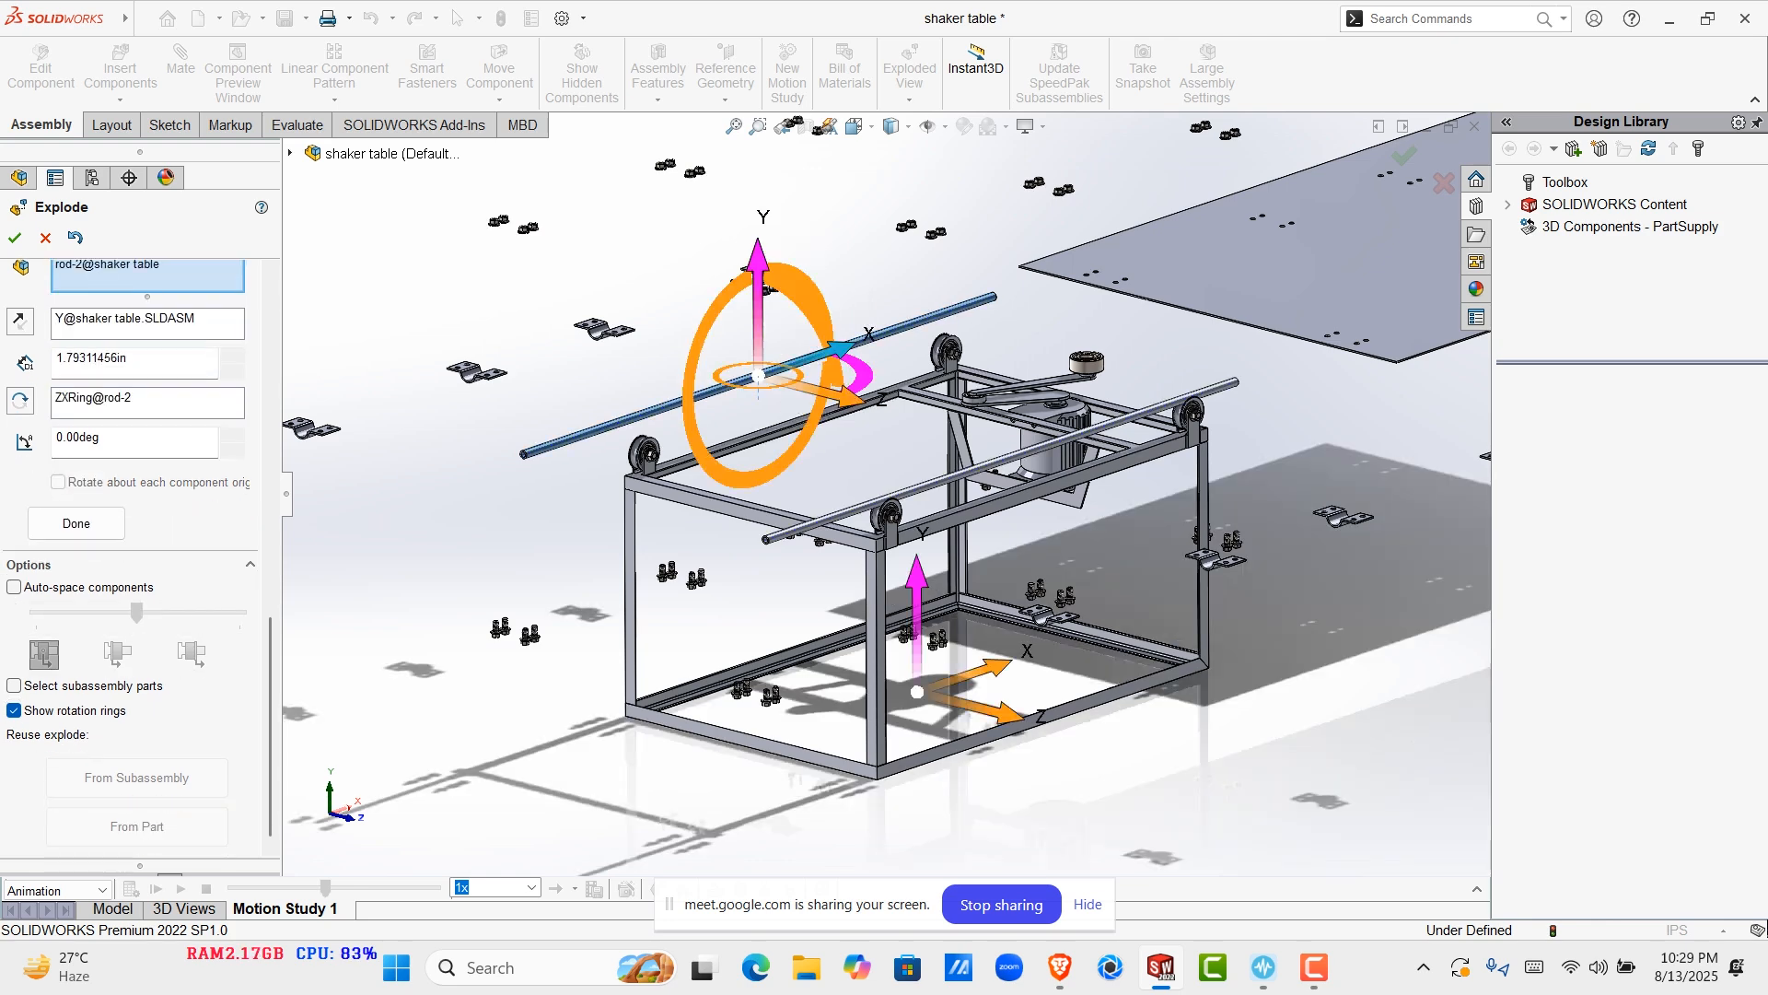
pyautogui.click(840, 349)
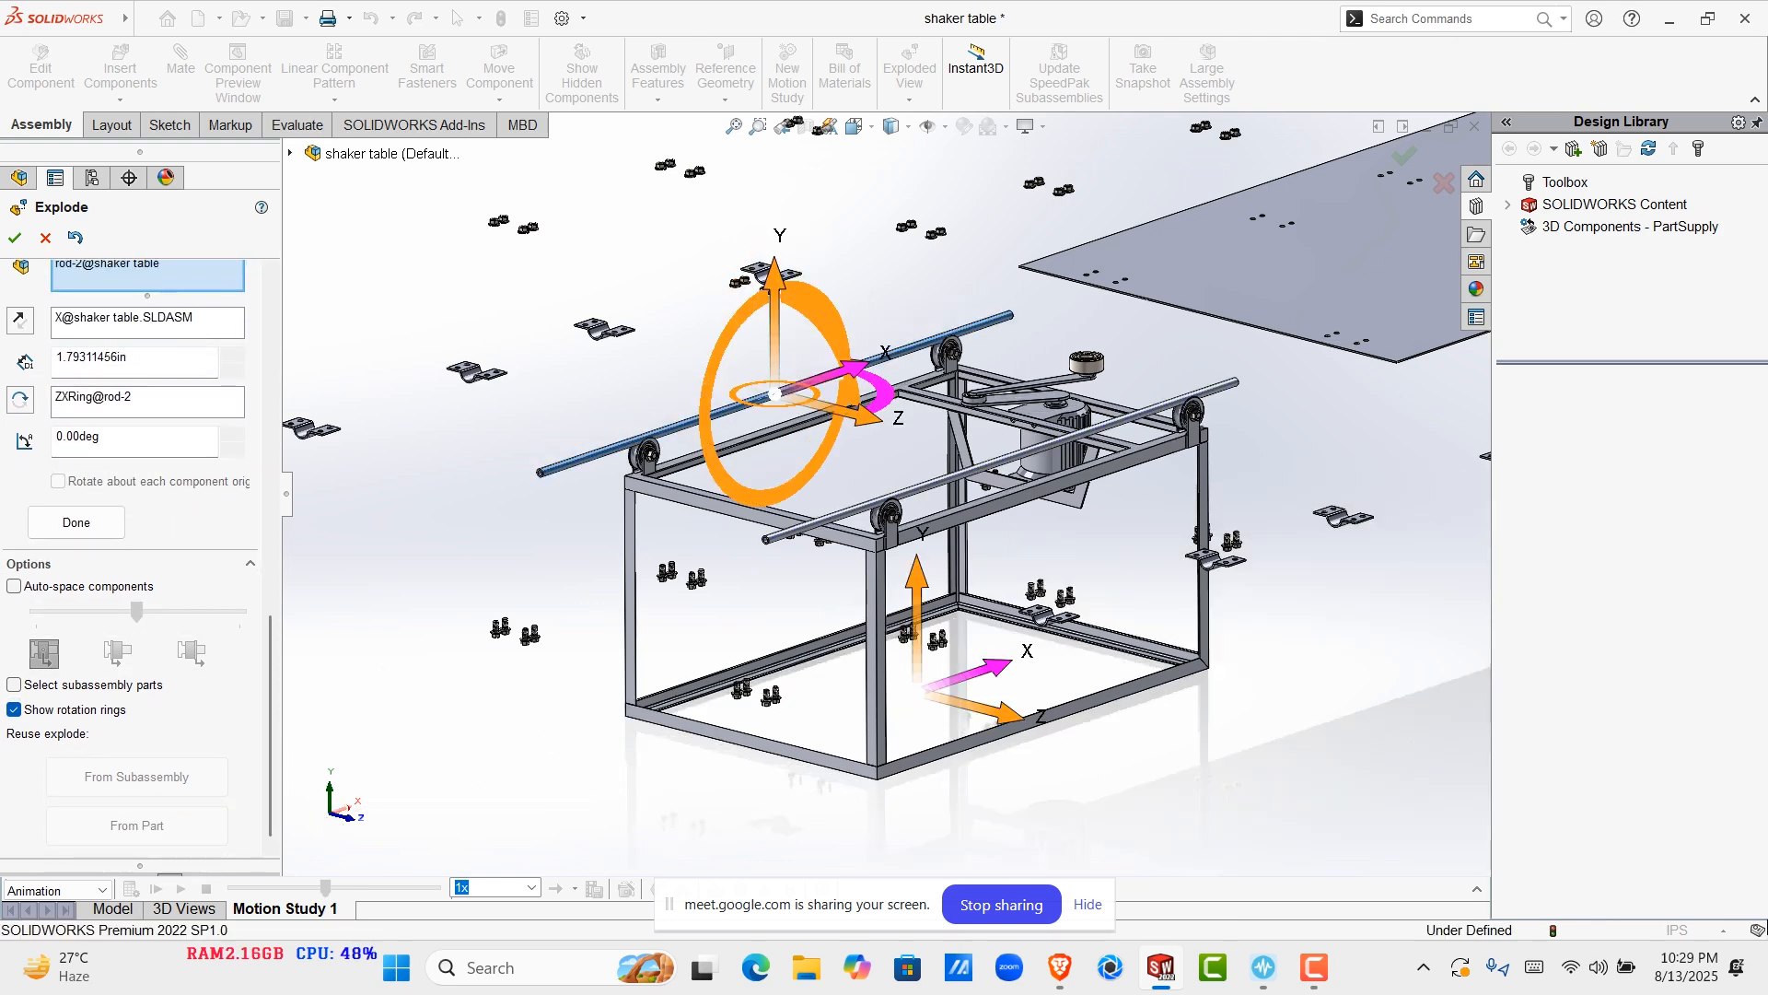
pyautogui.moveTo(839, 373); pyautogui.dragTo(397, 523)
# Add the near rod, without the frame, to the same explode step and finish it
pyautogui.click(959, 474)
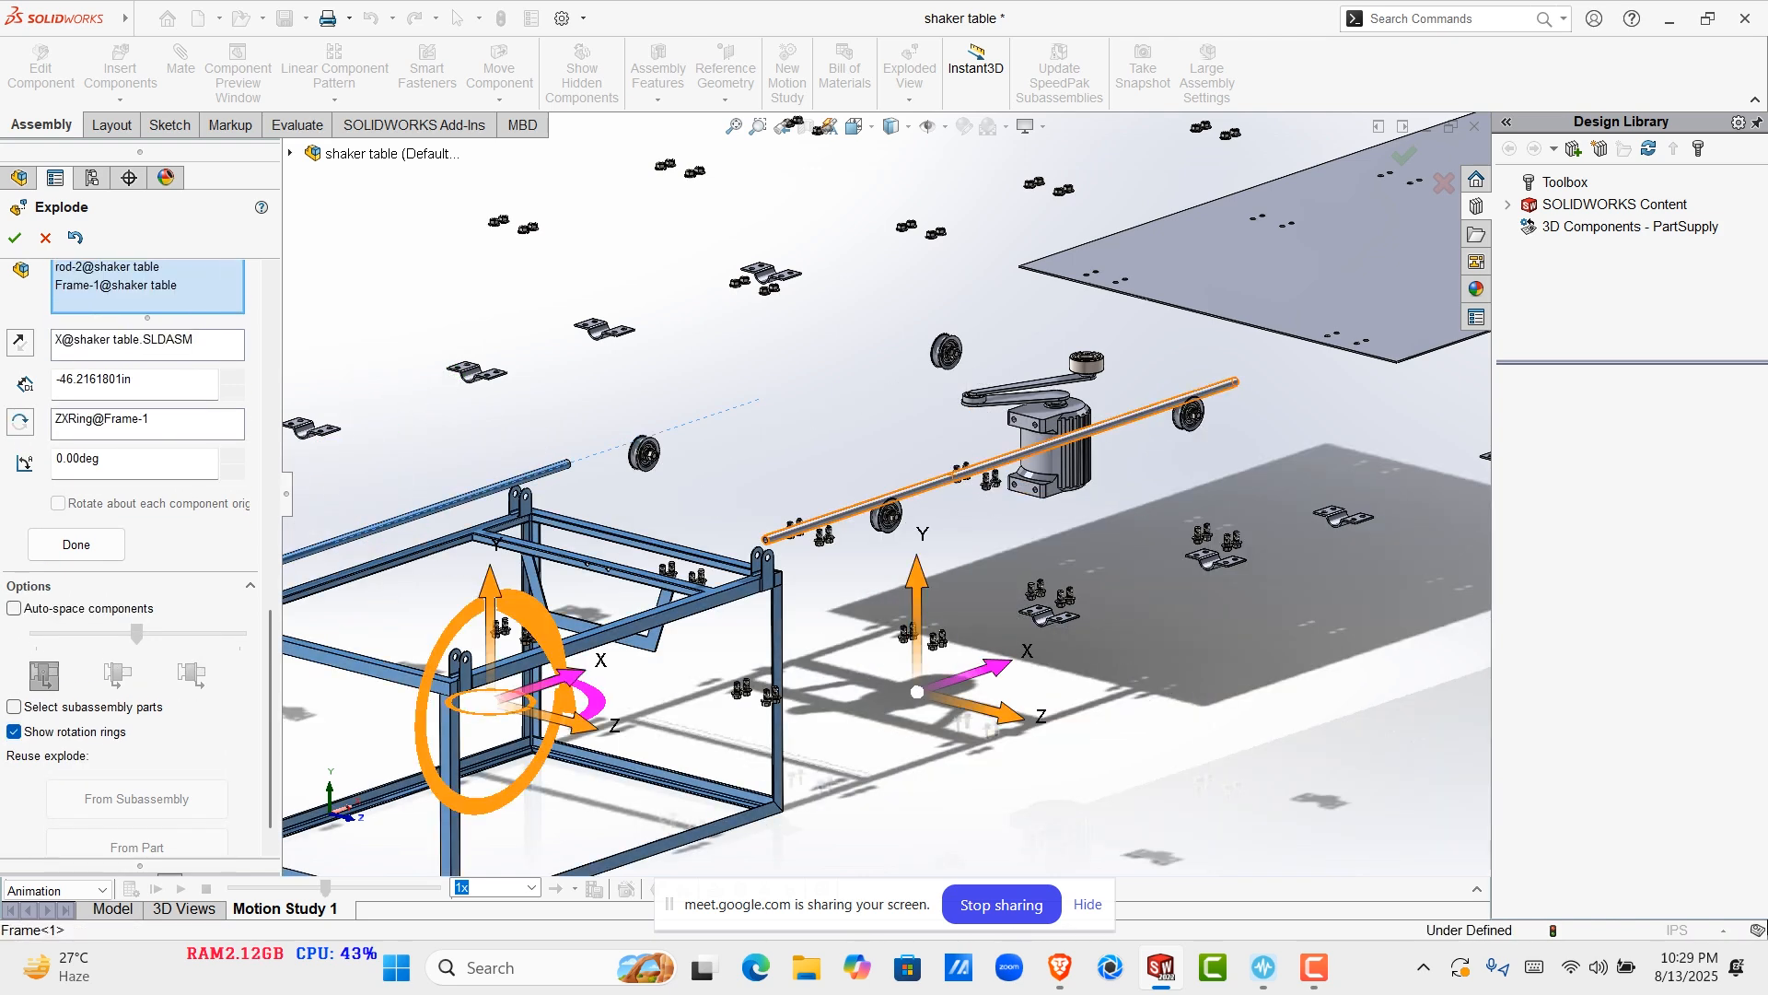
pyautogui.click(739, 566)
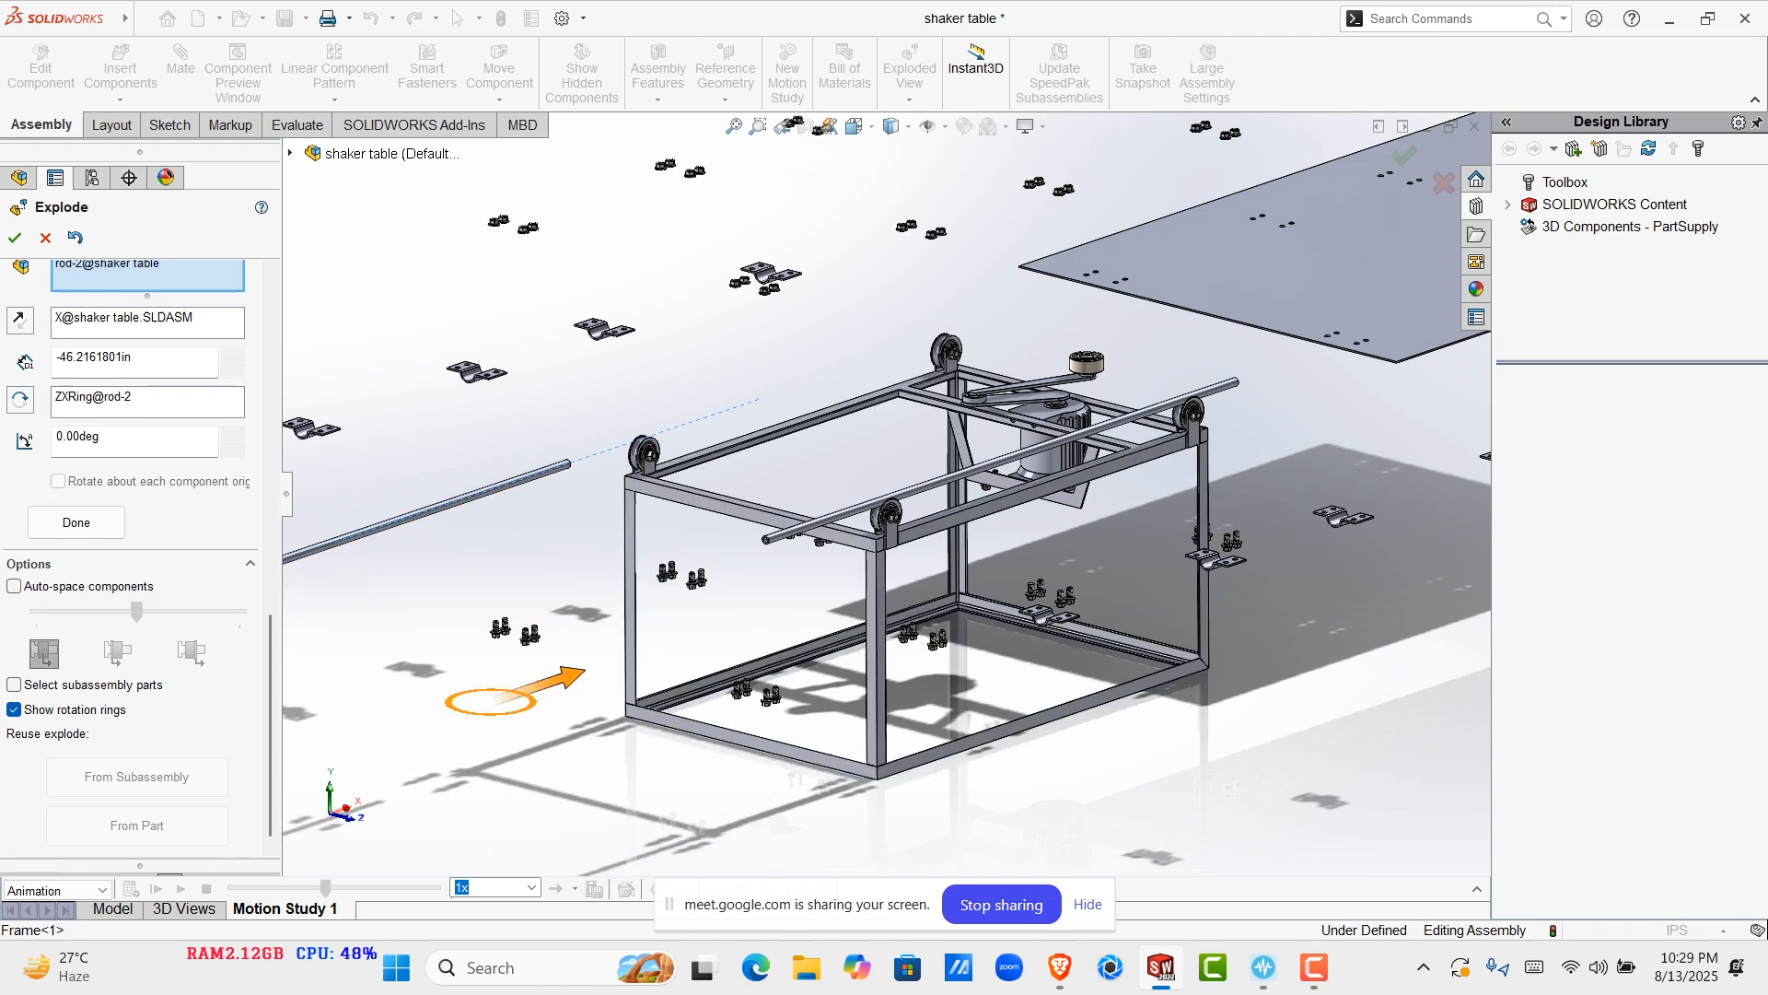
pyautogui.click(801, 527)
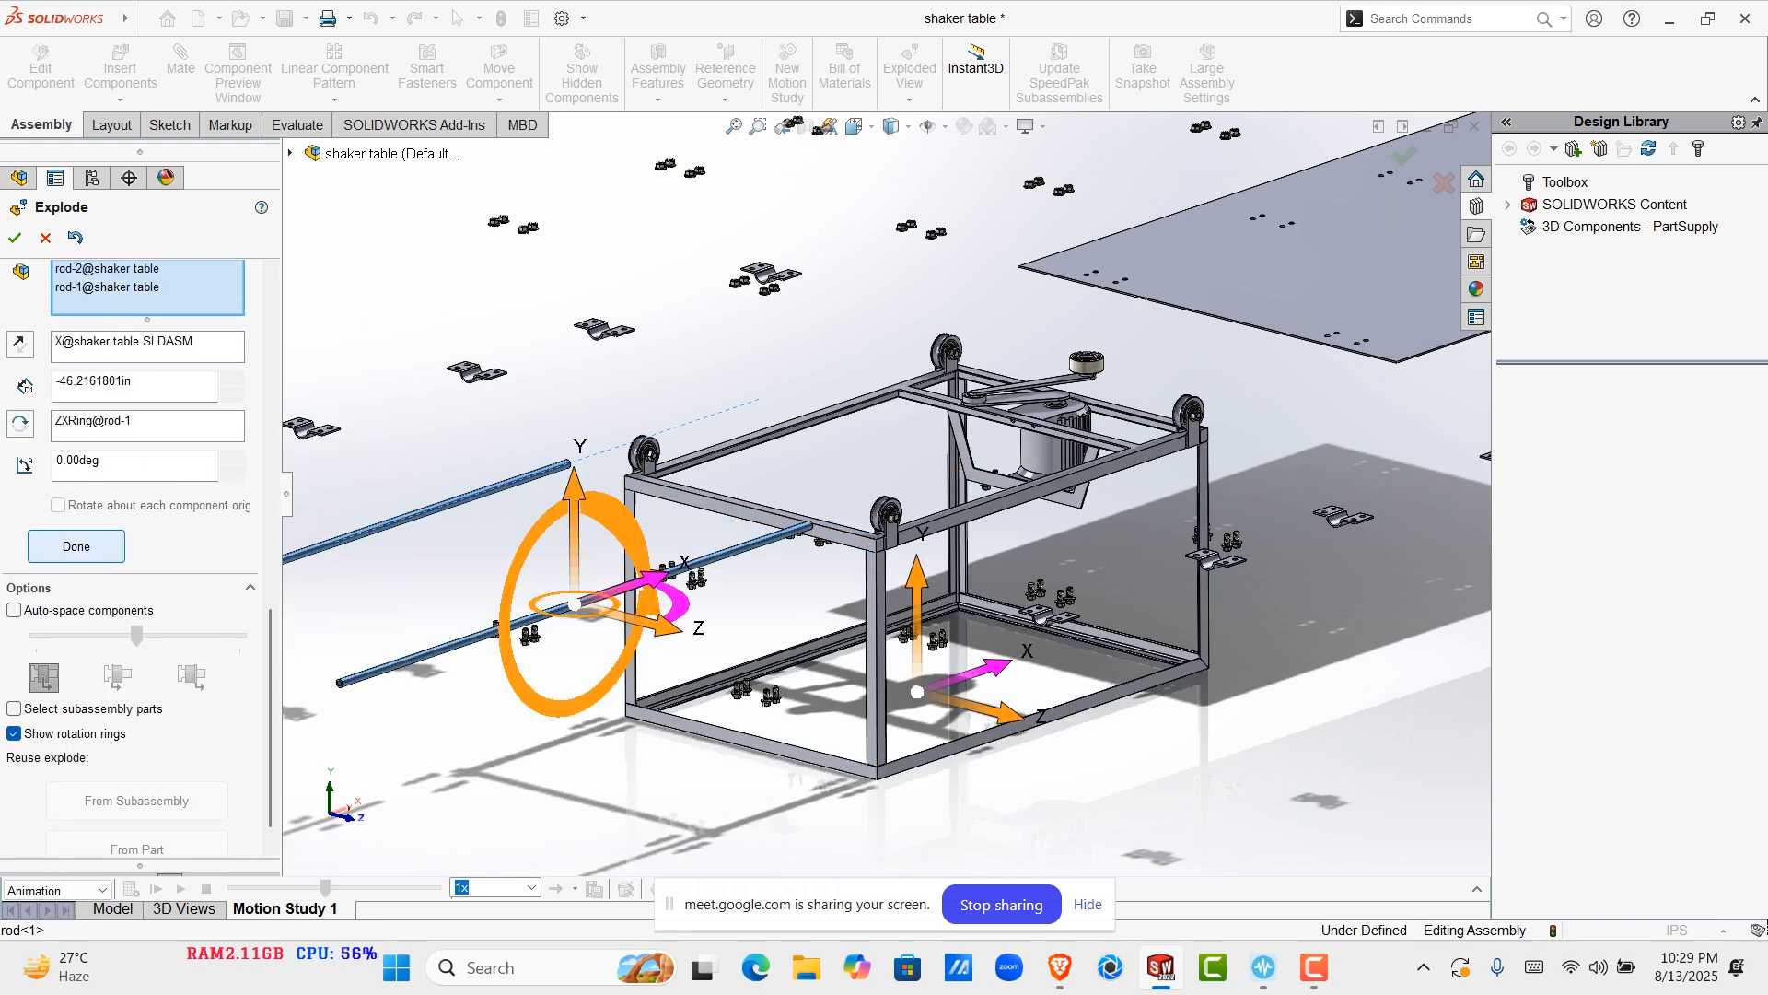
pyautogui.click(77, 546)
# Start an explode step by moving the inner flange nut of the front pulley on the far side about 4.09 in along Z
pyautogui.scroll(2, 720, 458)
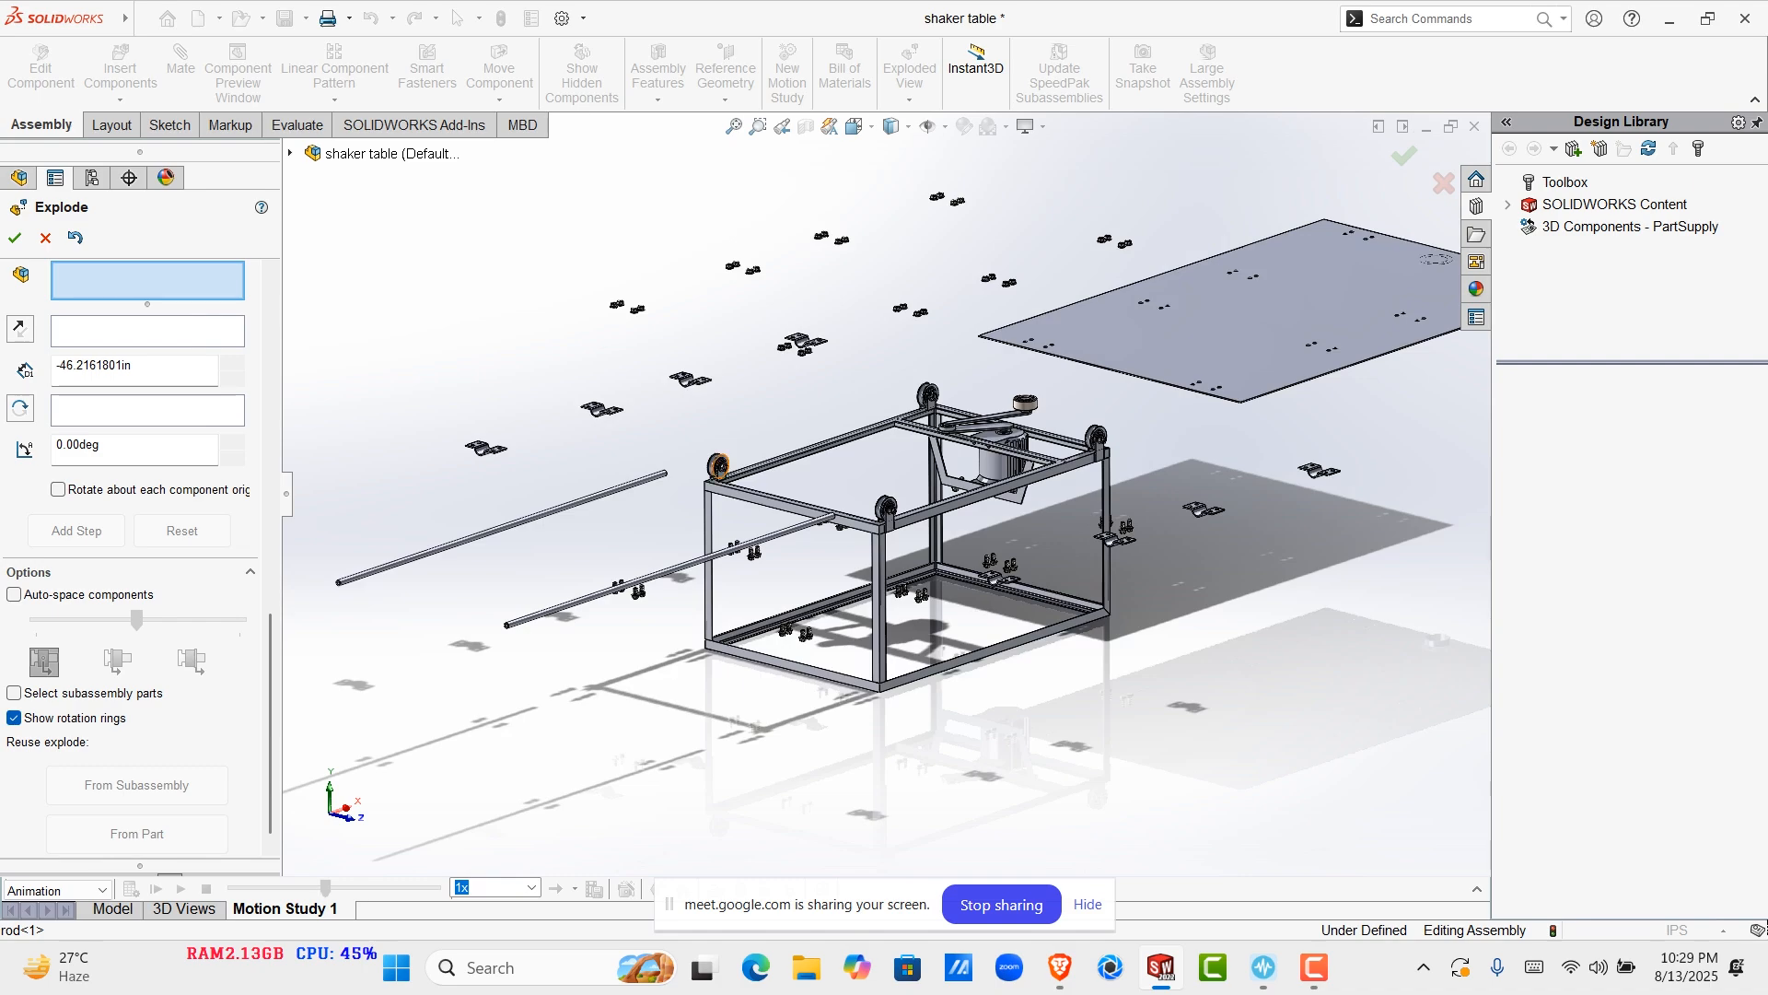
pyautogui.scroll(-10, 731, 464)
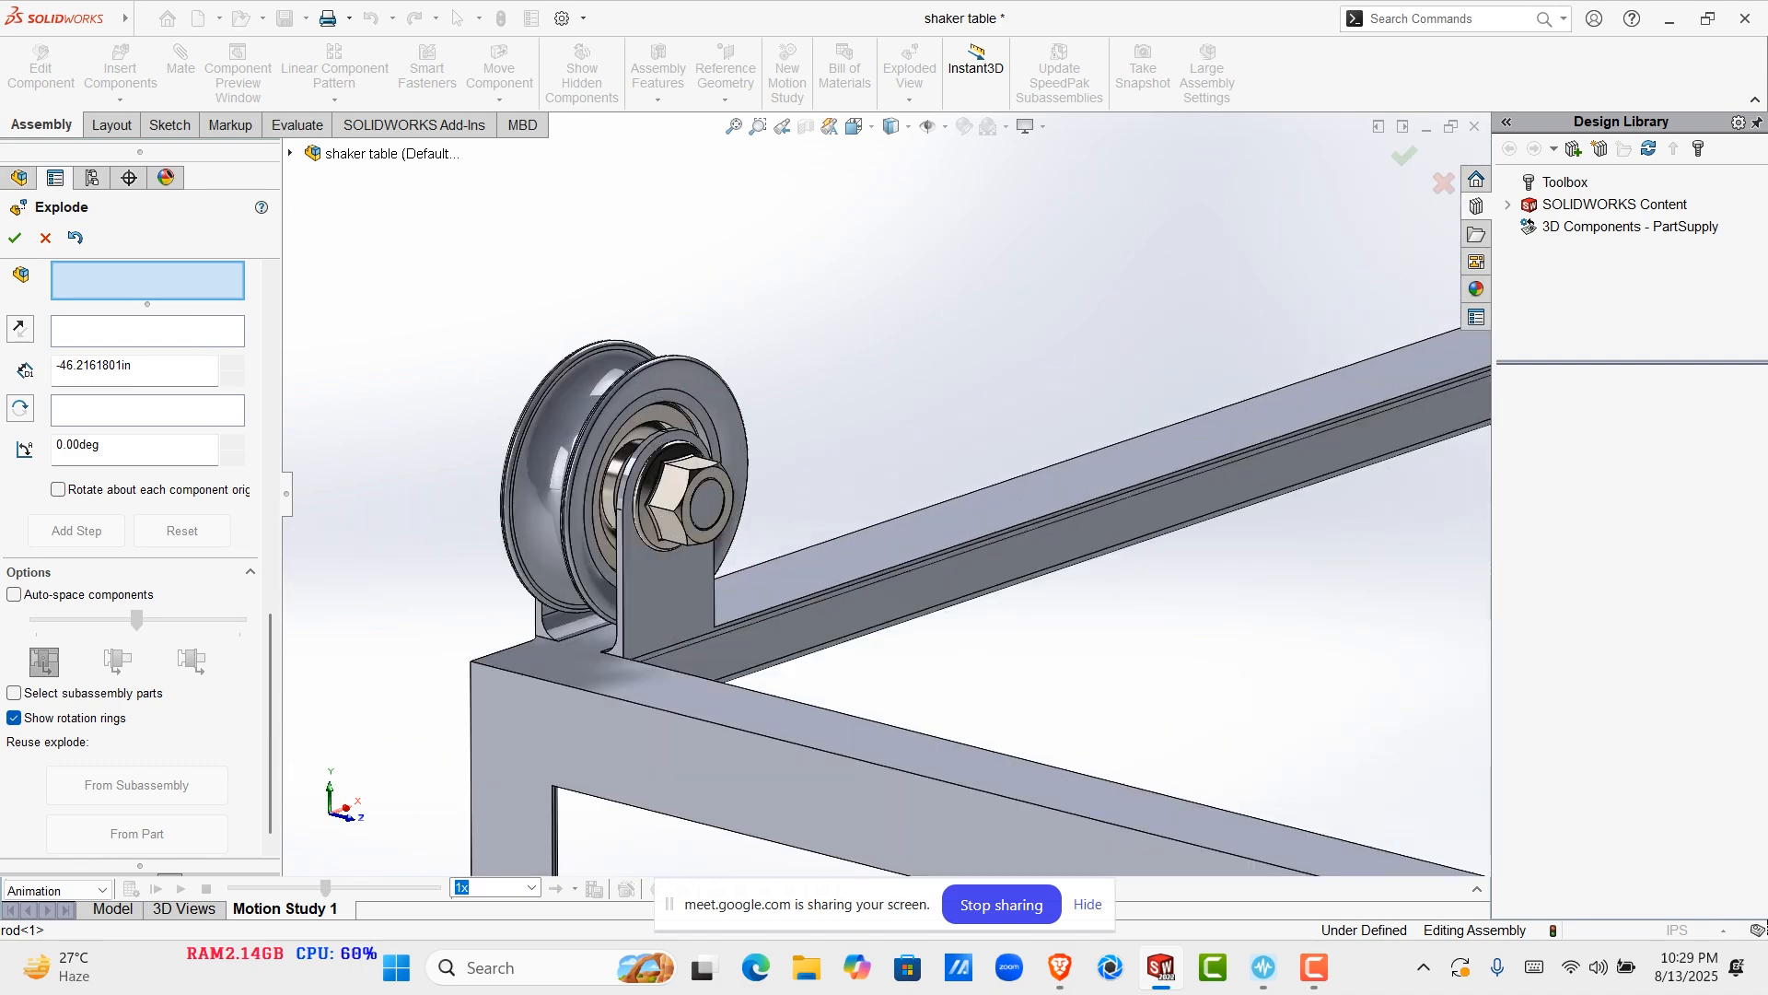
pyautogui.scroll(-2, 732, 463)
pyautogui.click(658, 507)
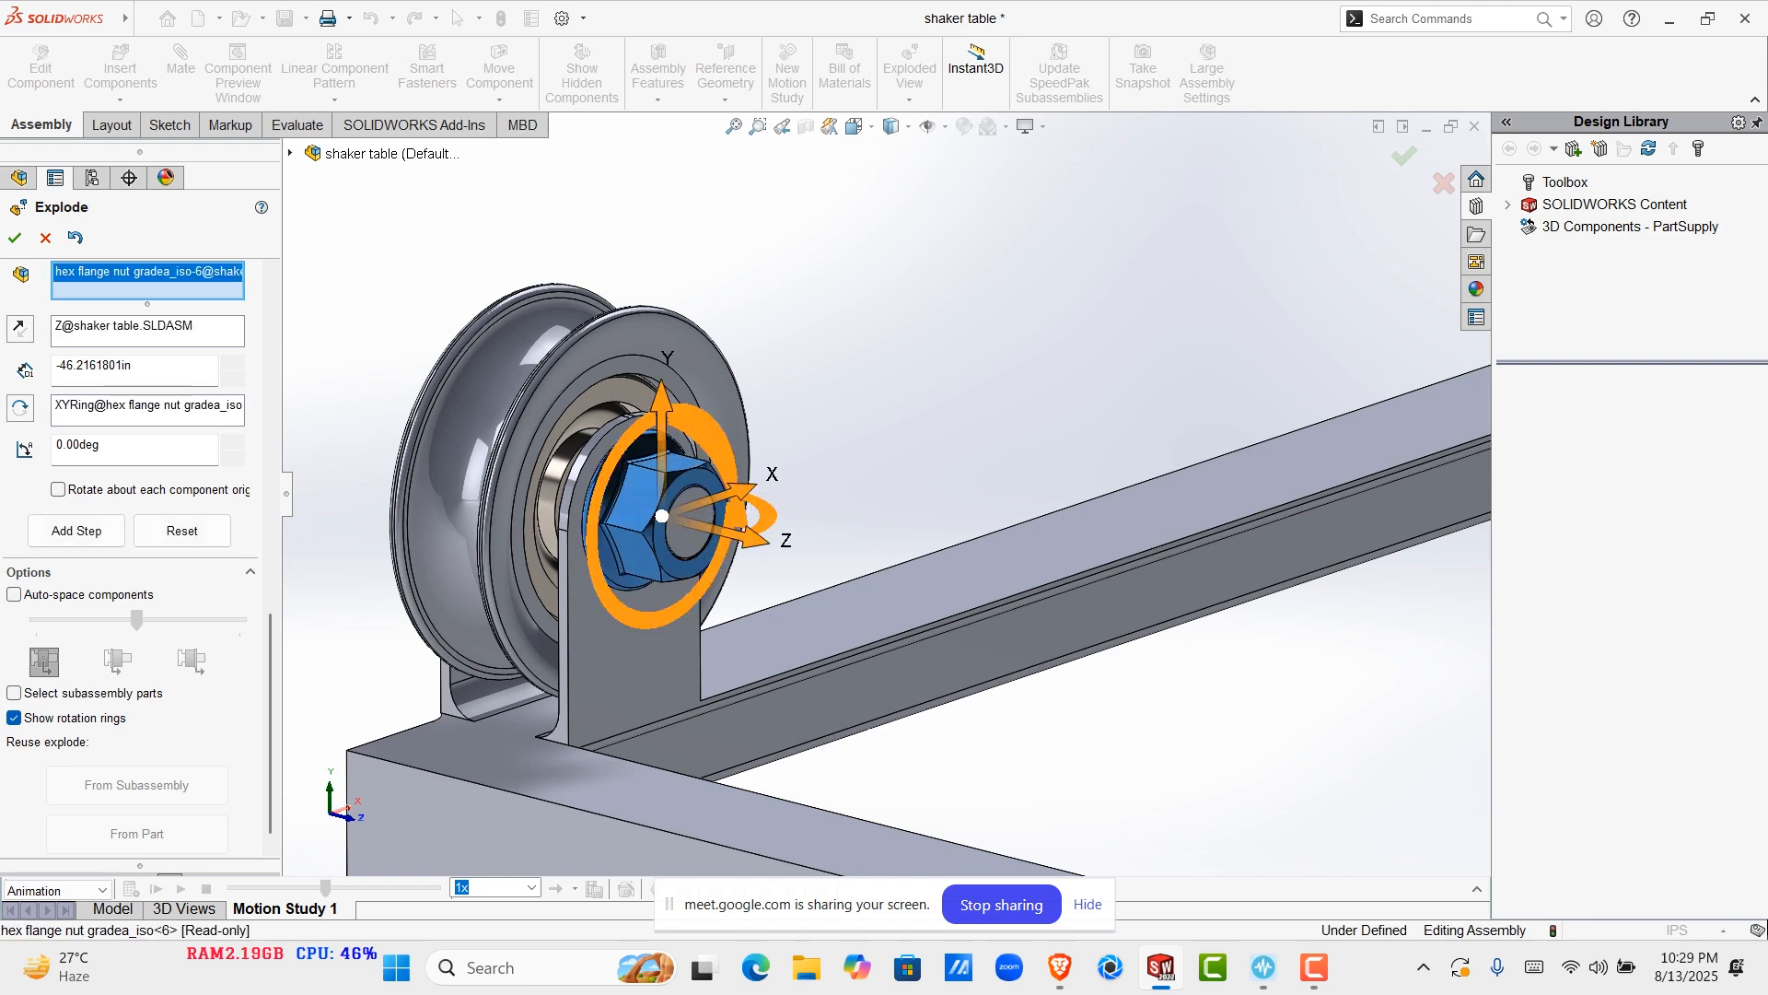
pyautogui.moveTo(727, 529); pyautogui.dragTo(1212, 650)
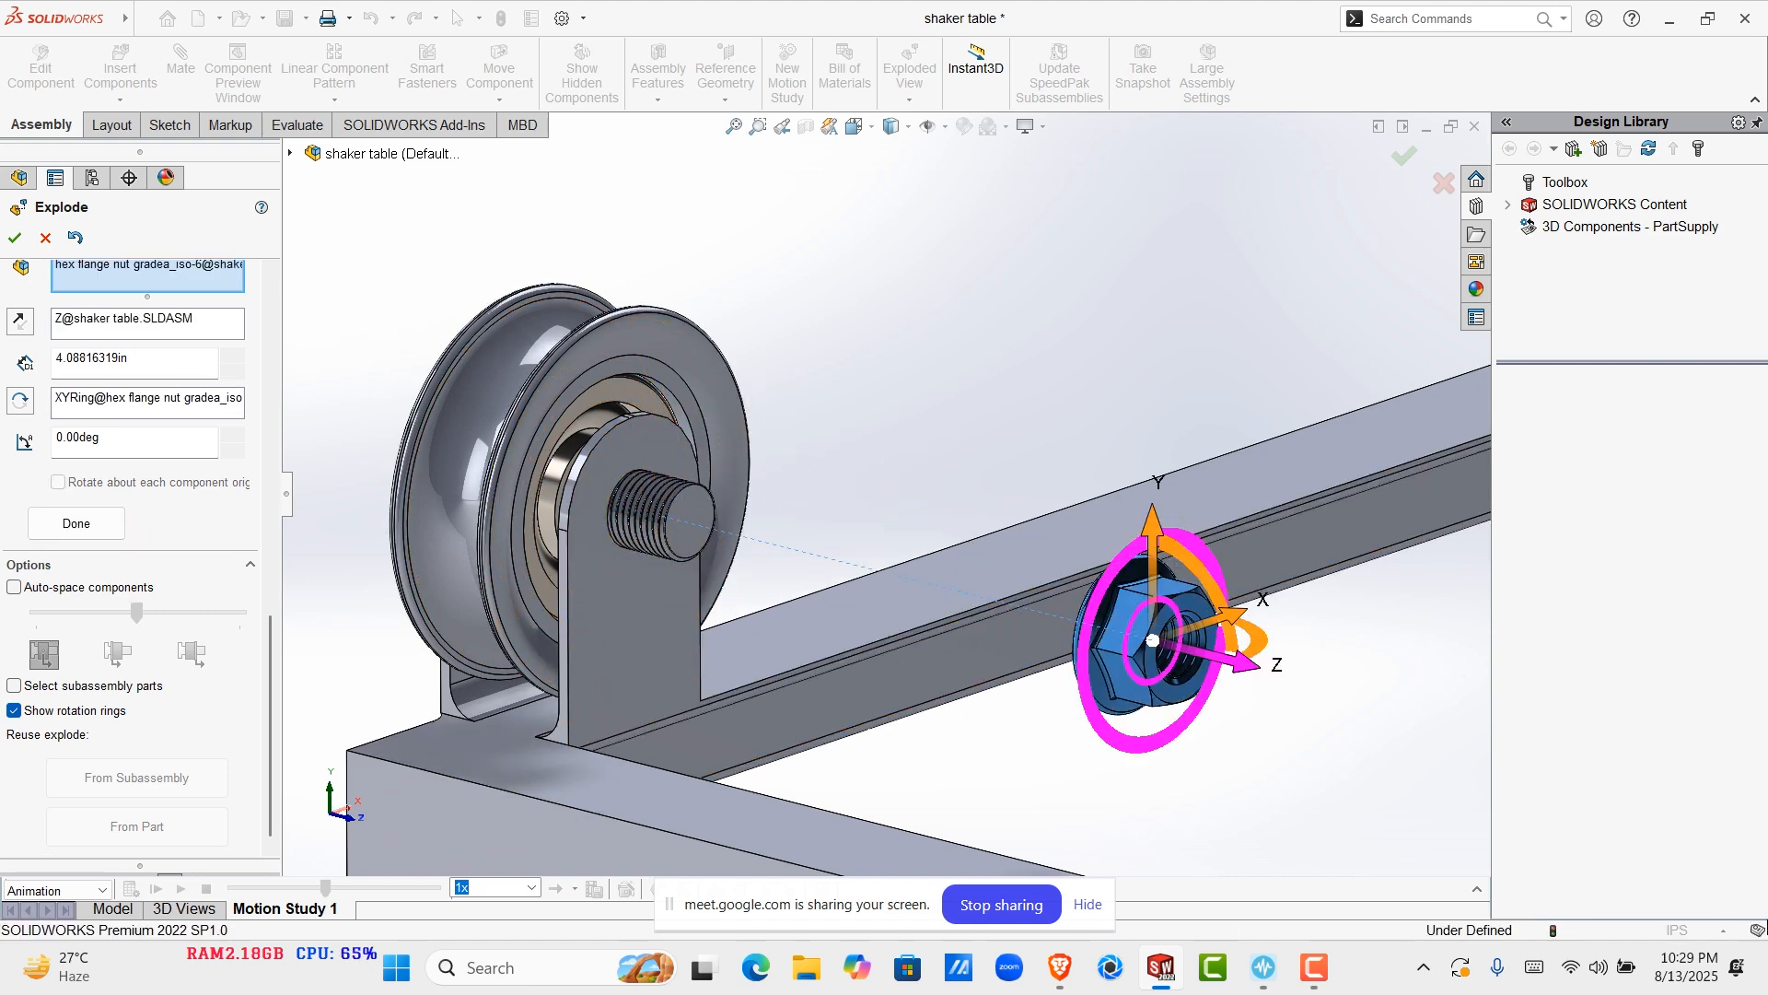
# Add the matching flange nuts of the other three pulleys to the same explode step and finish it
pyautogui.scroll(8, 867, 482)
pyautogui.scroll(-6, 1142, 414)
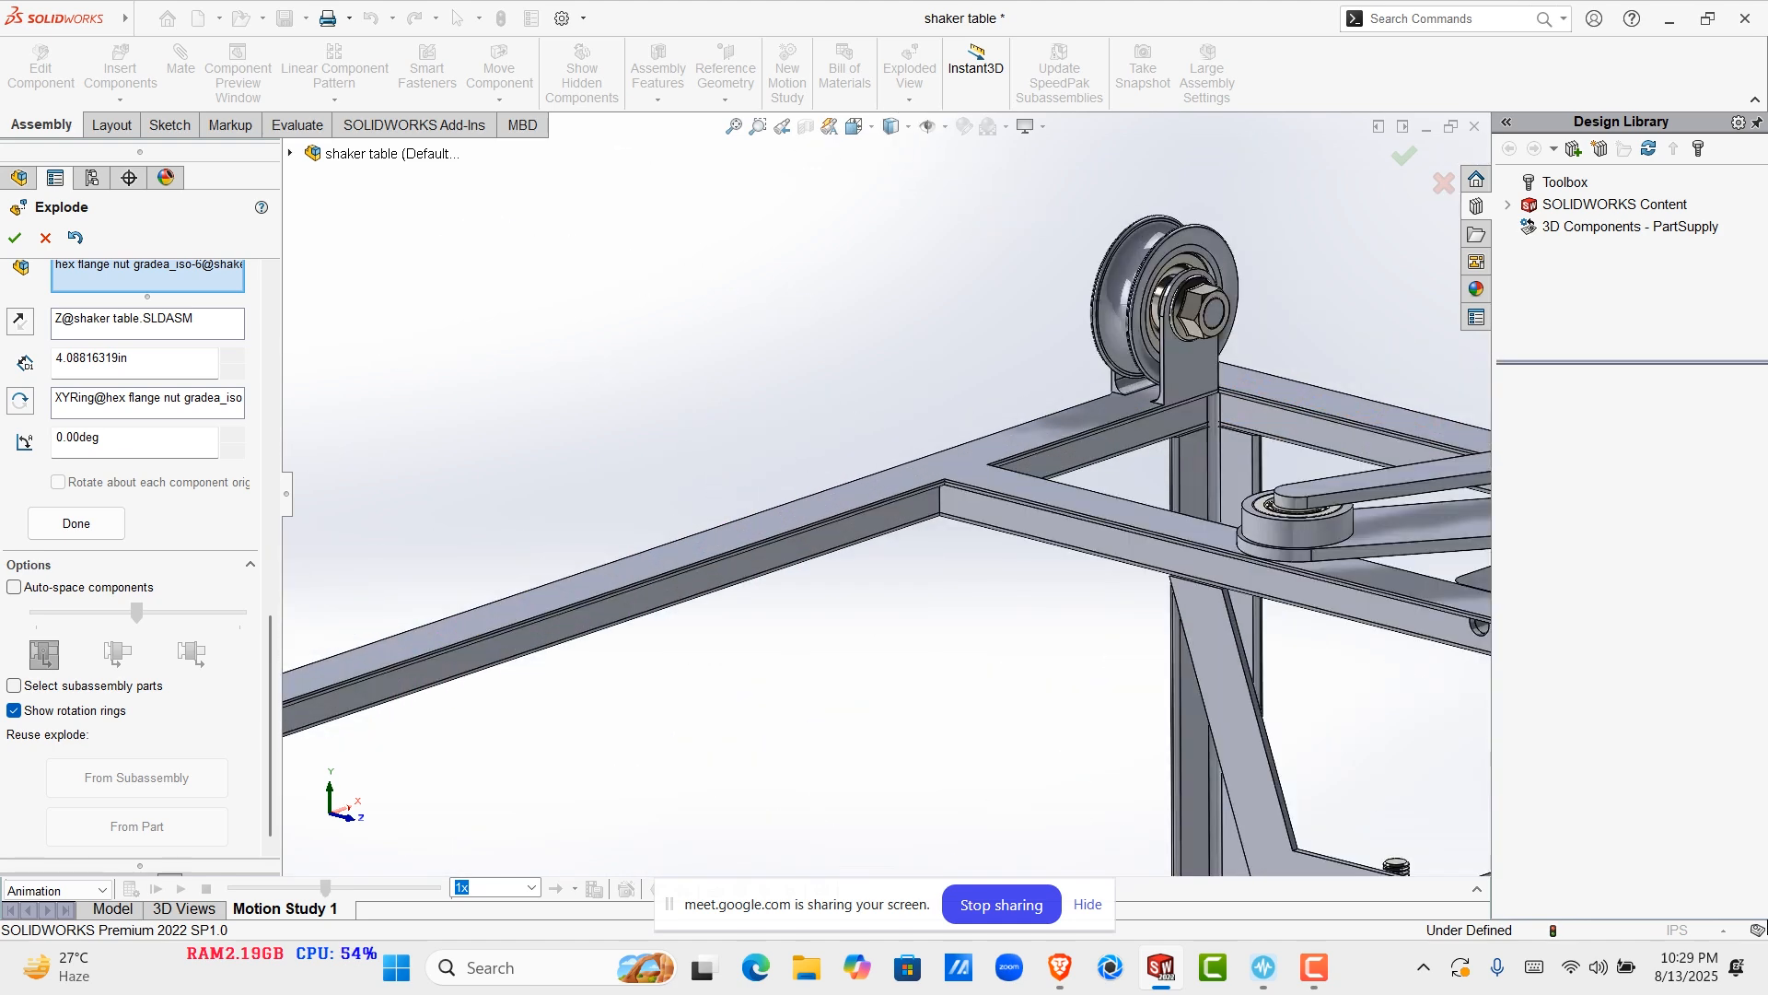
pyautogui.scroll(-3, 1198, 304)
pyautogui.click(1137, 359)
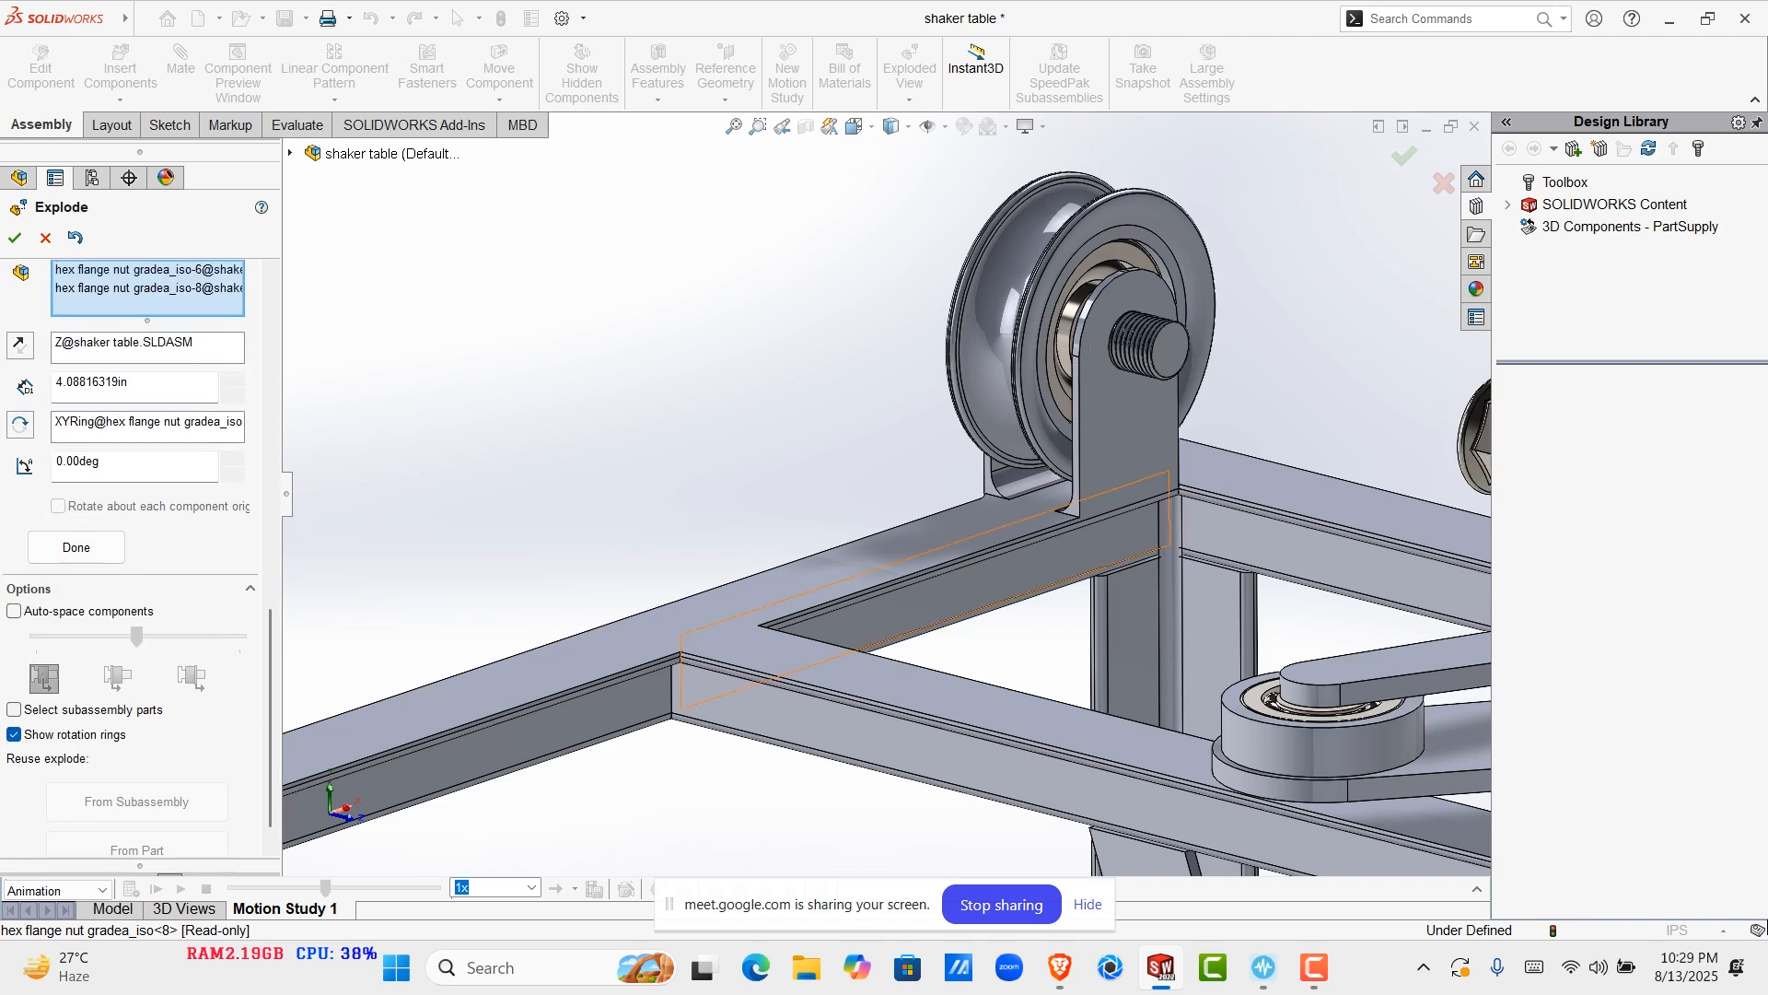
pyautogui.scroll(6, 1032, 520)
pyautogui.scroll(2, 828, 553)
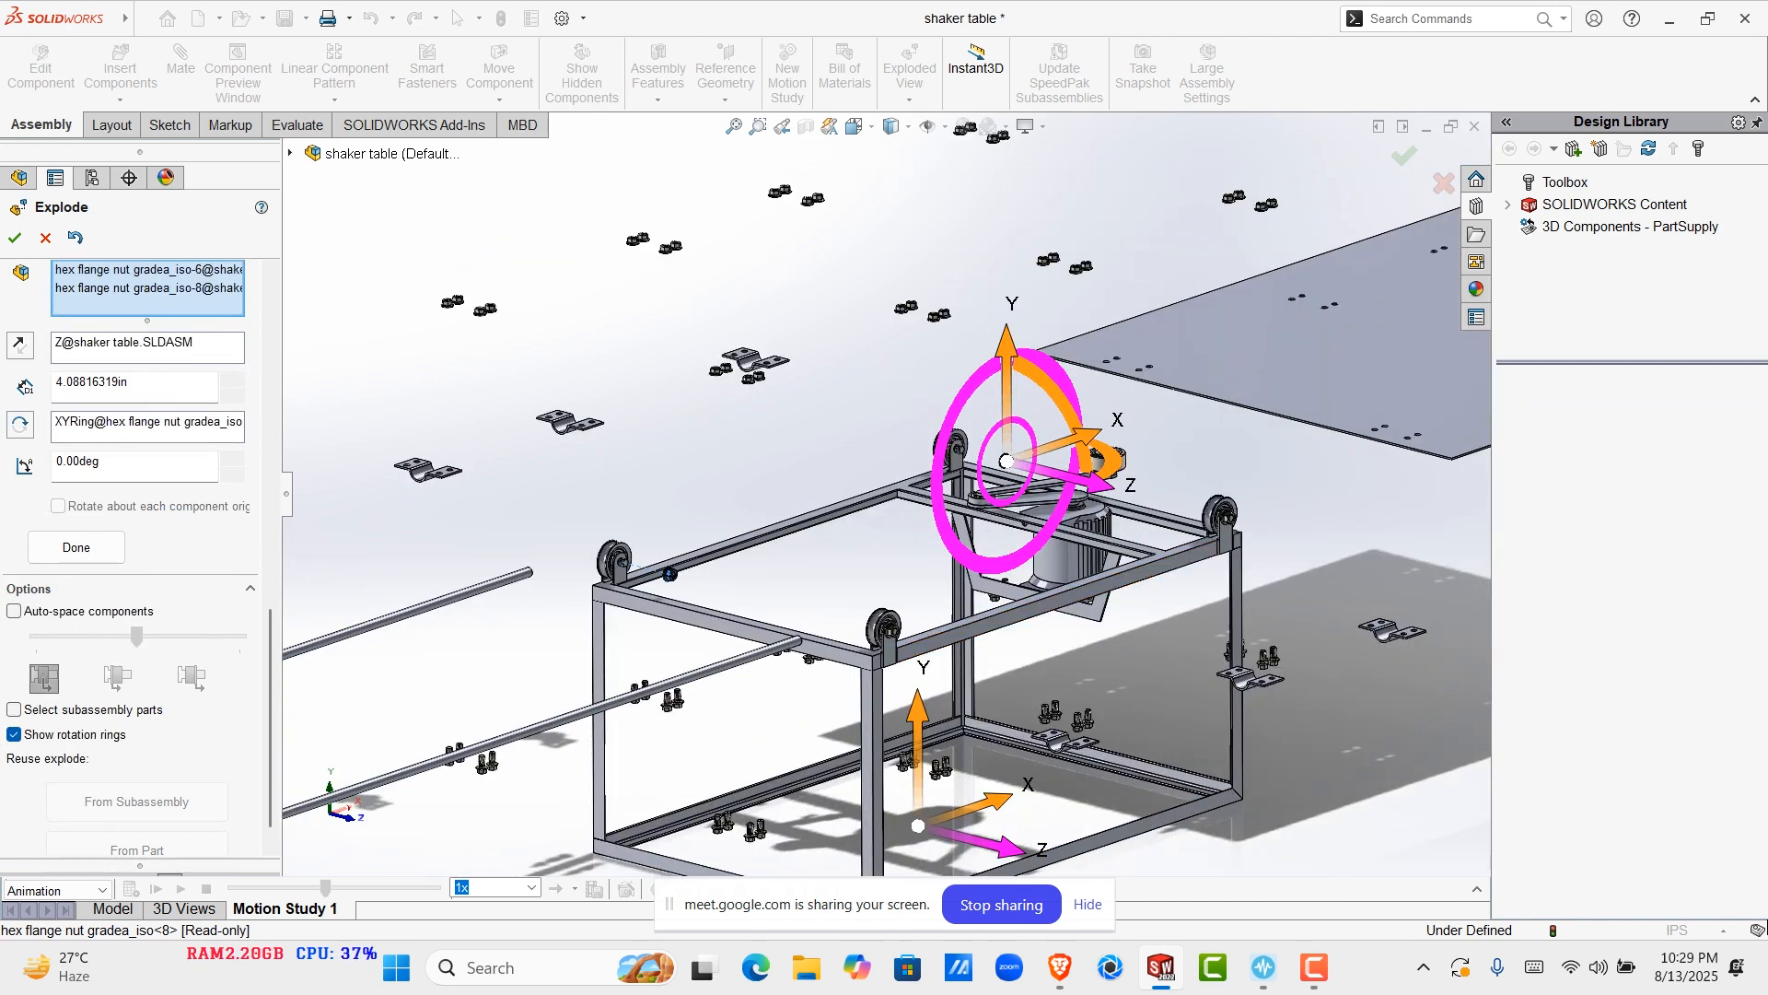
pyautogui.scroll(-6, 741, 764)
pyautogui.scroll(-1, 925, 580)
pyautogui.click(912, 576)
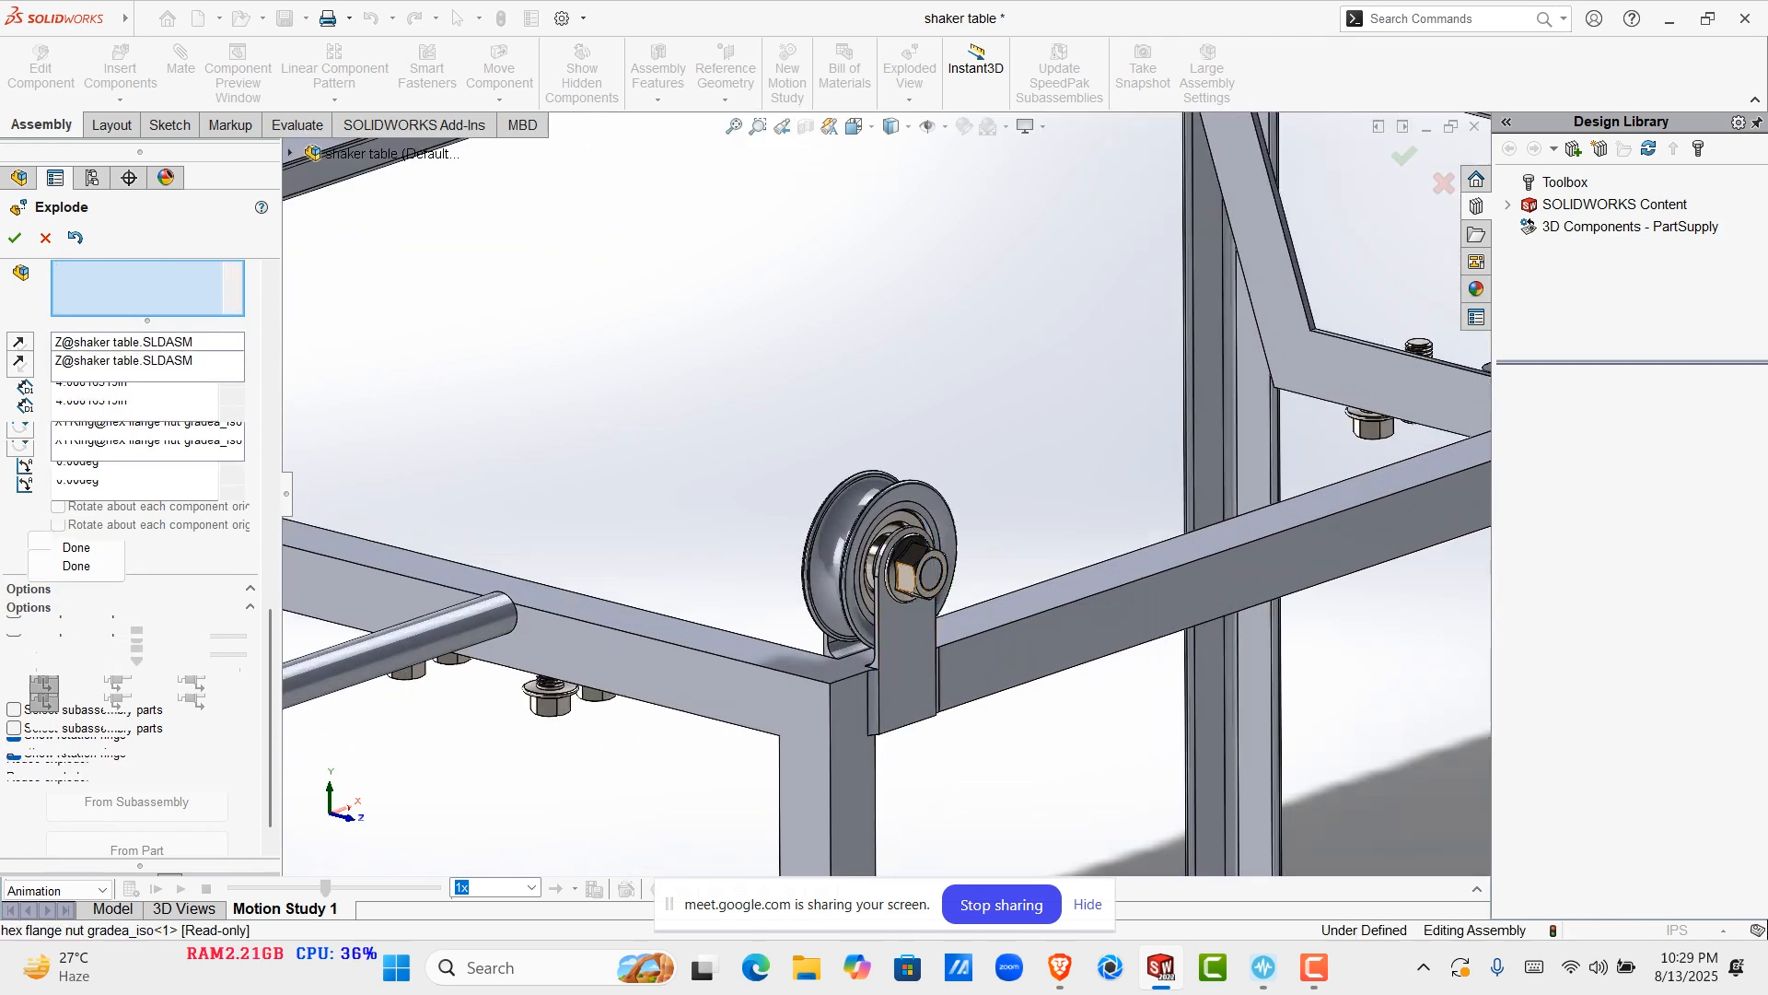
pyautogui.scroll(3, 911, 575)
pyautogui.scroll(4, 1023, 534)
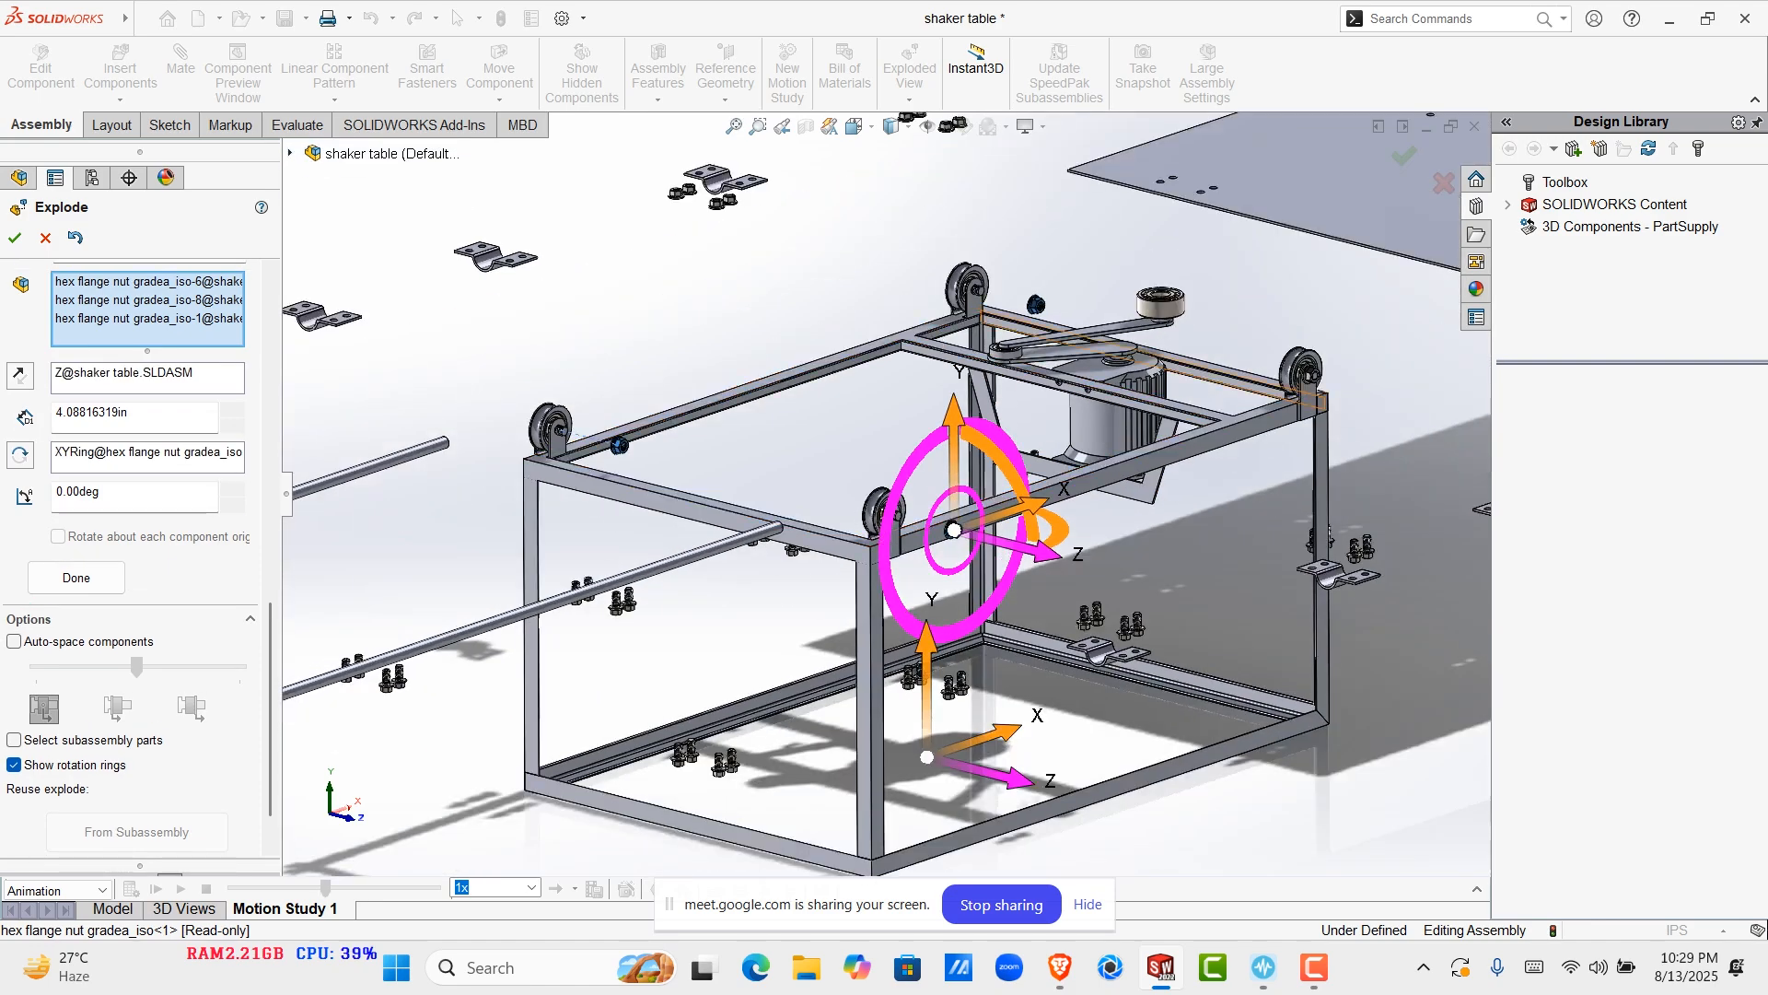
pyautogui.scroll(-6, 1238, 396)
pyautogui.click(1159, 424)
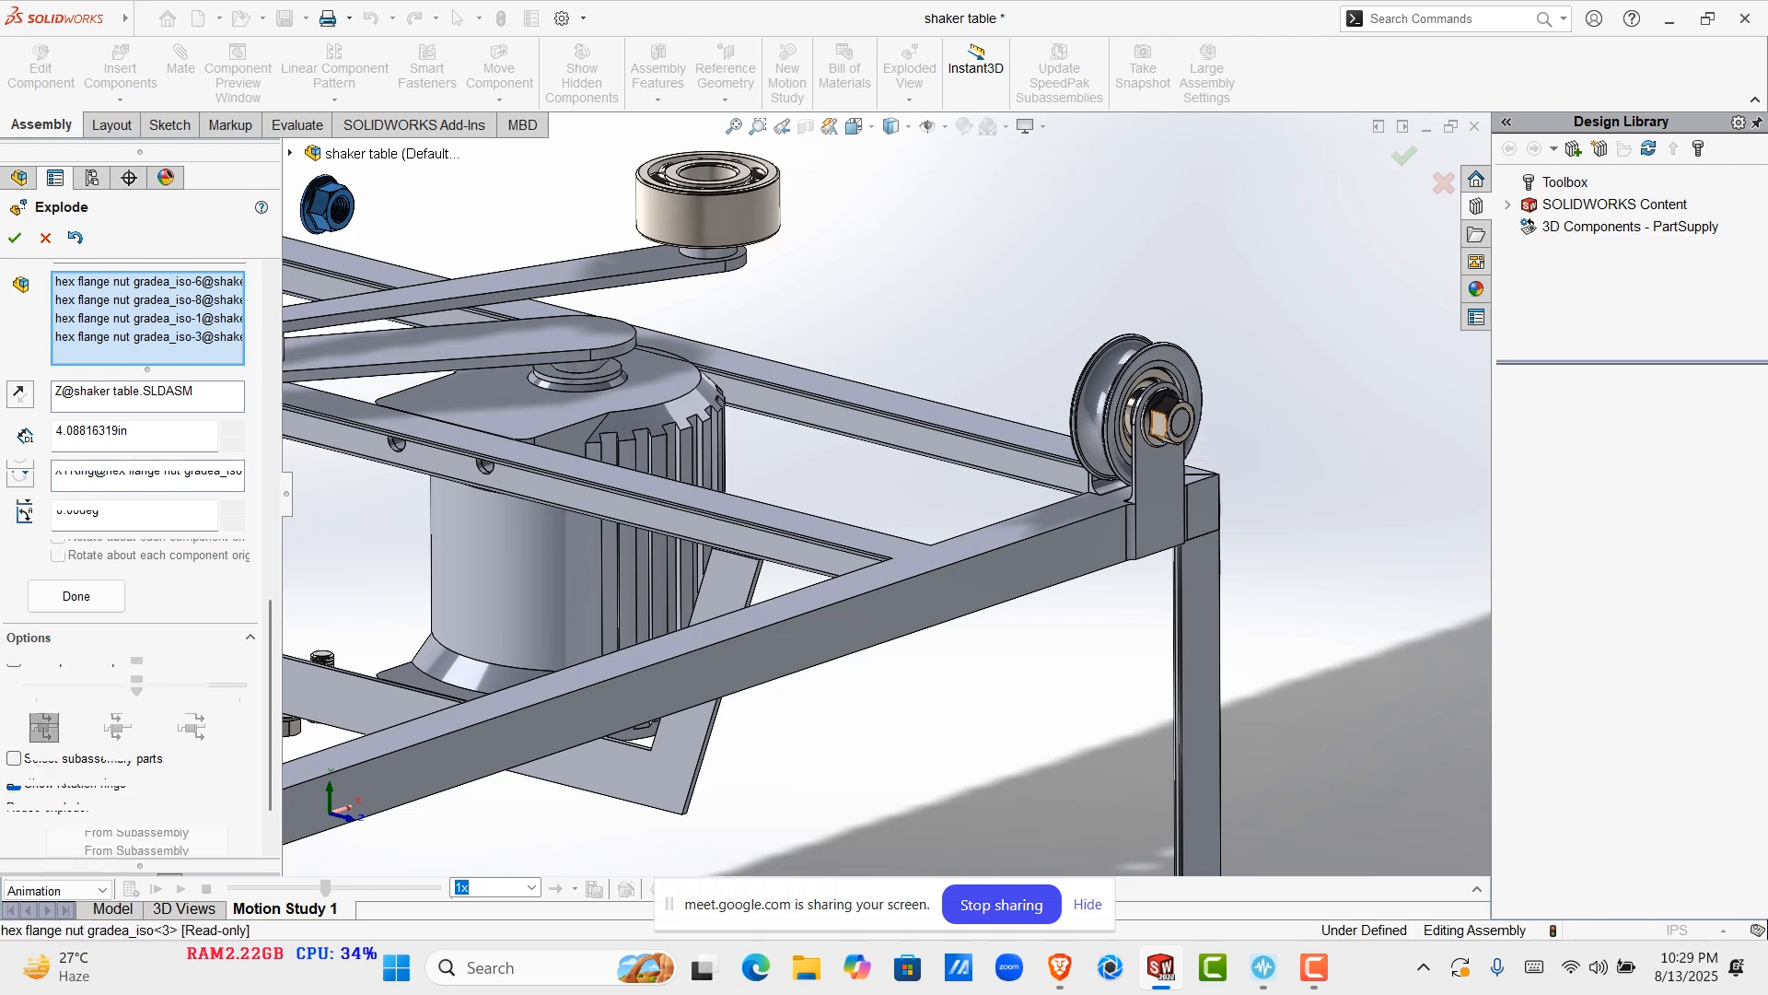
pyautogui.scroll(4, 1025, 465)
pyautogui.scroll(-5, 576, 492)
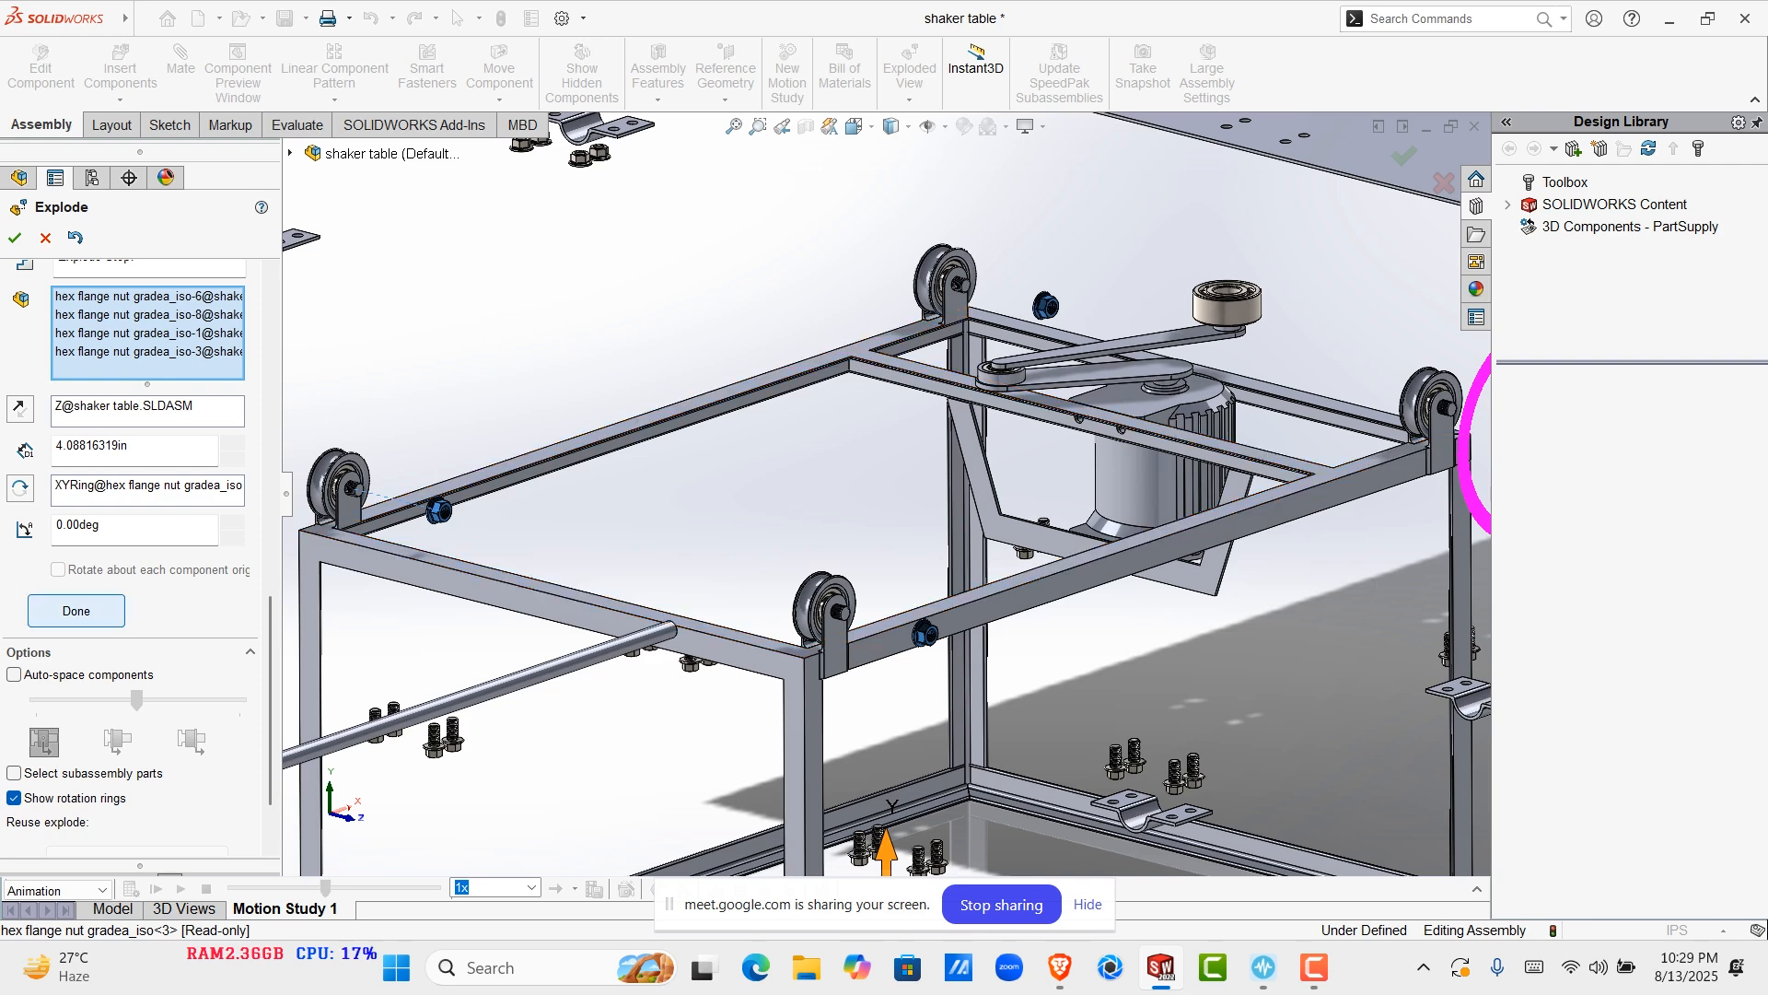
pyautogui.click(75, 611)
# Explode the shaft of the front pulley on the far side about 4.52 in along reversed Z and finish the step
pyautogui.scroll(2, 392, 474)
pyautogui.scroll(-4, 391, 474)
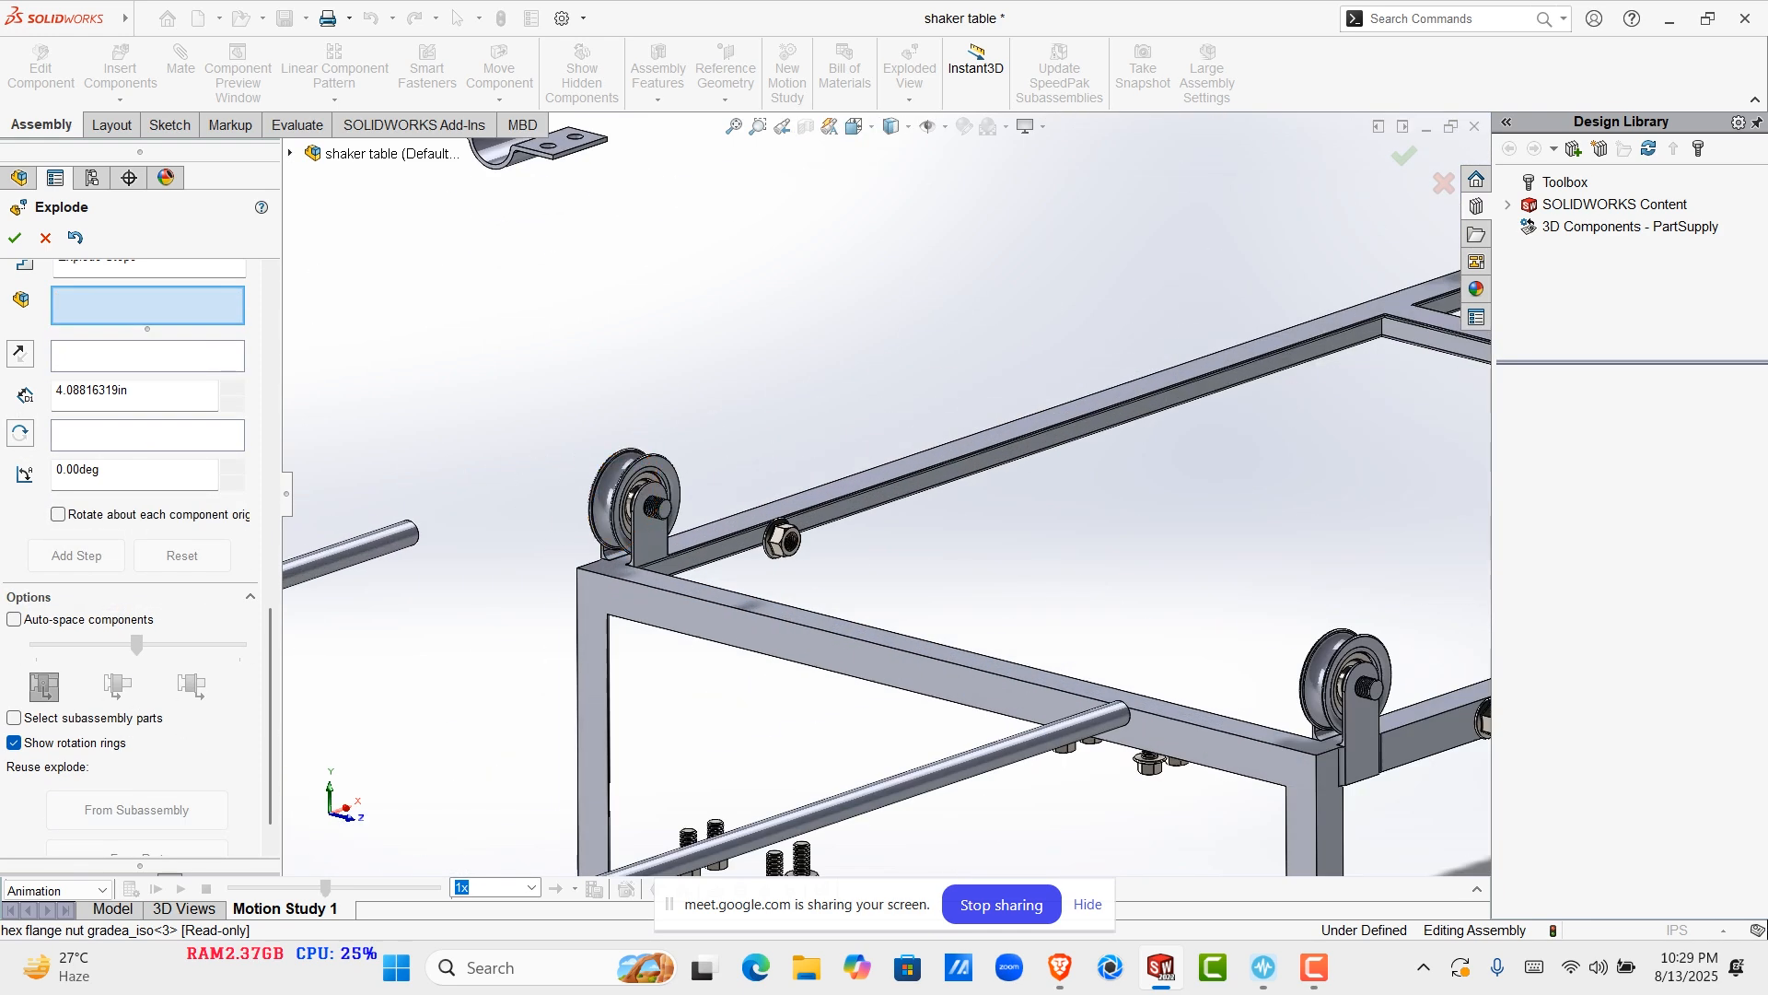
pyautogui.click(636, 501)
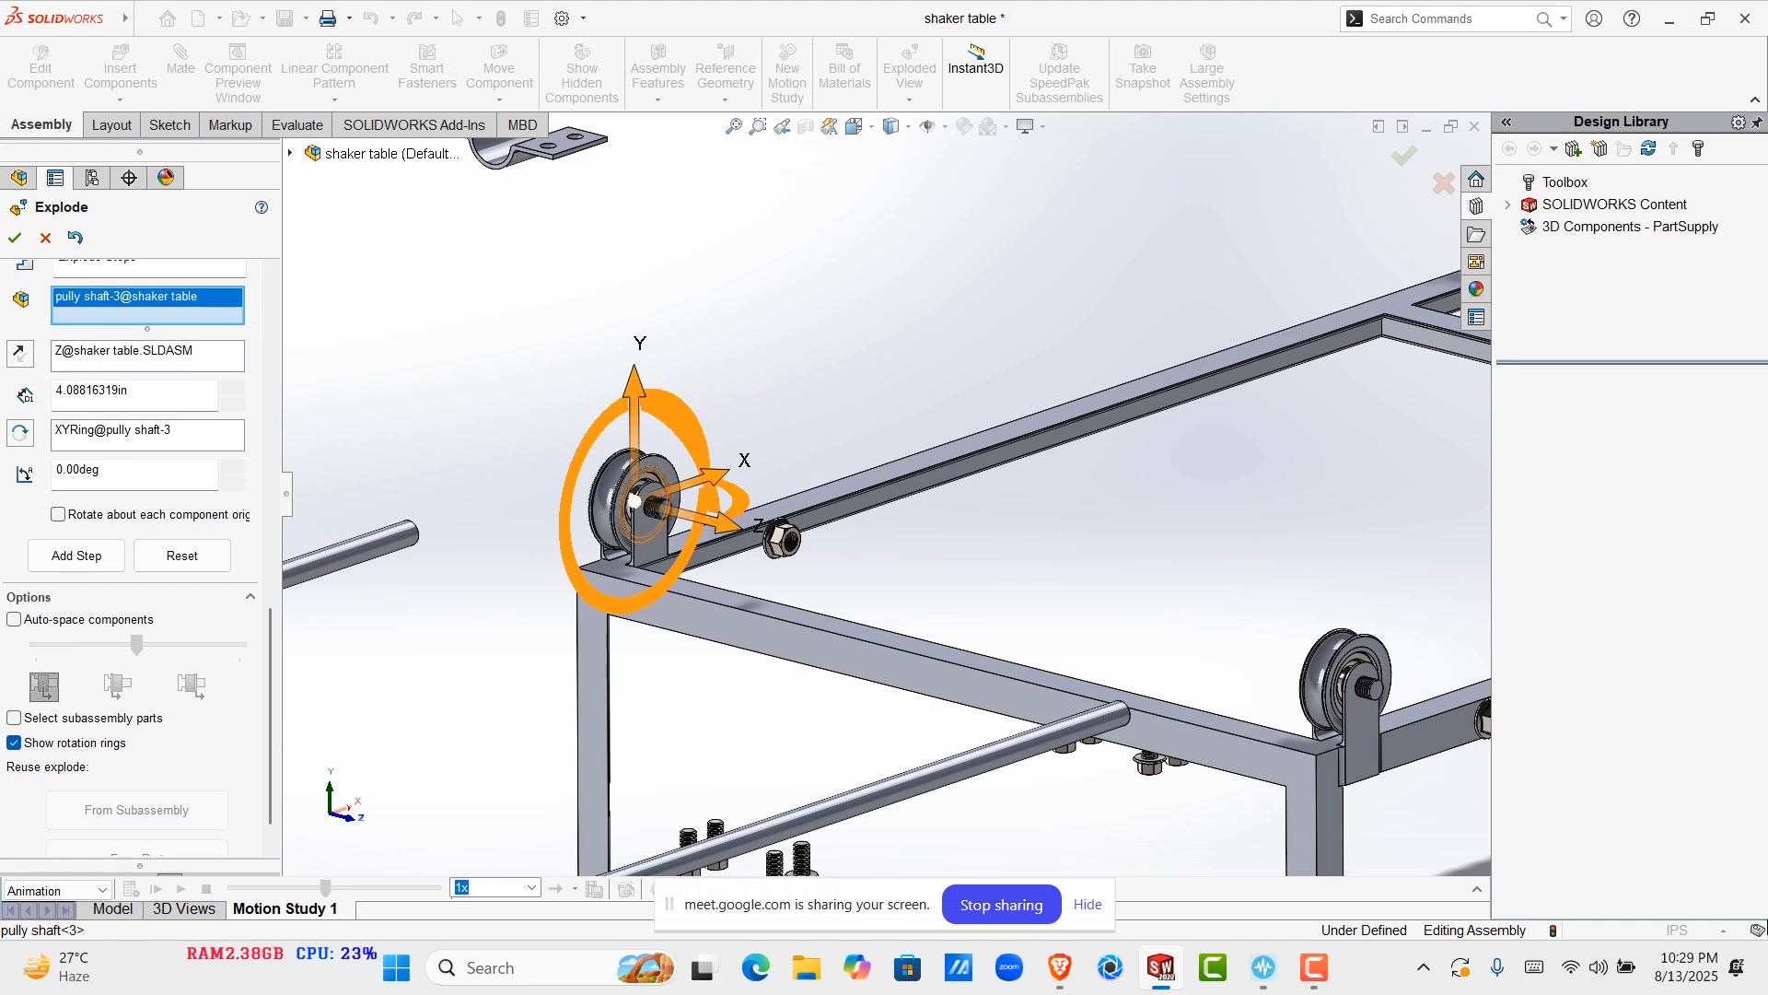
pyautogui.moveTo(635, 502); pyautogui.dragTo(488, 465)
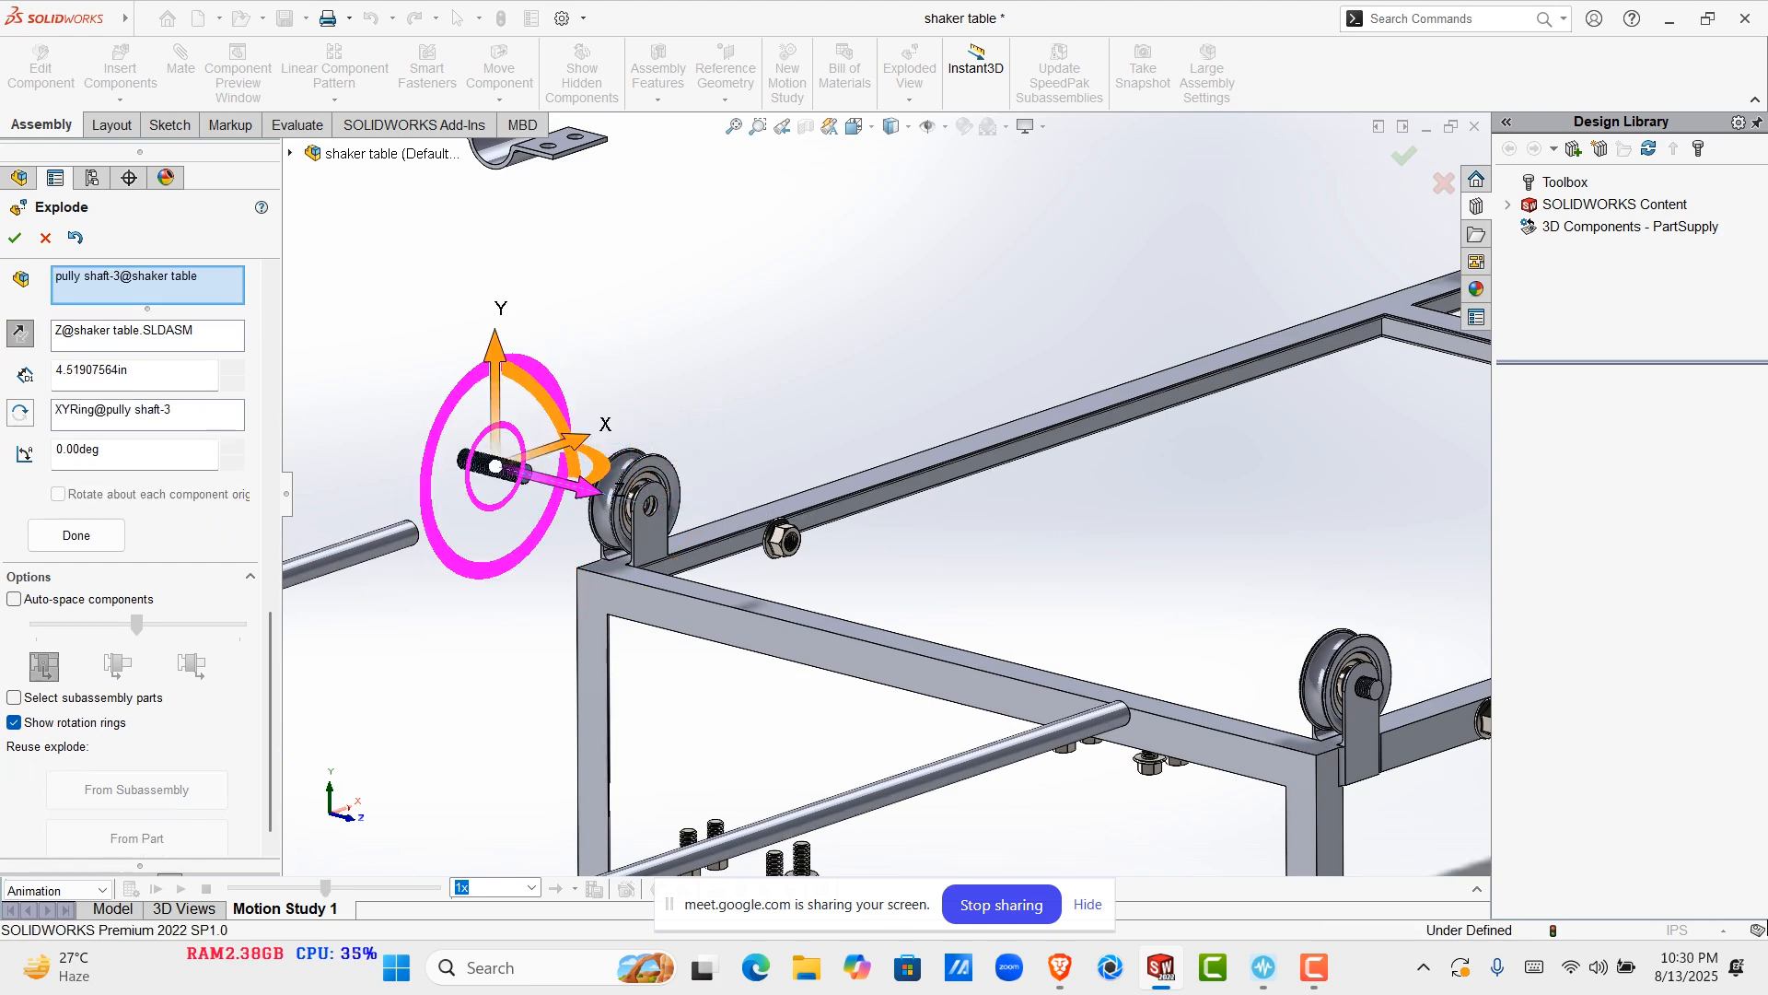
pyautogui.moveTo(552, 488); pyautogui.dragTo(571, 539, button='middle')
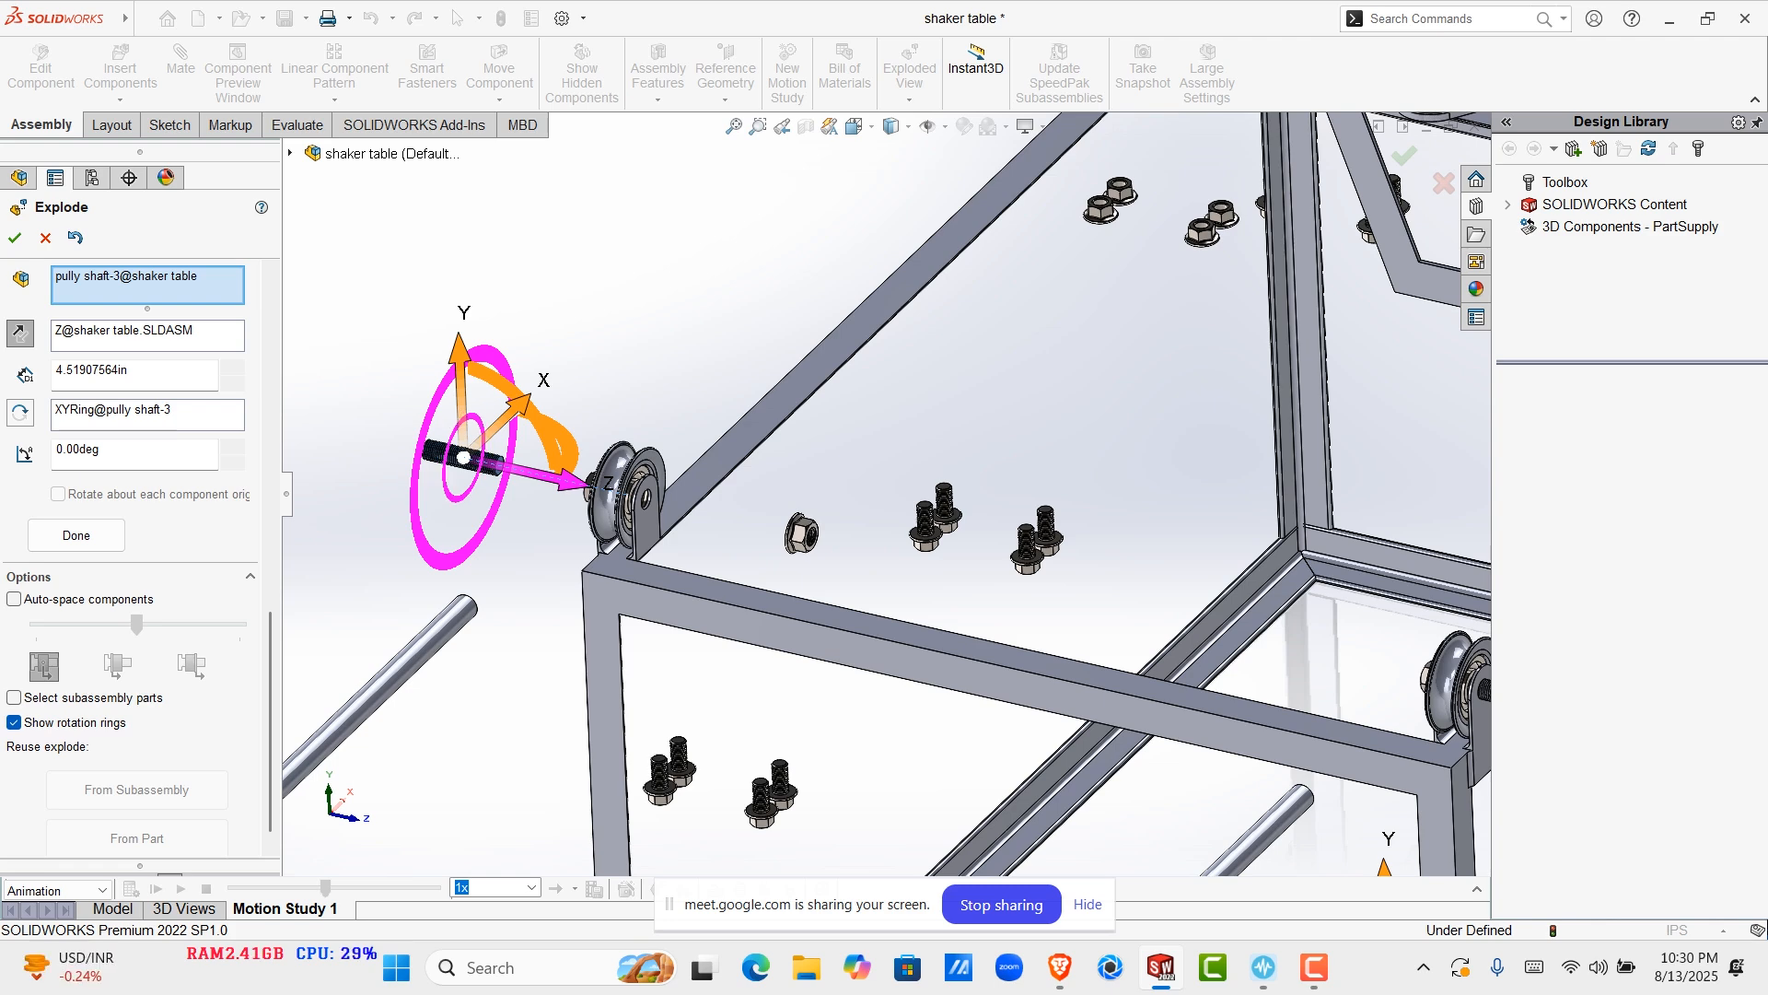
pyautogui.click(76, 535)
# Start an explode step by moving the outer flange nut of the front pulley on the far side about 6.70 in along reversed Z
pyautogui.scroll(1, 594, 483)
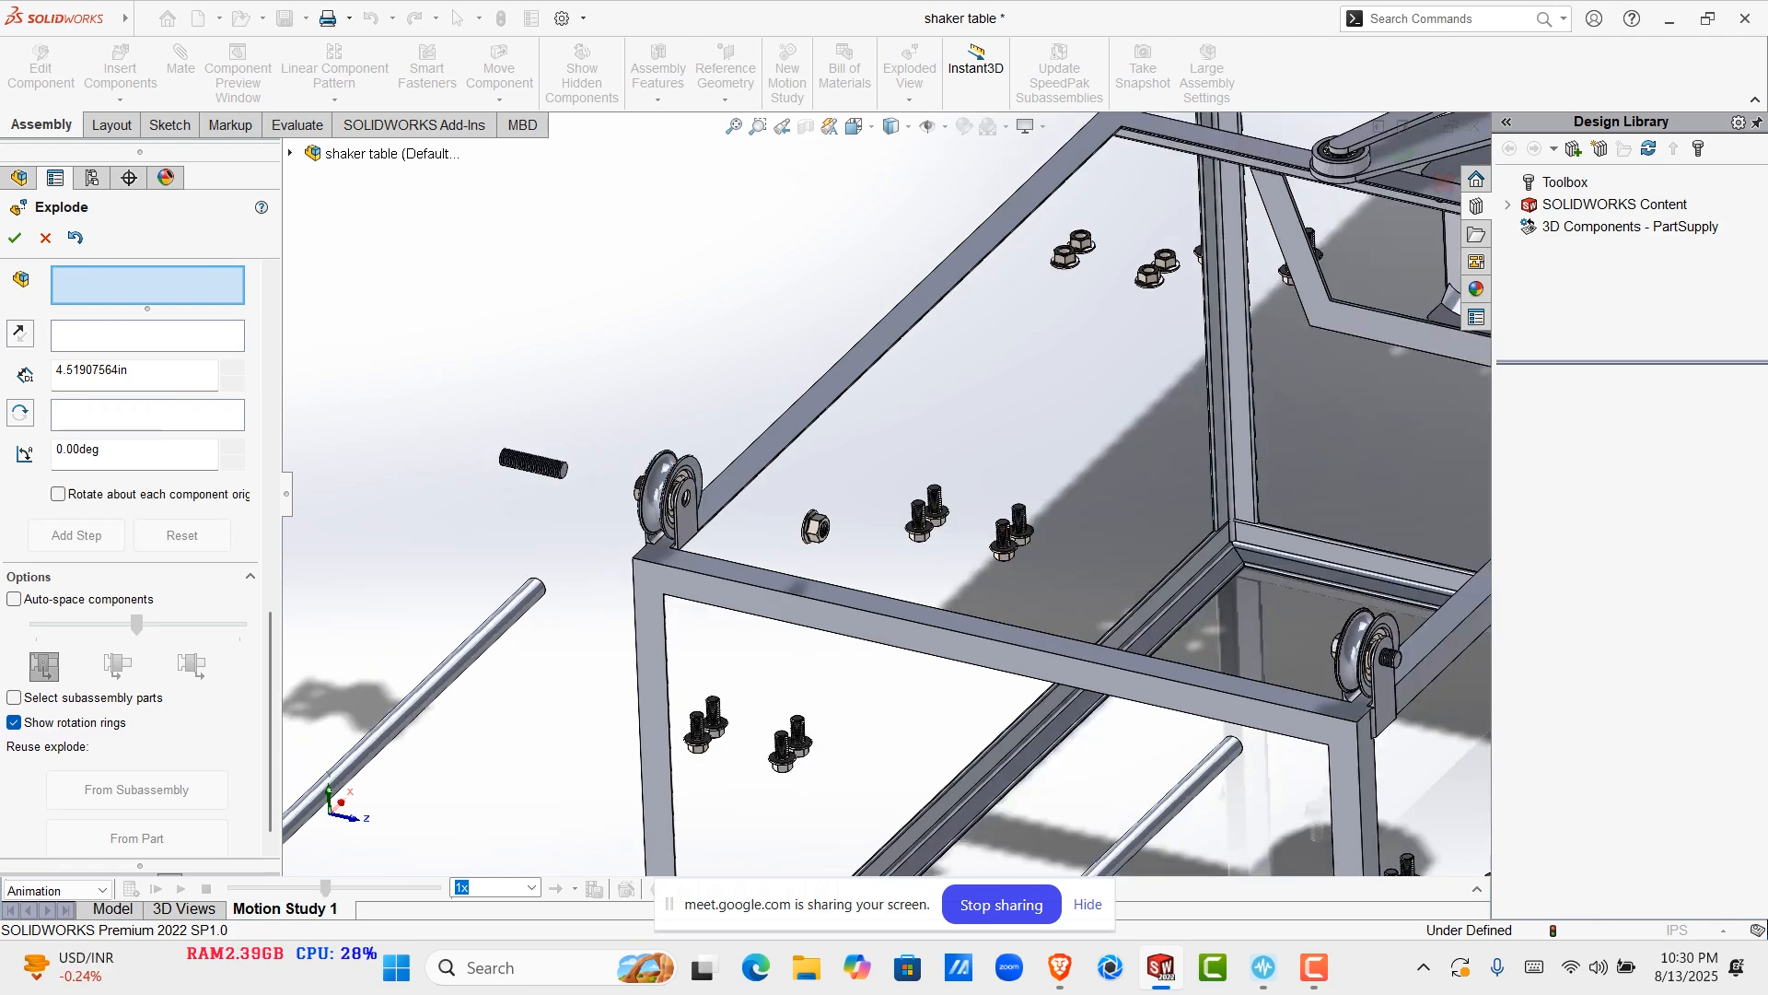
pyautogui.scroll(-4, 594, 484)
pyautogui.click(695, 486)
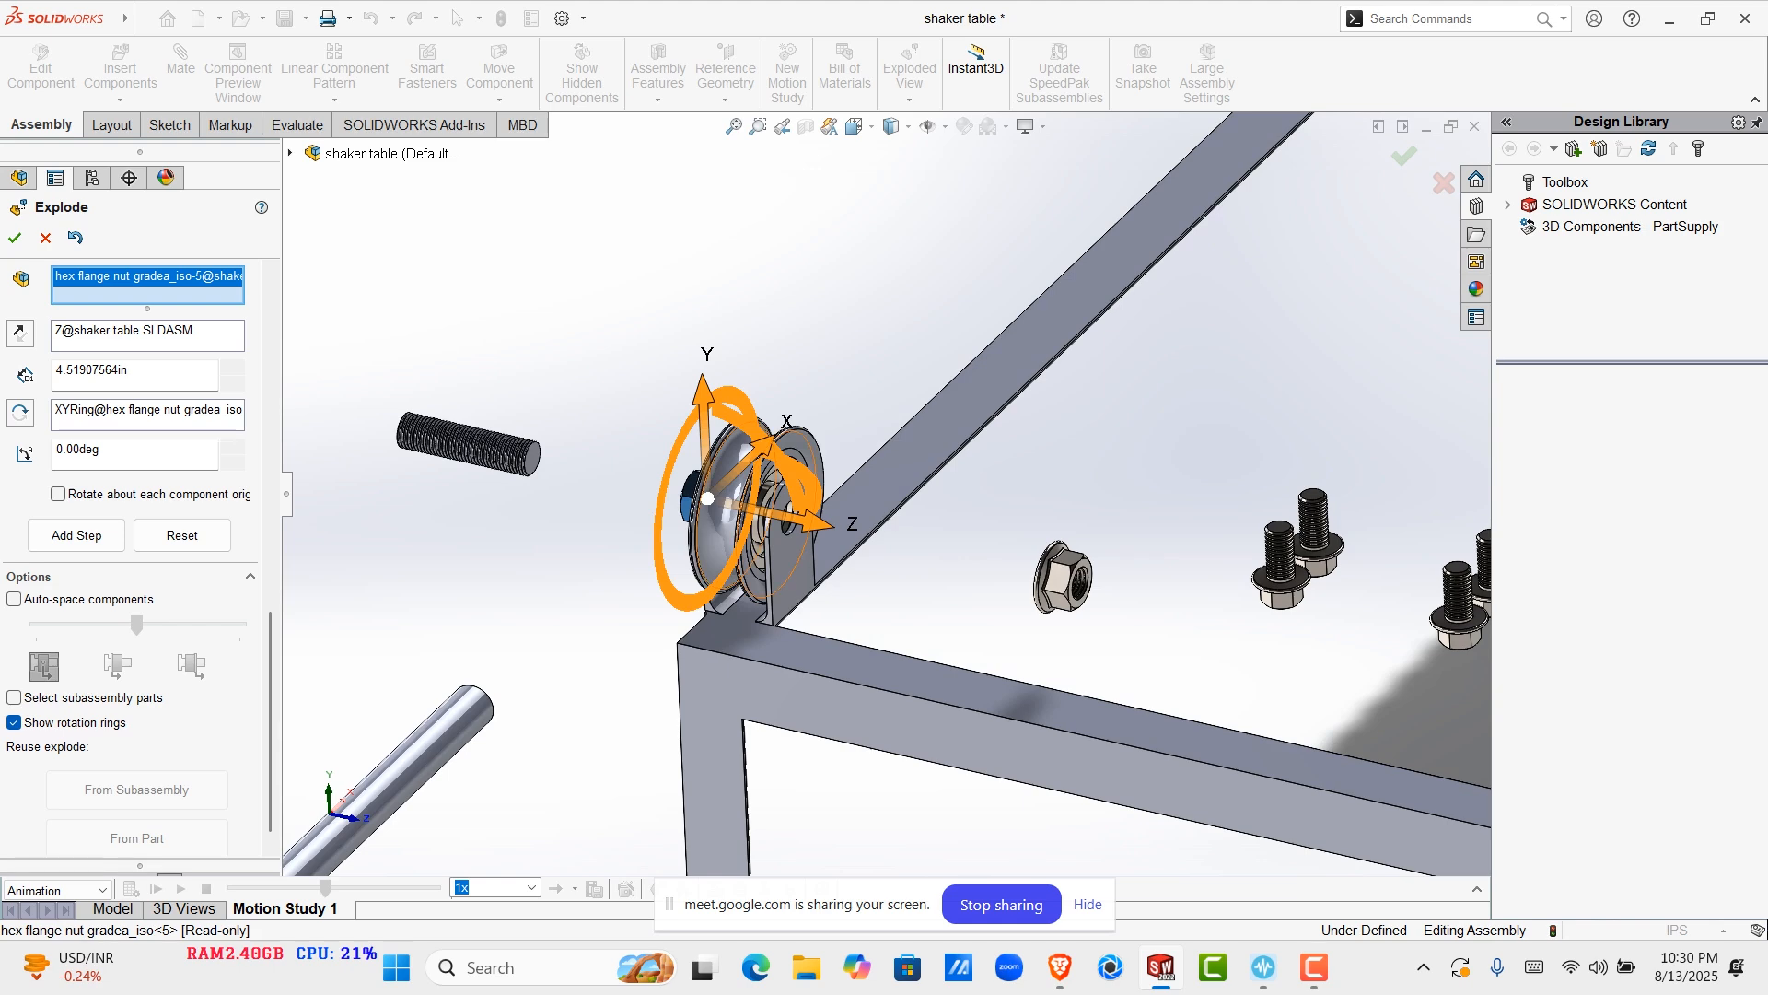
pyautogui.moveTo(815, 521); pyautogui.dragTo(387, 425)
pyautogui.scroll(4, 387, 426)
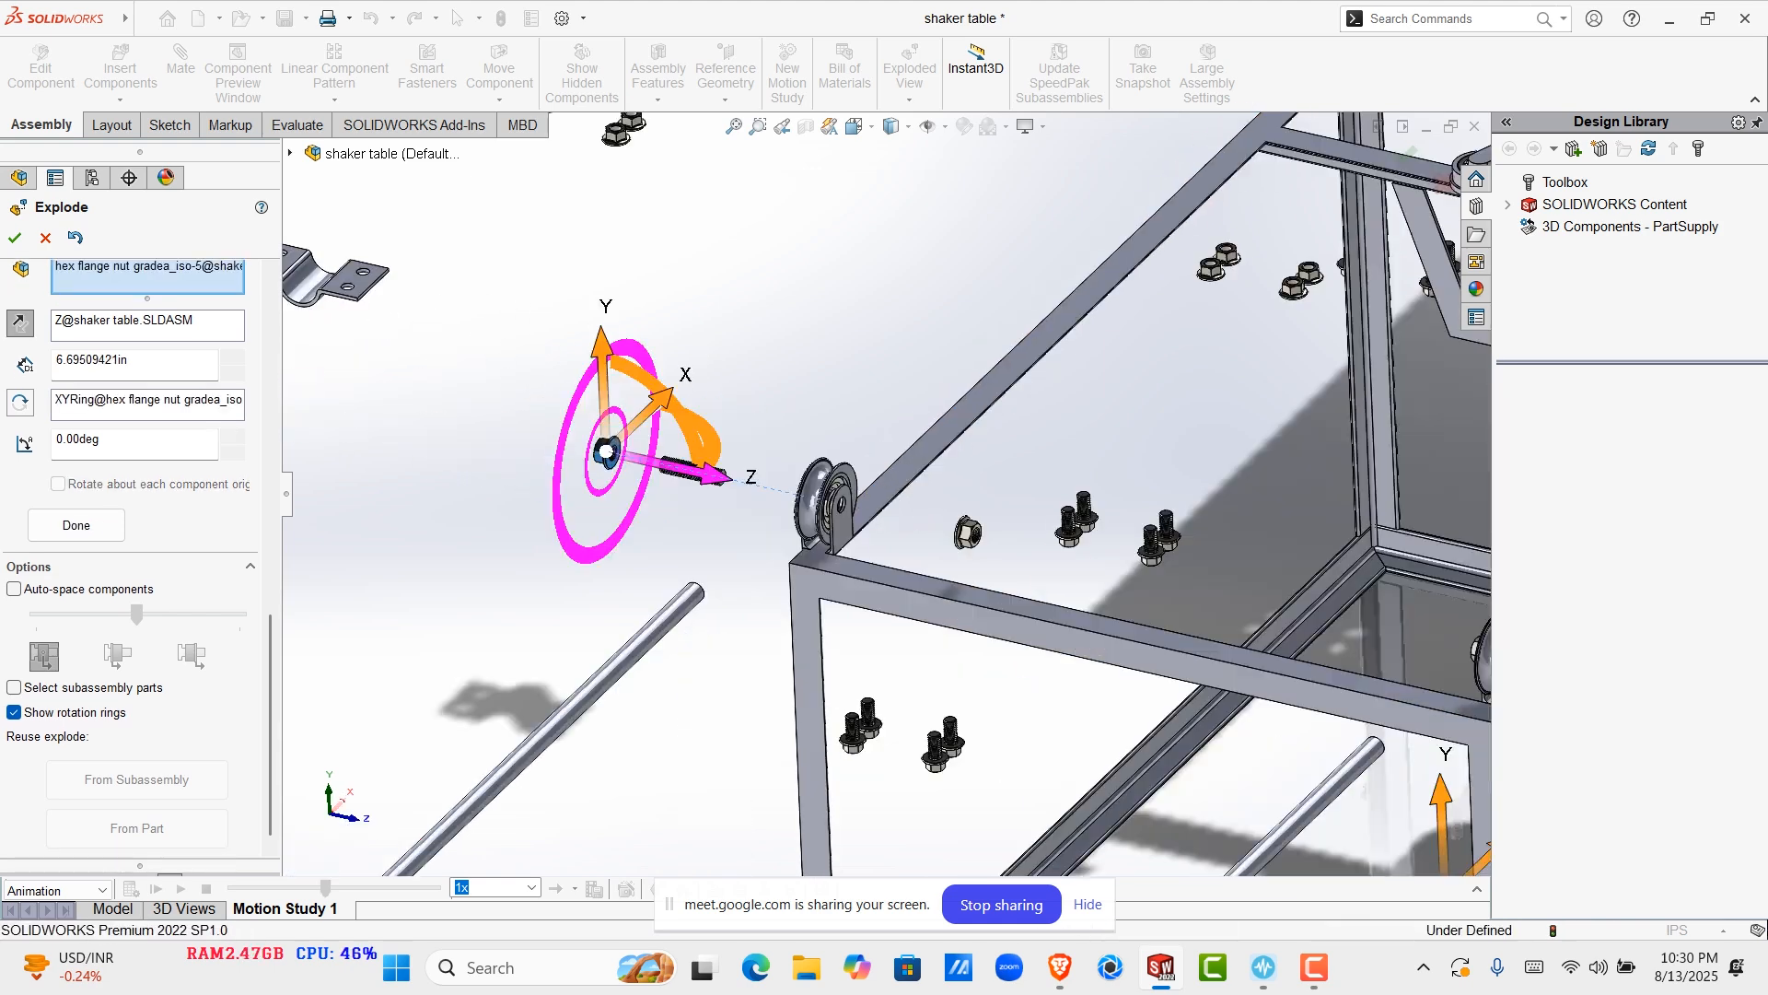
# Add the matching outer flange nuts of the two rear pulleys to the same explode step
pyautogui.scroll(3, 926, 497)
pyautogui.scroll(-7, 1078, 217)
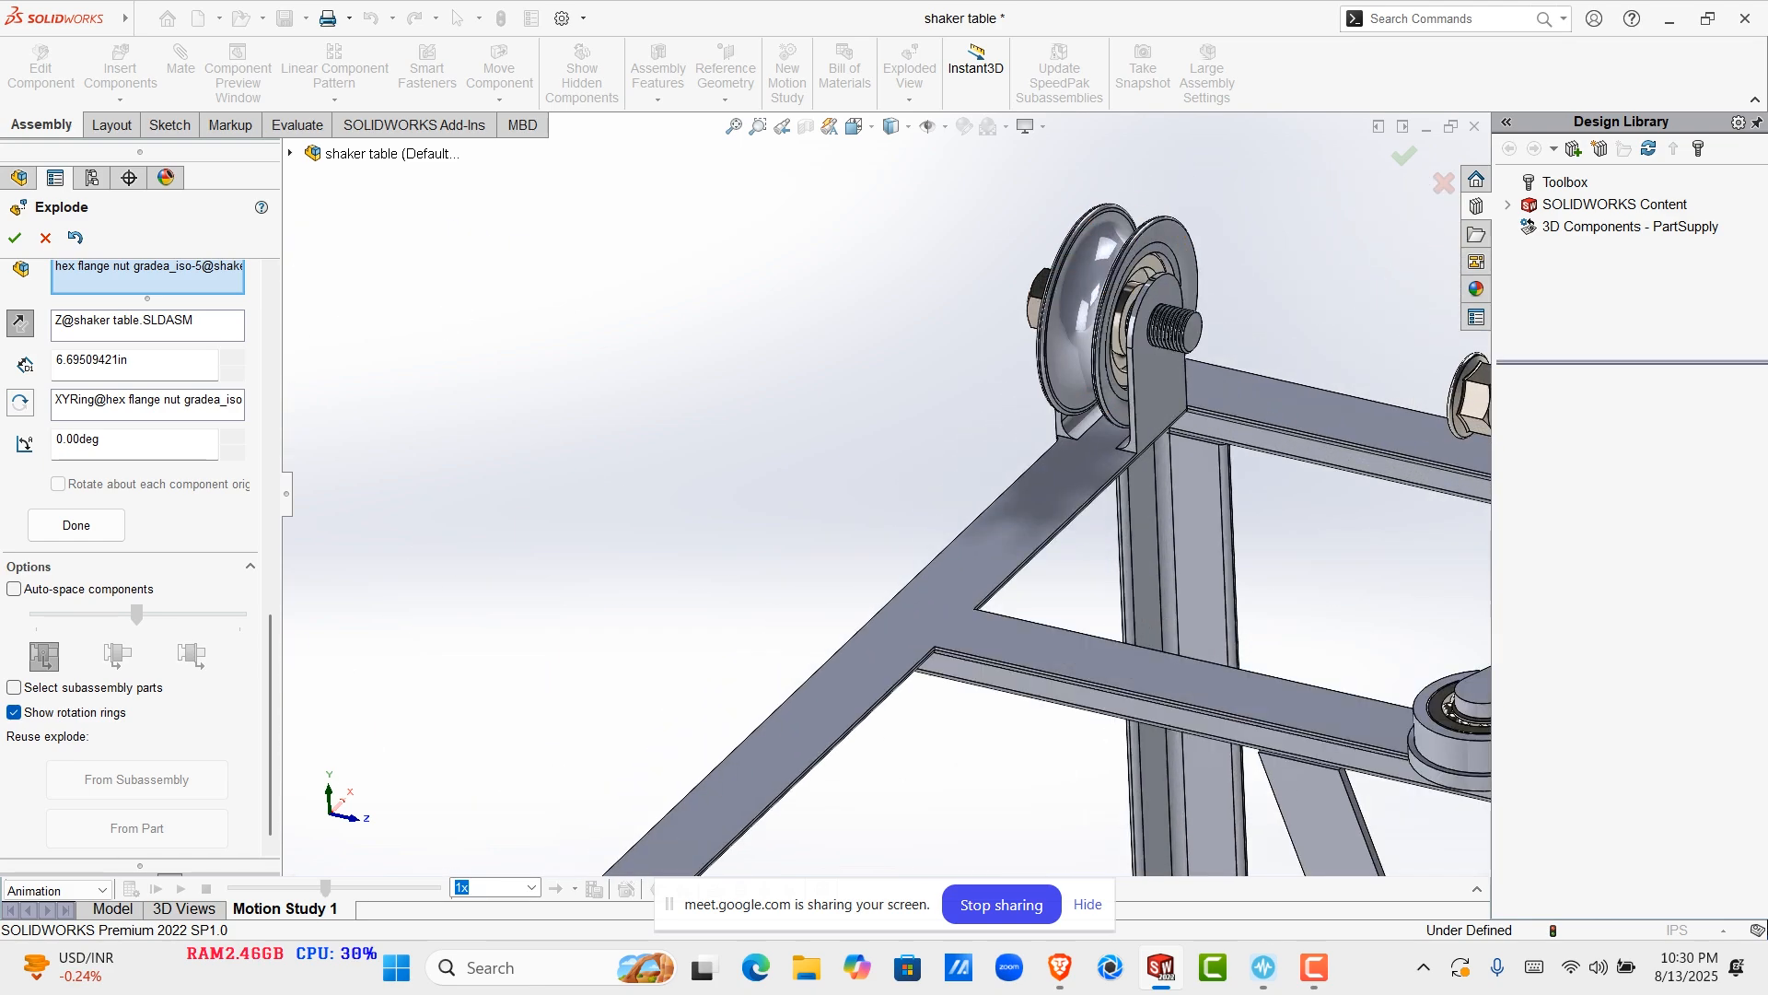
pyautogui.click(1040, 314)
pyautogui.scroll(3, 1039, 315)
pyautogui.scroll(-4, 1155, 293)
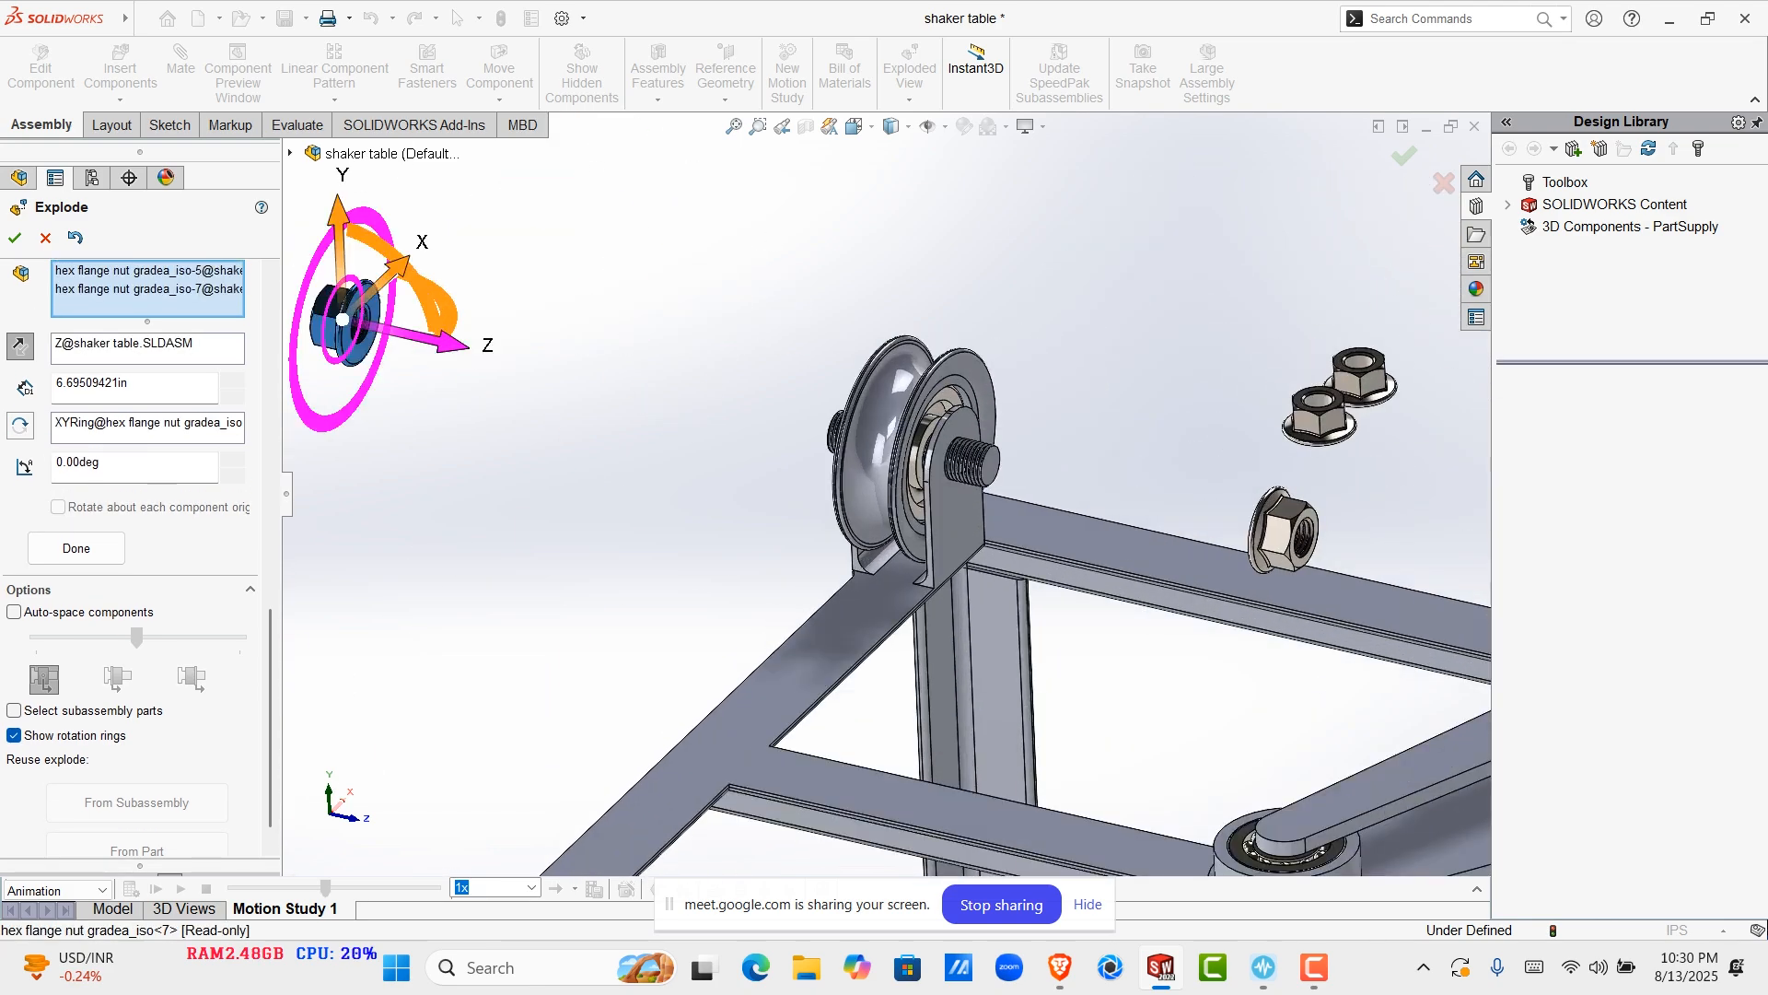
pyautogui.scroll(8, 1155, 293)
pyautogui.scroll(-8, 1373, 590)
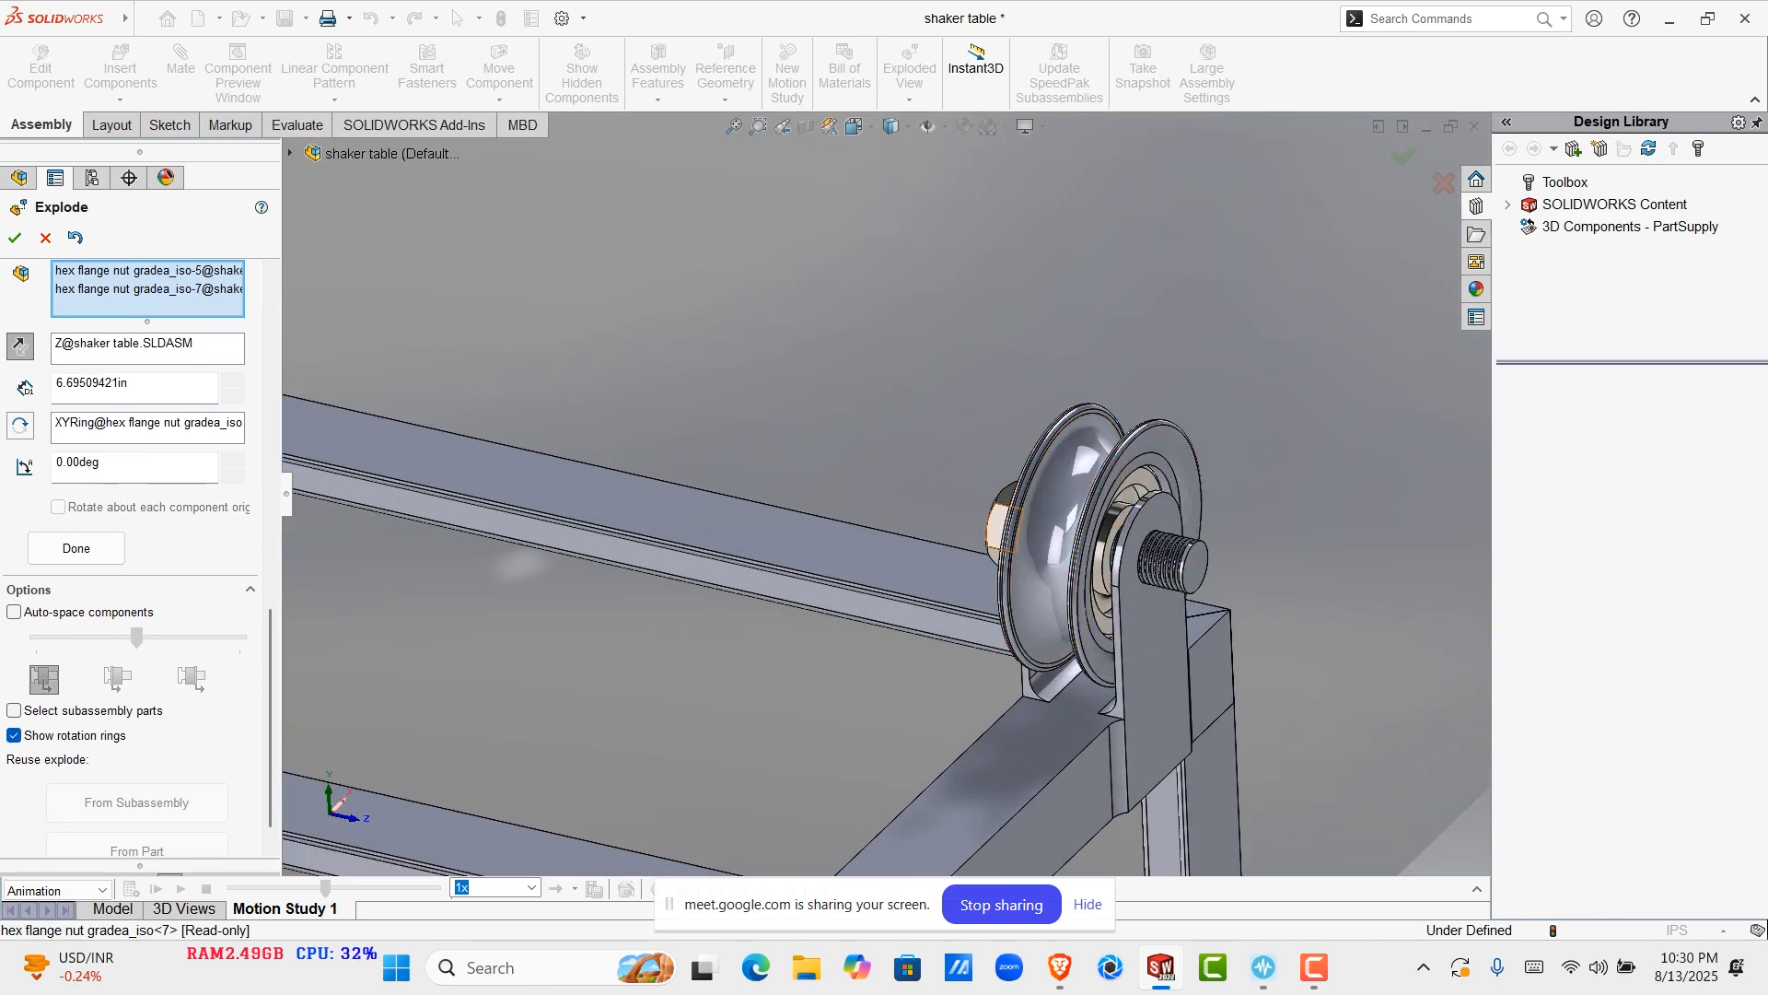
pyautogui.click(1000, 527)
pyautogui.scroll(10, 1000, 527)
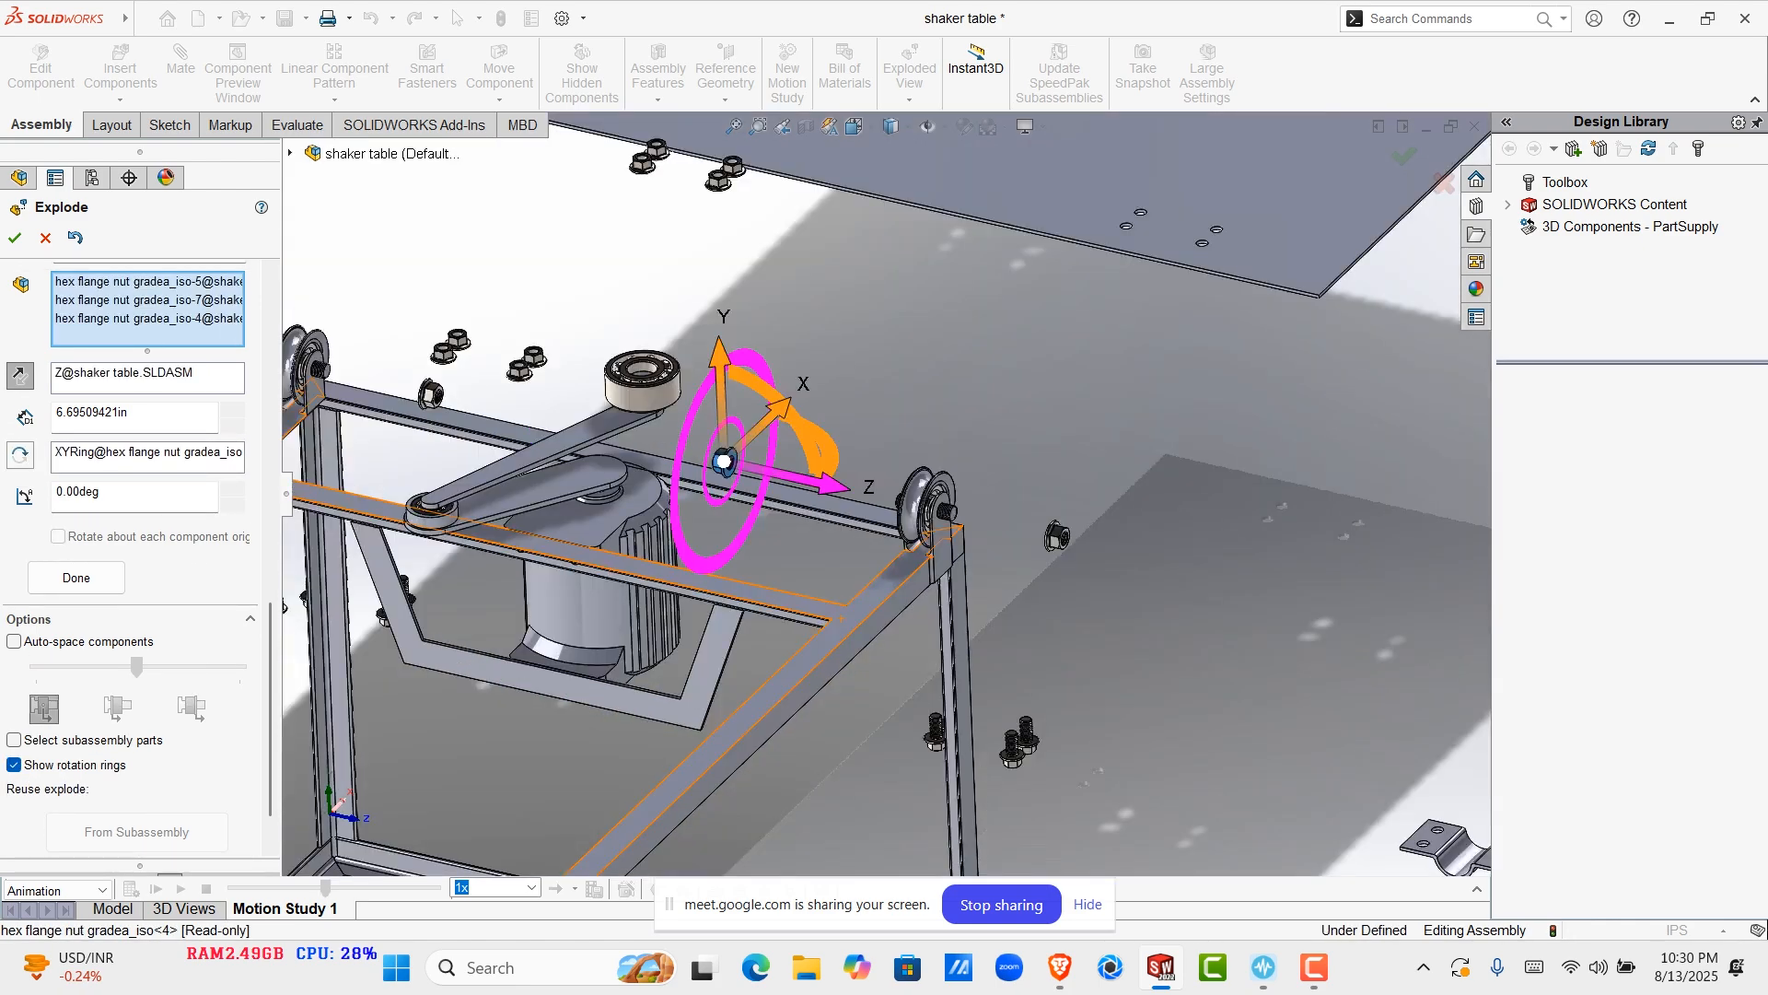
# Add the outer flange nut of the front pulley on the near side to the explode step and finish it
pyautogui.scroll(-8, 608, 709)
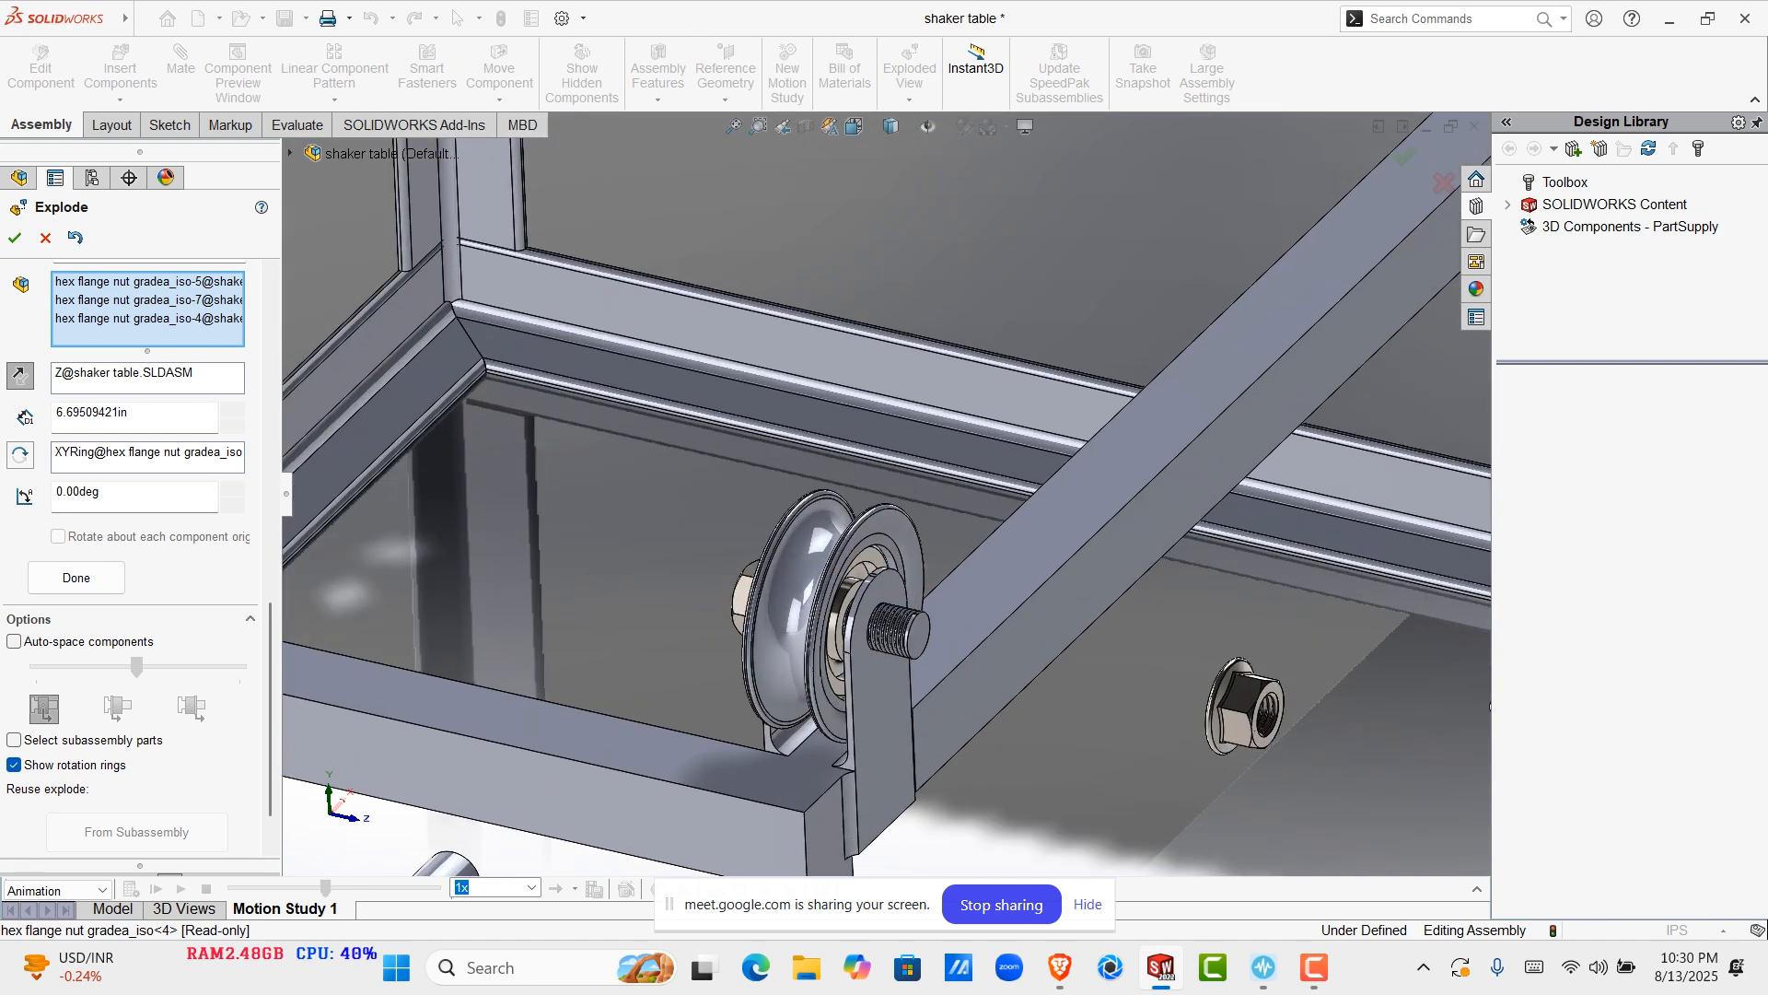
pyautogui.click(751, 597)
pyautogui.scroll(2, 750, 597)
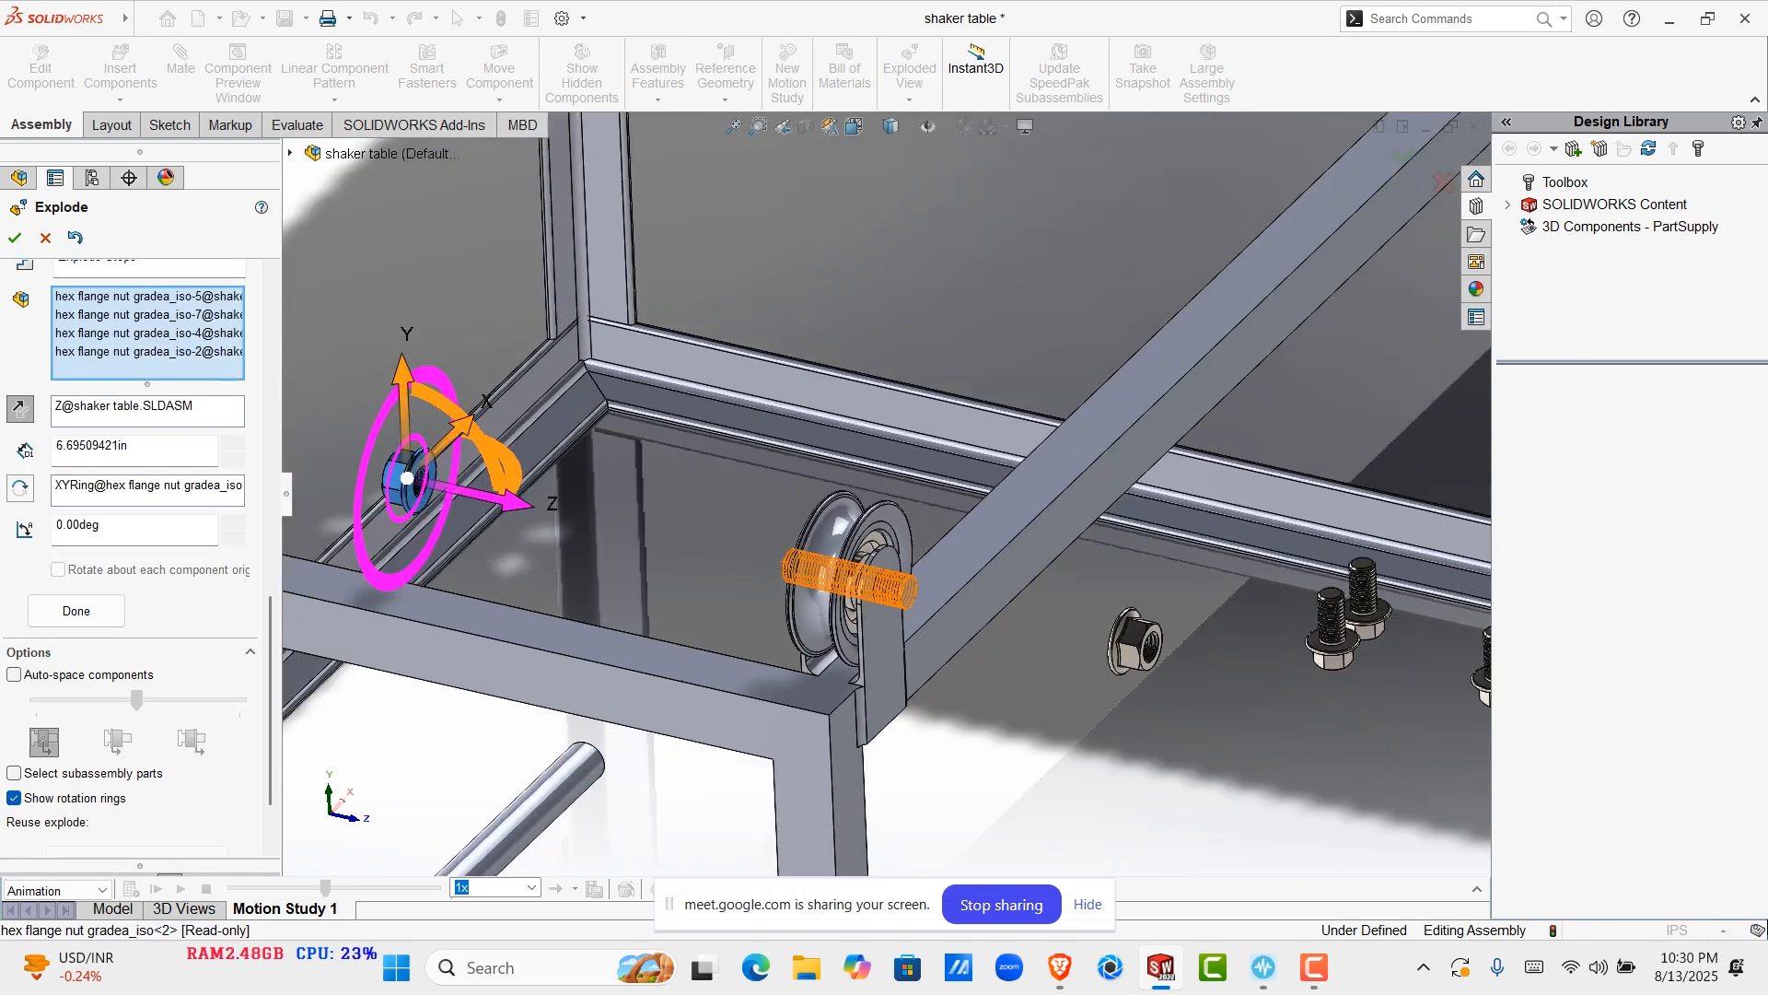
pyautogui.scroll(4, 834, 585)
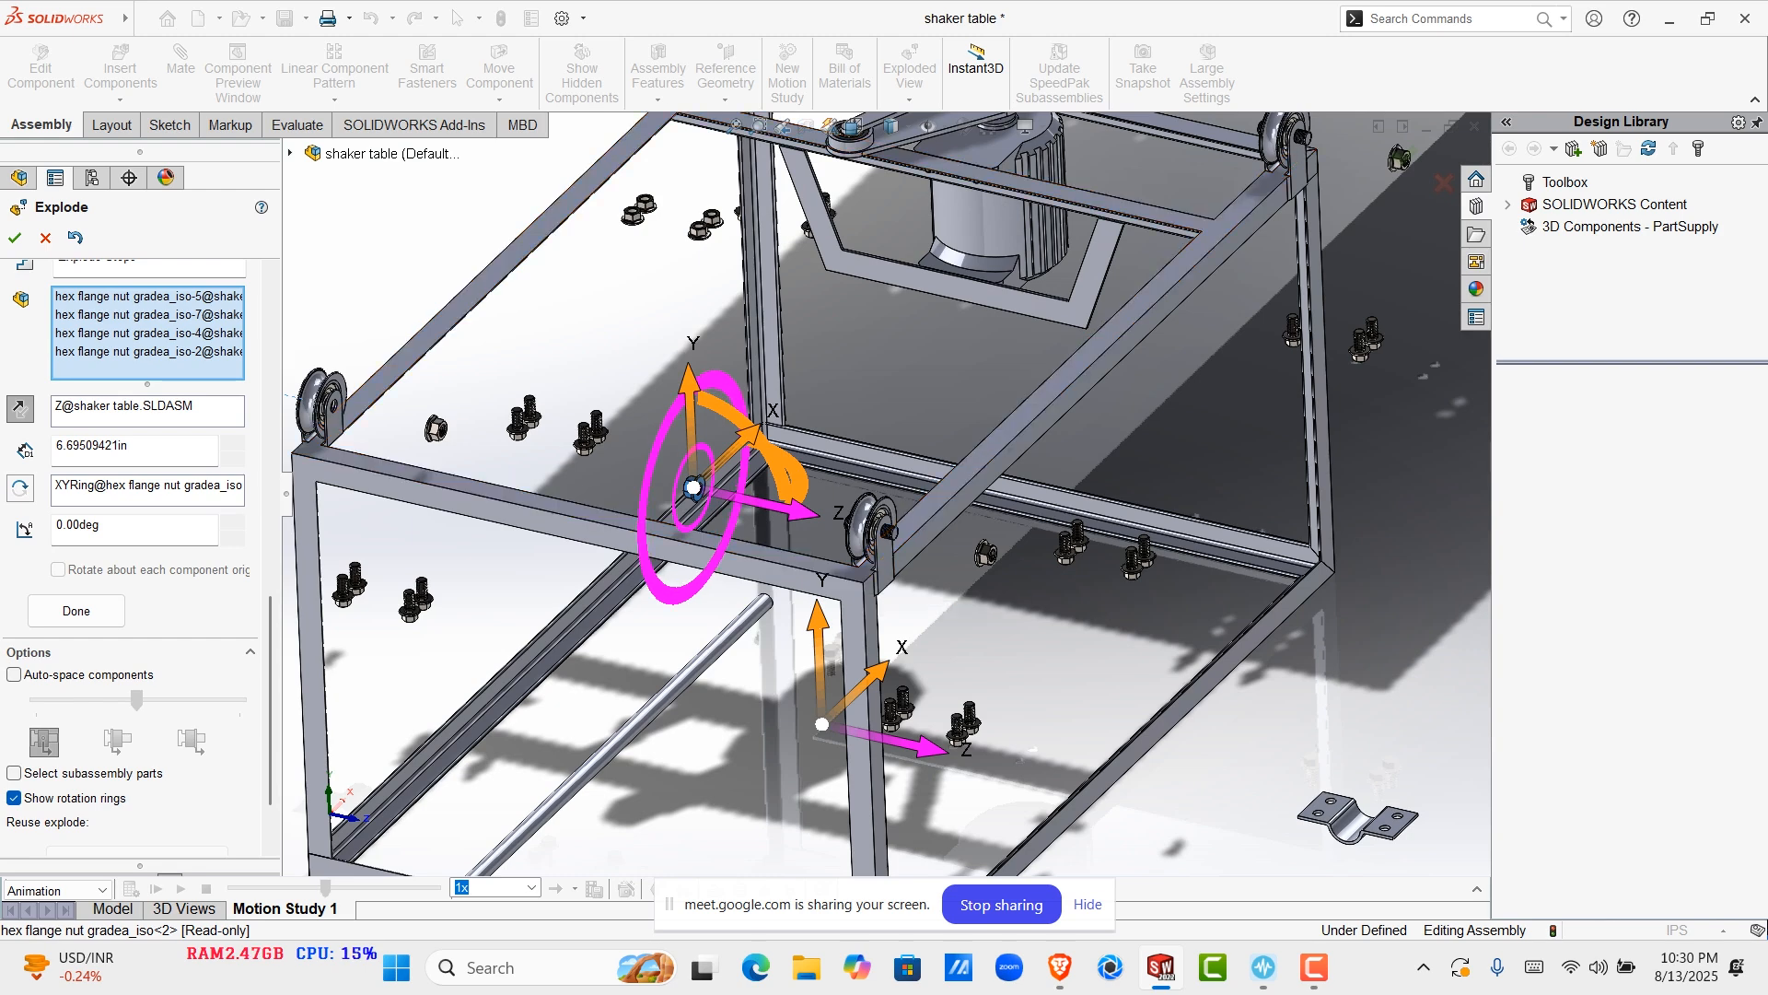
pyautogui.scroll(3, 870, 527)
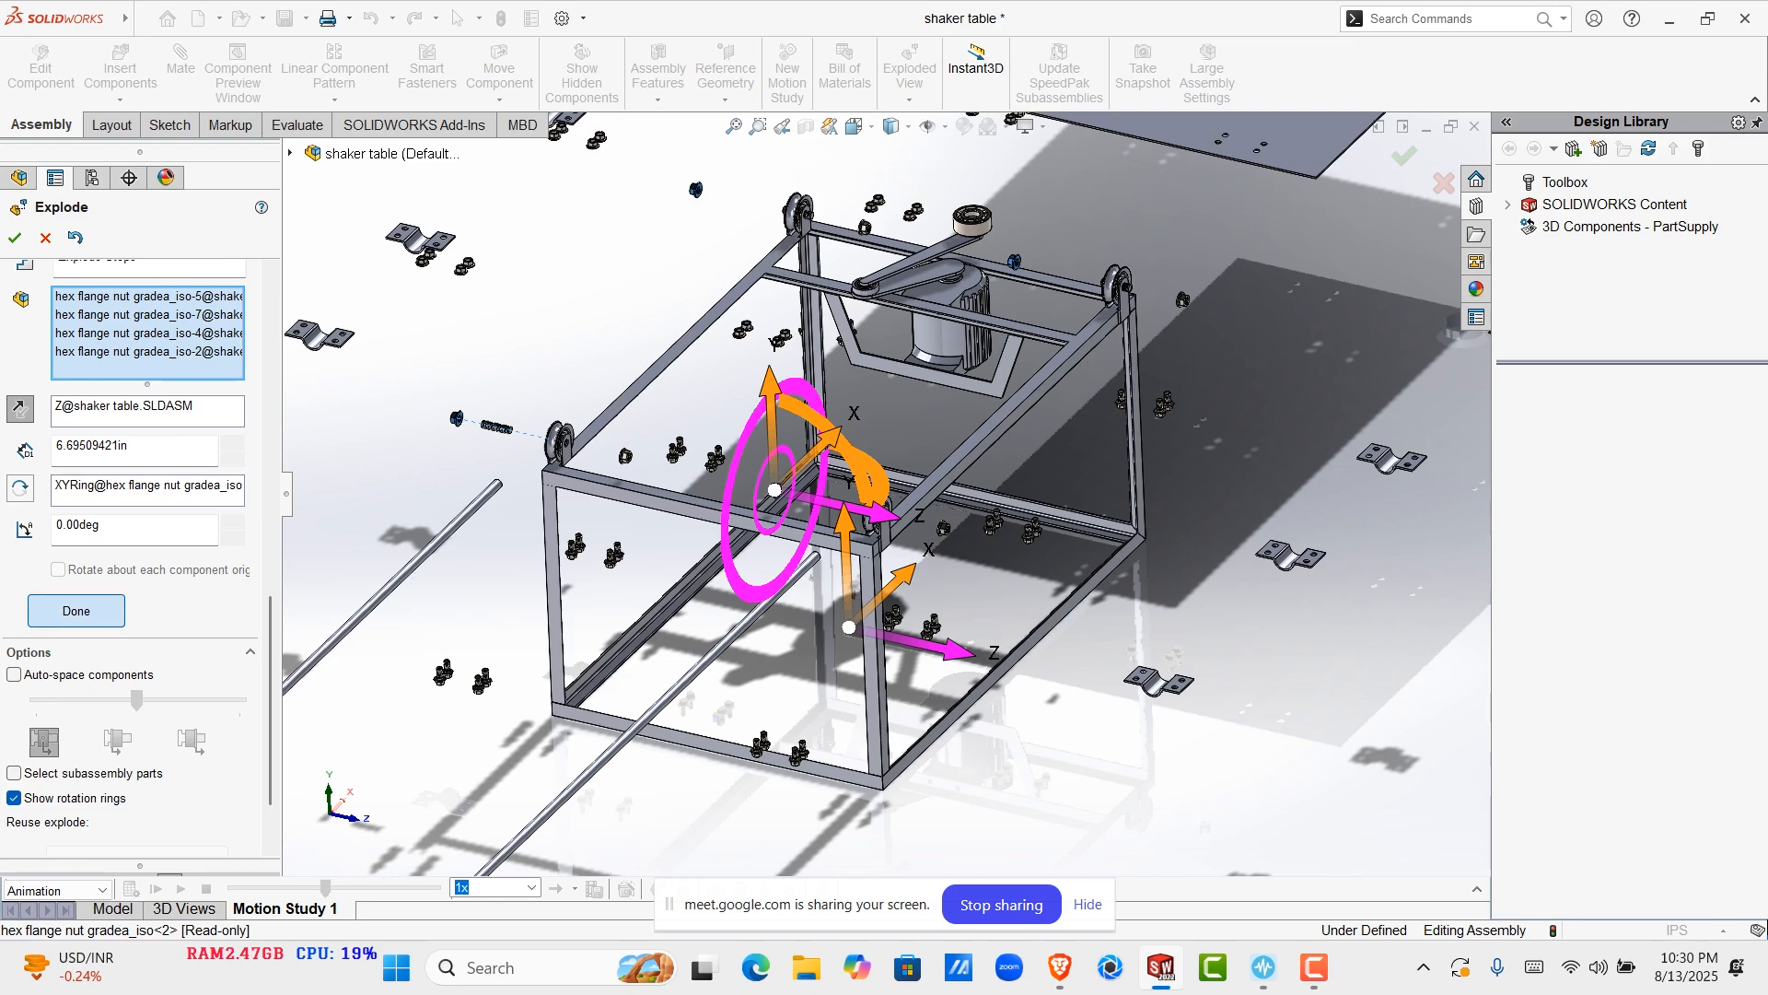
pyautogui.click(76, 610)
# Start an explode step by moving the shaft of the front pulley on the near side about 2.89 in along Z
pyautogui.scroll(3, 875, 525)
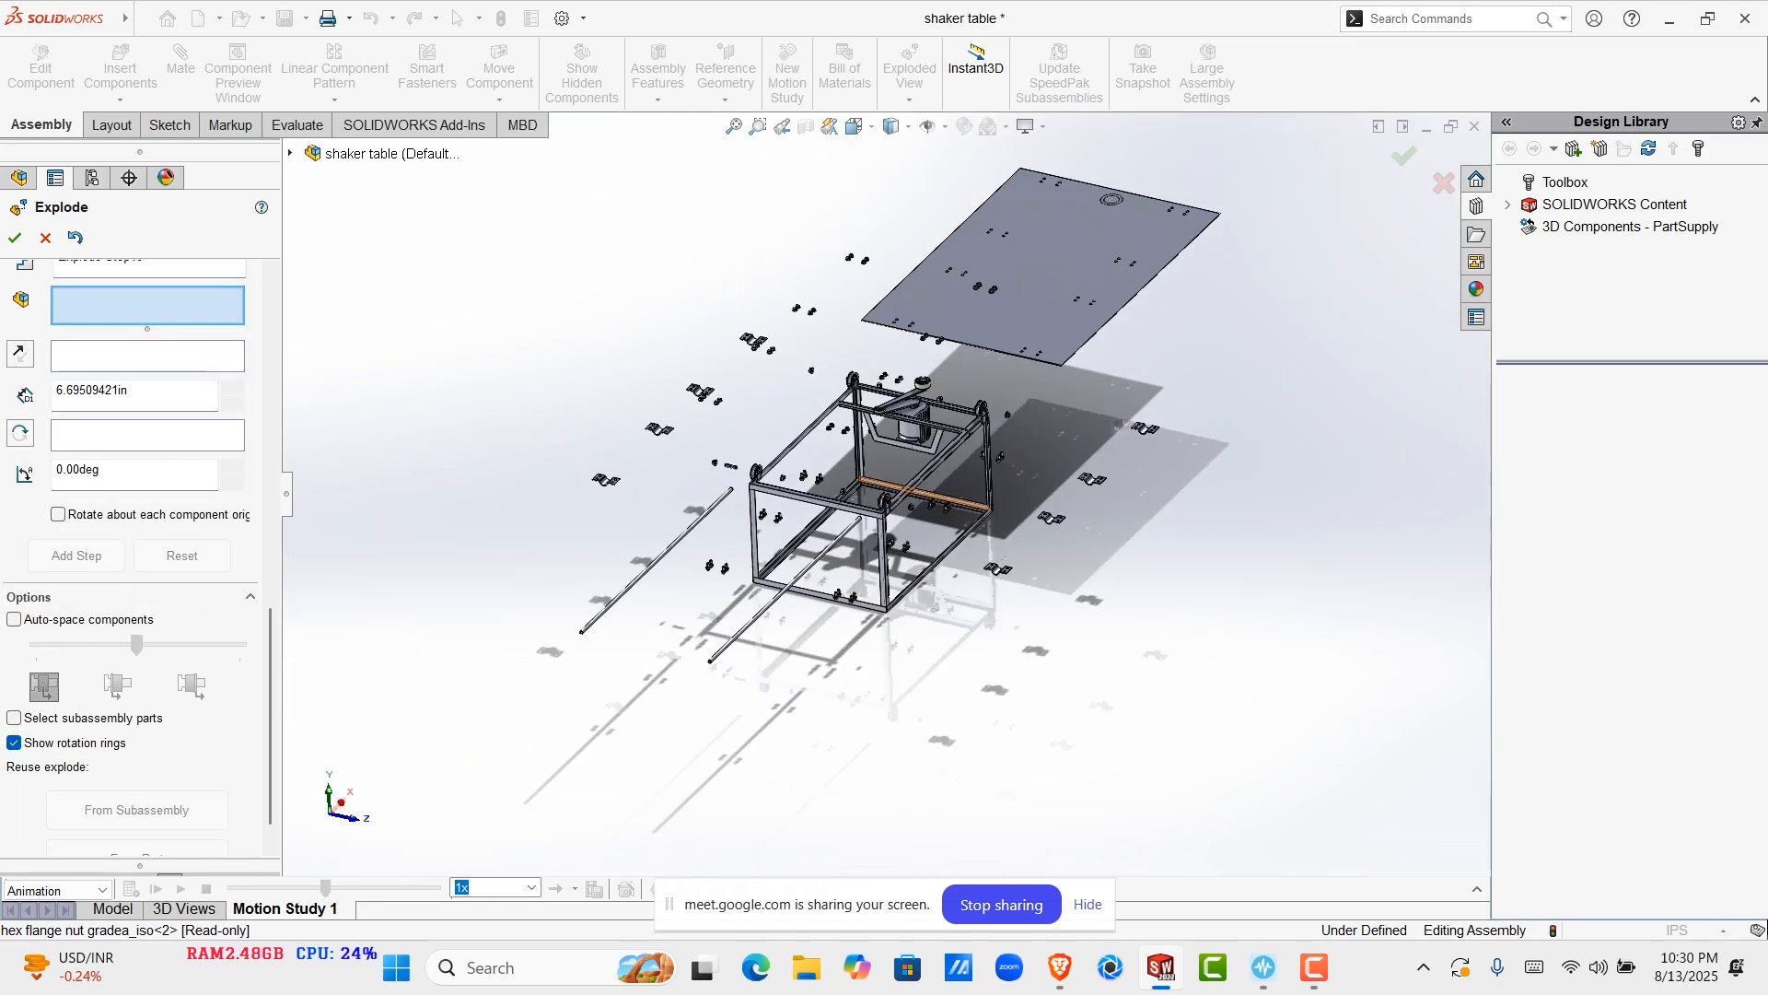
pyautogui.scroll(-6, 875, 525)
pyautogui.scroll(2, 875, 525)
pyautogui.scroll(-5, 874, 524)
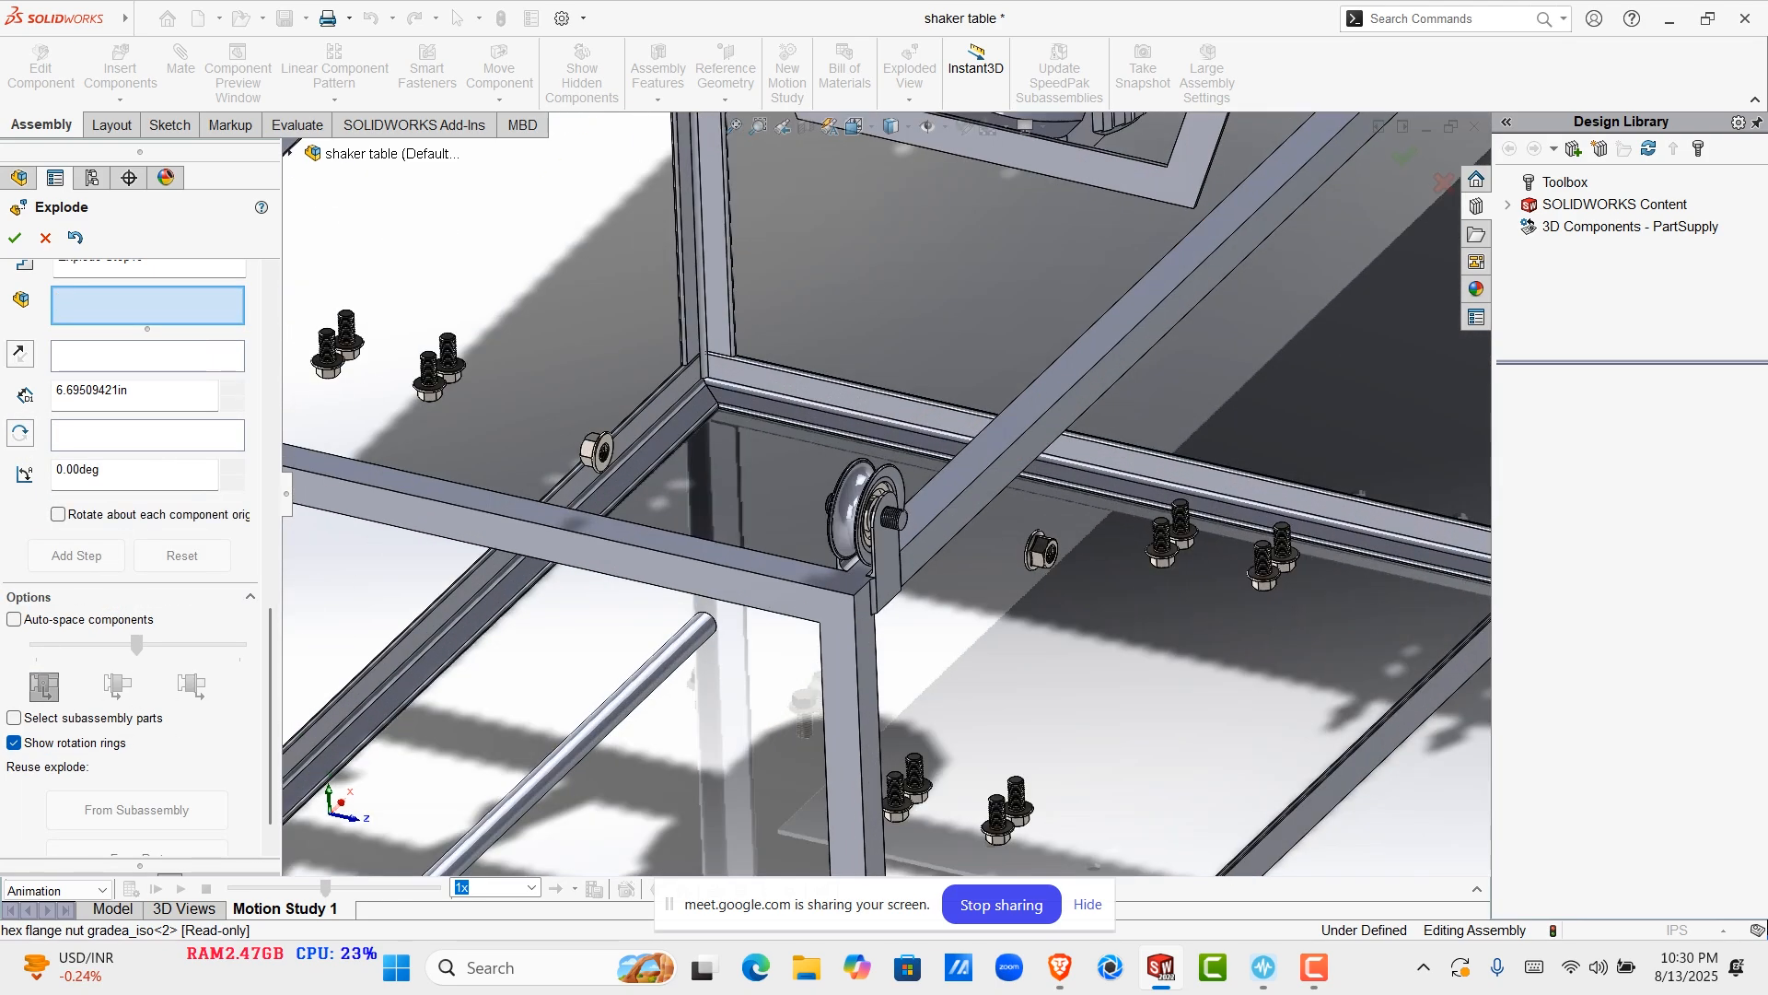
pyautogui.click(864, 515)
pyautogui.moveTo(969, 534); pyautogui.dragTo(1077, 559)
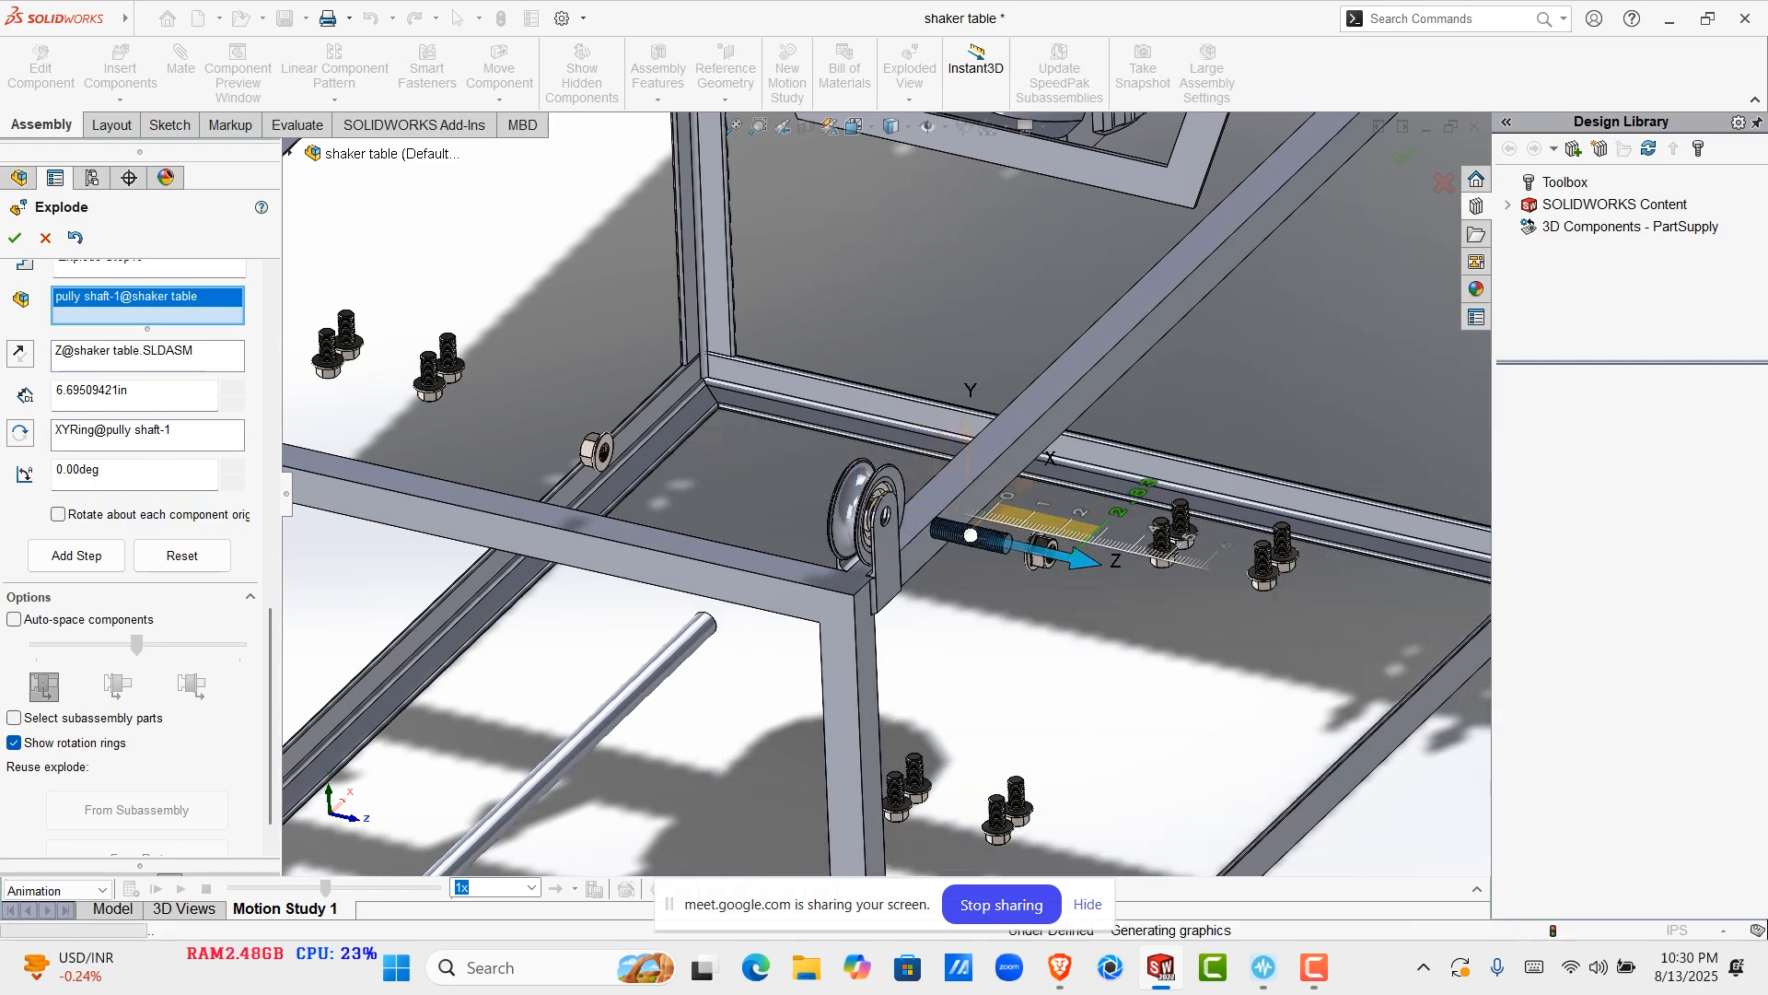
# Add the shafts of both rear pulleys and of the front pulley on the far side to the same explode step
pyautogui.scroll(5, 875, 502)
pyautogui.scroll(-3, 1059, 378)
pyautogui.scroll(-3, 985, 318)
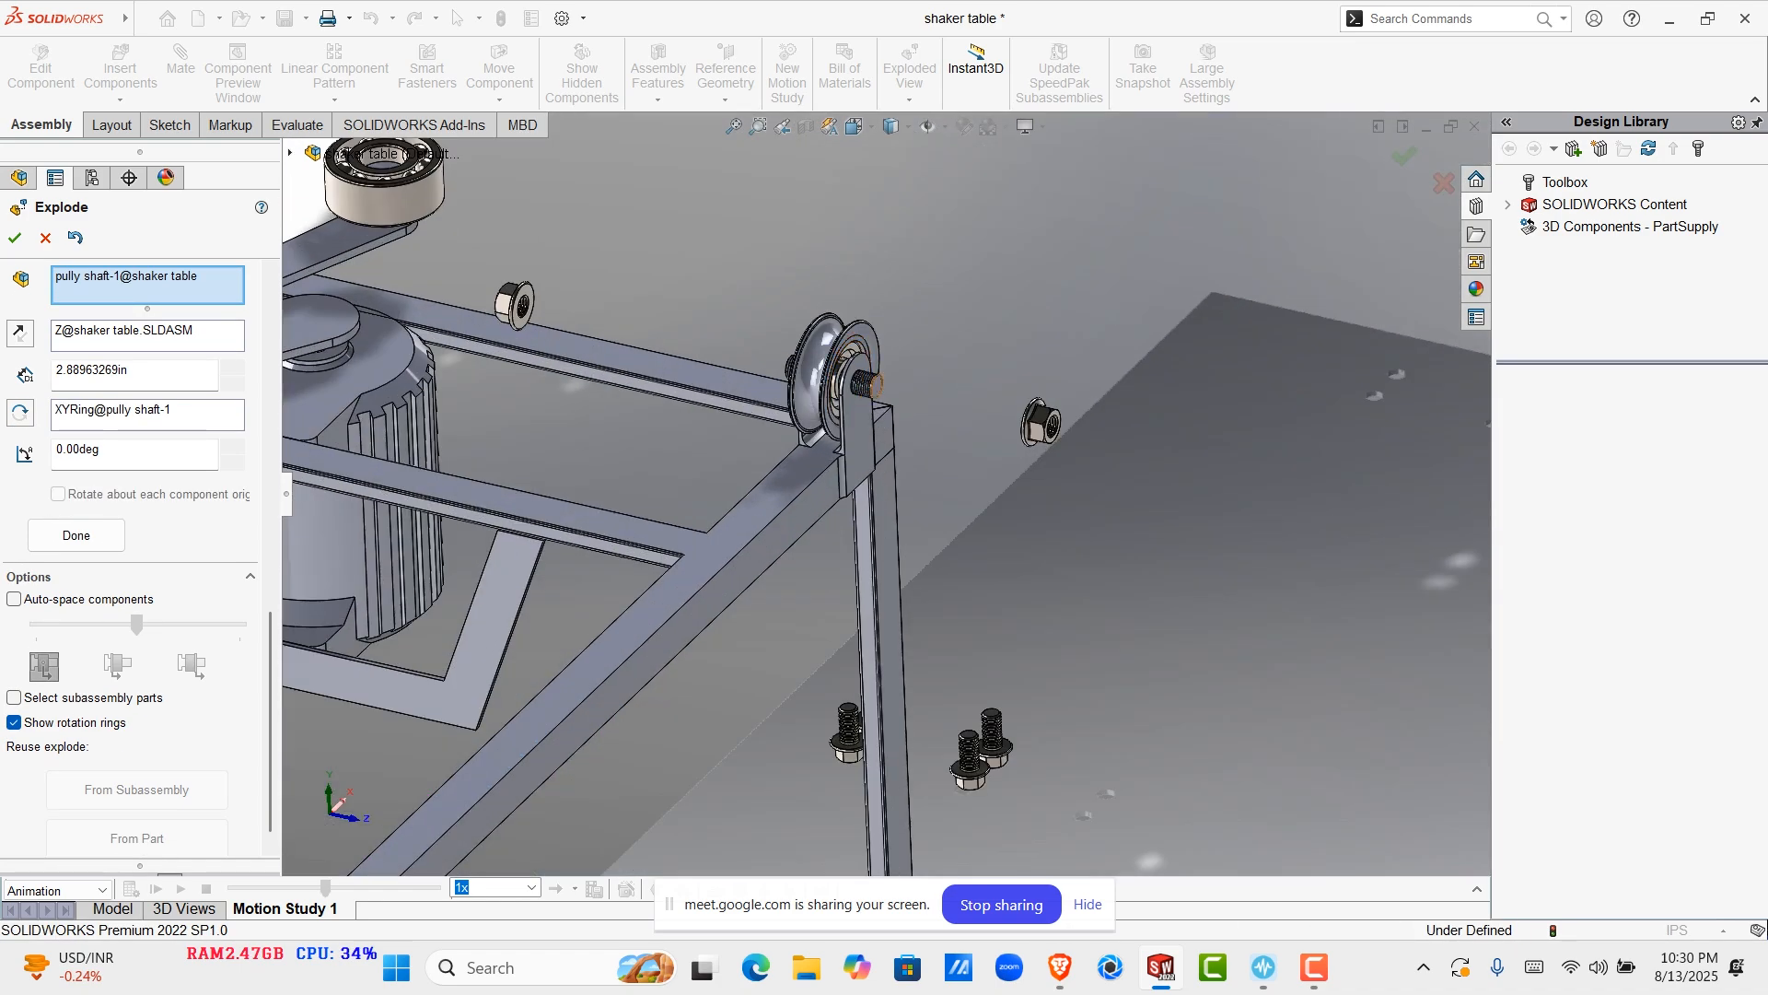
pyautogui.click(962, 405)
pyautogui.scroll(4, 958, 406)
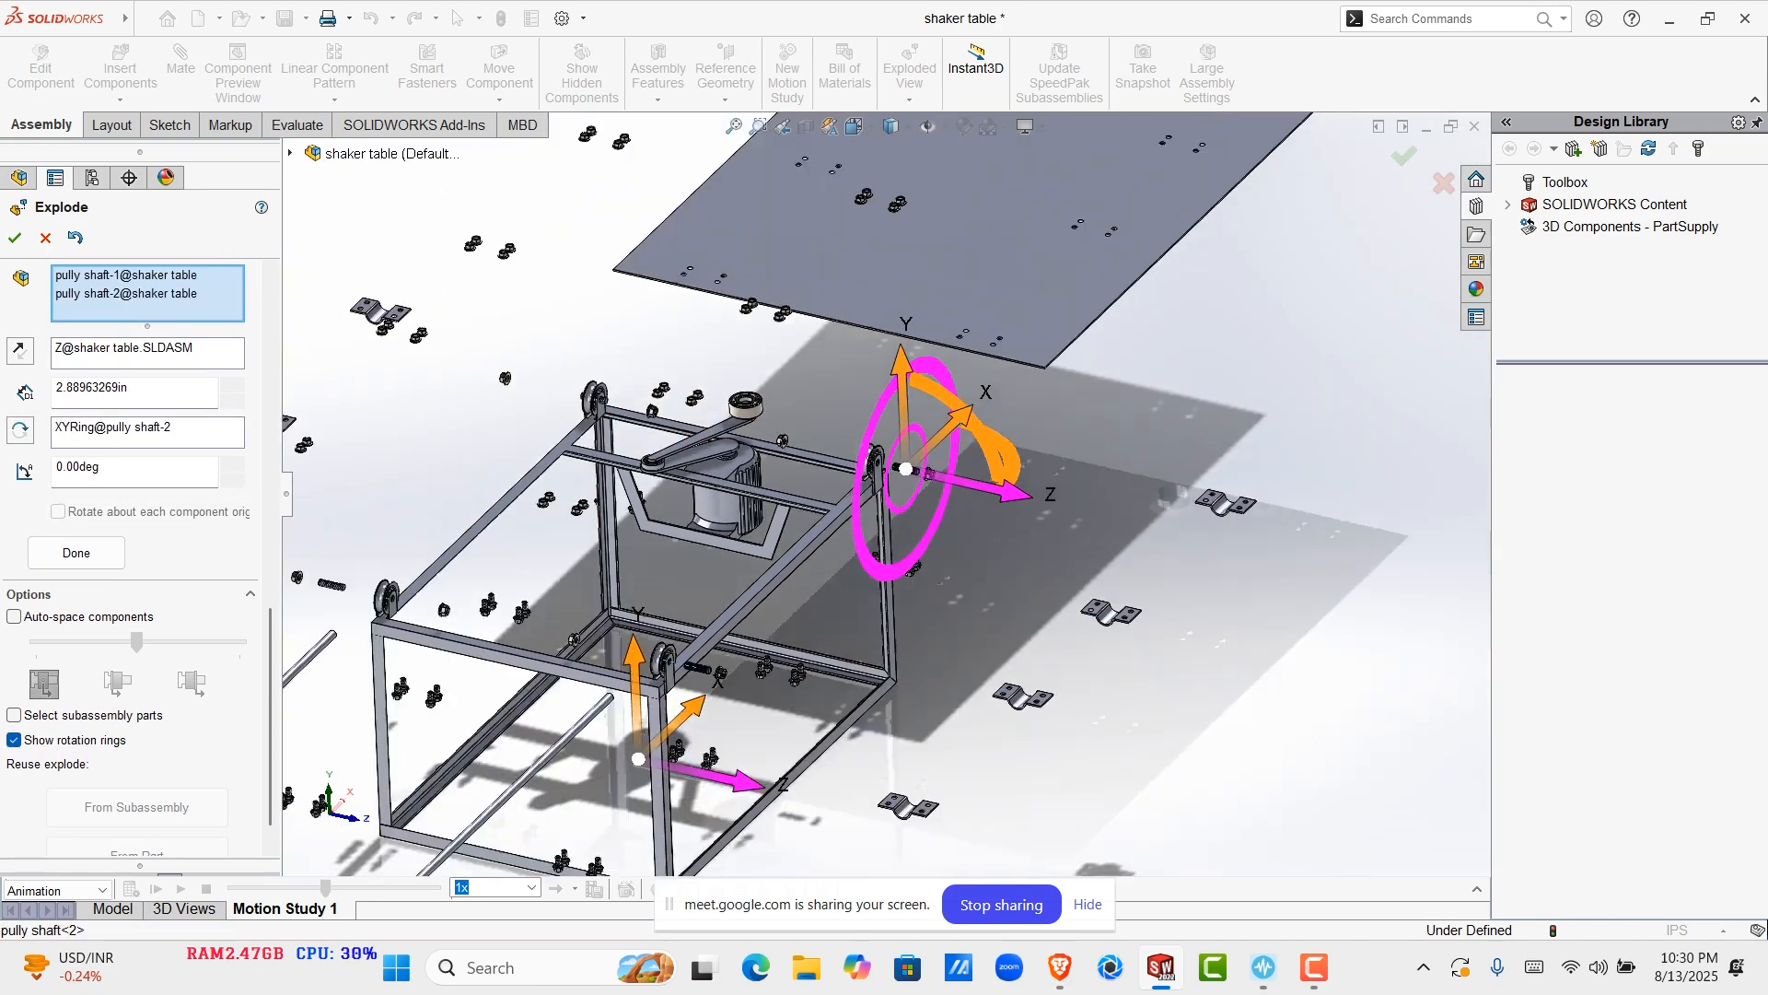
pyautogui.scroll(-5, 829, 414)
pyautogui.click(638, 436)
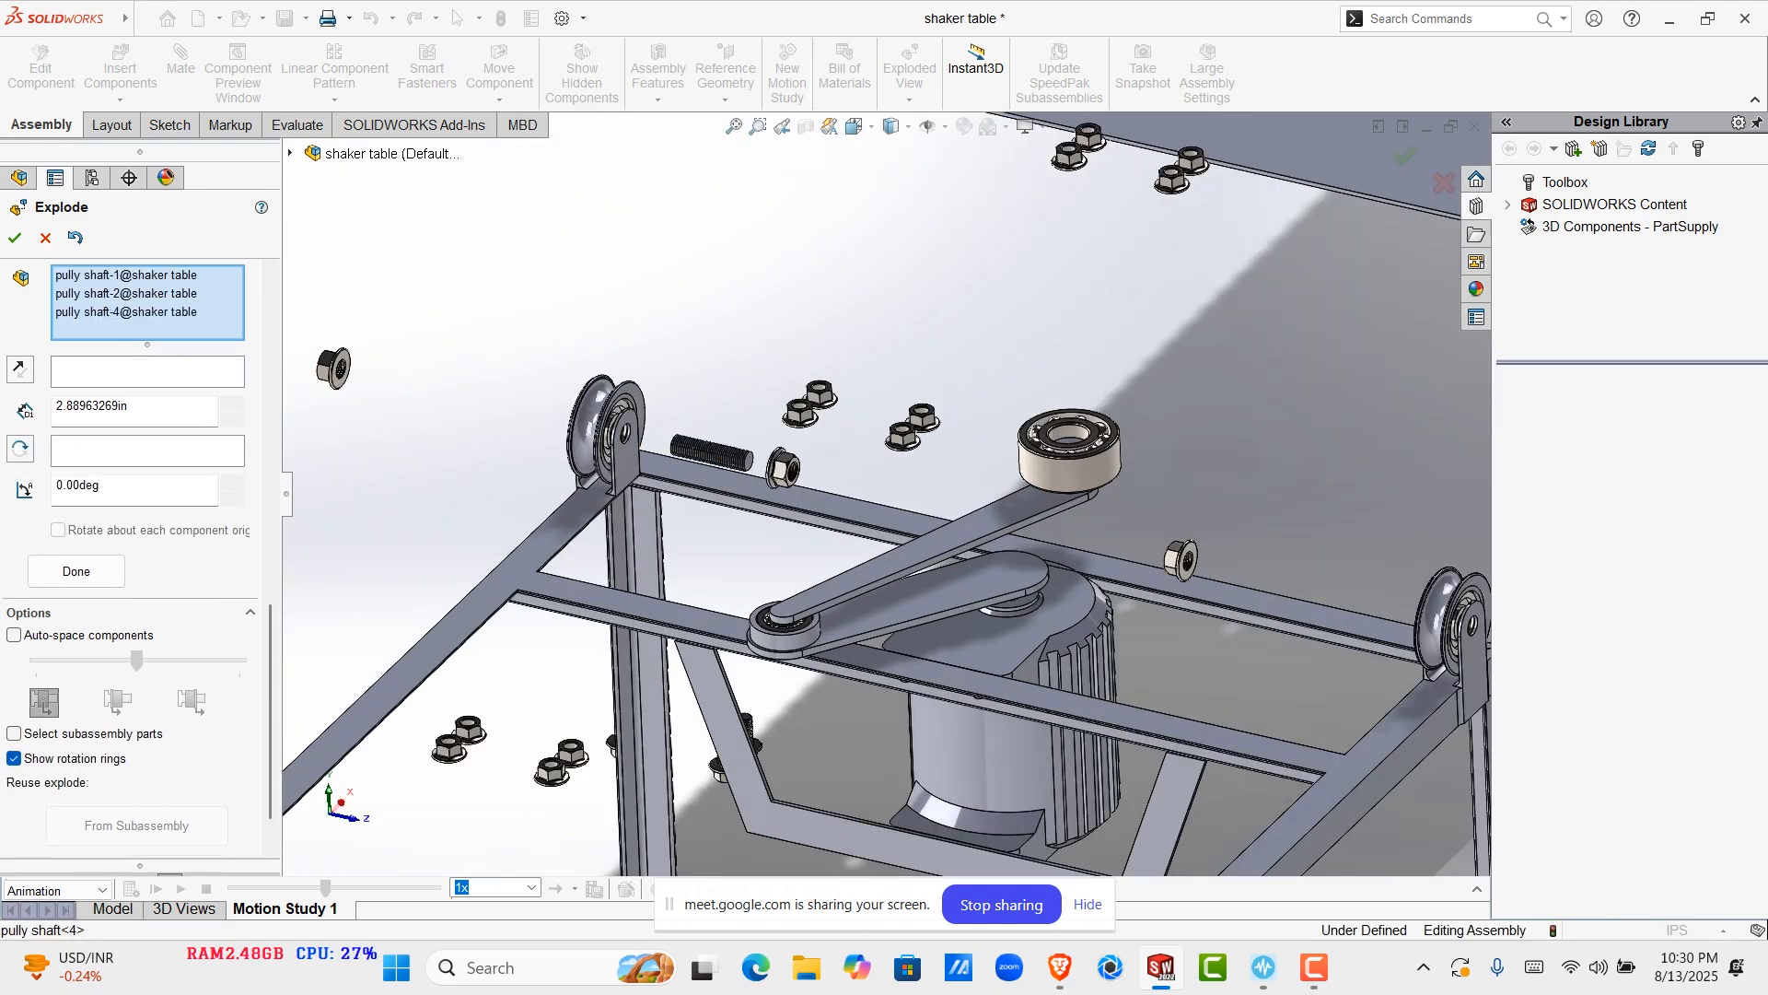
pyautogui.scroll(4, 638, 435)
pyautogui.scroll(-5, 1013, 322)
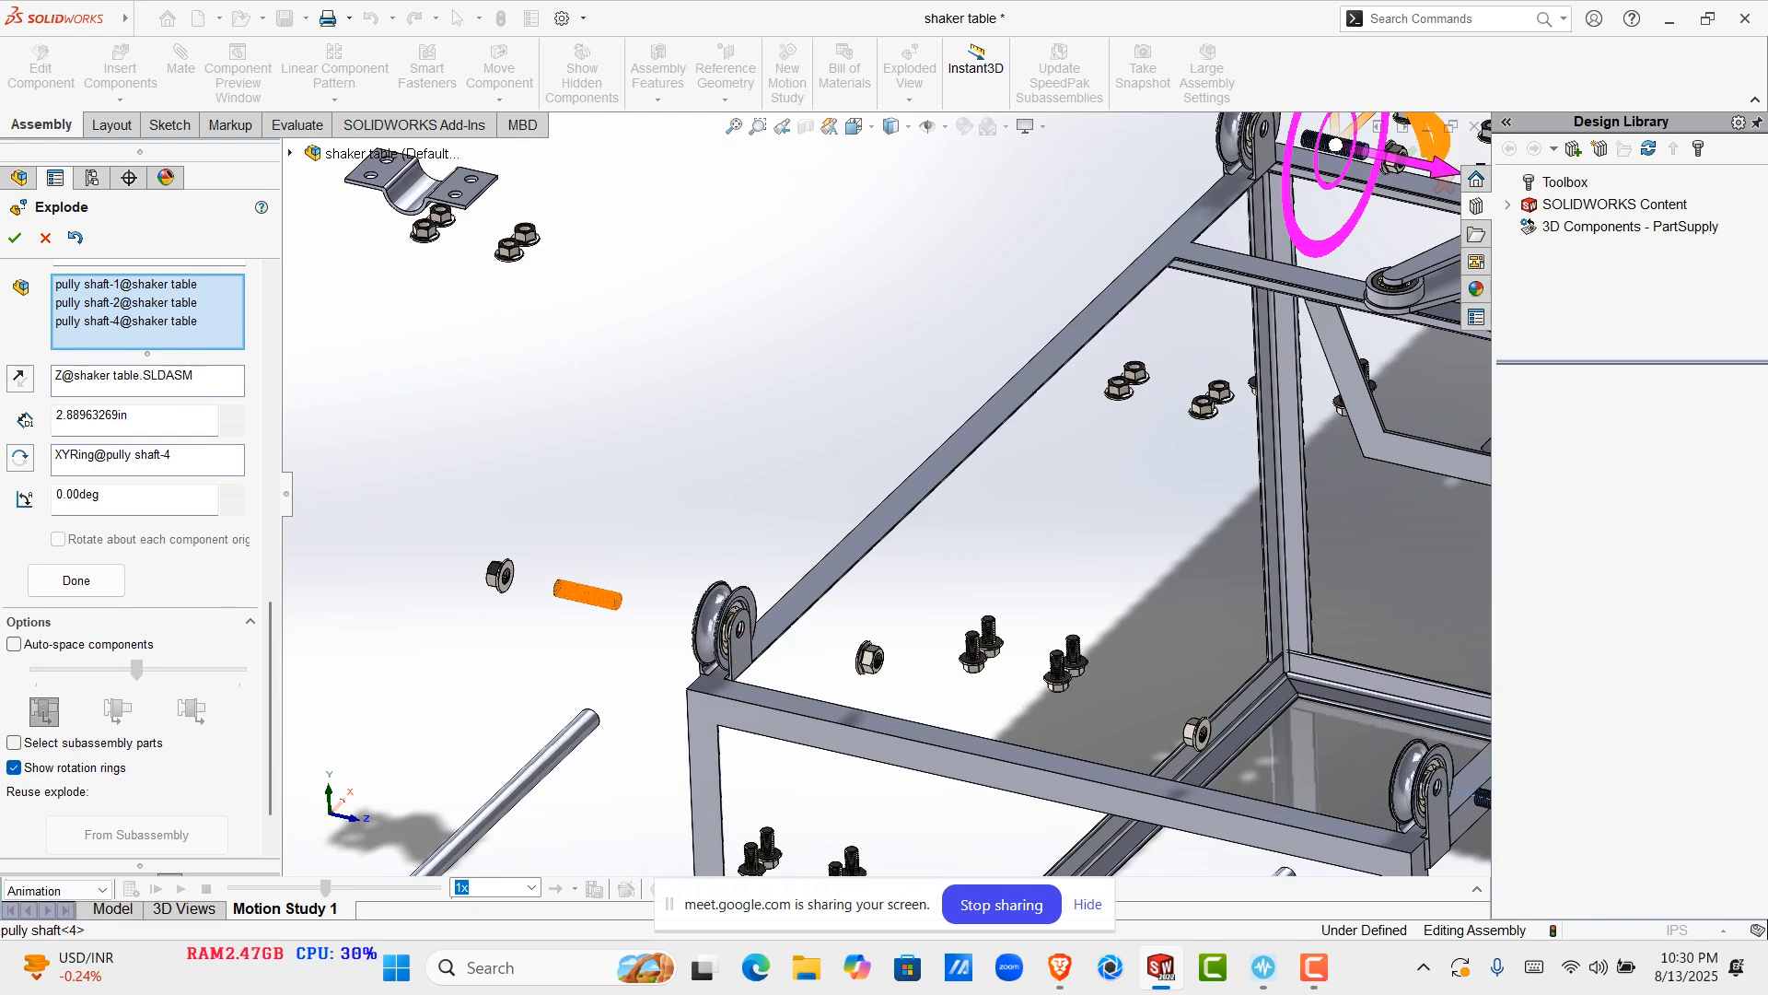
pyautogui.click(588, 594)
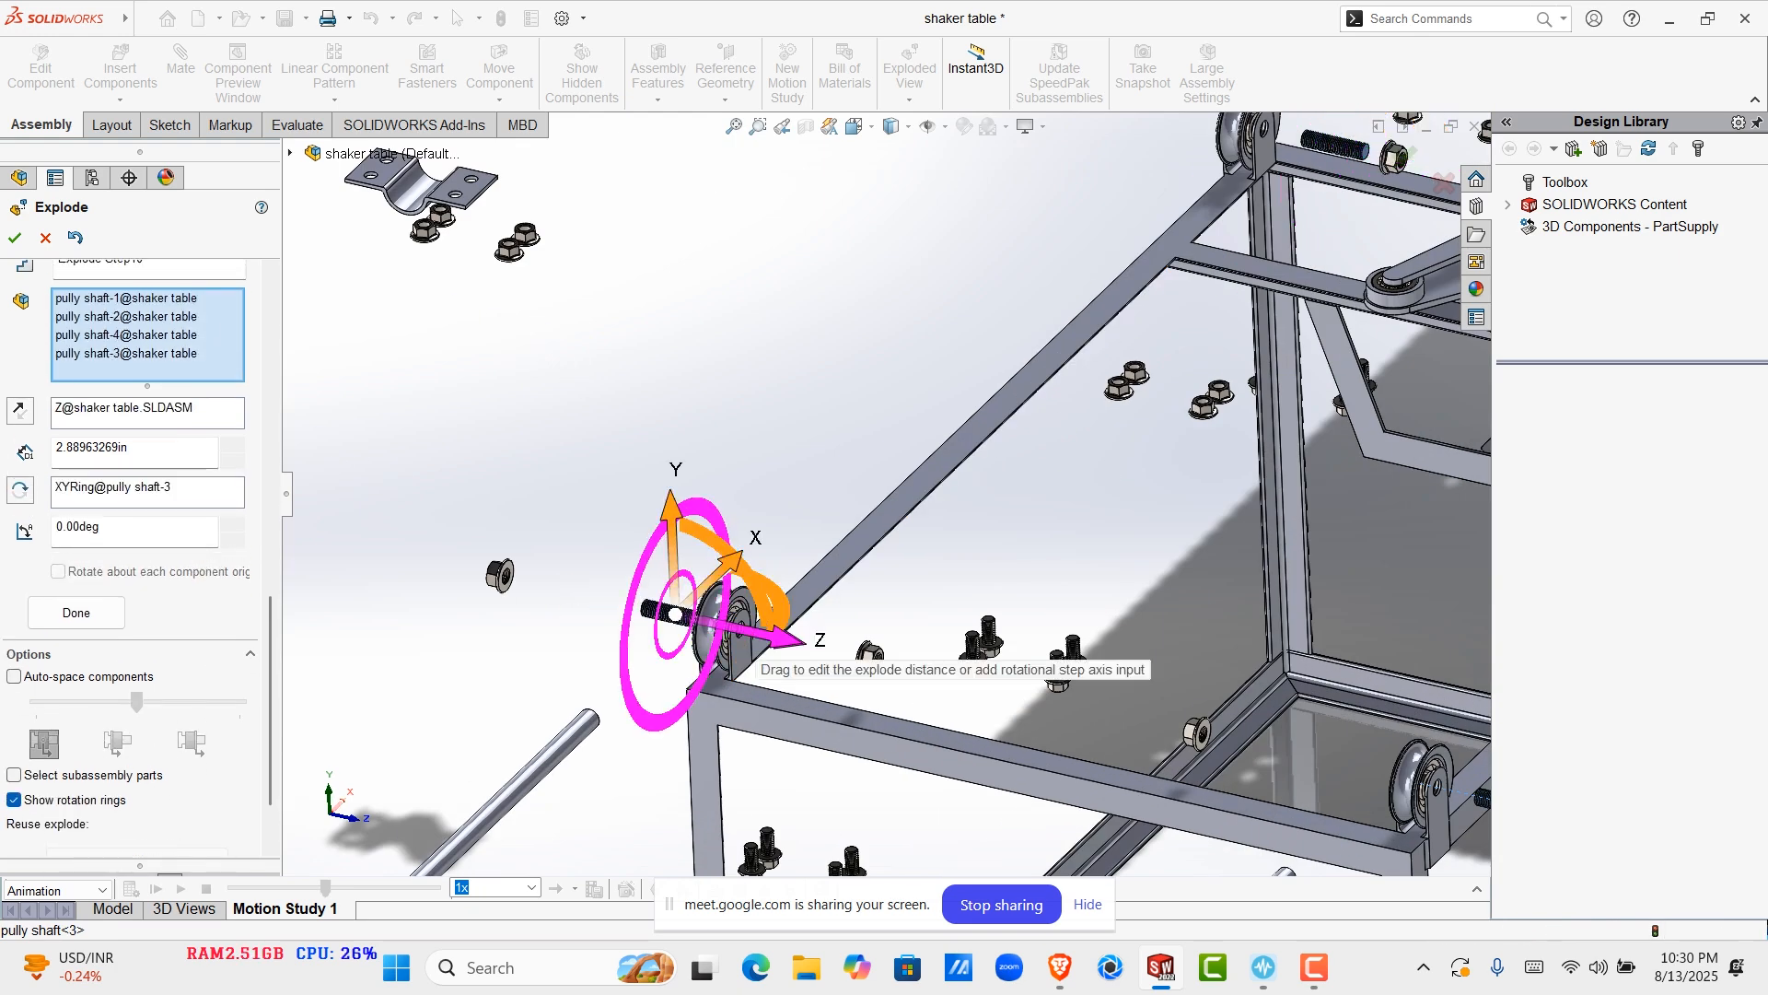
# Reduce the explode distance of the pulley shafts to about 2.34 in and finish the step
pyautogui.moveTo(783, 635)
pyautogui.mouseDown()
pyautogui.moveTo(887, 659)
pyautogui.moveTo(782, 635)
pyautogui.mouseUp()
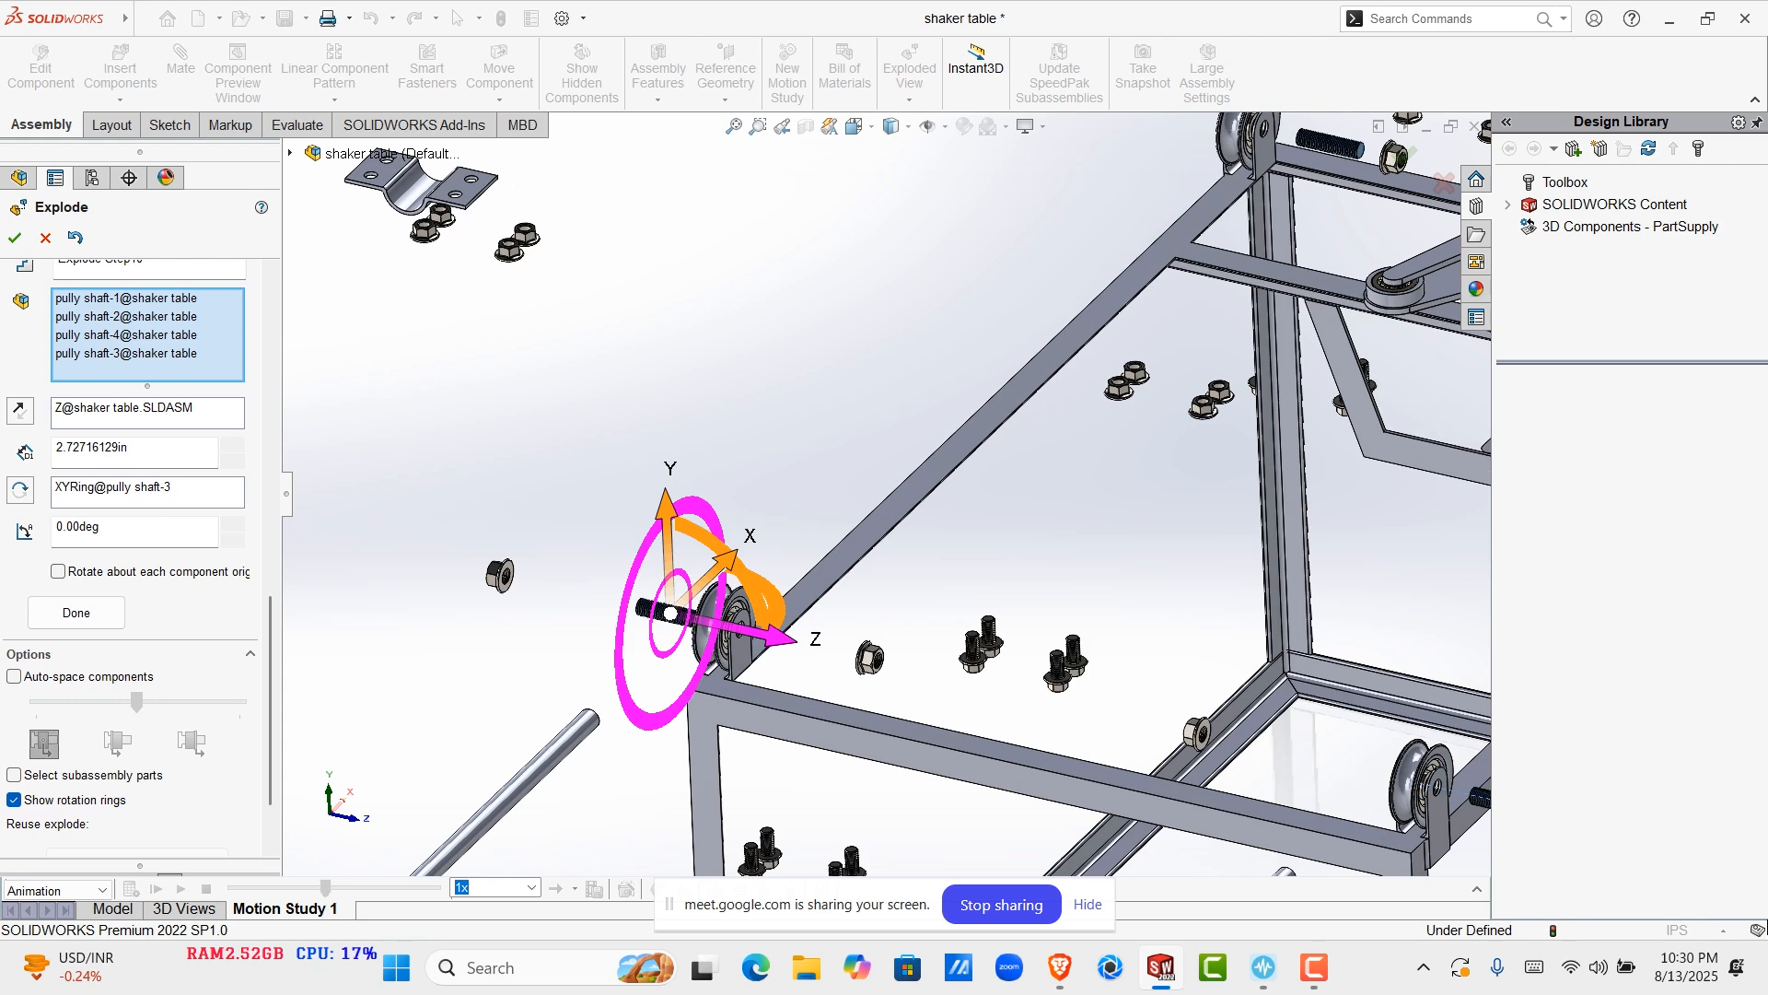
pyautogui.click(126, 354)
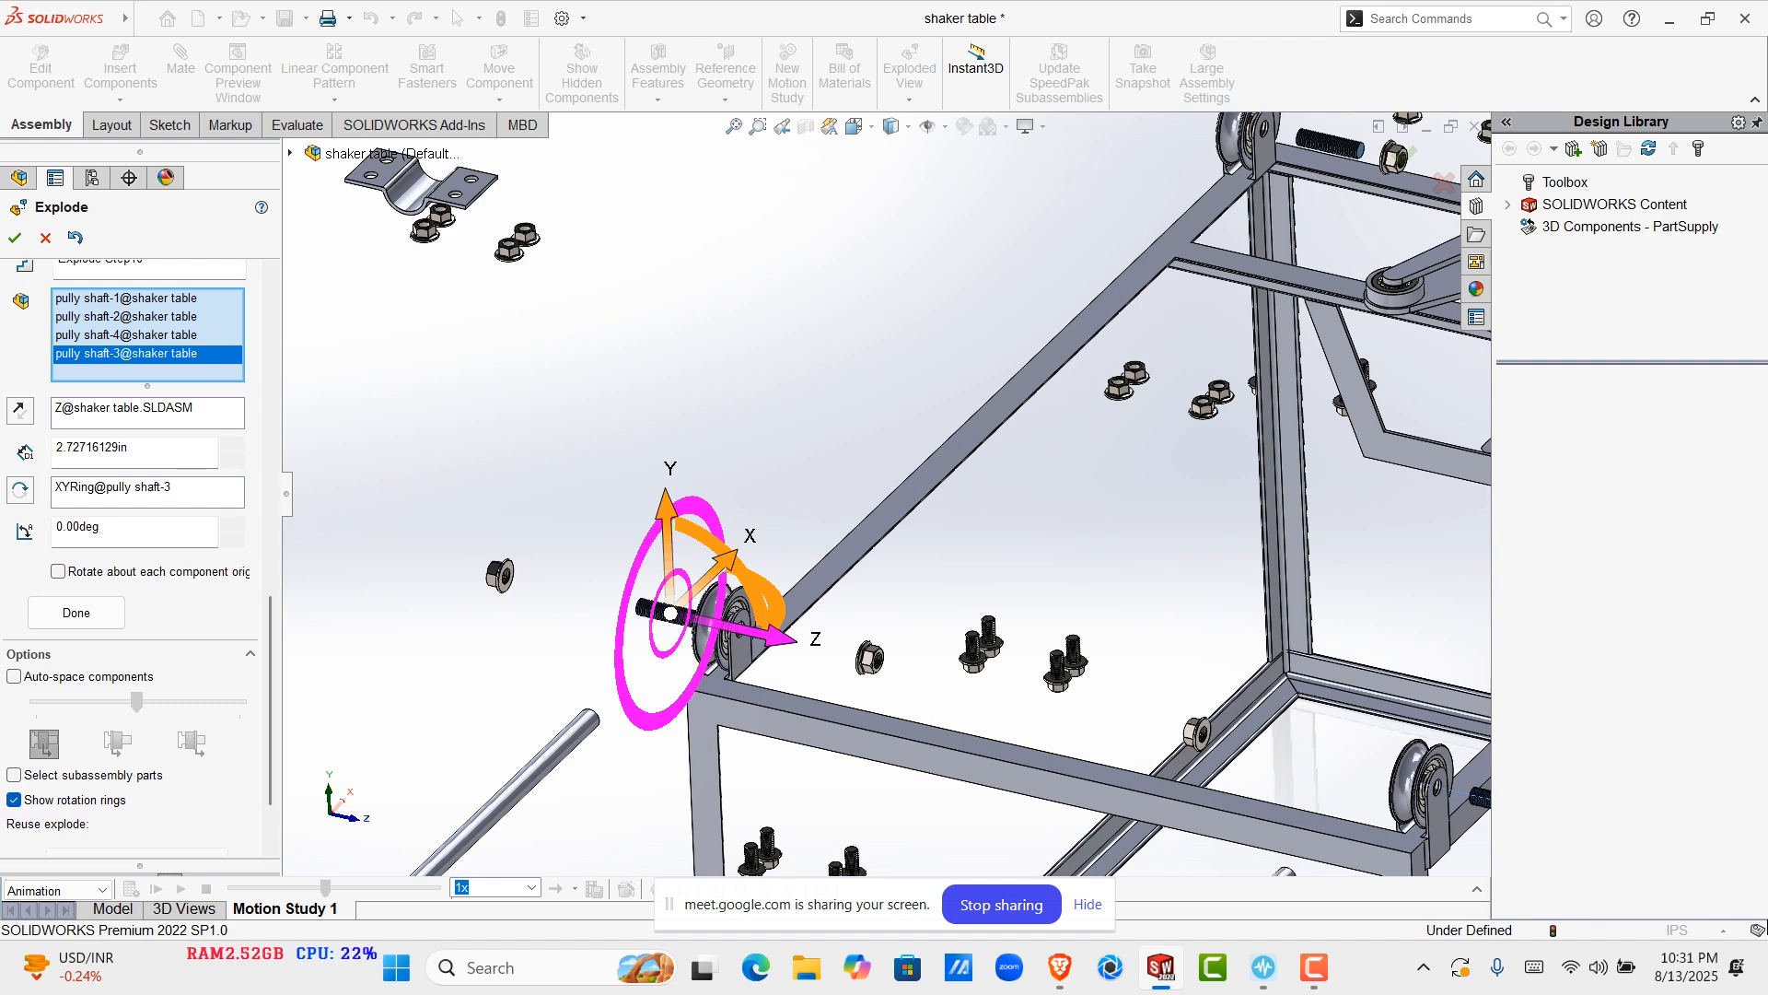
pyautogui.moveTo(783, 637); pyautogui.dragTo(771, 634)
pyautogui.scroll(5, 859, 481)
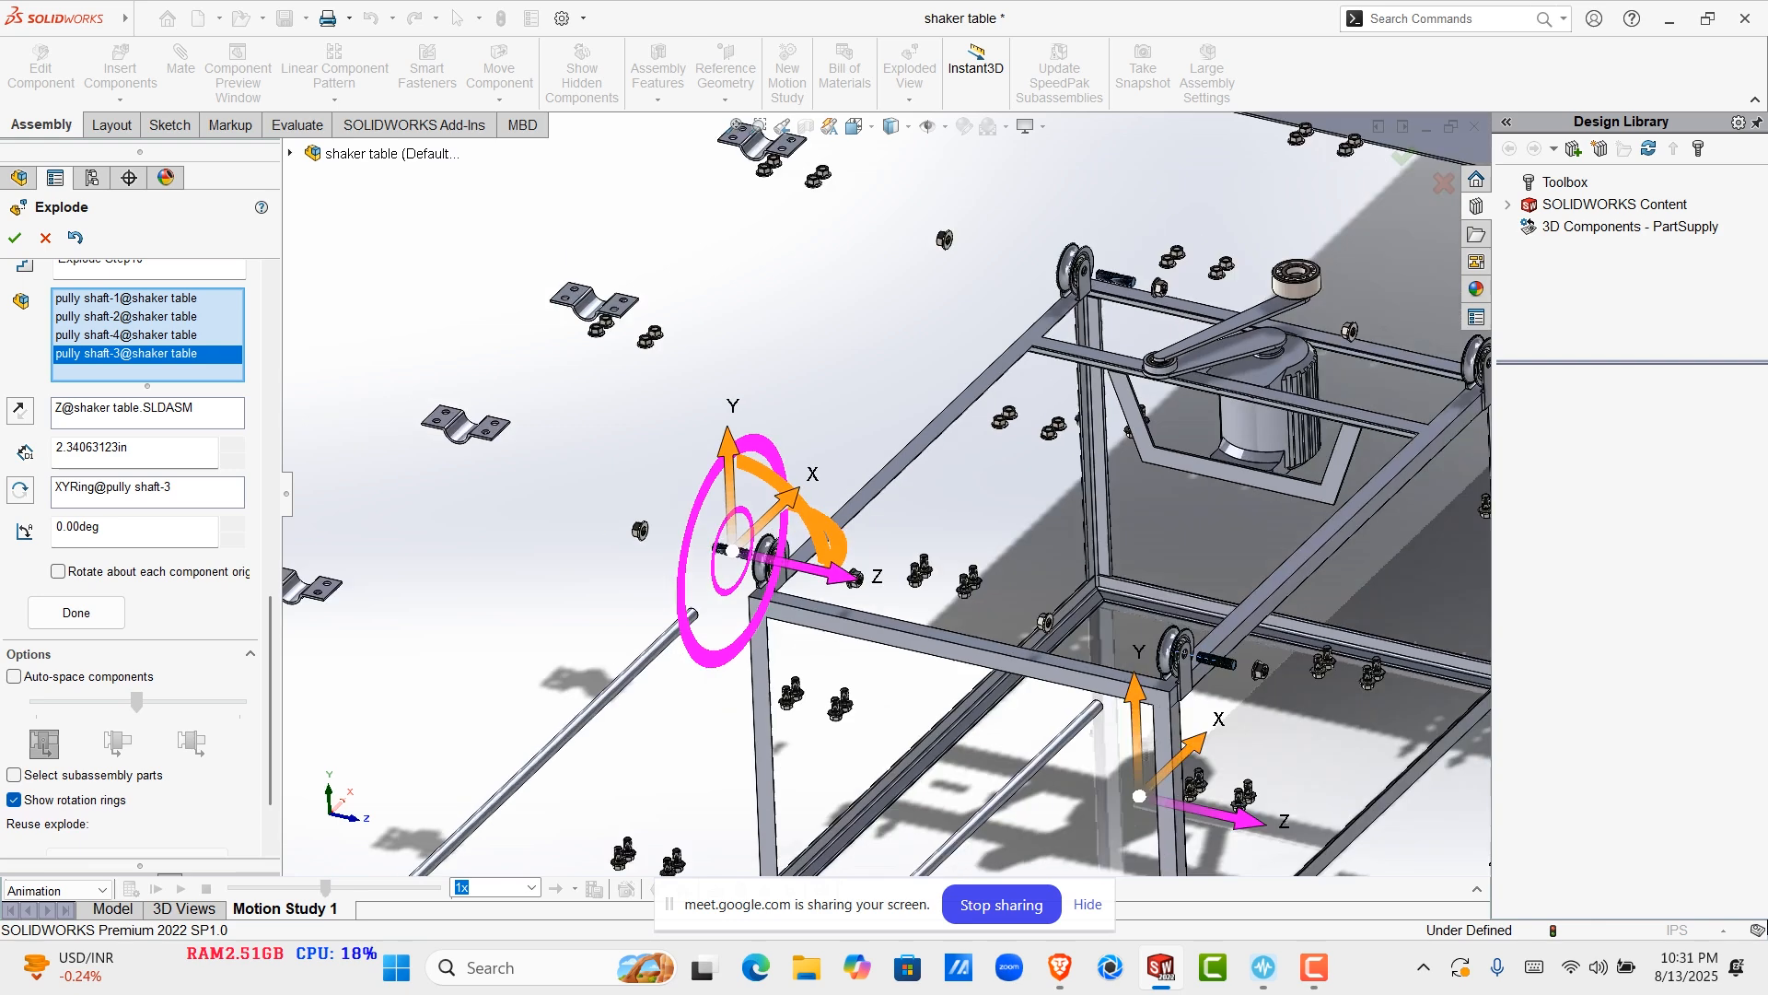
pyautogui.click(76, 613)
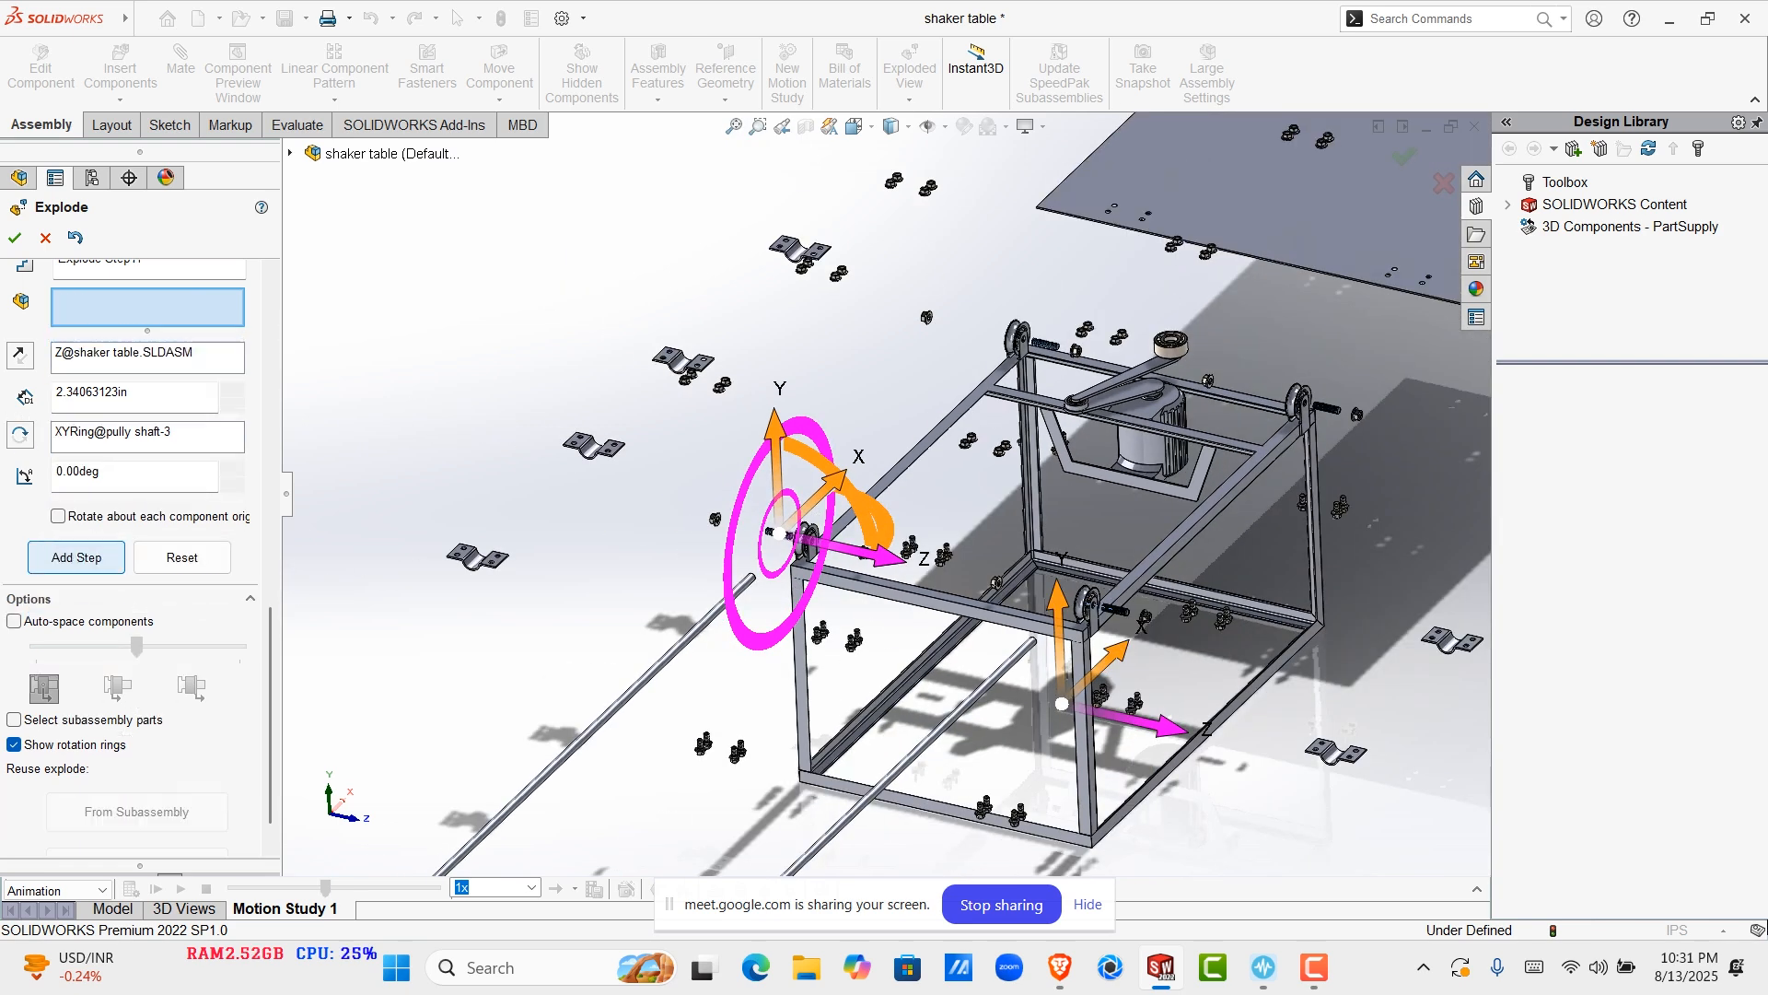
# Start an explode step by moving the front pulley on the far side about 5.83 in along Y
pyautogui.scroll(-6, 812, 549)
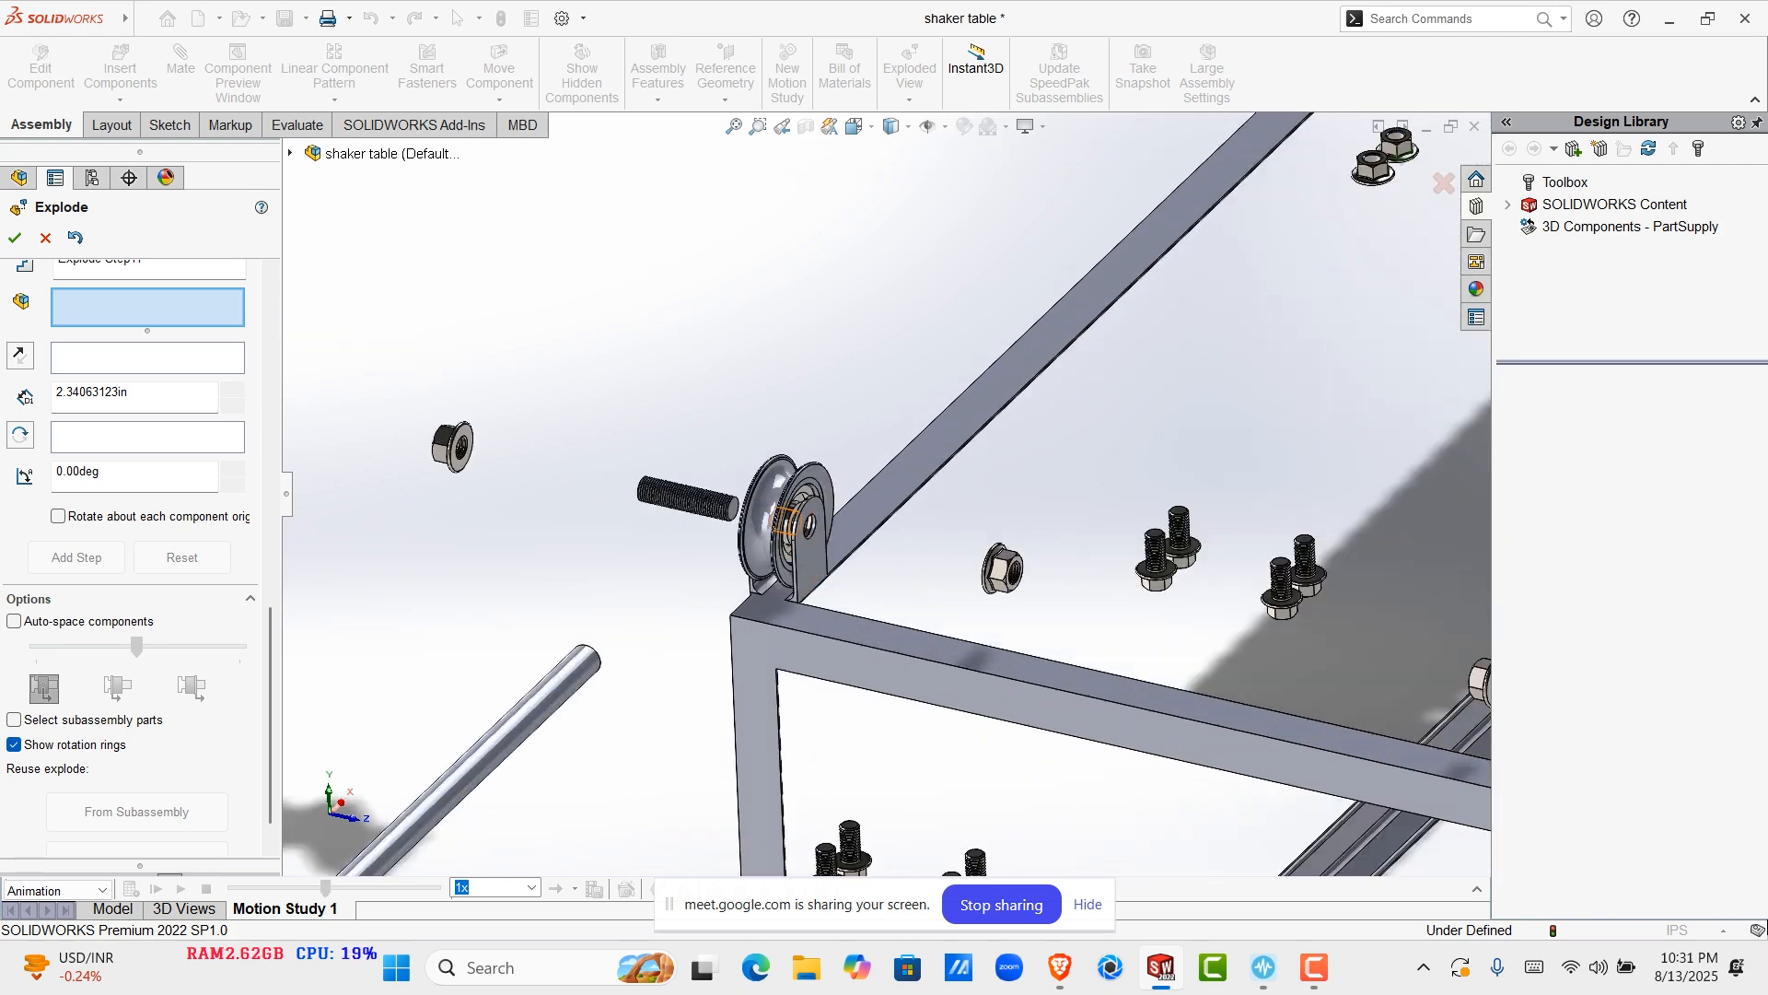
pyautogui.click(812, 550)
pyautogui.moveTo(782, 419); pyautogui.dragTo(782, 161)
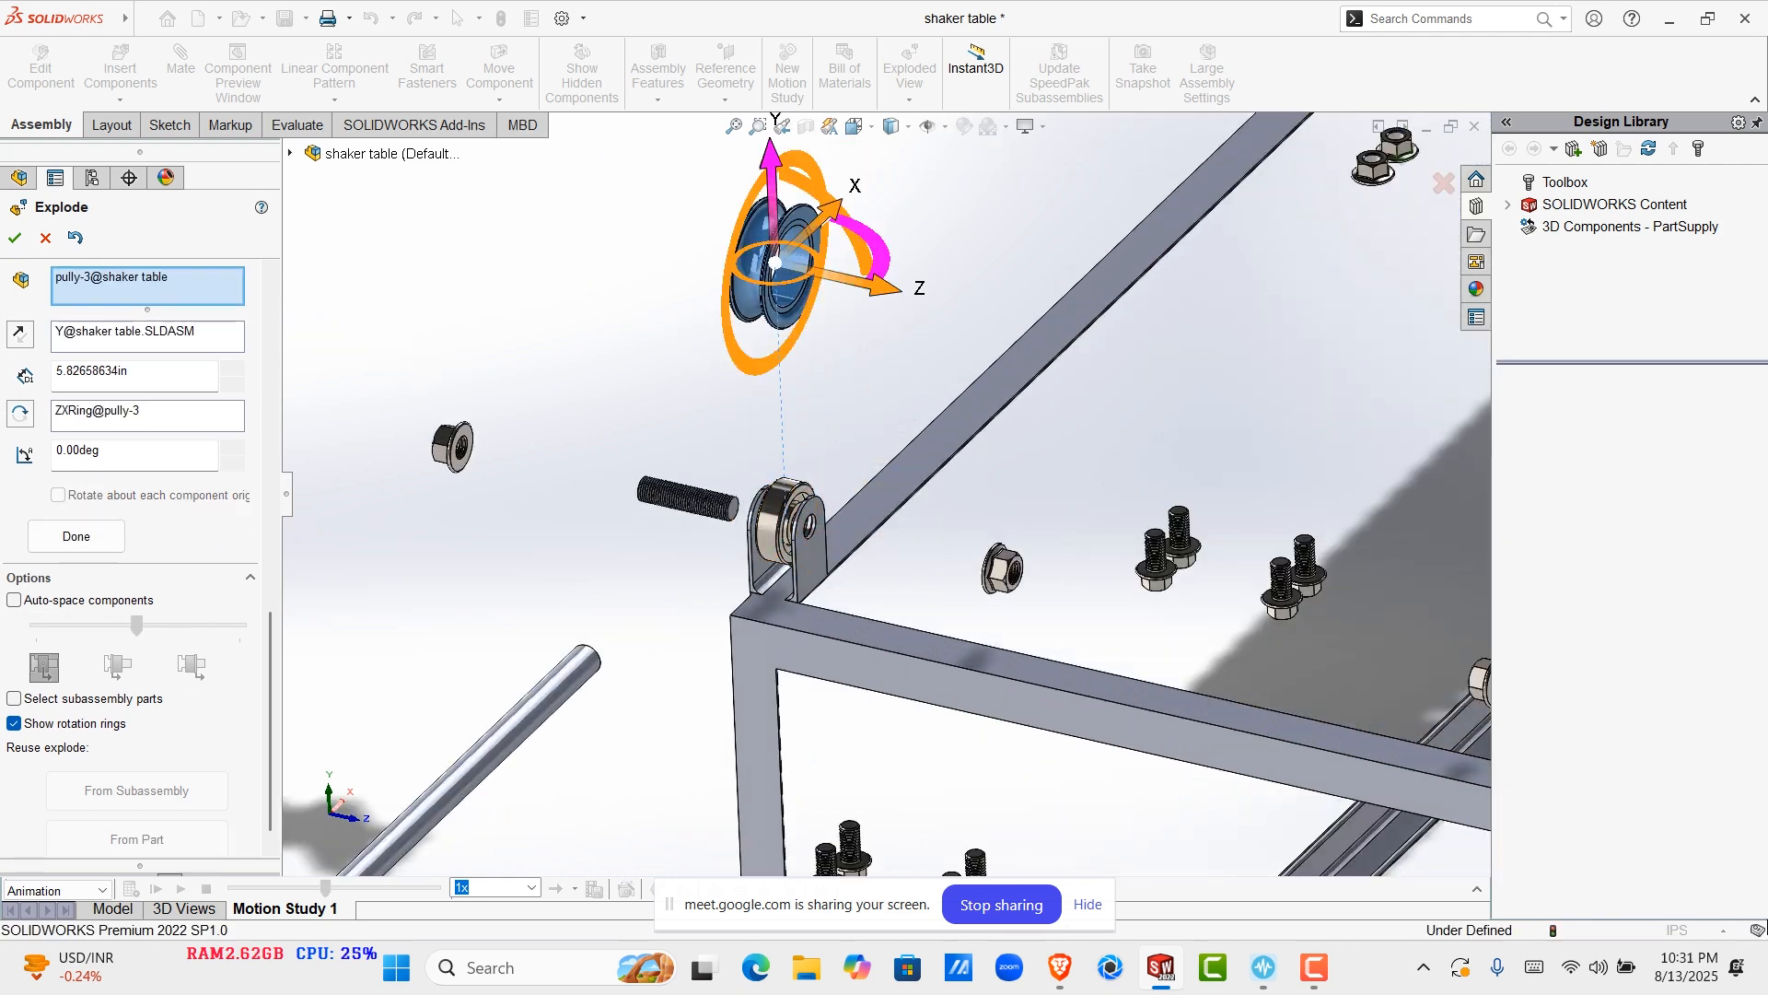
# Add the two rear pulleys to the same explode step along Y
pyautogui.scroll(5, 387, 865)
pyautogui.scroll(5, 956, 352)
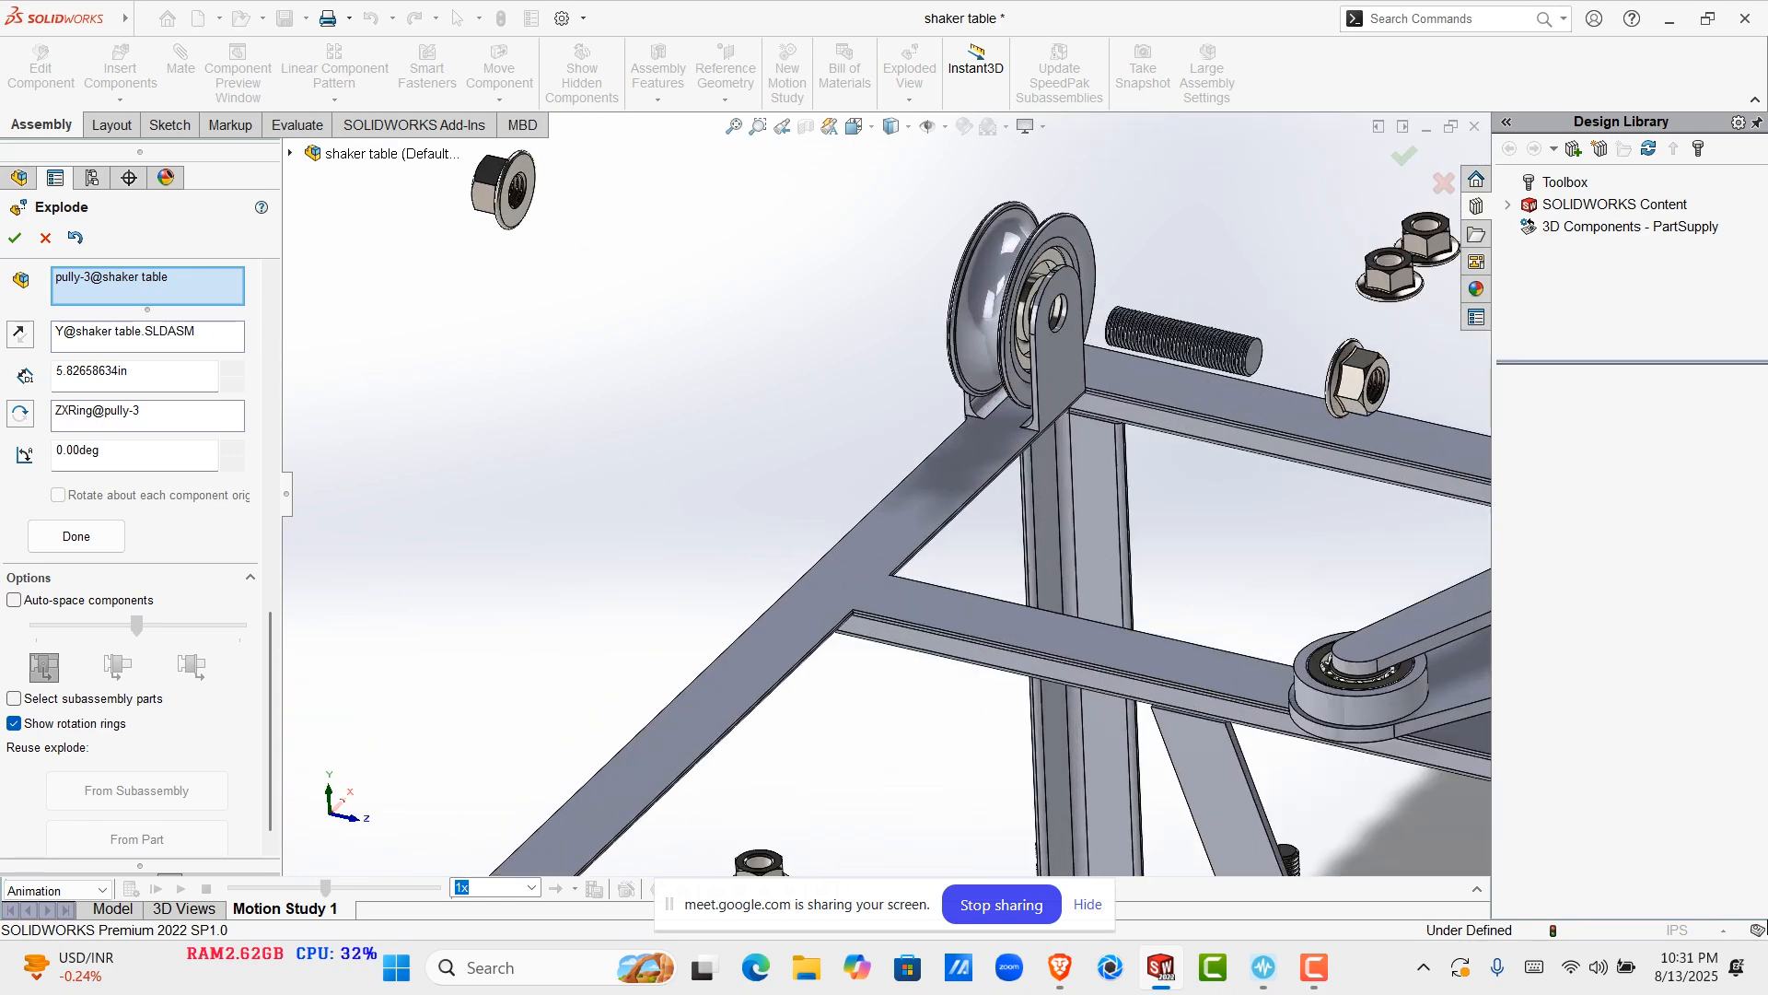
pyautogui.keyDown('ctrl'); pyautogui.click(956, 352); pyautogui.keyUp('ctrl')
pyautogui.scroll(-5, 956, 351)
pyautogui.scroll(-6, 1142, 525)
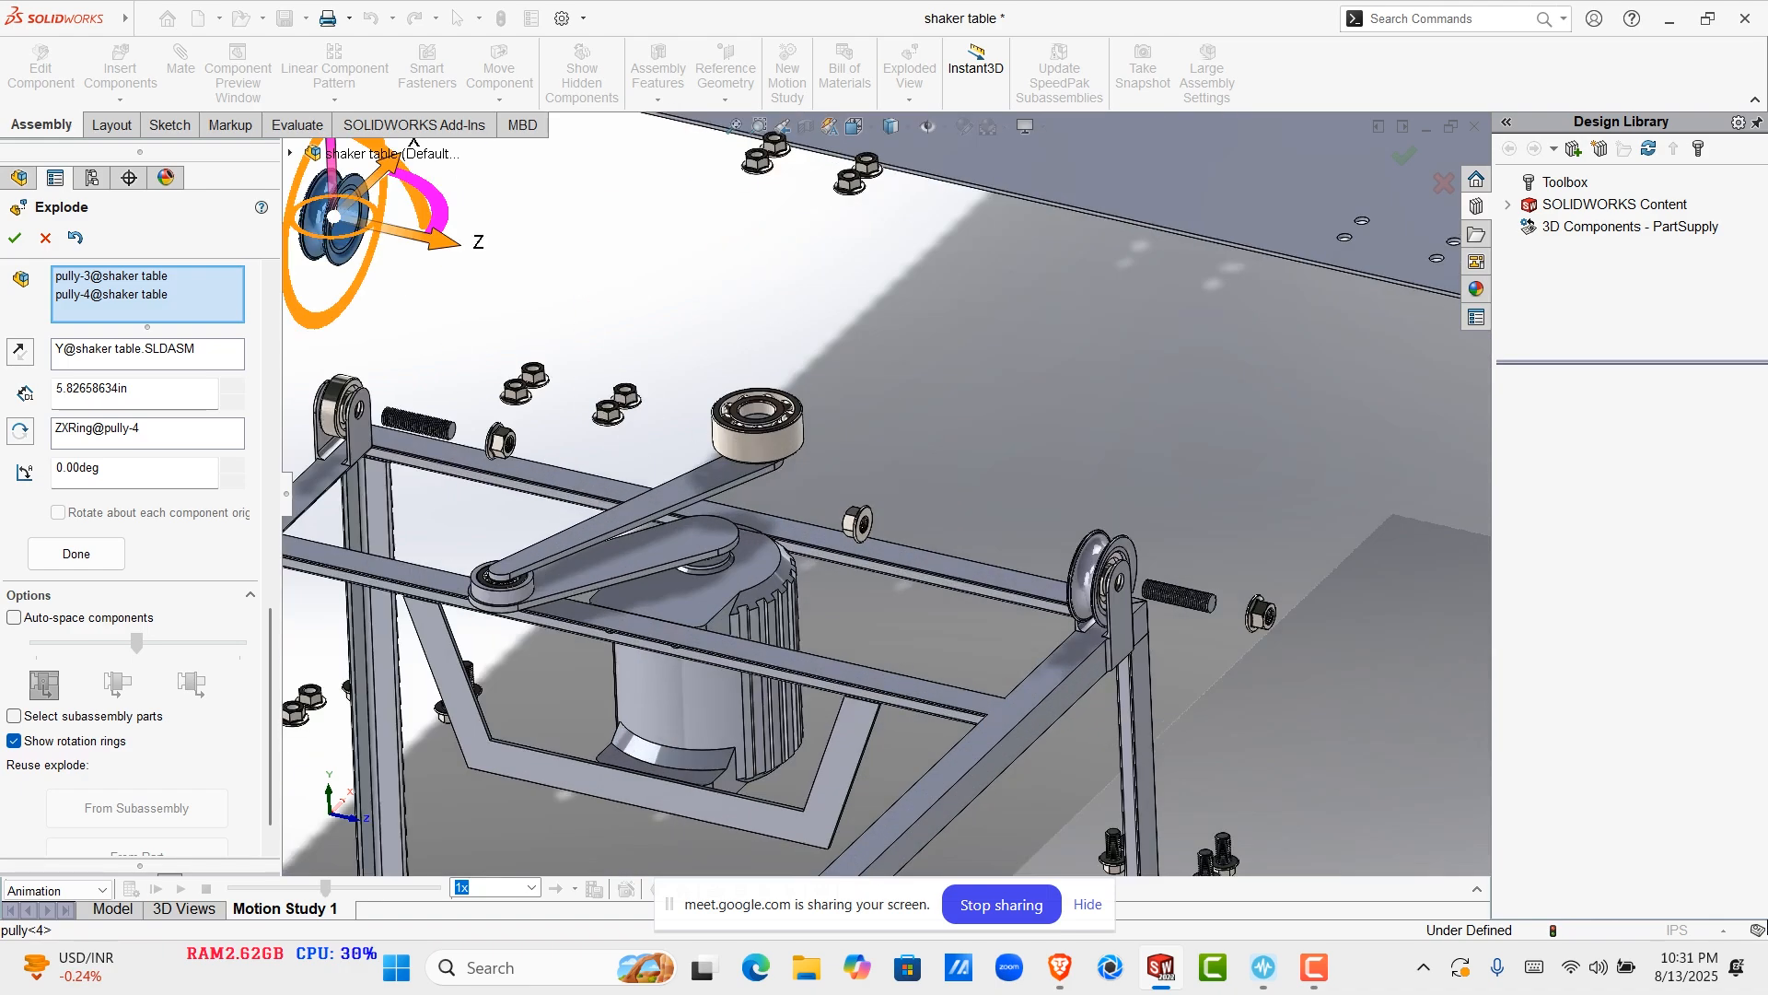
pyautogui.click(1000, 583)
pyautogui.scroll(7, 1004, 294)
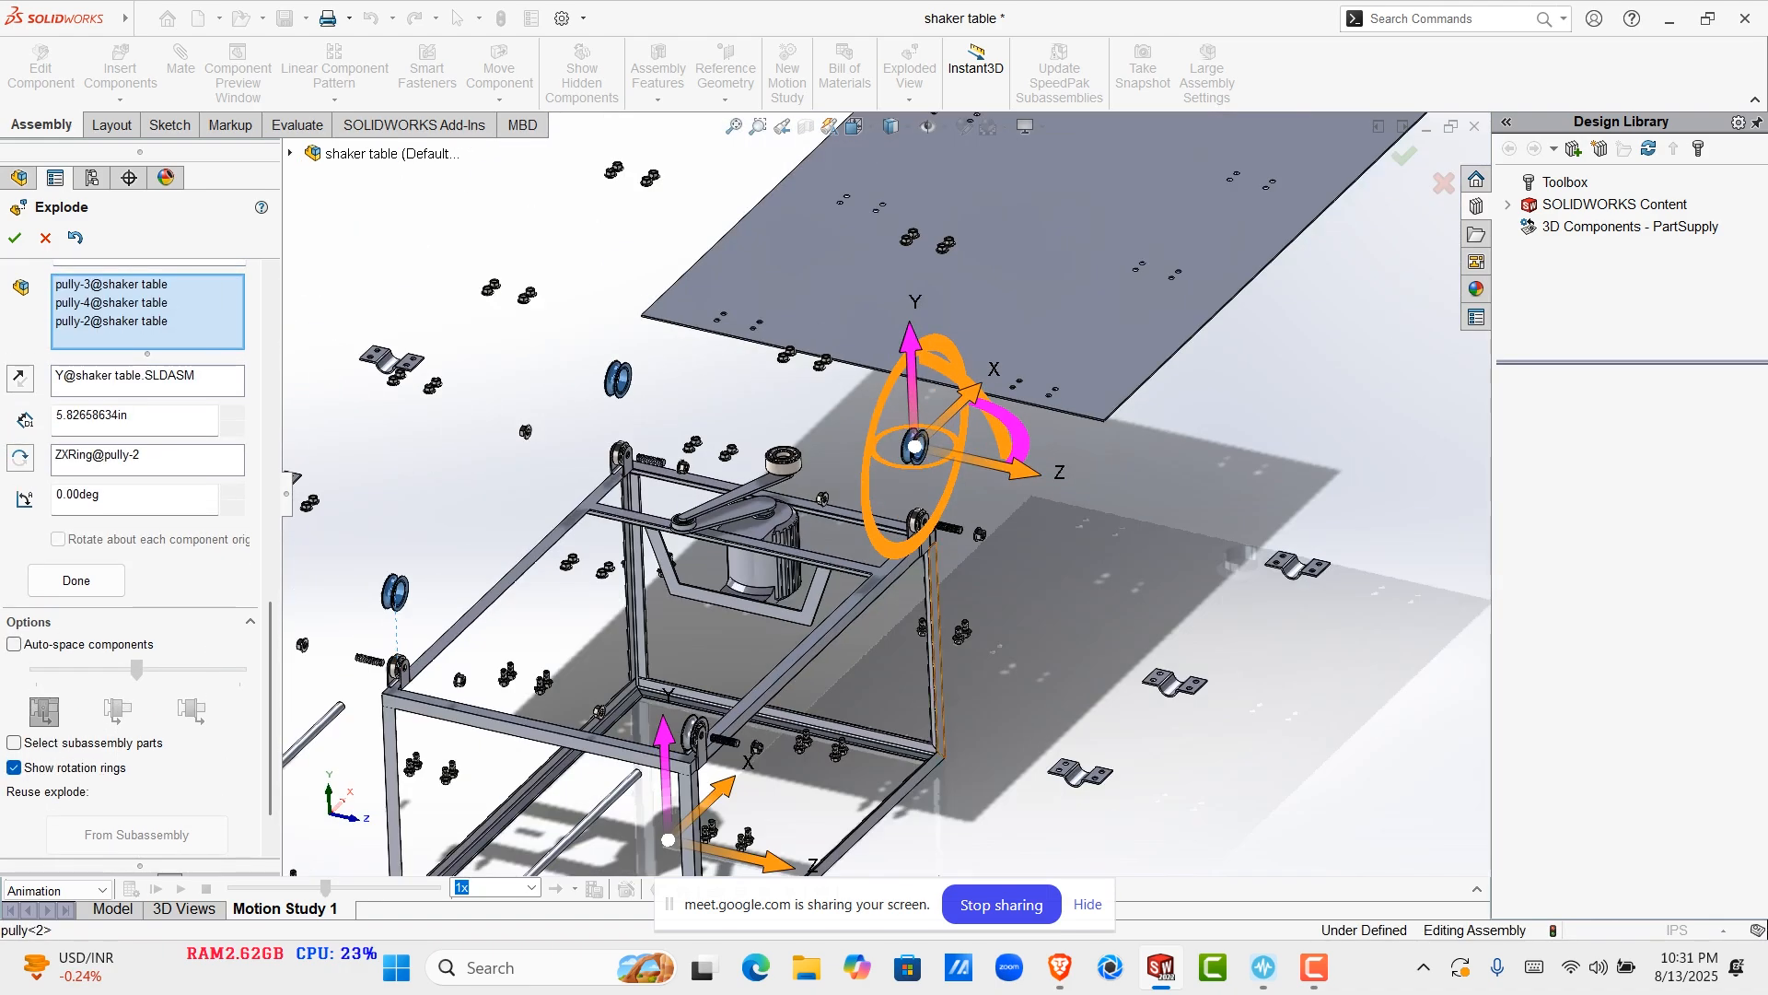
# Add the front pulley on the near side to the pulley explode step and finish it
pyautogui.scroll(-7, 735, 683)
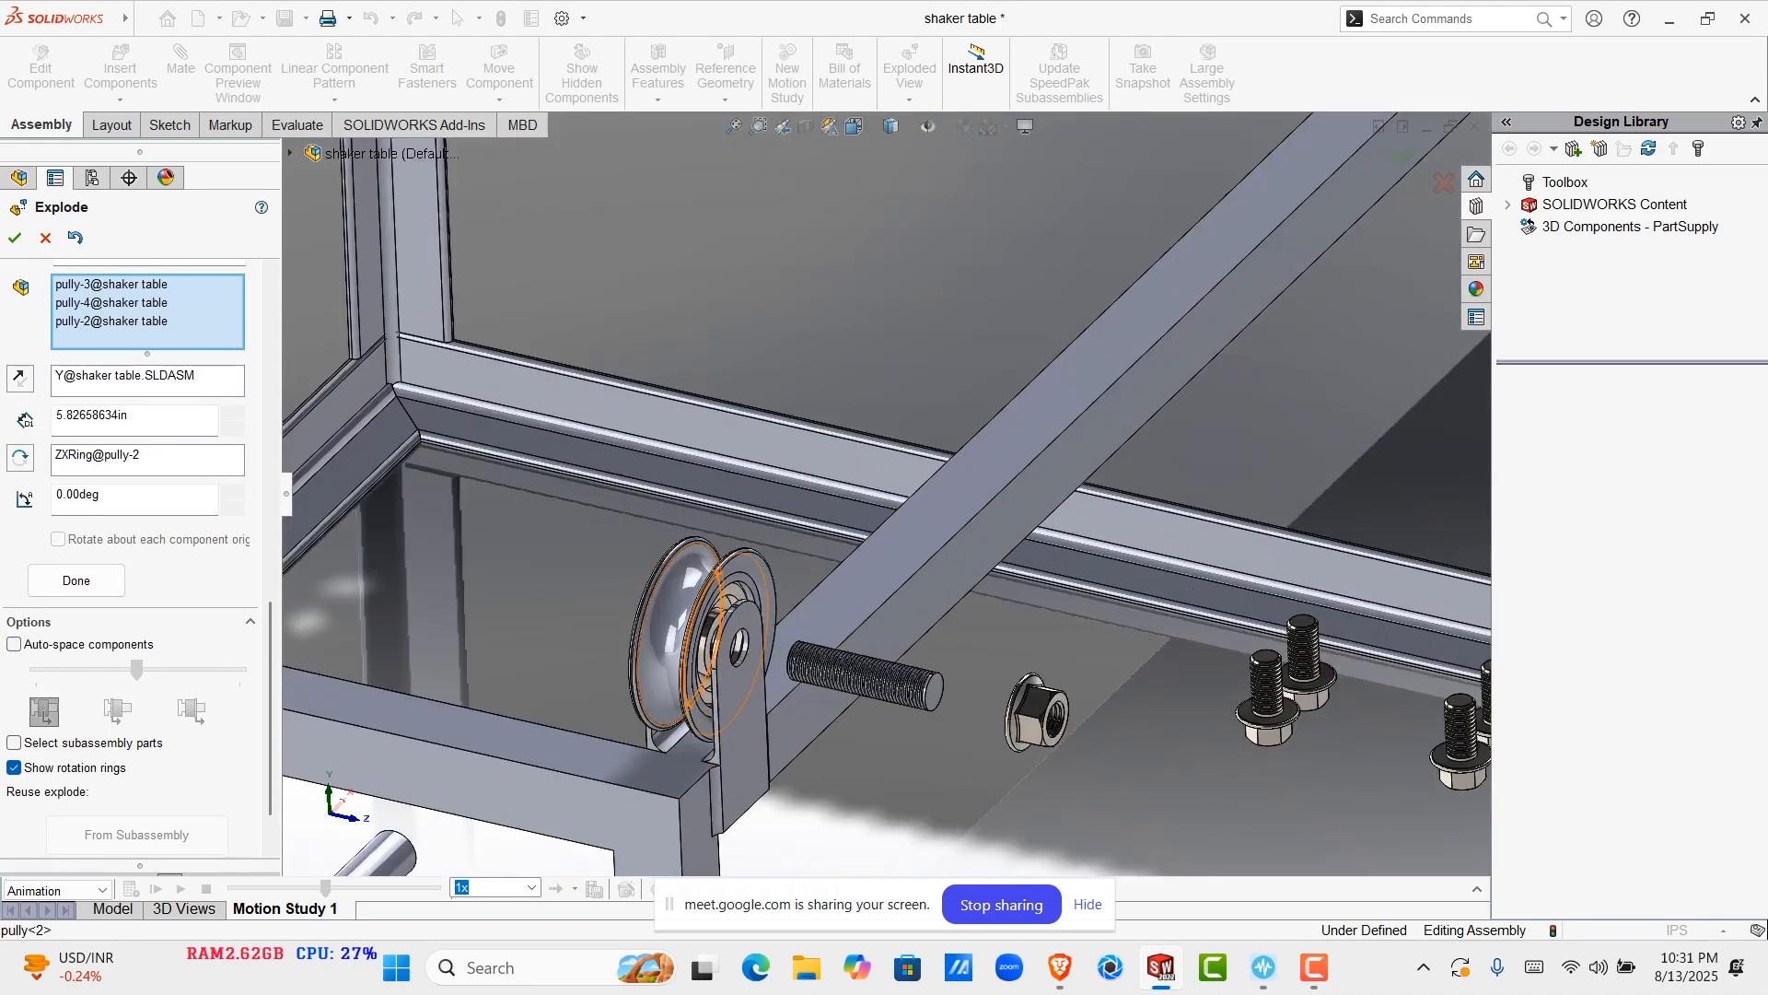
pyautogui.click(732, 645)
pyautogui.scroll(7, 735, 683)
pyautogui.scroll(-5, 686, 498)
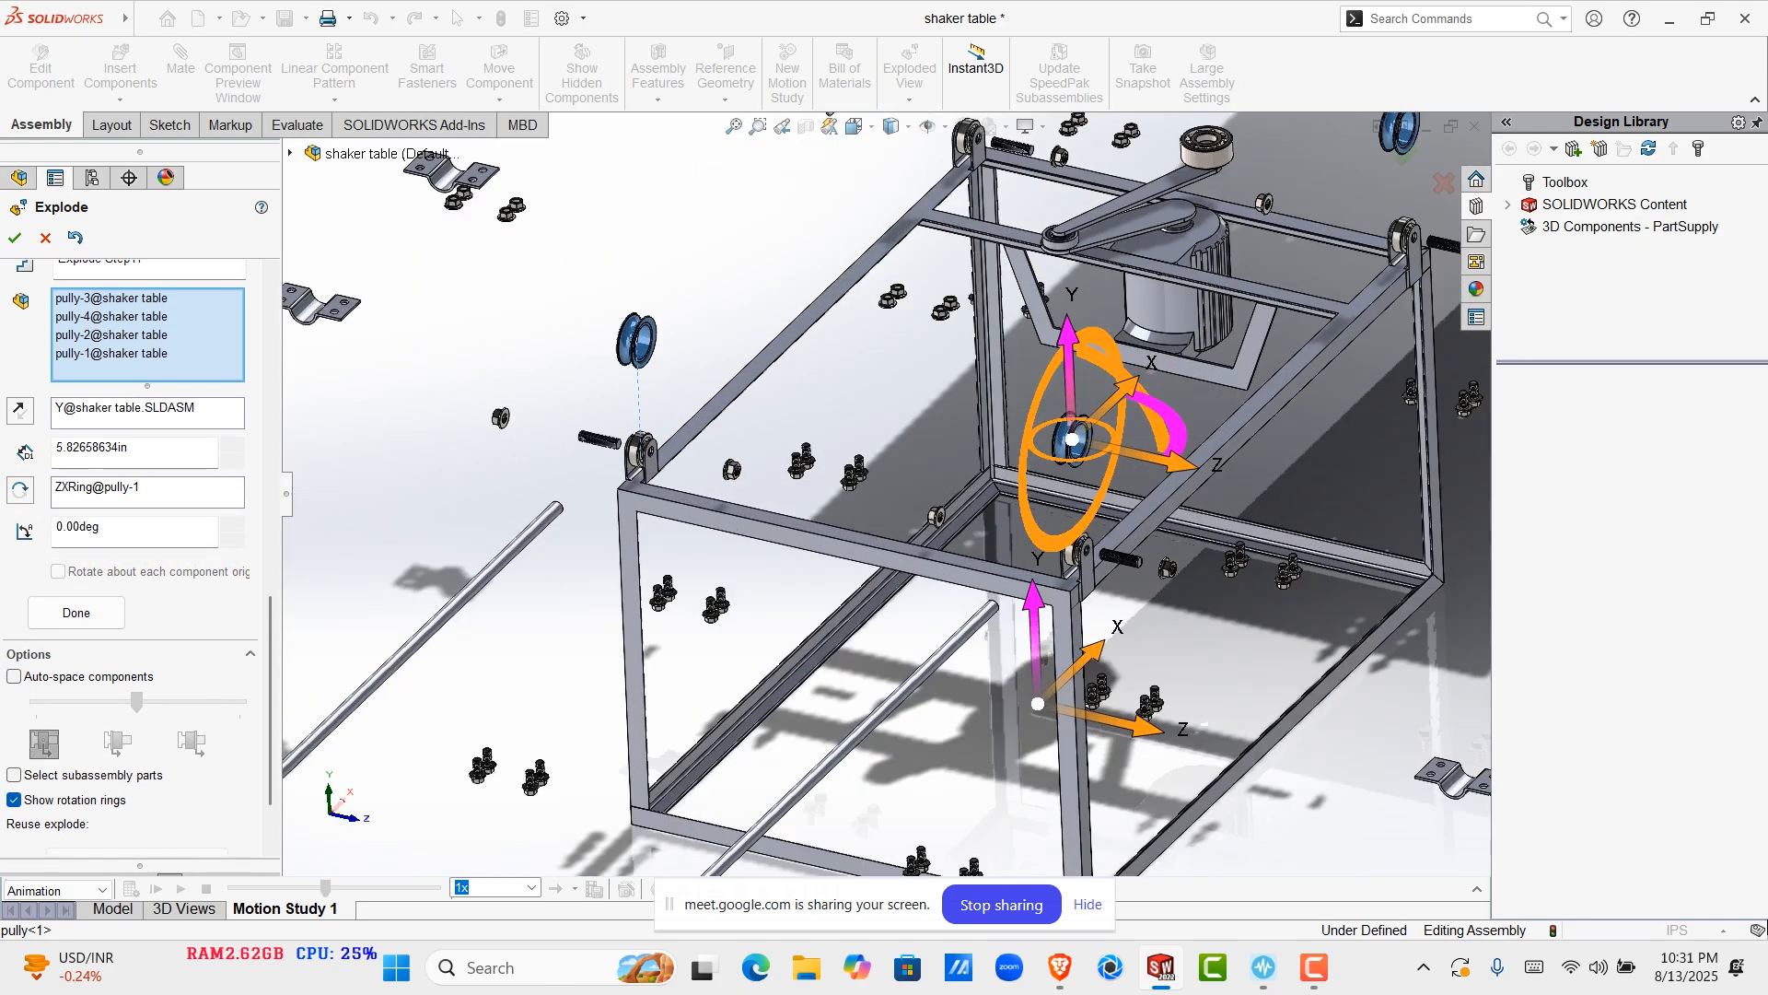
pyautogui.scroll(4, 709, 552)
pyautogui.scroll(-6, 713, 589)
pyautogui.scroll(-3, 710, 582)
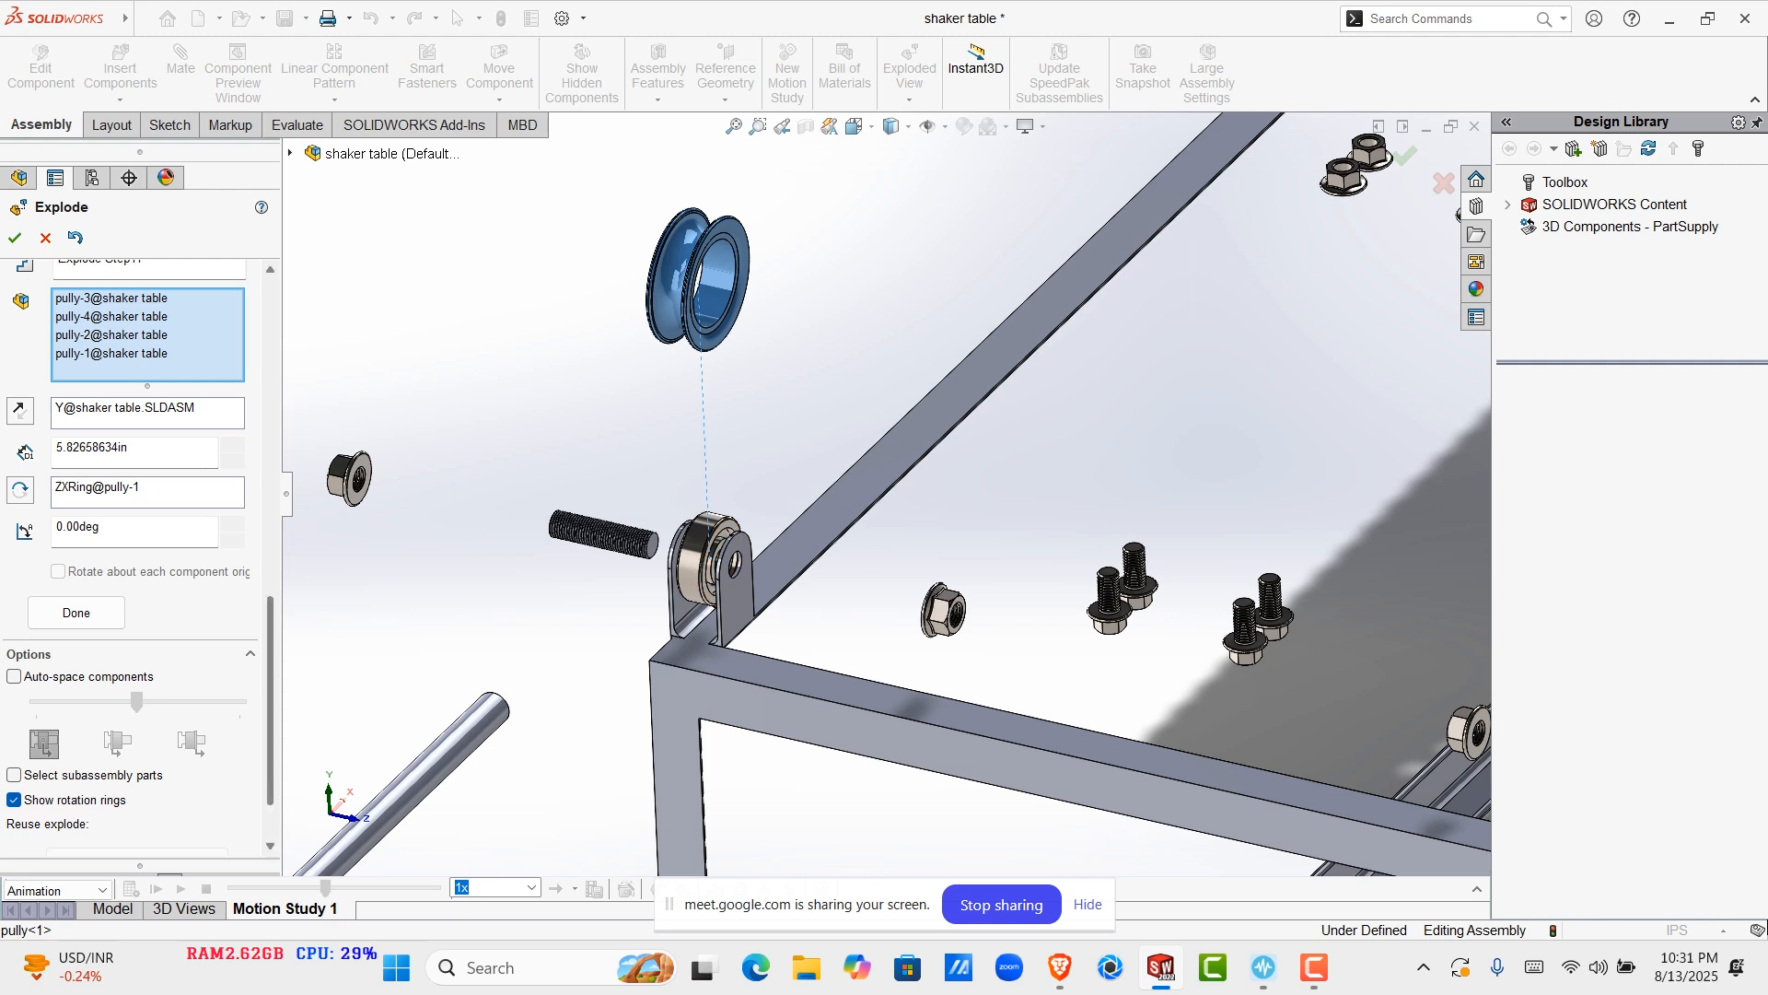
pyautogui.click(77, 613)
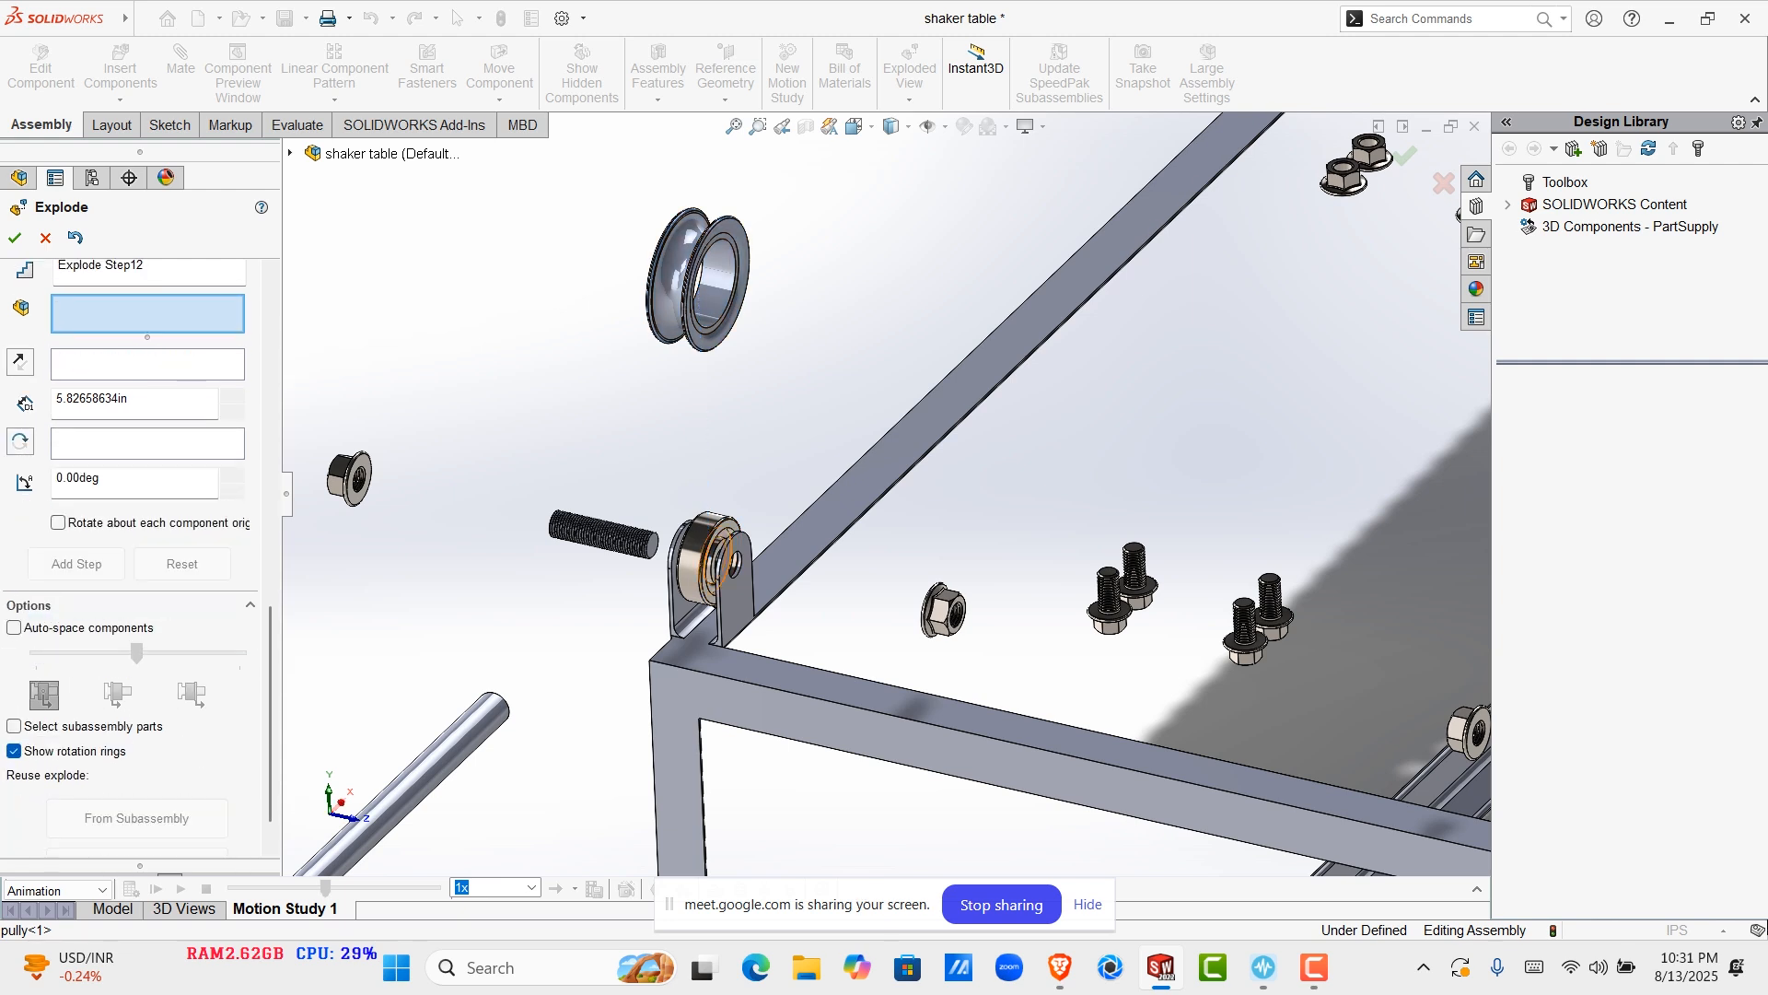
# Start an explode step by moving the ball bearing of the far-side front pulley about 2.55 in along Y
pyautogui.click(705, 553)
pyautogui.moveTo(706, 488); pyautogui.dragTo(704, 366)
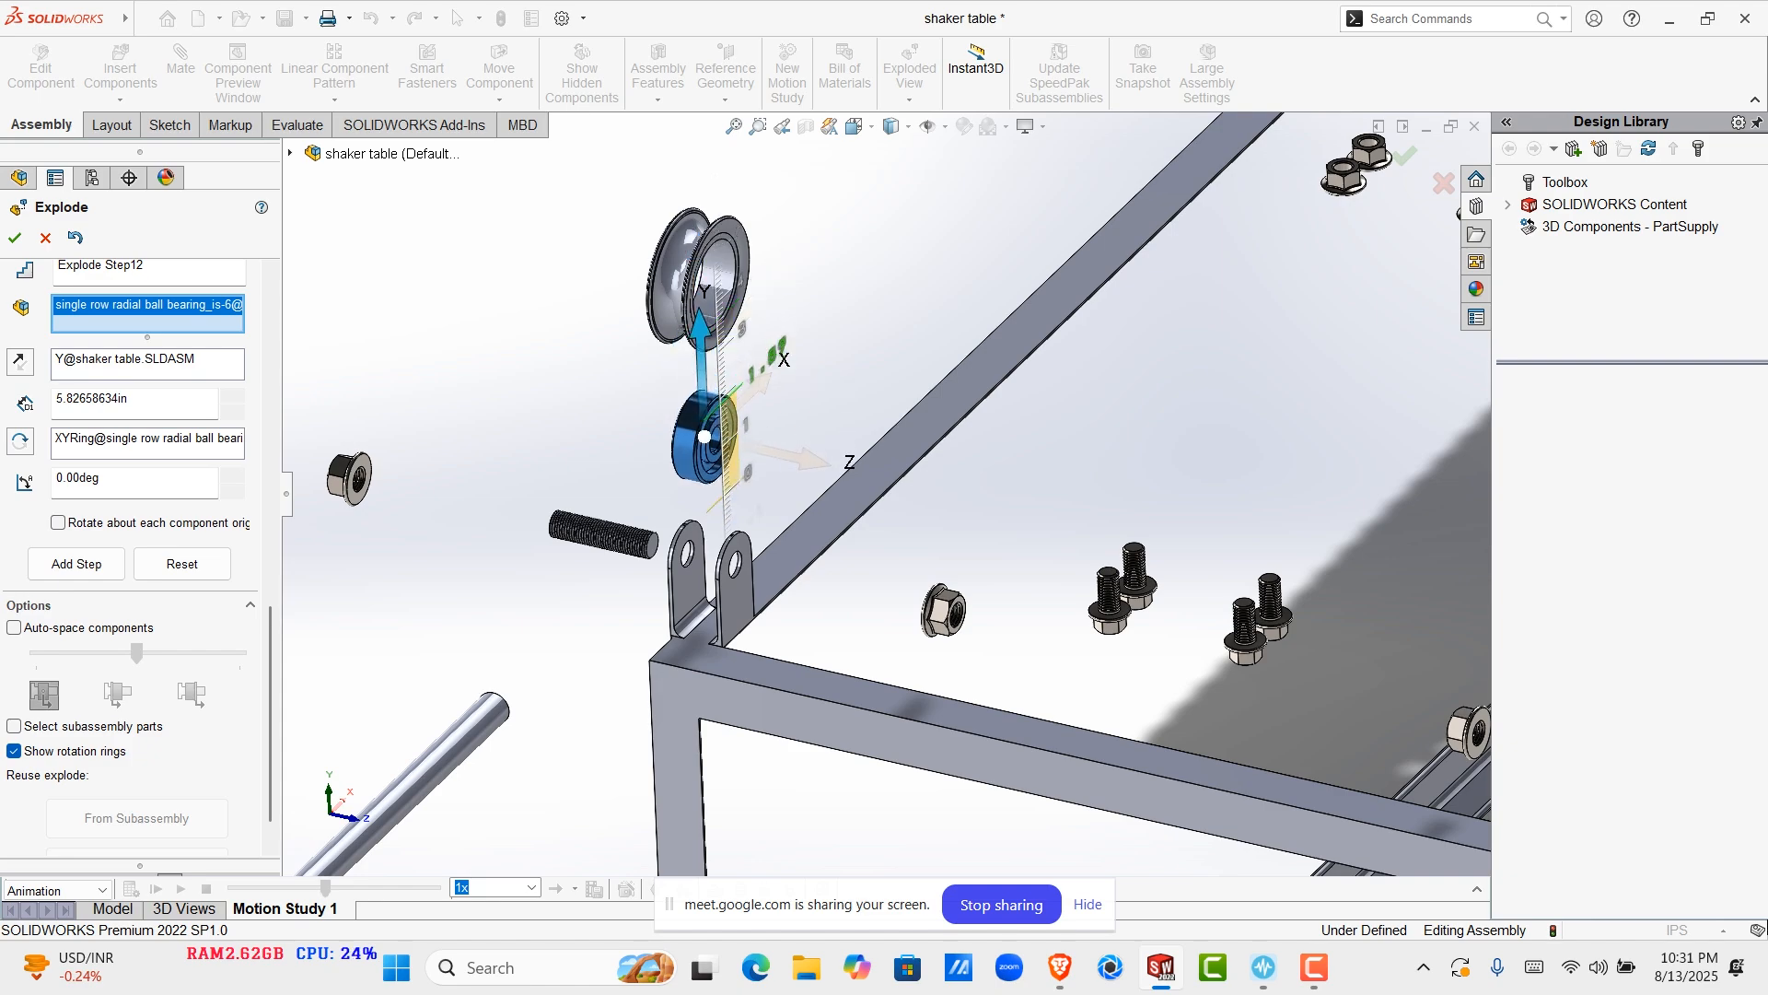
pyautogui.scroll(5, 734, 635)
# Add the ball bearings in the brackets of the two rear pulleys to the same explode step
pyautogui.scroll(5, 921, 433)
pyautogui.scroll(-12, 943, 417)
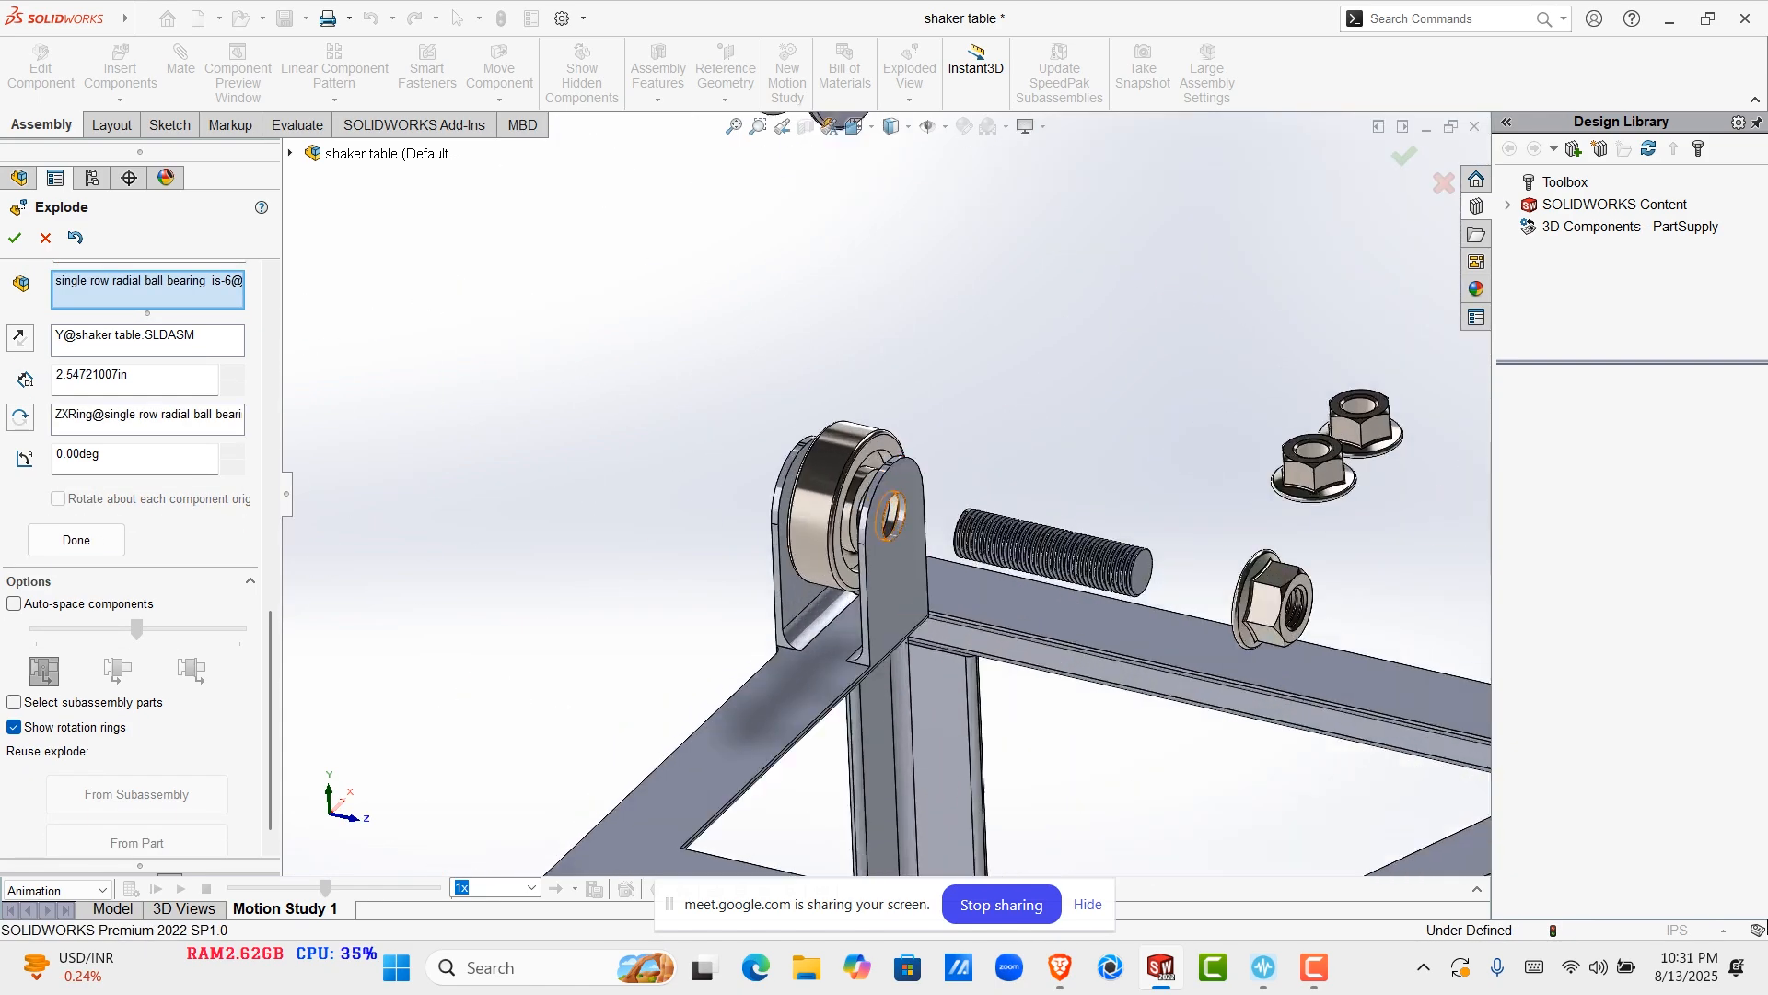
pyautogui.click(840, 502)
pyautogui.scroll(5, 736, 451)
pyautogui.keyDown('ctrl'); pyautogui.moveTo(1437, 636); pyautogui.dragTo(1069, 582, button='middle'); pyautogui.keyUp('ctrl')
pyautogui.scroll(-3, 1086, 580)
pyautogui.click(1036, 578)
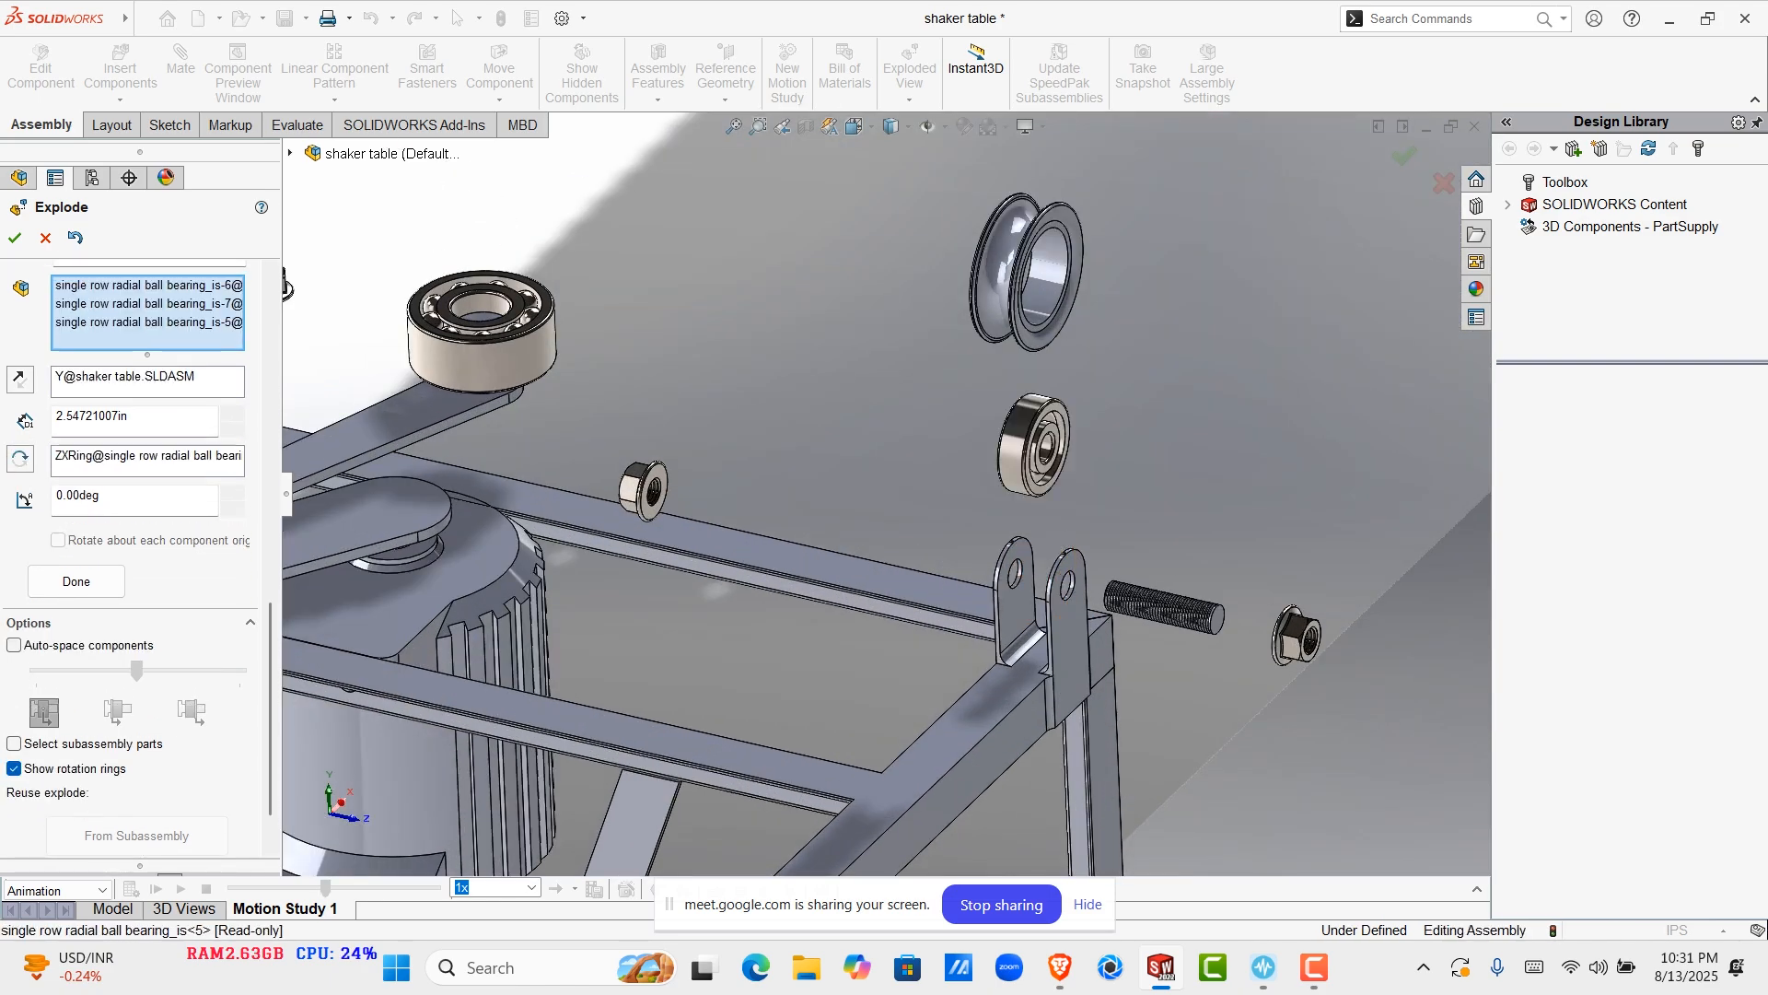
# Add the double-row ball bearing above the connecting rod and the near-side front pulley's bearing to the explode step and finish it
pyautogui.scroll(3, 971, 521)
pyautogui.click(662, 410)
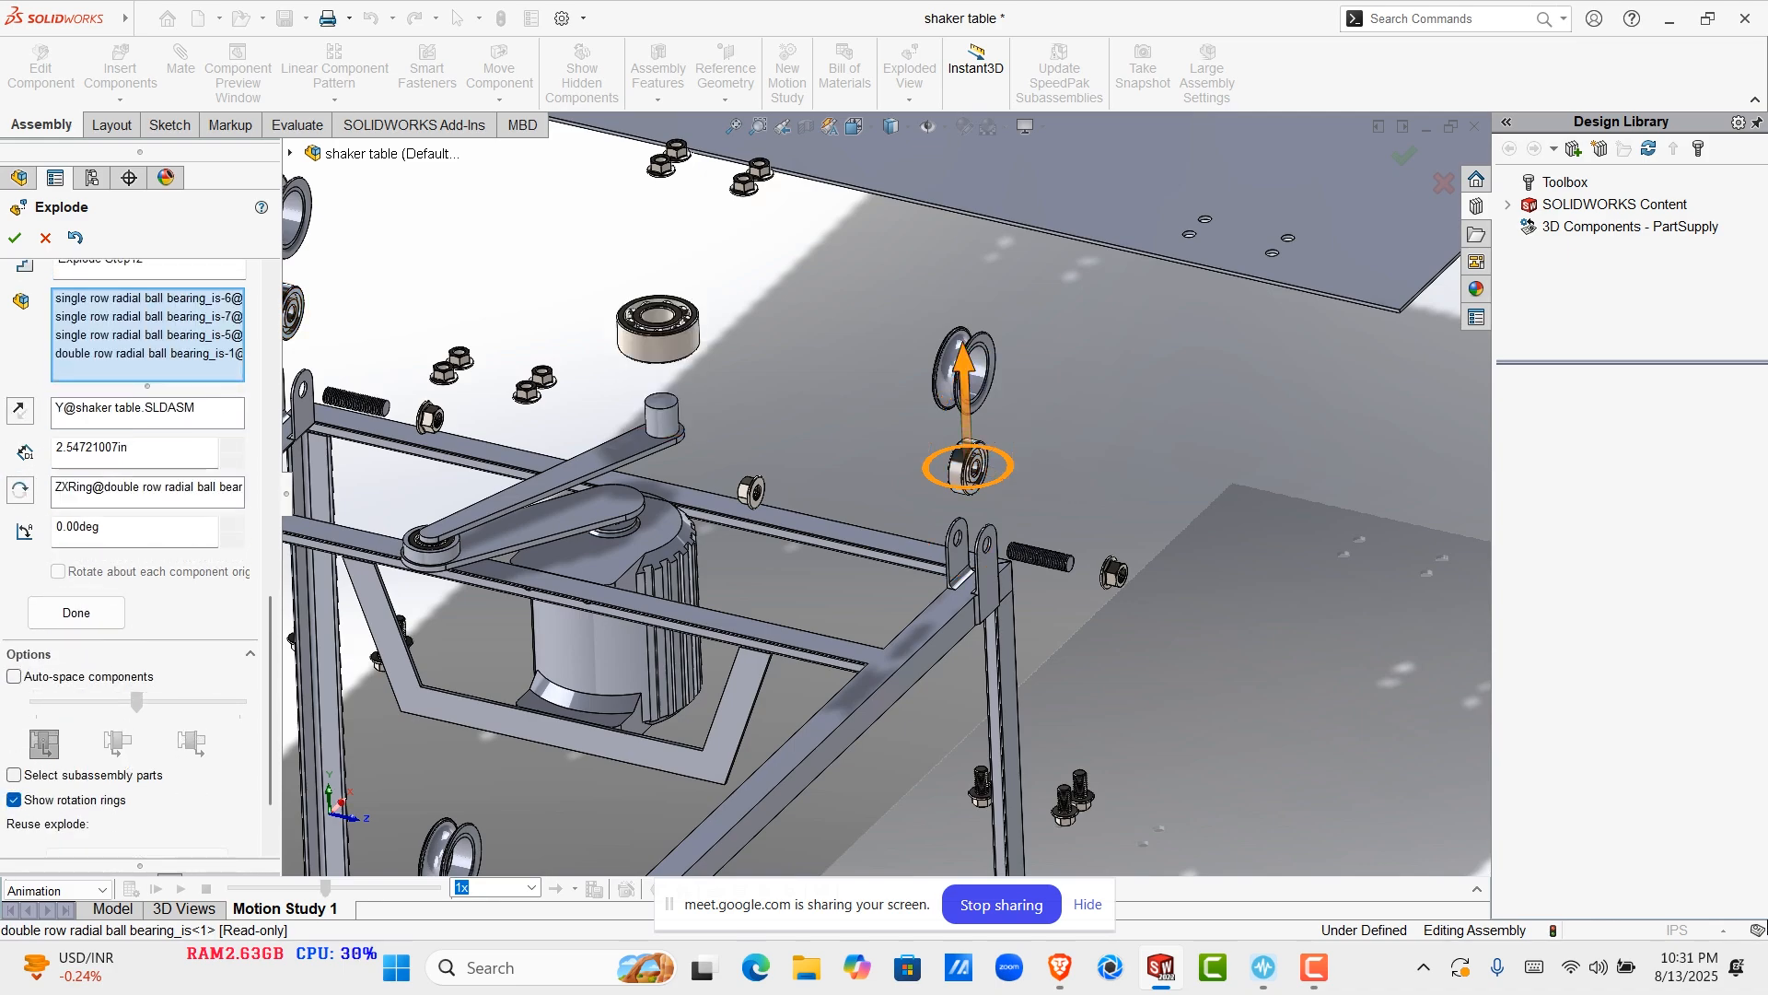
pyautogui.scroll(2, 852, 396)
pyautogui.keyDown('ctrl'); pyautogui.moveTo(603, 843); pyautogui.dragTo(535, 682, button='middle'); pyautogui.keyUp('ctrl')
pyautogui.scroll(-1, 534, 681)
pyautogui.scroll(-5, 534, 695)
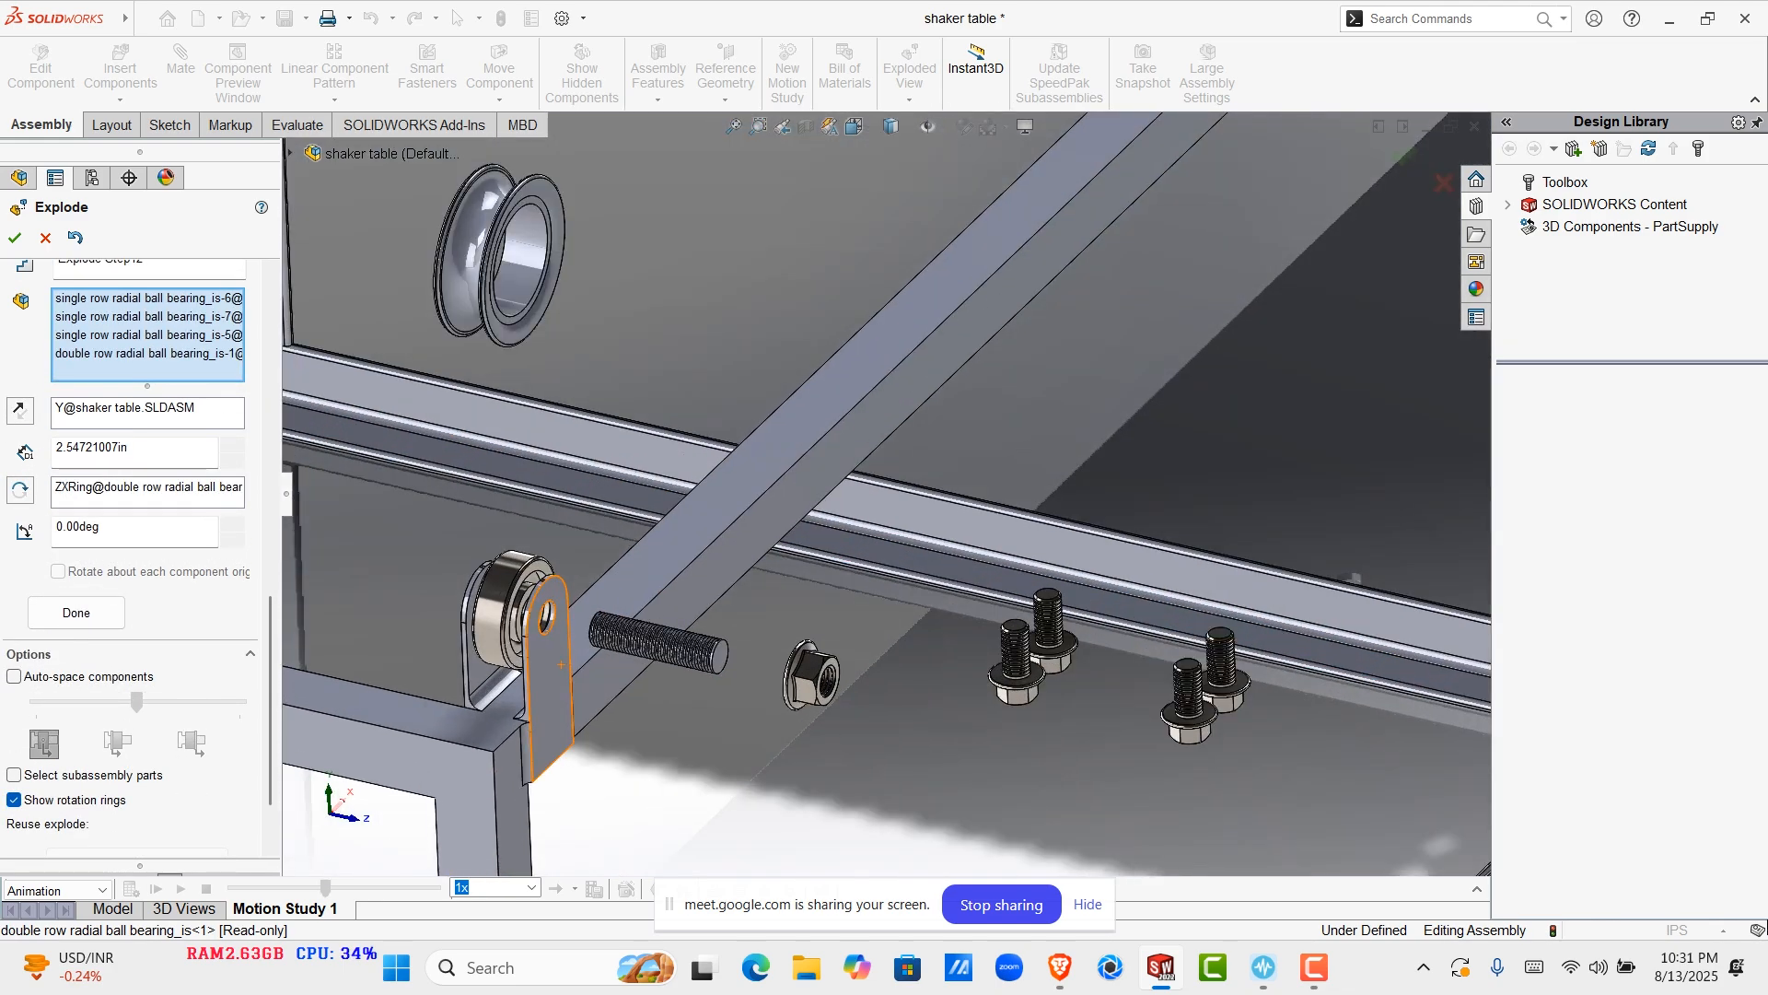
pyautogui.click(512, 599)
pyautogui.scroll(8, 856, 479)
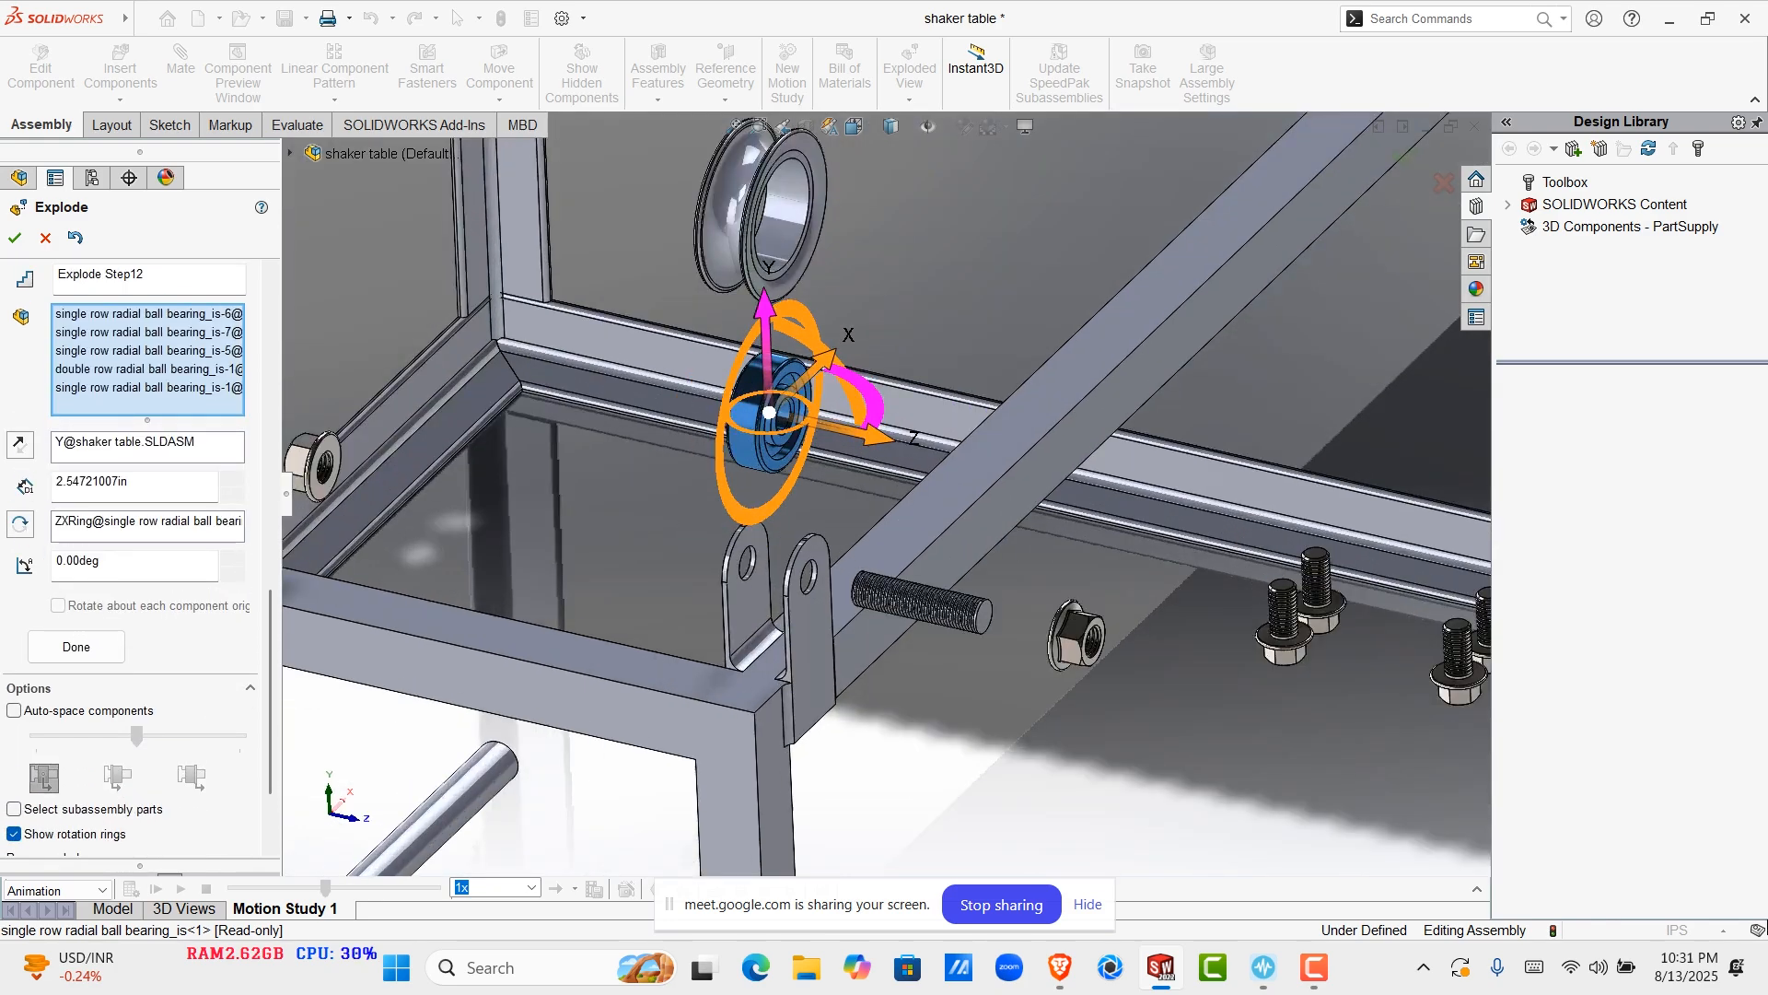
pyautogui.scroll(-2, 1038, 278)
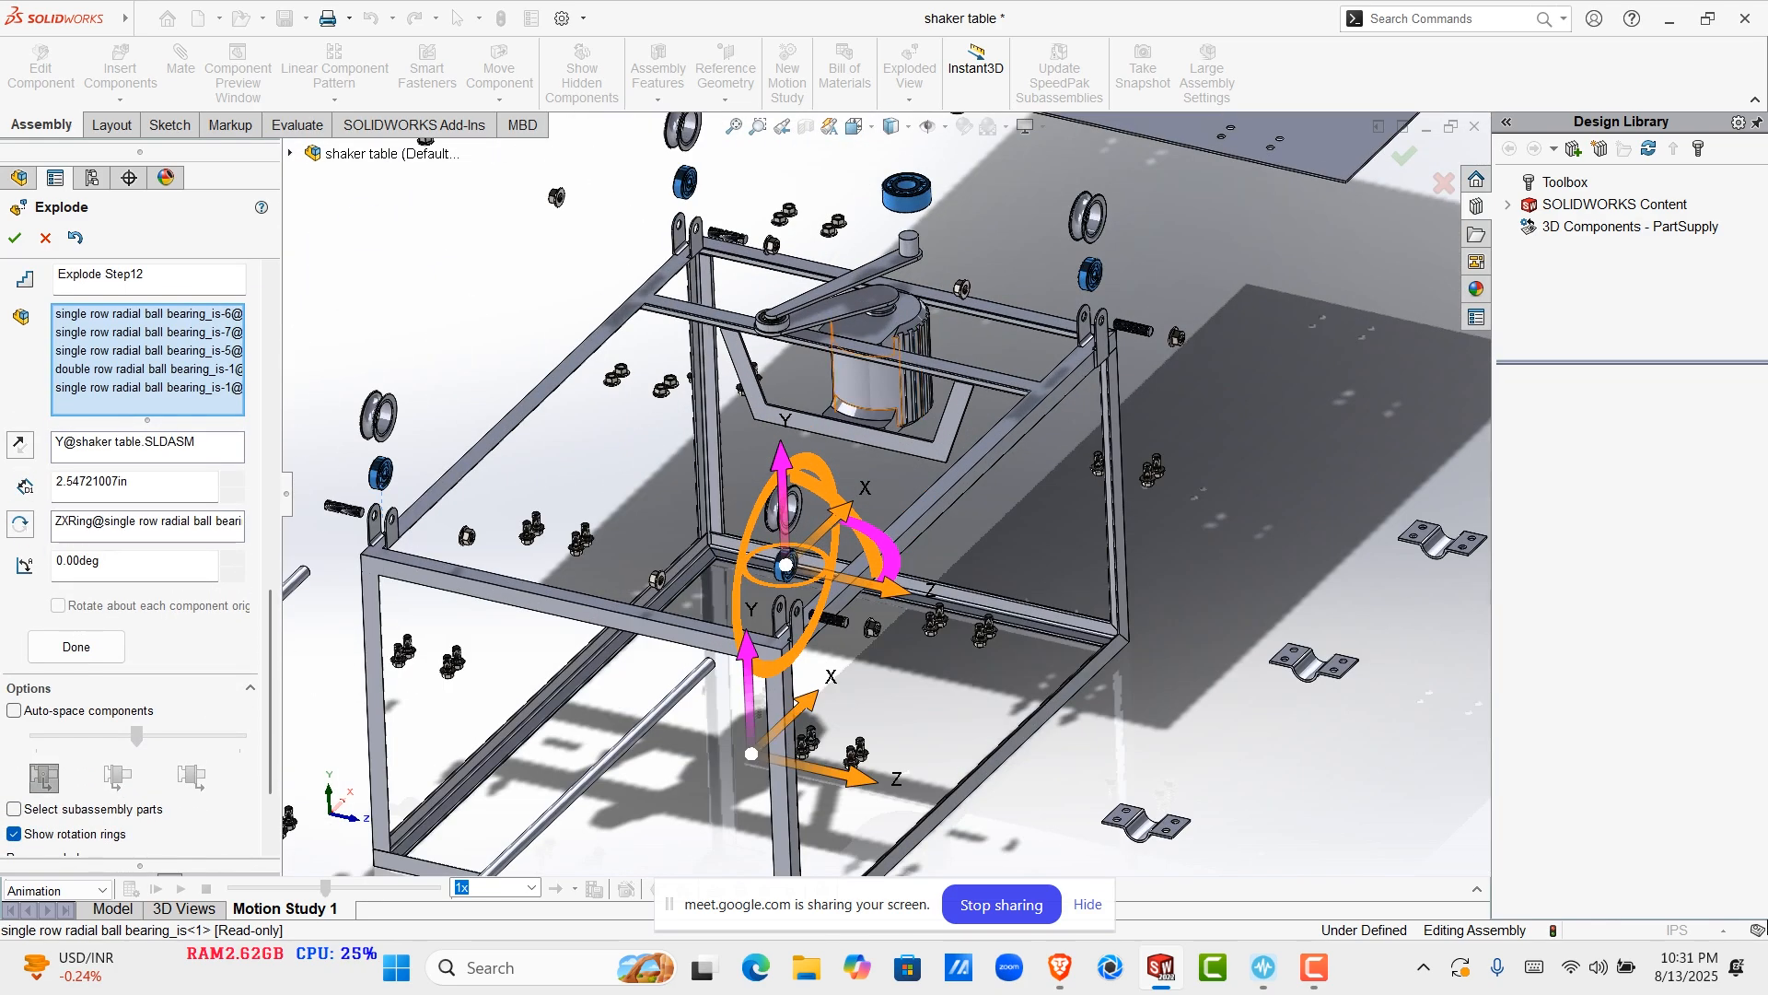
pyautogui.click(76, 647)
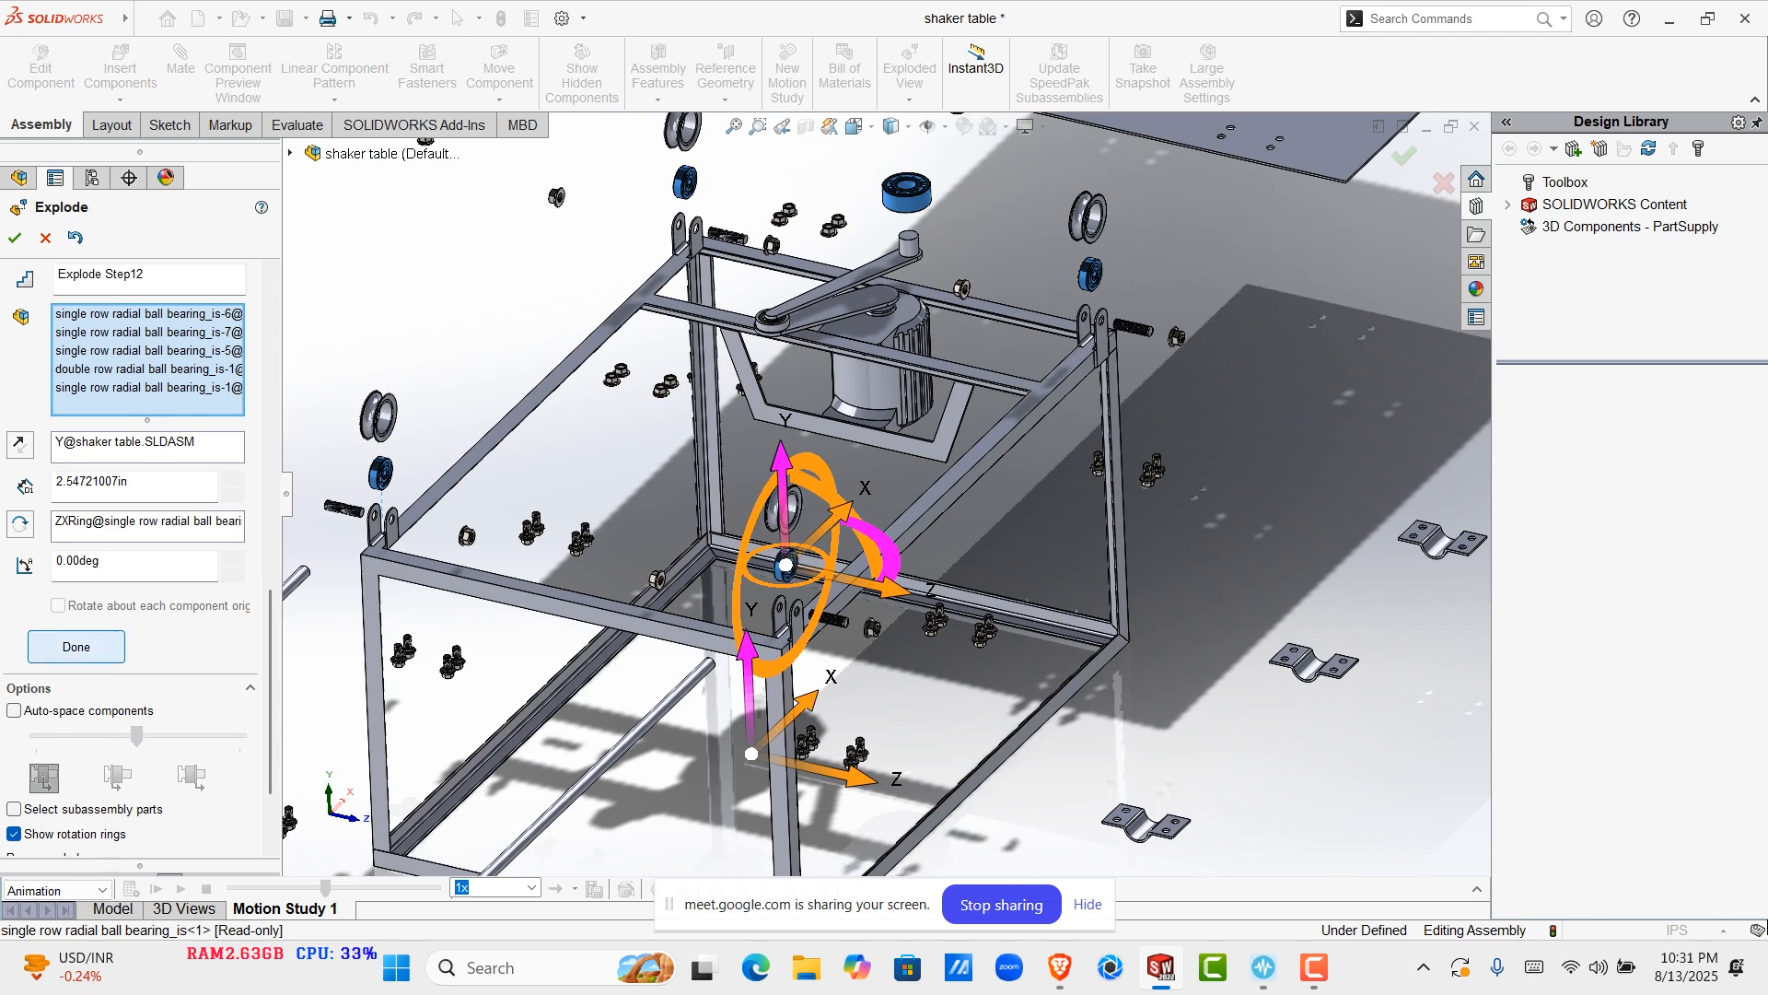
# Explode the connecting rod about 1.11 in along Y and add the rotor link to the same step
pyautogui.click(862, 280)
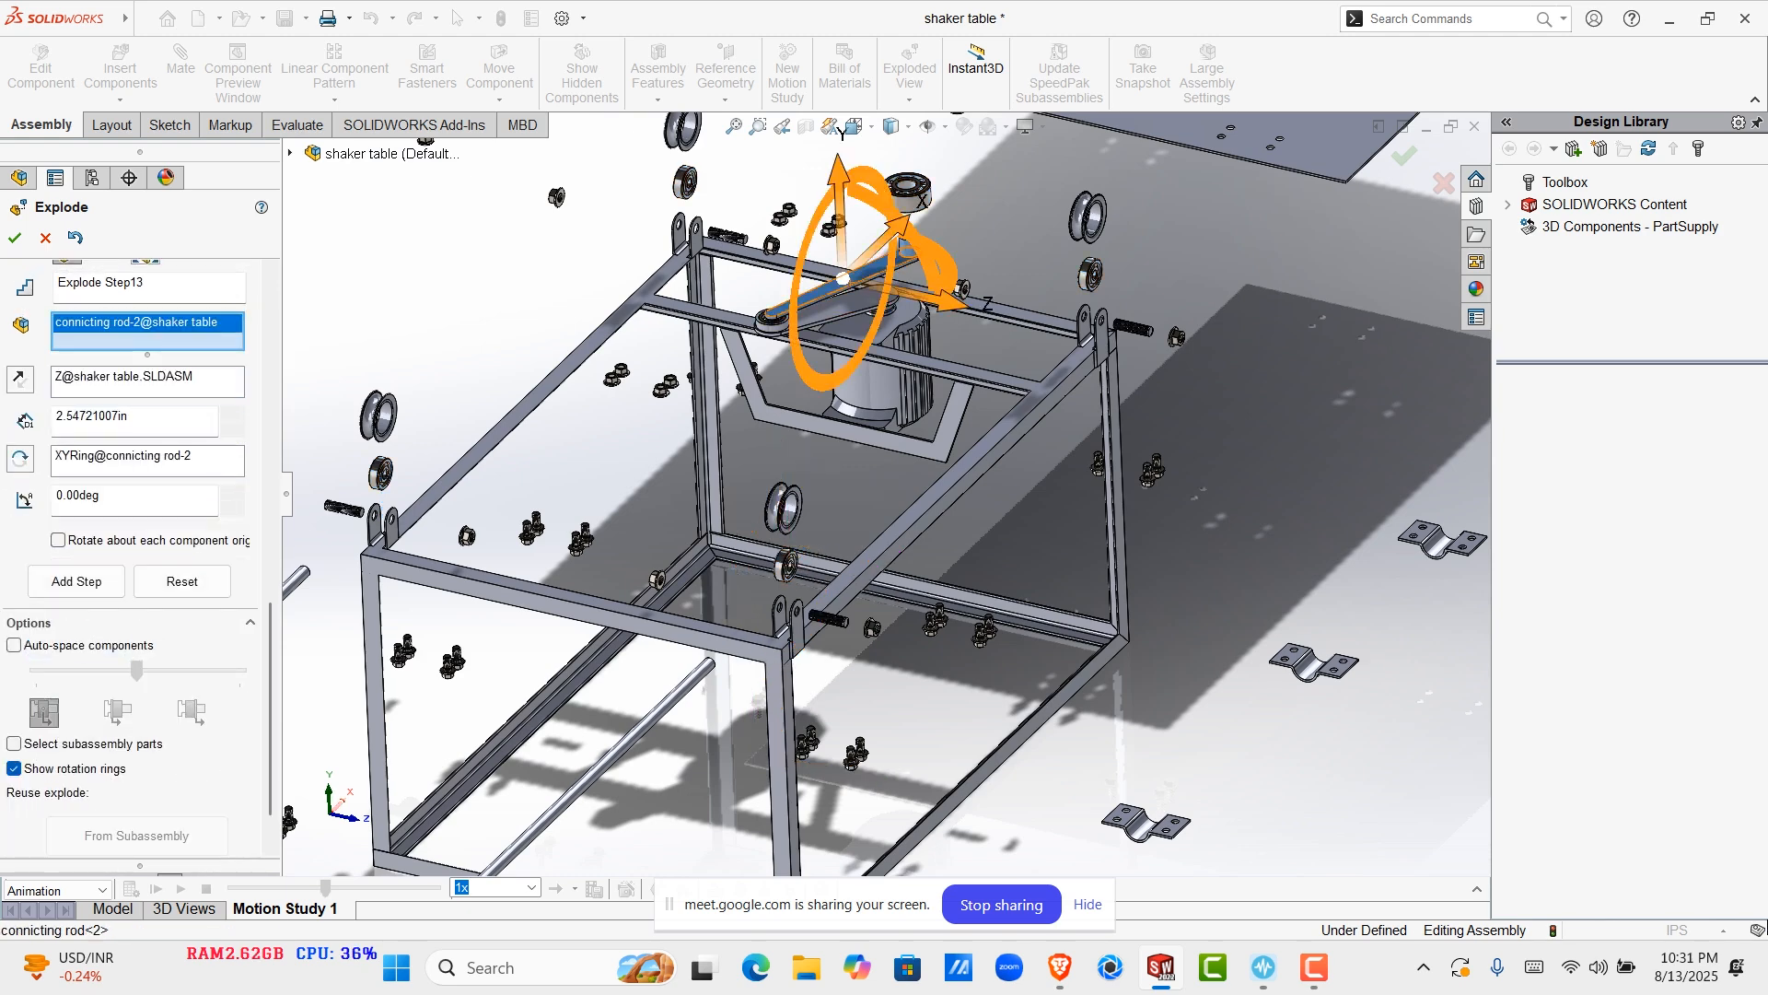
pyautogui.moveTo(948, 300); pyautogui.dragTo(951, 301)
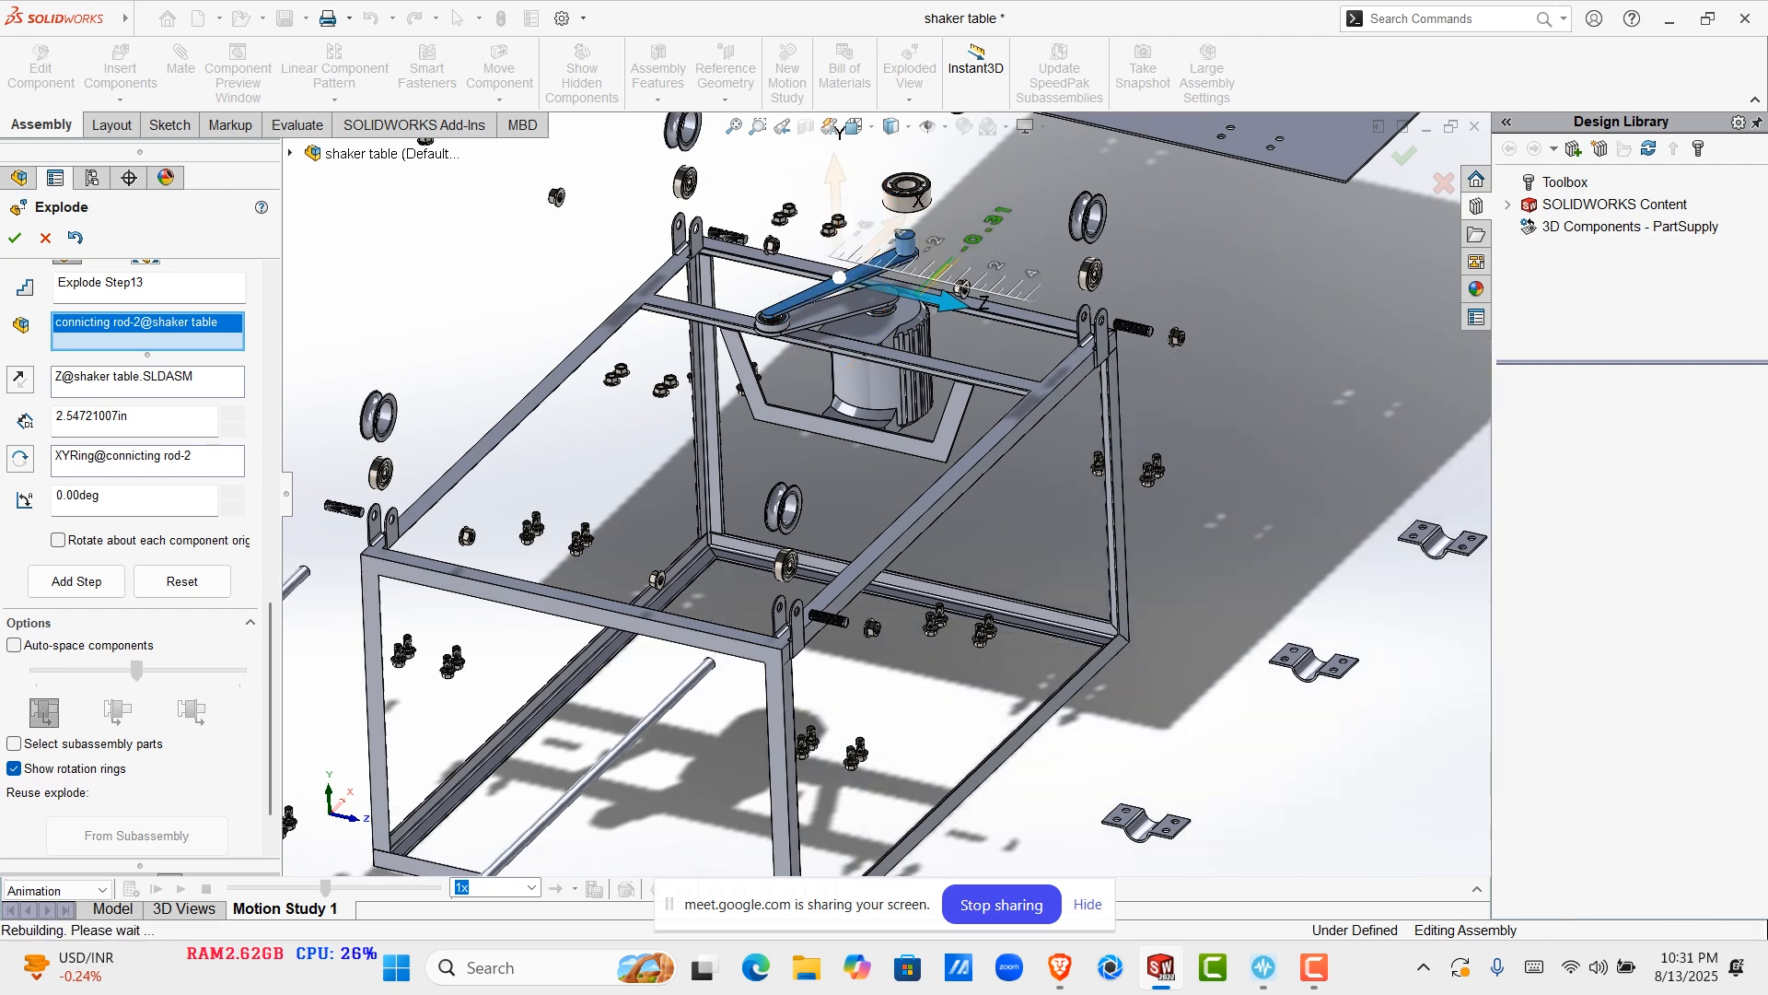
pyautogui.click(836, 173)
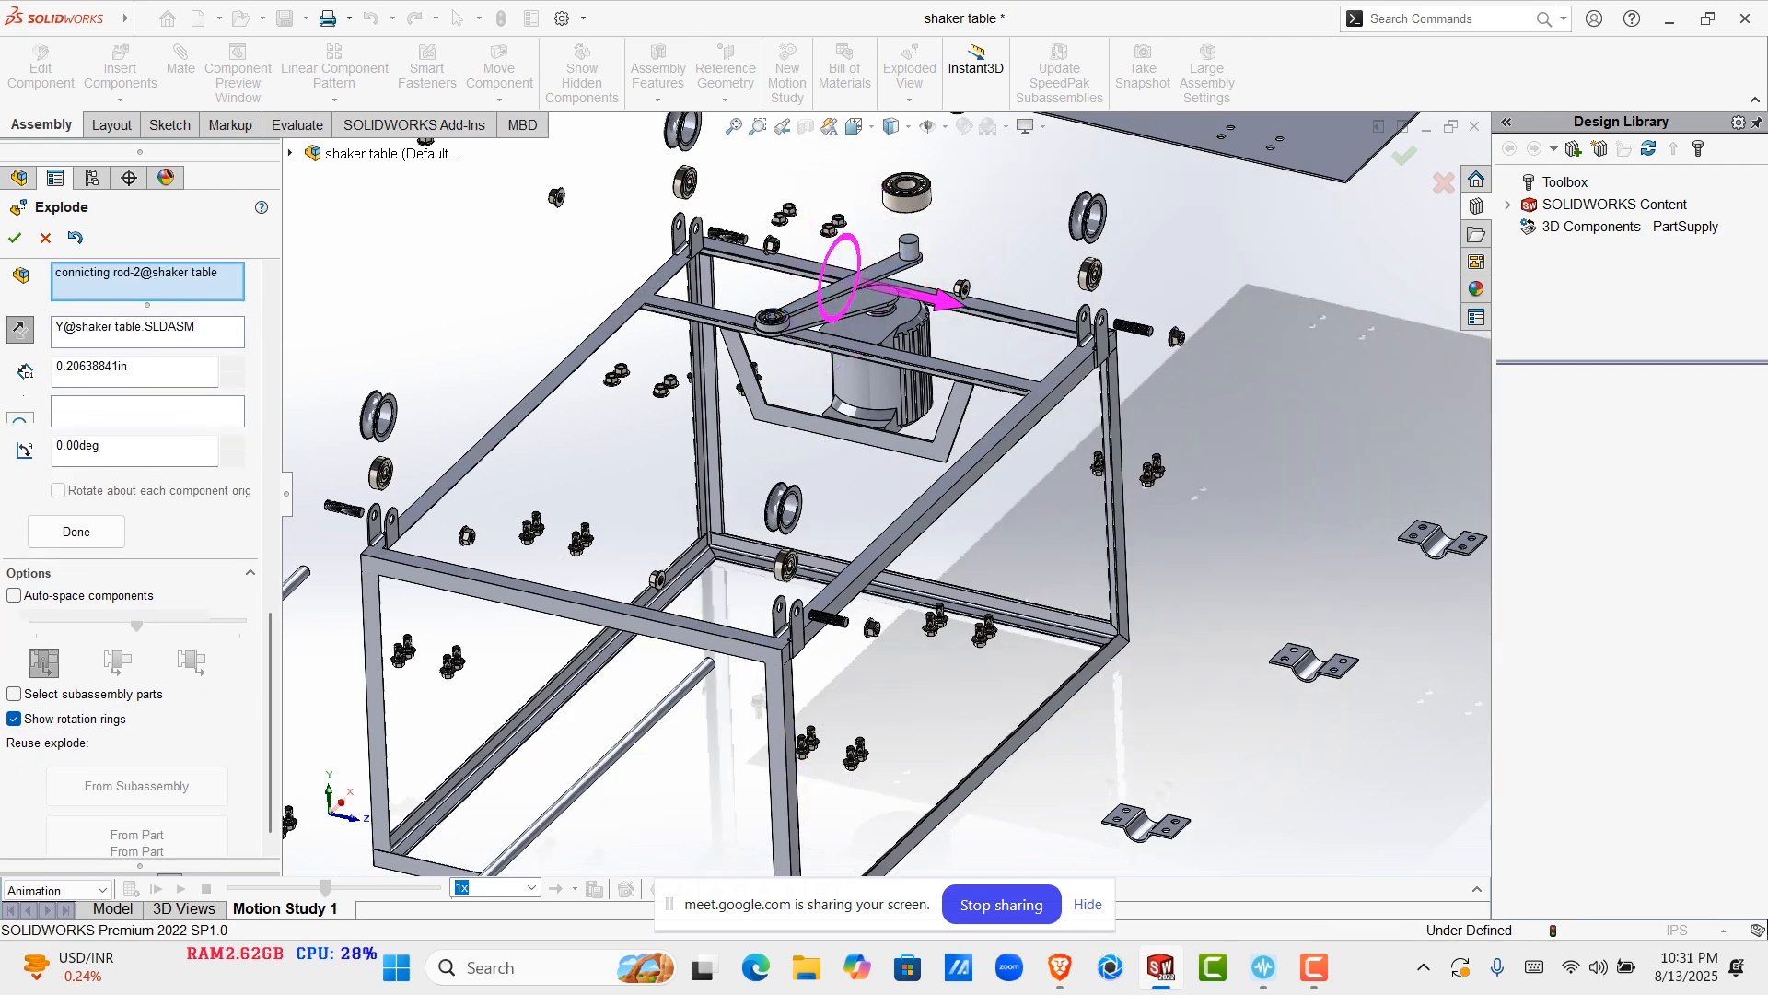
pyautogui.moveTo(837, 172); pyautogui.dragTo(838, 166)
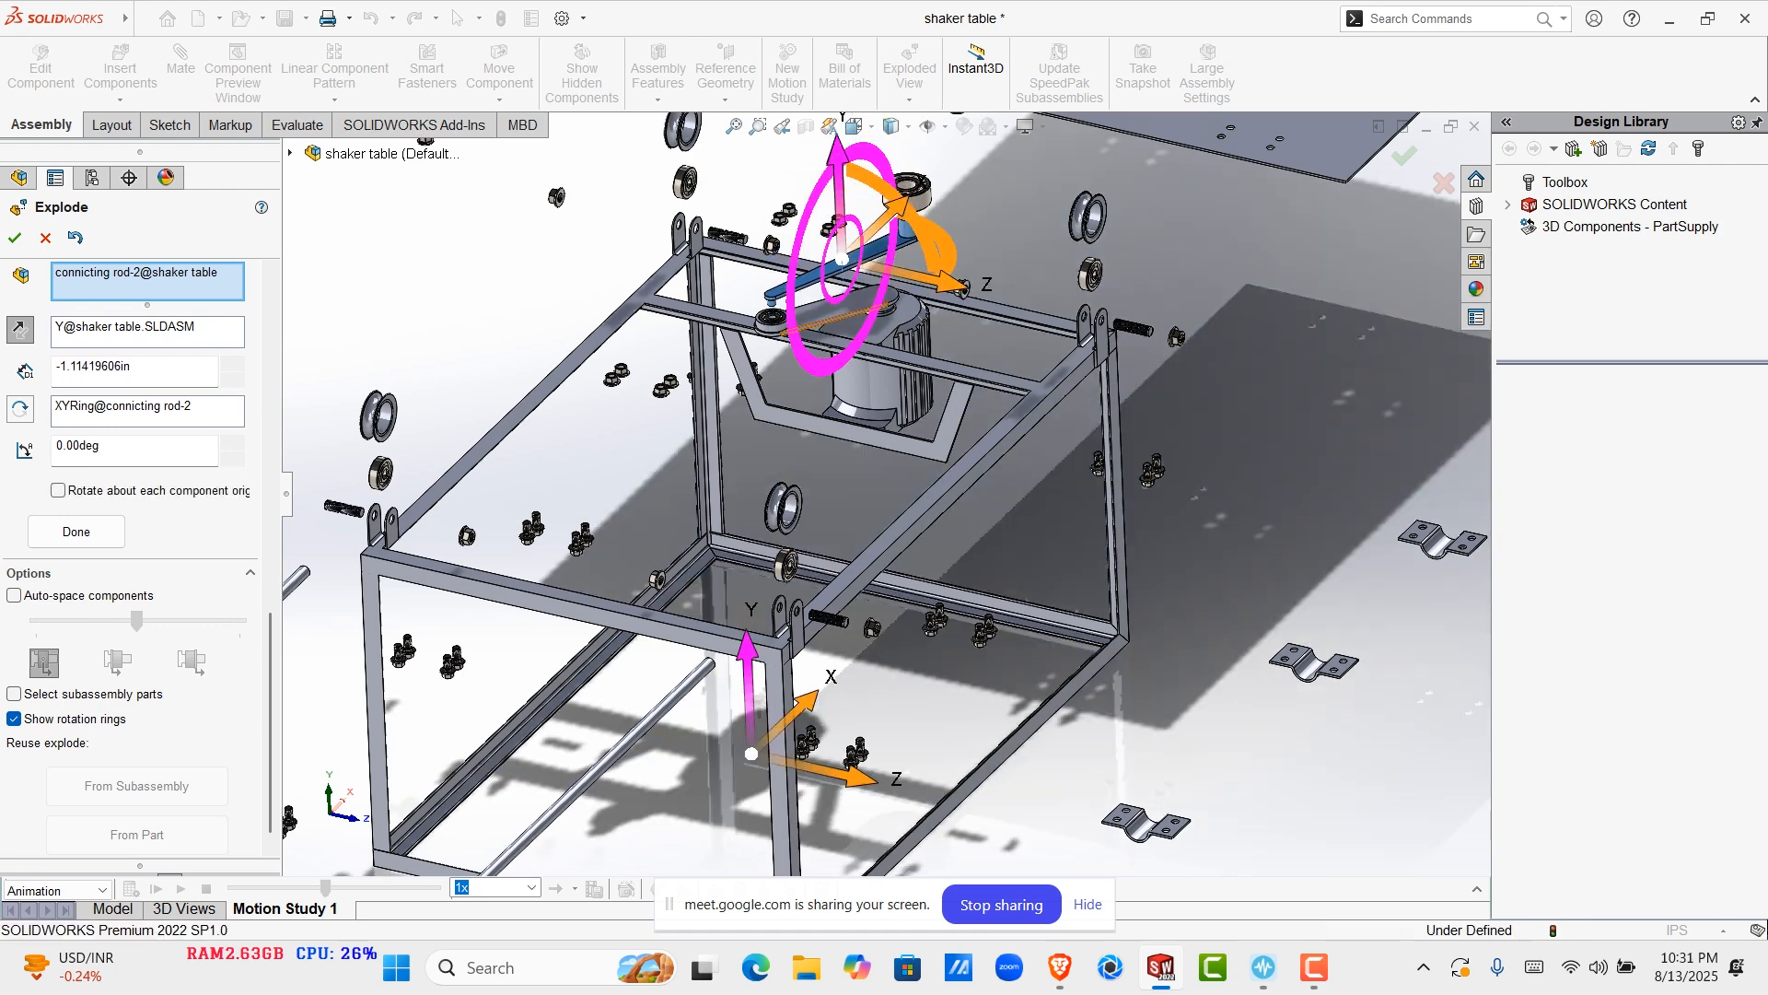
pyautogui.click(772, 321)
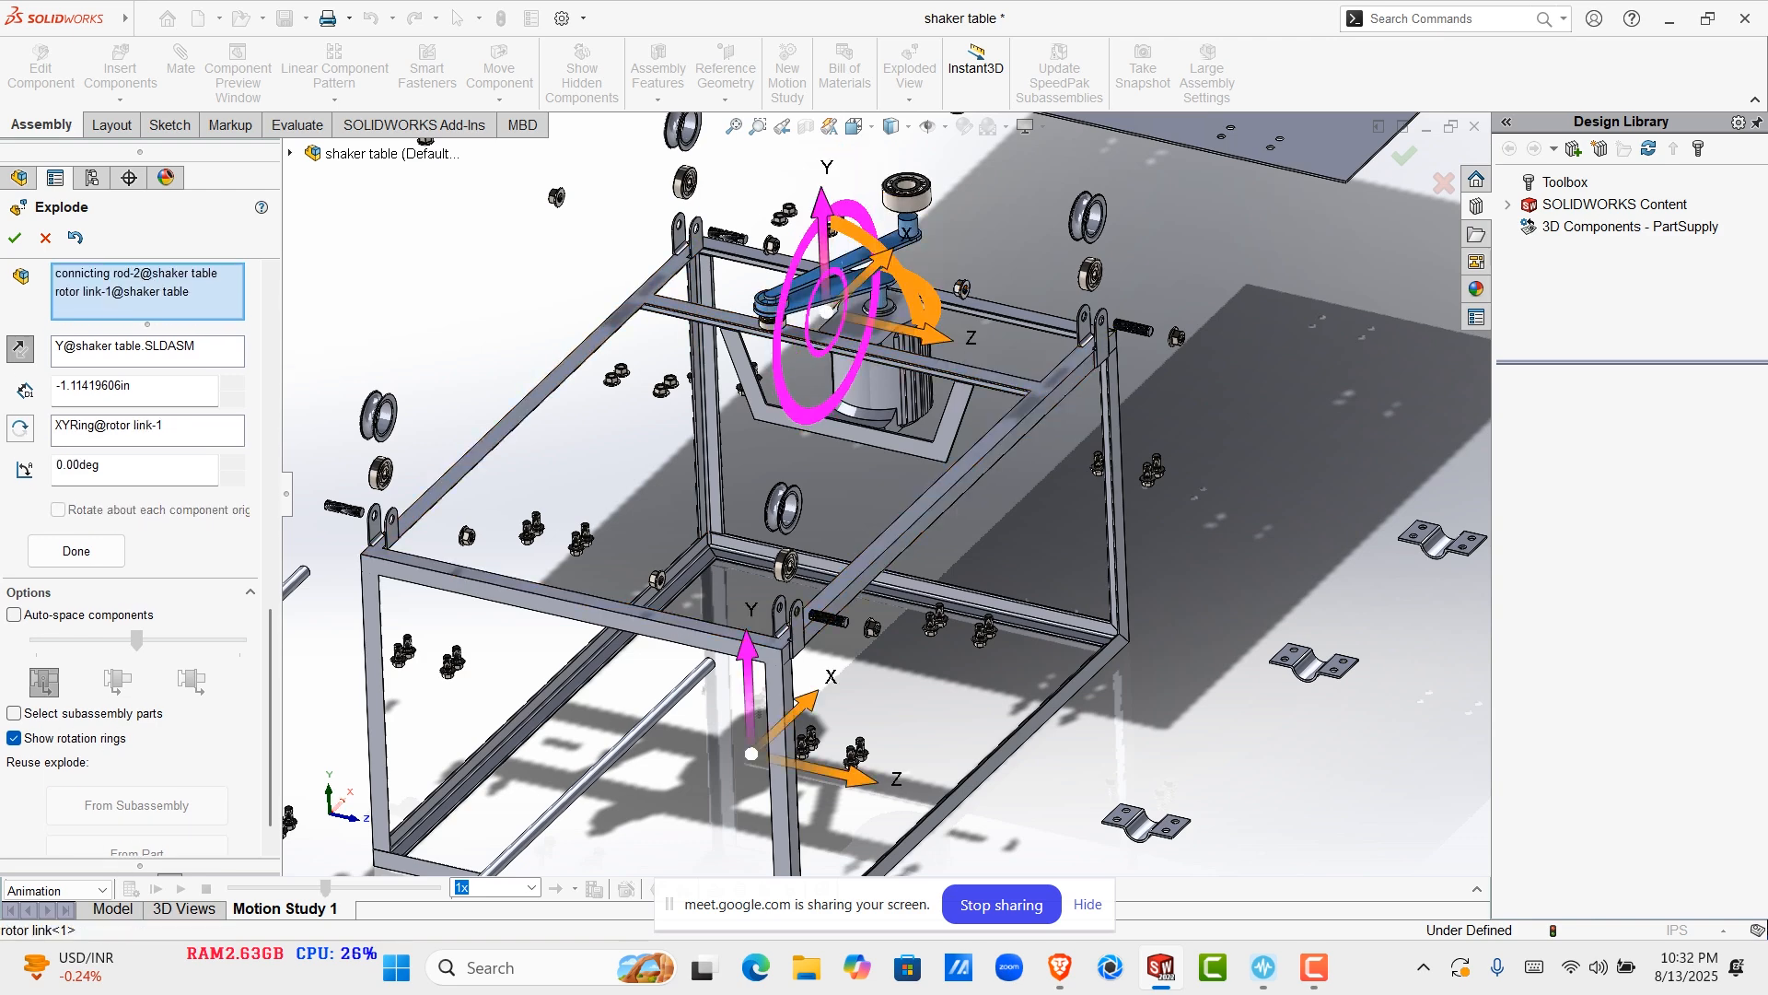
# Review the list of explode steps and accept the exploded view of the shaker table
pyautogui.scroll(5, 889, 486)
pyautogui.moveTo(843, 617); pyautogui.dragTo(1271, 594, button='middle')
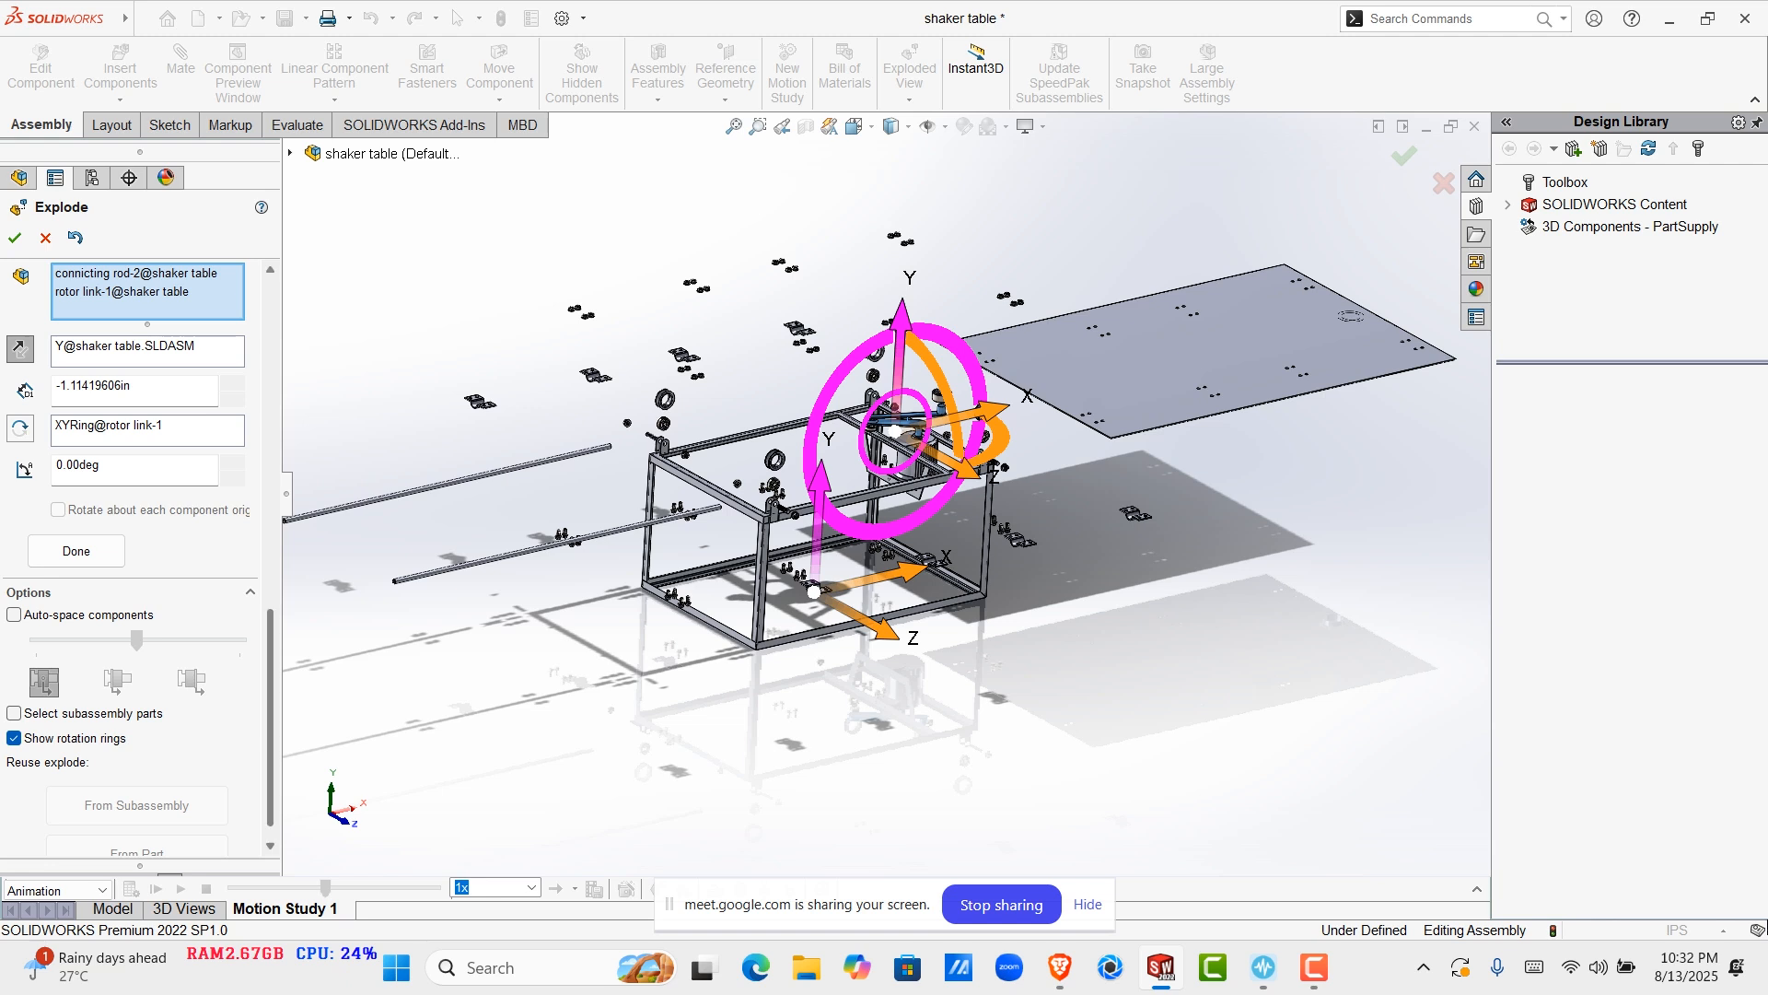
pyautogui.scroll(1, 138, 559)
pyautogui.scroll(-2, 139, 559)
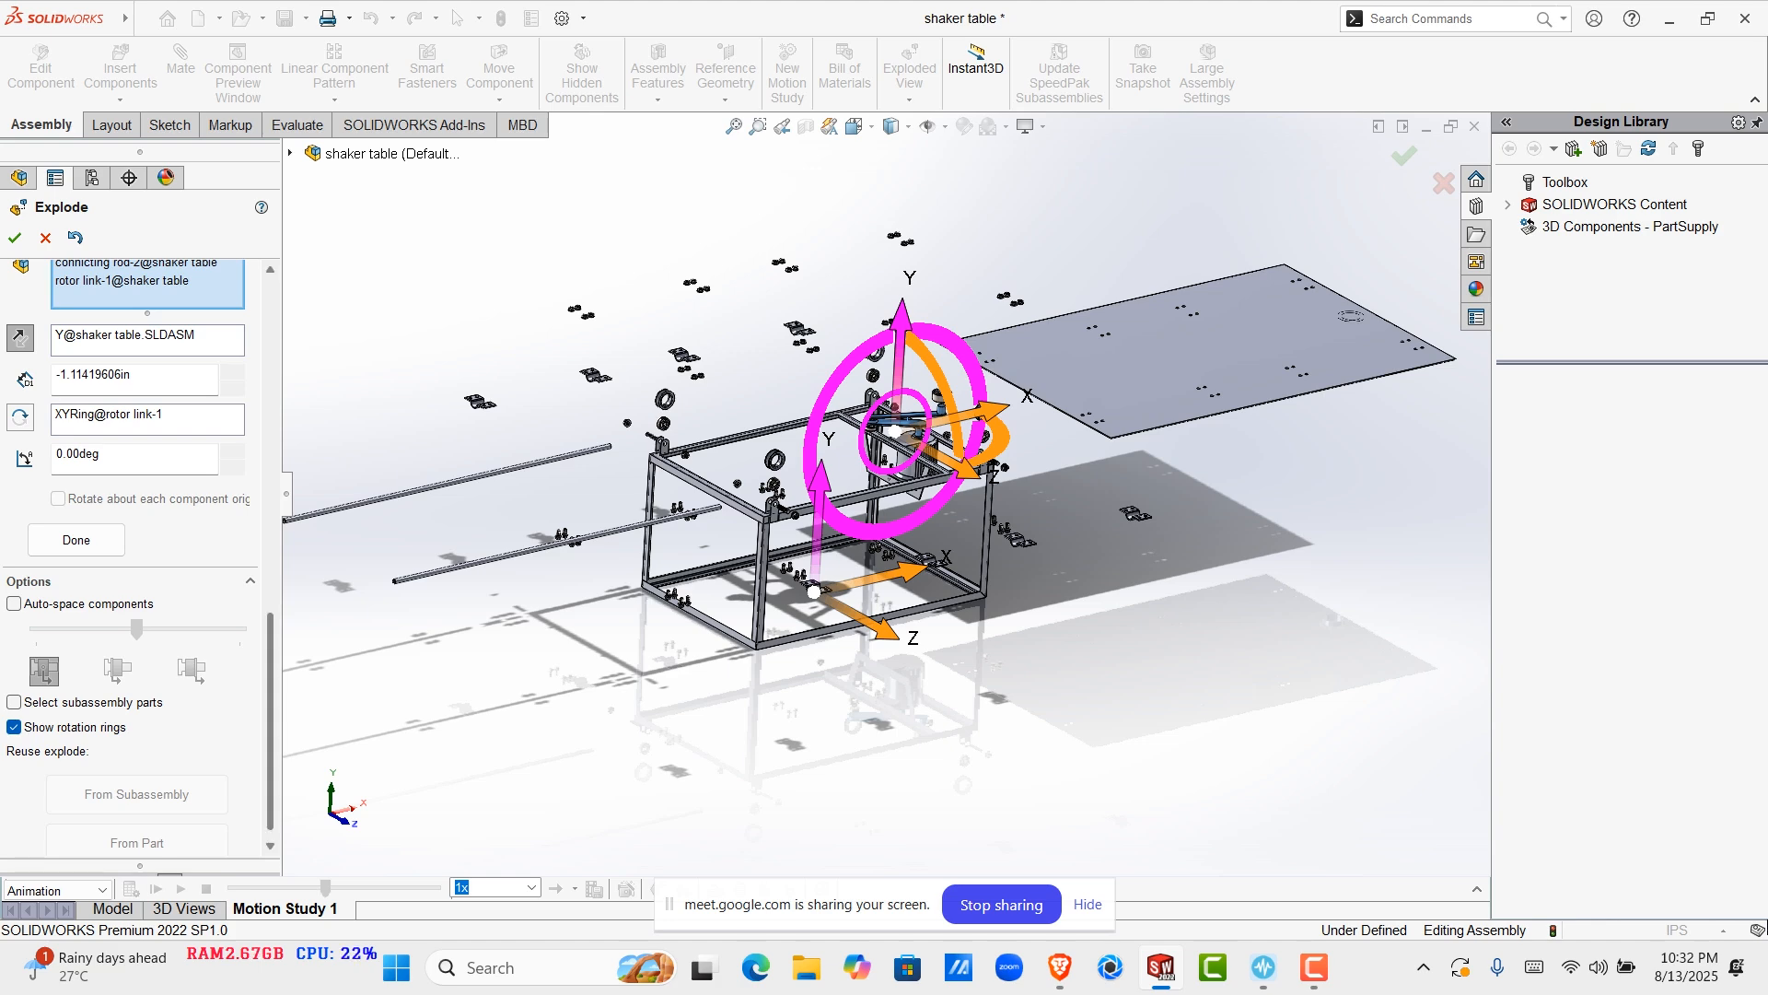
pyautogui.moveTo(283, 589); pyautogui.dragTo(291, 589)
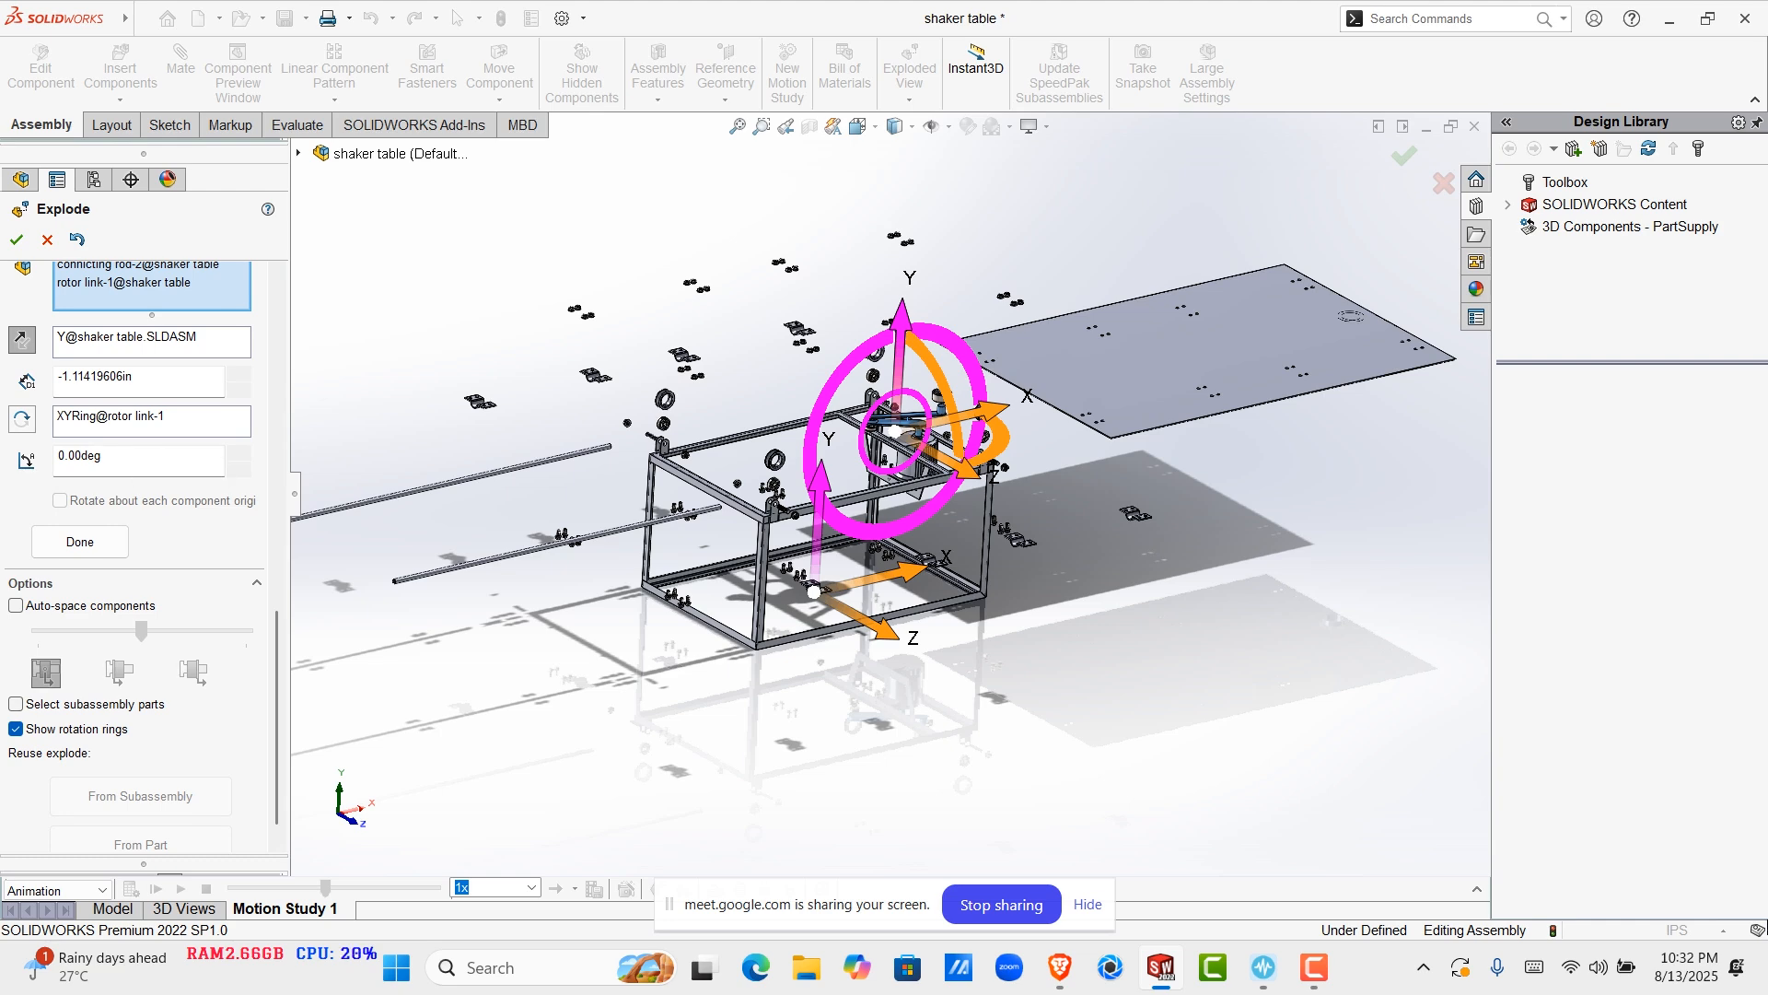
pyautogui.scroll(5, 138, 553)
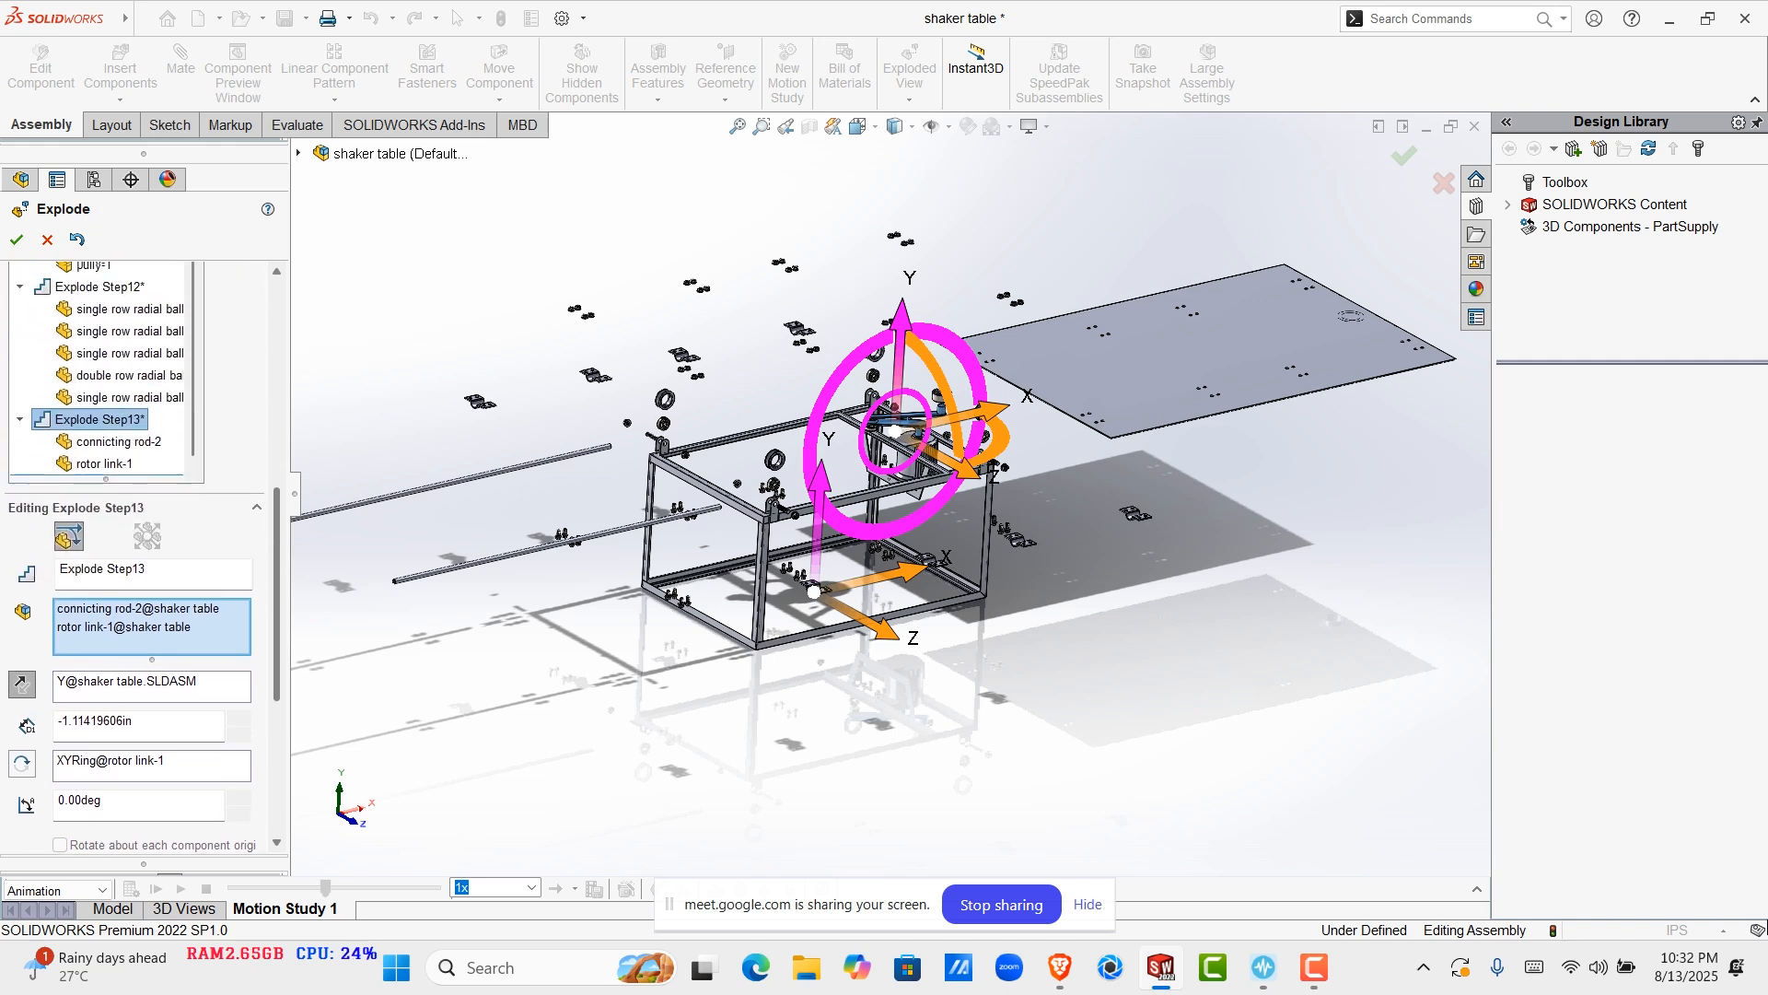
pyautogui.scroll(6, 138, 553)
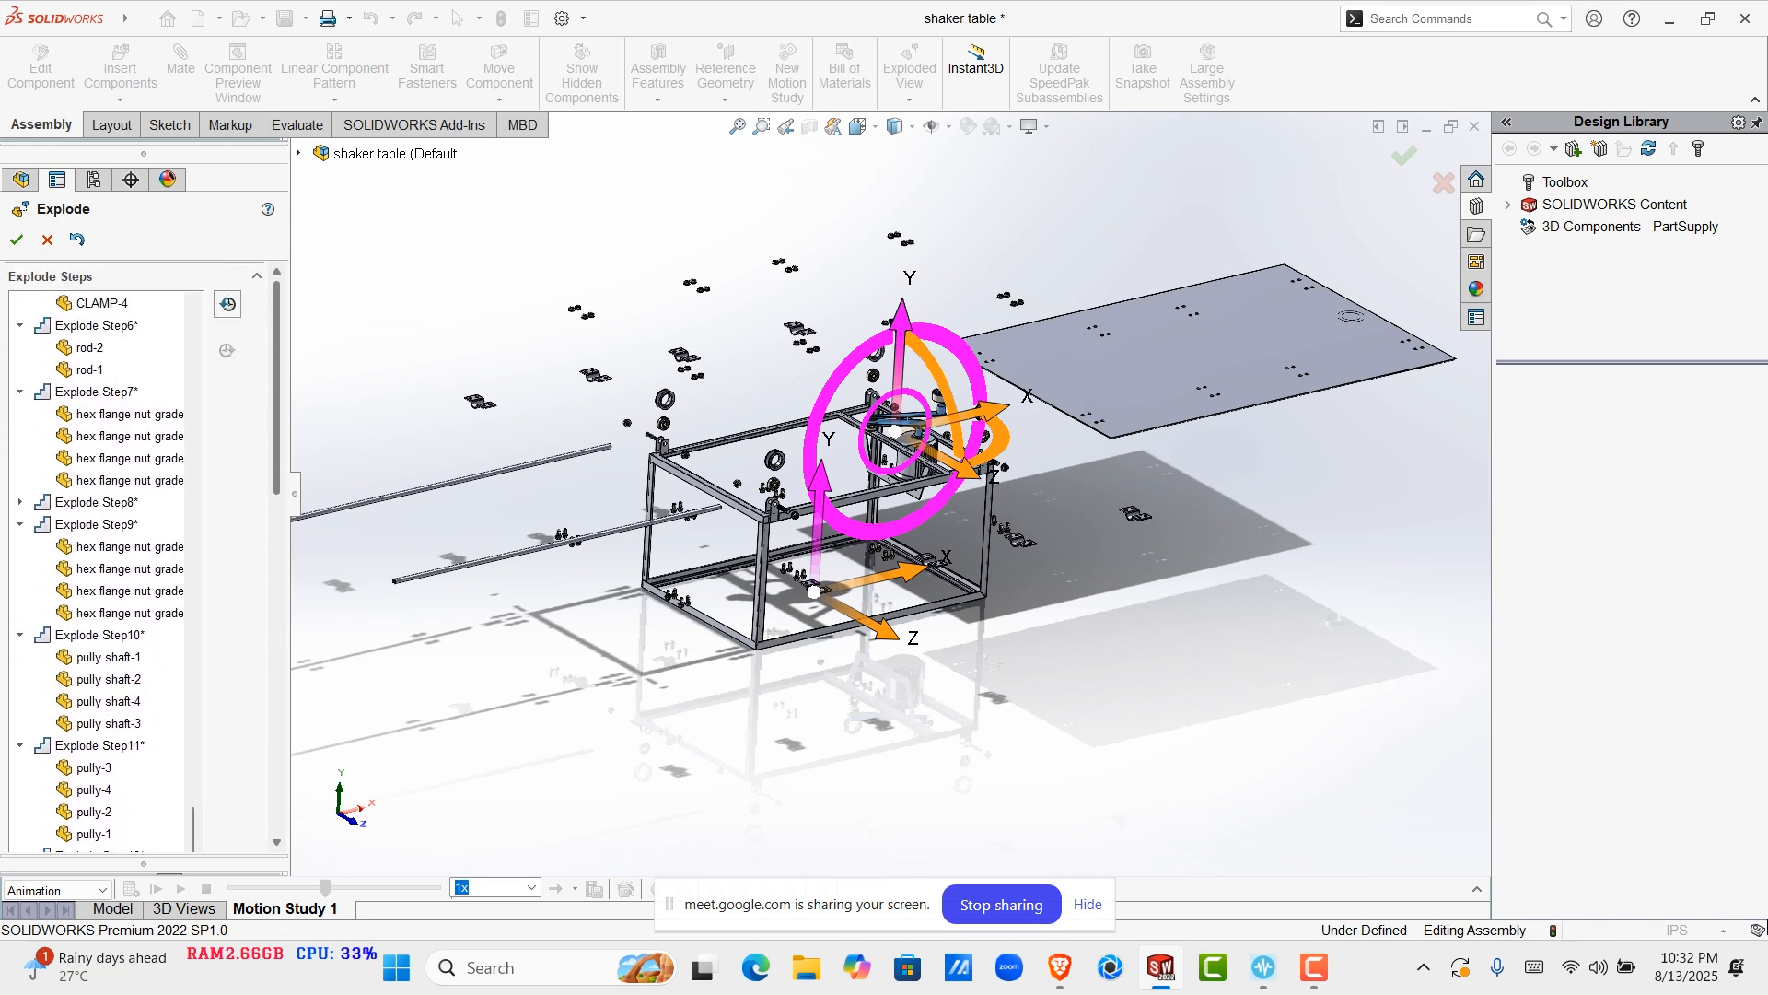
pyautogui.click(17, 239)
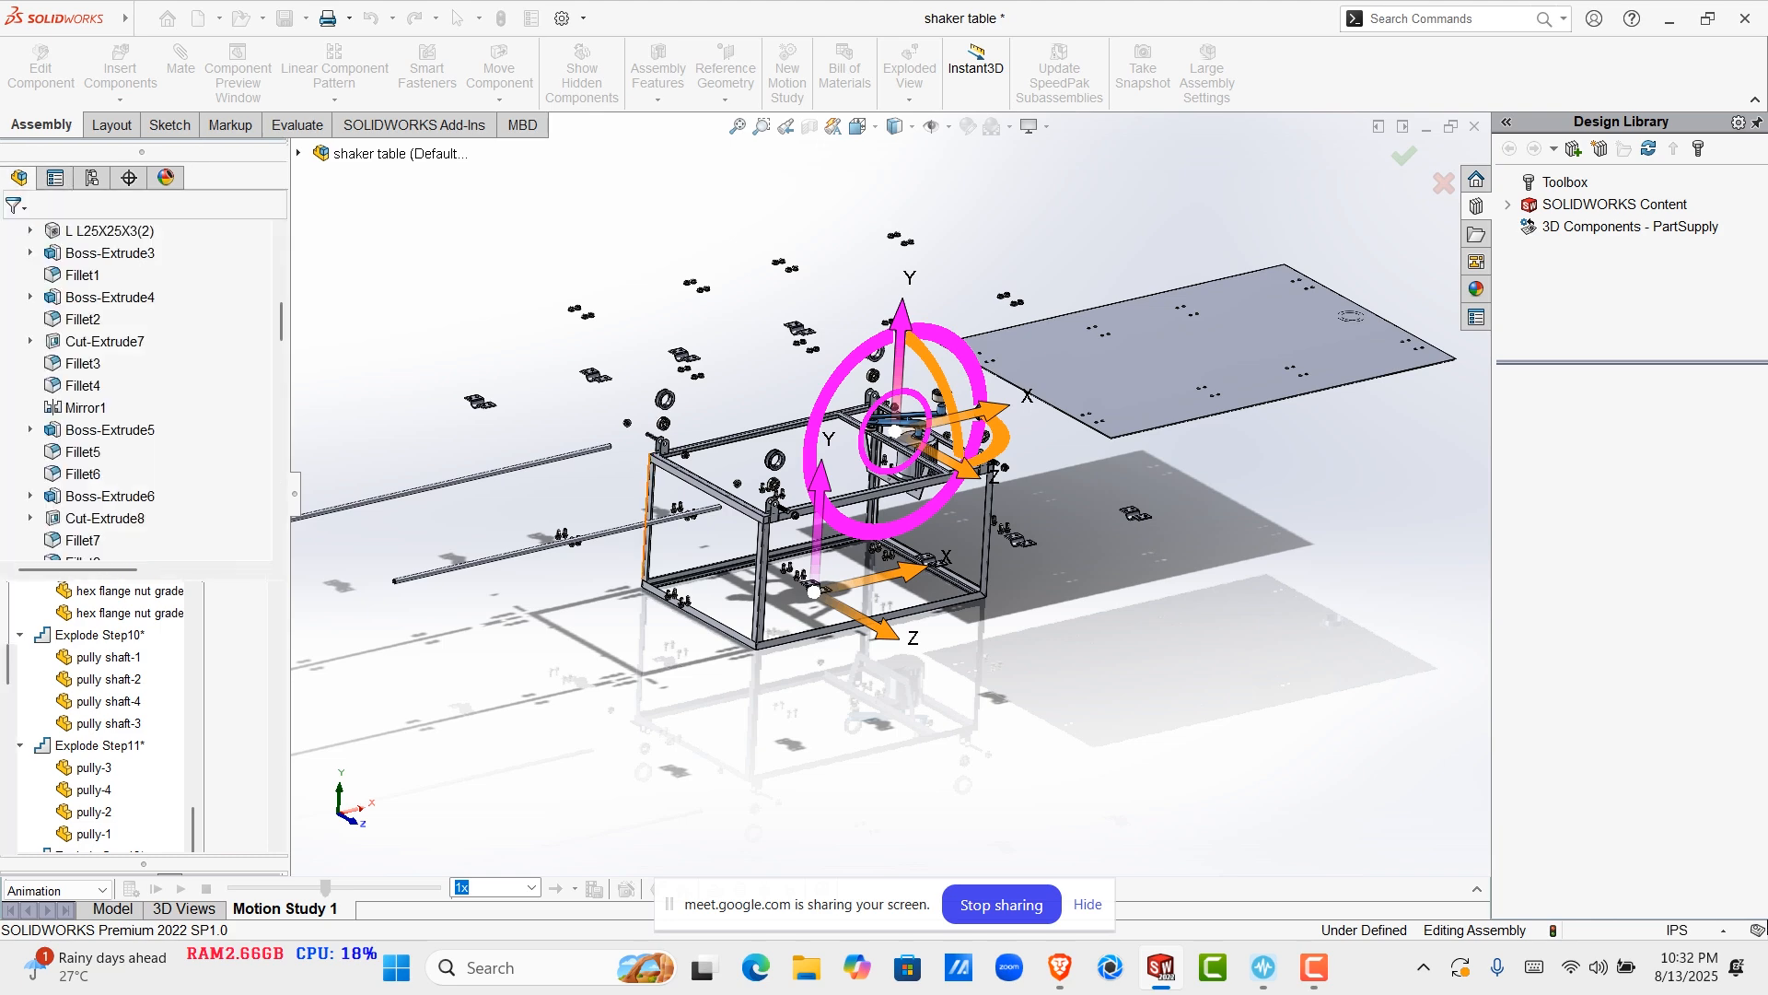
pyautogui.scroll(2, 892, 488)
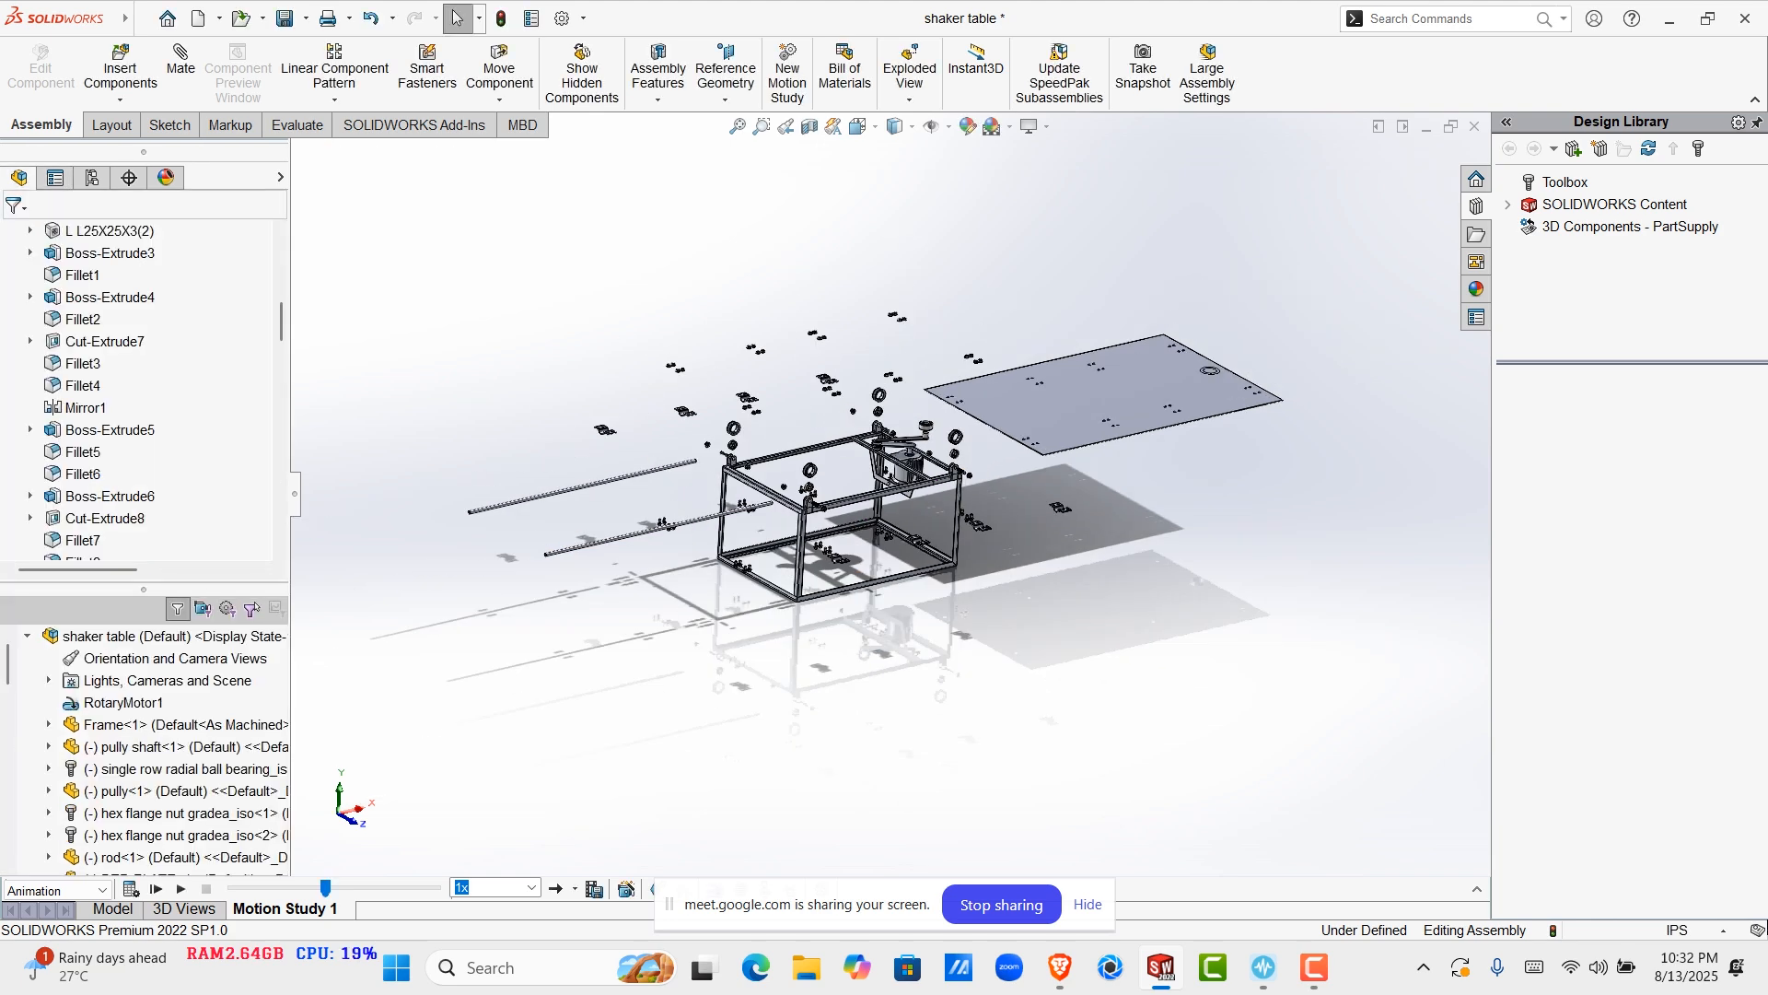
# Show the exploded view stored under the assembly's Default configuration
pyautogui.click(112, 909)
pyautogui.click(286, 909)
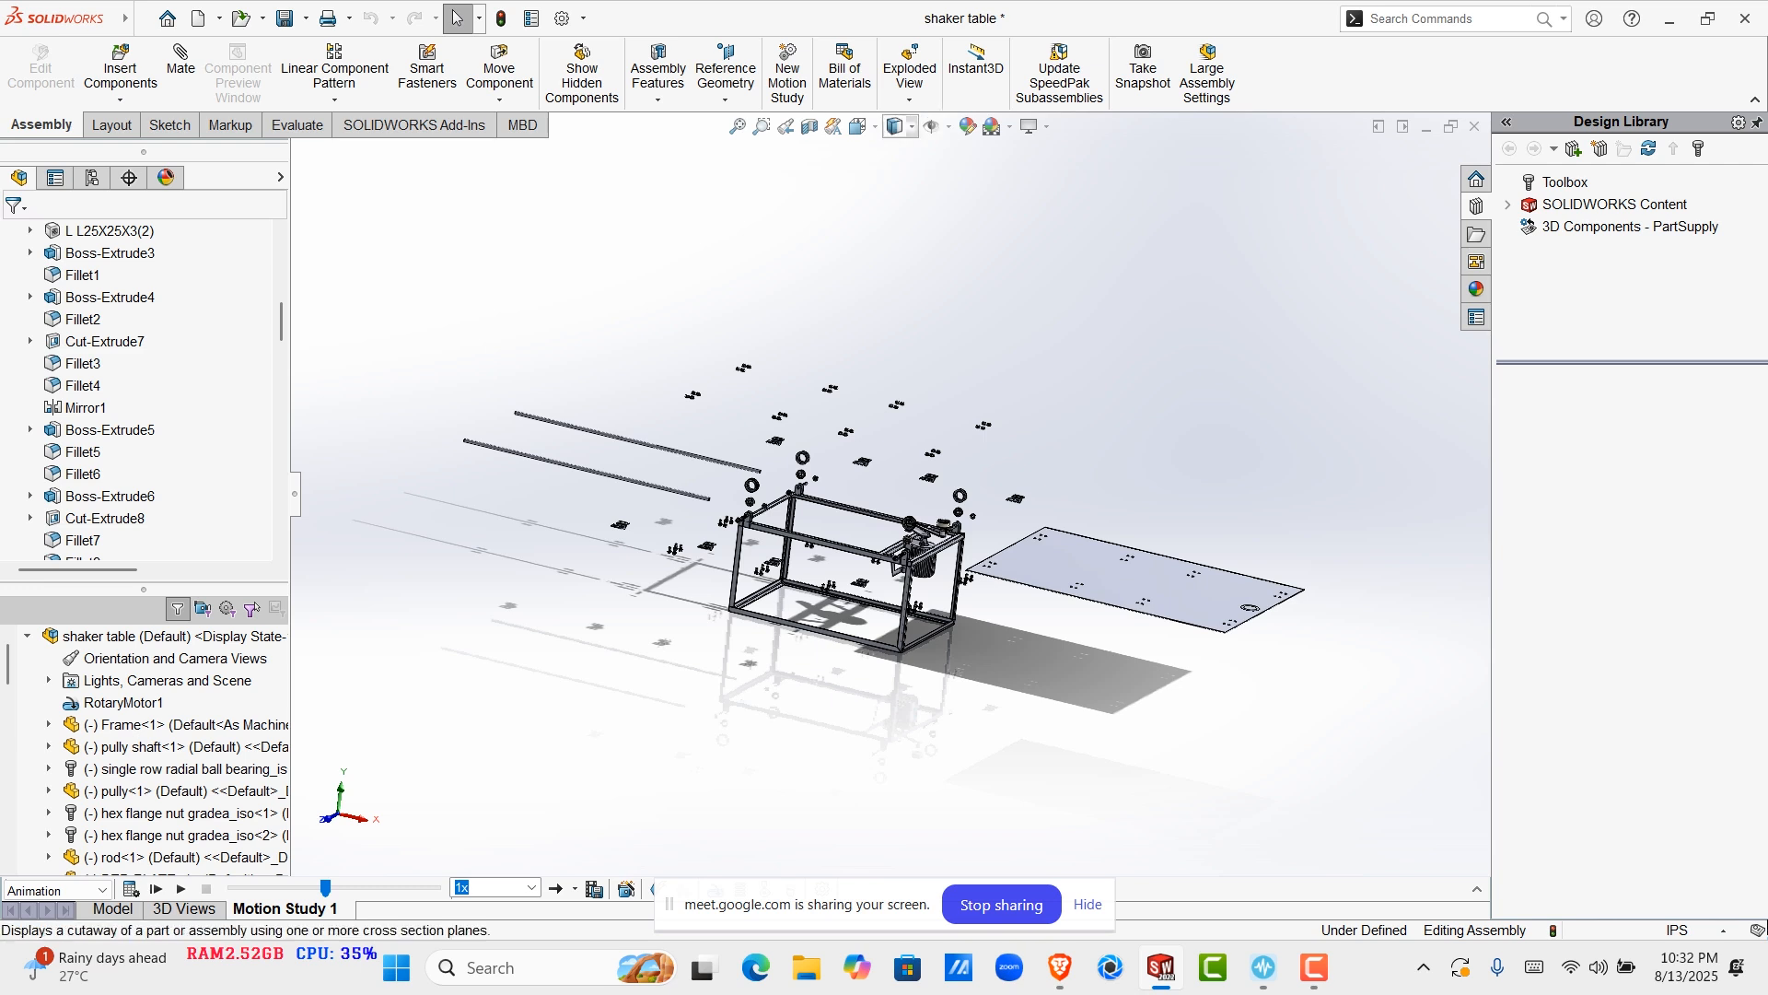
pyautogui.click(909, 100)
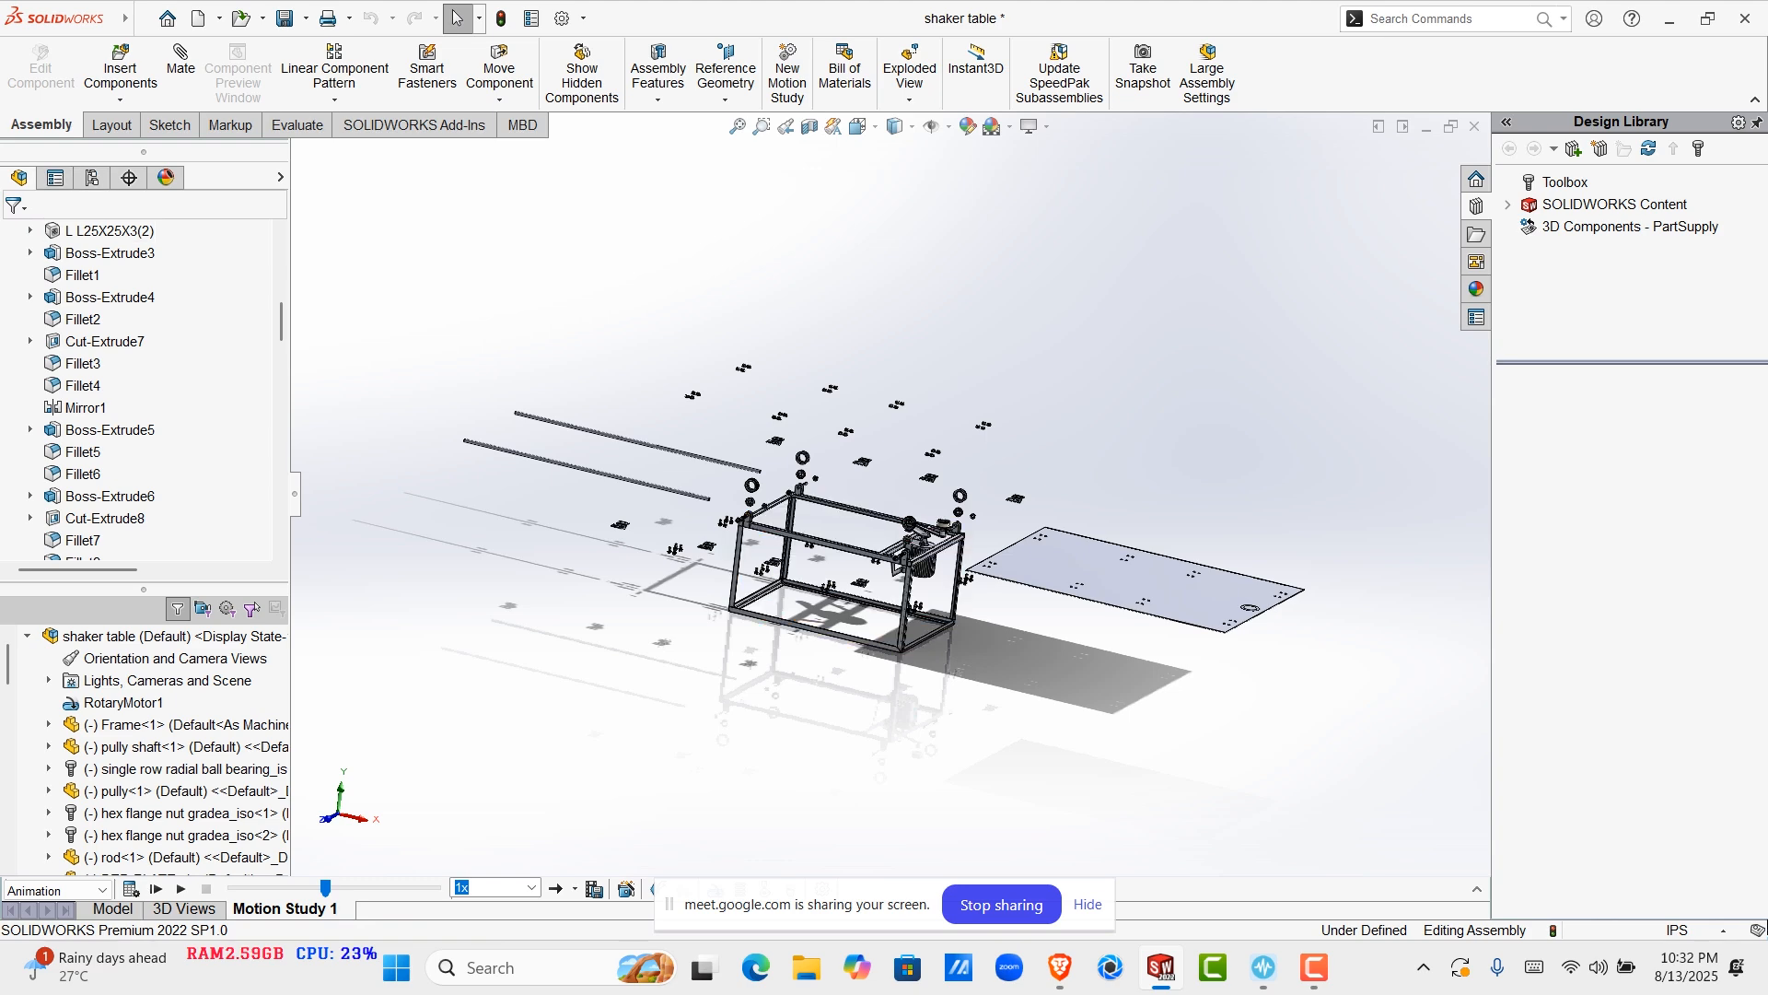
pyautogui.click(92, 178)
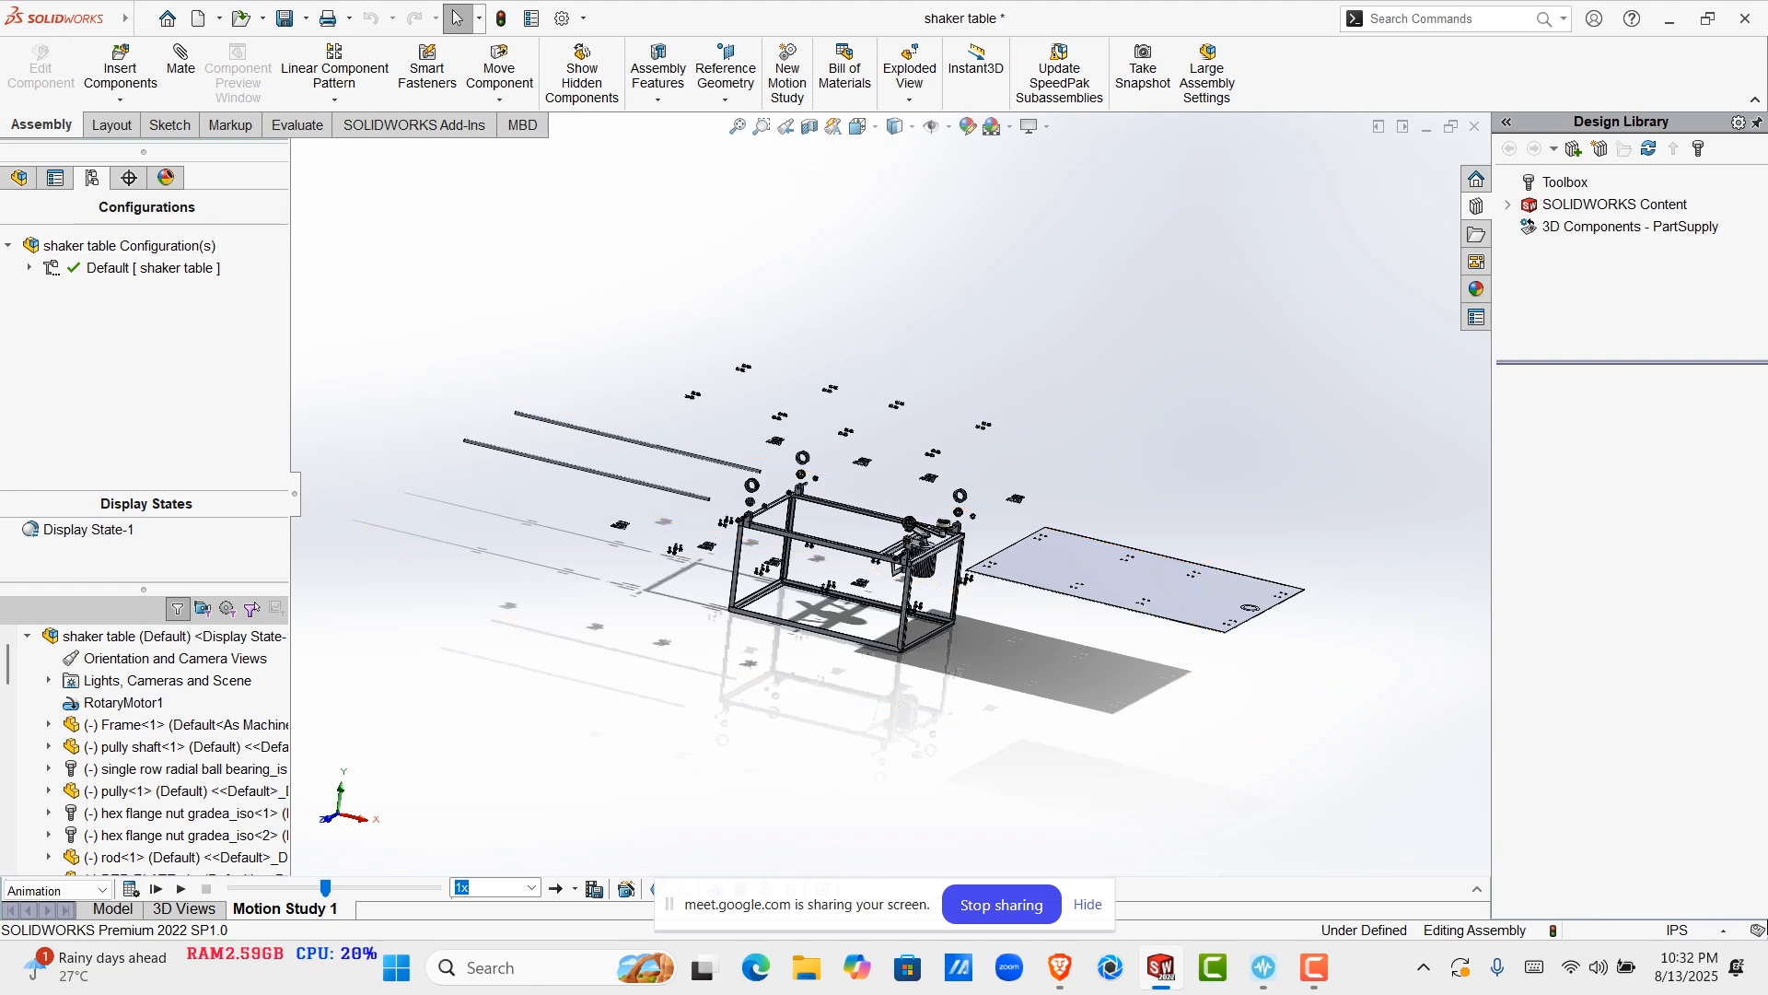
pyautogui.click(55, 177)
pyautogui.click(92, 178)
pyautogui.click(29, 268)
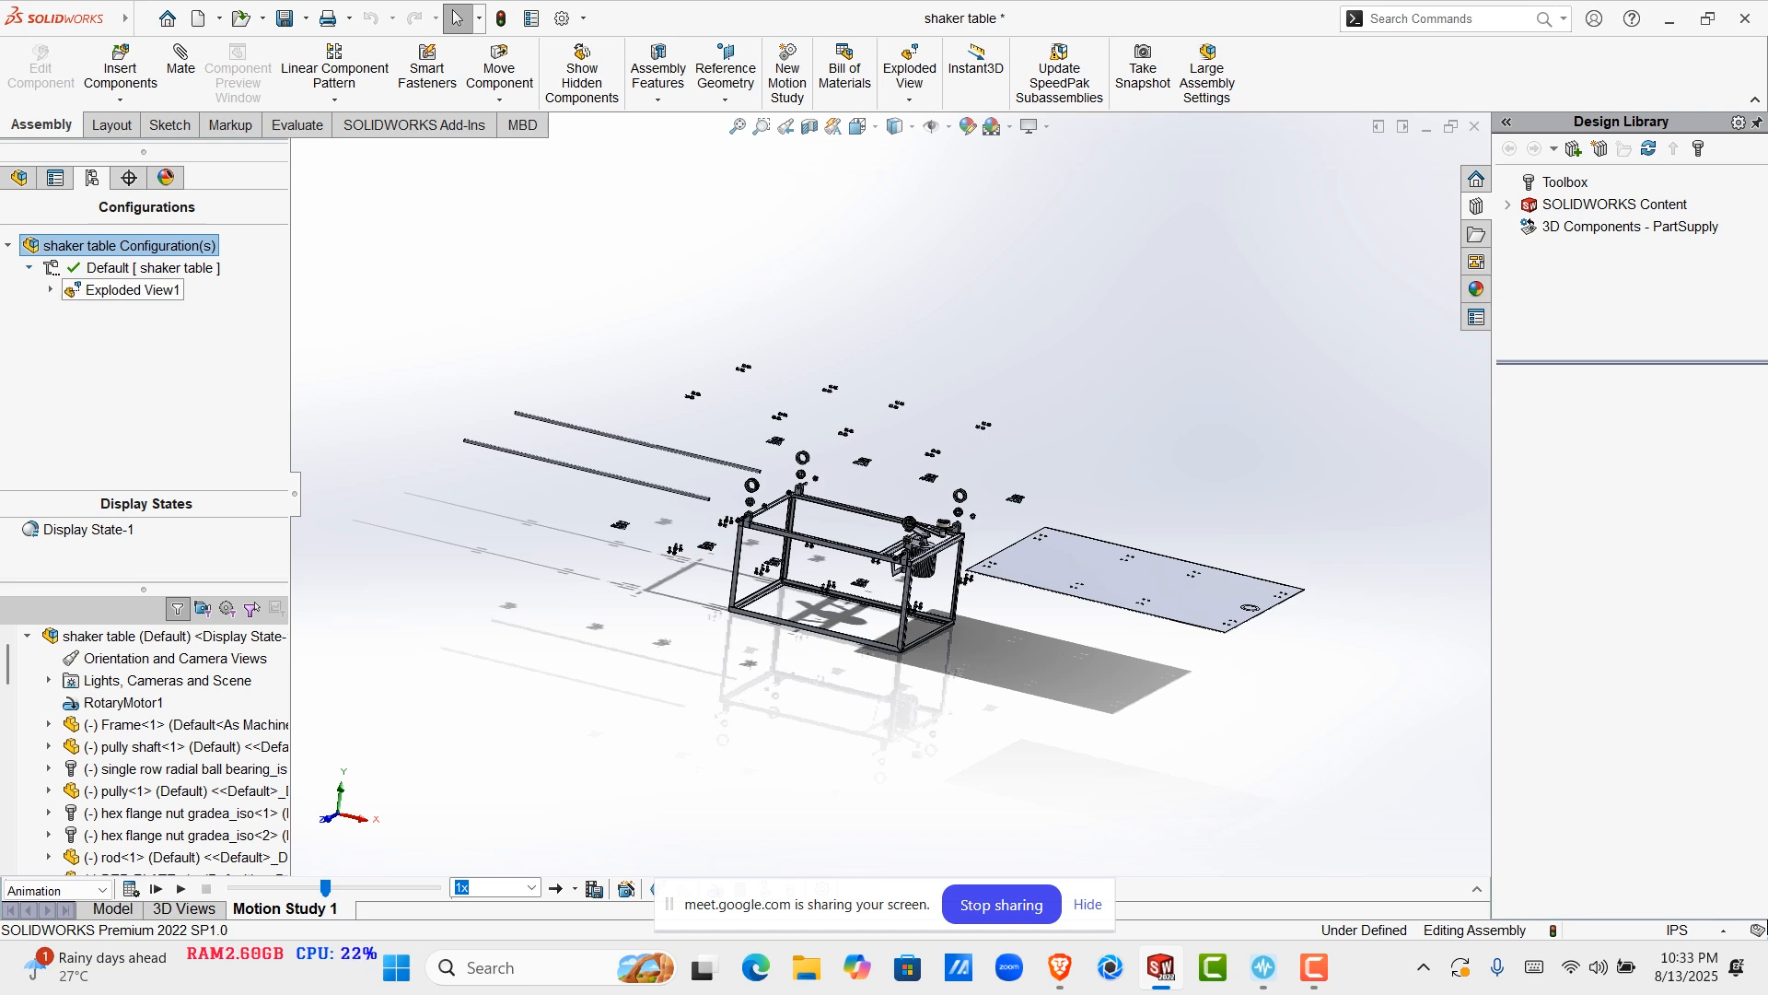
# Collapse Exploded View1 to the assembled state, check the table from a lower angle, and explode it again
pyautogui.click(132, 290)
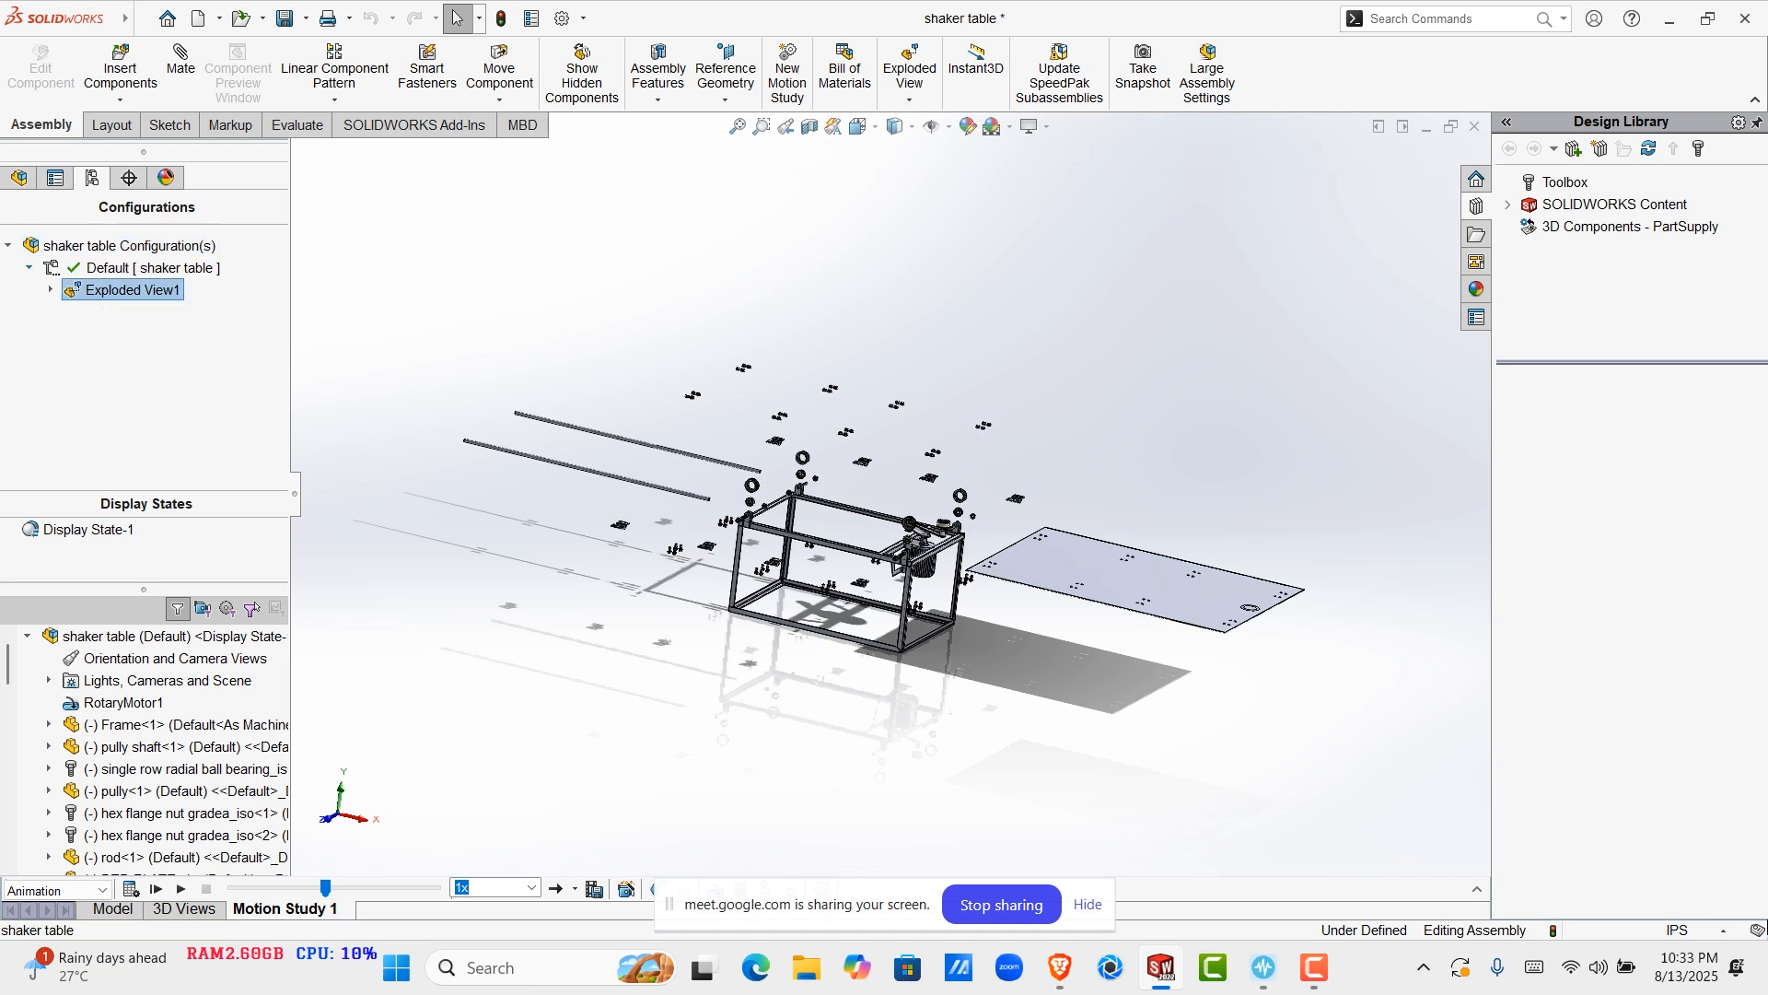
pyautogui.rightClick(130, 287)
pyautogui.click(175, 296)
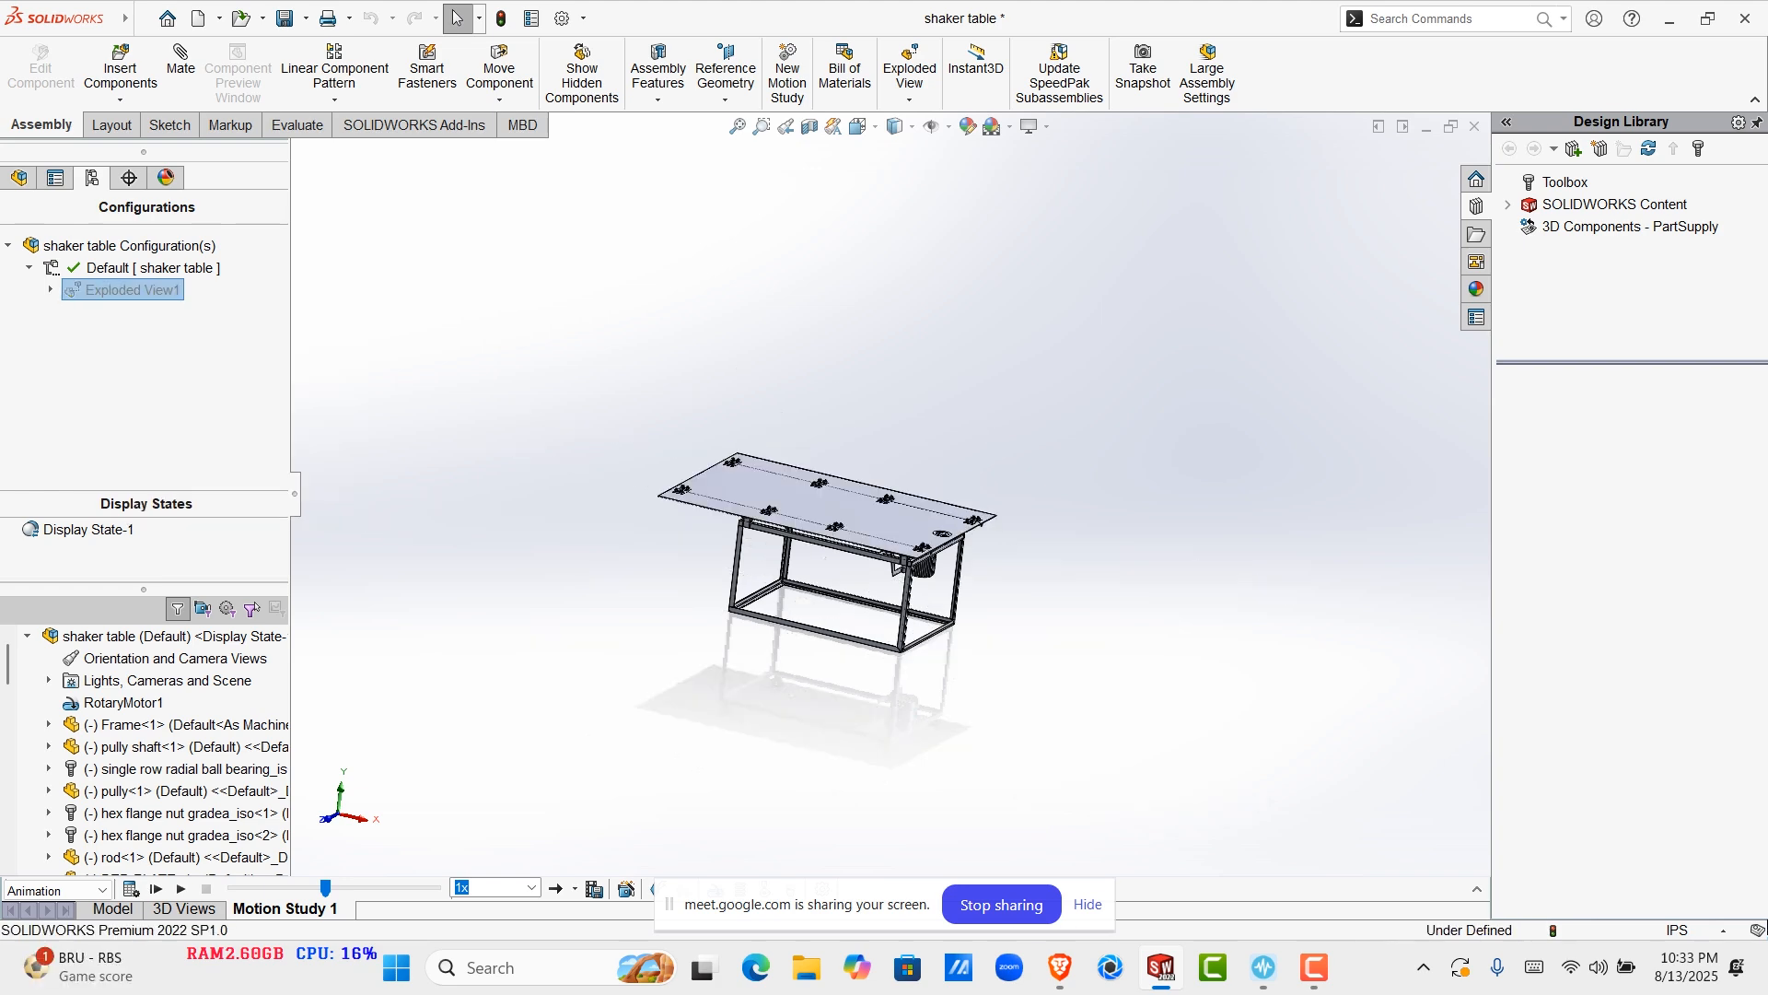
pyautogui.moveTo(826, 558); pyautogui.dragTo(823, 495, button='middle')
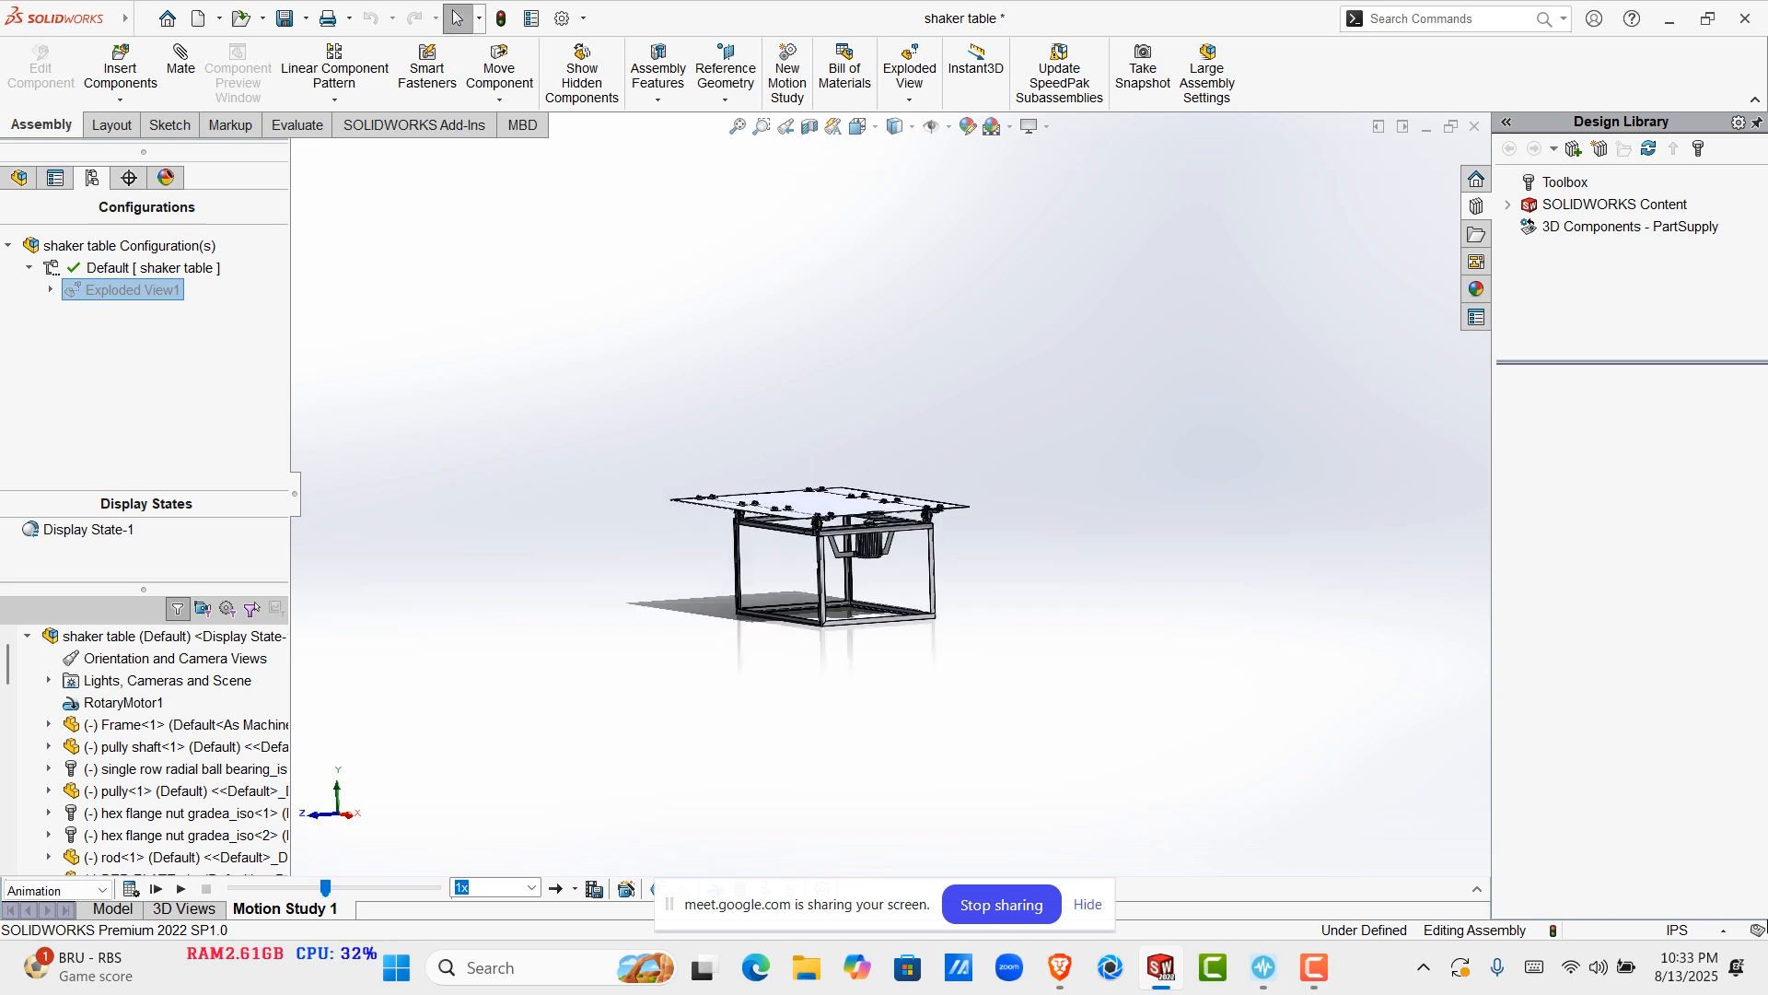
pyautogui.rightClick(134, 288)
pyautogui.click(177, 299)
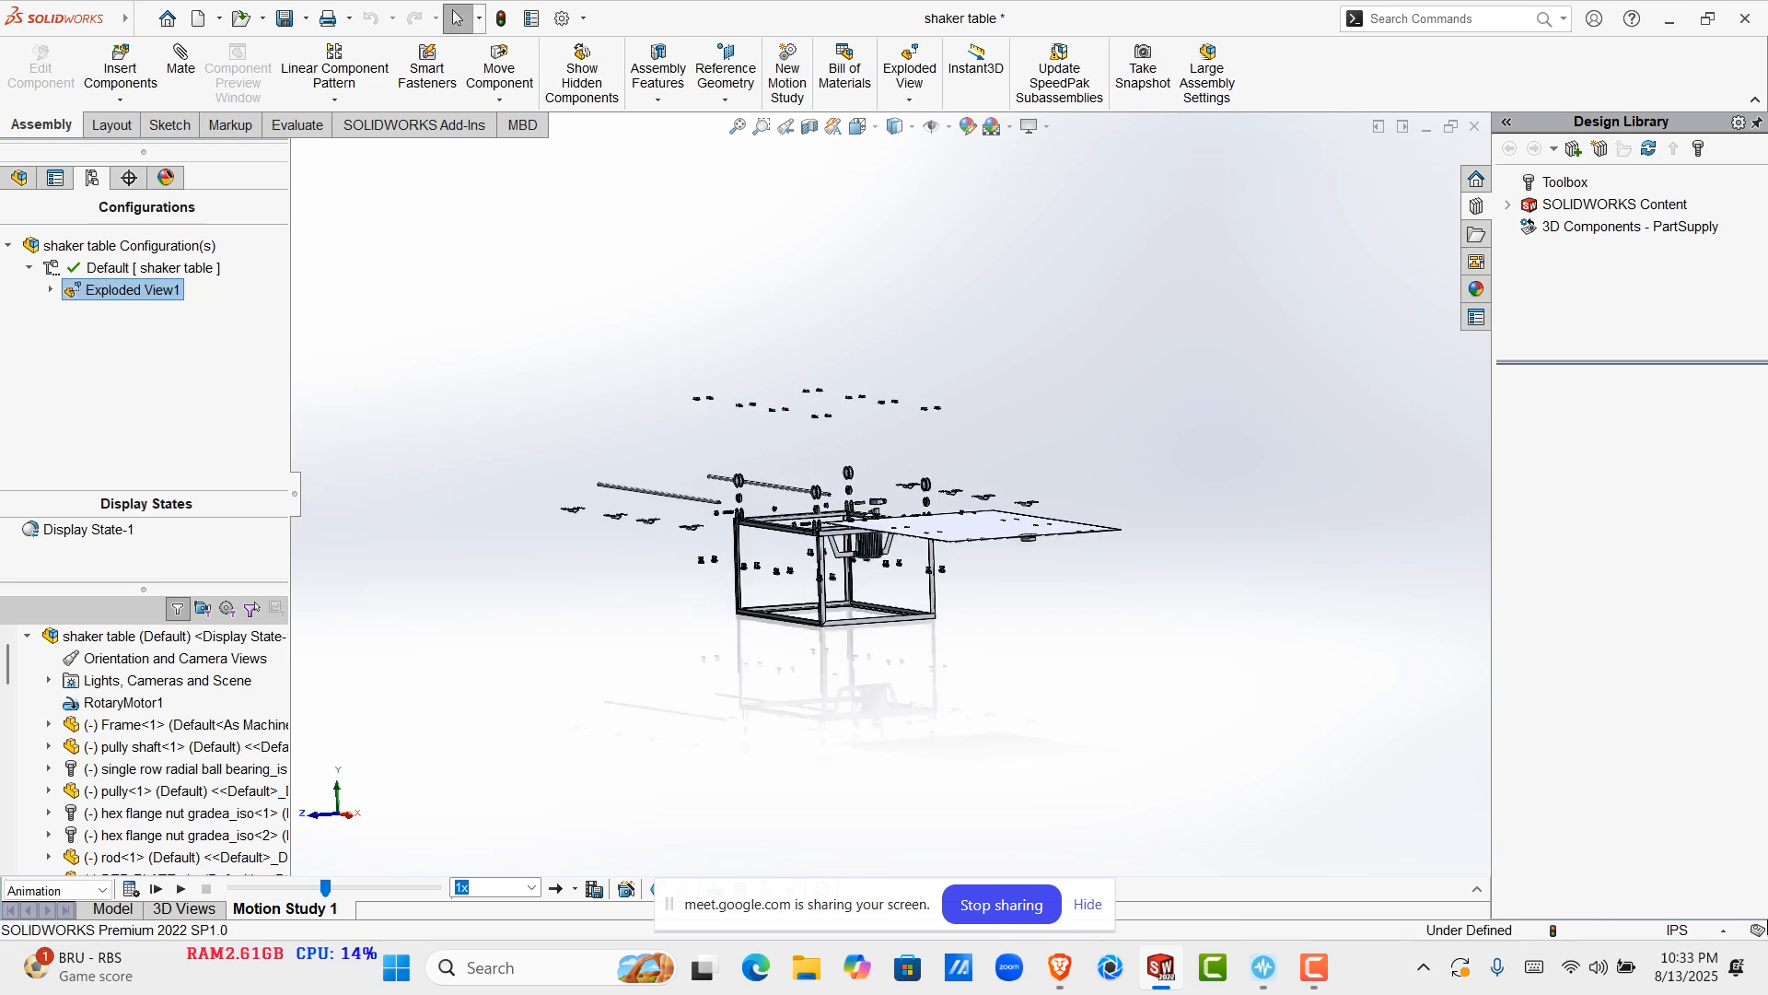
# Play the animated collapse of Exploded View1 and inspect the reassembled table
pyautogui.scroll(-2, 652, 564)
pyautogui.scroll(2, 884, 507)
pyautogui.scroll(-2, 1105, 391)
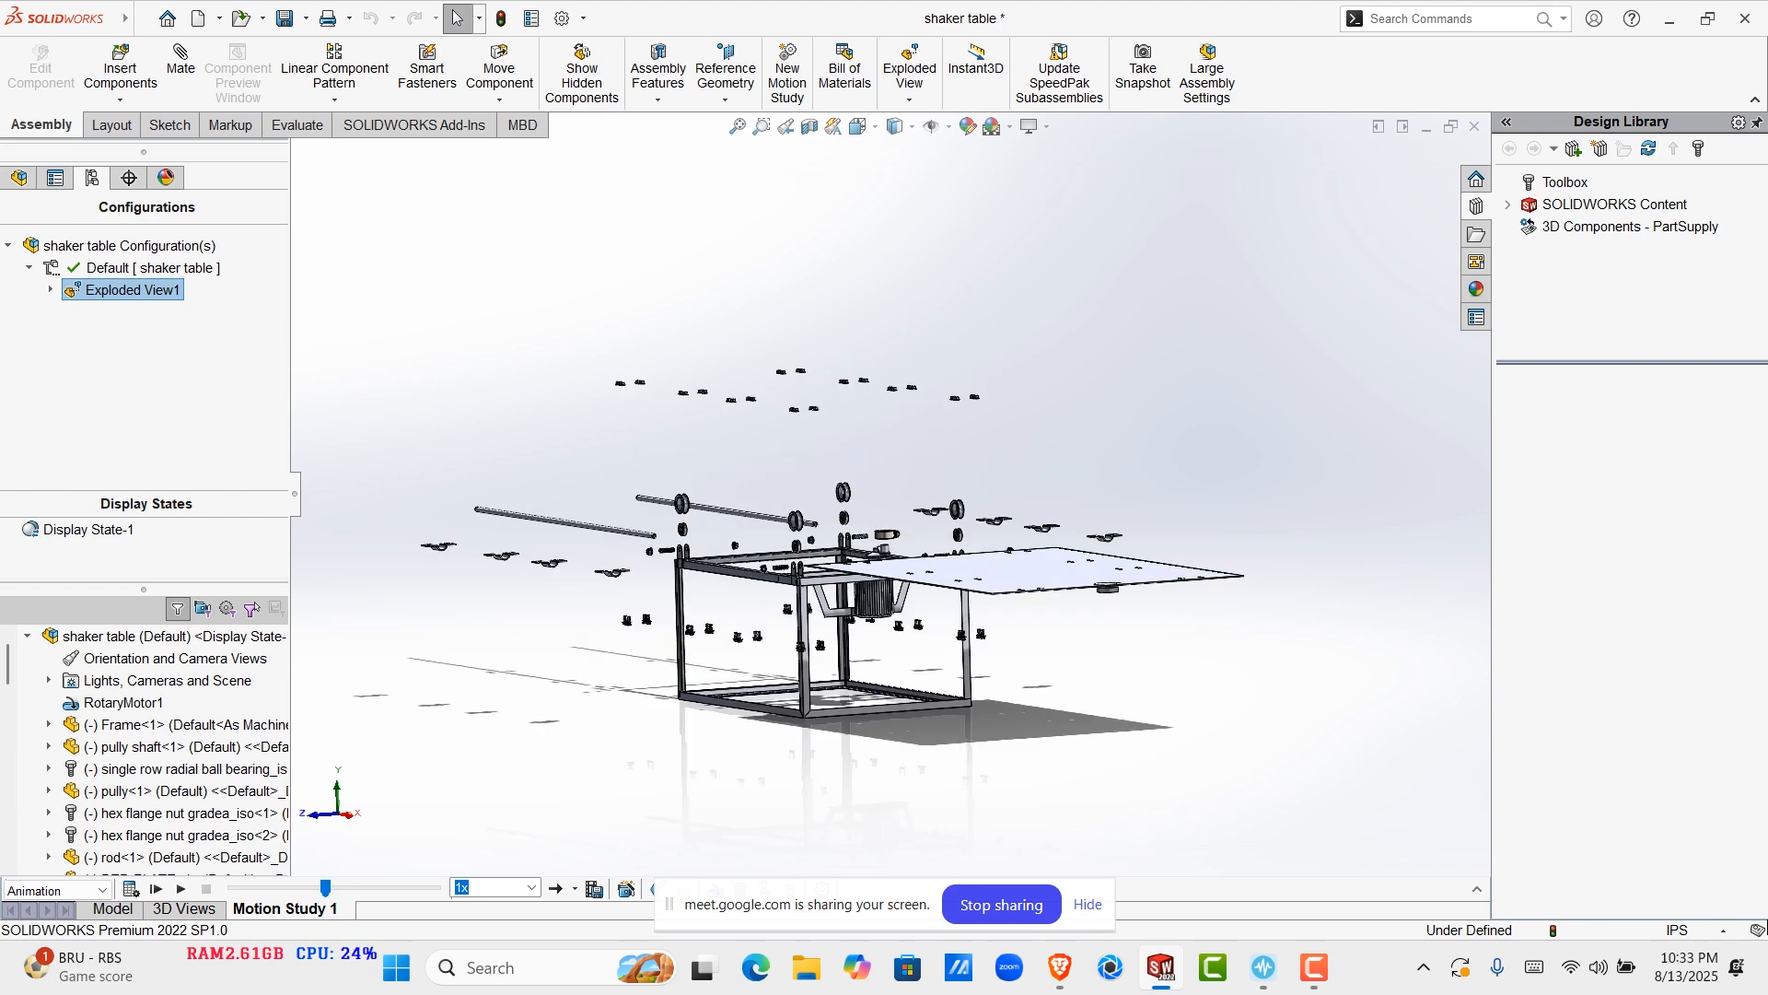
pyautogui.rightClick(133, 290)
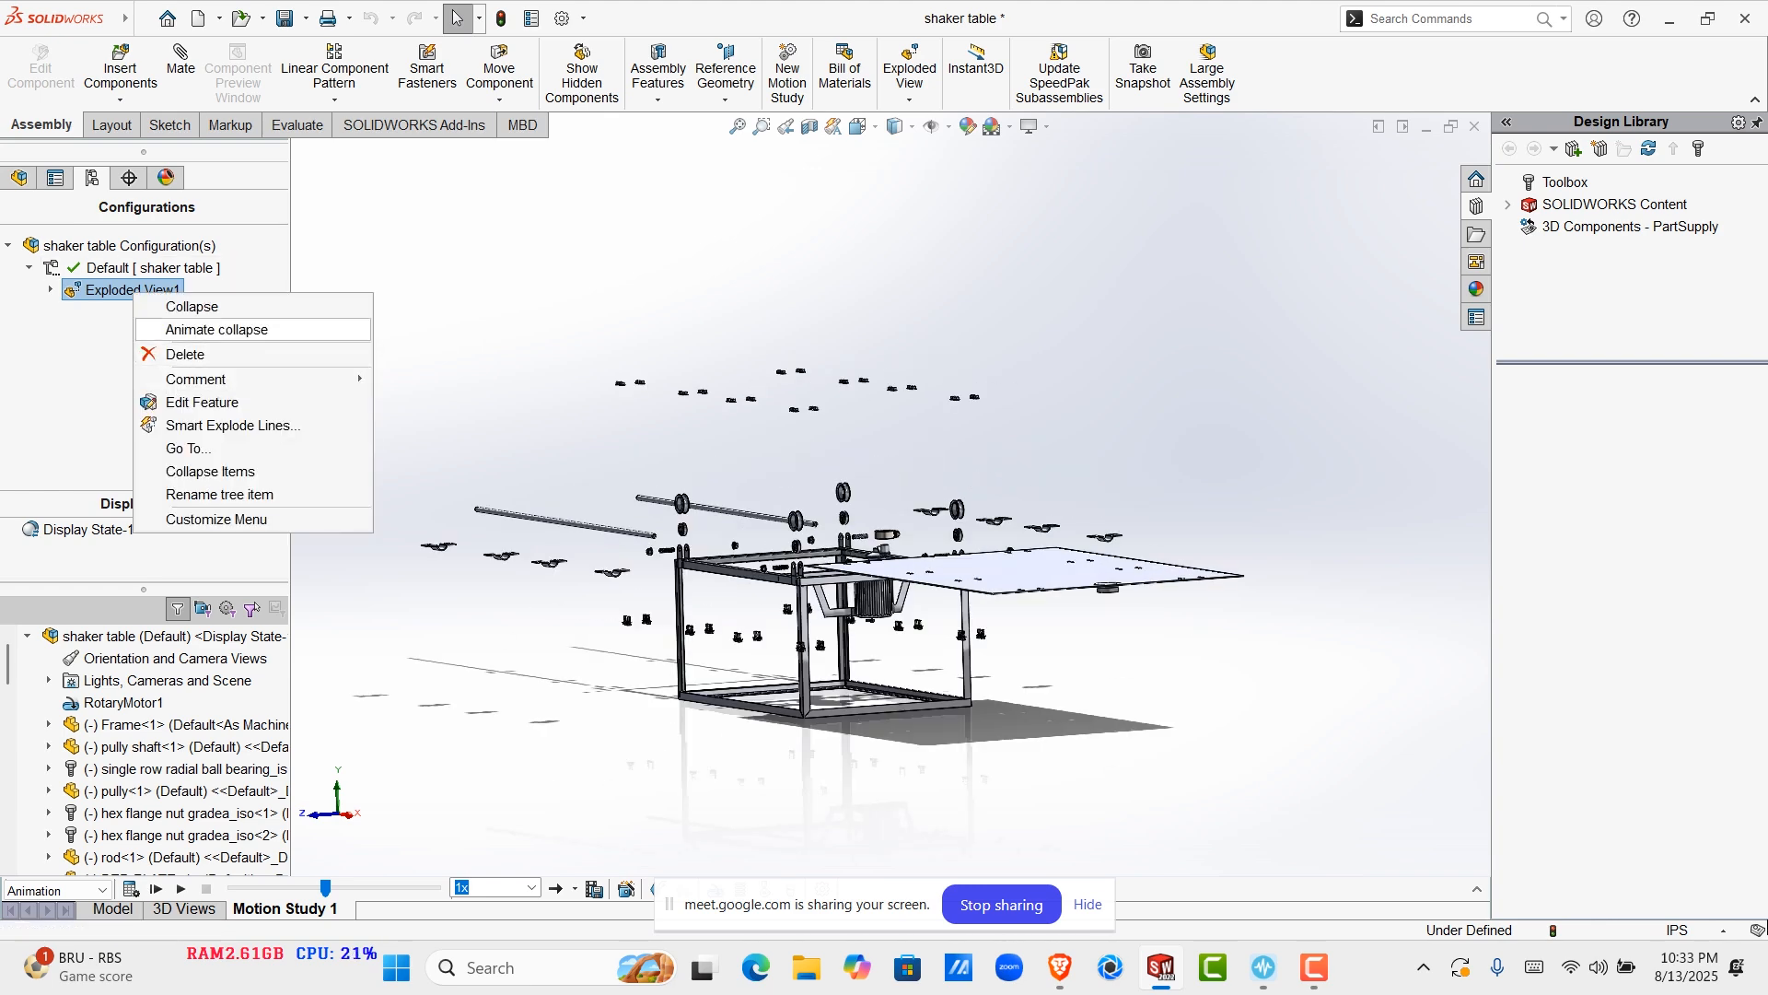
pyautogui.click(217, 329)
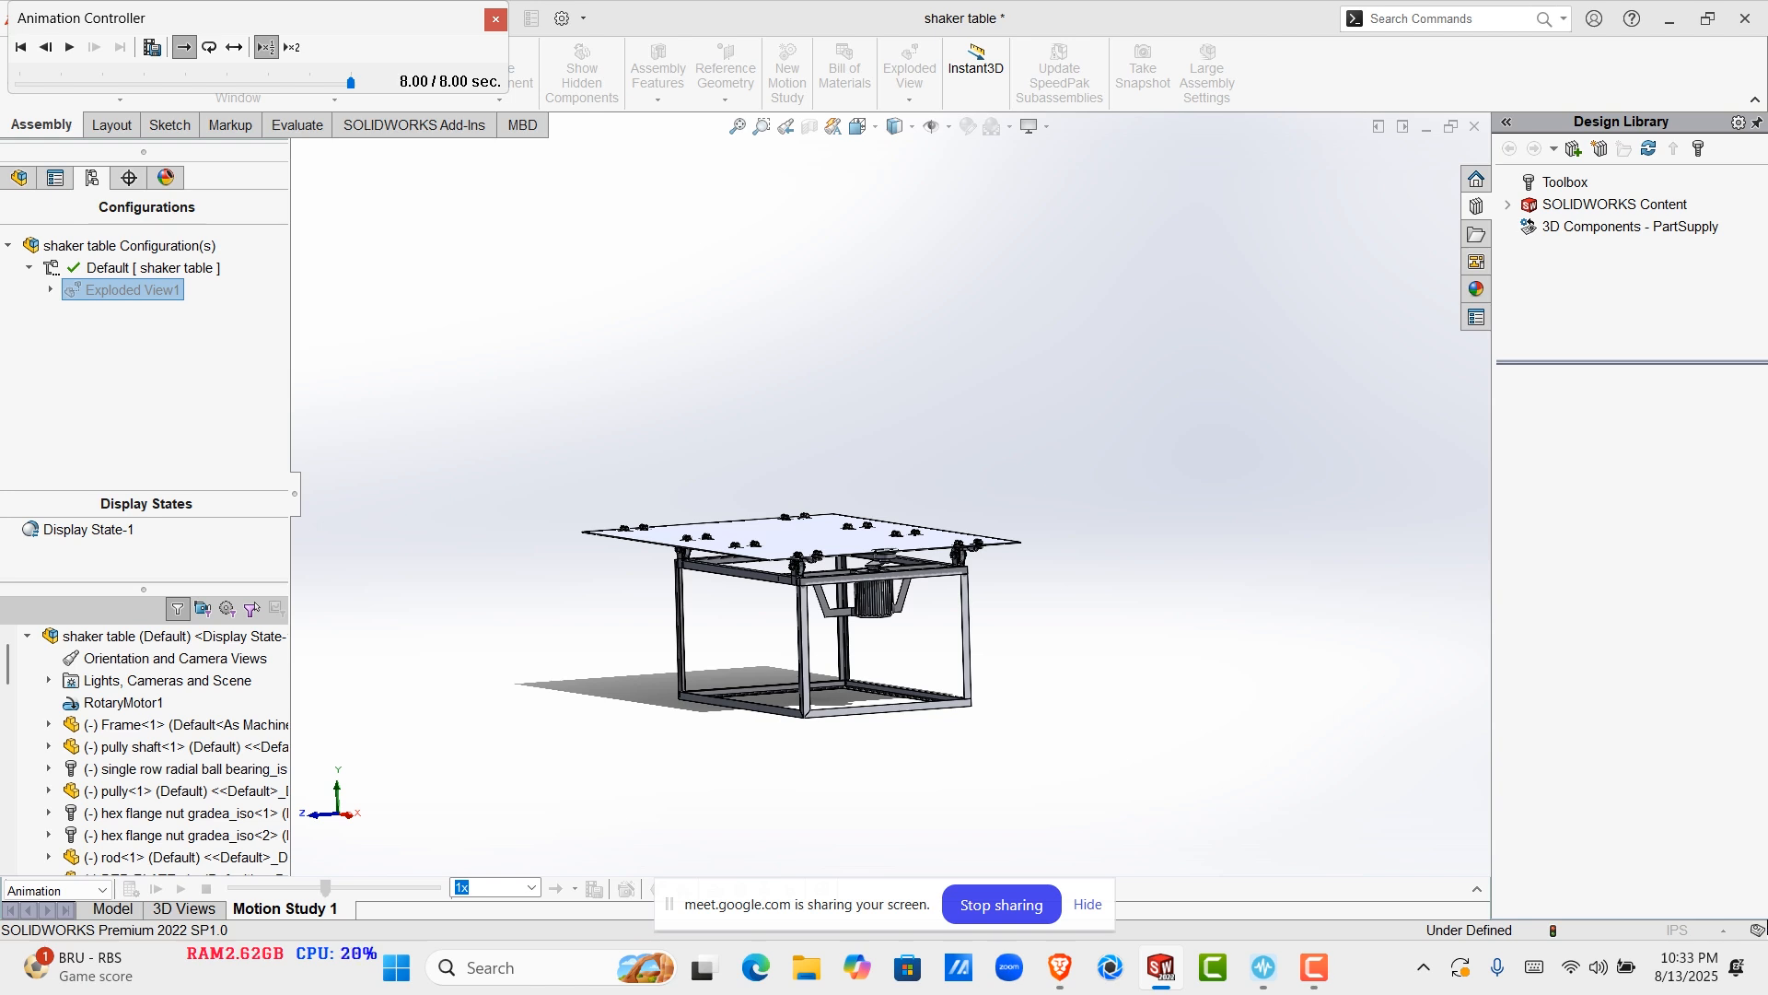
pyautogui.scroll(-5, 921, 552)
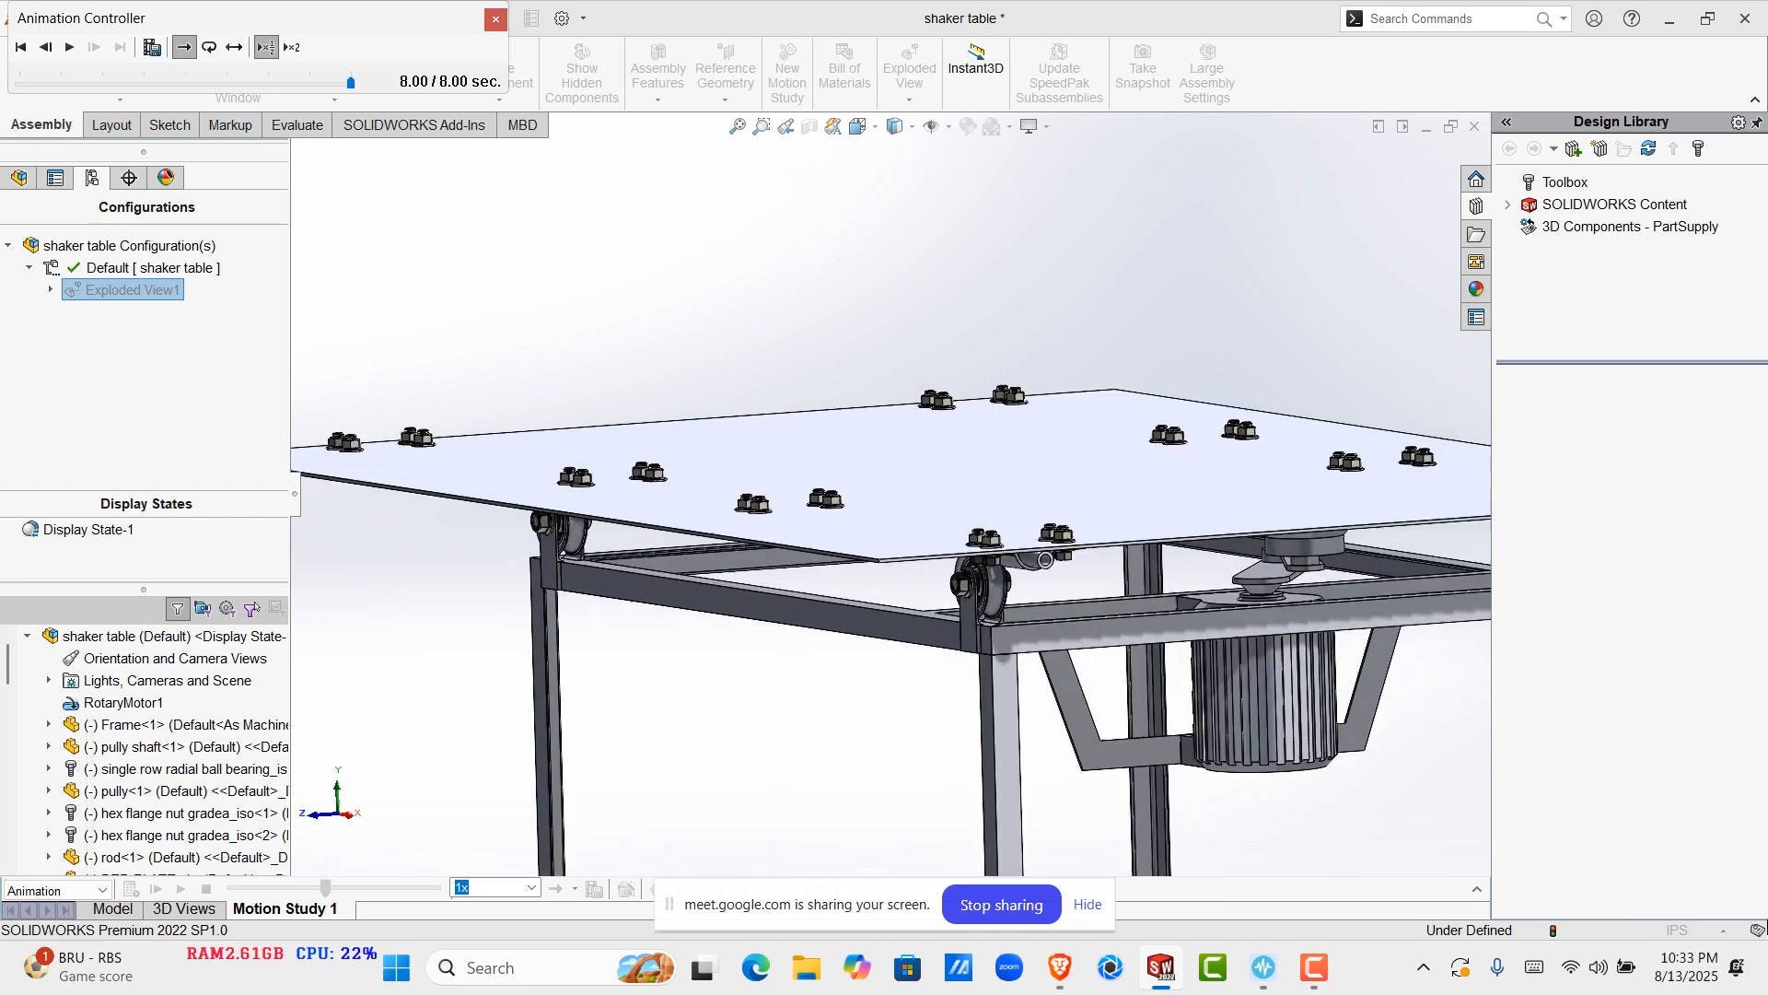
pyautogui.press('f')
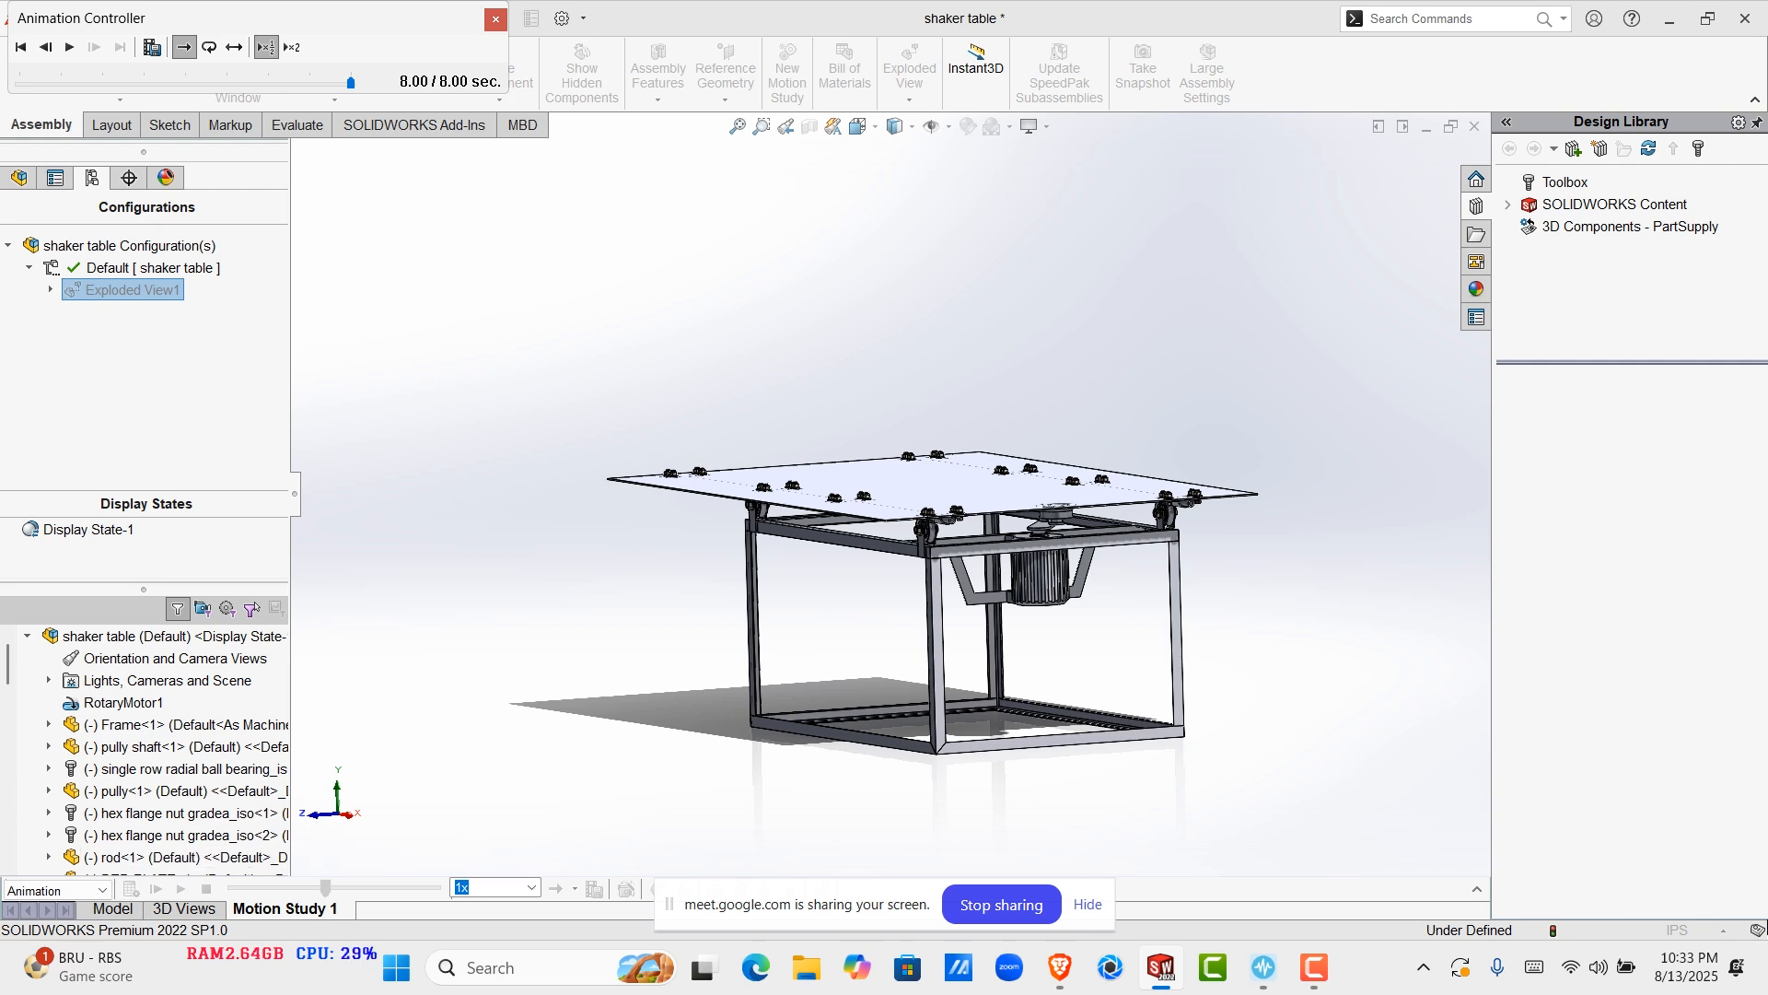
pyautogui.click(1477, 888)
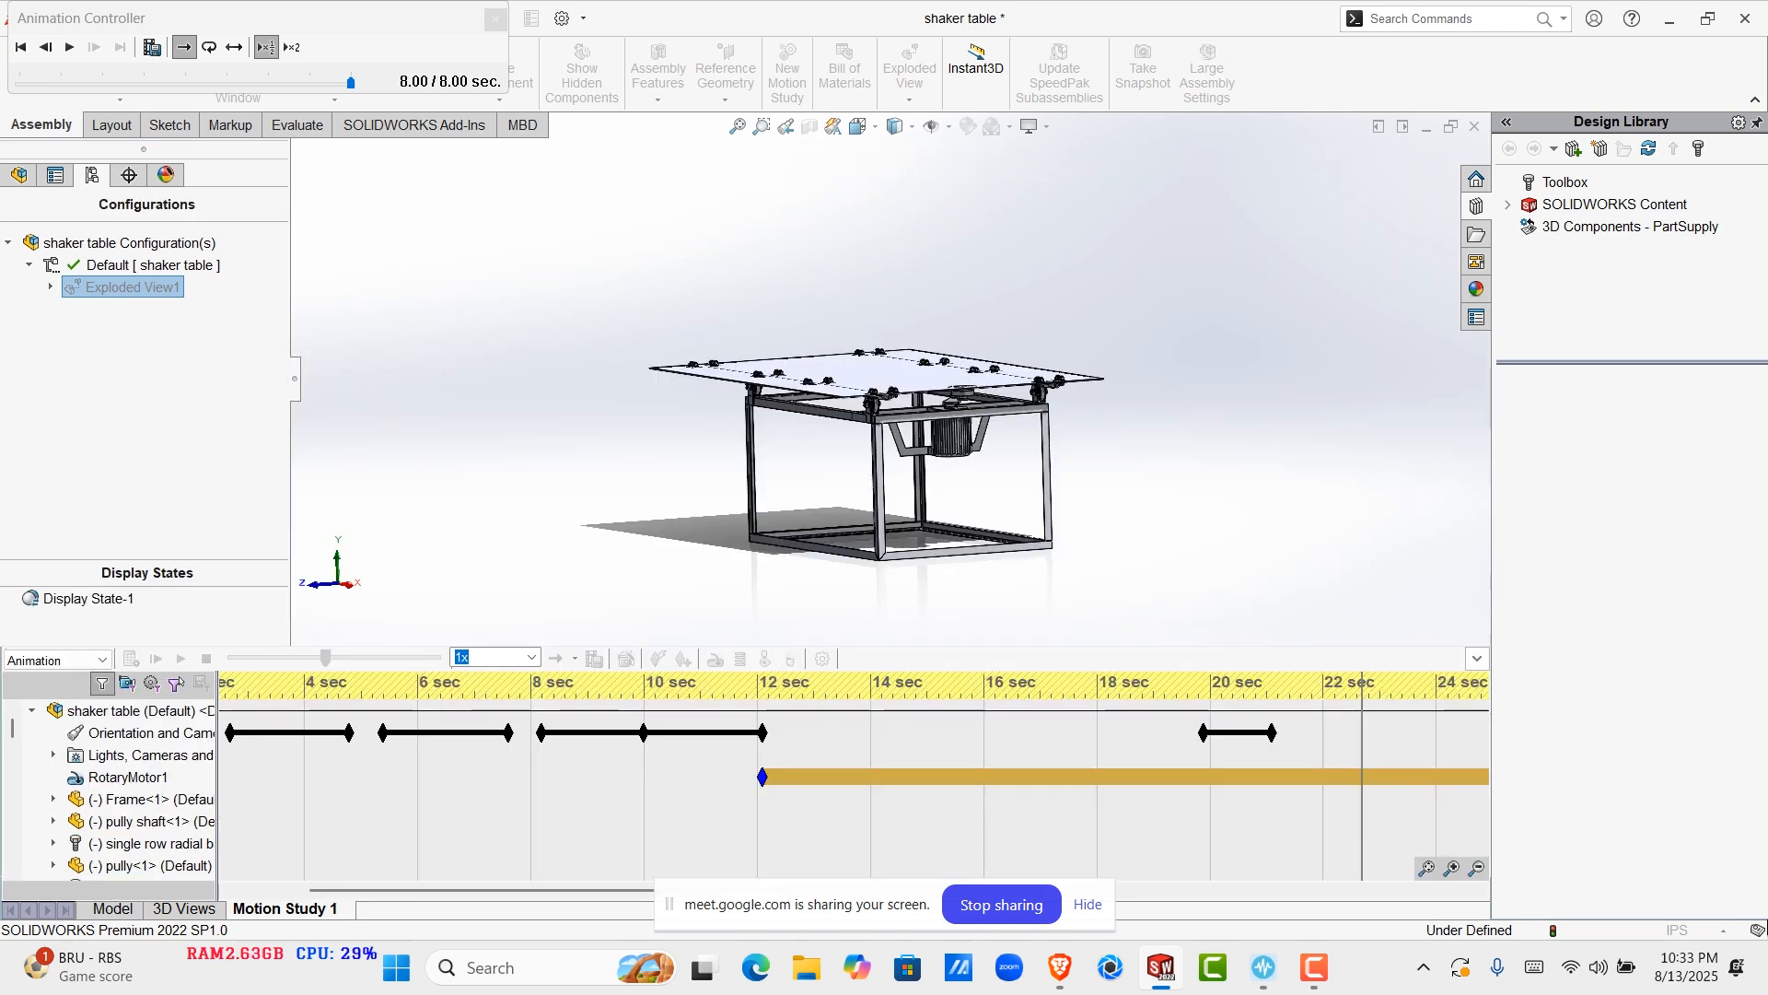
pyautogui.click(1477, 658)
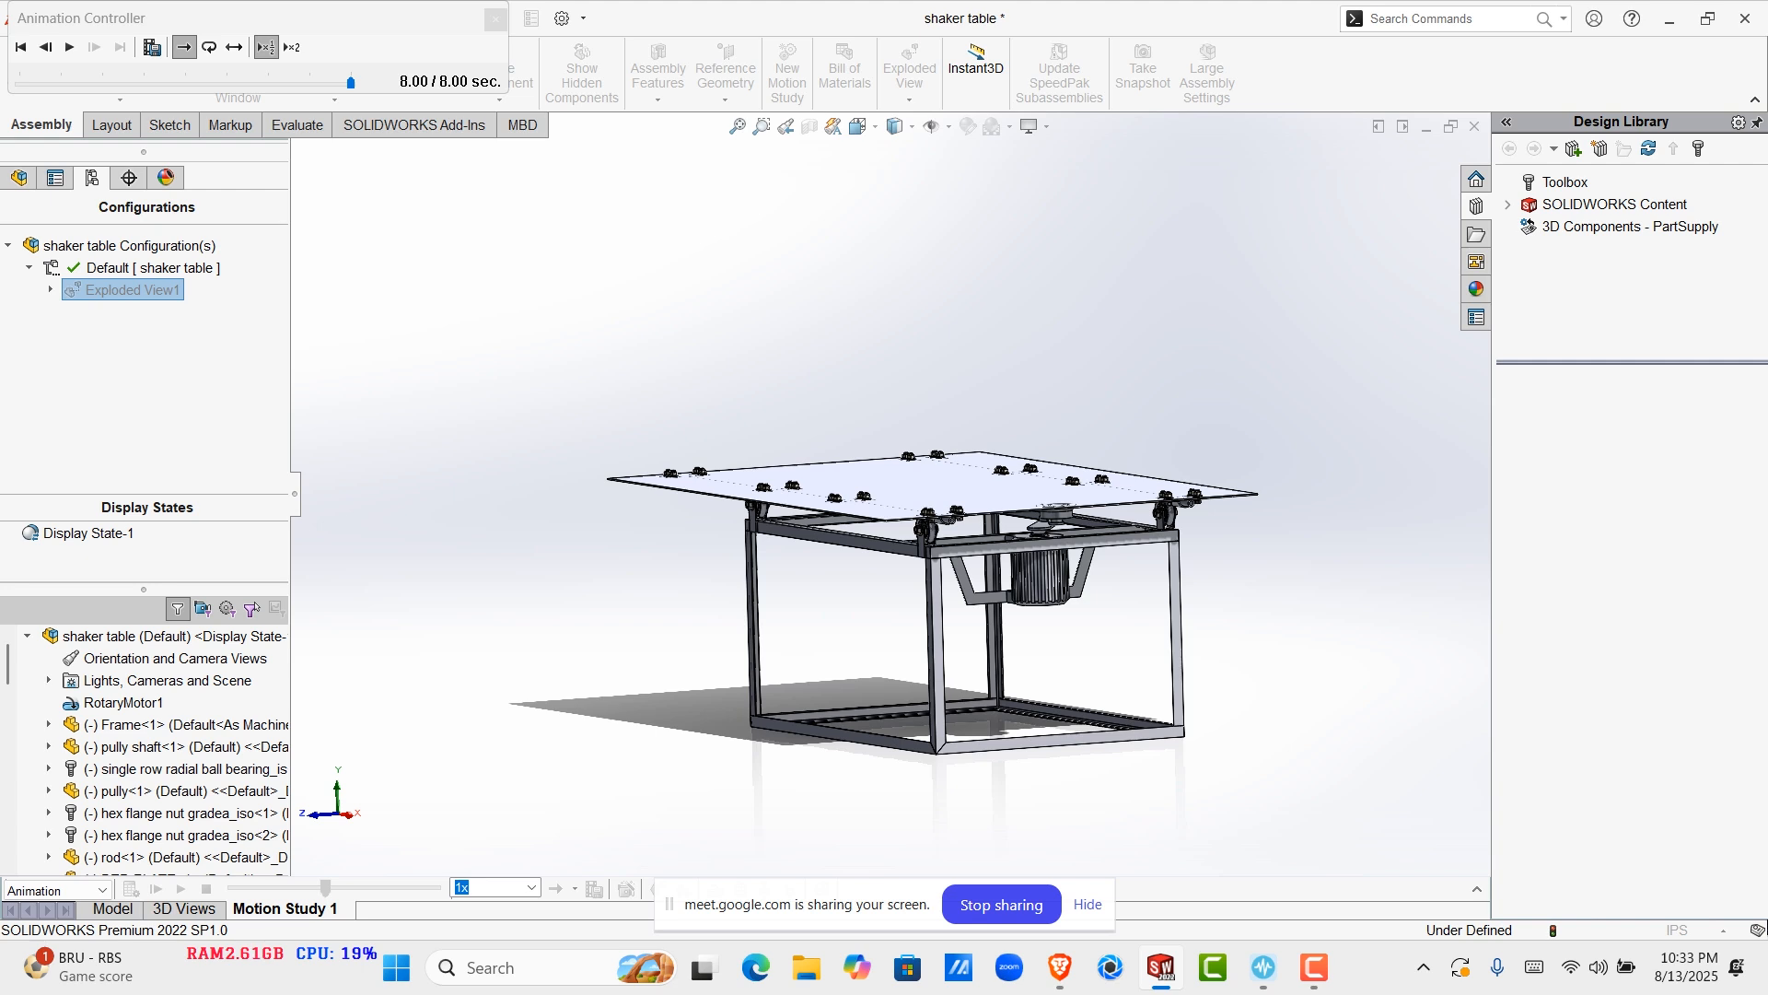
# Play the animated explode of Exploded View1 and look closely at the pulley parts separating from the frame
pyautogui.rightClick(151, 290)
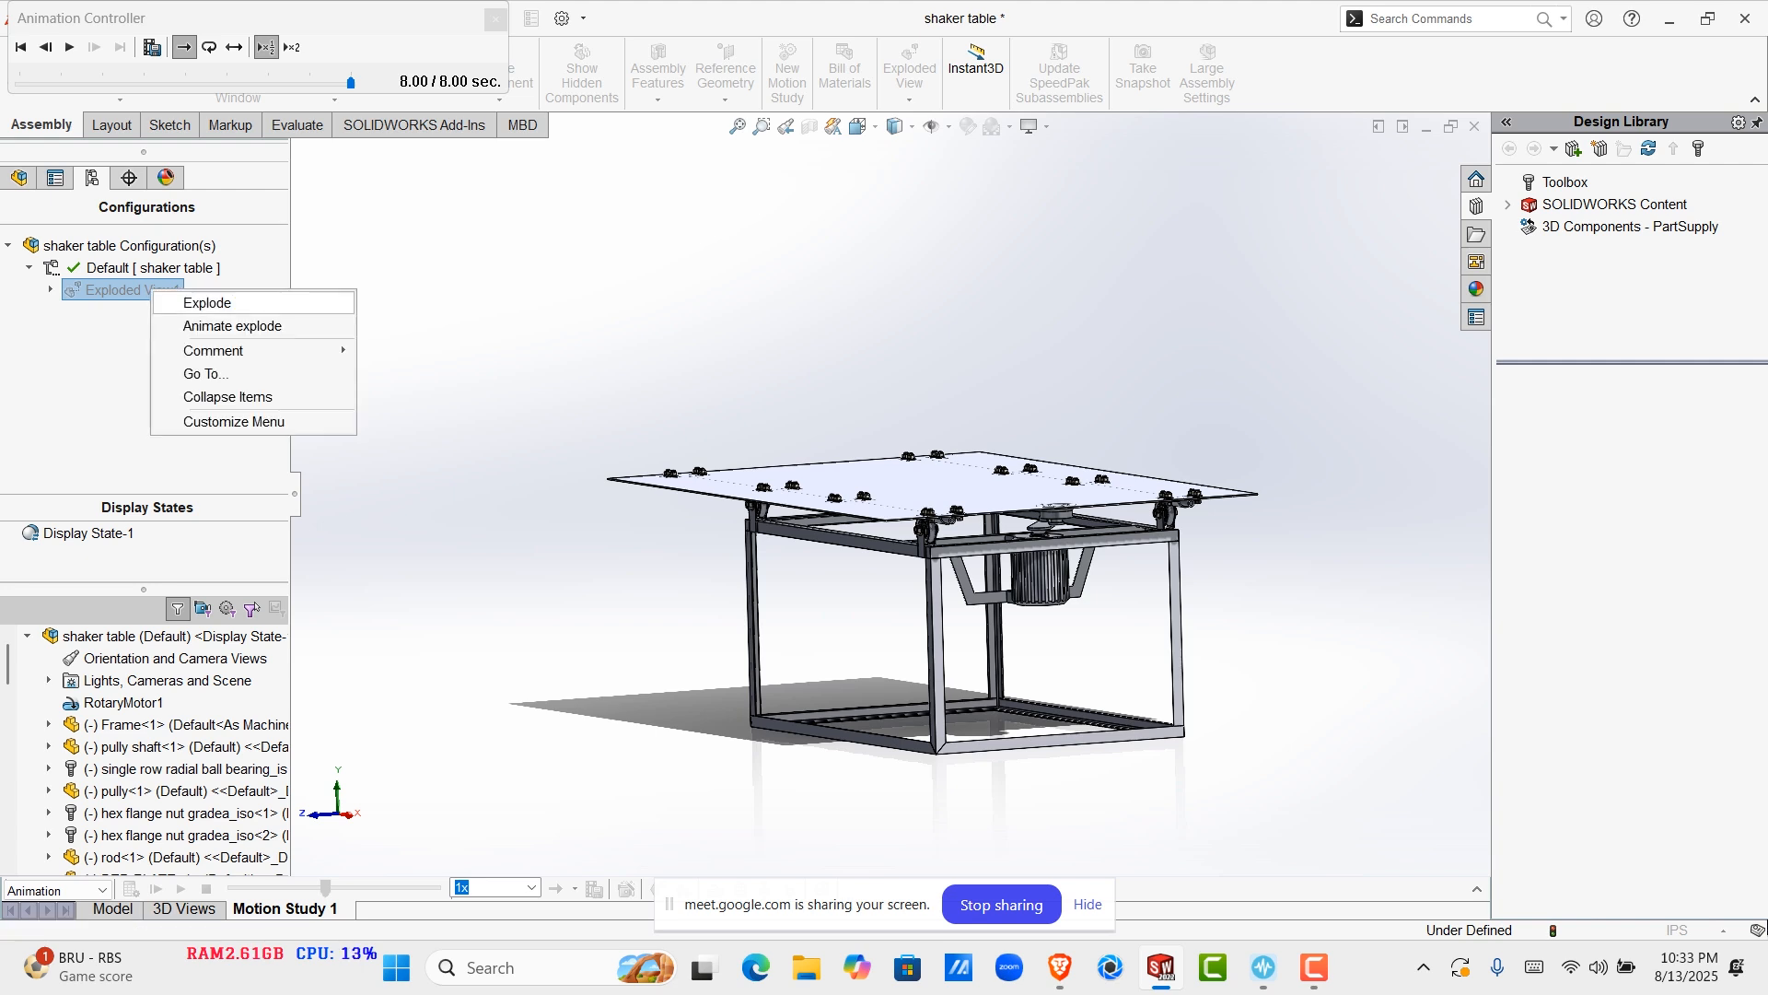
pyautogui.click(198, 323)
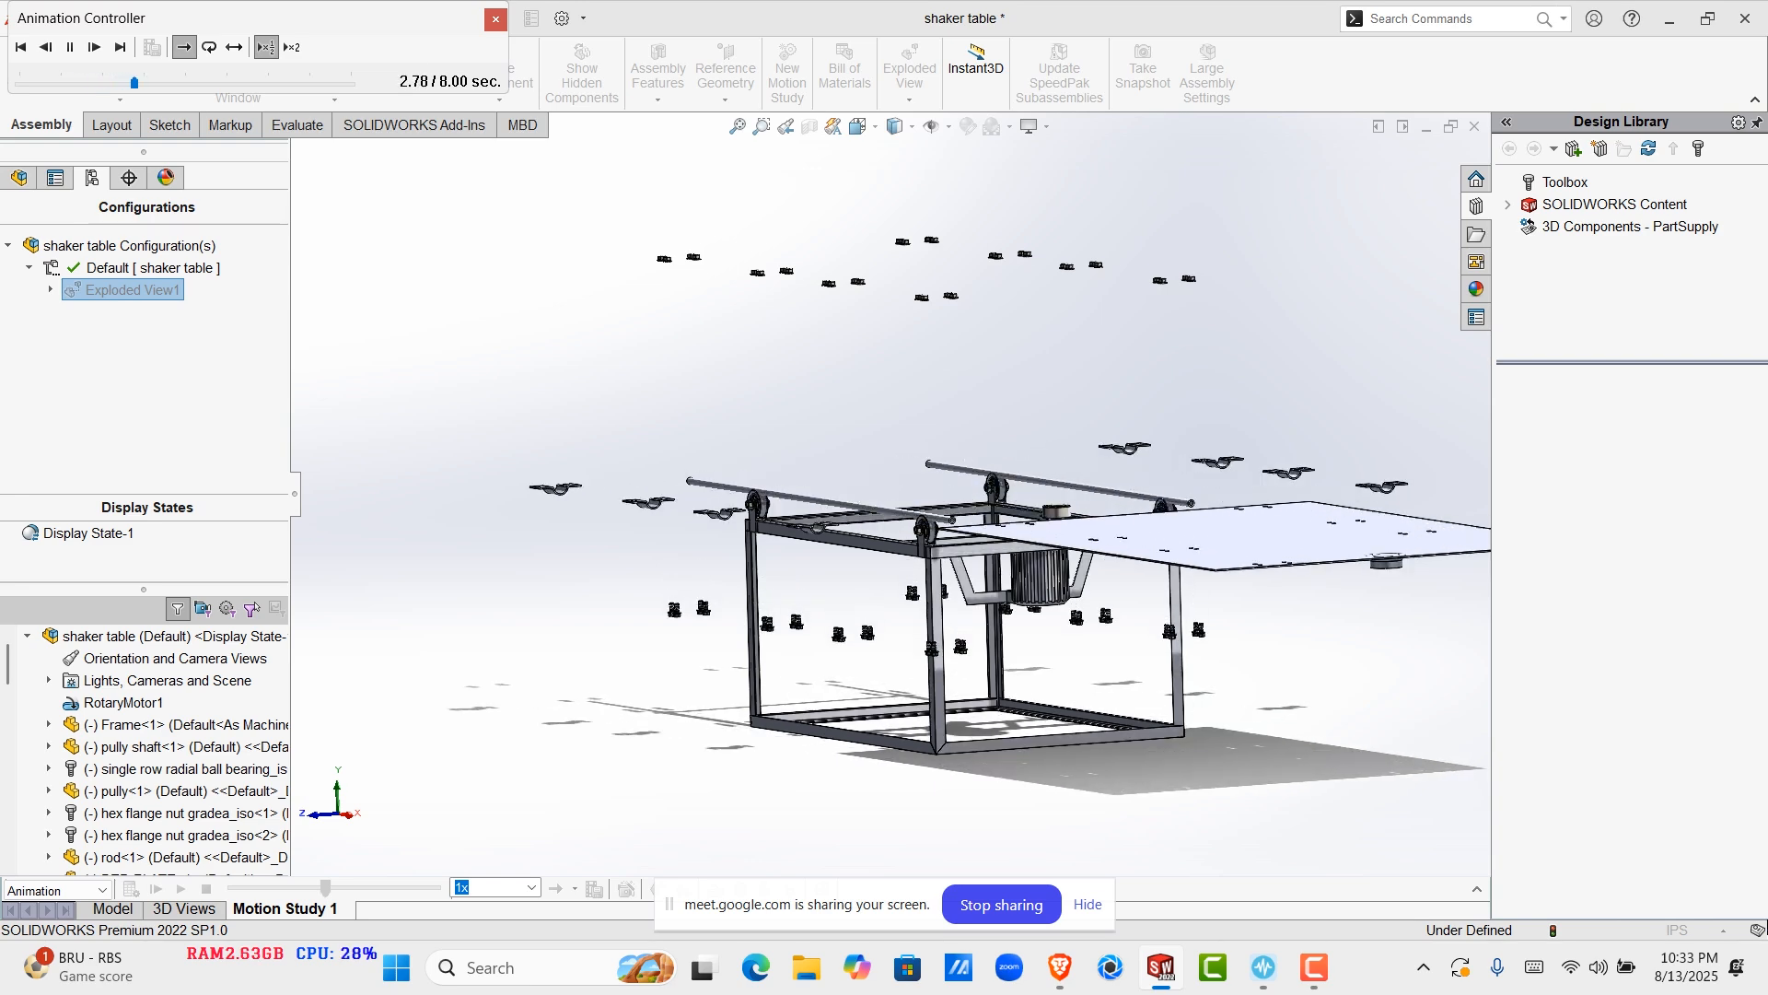
pyautogui.scroll(-5, 805, 512)
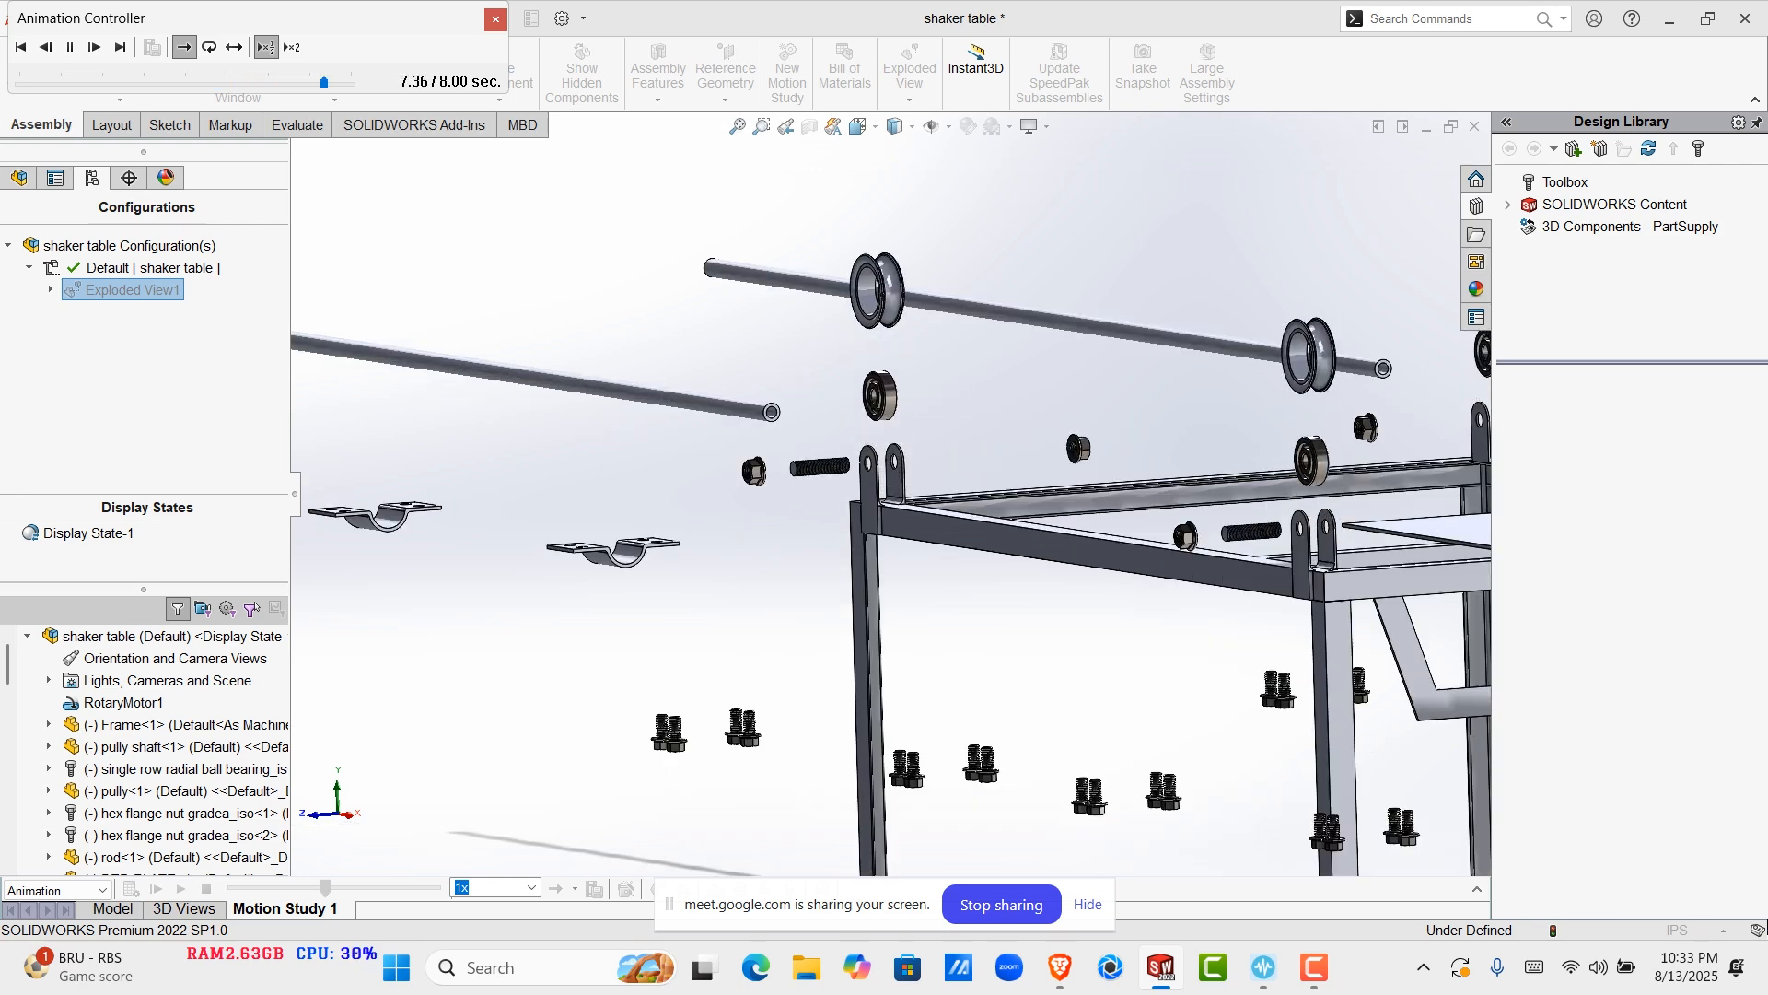
# Place the Animation Controller over the graphics area beside the whole exploded table and collapse the motion study timeline
pyautogui.scroll(-3, 926, 322)
pyautogui.scroll(1, 926, 322)
pyautogui.scroll(12, 890, 494)
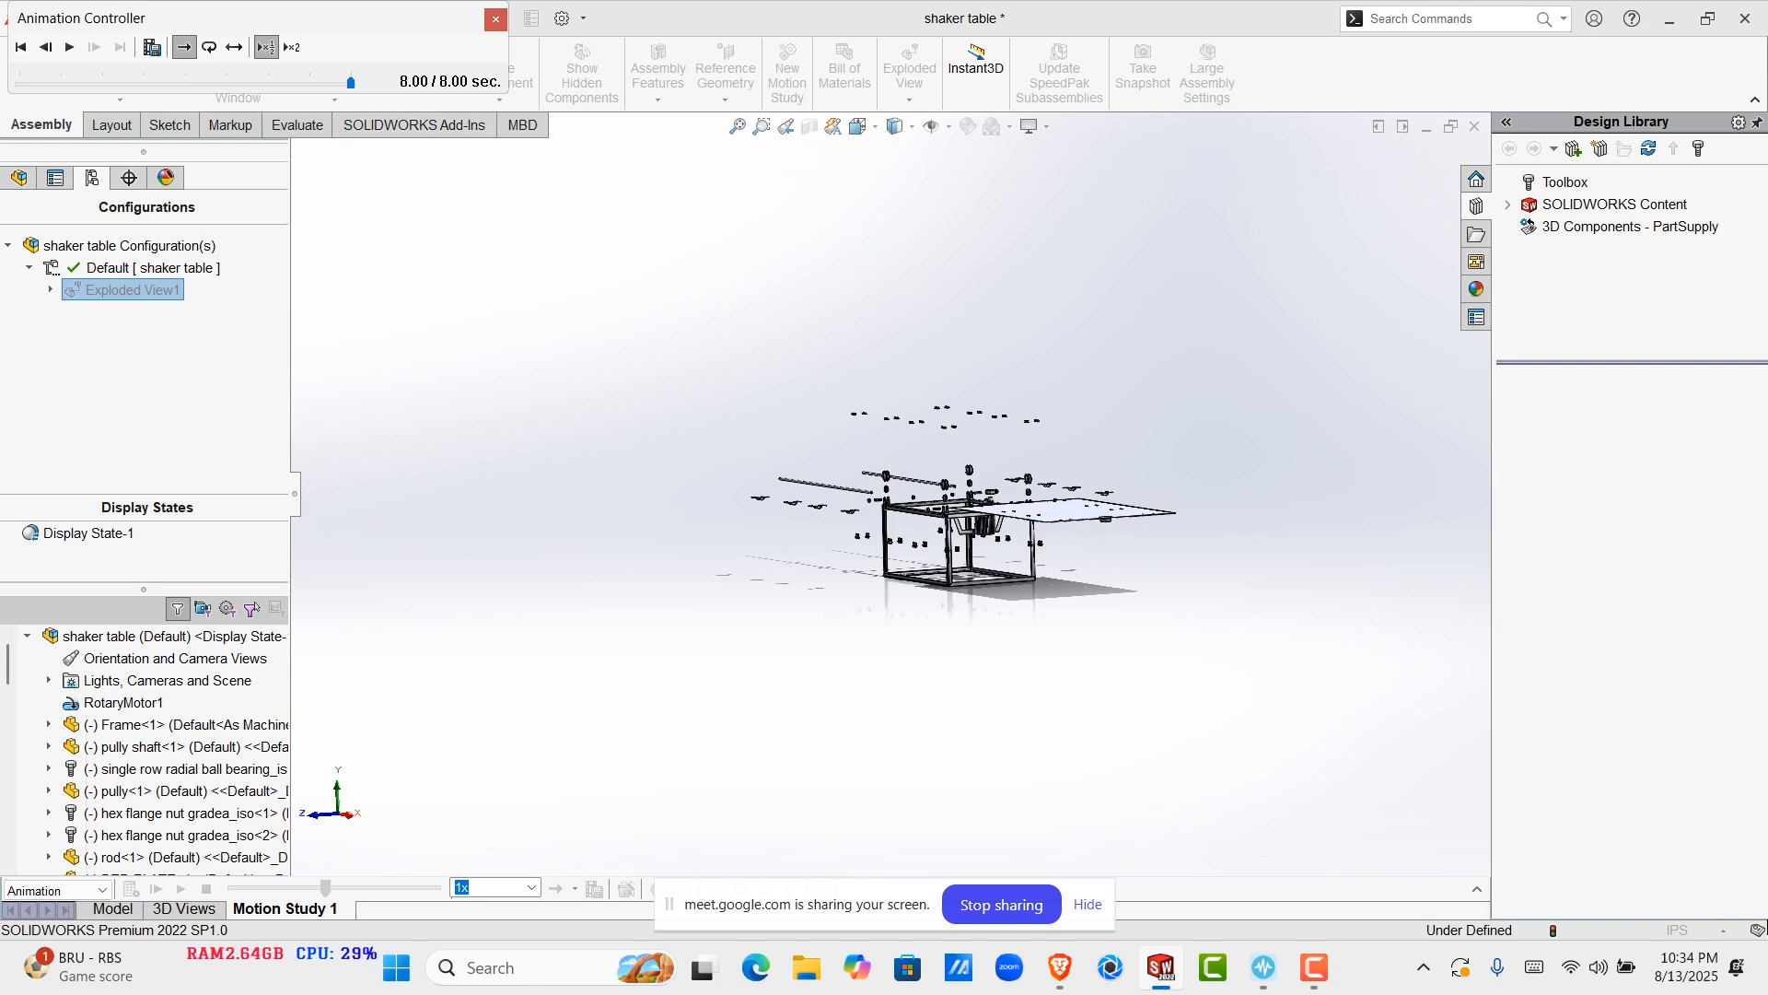
pyautogui.moveTo(184, 18); pyautogui.dragTo(381, 302)
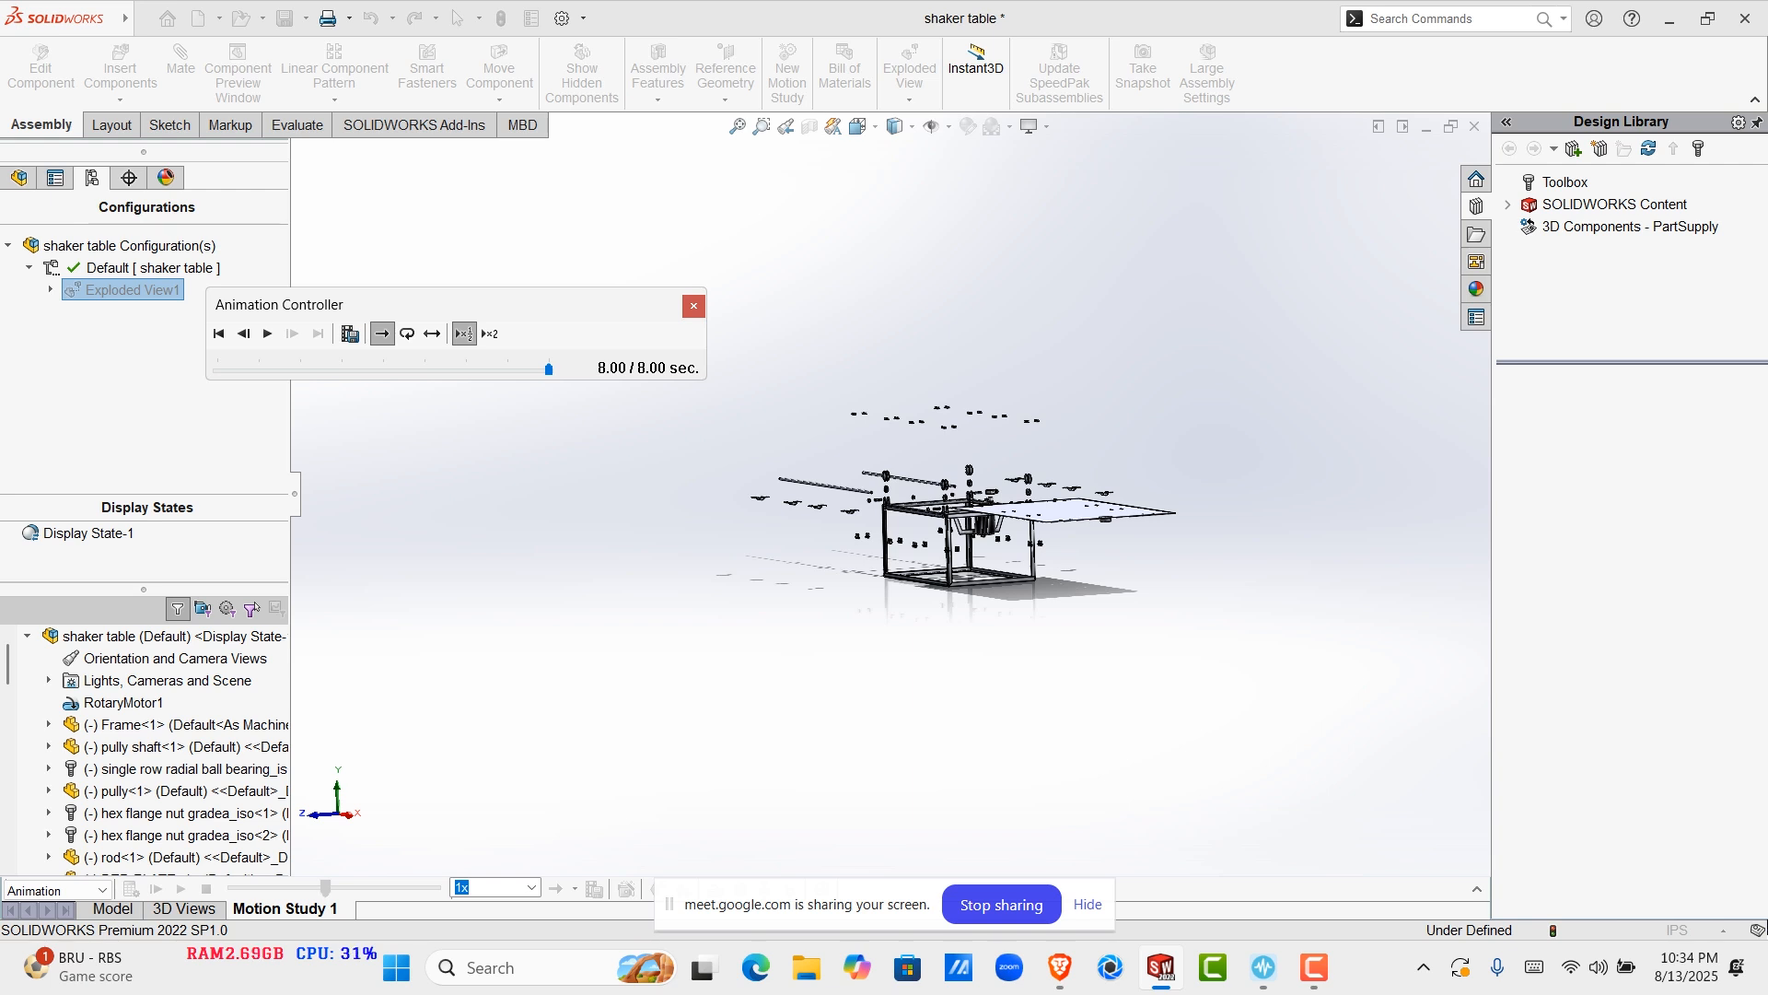
pyautogui.moveTo(380, 304); pyautogui.dragTo(198, 45)
pyautogui.click(903, 280)
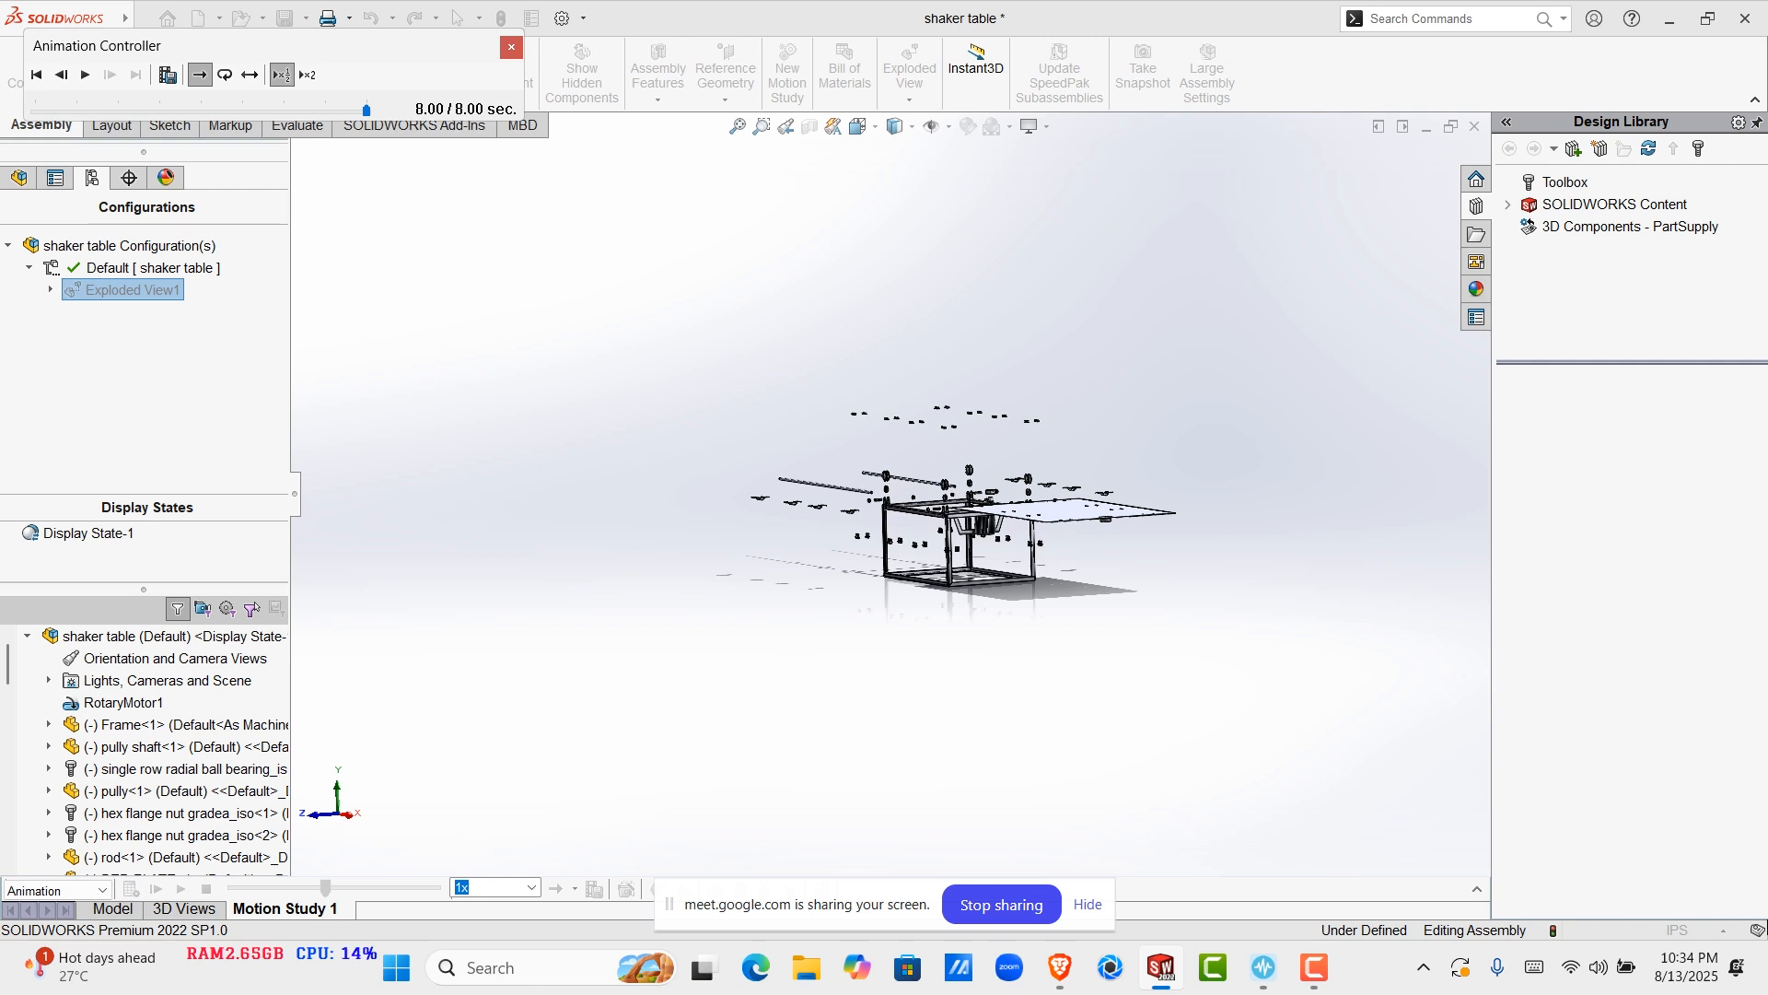
pyautogui.moveTo(198, 45); pyautogui.dragTo(606, 271)
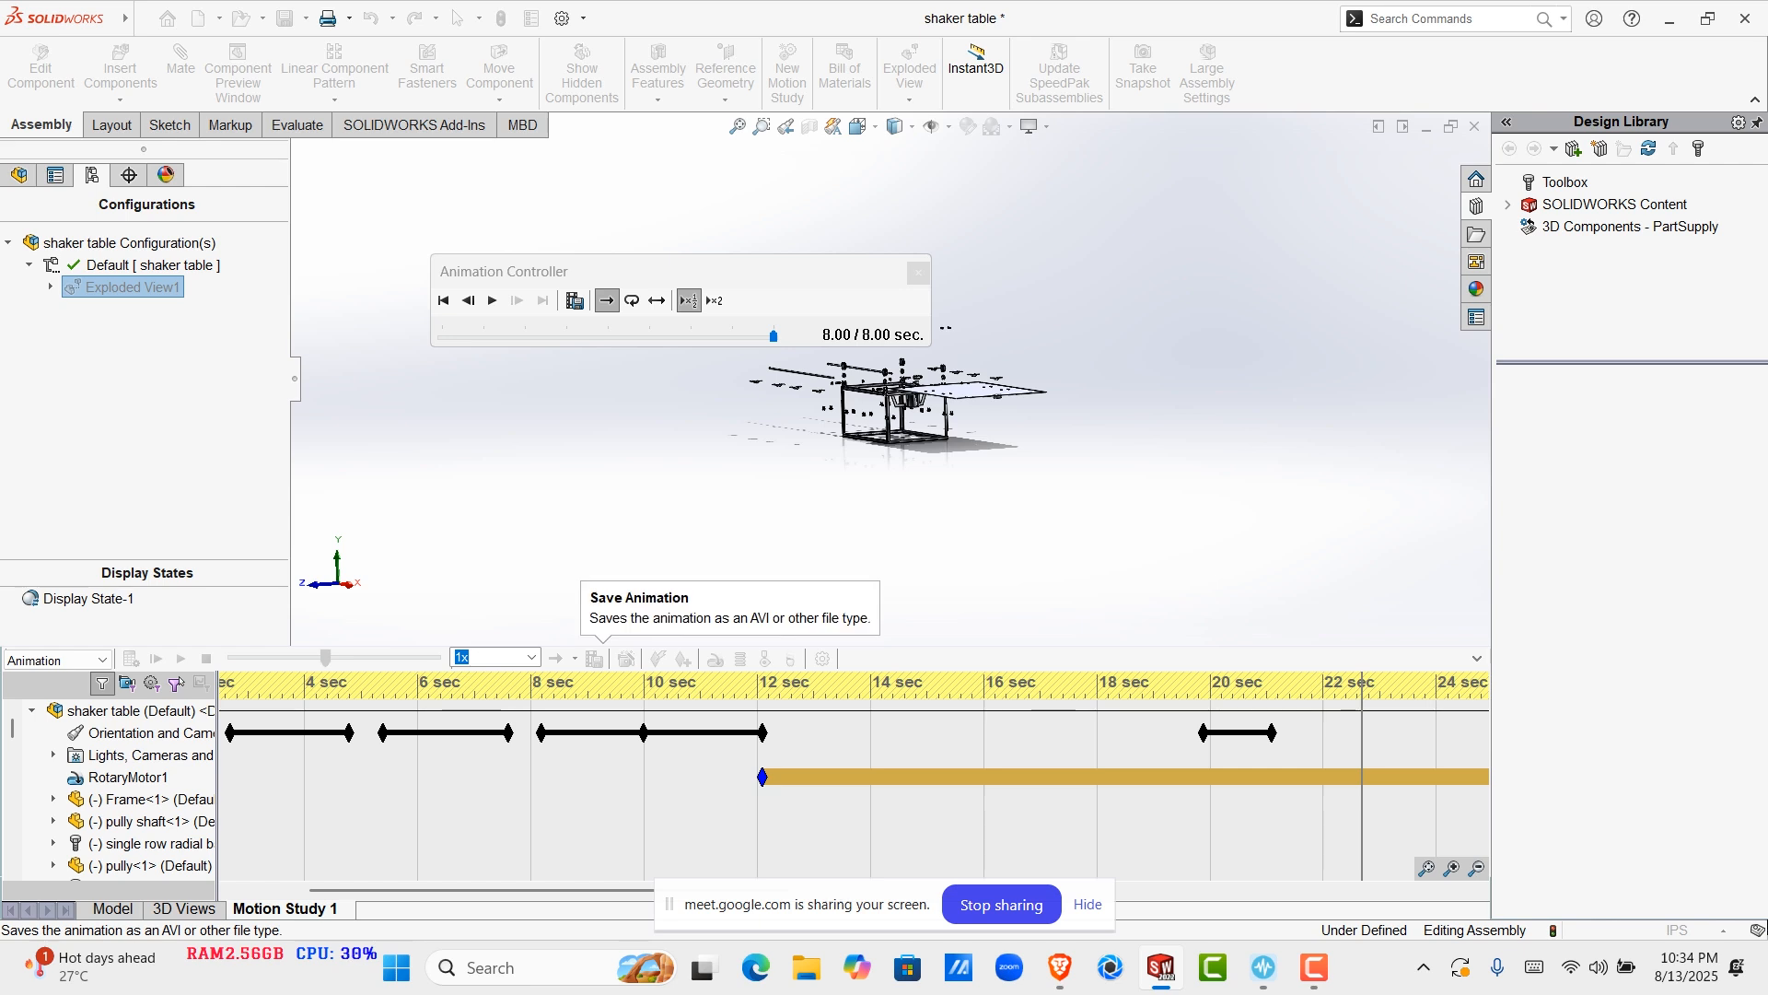
pyautogui.click(1477, 659)
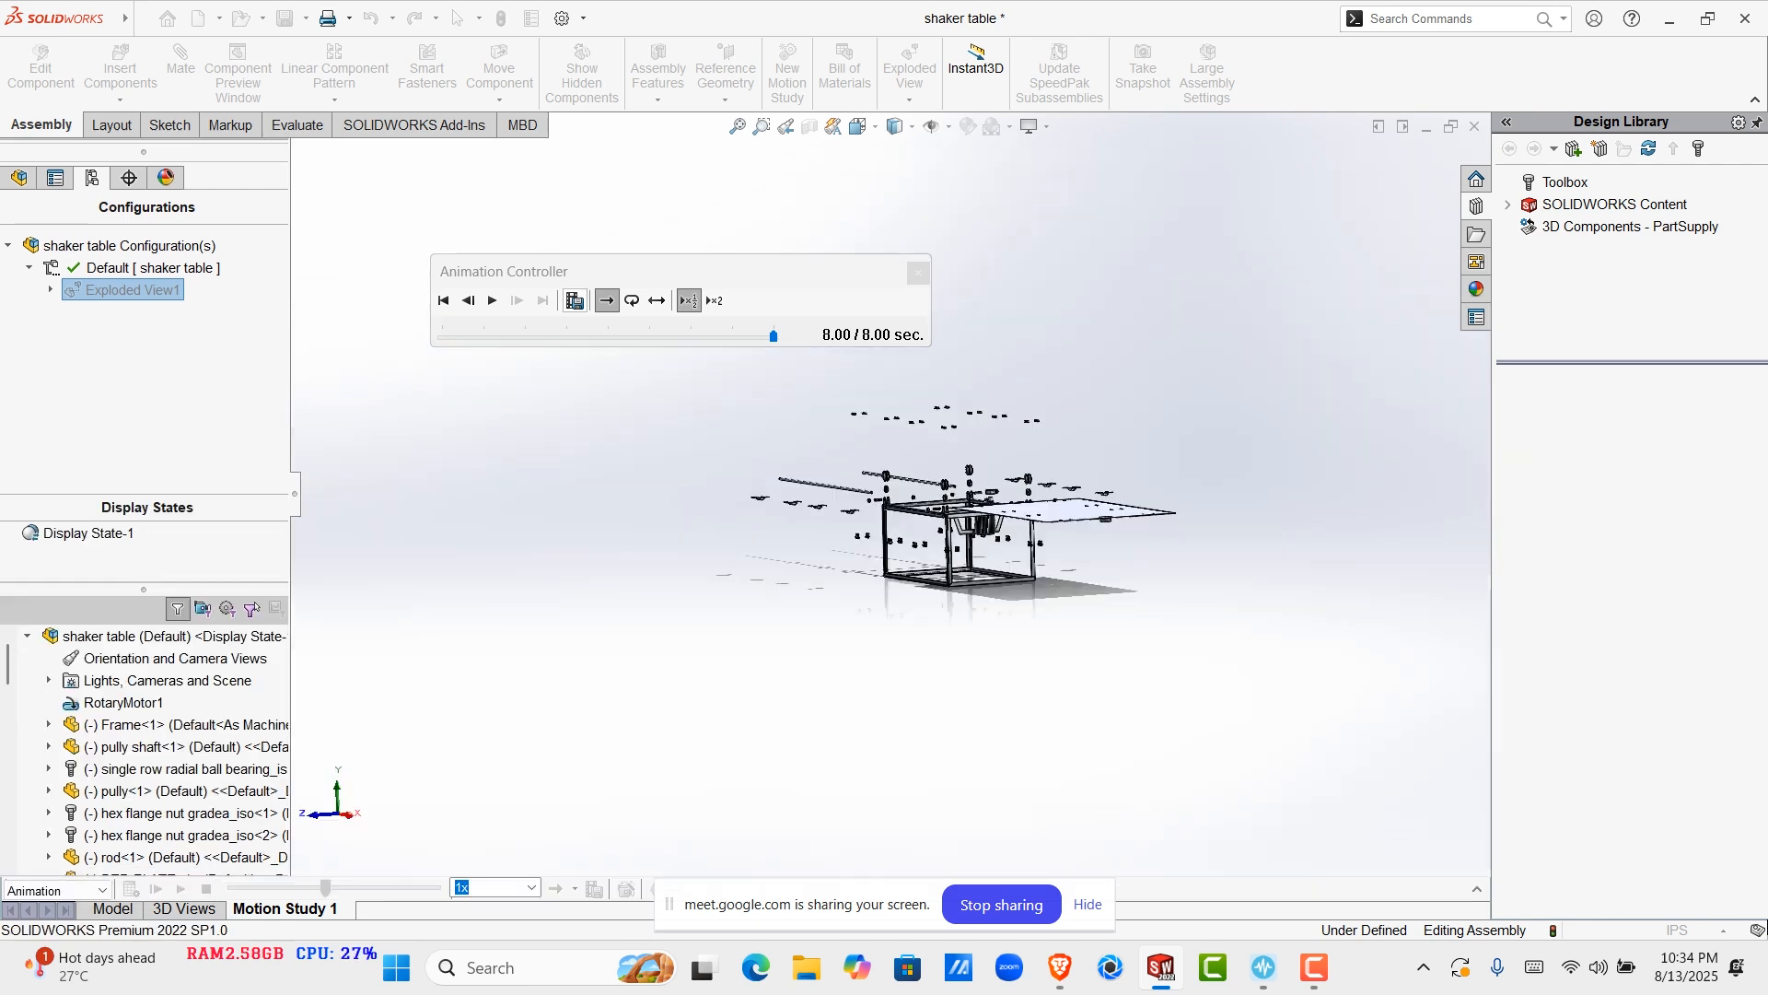
# Open the save settings for the exploded view animation and move the dialog clear of the model
pyautogui.click(574, 300)
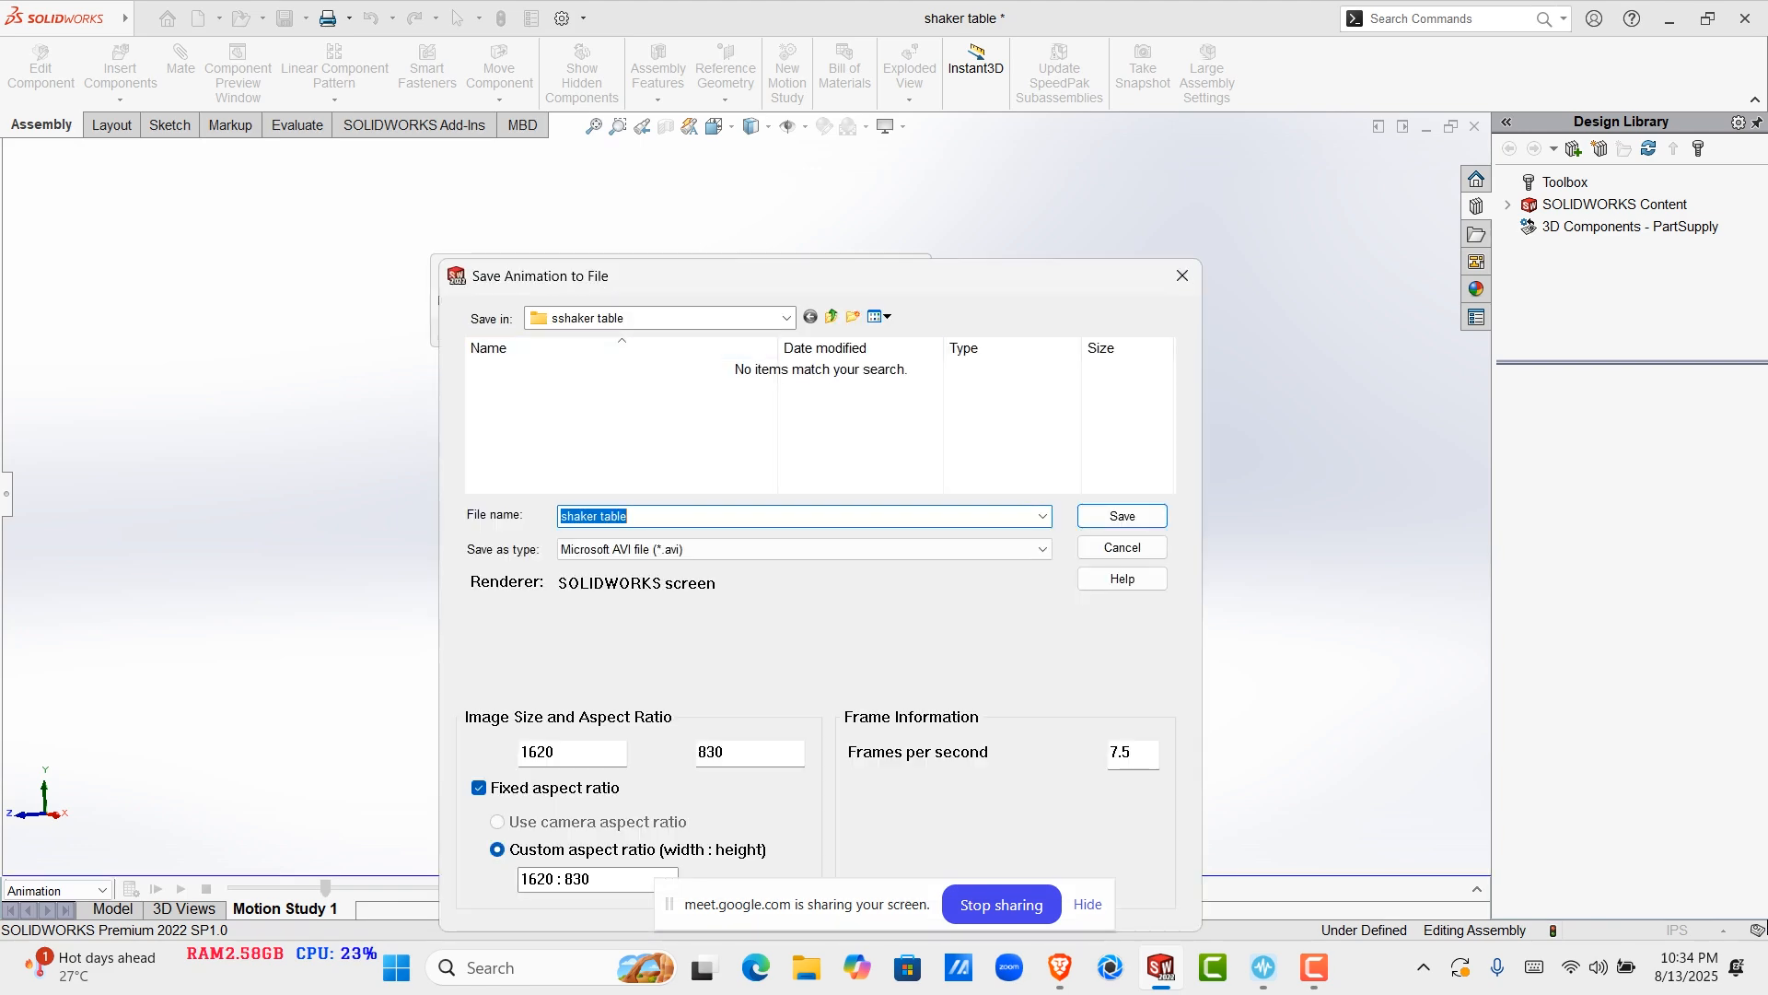
pyautogui.moveTo(644, 276); pyautogui.dragTo(713, 105)
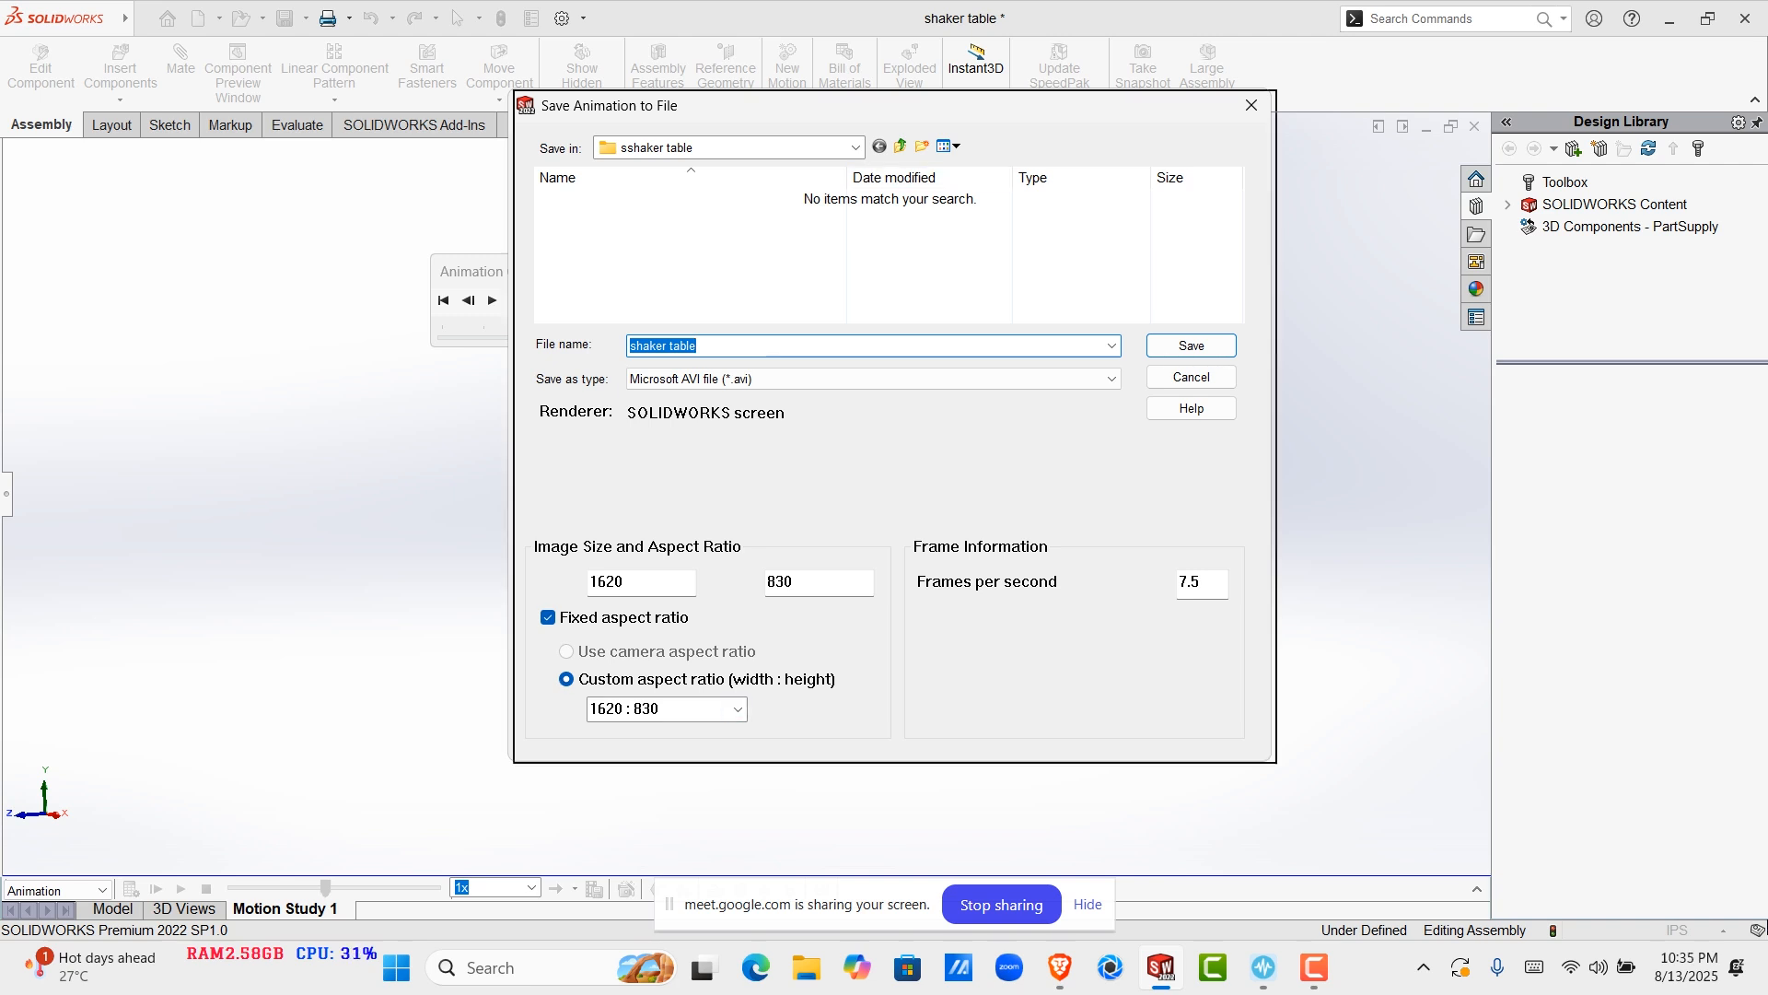
pyautogui.moveTo(828, 105); pyautogui.dragTo(1264, 110)
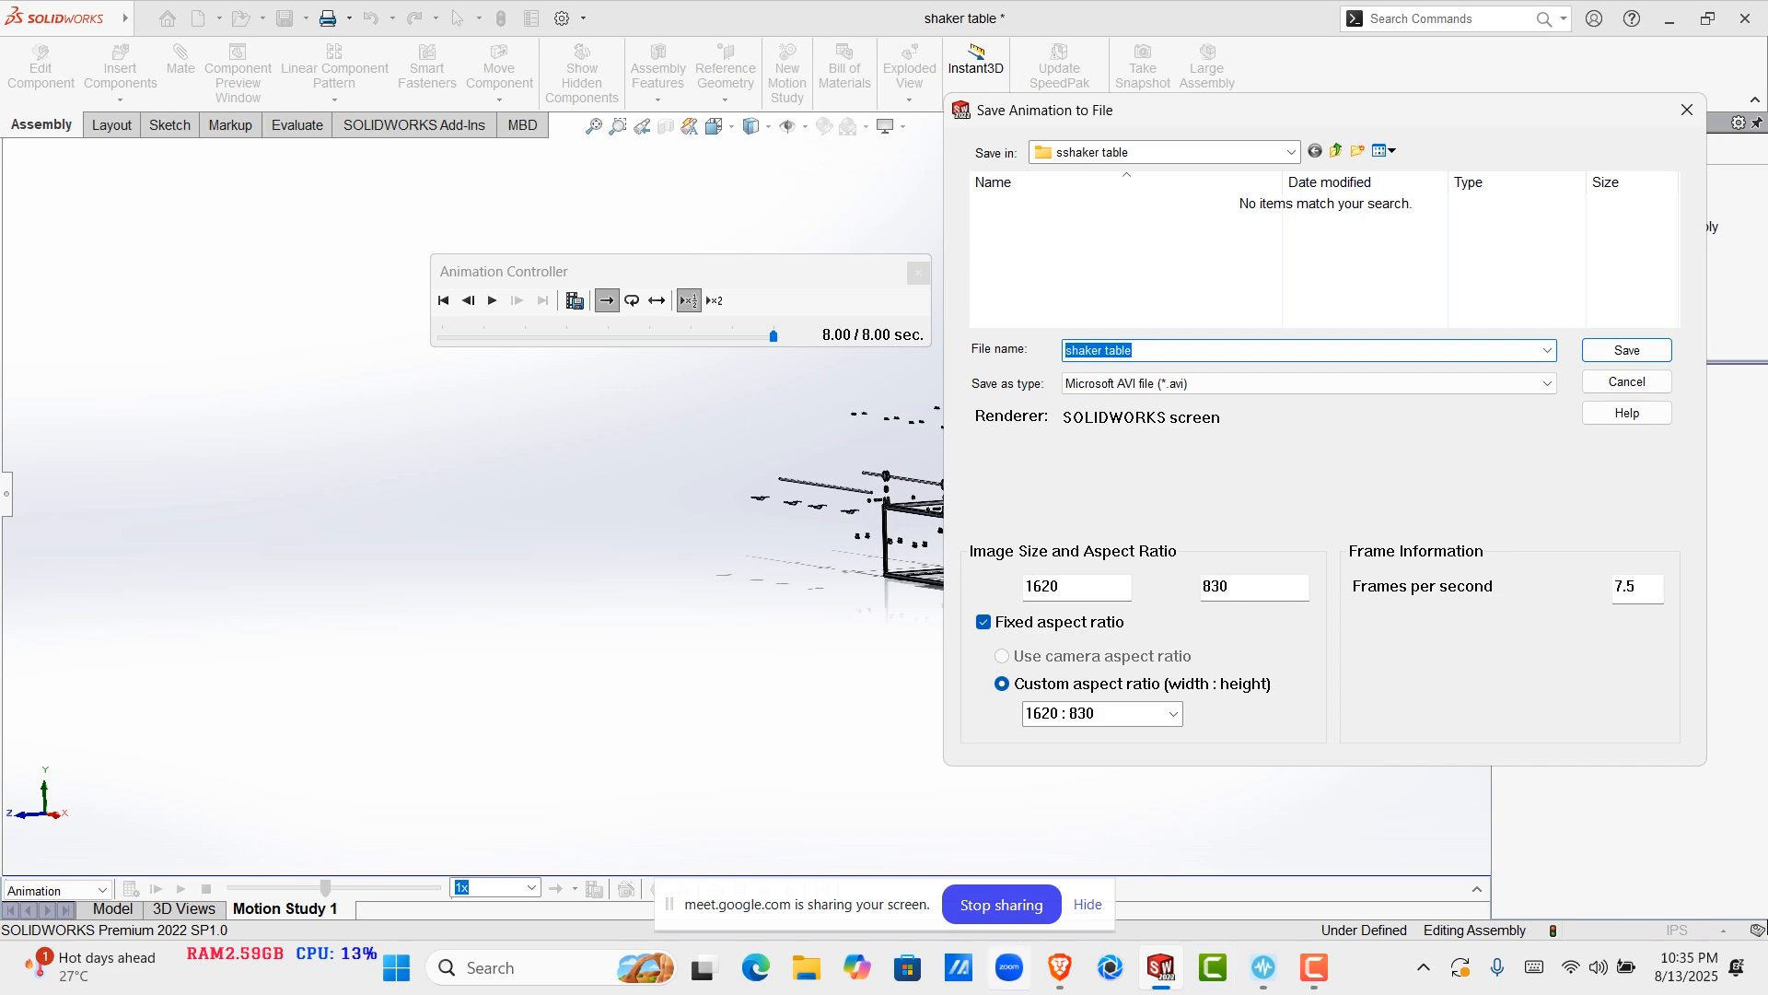
# Switch to the Google Meet call in the browser and return to SOLIDWORKS
pyautogui.click(1059, 967)
pyautogui.click(935, 857)
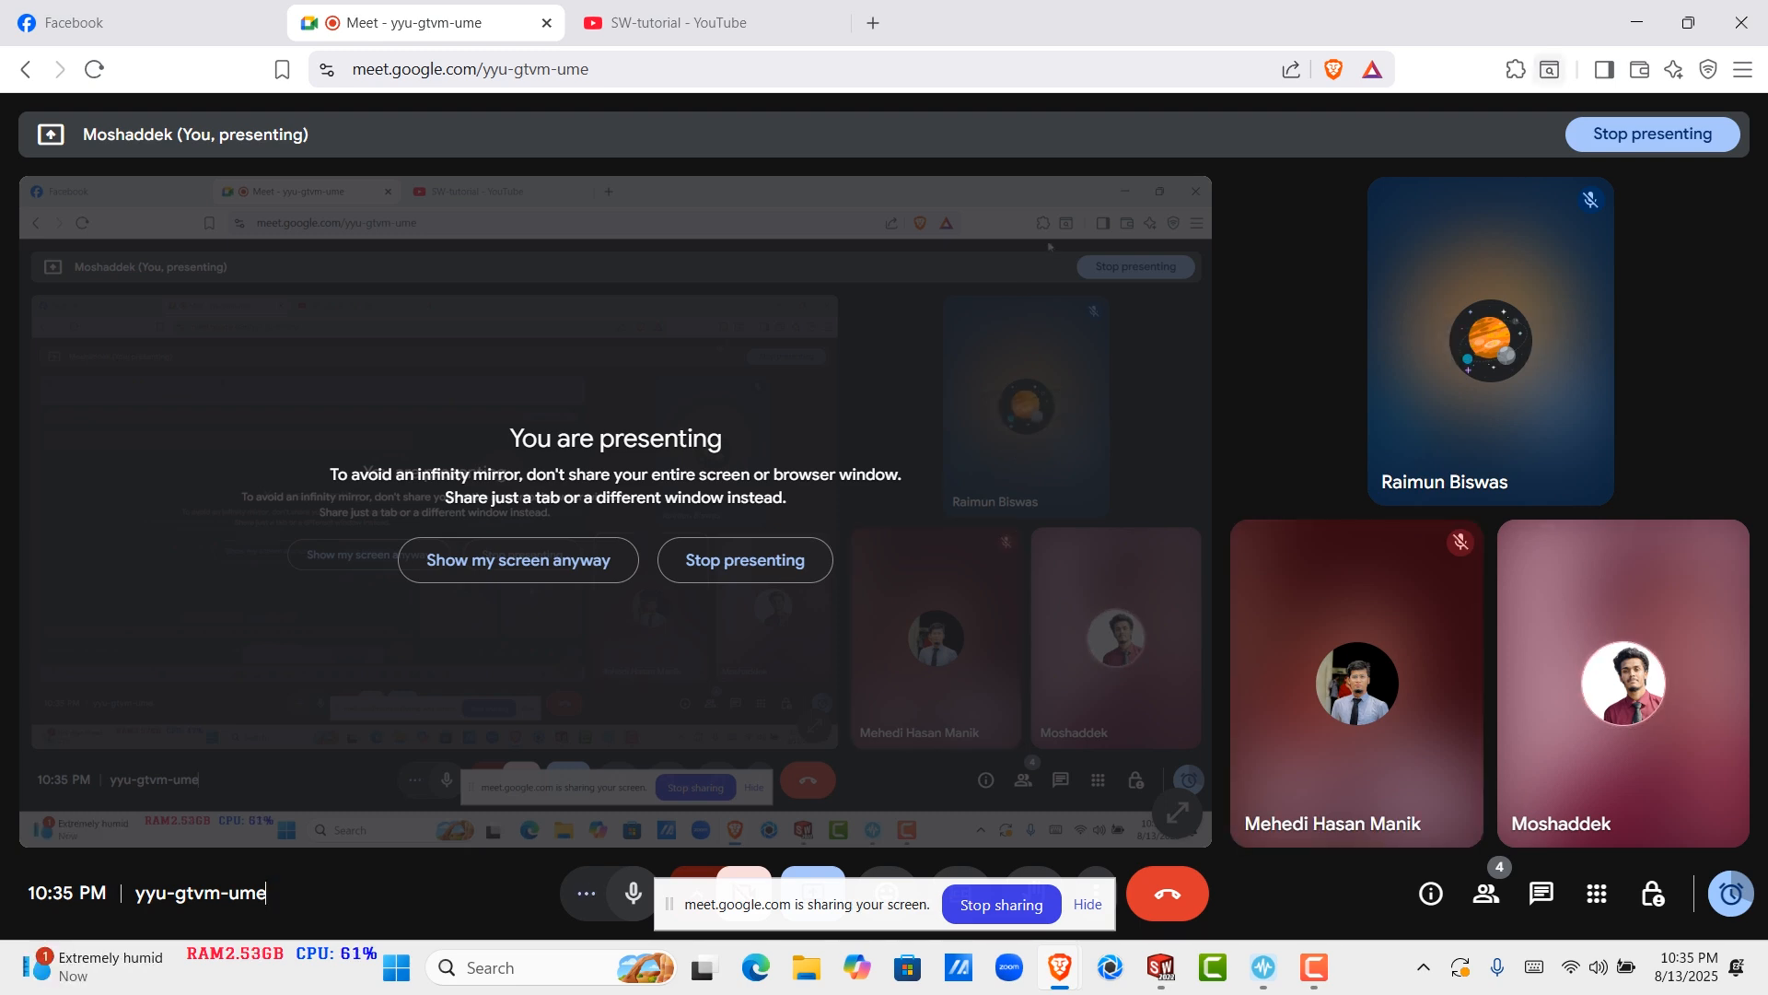
pyautogui.hotkey('alt', 'Tab')
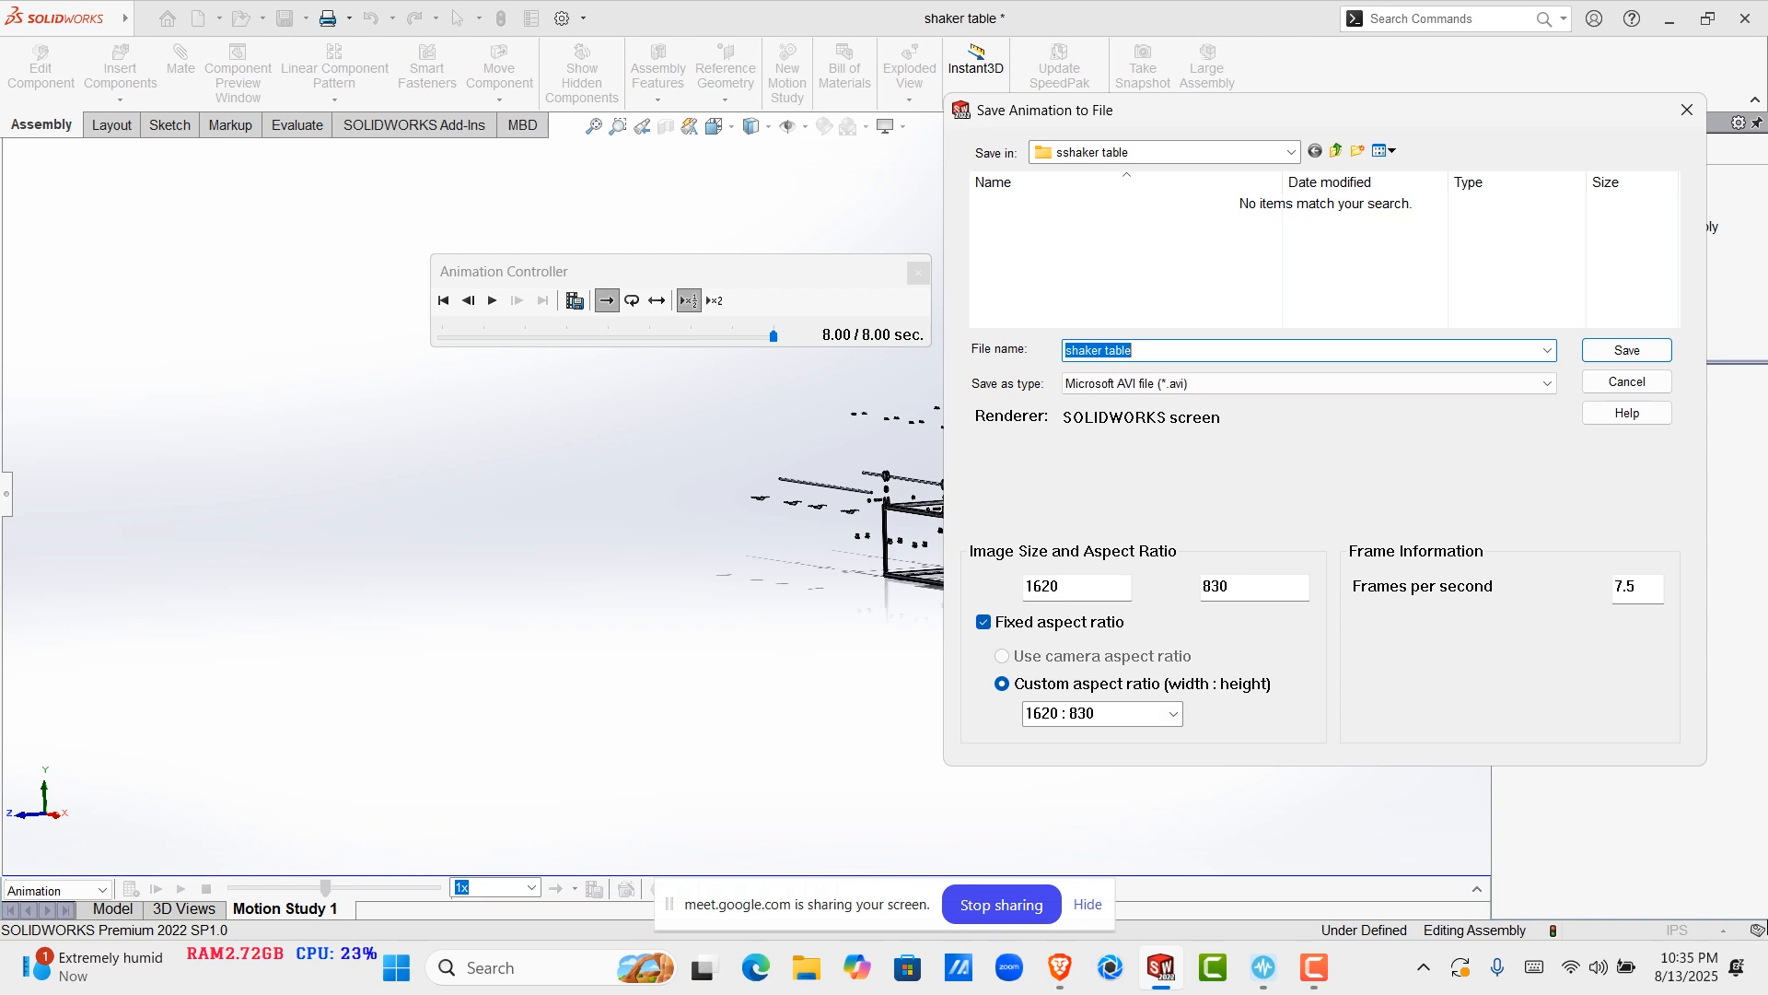
# Set the animation's custom aspect ratio to 16 : 9 (HDTV format) and reposition the save dialog
pyautogui.click(1173, 713)
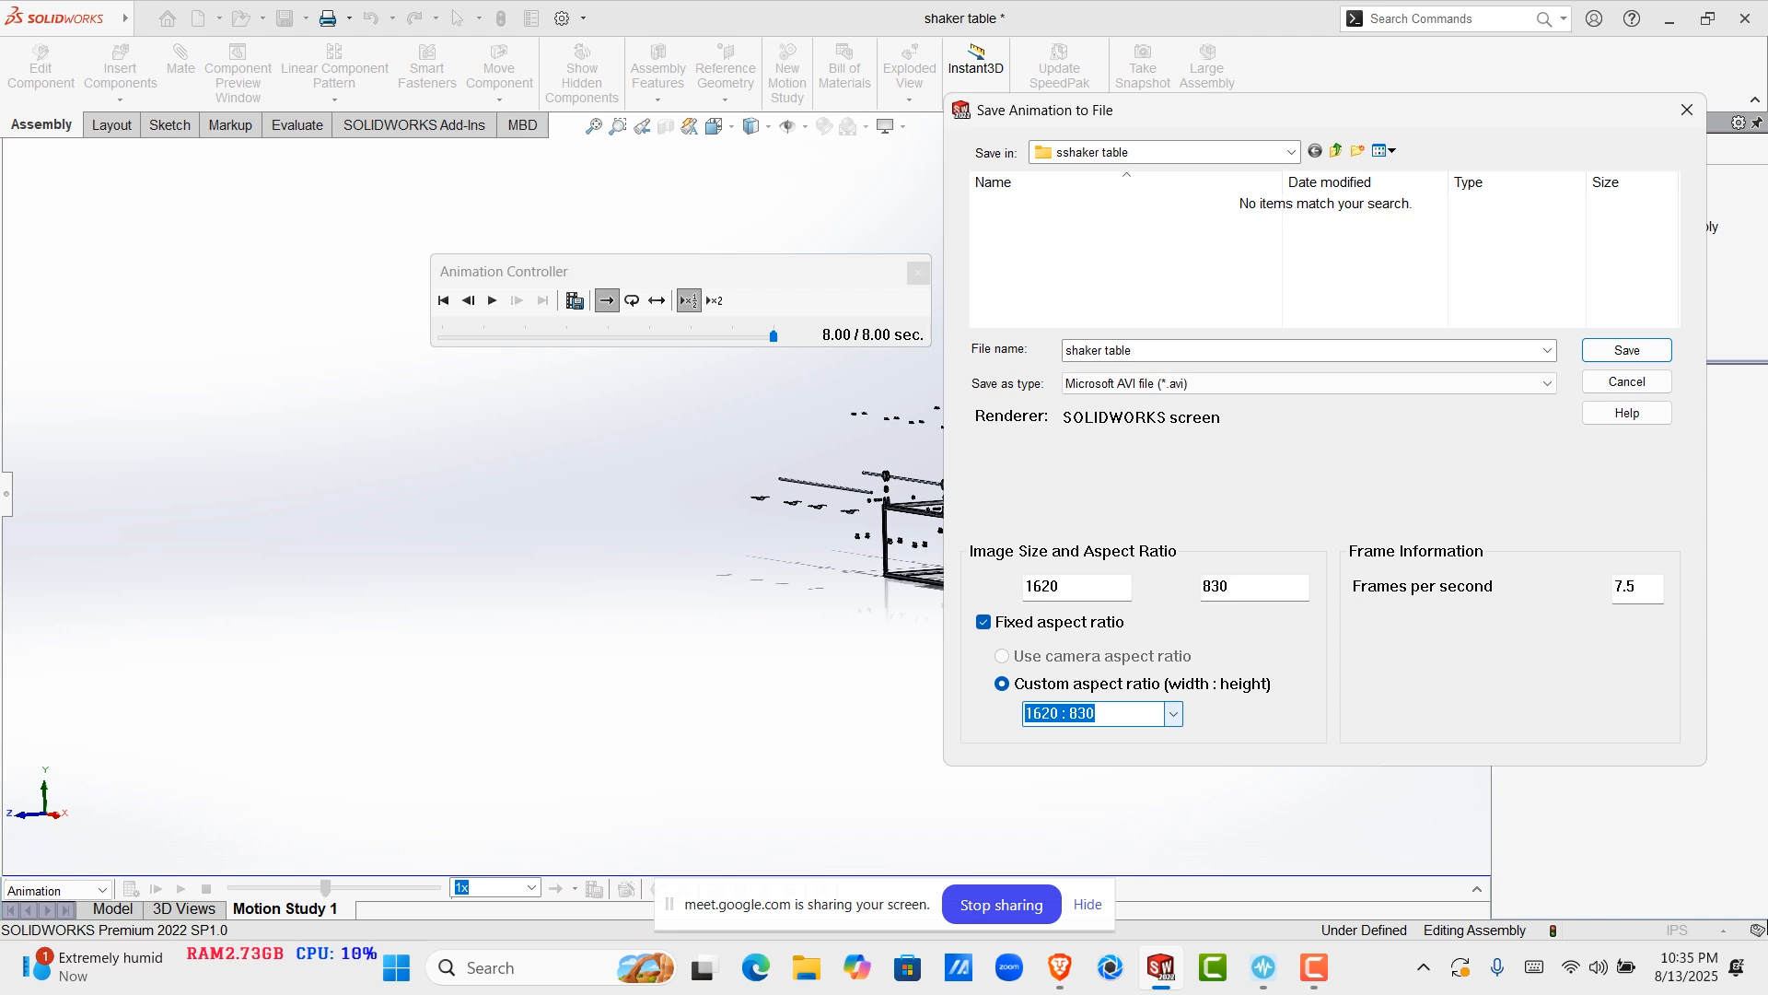
pyautogui.click(1173, 714)
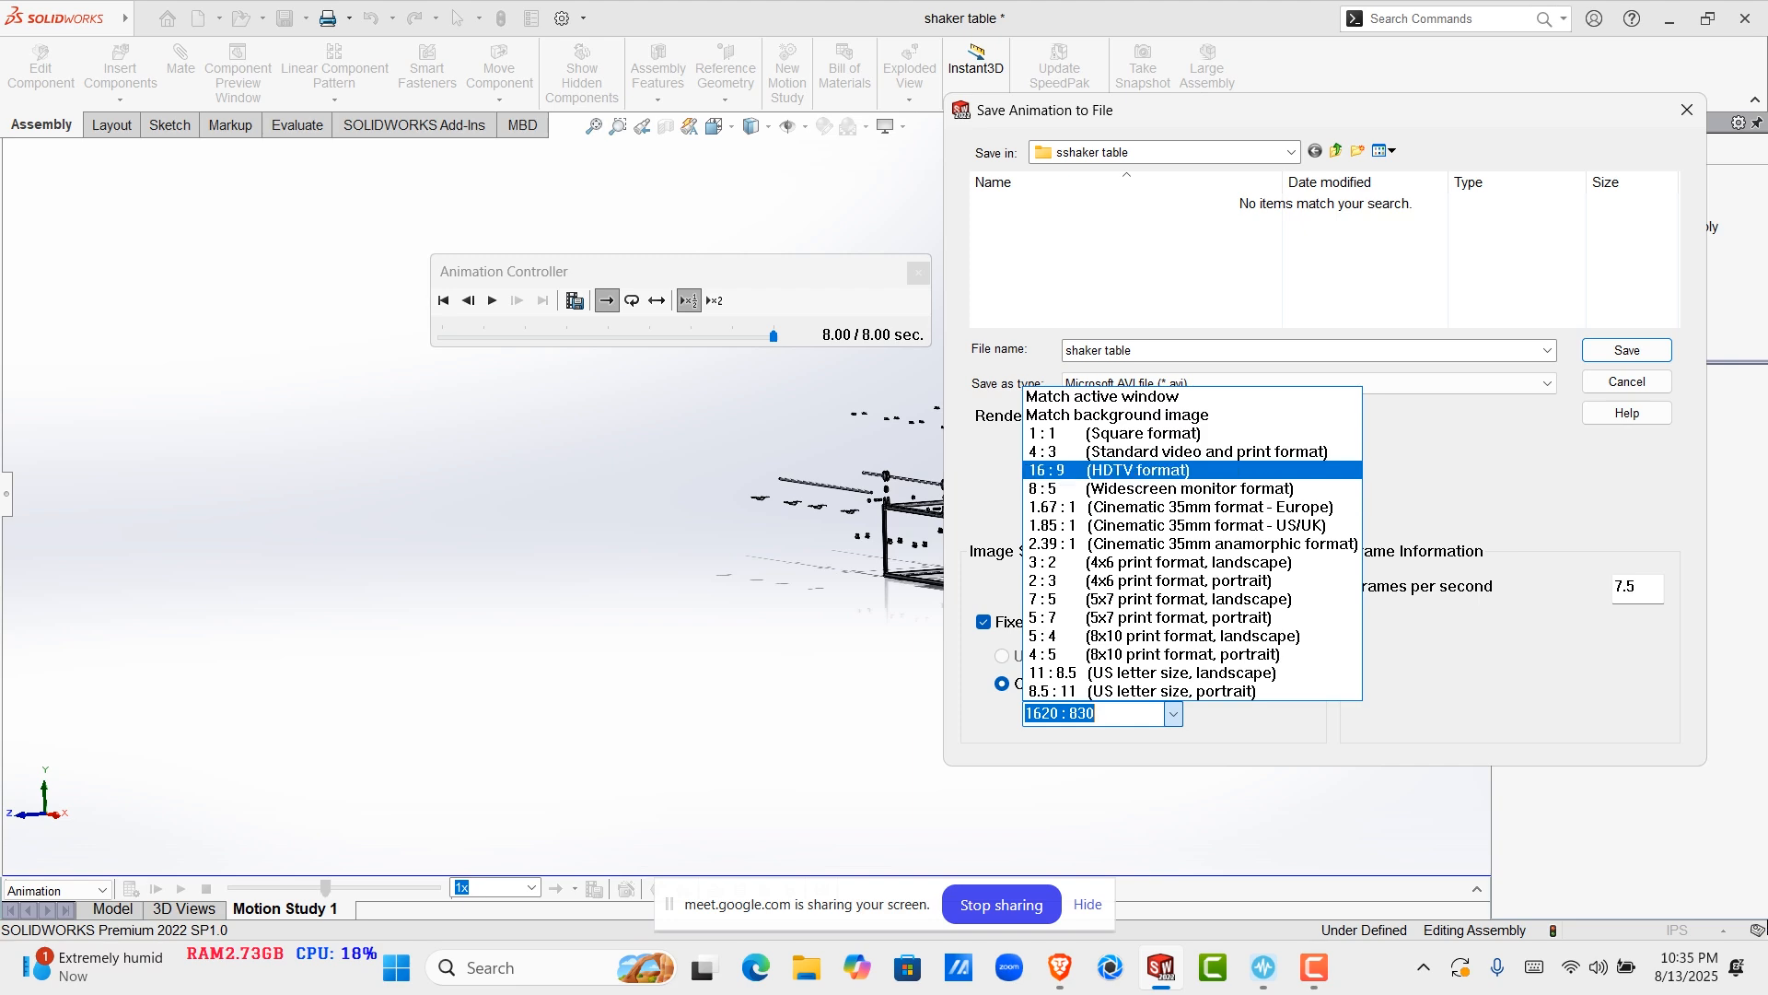
pyautogui.click(1191, 471)
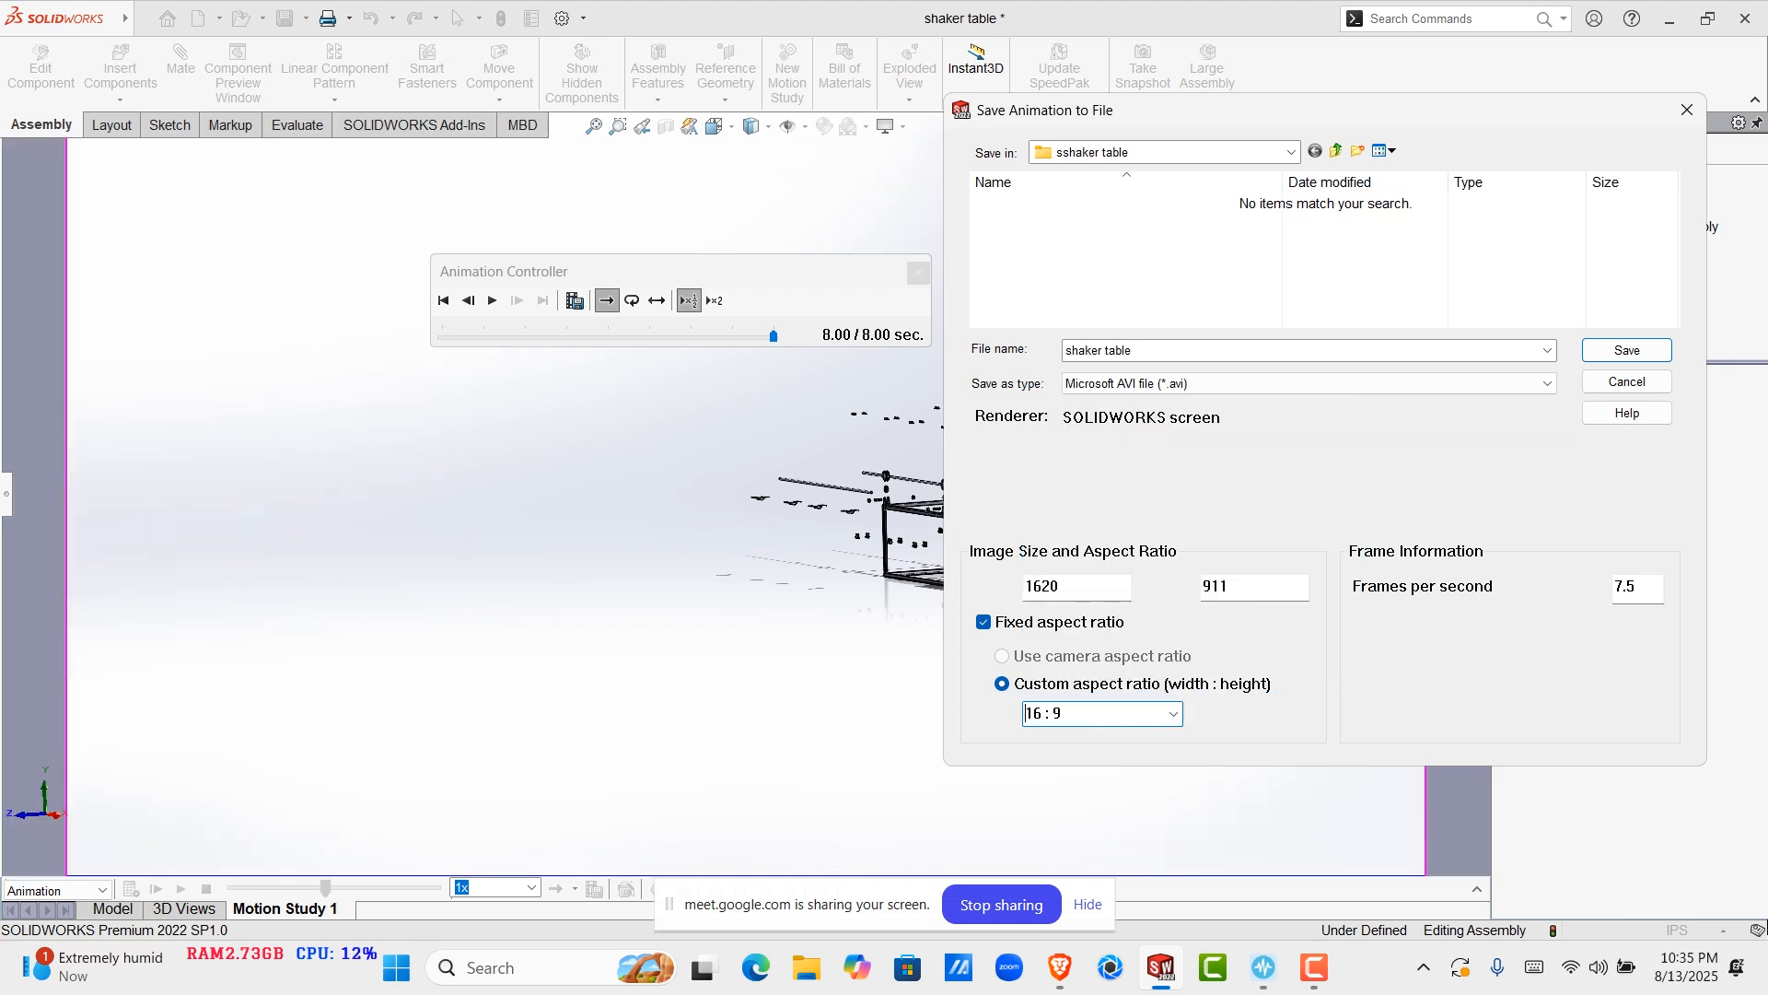
pyautogui.moveTo(1151, 110); pyautogui.dragTo(667, 429)
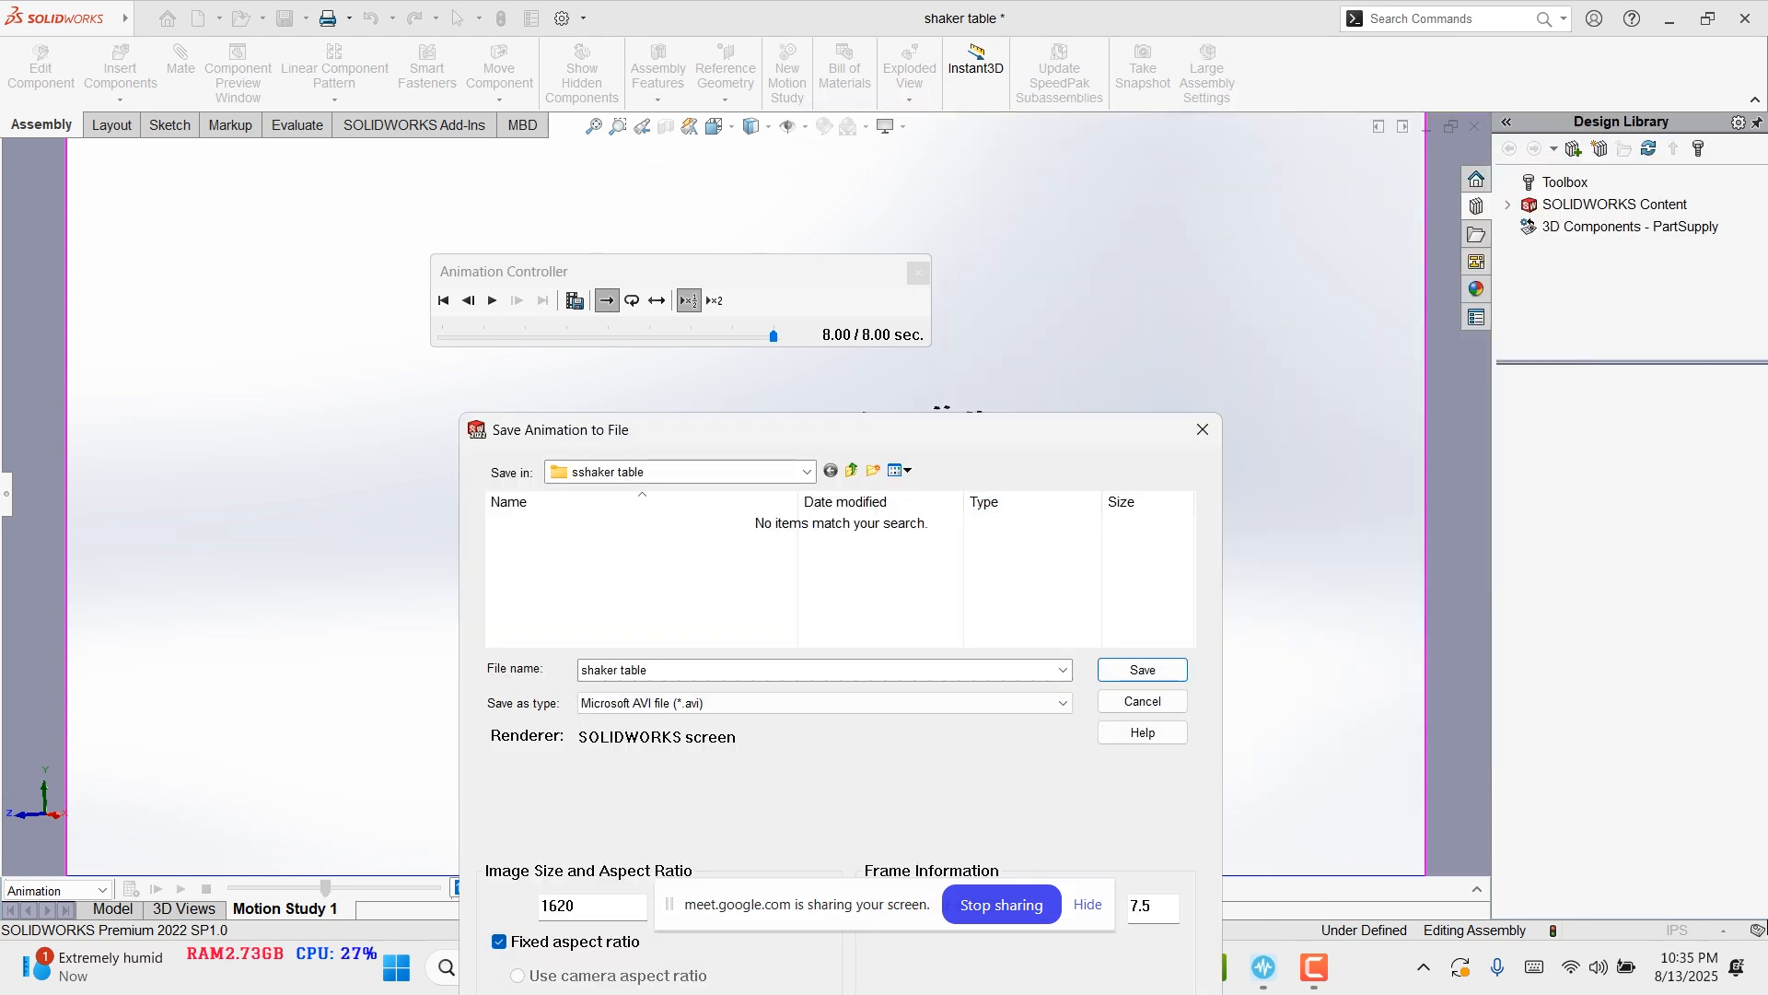
pyautogui.moveTo(1032, 430); pyautogui.dragTo(1361, 163)
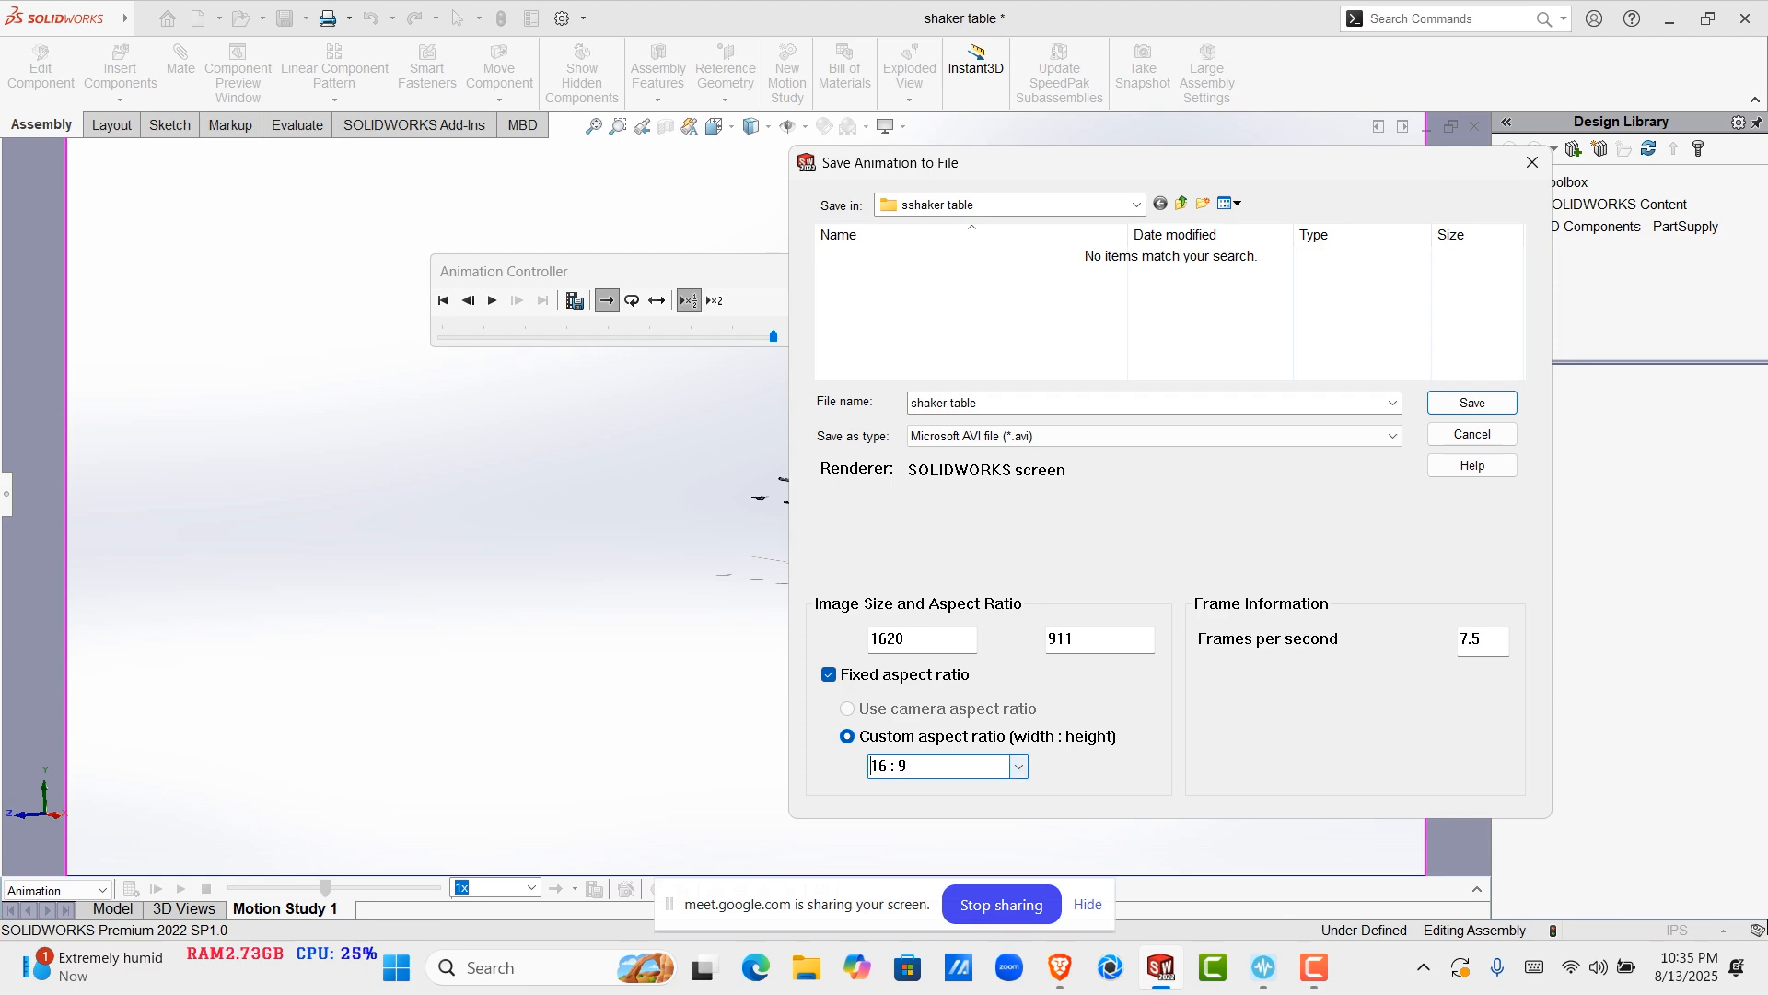
# Try matching the animation's aspect ratio to the background image, and return it to 16 : 9
pyautogui.click(1018, 766)
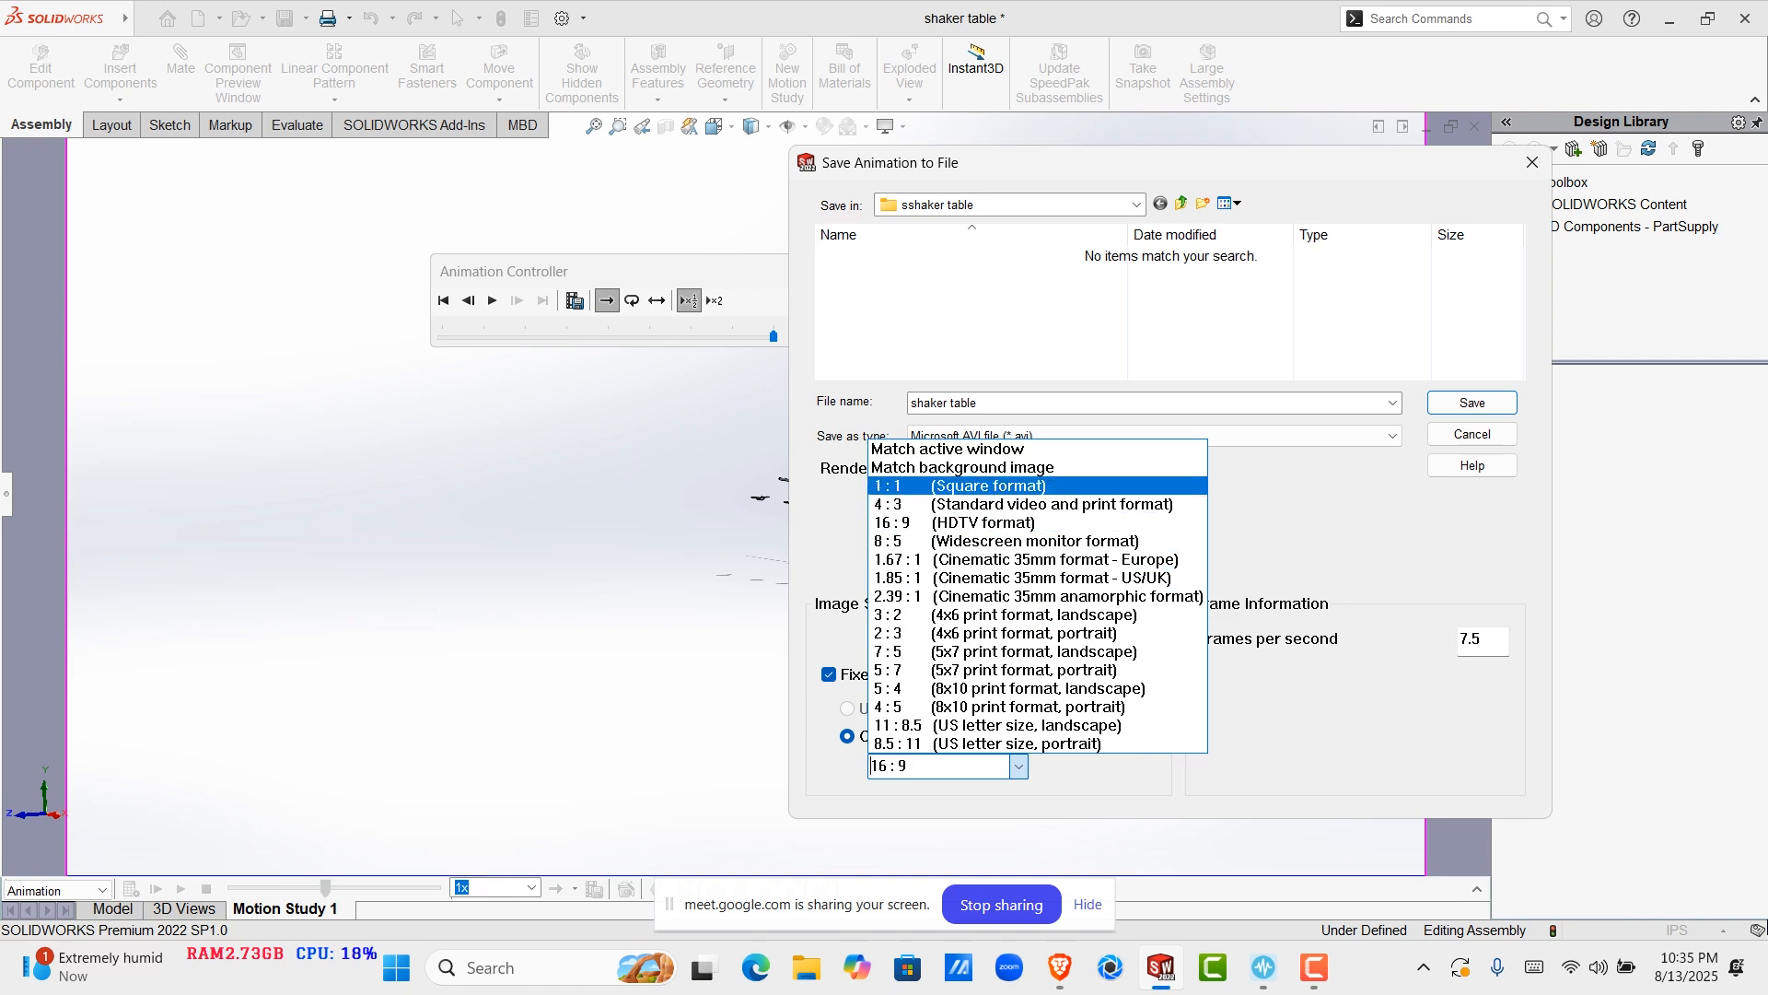
pyautogui.click(958, 467)
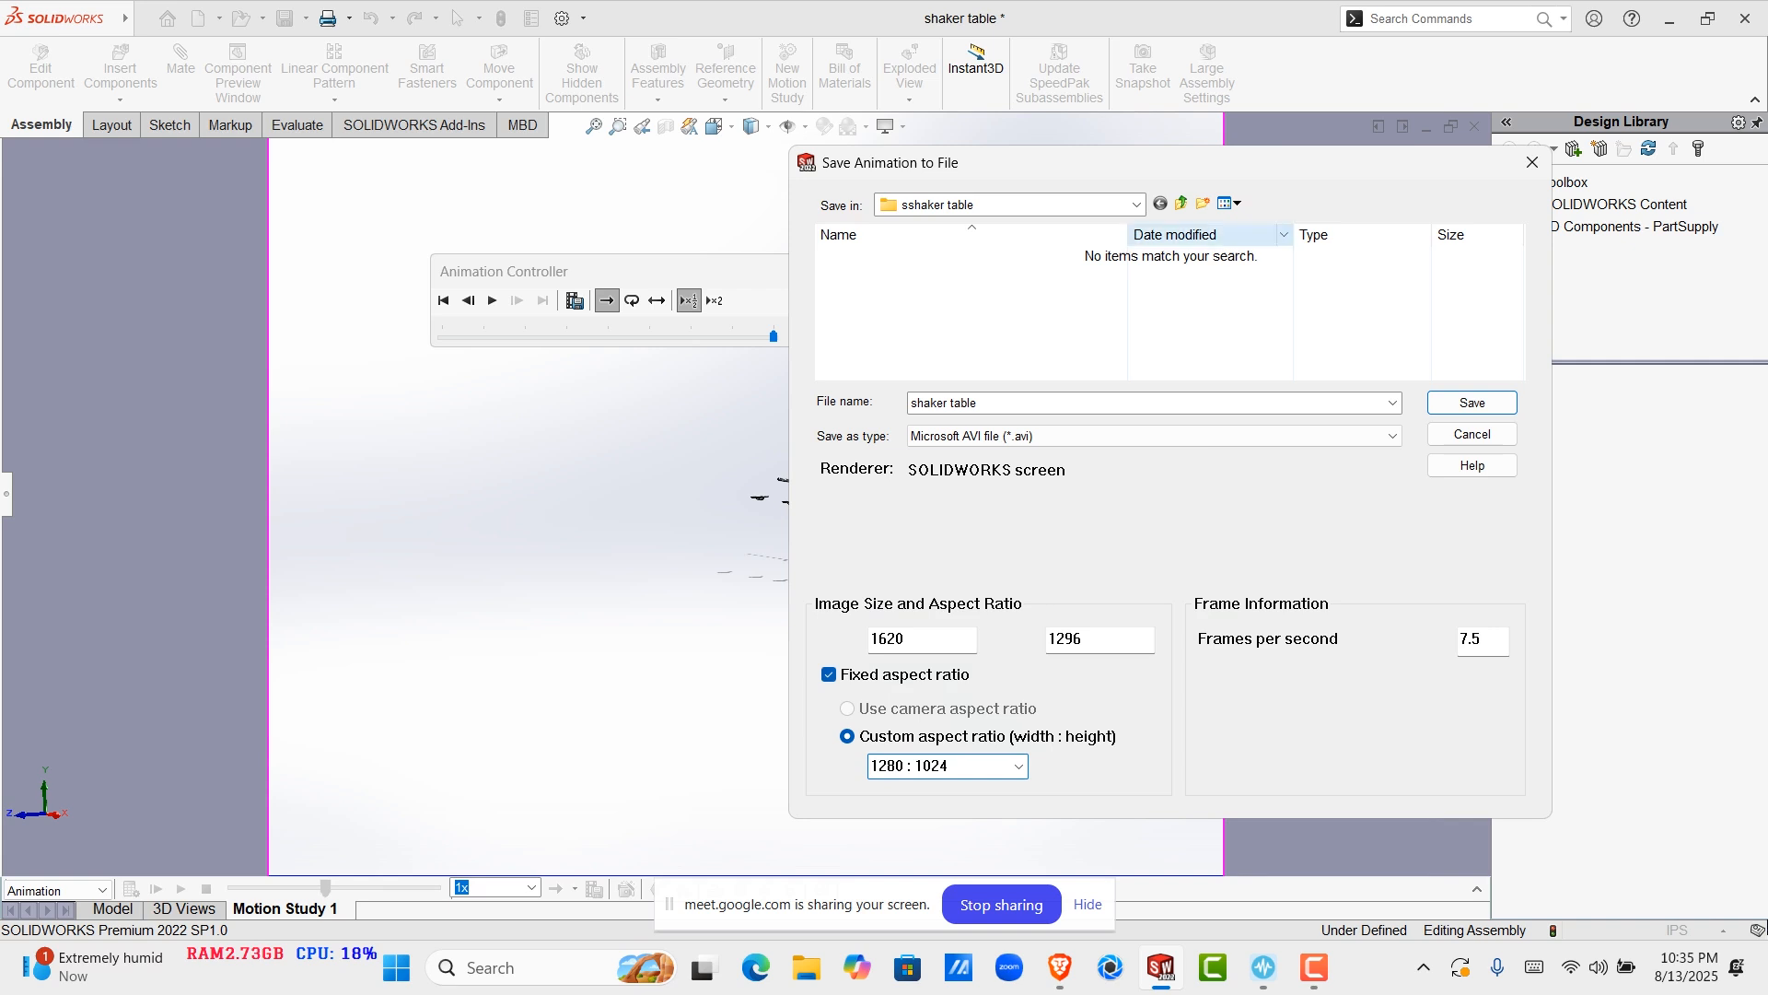
pyautogui.moveTo(1142, 162); pyautogui.dragTo(1135, 160)
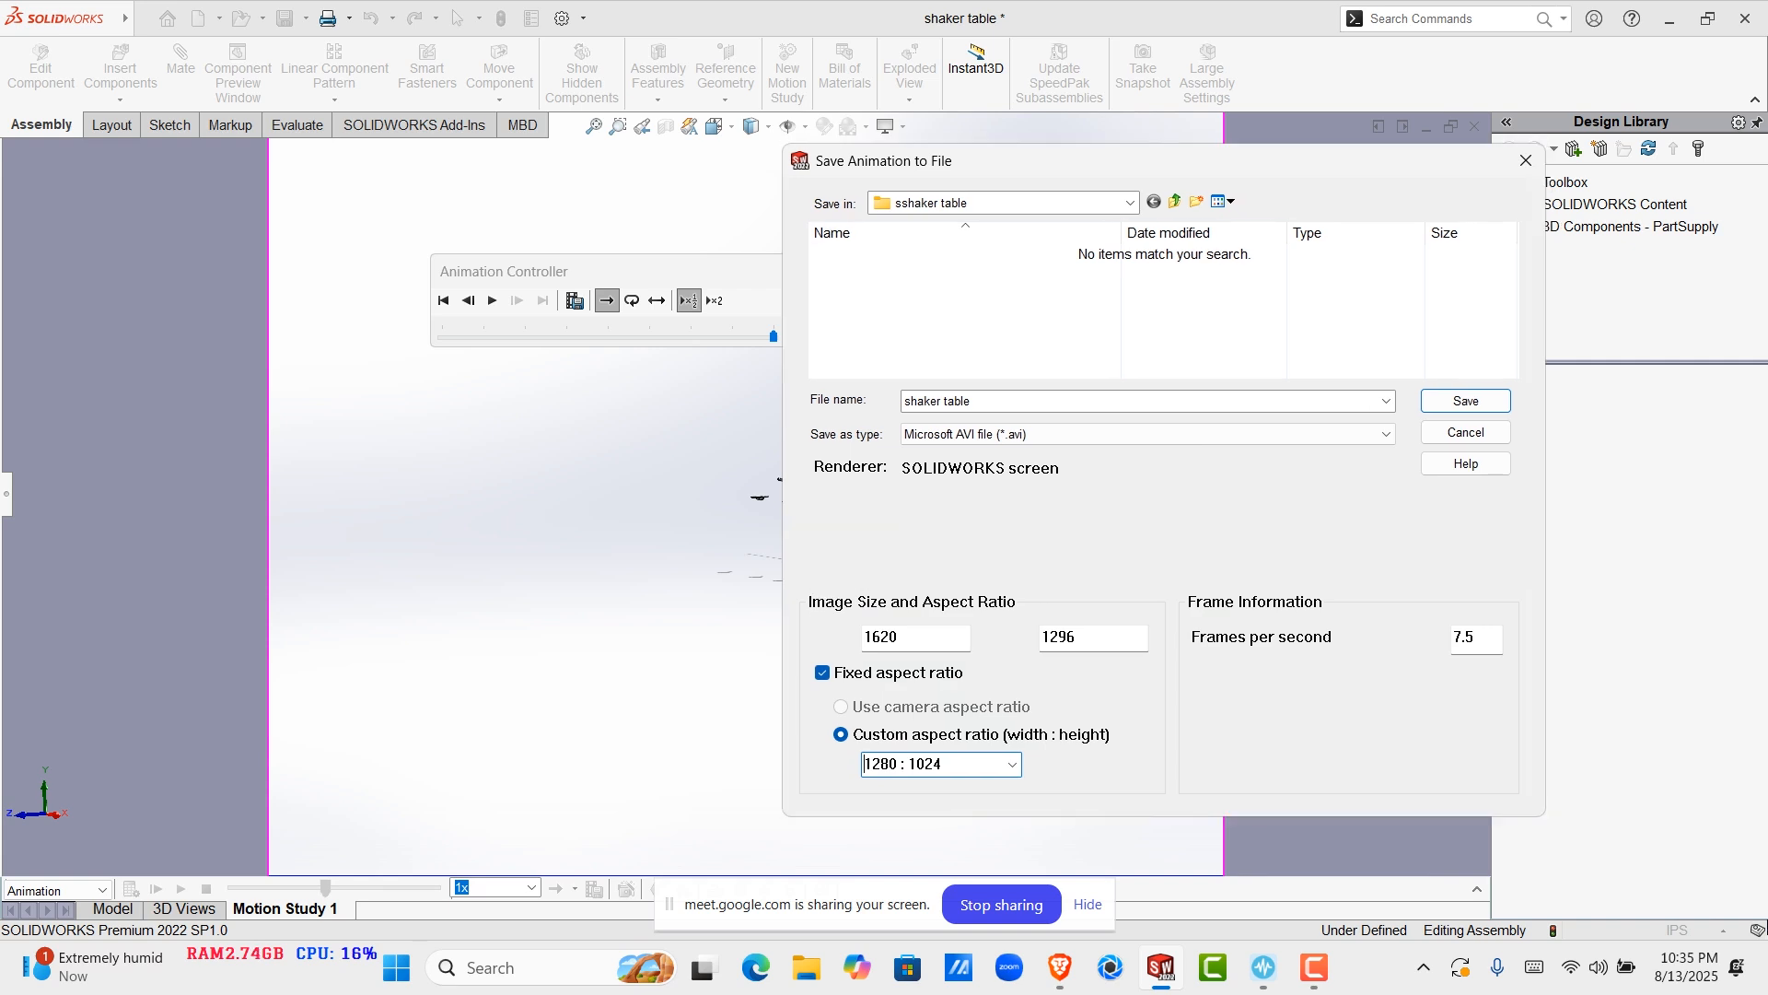
pyautogui.click(1012, 764)
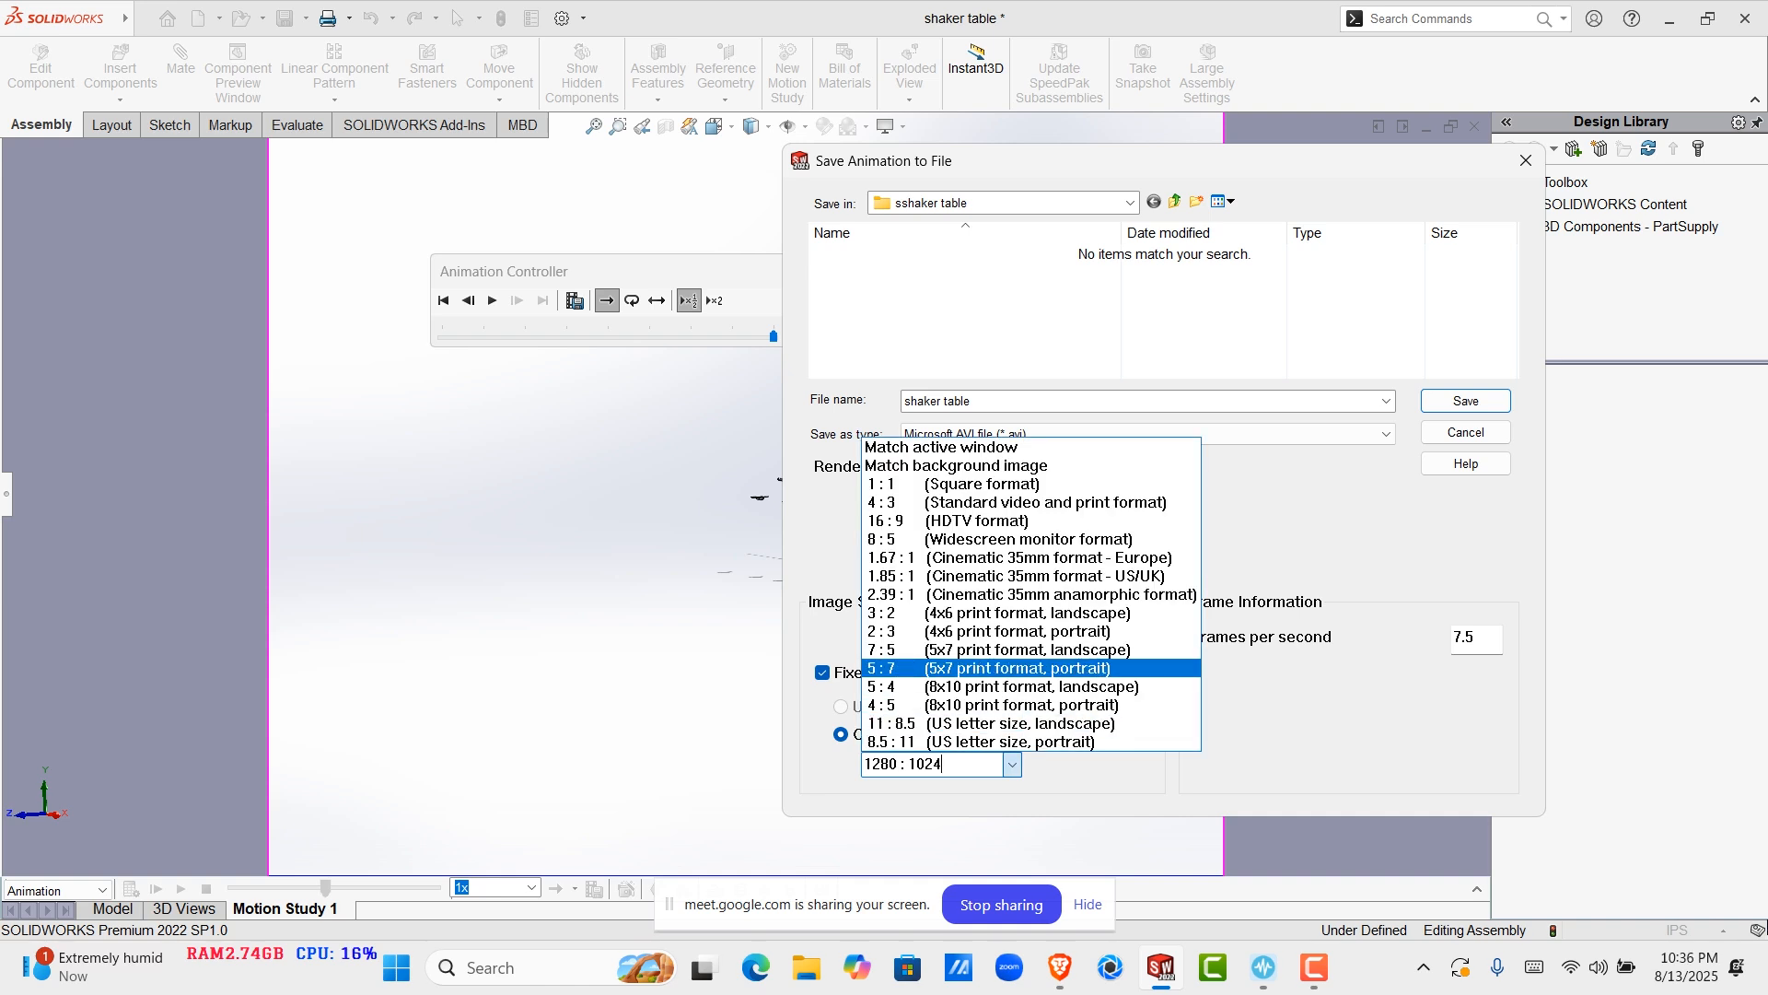
pyautogui.press('Up')
pyautogui.press('Up')
pyautogui.press('Up')
pyautogui.press('Return')
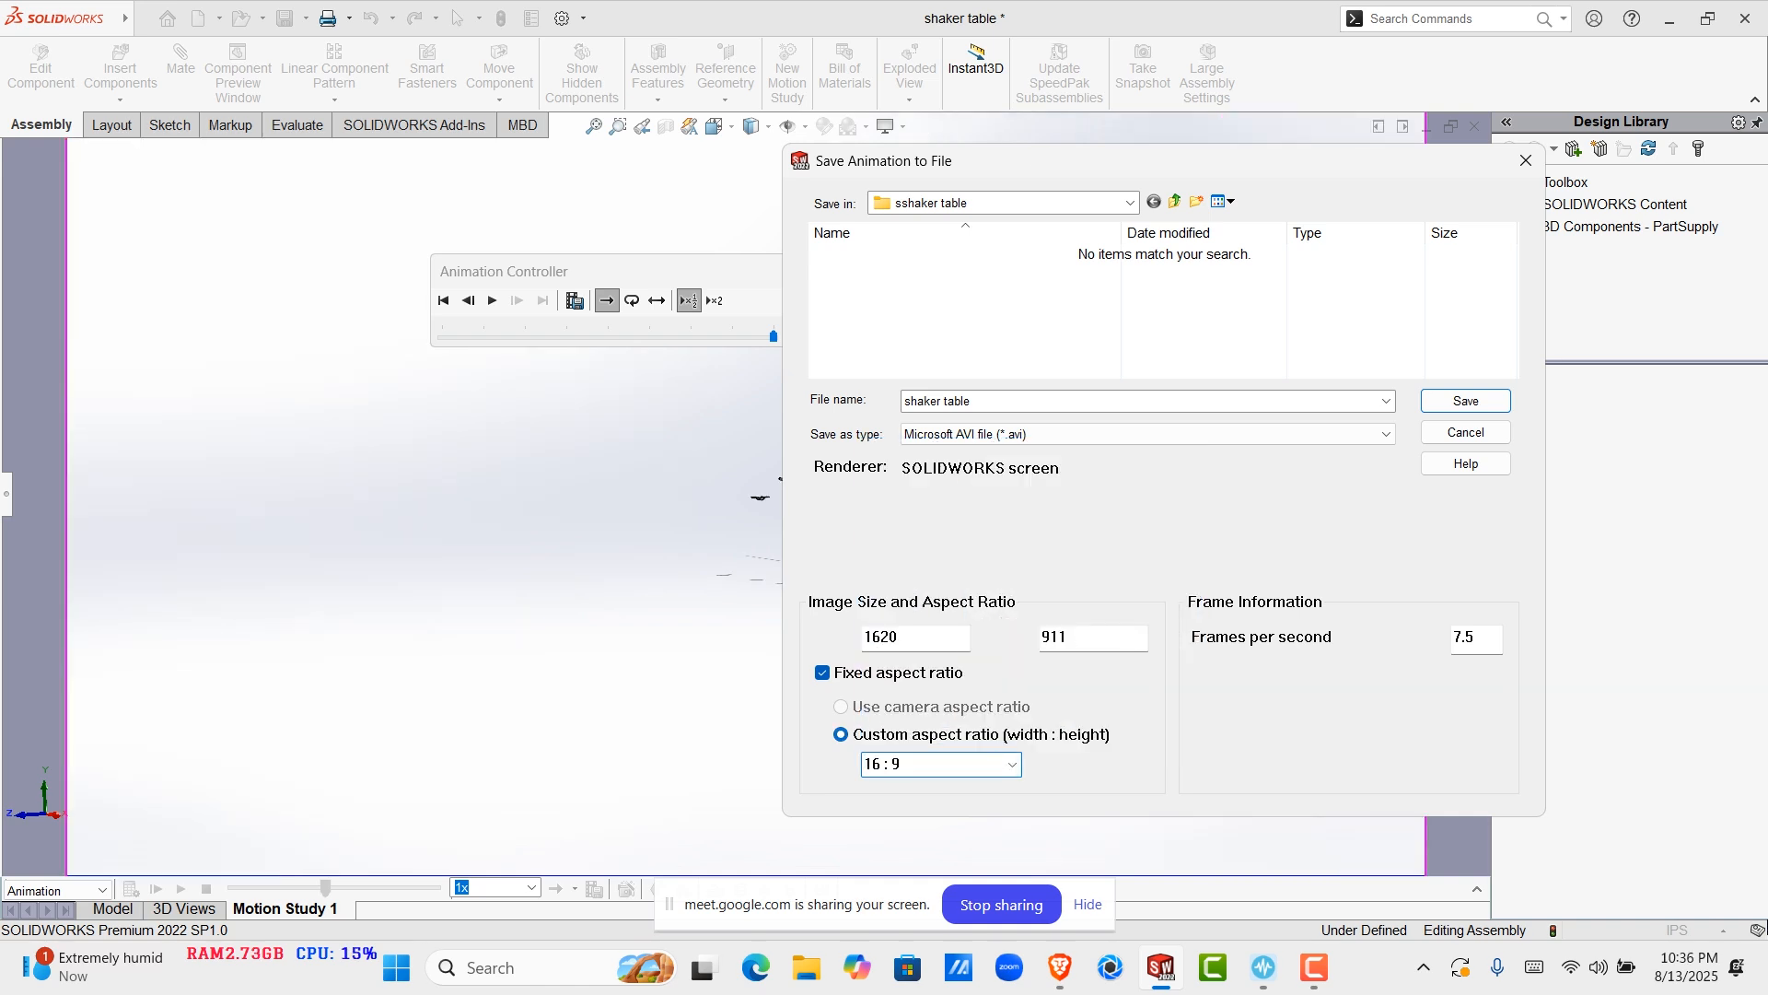
# Try the 4 : 5 (8x10 print, portrait) and 3 : 2 (4x6 print, landscape) aspect ratios for the animation
pyautogui.click(1012, 763)
pyautogui.press('End')
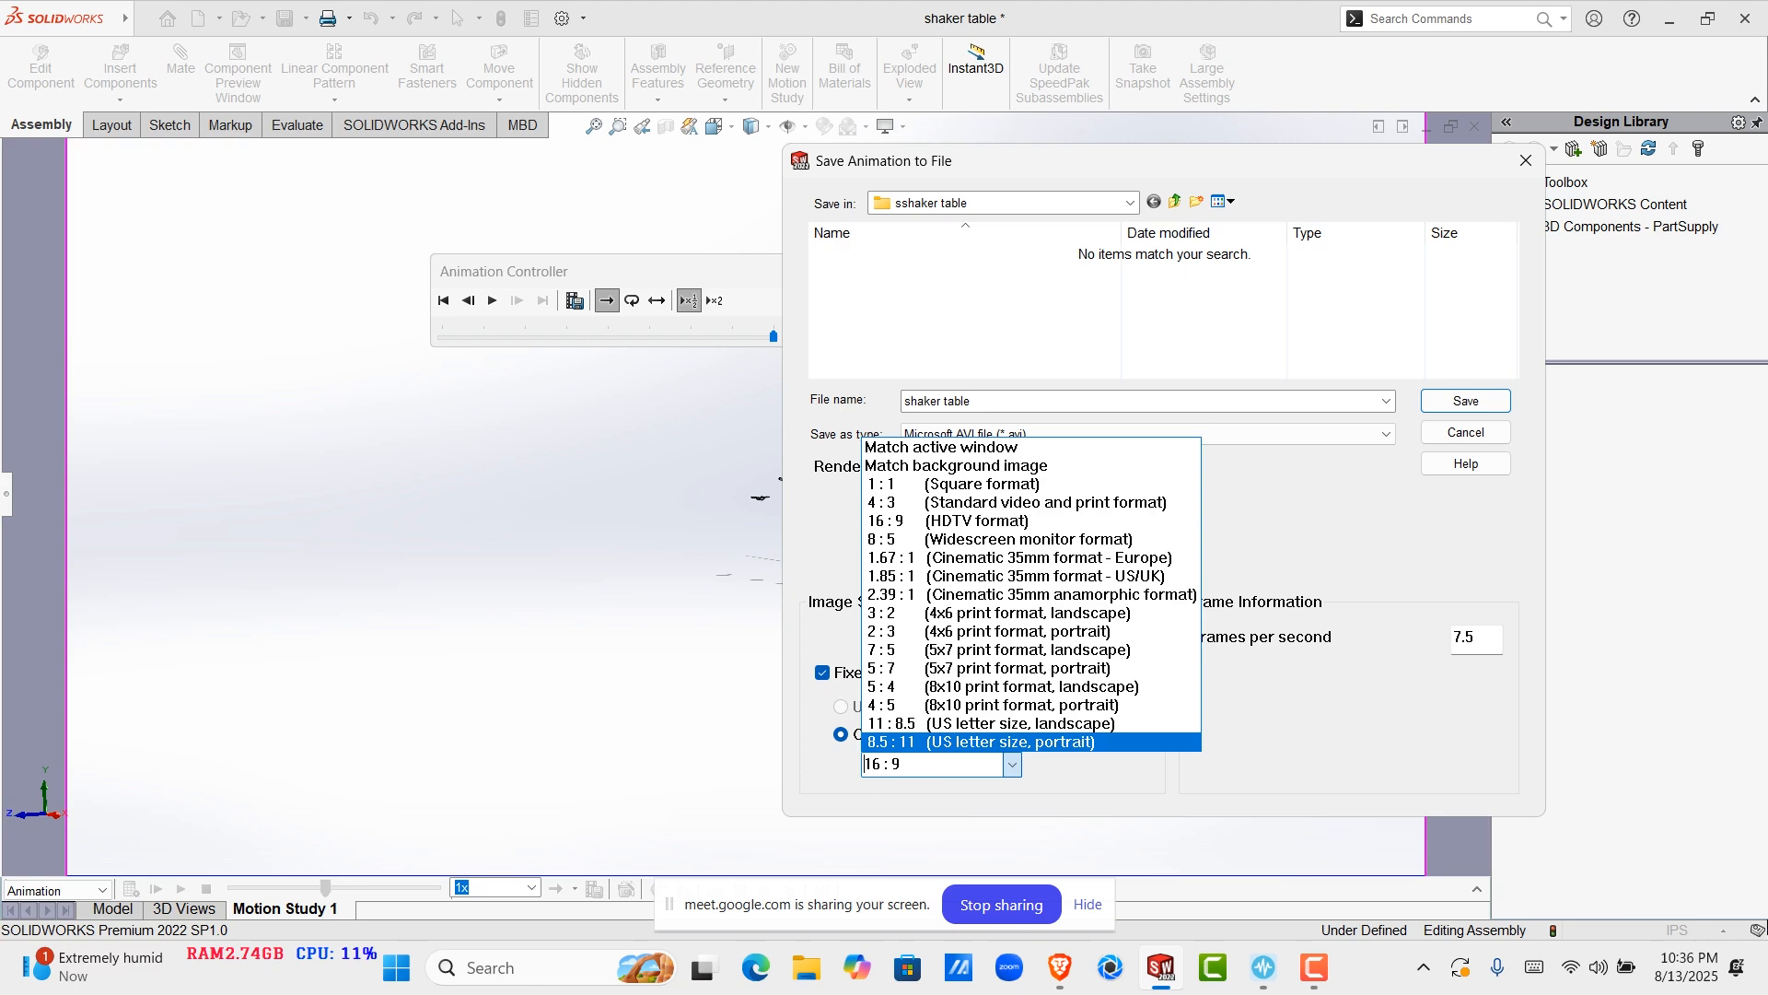
pyautogui.press('Up')
pyautogui.press('Up')
pyautogui.press('Return')
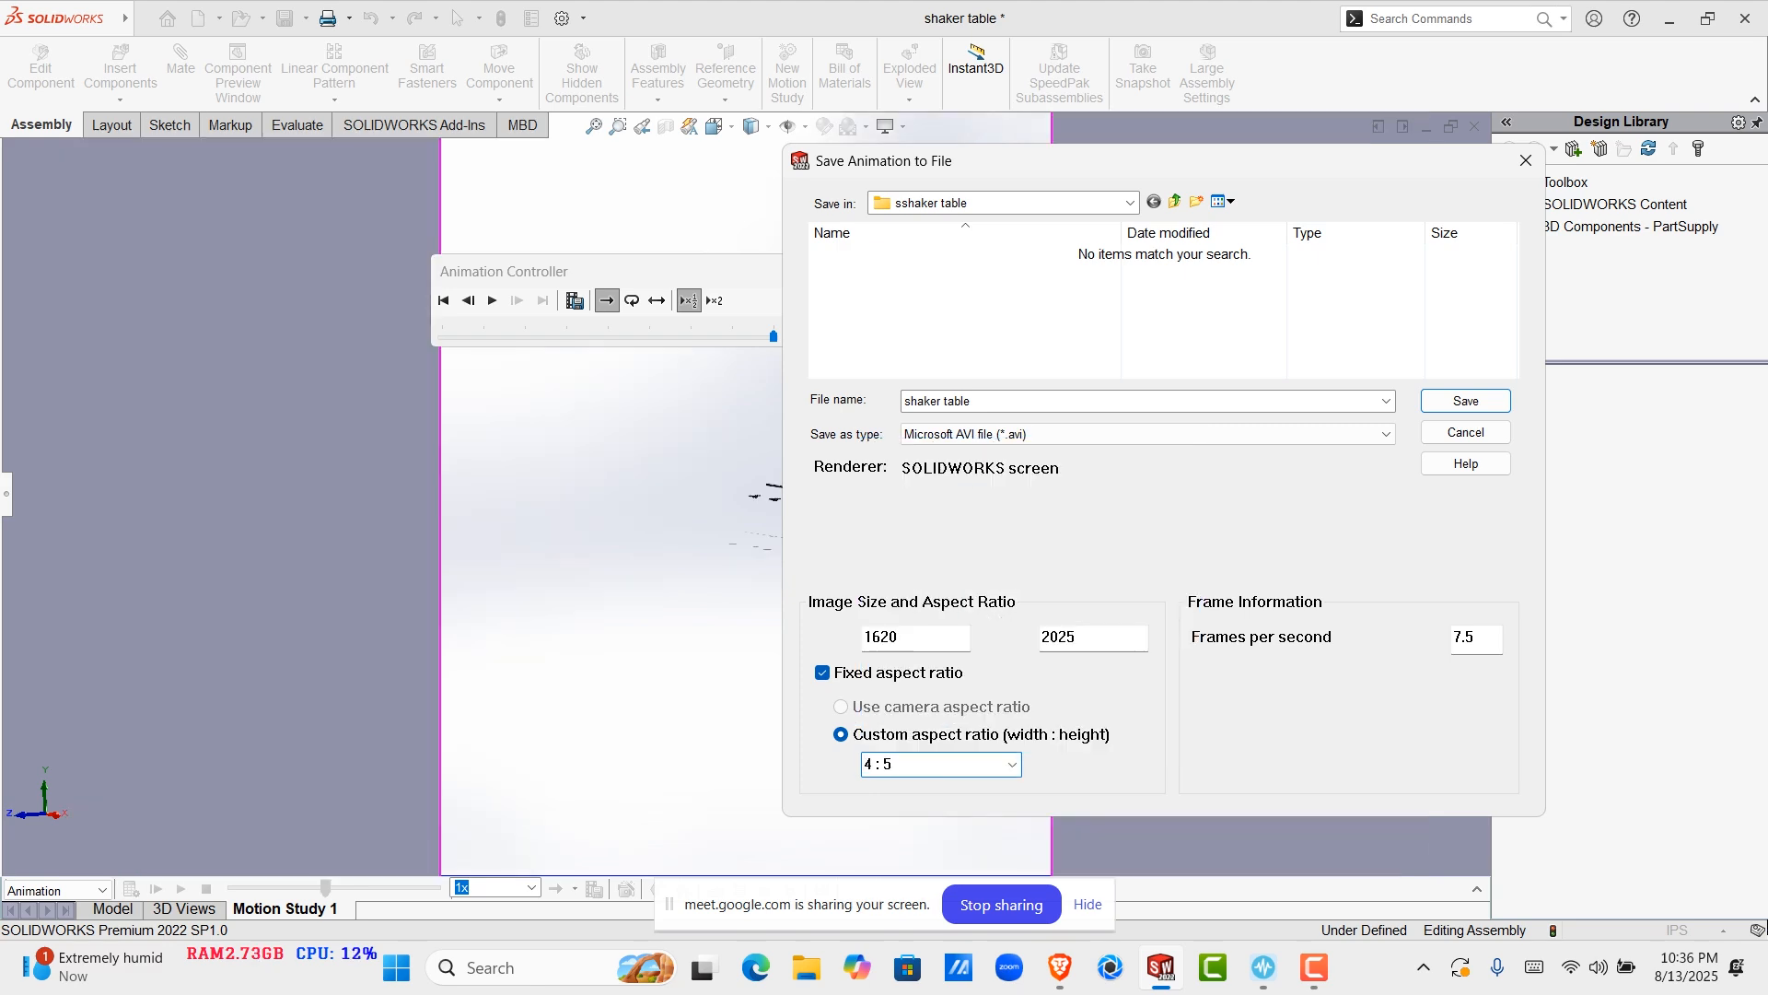
pyautogui.moveTo(1023, 160); pyautogui.dragTo(1230, 204)
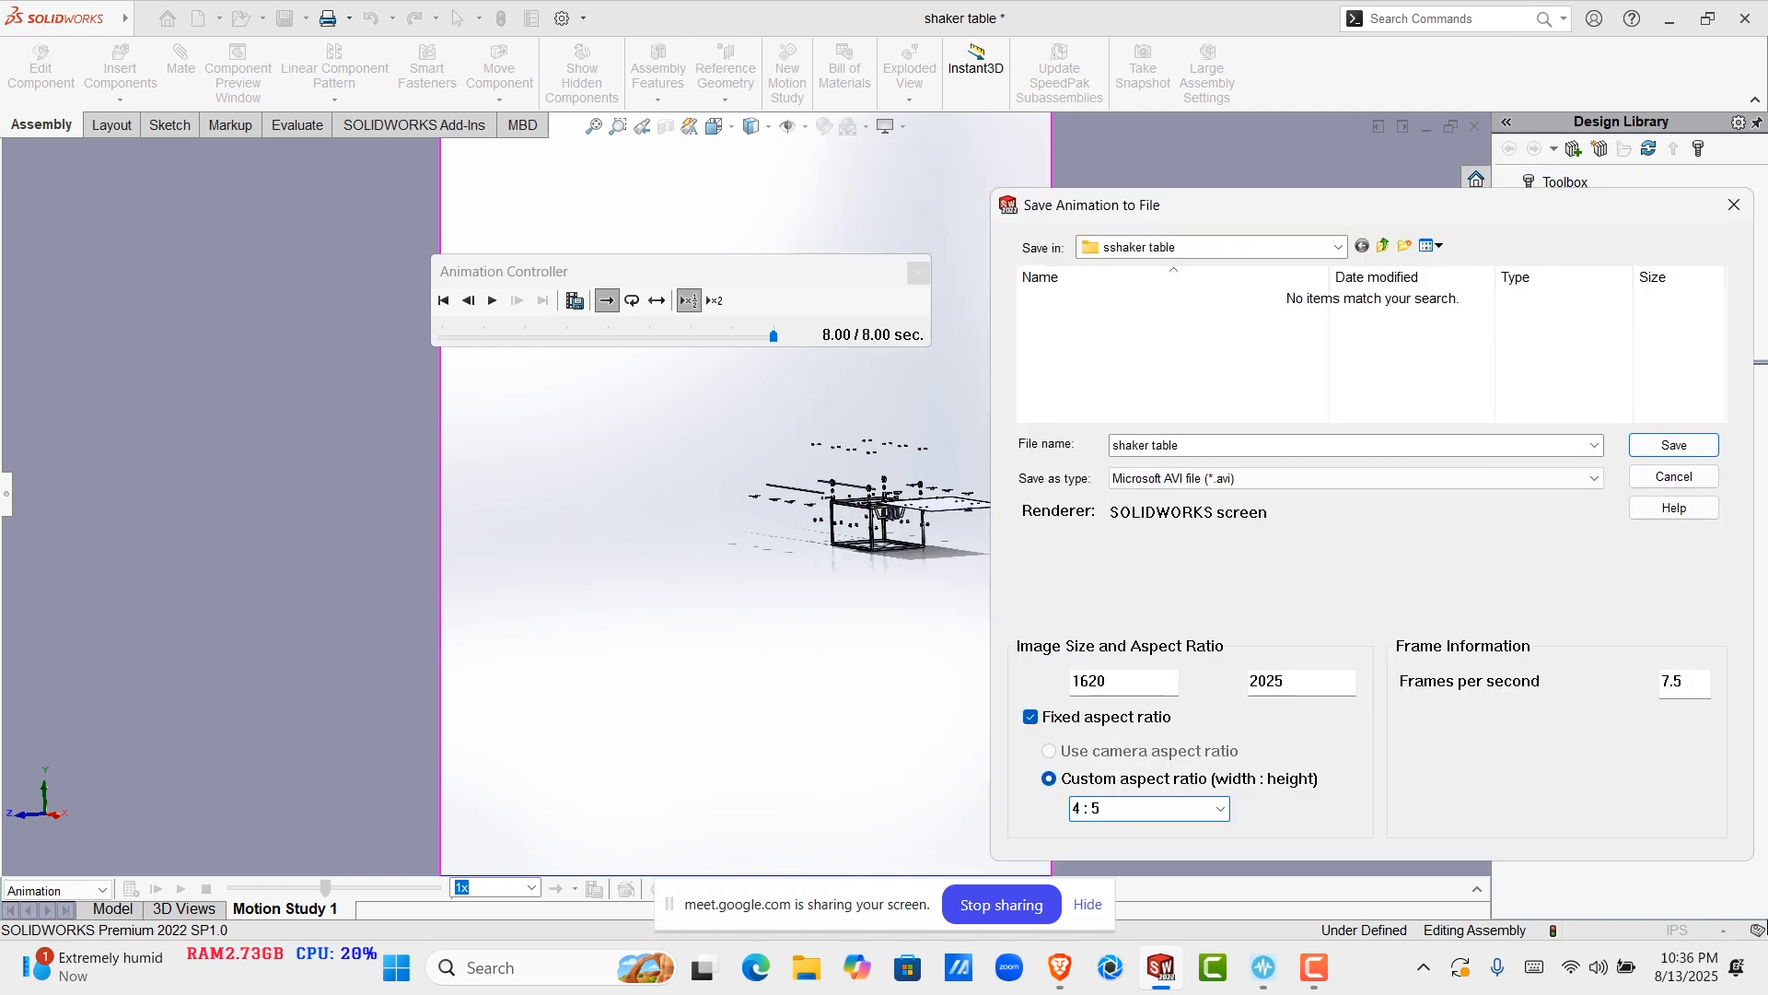
pyautogui.click(1220, 808)
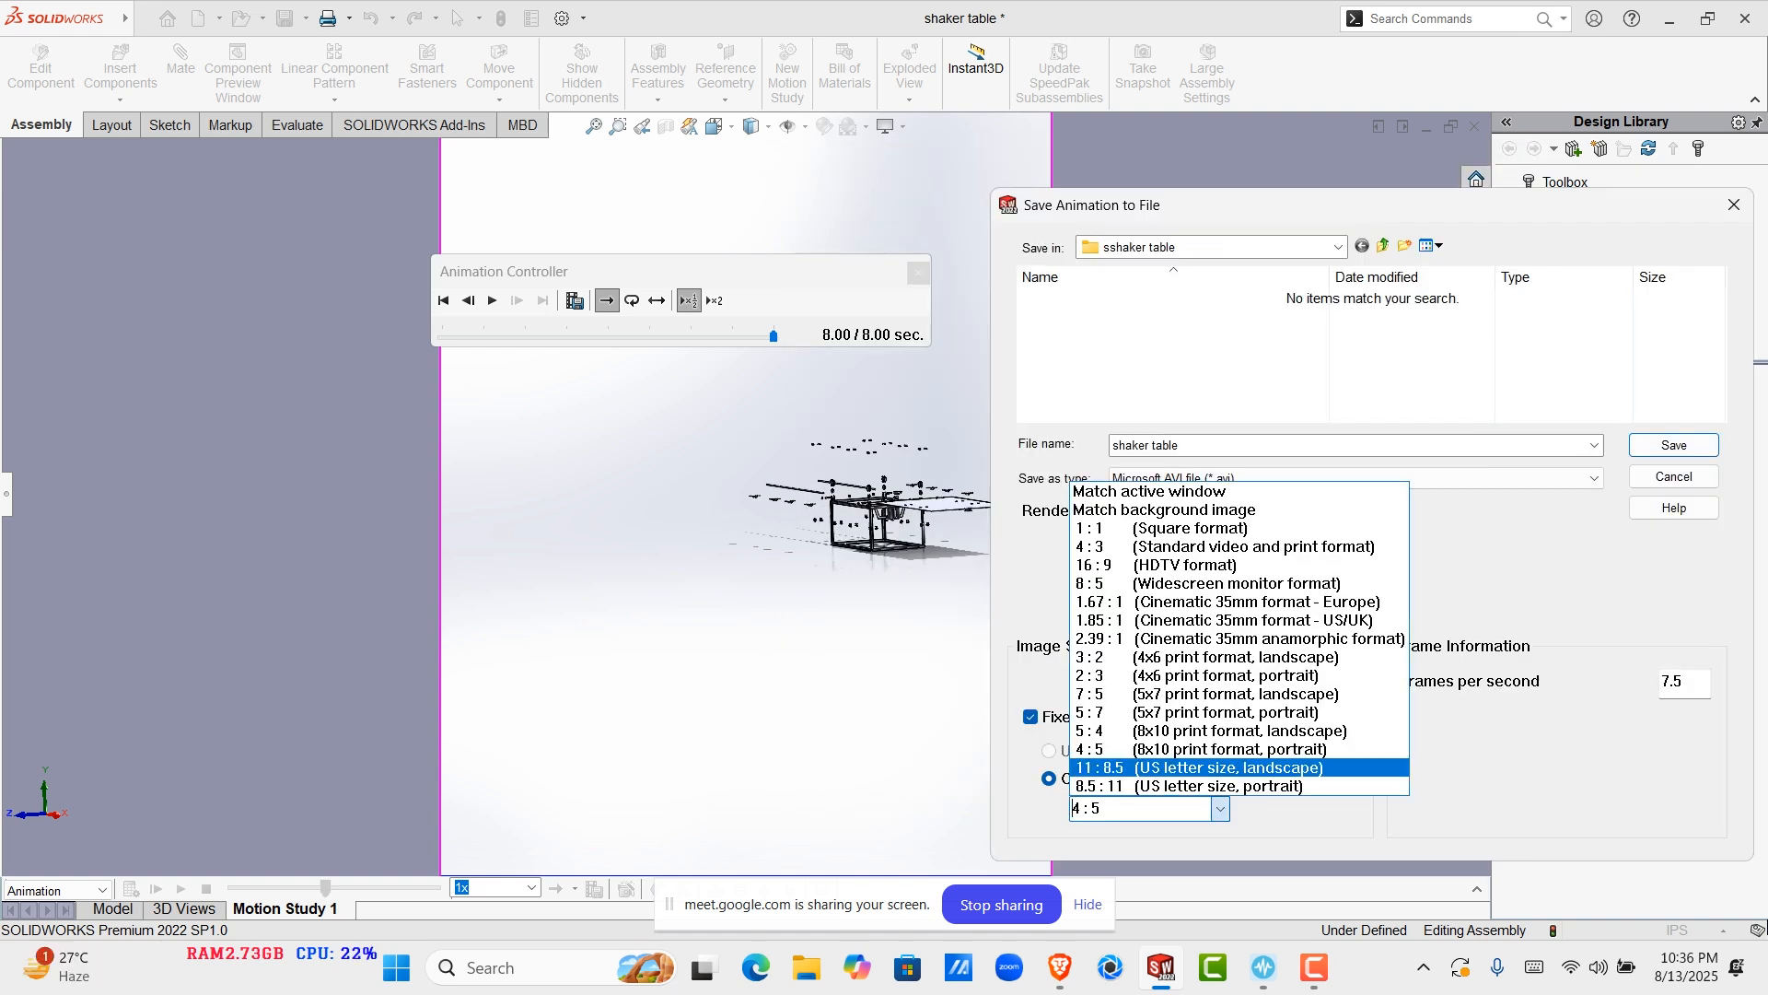
pyautogui.press('Escape')
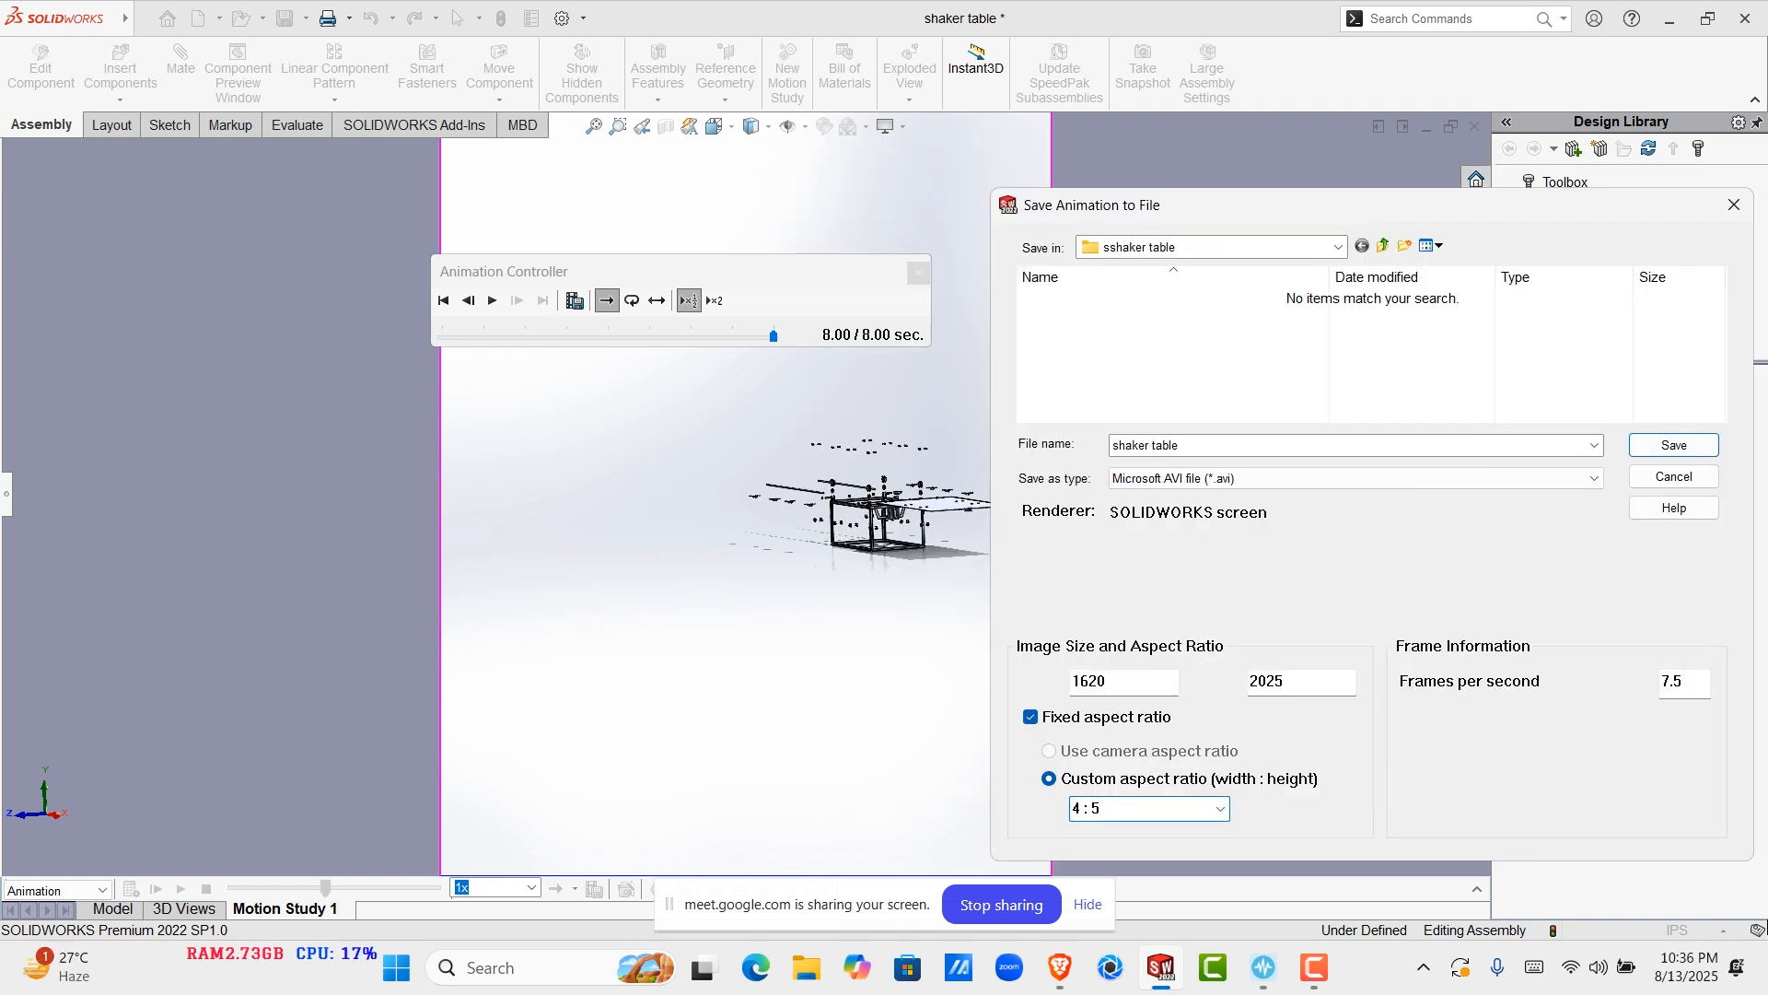
pyautogui.click(1220, 808)
pyautogui.click(1197, 658)
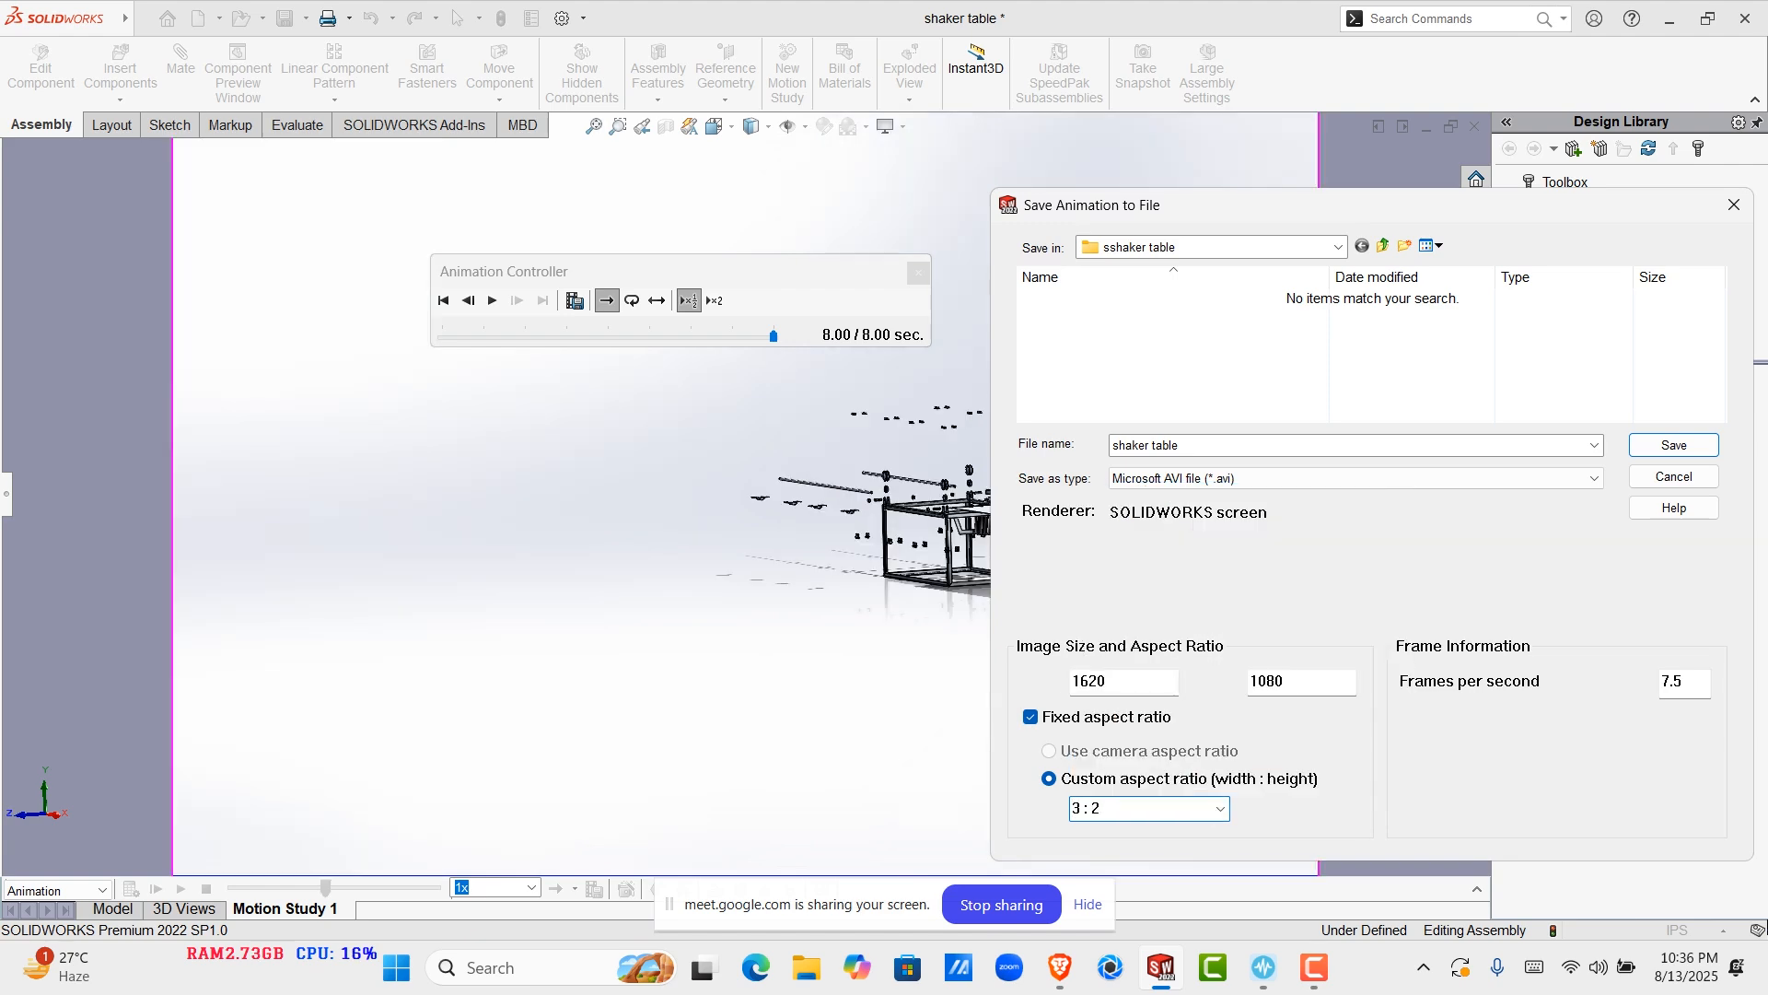
# Compare the 16 : 9, 1 : 1 and 8 : 5 aspect ratios for the animation frame, settling on 16 : 9
pyautogui.click(1220, 808)
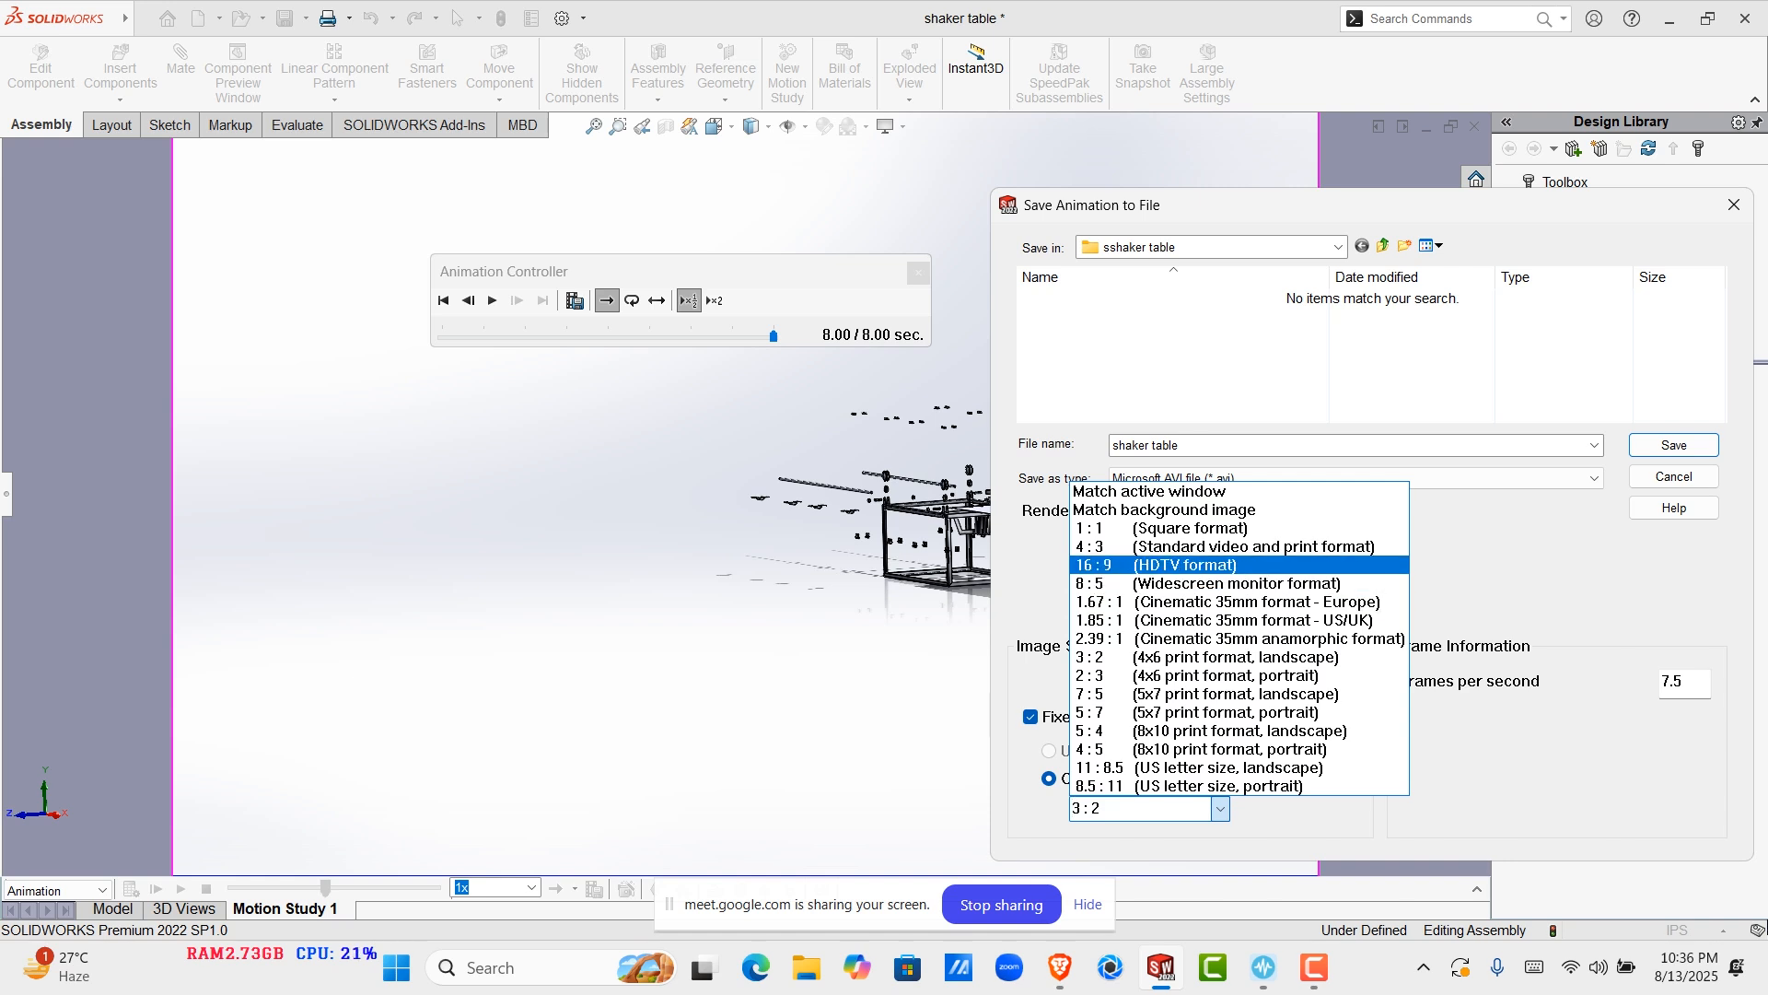
pyautogui.click(1197, 564)
pyautogui.click(1220, 809)
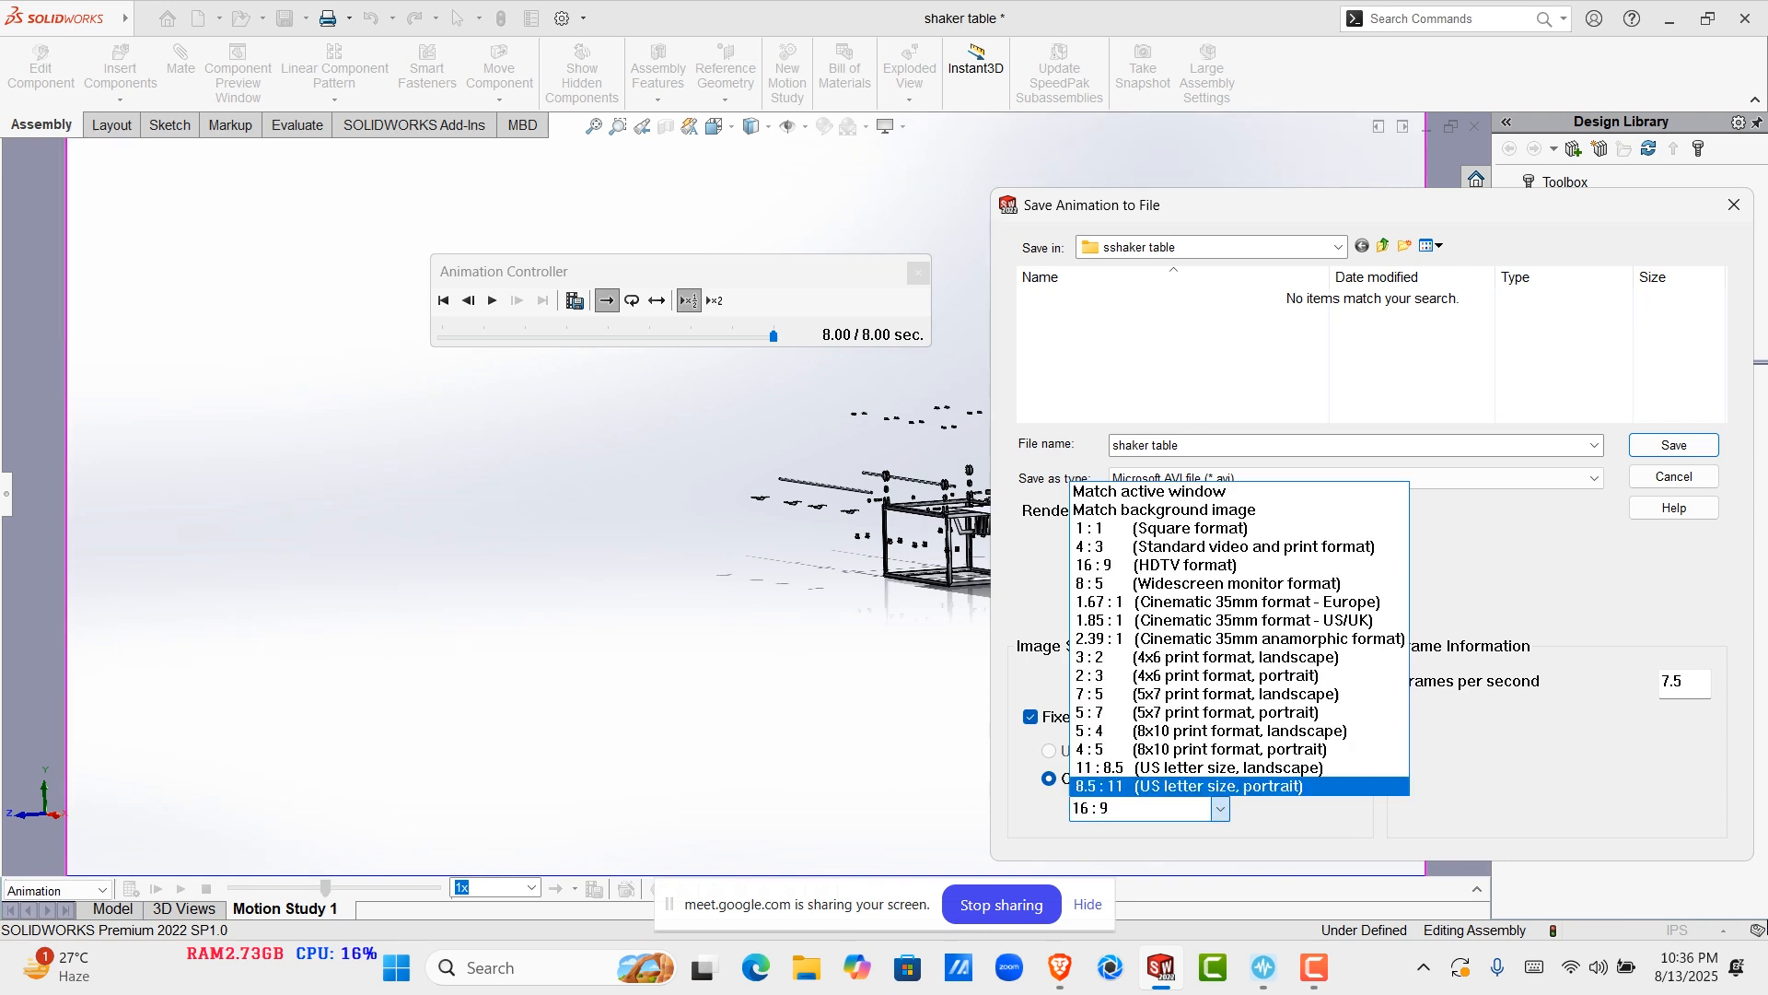
pyautogui.click(1189, 528)
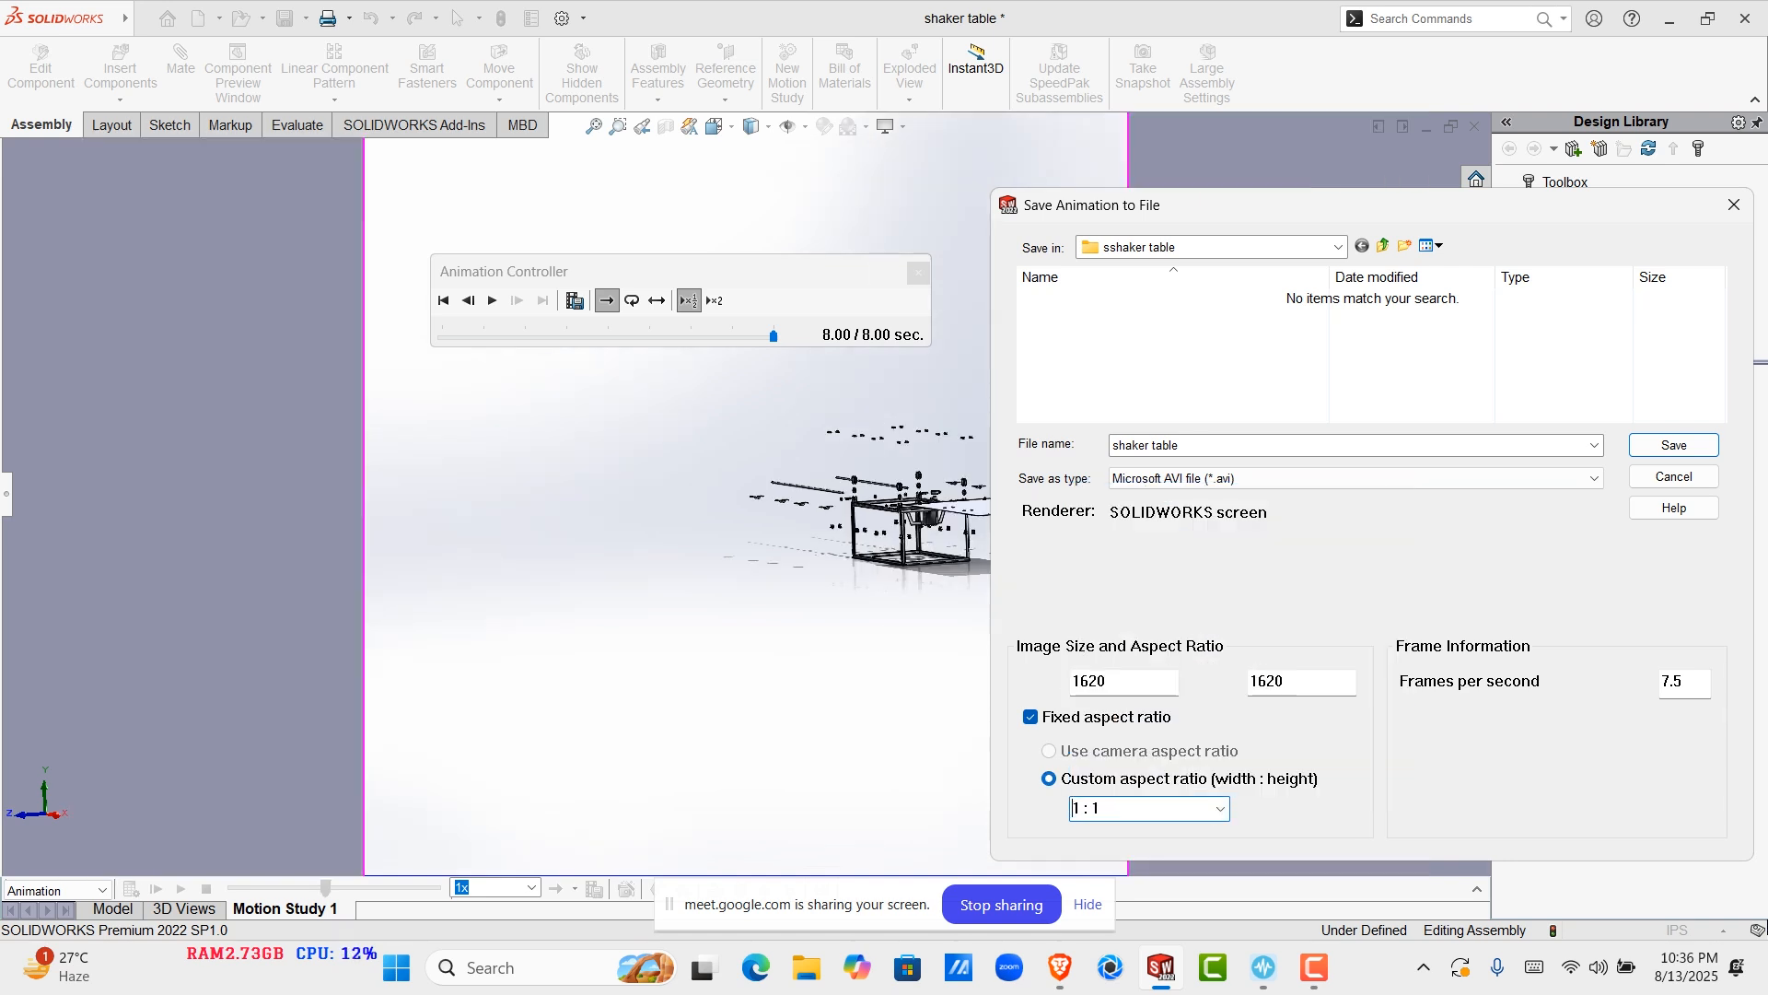
pyautogui.click(1221, 808)
pyautogui.click(1189, 583)
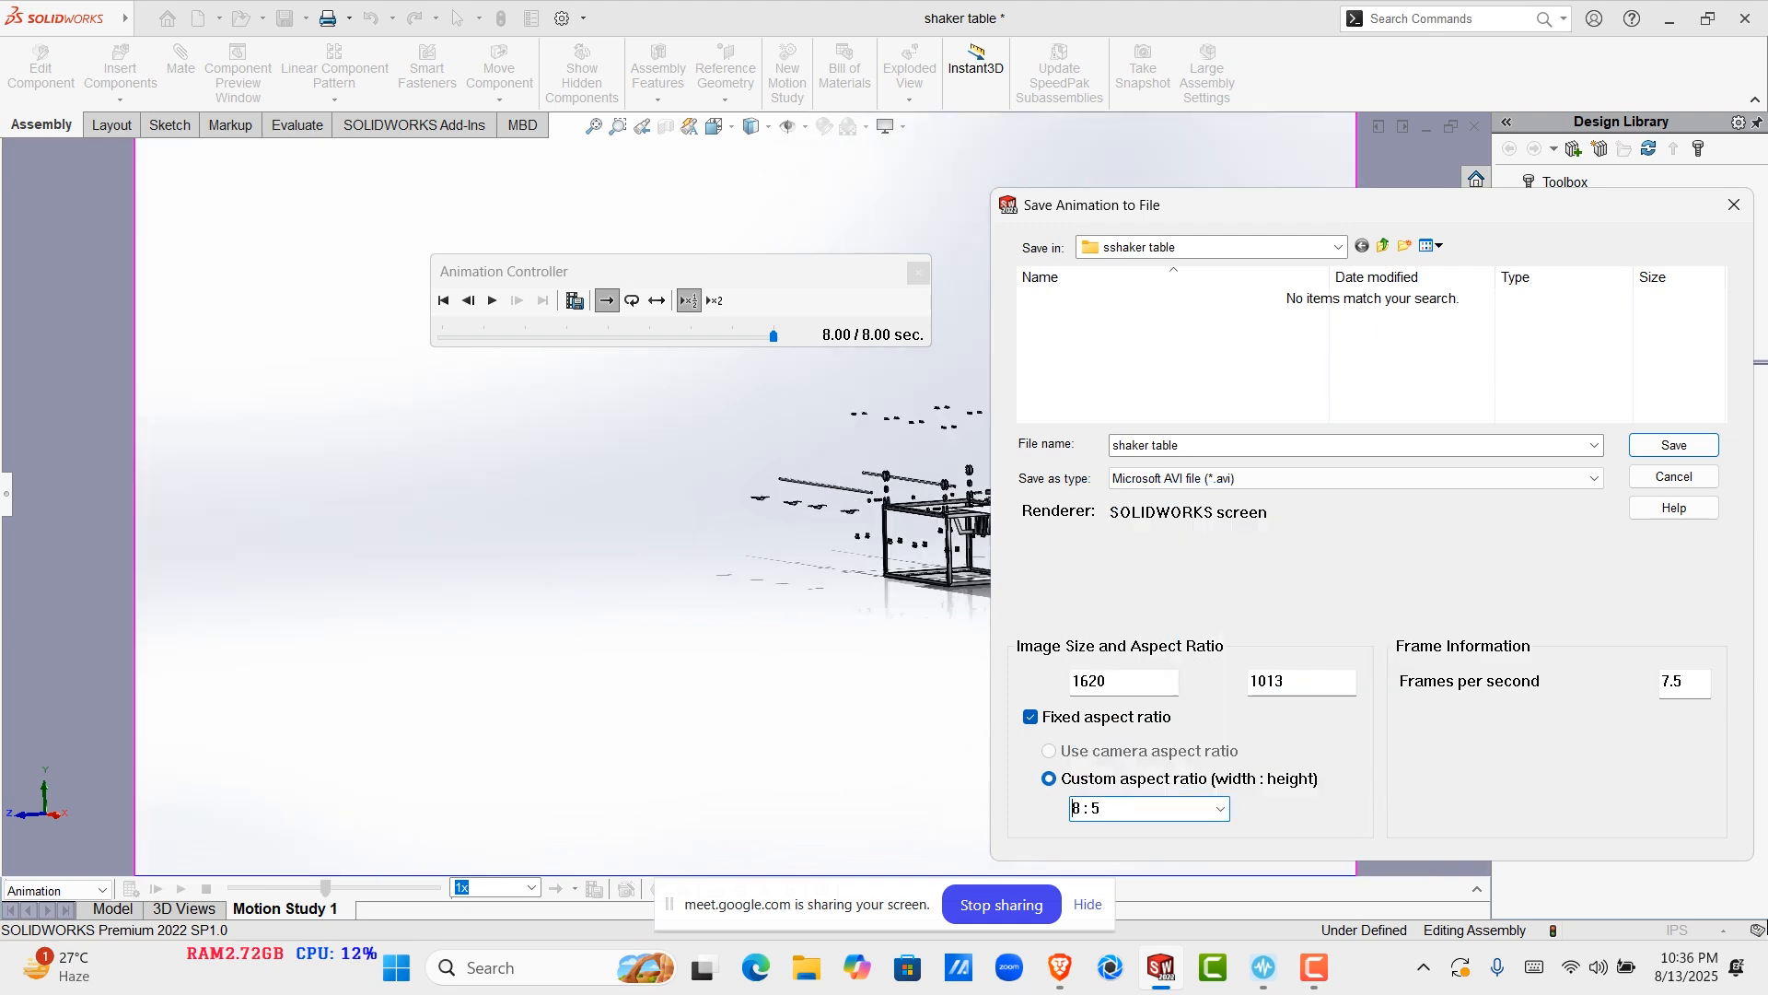
pyautogui.click(1220, 809)
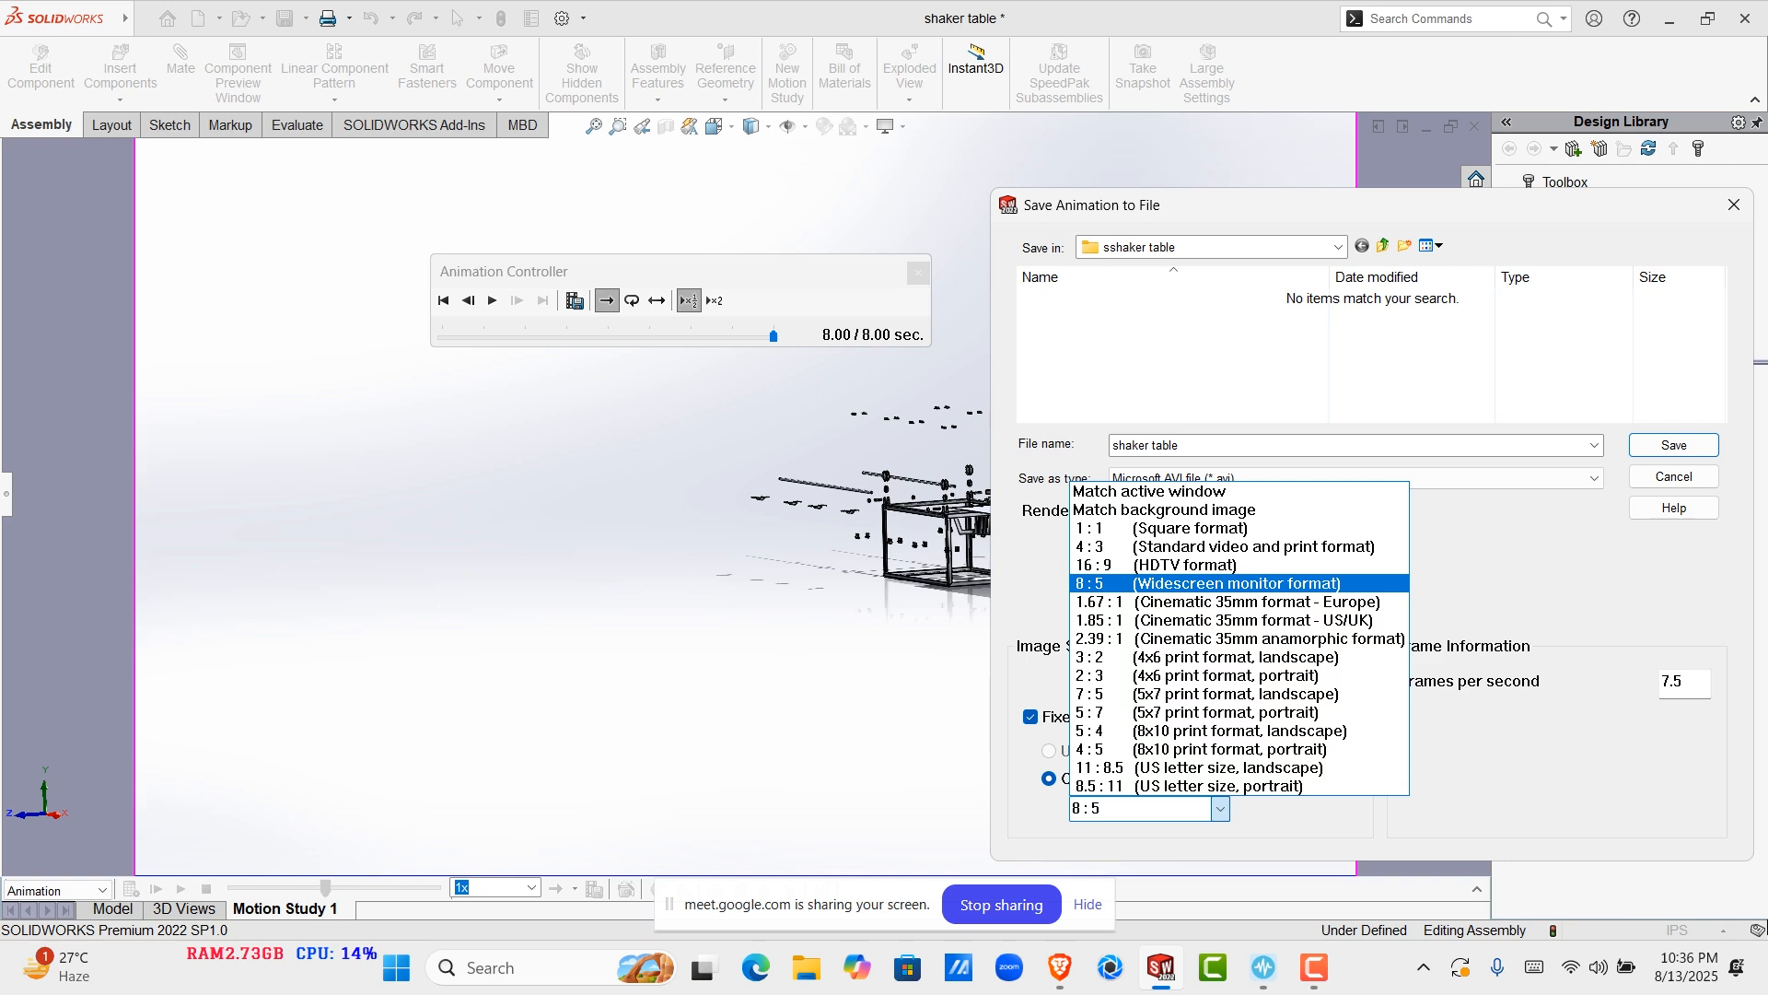
pyautogui.click(1190, 566)
# Try to save the shaker table animation as AVI with an image width of 1080, cancelling at the video compression settings
pyautogui.doubleClick(1089, 681)
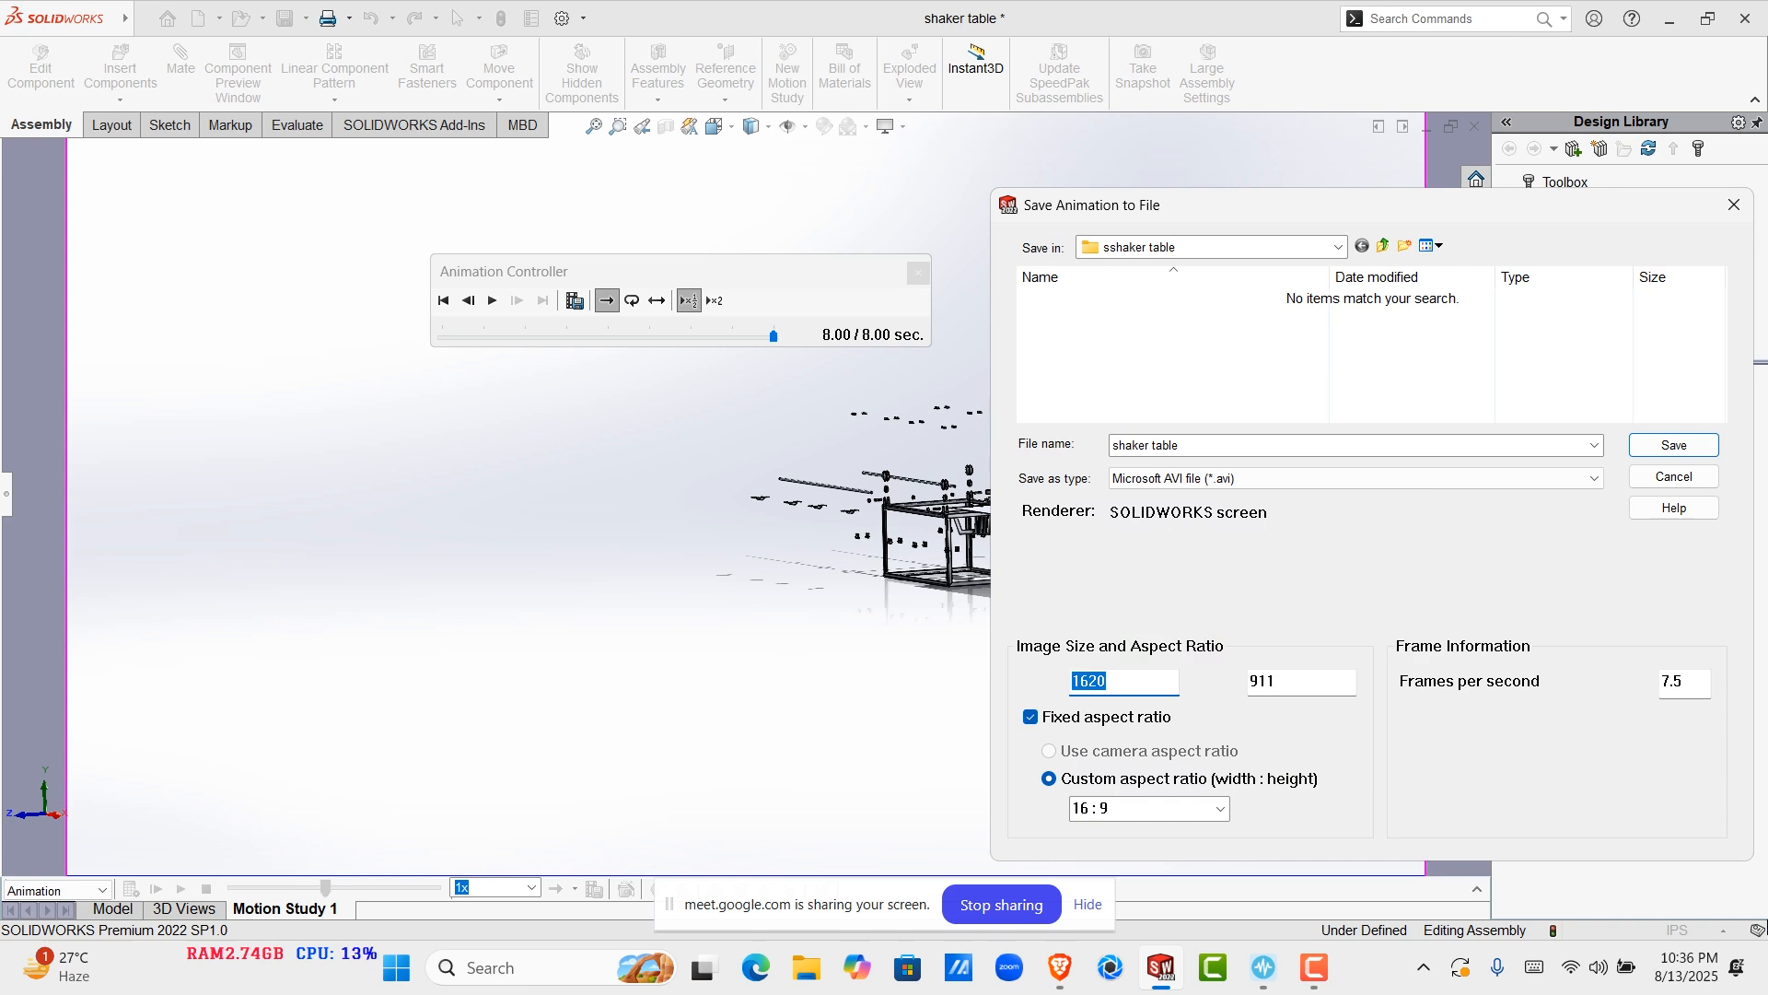
pyautogui.write('1080')
pyautogui.press('Return')
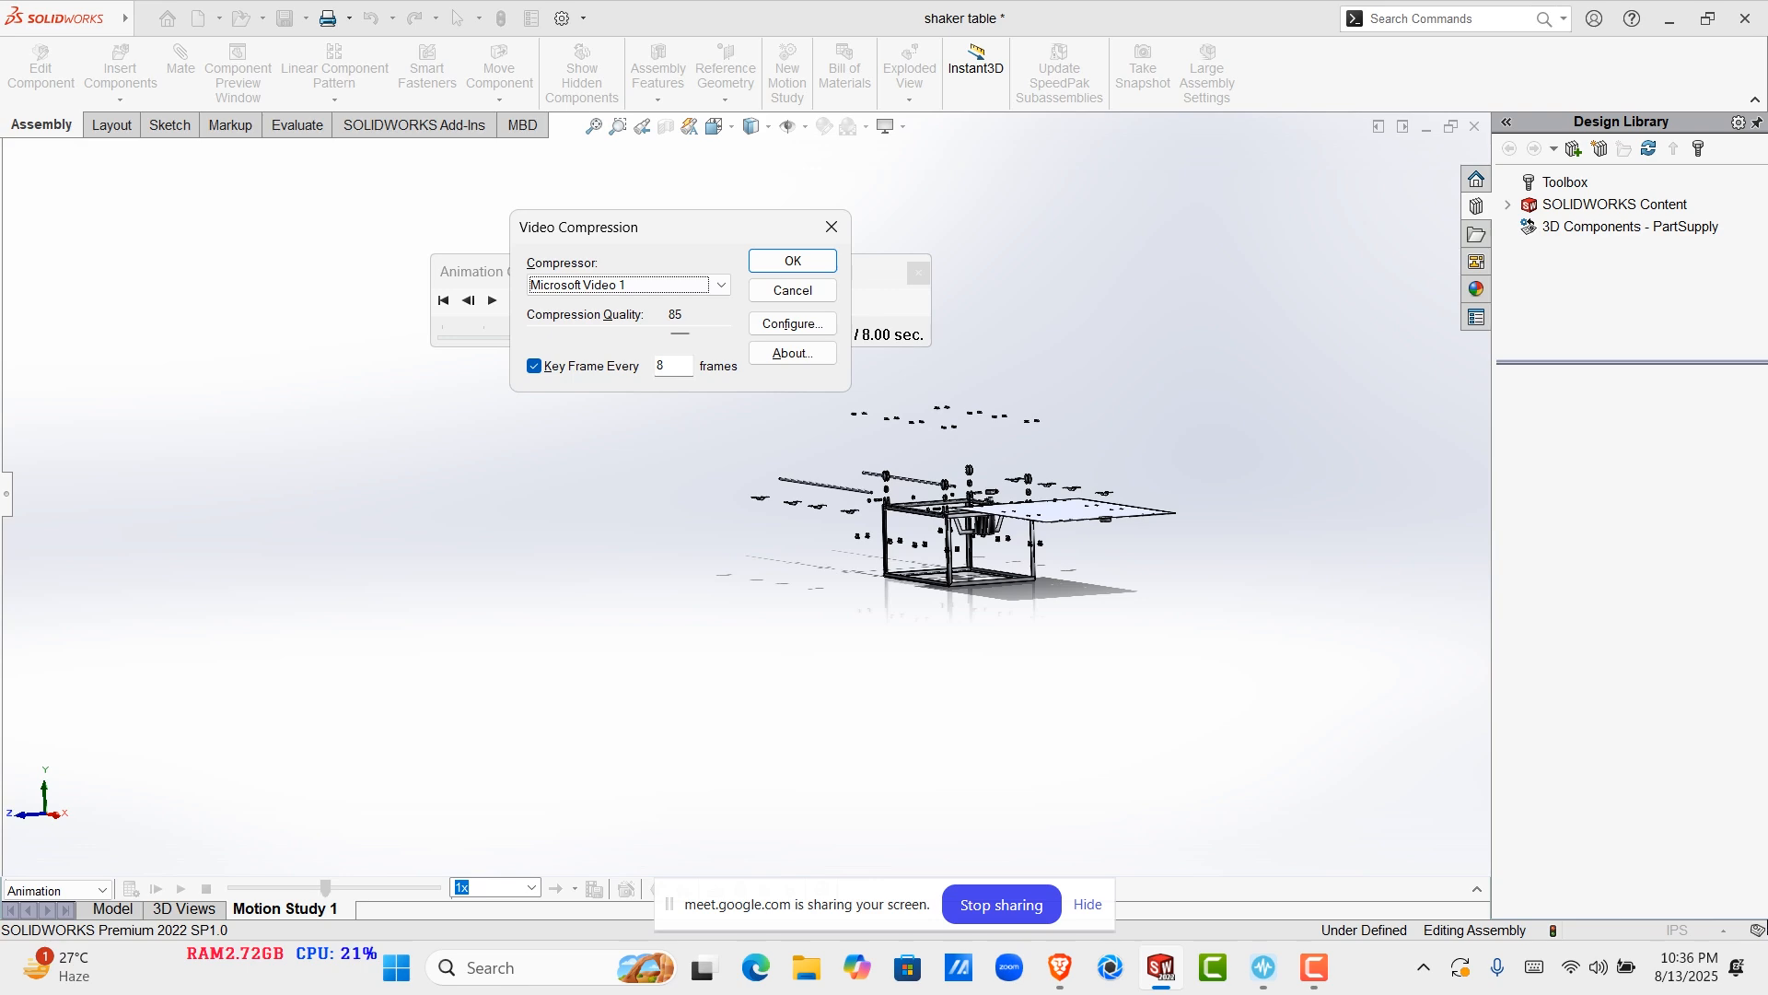
pyautogui.click(792, 290)
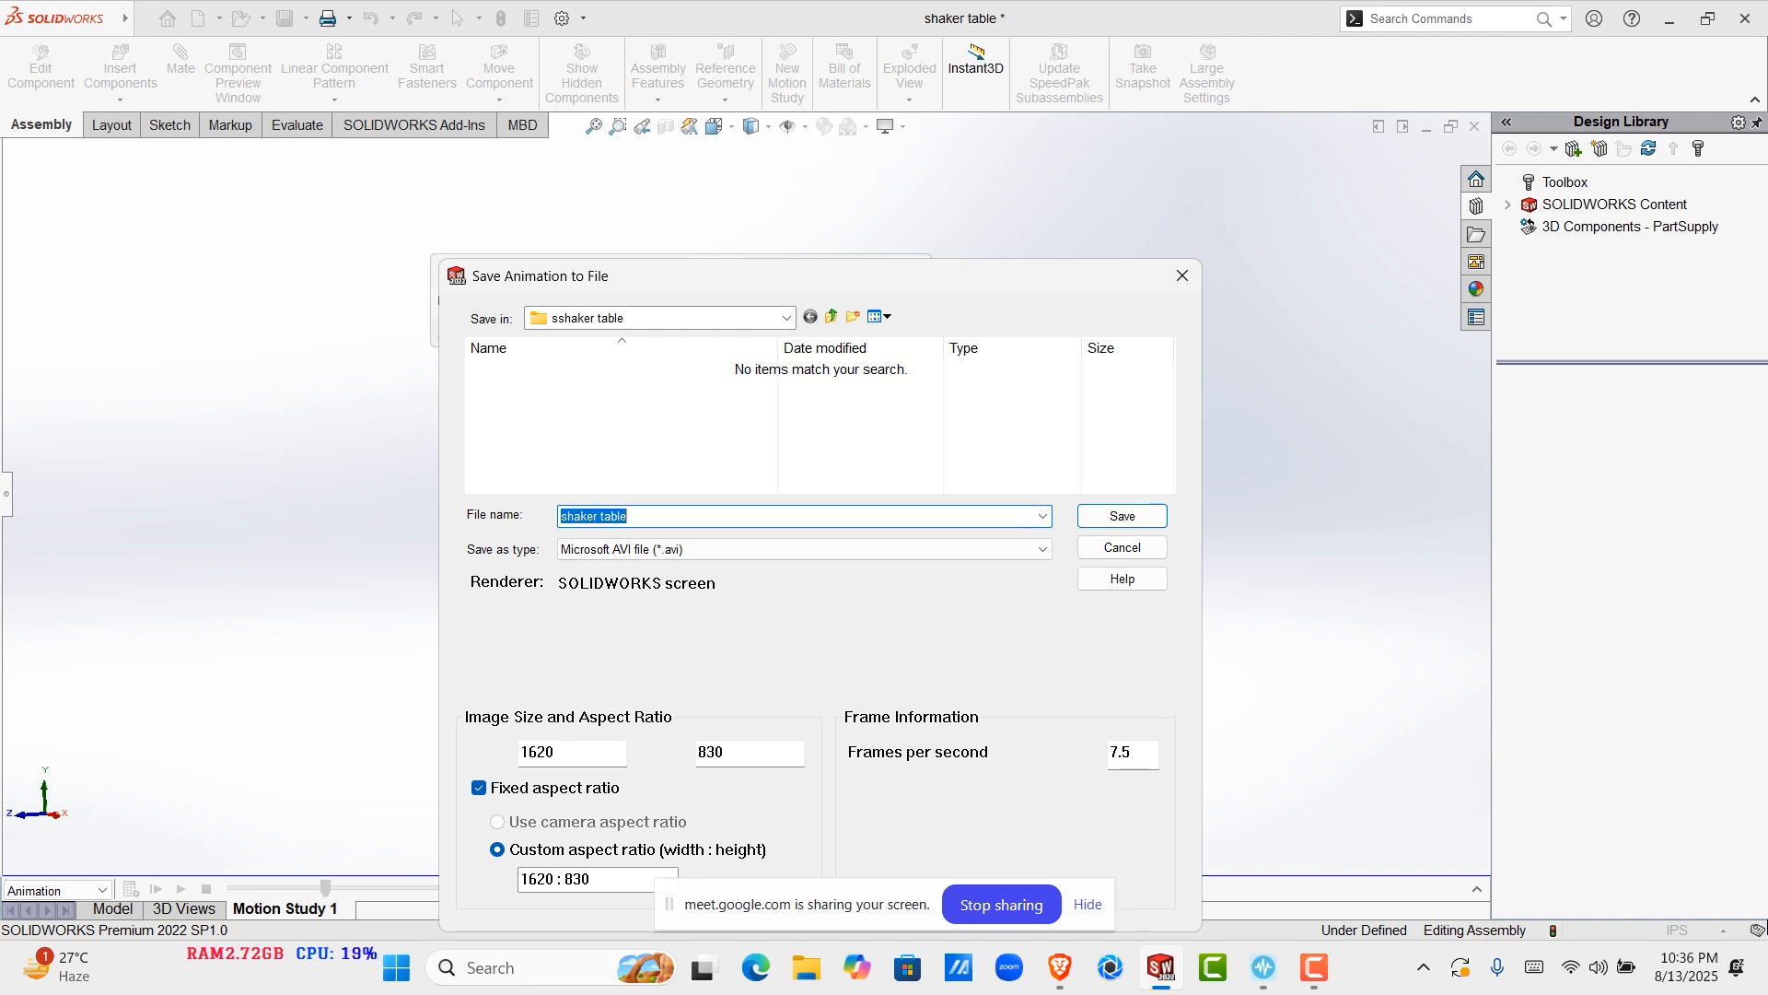
# Set the animation's custom aspect ratio to 16 : 9 and the image width to 1080
pyautogui.click(599, 879)
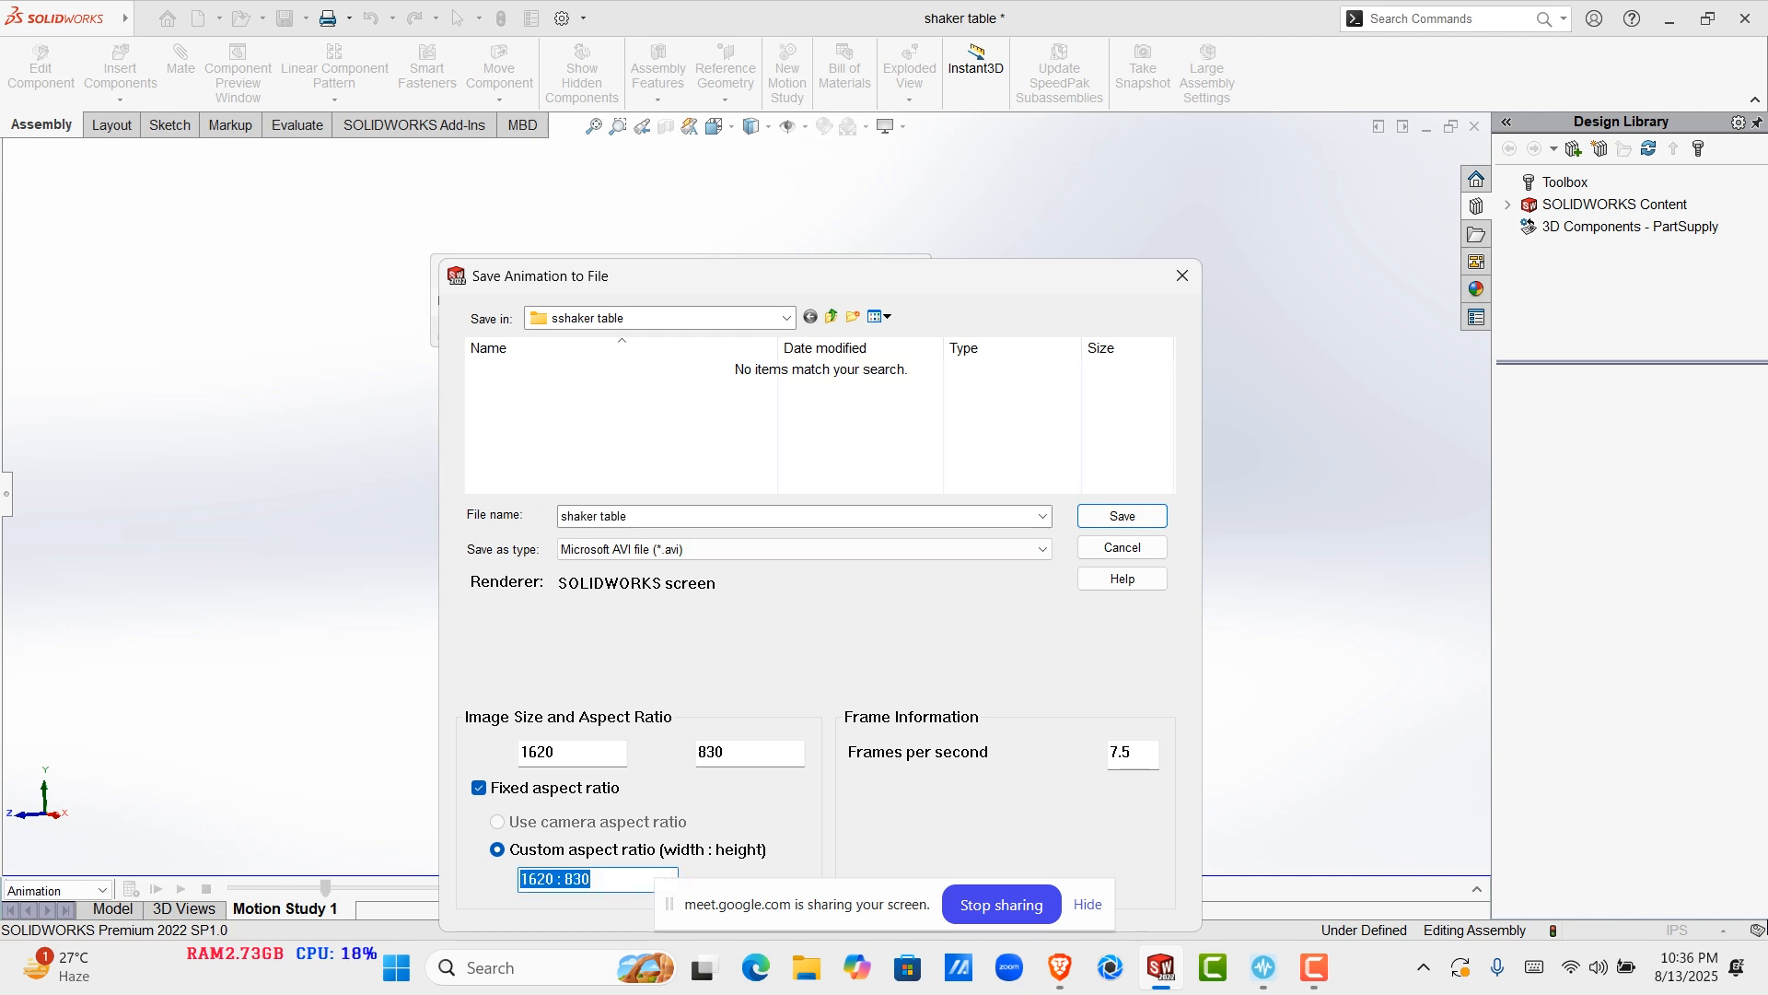
pyautogui.moveTo(848, 276); pyautogui.dragTo(907, 112)
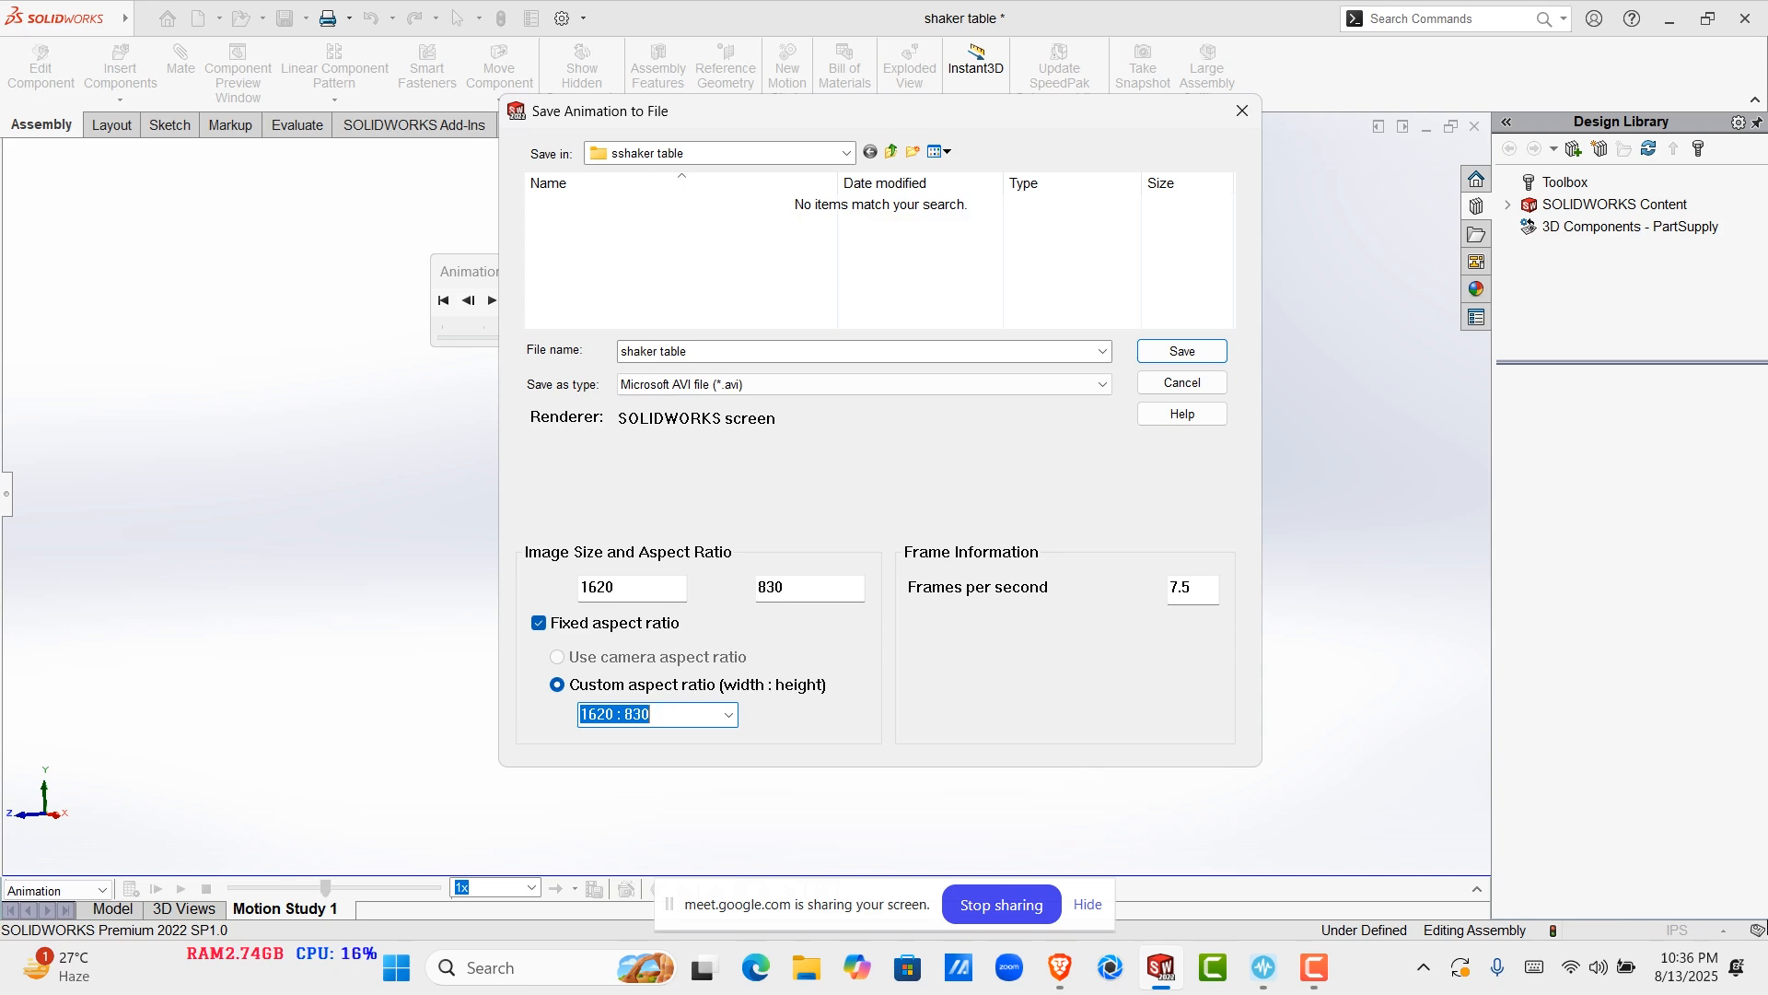
pyautogui.click(728, 715)
pyautogui.click(693, 472)
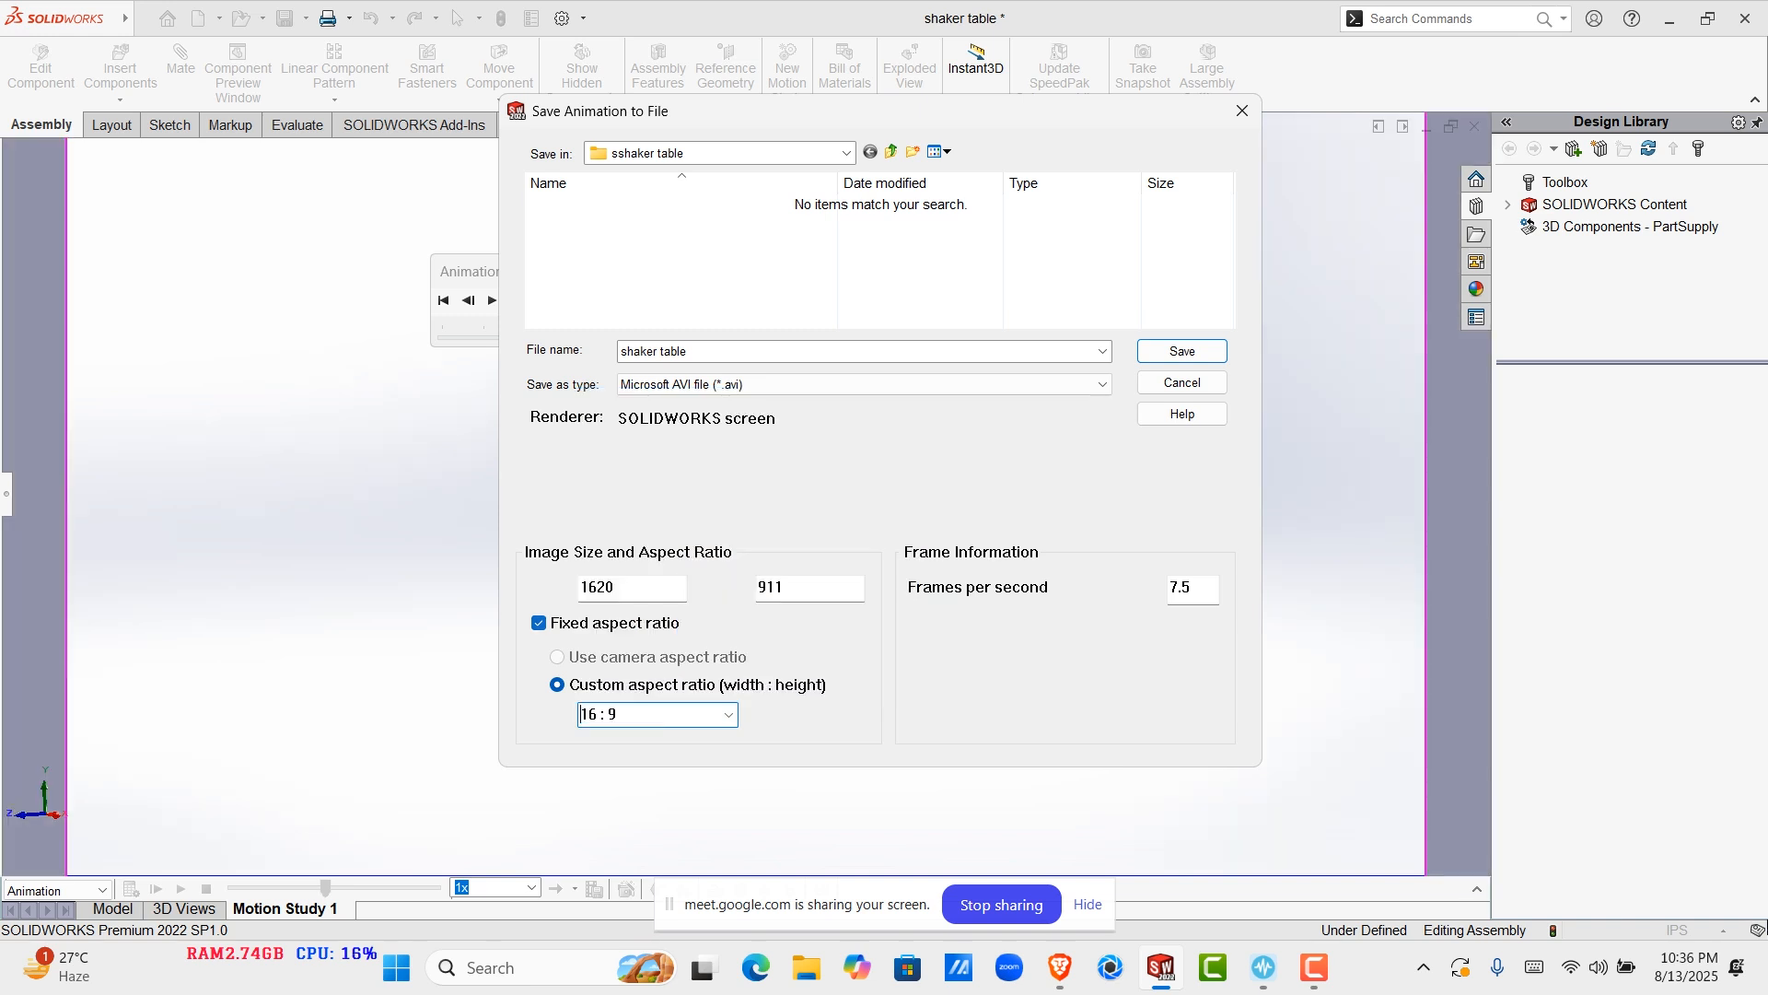
pyautogui.click(635, 588)
pyautogui.doubleClick(632, 587)
pyautogui.write('1080')
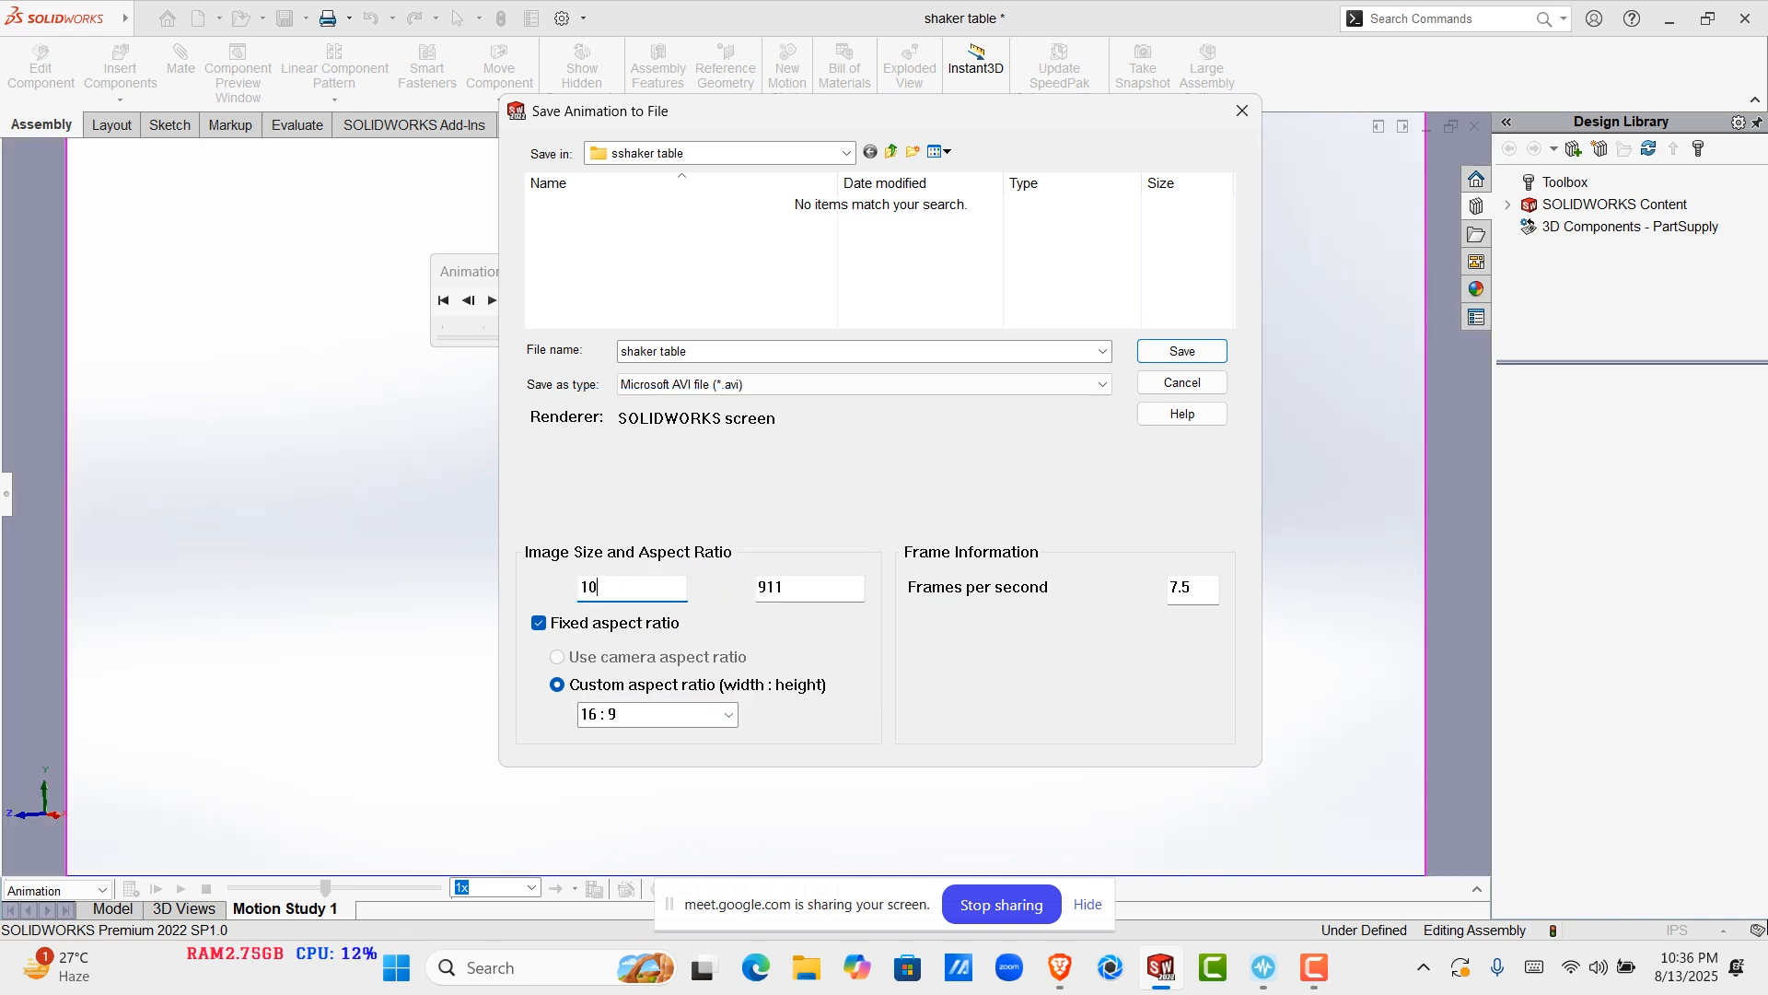
pyautogui.press('BackSpace')
pyautogui.write('0')
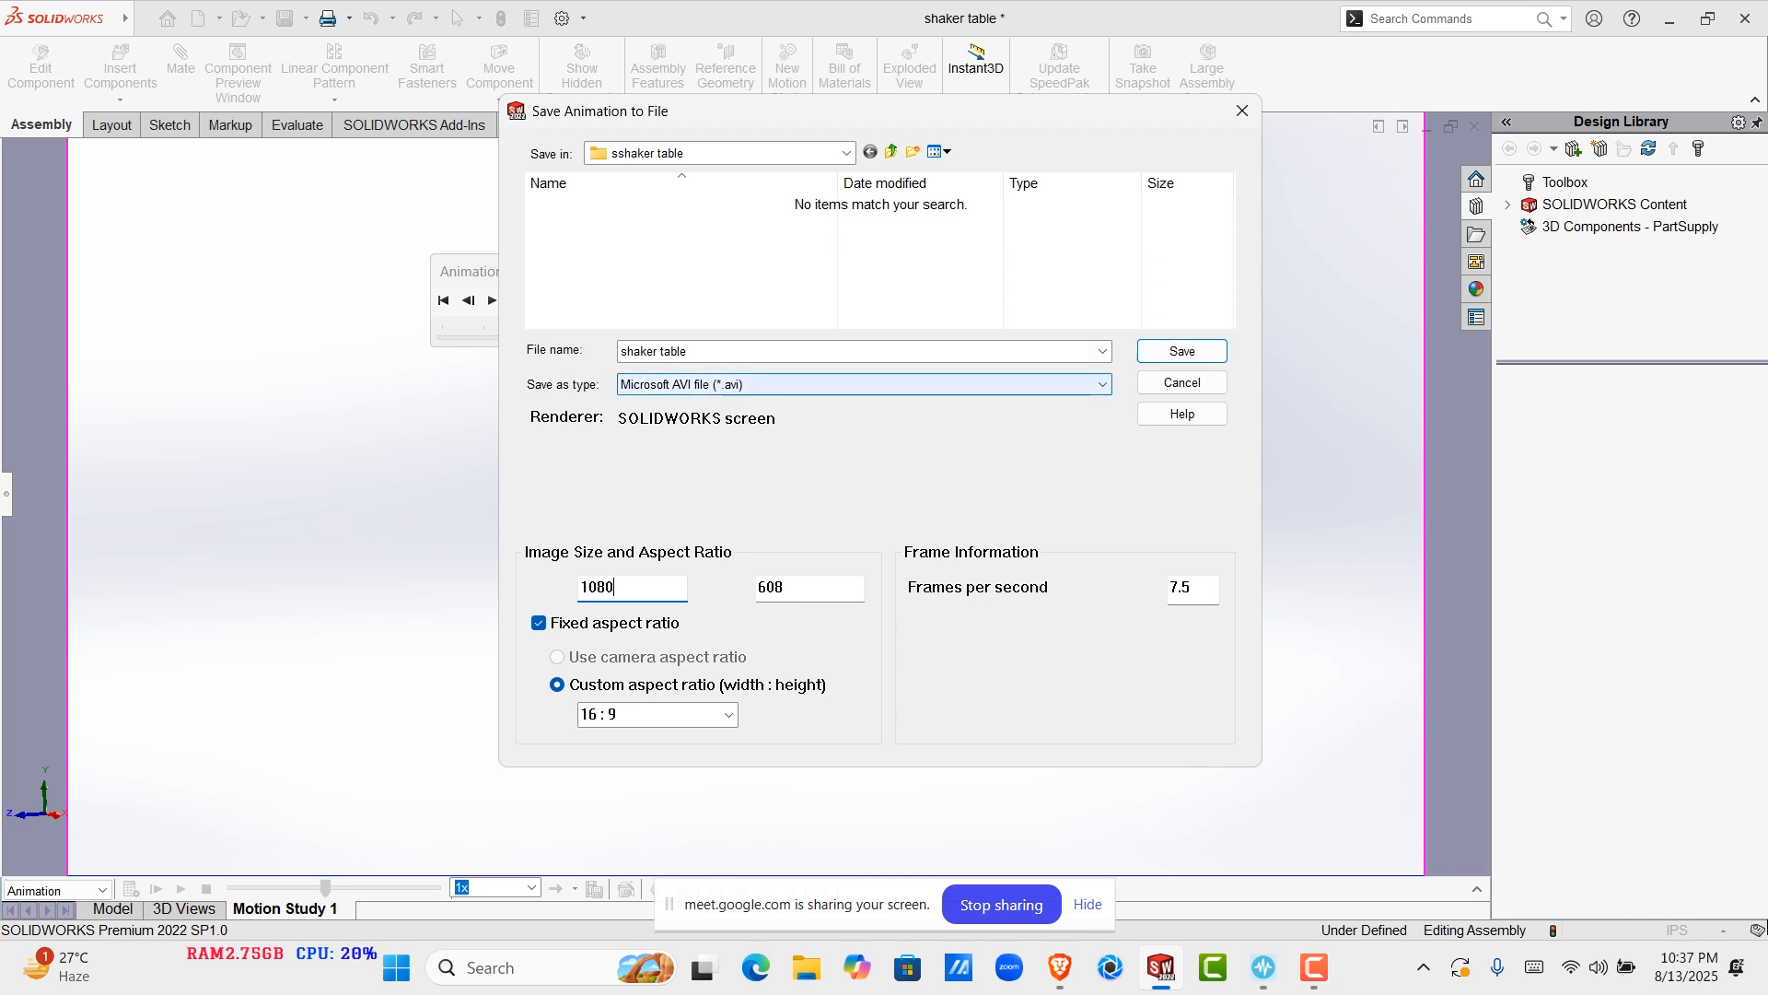
# Choose MP4 Video file (*.mp4) as the file type for the saved animation
pyautogui.click(864, 384)
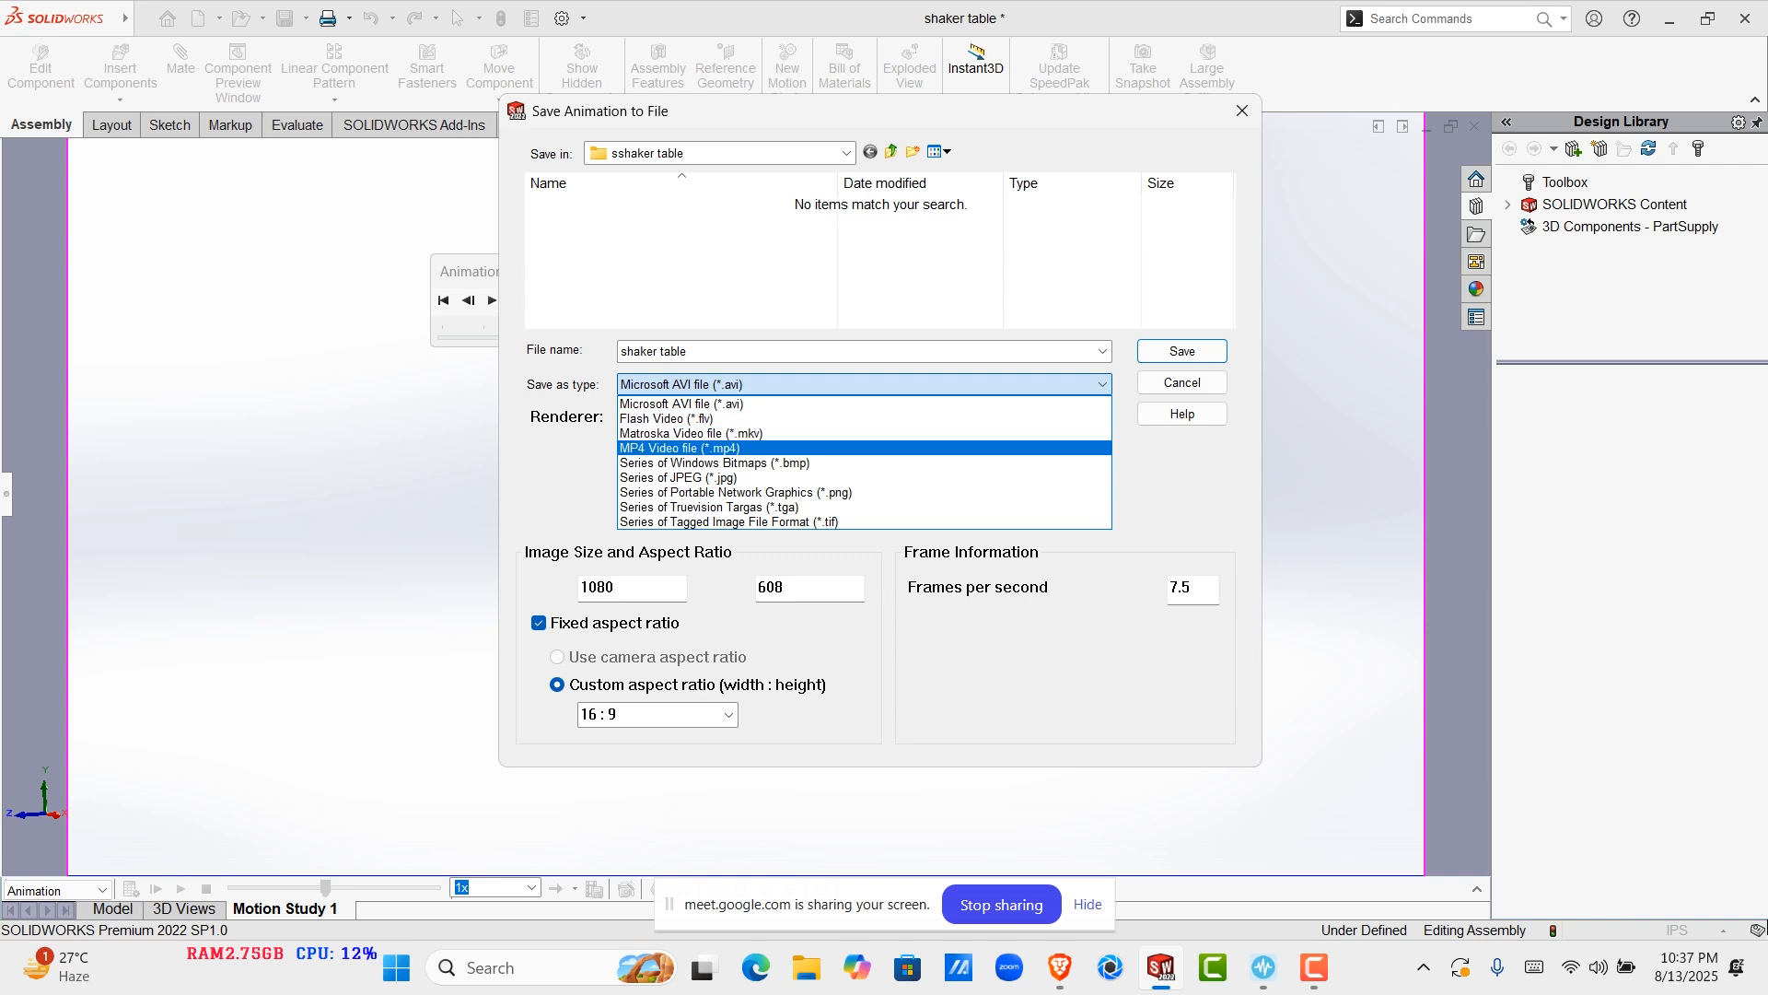
pyautogui.click(864, 448)
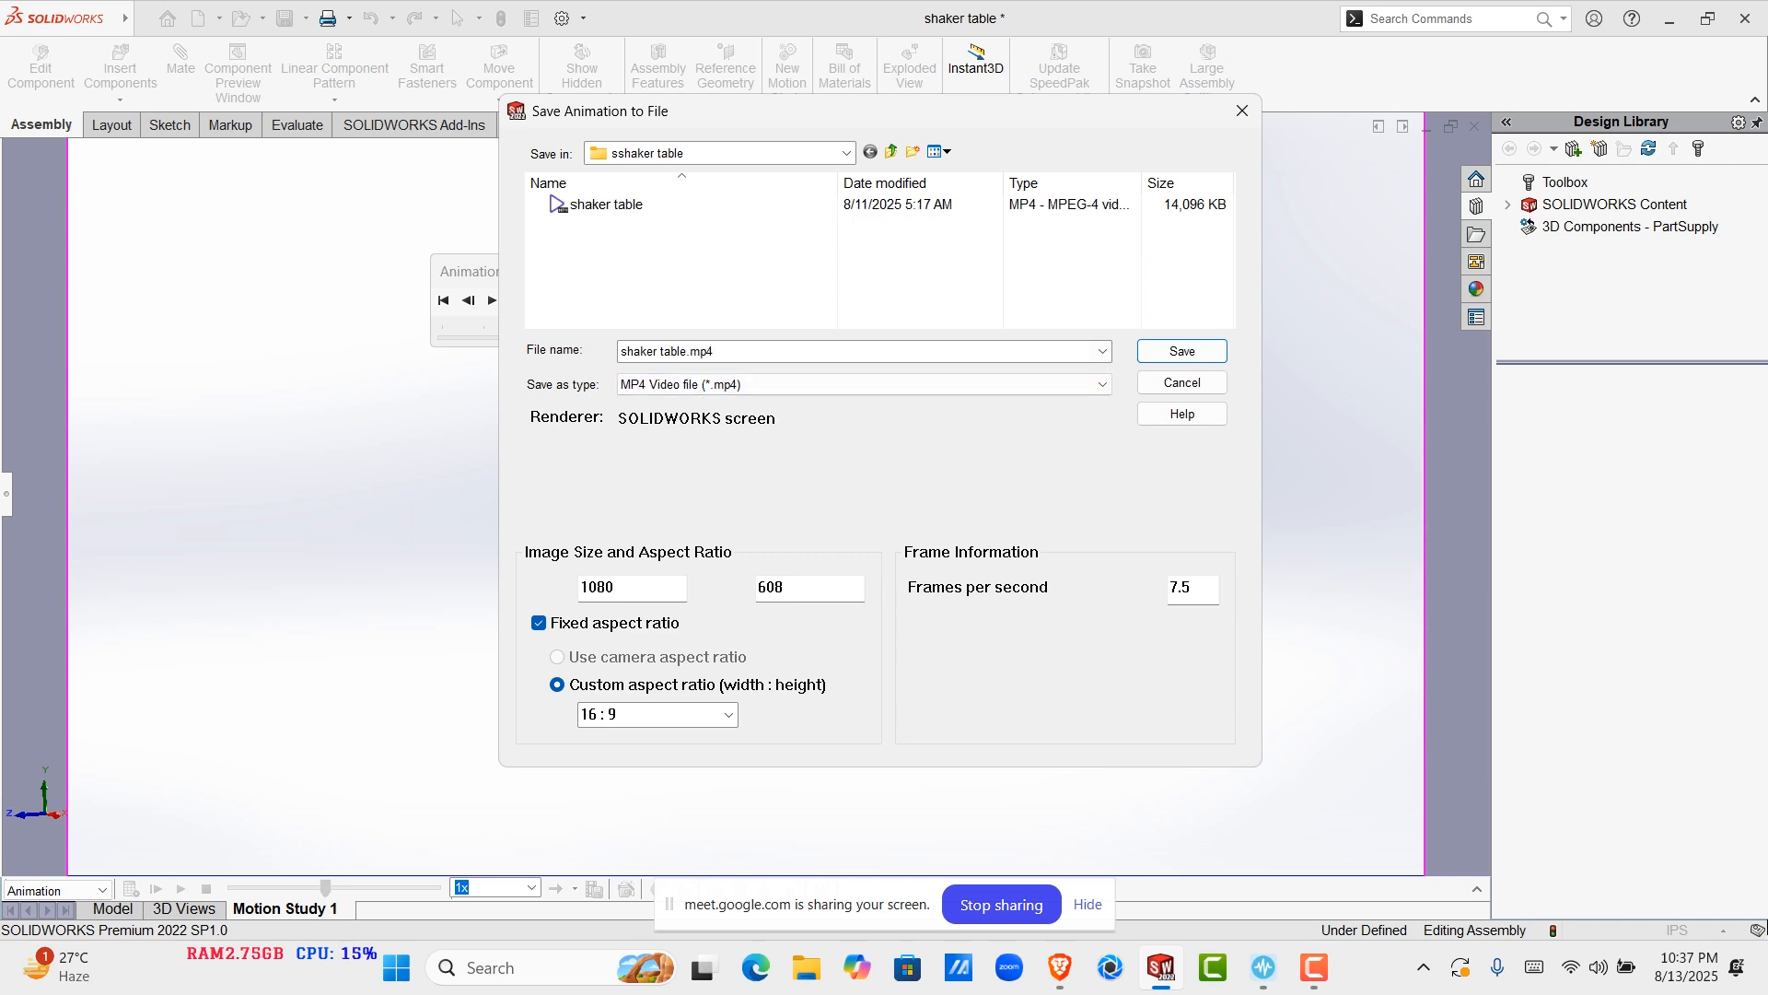
pyautogui.click(864, 384)
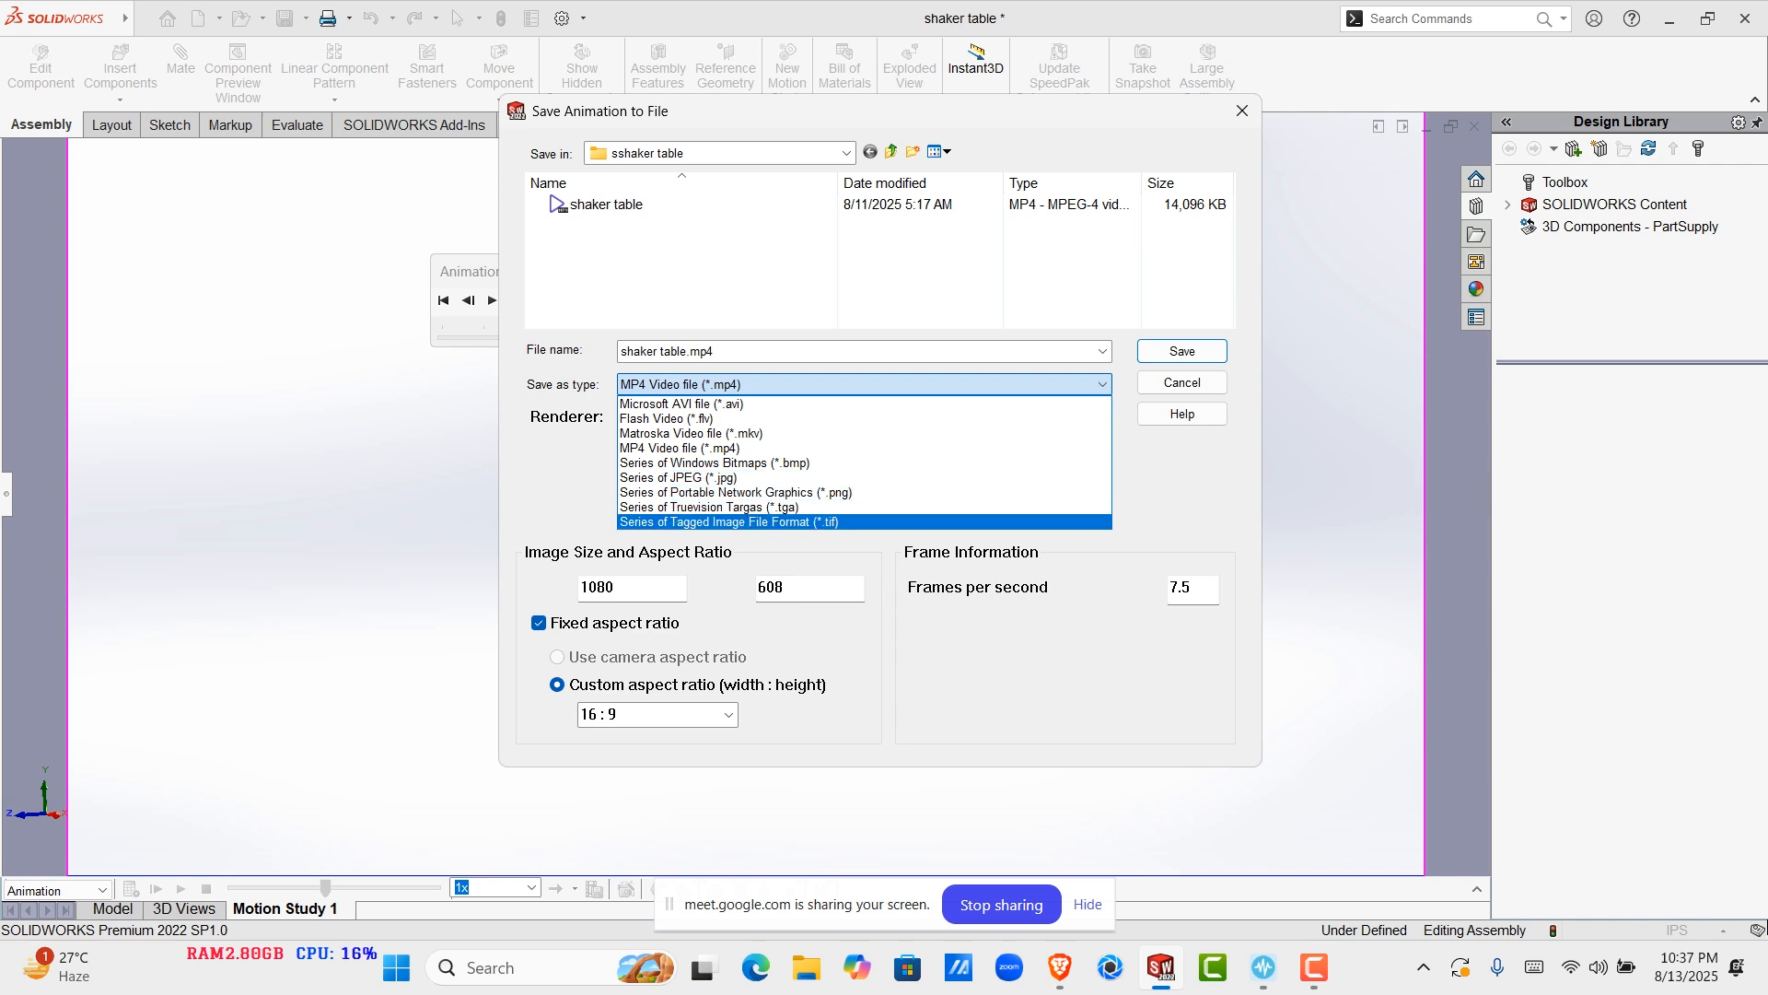
pyautogui.click(1182, 587)
pyautogui.doubleClick(1183, 587)
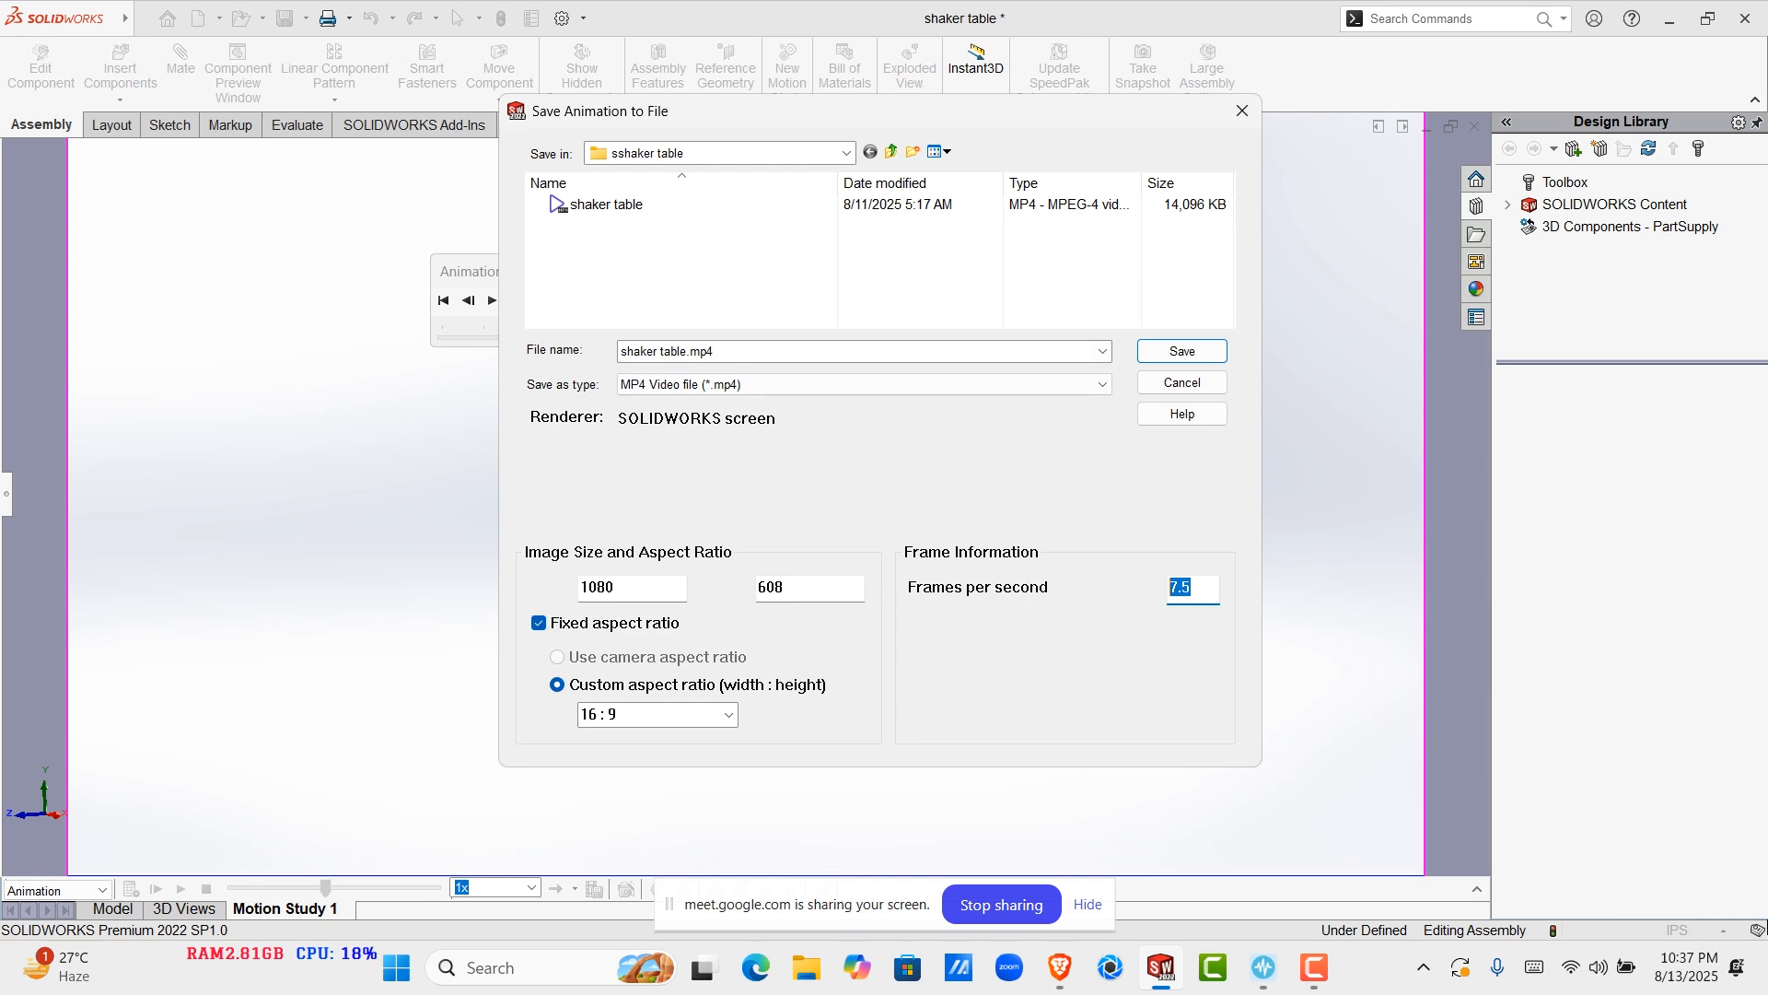
pyautogui.click(864, 384)
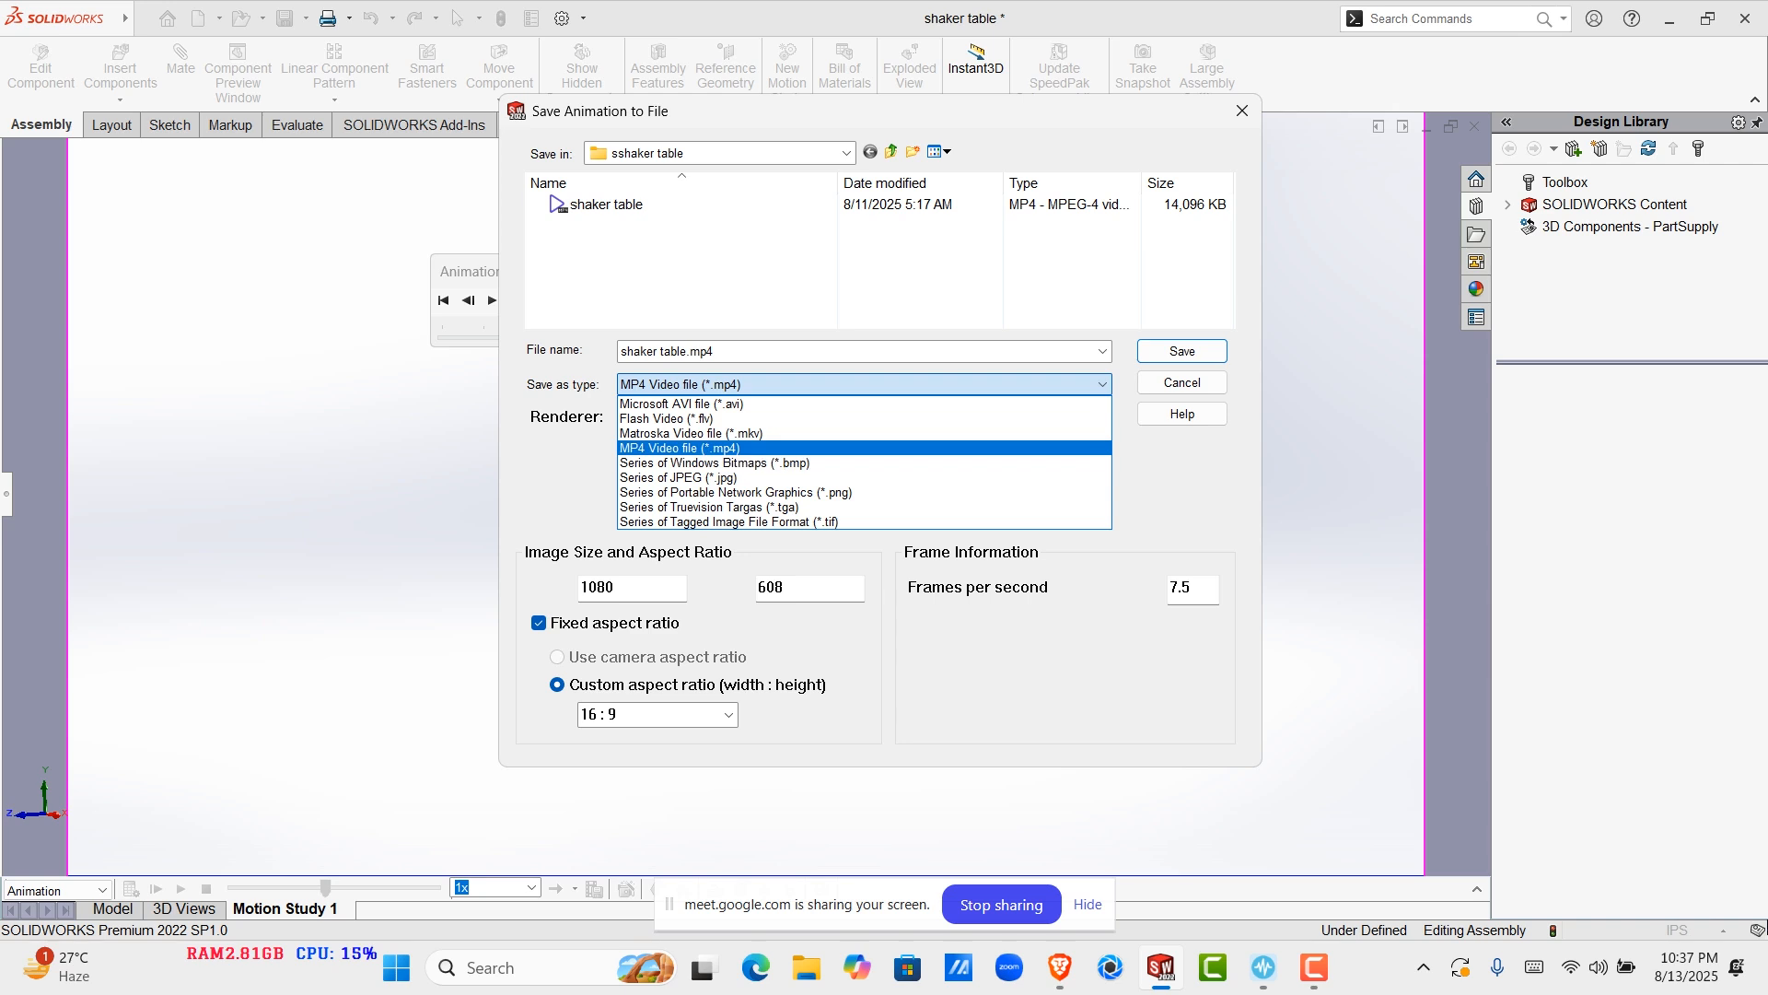
pyautogui.click(680, 448)
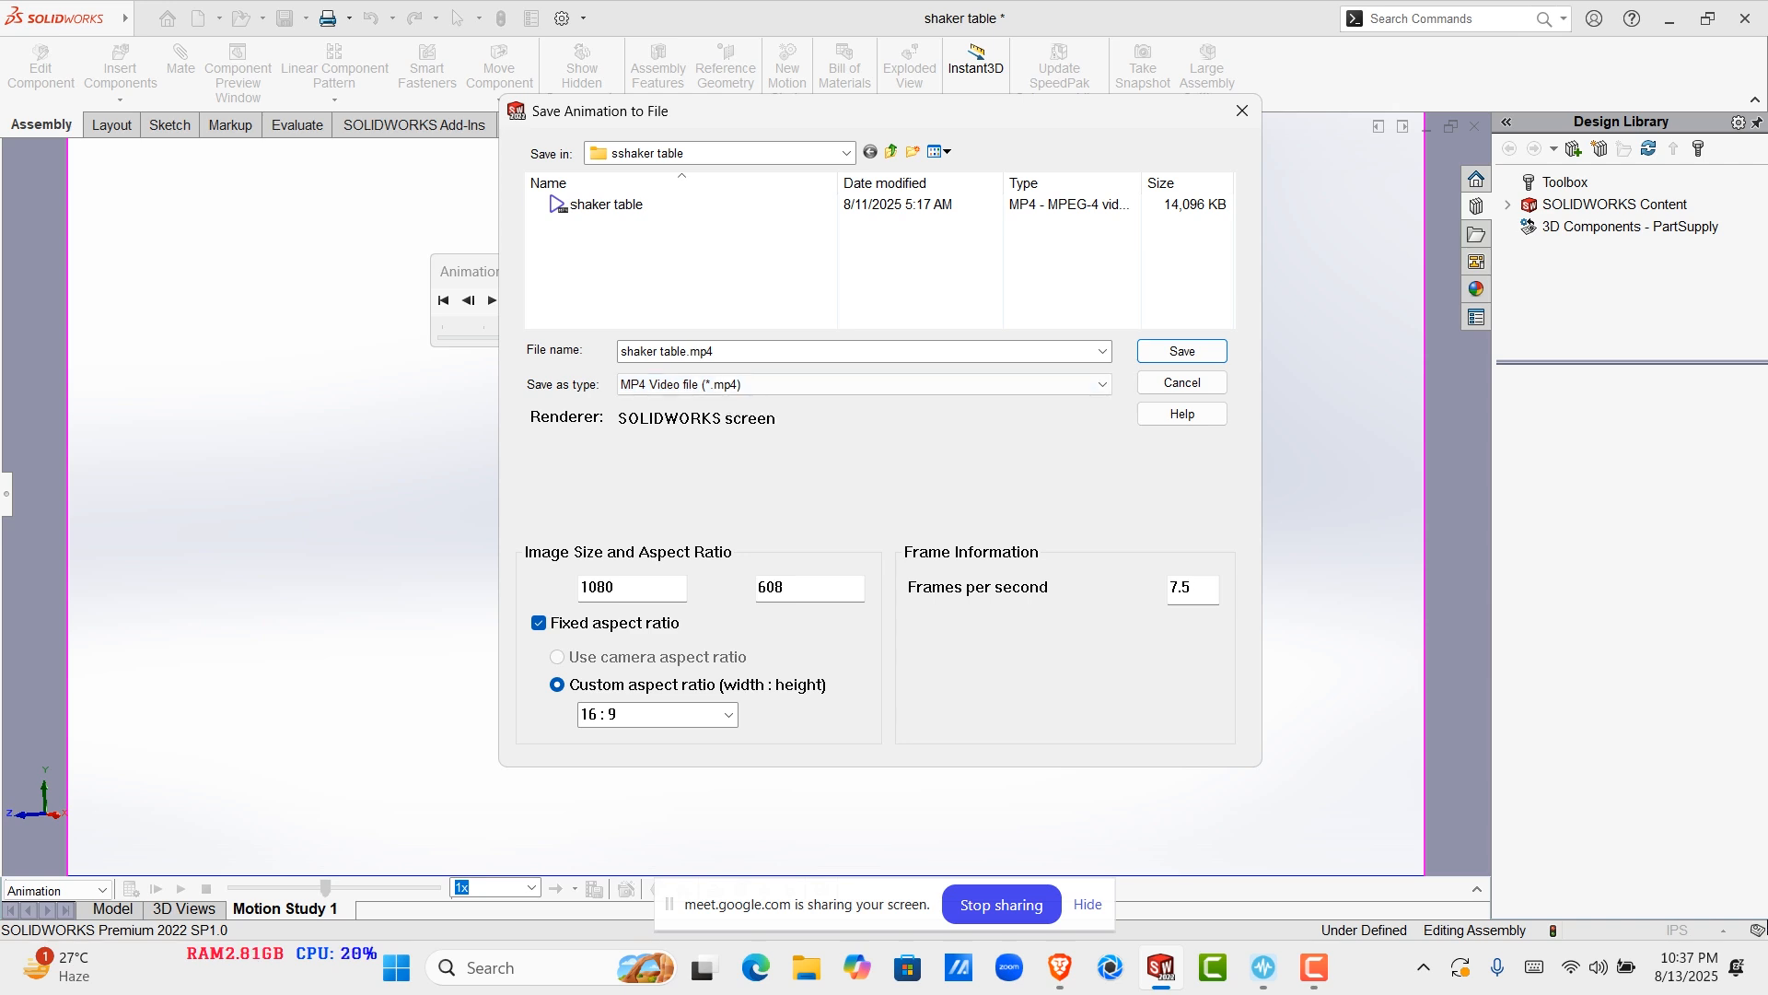
# Set the animation's frame rate to 30 frames per second
pyautogui.doubleClick(1172, 587)
pyautogui.click(1171, 587)
pyautogui.doubleClick(1180, 588)
pyautogui.write('30')
pyautogui.press('BackSpace')
pyautogui.press('BackSpace')
pyautogui.write('30')
# Name the animation file "exploeted view" and save it in the sshaker table folder
pyautogui.hotkey('shift', 'Tab')
pyautogui.hotkey('shift', 'Tab')
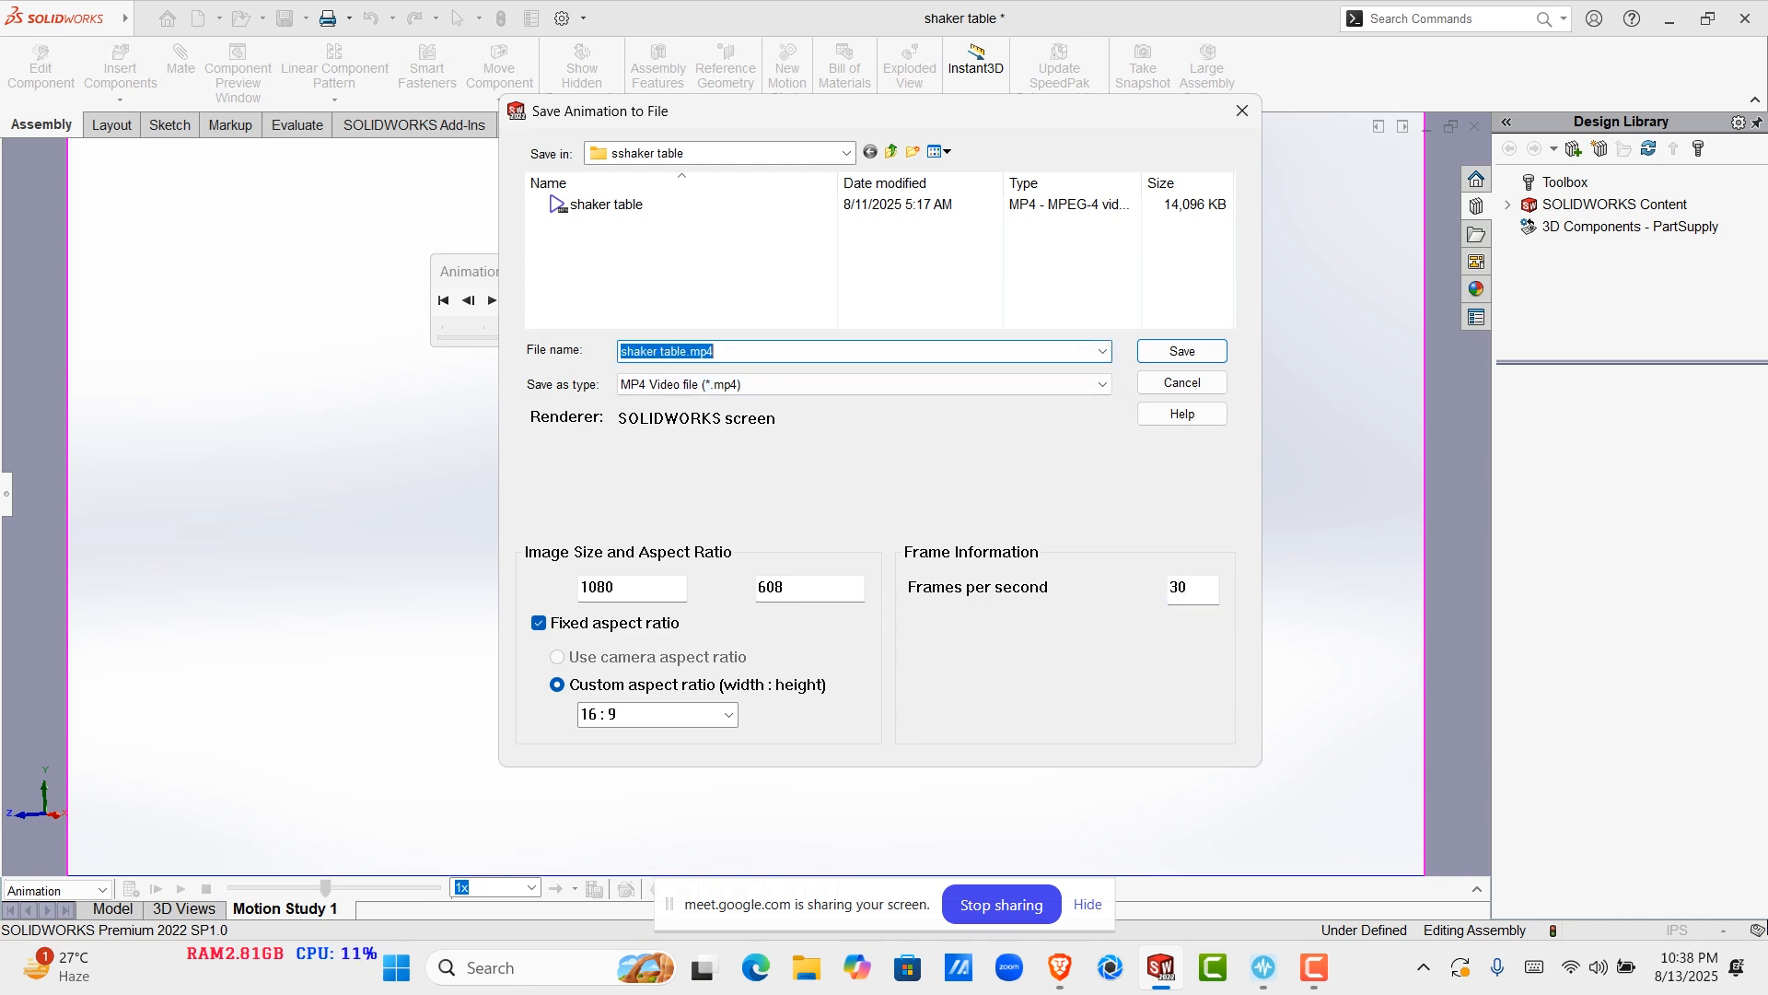
pyautogui.write('exploe')
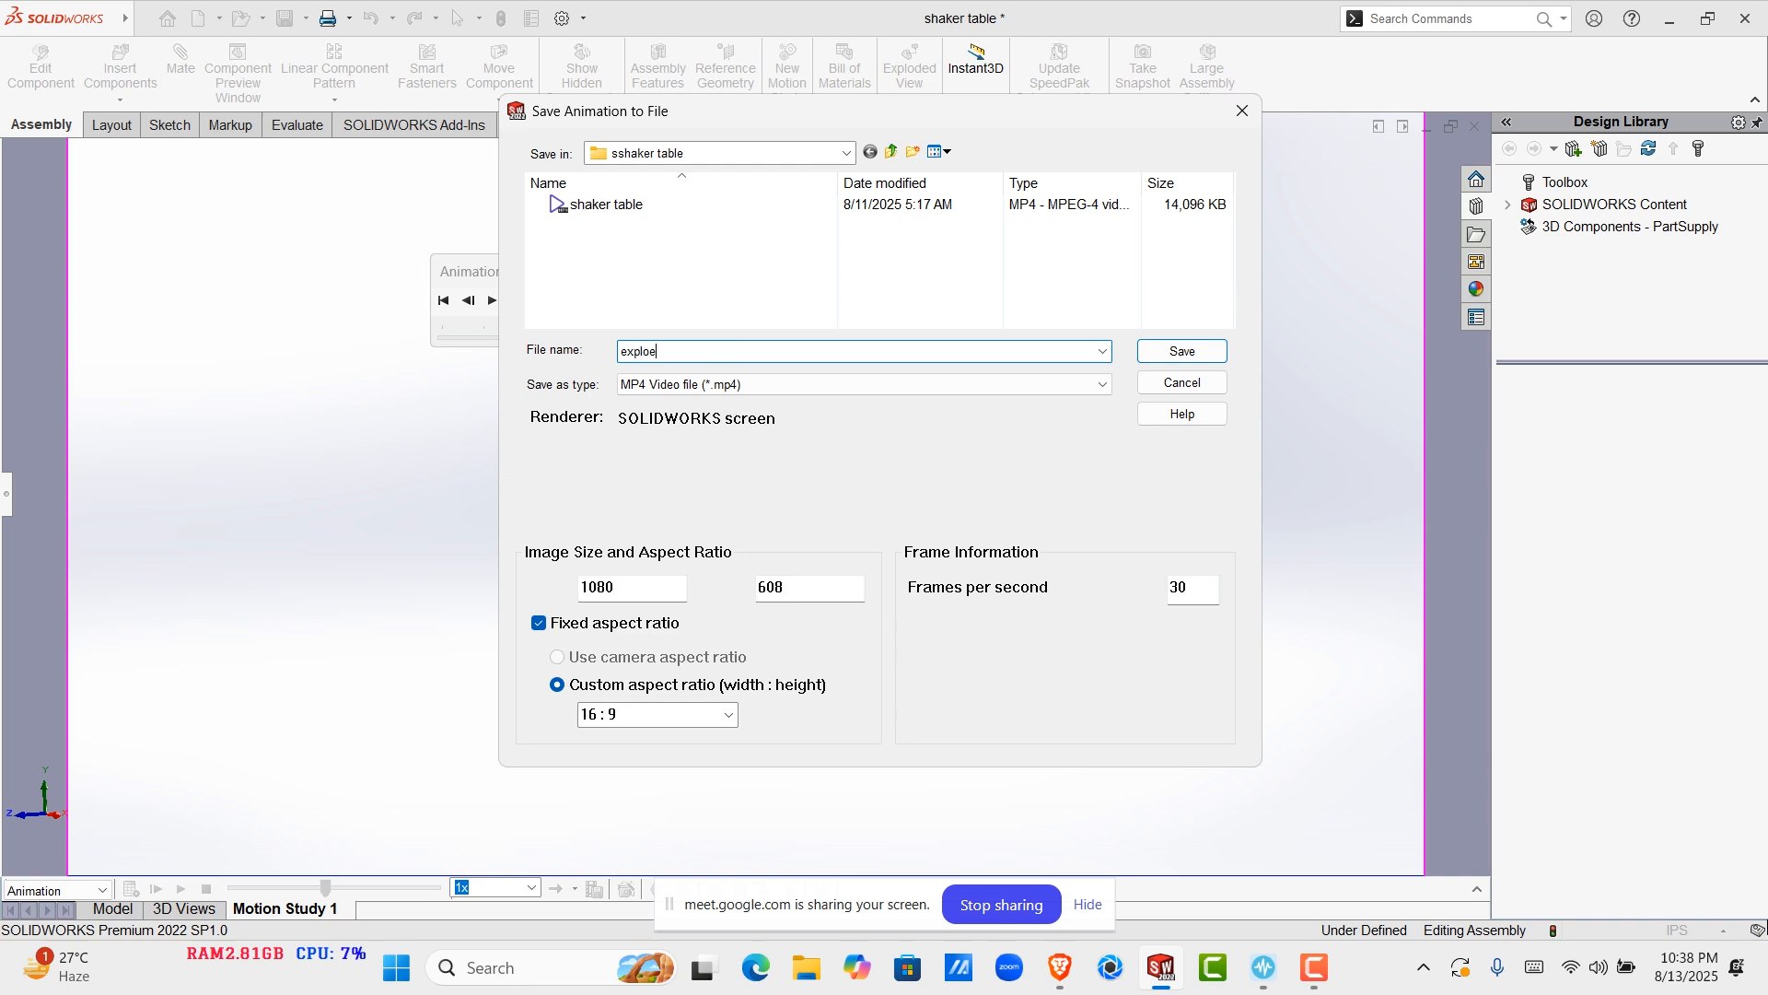
pyautogui.write('ted view')
pyautogui.press('Return')
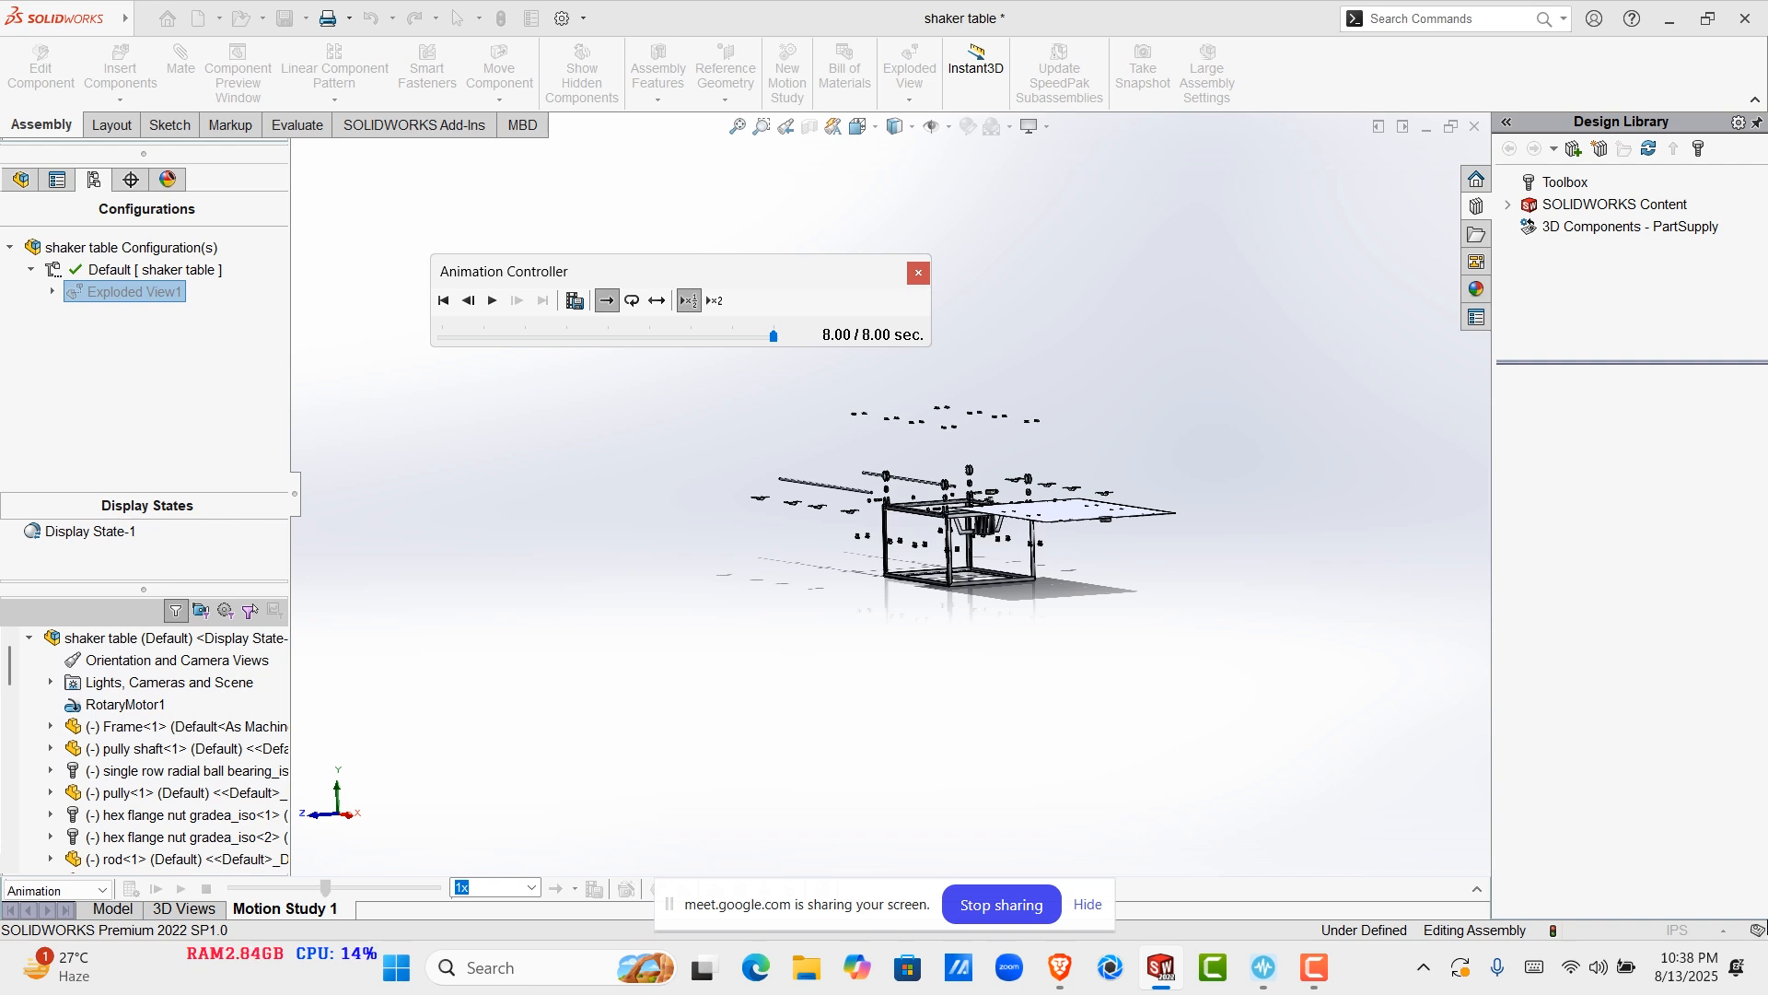
pyautogui.moveTo(1059, 967)
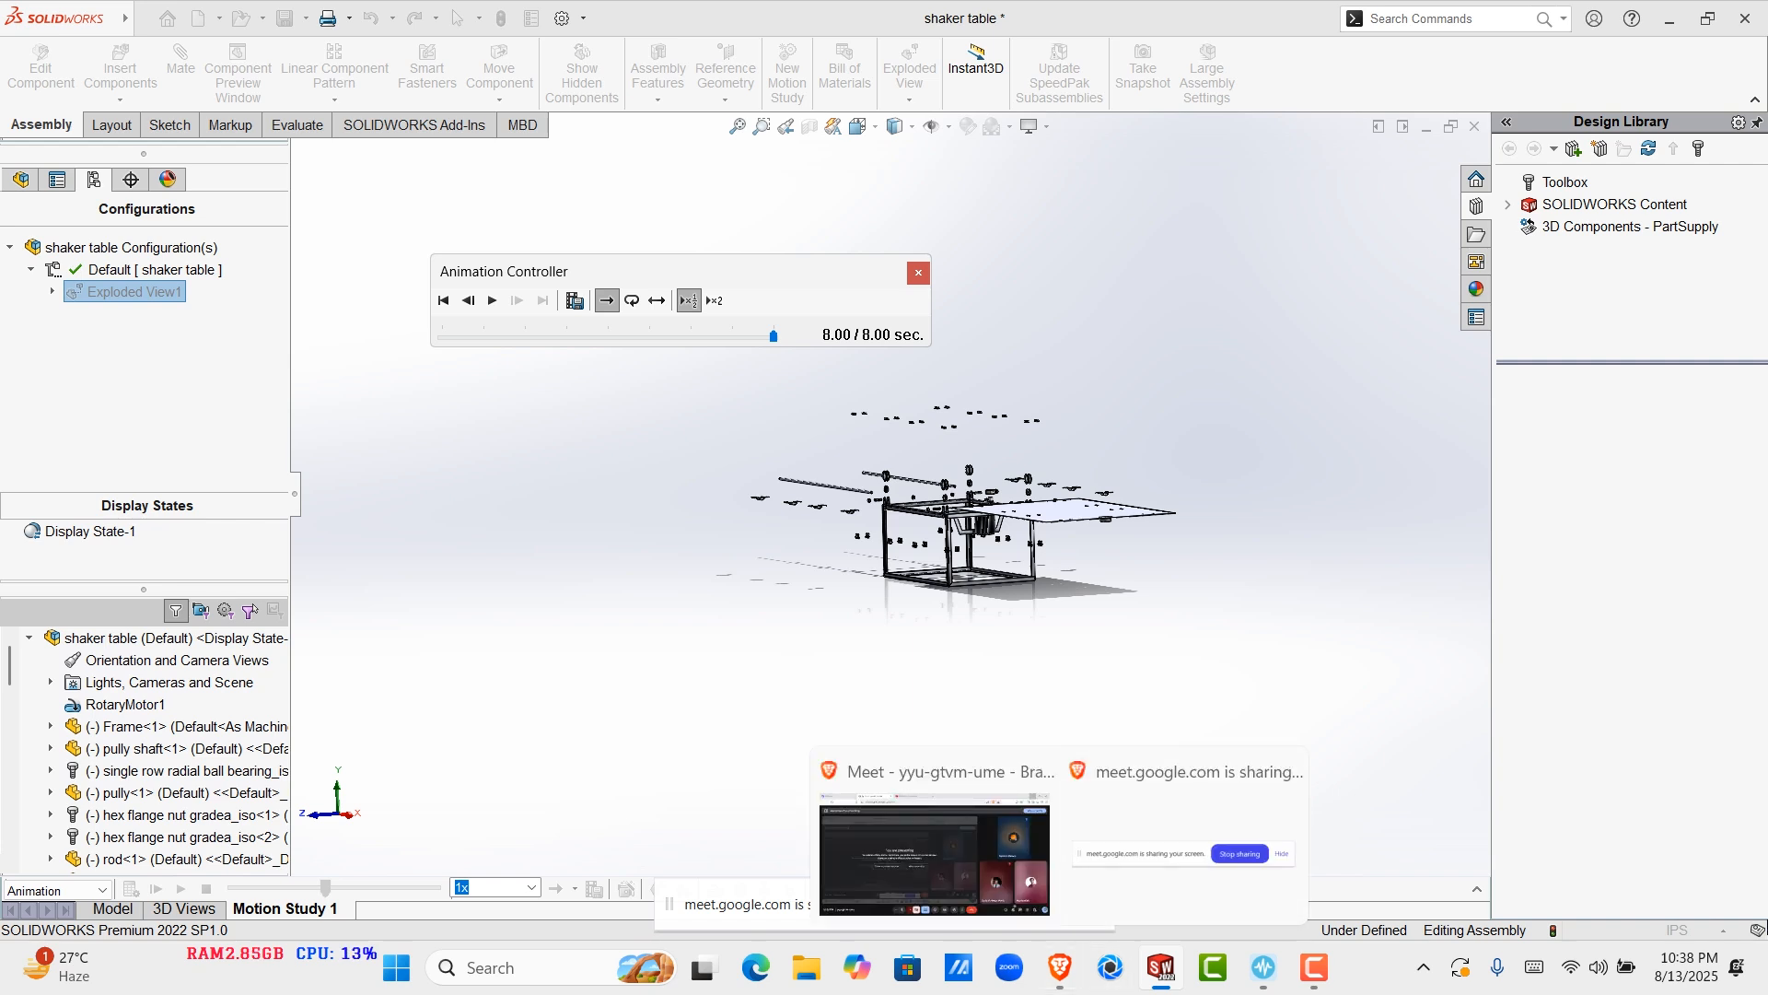
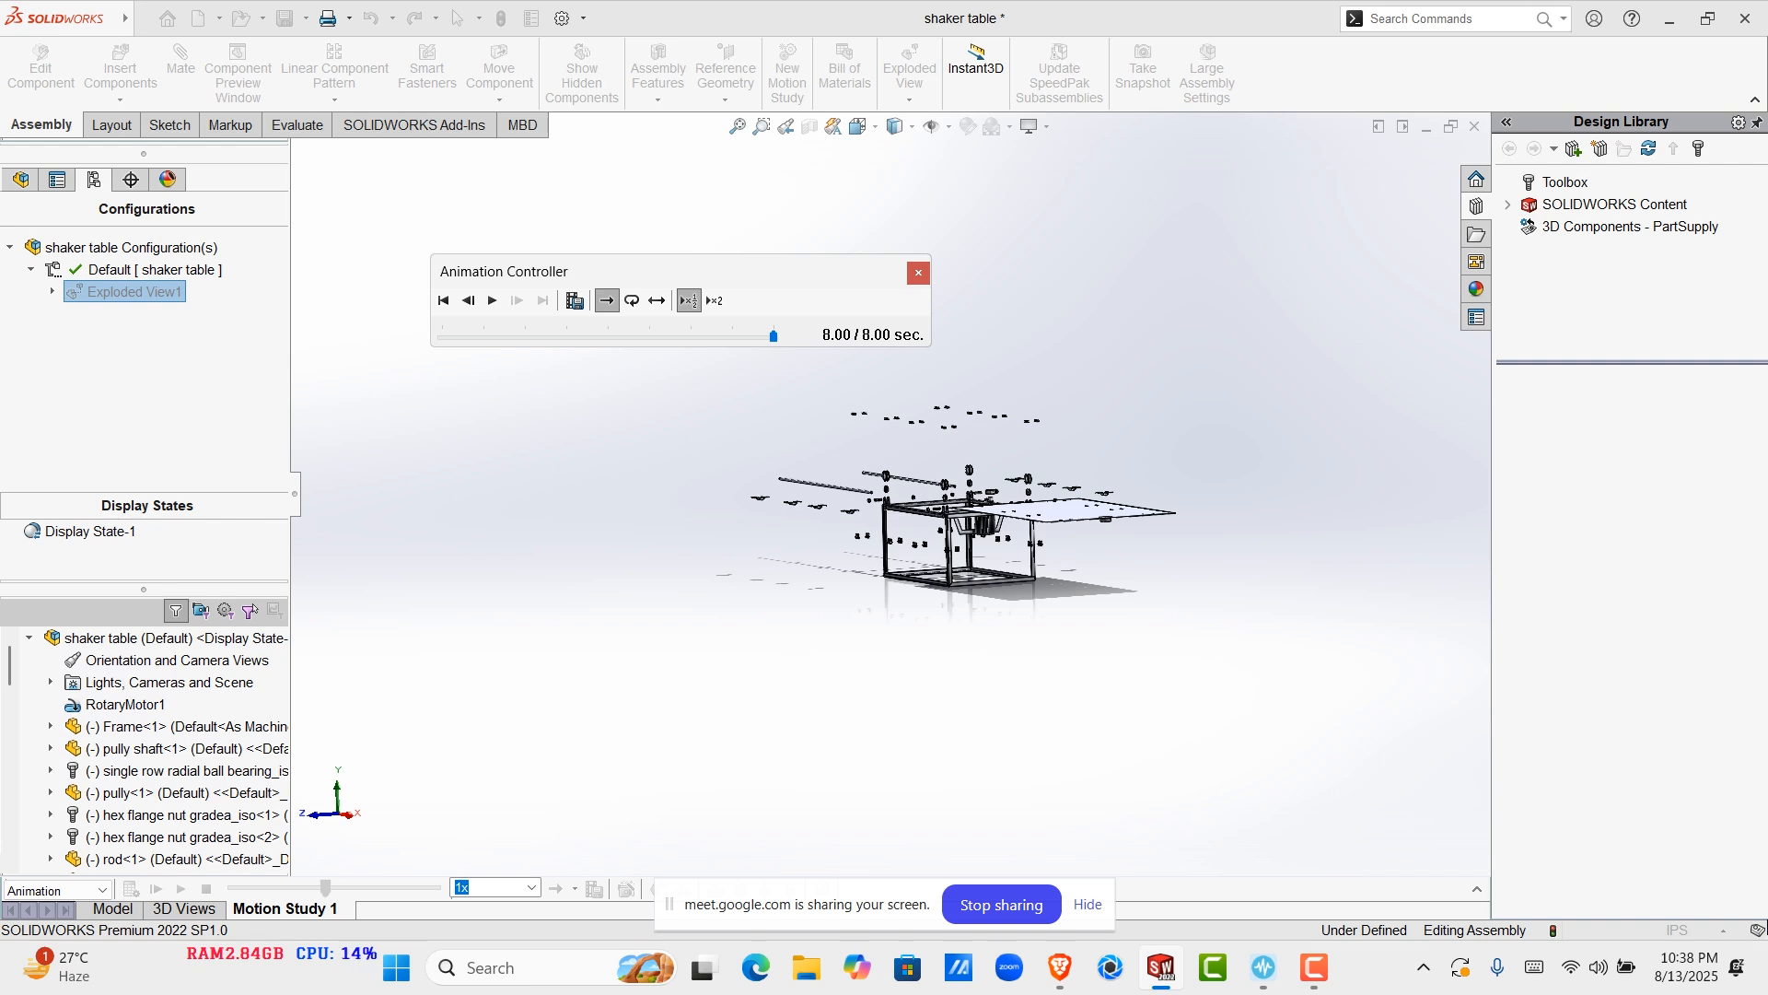
# Play the "exploted view" MP4 from the sshaker table folder in File Explorer to check it, and close the player and folder
pyautogui.moveTo(516, 271); pyautogui.dragTo(617, 283)
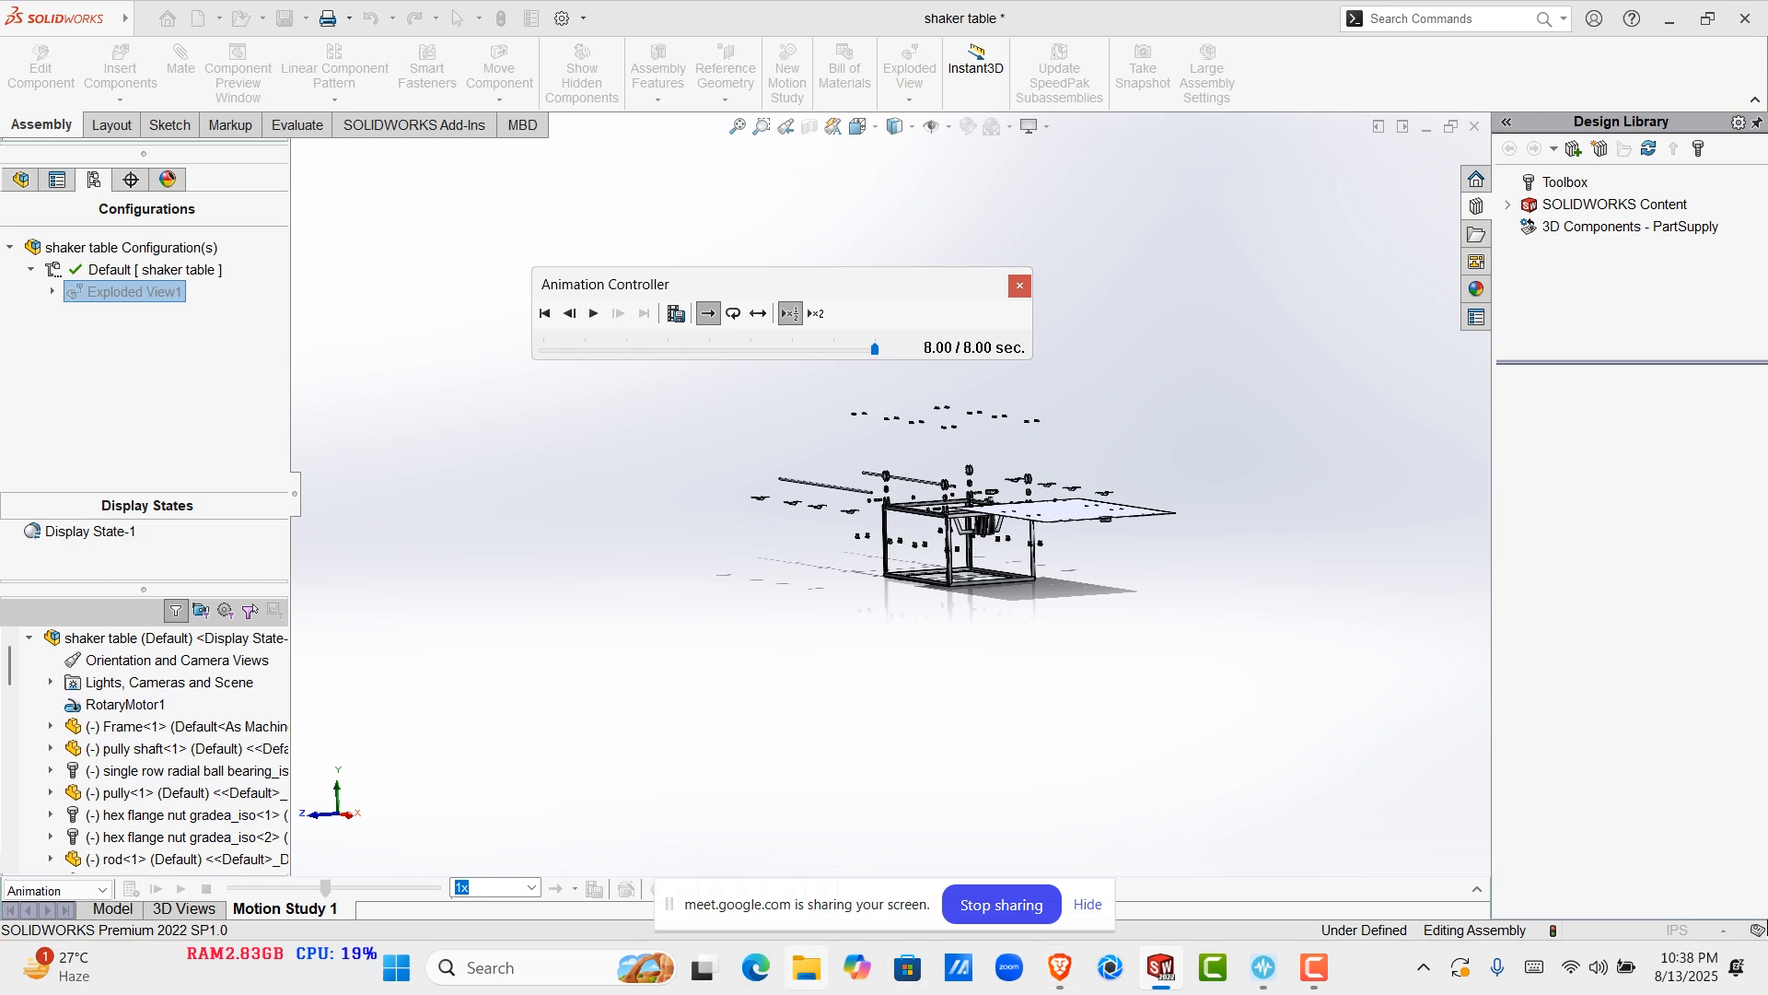
pyautogui.click(807, 967)
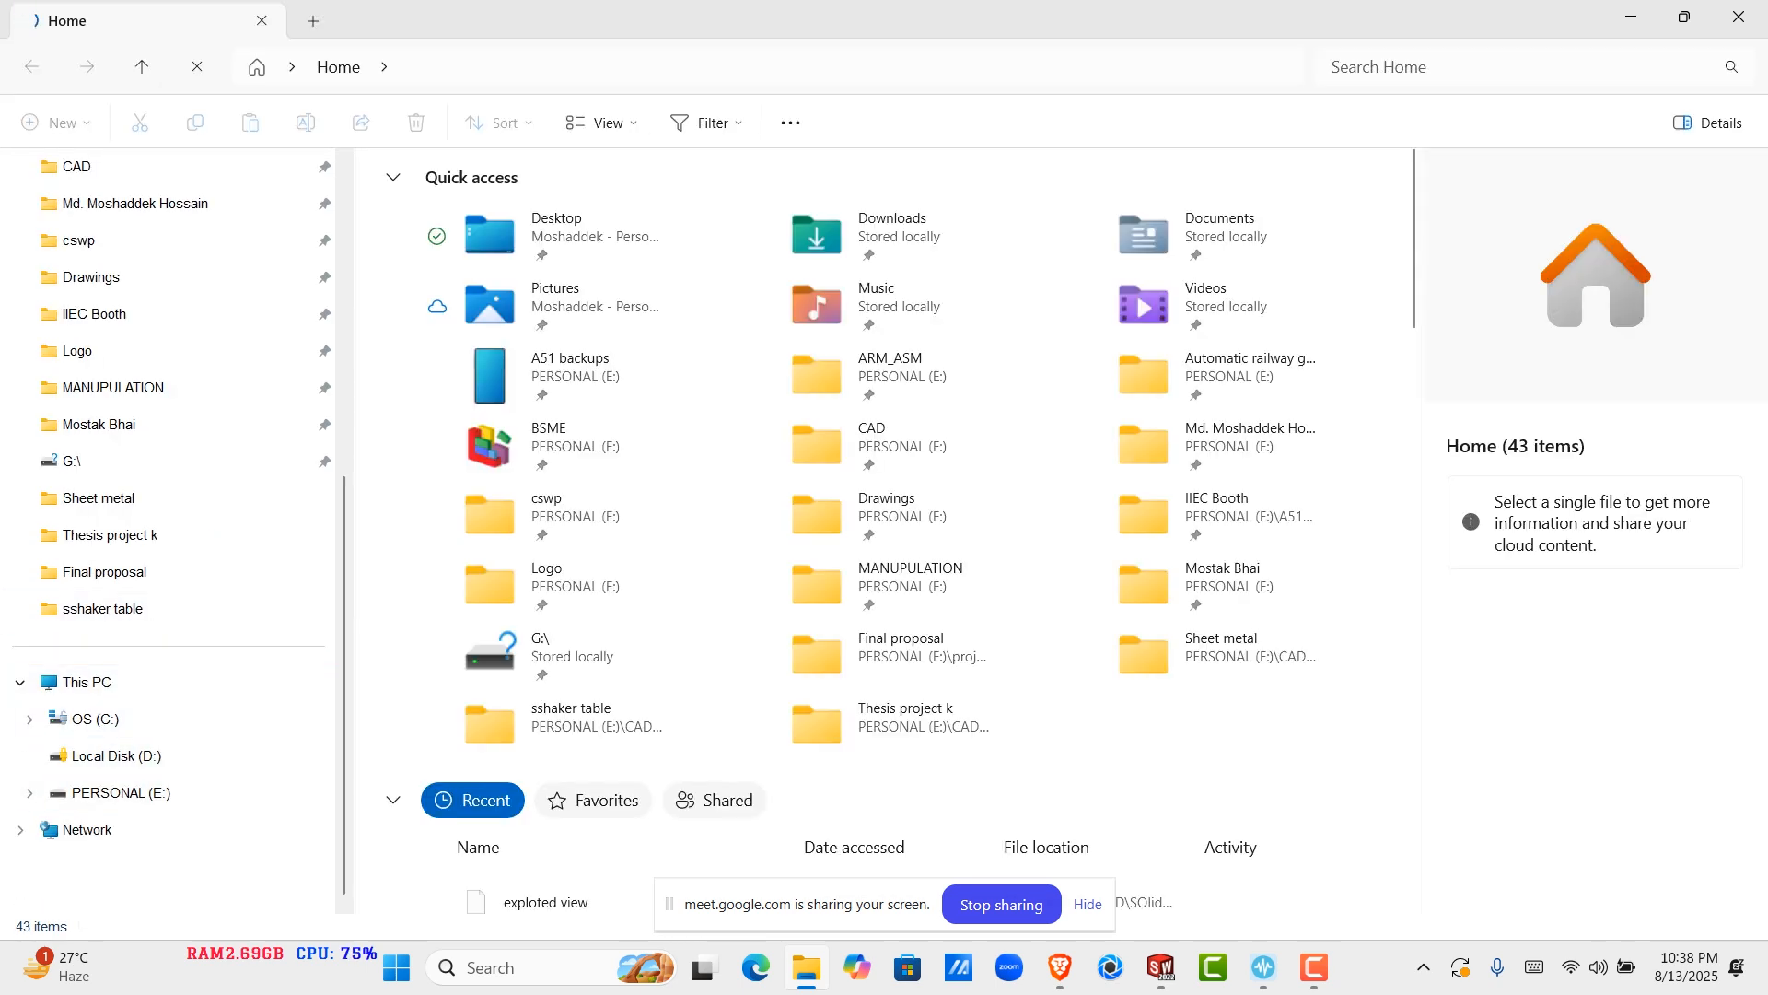
pyautogui.click(104, 608)
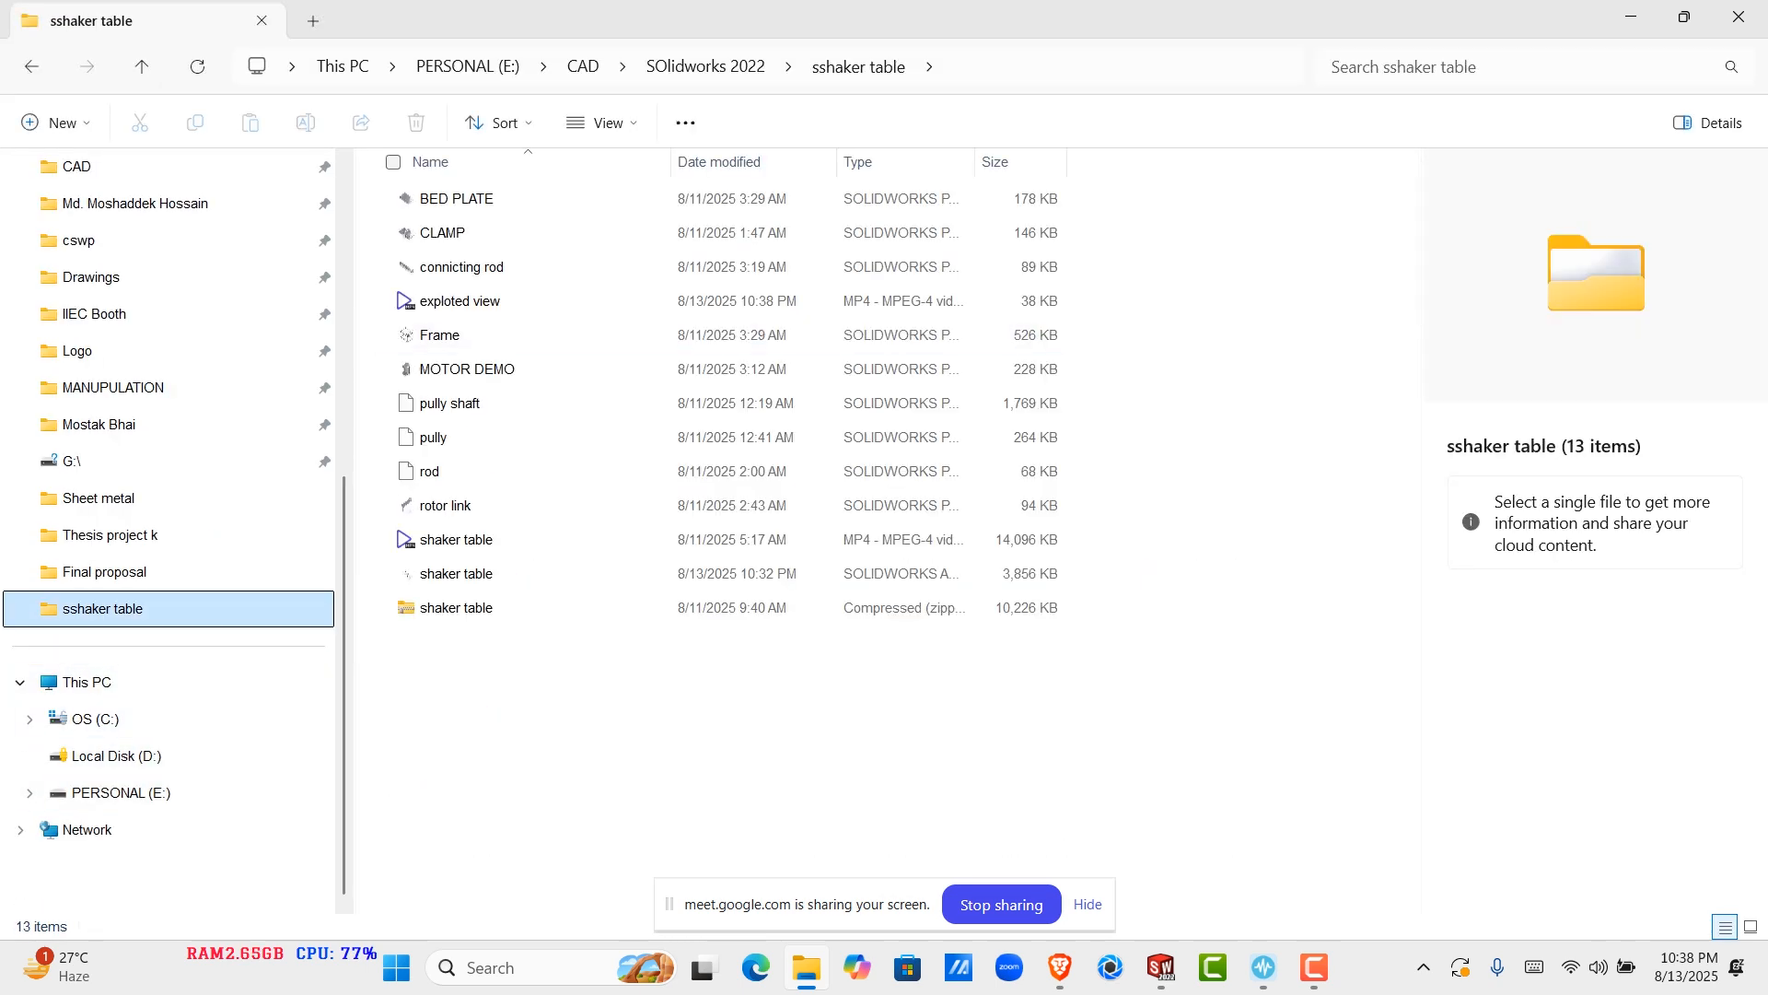
pyautogui.click(459, 301)
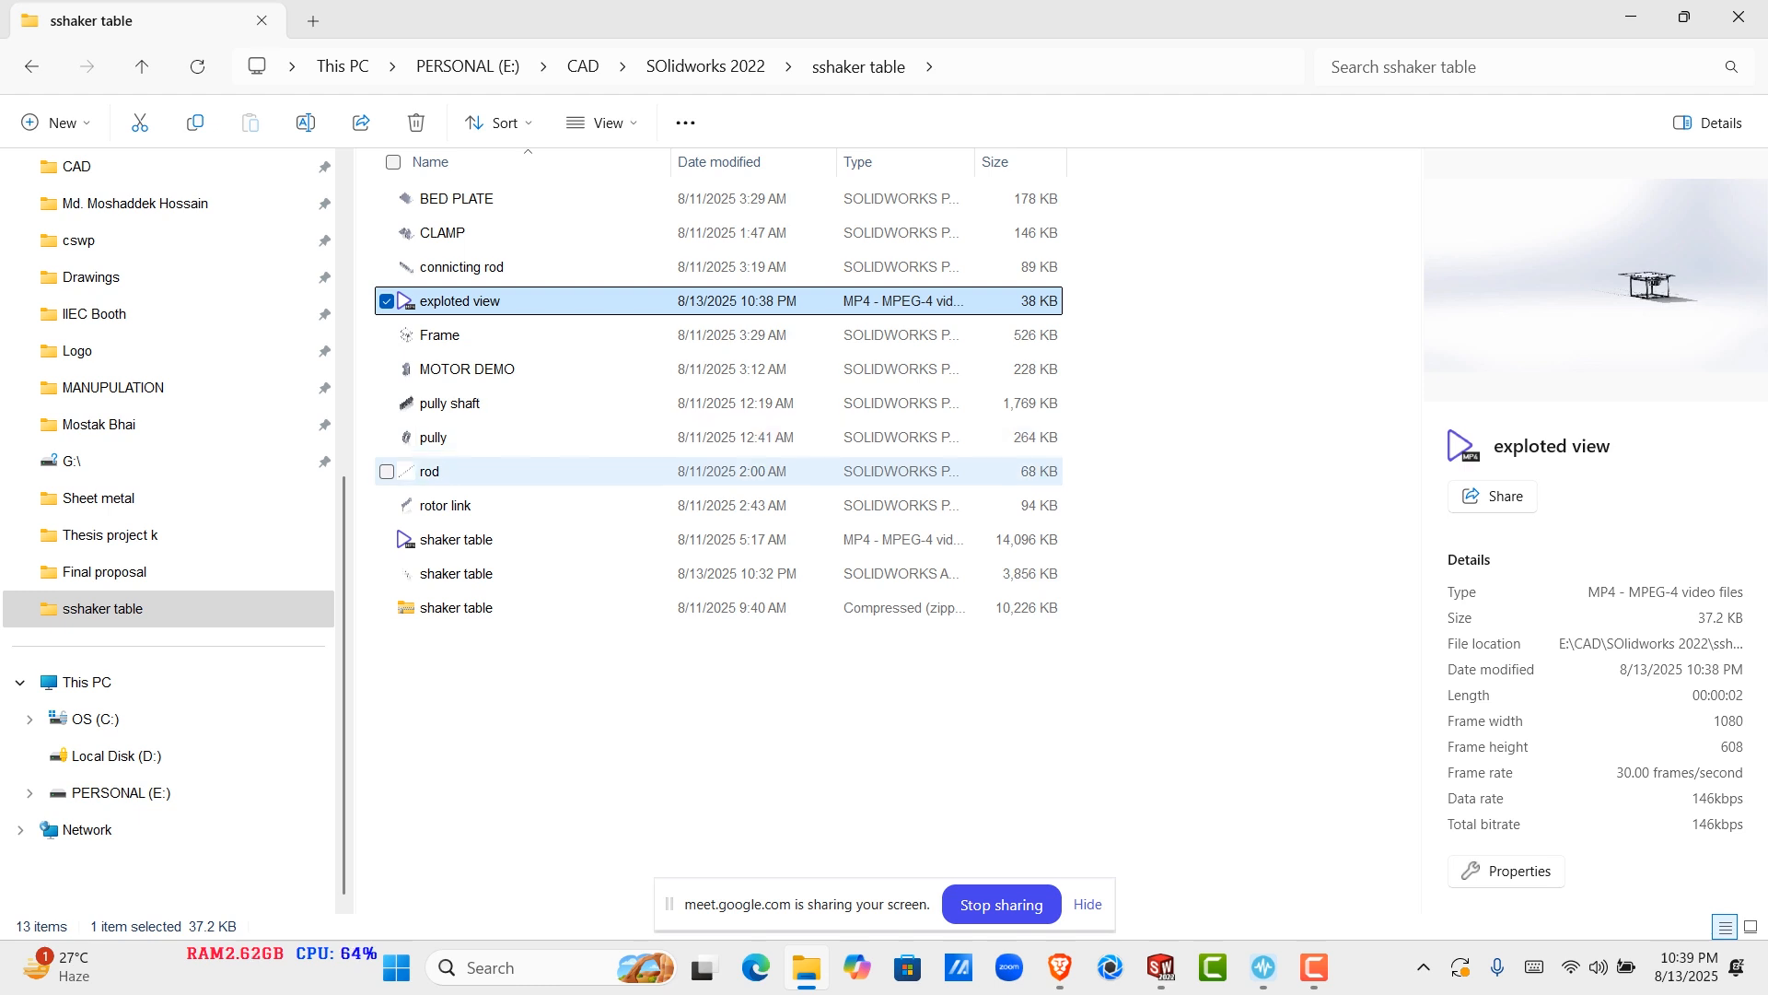
pyautogui.press('Return')
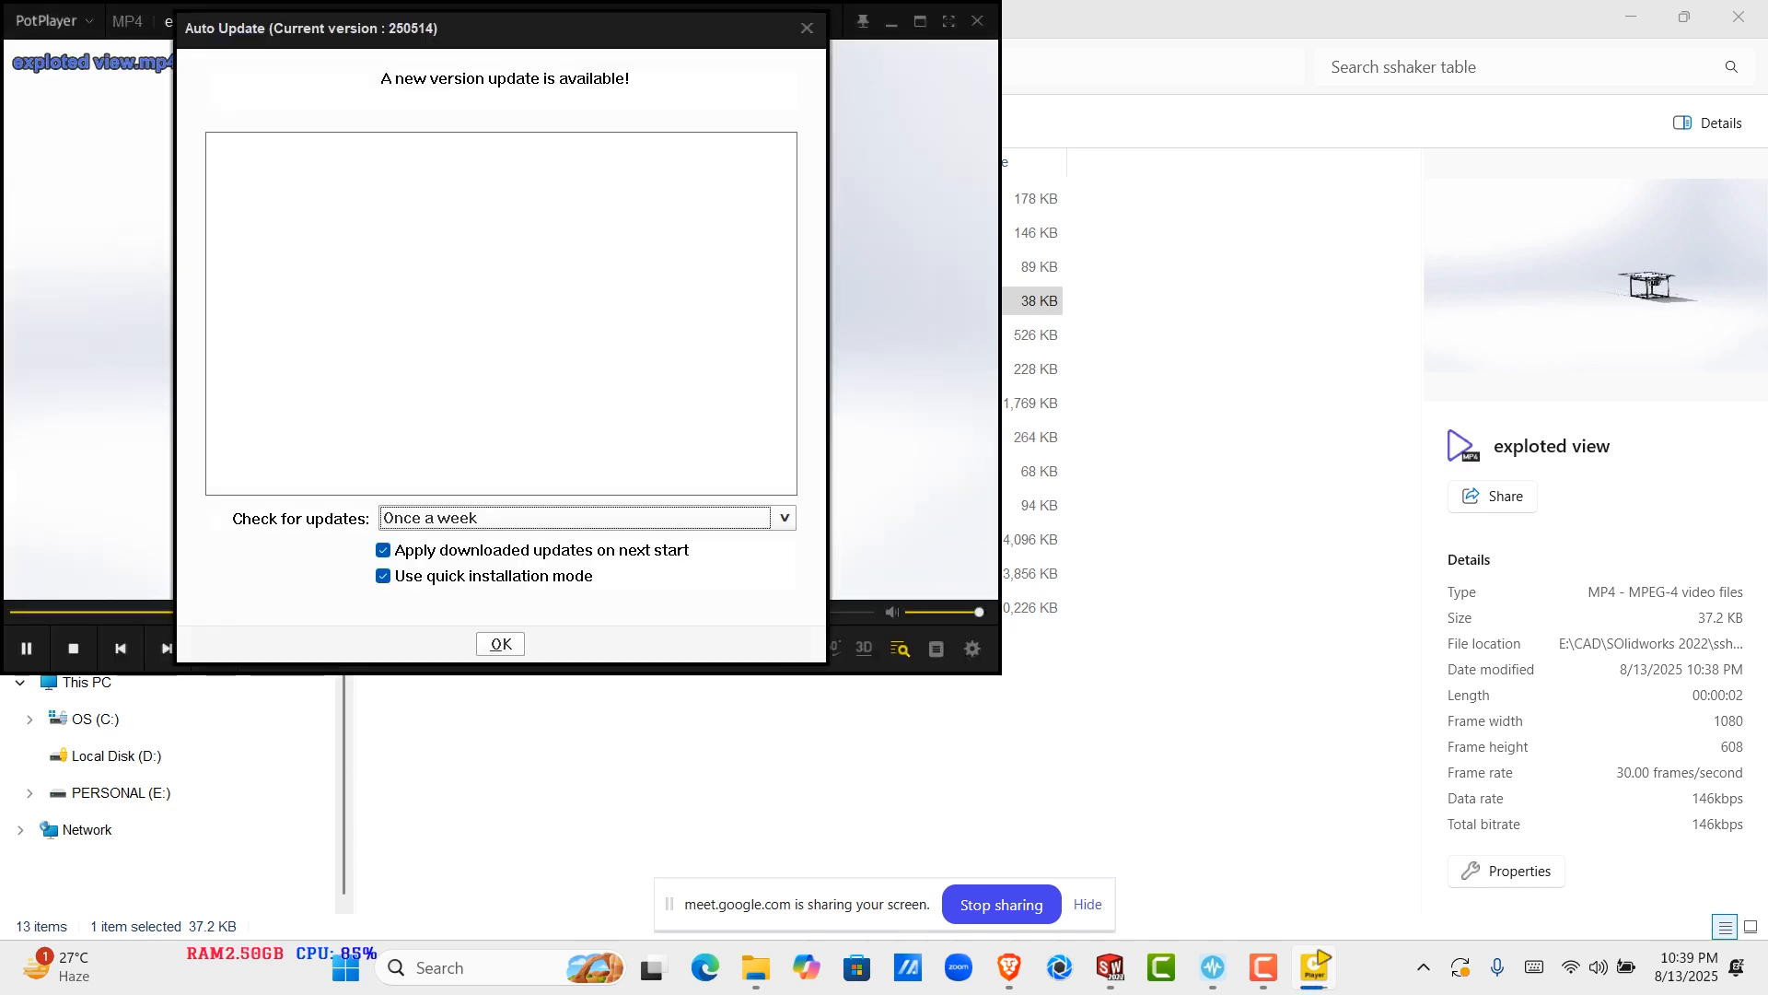
pyautogui.press('Return')
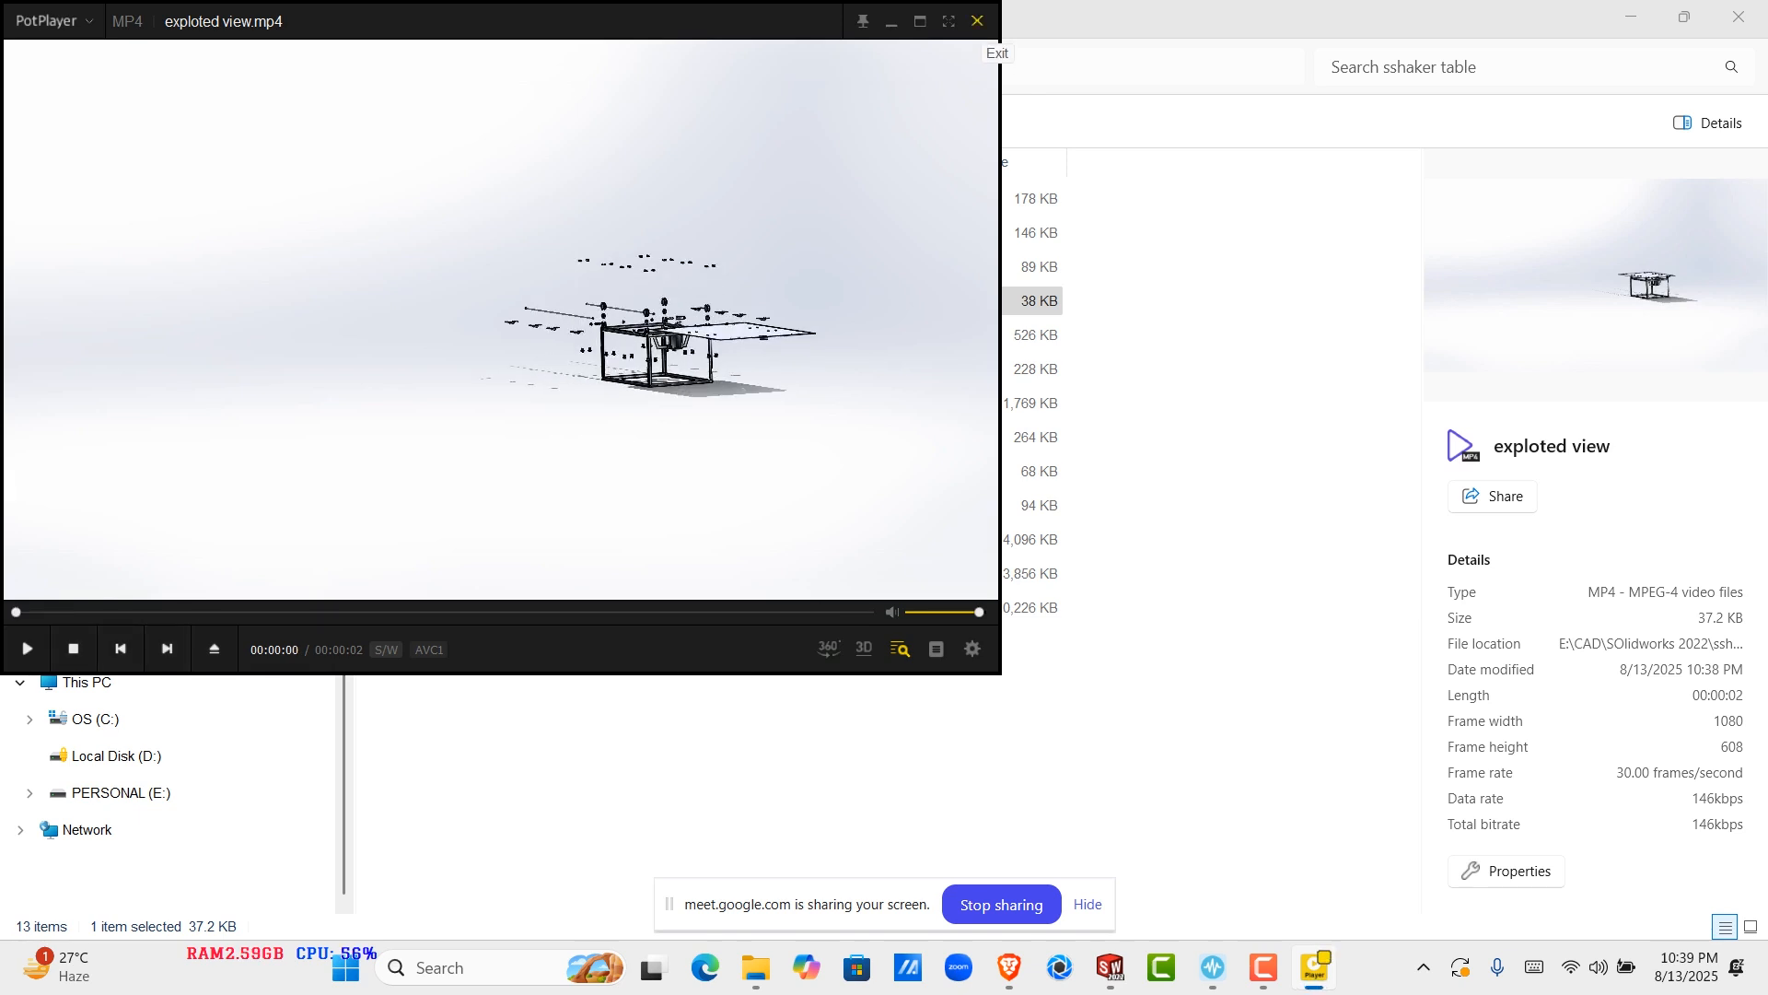
pyautogui.click(978, 21)
pyautogui.click(1739, 16)
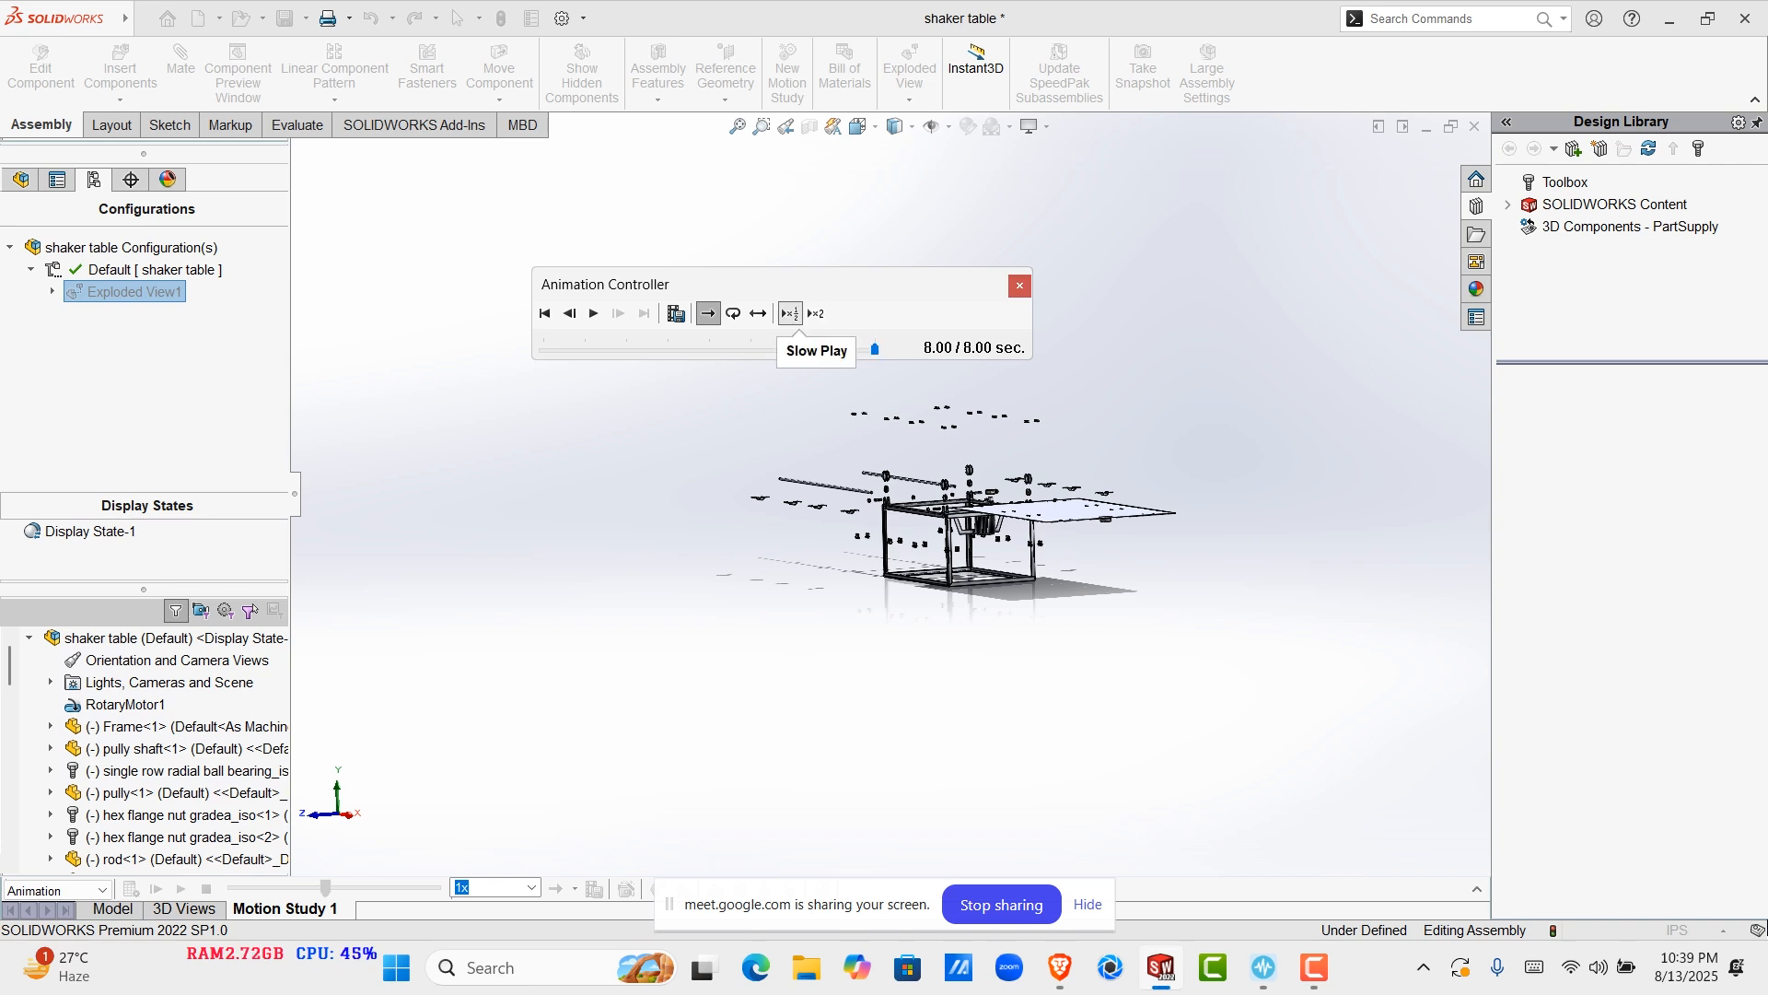
# Close the animation controller and collapse the assembly's exploded view
pyautogui.click(1020, 285)
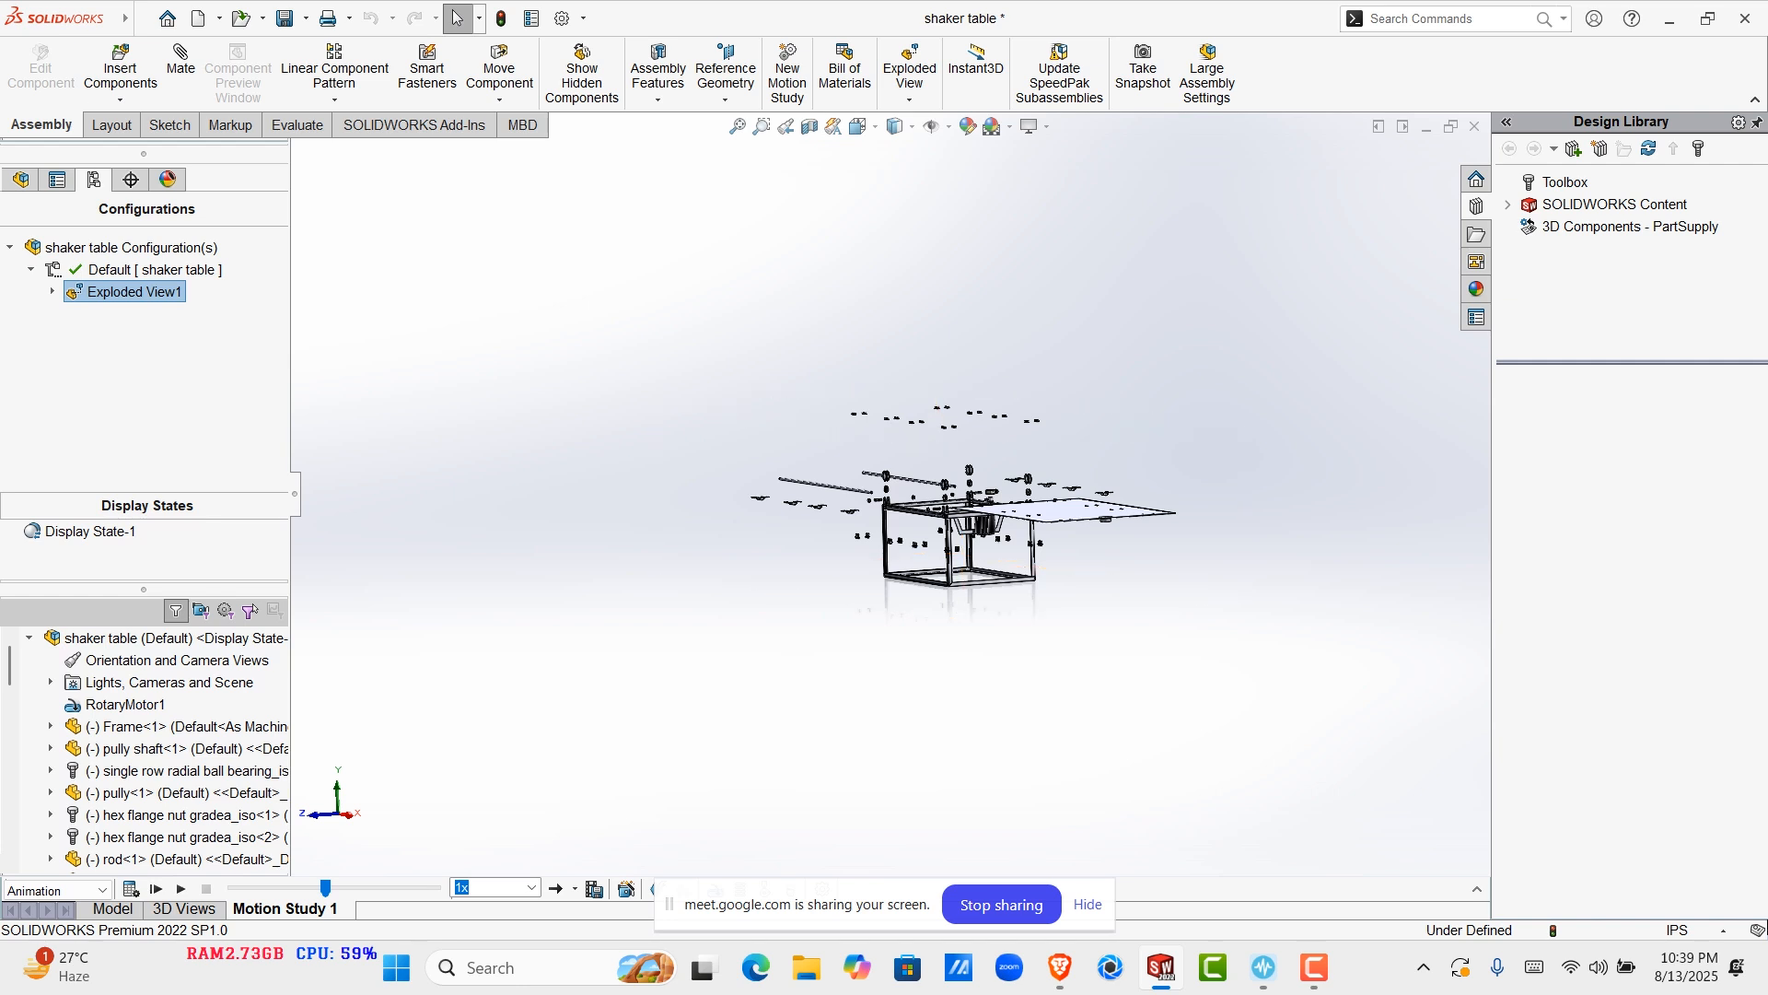
pyautogui.rightClick(124, 294)
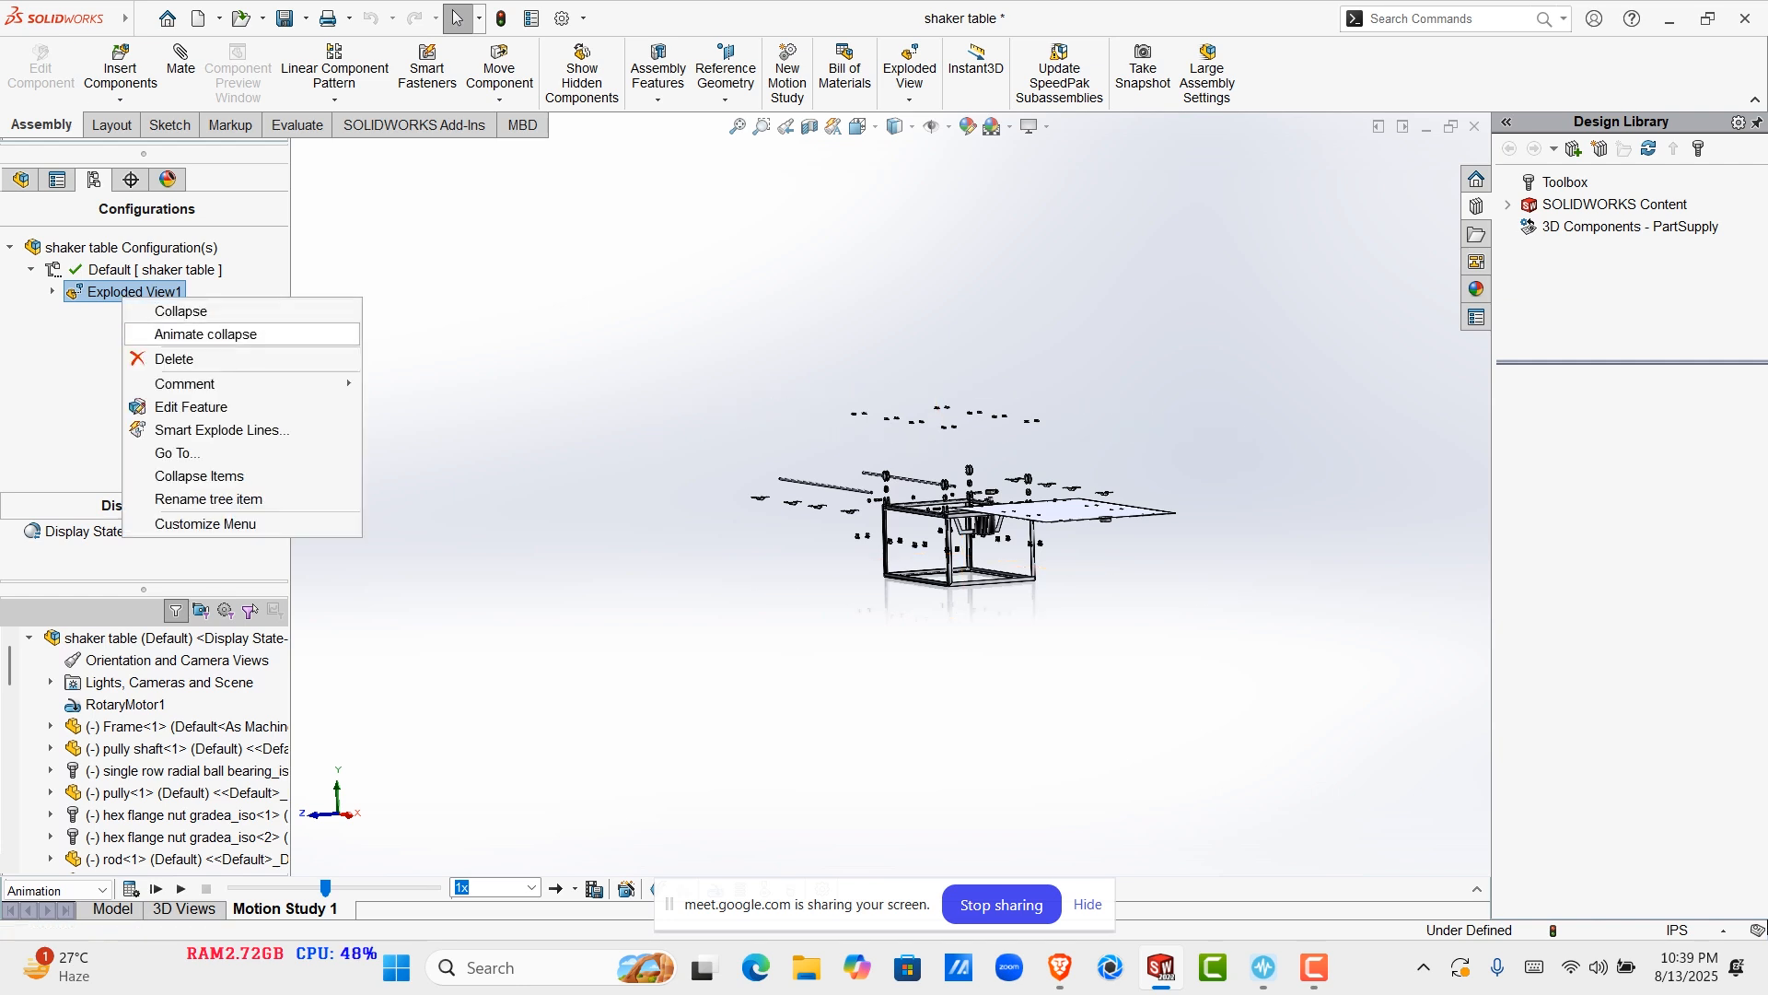
pyautogui.click(180, 311)
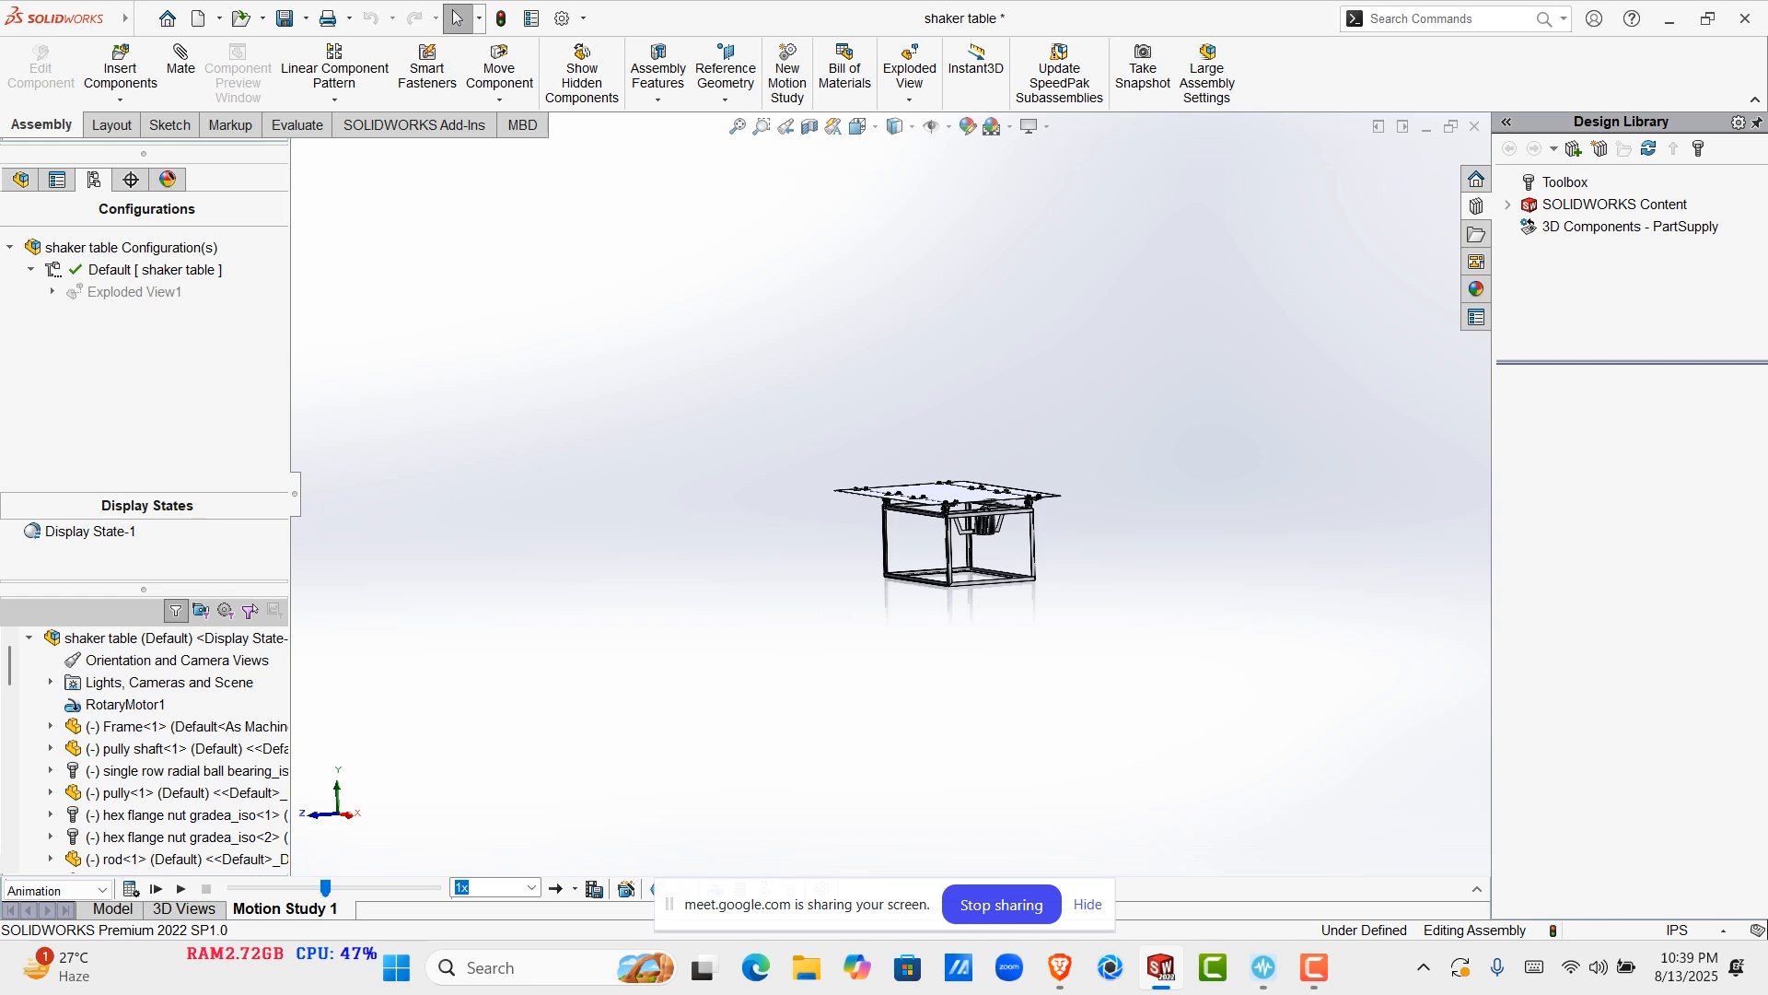
# Create a new motion study for the shaker table assembly and expand its timeline
pyautogui.rightClick(257, 907)
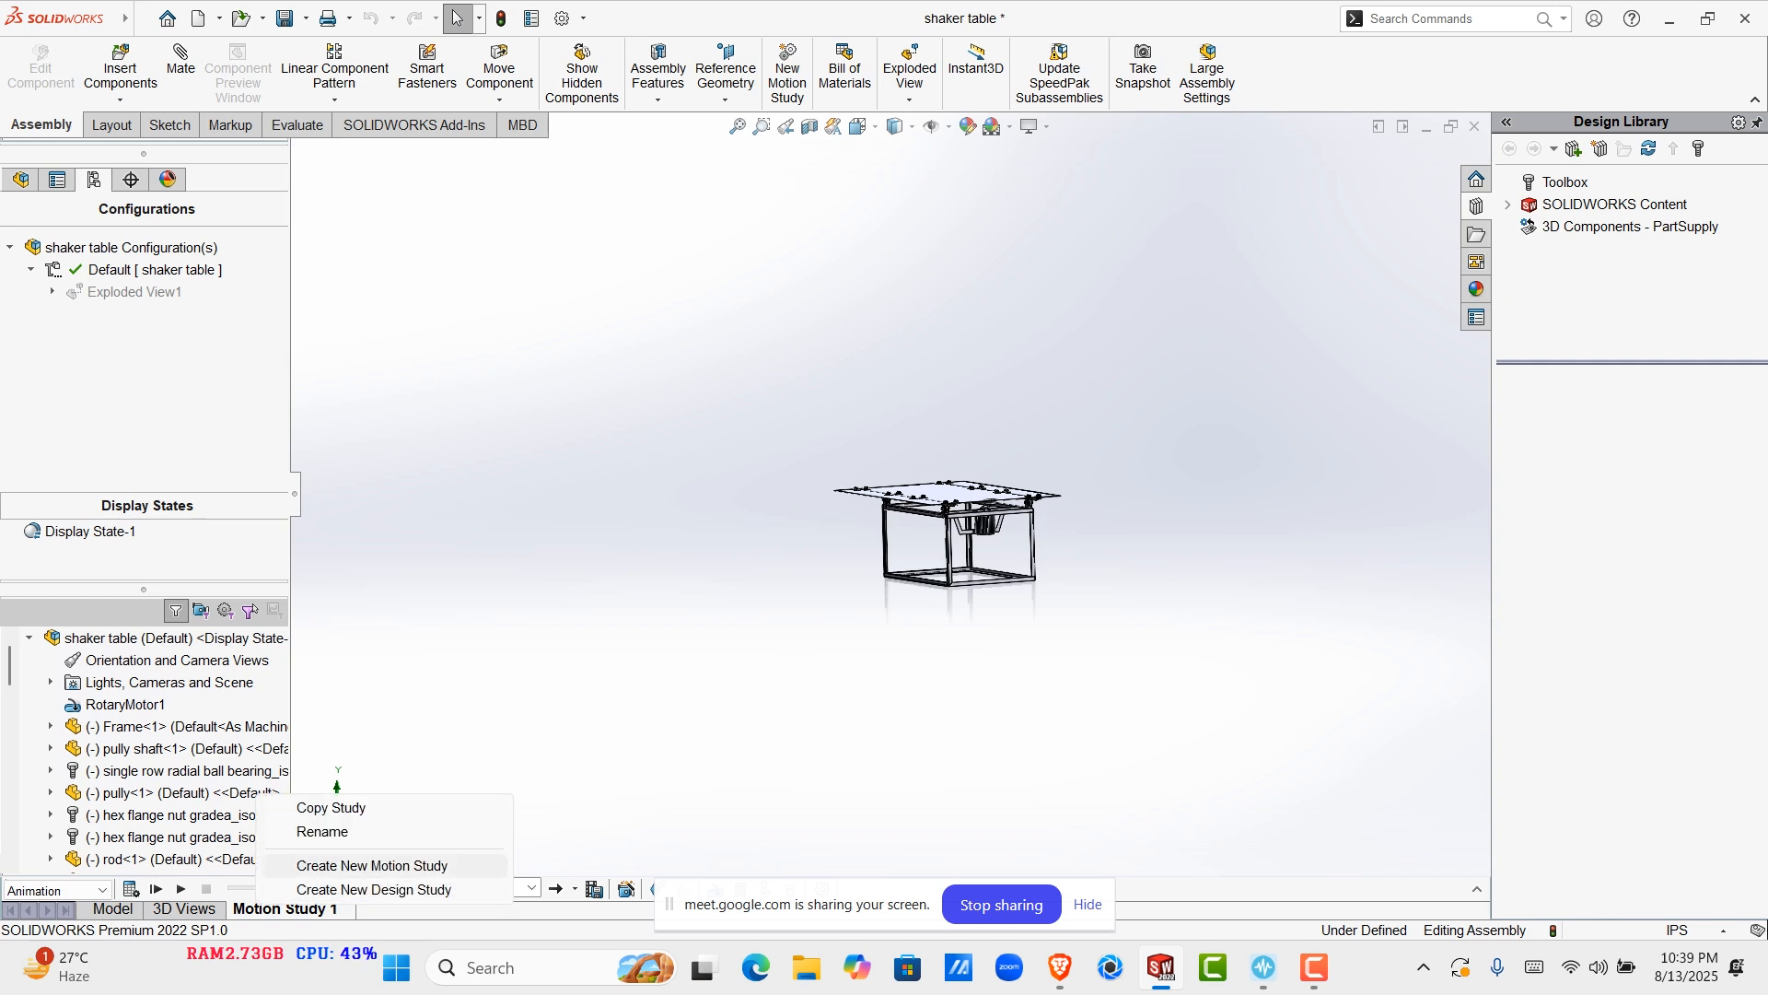
pyautogui.click(372, 865)
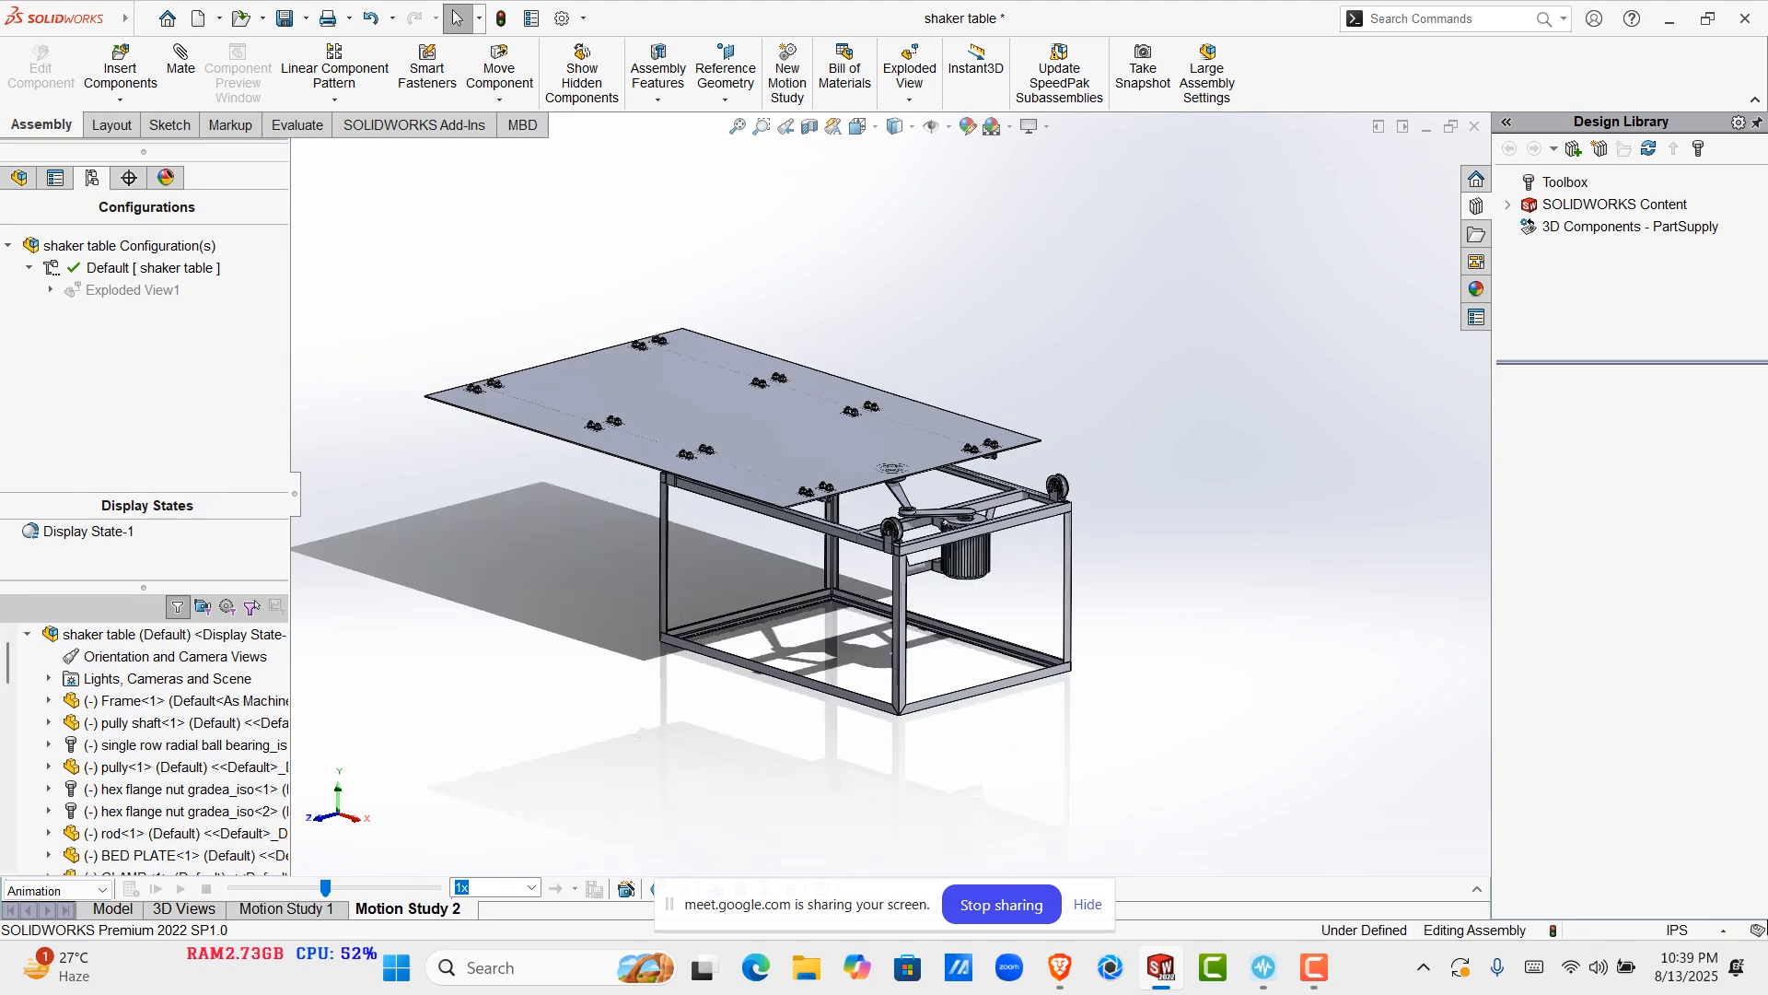
pyautogui.click(1476, 888)
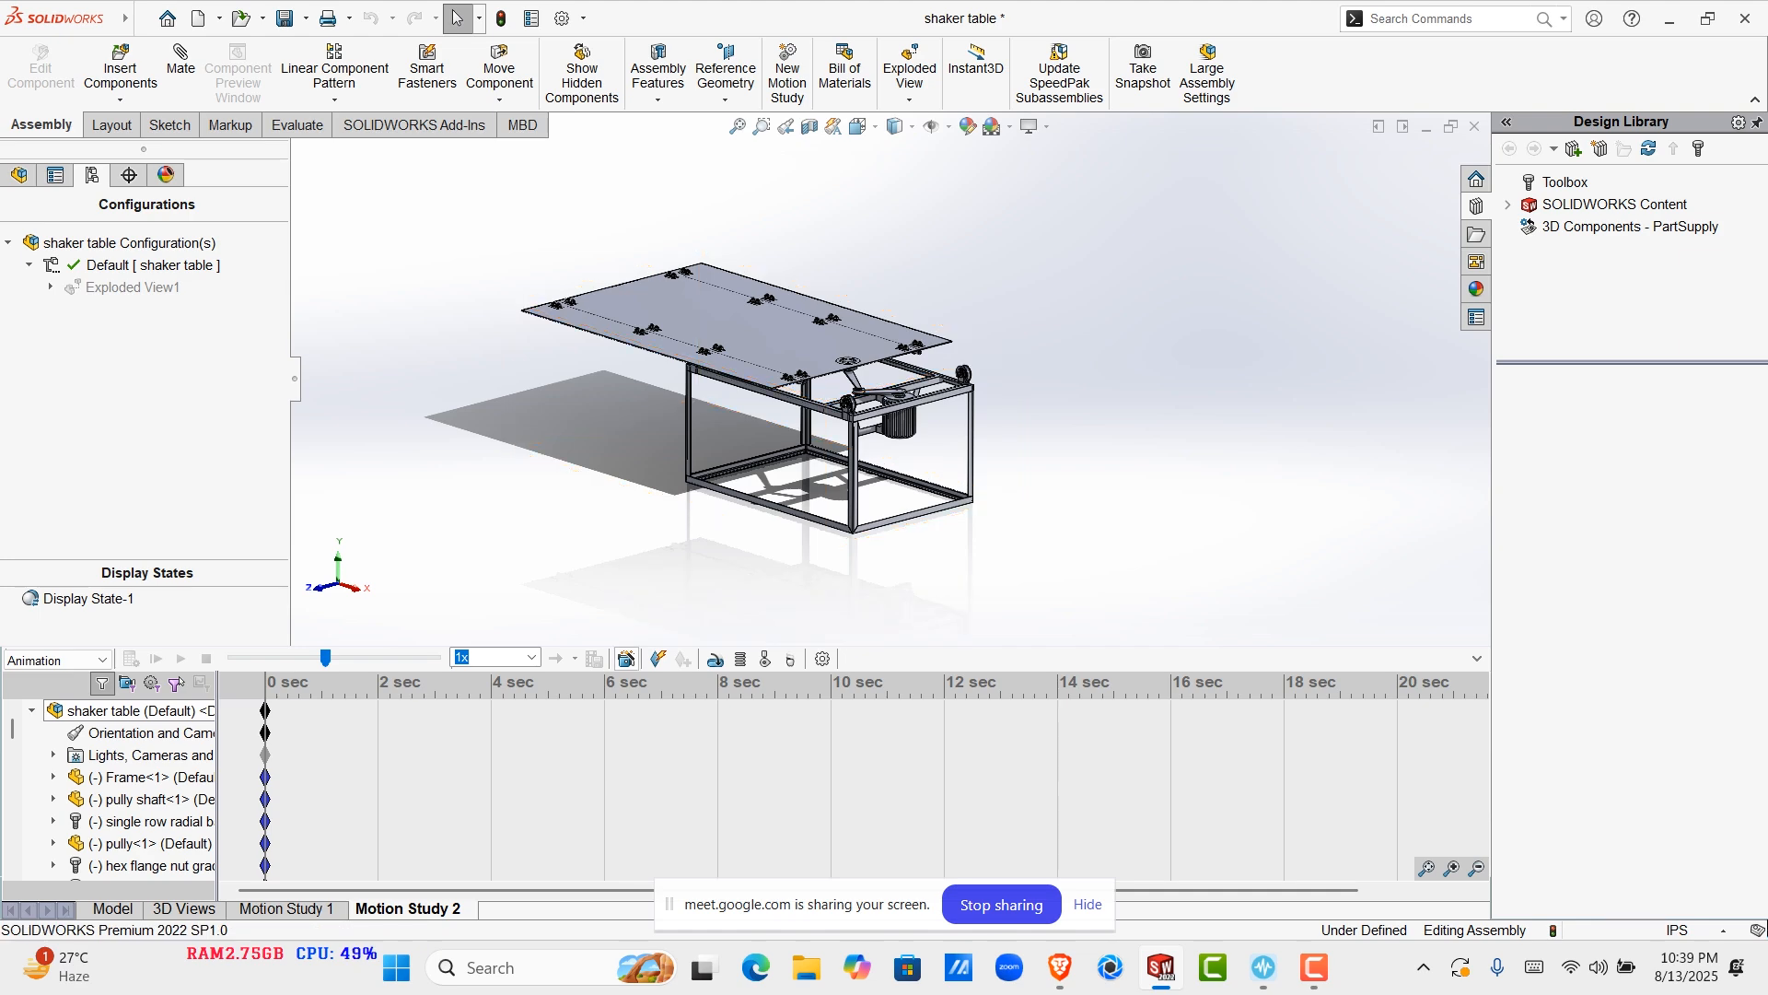
pyautogui.click(627, 660)
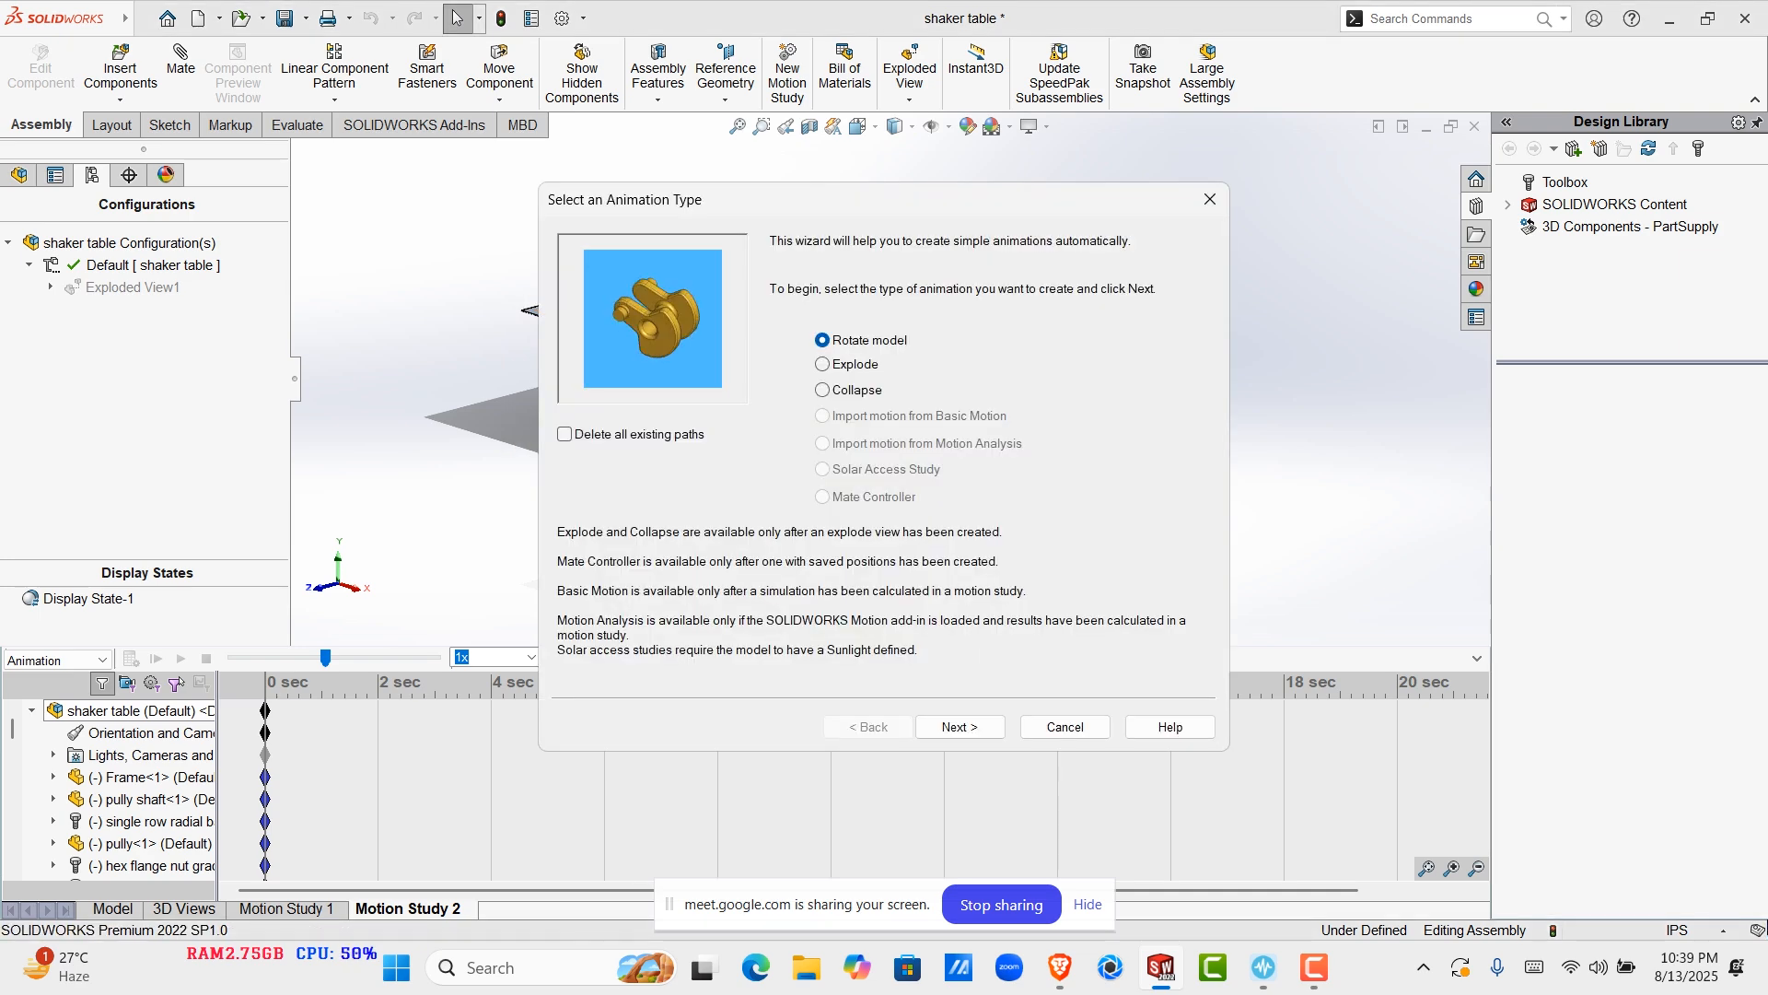
pyautogui.moveTo(829, 199); pyautogui.dragTo(994, 236)
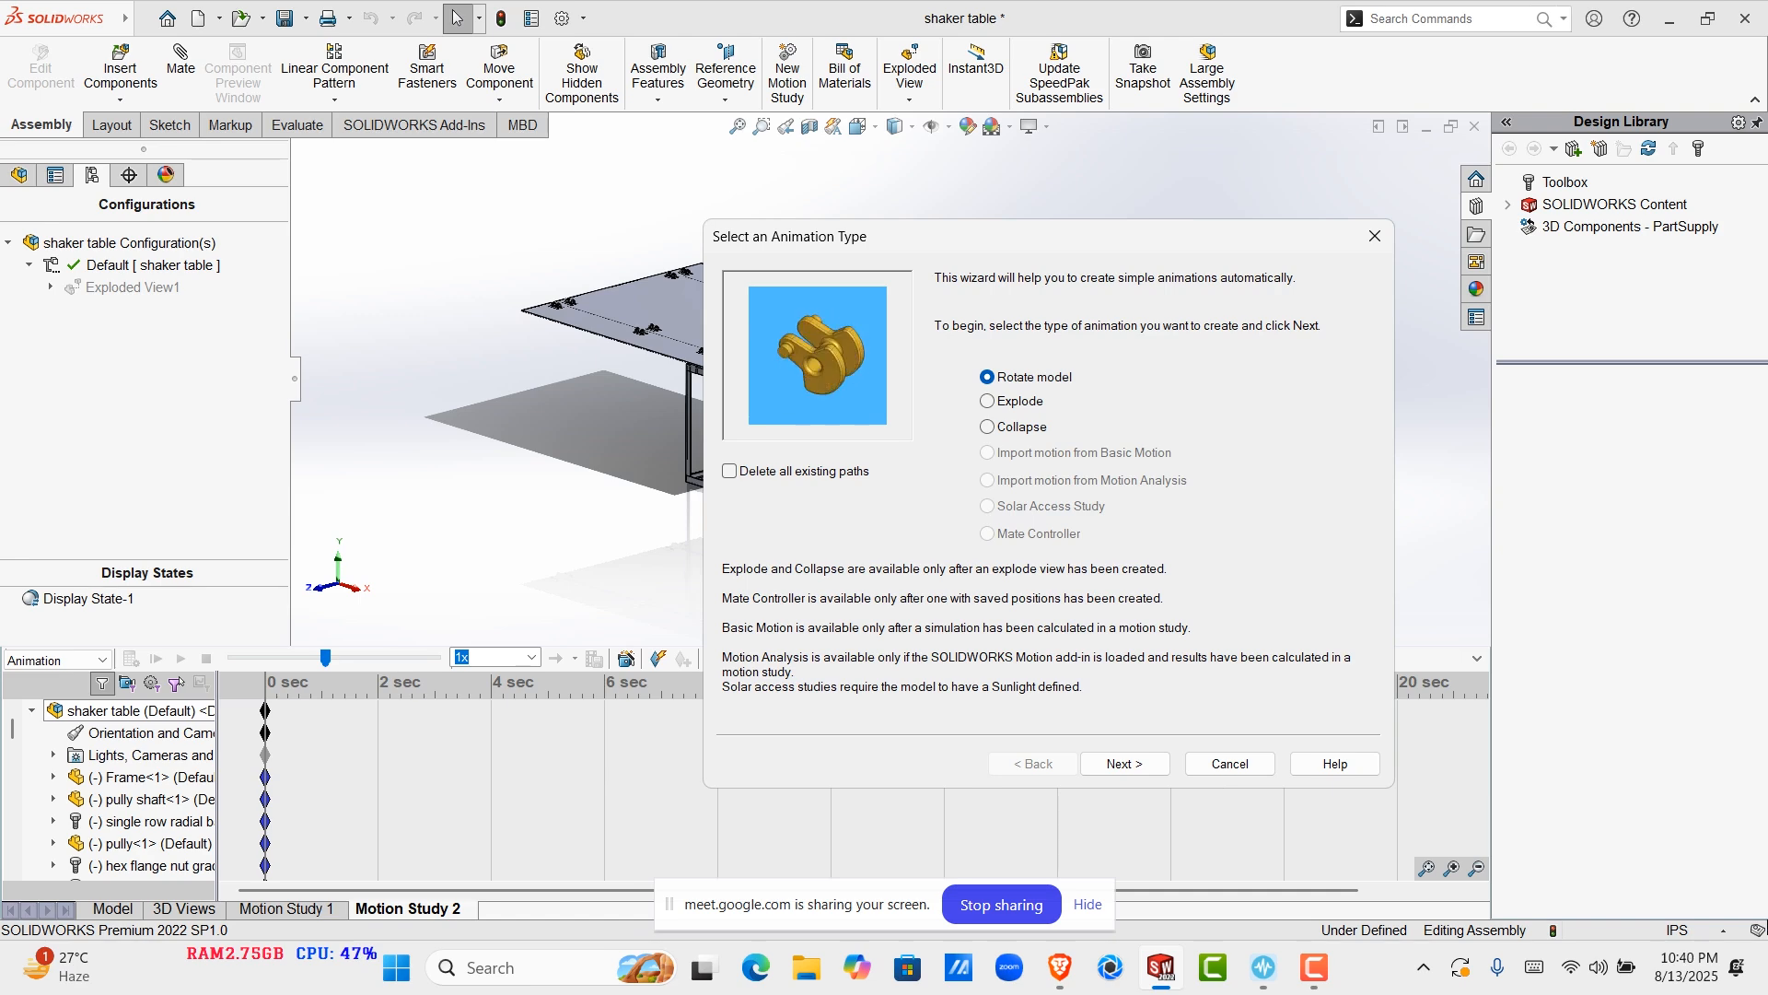
pyautogui.moveTo(994, 235); pyautogui.dragTo(941, 200)
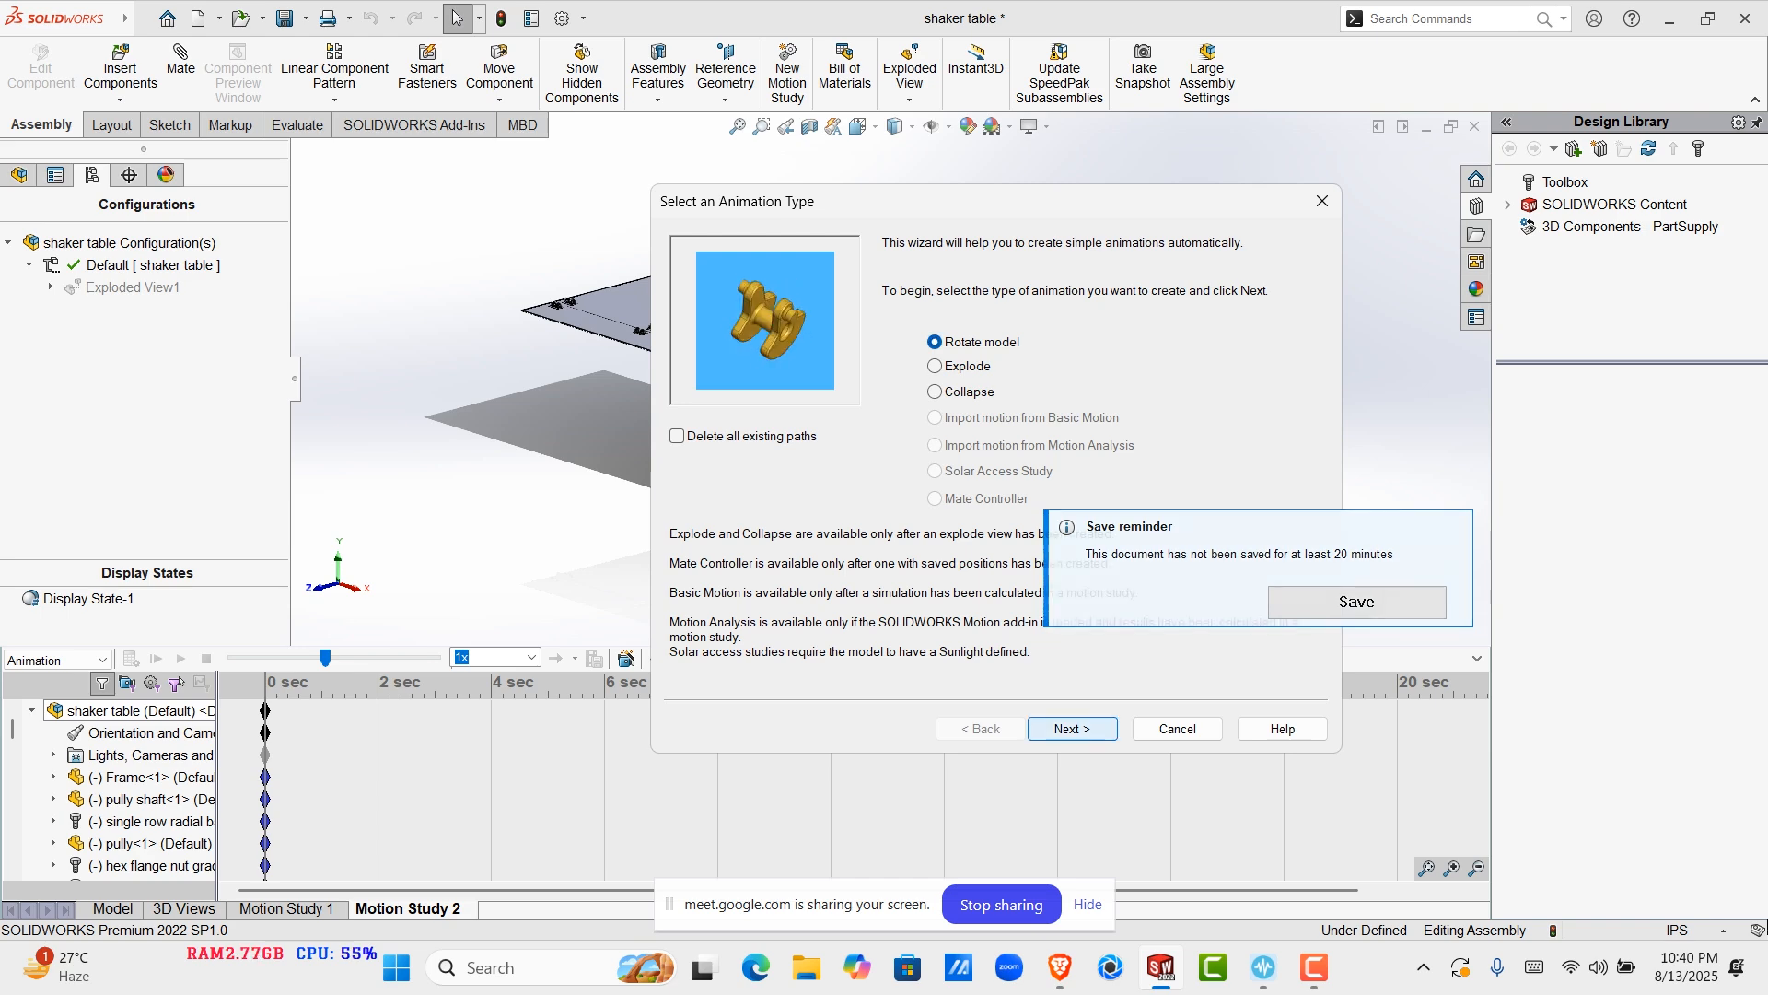
pyautogui.click(1072, 729)
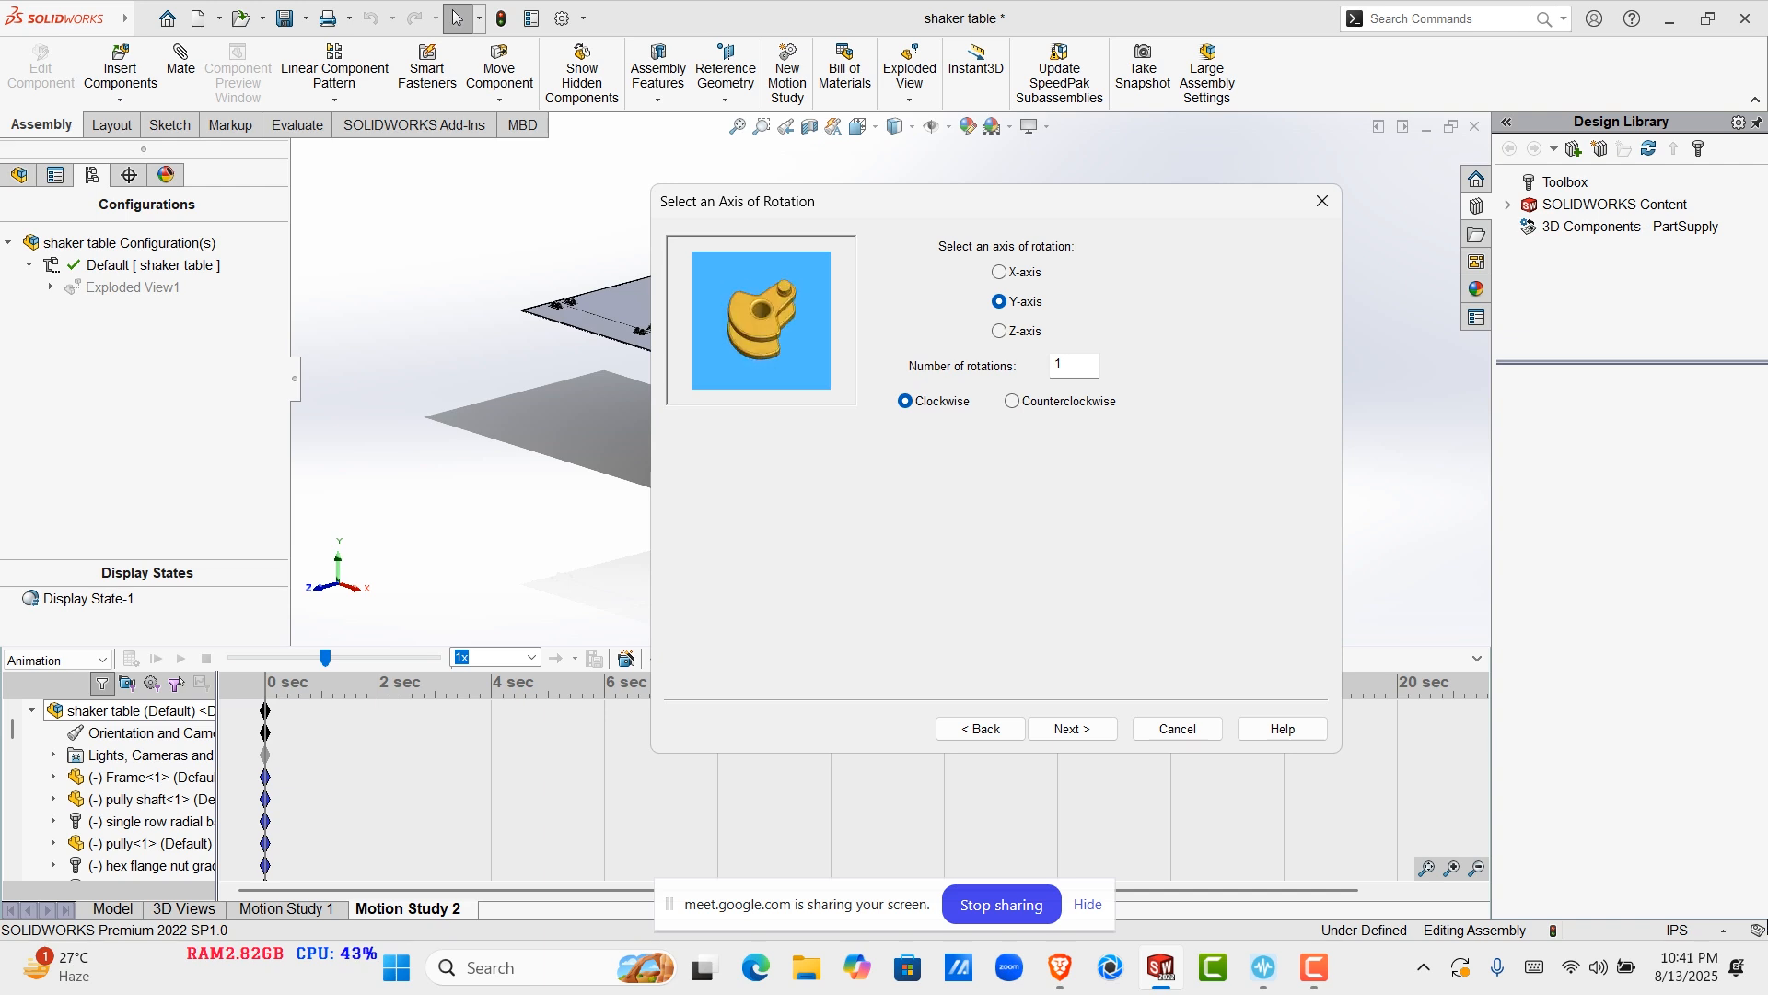
pyautogui.doubleClick(1059, 365)
pyautogui.press('Return')
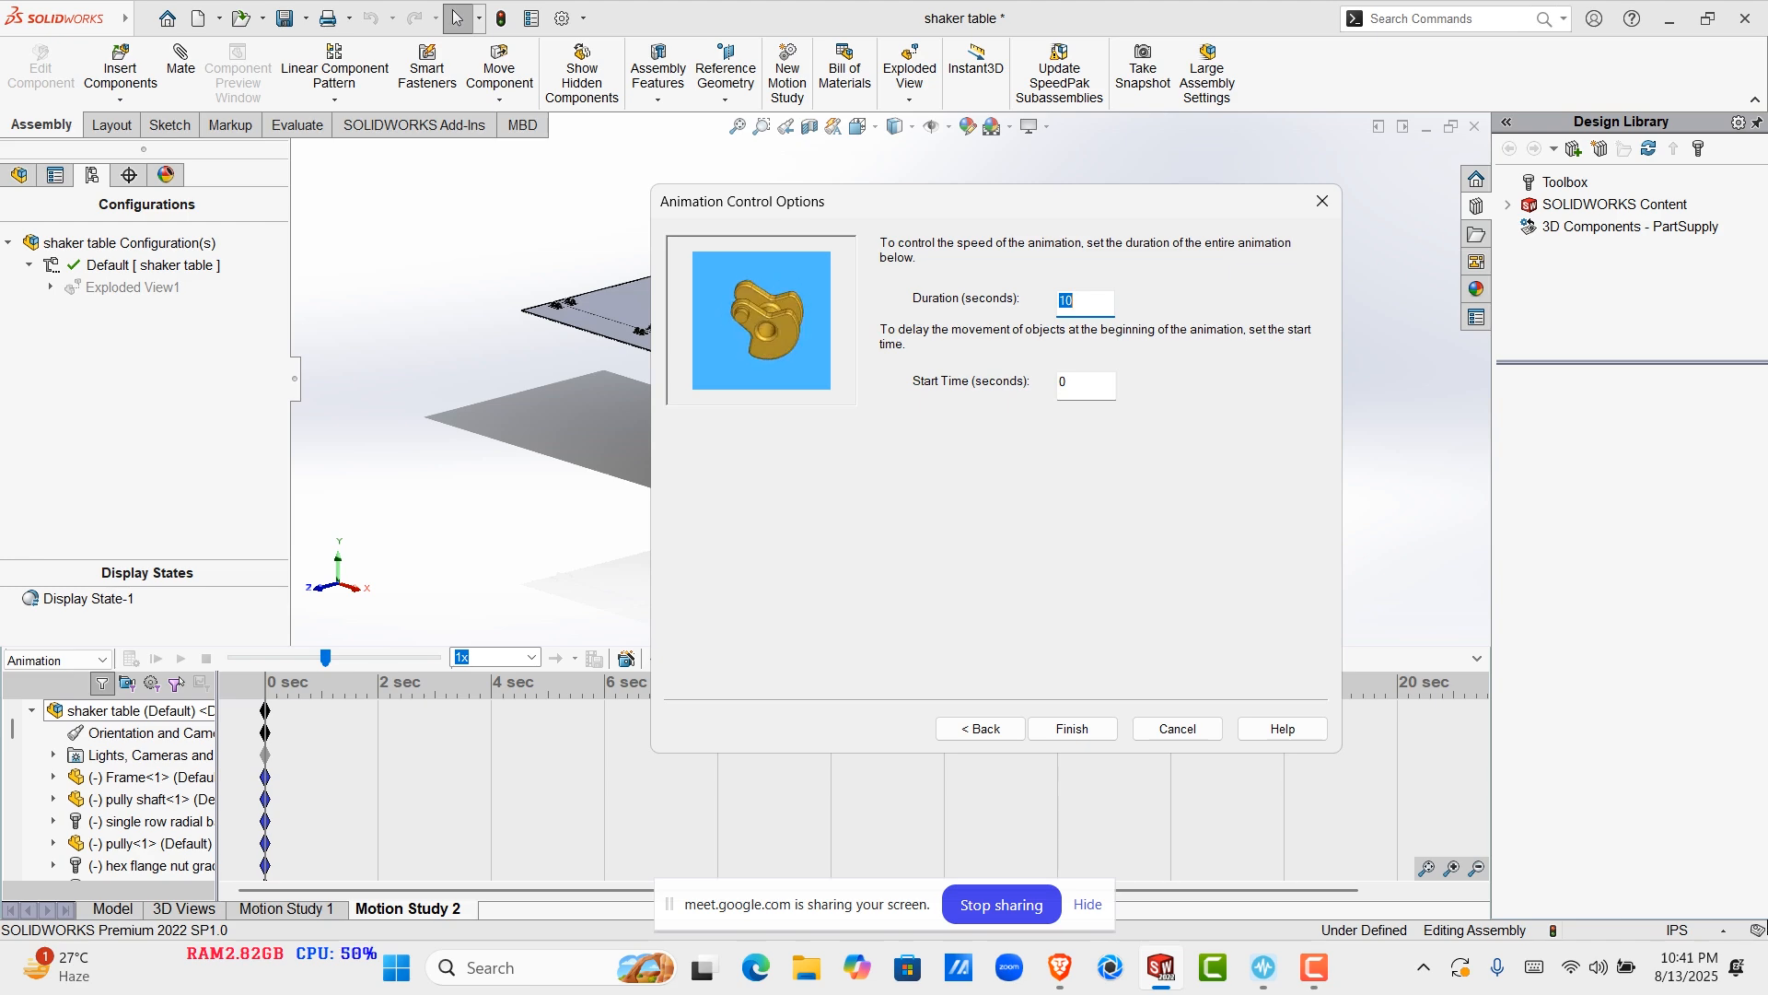
pyautogui.write('15')
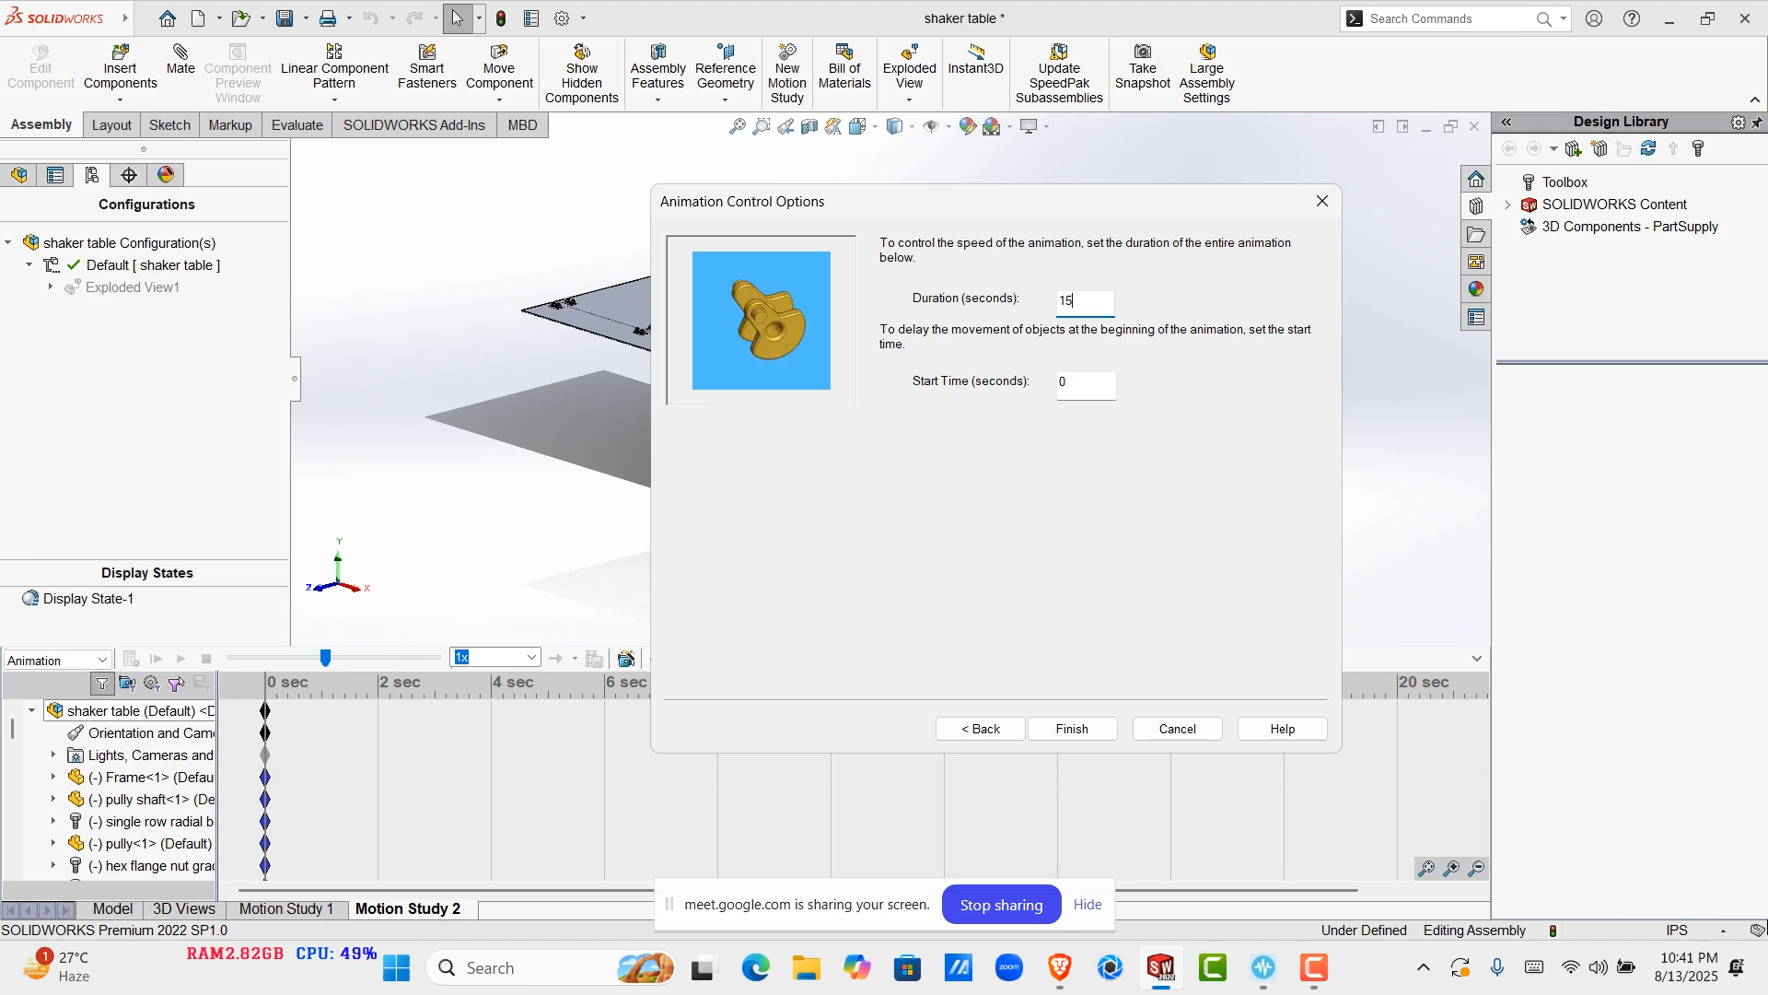
pyautogui.moveTo(995, 201); pyautogui.dragTo(927, 205)
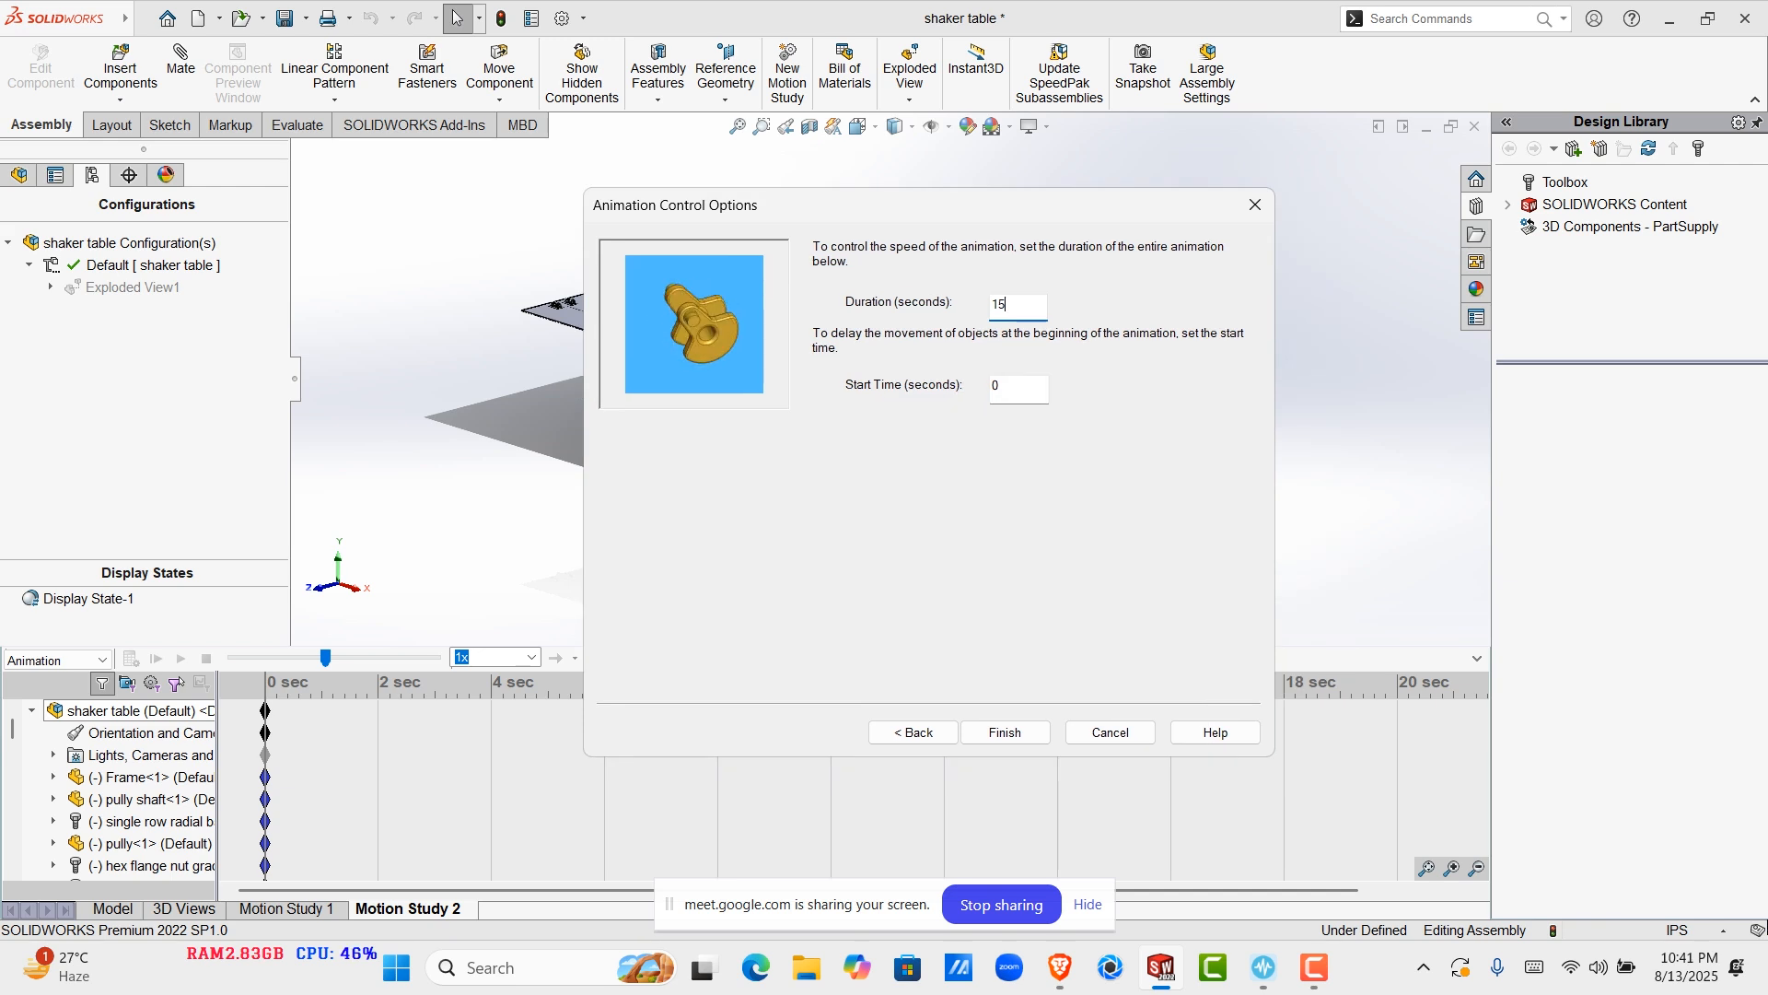
pyautogui.press('Tab')
pyautogui.moveTo(927, 205); pyautogui.dragTo(344, 146)
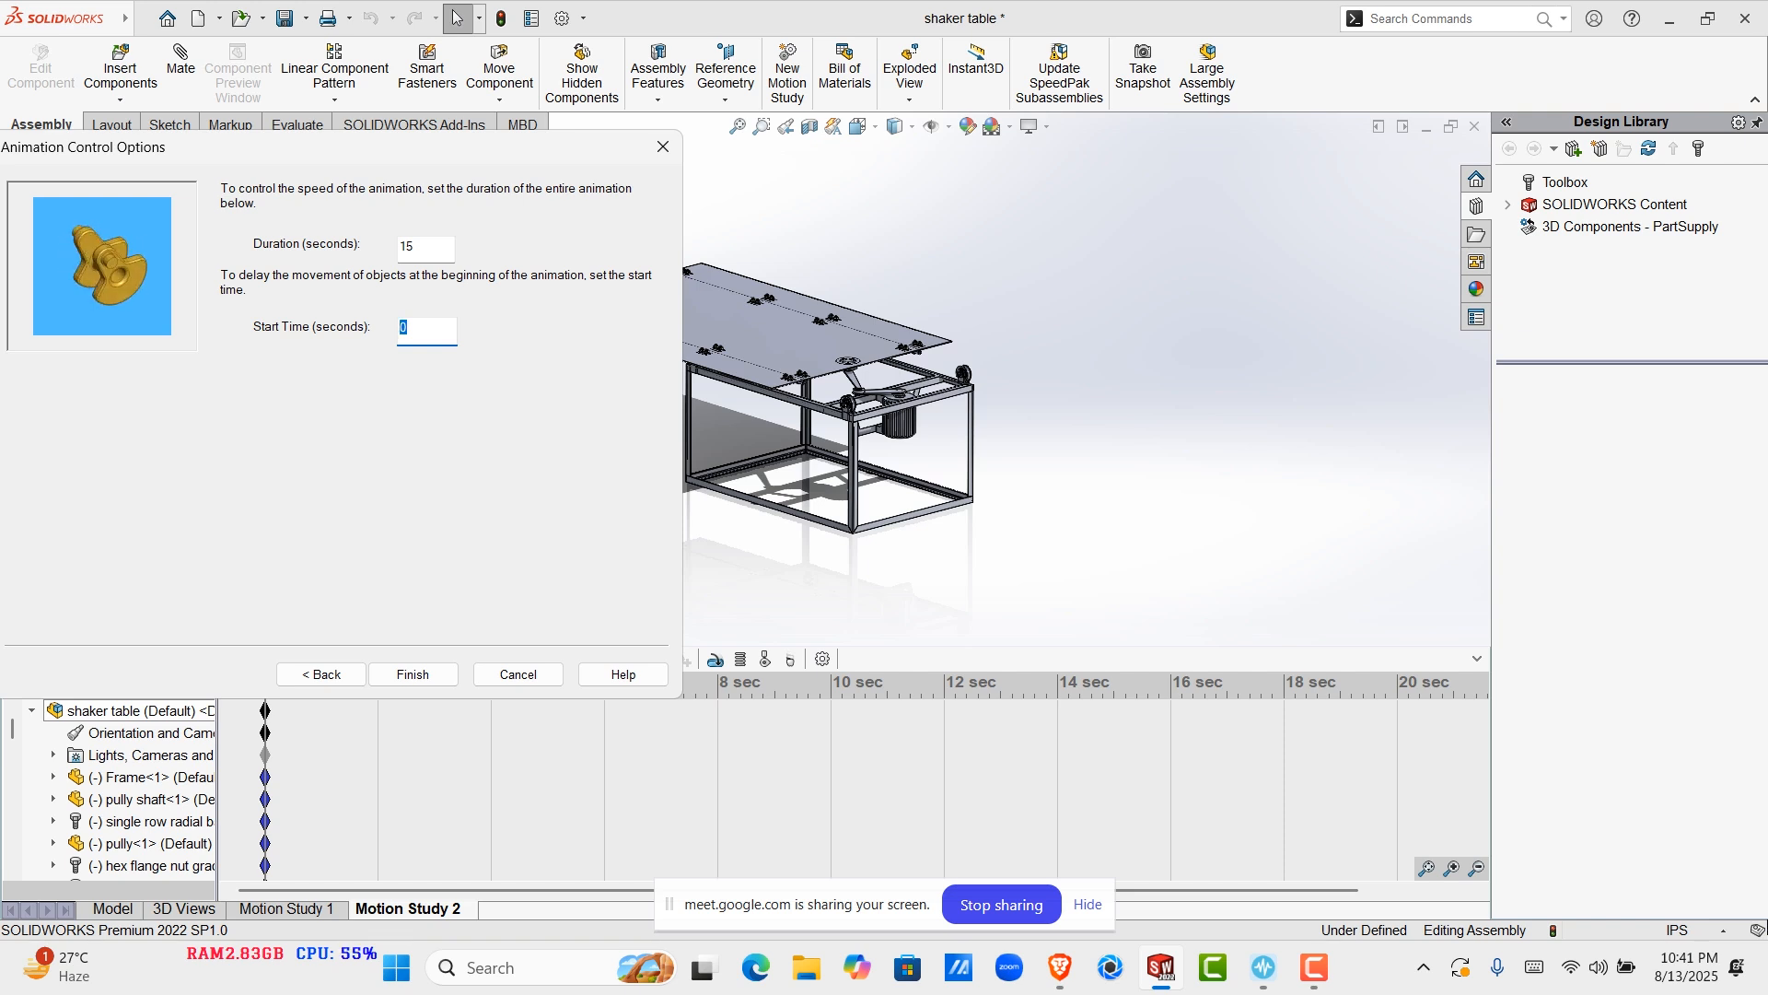
pyautogui.moveTo(344, 146); pyautogui.dragTo(345, 73)
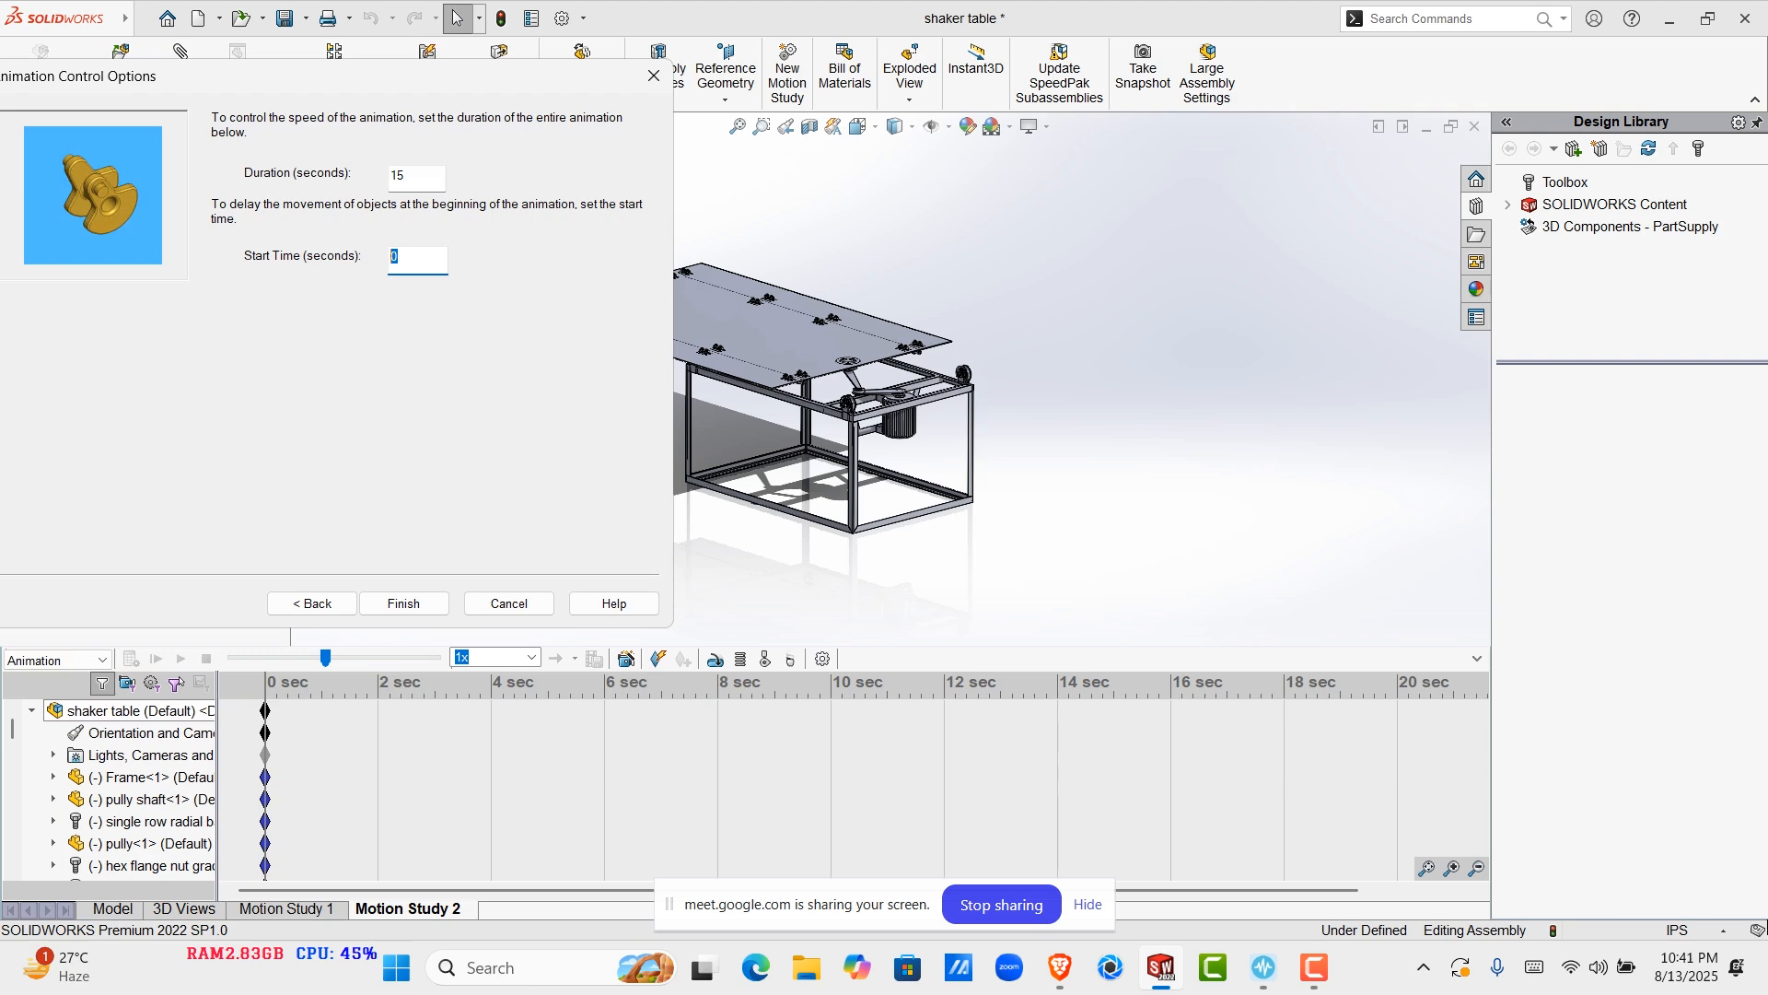
pyautogui.moveTo(344, 75); pyautogui.dragTo(1016, 173)
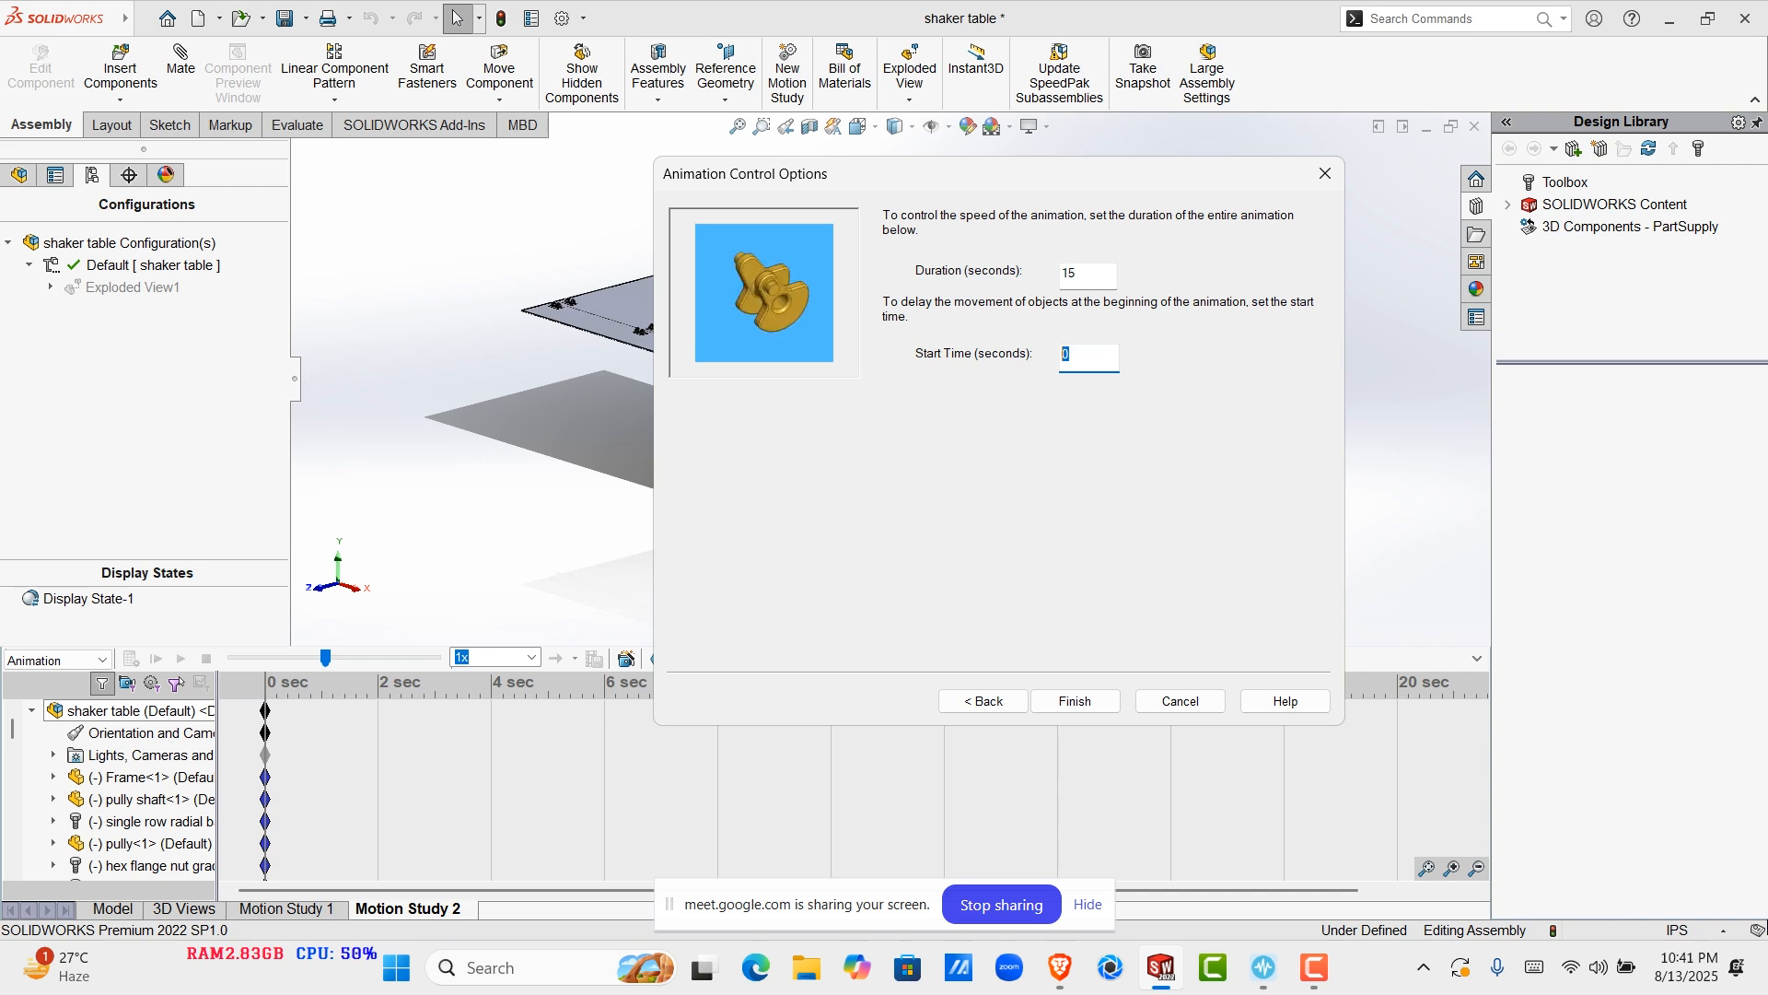
pyautogui.click(1324, 174)
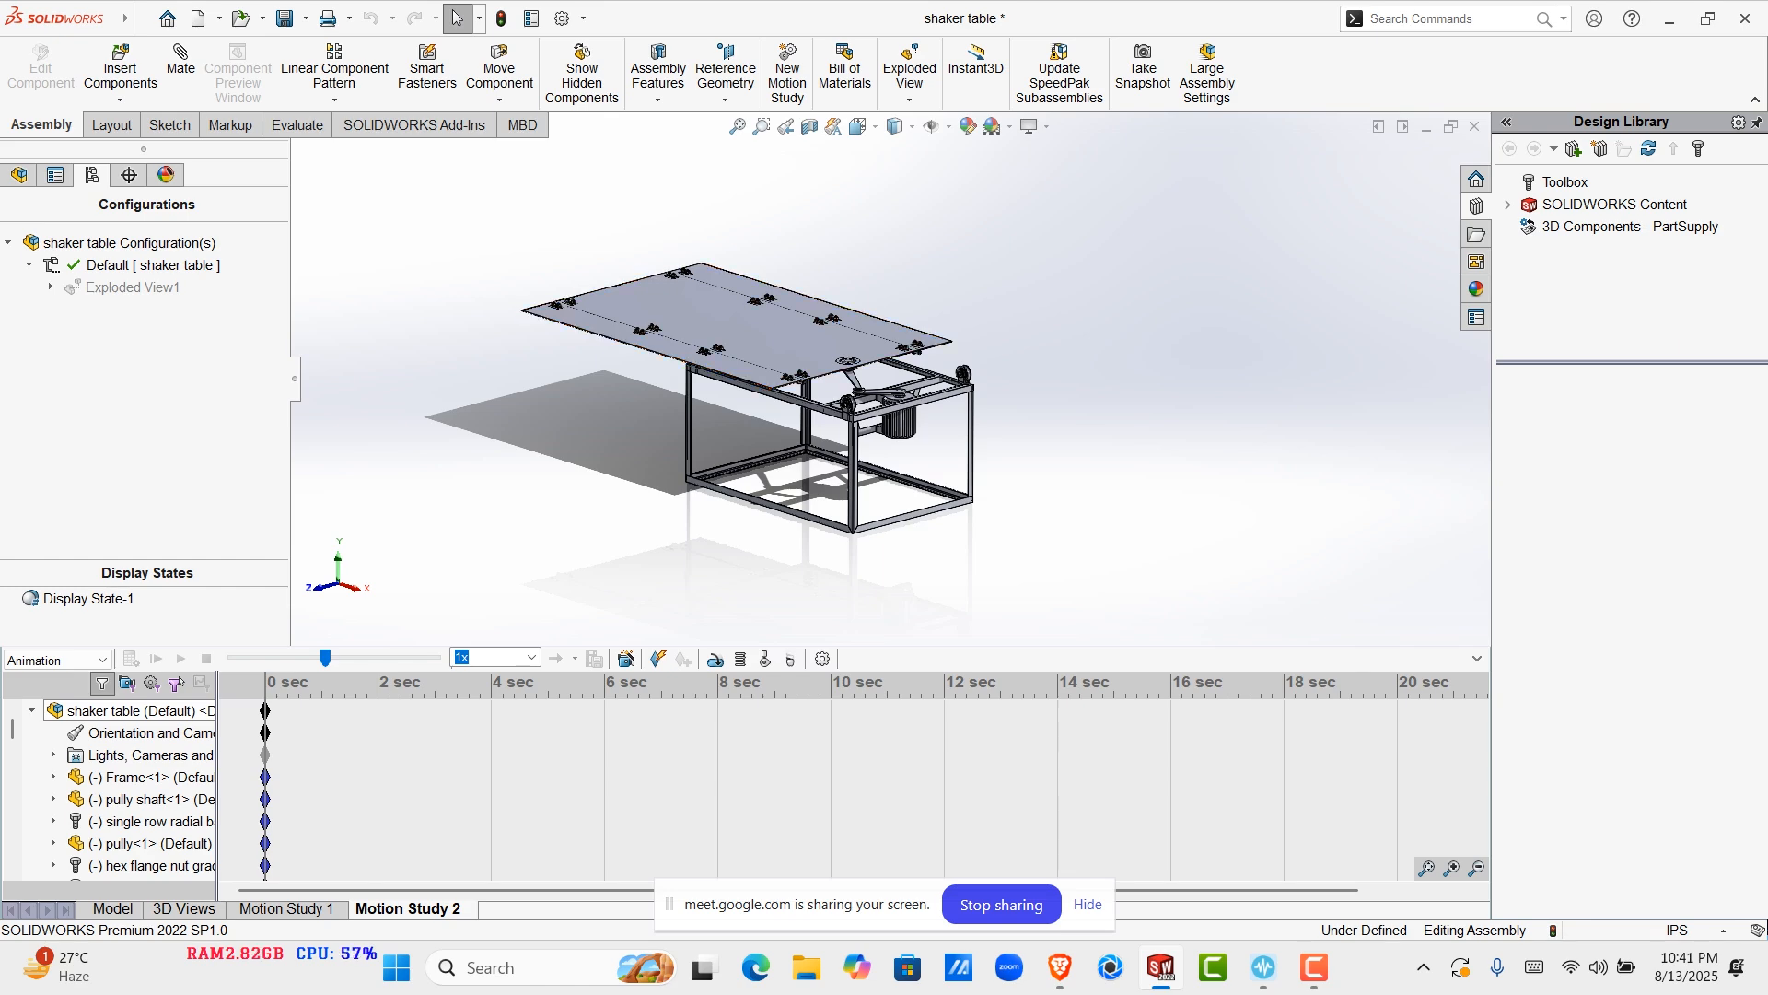
# Extend the new motion study's duration to 2 seconds on the assembly's timeline row
pyautogui.moveTo(810, 396); pyautogui.dragTo(686, 460, button='middle')
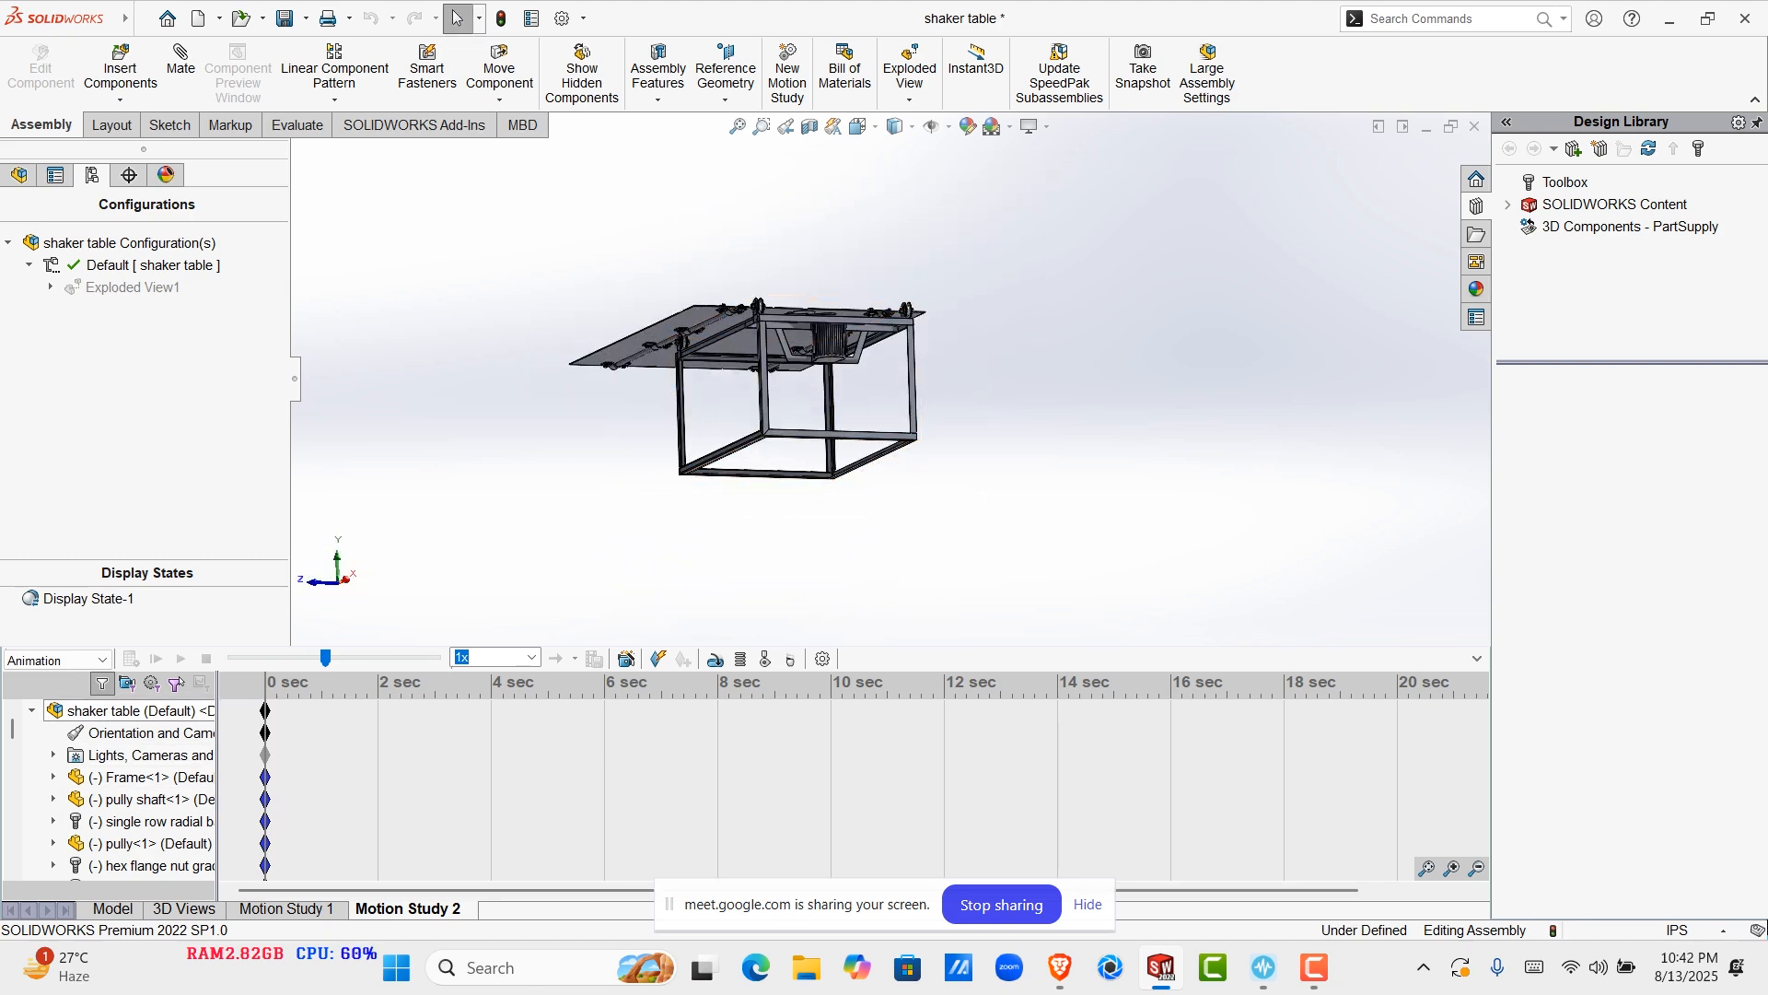
pyautogui.moveTo(266, 691); pyautogui.dragTo(378, 710)
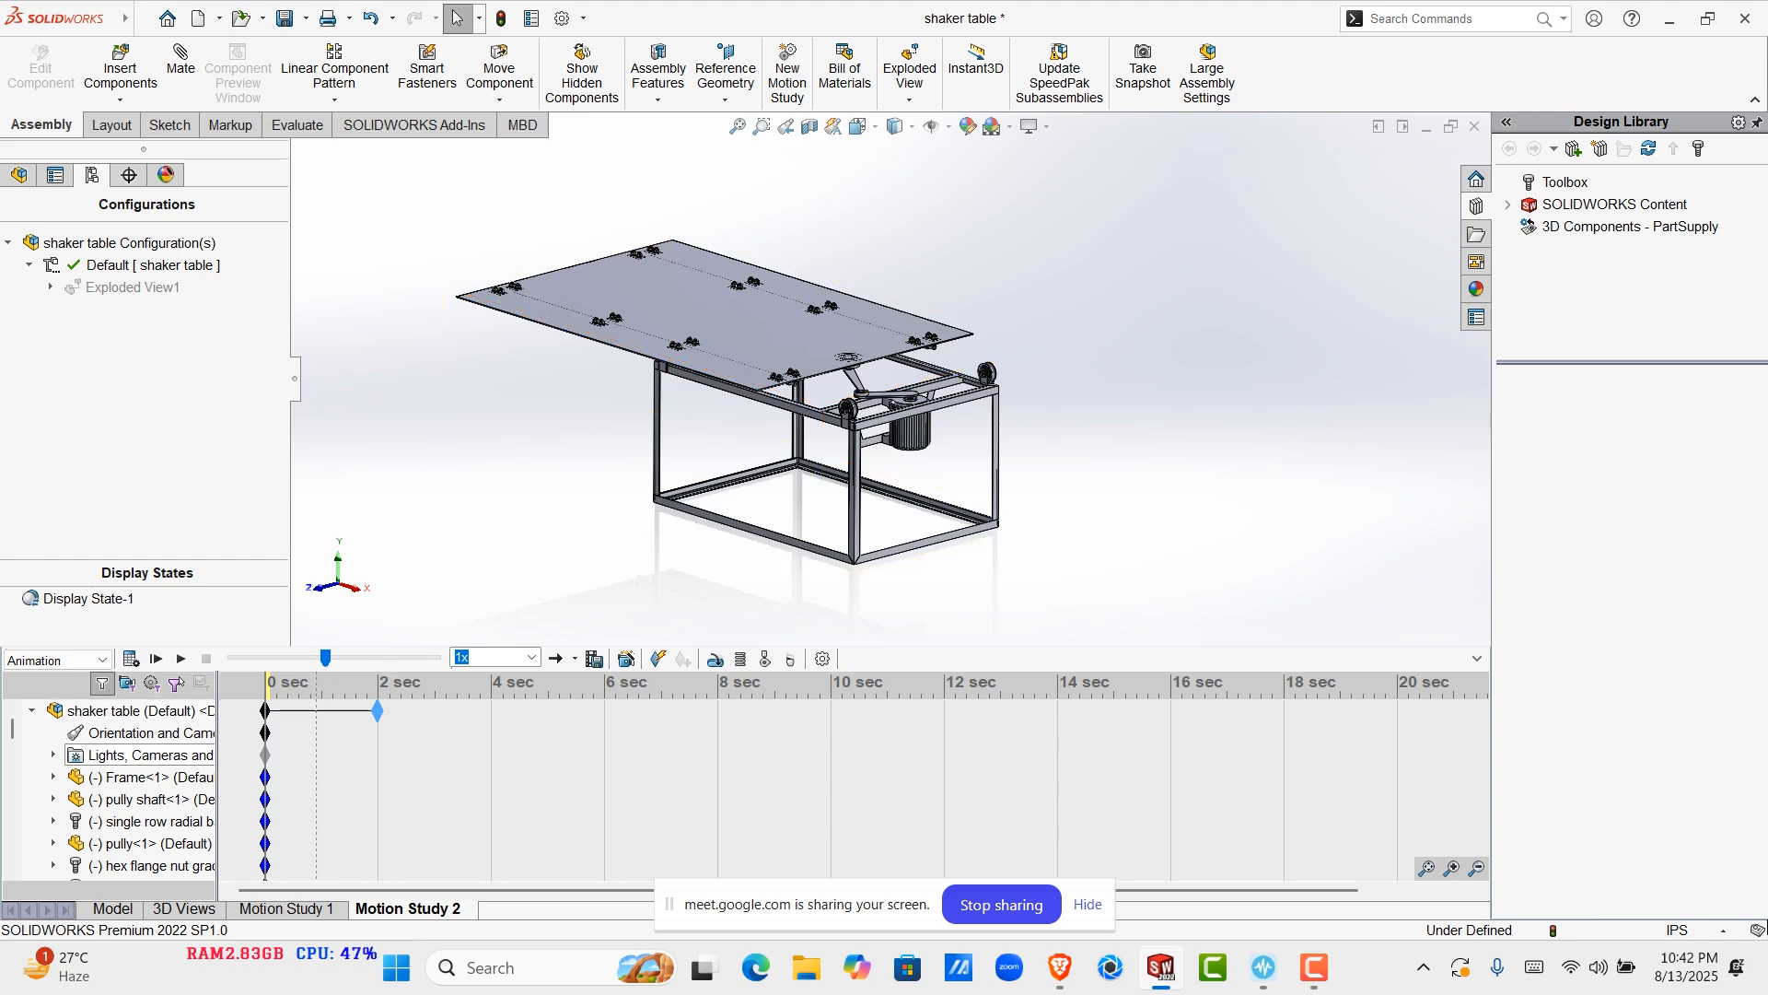
pyautogui.moveTo(378, 710); pyautogui.dragTo(378, 710)
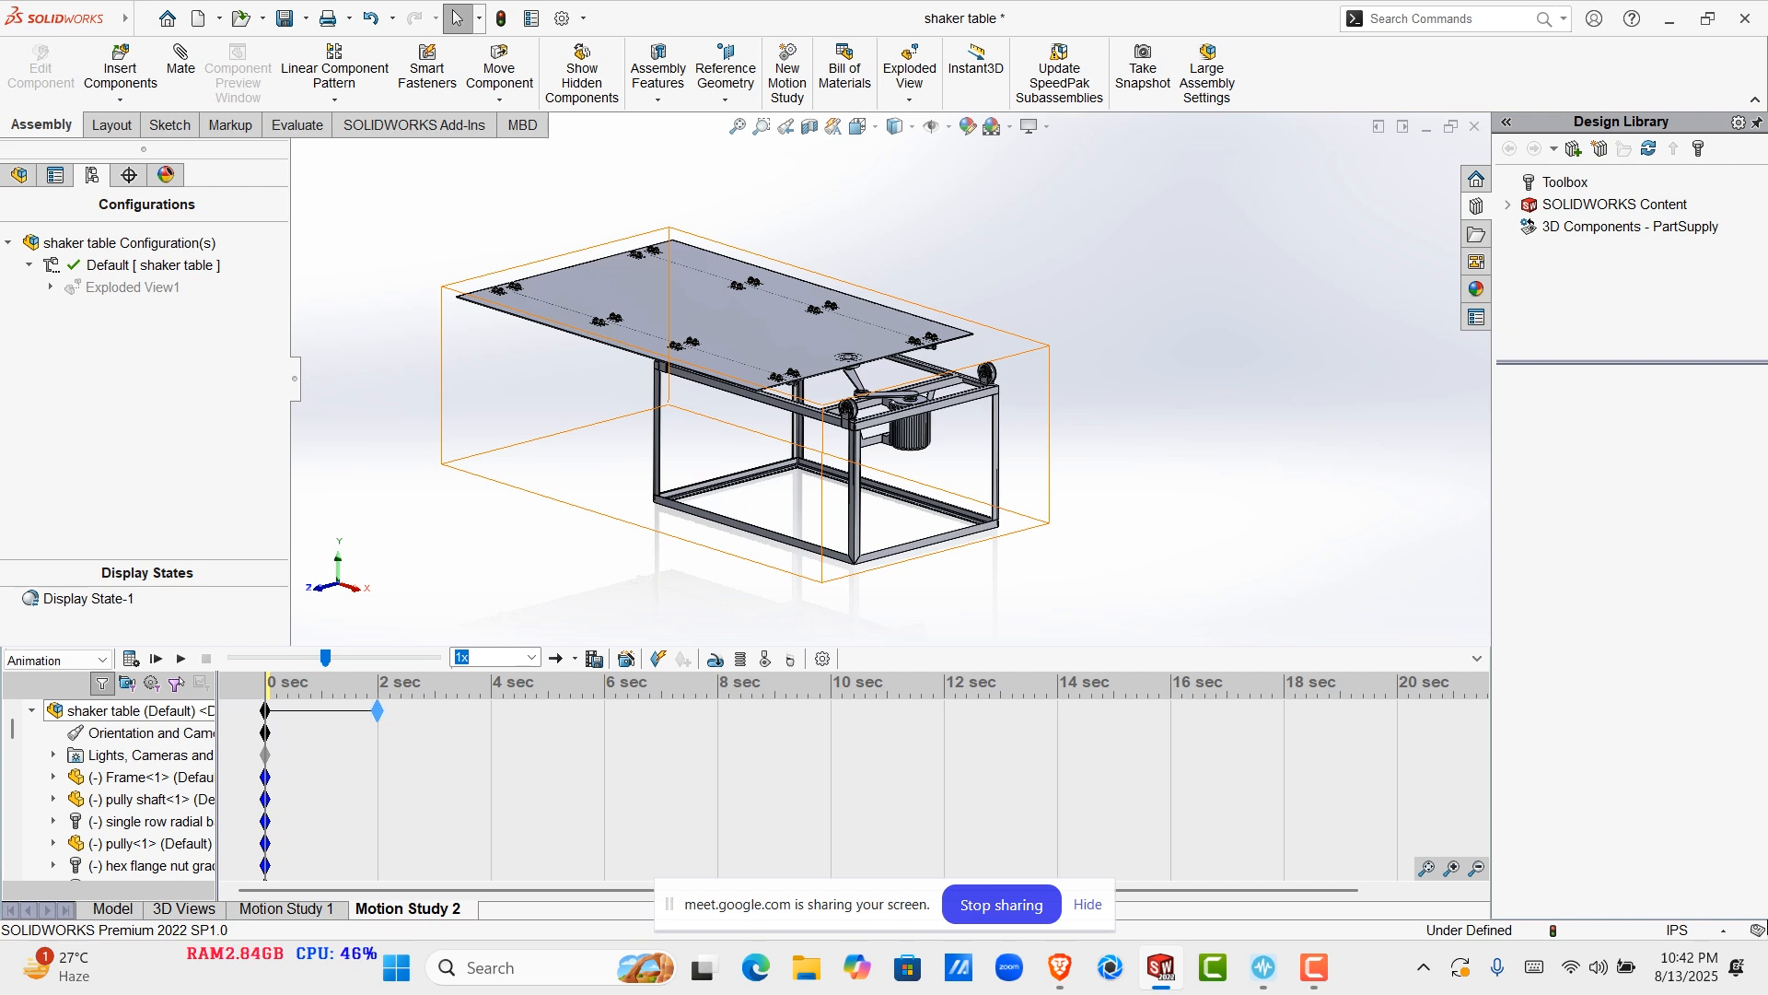
# Orient the assembly to the Front view and place an Orientation and Camera Views key at 2 seconds
pyautogui.hotkey('ctrl', '1')
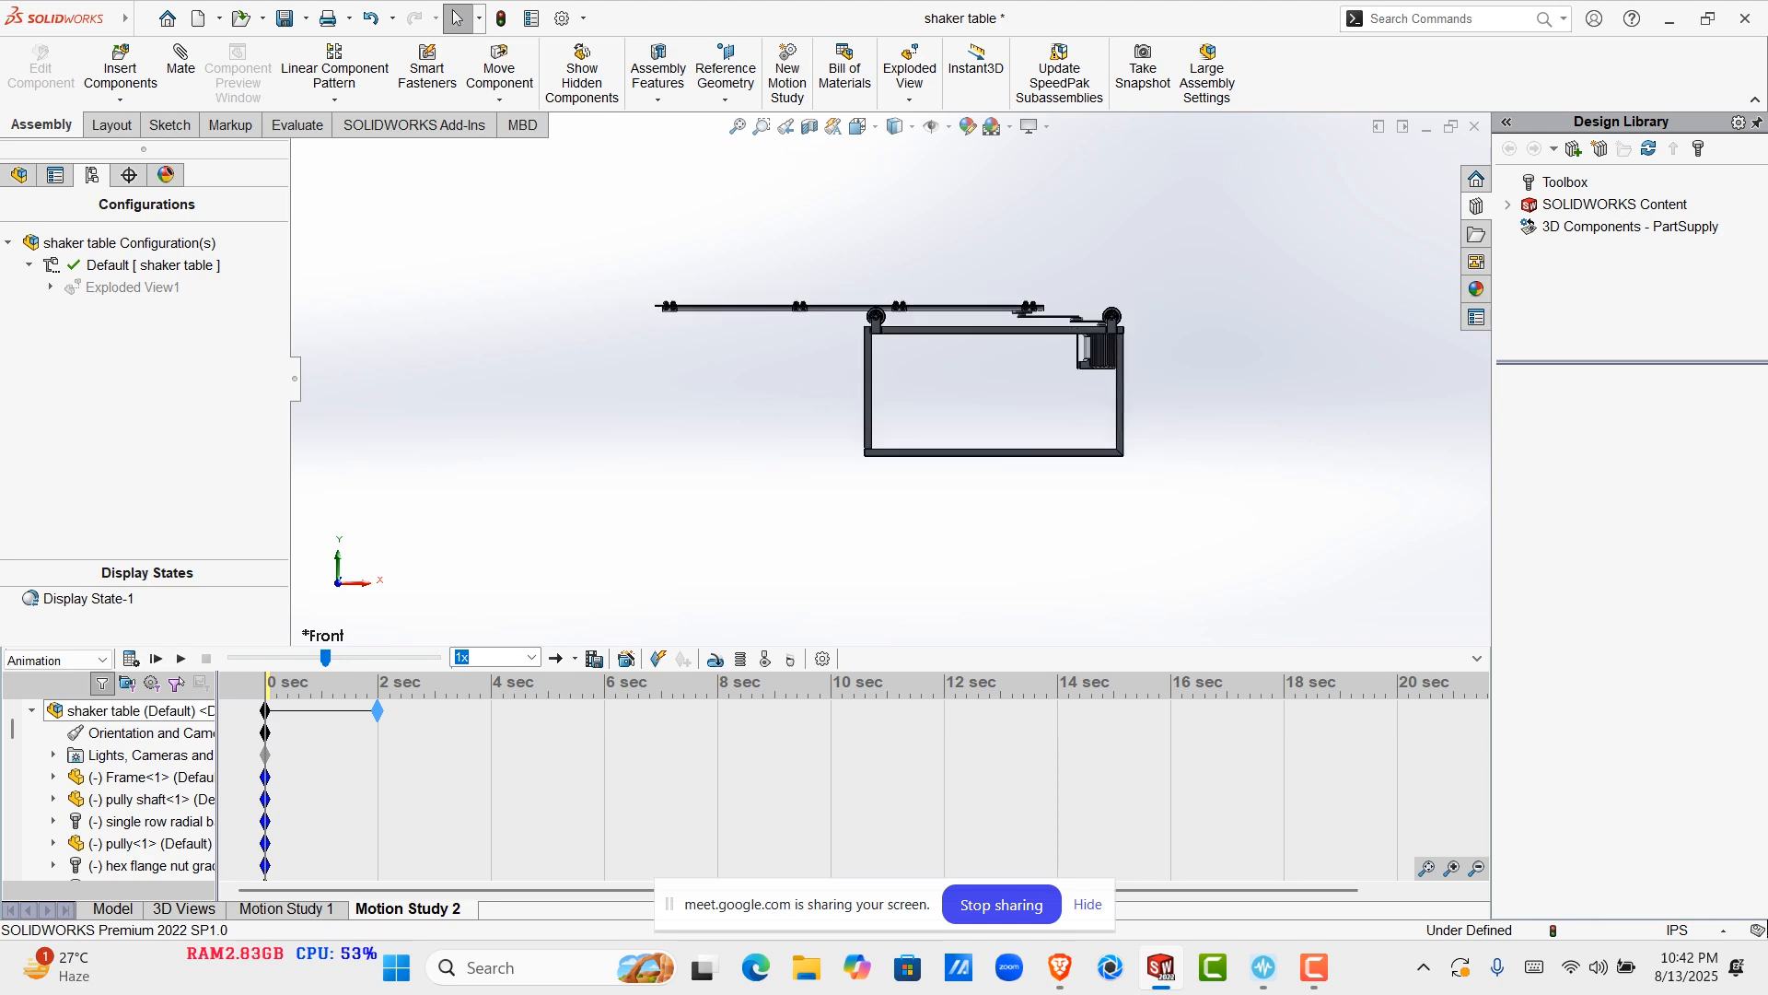
pyautogui.scroll(-1, 1195, 299)
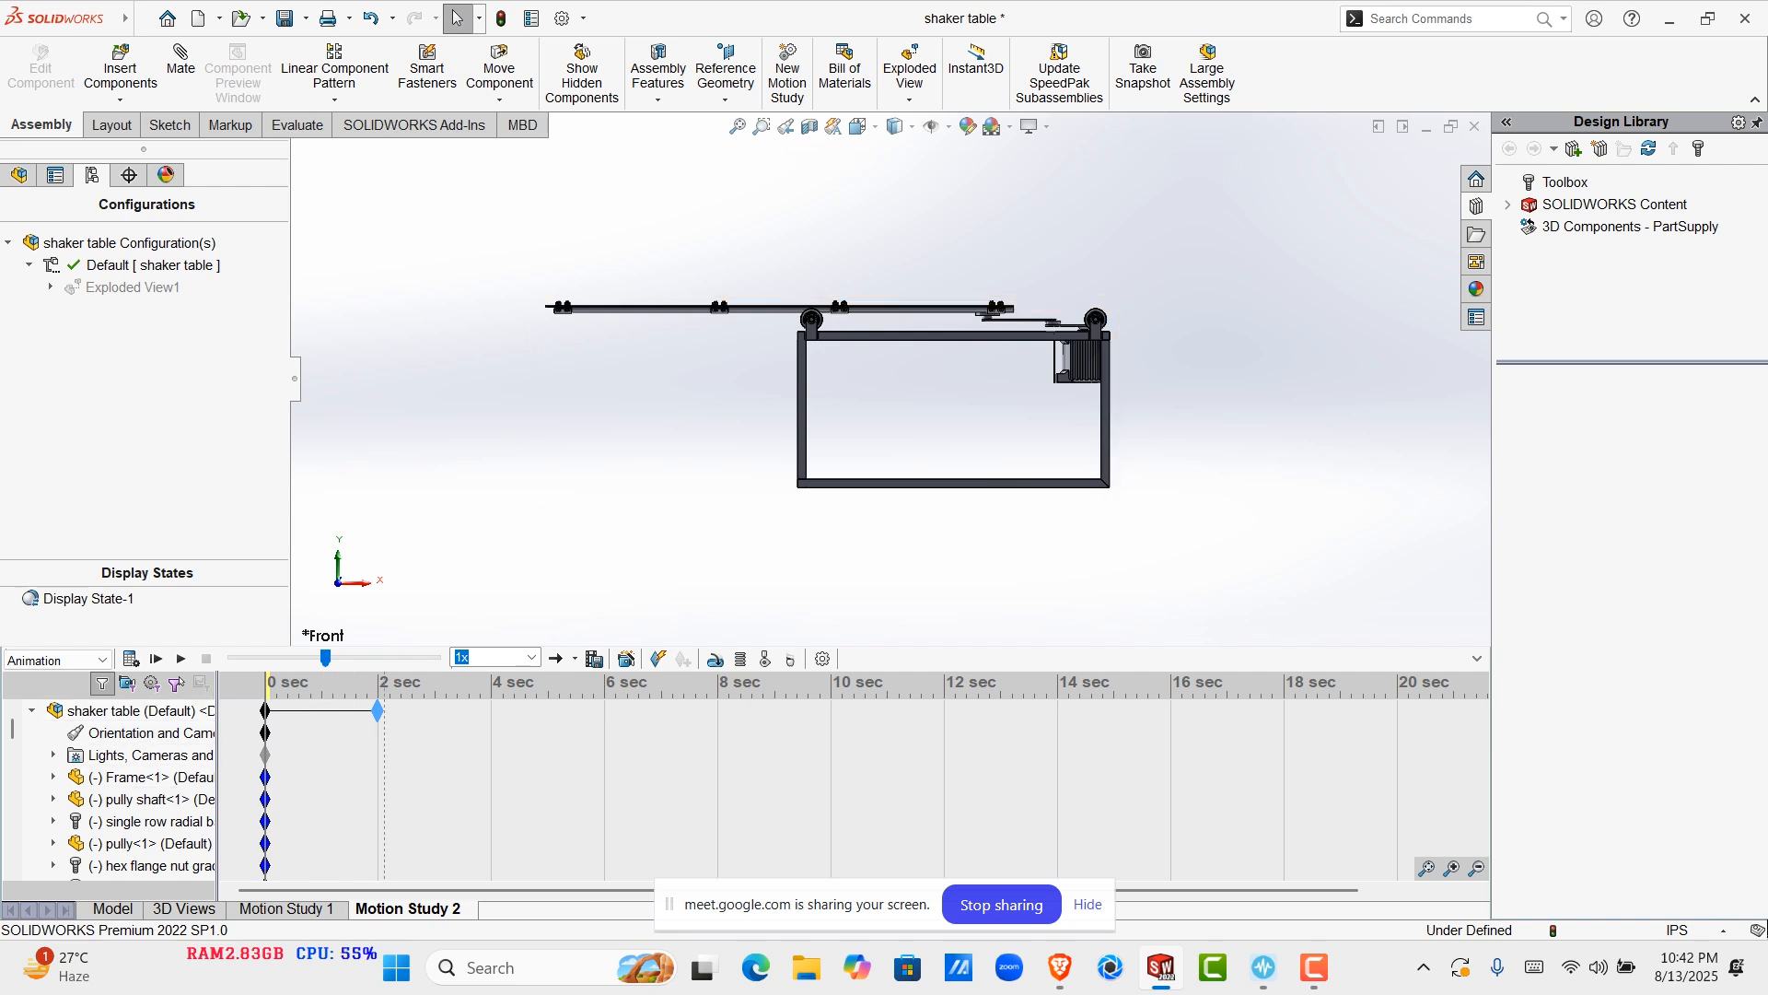
pyautogui.rightClick(374, 733)
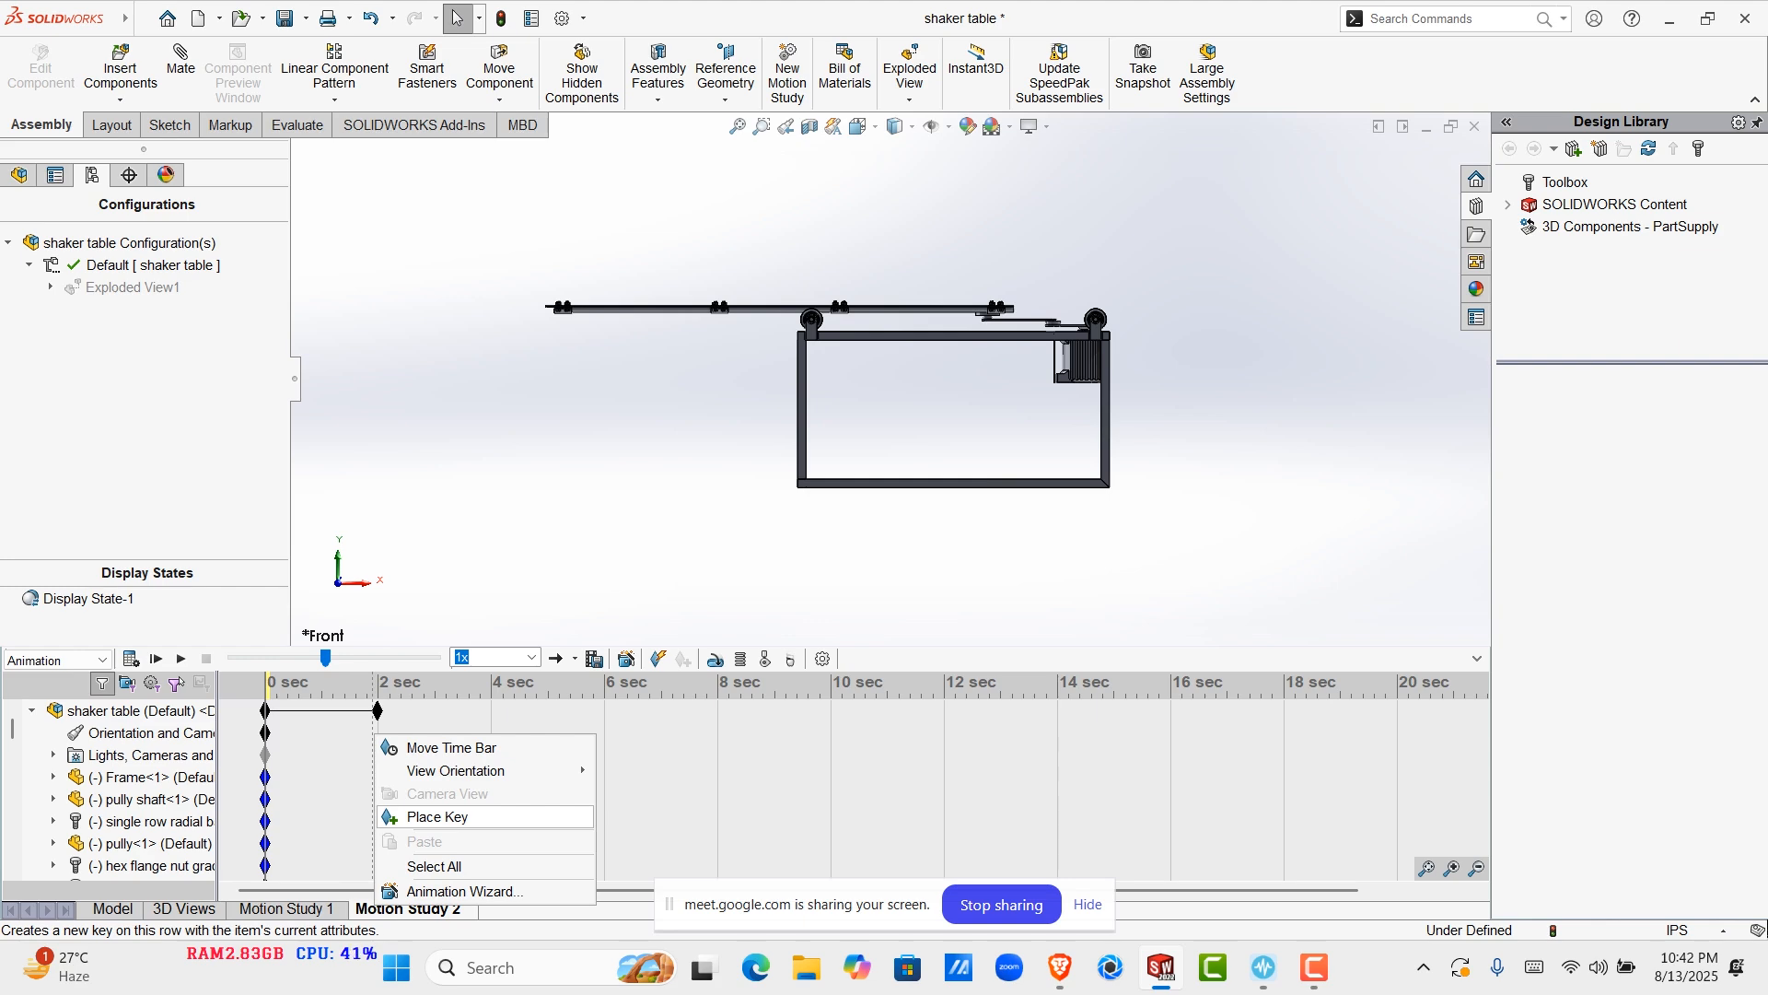
pyautogui.click(437, 817)
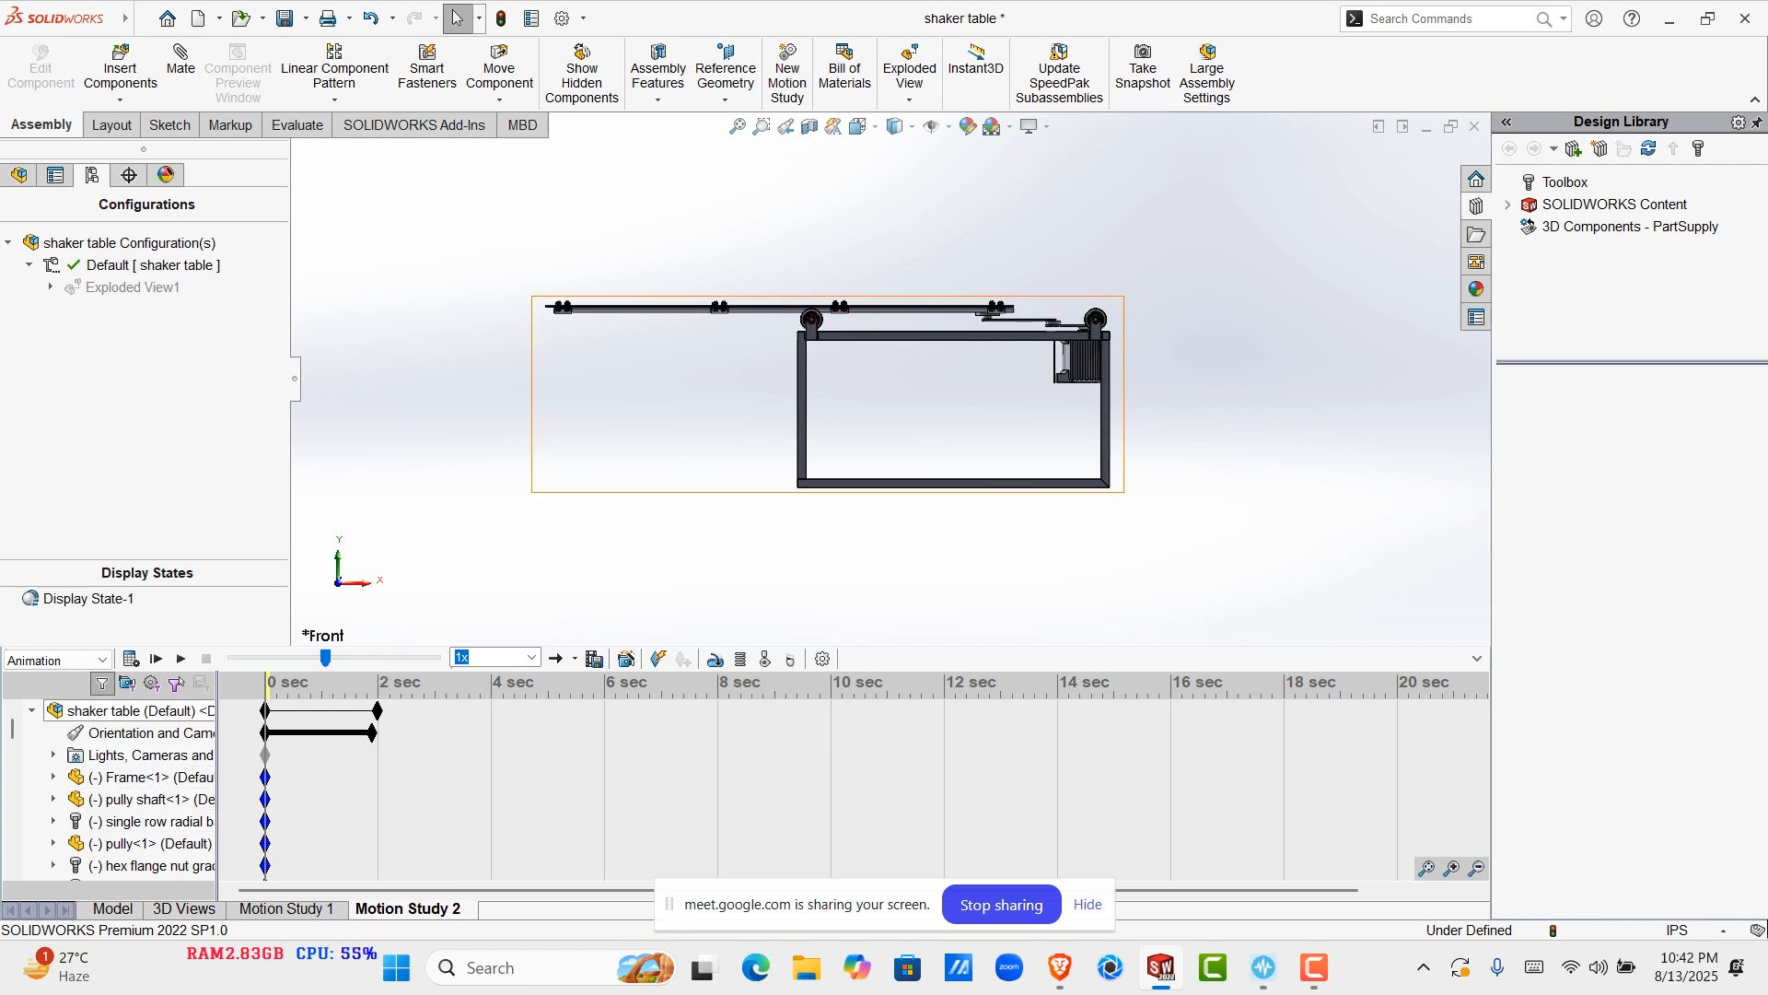
pyautogui.moveTo(217, 718); pyautogui.dragTo(283, 718)
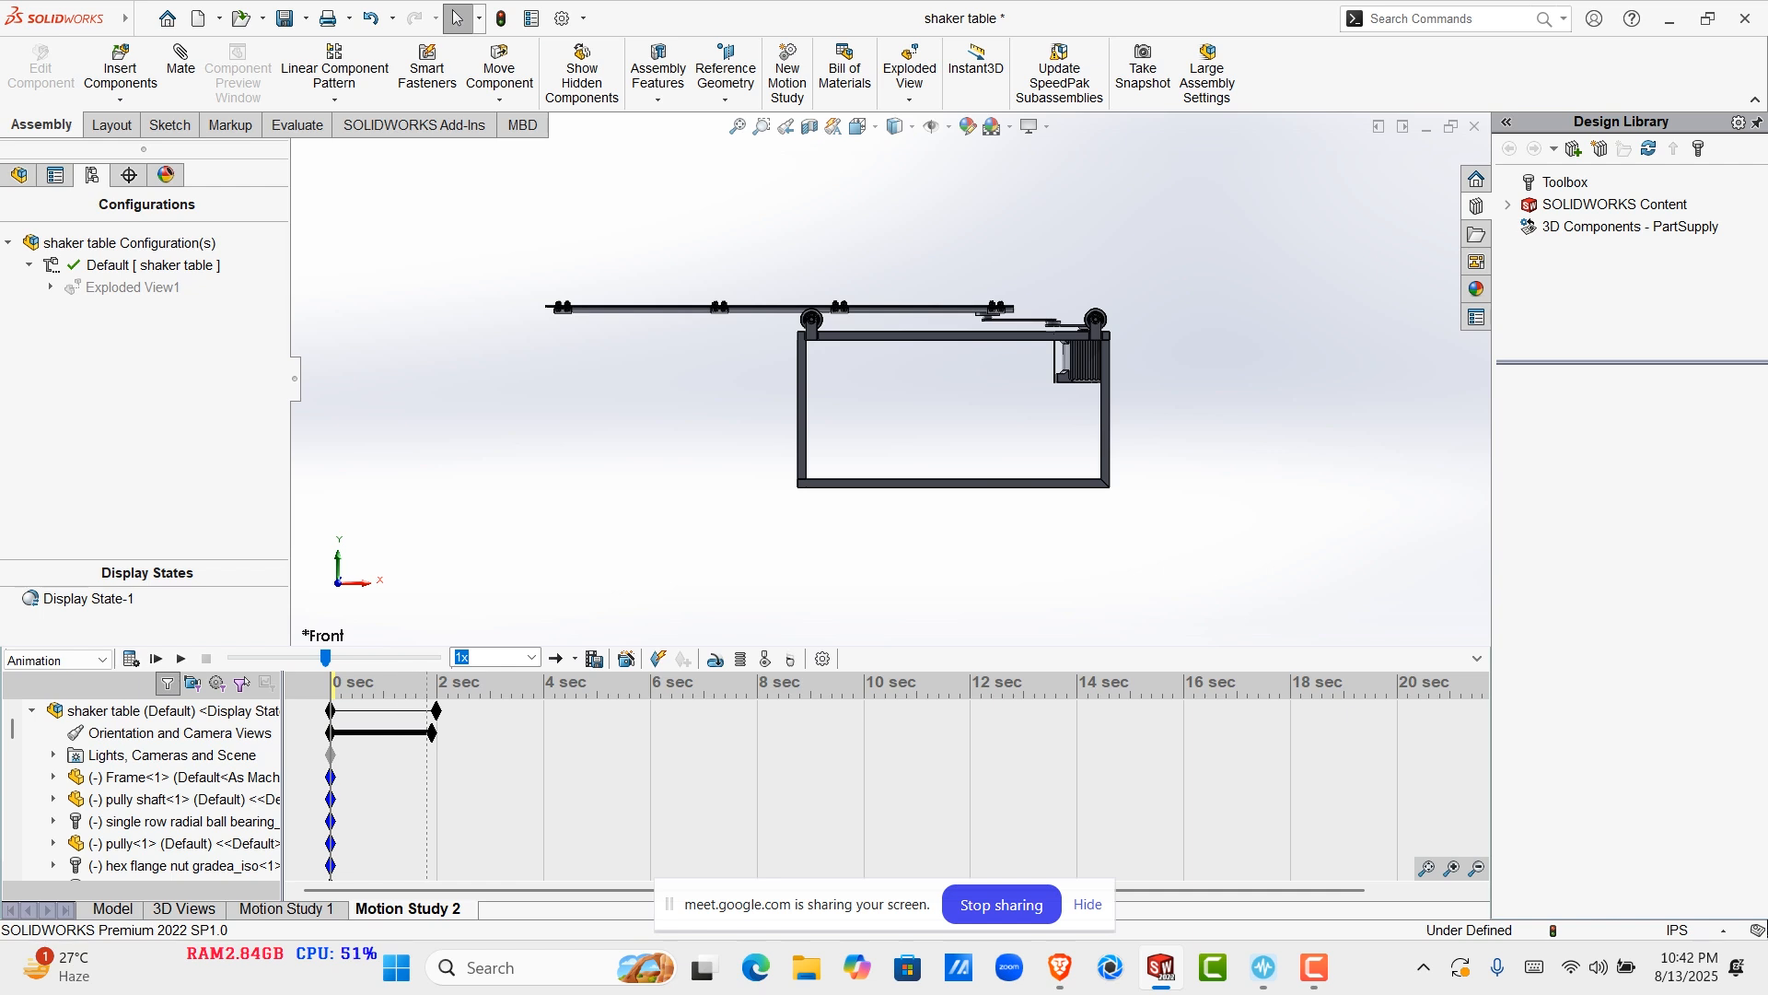
pyautogui.moveTo(431, 733); pyautogui.dragTo(437, 733)
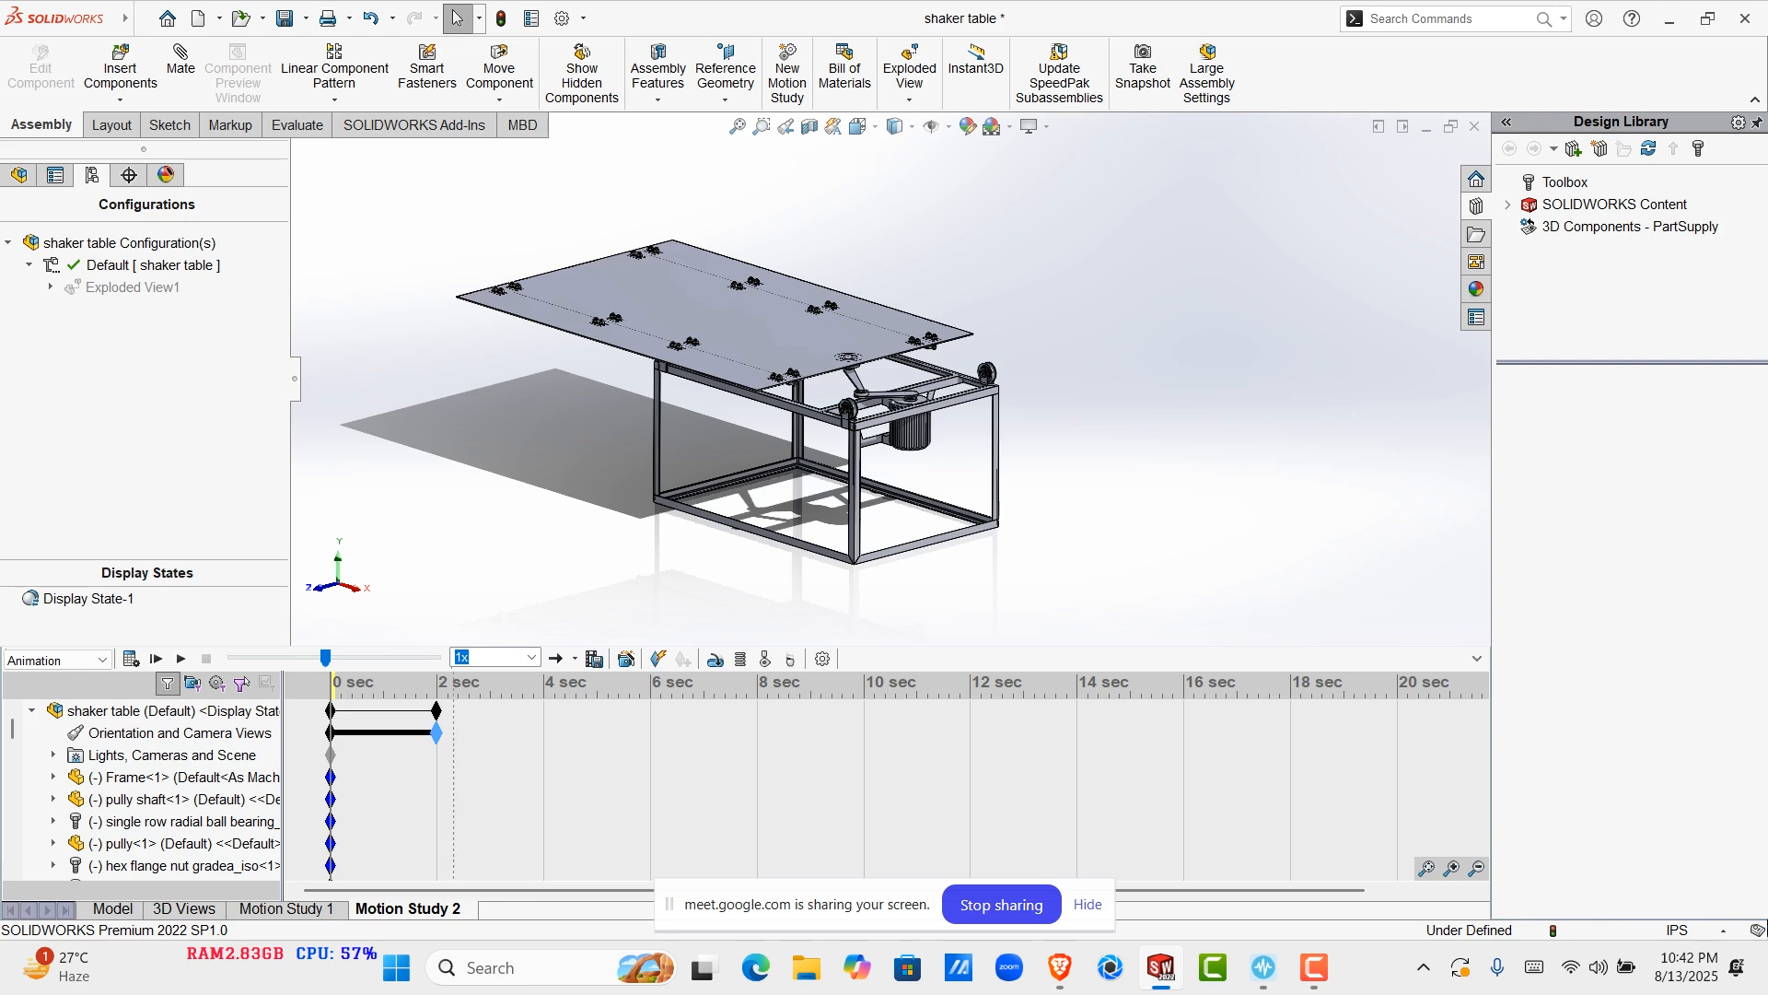
# Move the time bar to 2 seconds and calculate the motion study
pyautogui.click(436, 796)
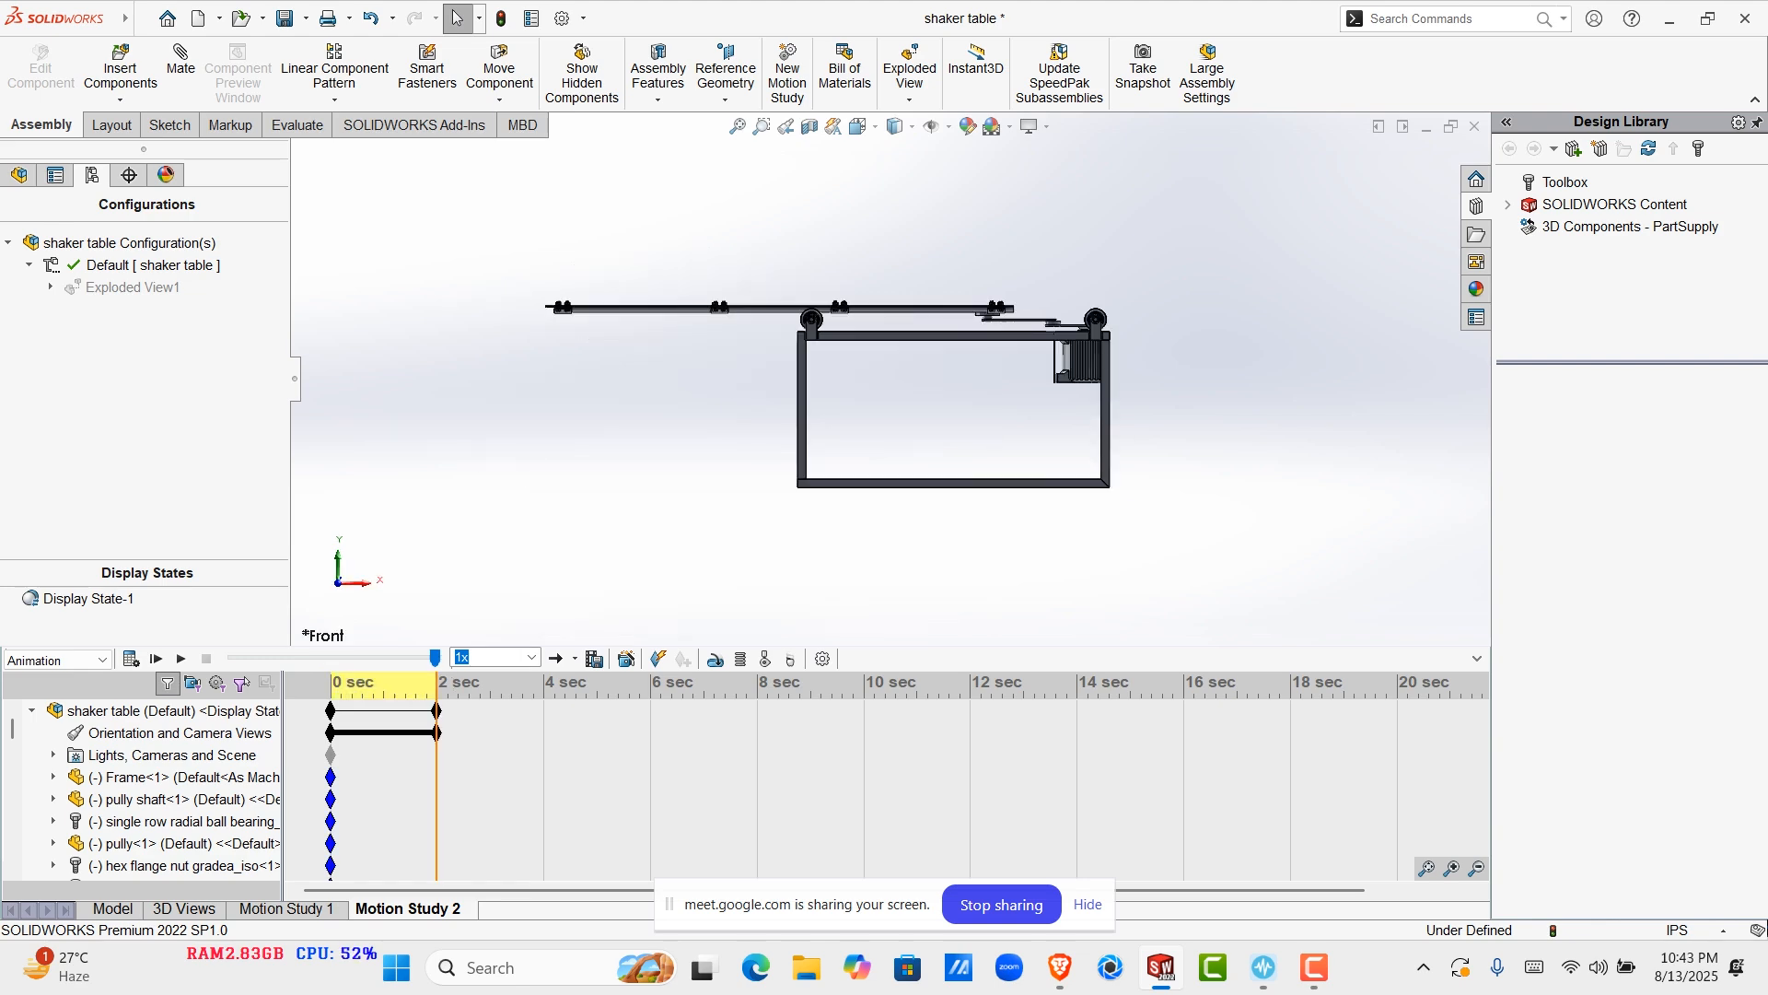
pyautogui.click(131, 659)
pyautogui.moveTo(828, 442); pyautogui.dragTo(1437, 444, button='middle')
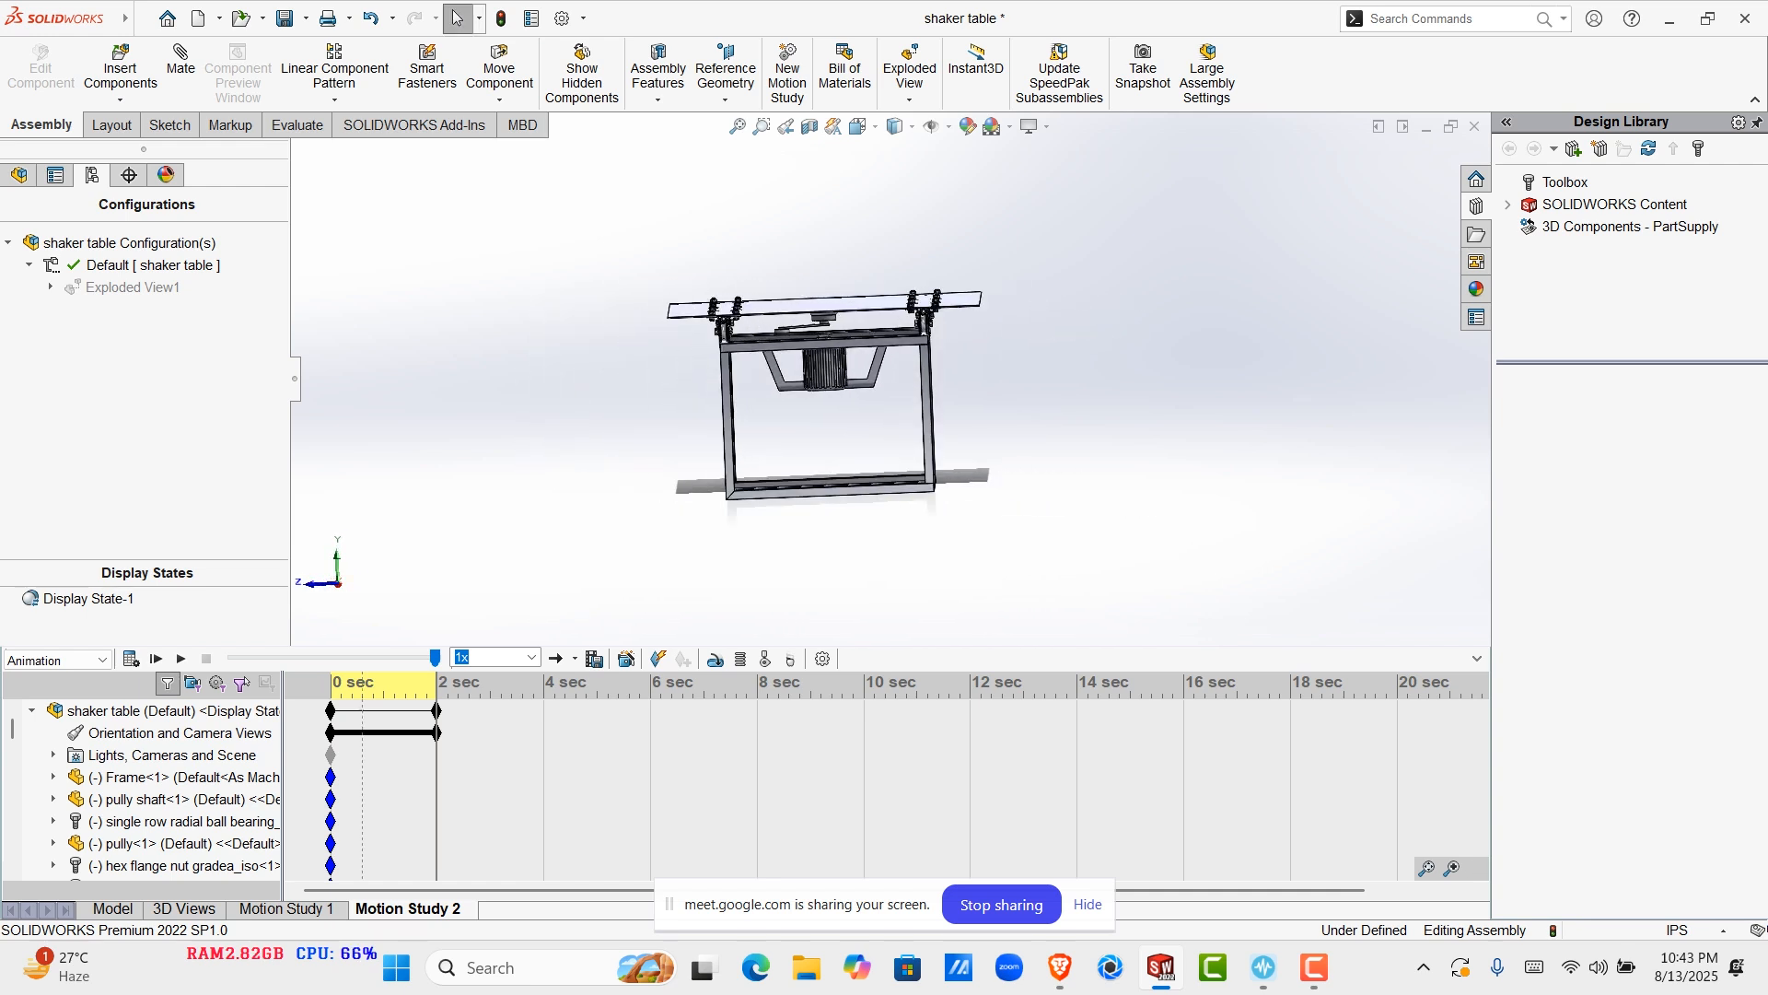
# Try adding one clockwise Y-axis rotation of the tilted model with the Animation Wizard, lasting 15 seconds from a 2-second start
pyautogui.moveTo(437, 719); pyautogui.dragTo(490, 711)
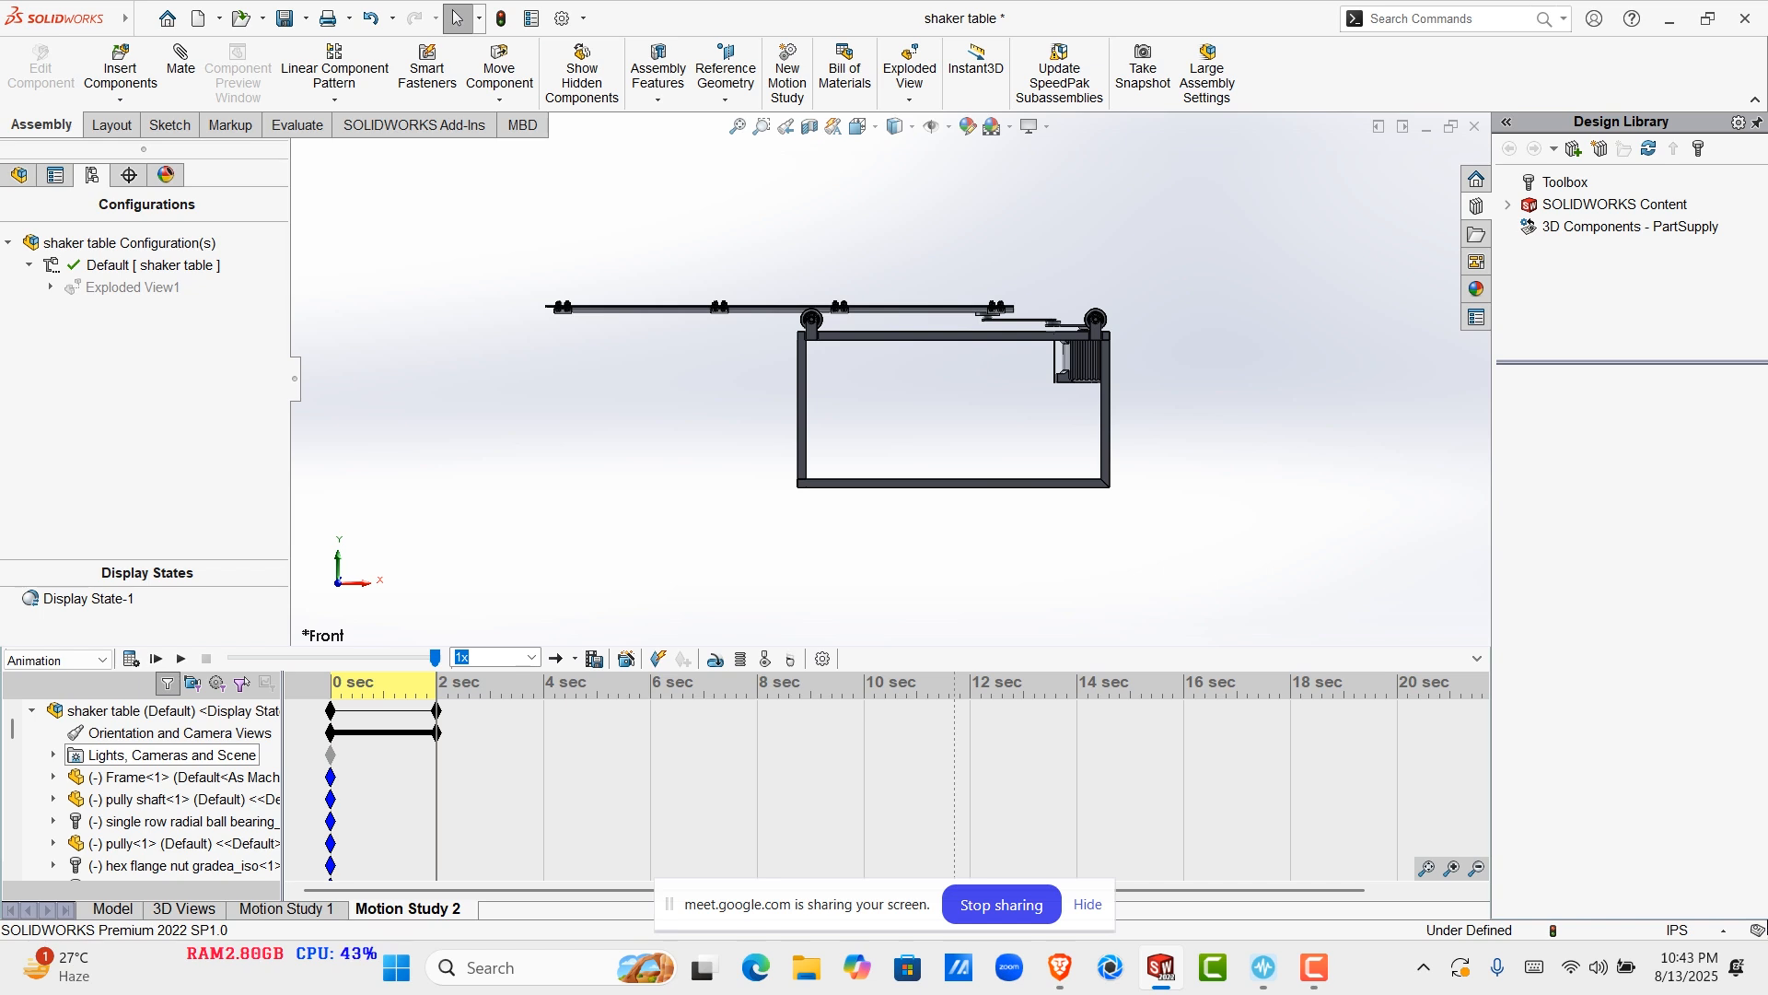
pyautogui.moveTo(954, 433); pyautogui.dragTo(972, 497, button='middle')
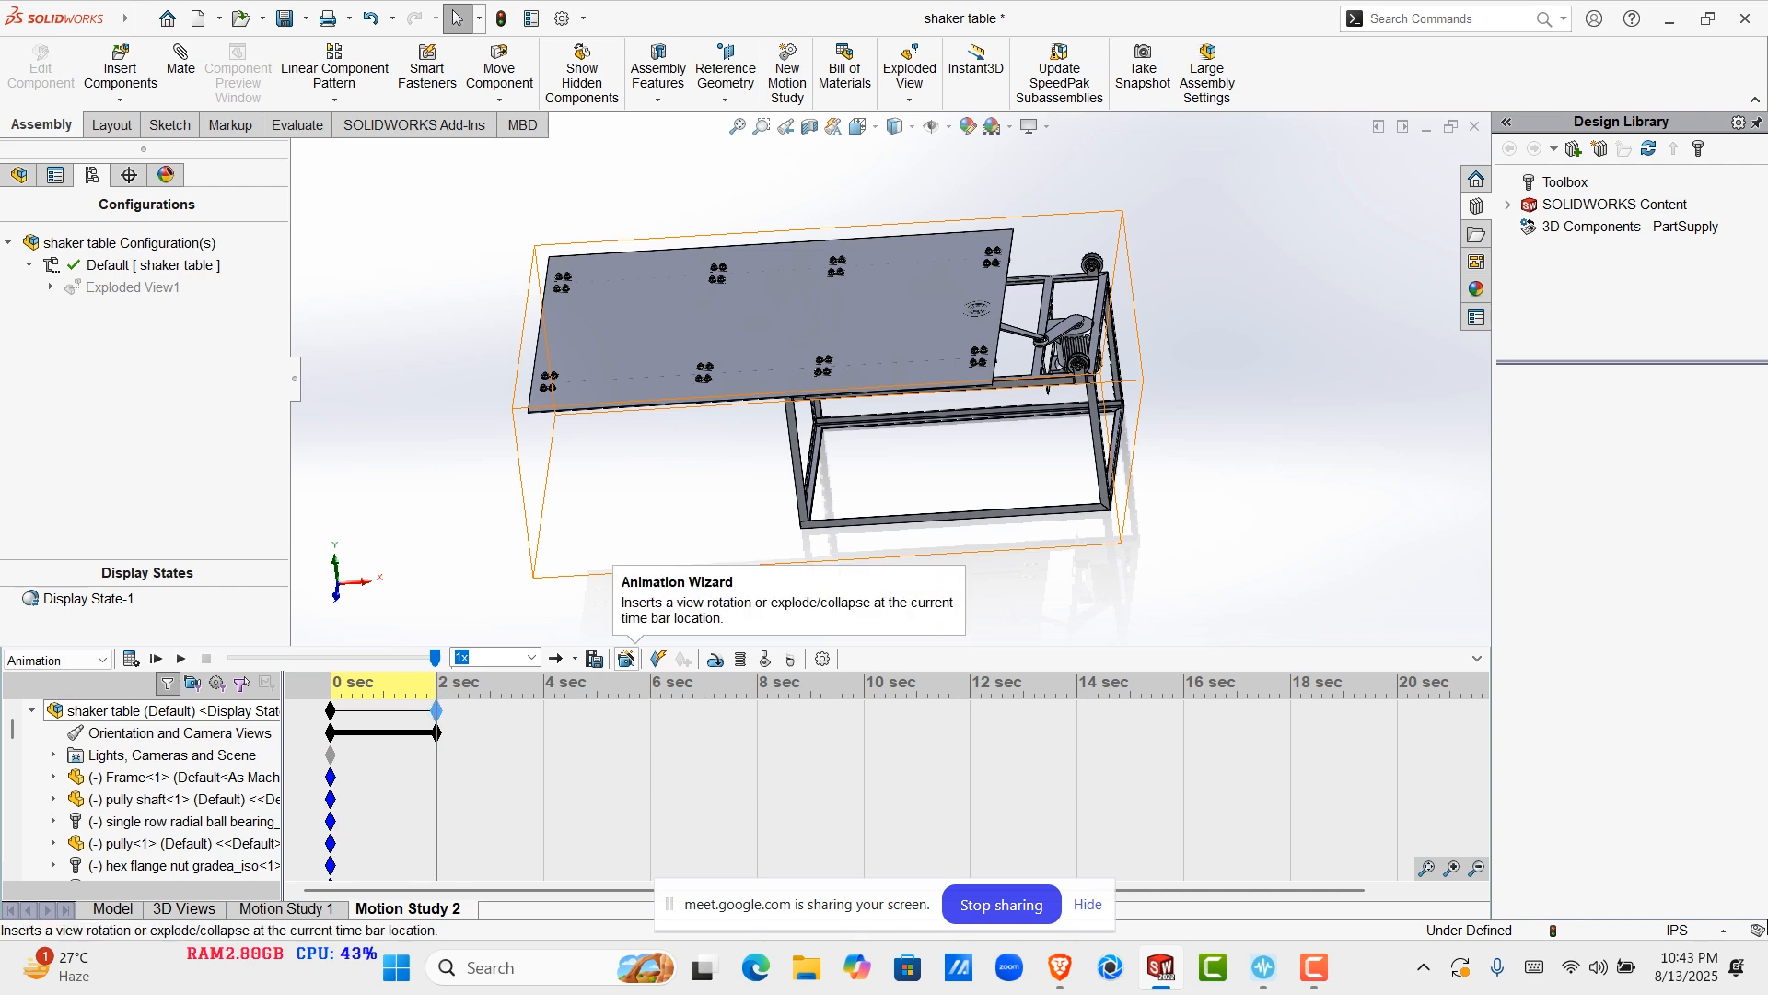
pyautogui.click(627, 659)
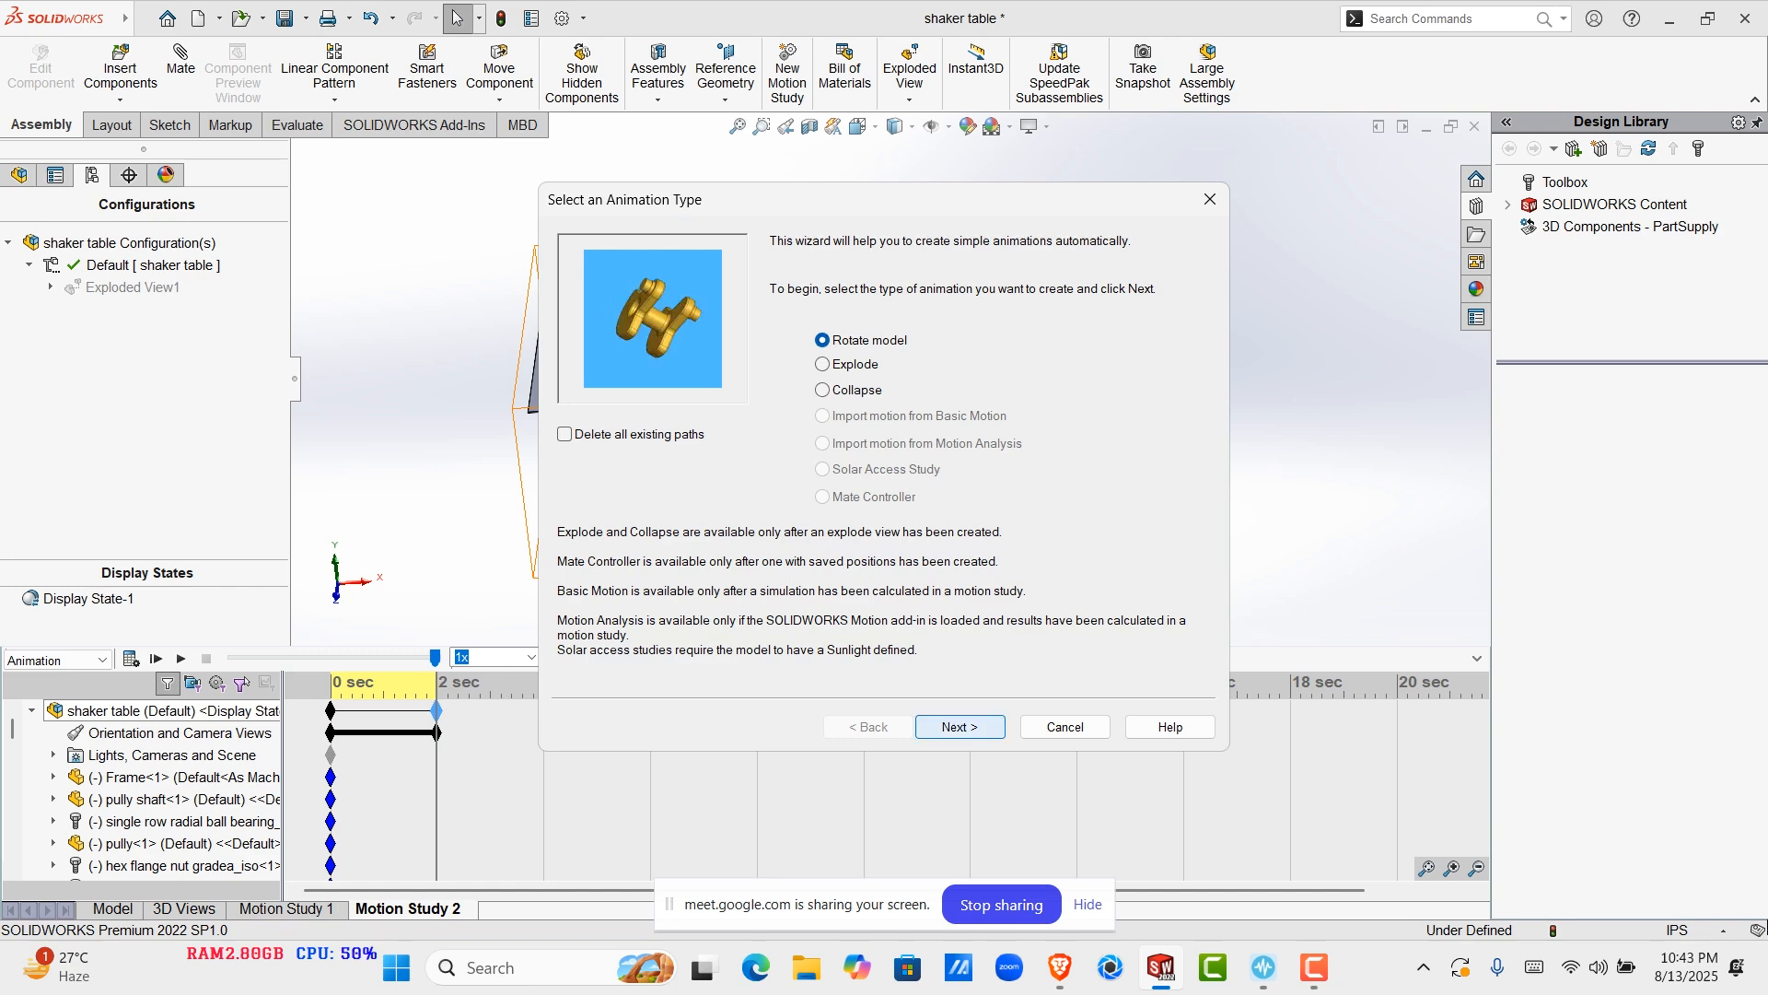
pyautogui.click(959, 726)
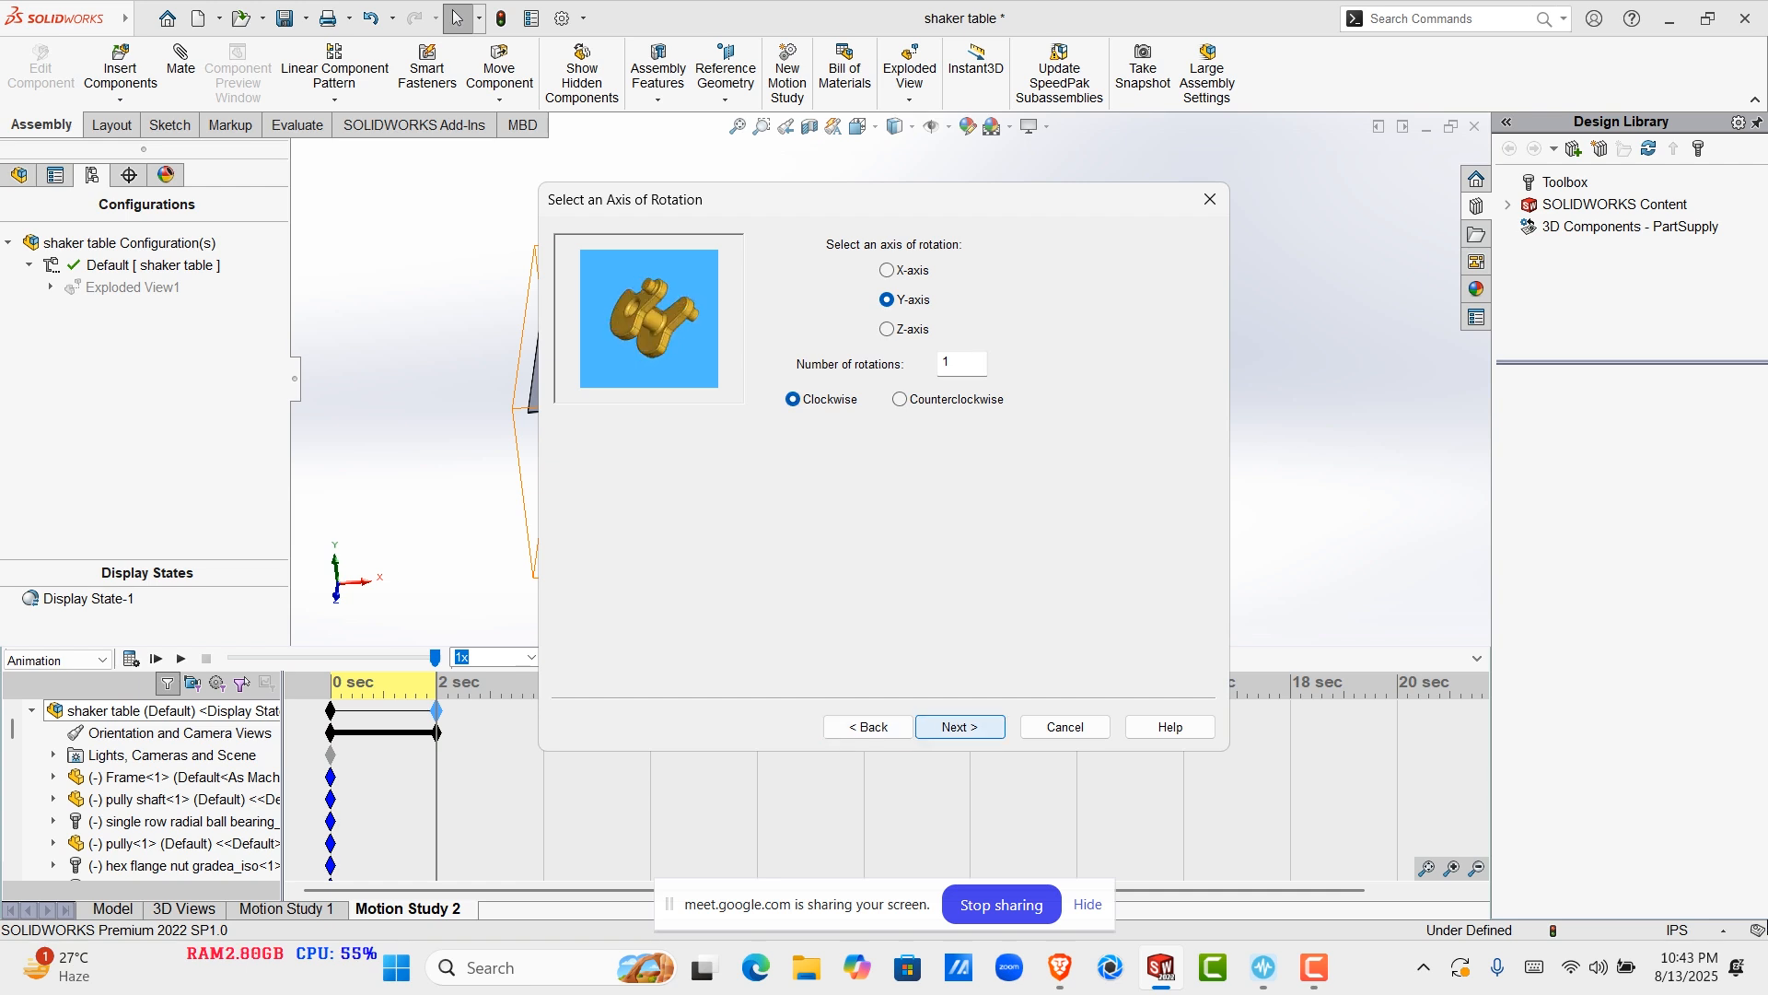
pyautogui.click(959, 727)
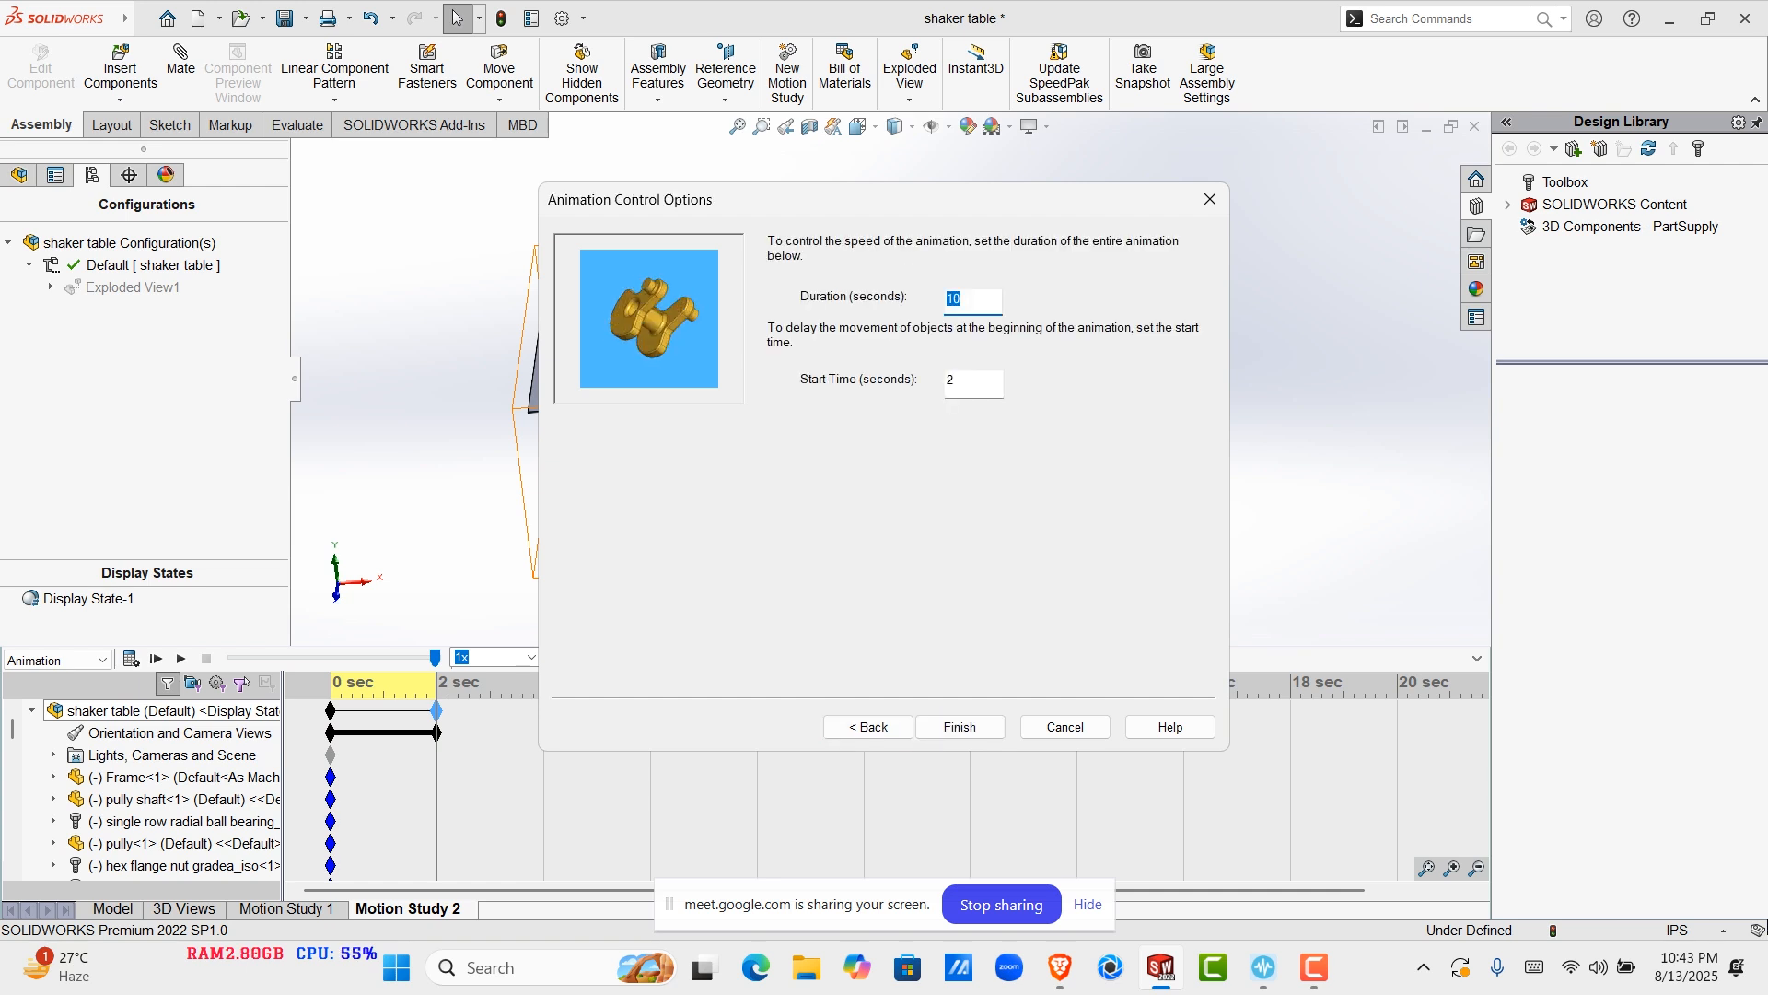
pyautogui.click(963, 381)
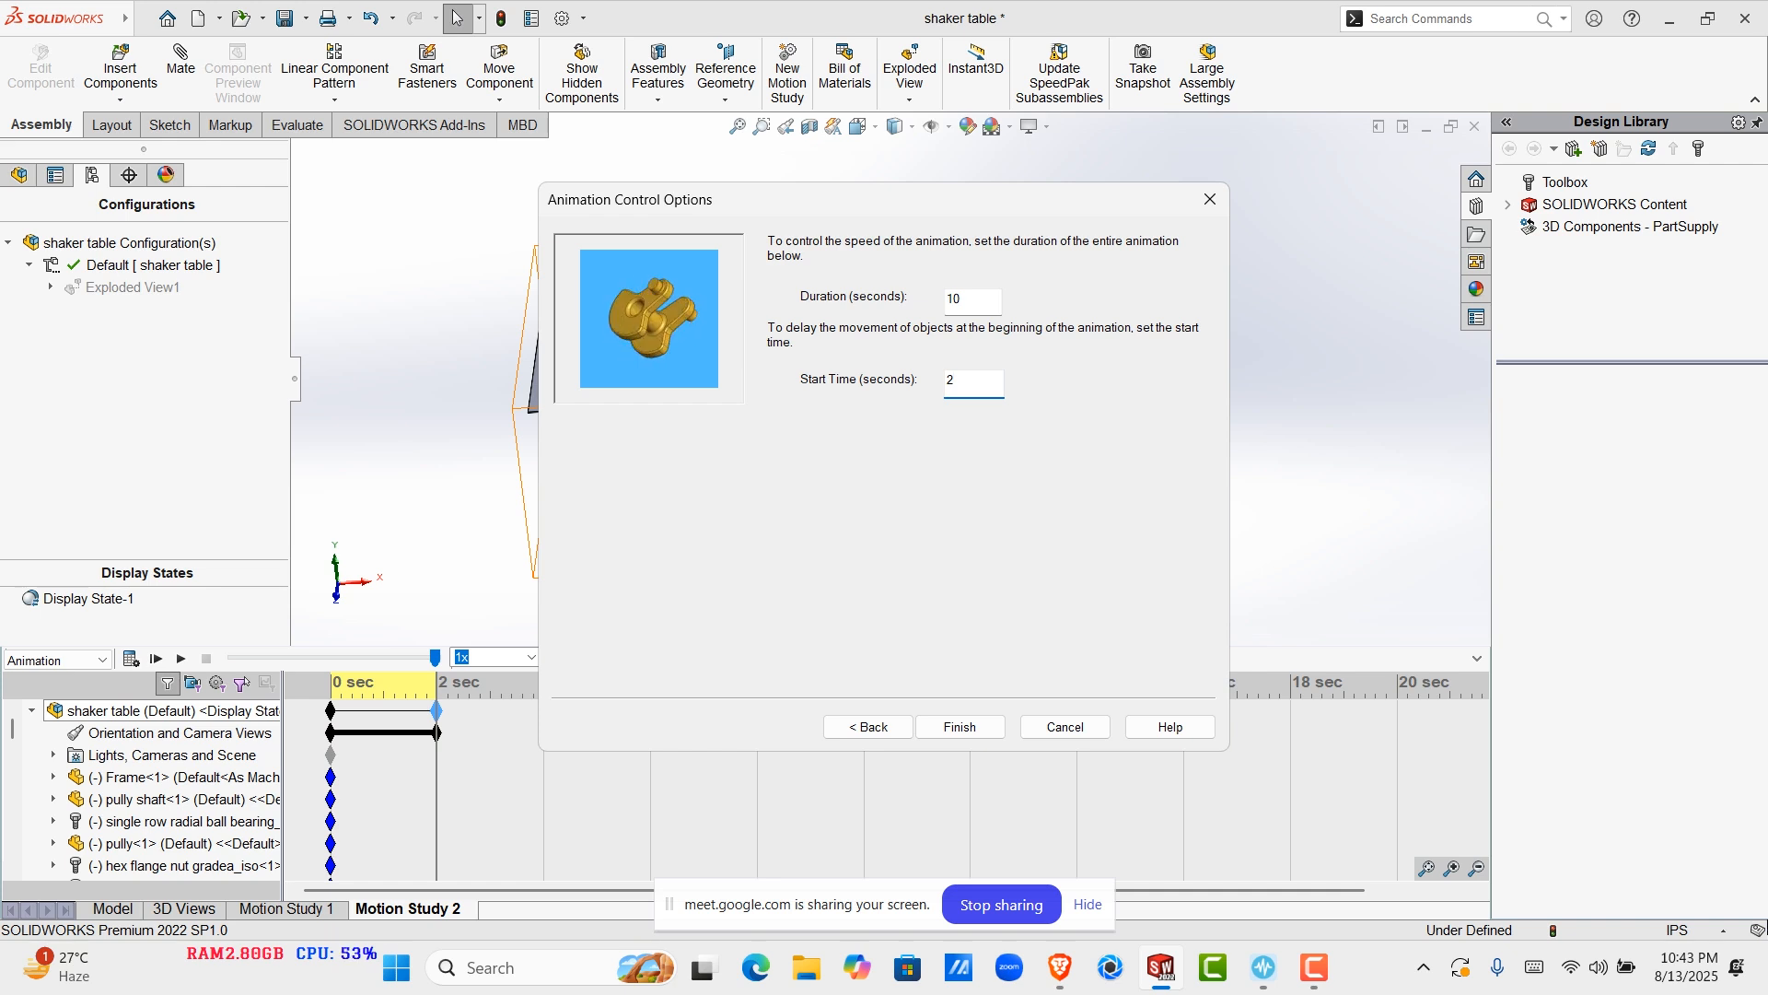
pyautogui.doubleClick(951, 380)
pyautogui.hotkey('shift', 'Tab')
pyautogui.write('15')
pyautogui.press('Return')
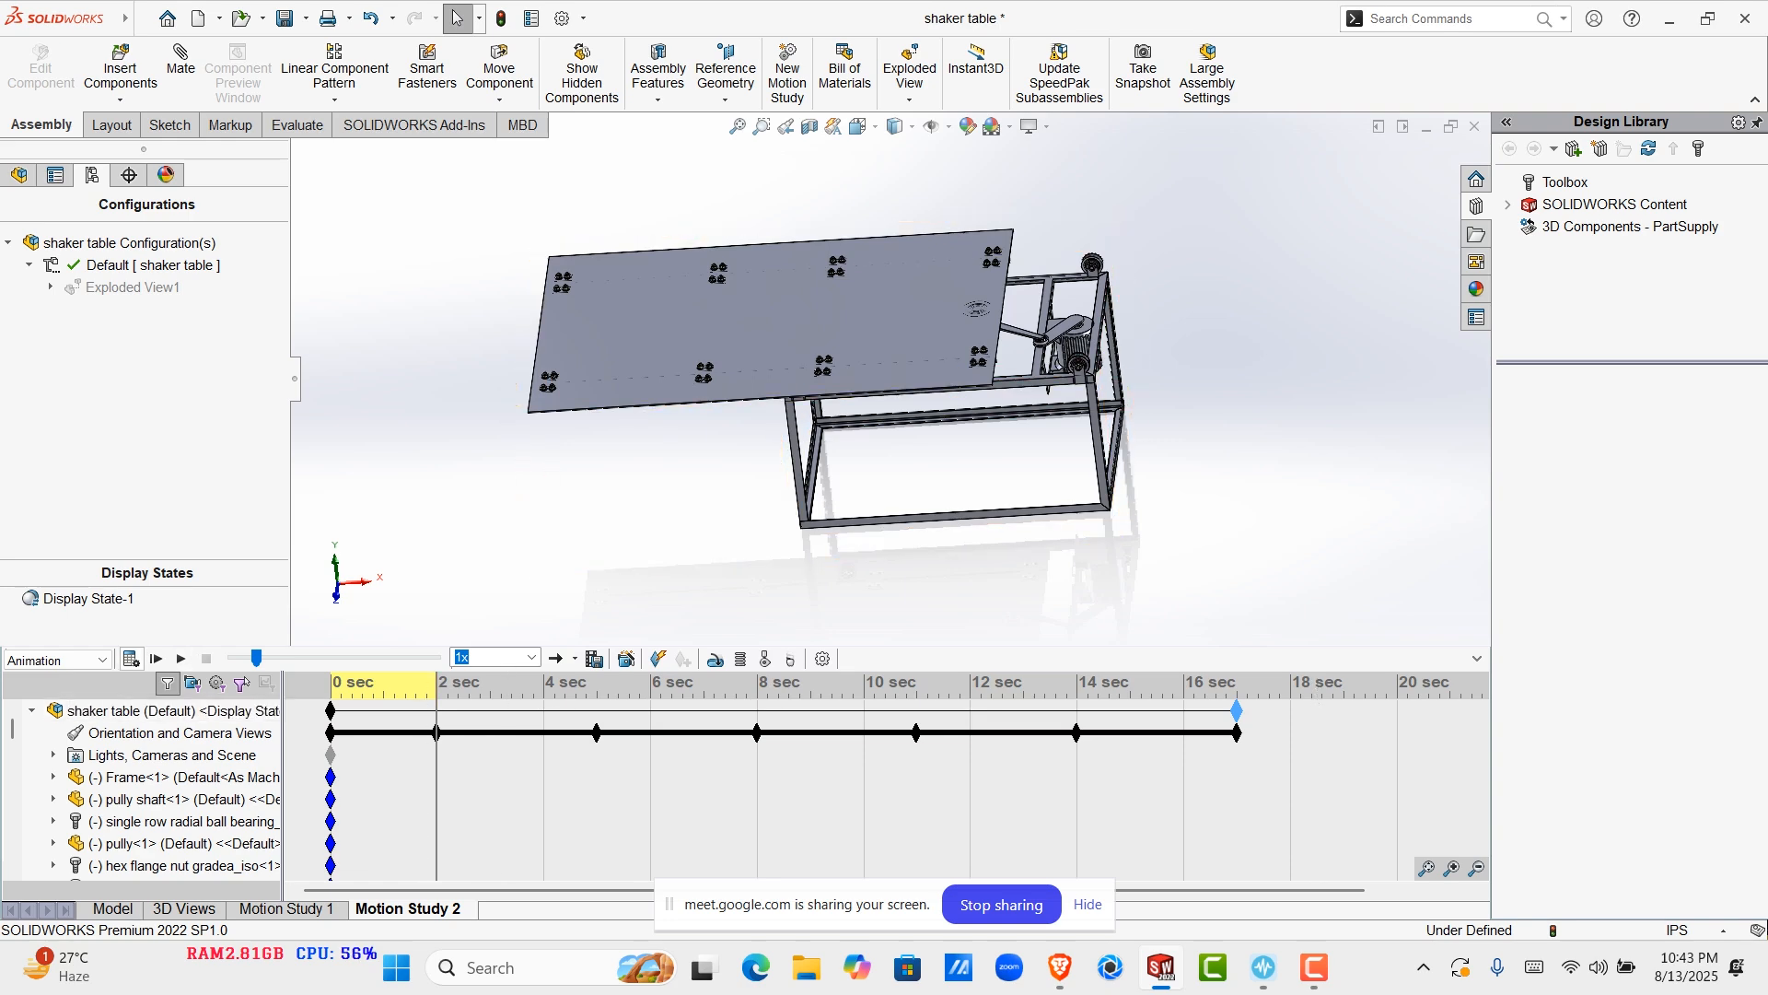
# Calculate and play the rotation animation, undo the added rotation, and recalculate the motion study
pyautogui.press('space')
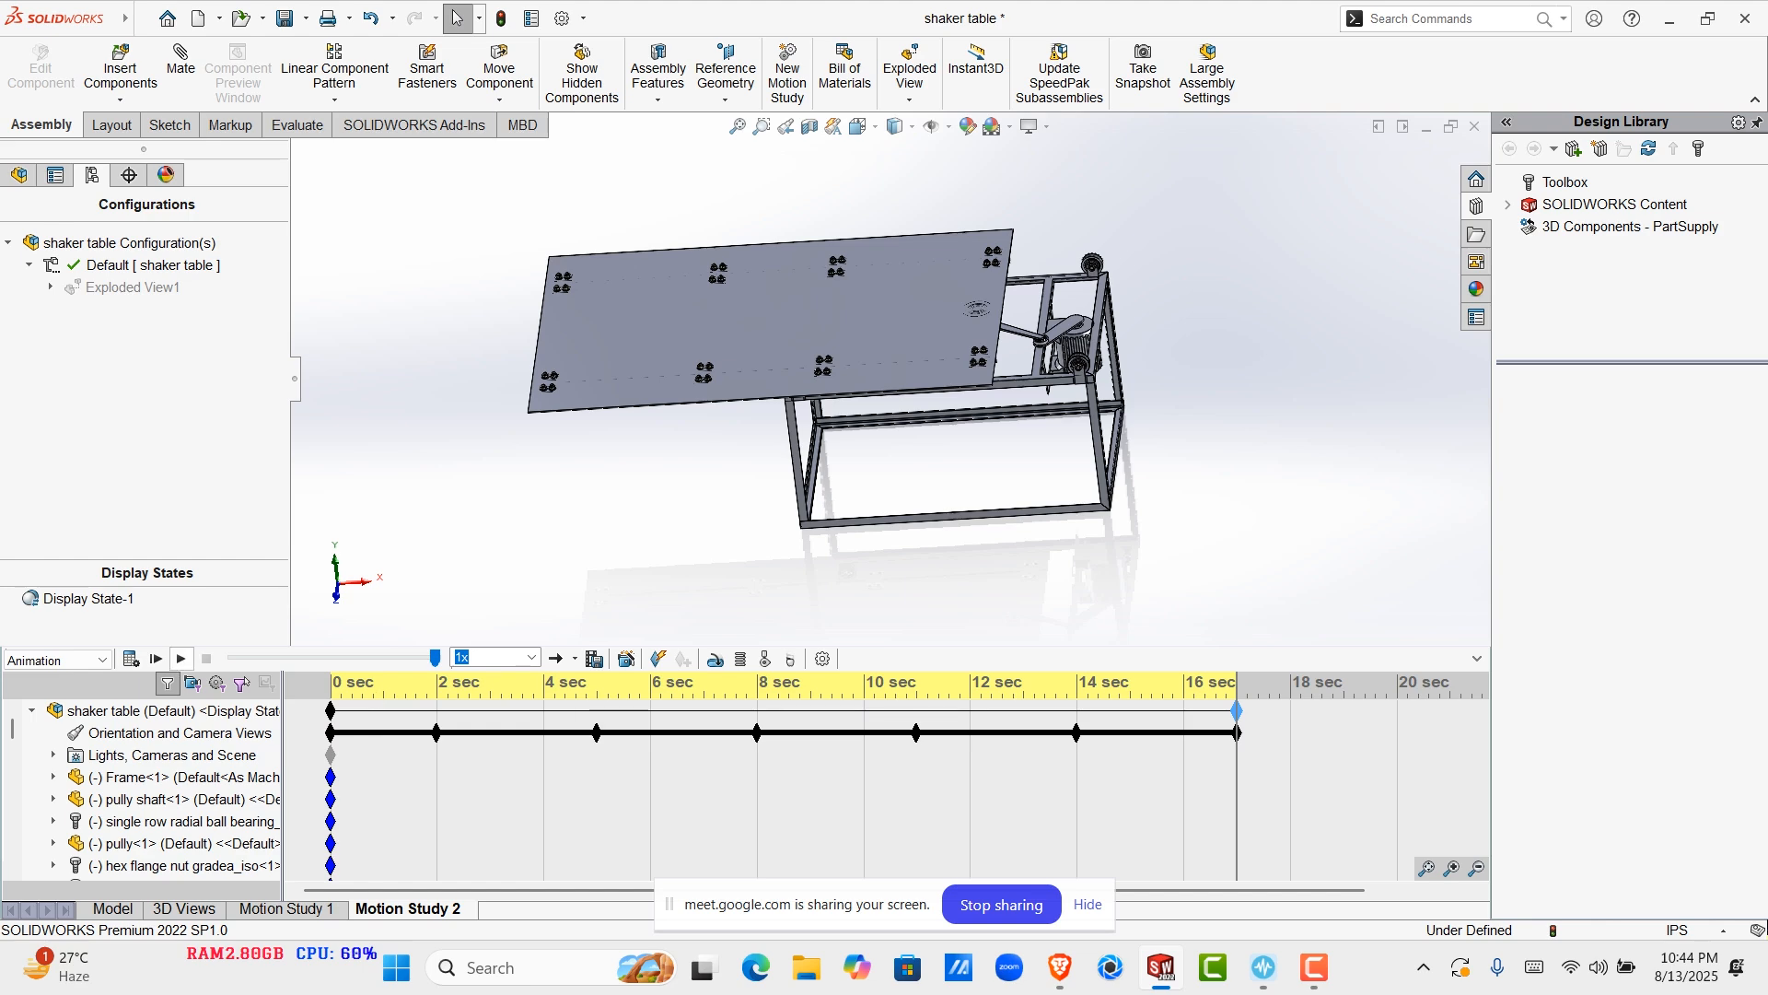
pyautogui.click(181, 658)
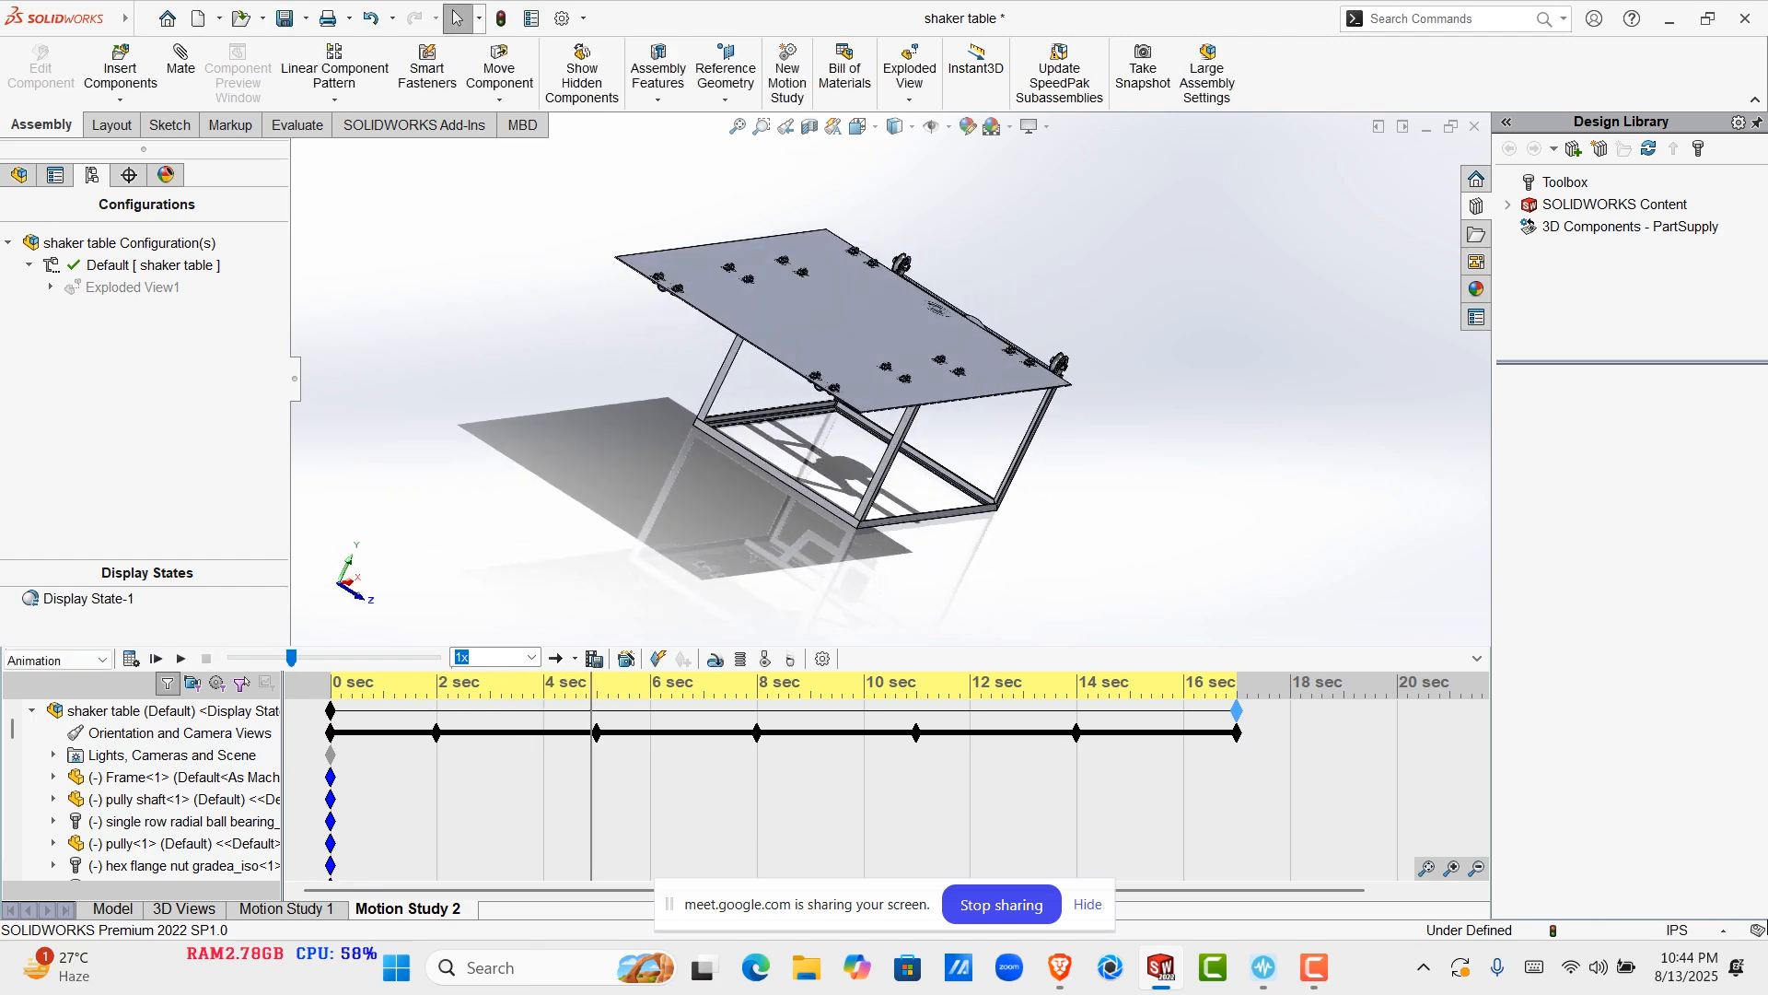
pyautogui.hotkey('ctrl', 'z')
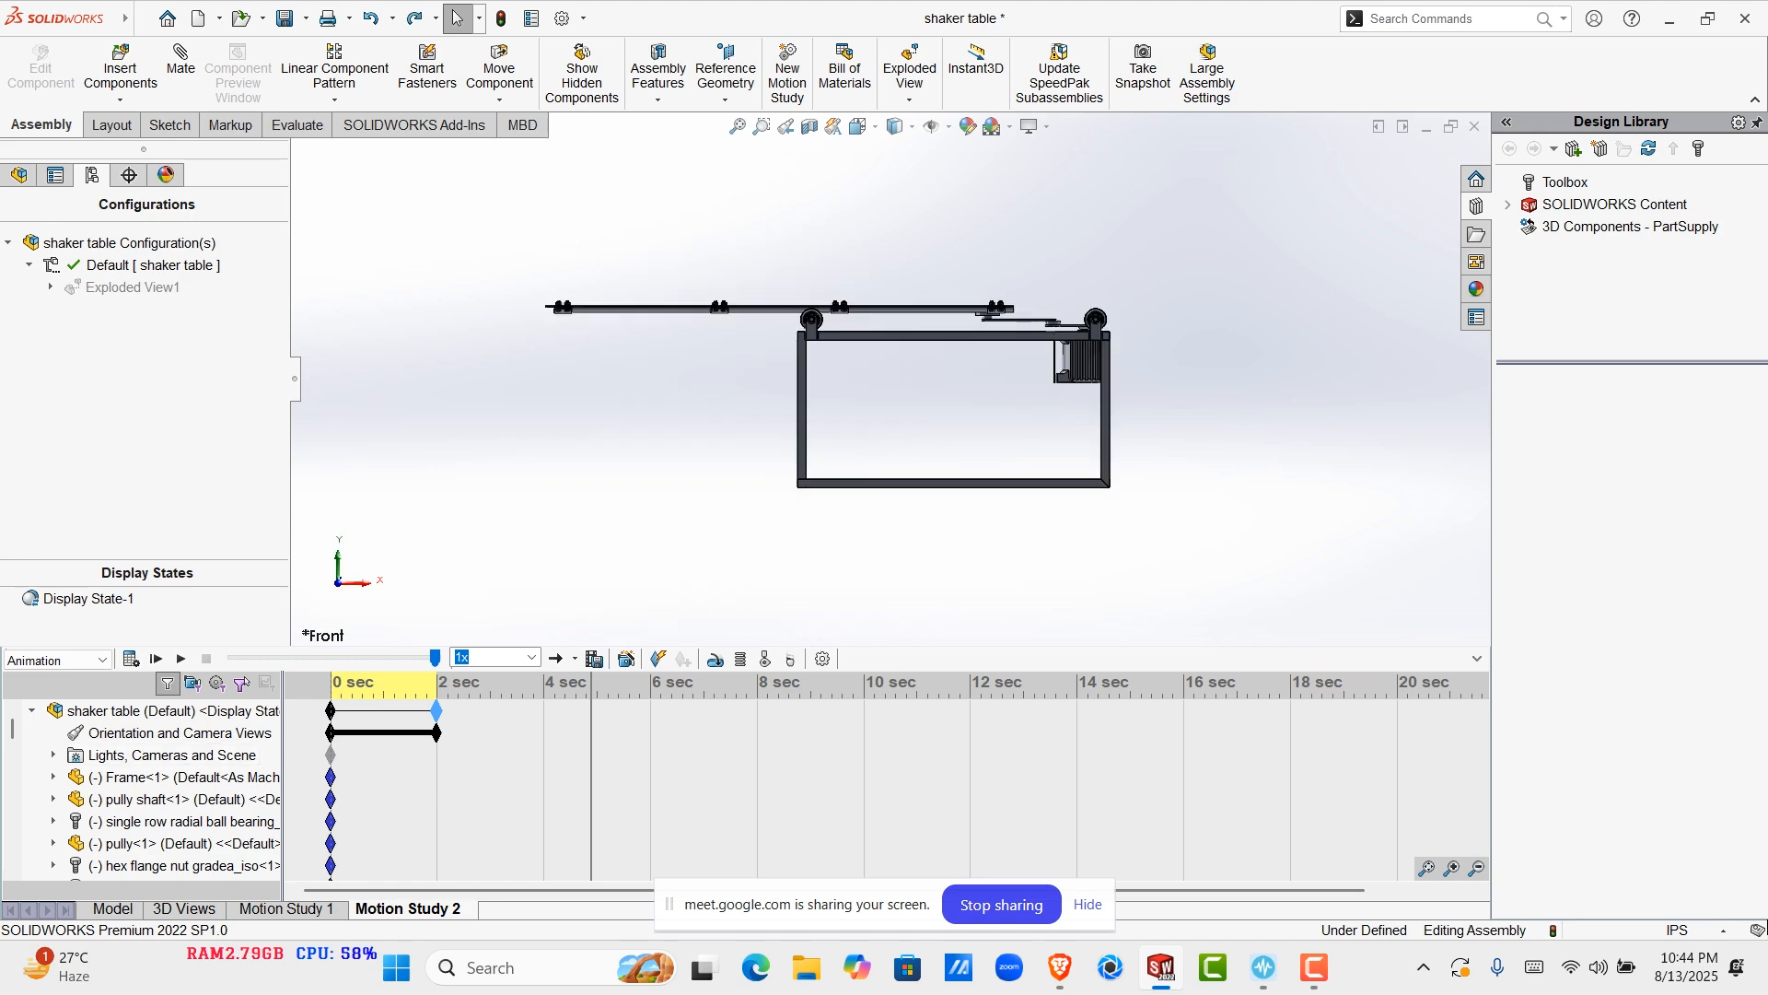
pyautogui.click(131, 658)
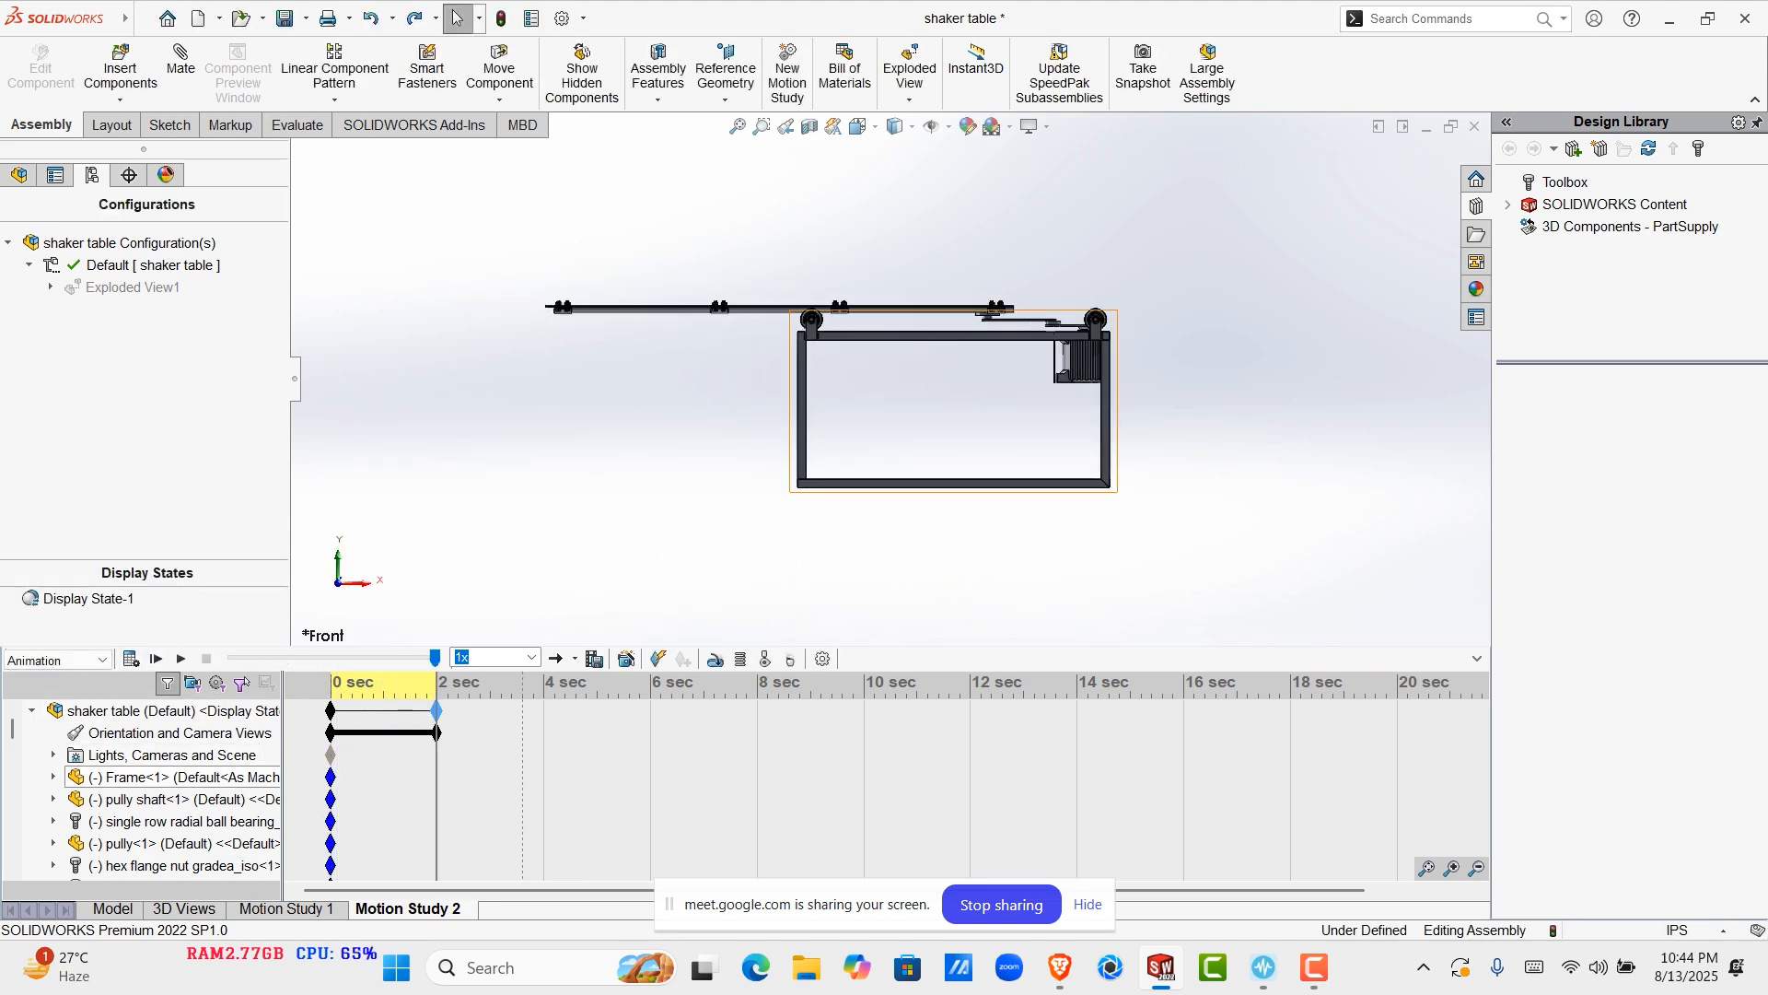
# Try extending the study to about 3 seconds with an Orientation and Camera Views key, and undo the extension
pyautogui.moveTo(436, 710); pyautogui.dragTo(463, 710)
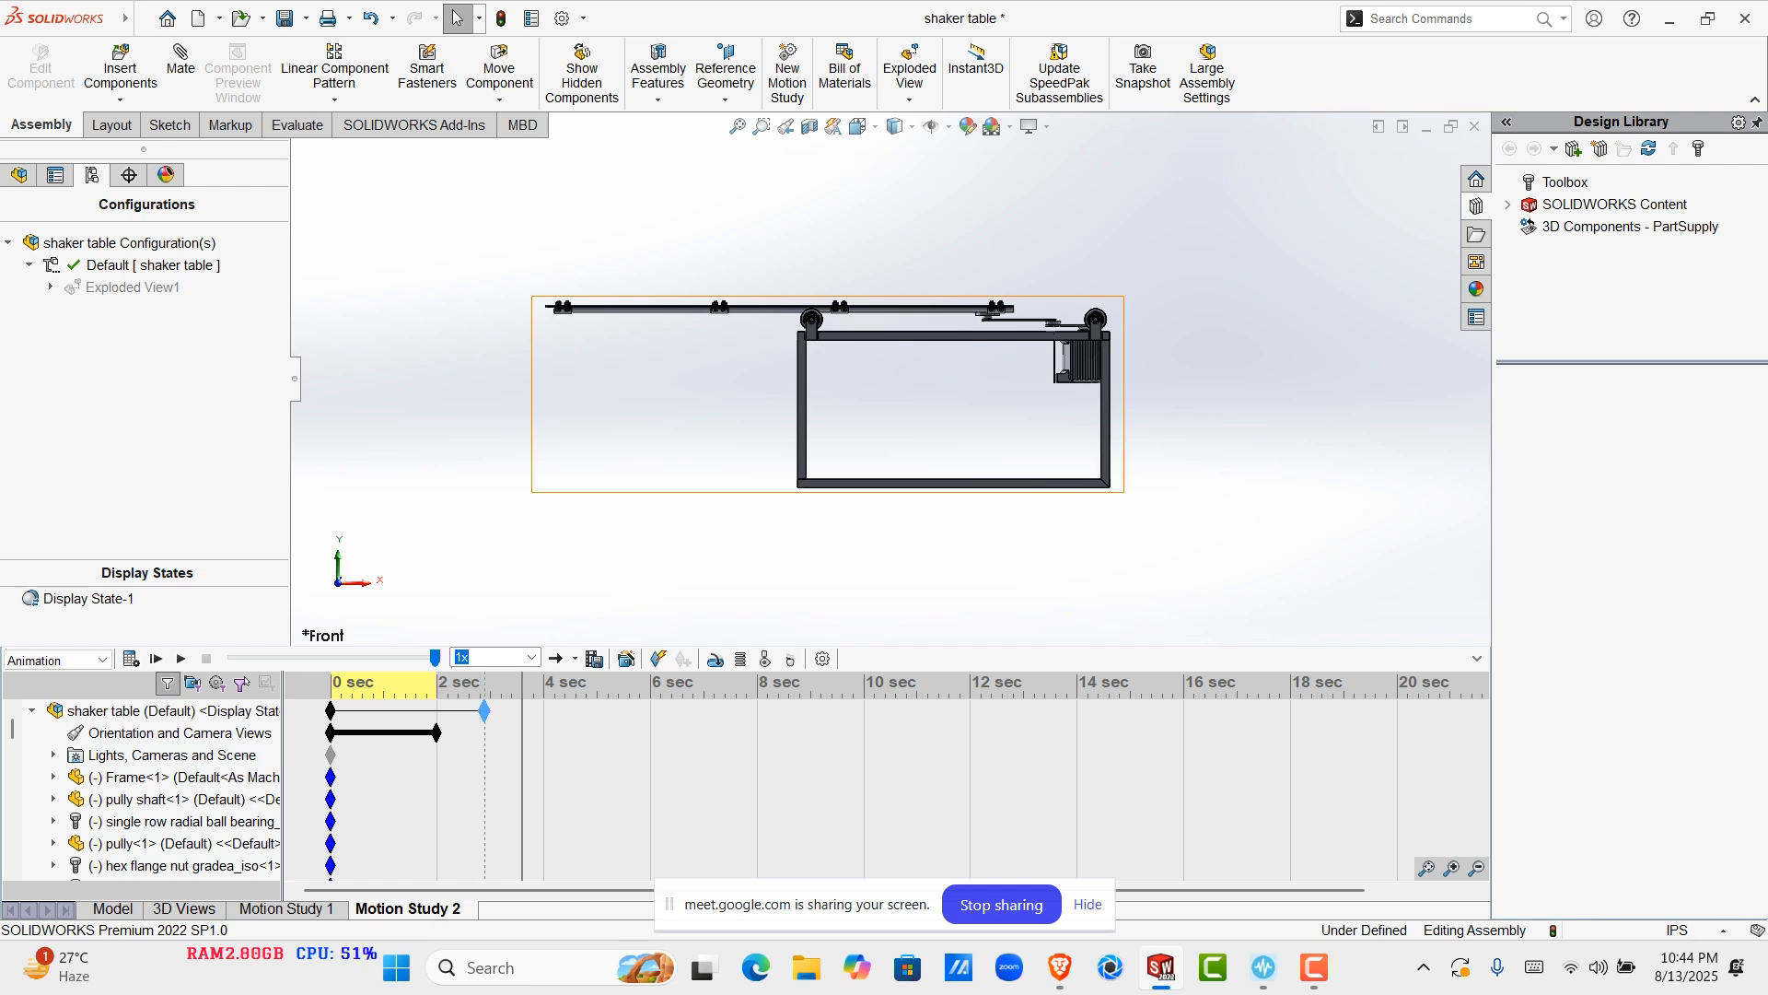
pyautogui.rightClick(481, 732)
pyautogui.click(530, 813)
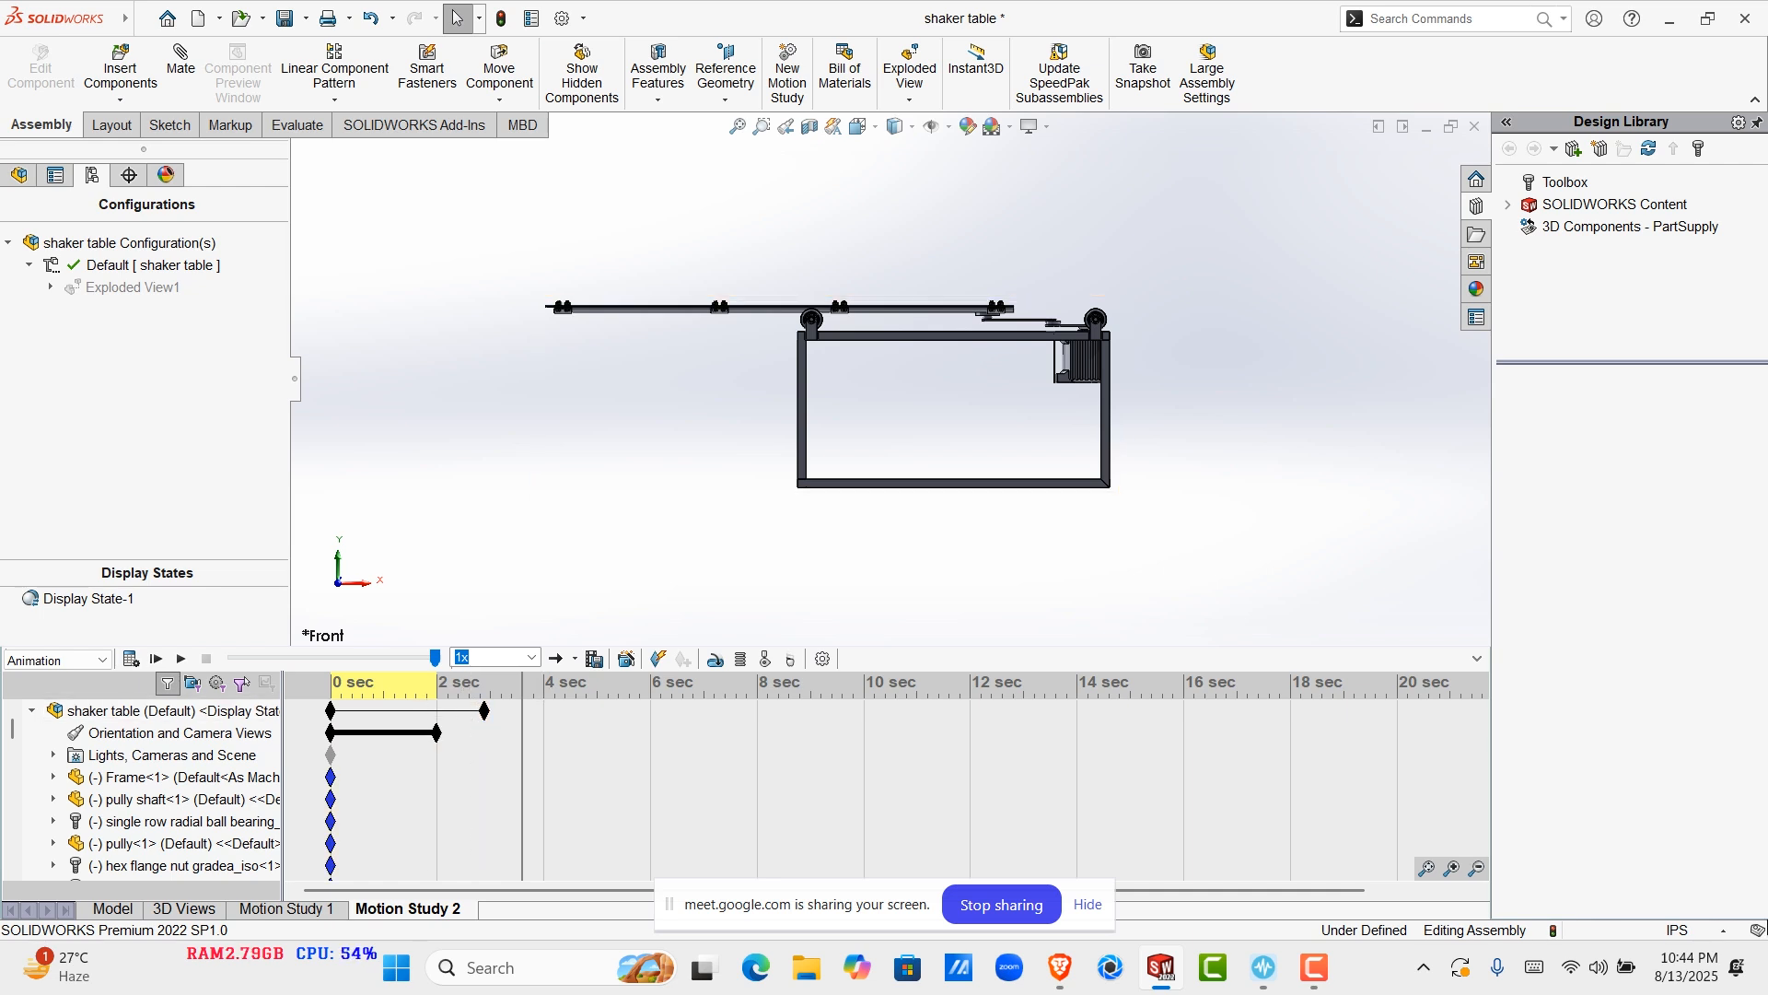
pyautogui.hotkey('ctrl', 'z')
pyautogui.moveTo(485, 710); pyautogui.dragTo(442, 710)
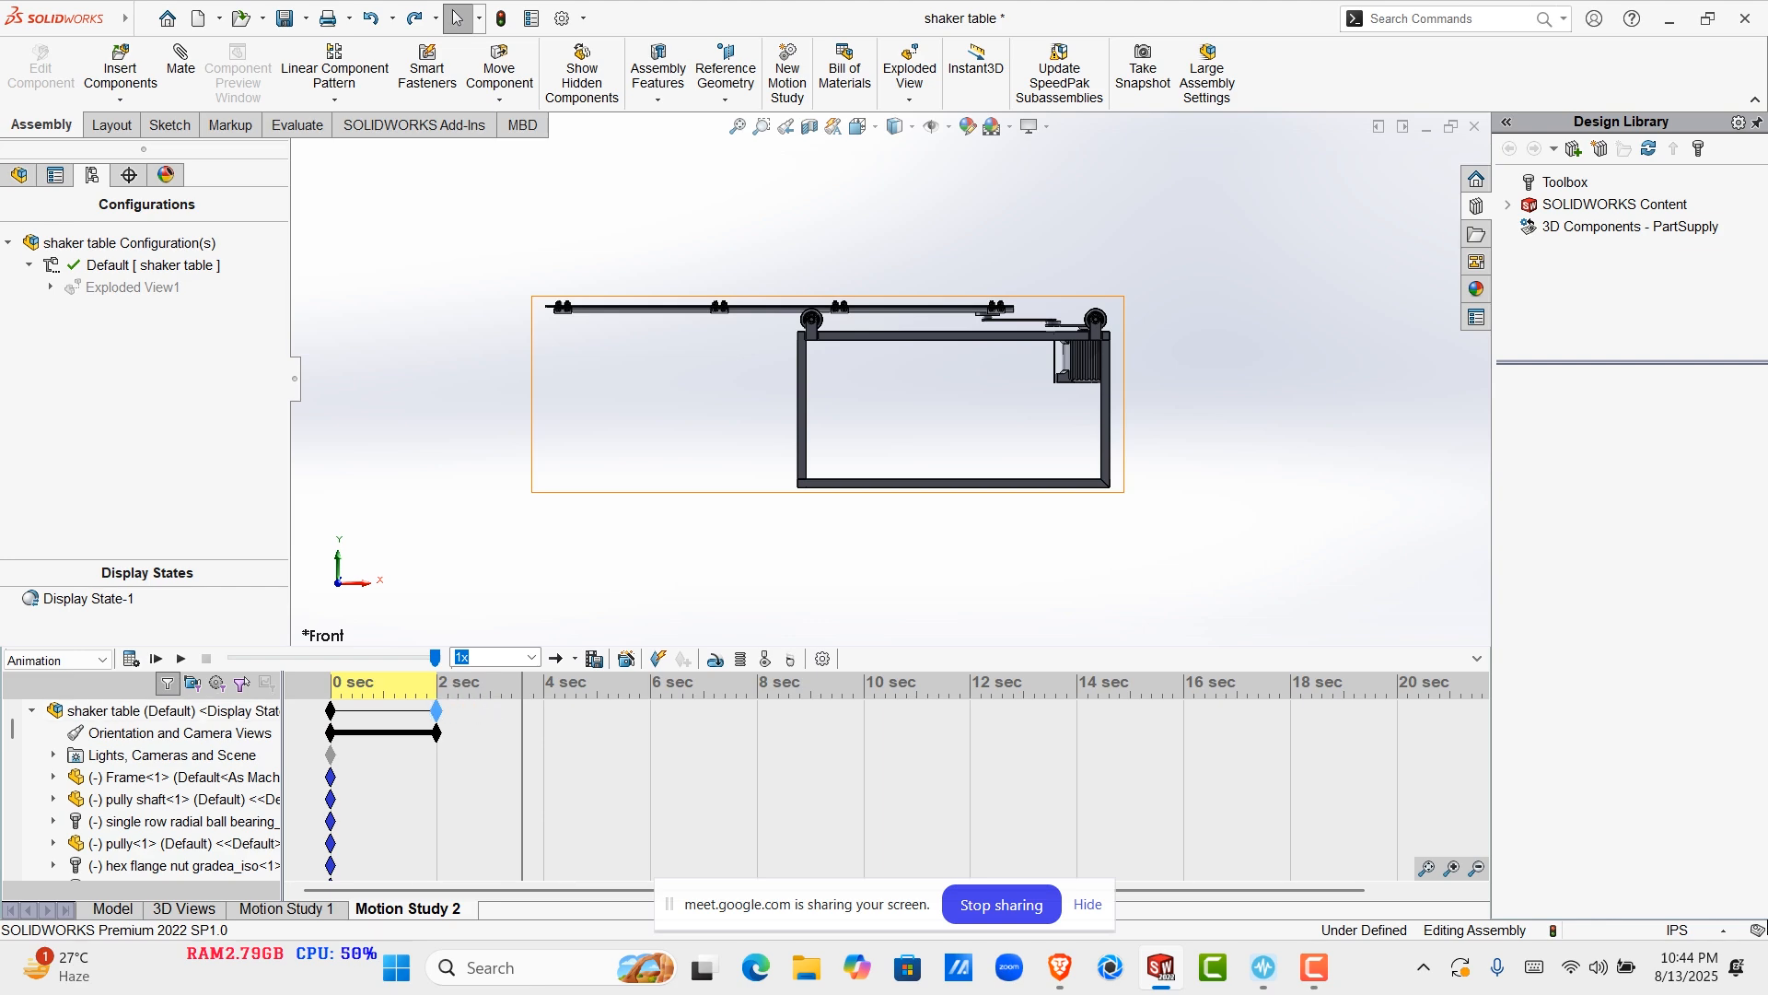
# Extend the assembly's timeline to the time bar at about 3 seconds and place an Orientation and Camera Views key there
pyautogui.click(463, 731)
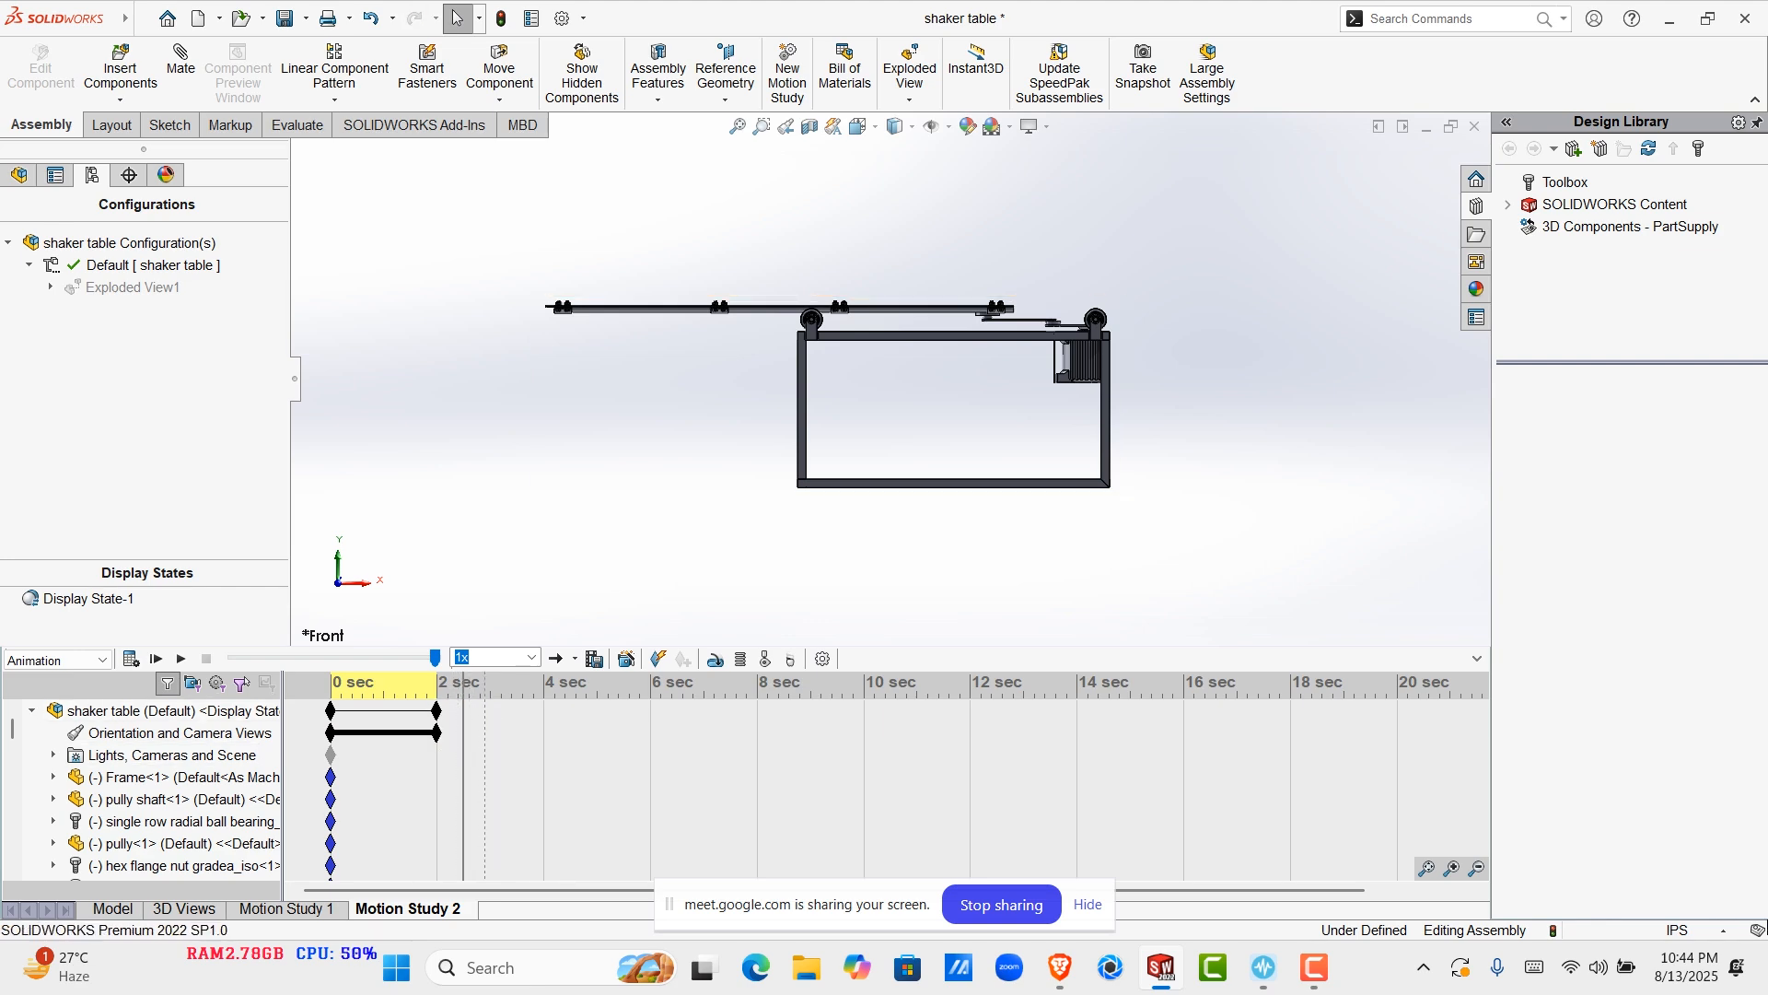
pyautogui.click(484, 731)
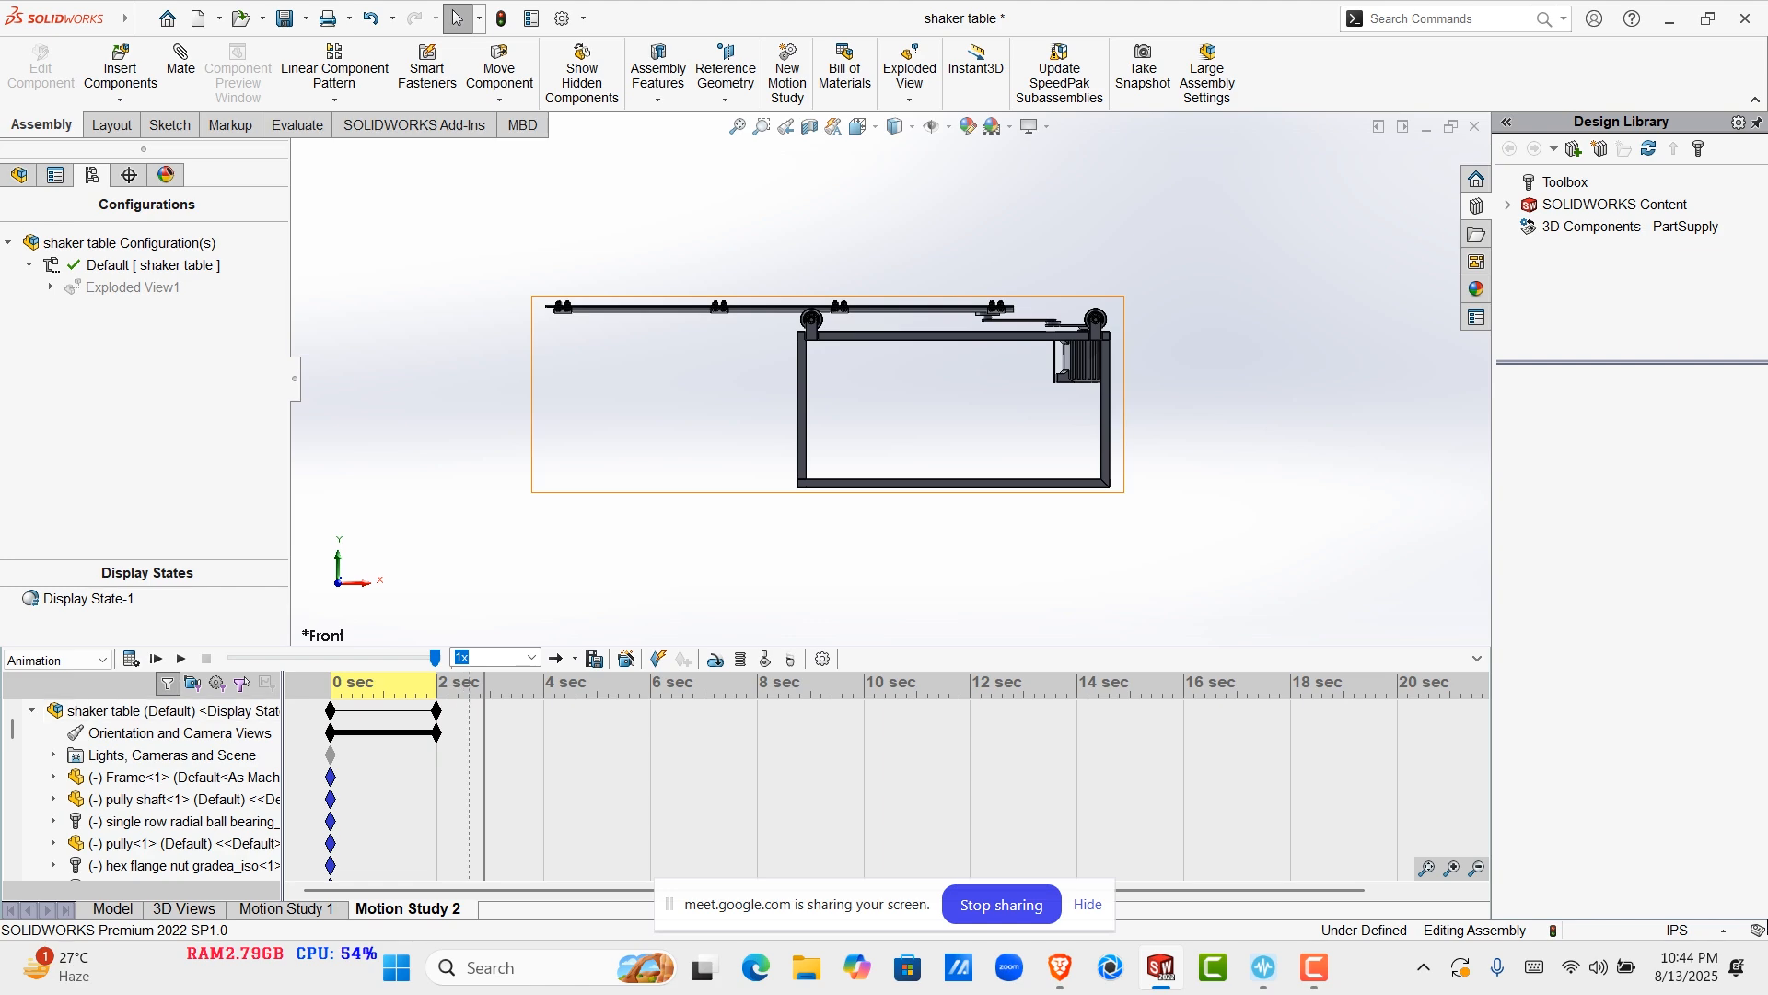
pyautogui.moveTo(437, 710); pyautogui.dragTo(463, 710)
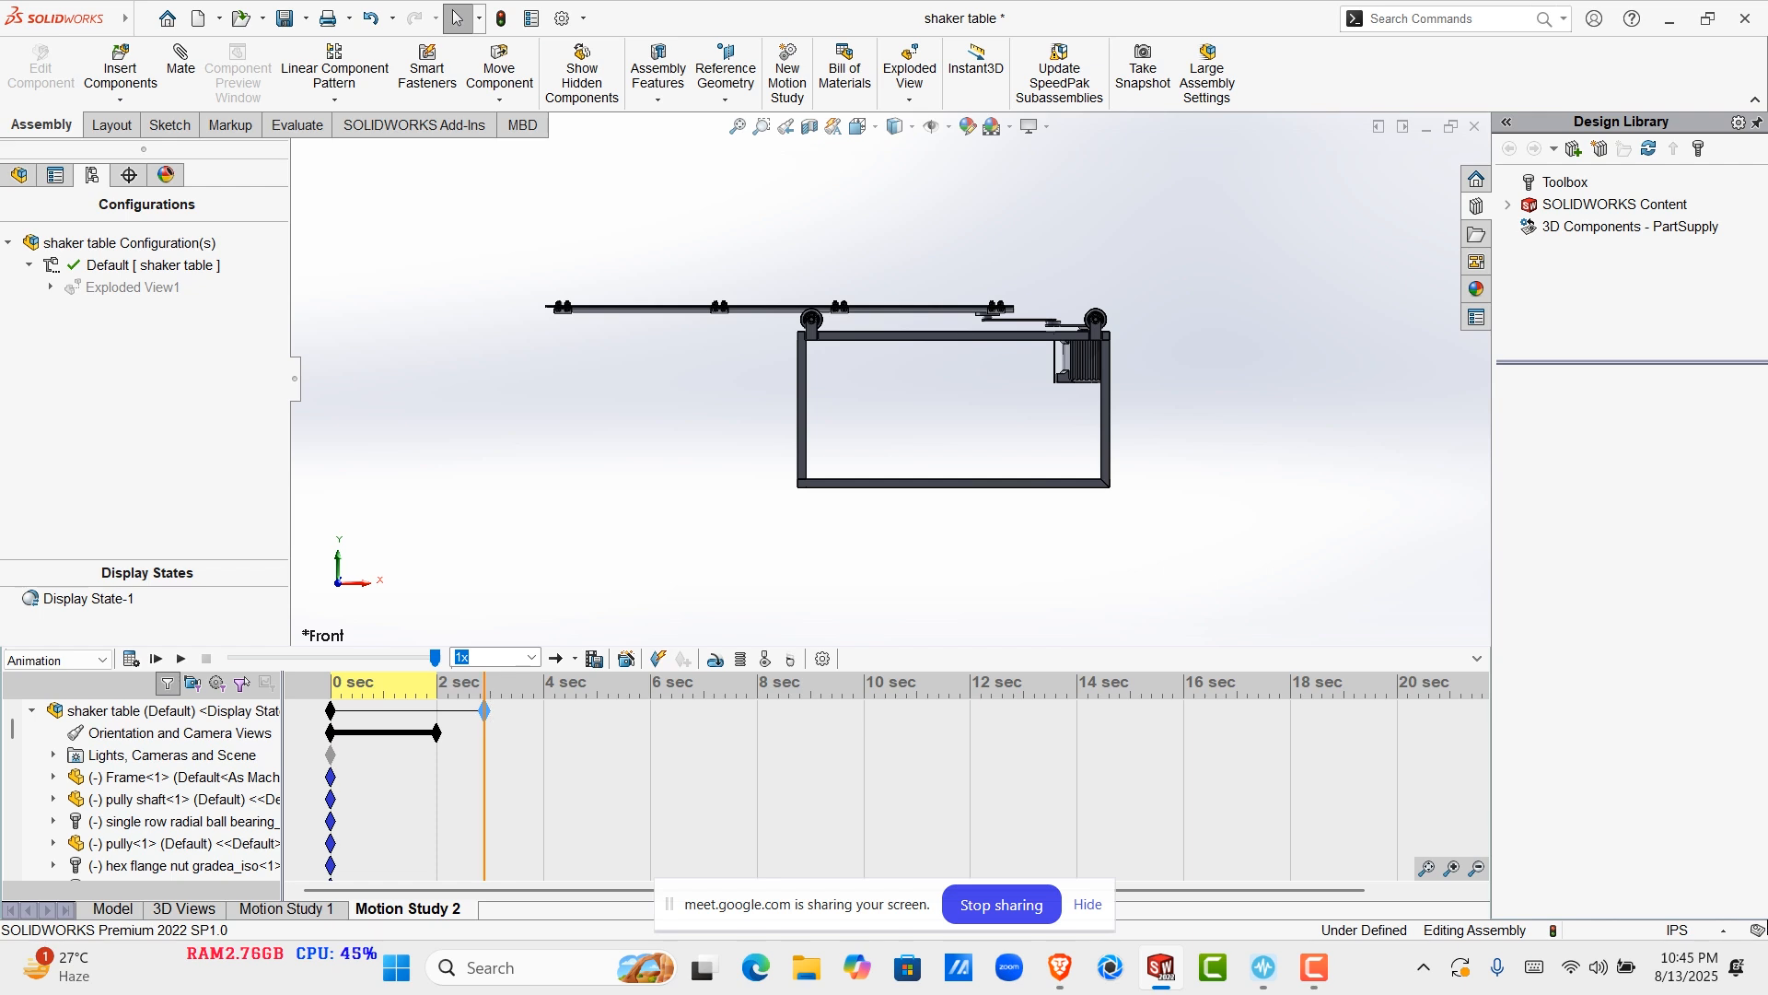
pyautogui.rightClick(485, 738)
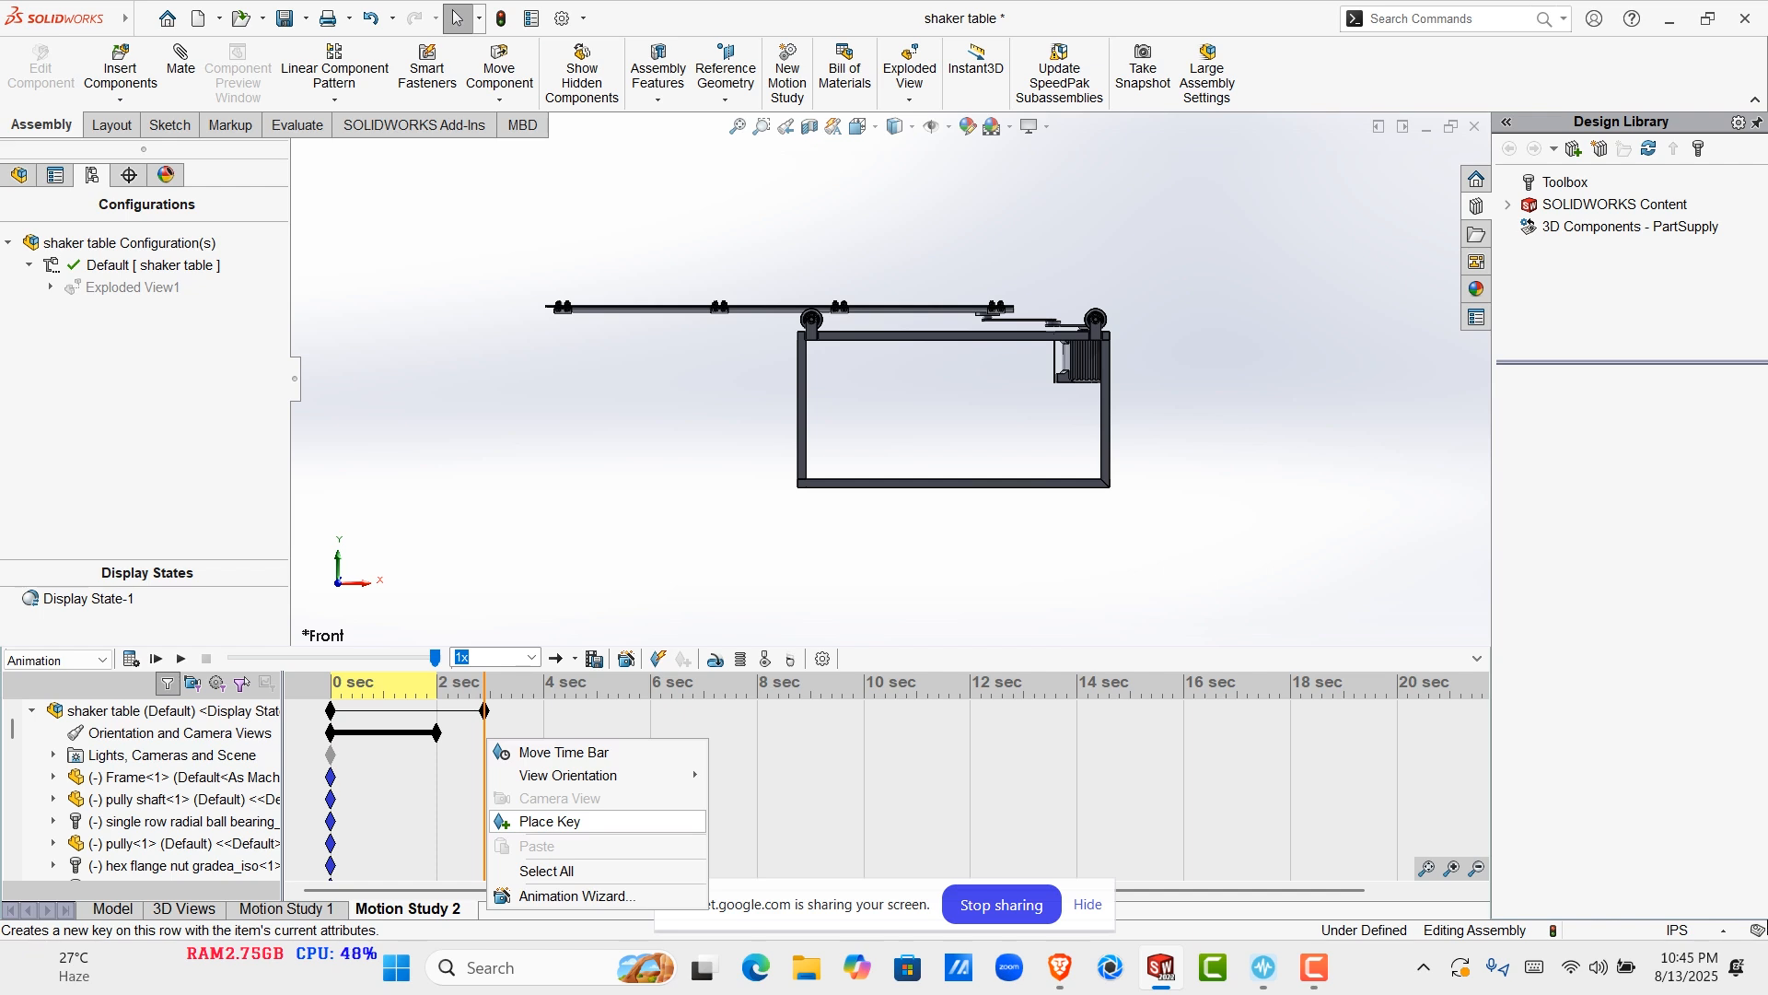
pyautogui.click(550, 821)
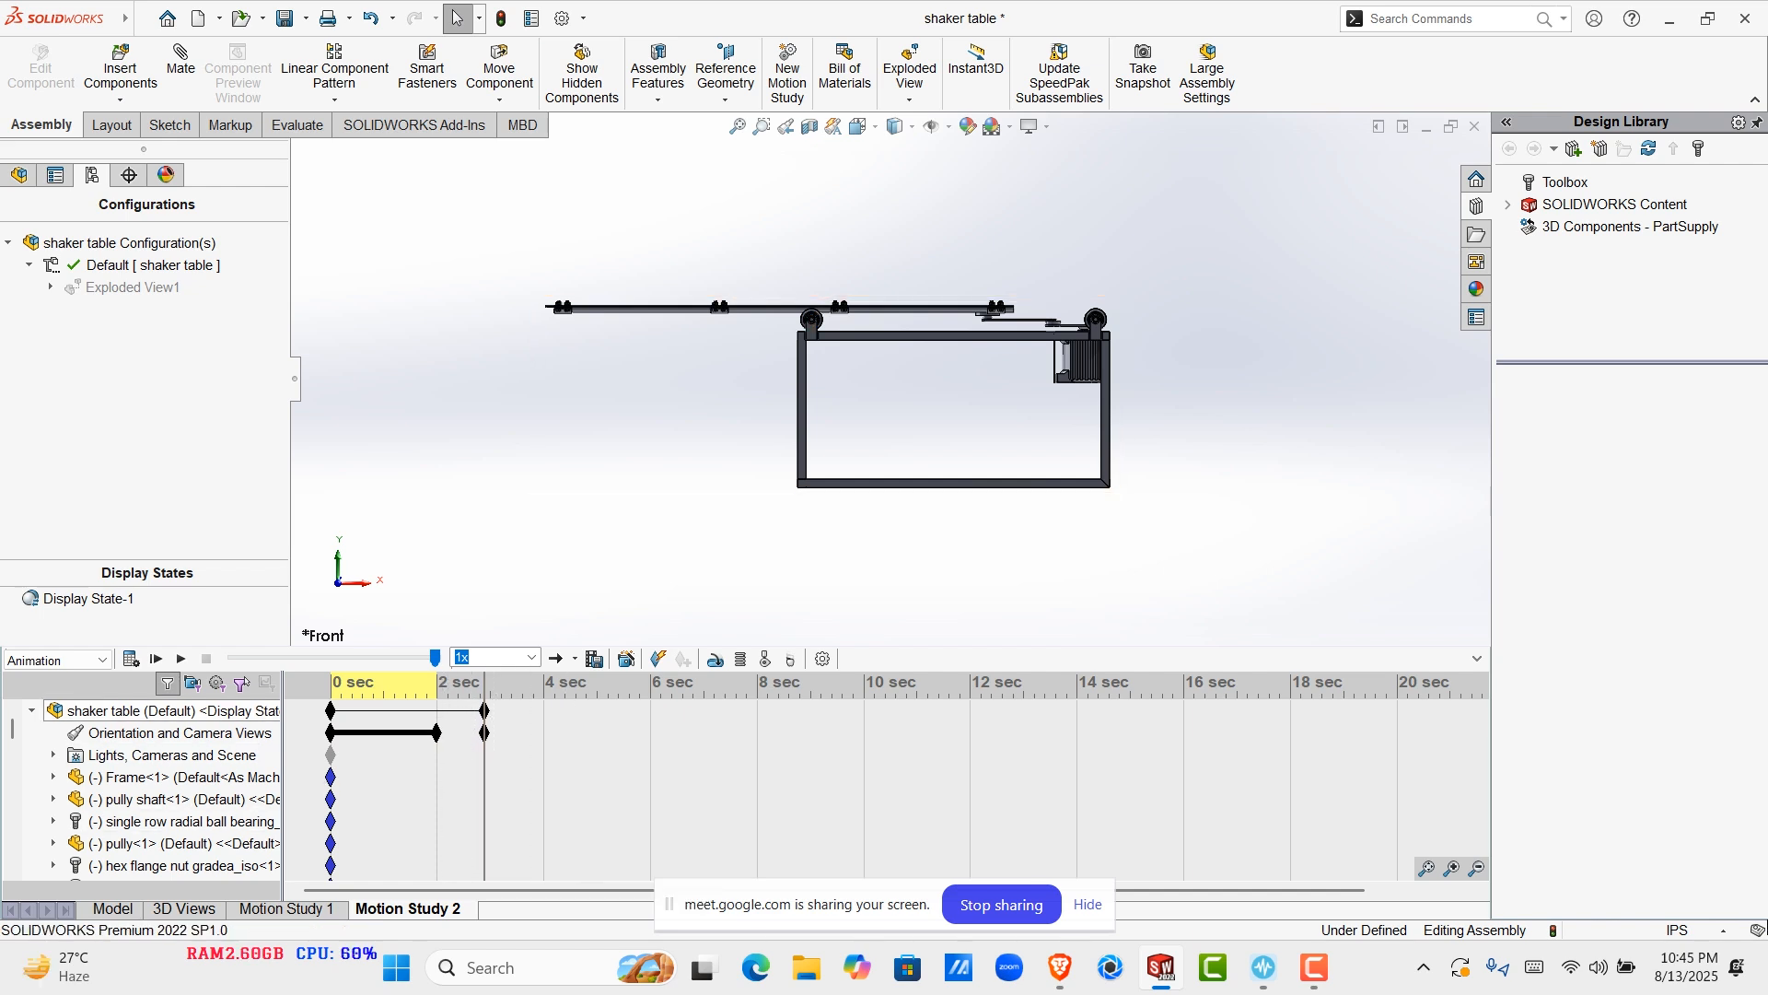
# Try animating a tilted view with an Orientation and Camera Views key at about 4 seconds, undo it, and shorten the assembly's timeline to about 3 seconds
pyautogui.moveTo(700, 405)
pyautogui.mouseDown(button='middle')
pyautogui.moveTo(635, 419)
pyautogui.moveTo(622, 452)
pyautogui.moveTo(672, 407)
pyautogui.mouseUp(button='middle')
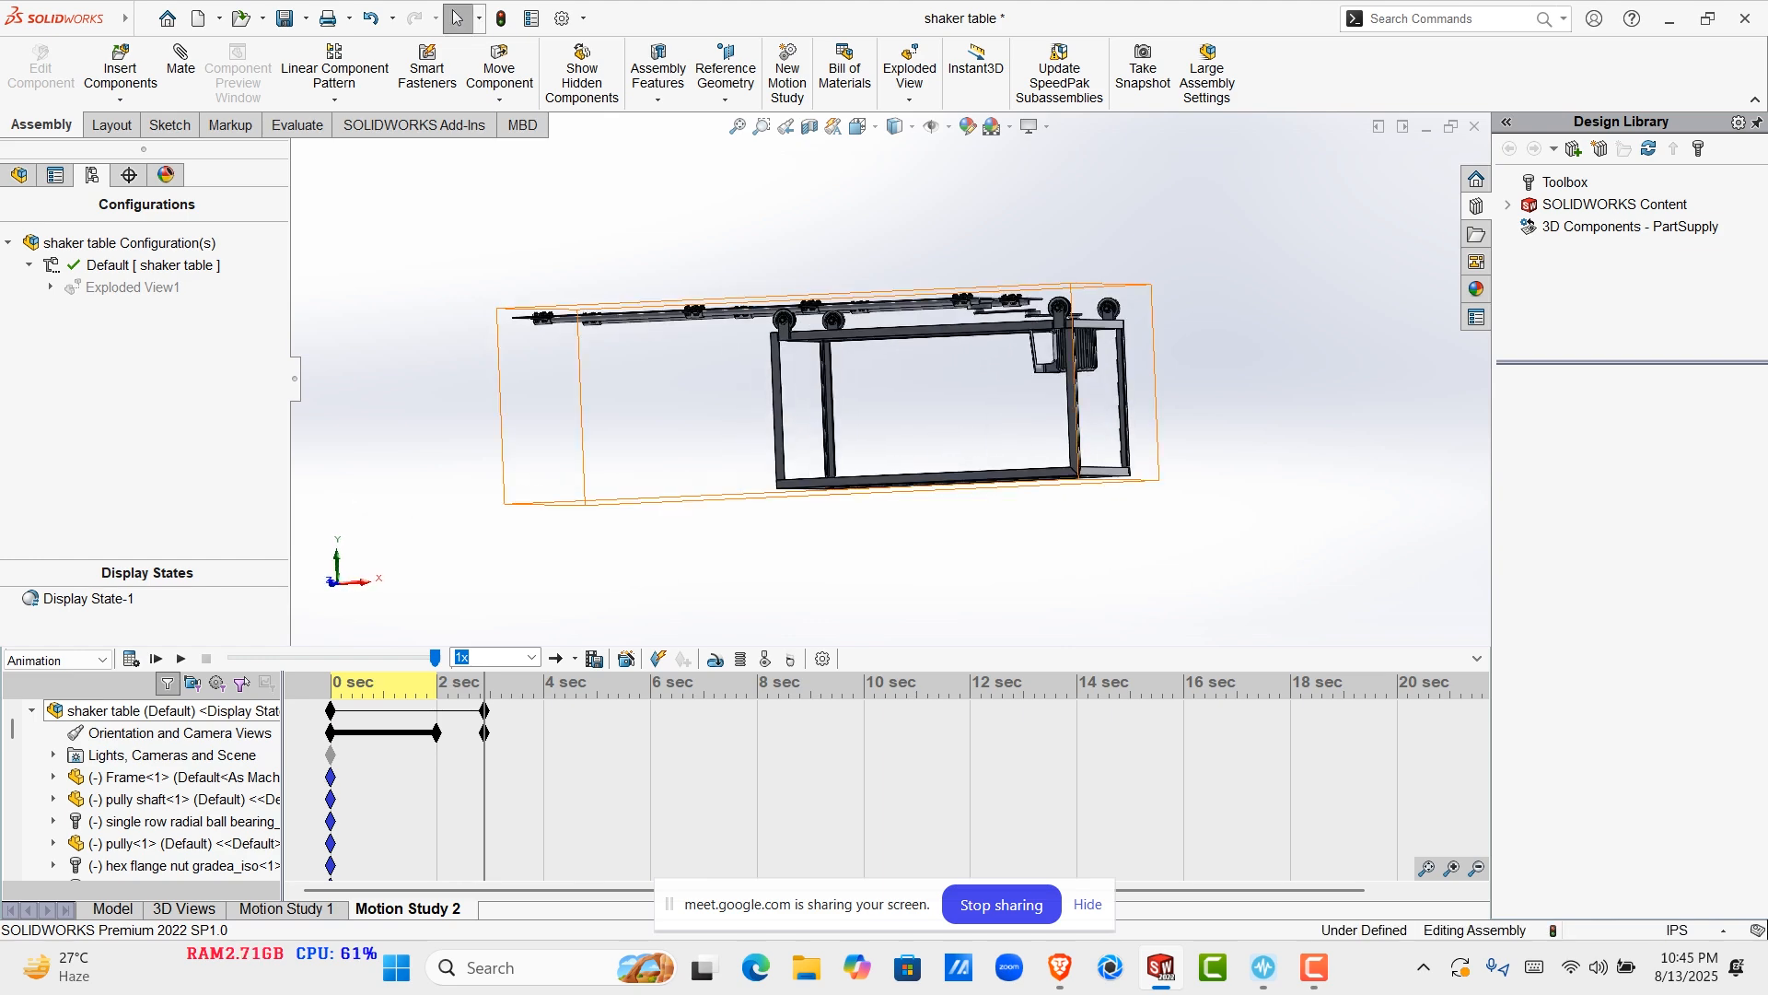
pyautogui.moveTo(484, 711); pyautogui.dragTo(543, 711)
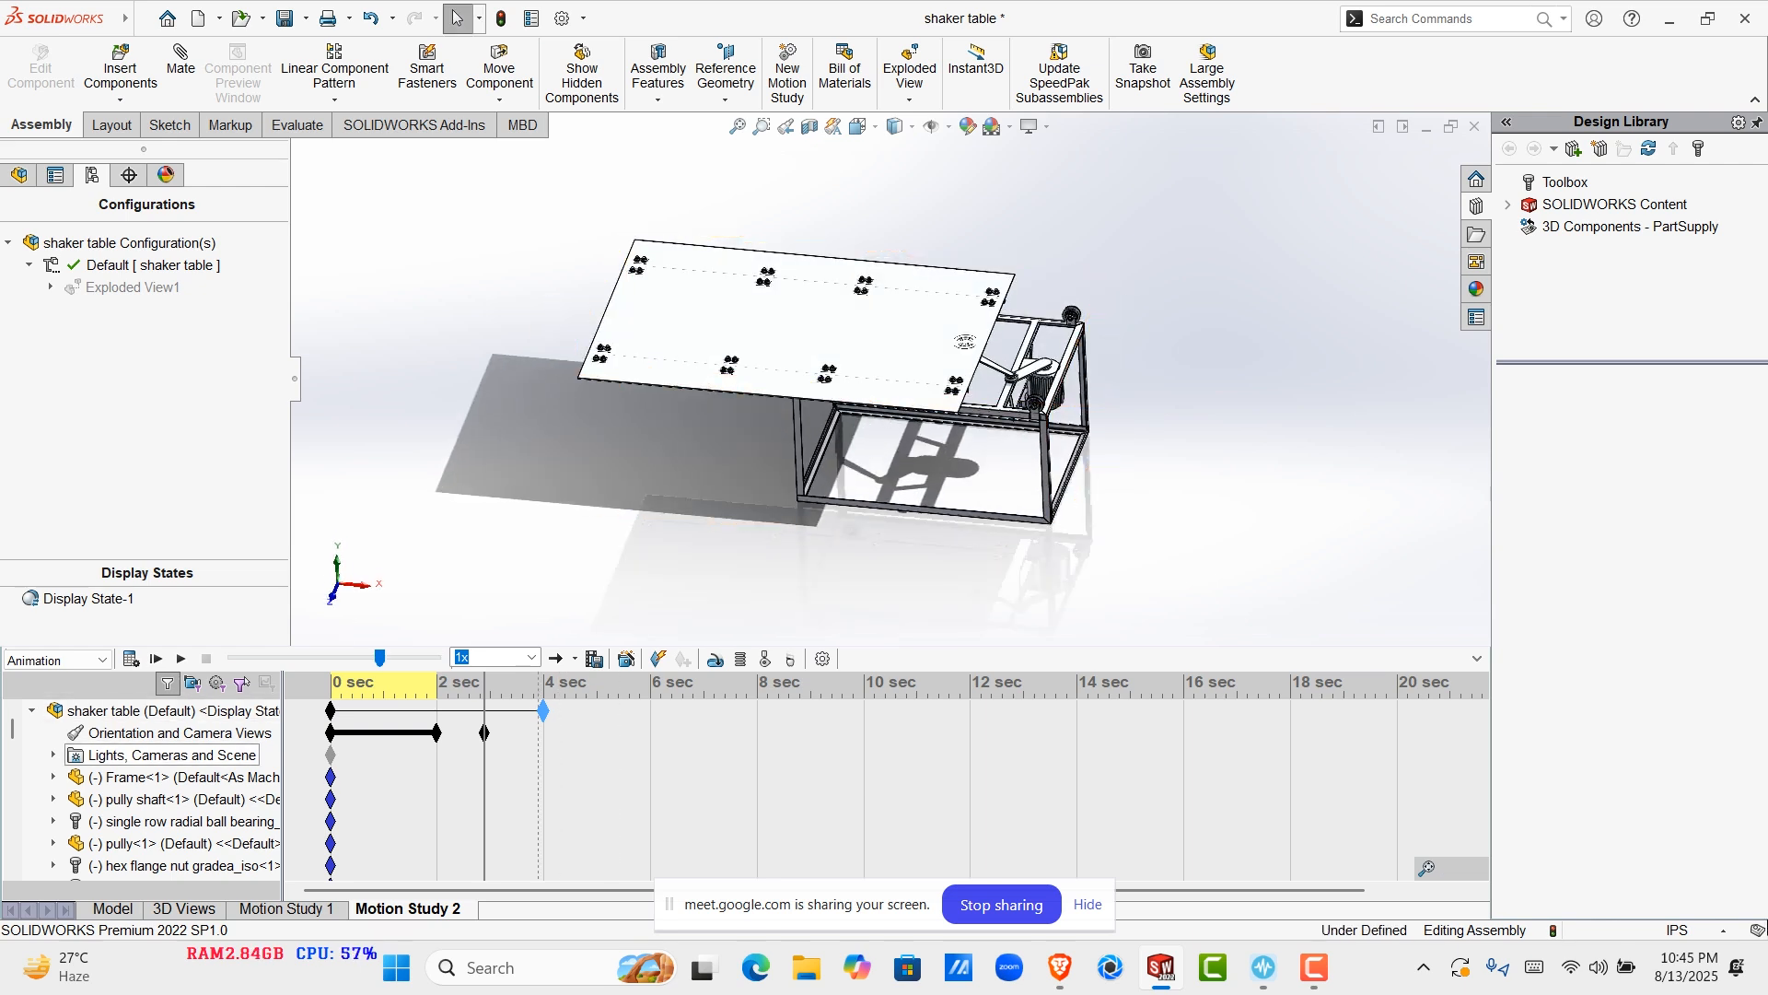
pyautogui.rightClick(540, 735)
pyautogui.click(601, 817)
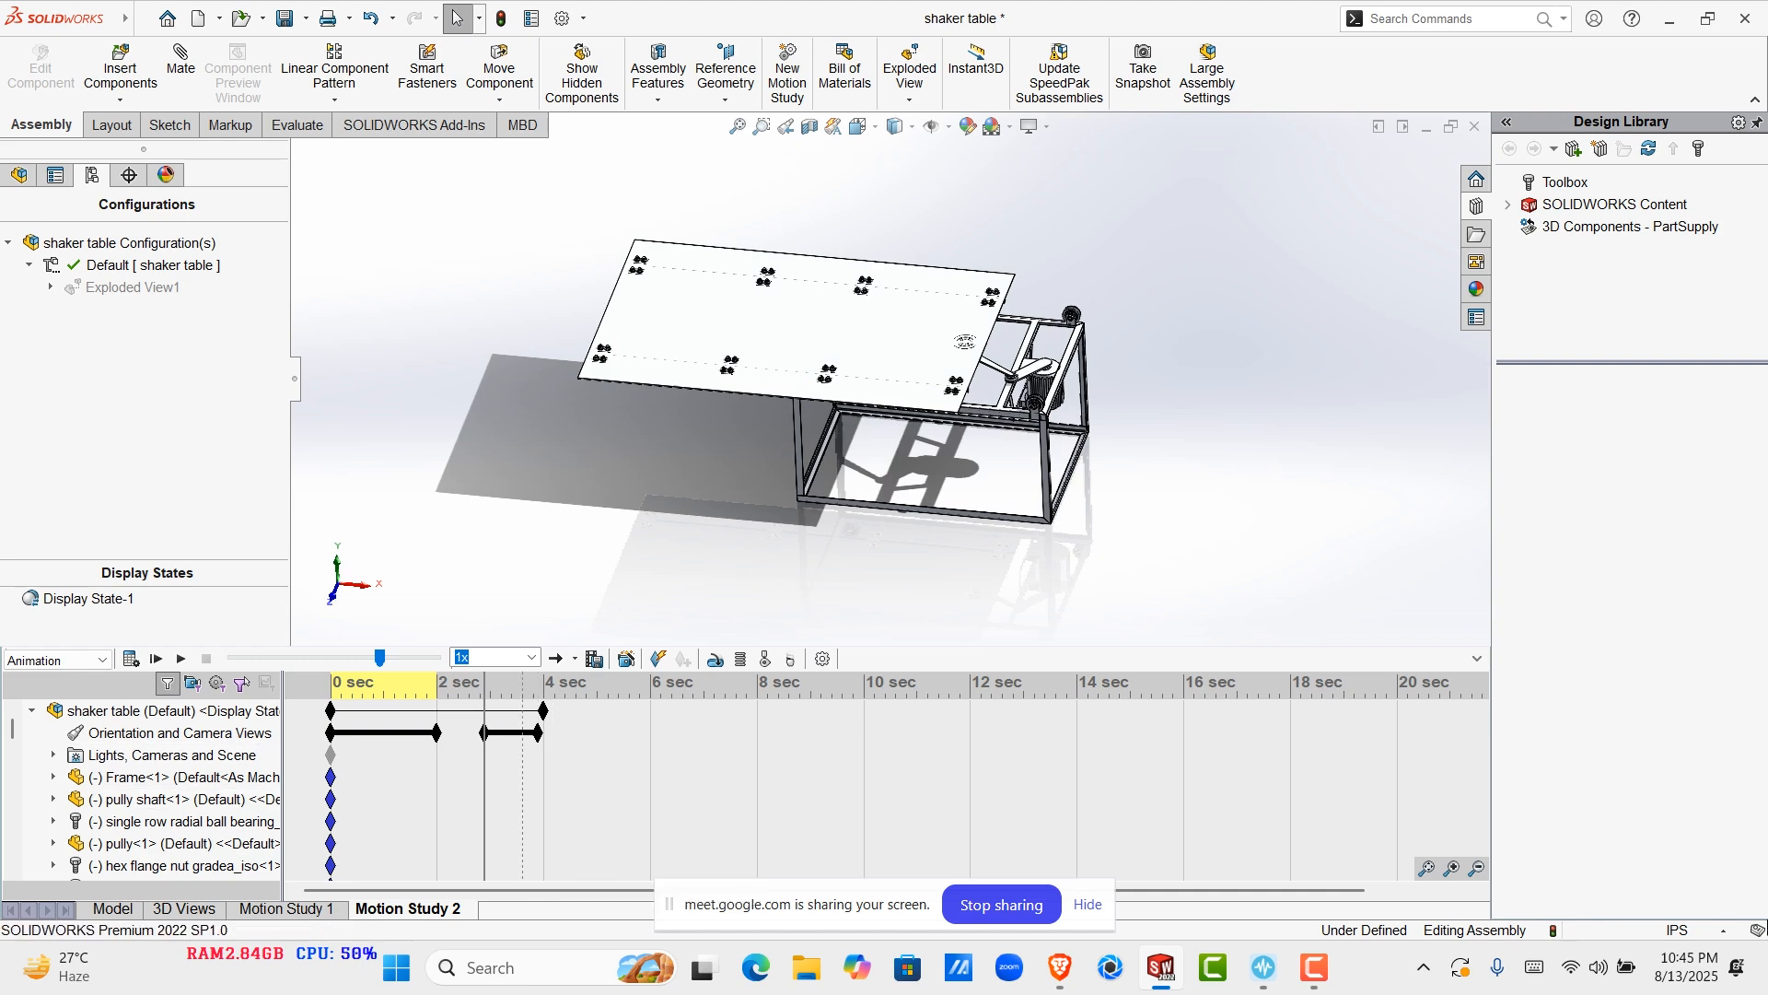
pyautogui.click(155, 658)
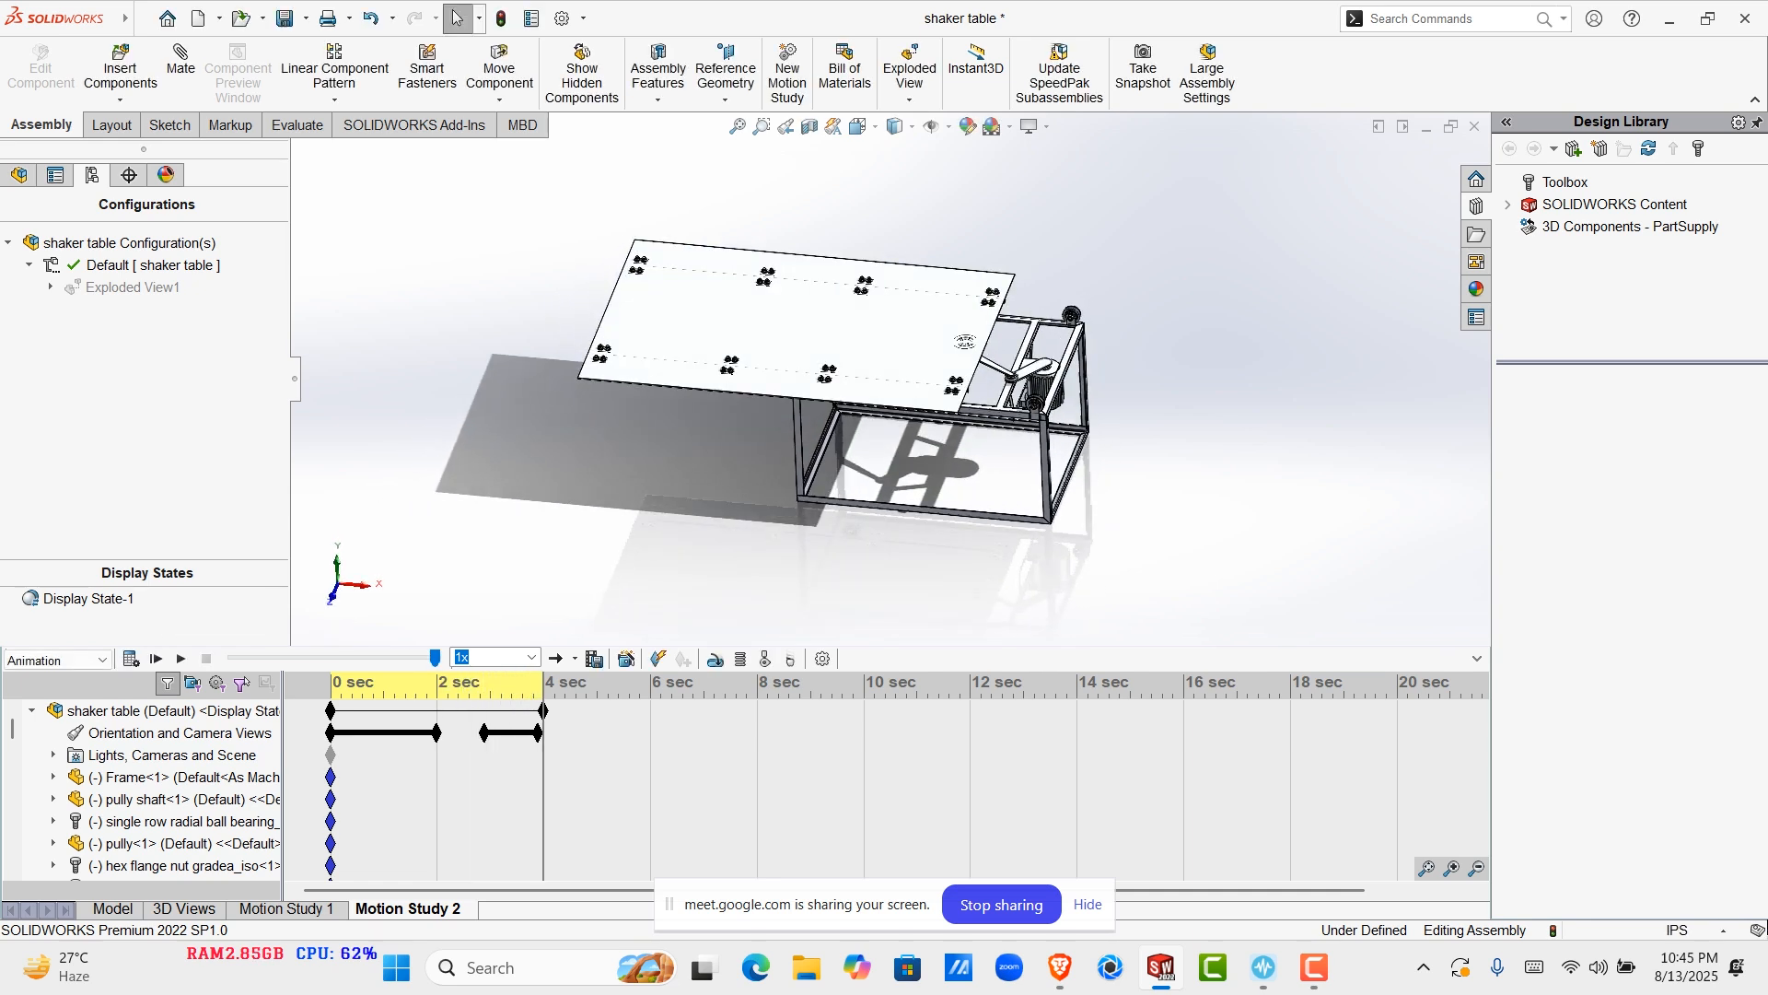
pyautogui.hotkey('ctrl', 'z')
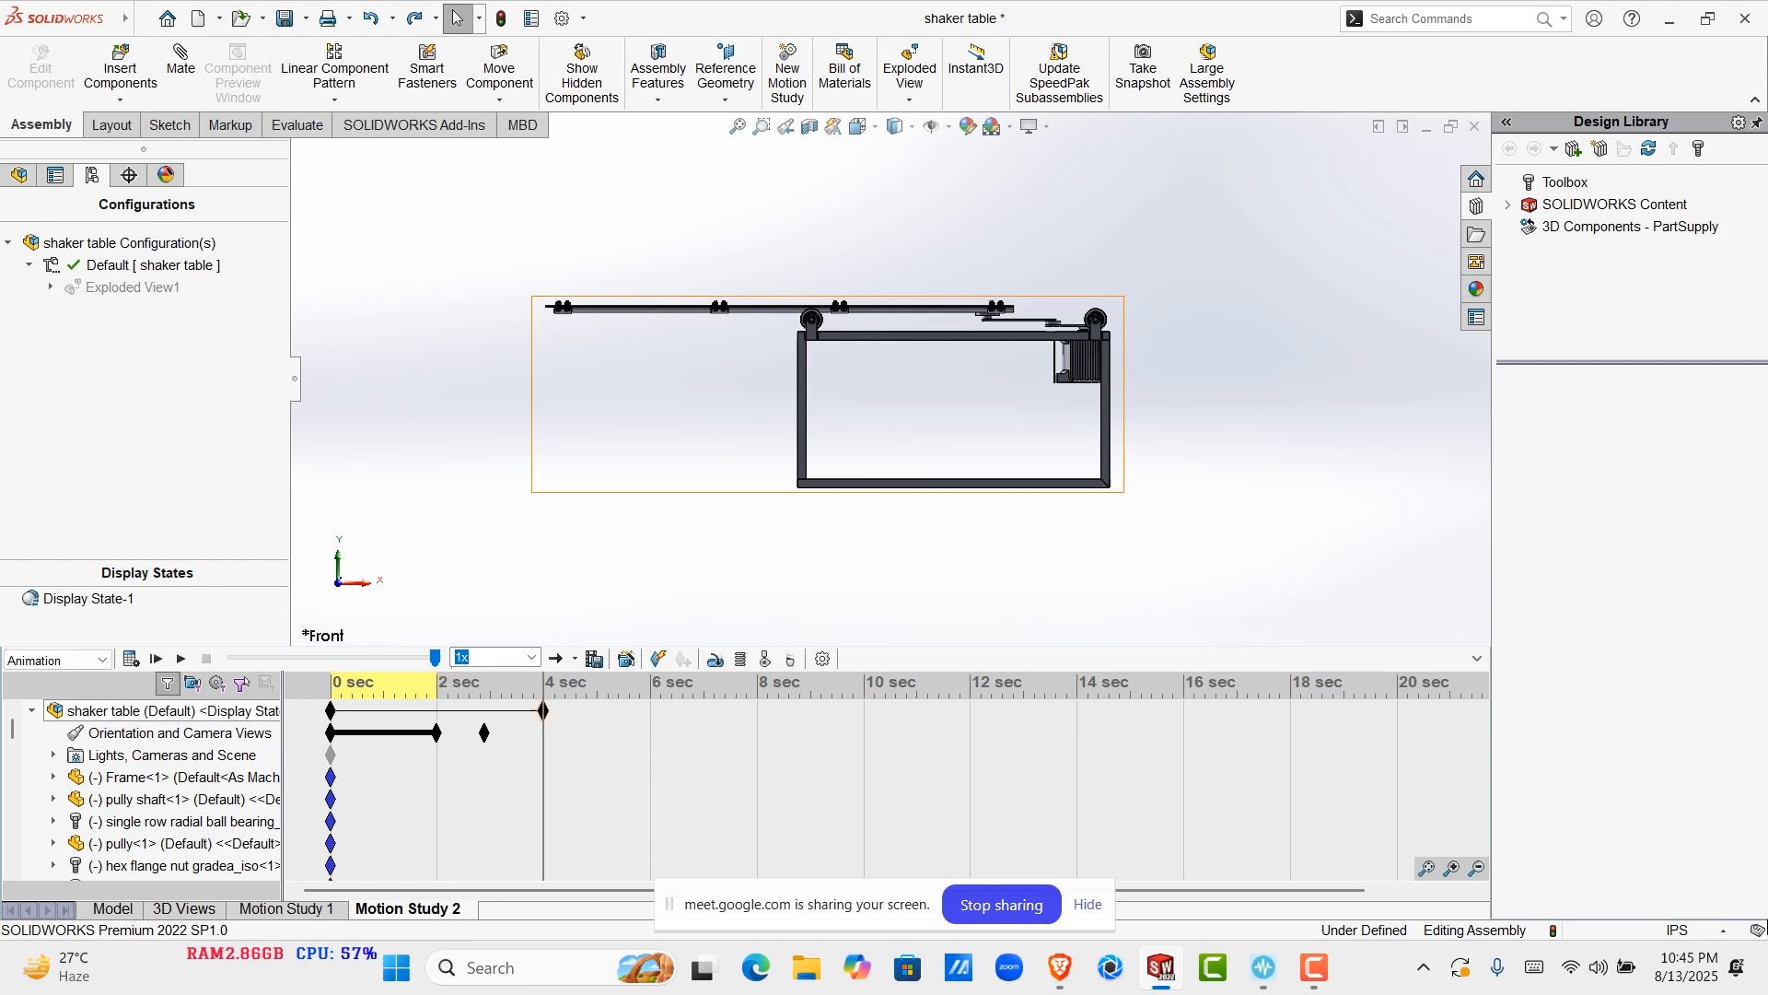
pyautogui.moveTo(543, 711); pyautogui.dragTo(490, 711)
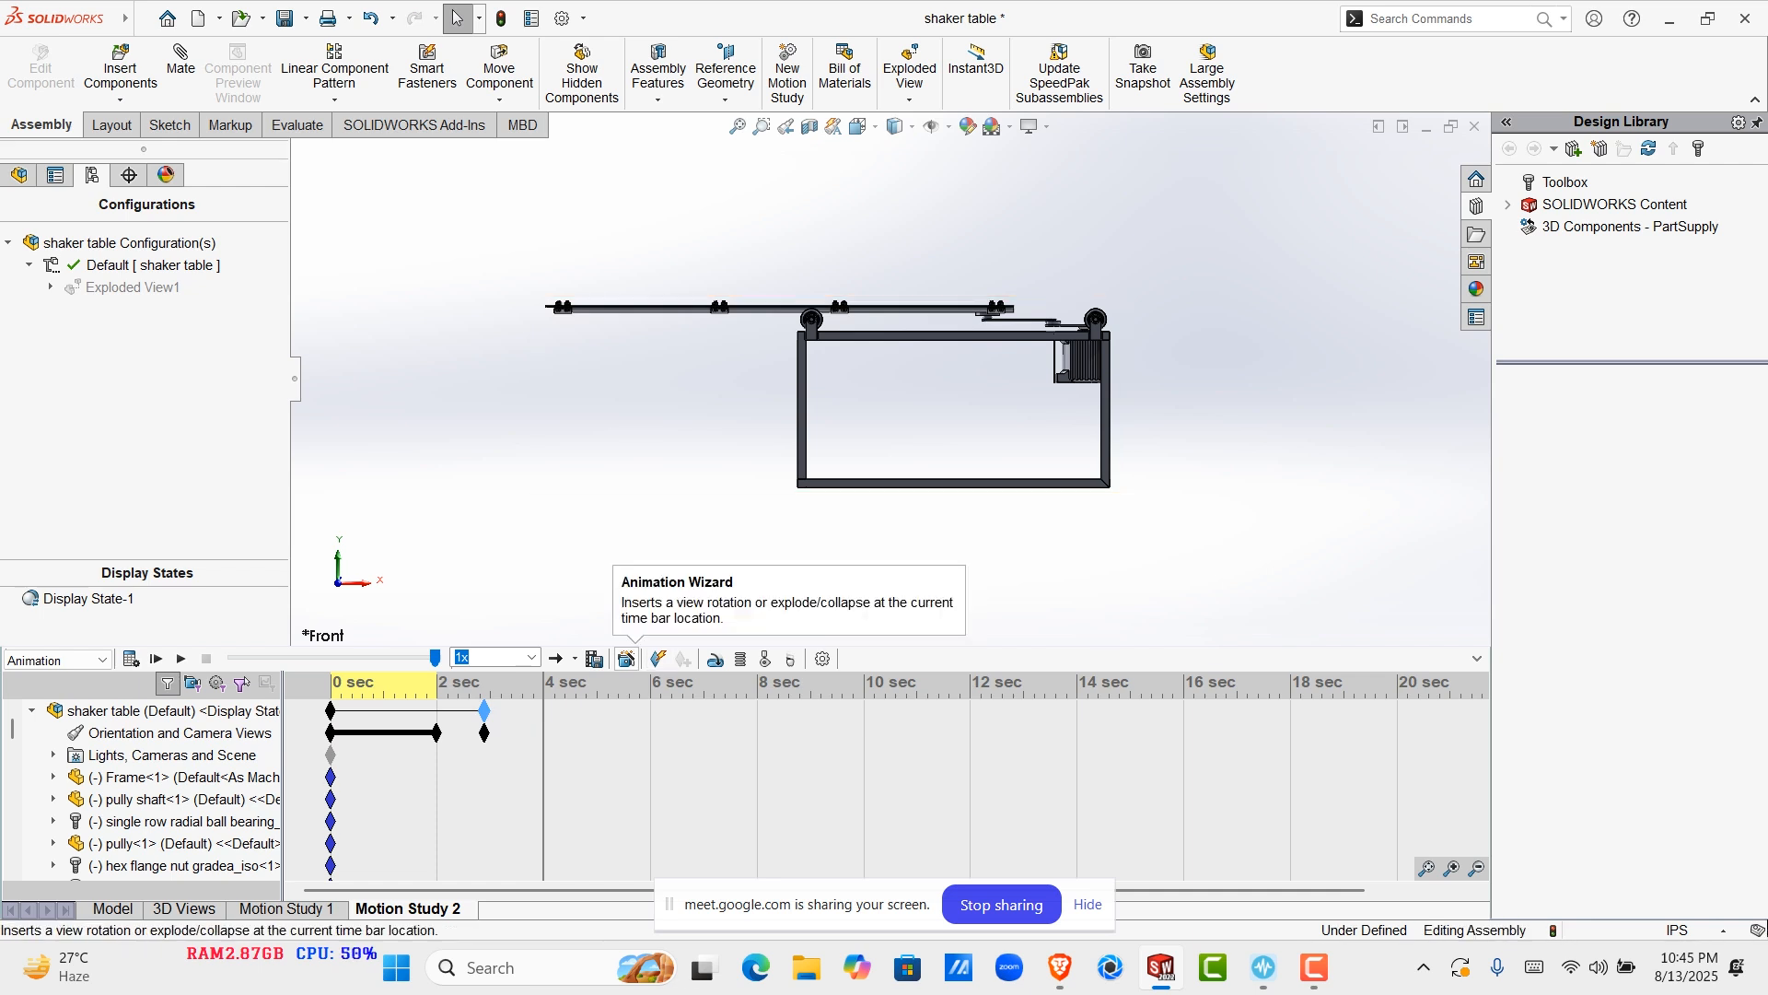
# Add one clockwise Y-axis model rotation with the Animation Wizard, lasting 10 seconds from a 4-second start, and calculate the study
pyautogui.click(627, 658)
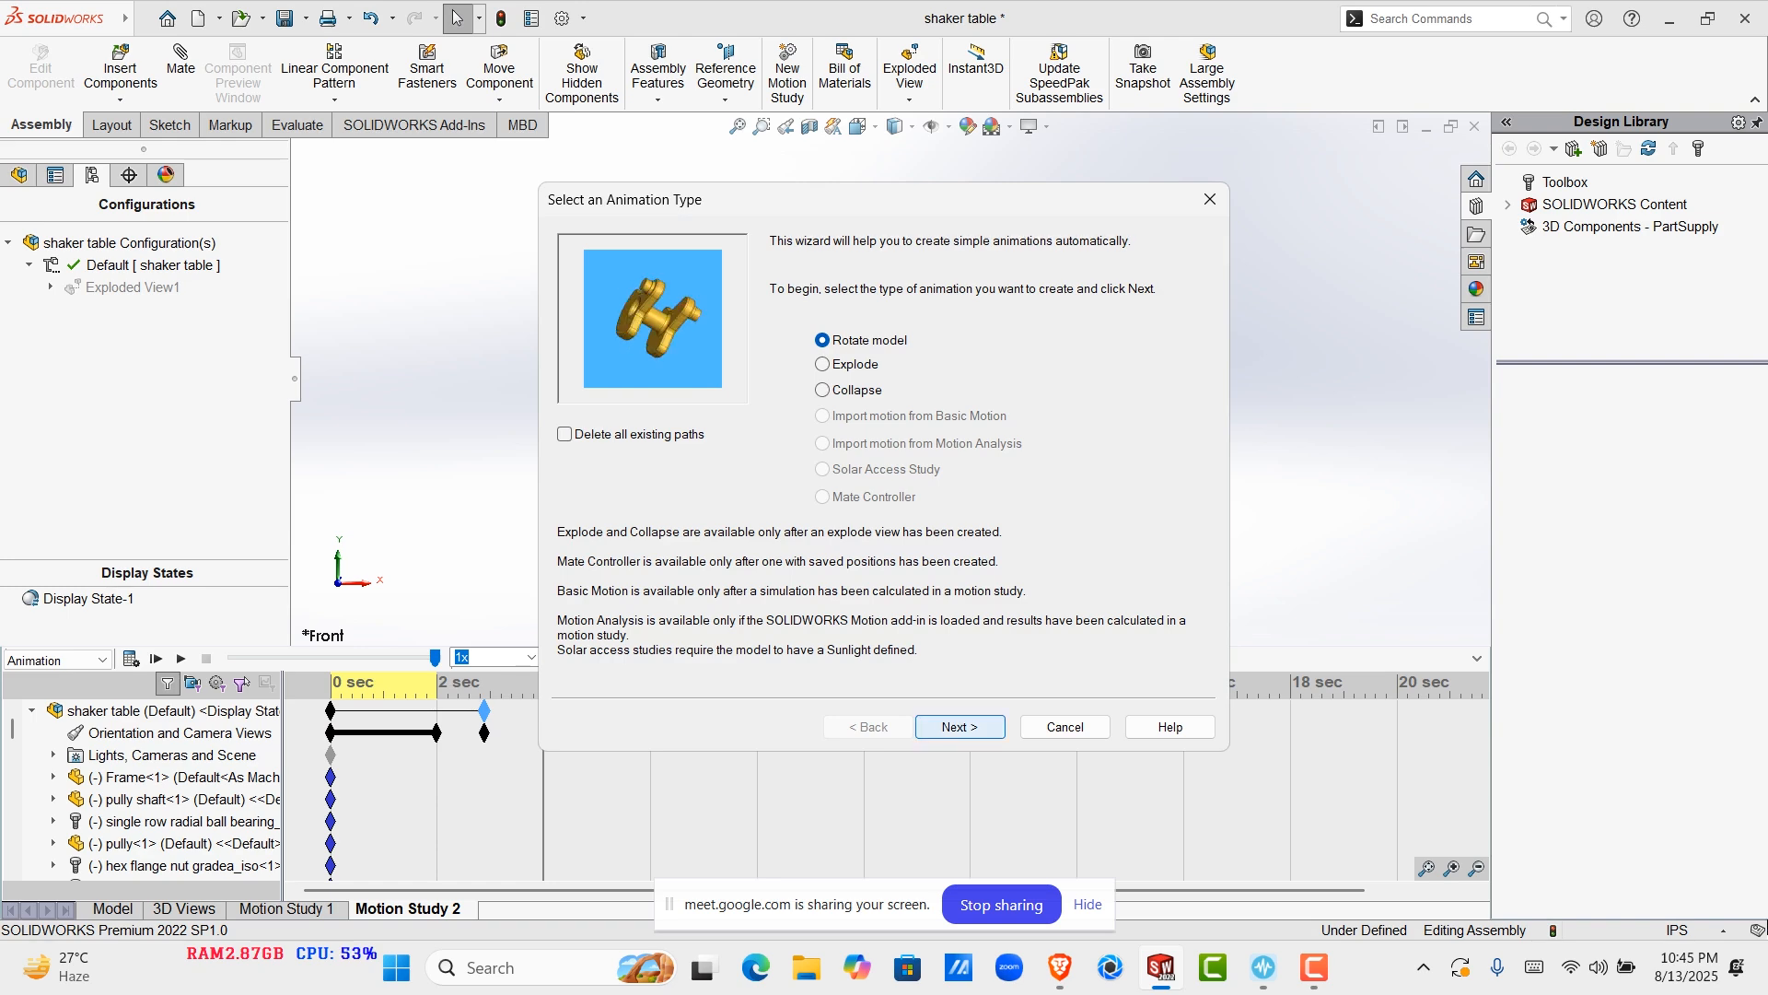
pyautogui.press('Return')
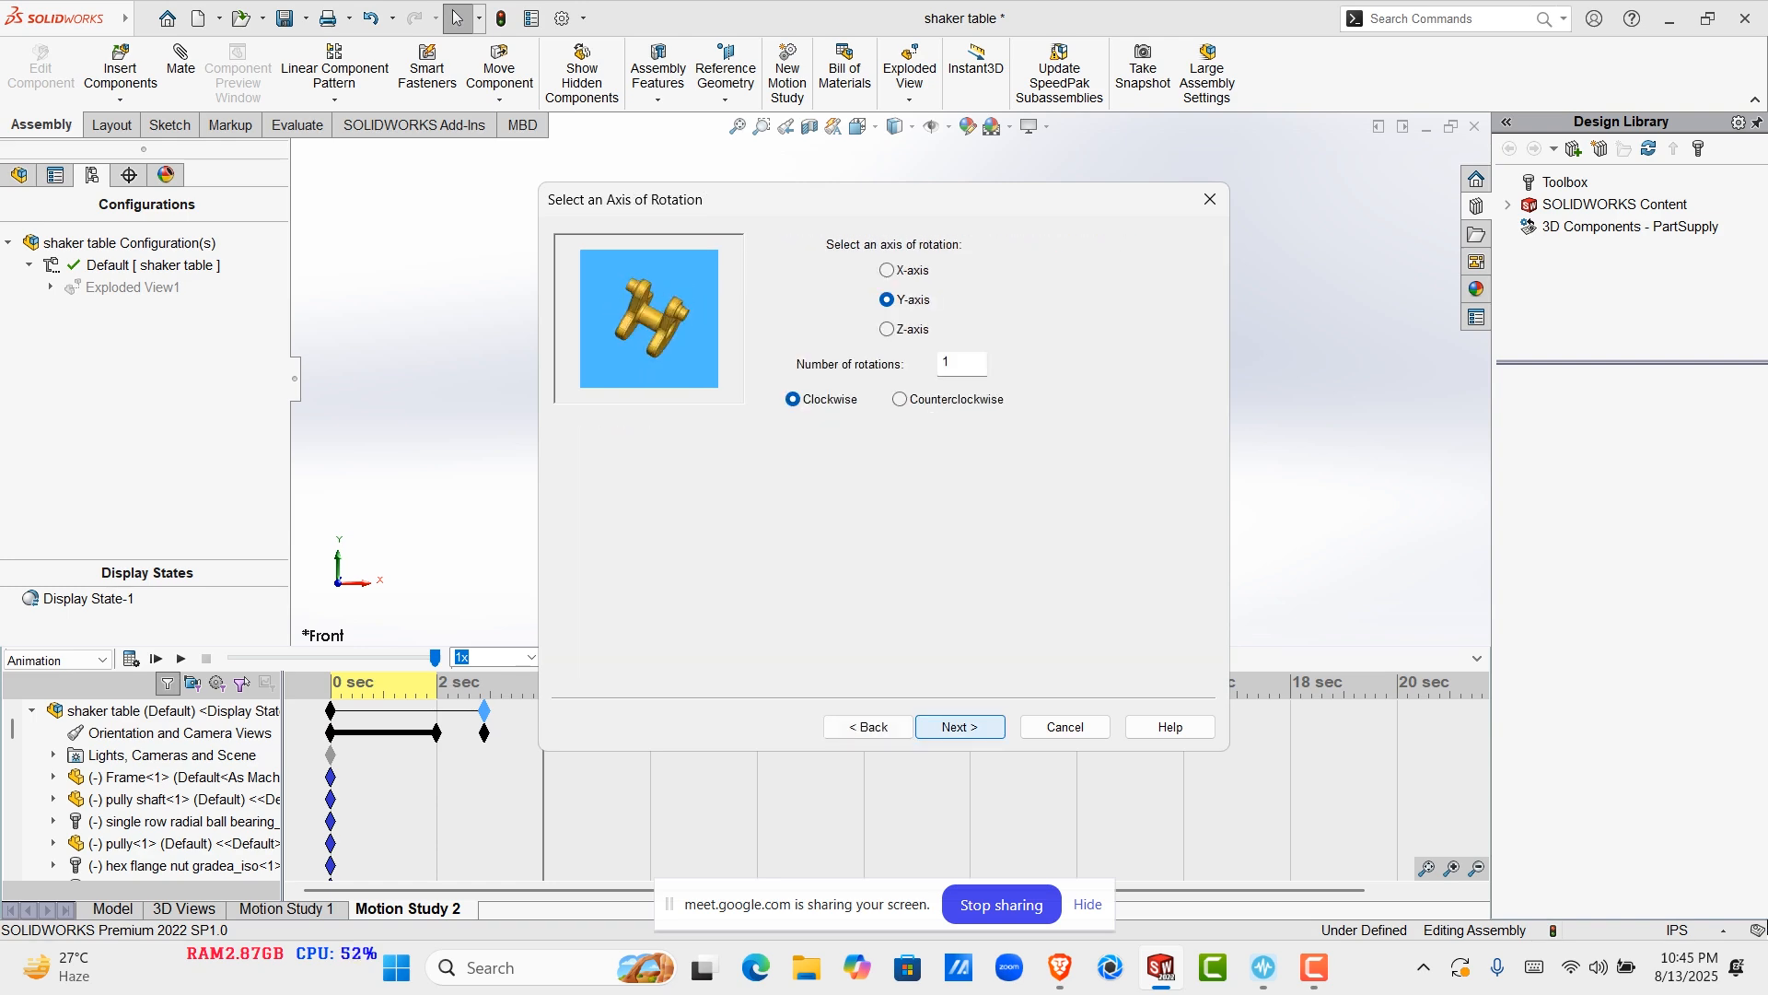
pyautogui.press('Return')
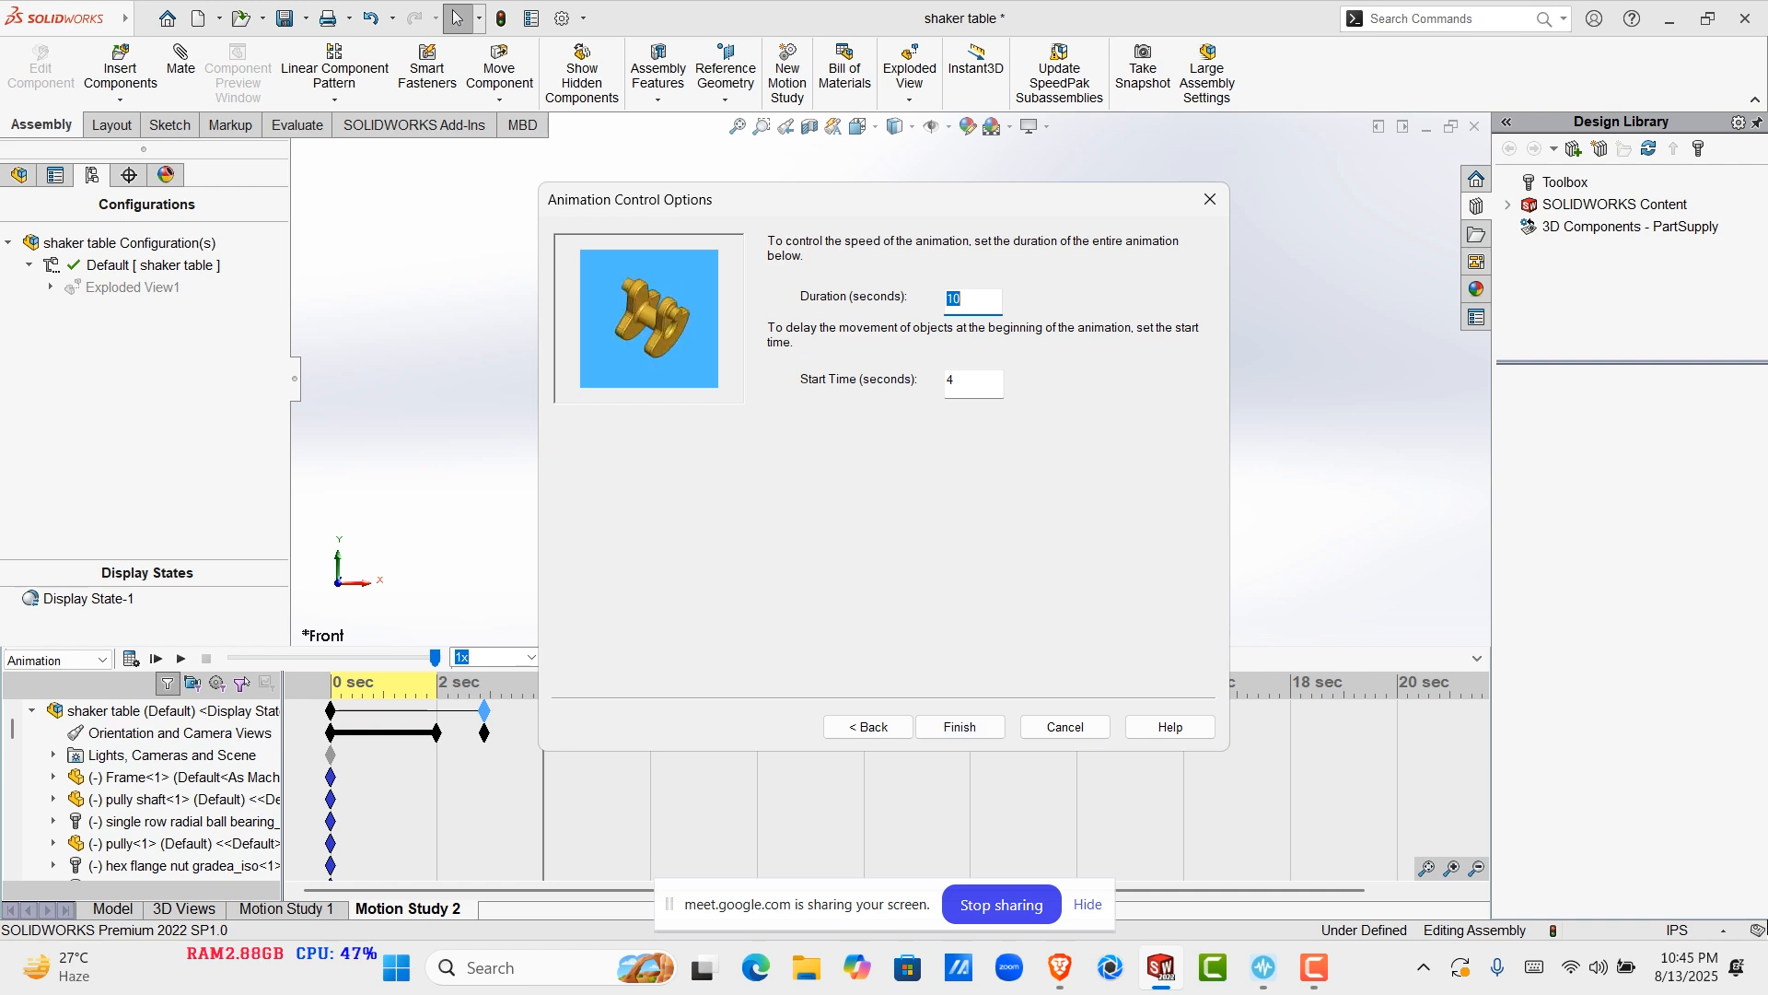
pyautogui.press('Return')
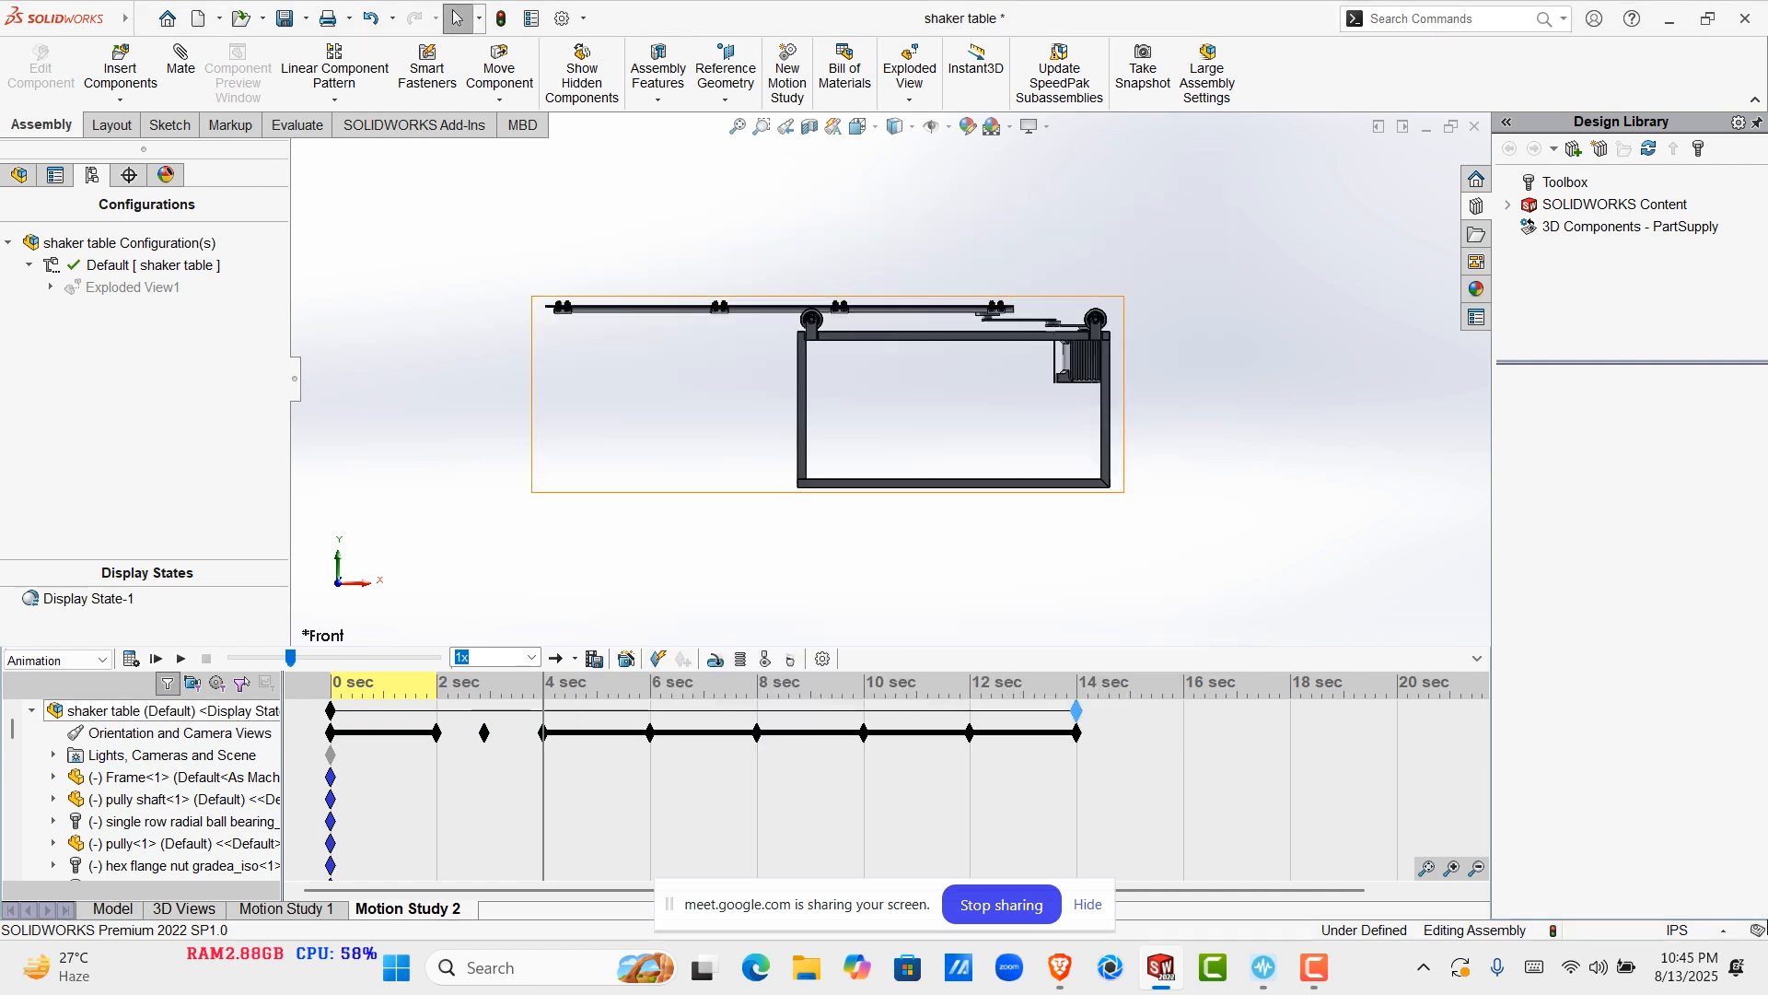
pyautogui.click(130, 658)
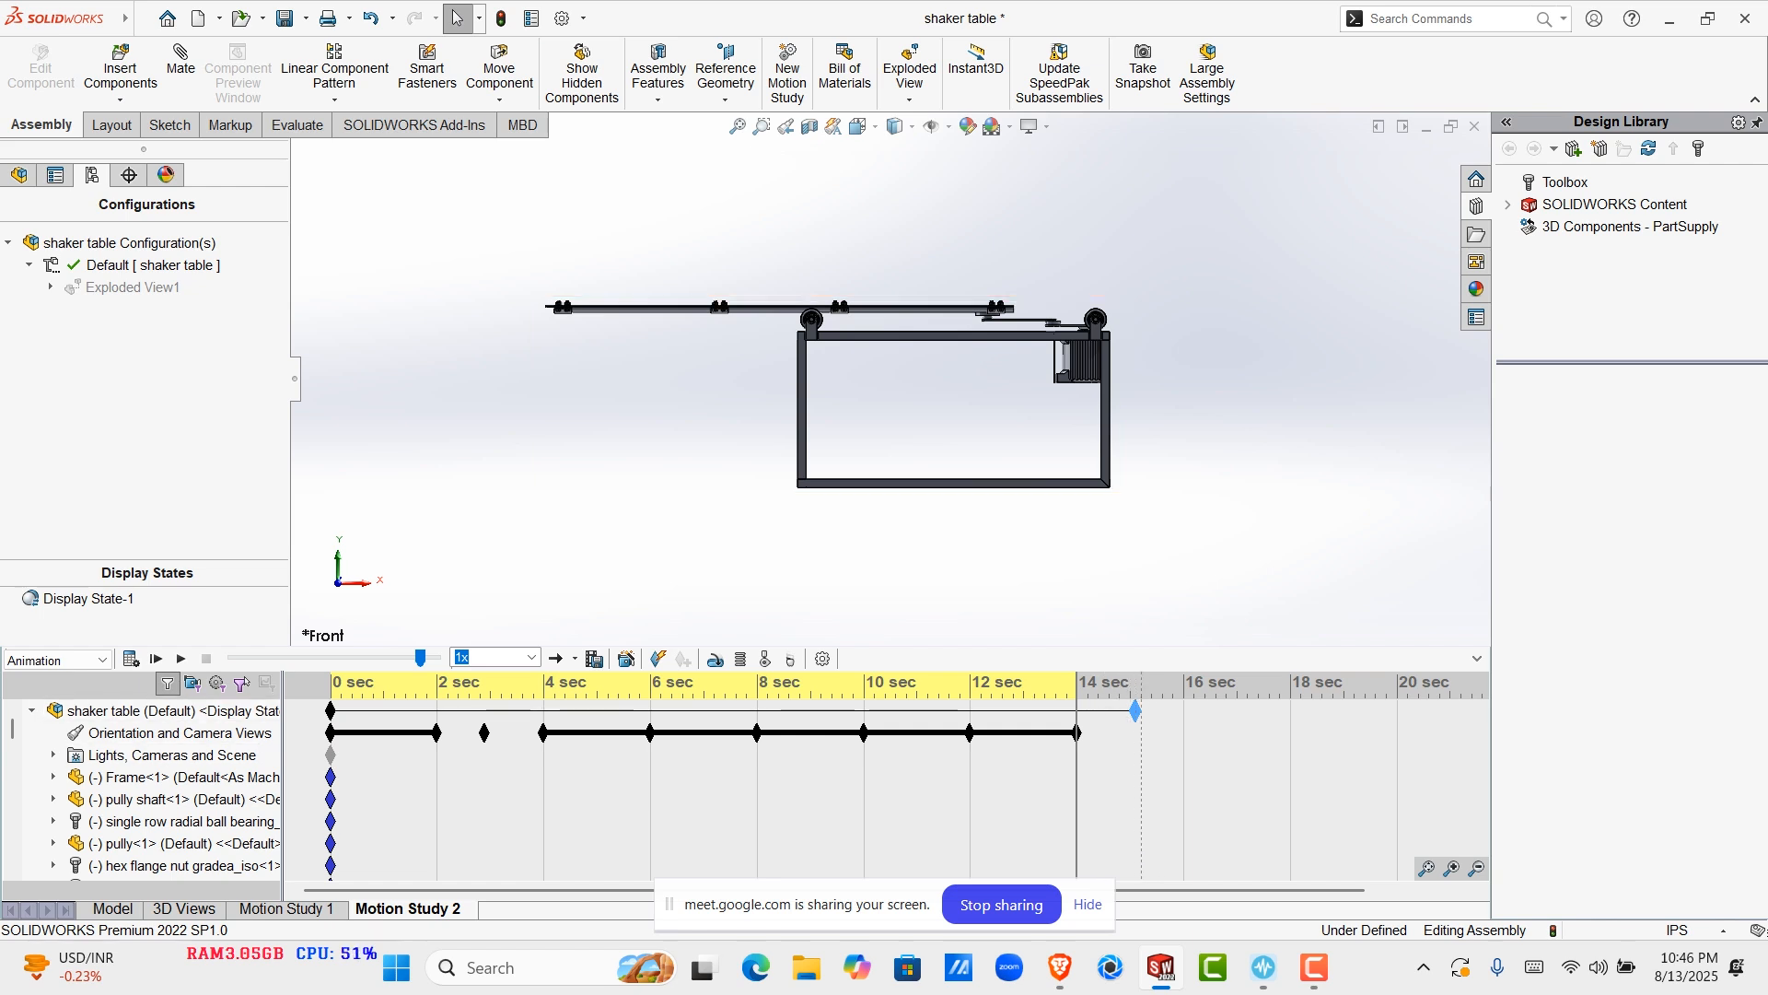
# Extend the study to about 15 seconds on the assembly's row and place an Orientation and Camera Views key there
pyautogui.rightClick(1135, 710)
pyautogui.click(1174, 816)
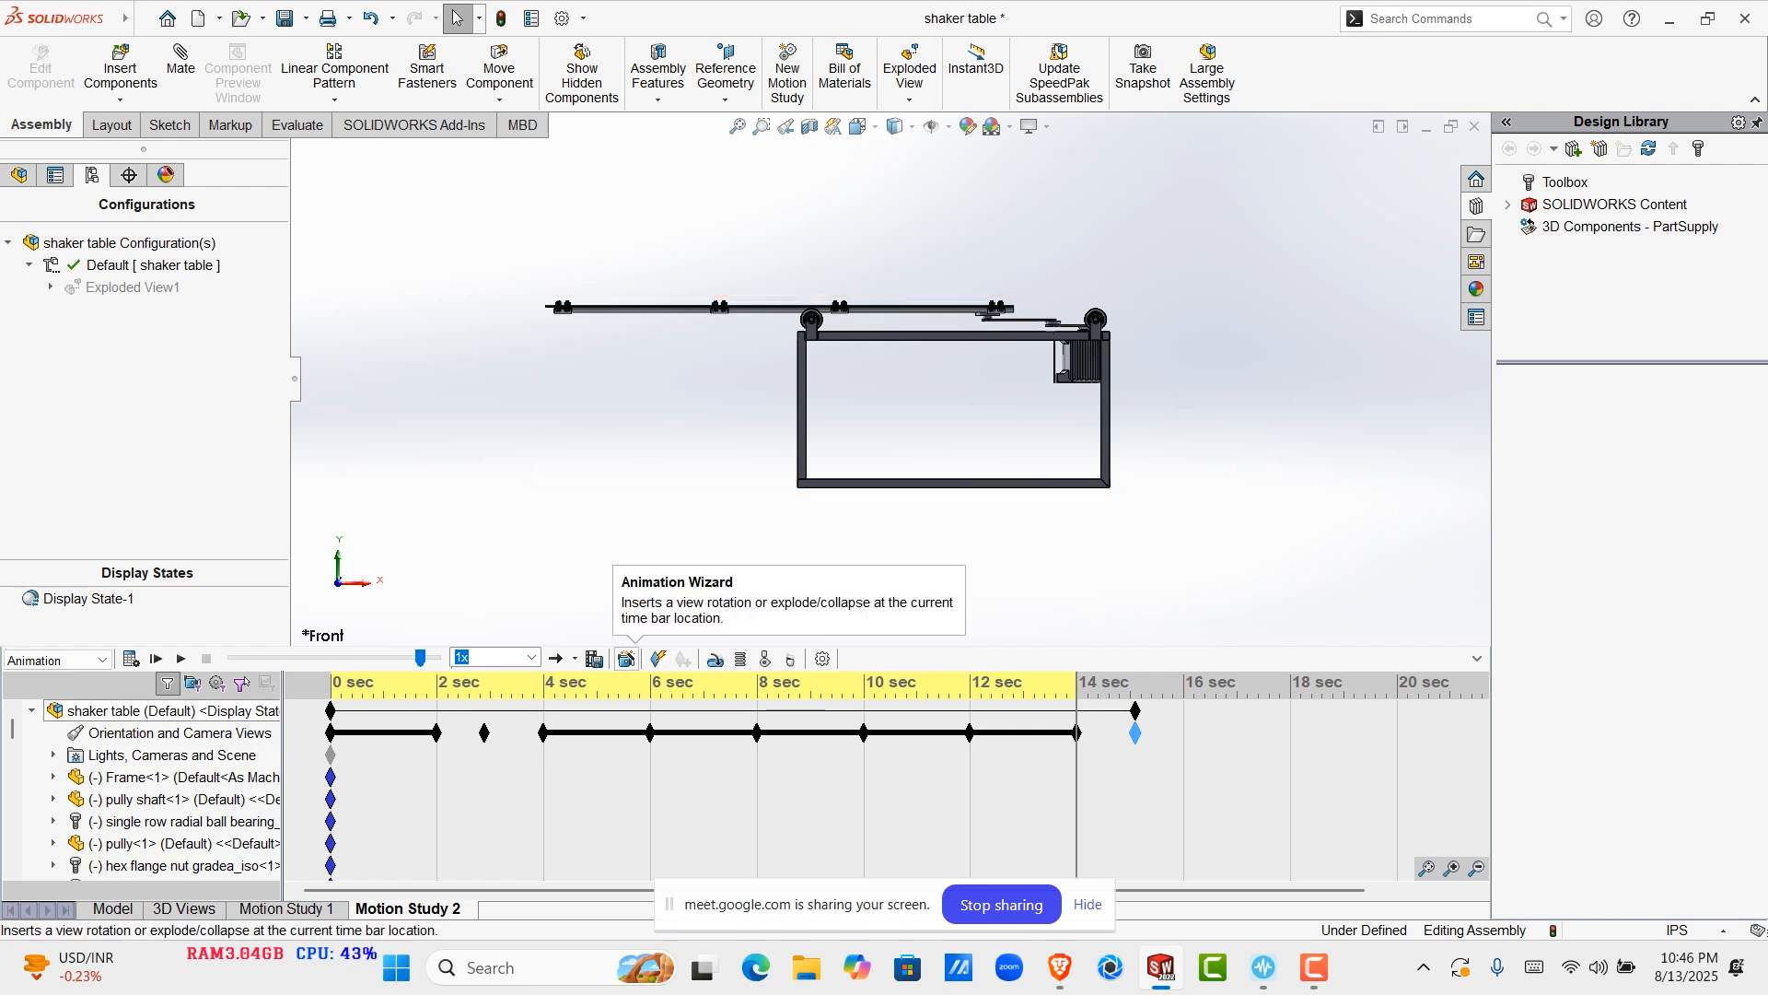
# Try adding an explode animation with the Animation Wizard, lasting 15 seconds from a 14-second start
pyautogui.click(627, 659)
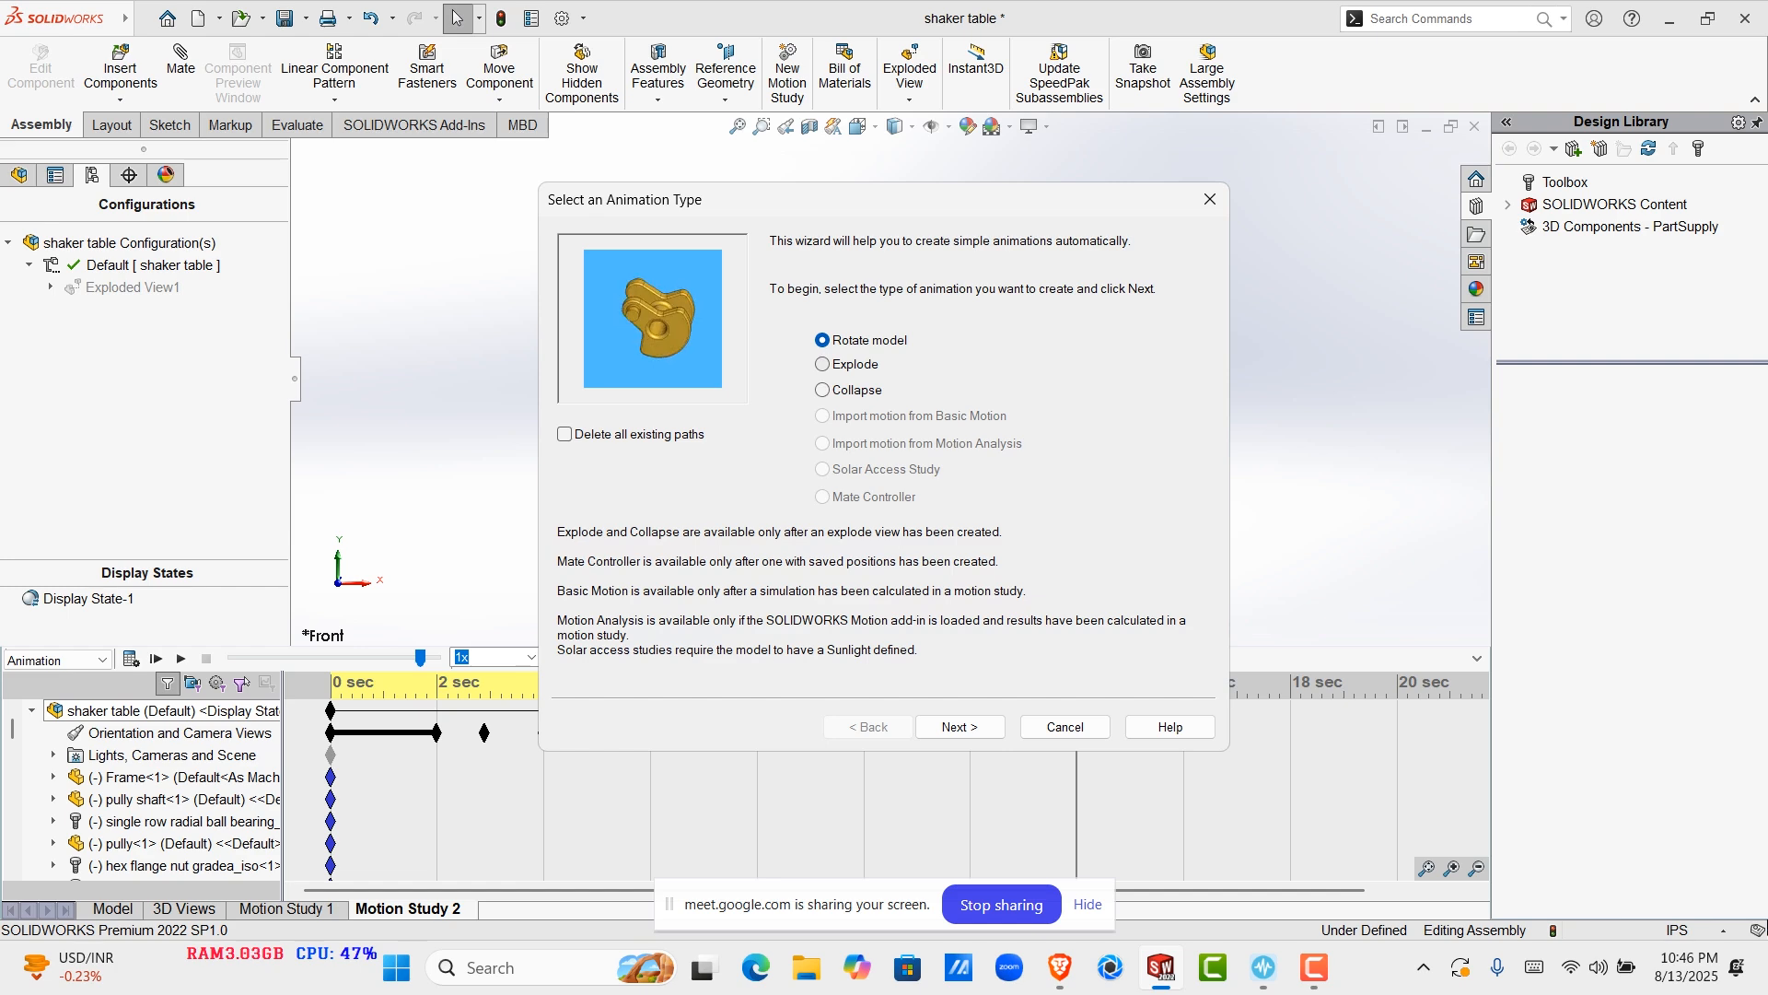
pyautogui.click(823, 363)
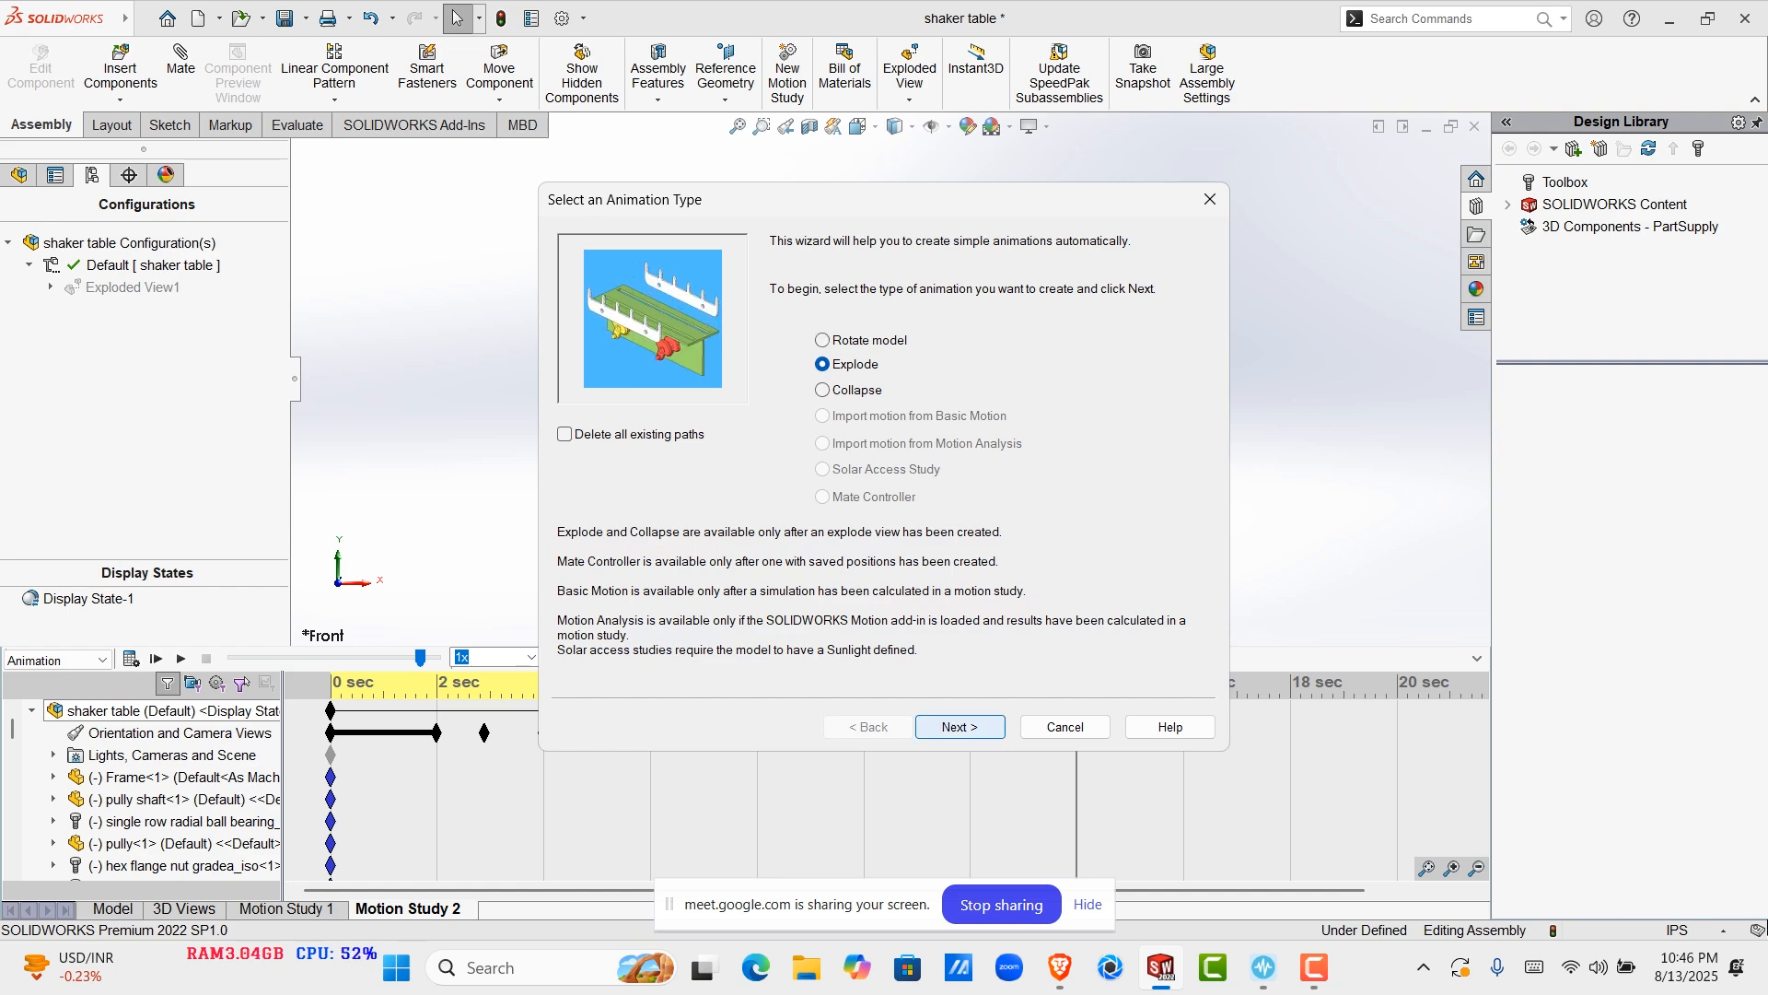
pyautogui.moveTo(829, 199); pyautogui.dragTo(497, 216)
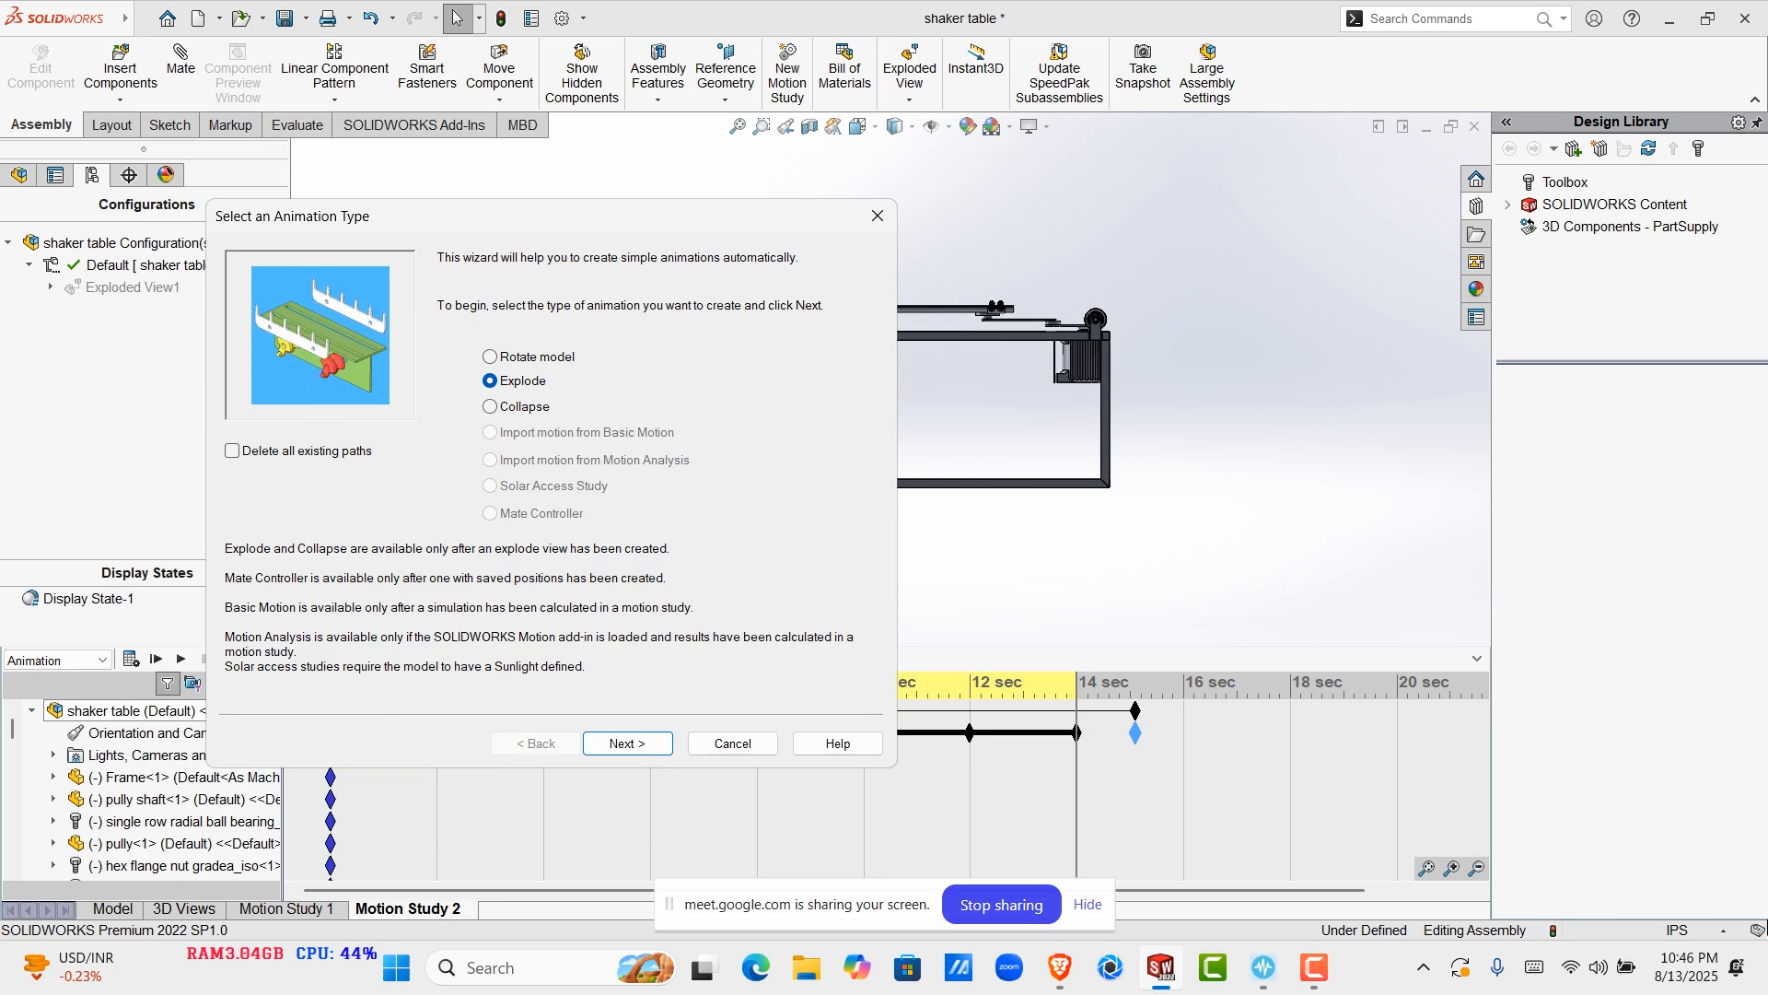
pyautogui.moveTo(497, 216); pyautogui.dragTo(319, 567)
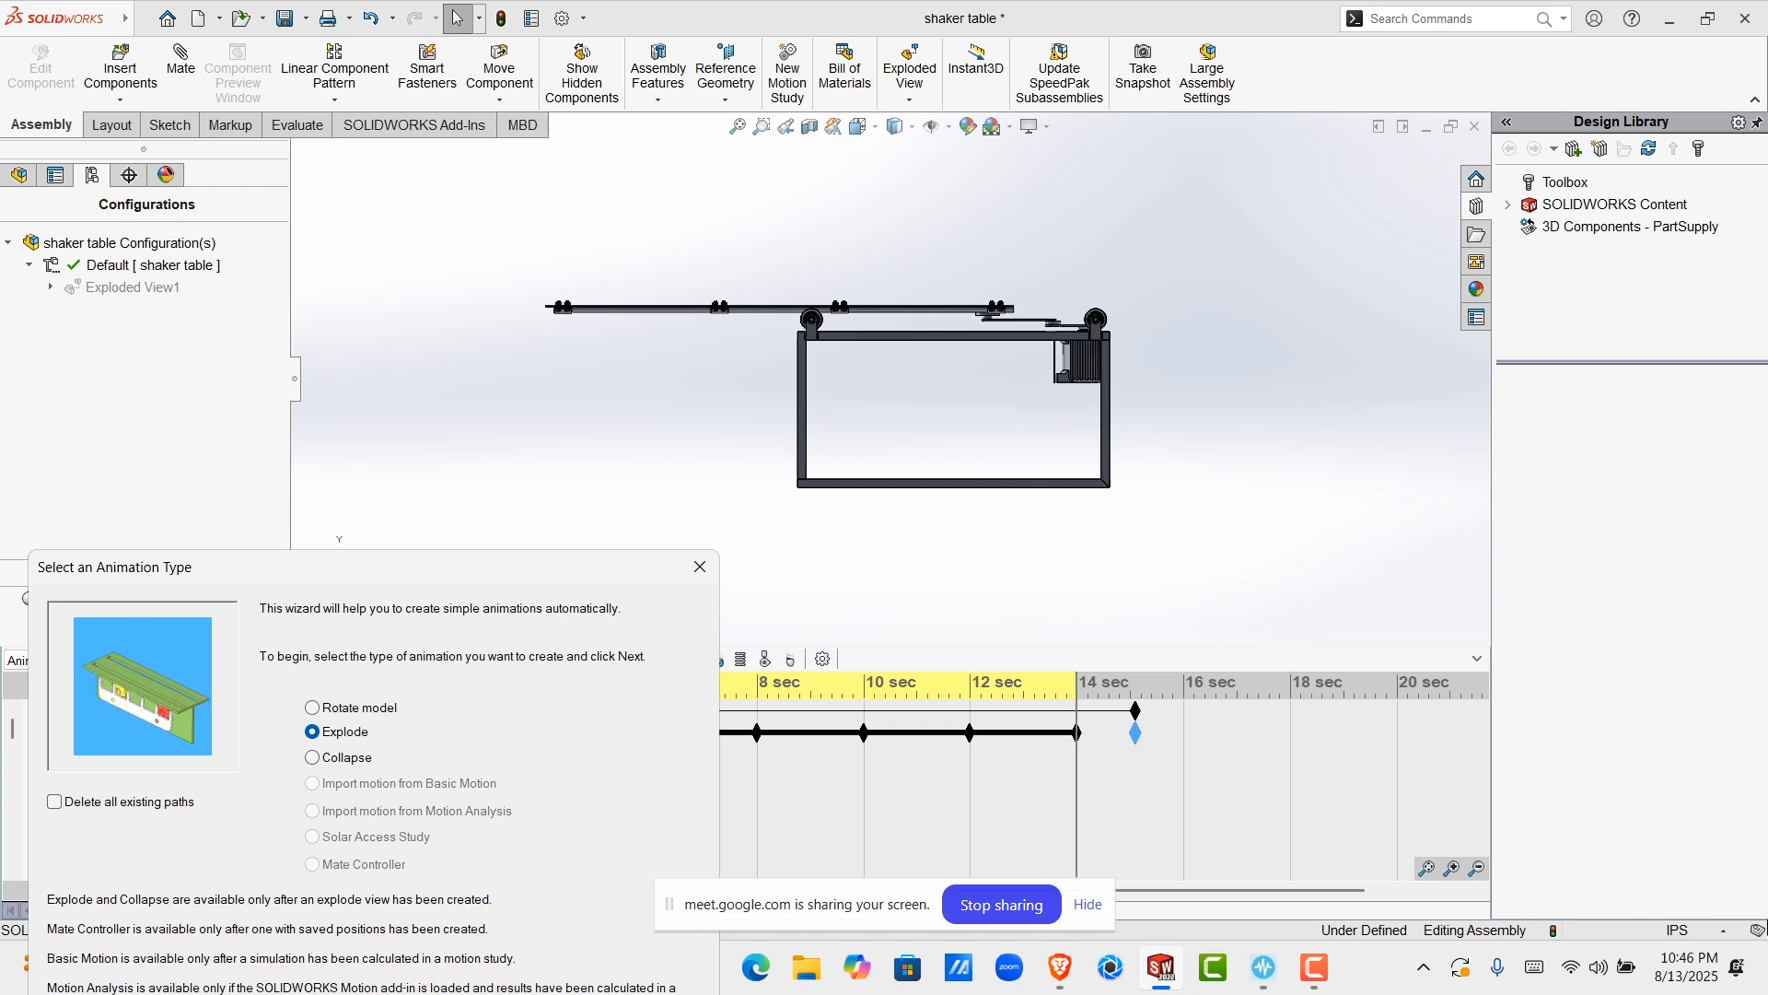
pyautogui.moveTo(318, 567); pyautogui.dragTo(326, 499)
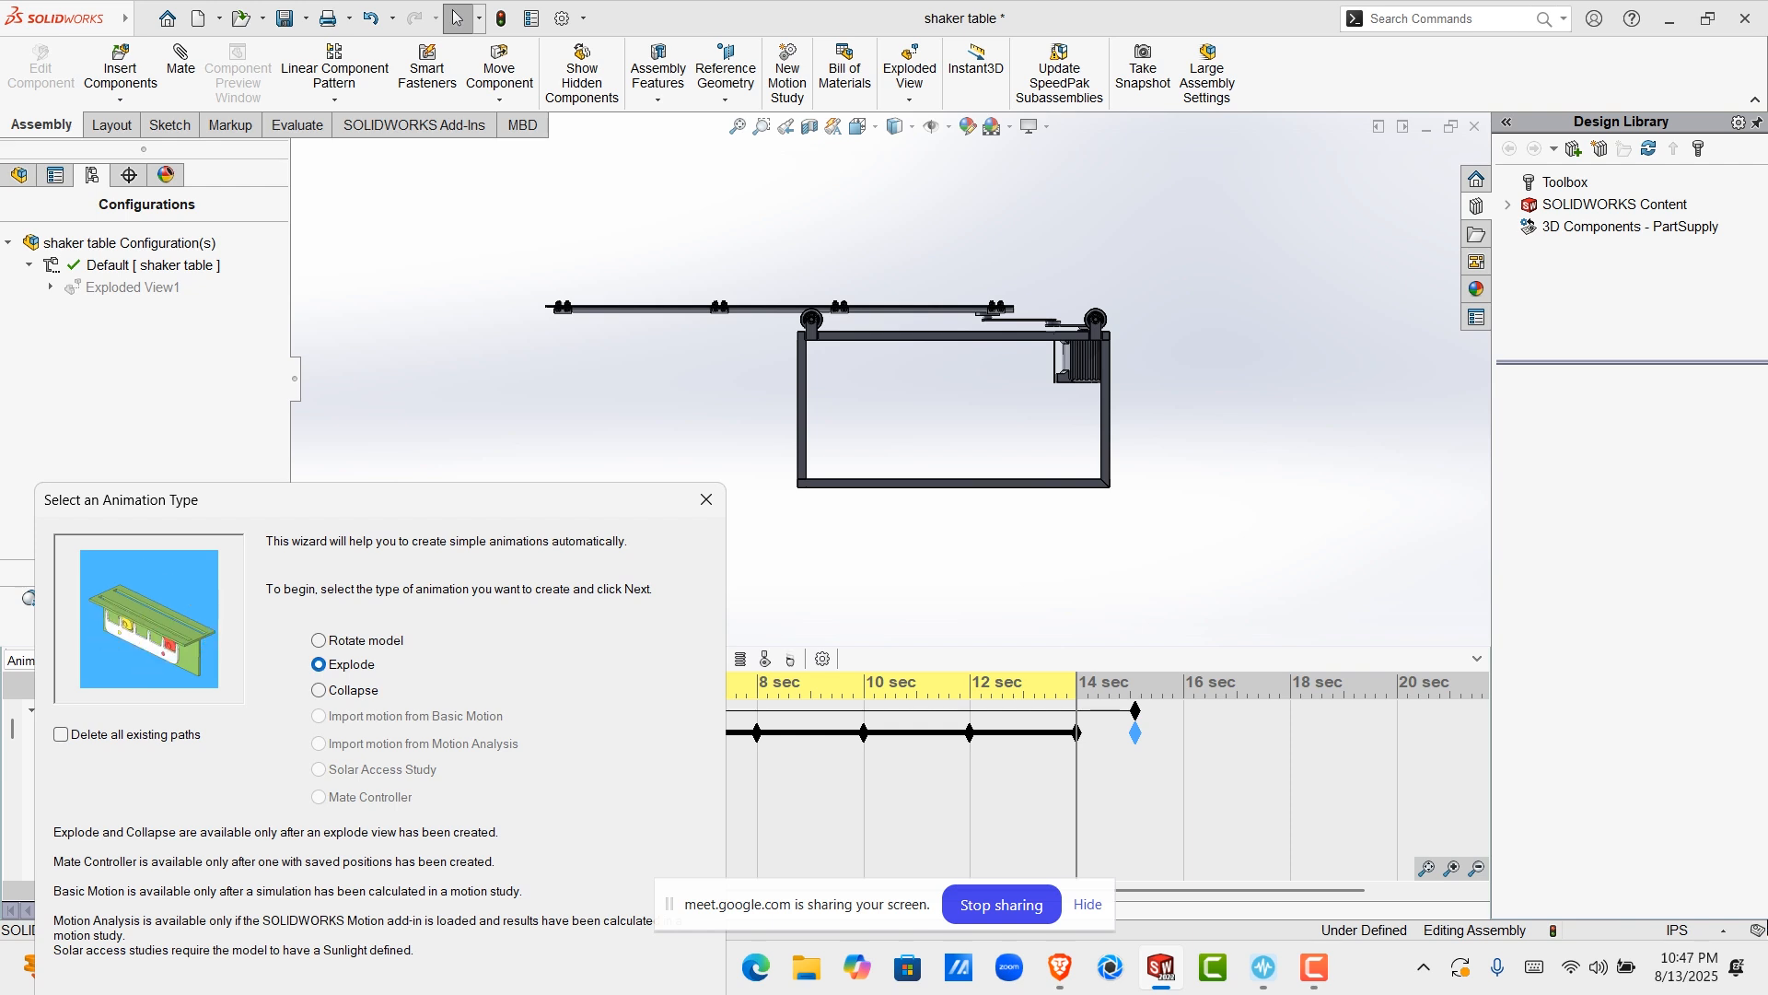
pyautogui.moveTo(325, 499); pyautogui.dragTo(355, 277)
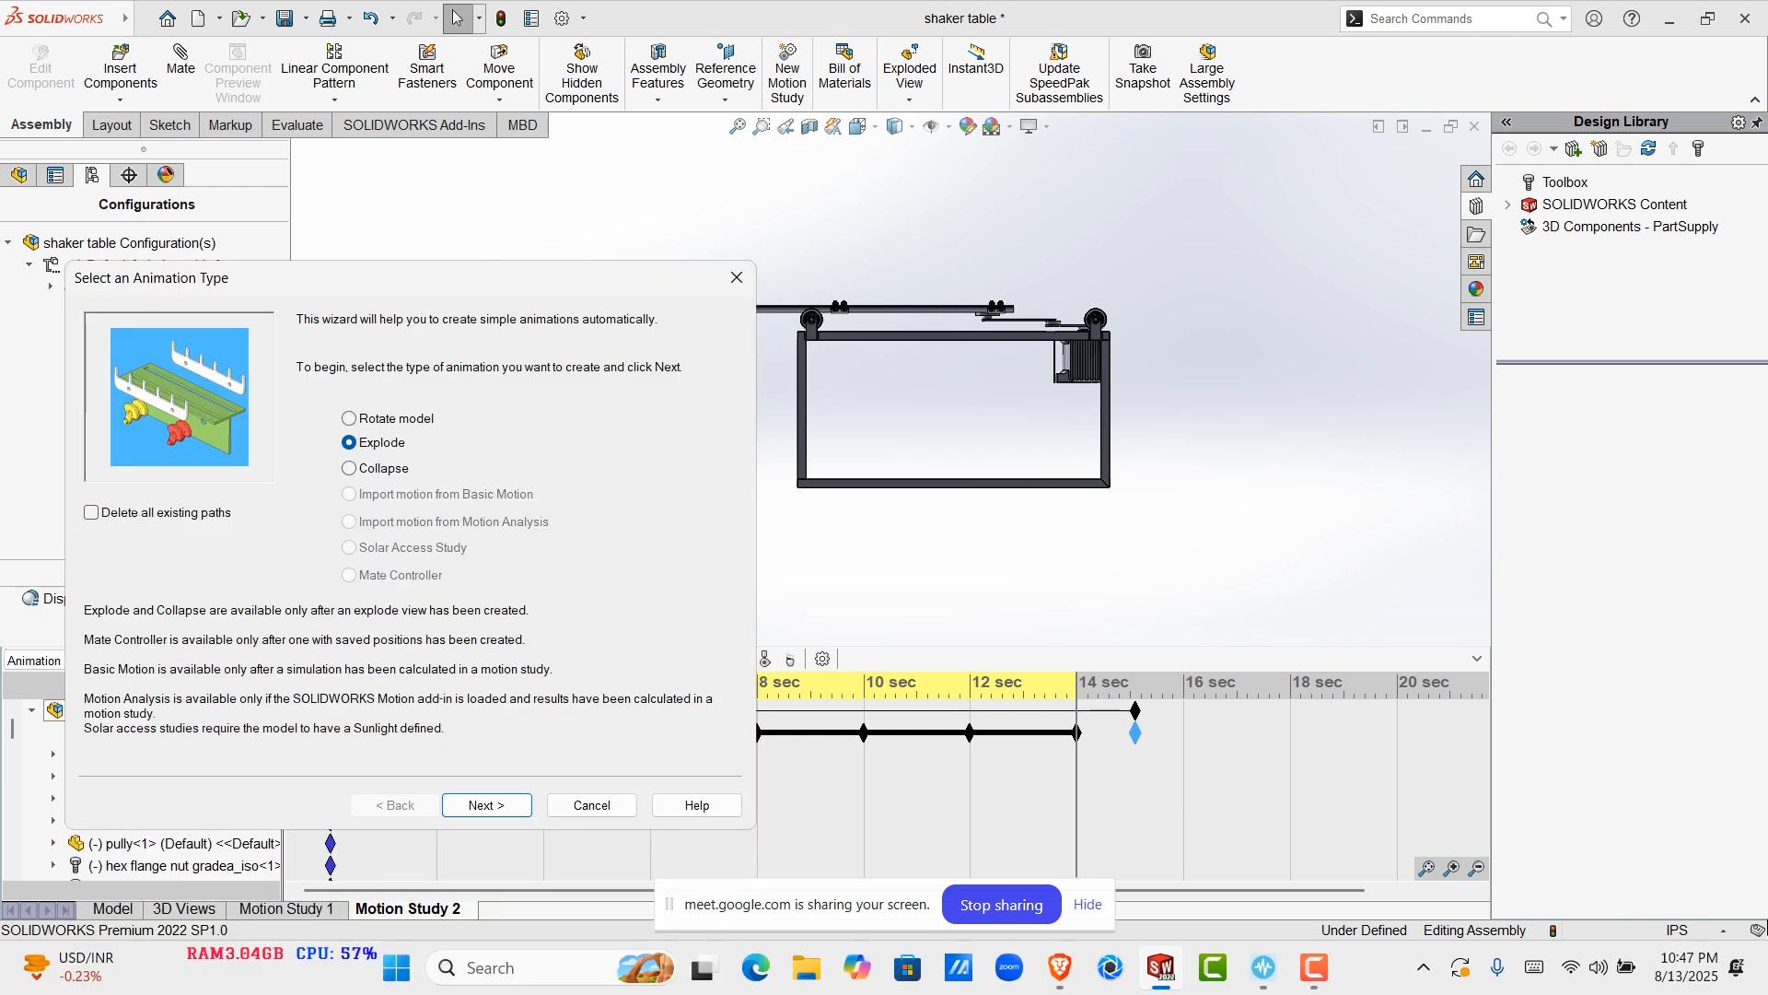
pyautogui.click(486, 805)
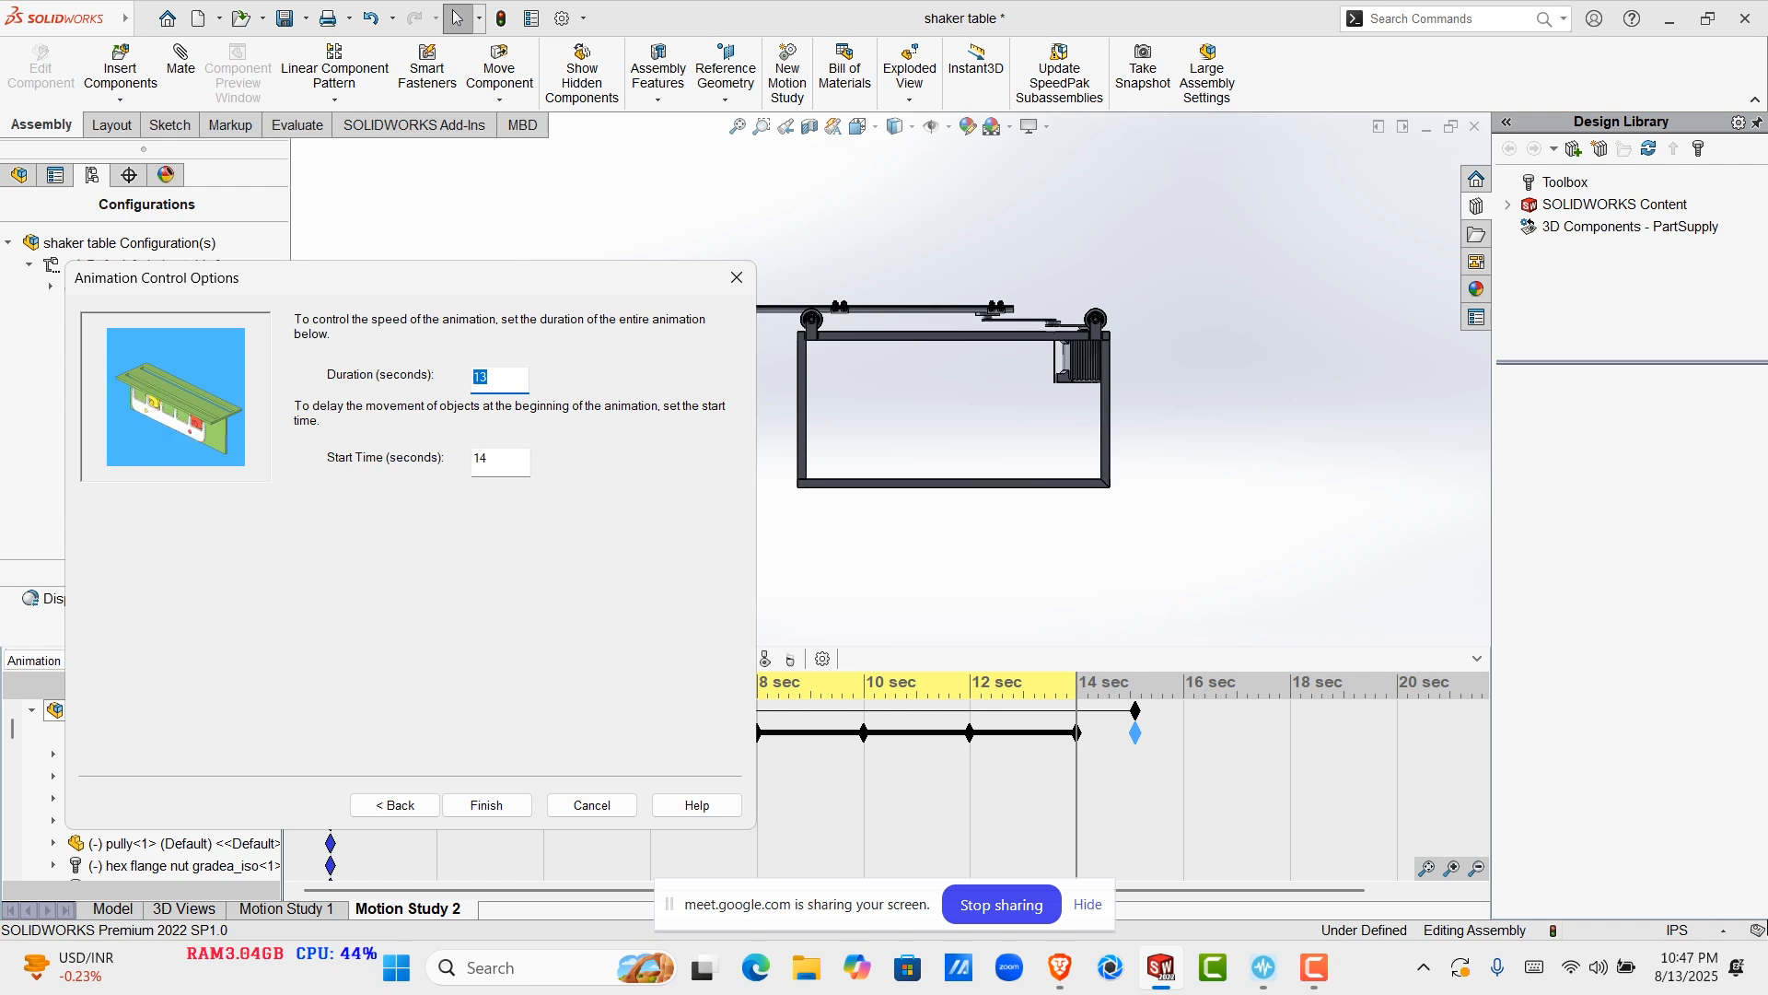
pyautogui.write('5')
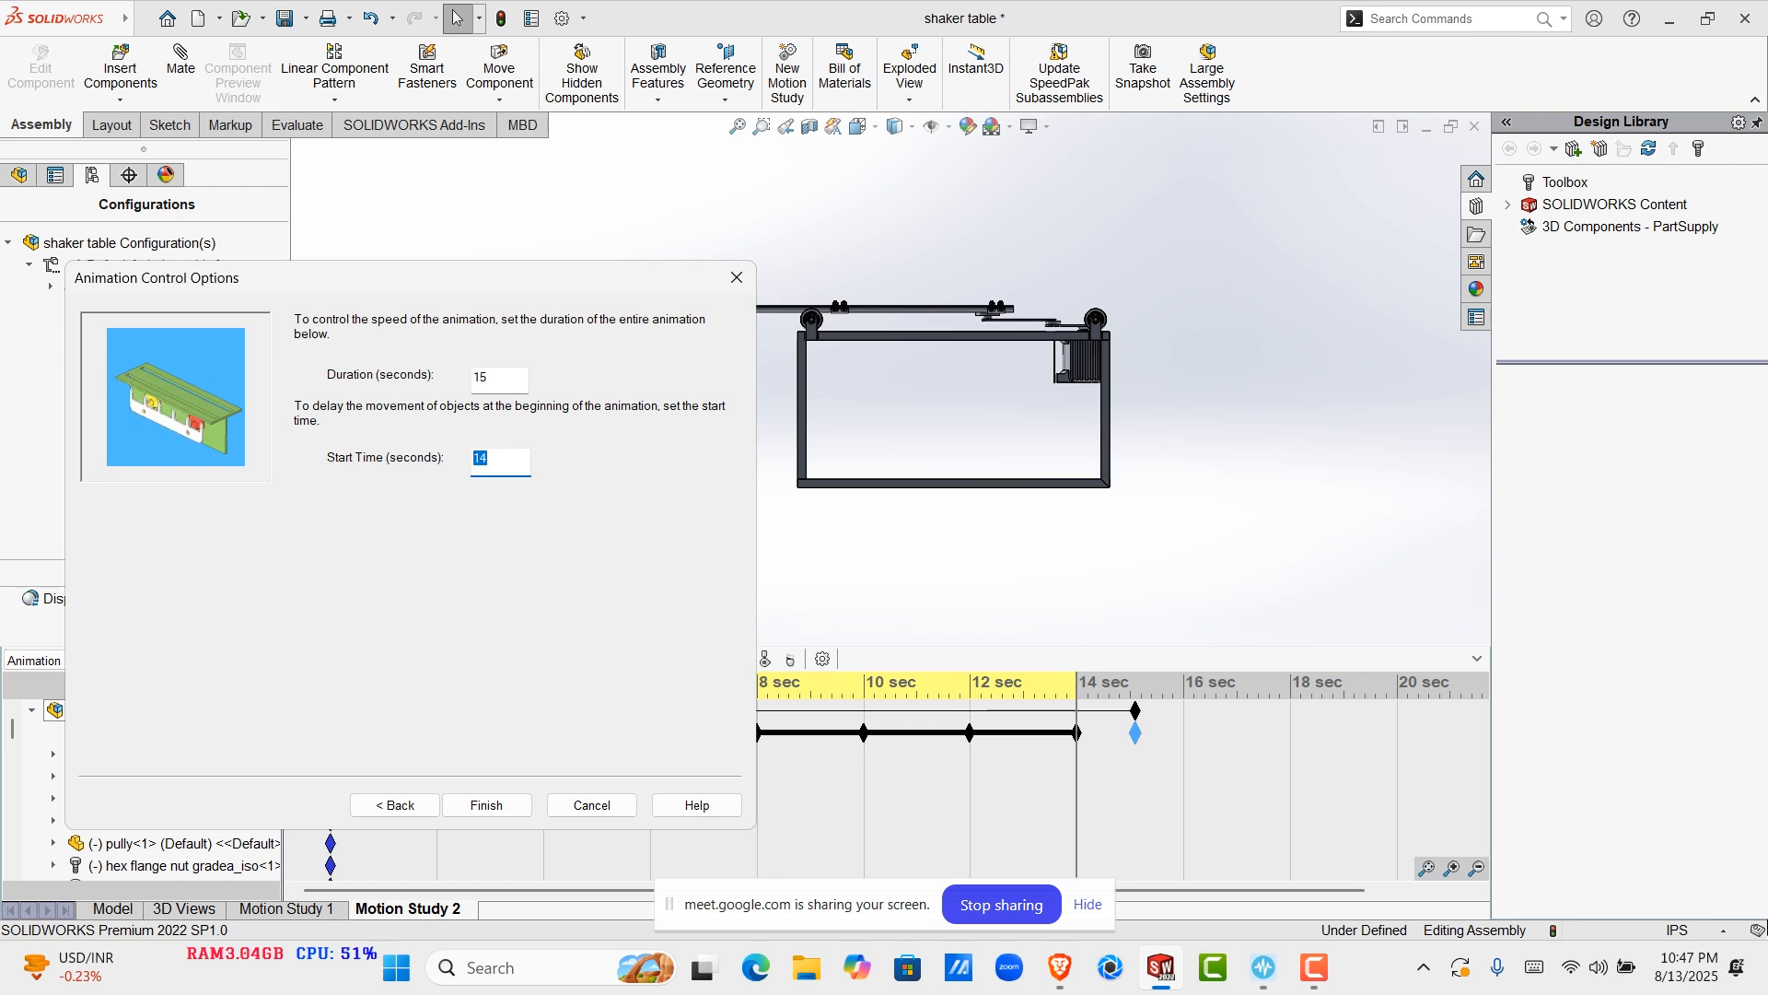
pyautogui.click(487, 805)
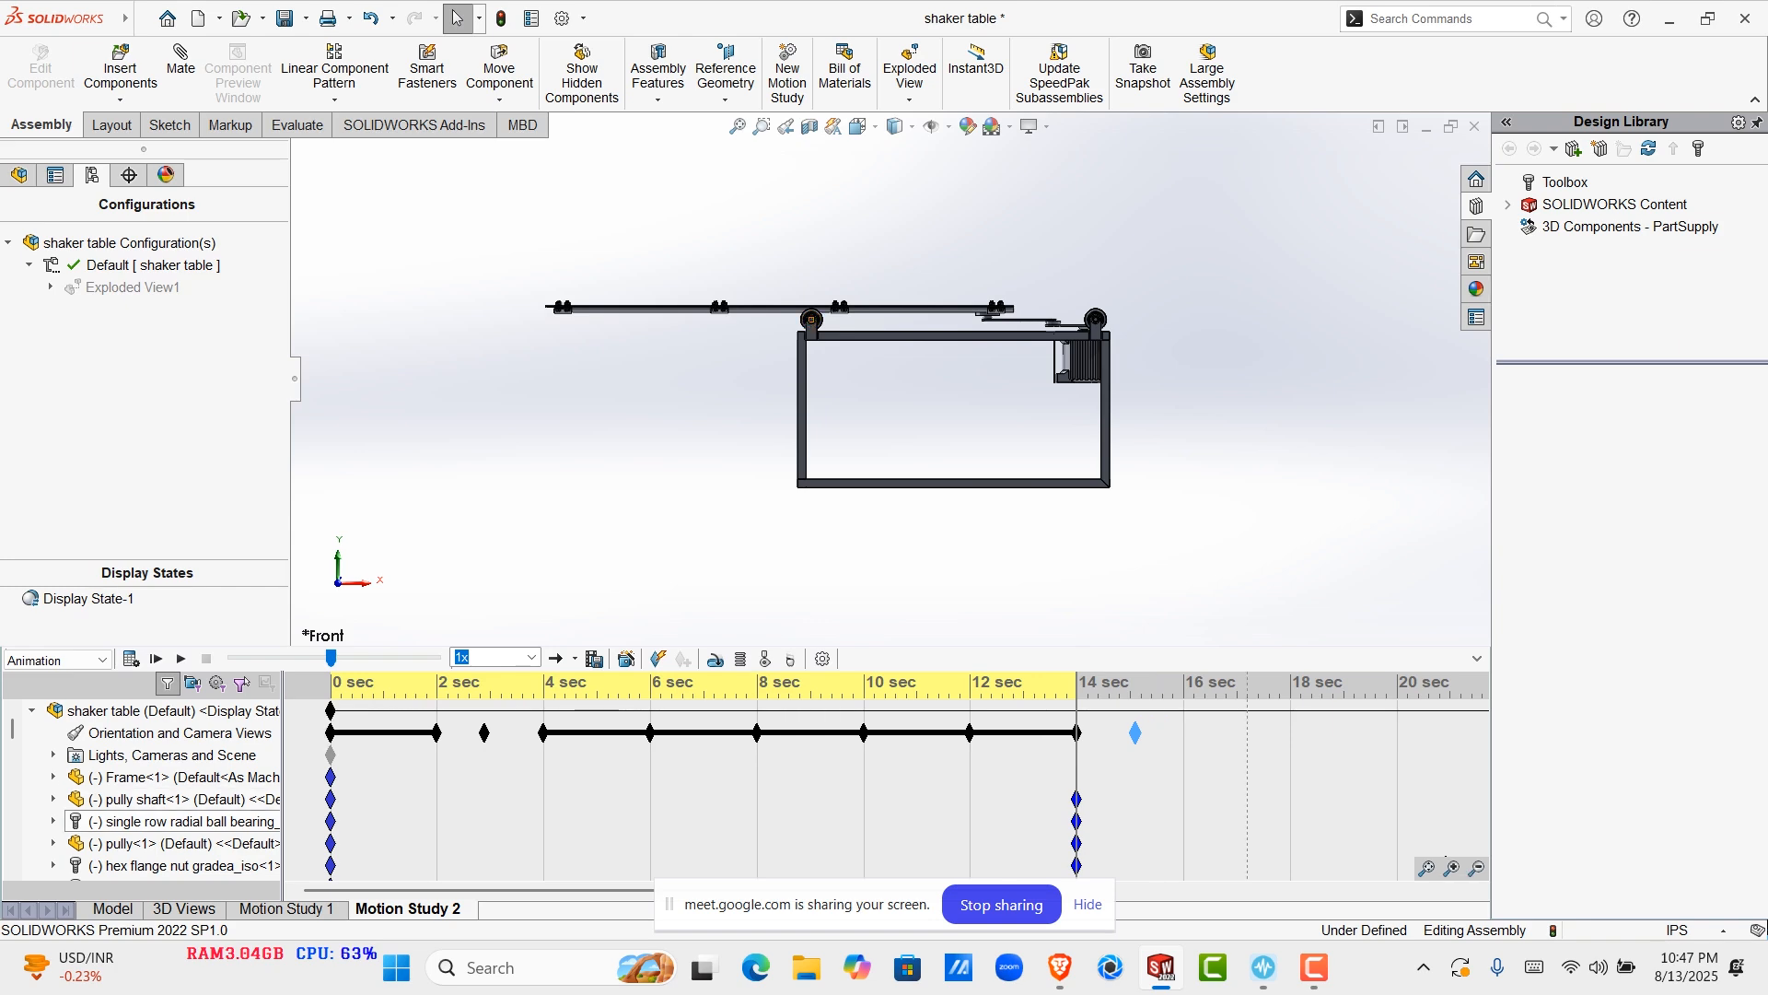
# Hide the screen-sharing notice and examine the explode keys across the component rows from 14 seconds to the study's end
pyautogui.click(1087, 905)
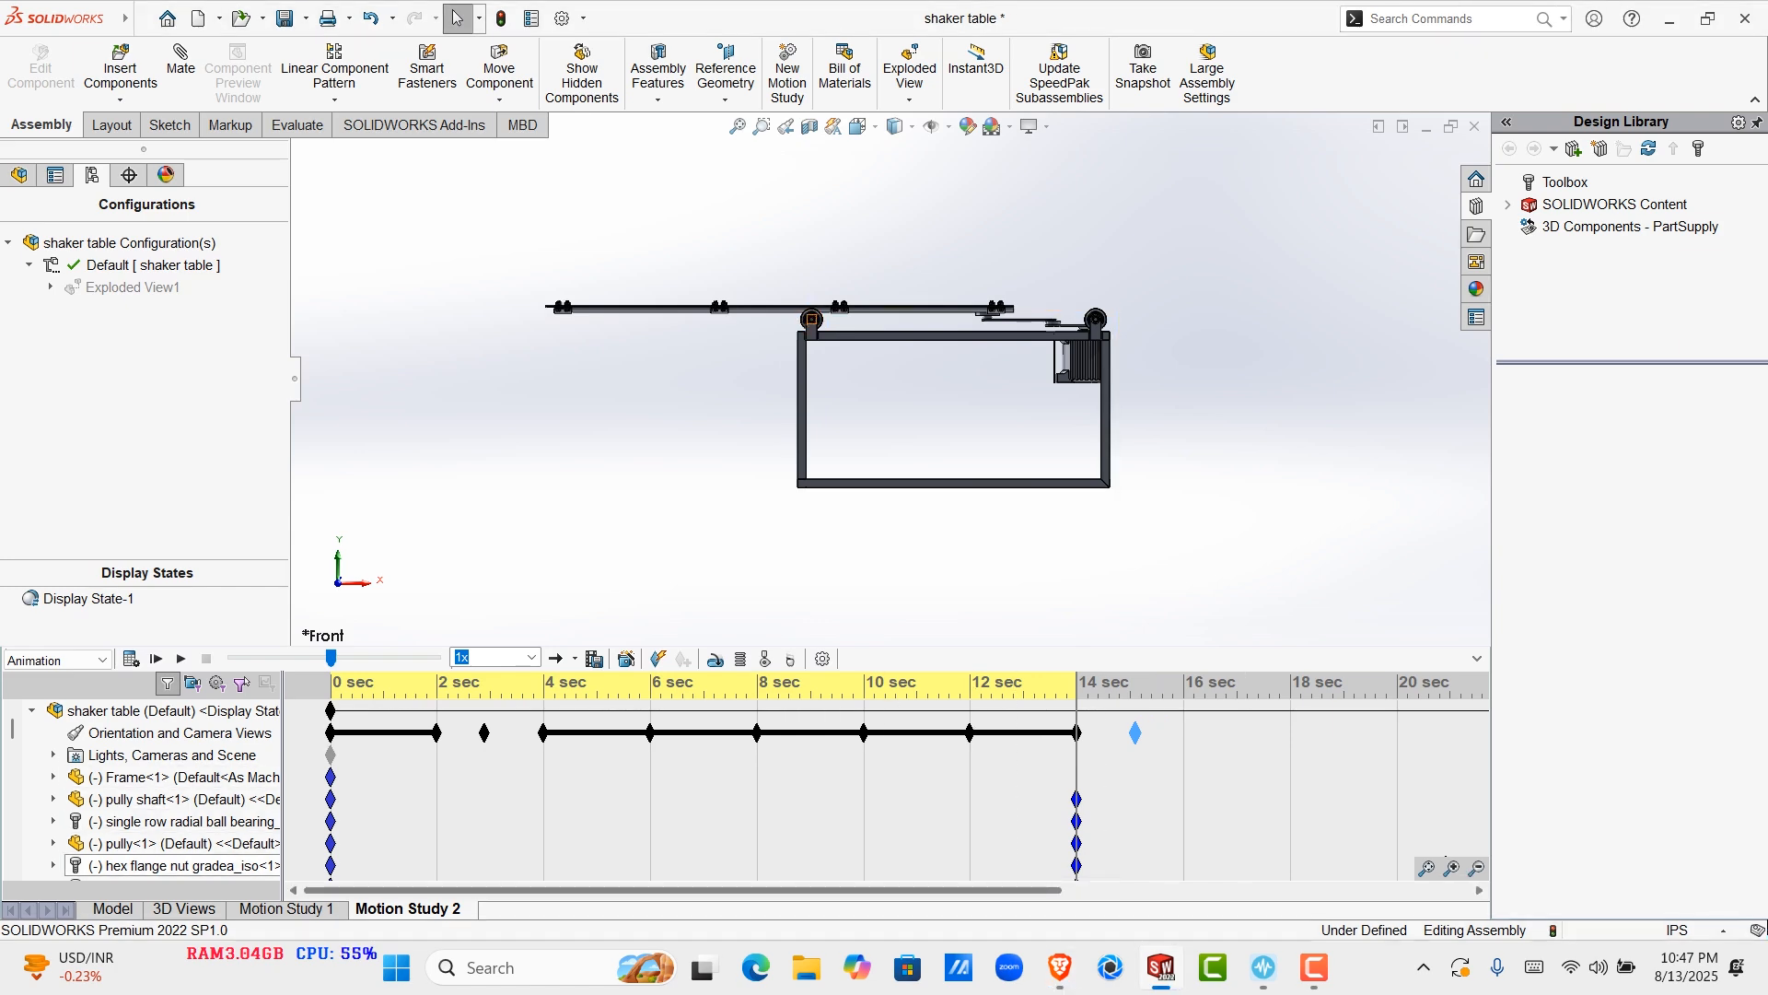
pyautogui.moveTo(488, 890); pyautogui.dragTo(790, 890)
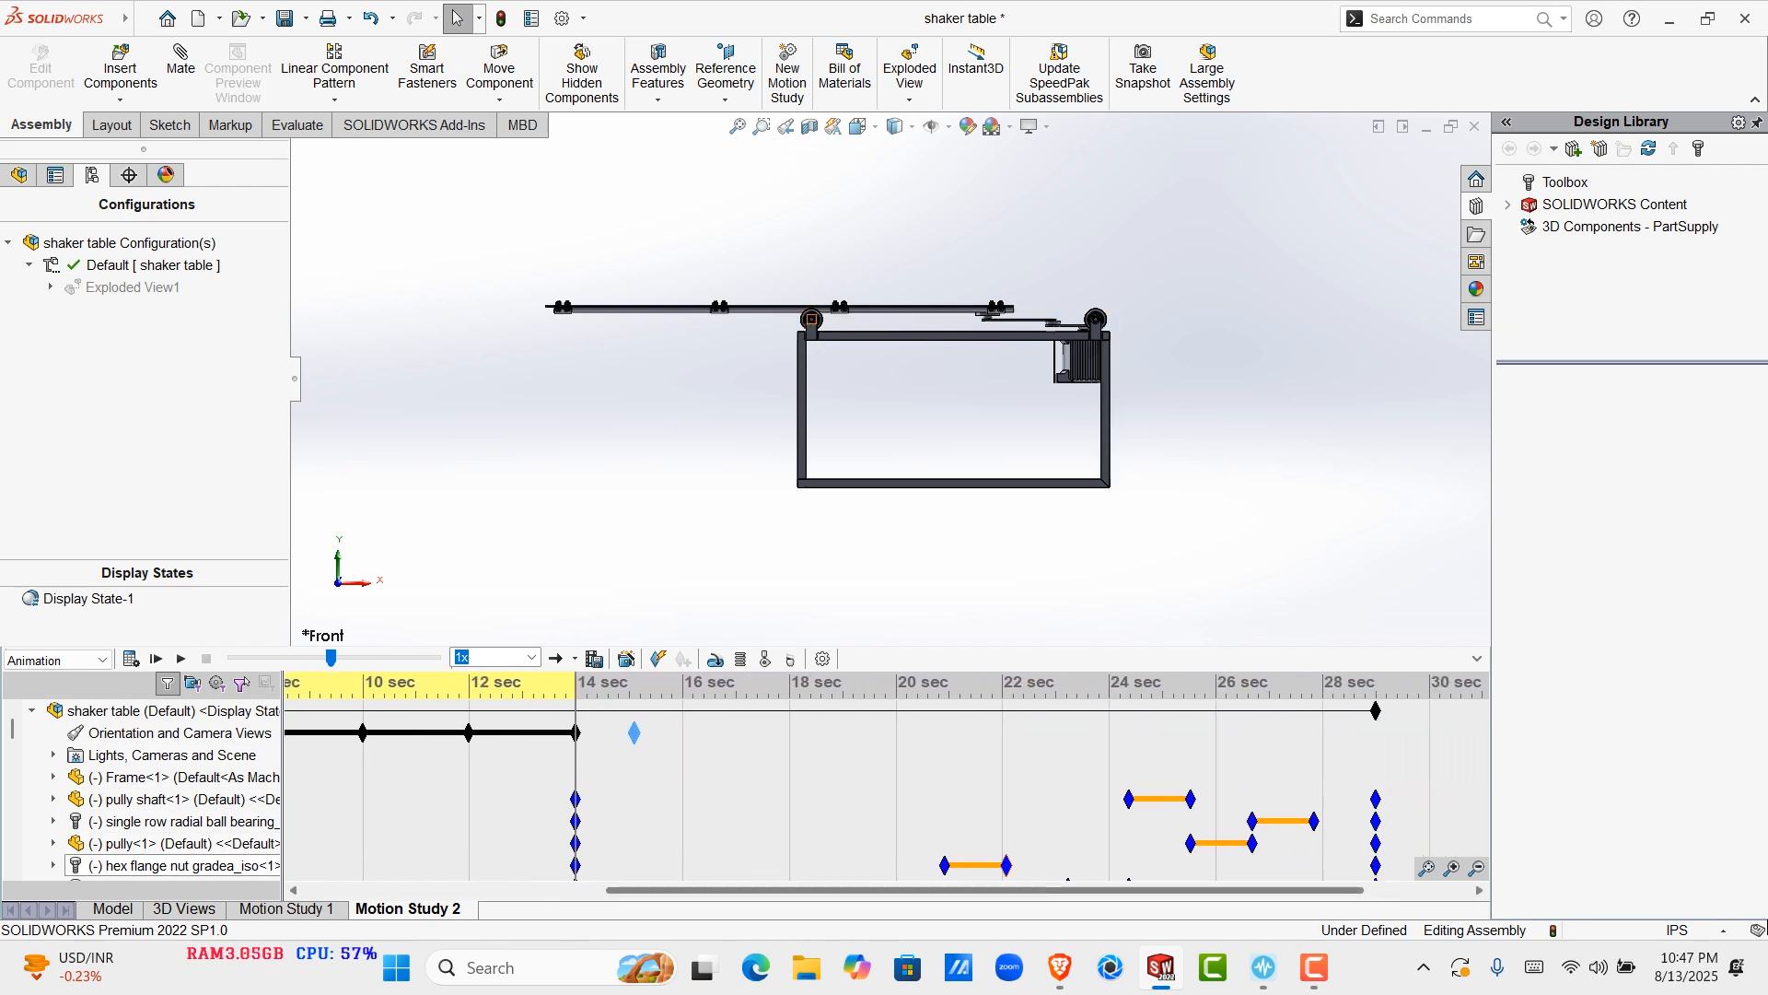
pyautogui.scroll(-10, 166, 810)
pyautogui.scroll(-10, 166, 811)
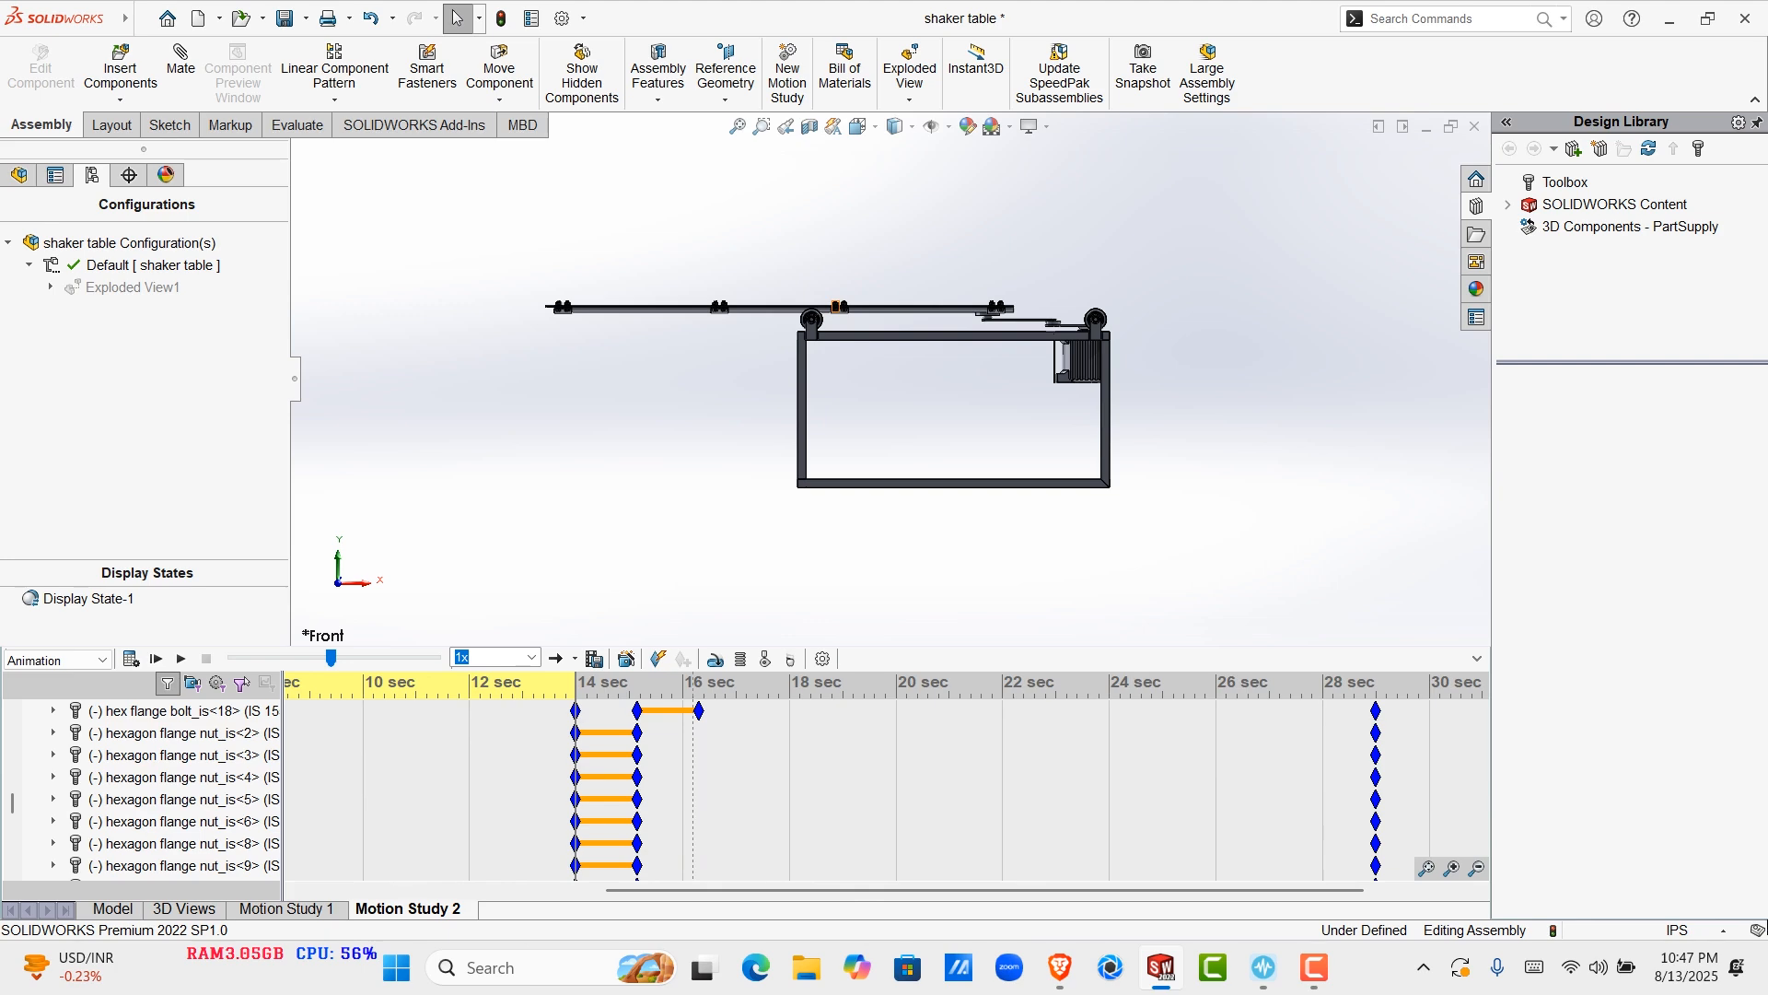
pyautogui.scroll(20, 166, 810)
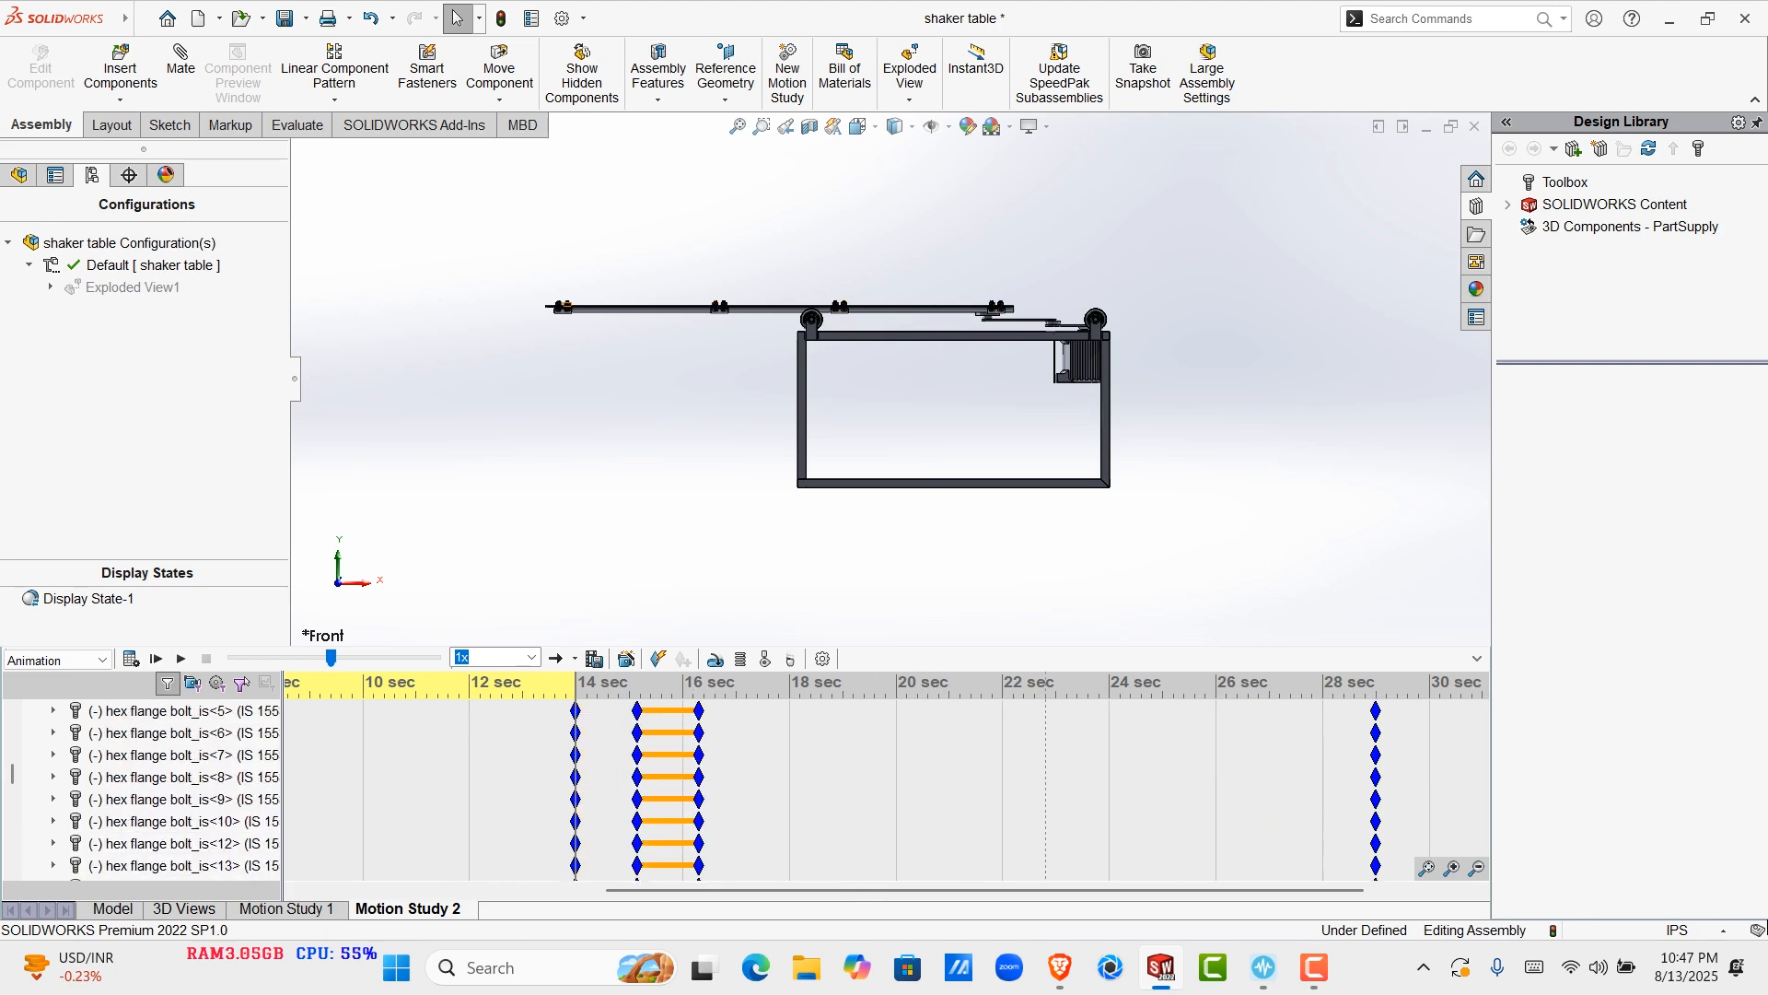
pyautogui.moveTo(967, 890); pyautogui.dragTo(1013, 889)
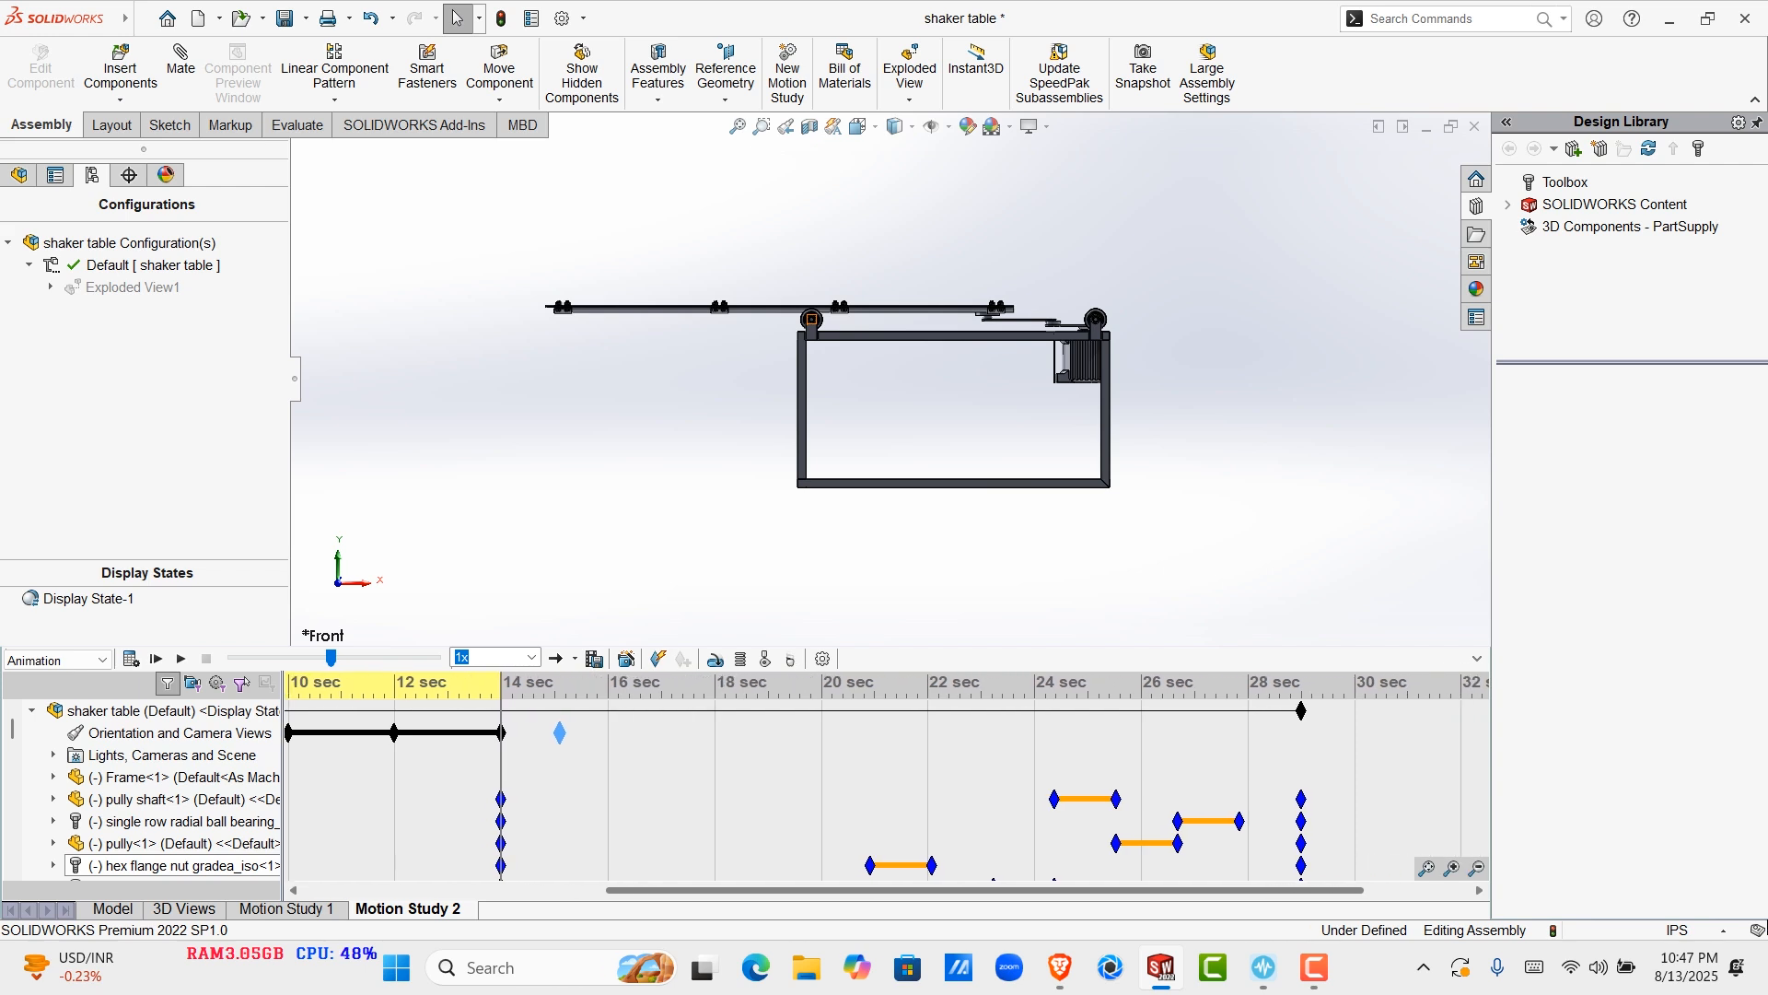
pyautogui.scroll(-4, 1013, 799)
pyautogui.scroll(-8, 1013, 799)
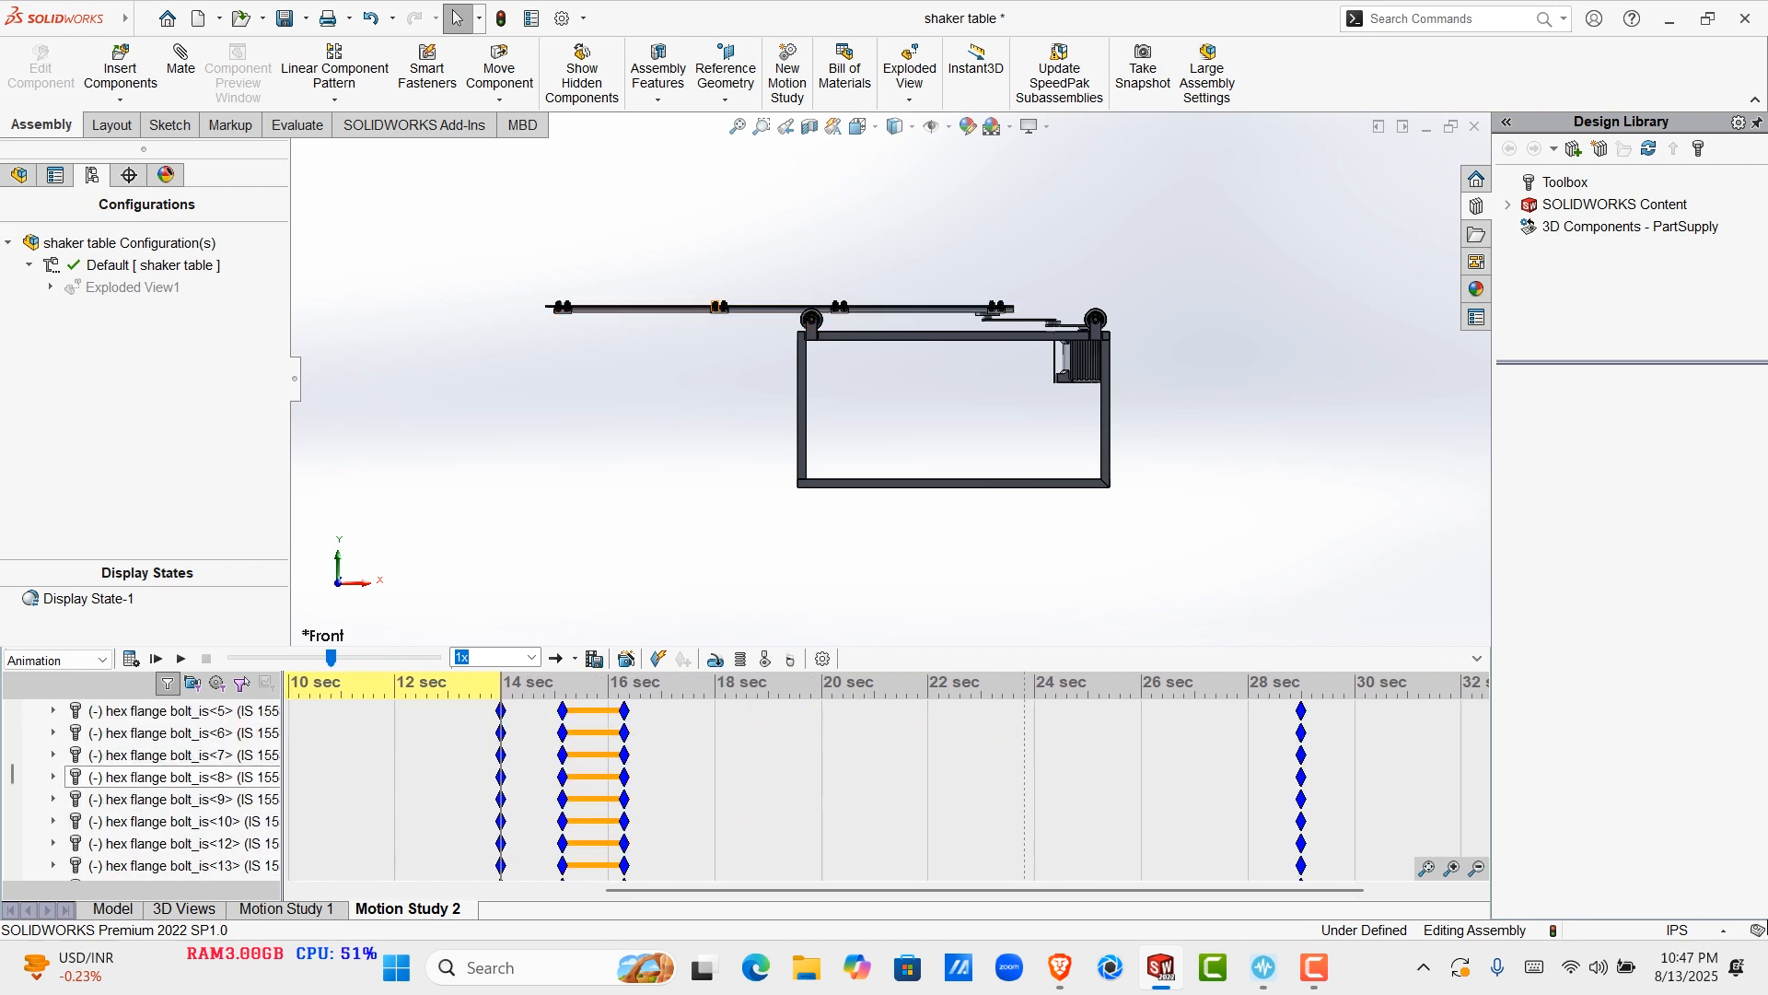
pyautogui.scroll(-5, 1013, 798)
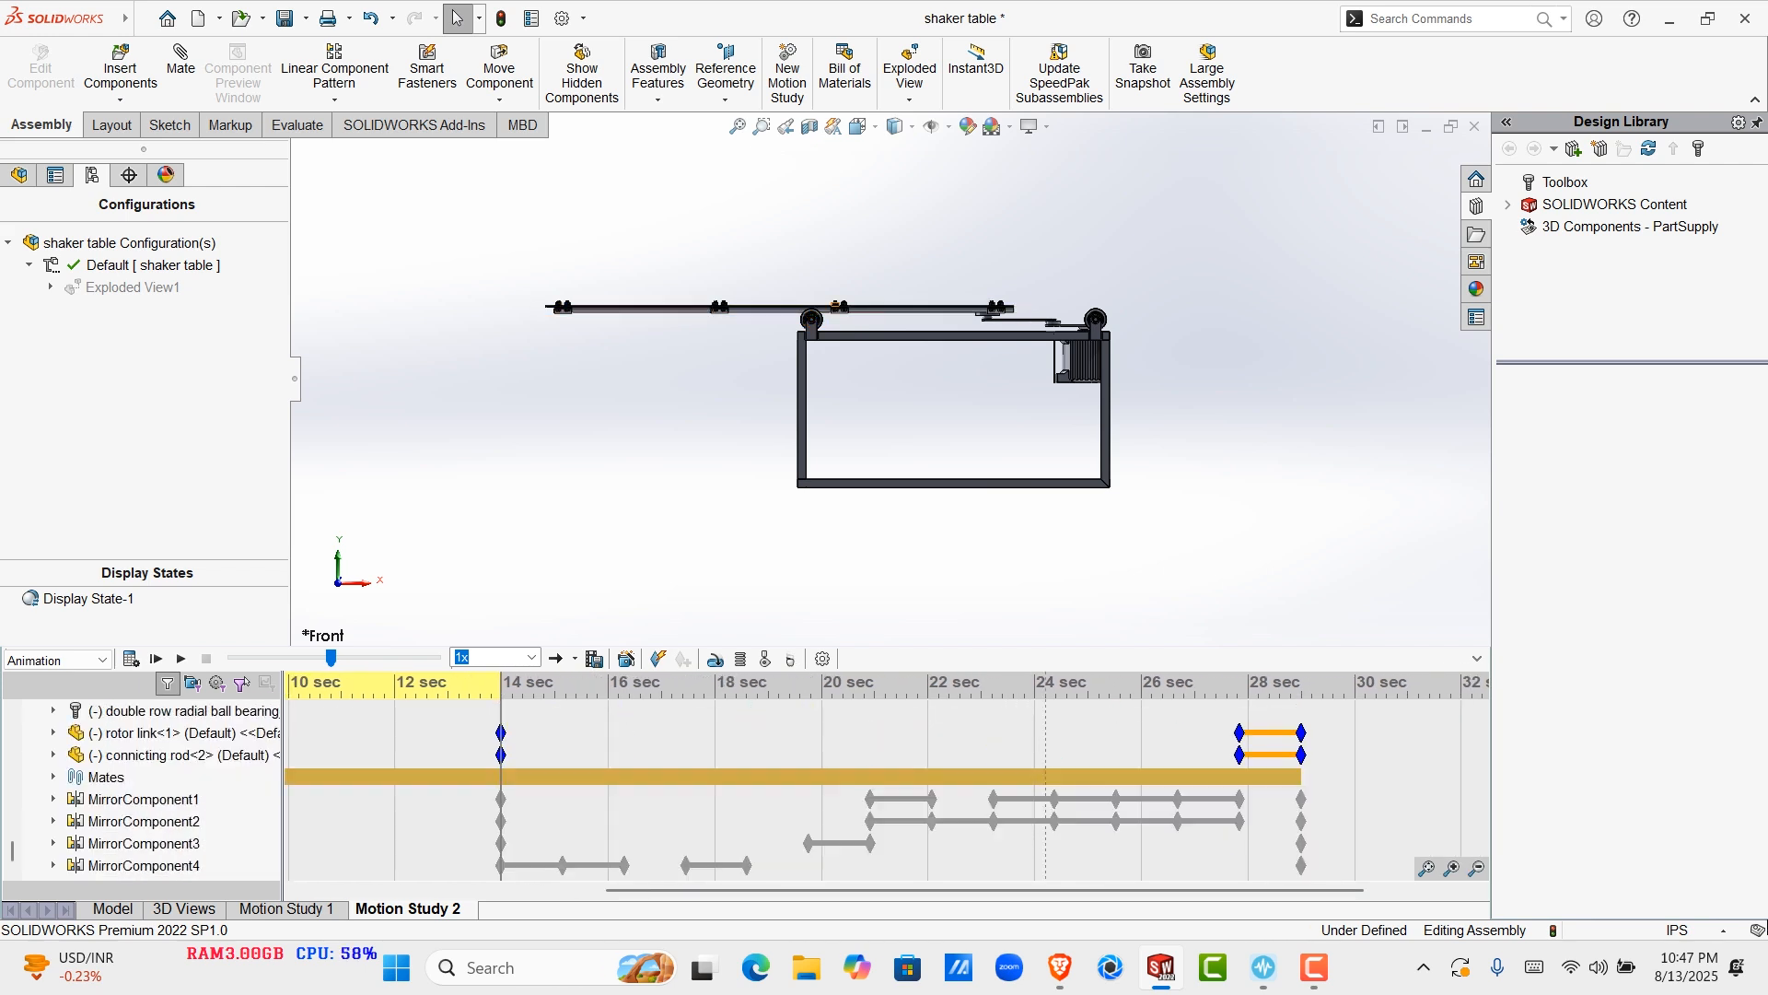
pyautogui.scroll(17, 1013, 799)
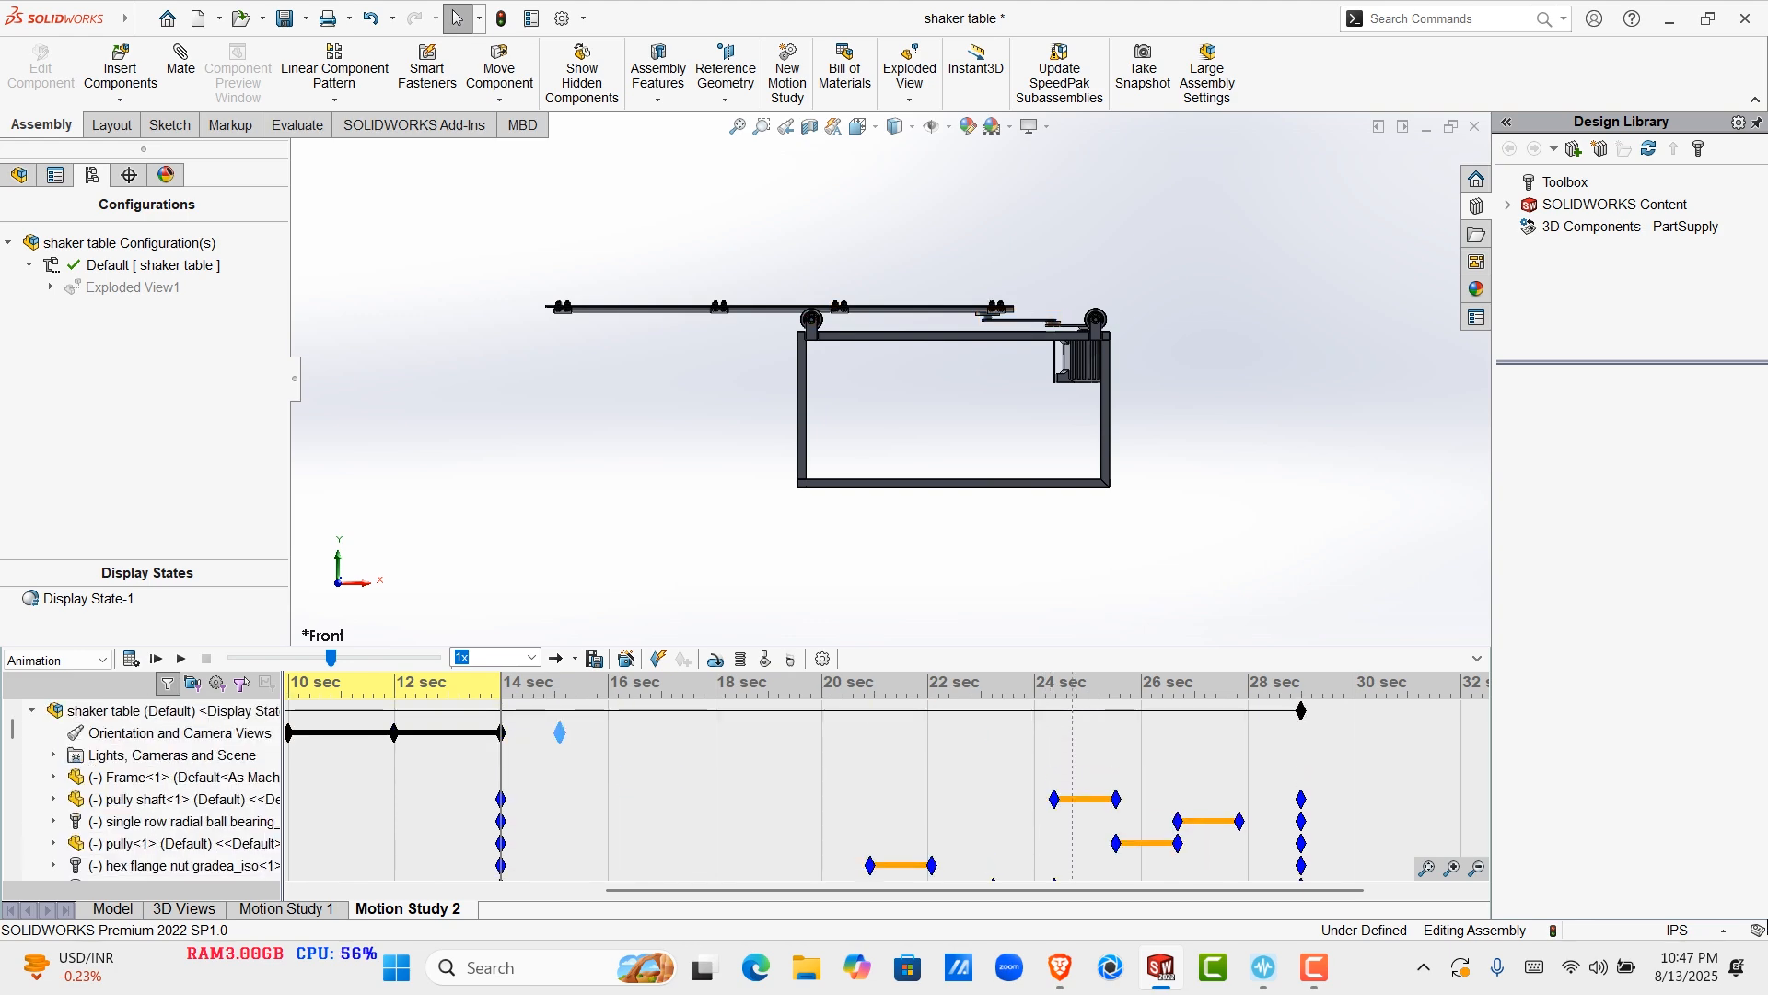
# Calculate the study with the explode motion, and undo the explode animation
pyautogui.click(131, 658)
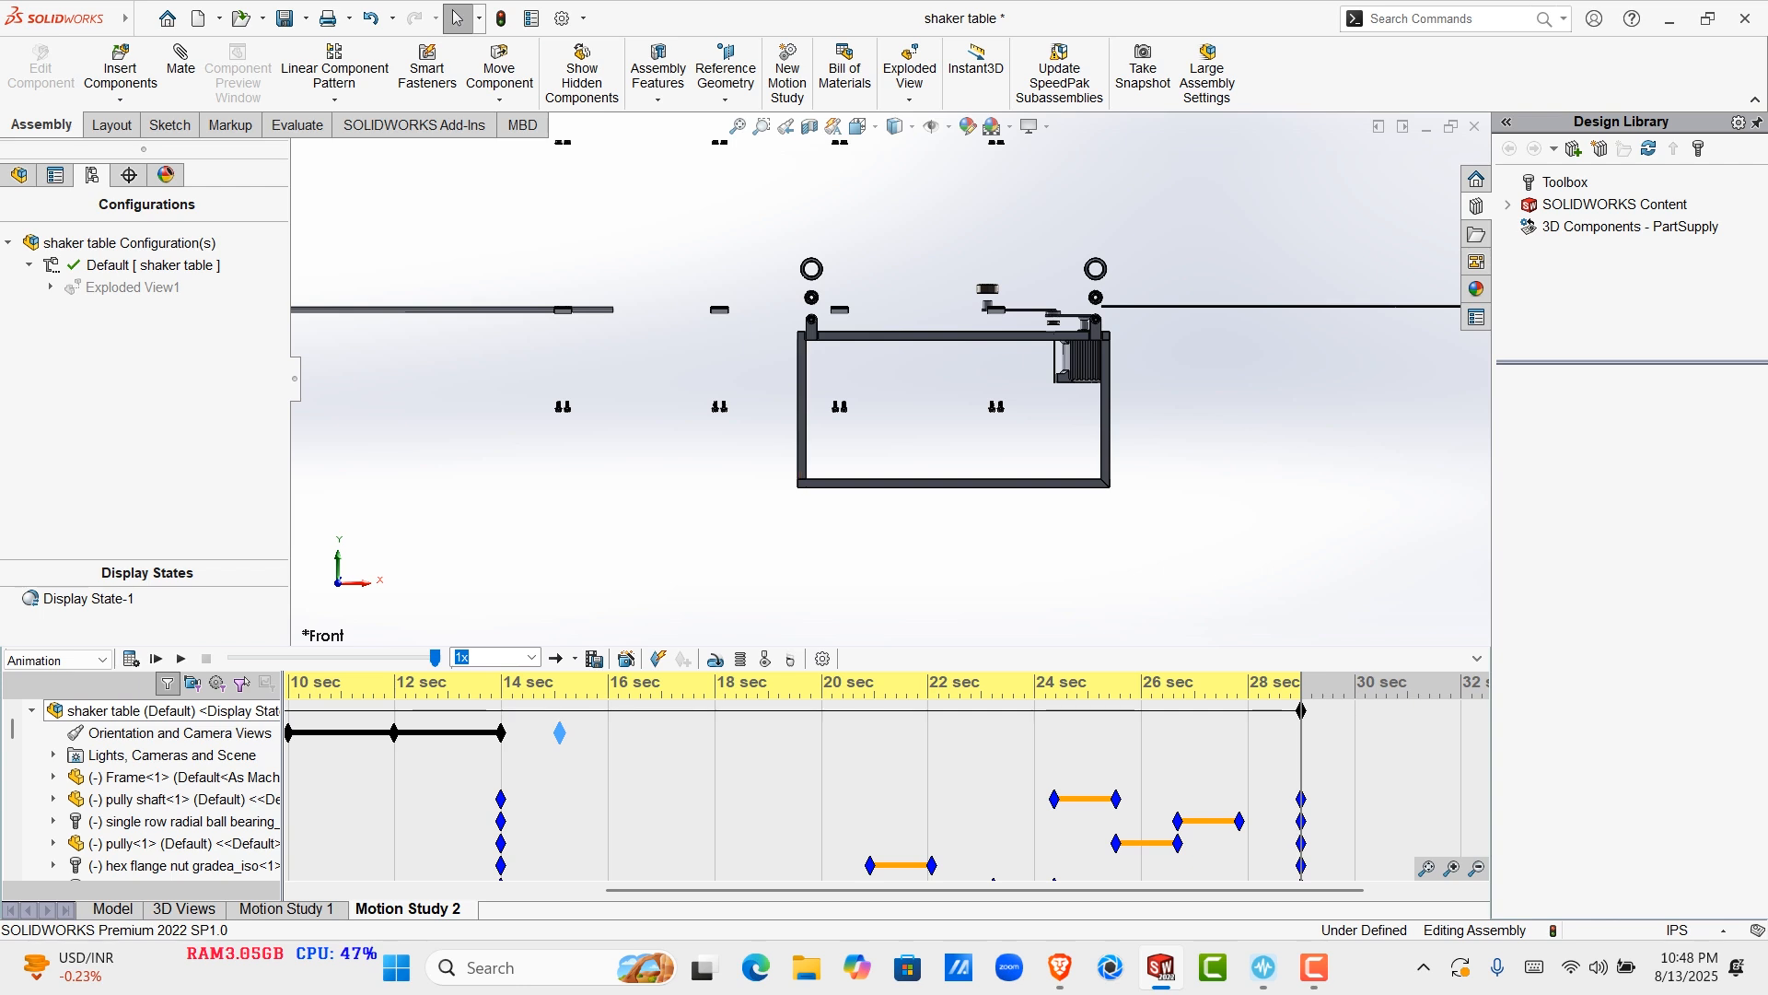
pyautogui.hotkey('ctrl', 'z')
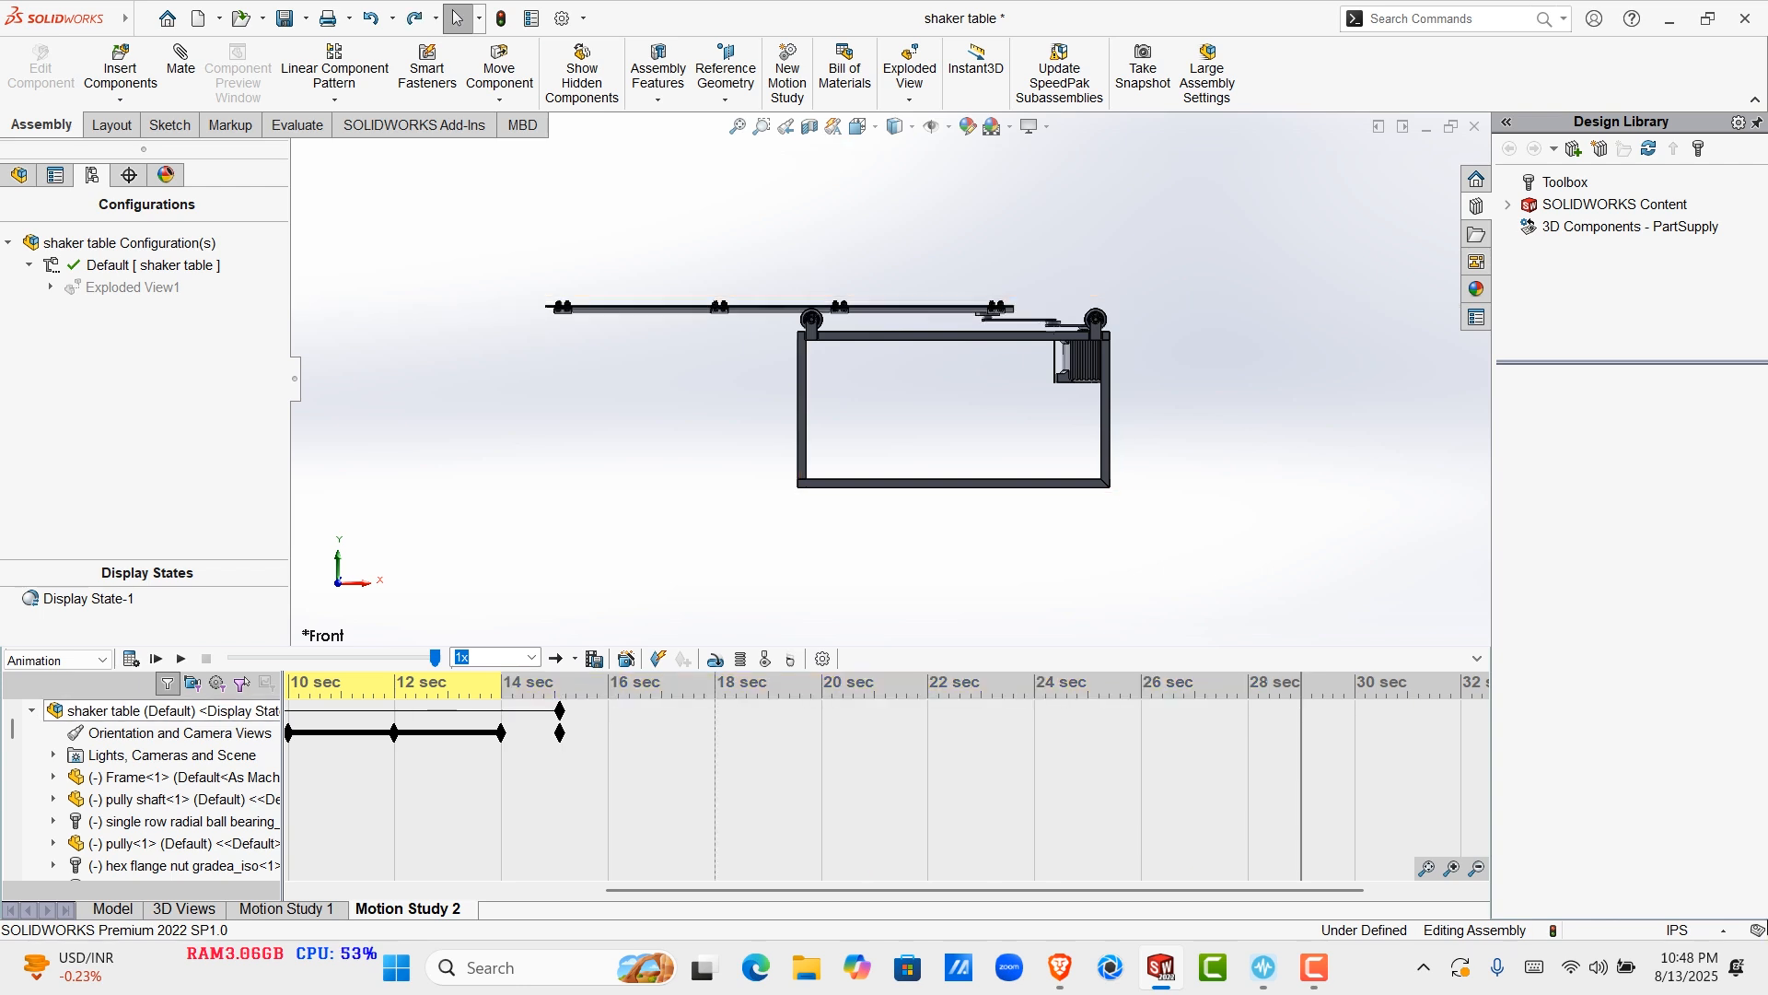
# Replace the Orientation and Camera Views key at about 15 seconds with an isometric-view key and calculate the study
pyautogui.click(560, 733)
pyautogui.press('Delete')
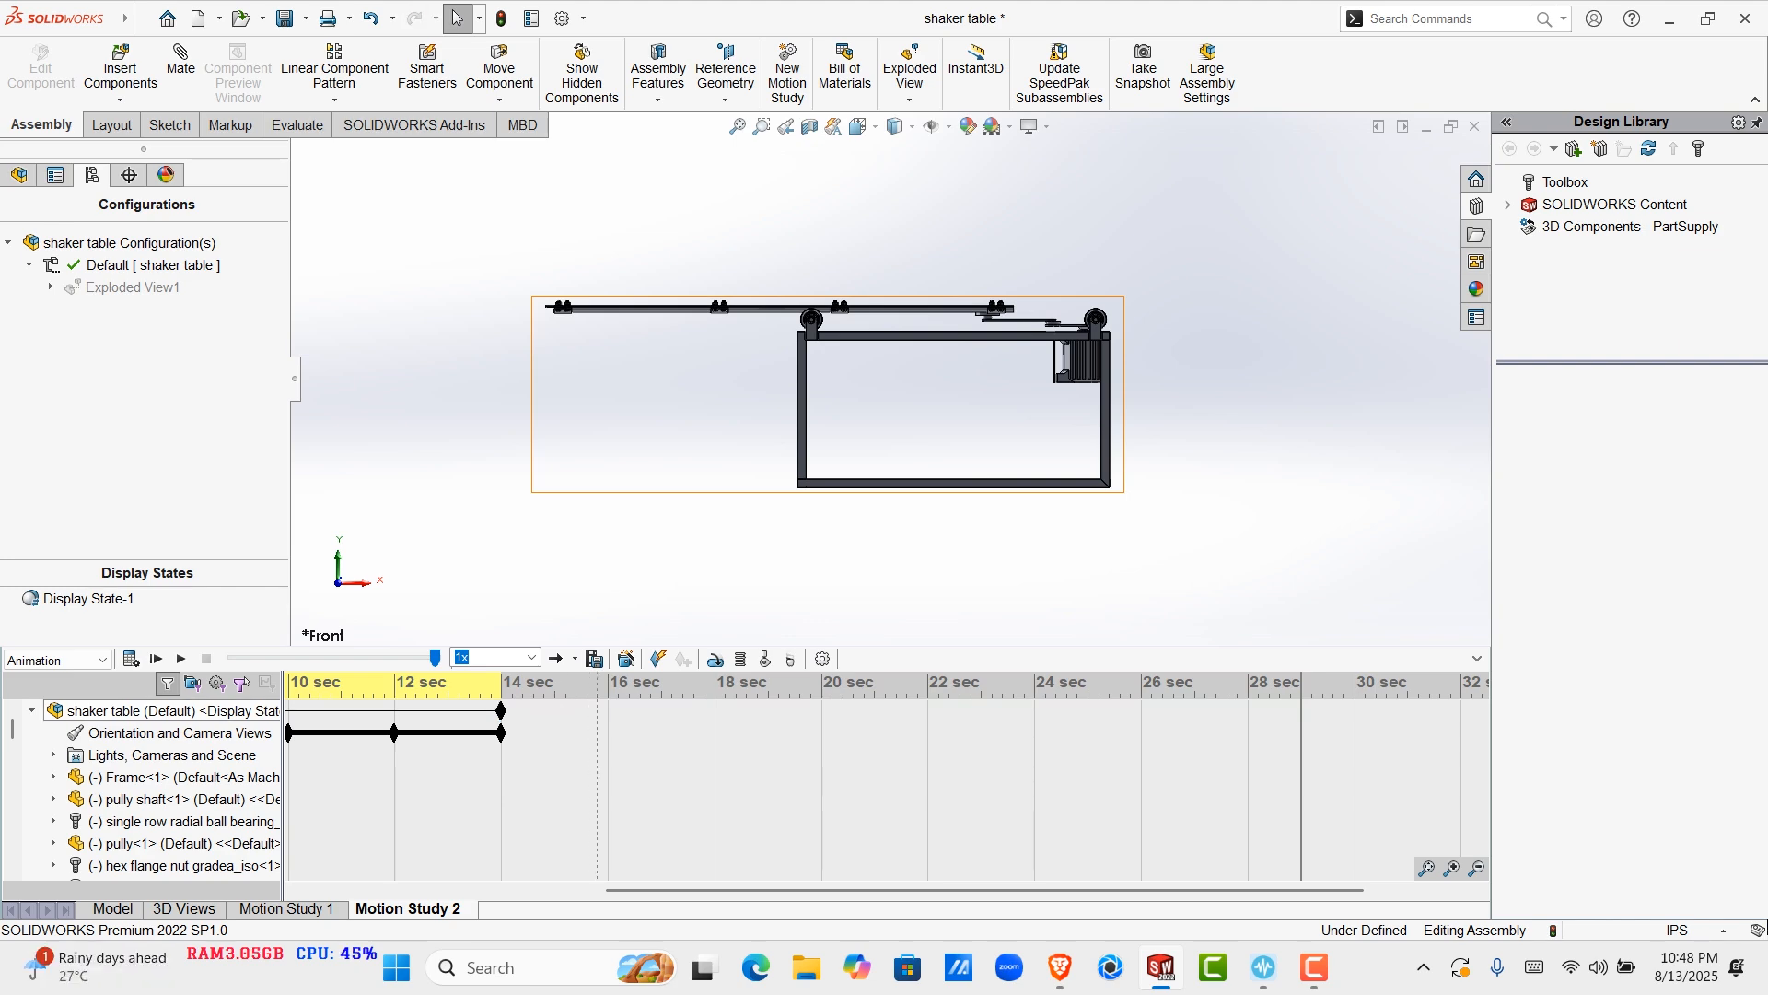
pyautogui.moveTo(501, 711); pyautogui.dragTo(570, 711)
pyautogui.hotkey('ctrl', '7')
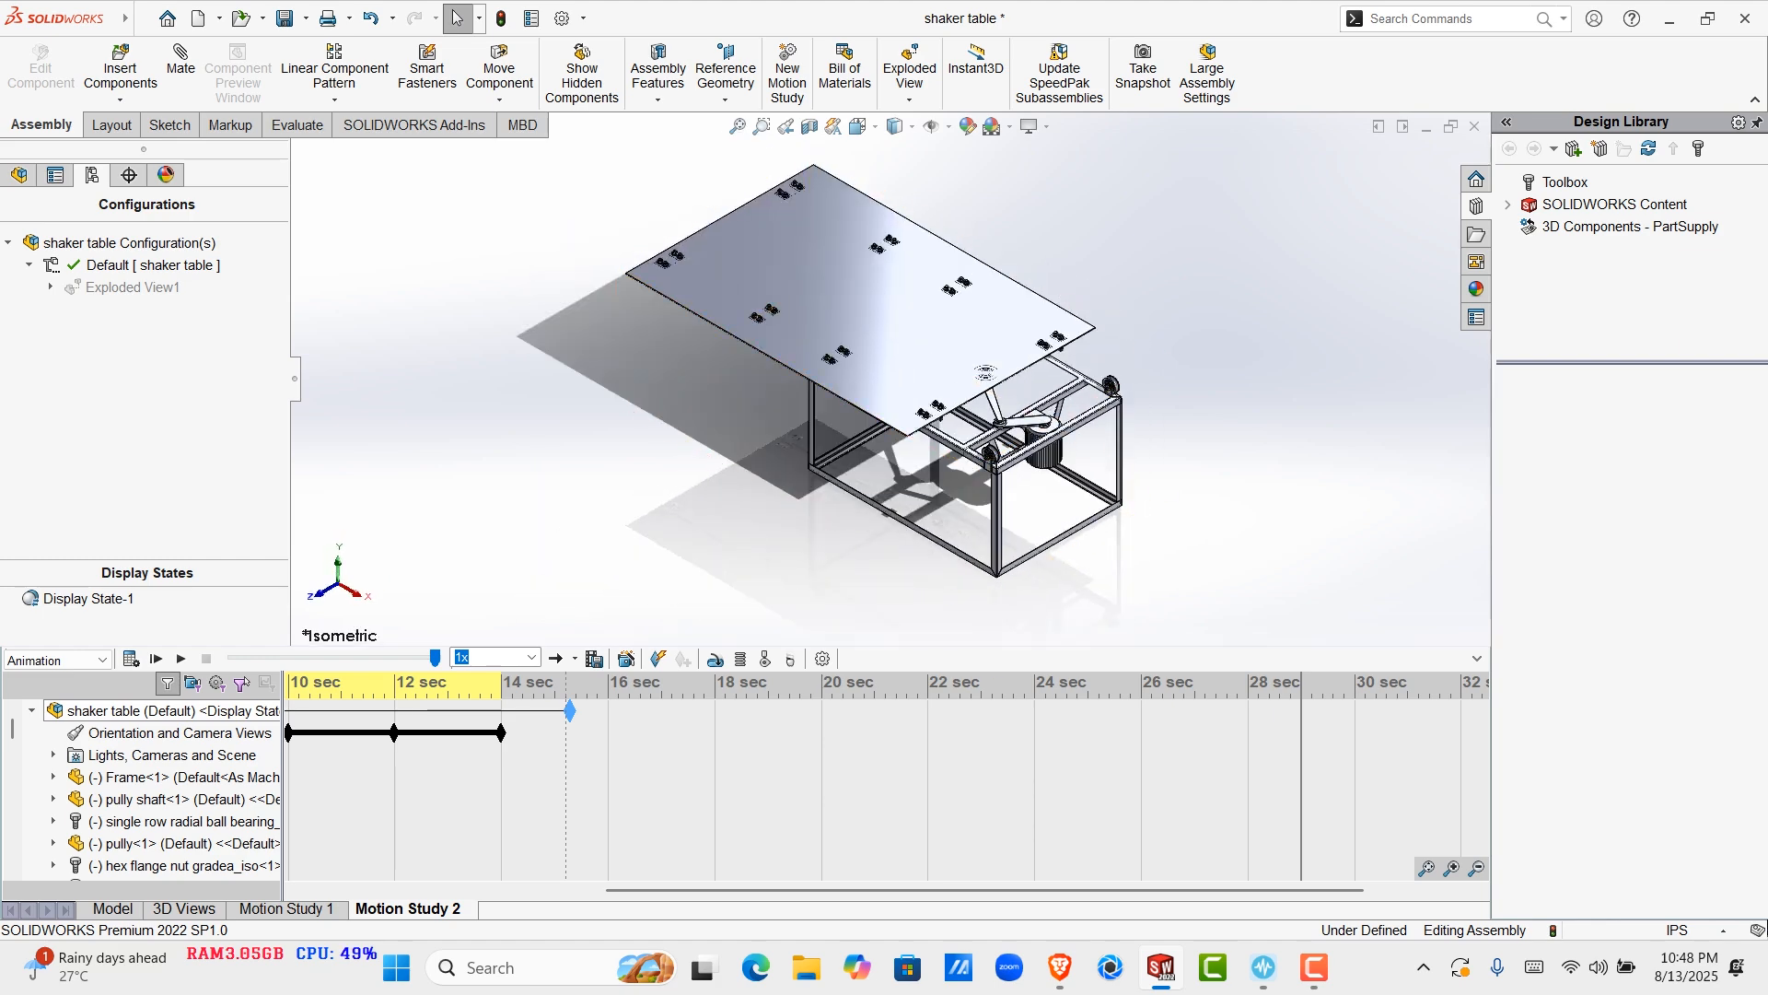
pyautogui.scroll(1, 1048, 324)
pyautogui.scroll(-1, 1048, 324)
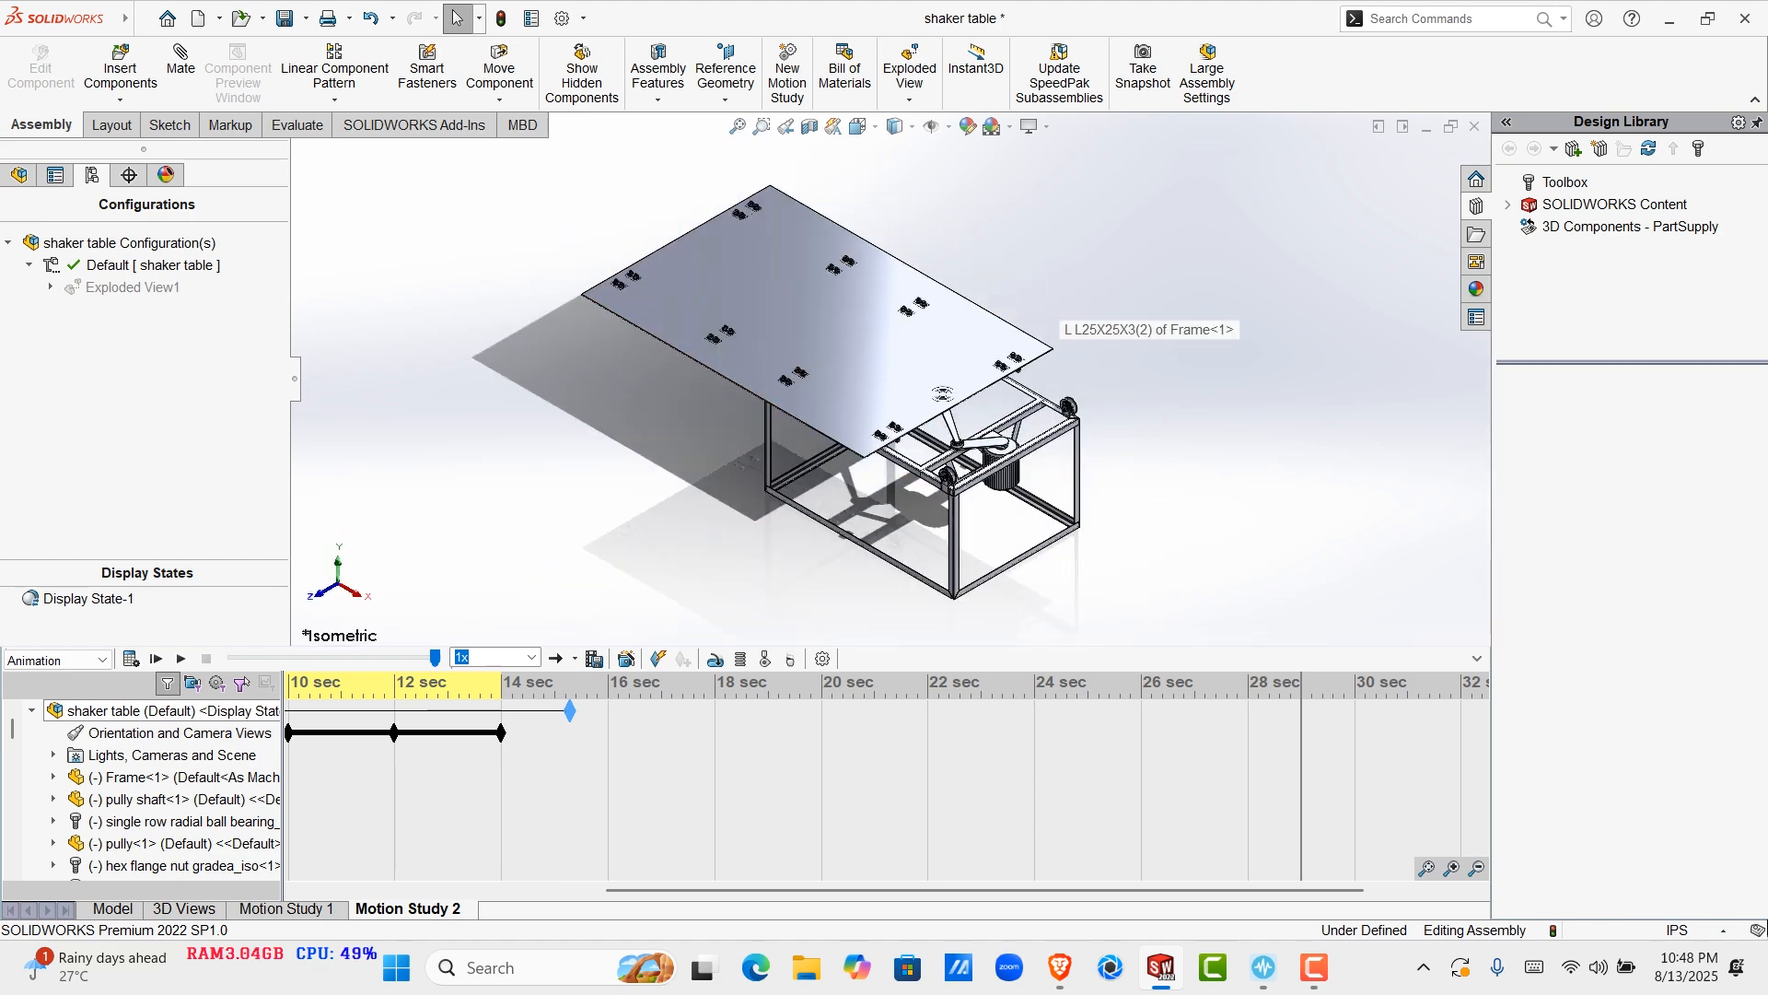
pyautogui.rightClick(568, 729)
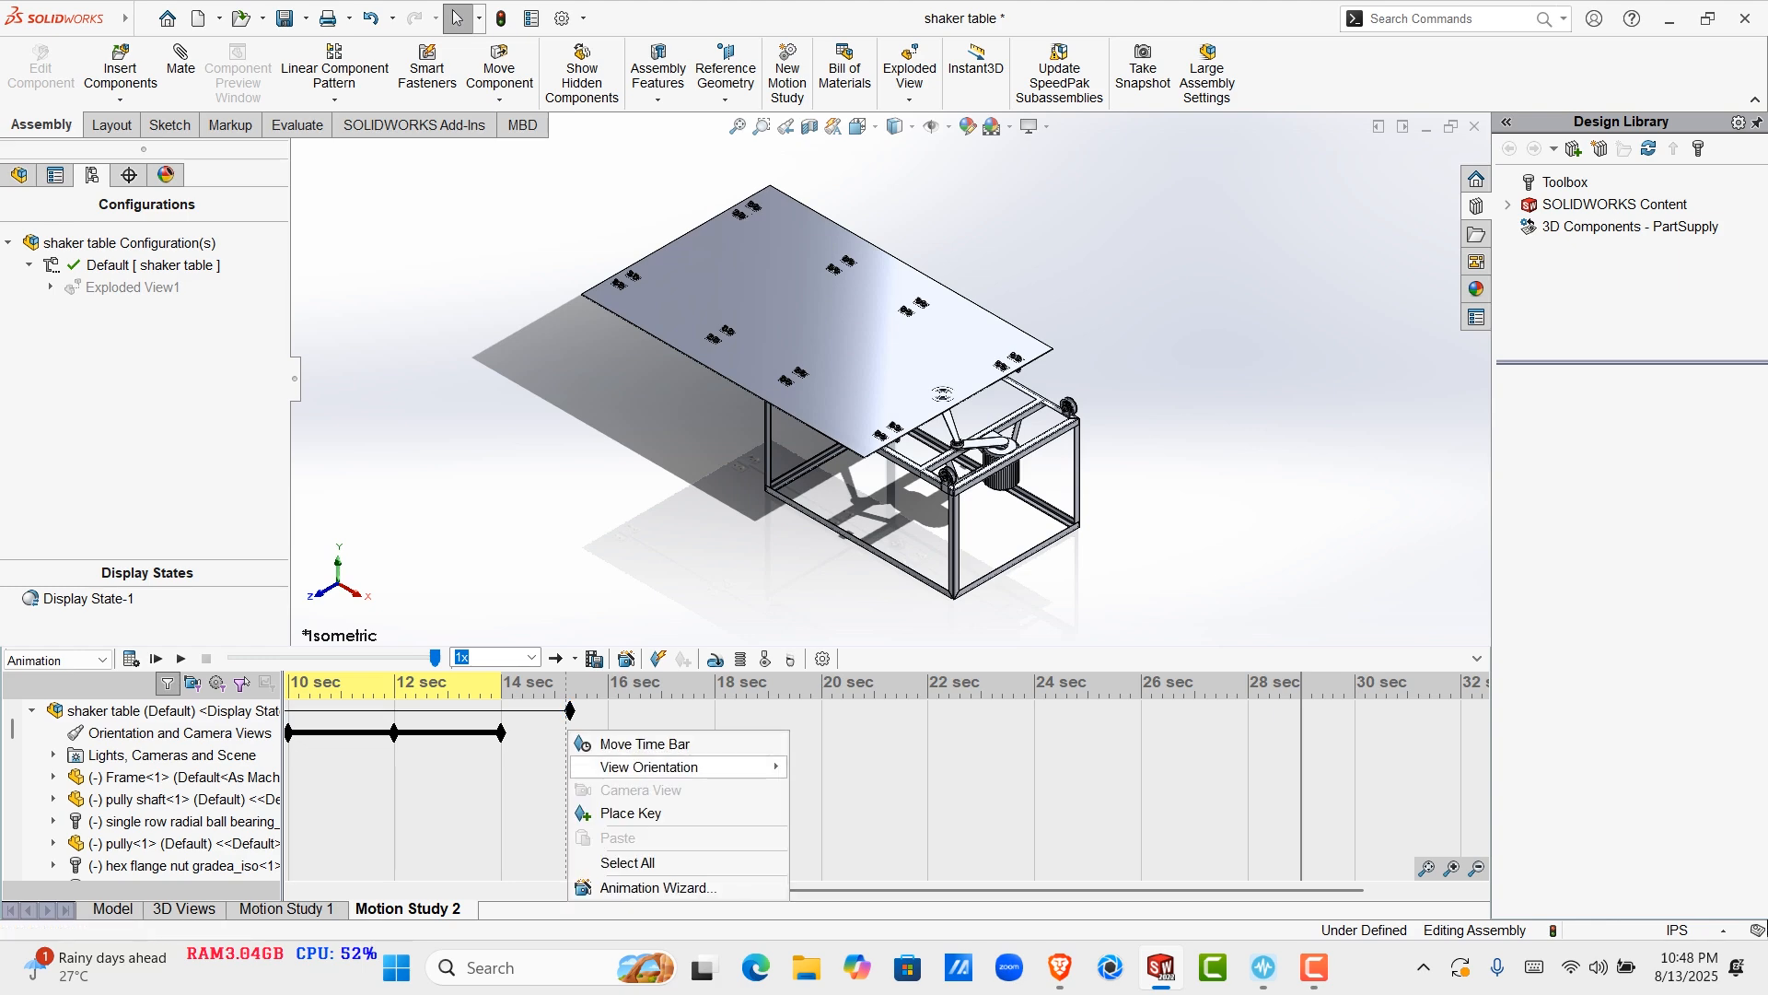
pyautogui.click(631, 812)
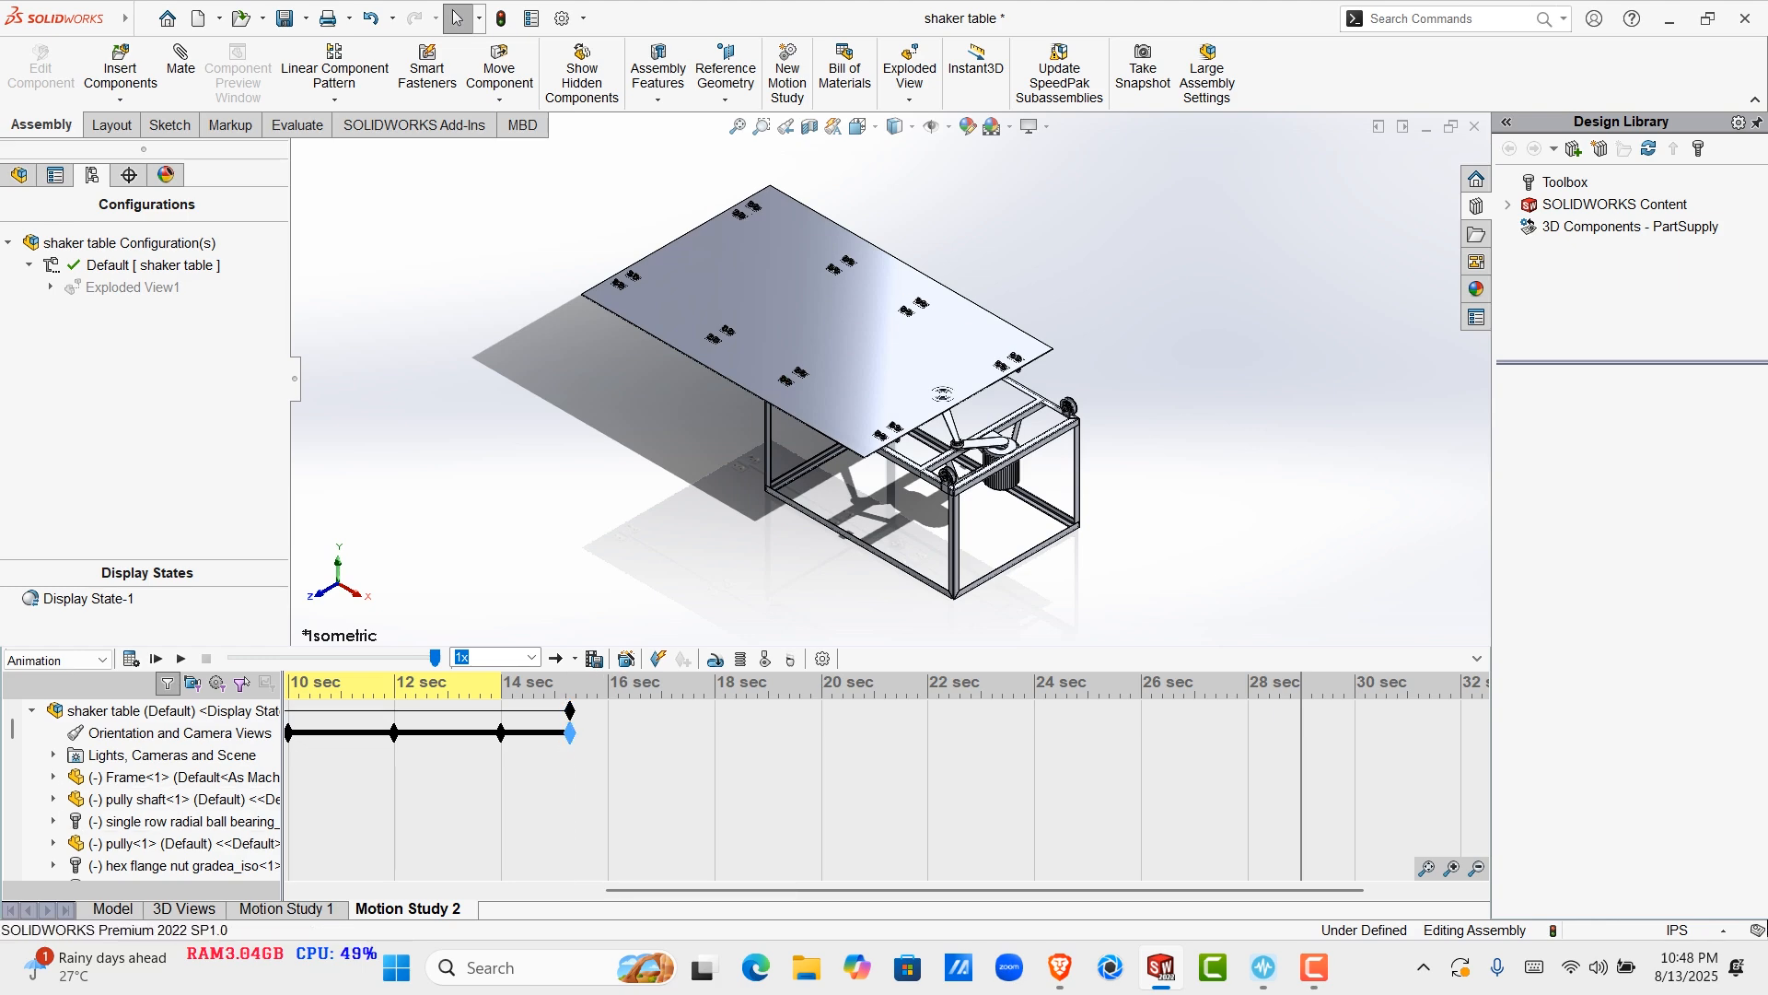
pyautogui.moveTo(566, 733); pyautogui.dragTo(570, 733)
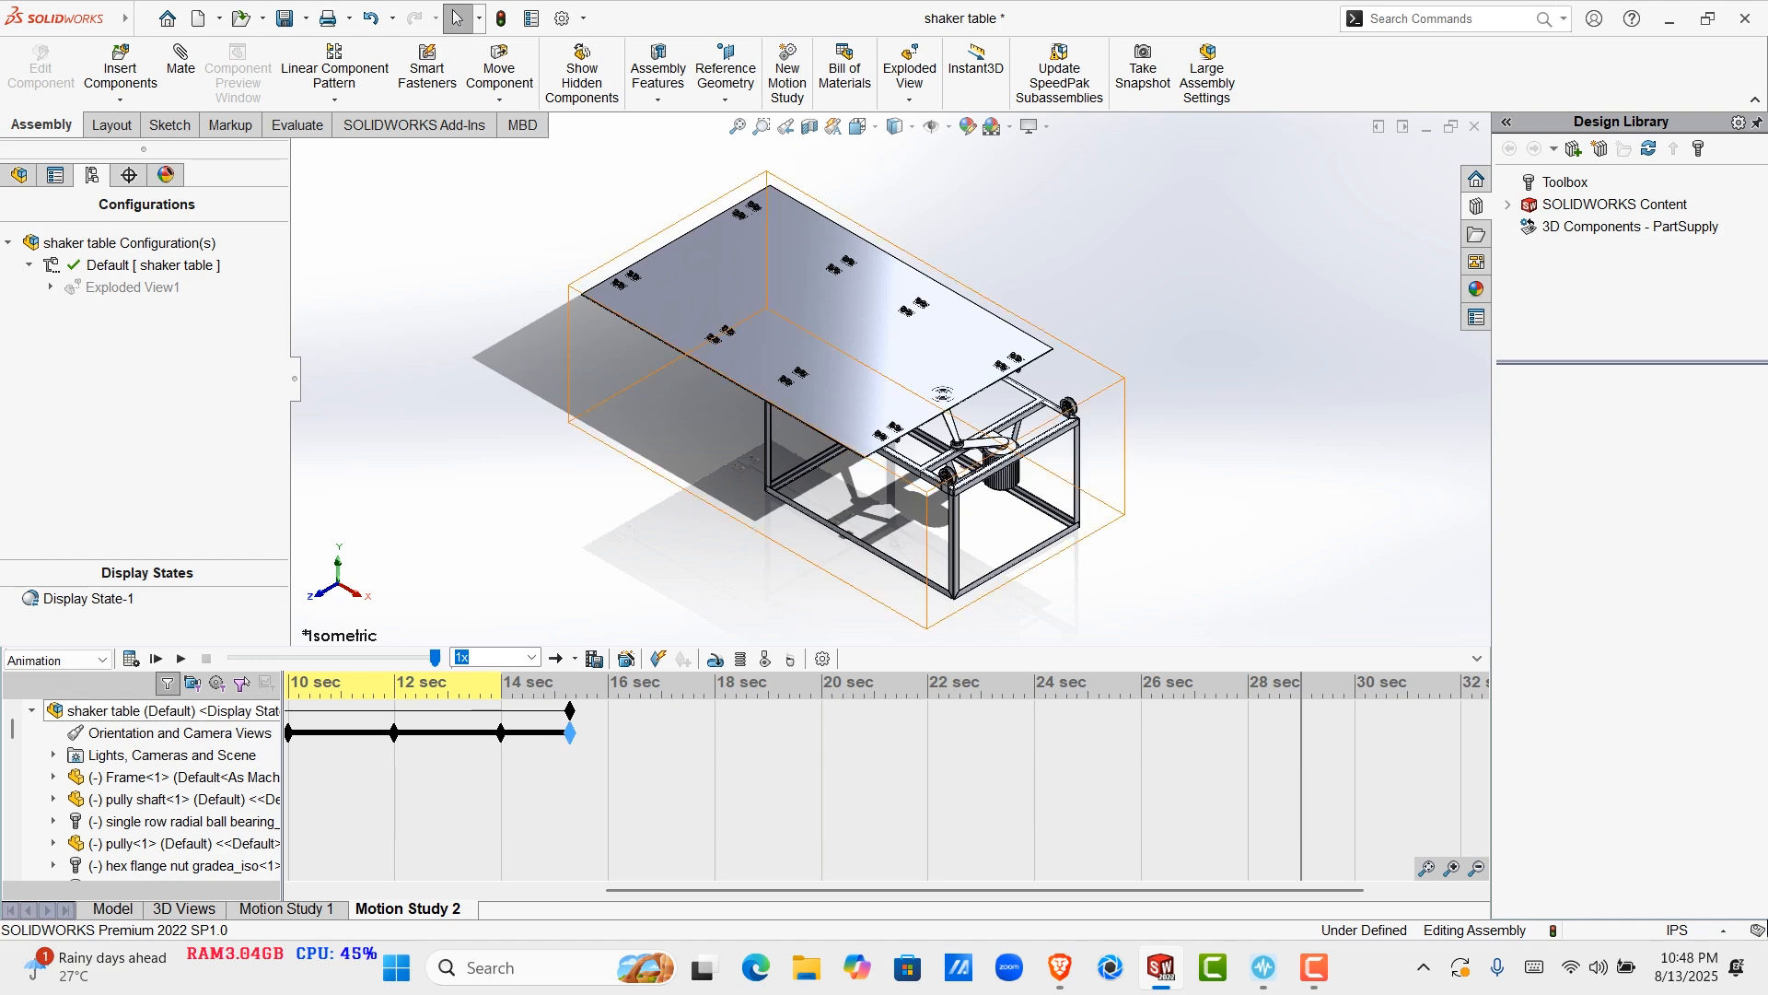
pyautogui.click(131, 658)
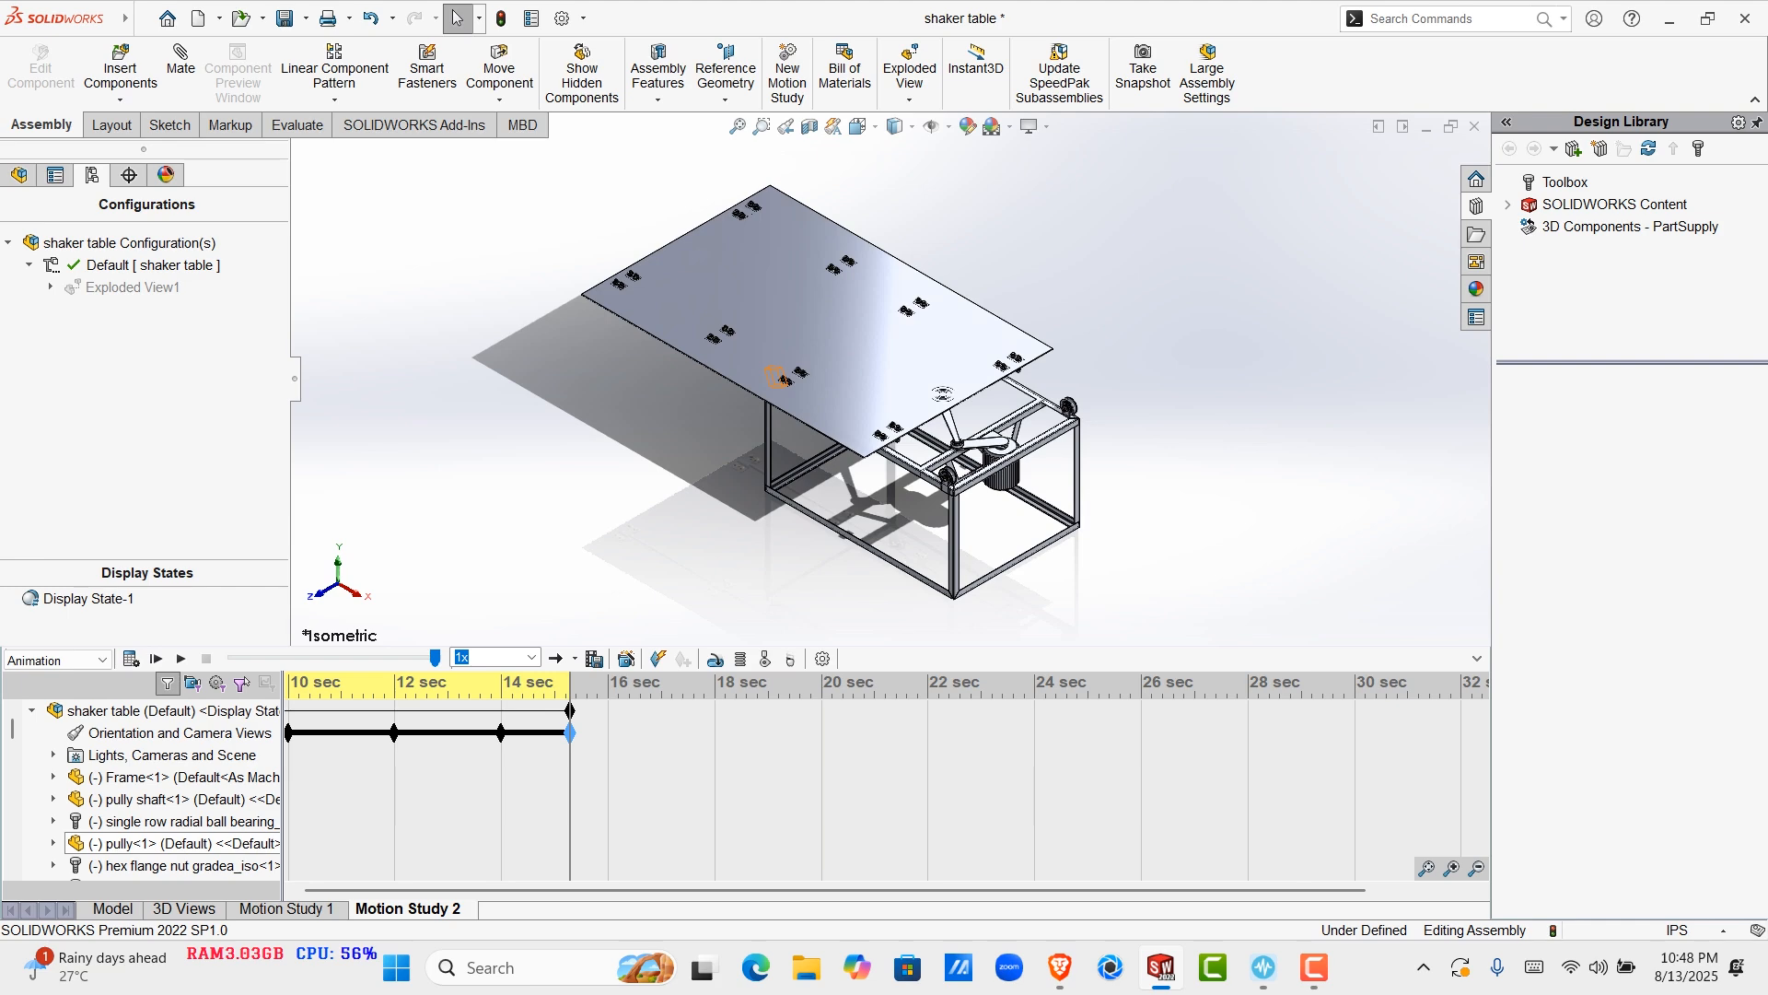
# Extend the assembly's timeline to about 16.5 seconds with an Orientation and Camera Views key there, and set the time bar just before it
pyautogui.moveTo(570, 710); pyautogui.dragTo(640, 710)
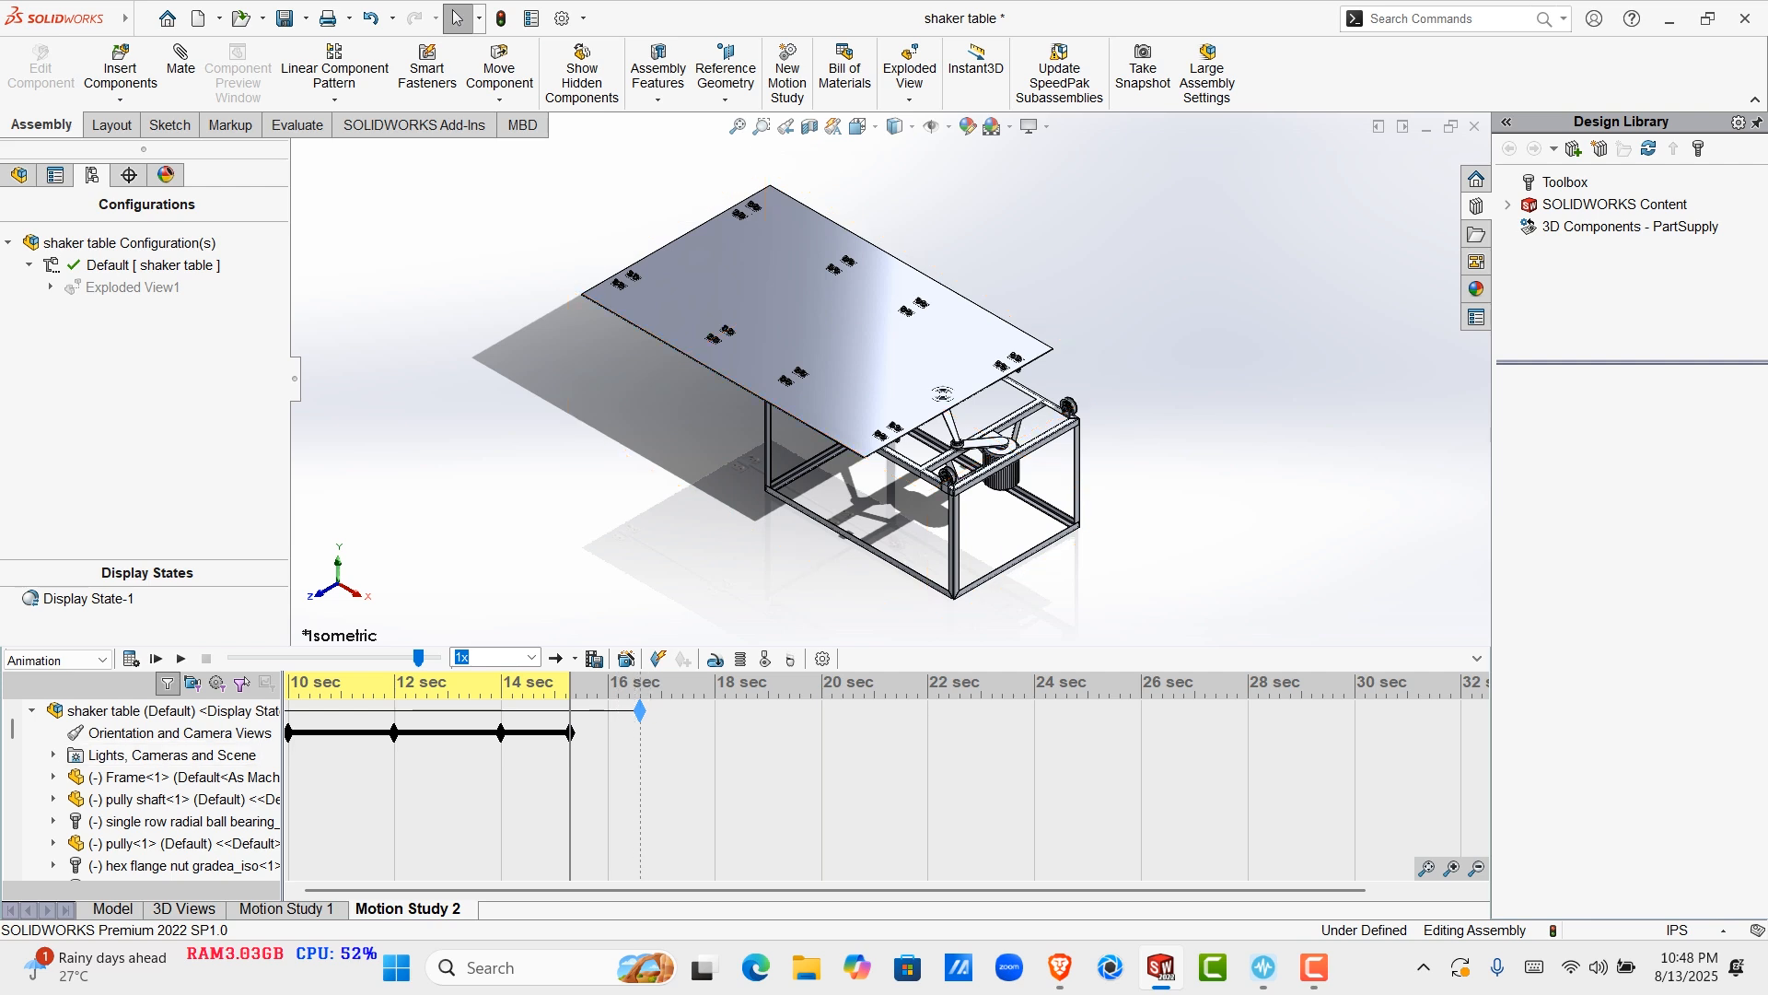
pyautogui.rightClick(642, 739)
pyautogui.click(704, 821)
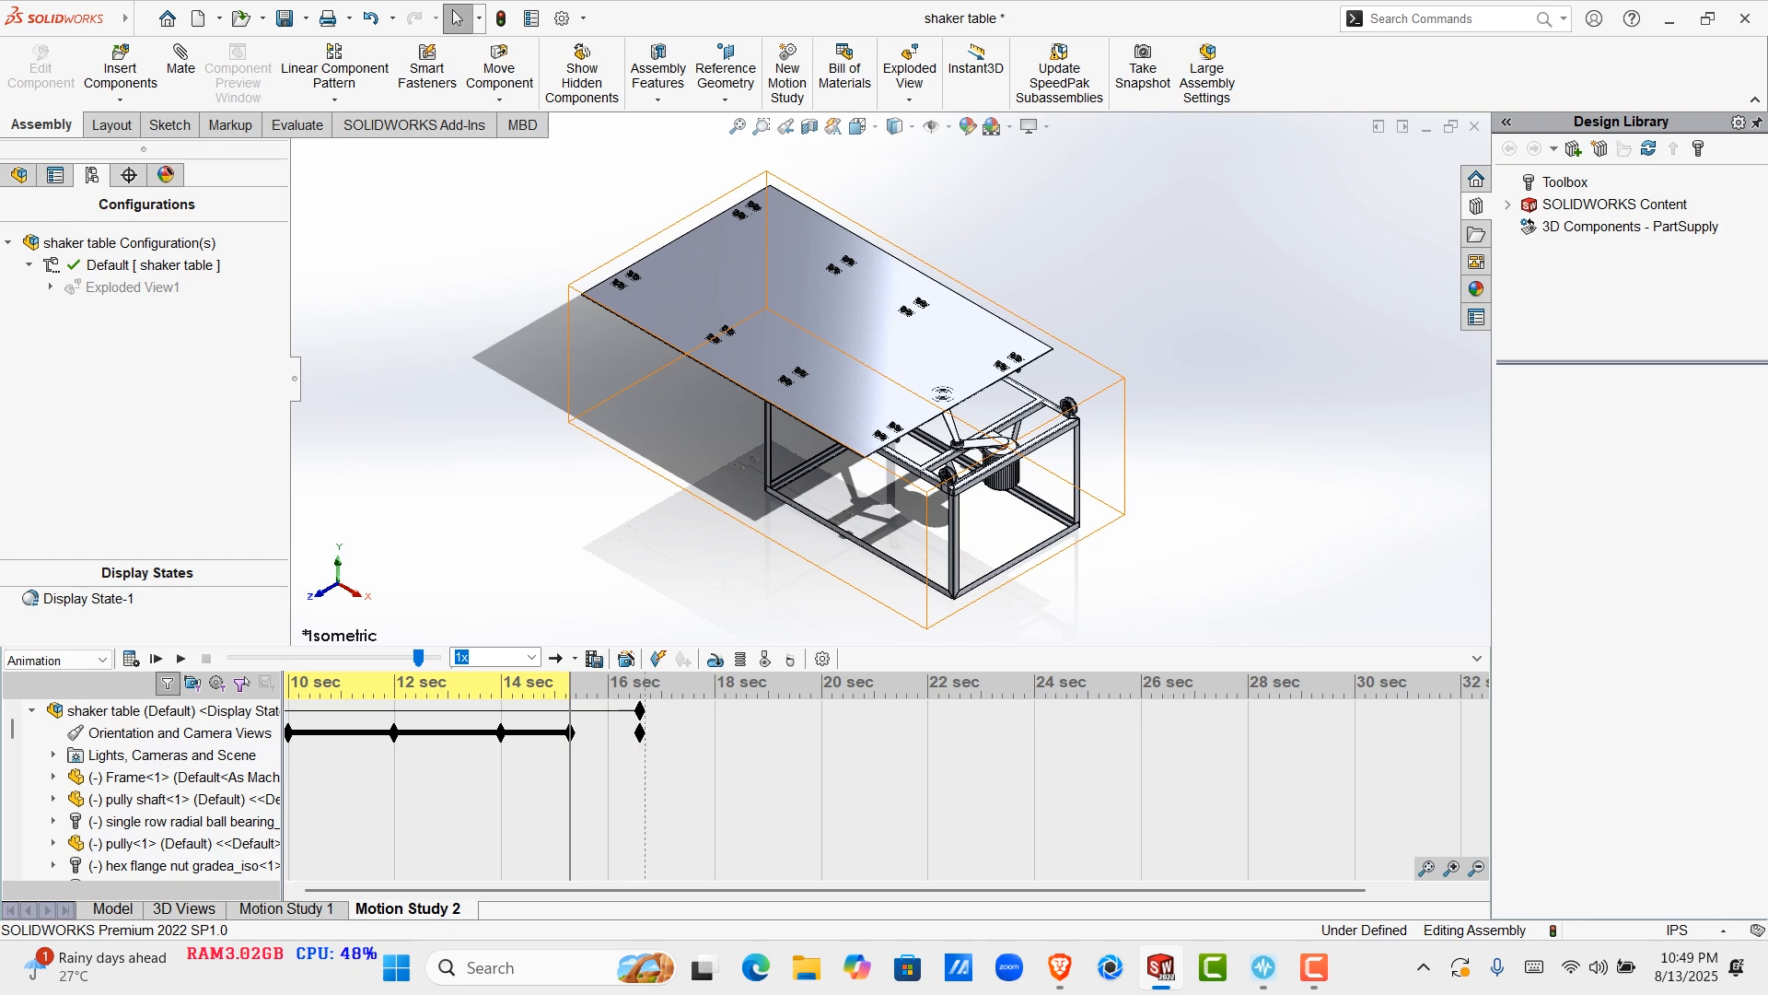
pyautogui.click(640, 733)
pyautogui.rightClick(640, 733)
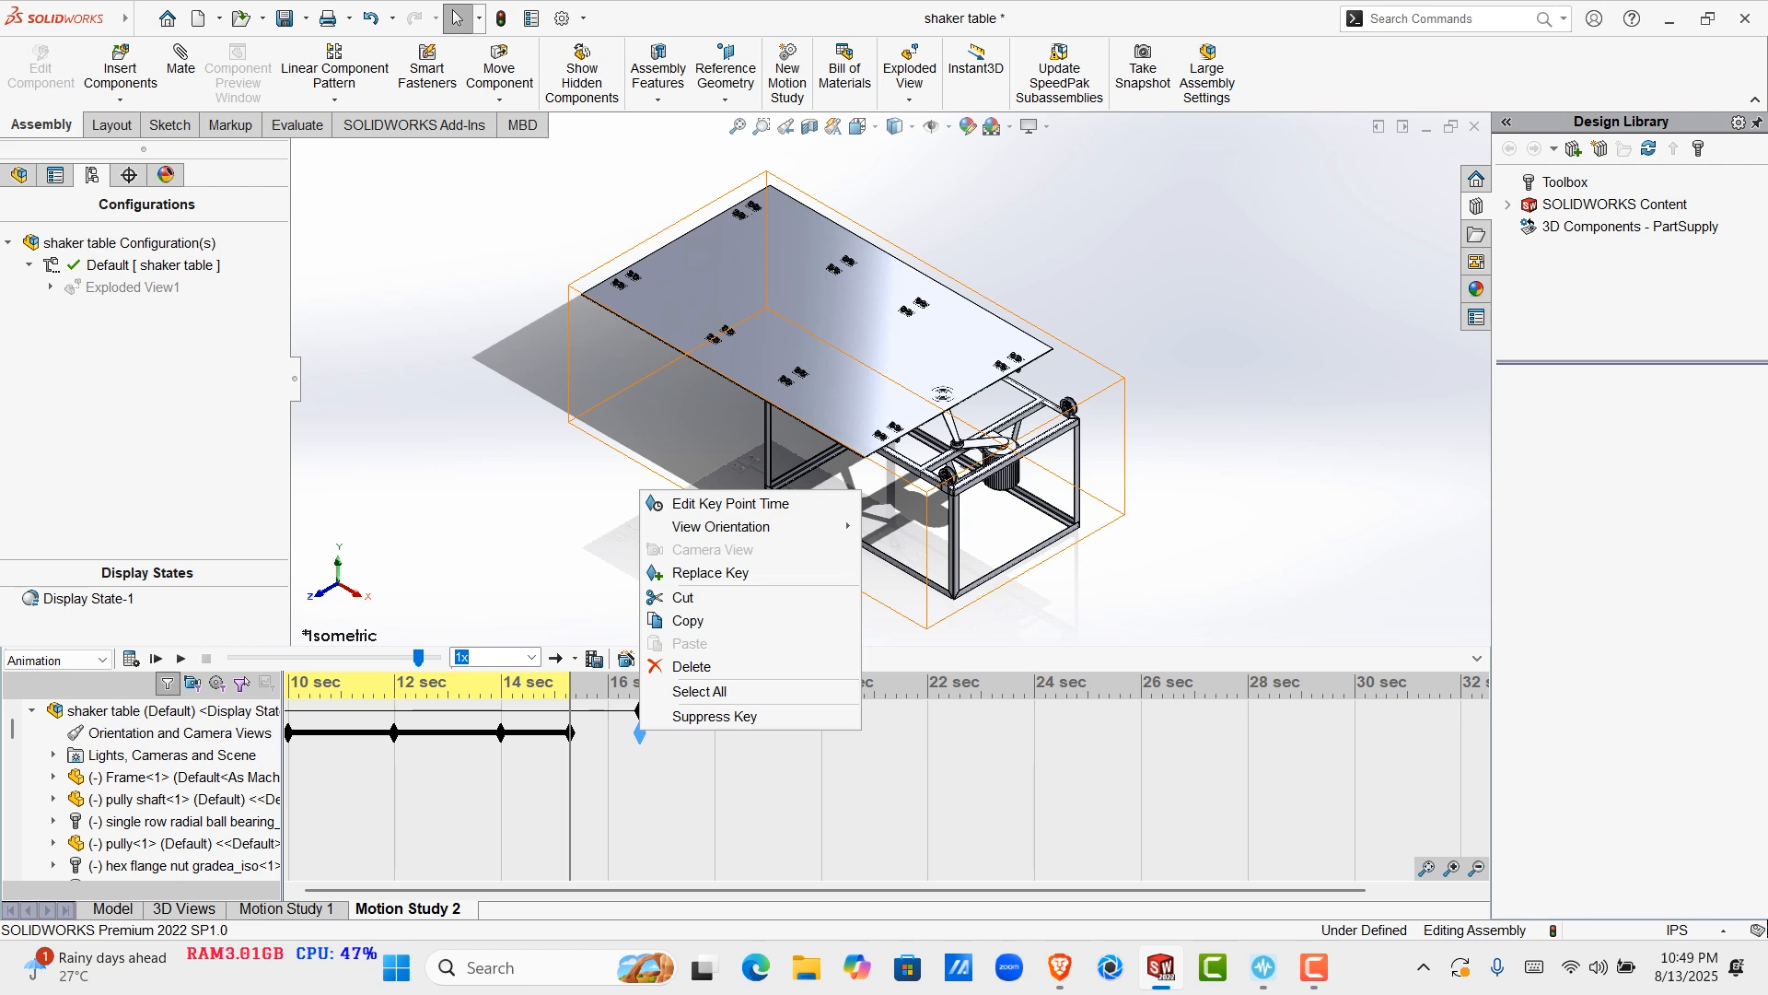
pyautogui.click(629, 711)
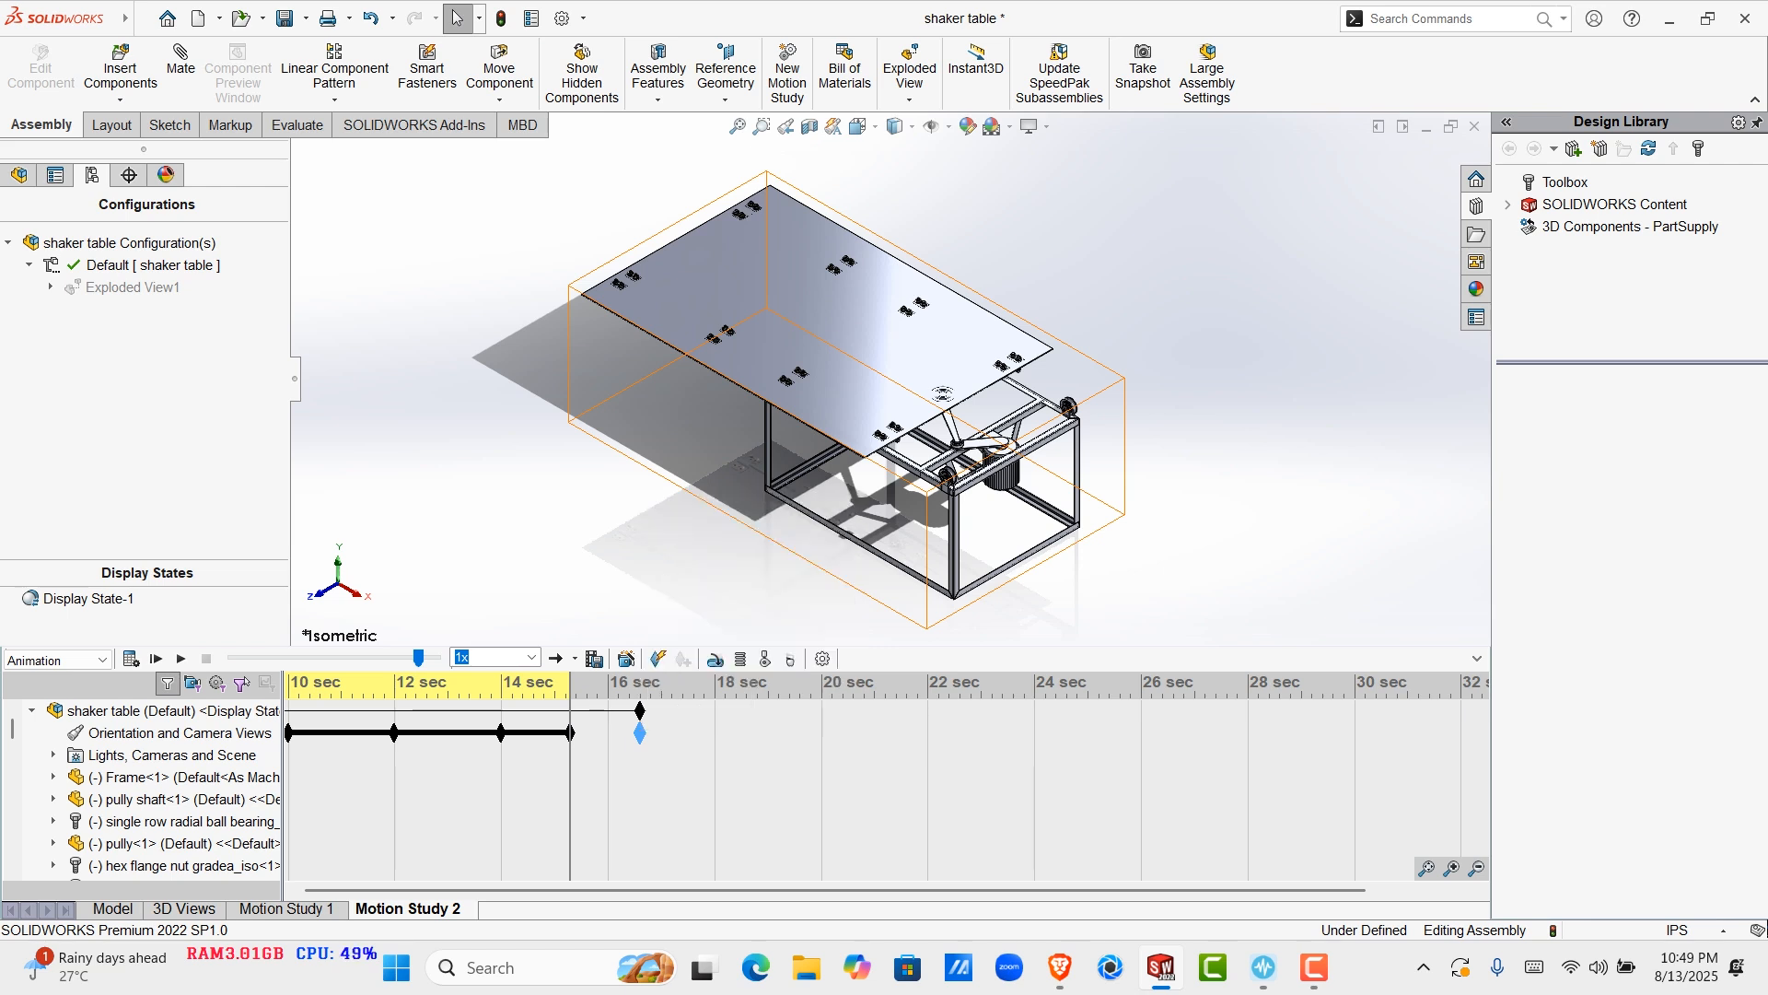
# Try extending the assembly's timeline to about 18.5 seconds for another Orientation and Camera Views key, and undo it
pyautogui.click(640, 711)
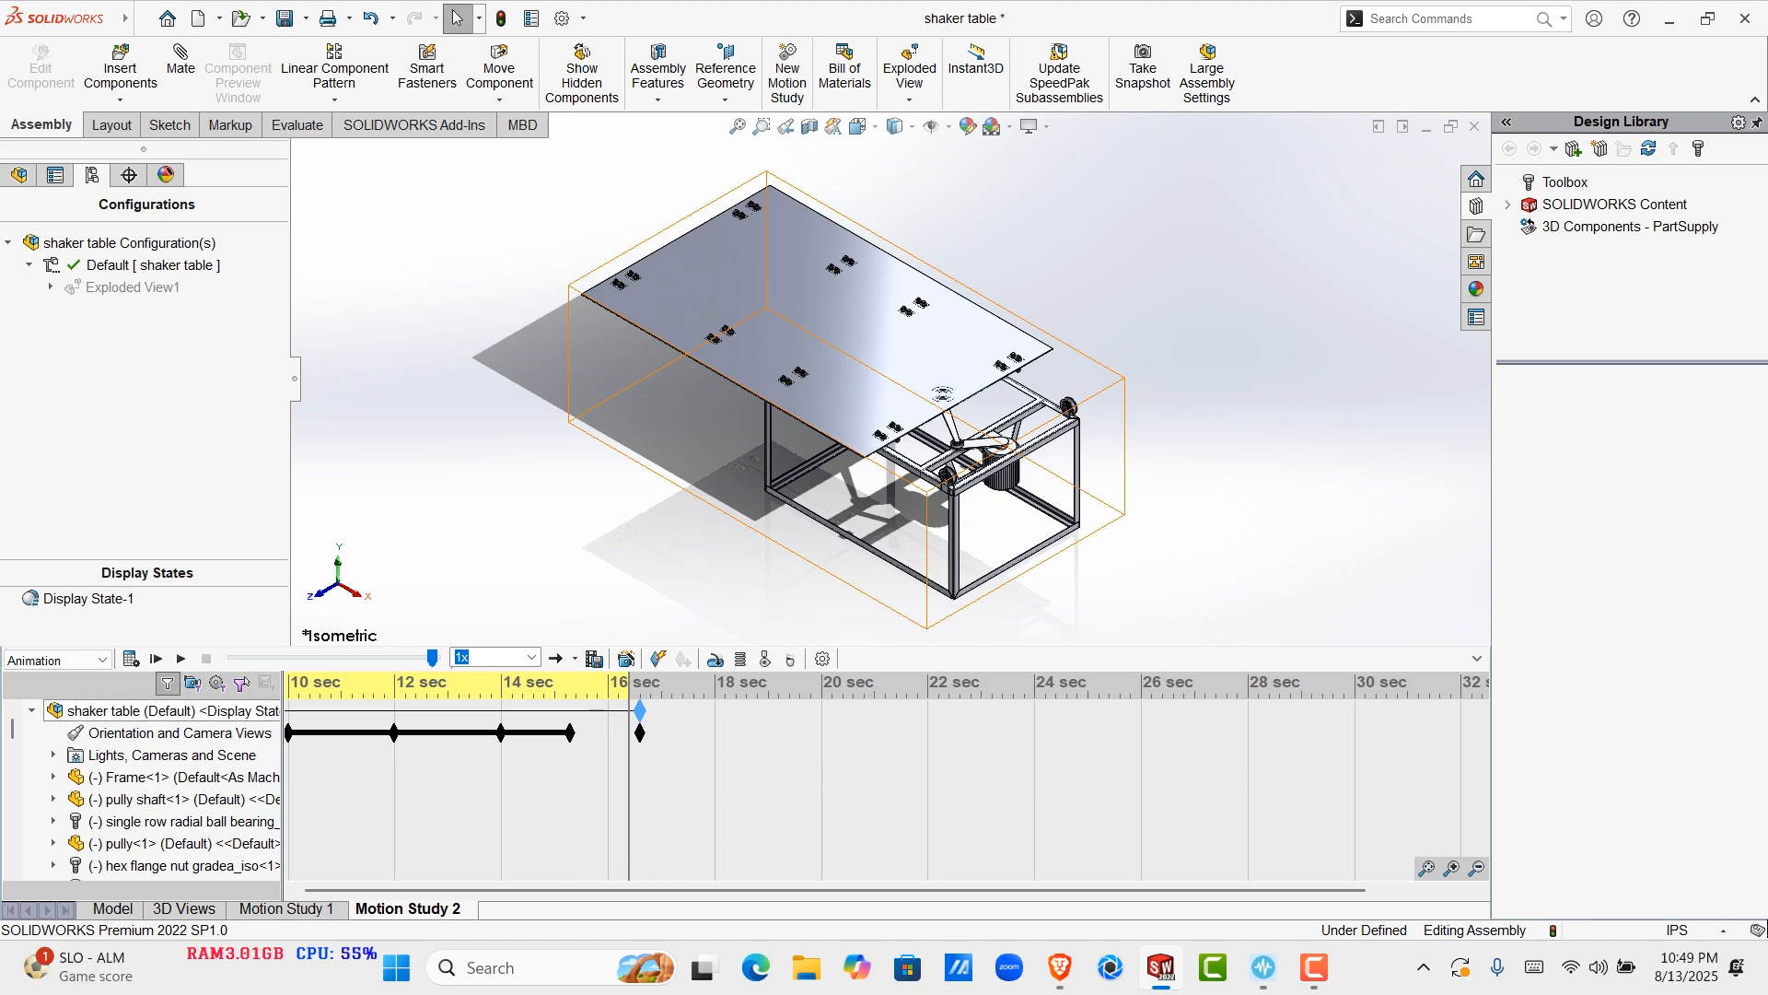
pyautogui.moveTo(640, 711); pyautogui.dragTo(741, 711)
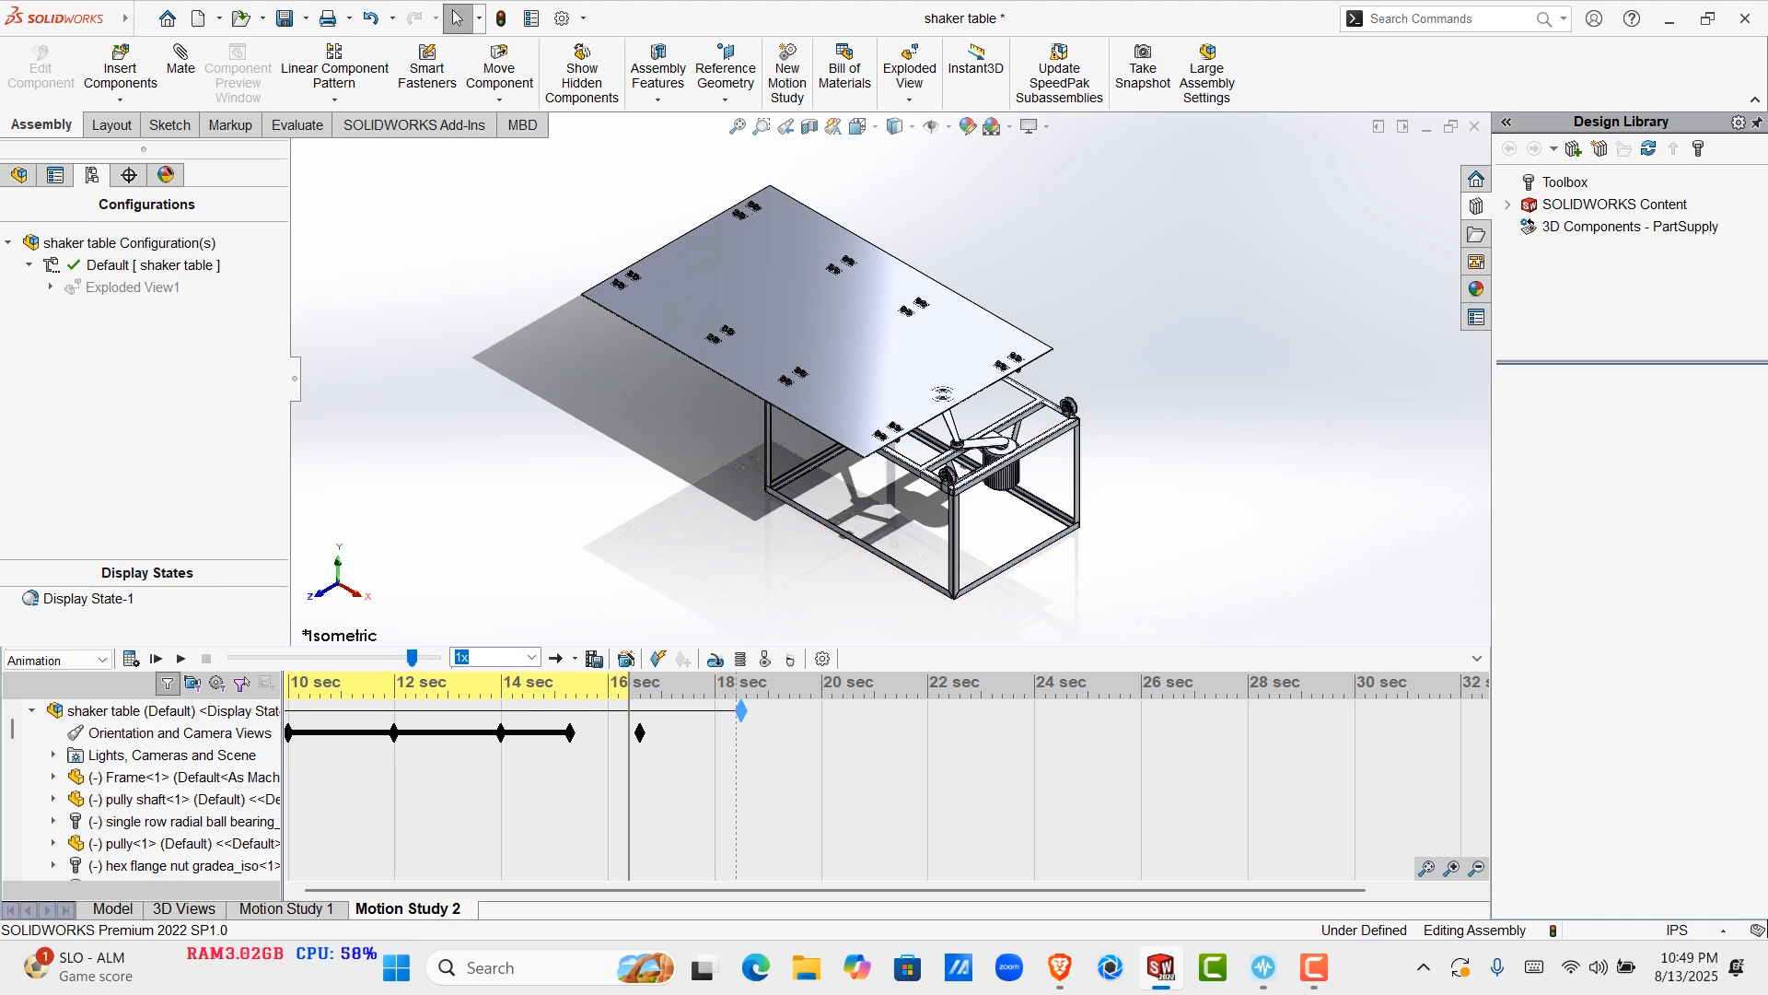
pyautogui.rightClick(737, 733)
pyautogui.click(773, 810)
pyautogui.hotkey('ctrl', 'z')
# Switch to the Google Meet call in the browser and toggle the microphone, ending with it unmuted
pyautogui.click(1060, 967)
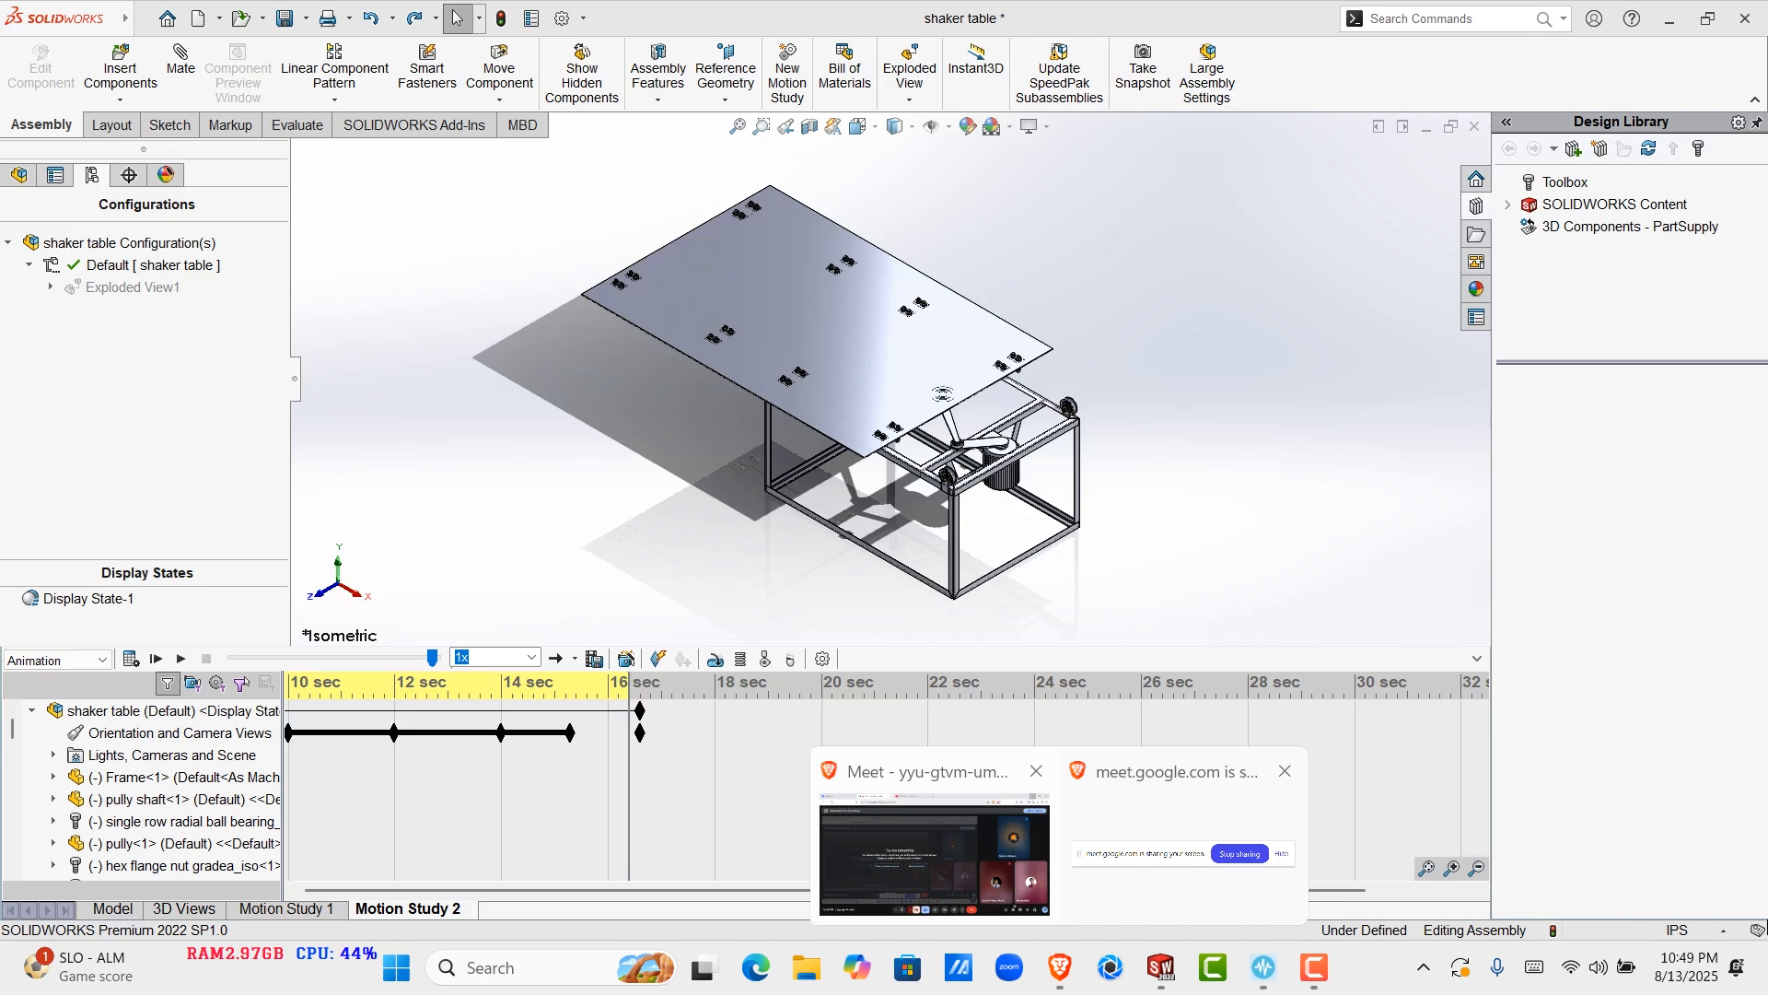
pyautogui.click(930, 847)
pyautogui.hotkey('ctrl', 'd')
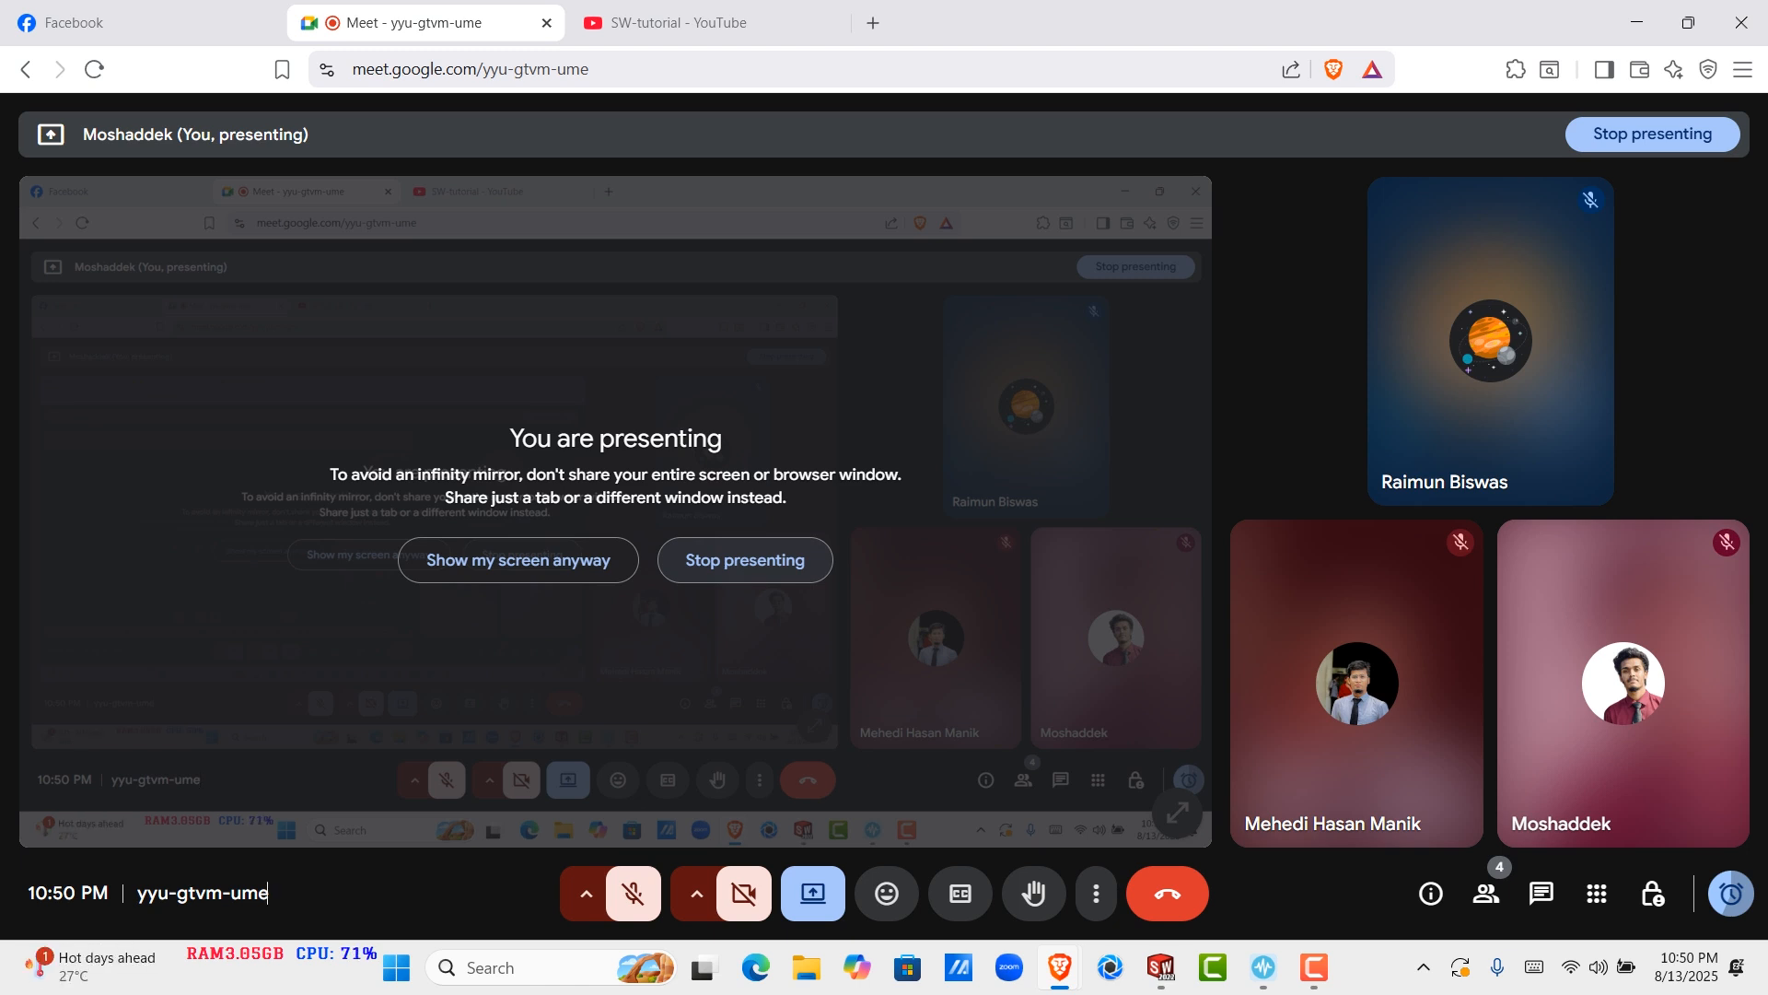
pyautogui.hotkey('ctrl', 'd')
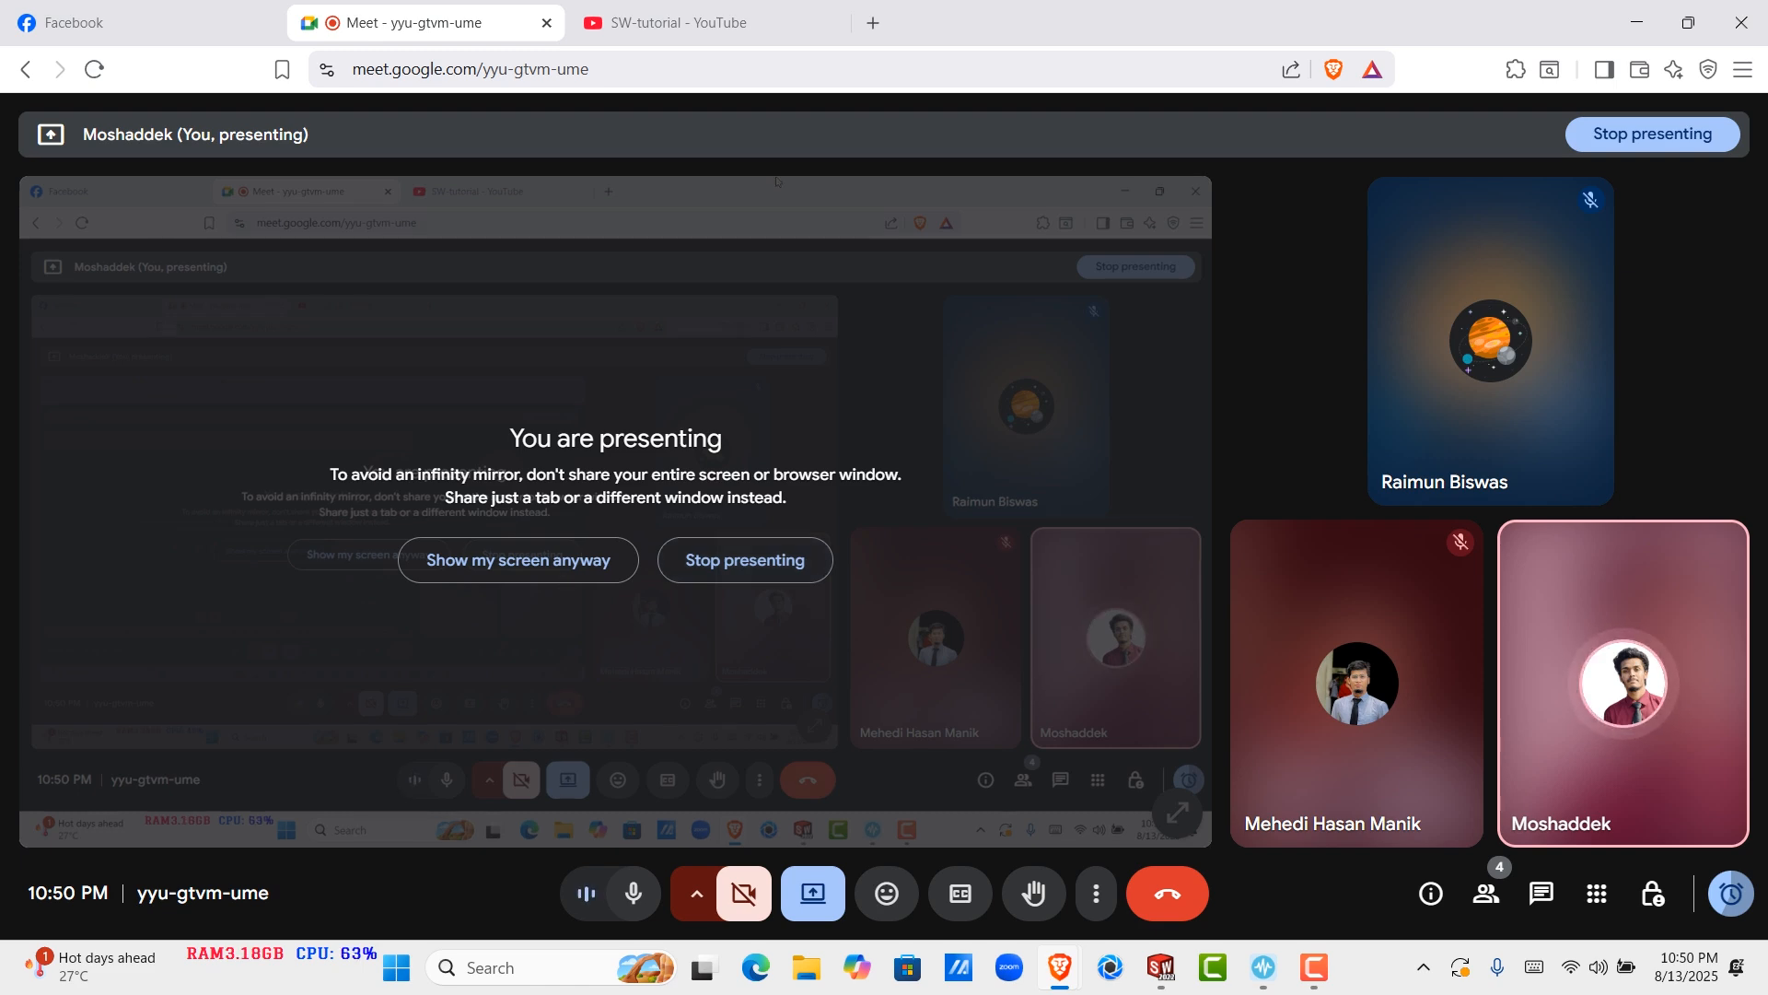
# Switch from the Meet call to the shaker table motion study in SolidWorks, rechecking the call in between
pyautogui.click(1636, 22)
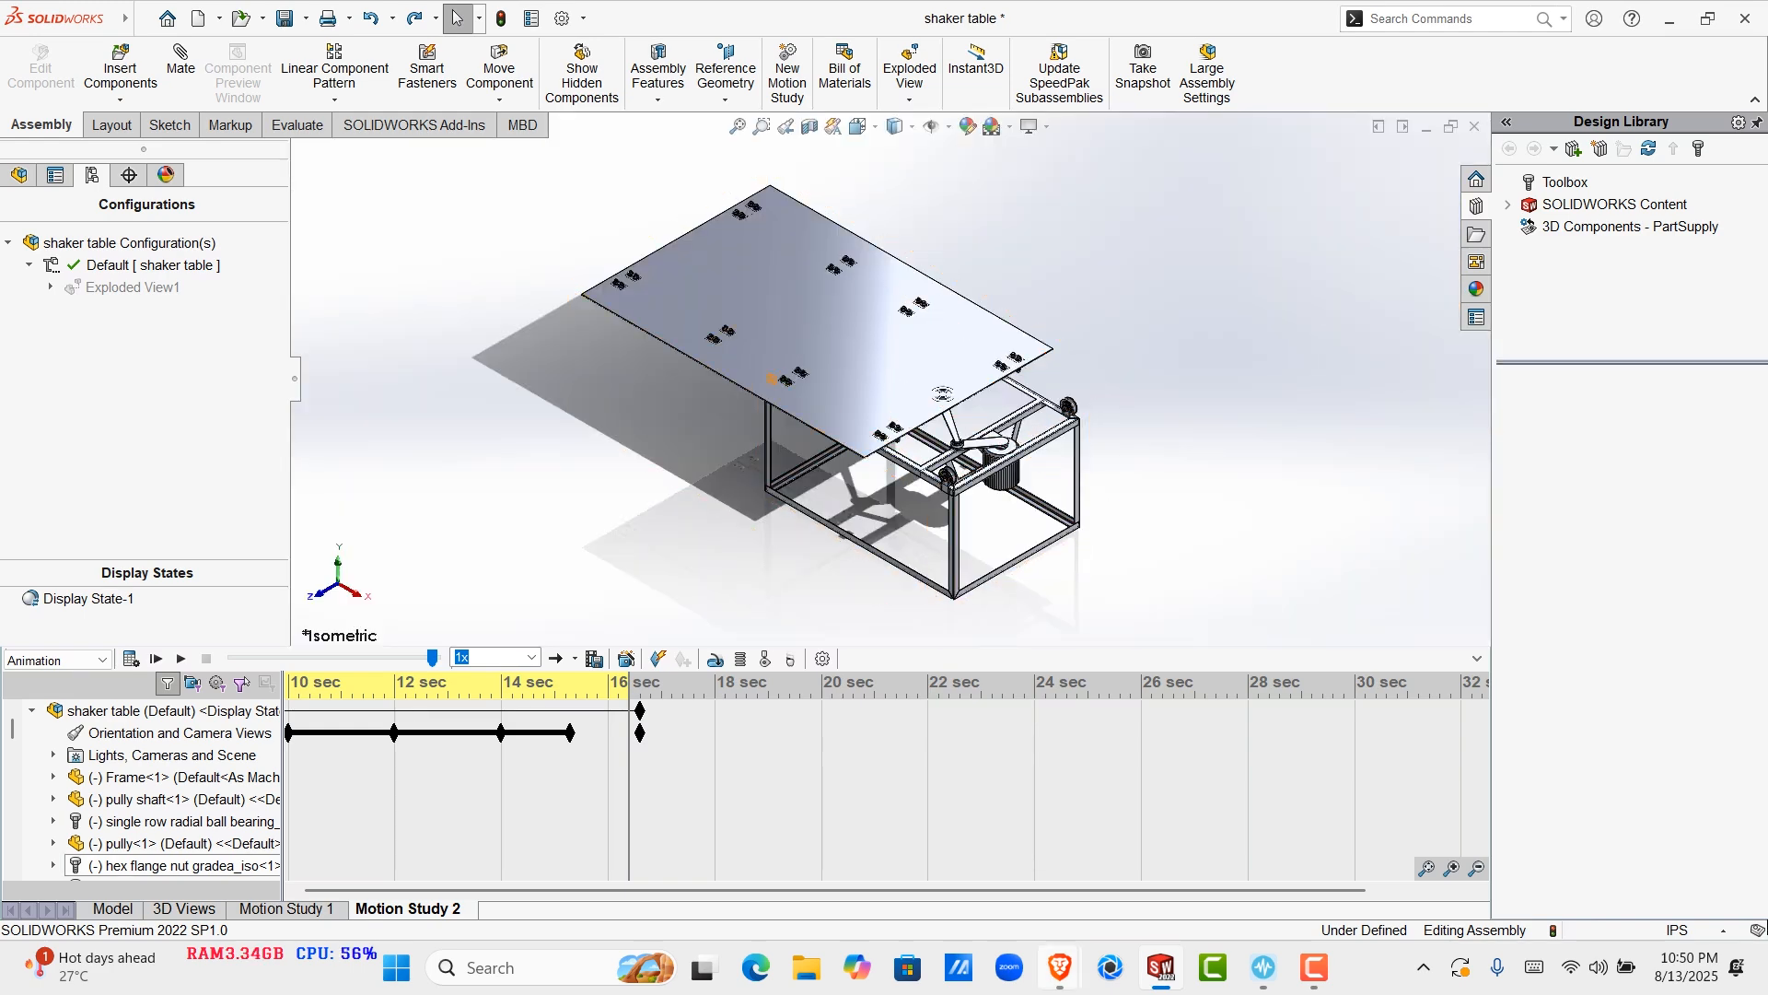
pyautogui.moveTo(1059, 967)
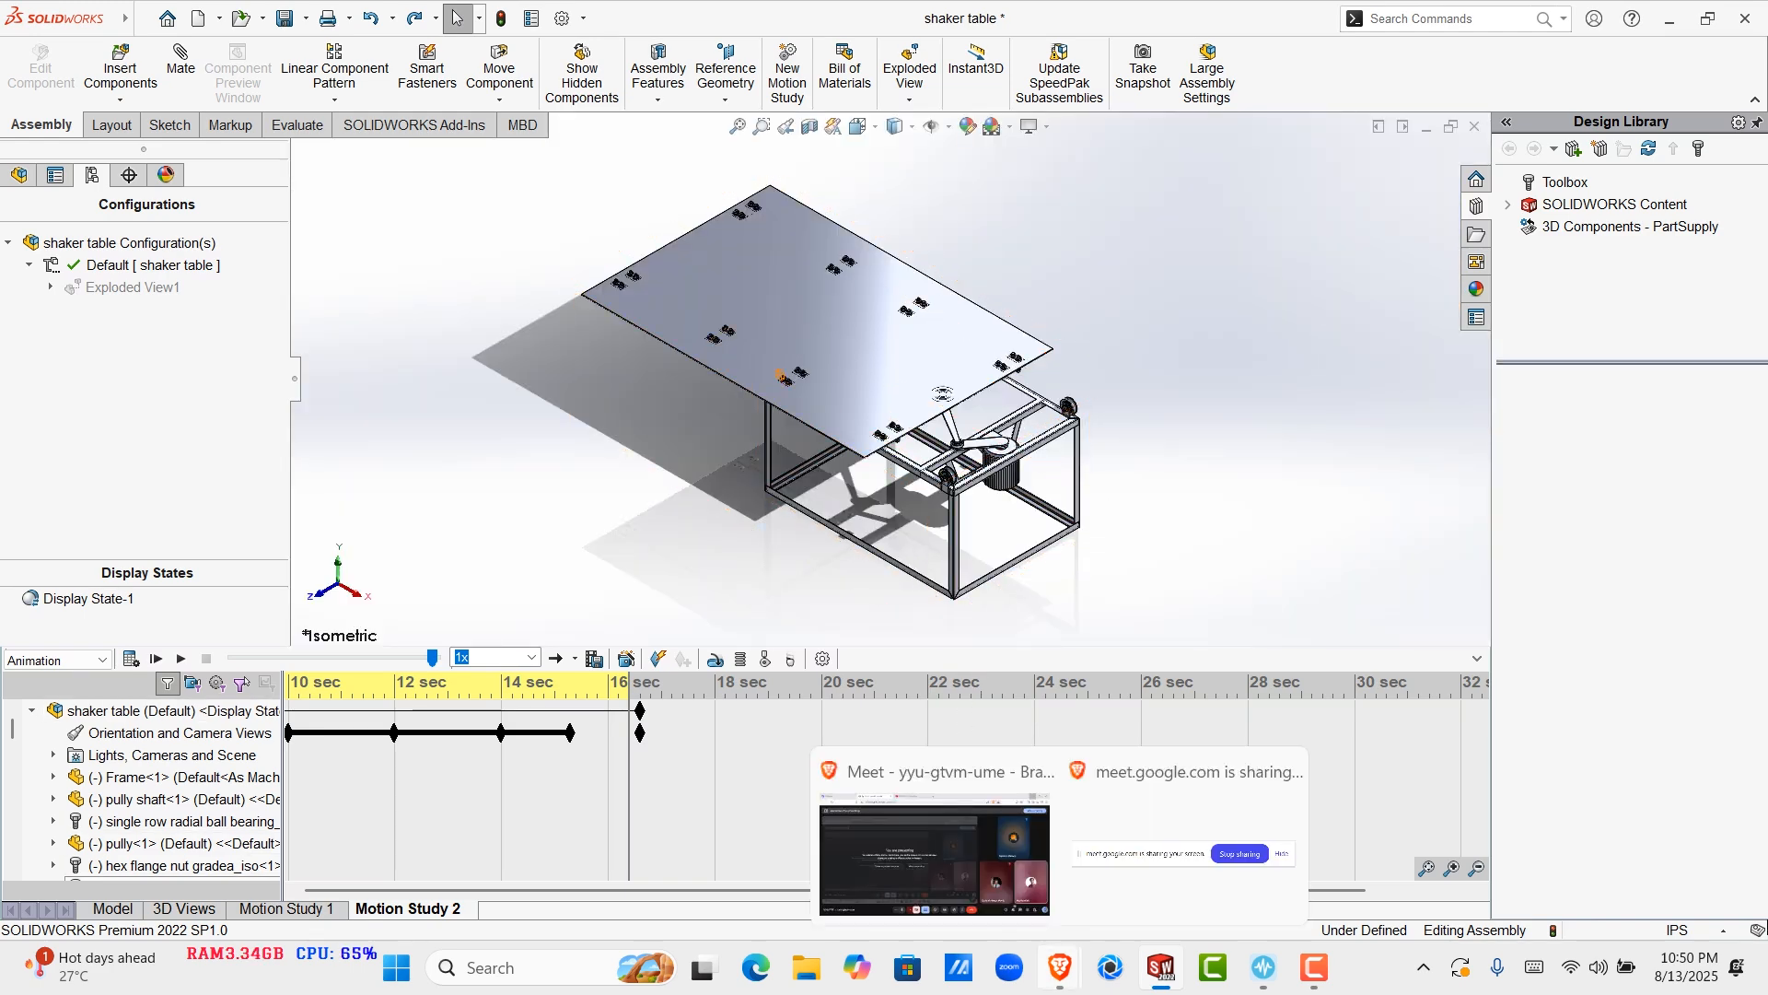
pyautogui.click(934, 852)
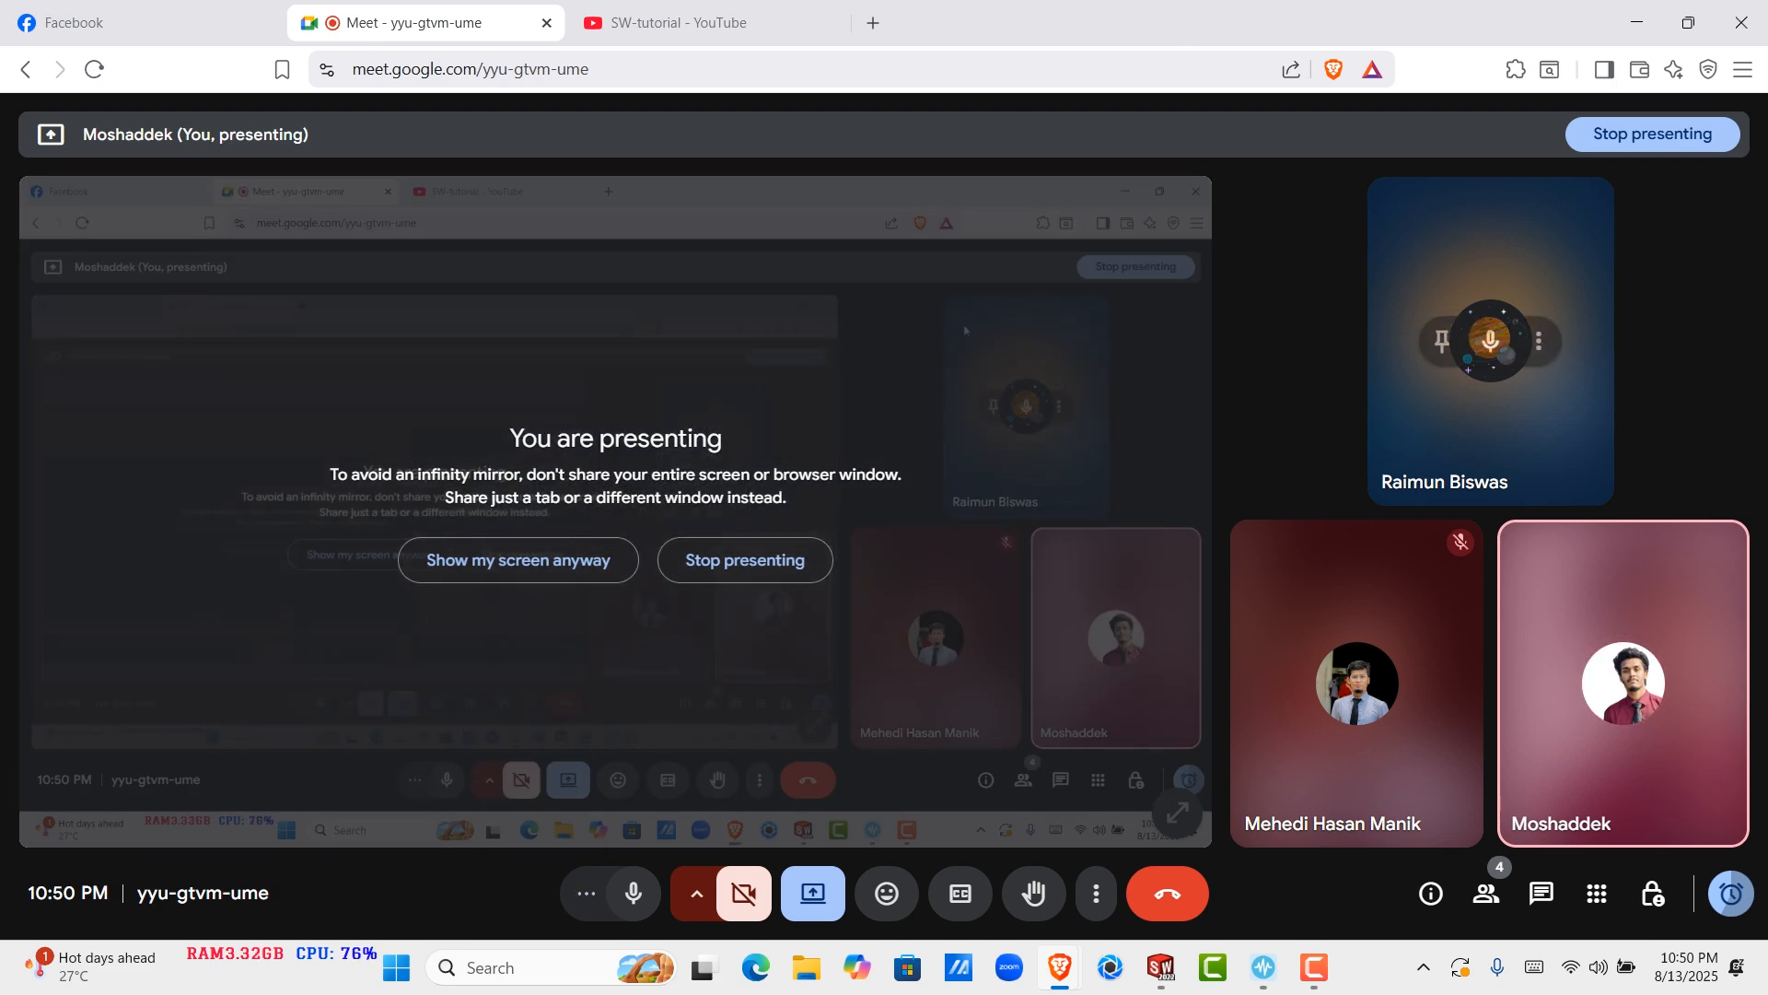
pyautogui.click(1636, 23)
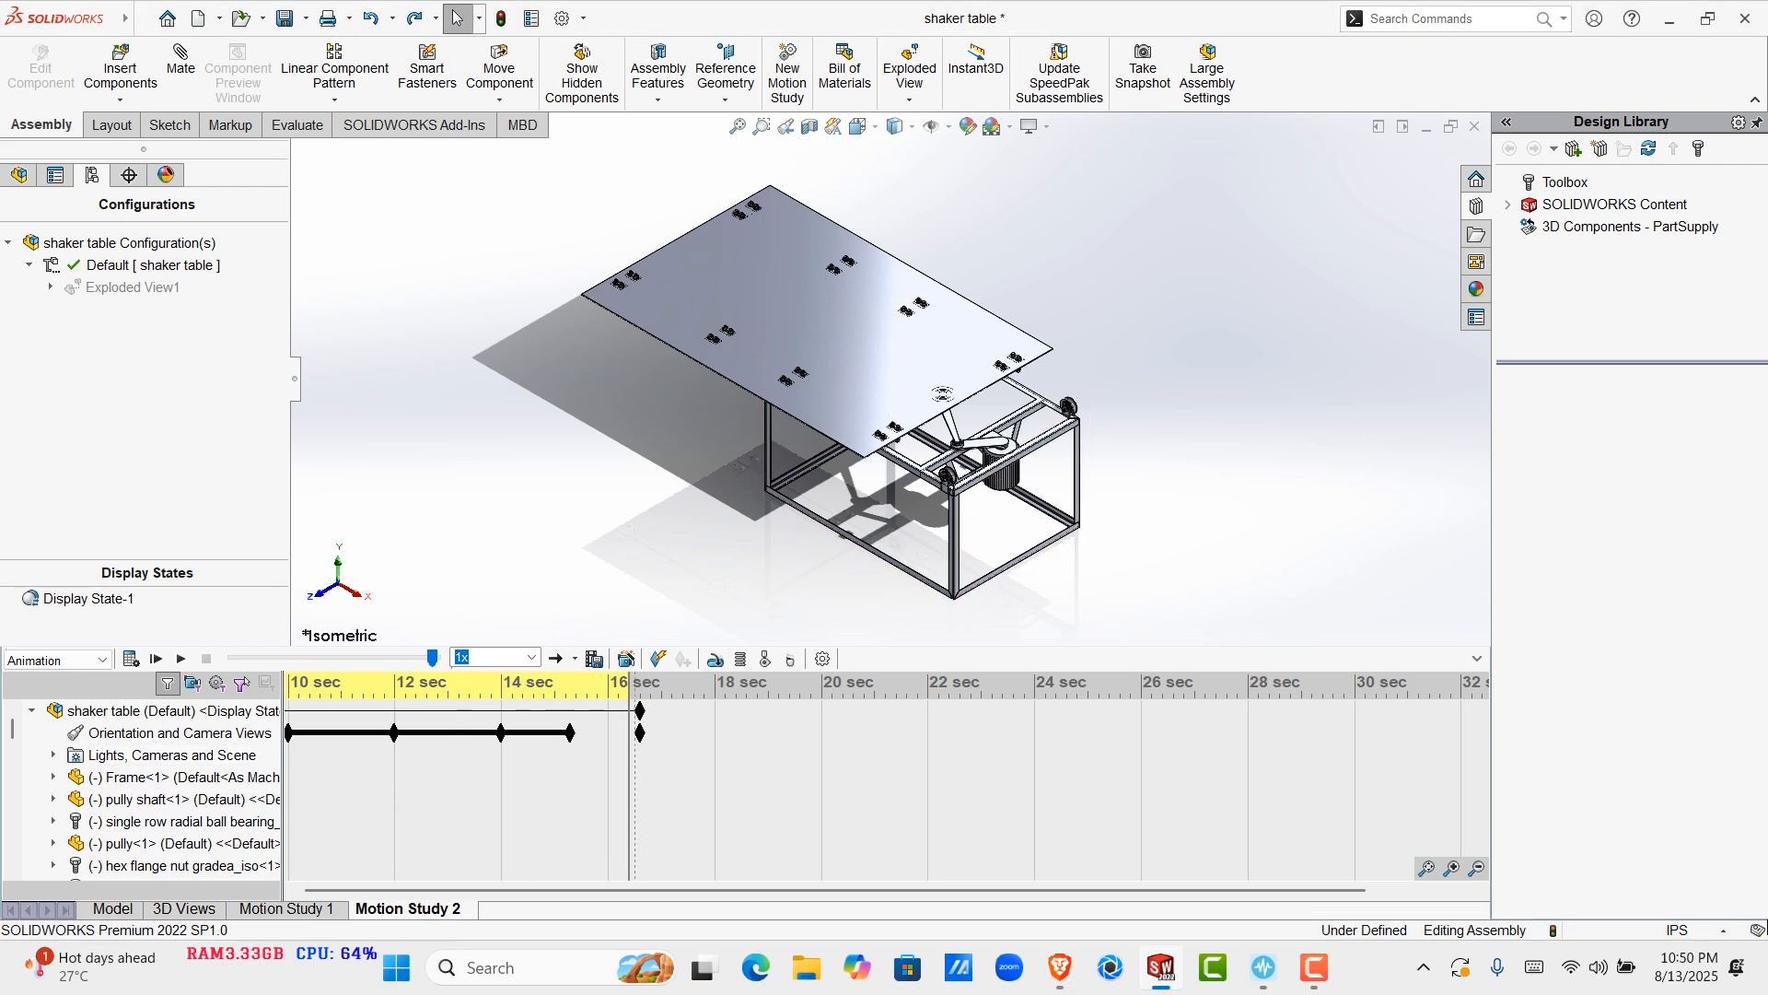
# Add a 15-second Explode animation starting at 16.6 seconds with the Animation Wizard and calculate the study
pyautogui.click(640, 733)
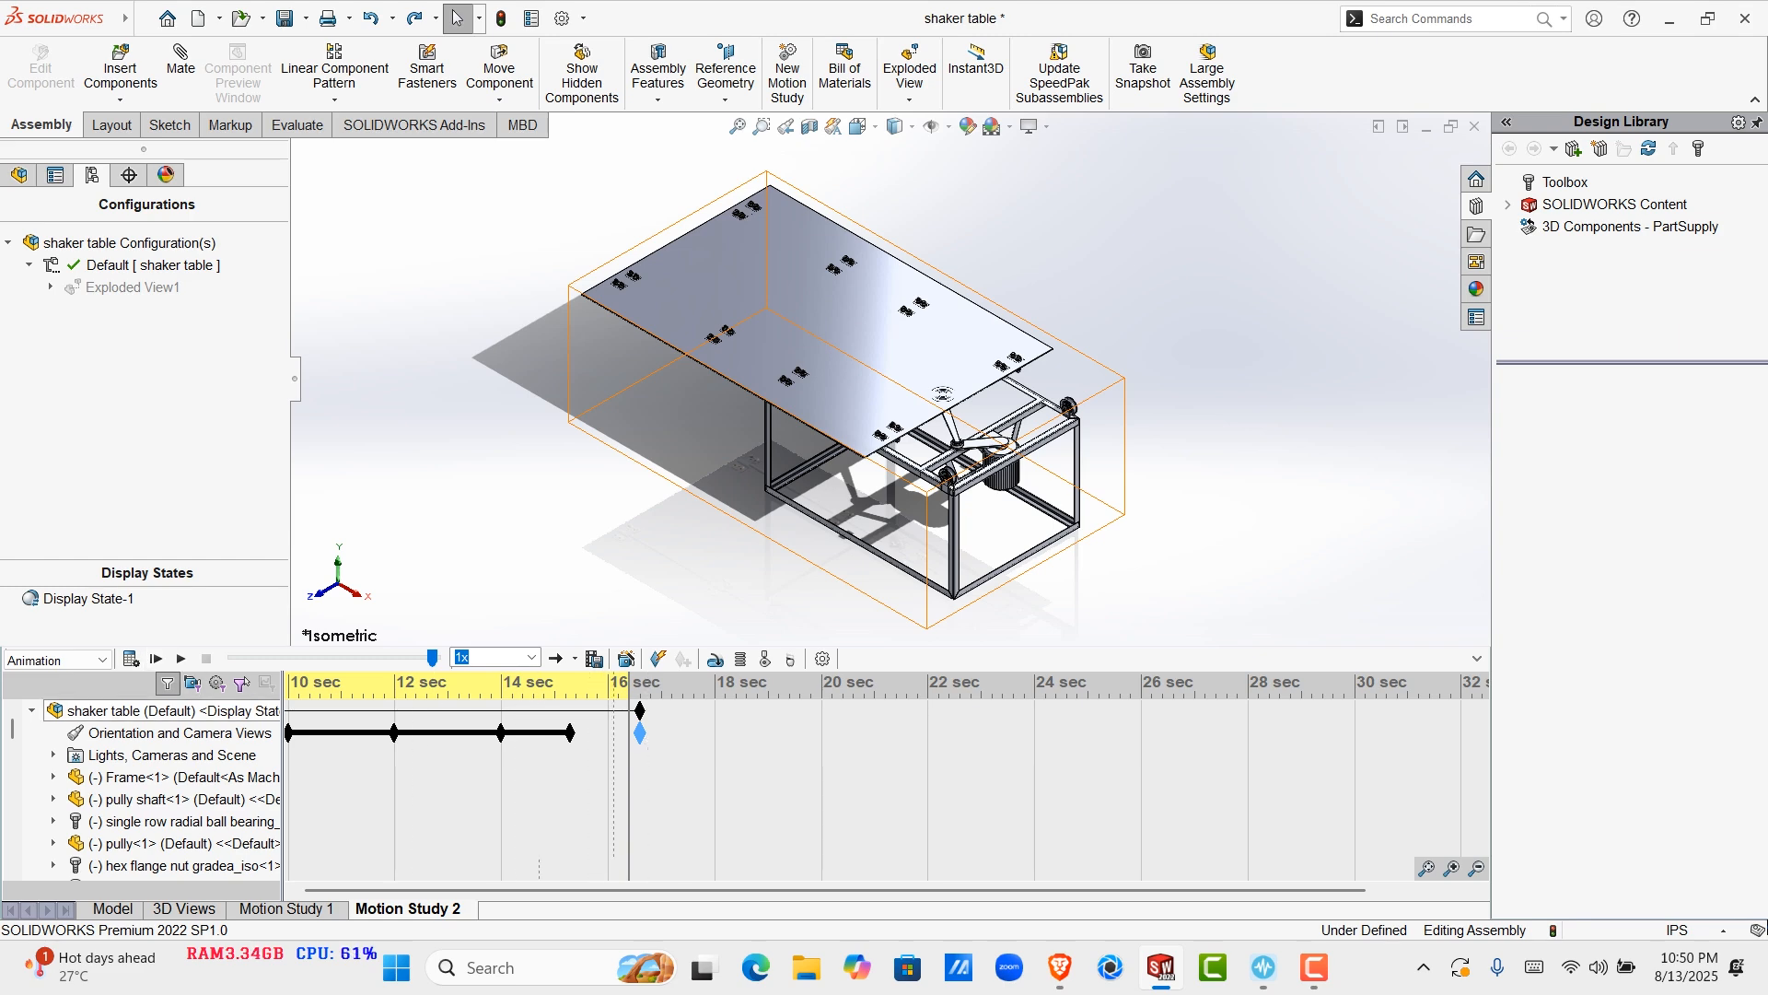
pyautogui.click(640, 689)
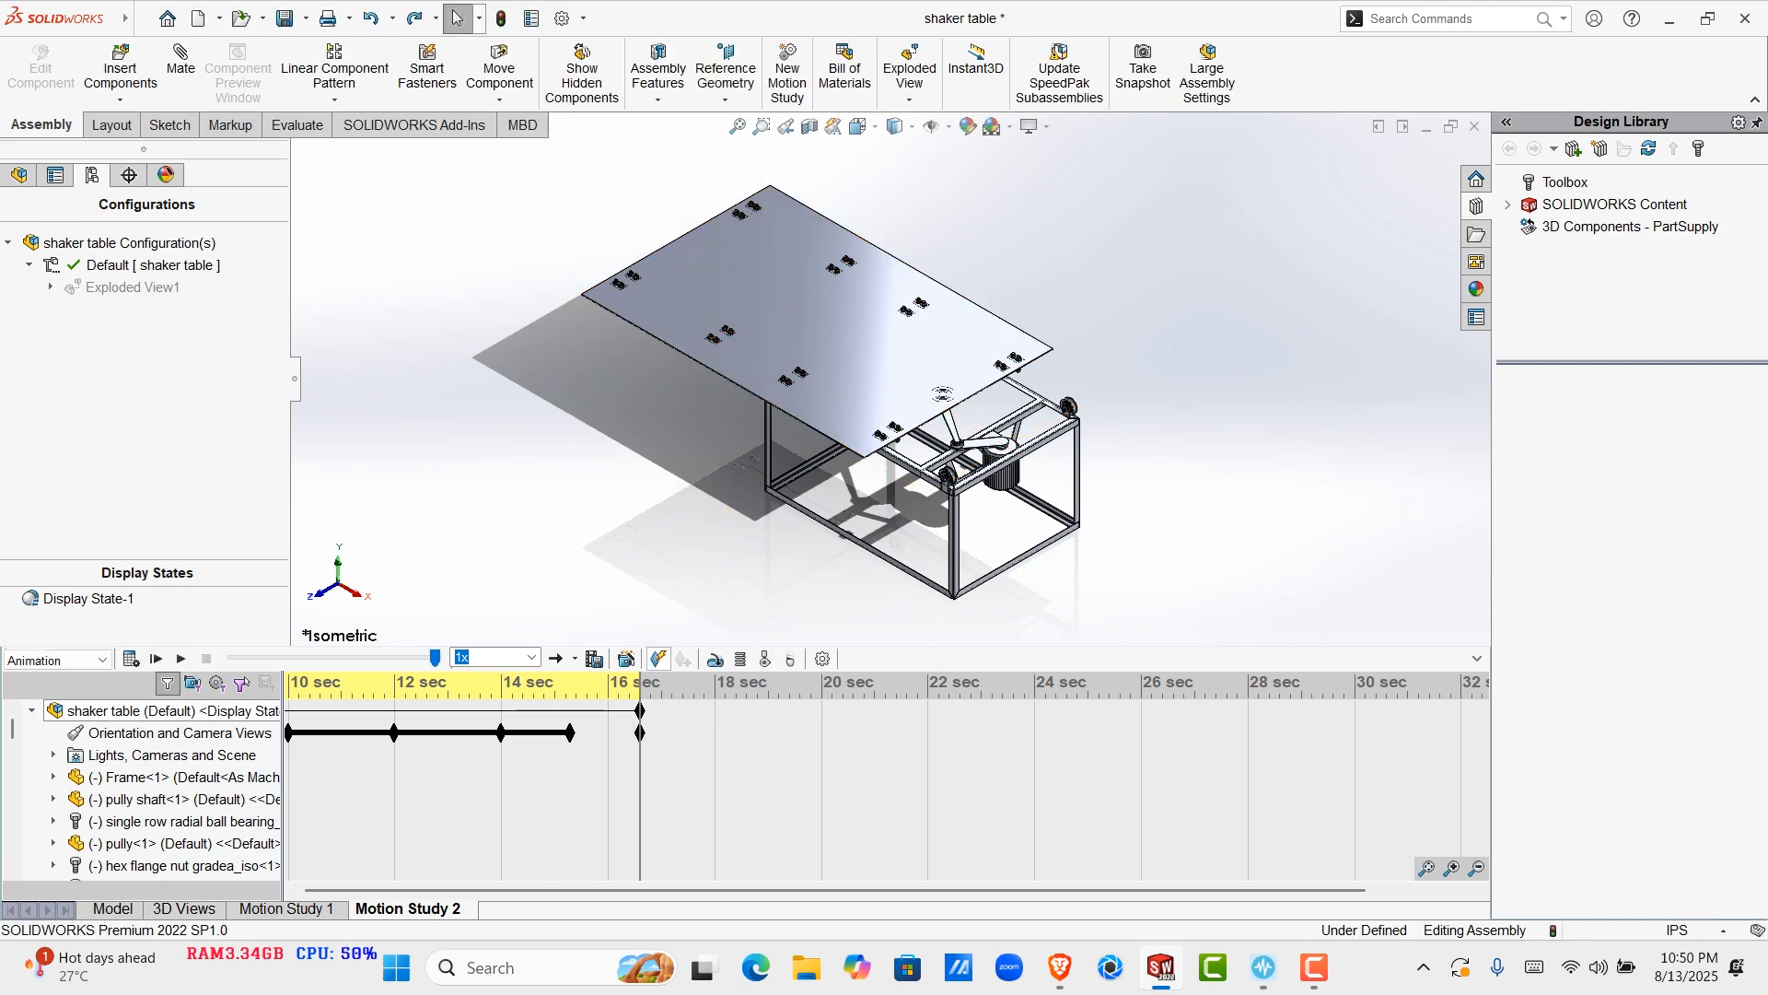
pyautogui.click(626, 659)
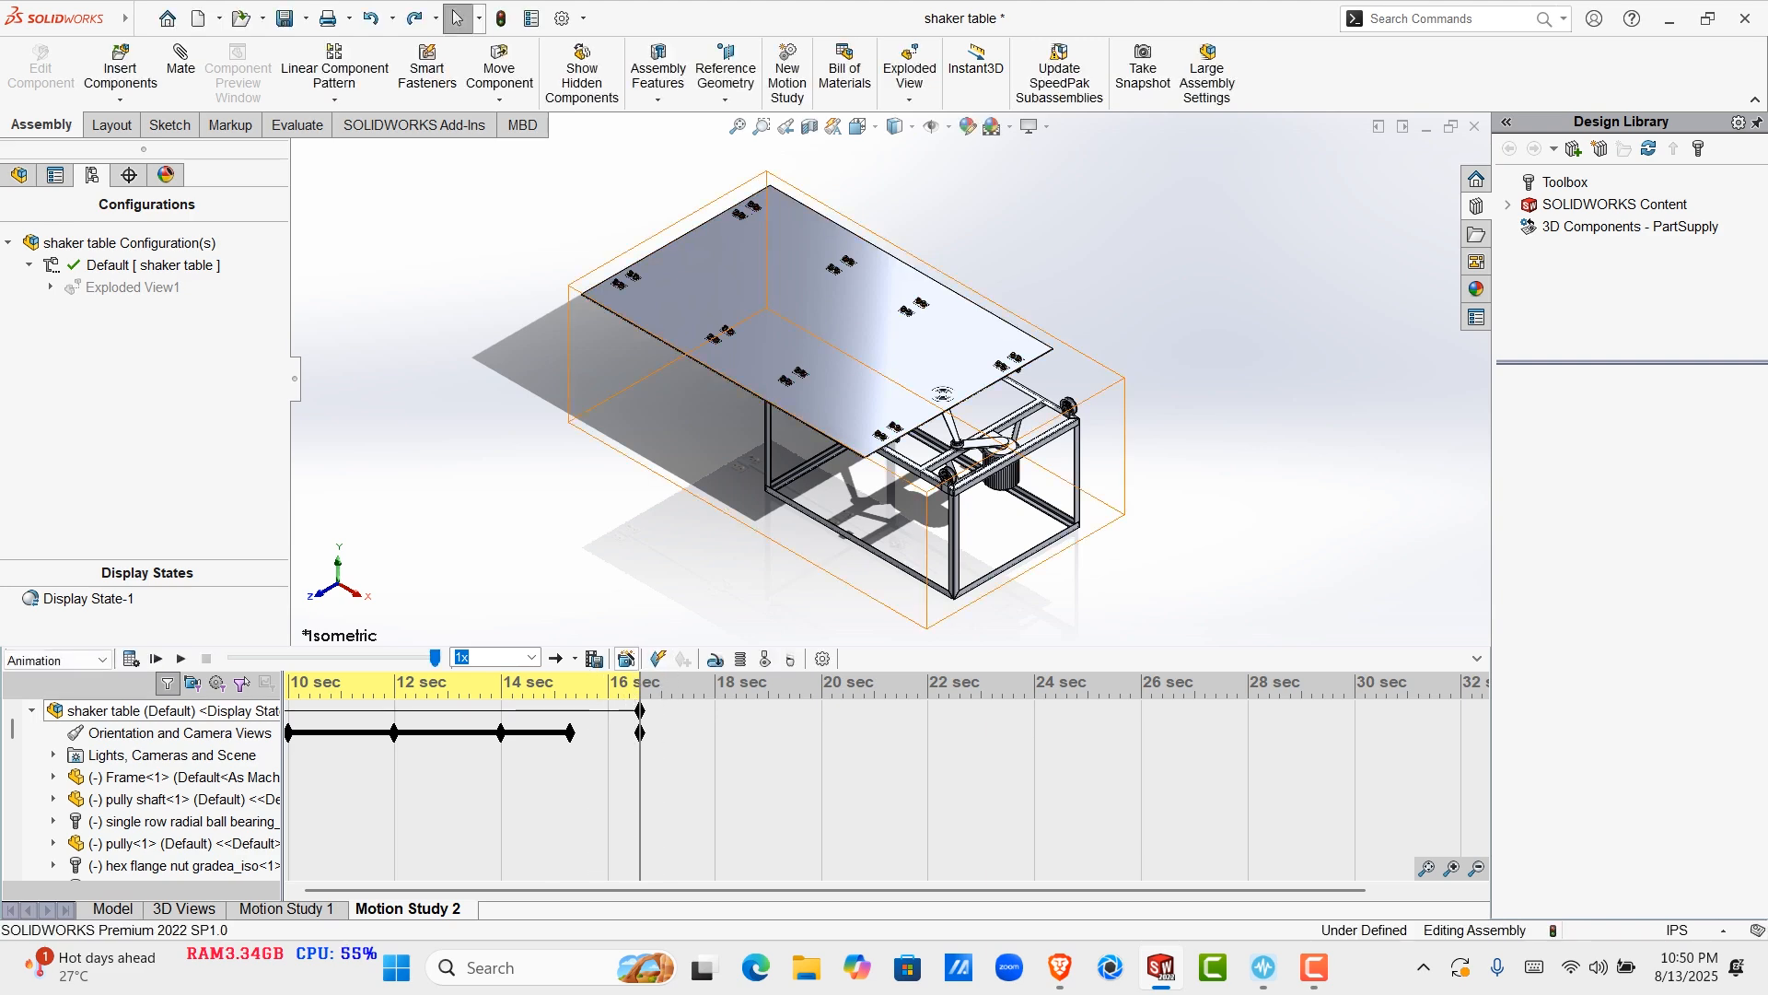
pyautogui.click(822, 363)
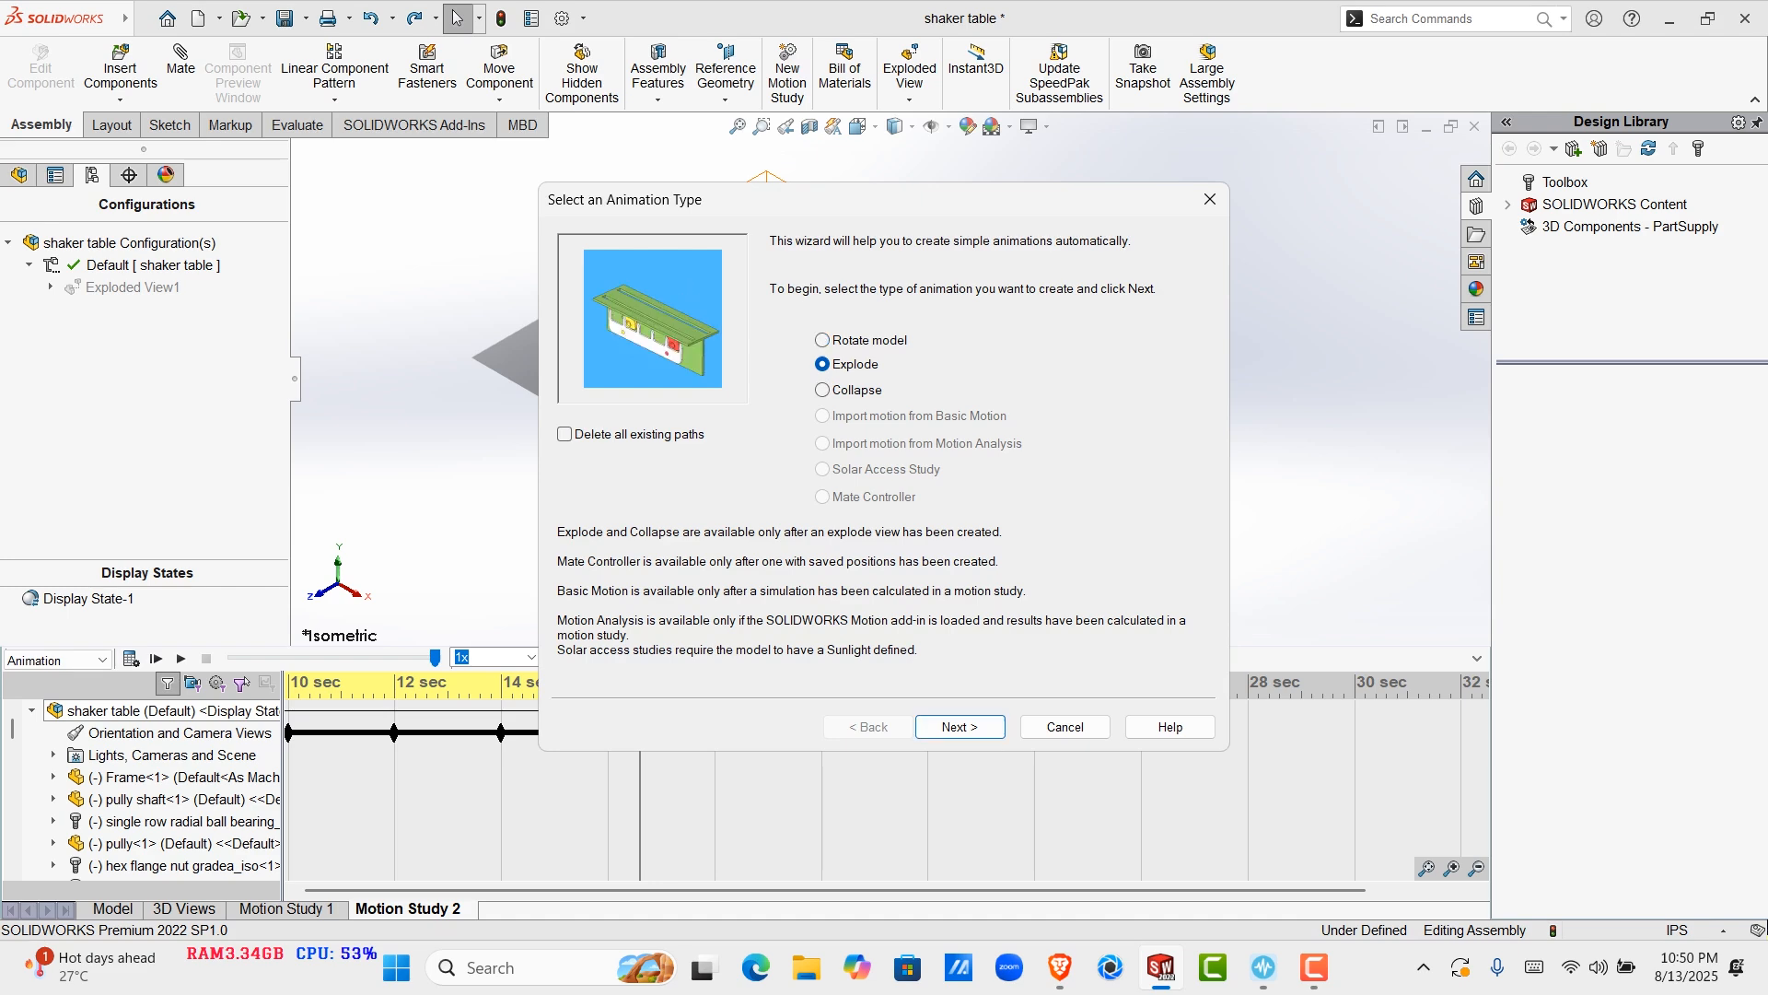
pyautogui.click(960, 726)
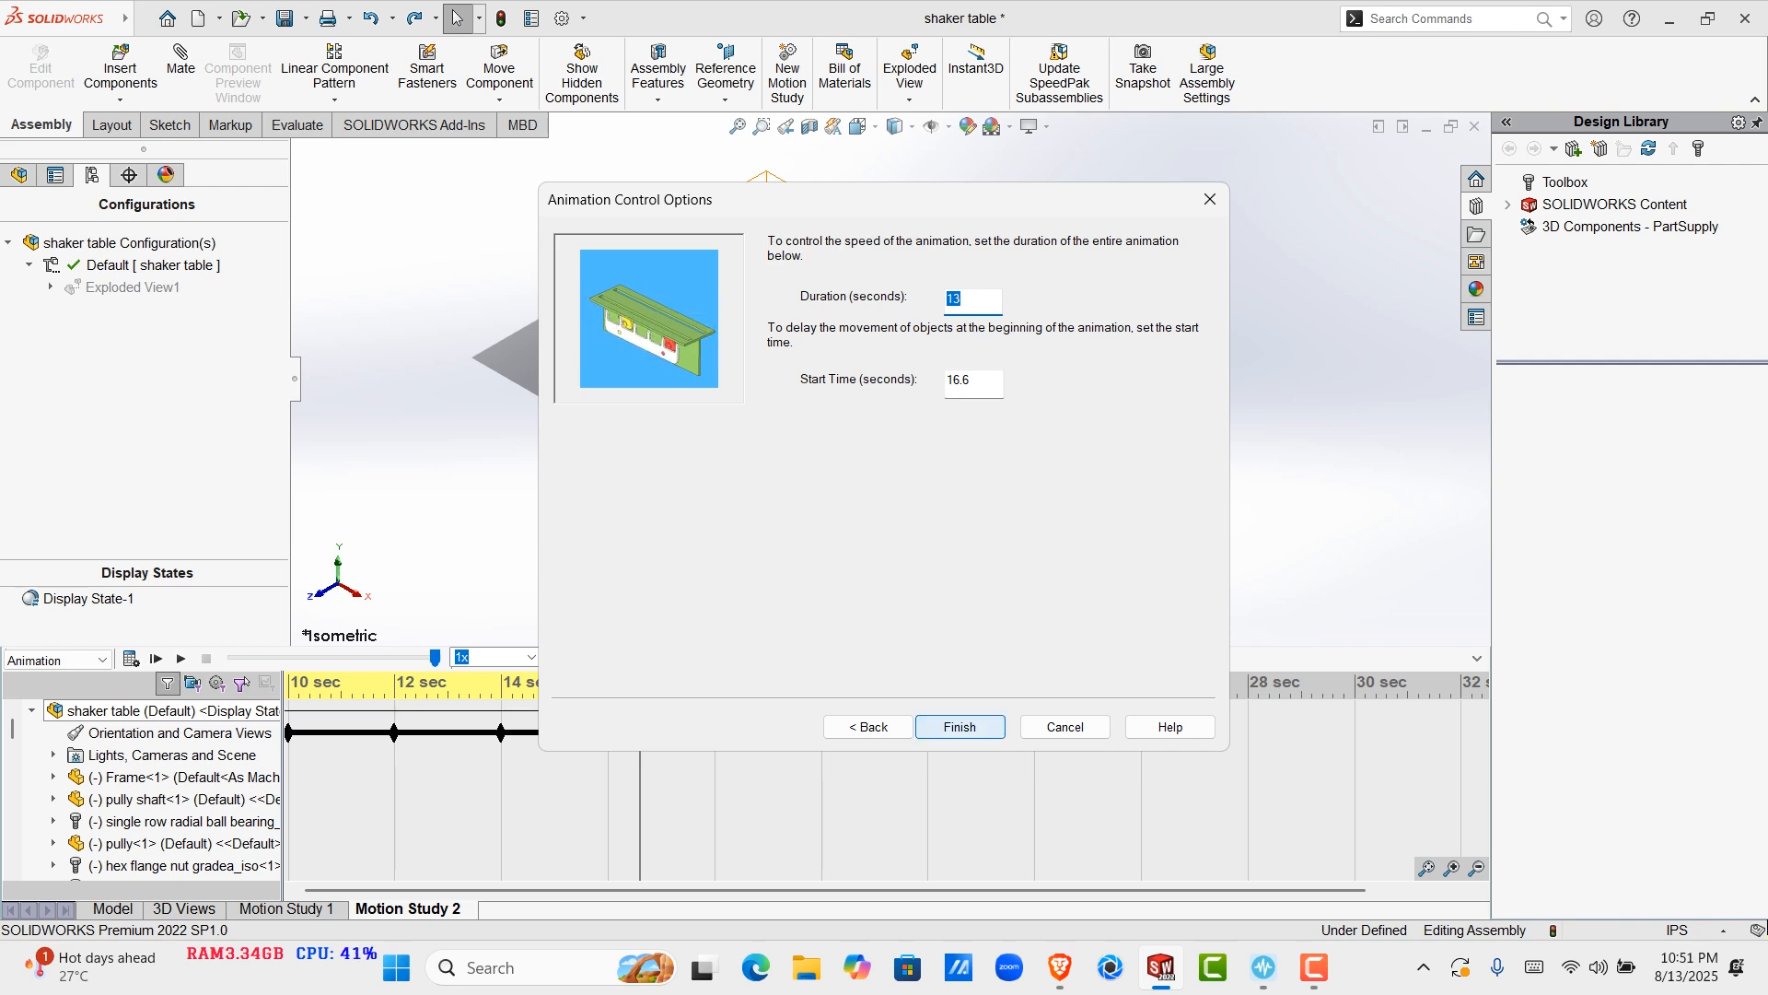
pyautogui.write('15')
pyautogui.press('Return')
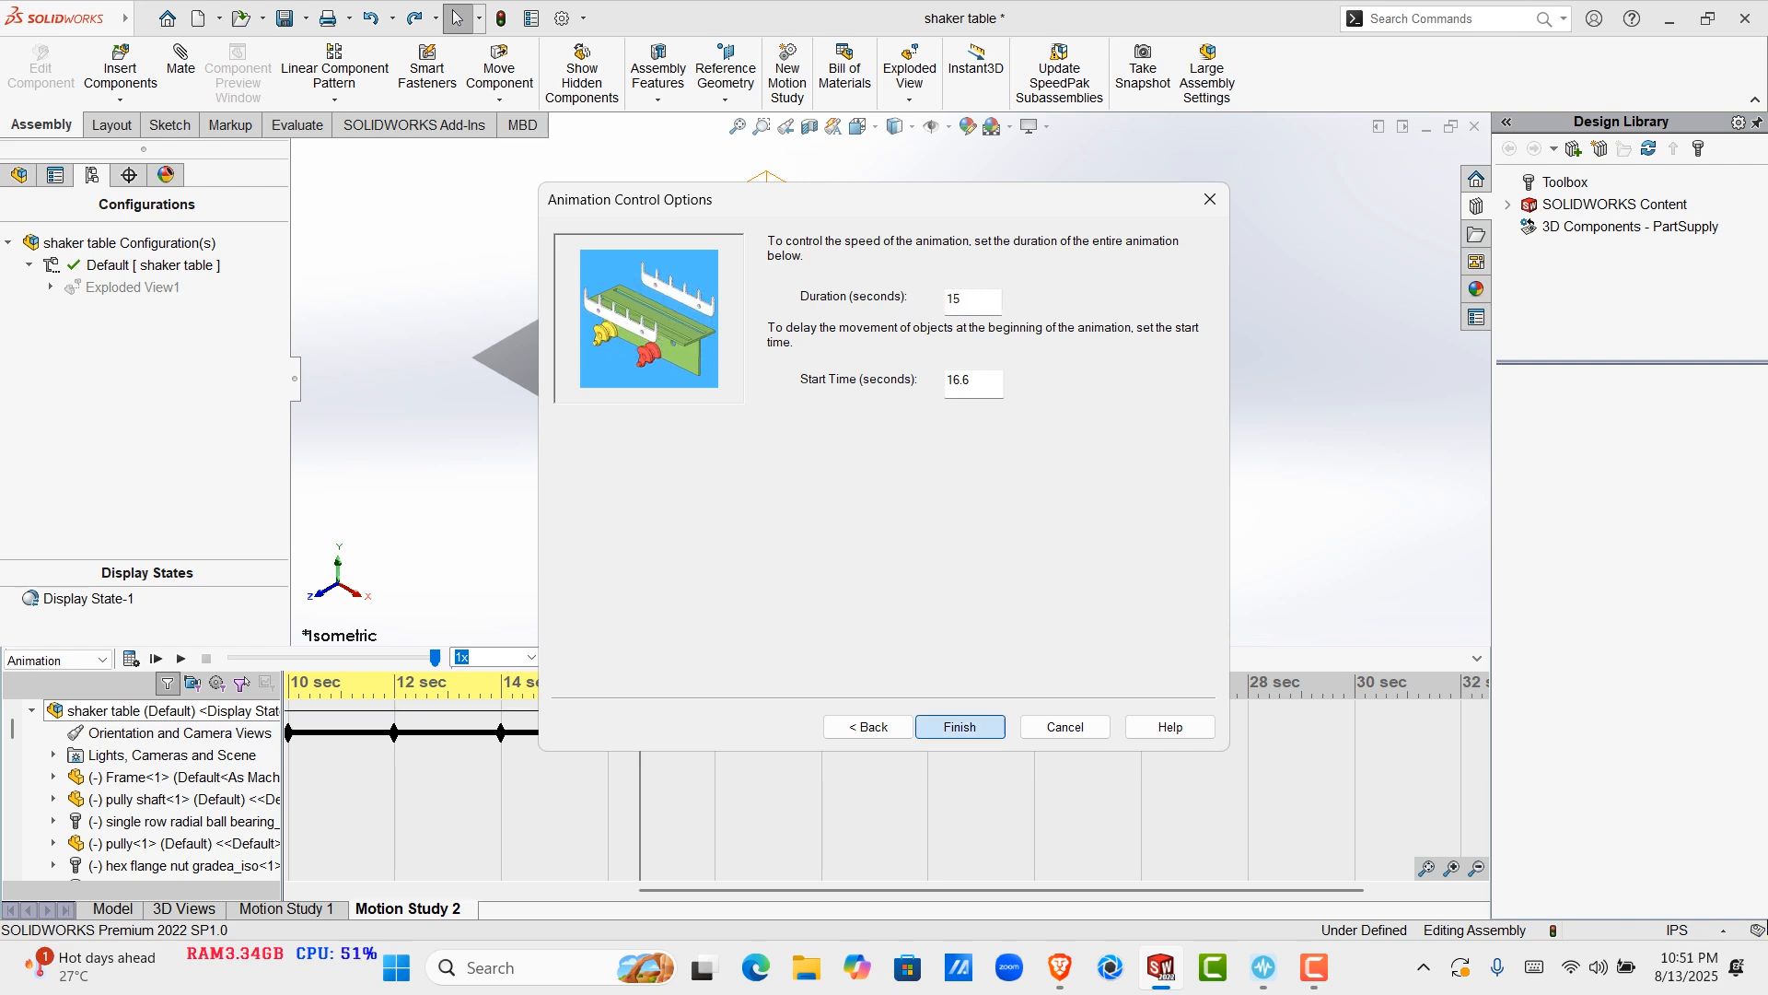
pyautogui.click(131, 658)
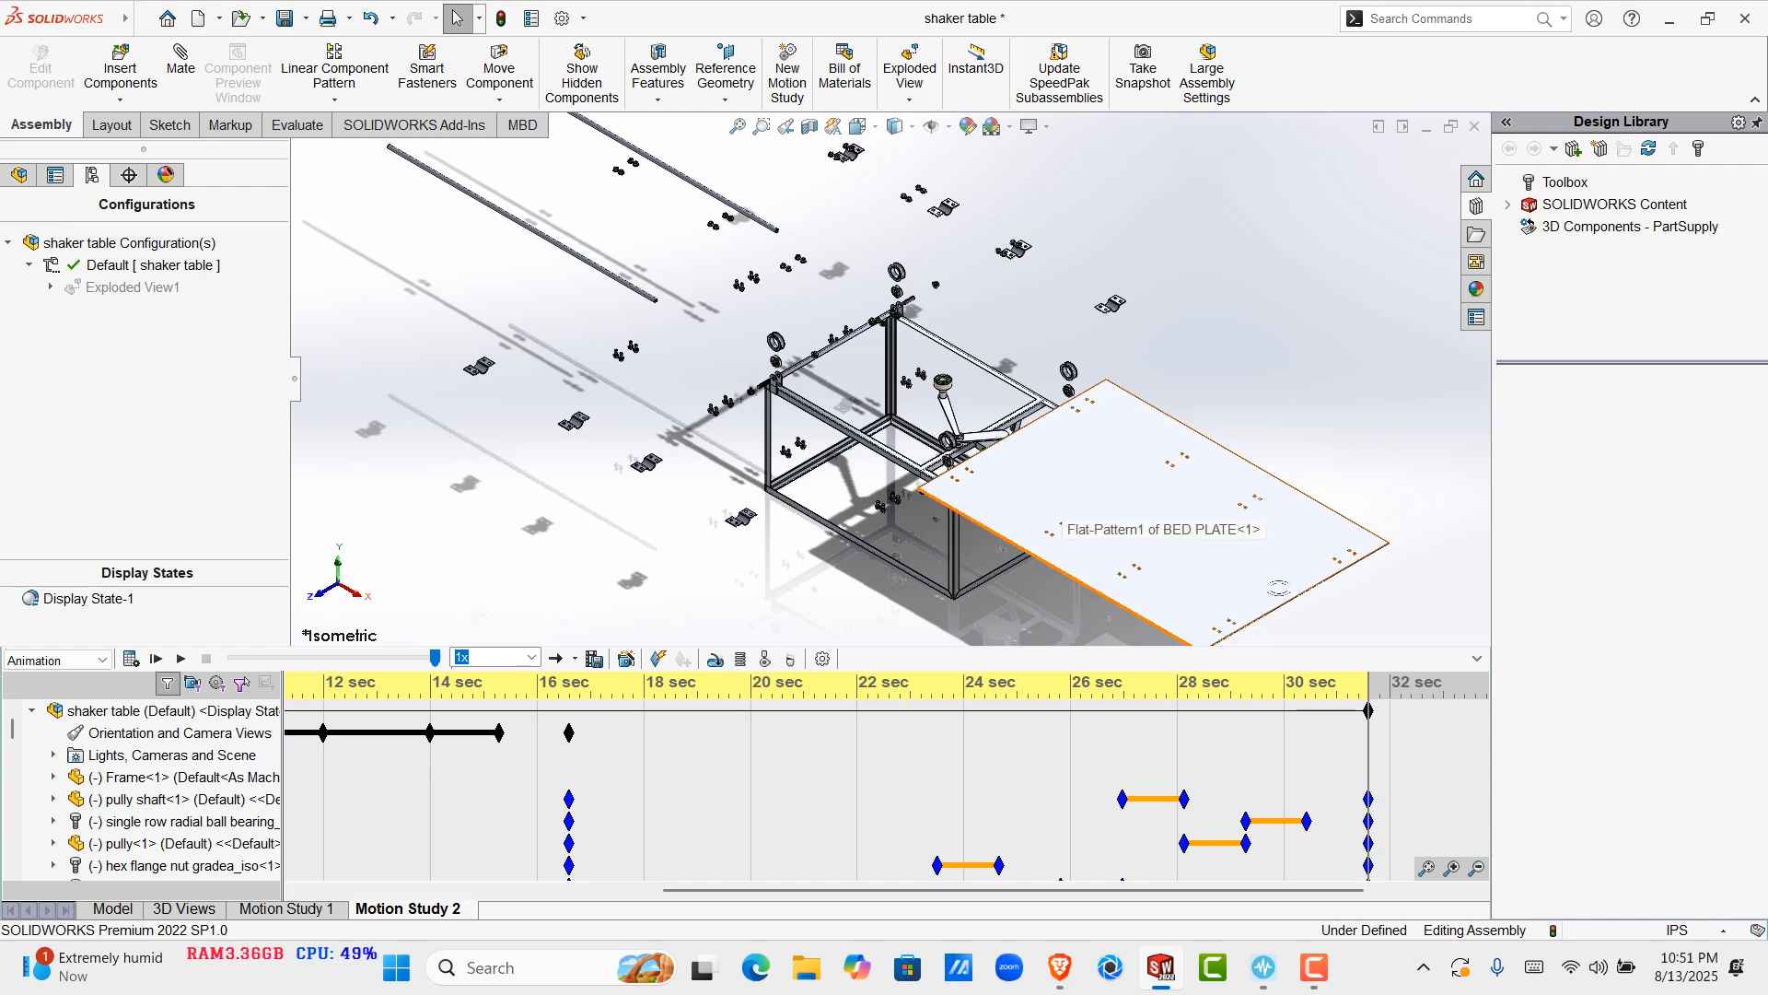
# Try placing an Orientation and Camera Views key with a rotated, lower-angle view at 31.6 seconds, and undo it
pyautogui.scroll(3, 1015, 470)
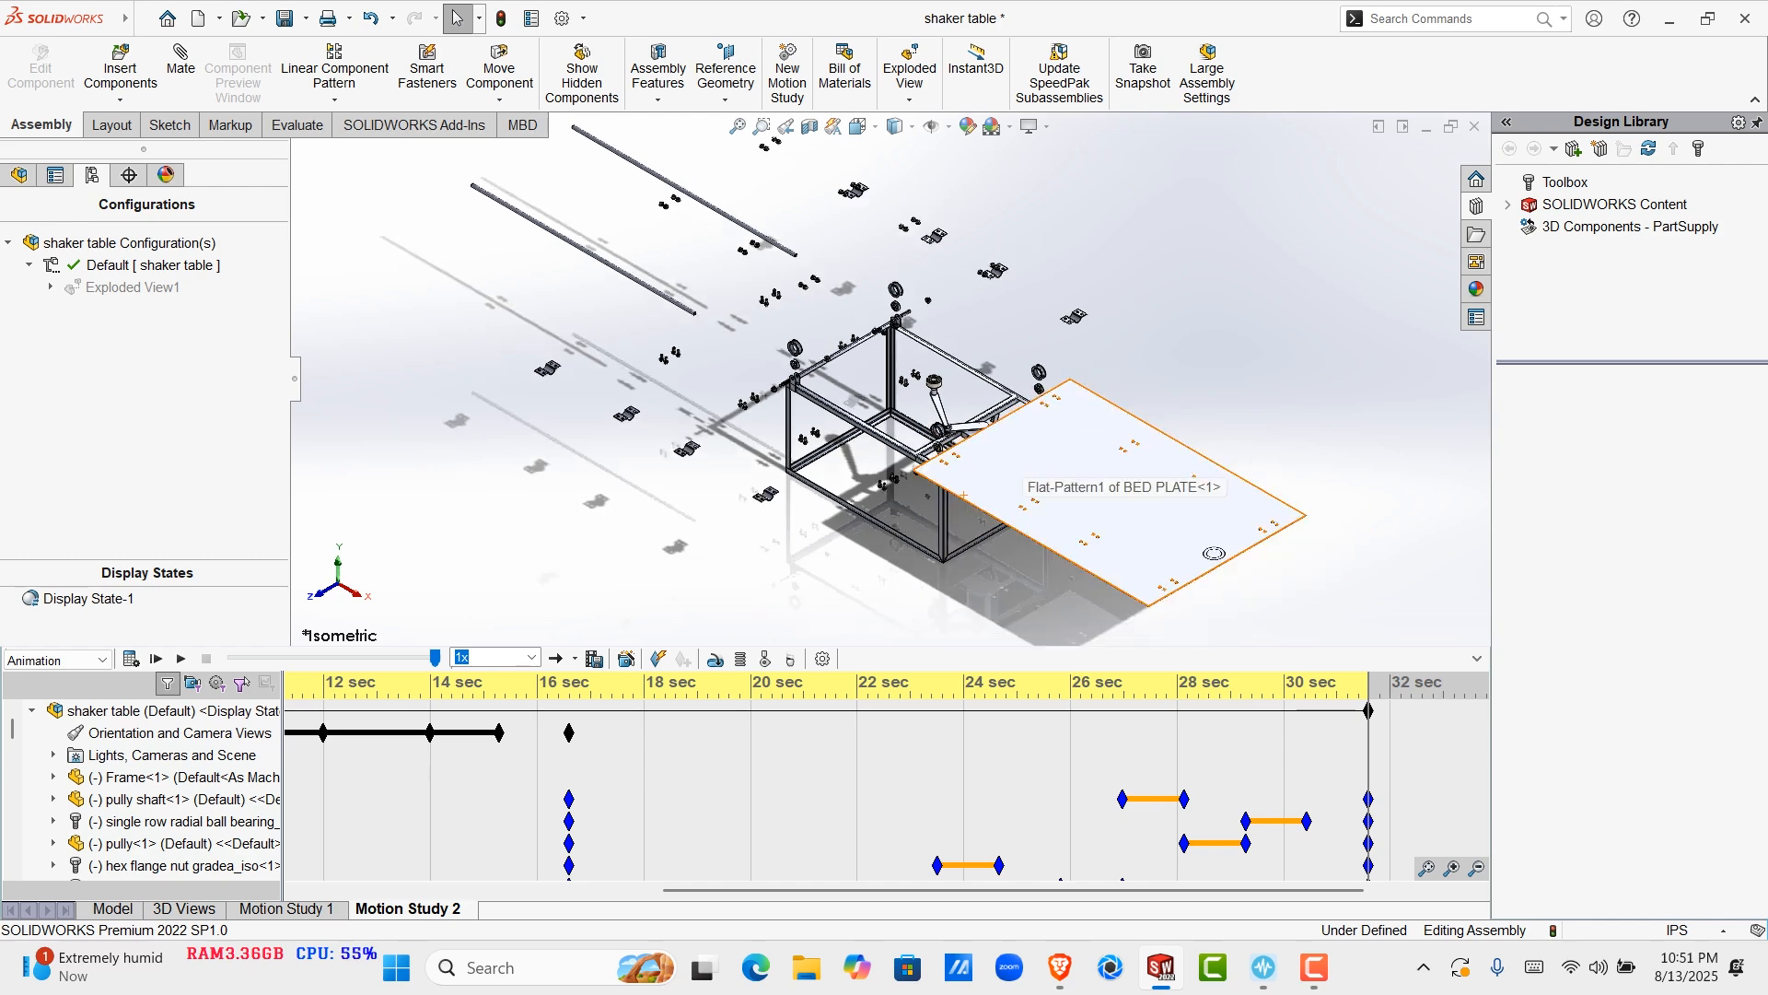
pyautogui.moveTo(1015, 470); pyautogui.dragTo(1000, 418, button='middle')
pyautogui.moveTo(867, 328); pyautogui.dragTo(885, 313, button='middle')
pyautogui.scroll(-1, 886, 313)
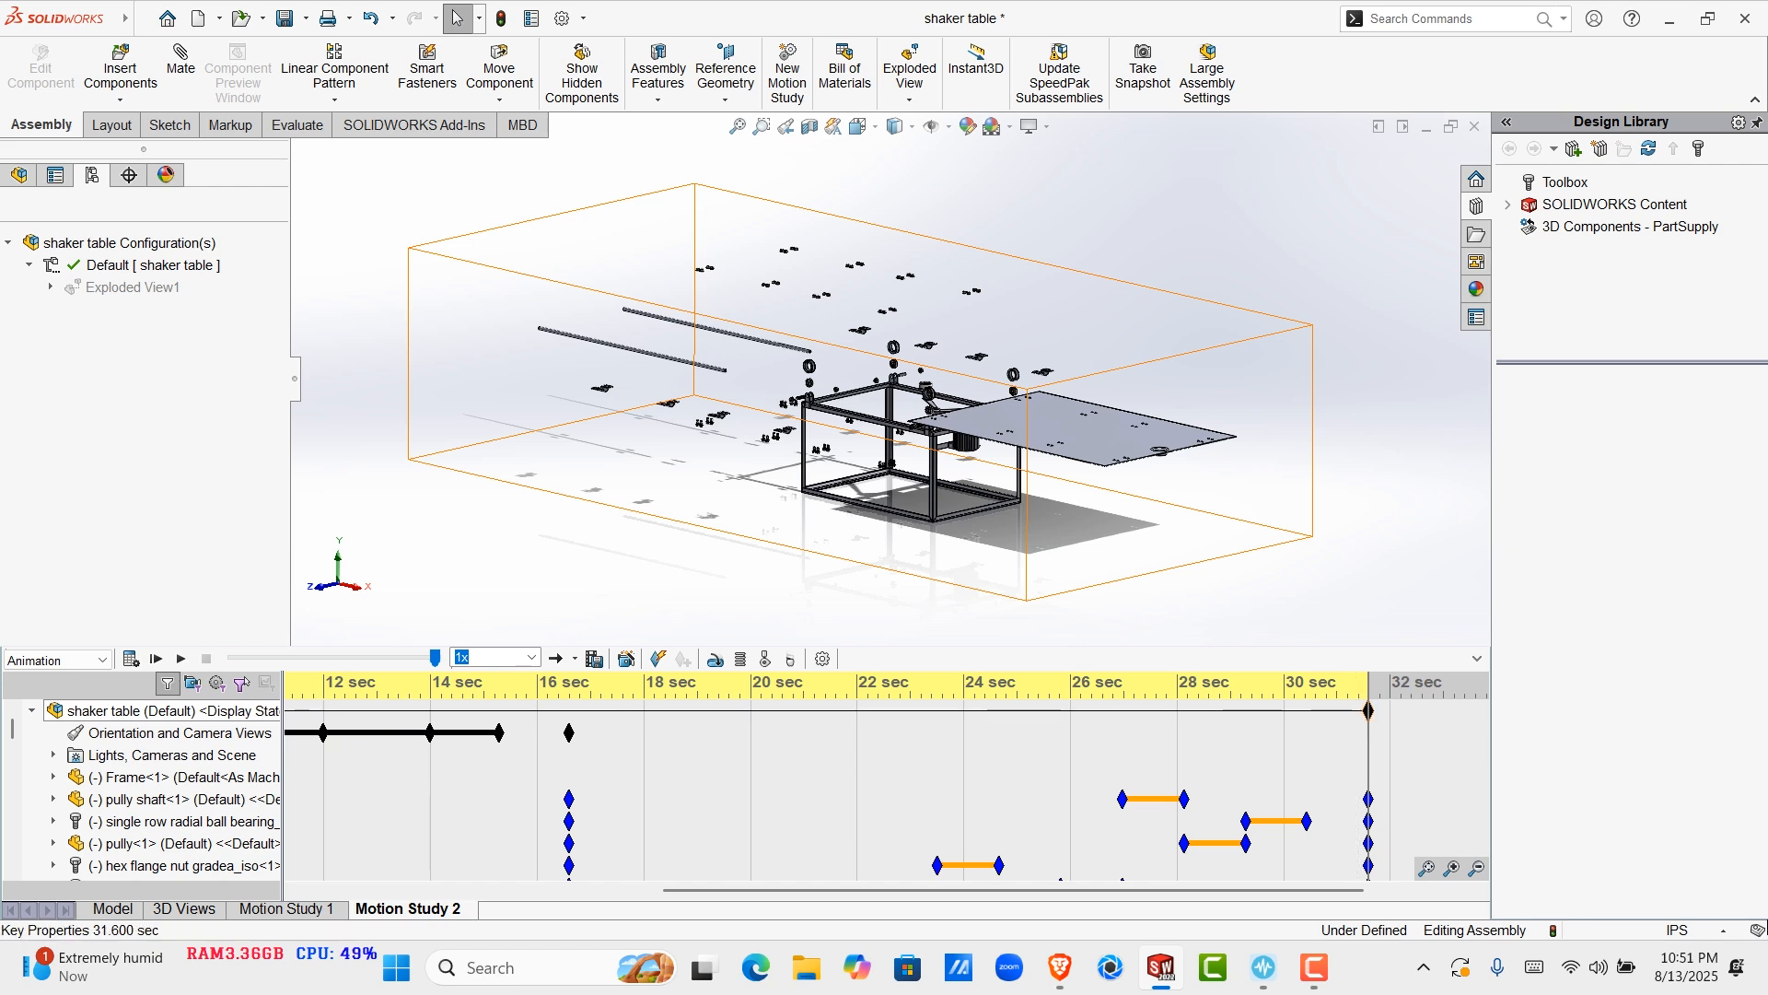
pyautogui.click(1369, 710)
pyautogui.rightClick(1372, 733)
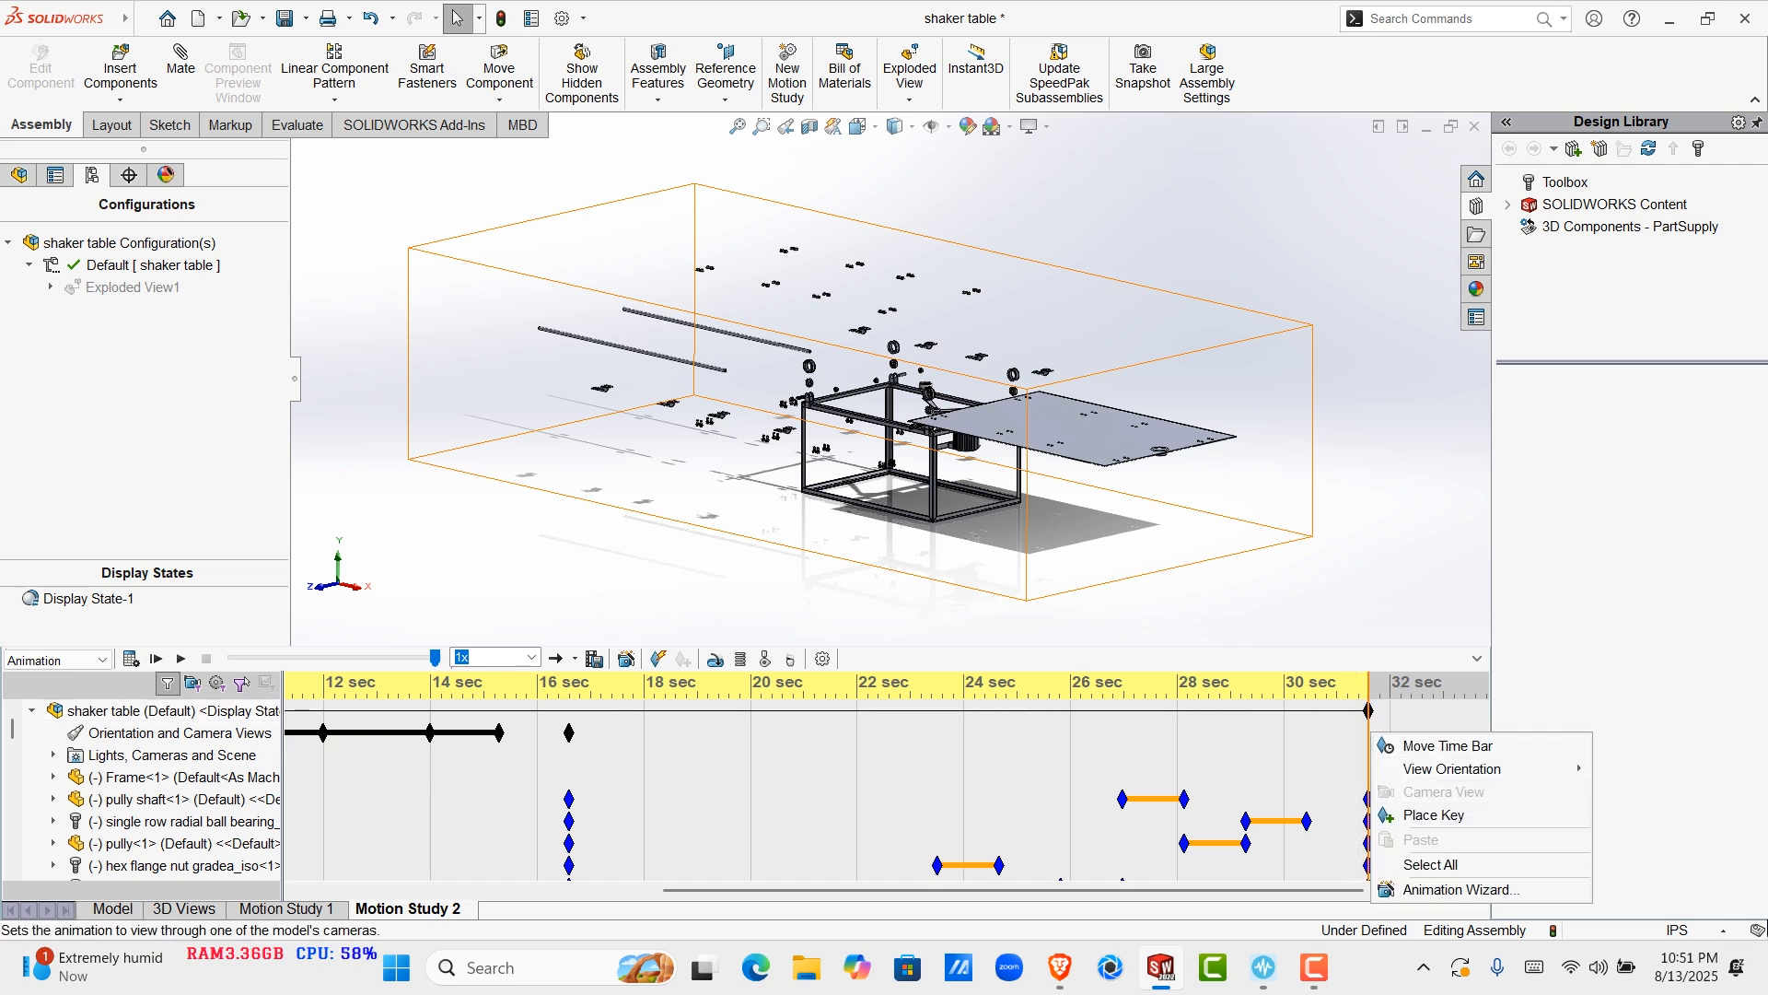
pyautogui.click(1434, 814)
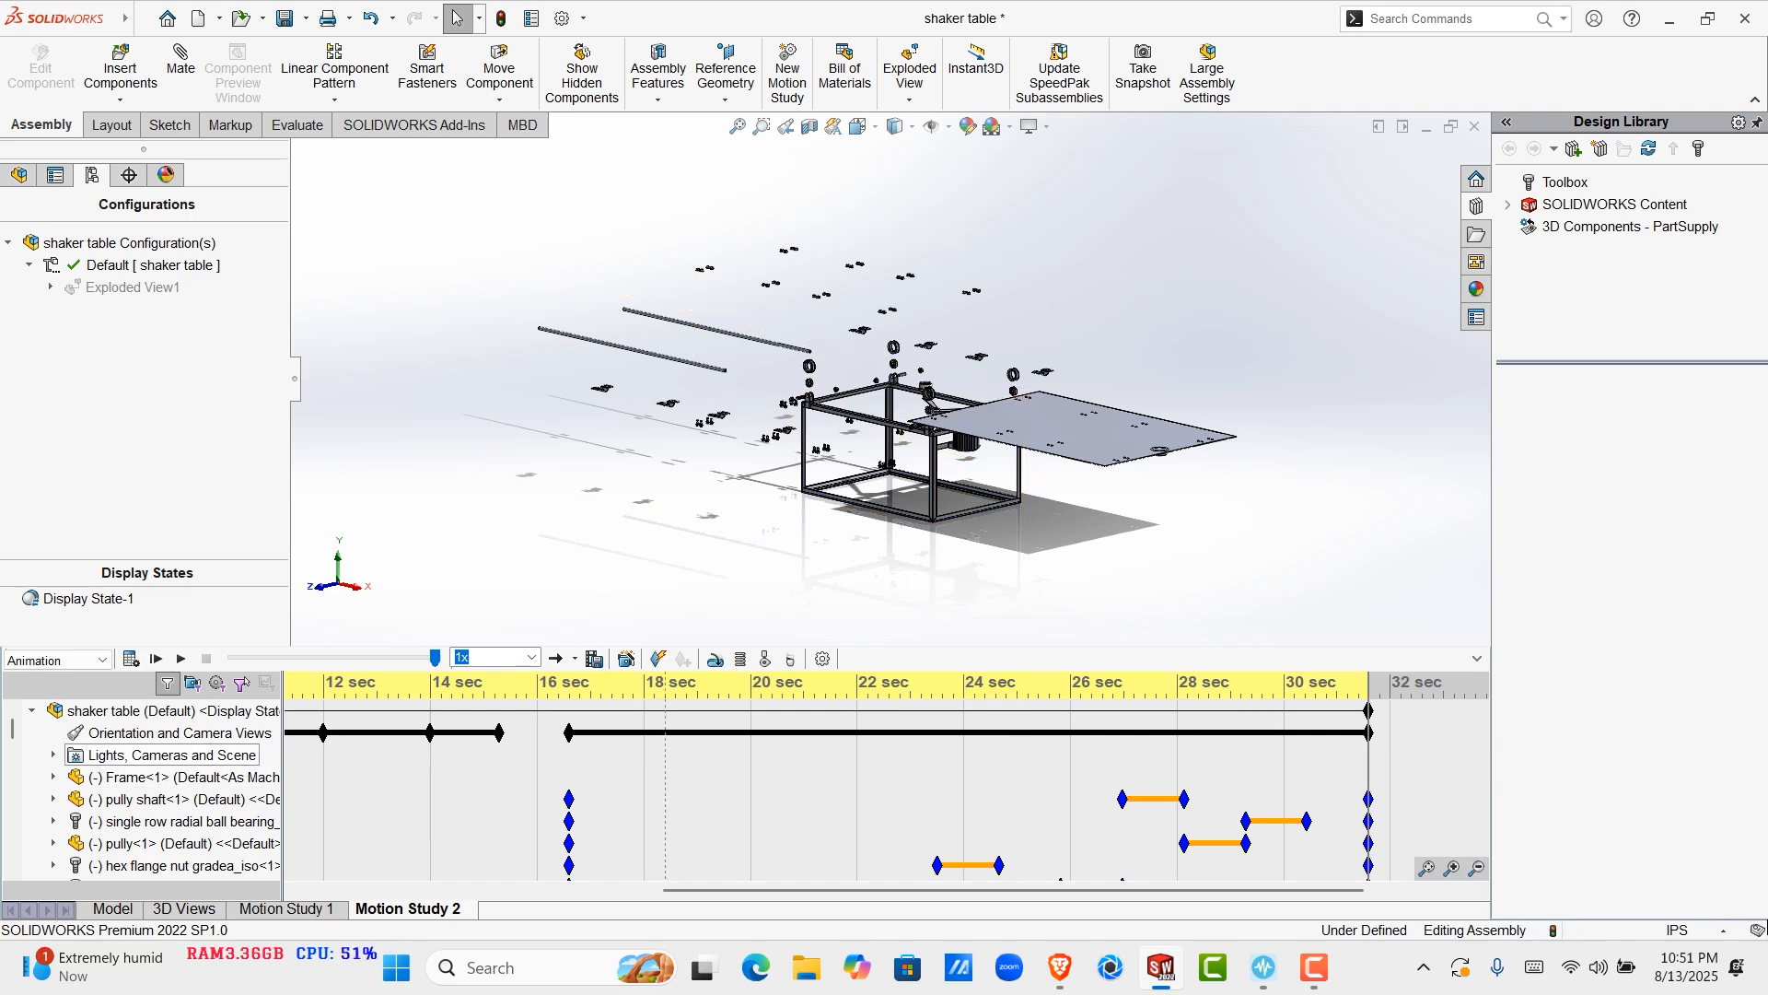
pyautogui.hotkey('ctrl', 'z')
# Place an Orientation and Camera Views key holding the isometric view at about 31.6 seconds, where the explosion ends
pyautogui.moveTo(1369, 702)
pyautogui.mouseDown()
pyautogui.moveTo(1091, 704)
pyautogui.moveTo(1395, 704)
pyautogui.moveTo(1369, 704)
pyautogui.mouseUp()
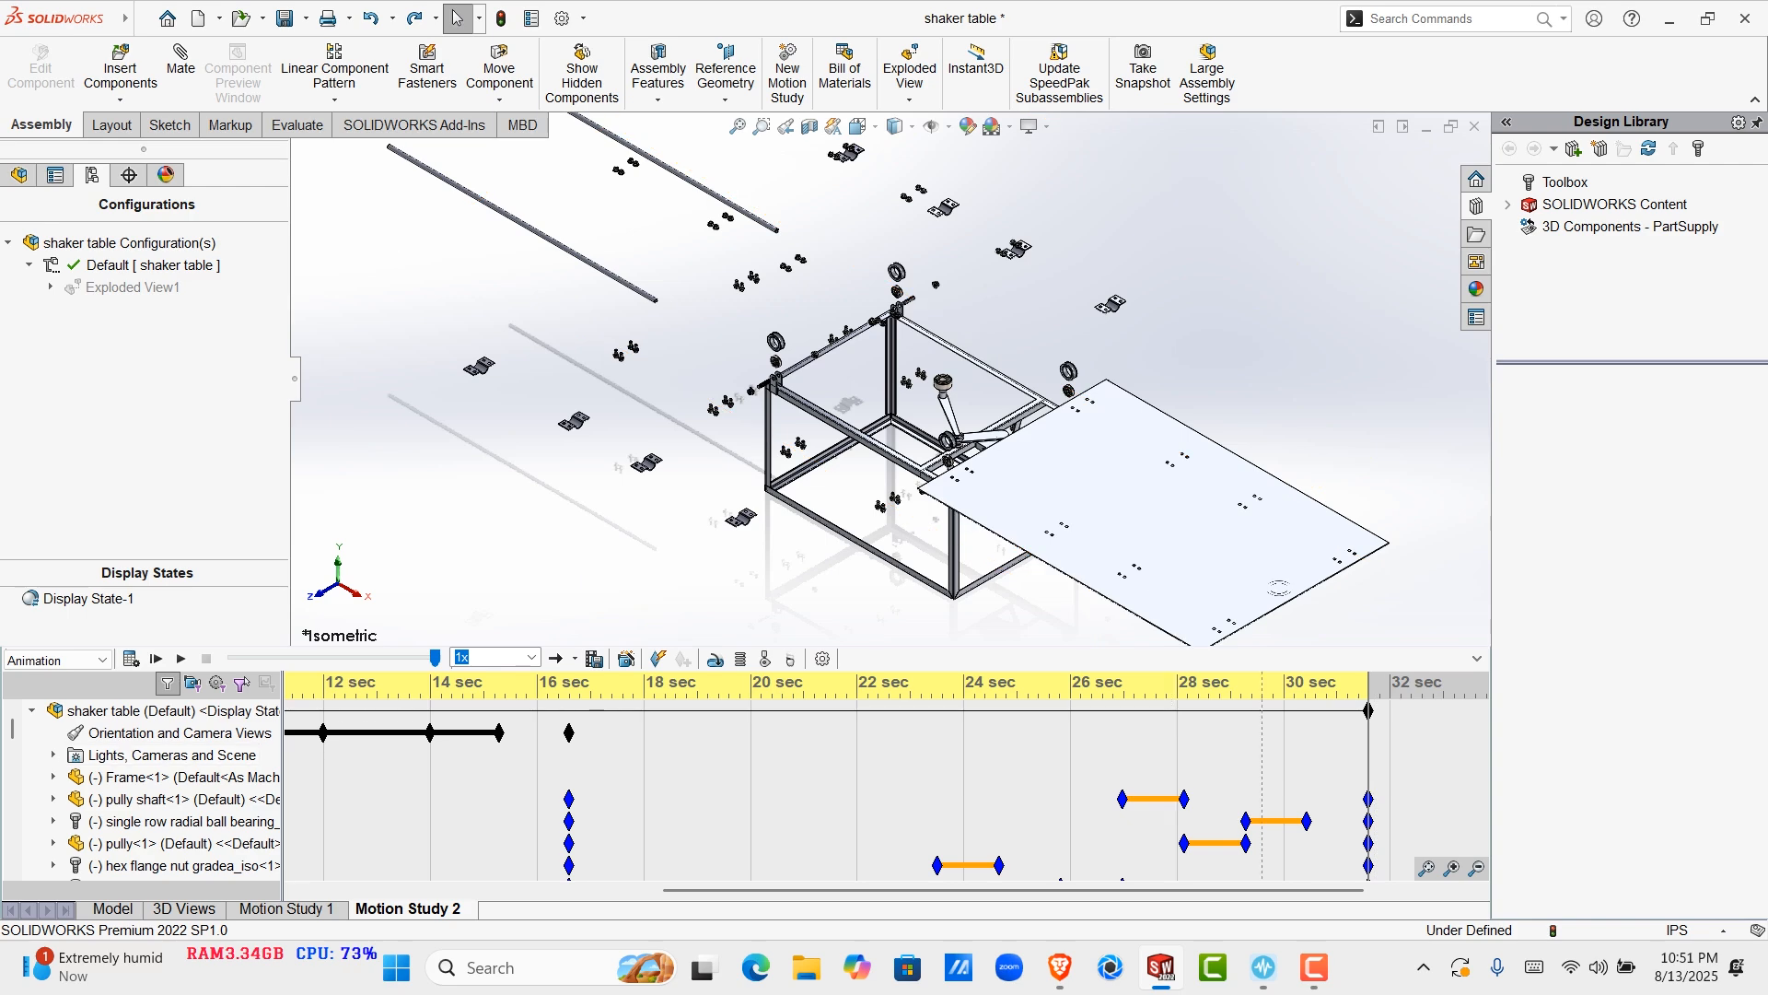
pyautogui.rightClick(1369, 734)
pyautogui.click(1437, 819)
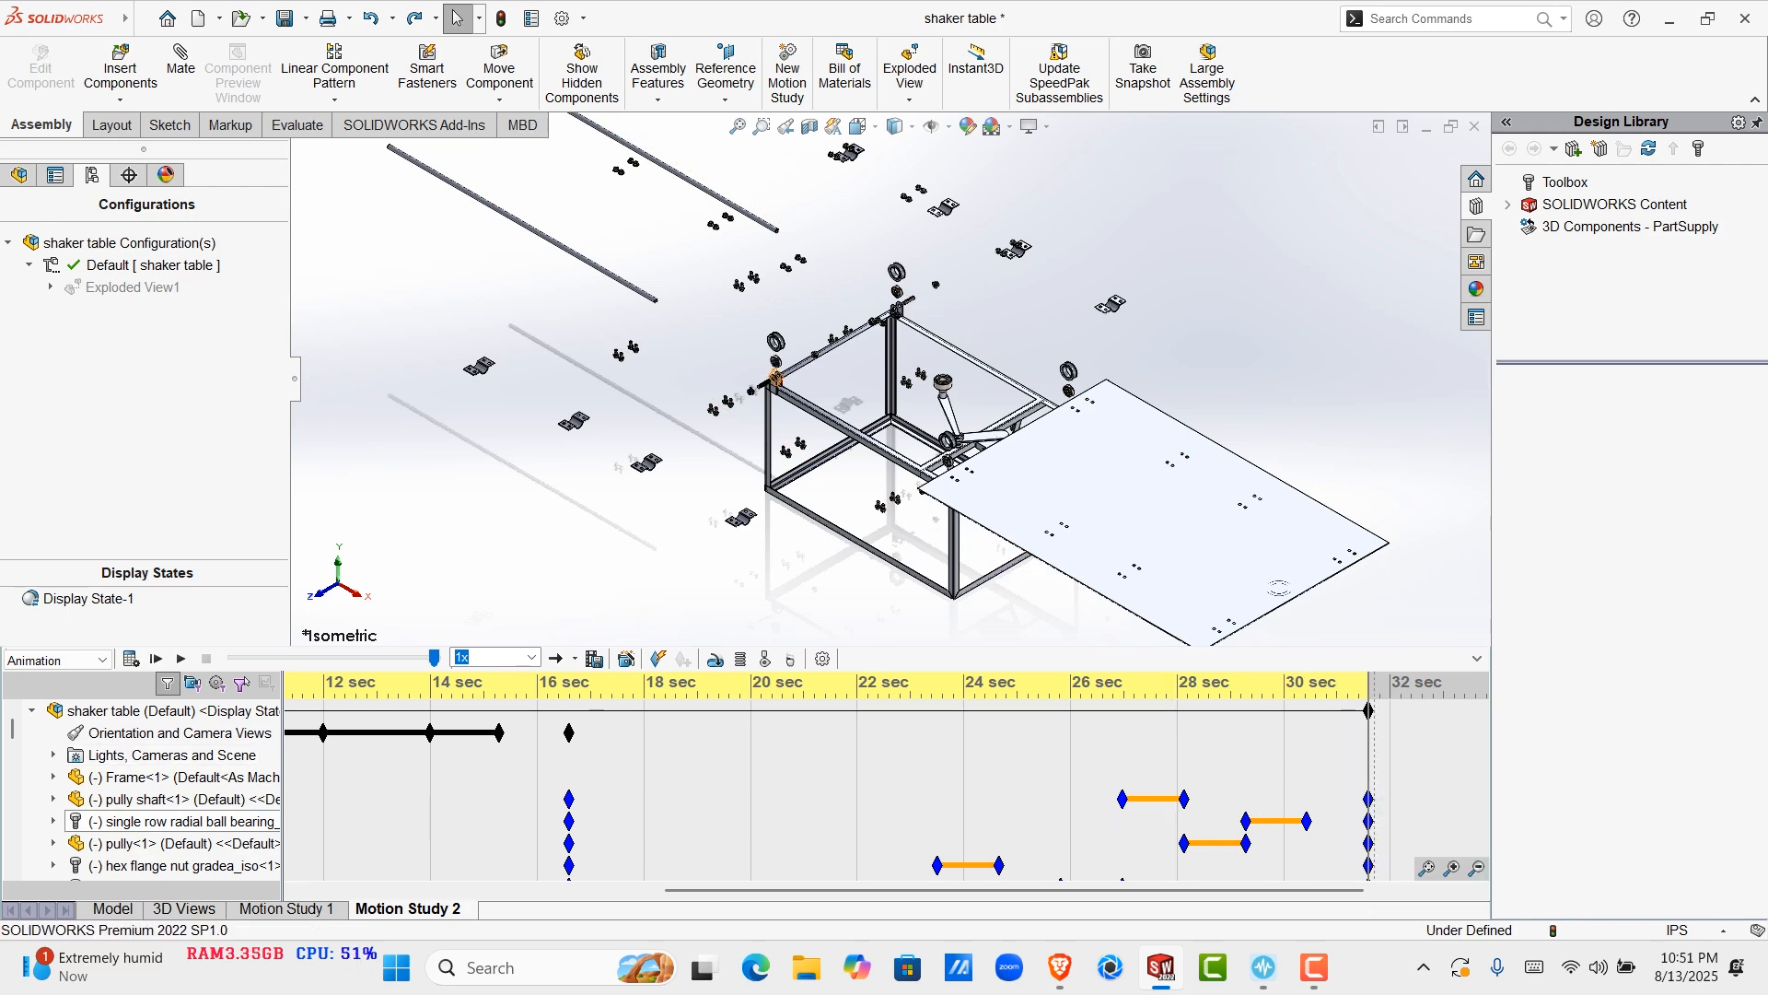
pyautogui.moveTo(1374, 733); pyautogui.dragTo(1357, 733)
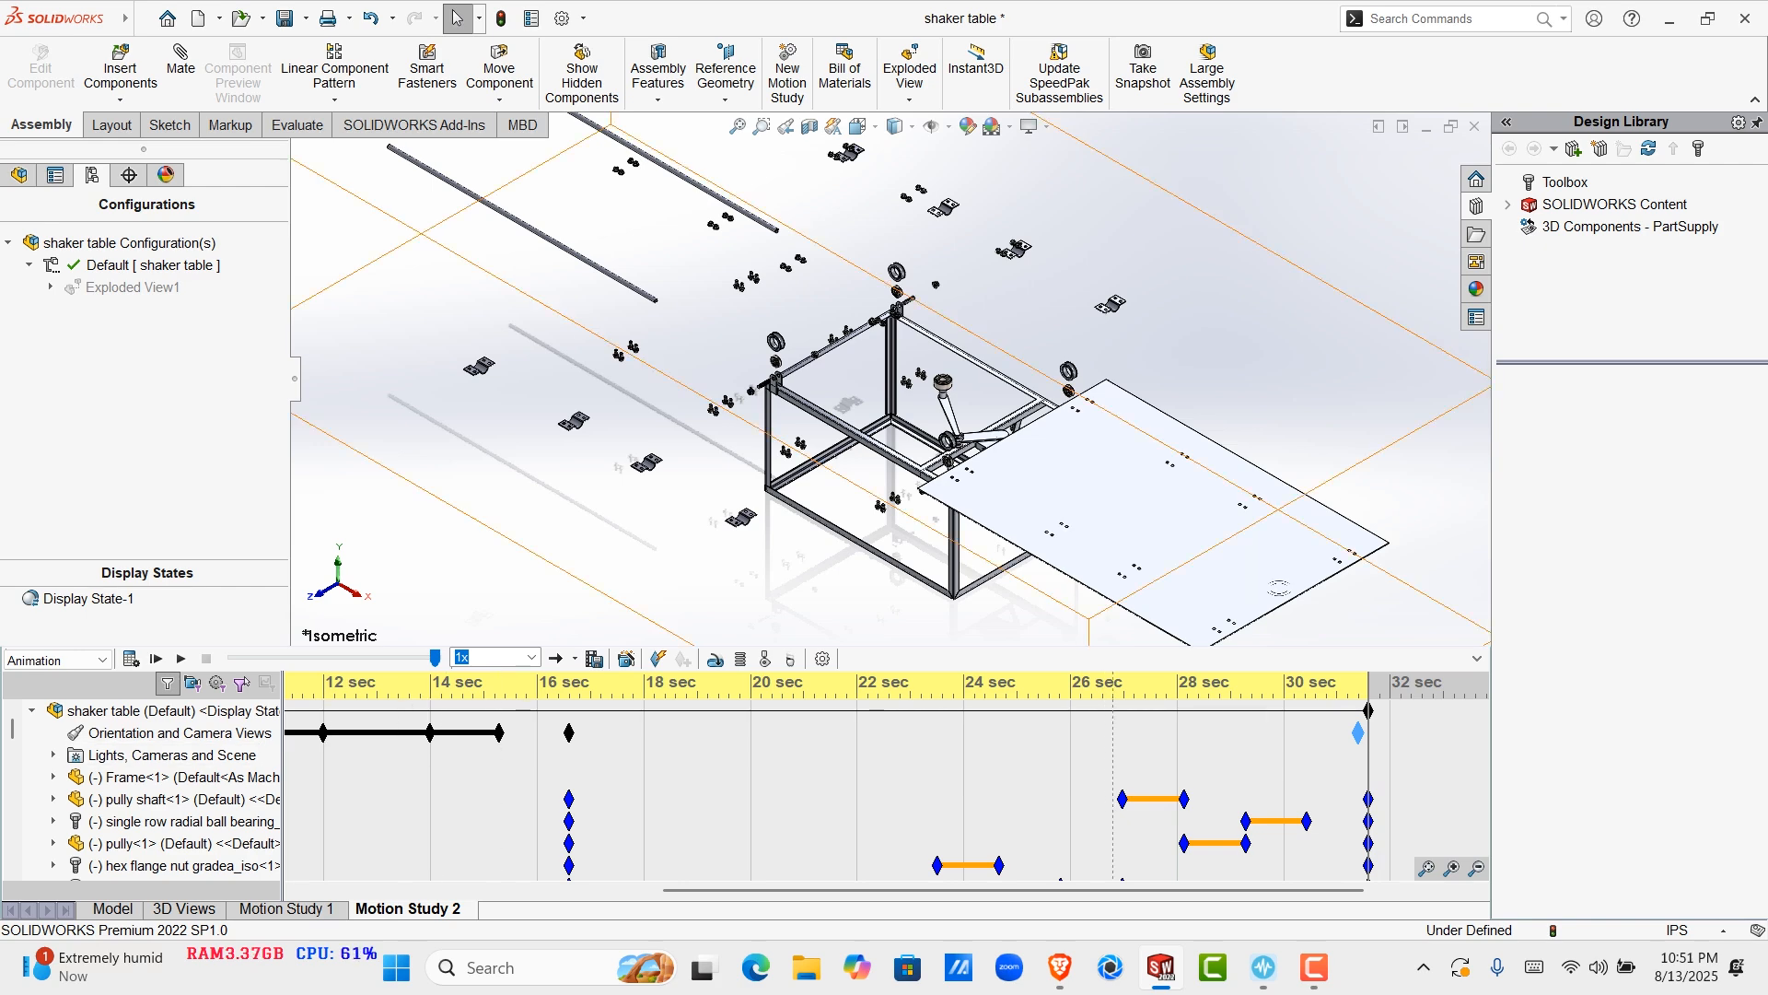
# Extend the timeline to about 33.8 seconds with an Orientation and Camera Views key there for a rotated, lower-angle view, and calculate the study
pyautogui.moveTo(1358, 733); pyautogui.dragTo(1485, 711)
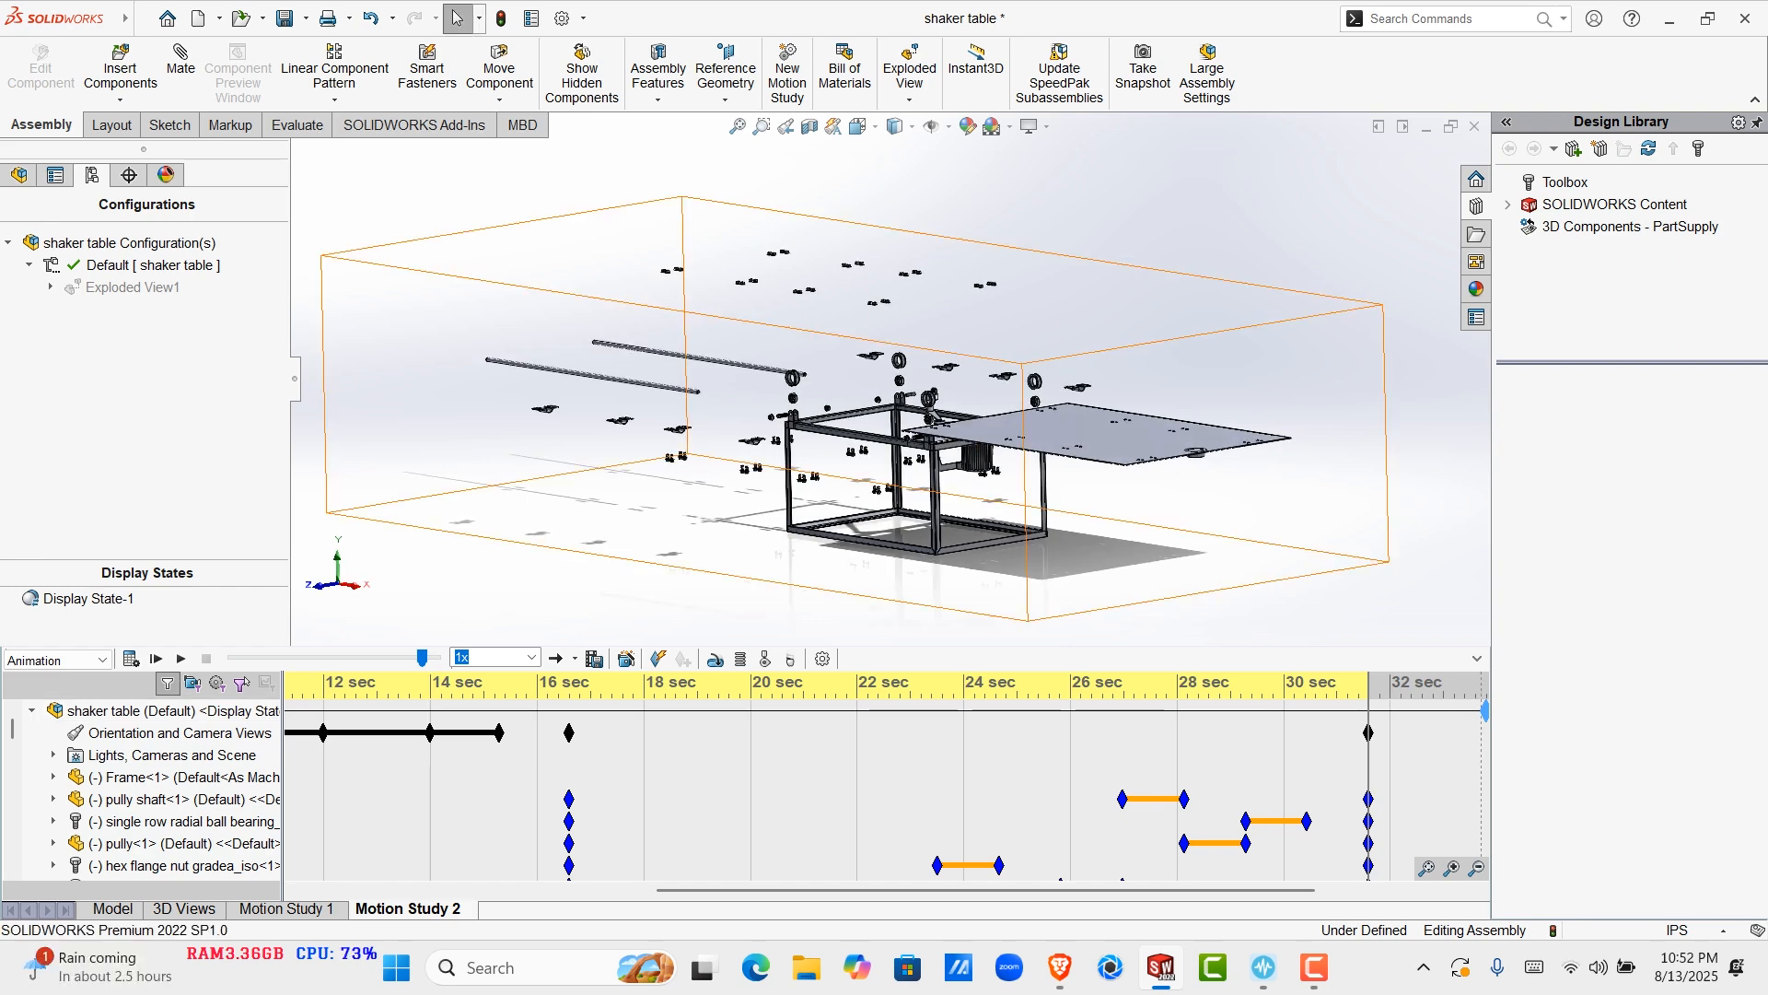
pyautogui.rightClick(1486, 733)
pyautogui.click(1547, 816)
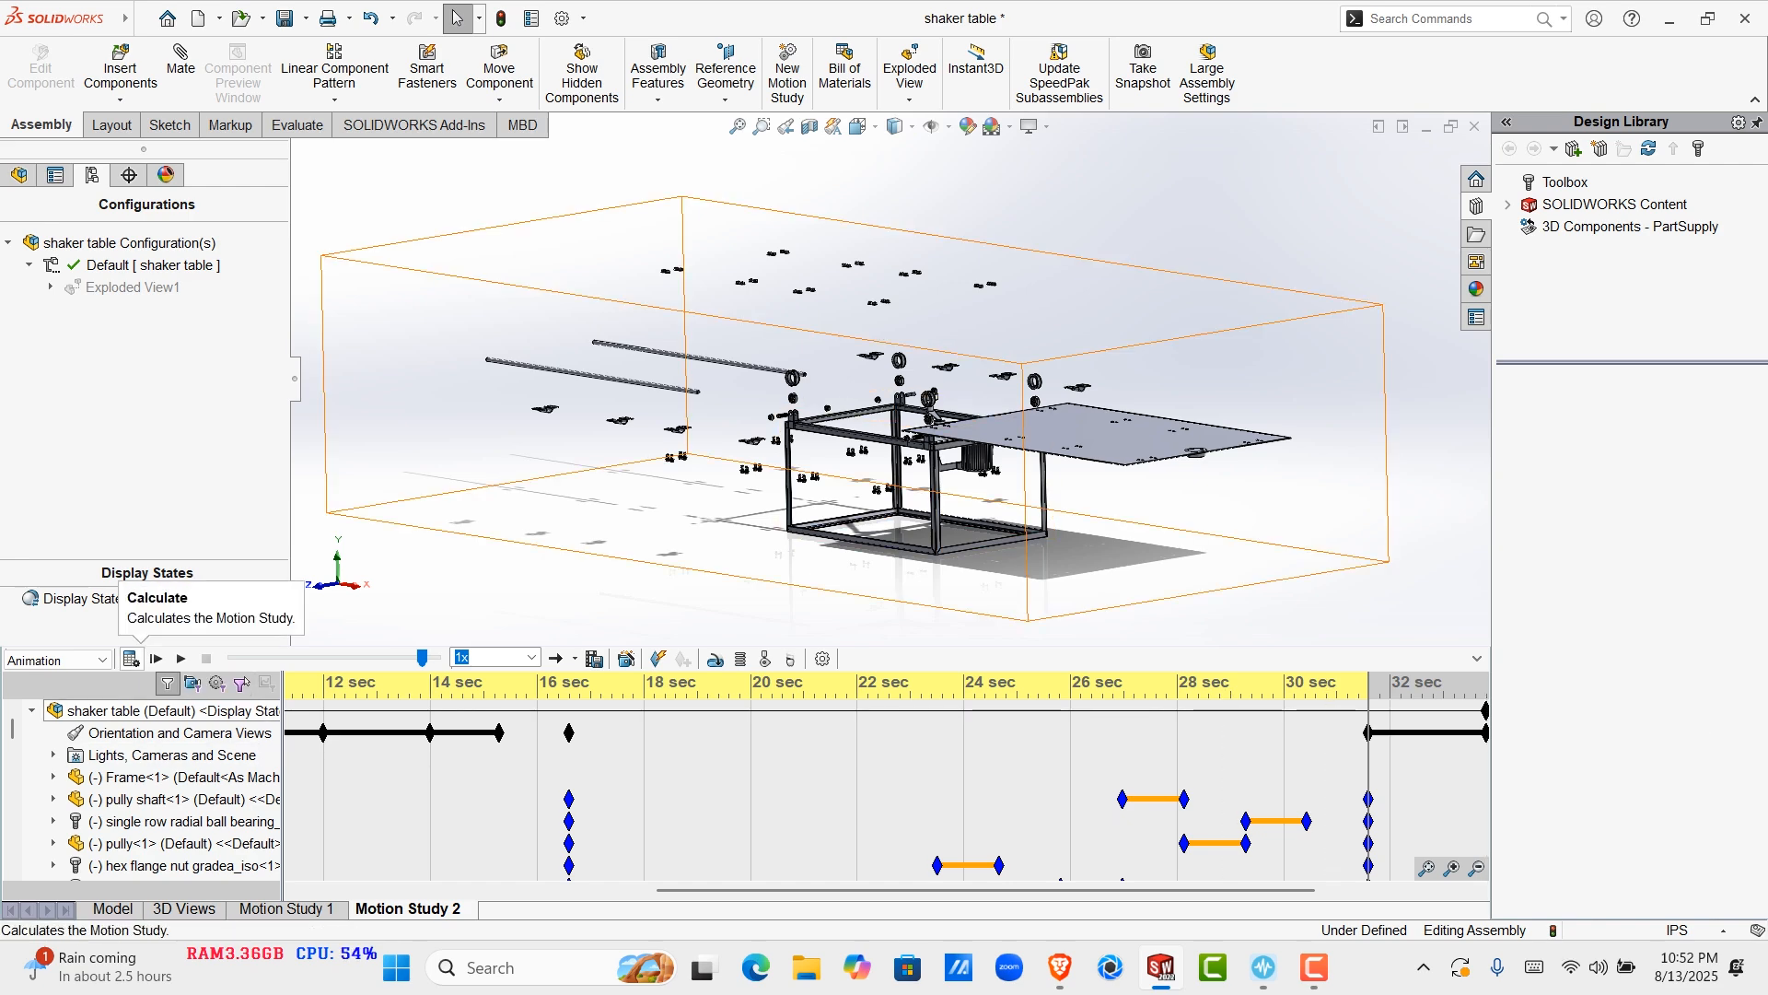
pyautogui.click(131, 659)
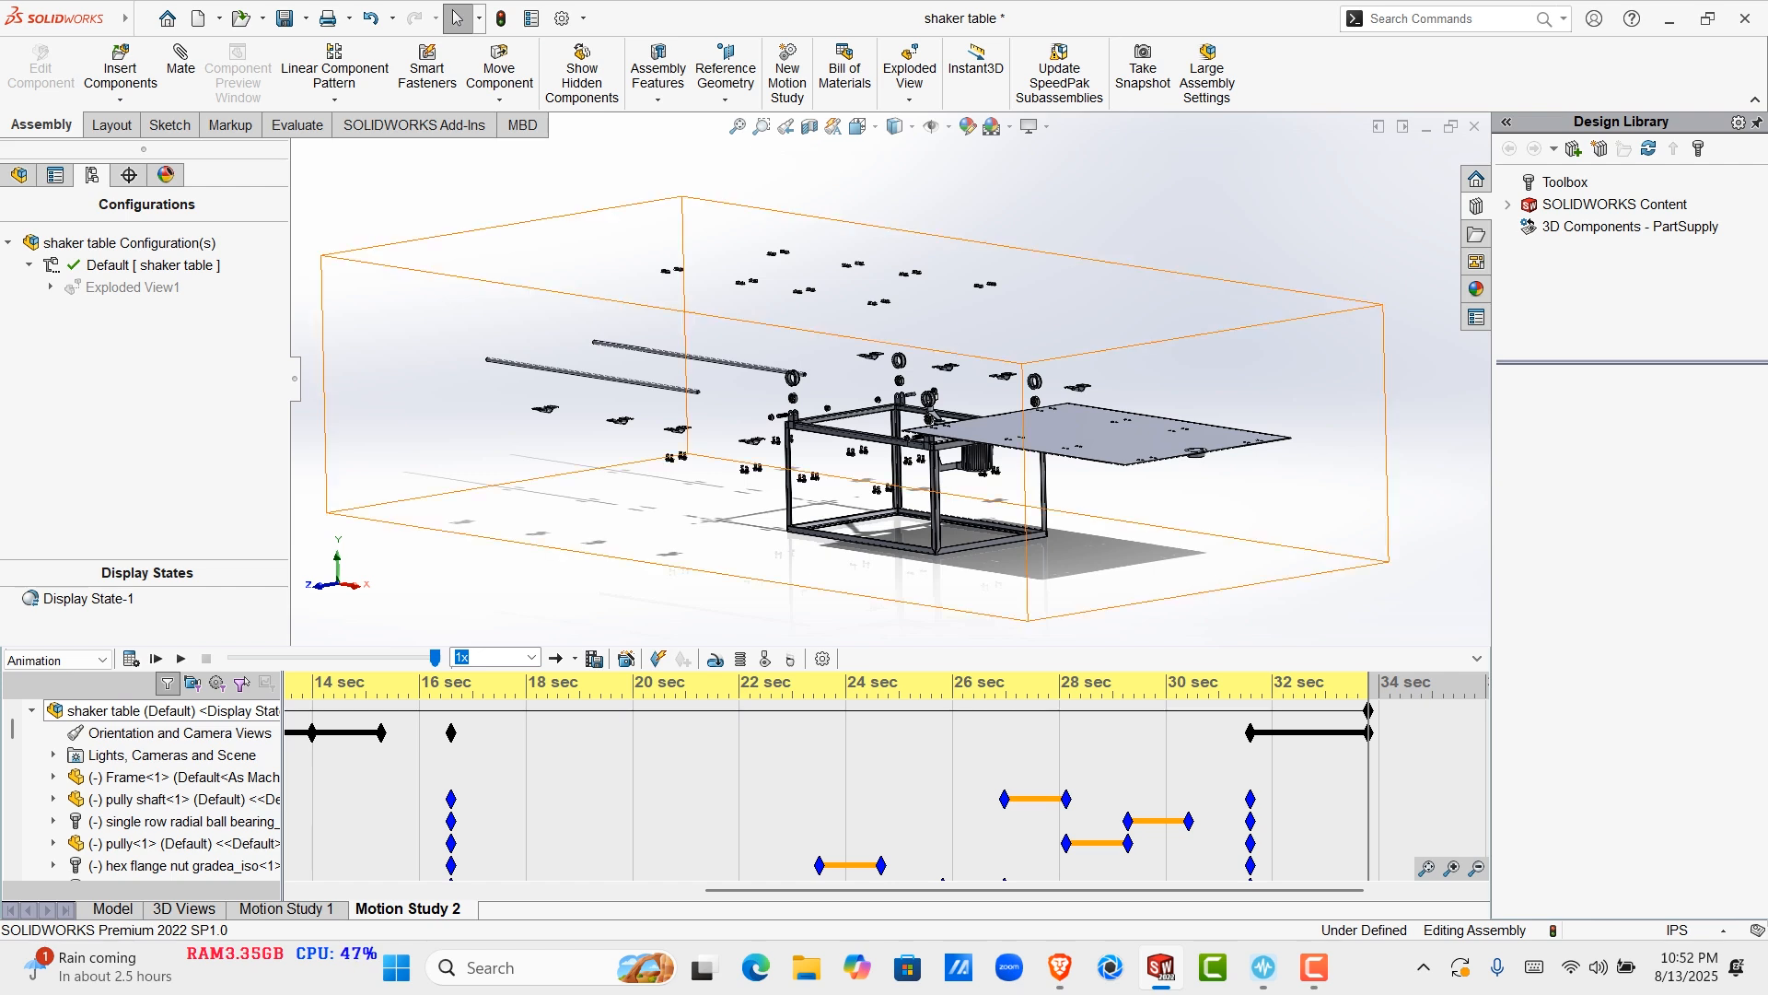
# Switch to the Google Meet call in the browser to check the participants, and return to the SolidWorks assembly
pyautogui.moveTo(1059, 967)
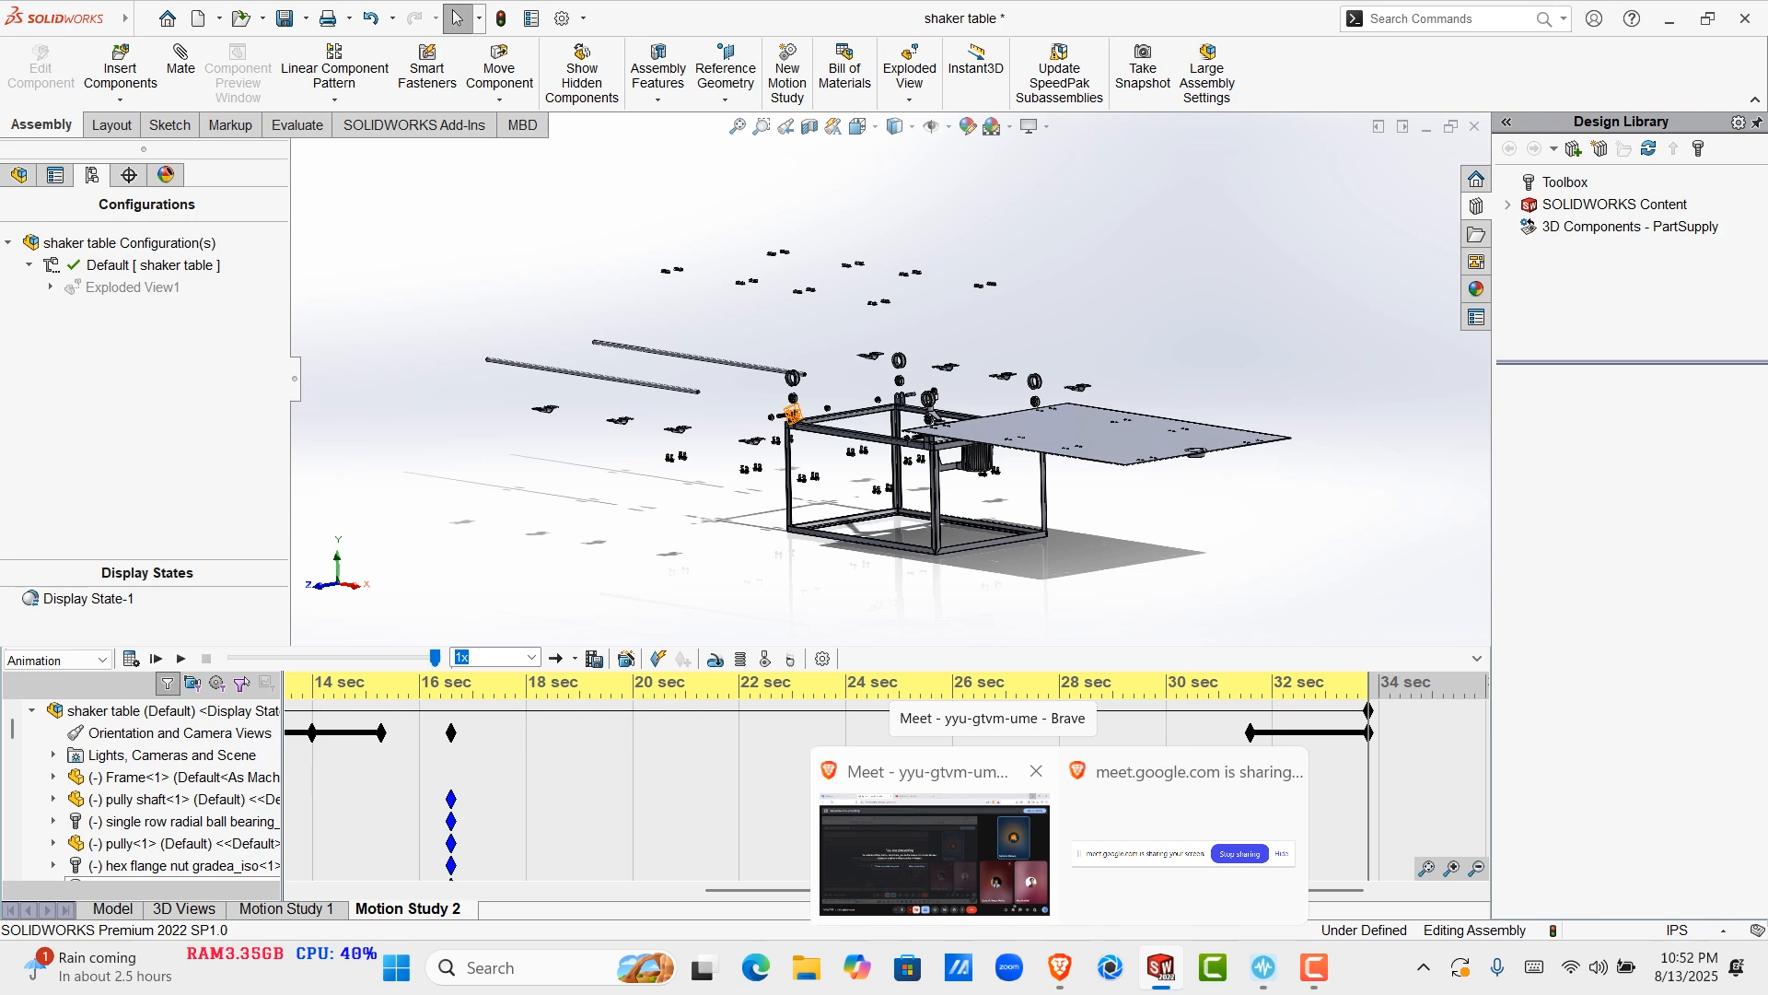
pyautogui.click(934, 829)
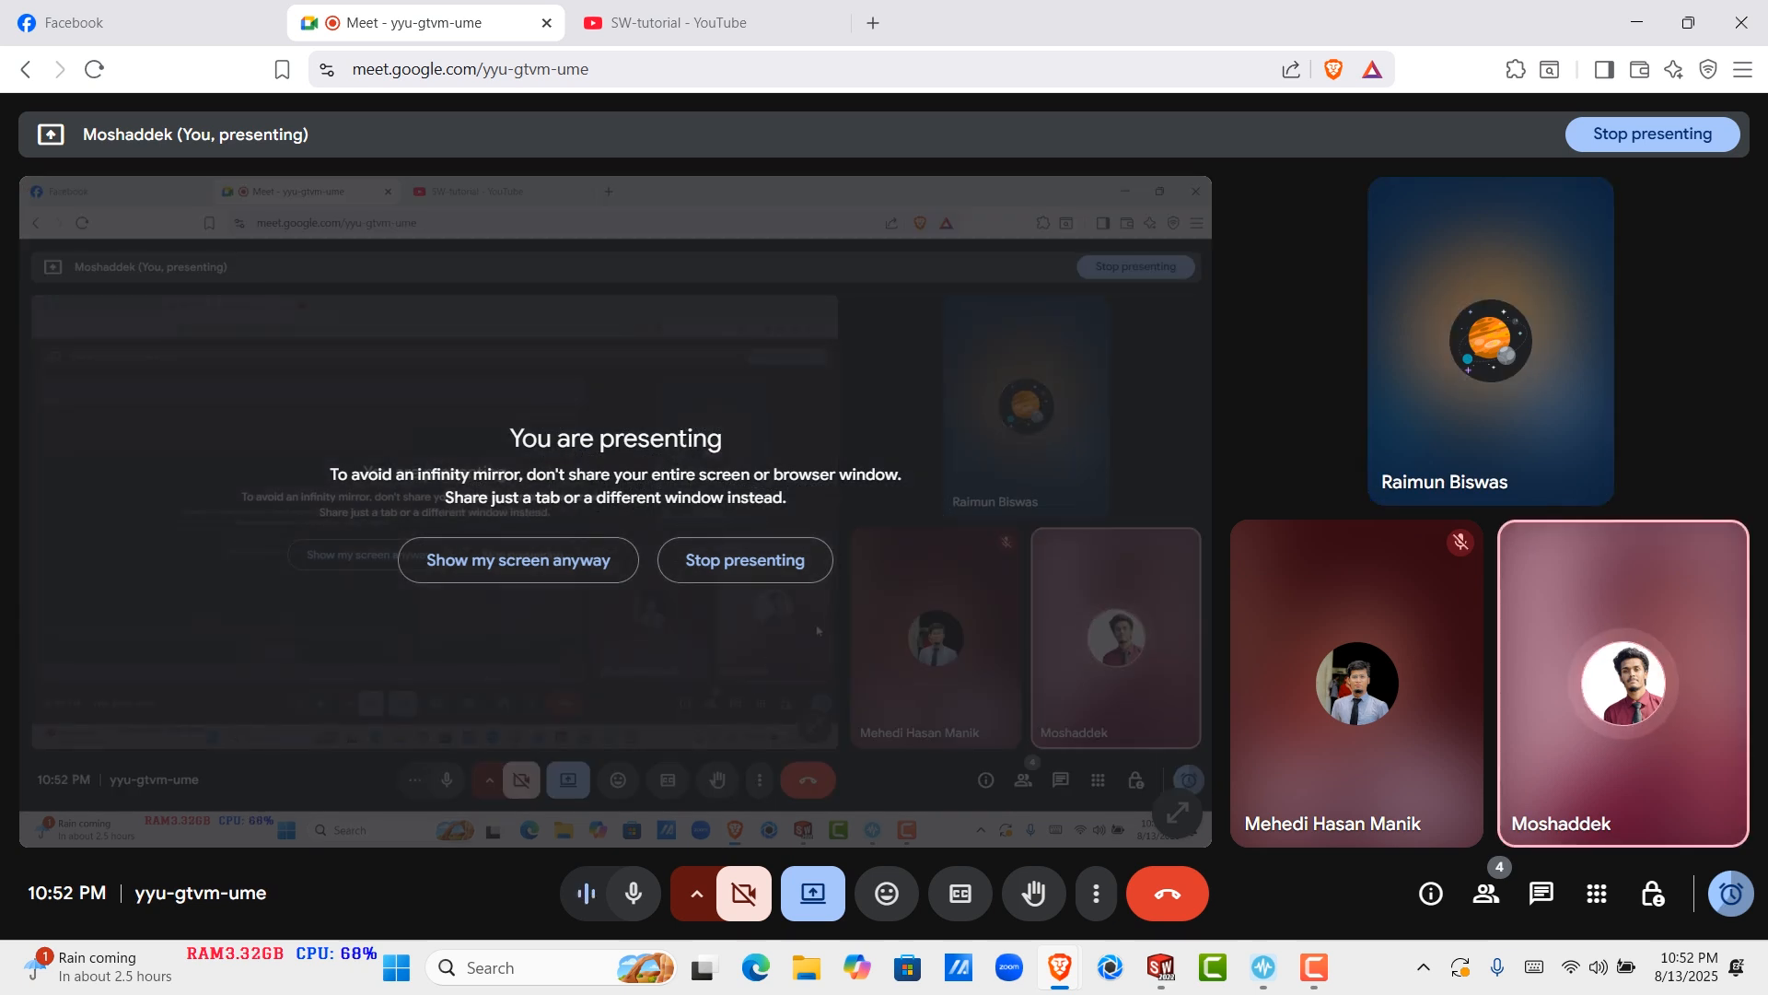
pyautogui.moveTo(1358, 684)
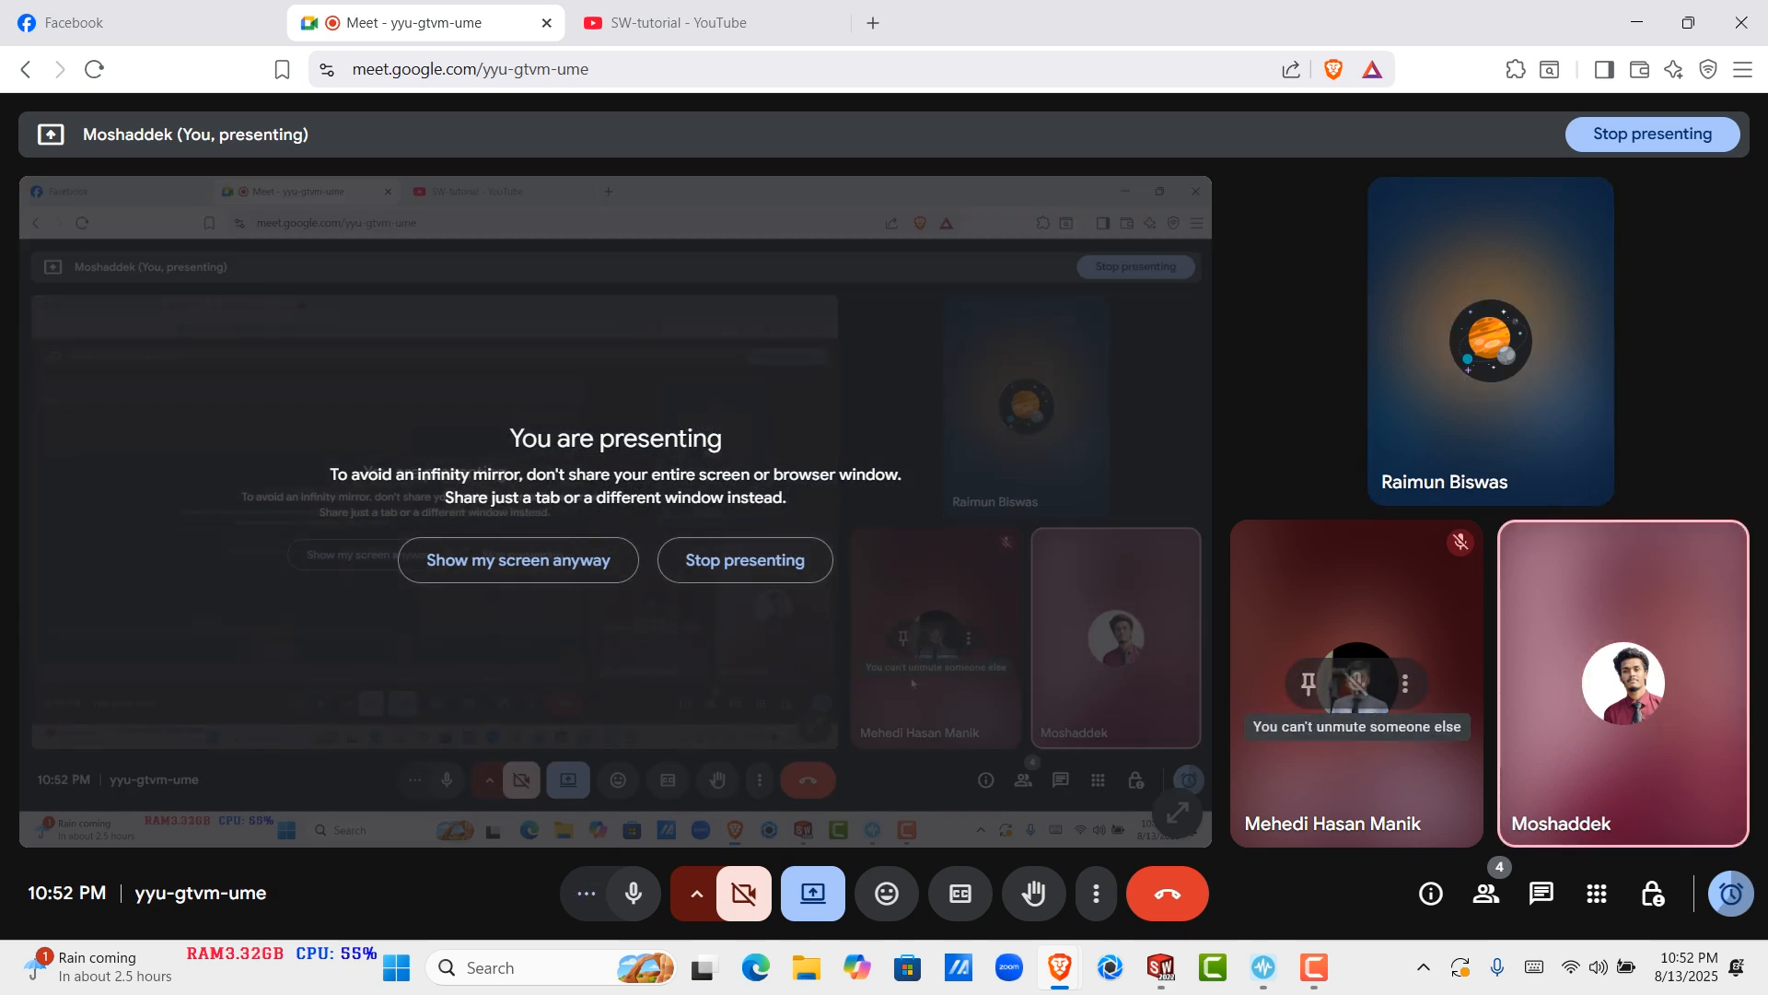
pyautogui.moveTo(1518, 463)
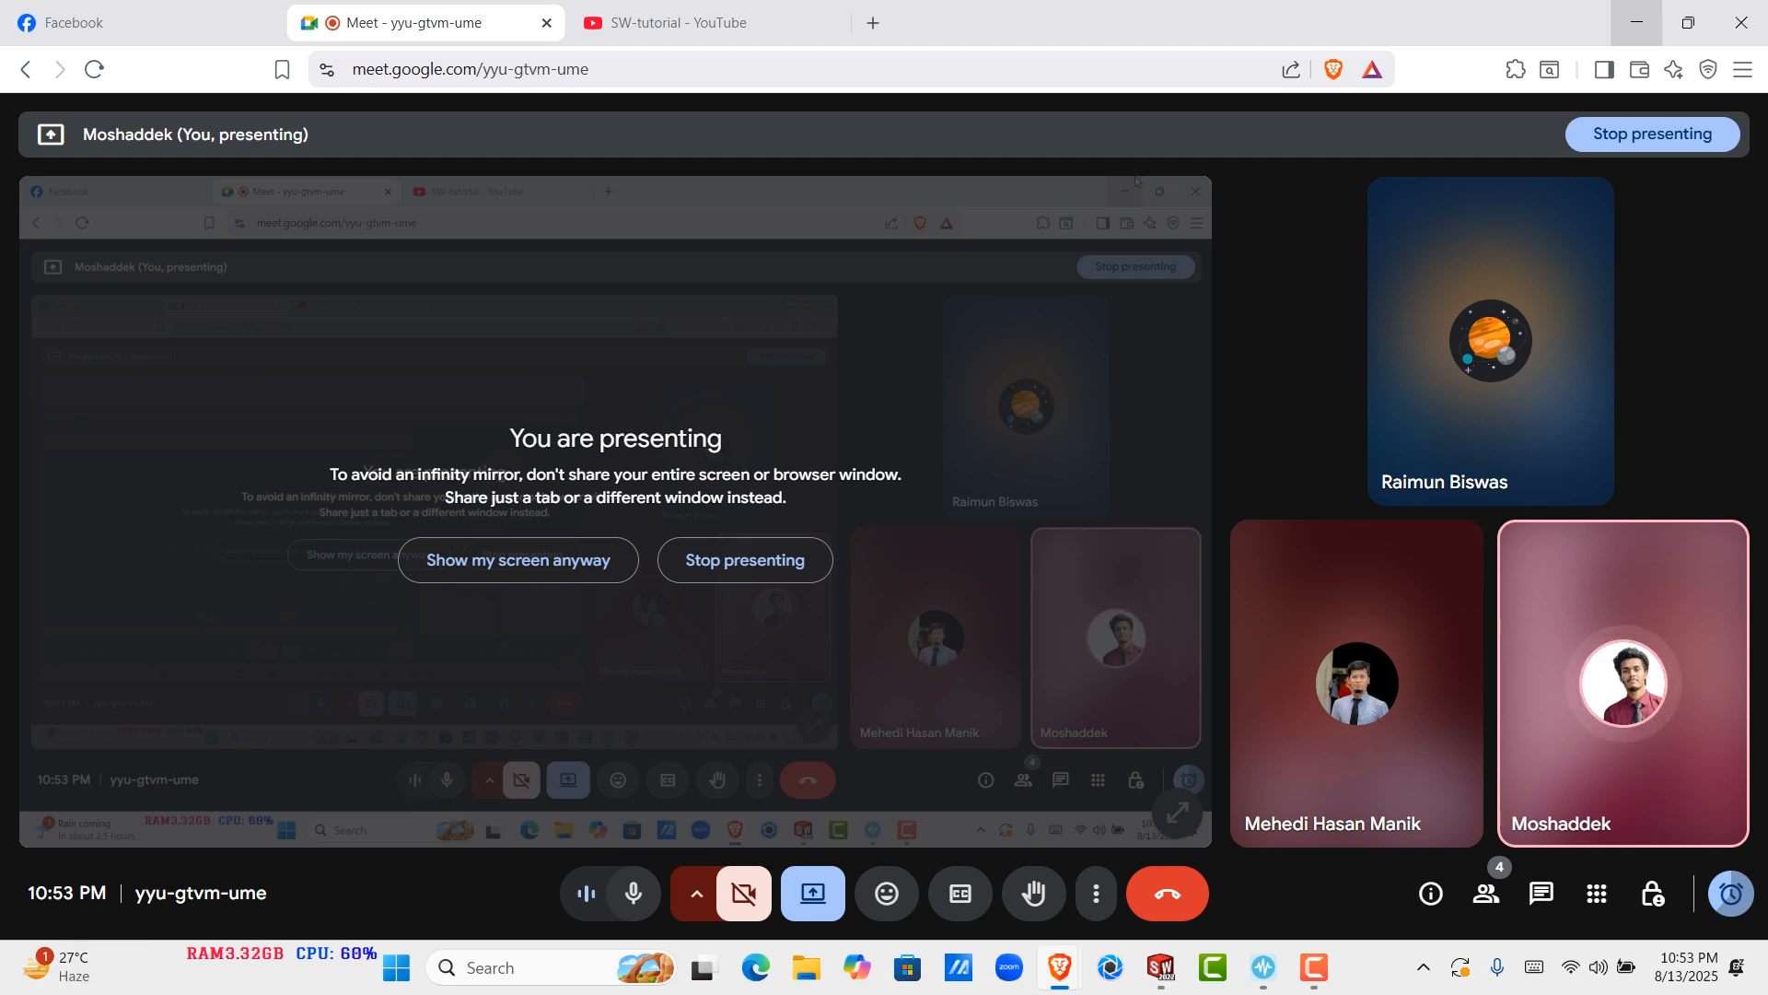
pyautogui.click(1636, 22)
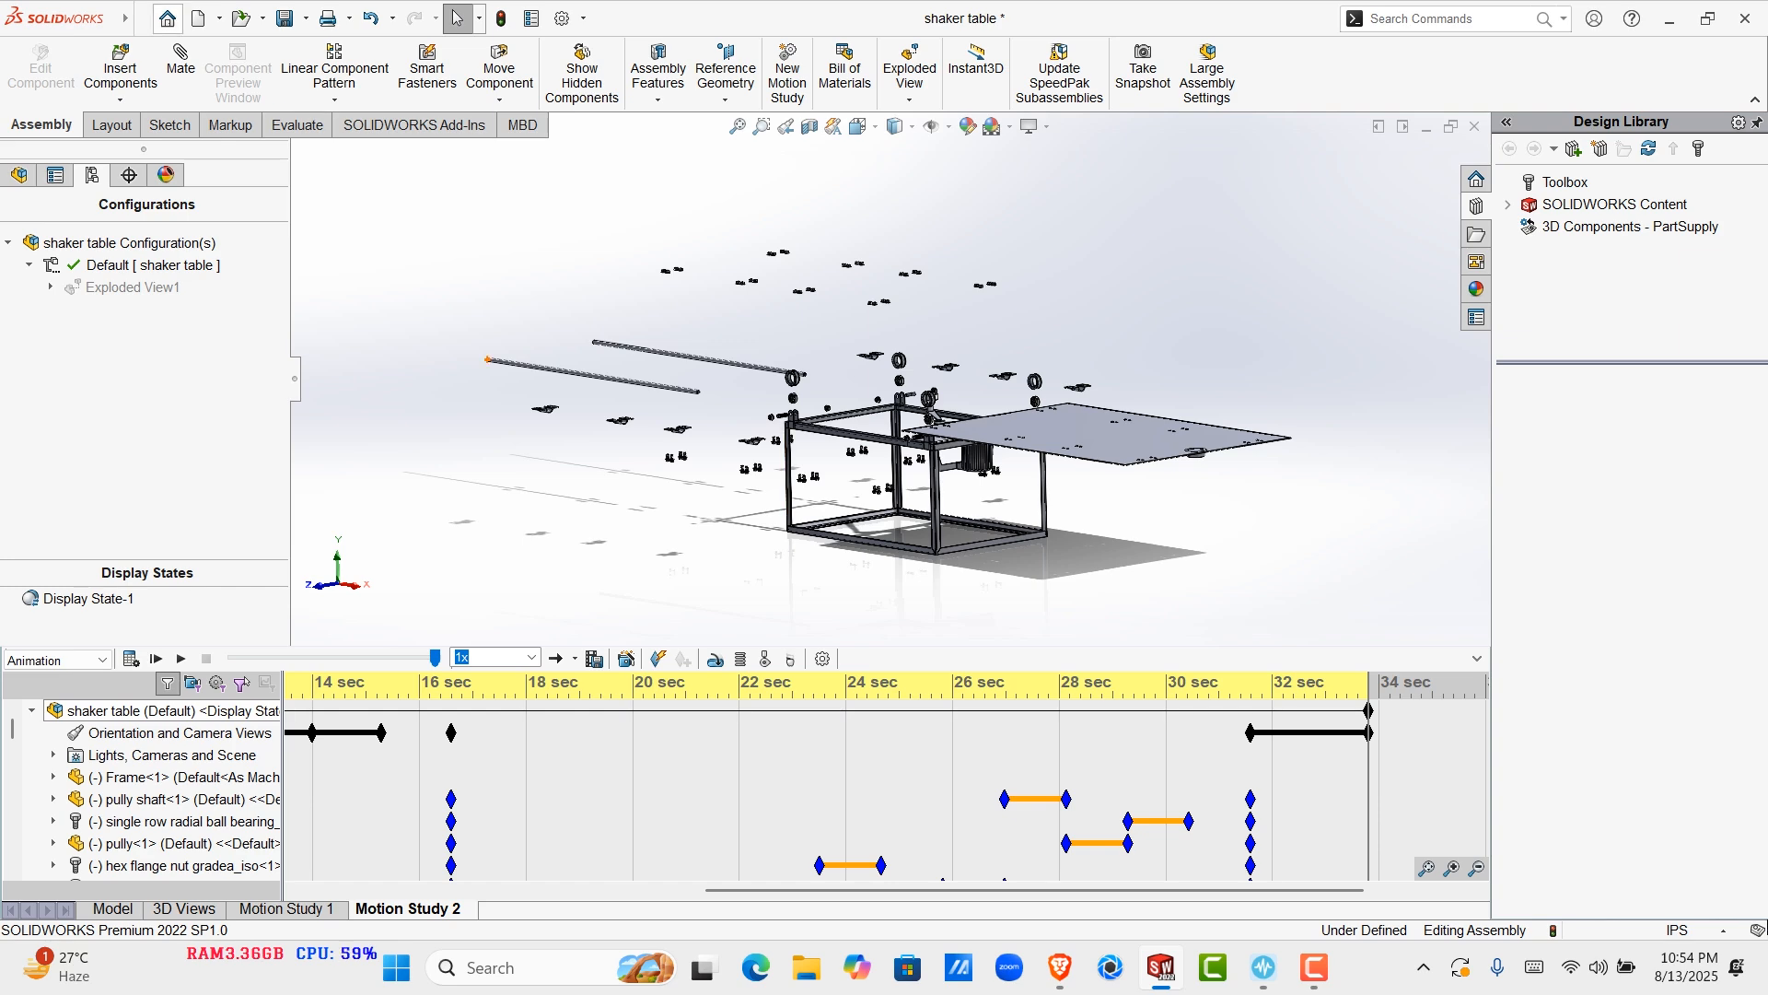
pyautogui.click(145, 19)
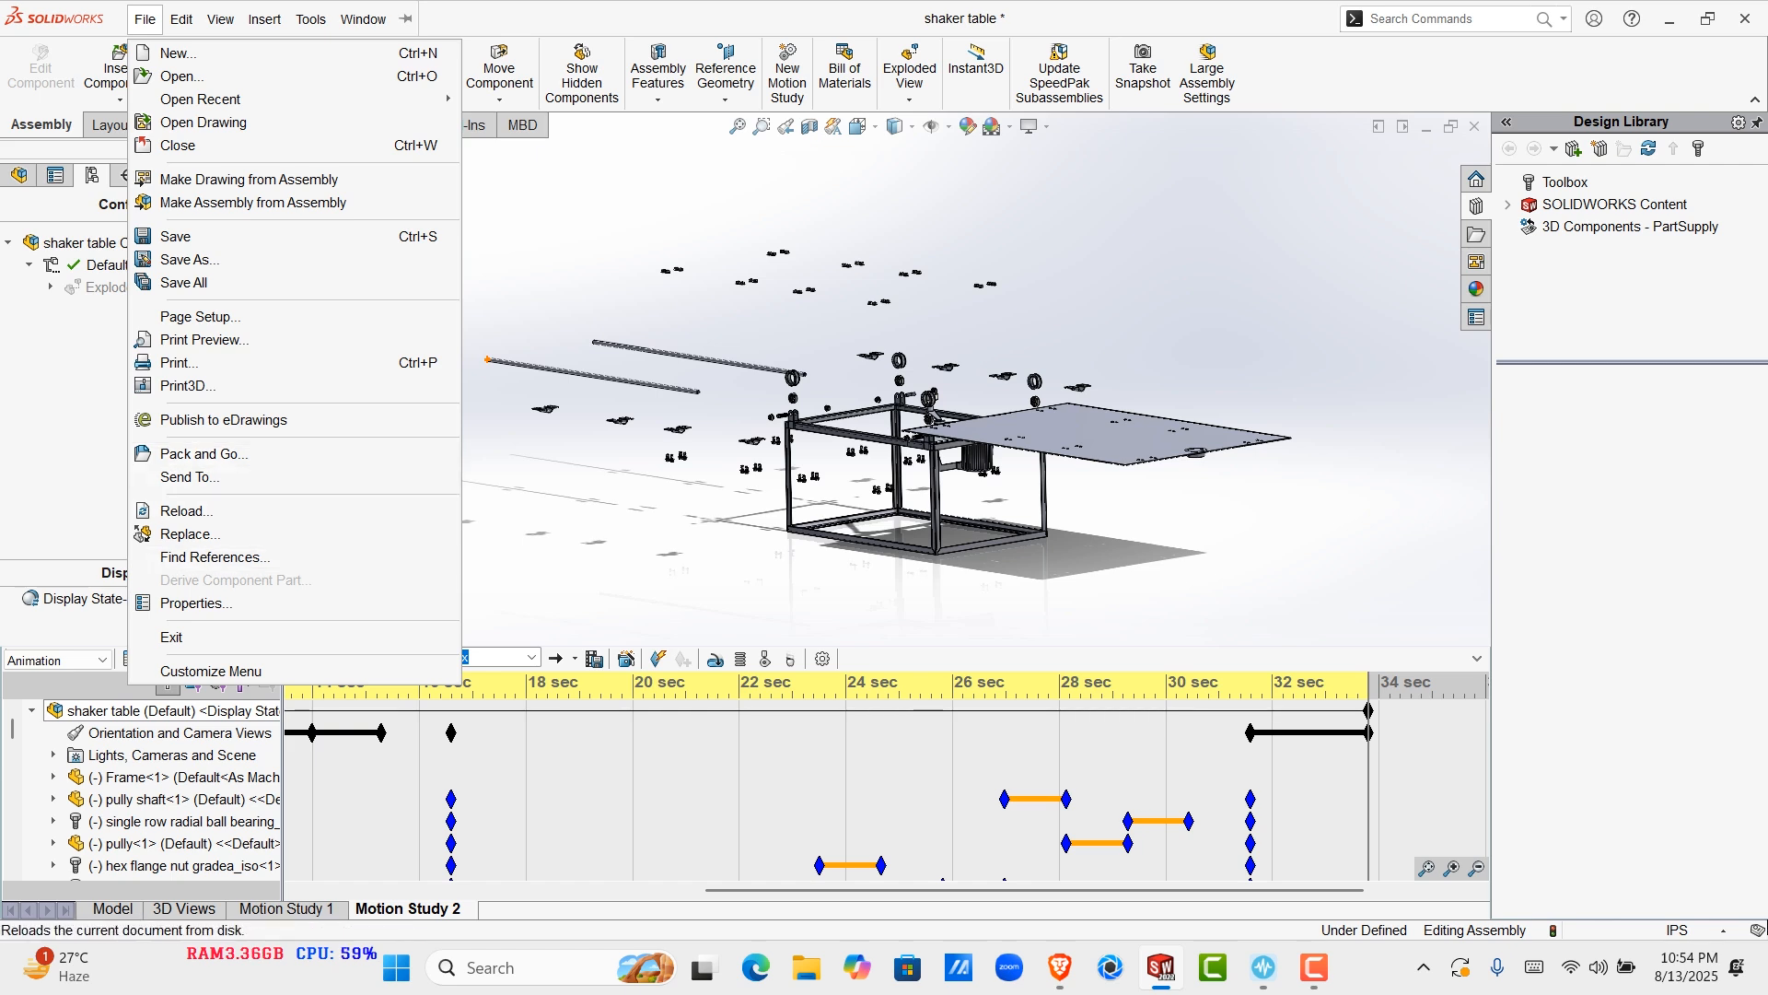
pyautogui.press('Escape')
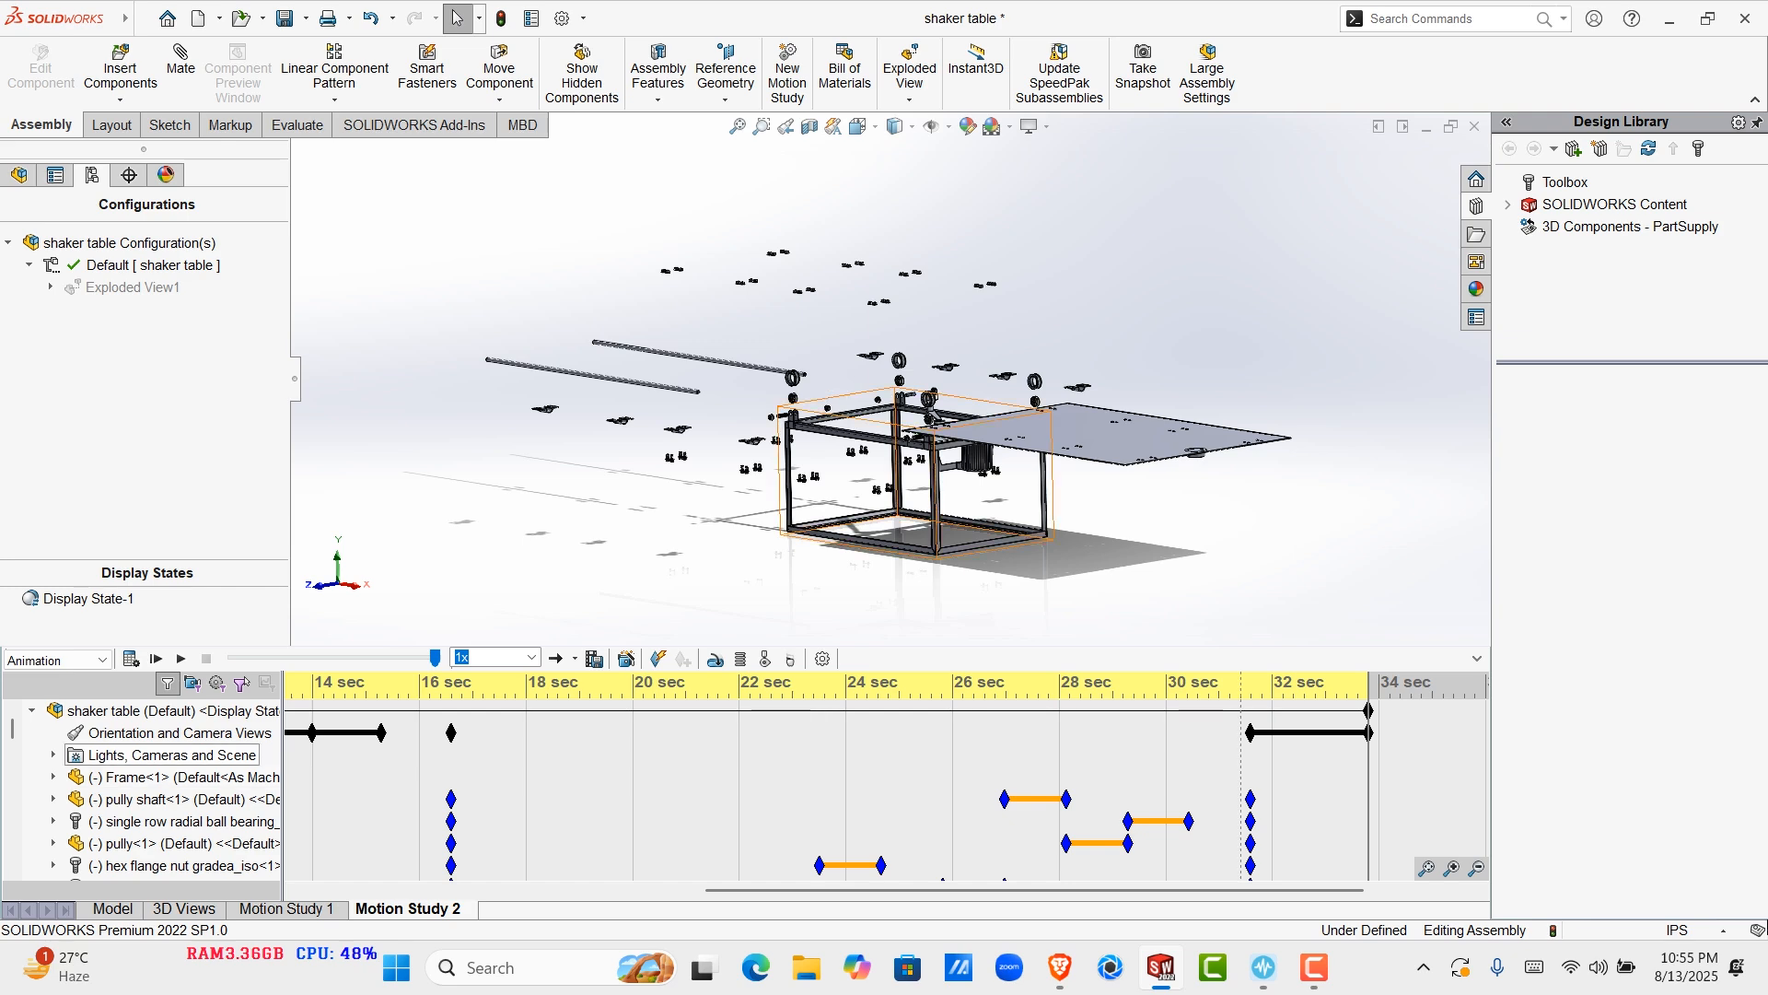
pyautogui.scroll(-4, 175, 783)
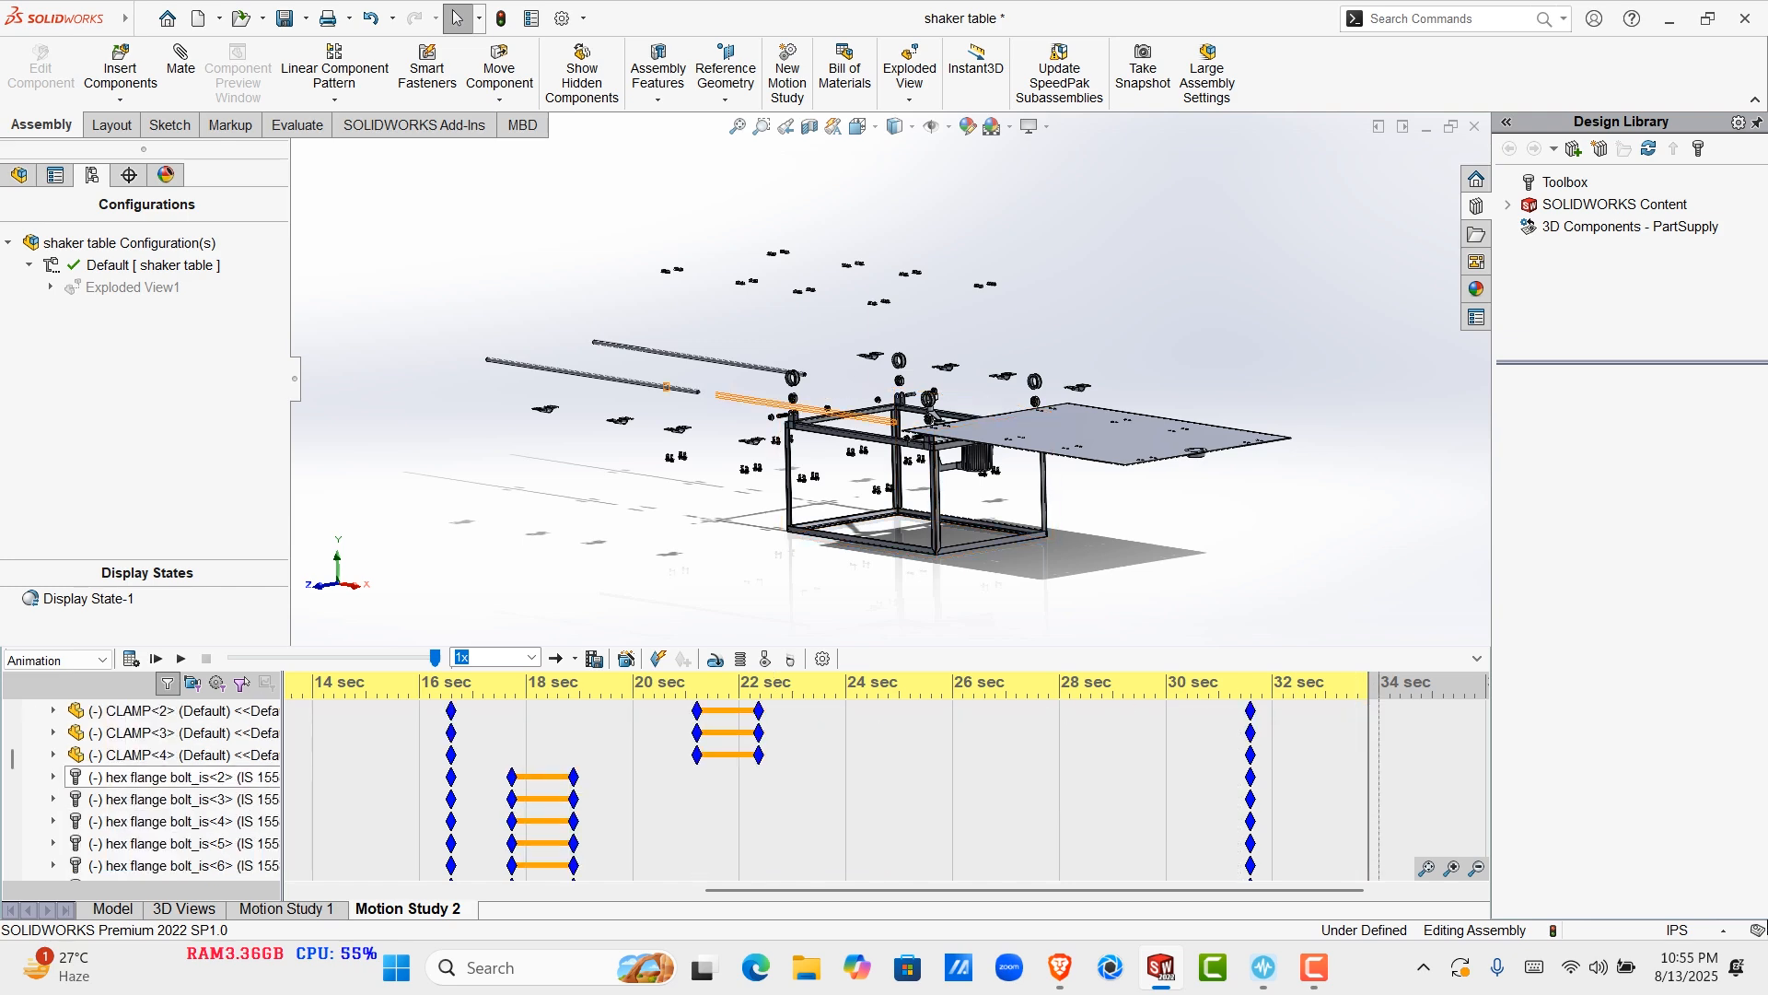
pyautogui.scroll(4, 175, 782)
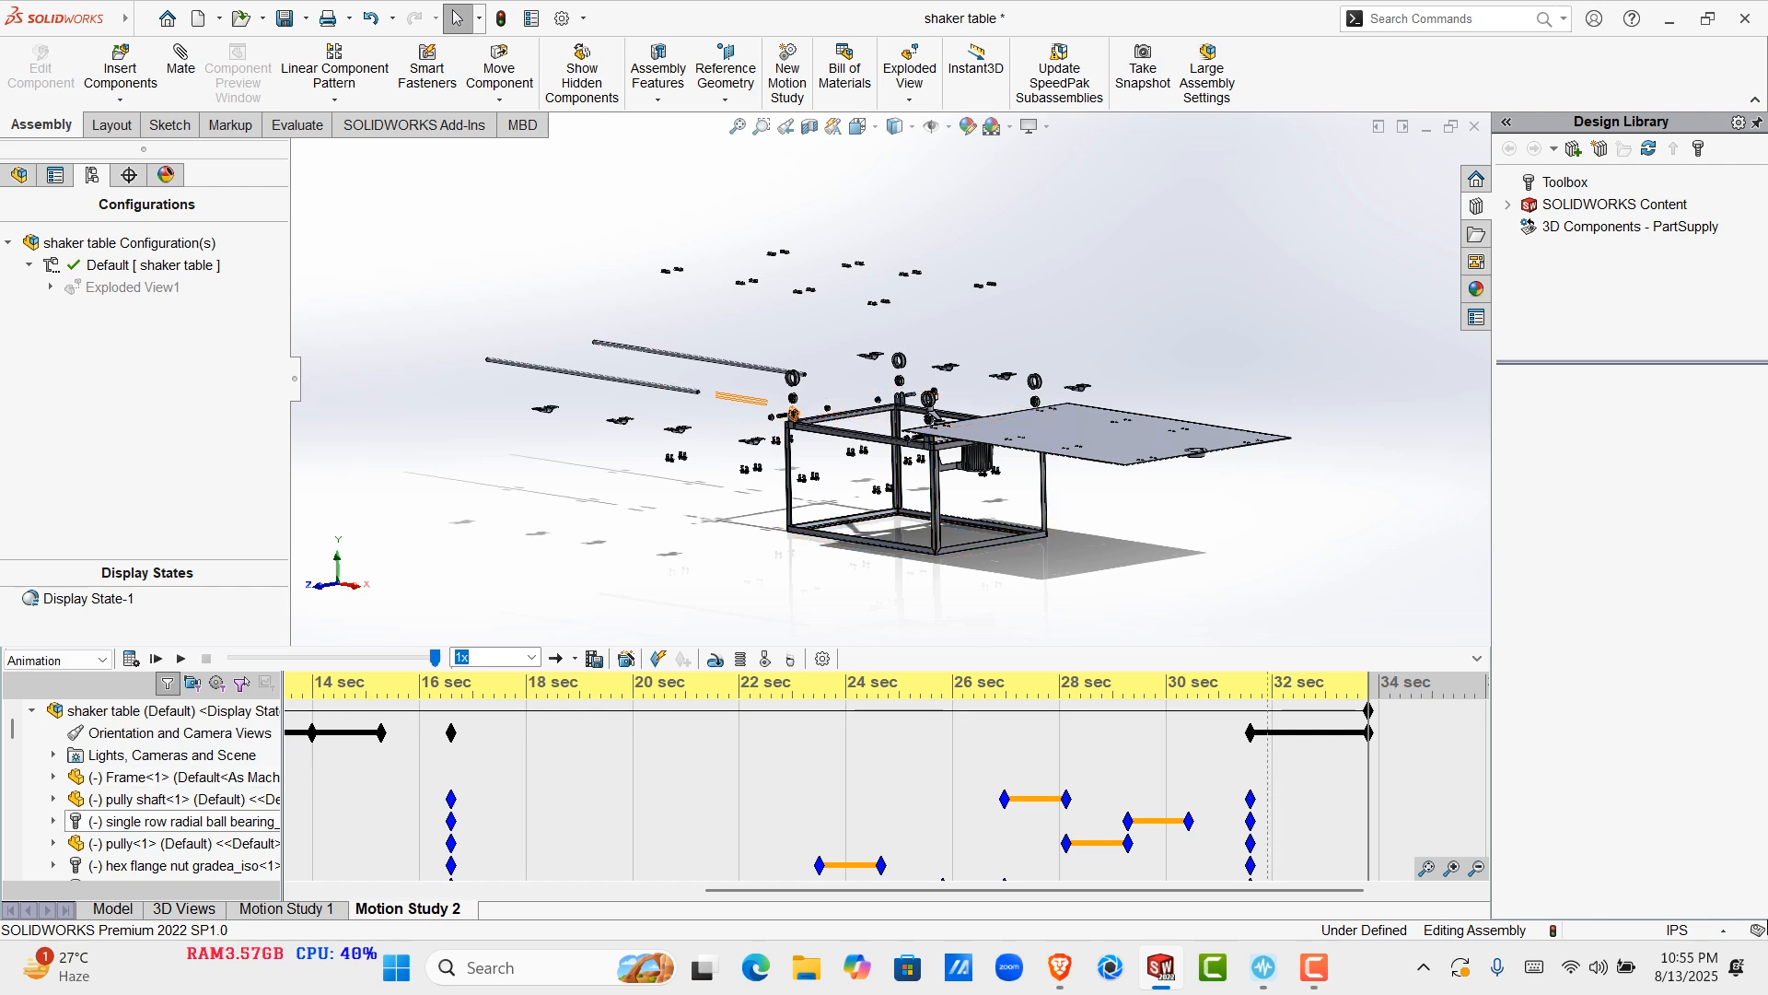
pyautogui.click(166, 710)
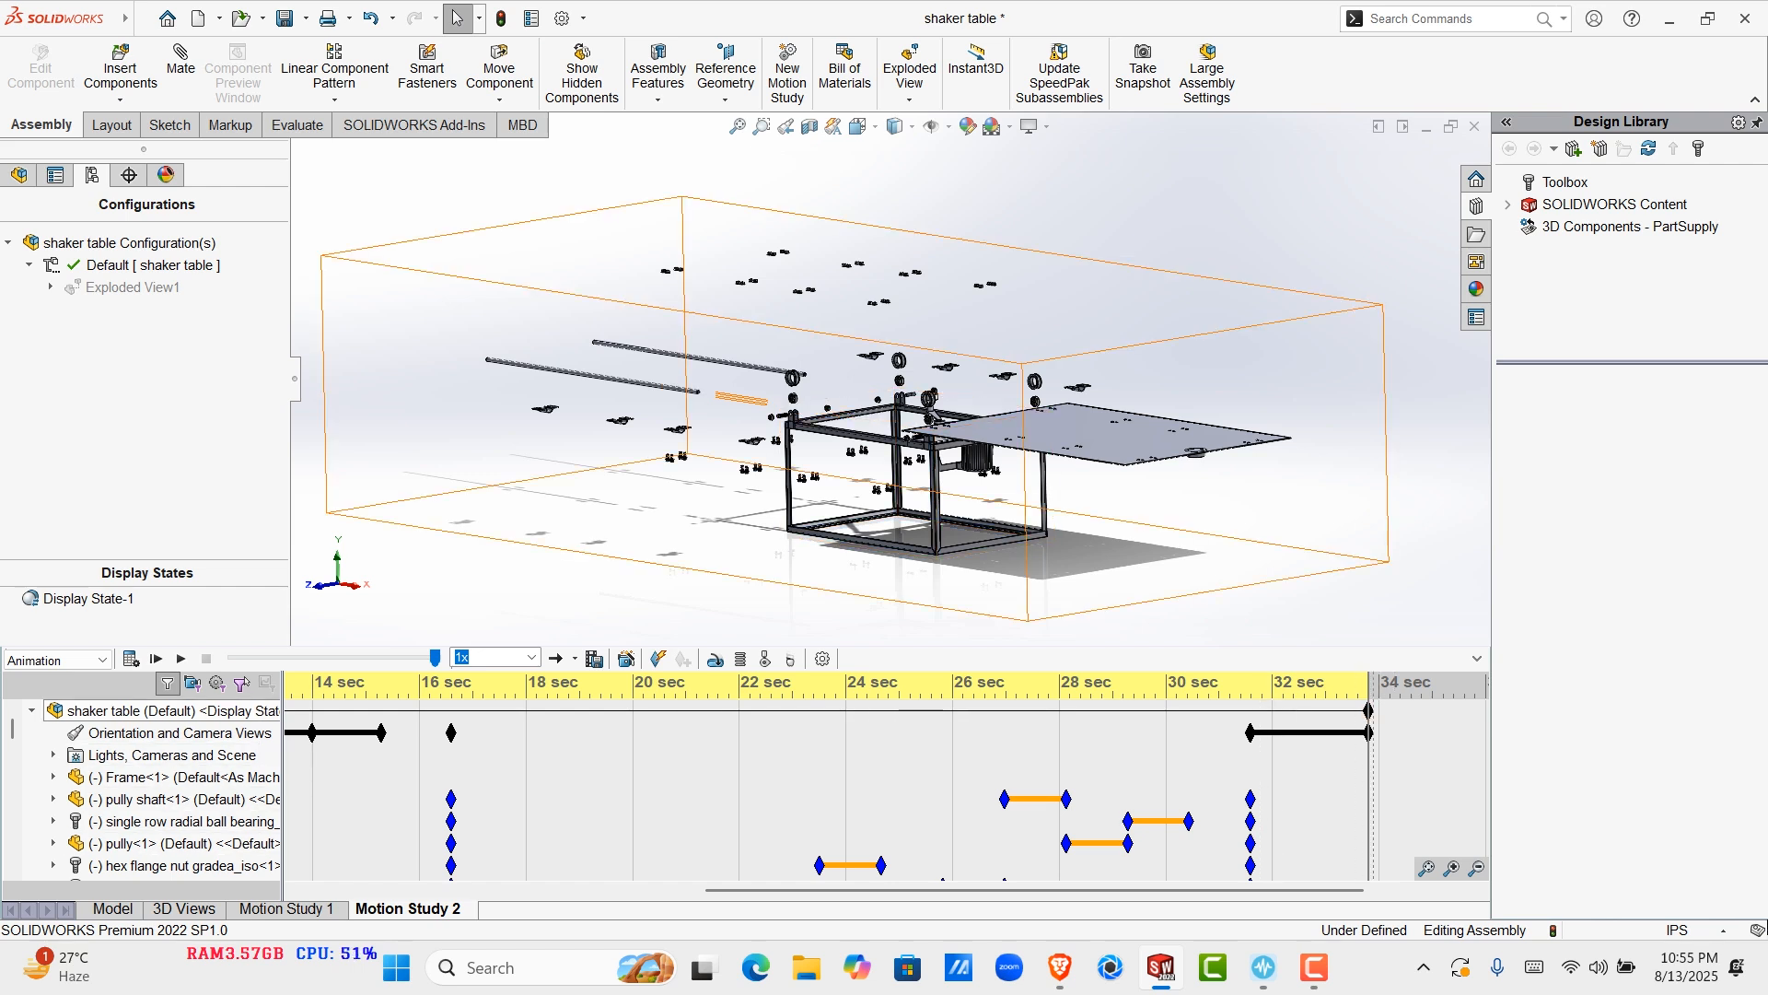
pyautogui.moveTo(1369, 783); pyautogui.dragTo(1368, 782)
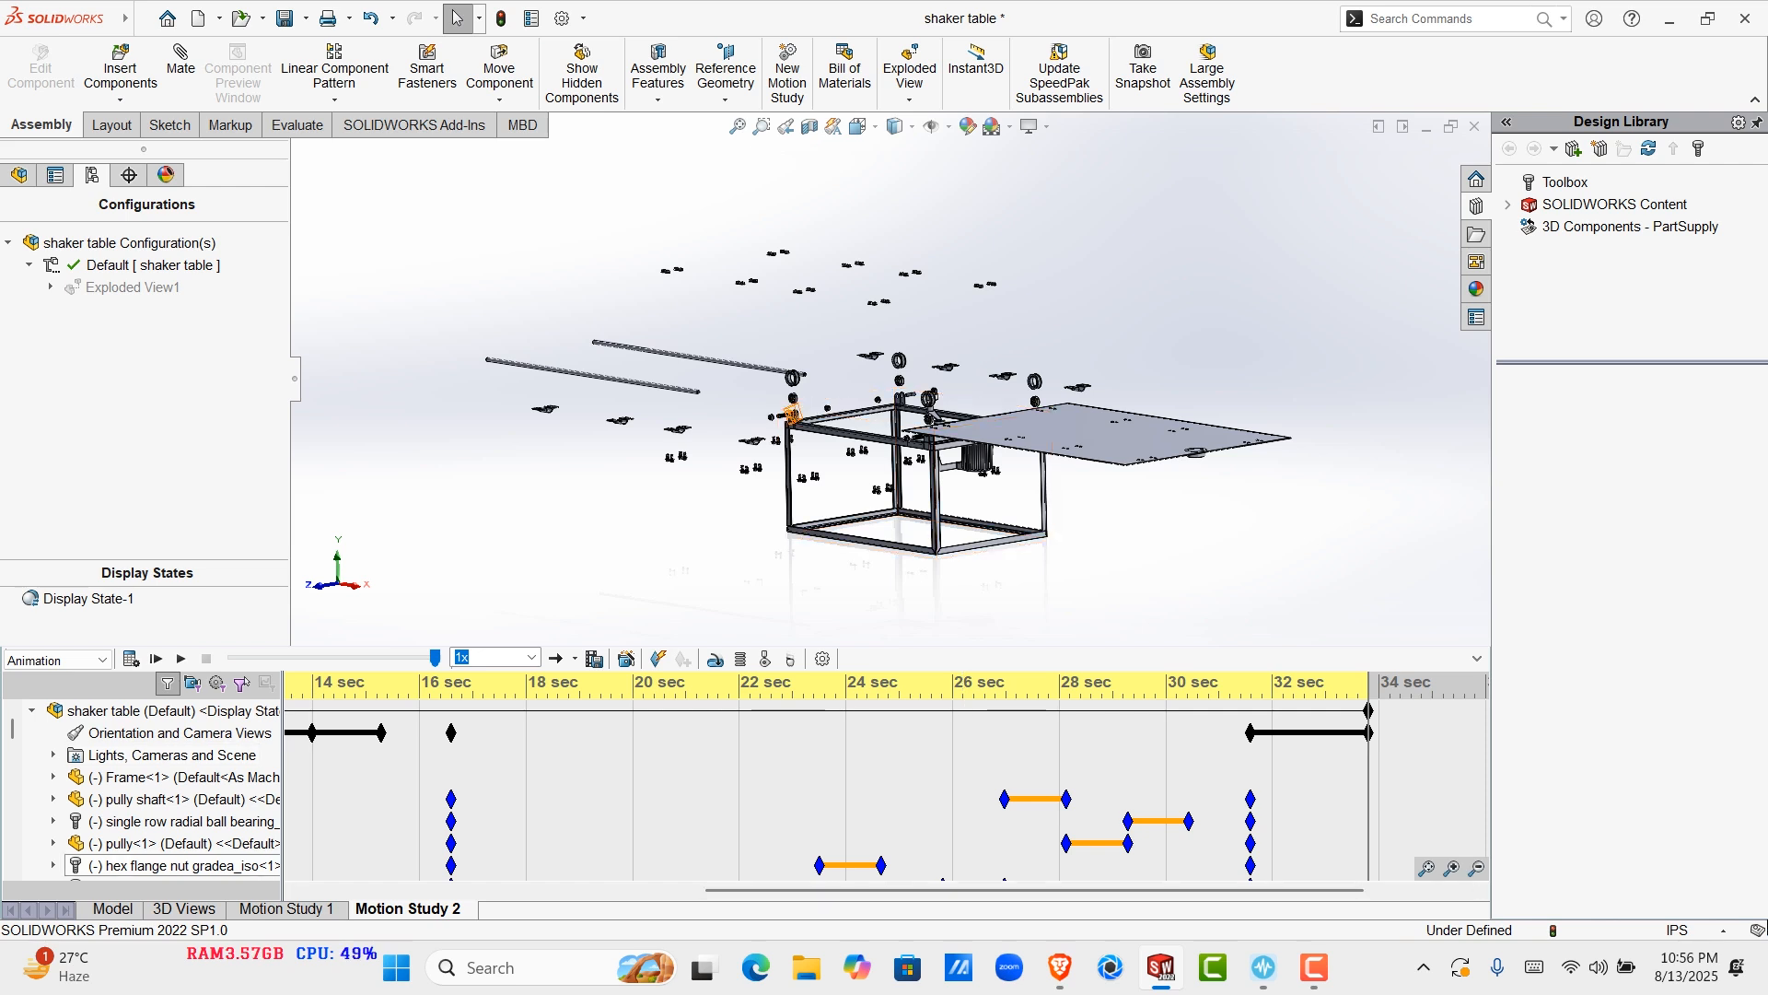
# Extend the assembly's overall timeline in the motion study to about 35 seconds
pyautogui.moveTo(965, 890); pyautogui.dragTo(1072, 890)
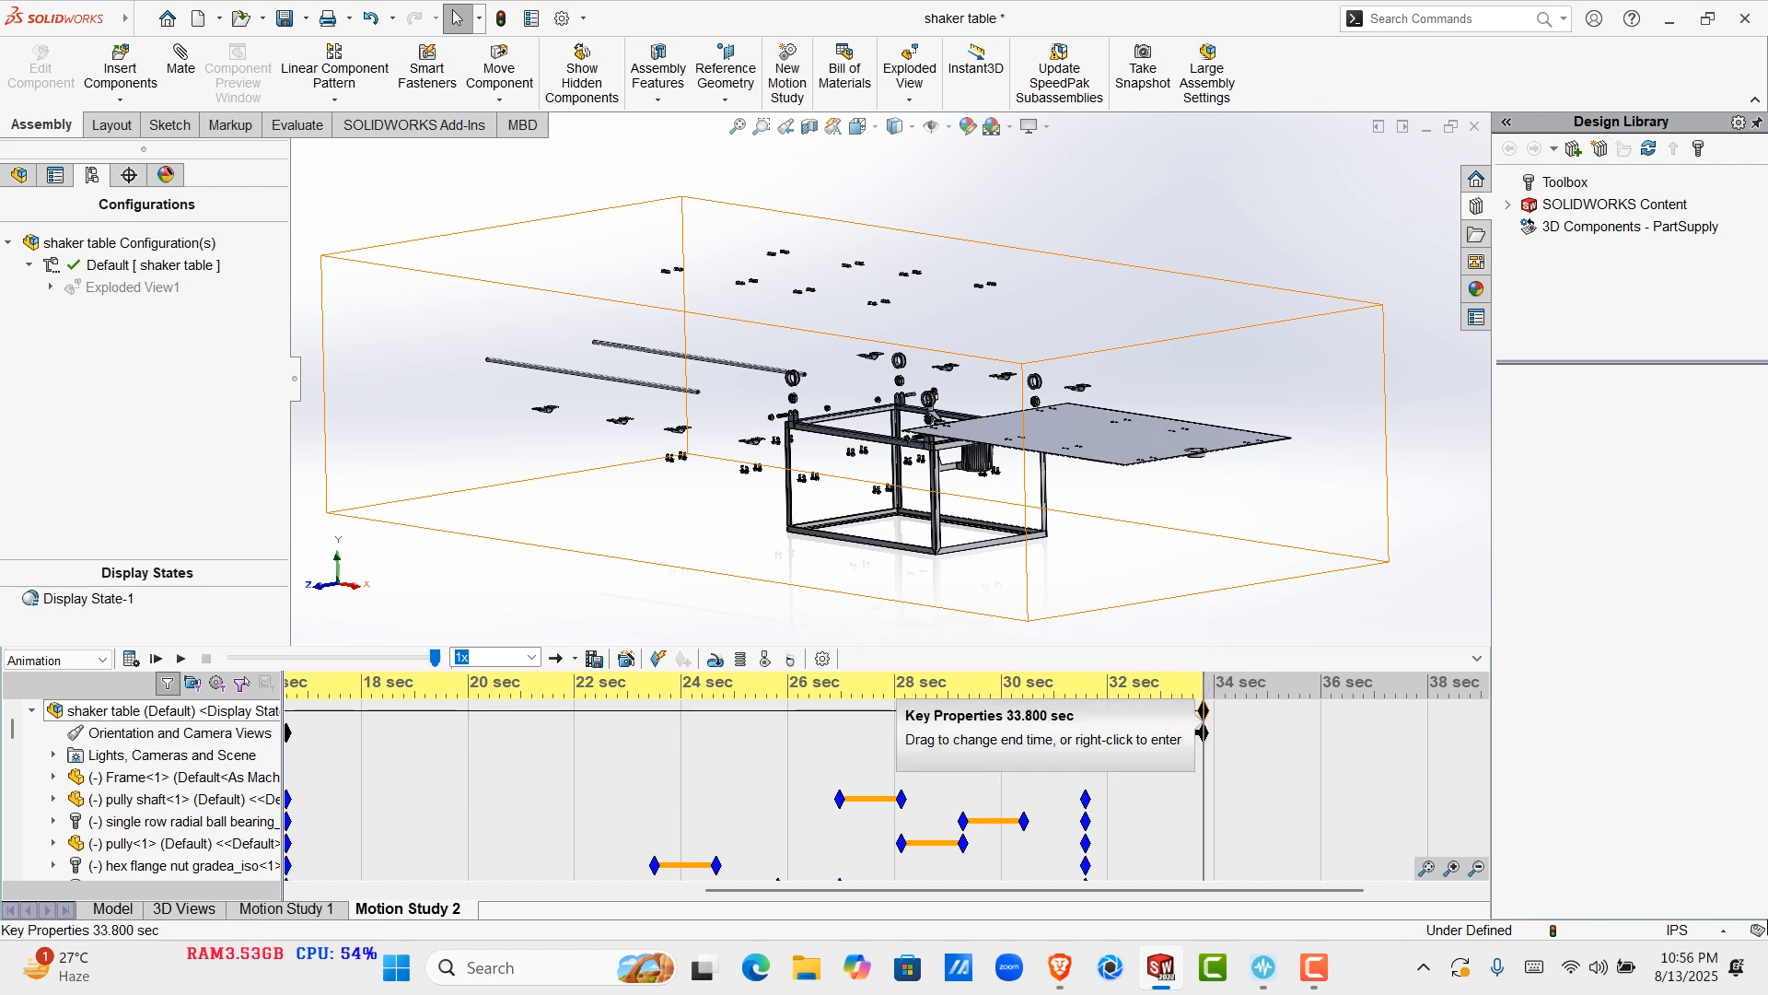
pyautogui.moveTo(1204, 710); pyautogui.dragTo(1294, 710)
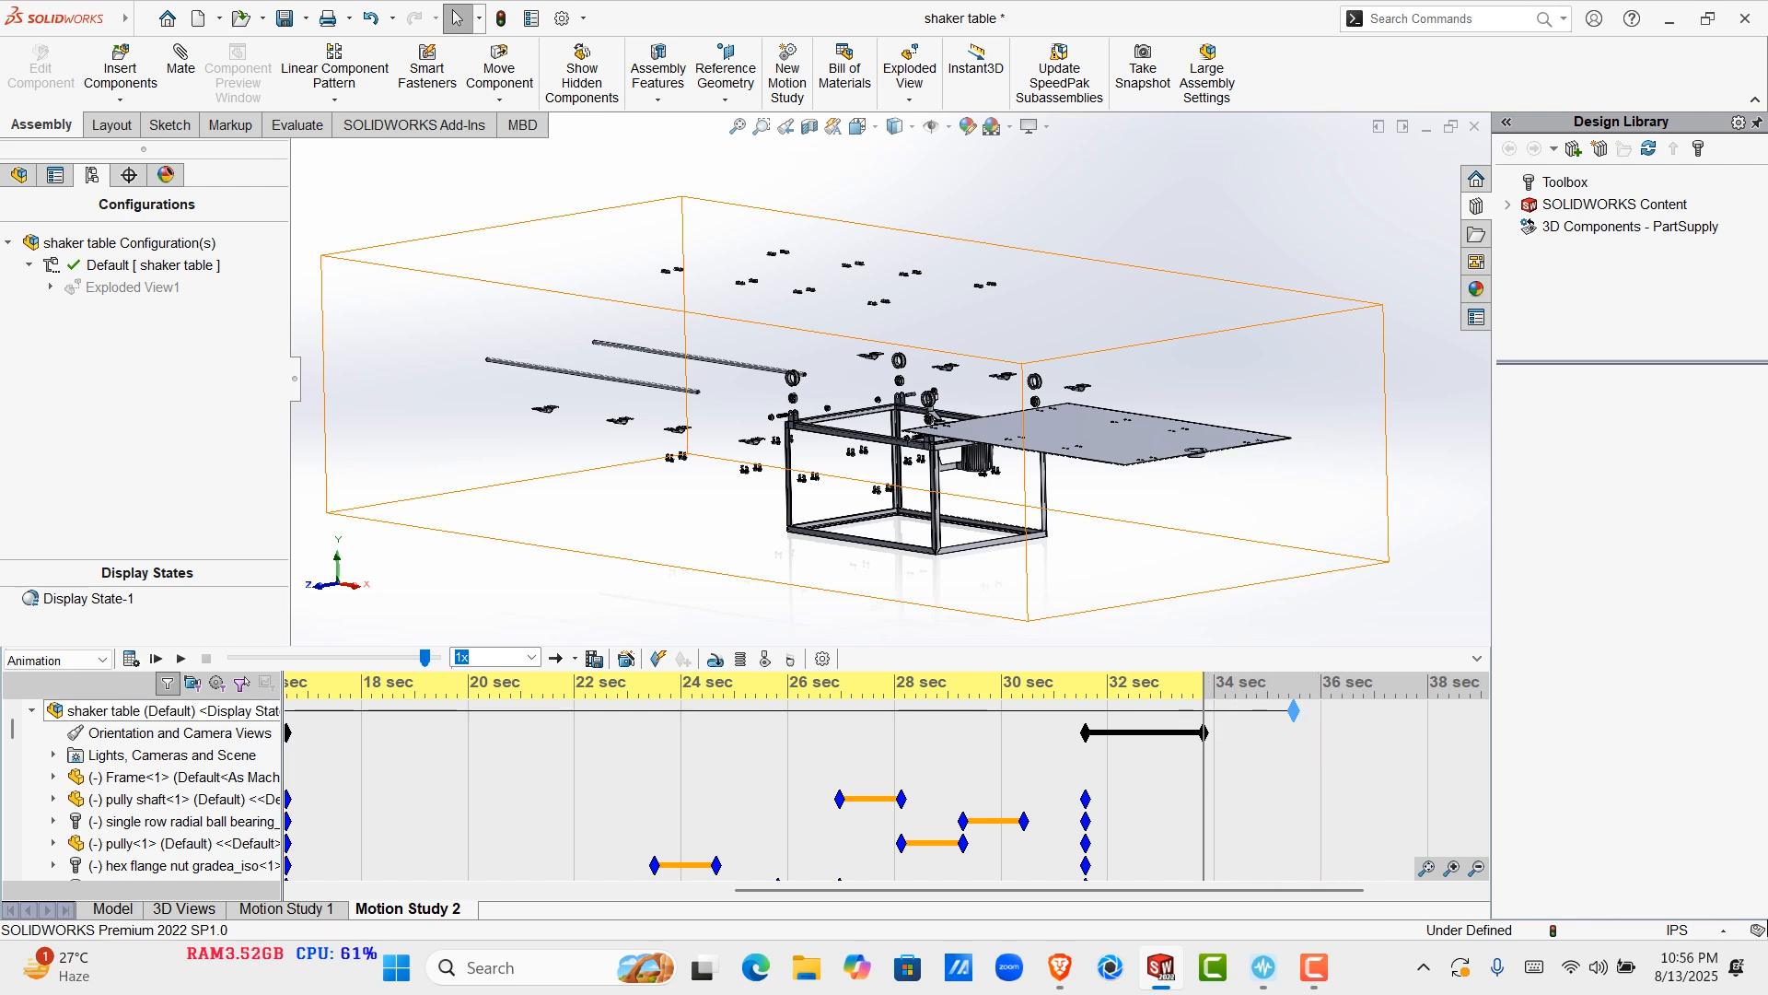
pyautogui.moveTo(1294, 710); pyautogui.dragTo(1273, 710)
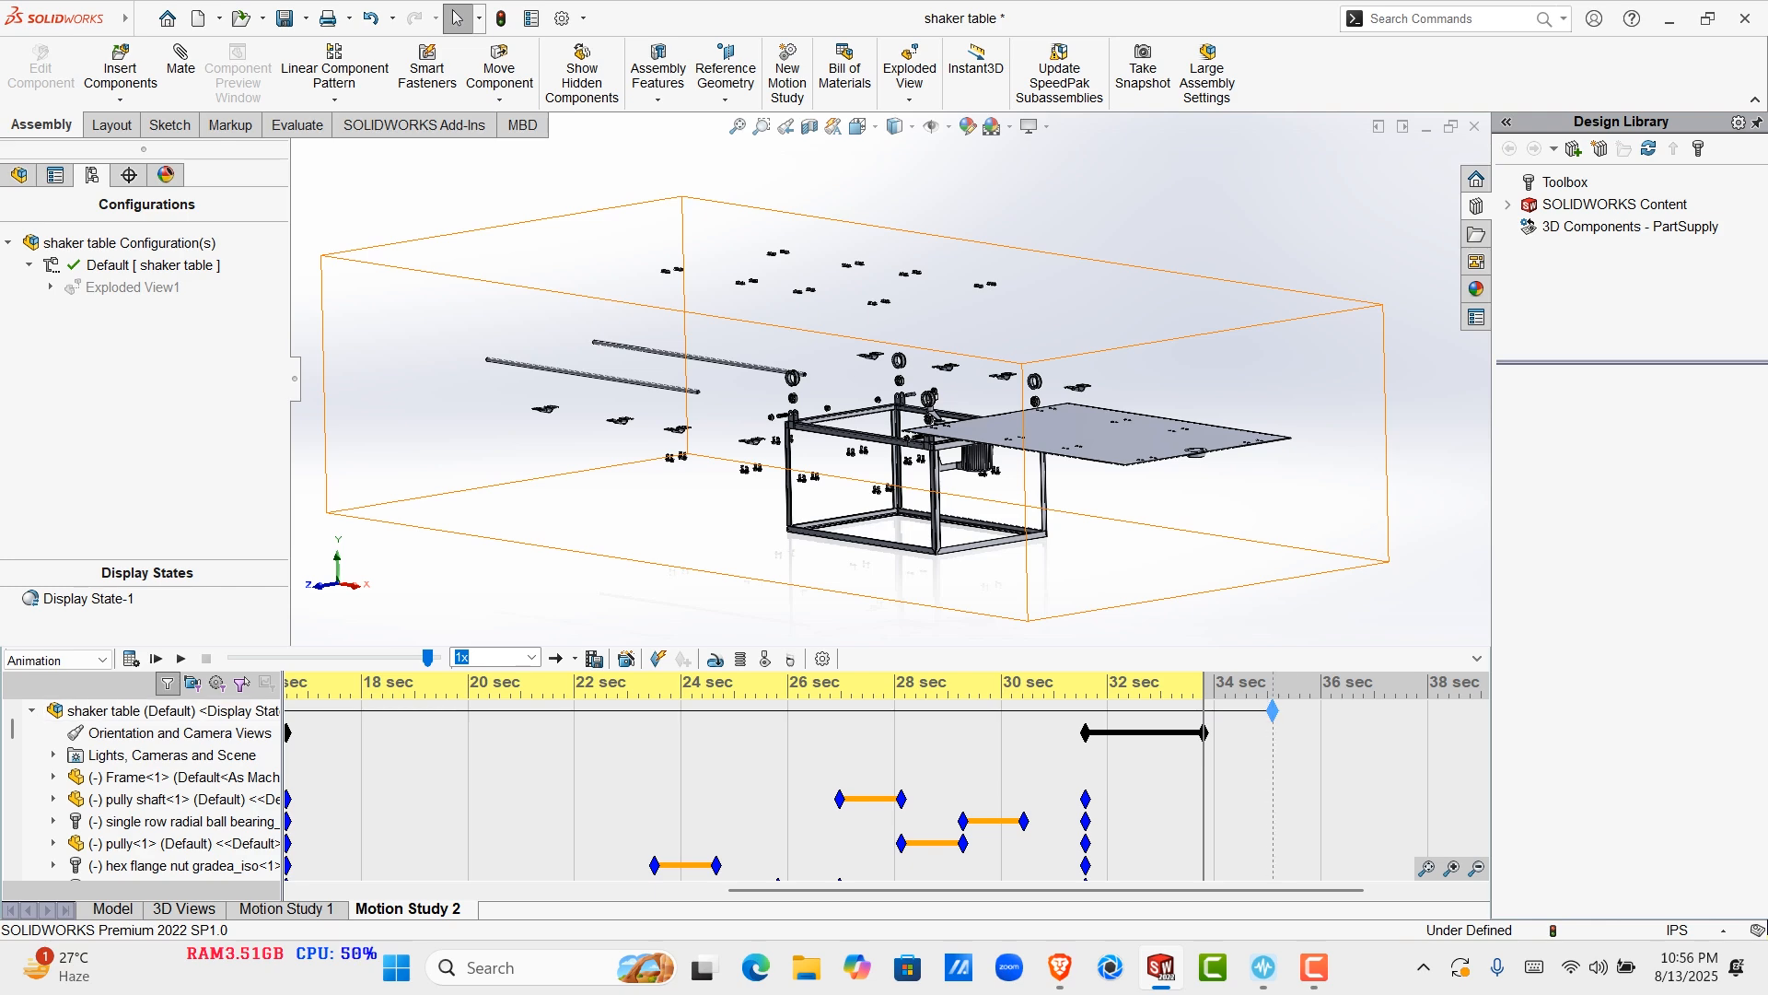
# Place an Orientation and Camera Views key at about 35 seconds, holding the current view of the exploded assembly, and calculate the study
pyautogui.moveTo(1273, 710); pyautogui.dragTo(1273, 711)
pyautogui.rightClick(1272, 732)
pyautogui.click(1326, 813)
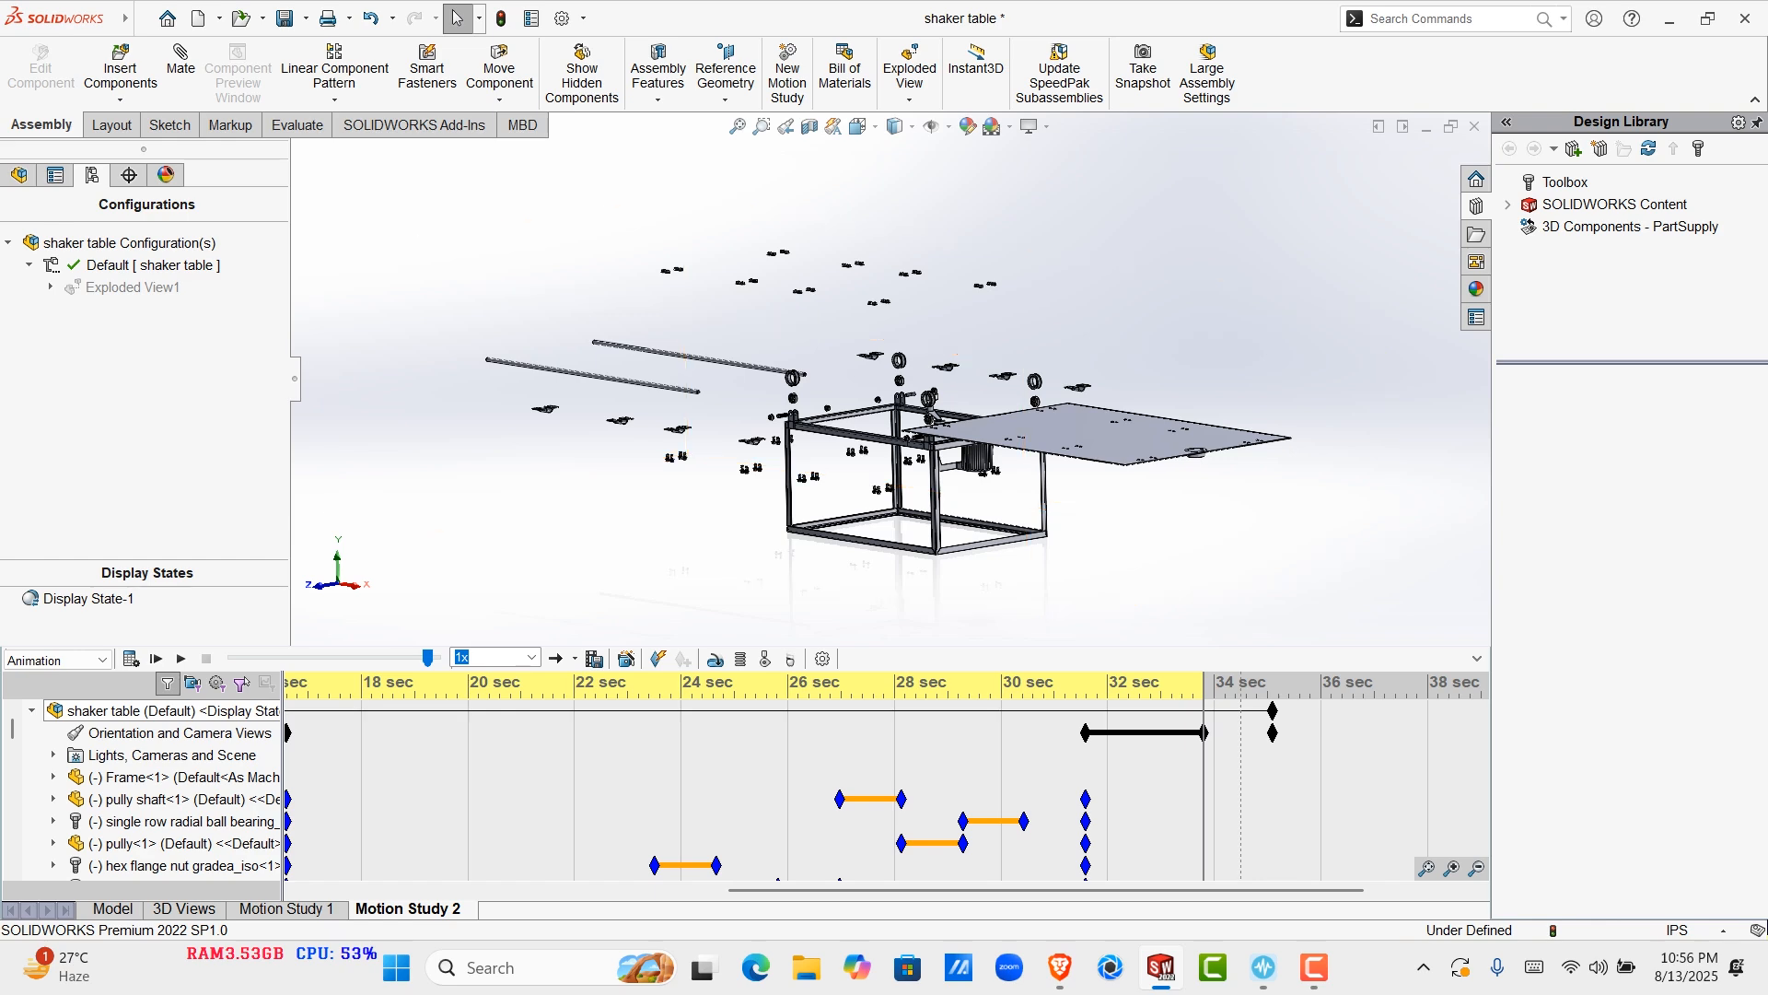
pyautogui.click(131, 658)
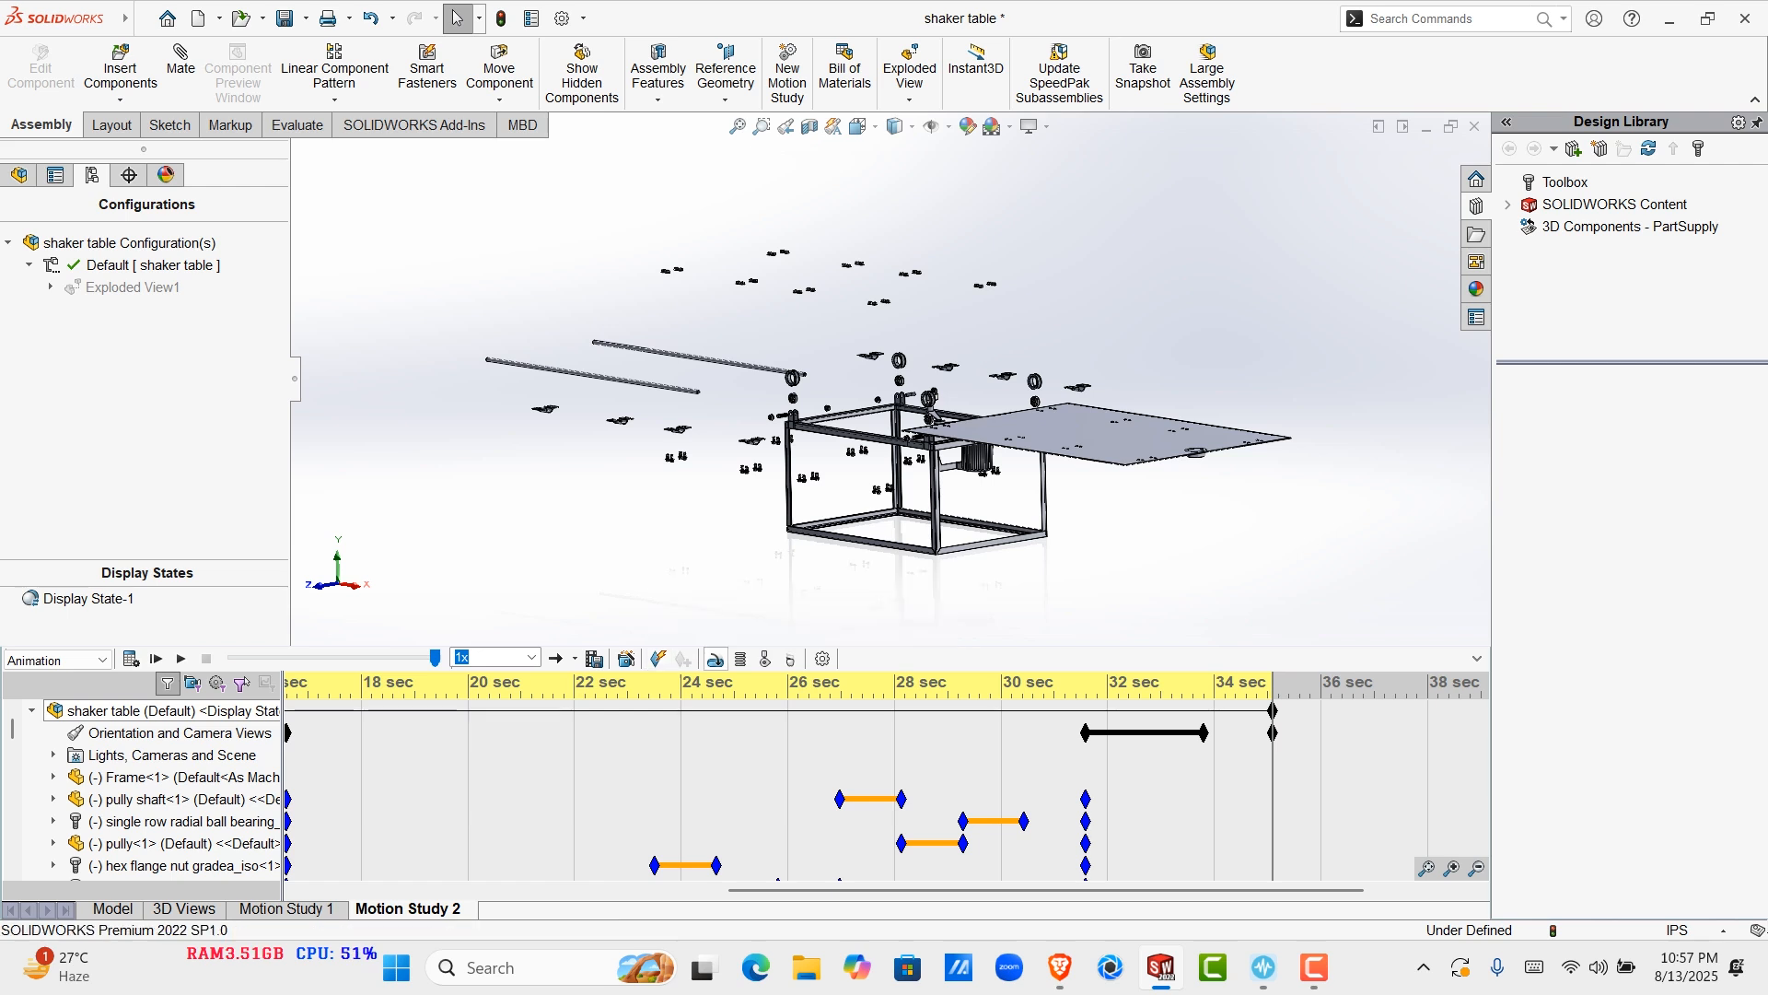
pyautogui.click(626, 659)
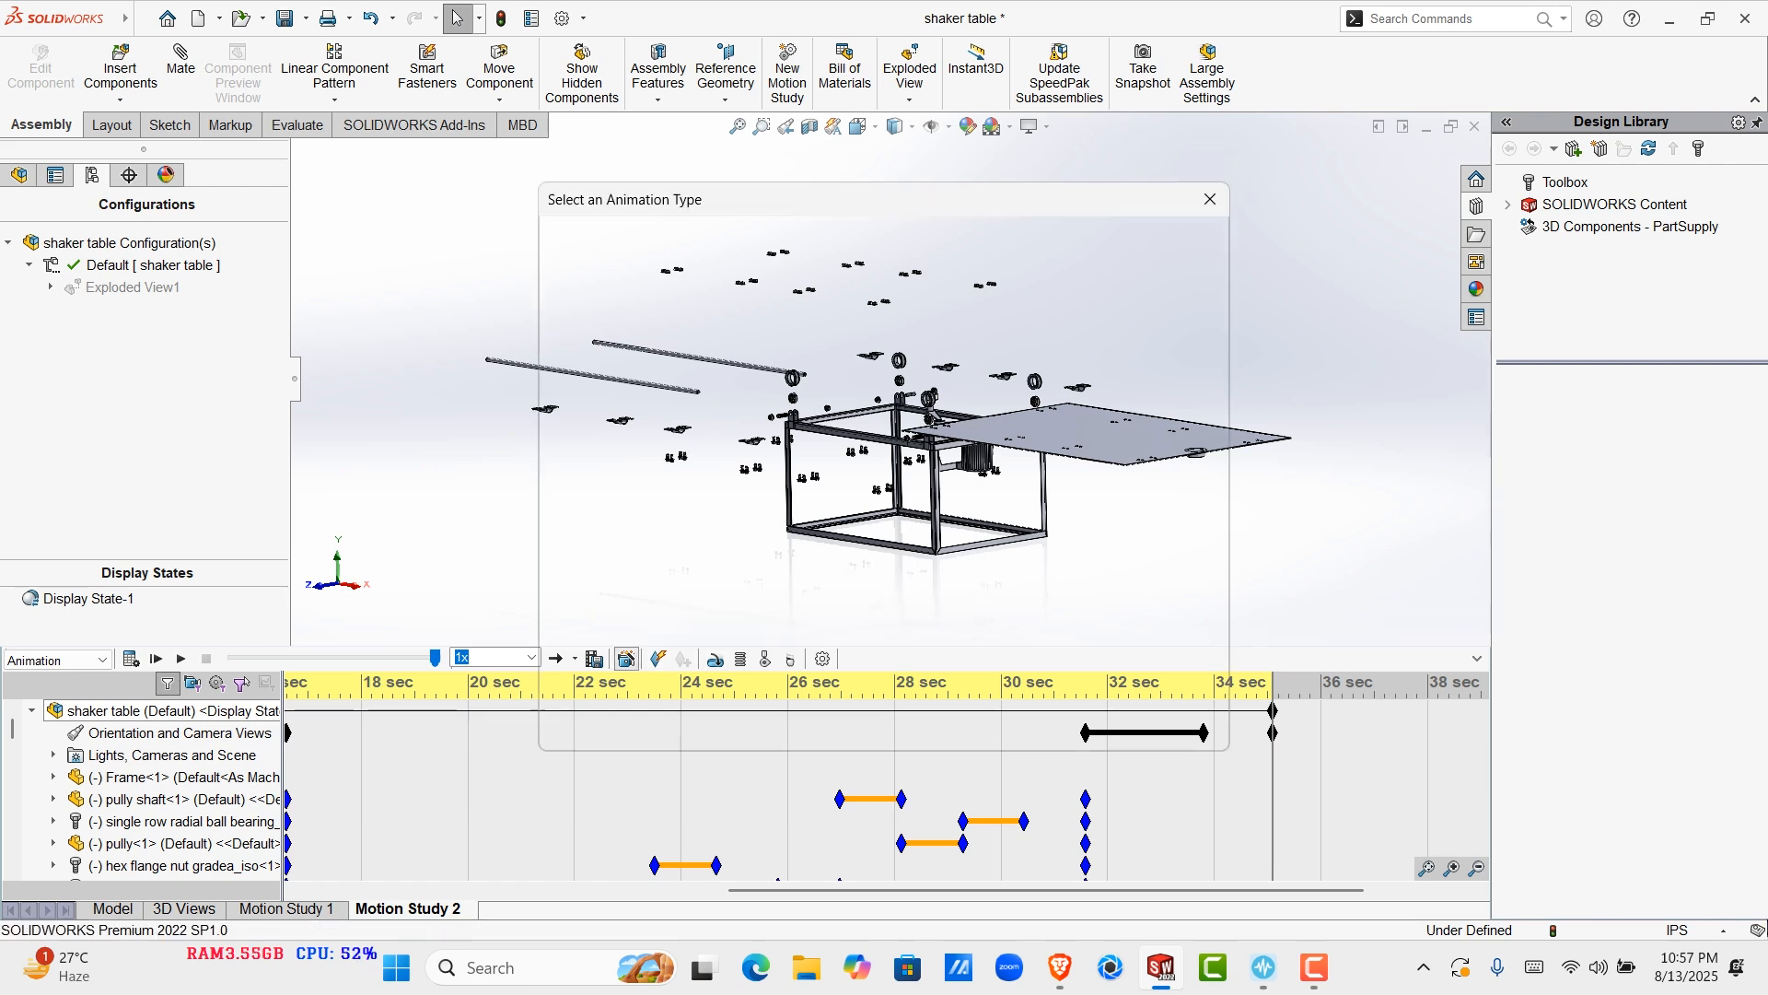
pyautogui.click(822, 363)
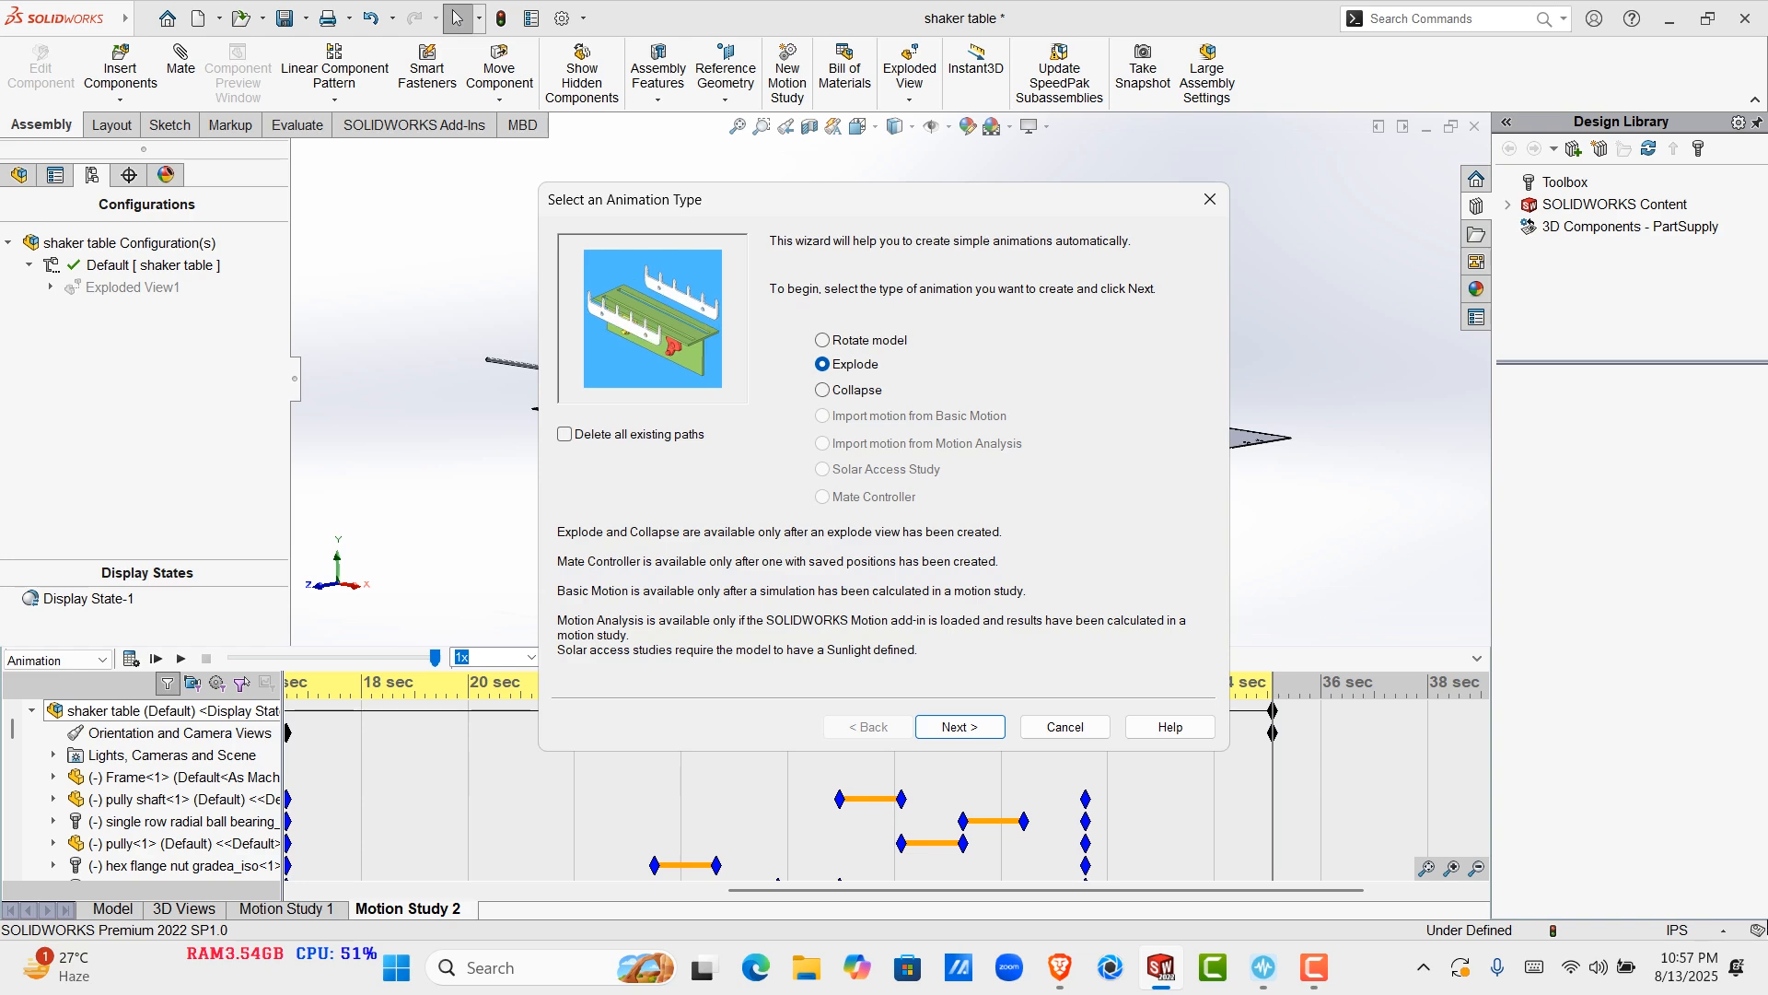
pyautogui.click(1210, 199)
pyautogui.click(626, 658)
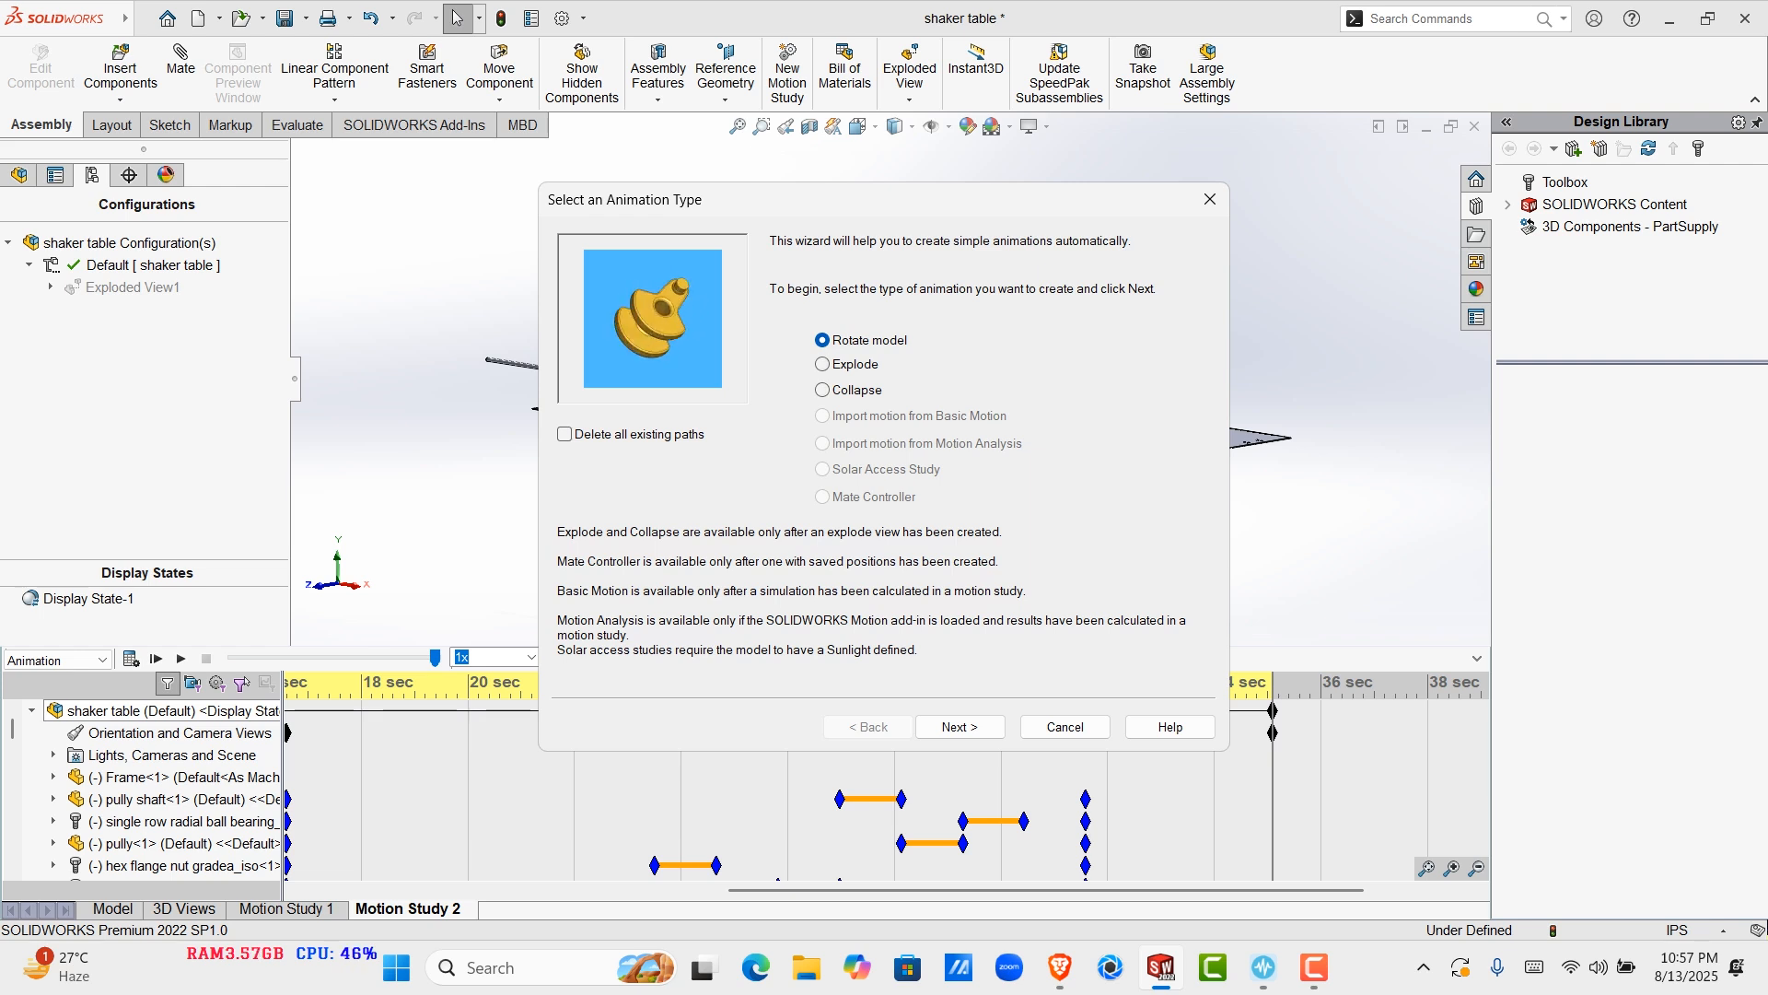
pyautogui.click(1065, 726)
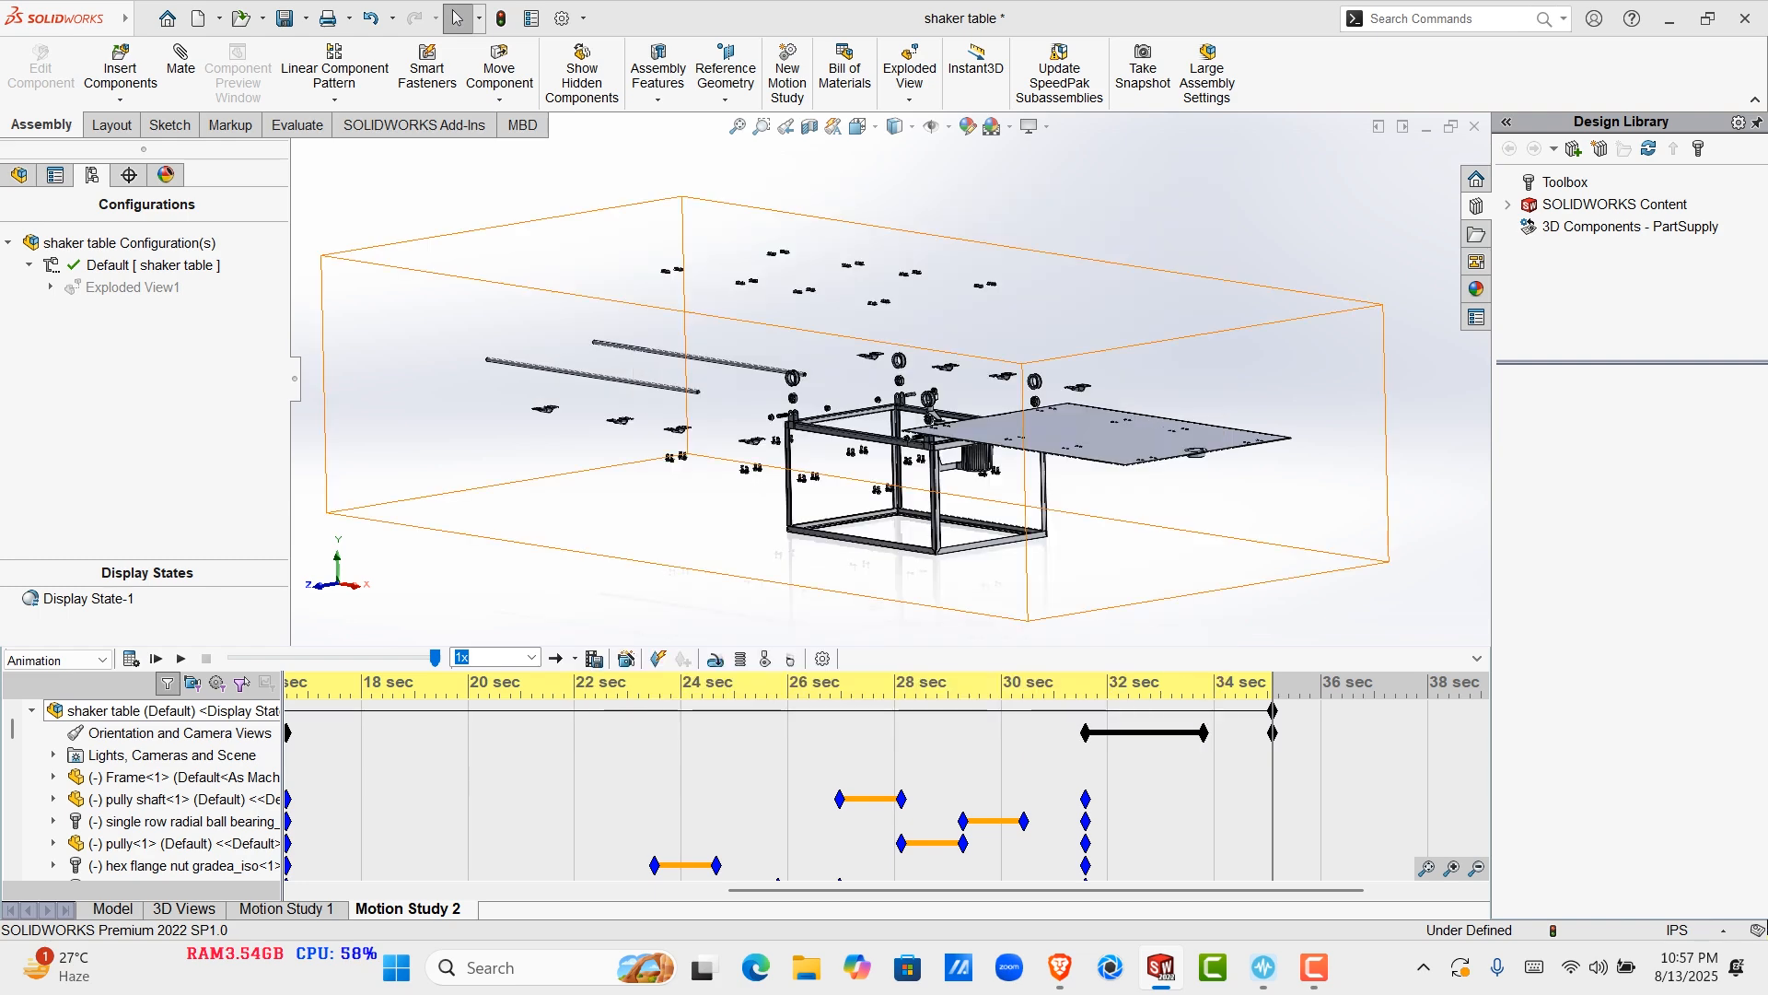
pyautogui.click(59, 660)
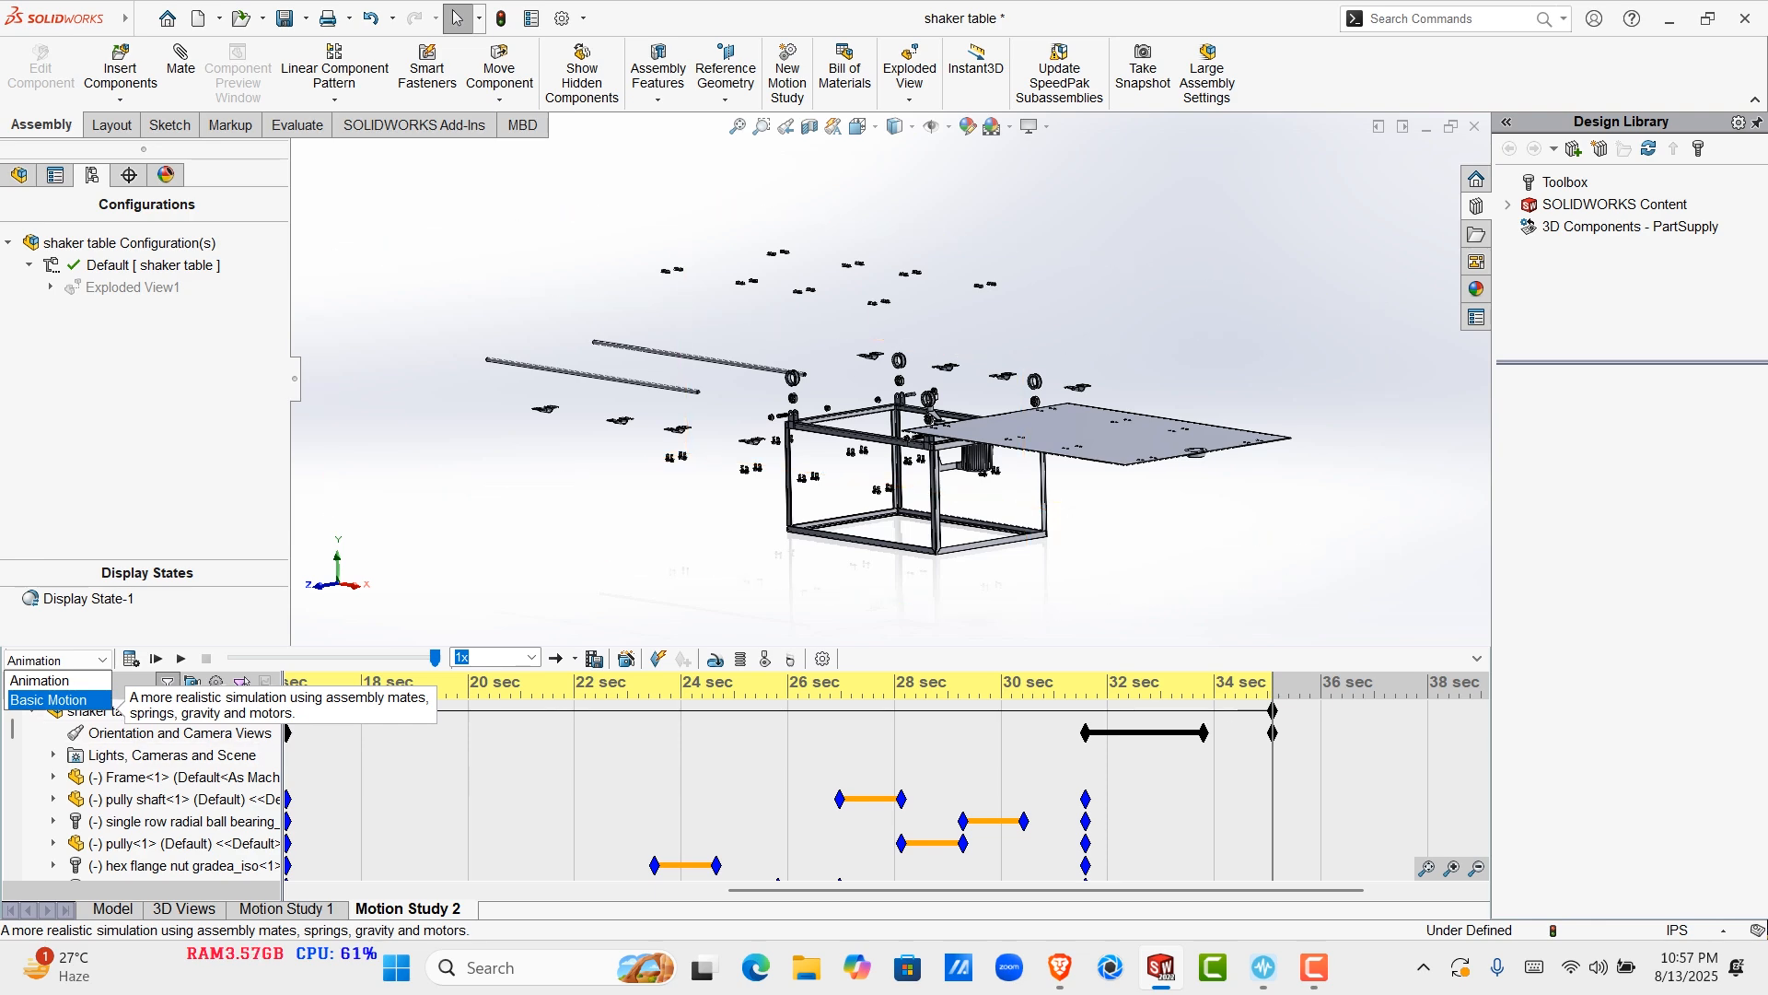
pyautogui.click(40, 680)
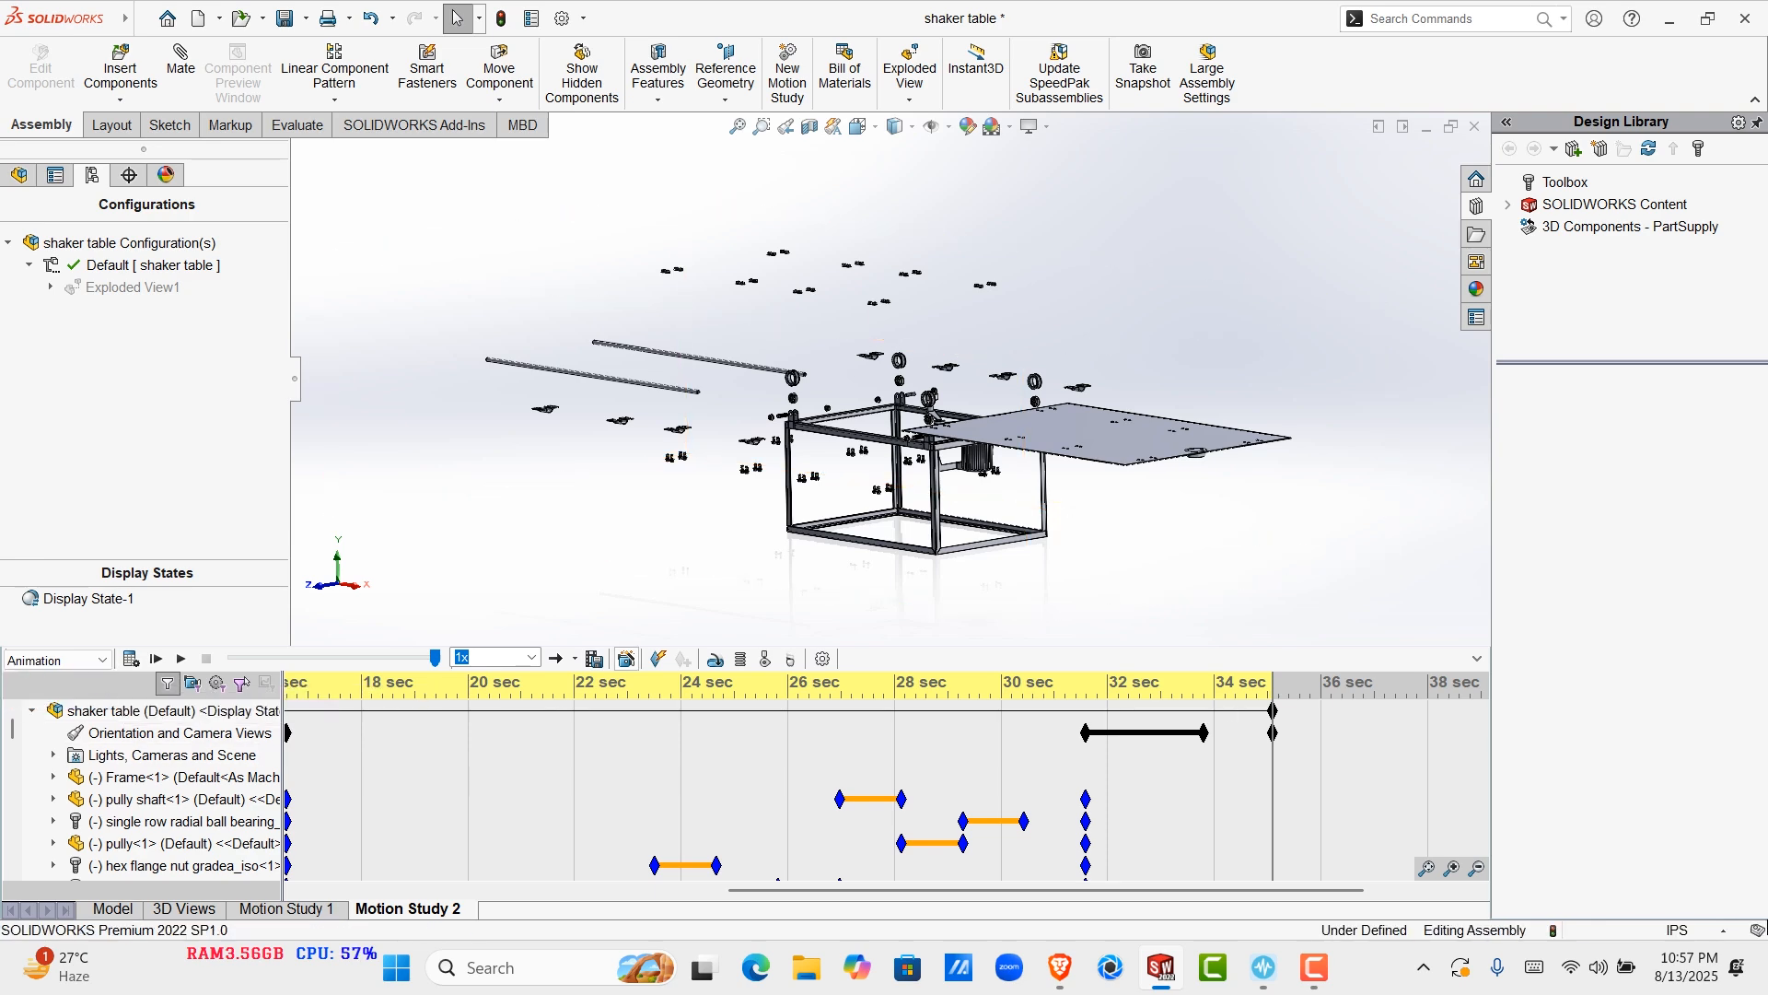
# Add a Collapse animation with a 15-second duration and a 35.1-second start time using the Animation Wizard, and calculate the study
pyautogui.click(627, 660)
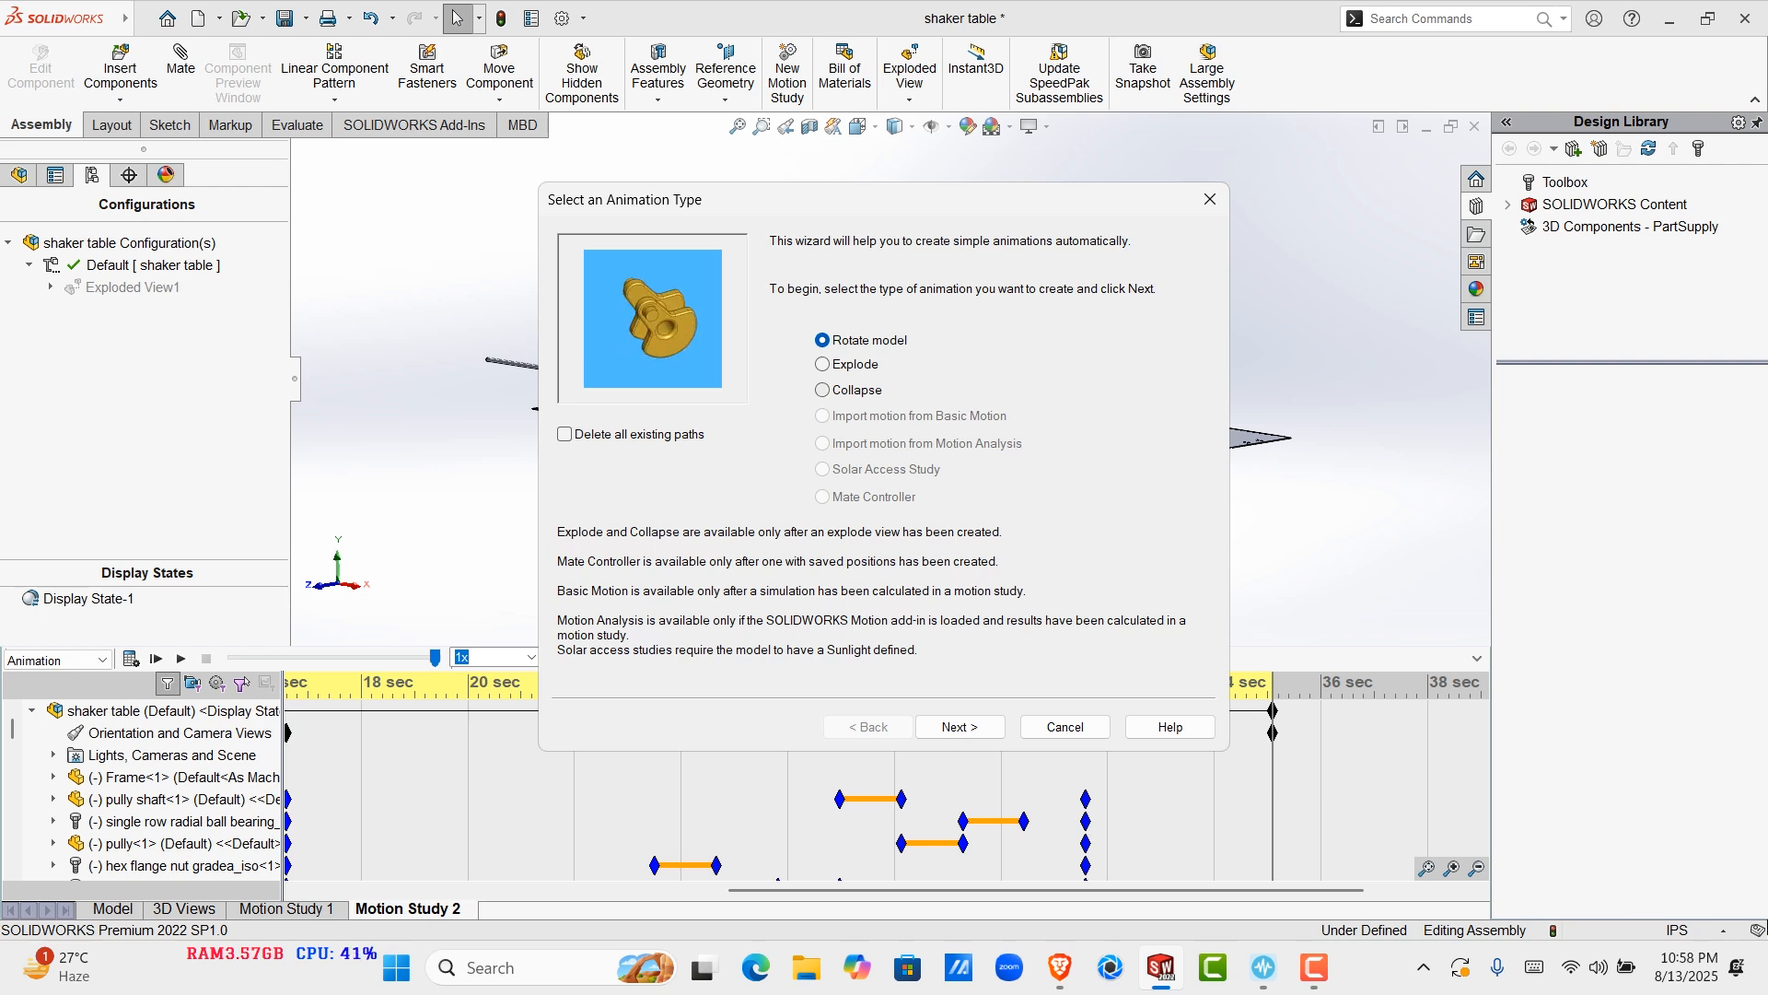
pyautogui.click(822, 389)
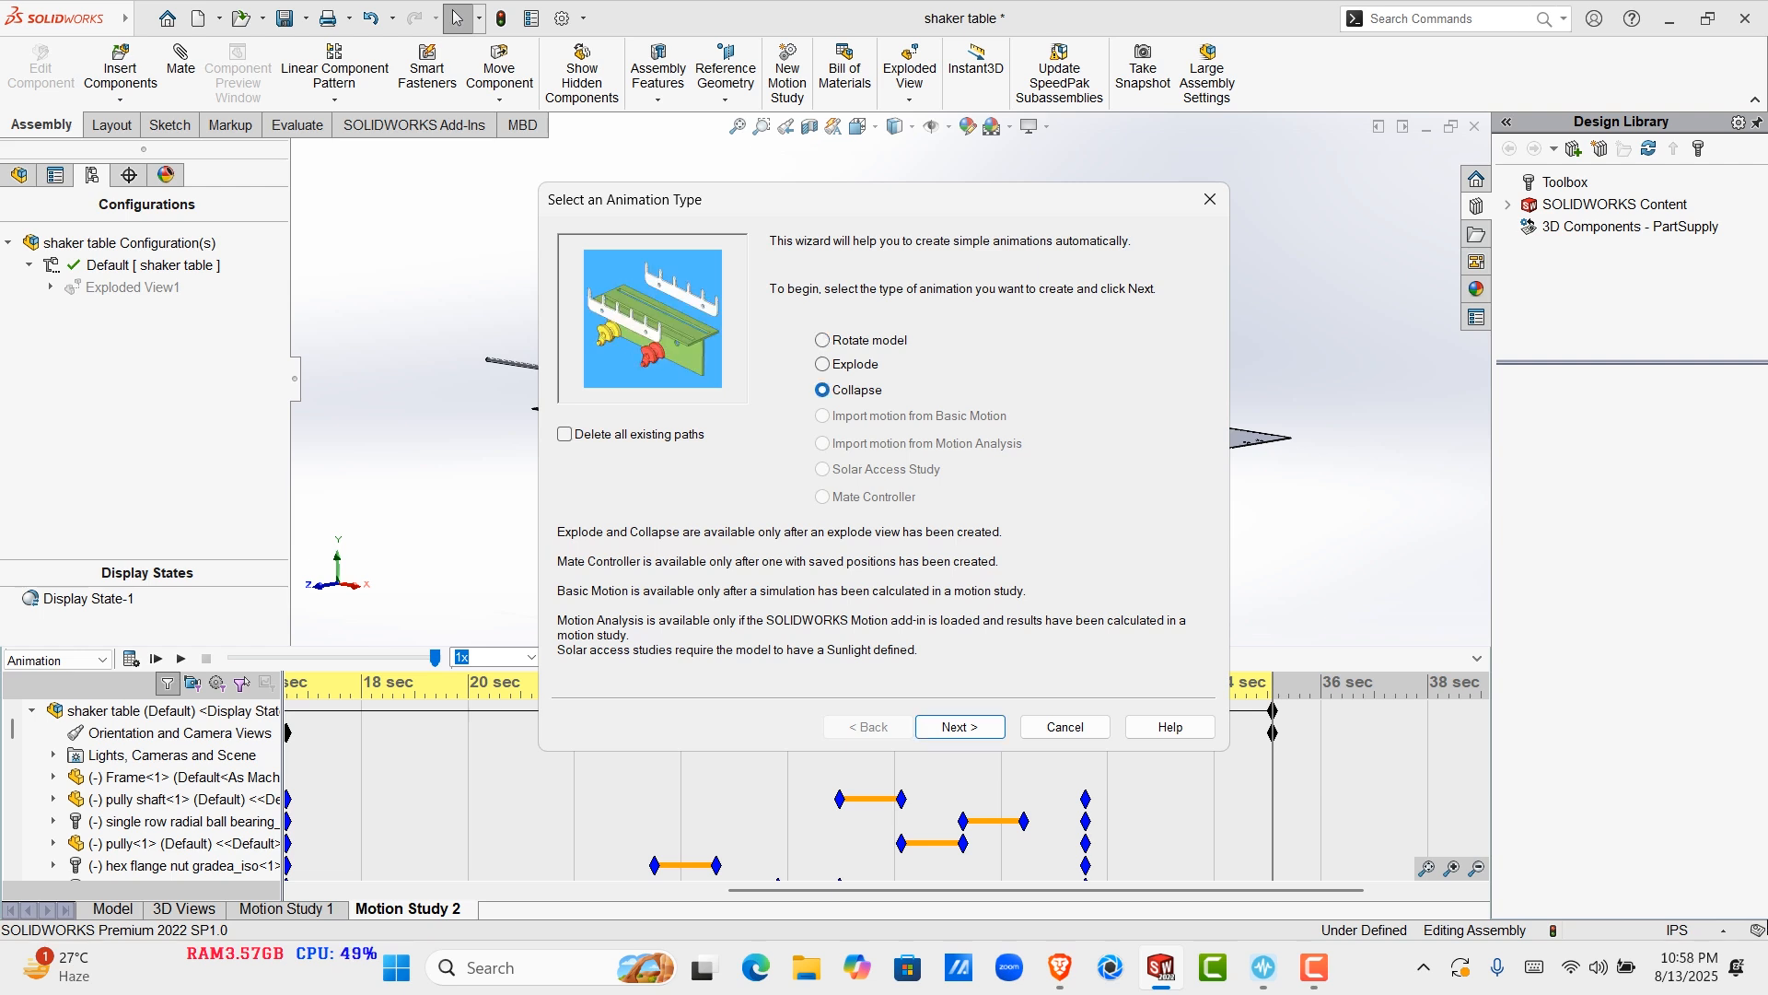
pyautogui.press('Return')
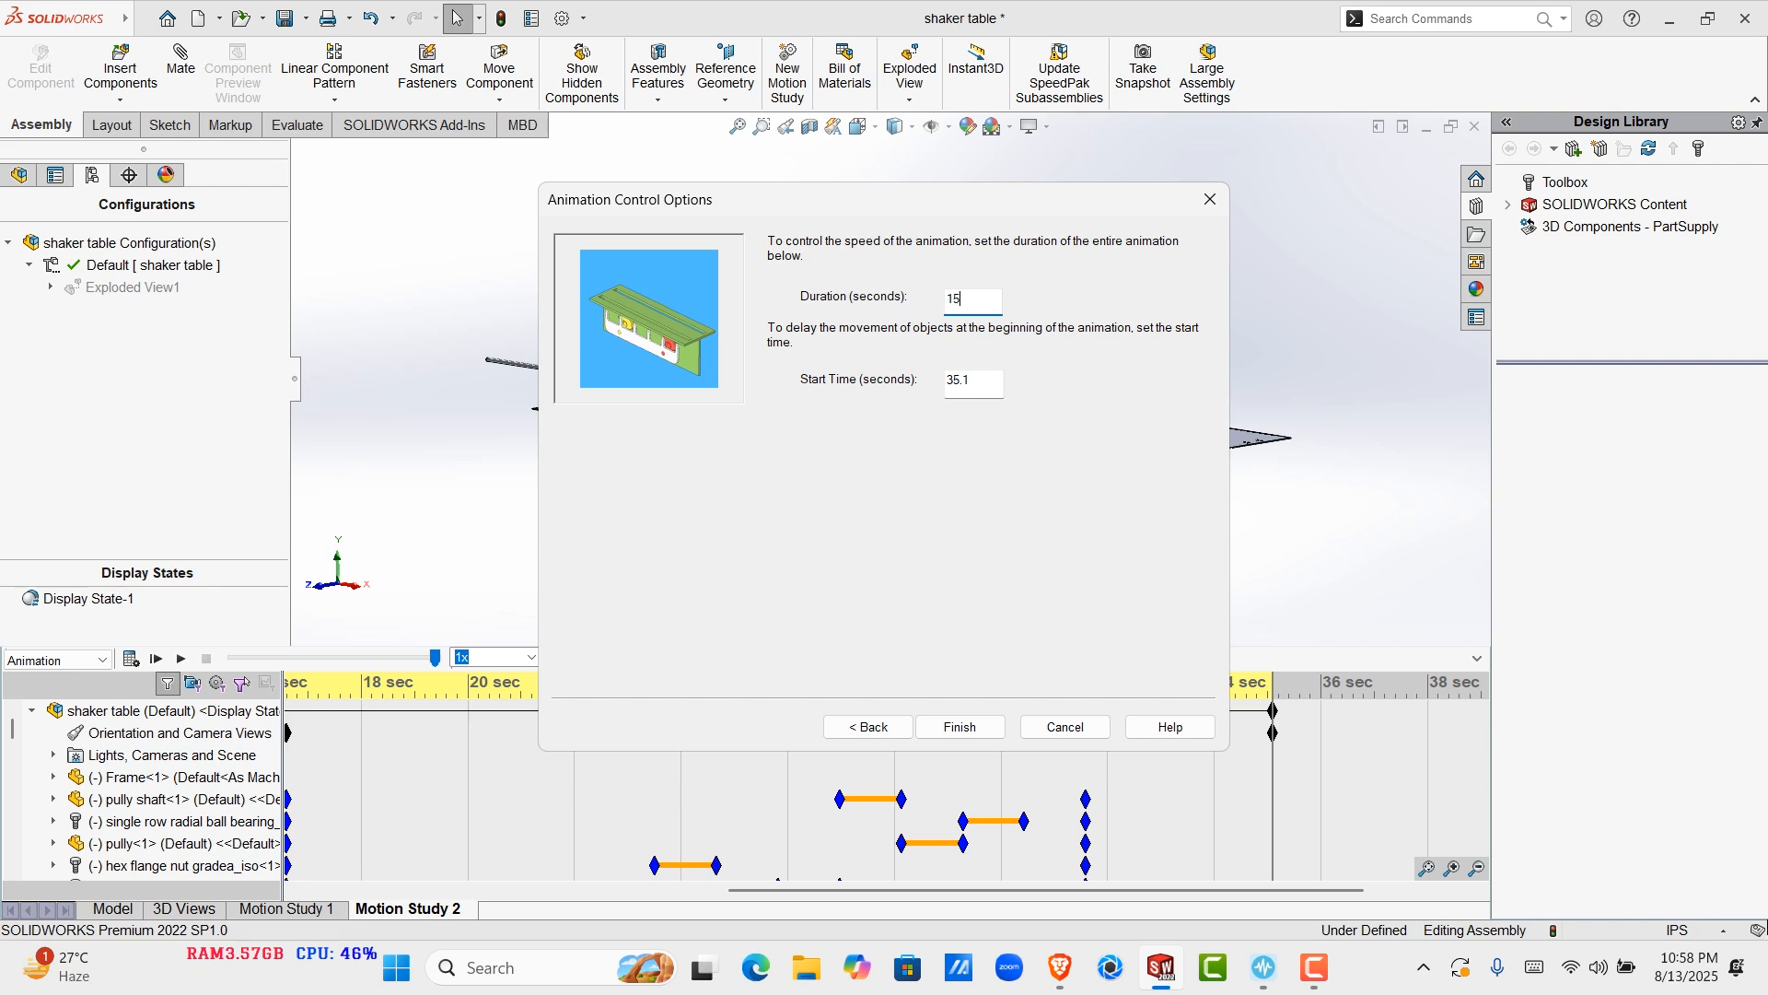
pyautogui.press('Return')
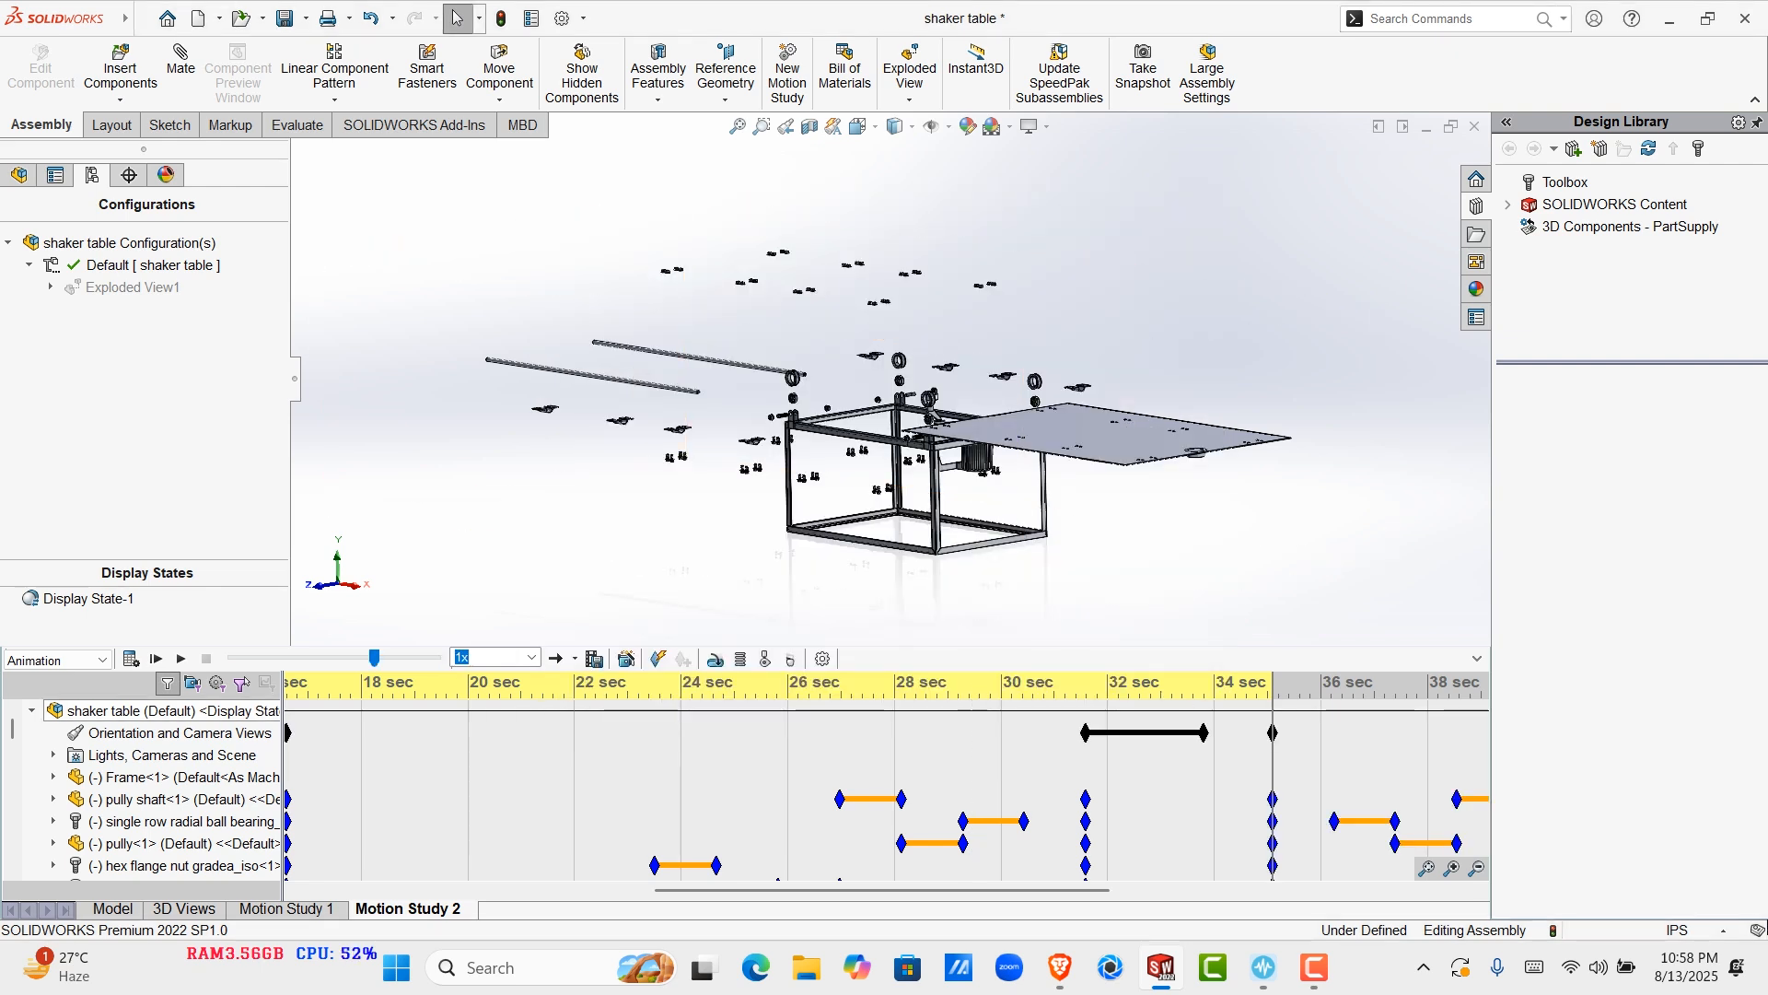
pyautogui.click(131, 659)
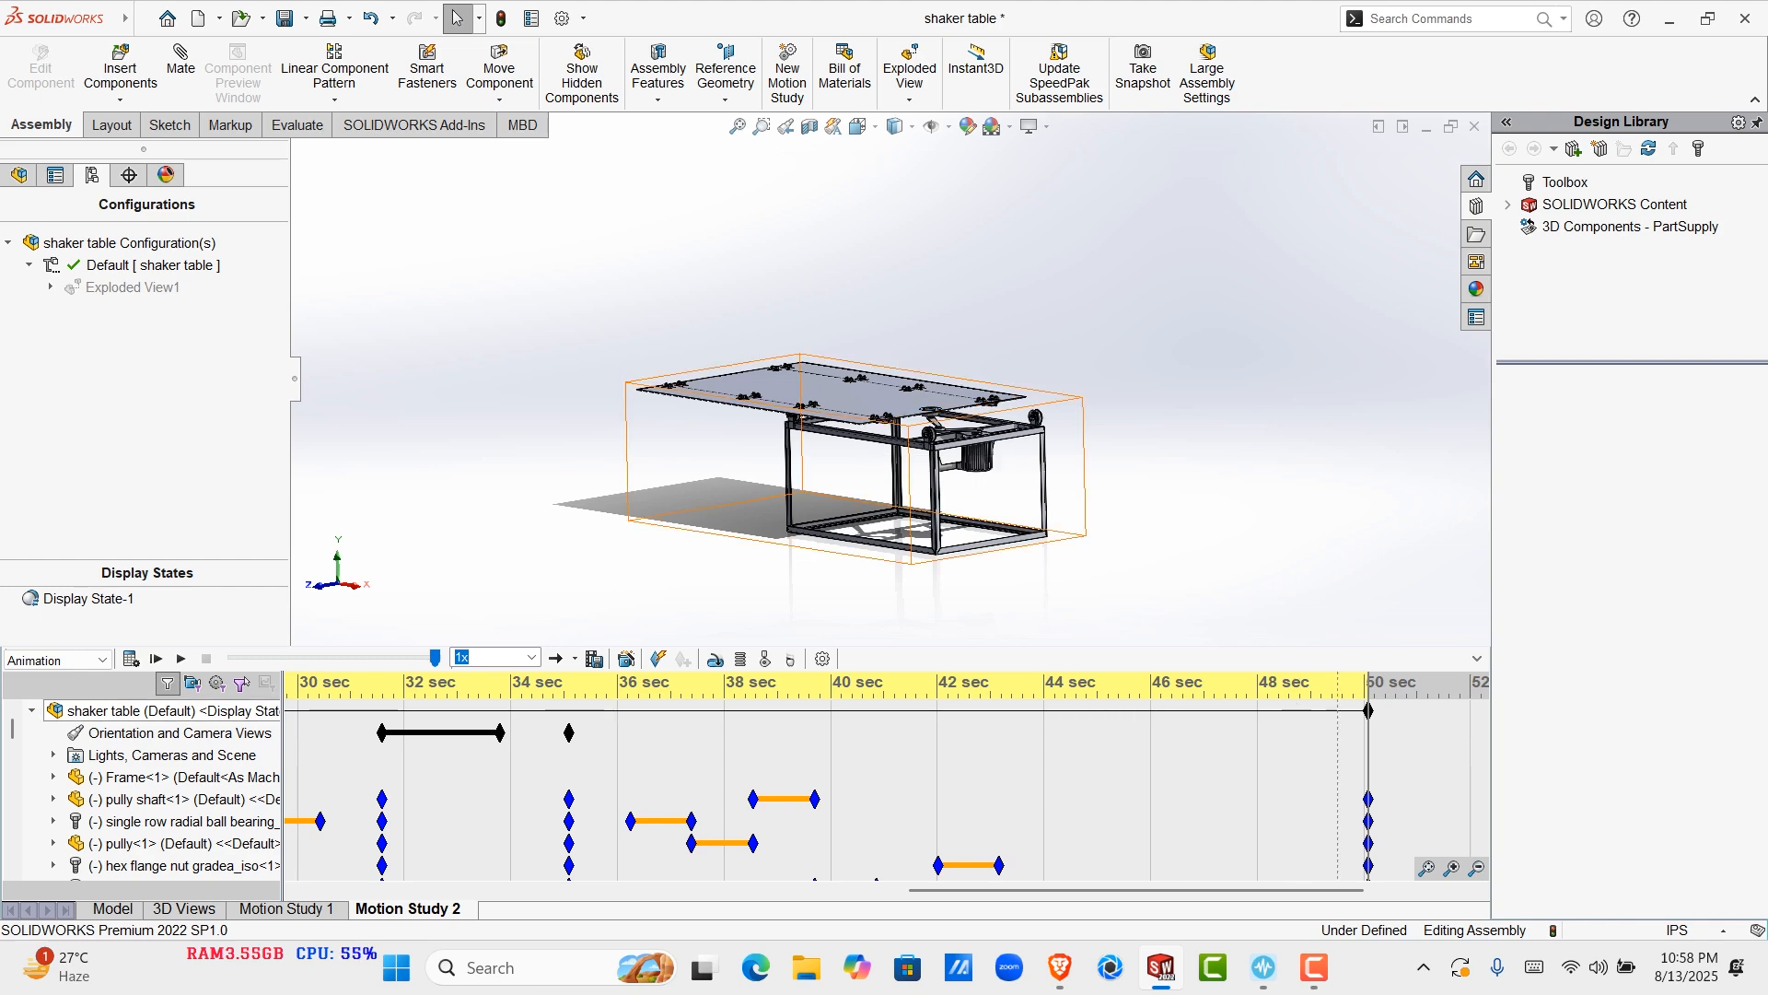
# Extend the timeline to about 51.5 seconds with an Orientation and Camera Views key there for a rotated view, and play the study from the start
pyautogui.moveTo(1369, 711); pyautogui.dragTo(1443, 711)
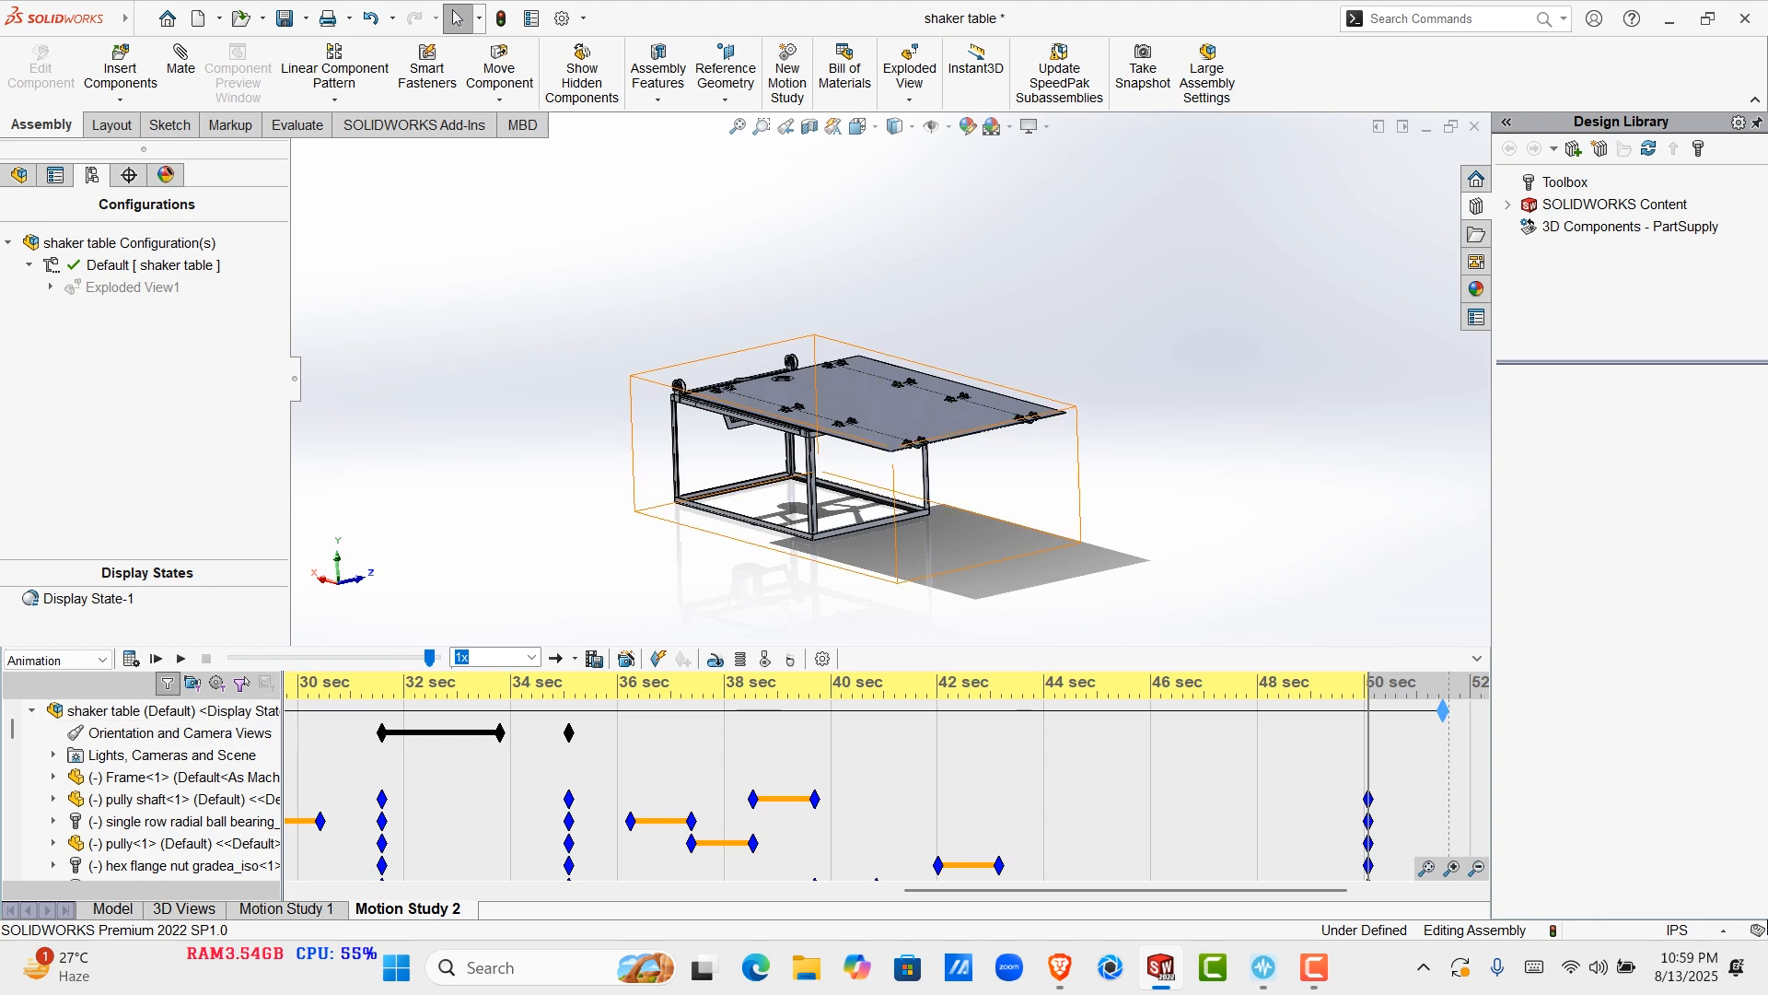
pyautogui.rightClick(1443, 711)
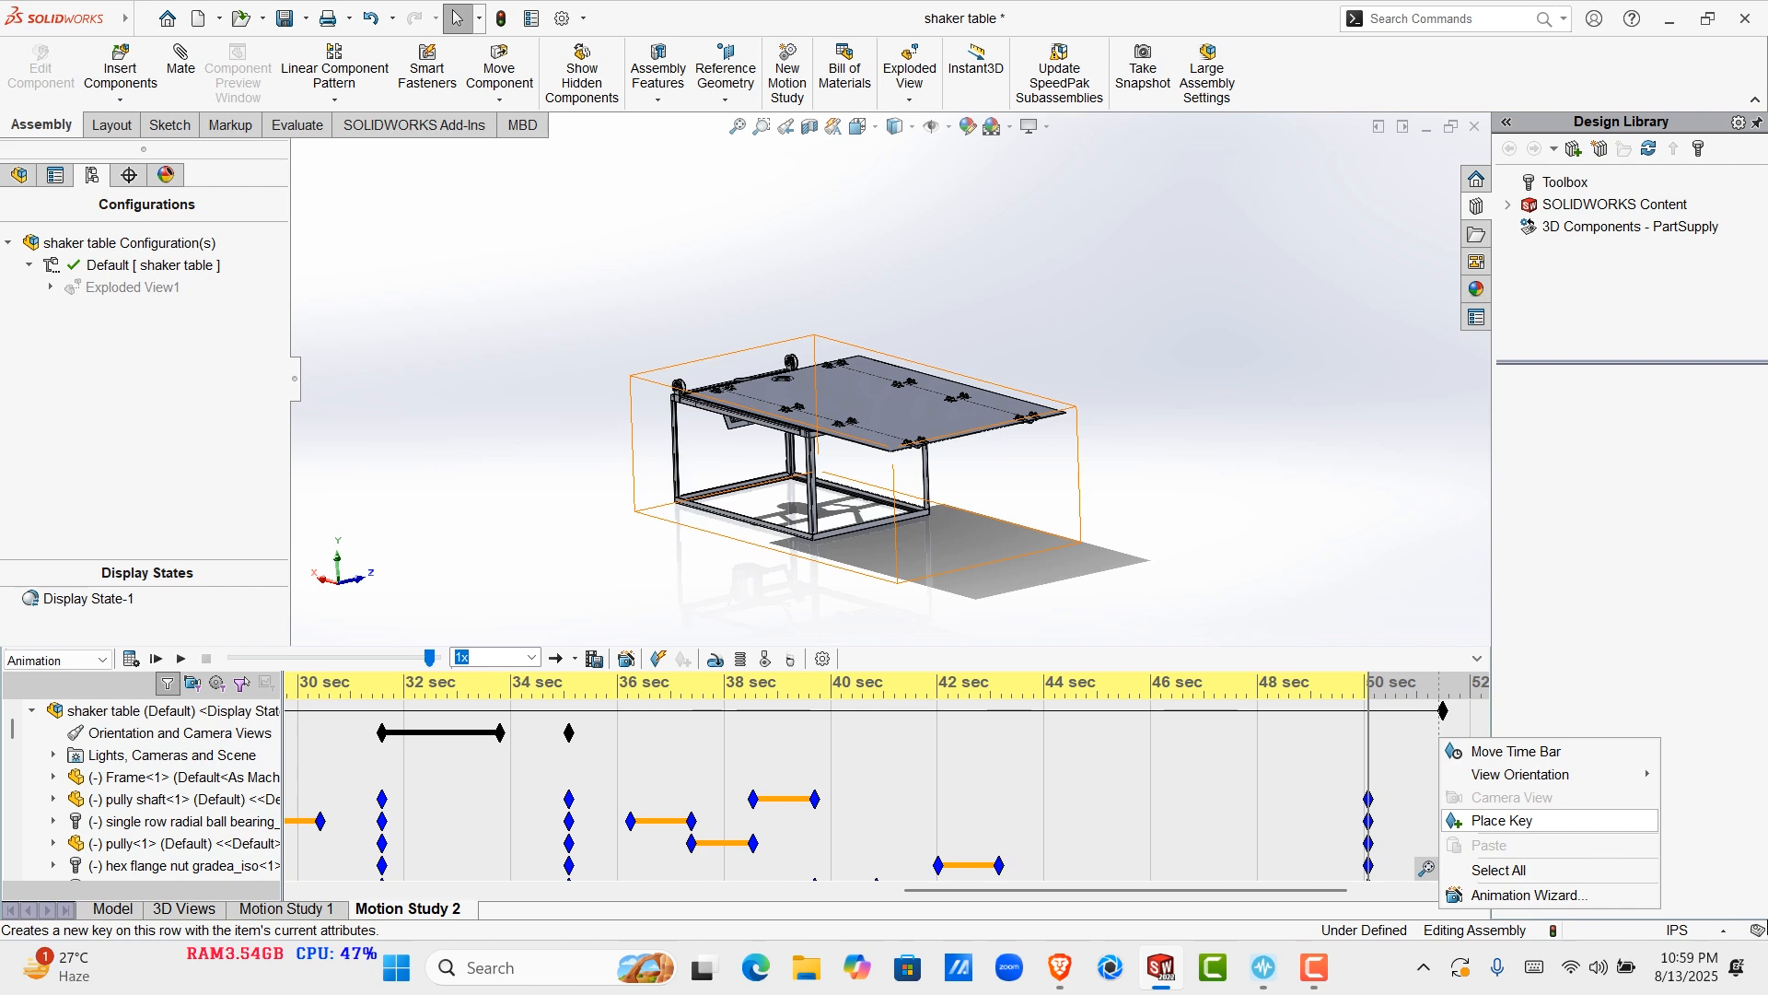
pyautogui.click(1502, 820)
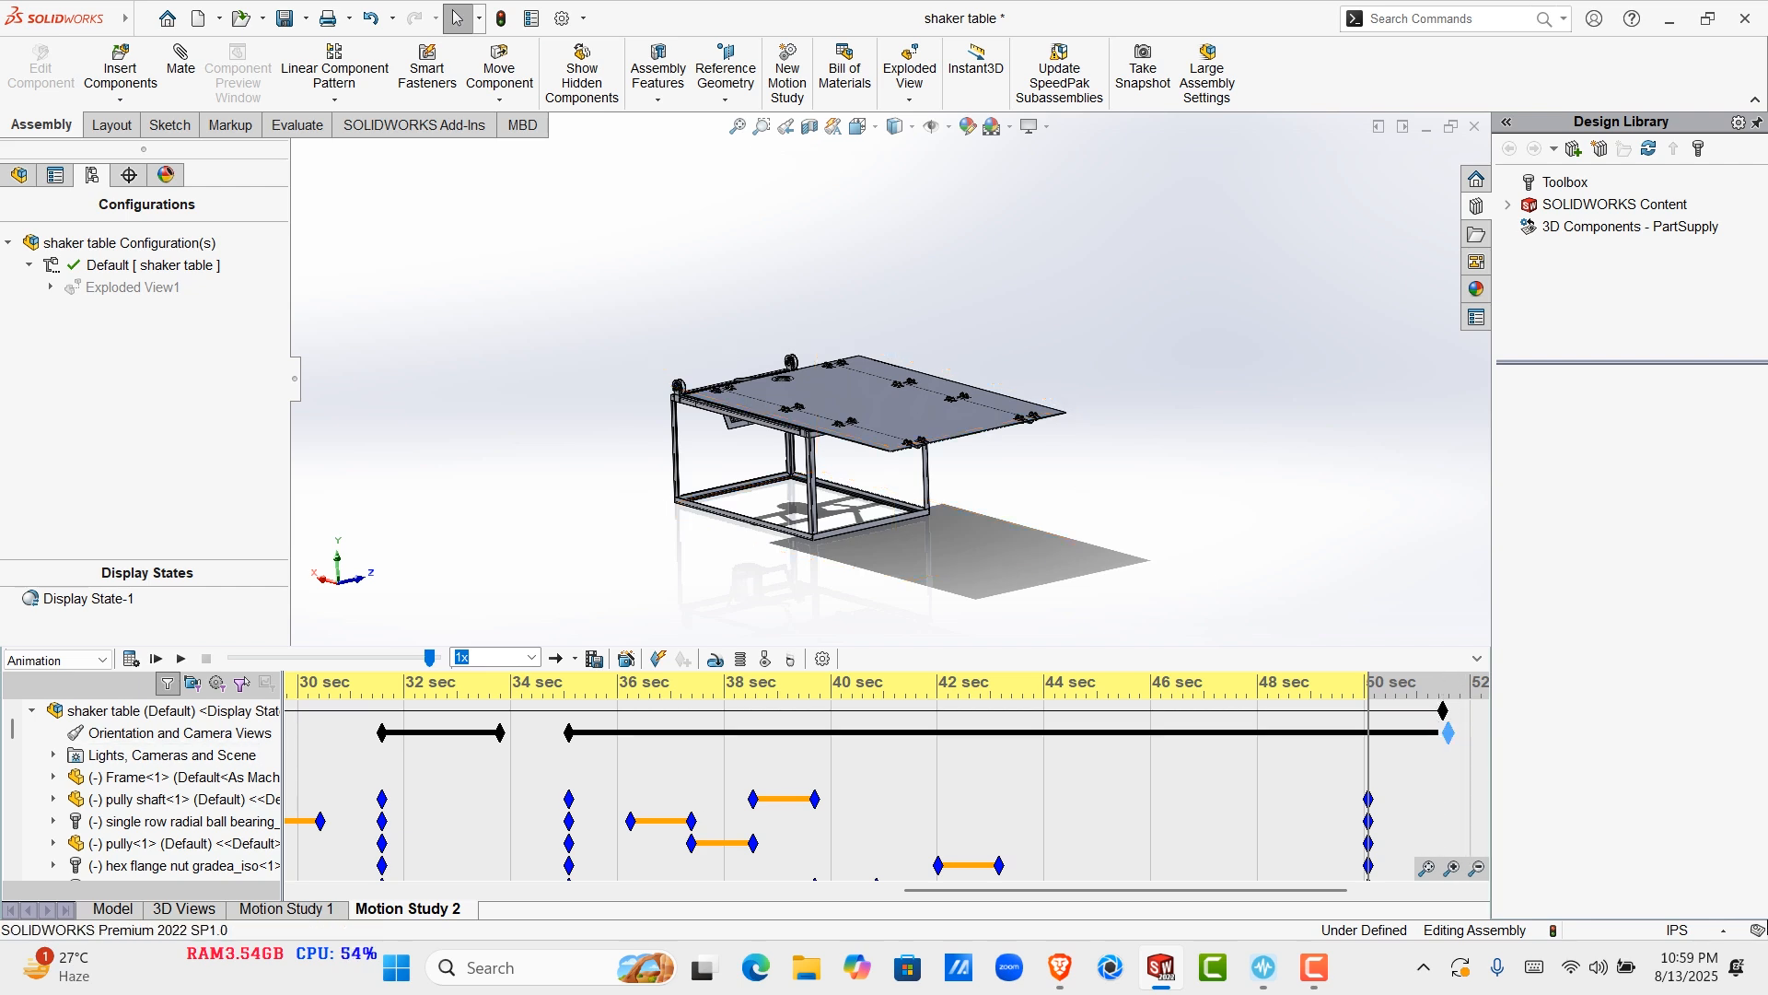
pyautogui.moveTo(921, 414); pyautogui.dragTo(861, 417, button='middle')
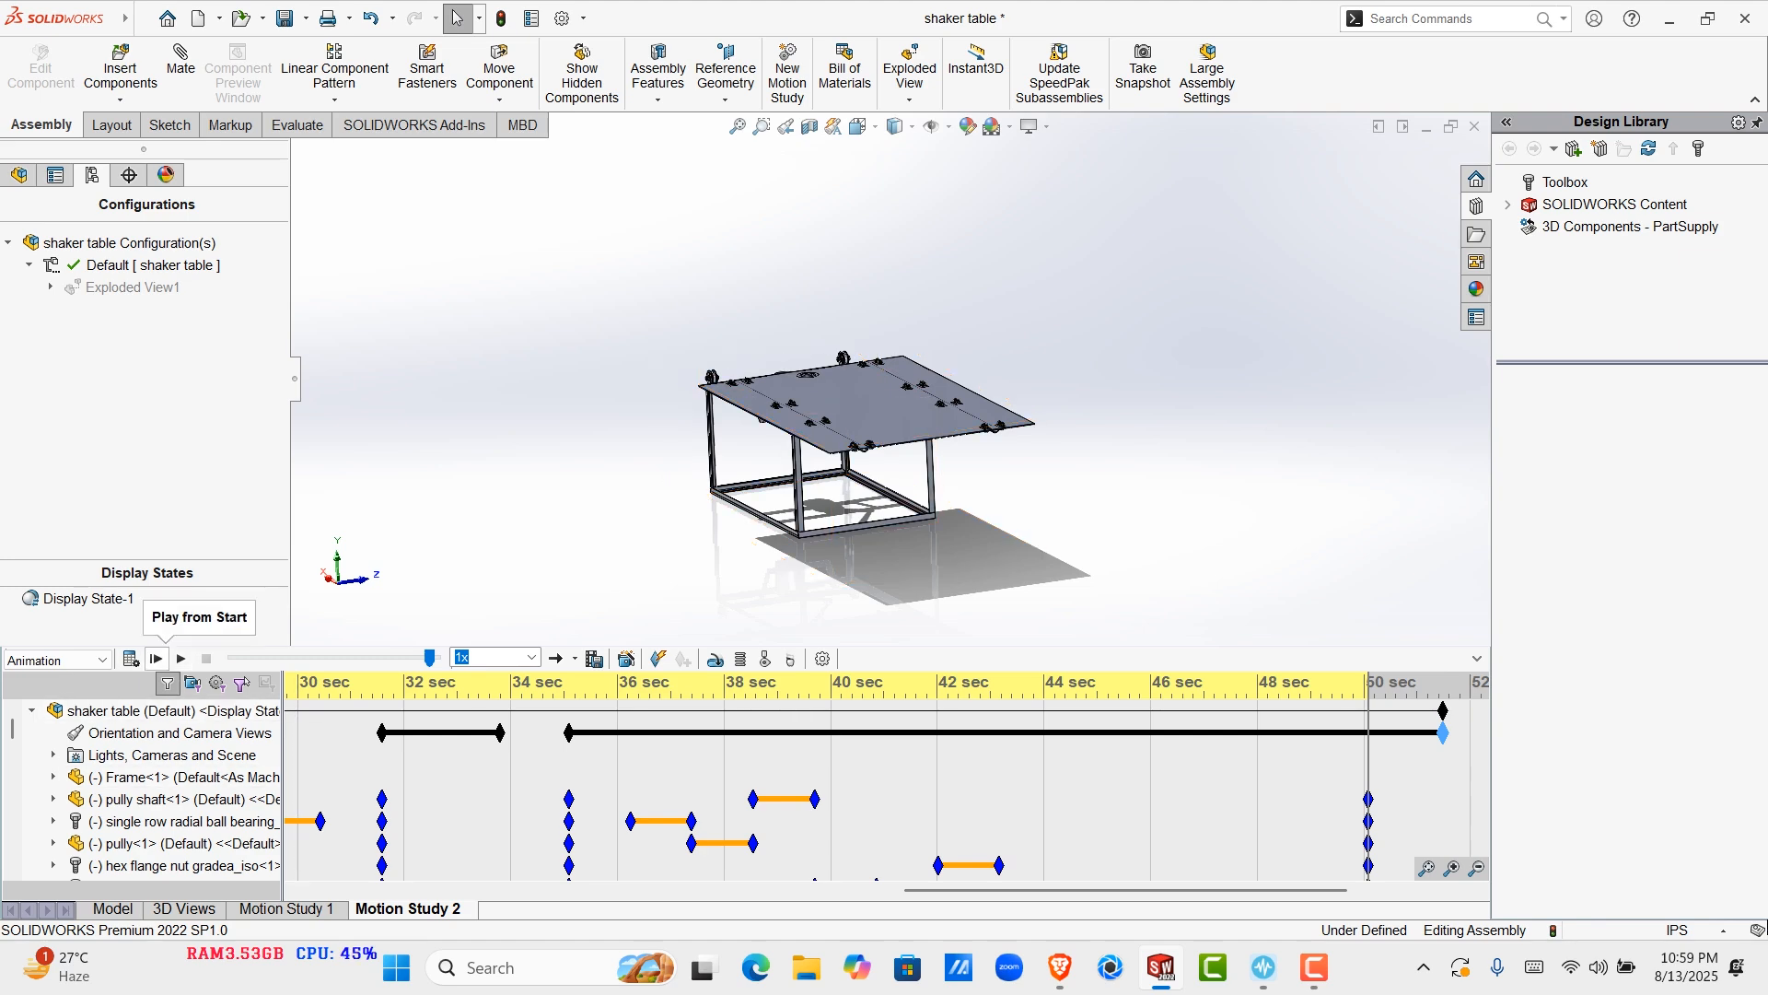
pyautogui.click(156, 657)
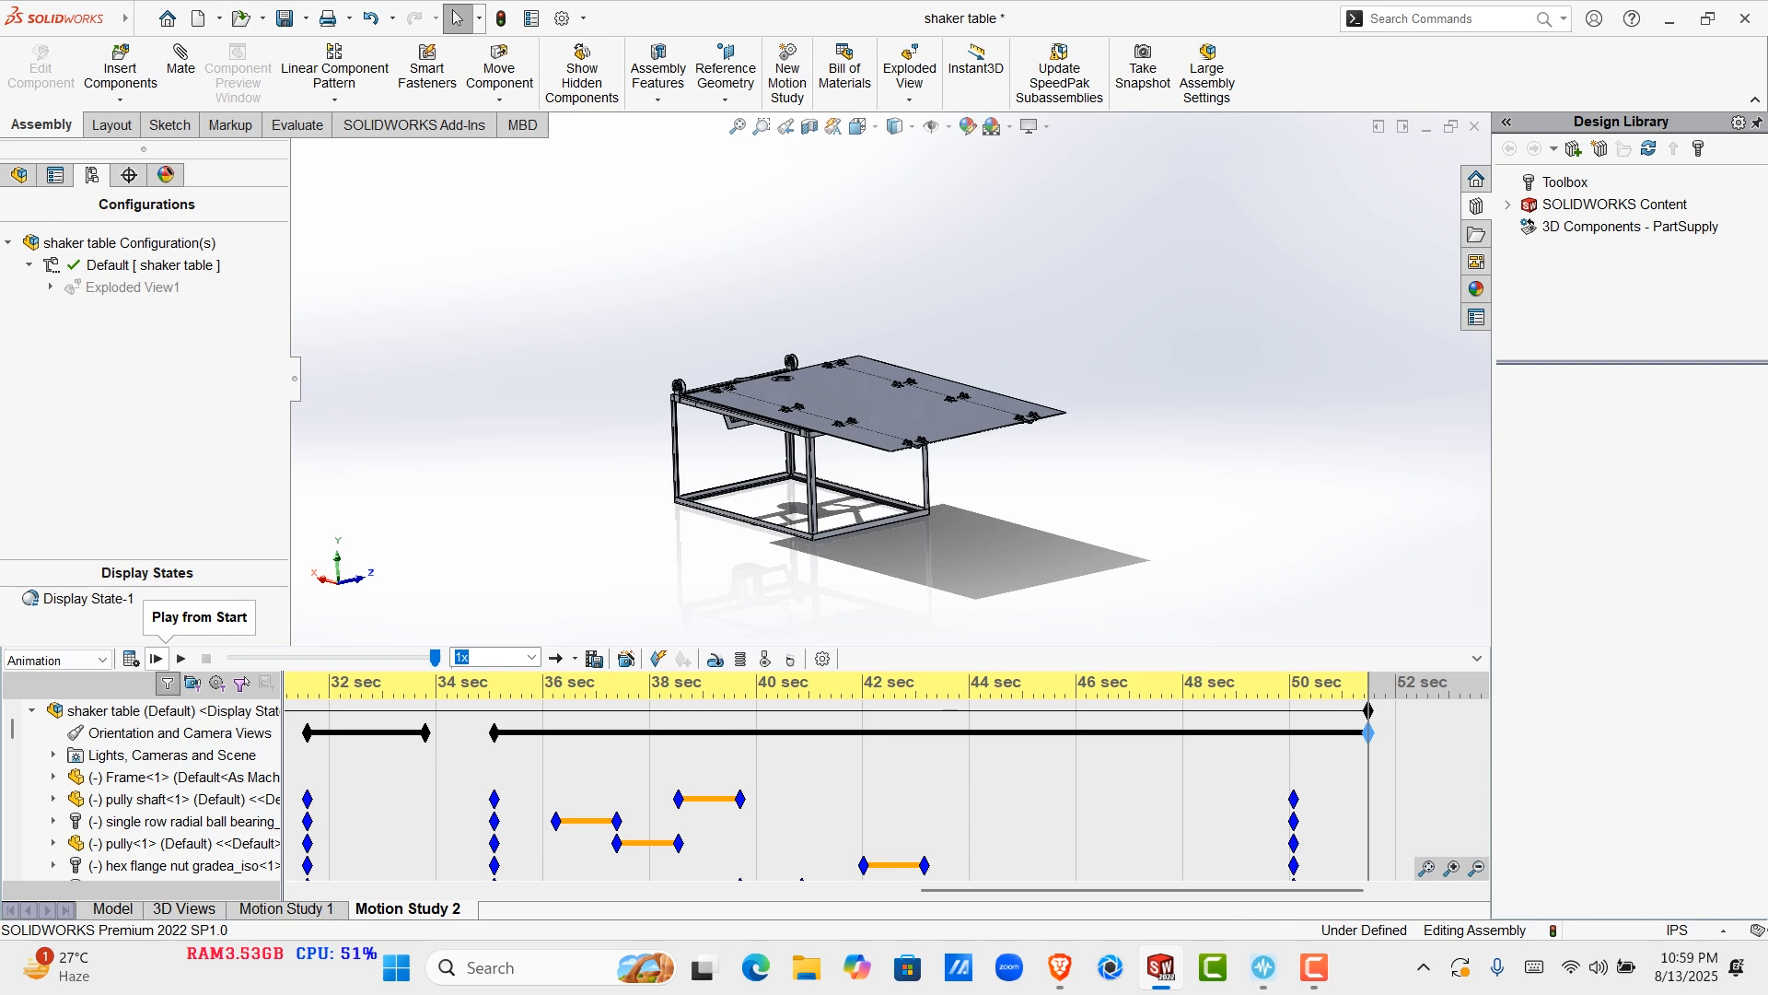
pyautogui.click(155, 659)
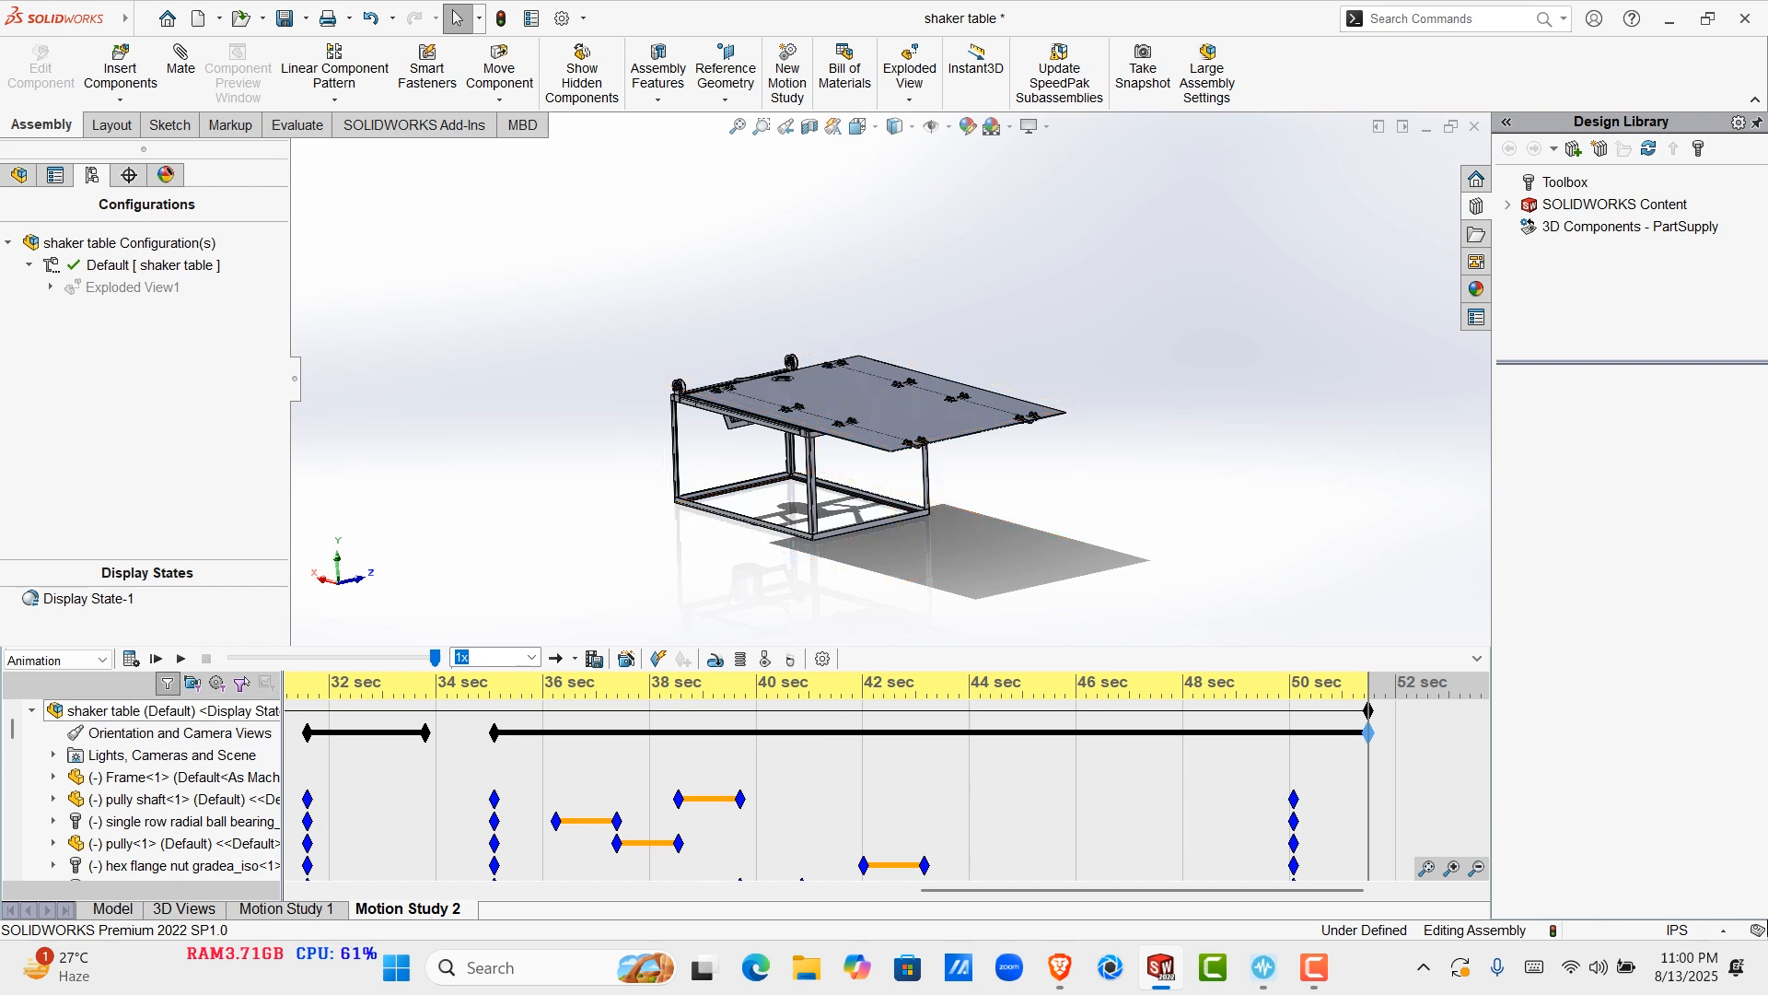
# Start saving the animation to a file with a fixed 16:9 aspect ratio and an image width of 1080
pyautogui.press('F9')
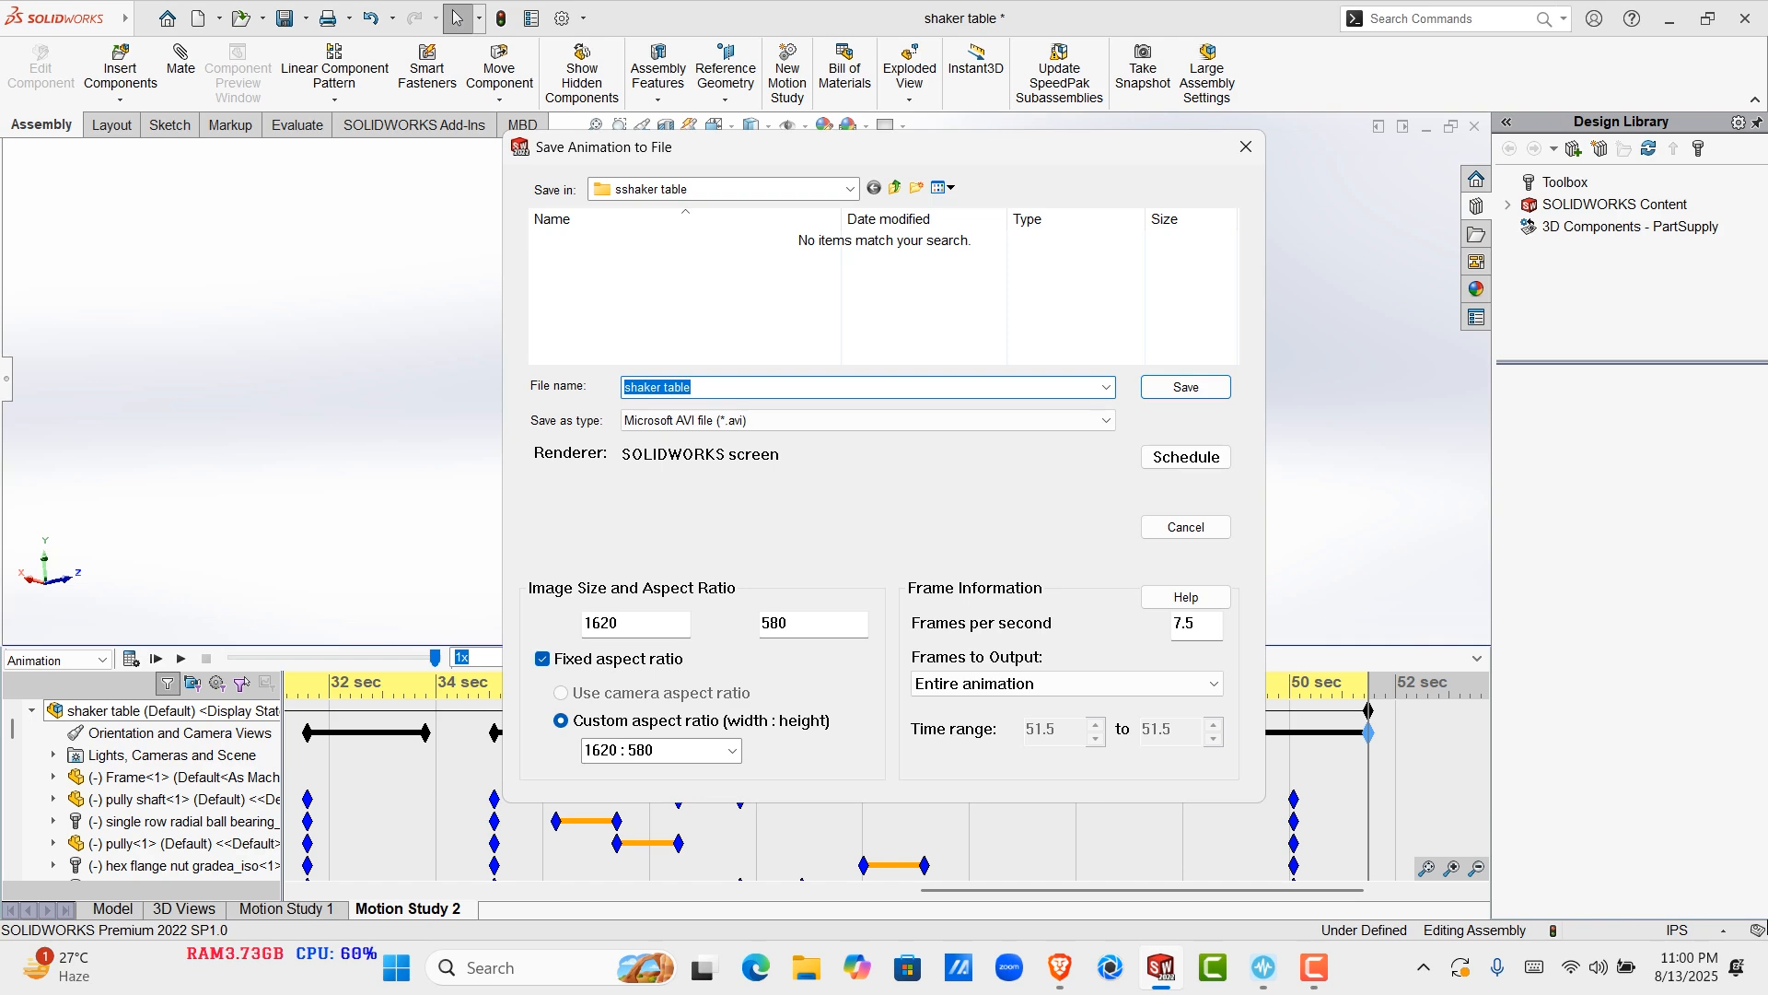
pyautogui.click(732, 750)
pyautogui.press('Up')
pyautogui.press('Up')
pyautogui.press('Up')
pyautogui.press('Up')
pyautogui.press('Up')
pyautogui.press('Up')
pyautogui.press('Up')
pyautogui.press('Up')
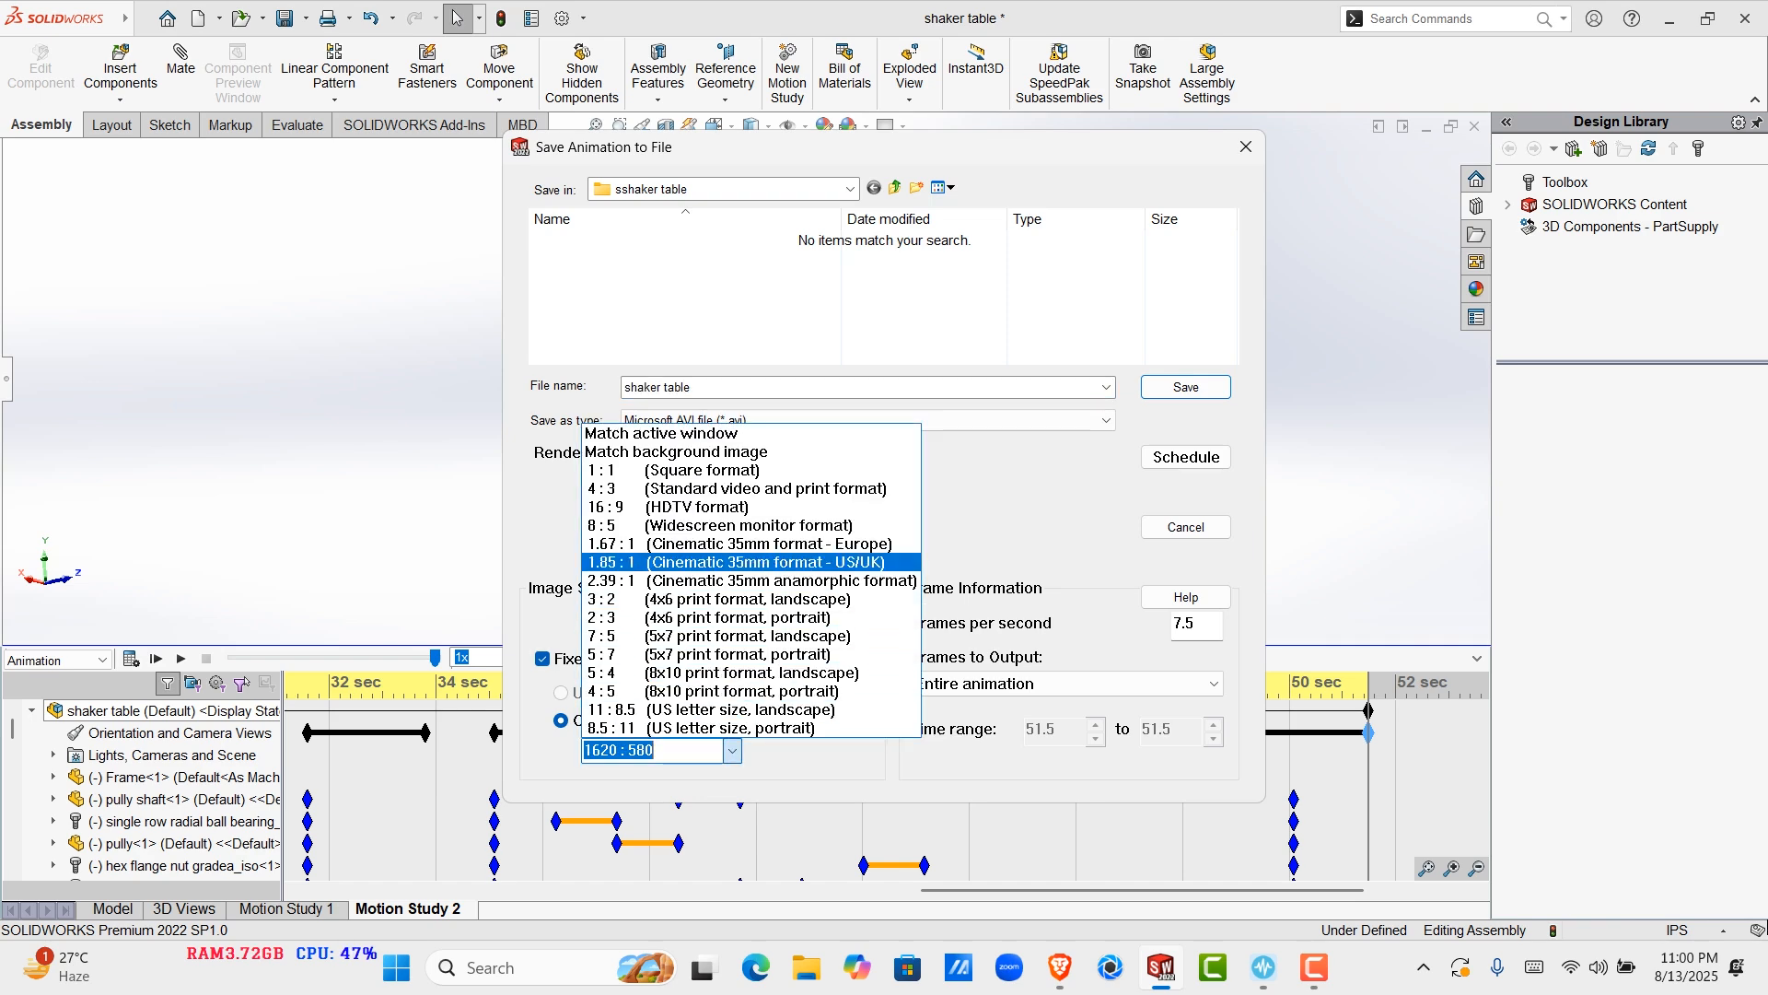
pyautogui.press('Return')
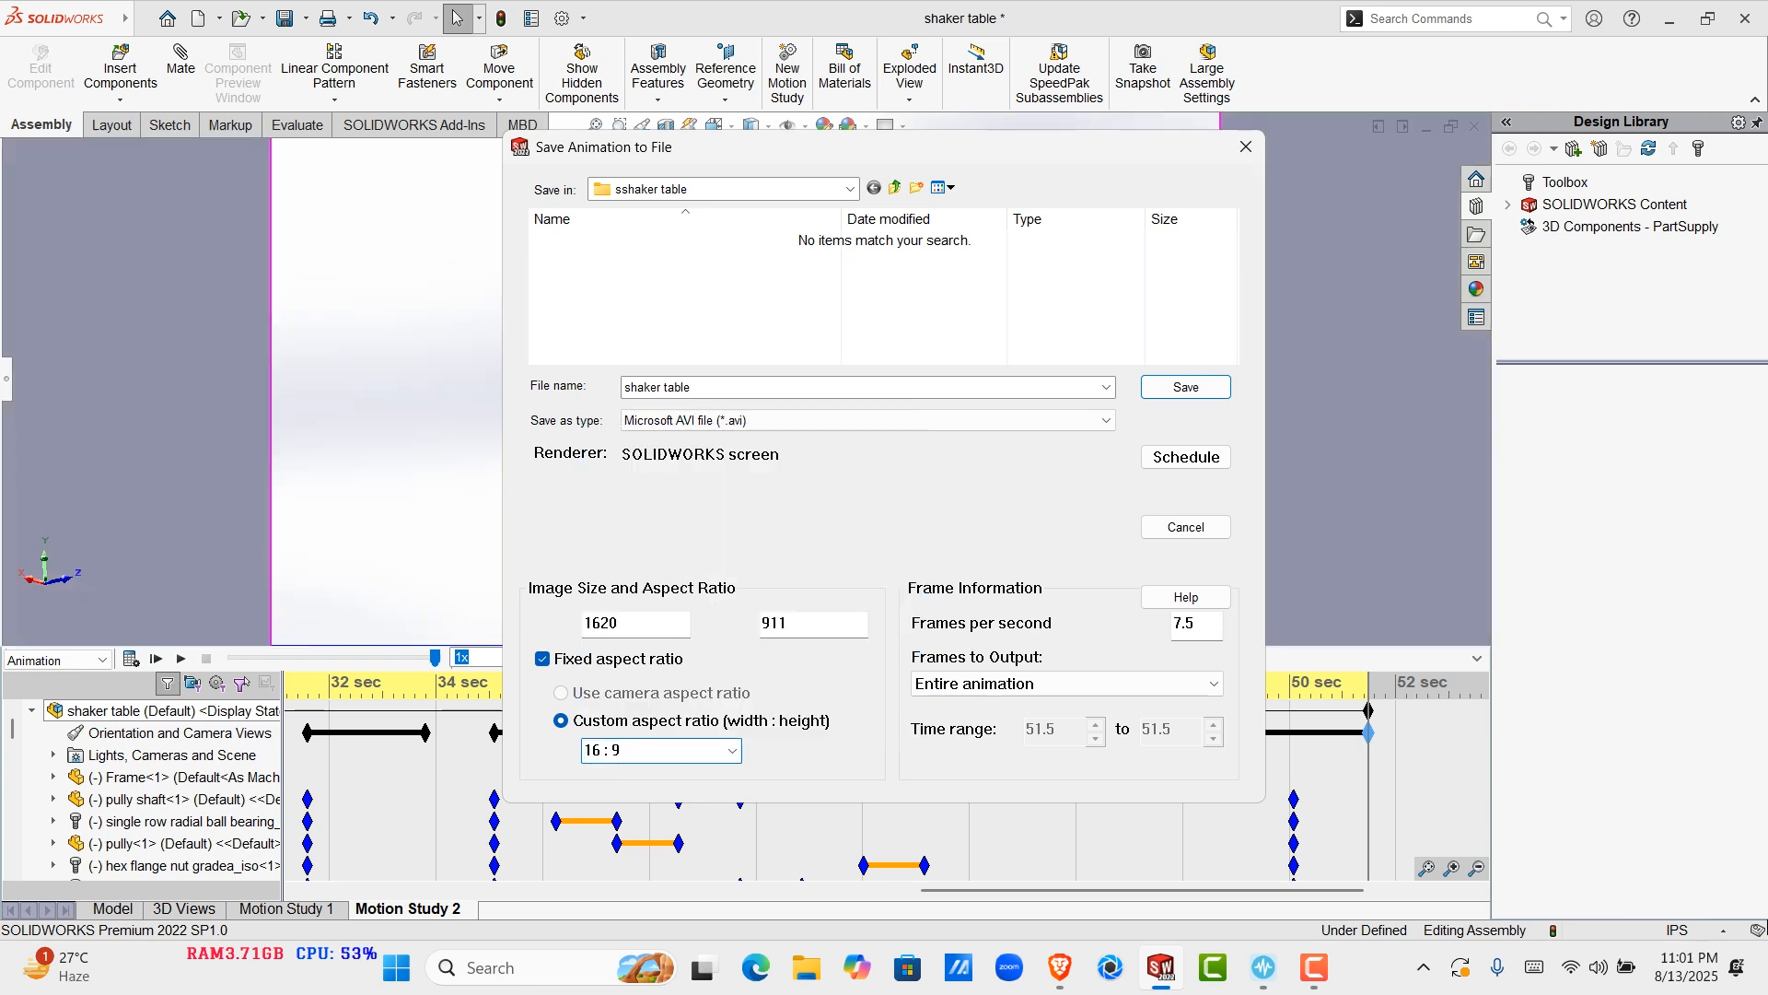
pyautogui.doubleClick(602, 624)
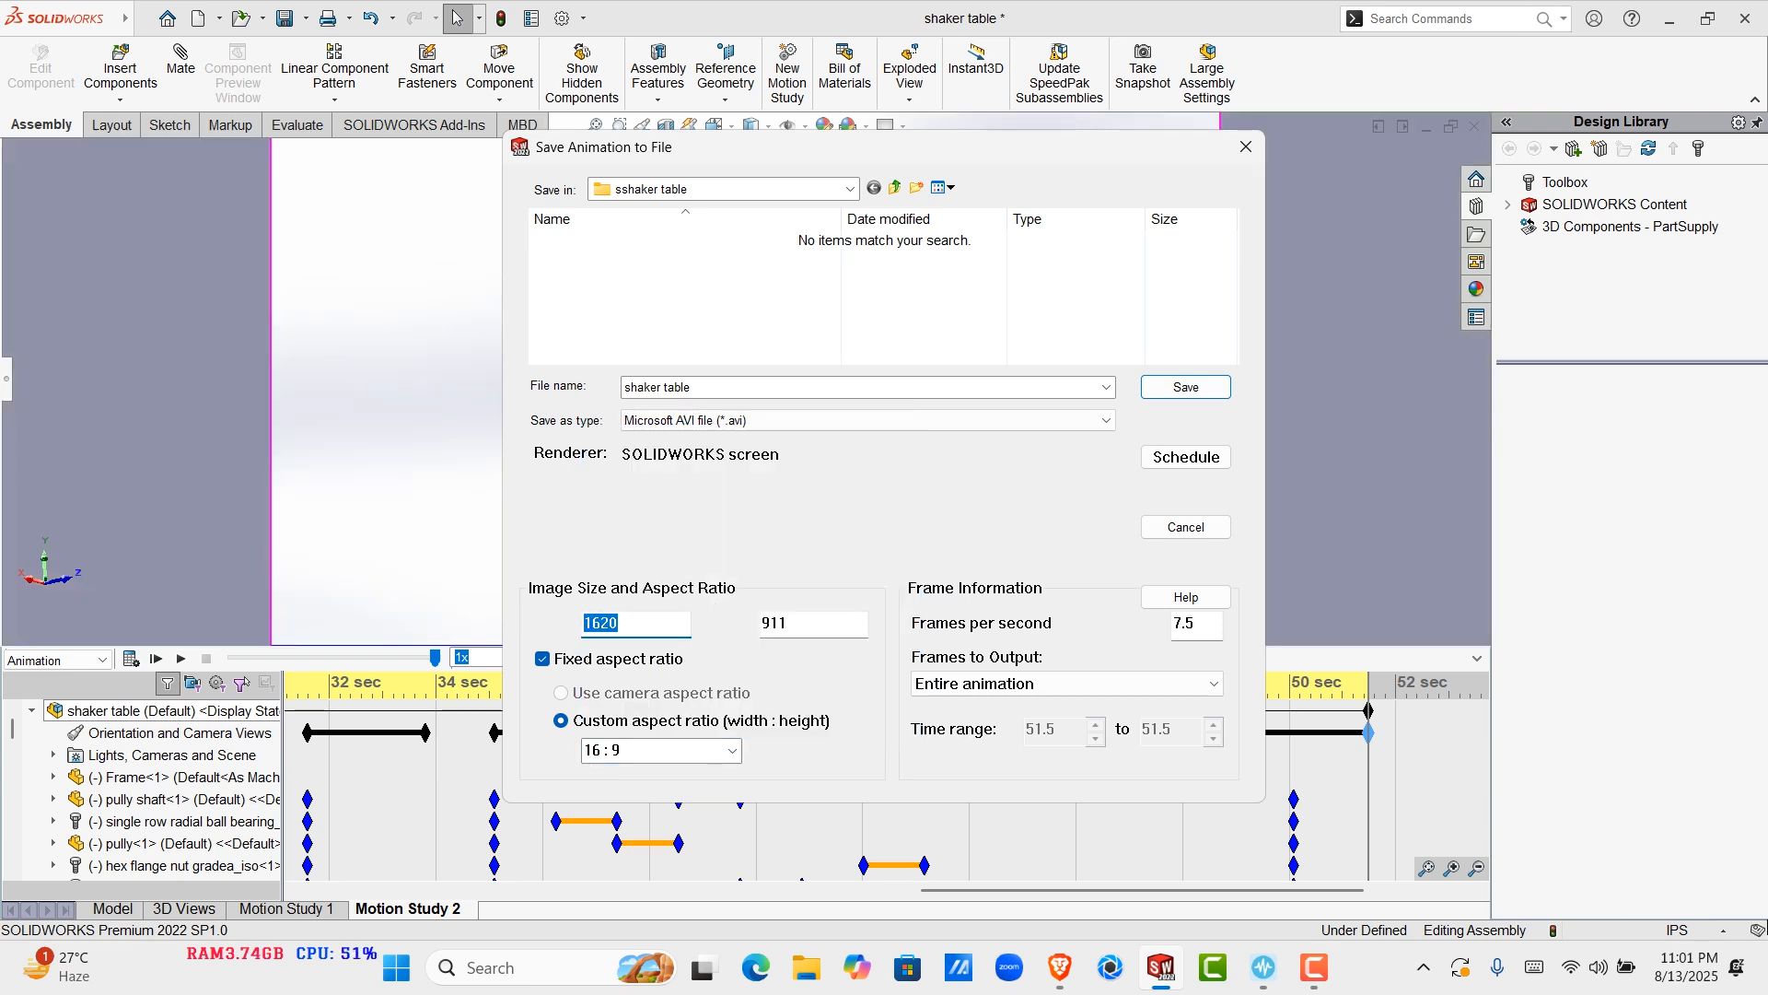
pyautogui.write('1080')
# Choose MP4 video as the animation's file type and set the frame rate to 60 frames per second
pyautogui.click(867, 420)
pyautogui.press('Down')
pyautogui.press('Down')
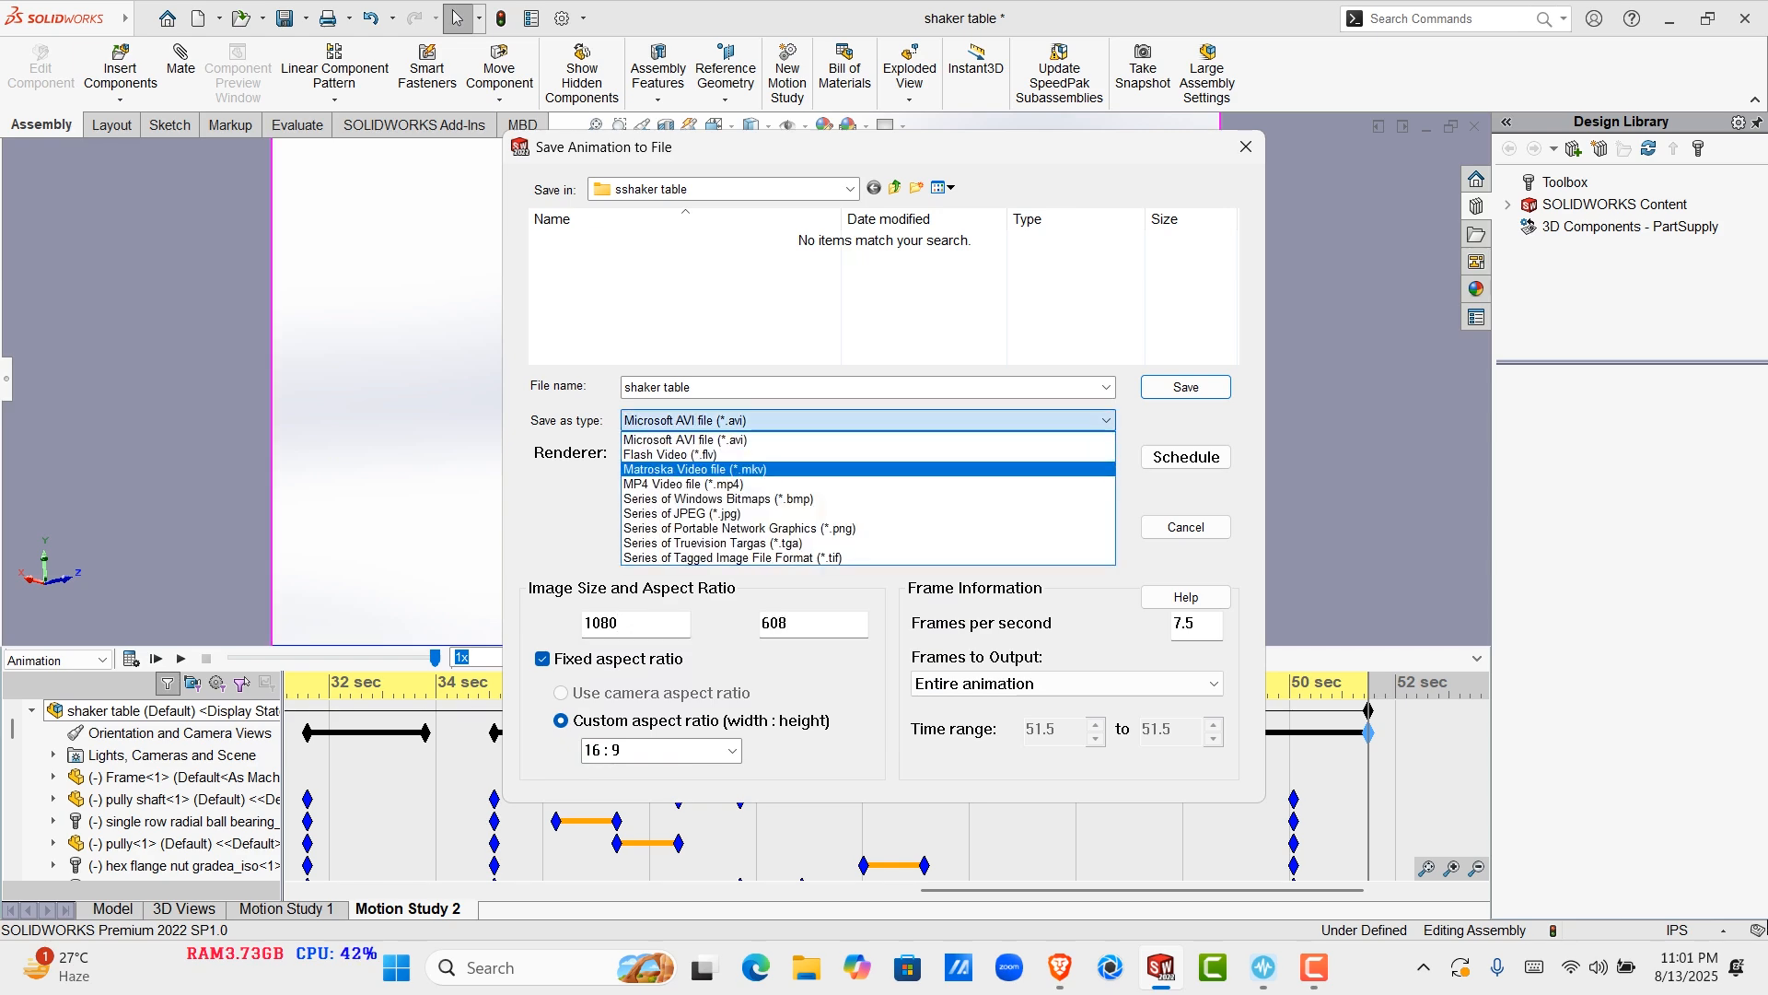
pyautogui.press('Down')
pyautogui.press('Return')
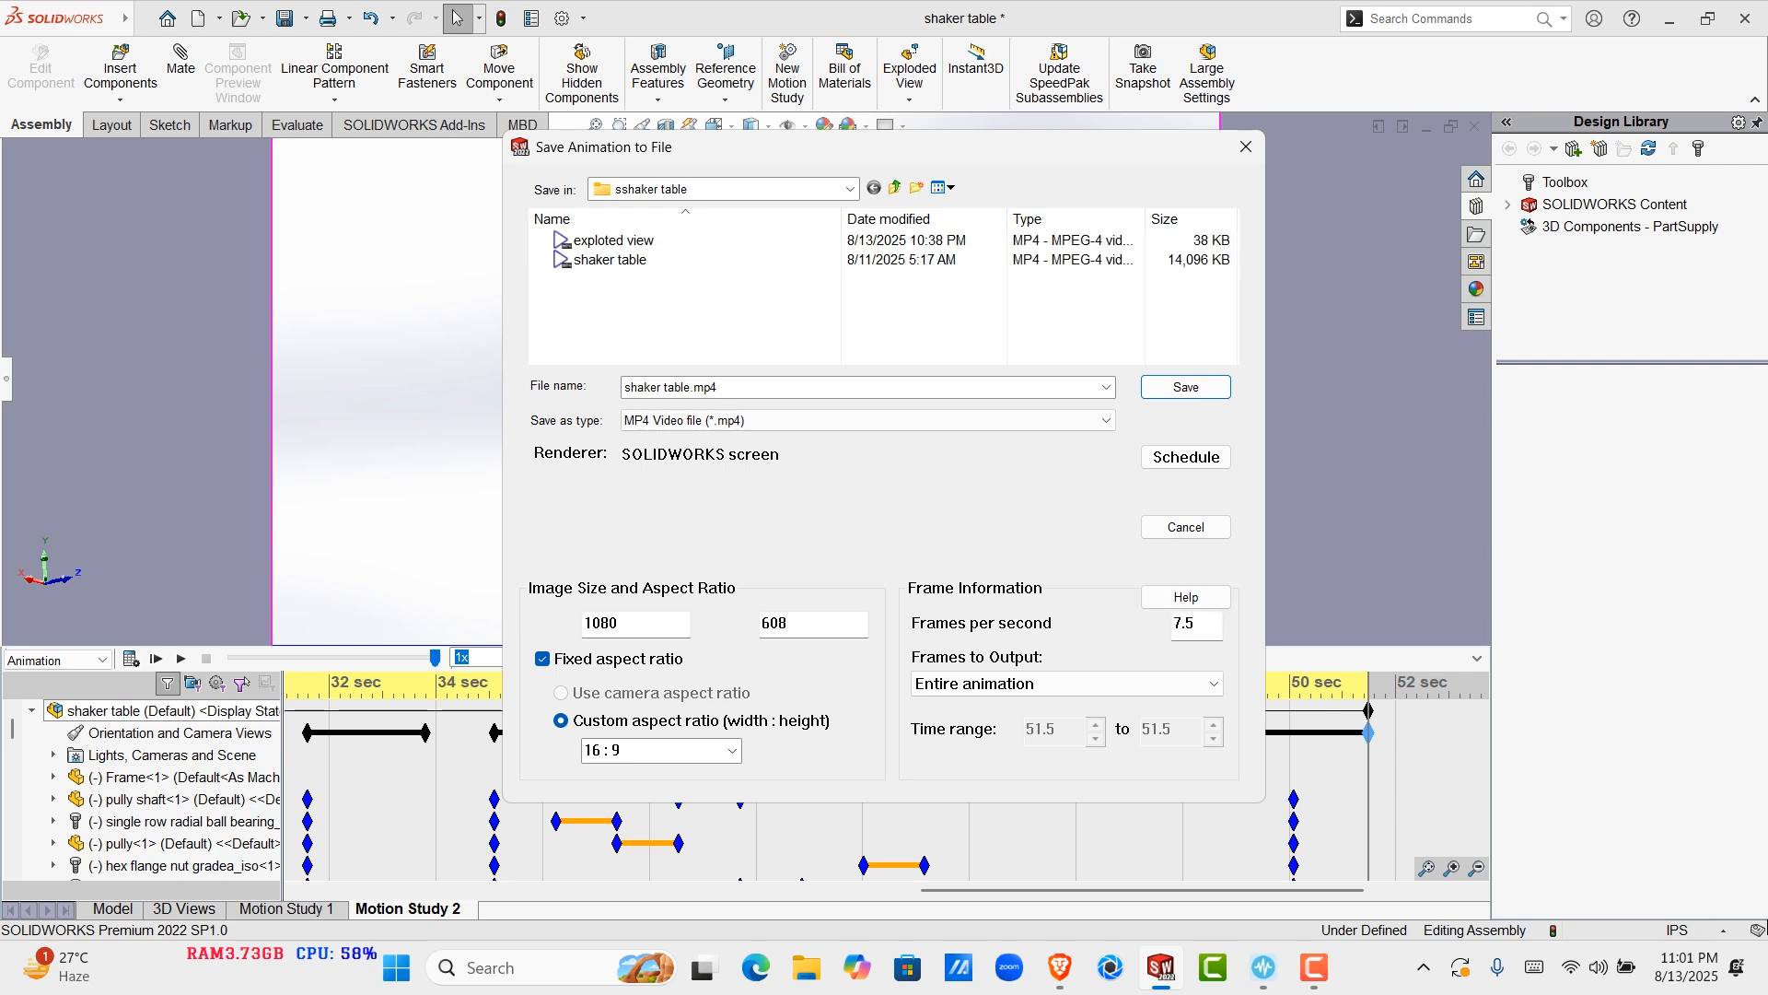
pyautogui.press('Tab')
pyautogui.write('60')
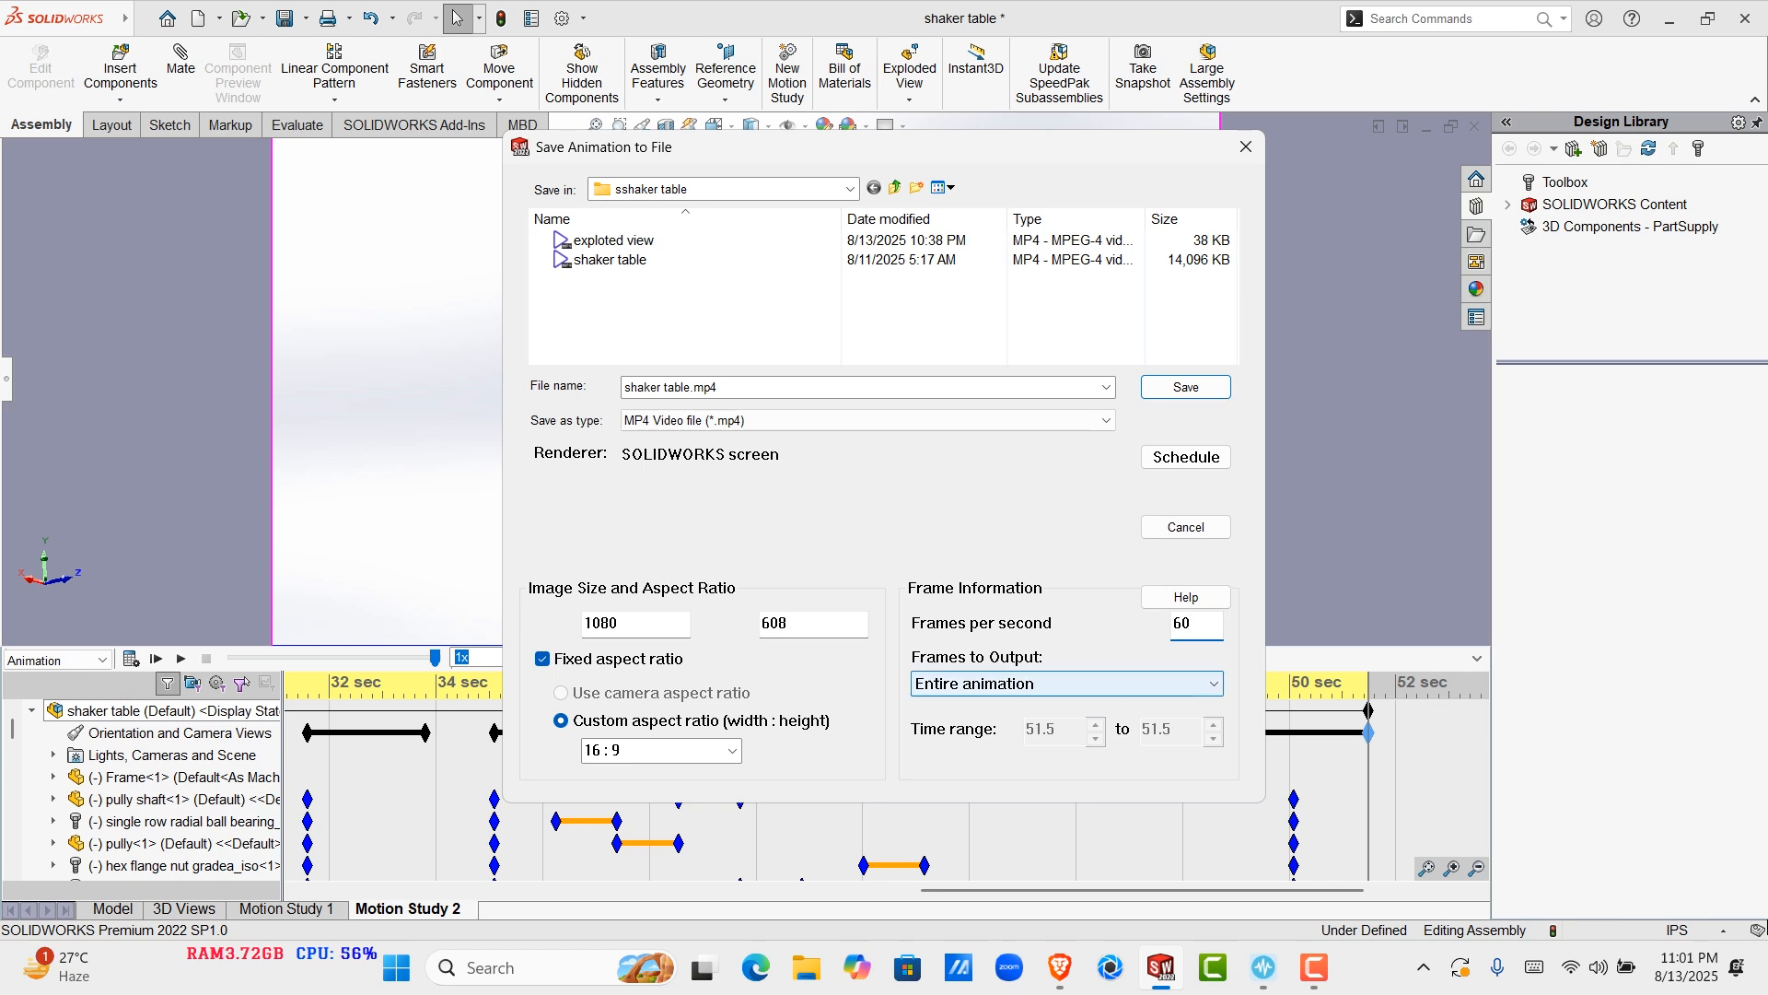
# Switch to the Google Meet call in the browser to check the participants, and return to the SolidWorks save dialog
pyautogui.moveTo(1059, 967)
pyautogui.click(930, 852)
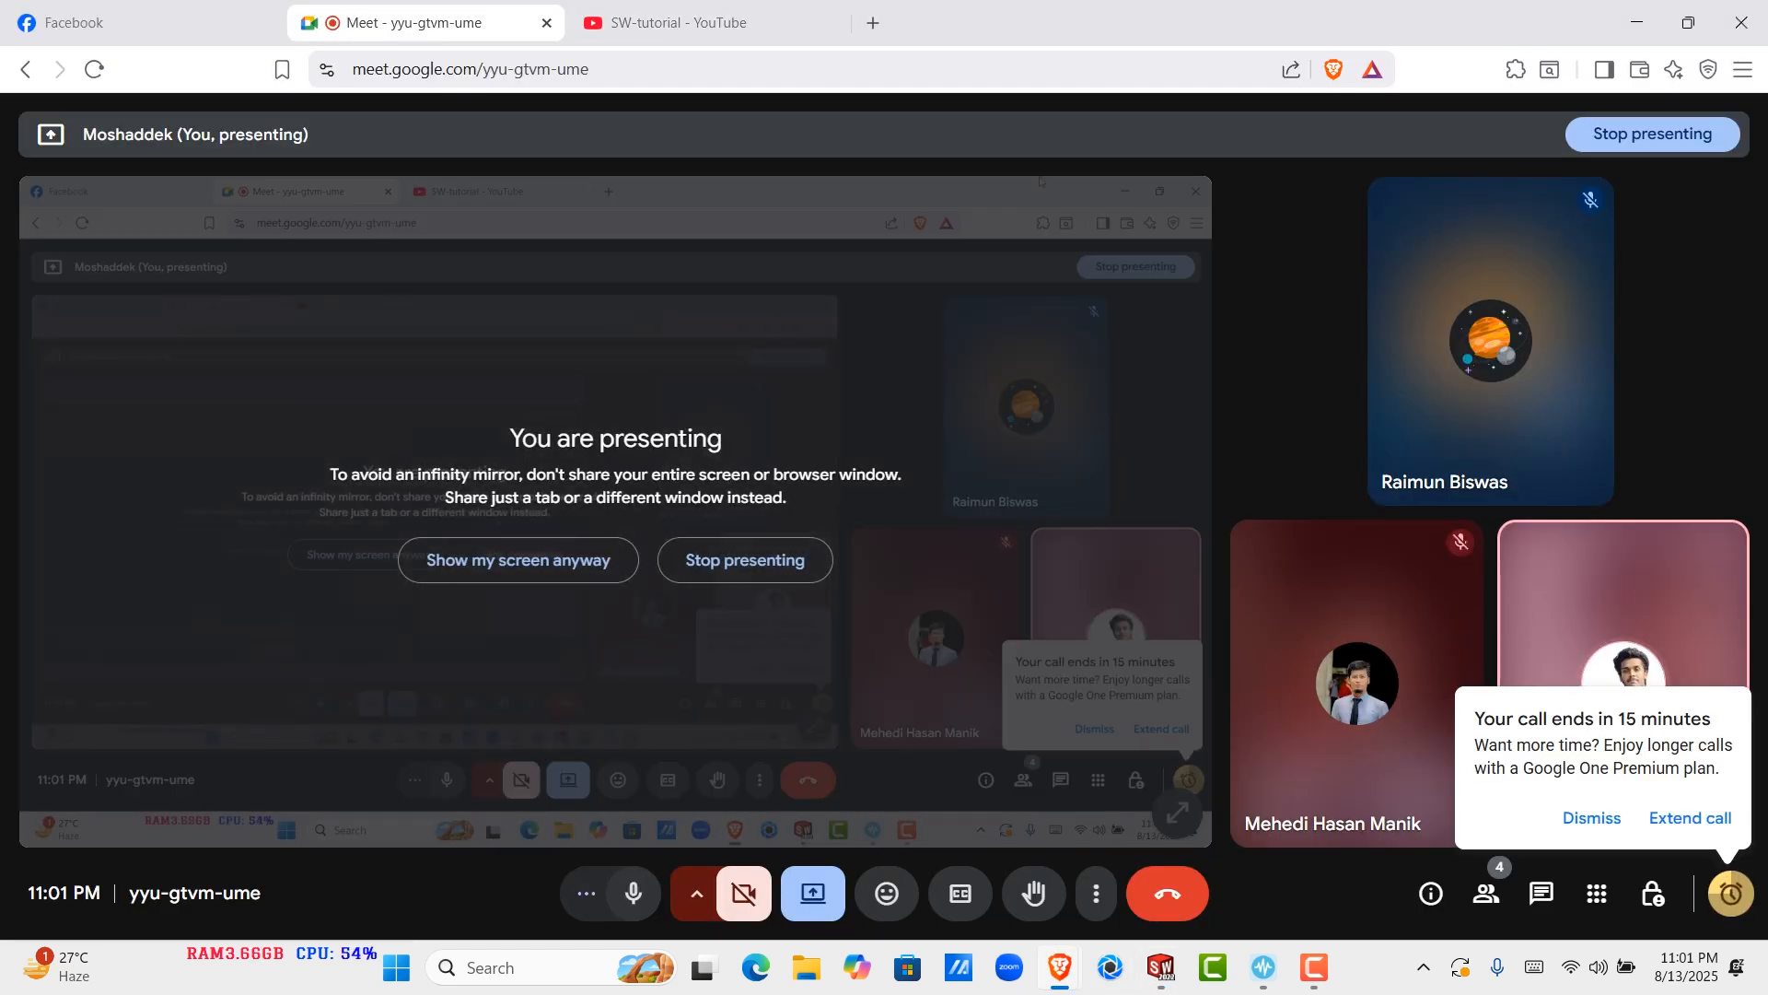
pyautogui.click(1637, 23)
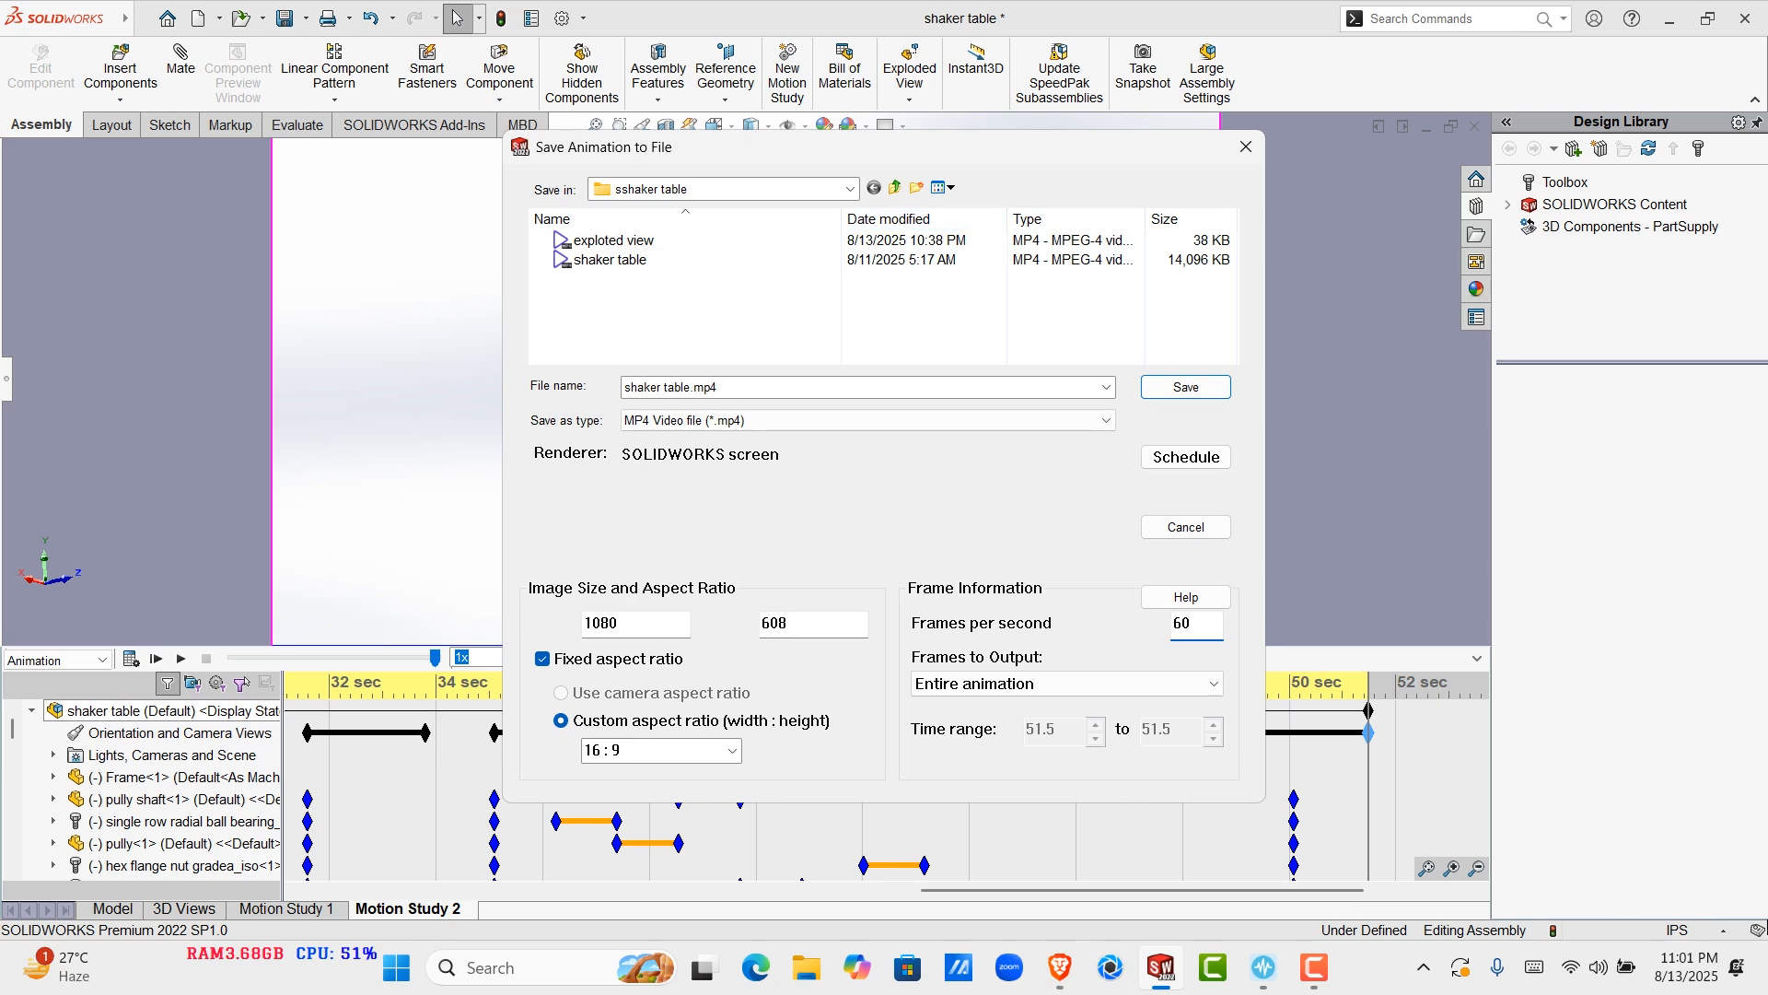
# Review the file types available for the animation export, and close the dialog without saving
pyautogui.moveTo(885, 147)
pyautogui.mouseDown()
pyautogui.moveTo(785, 156)
pyautogui.moveTo(891, 171)
pyautogui.mouseUp()
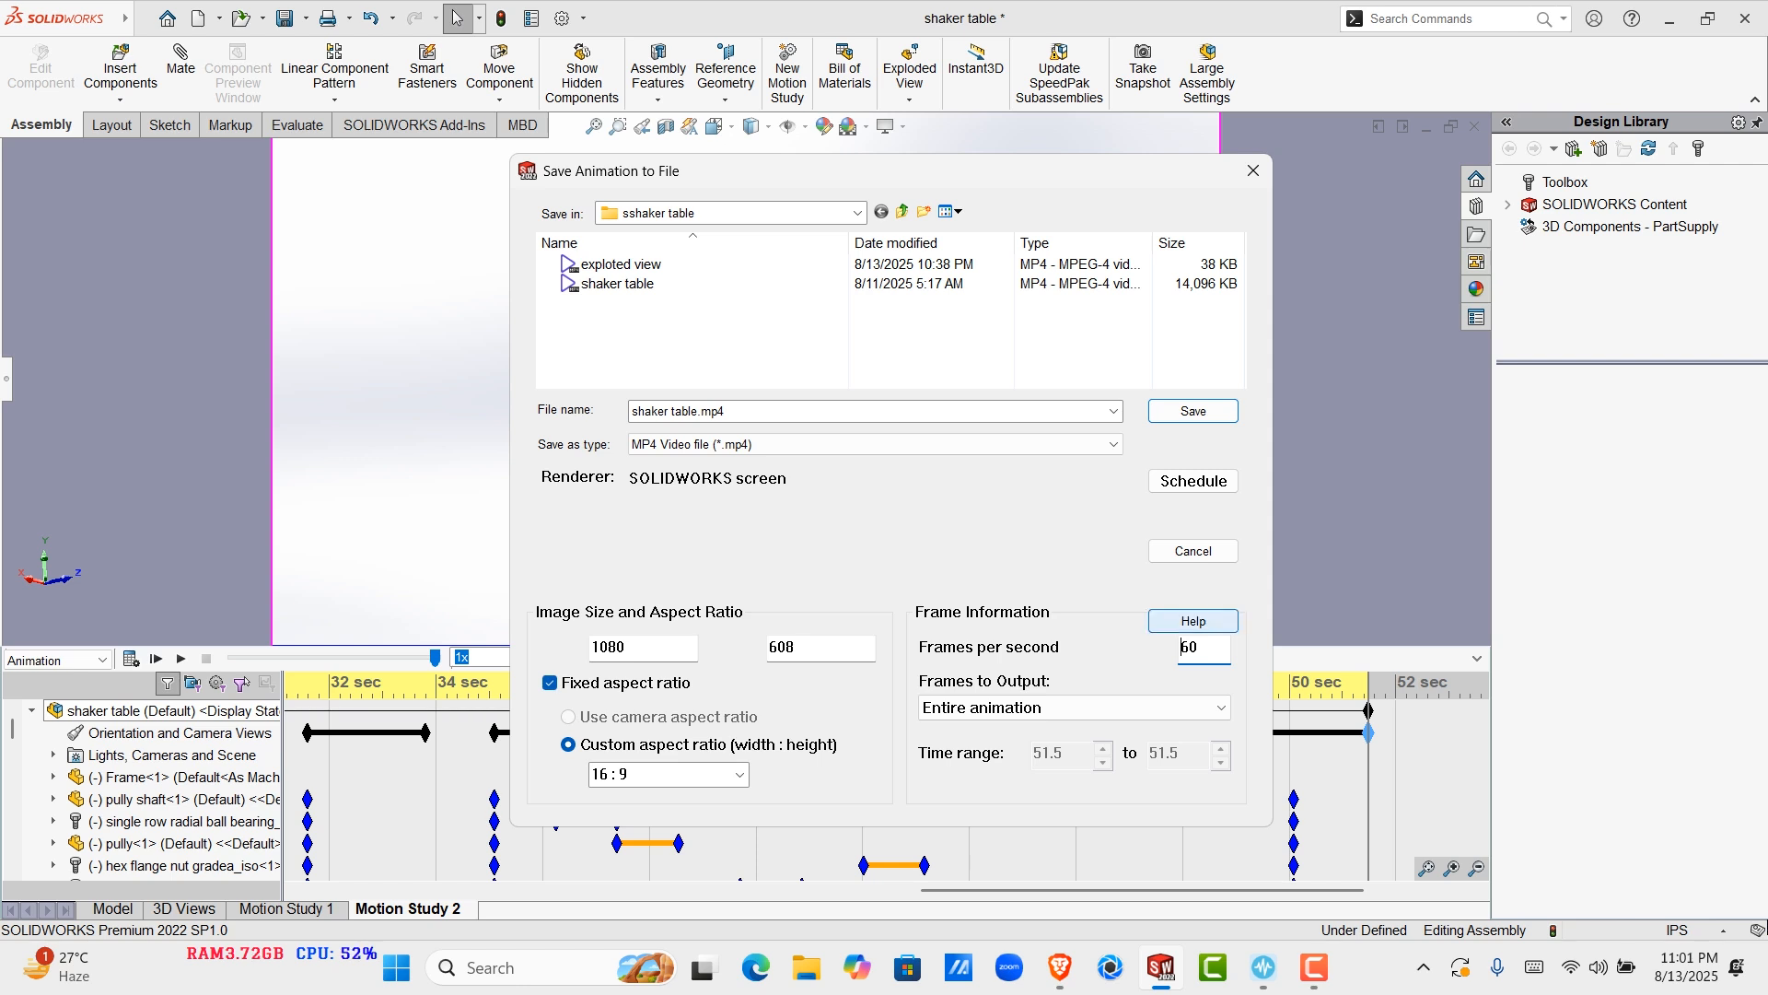
pyautogui.click(875, 444)
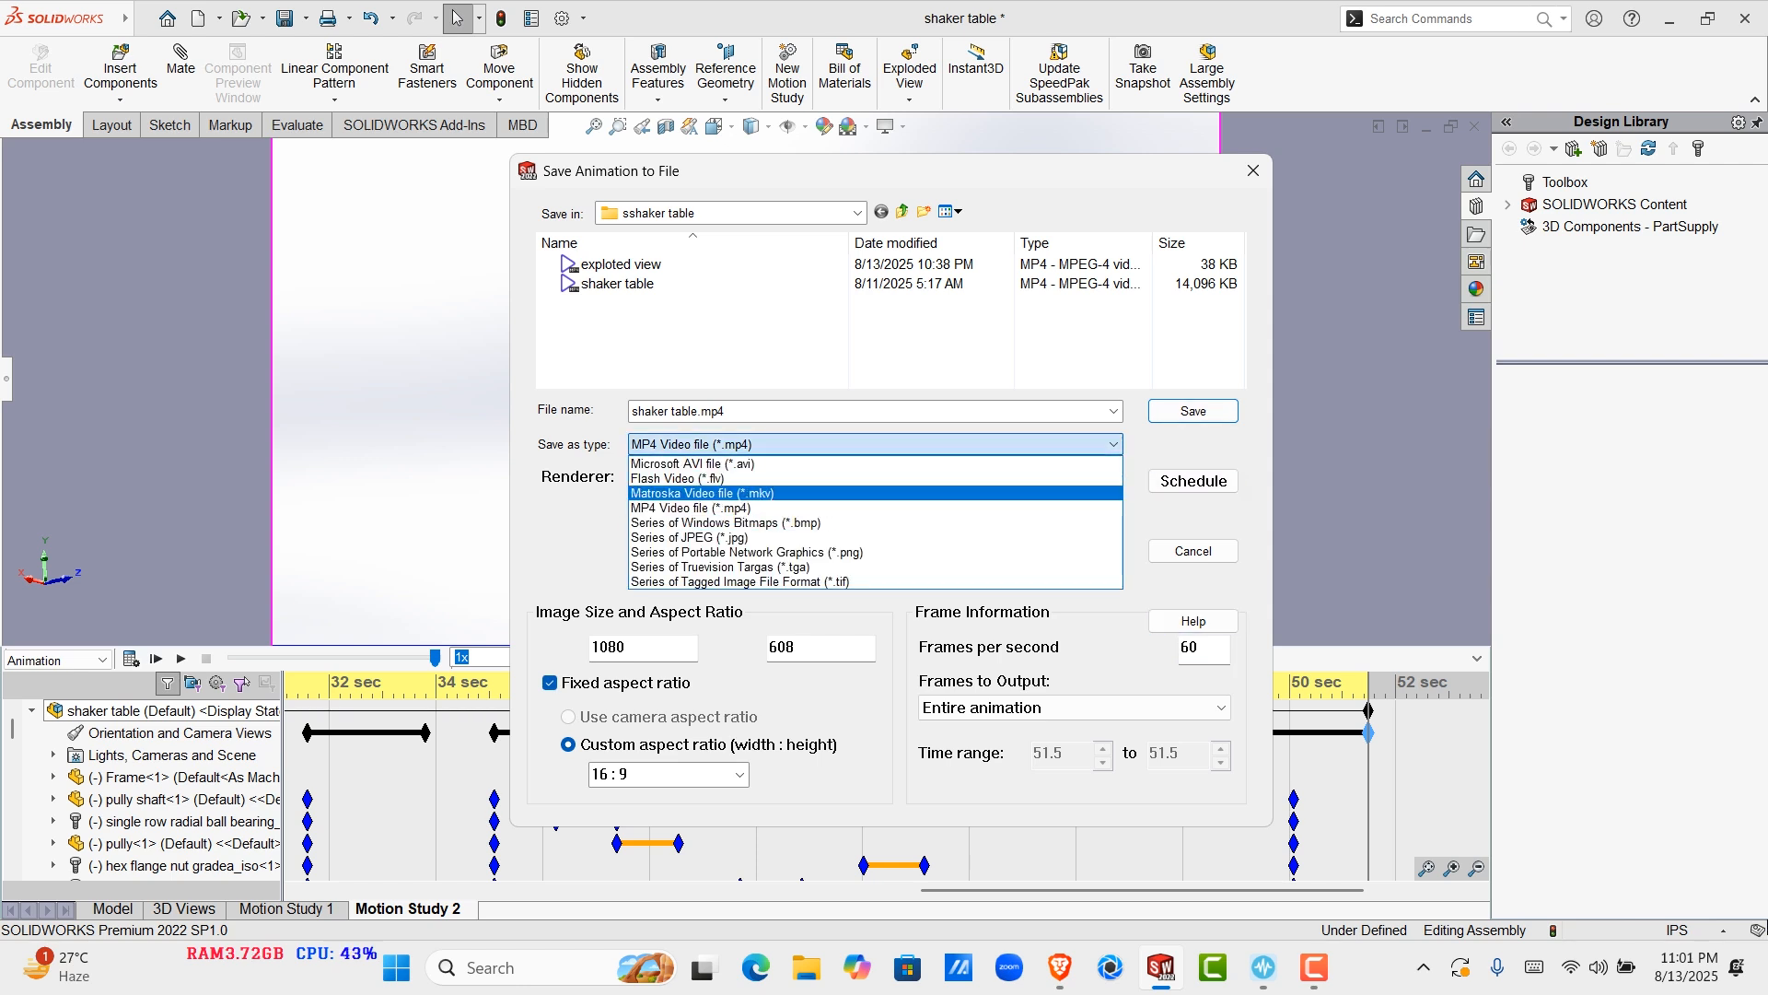
pyautogui.press('Escape')
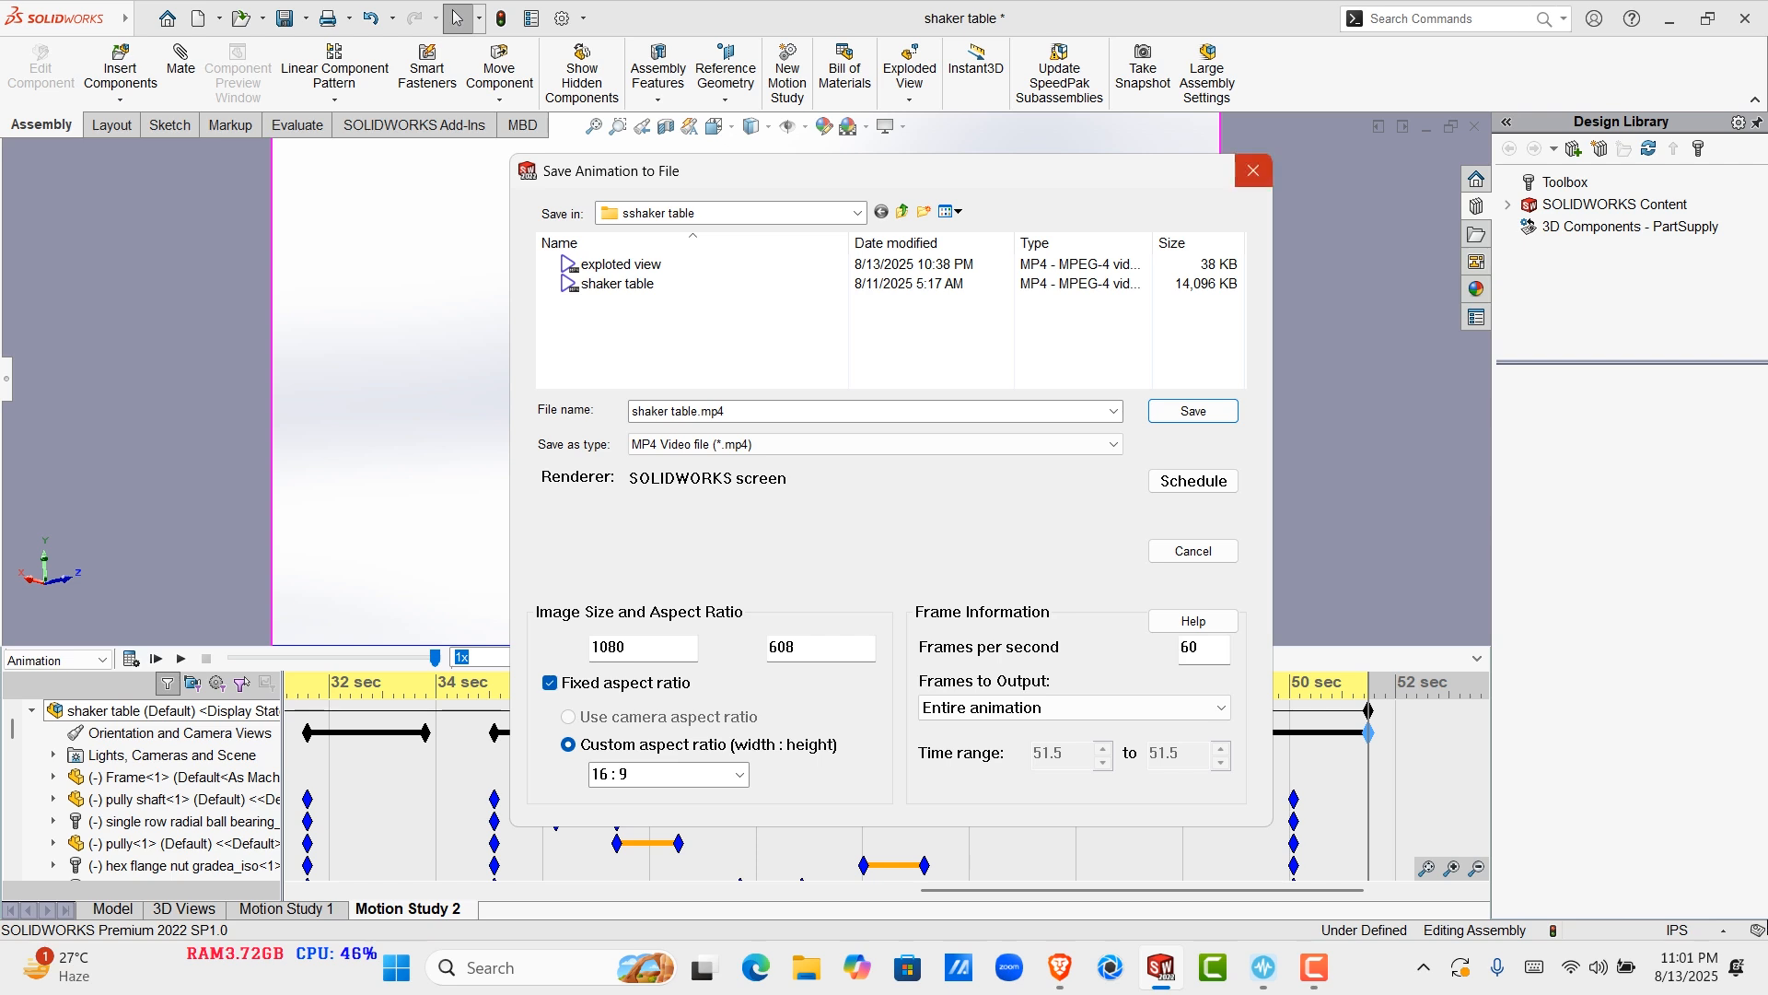
pyautogui.click(1253, 171)
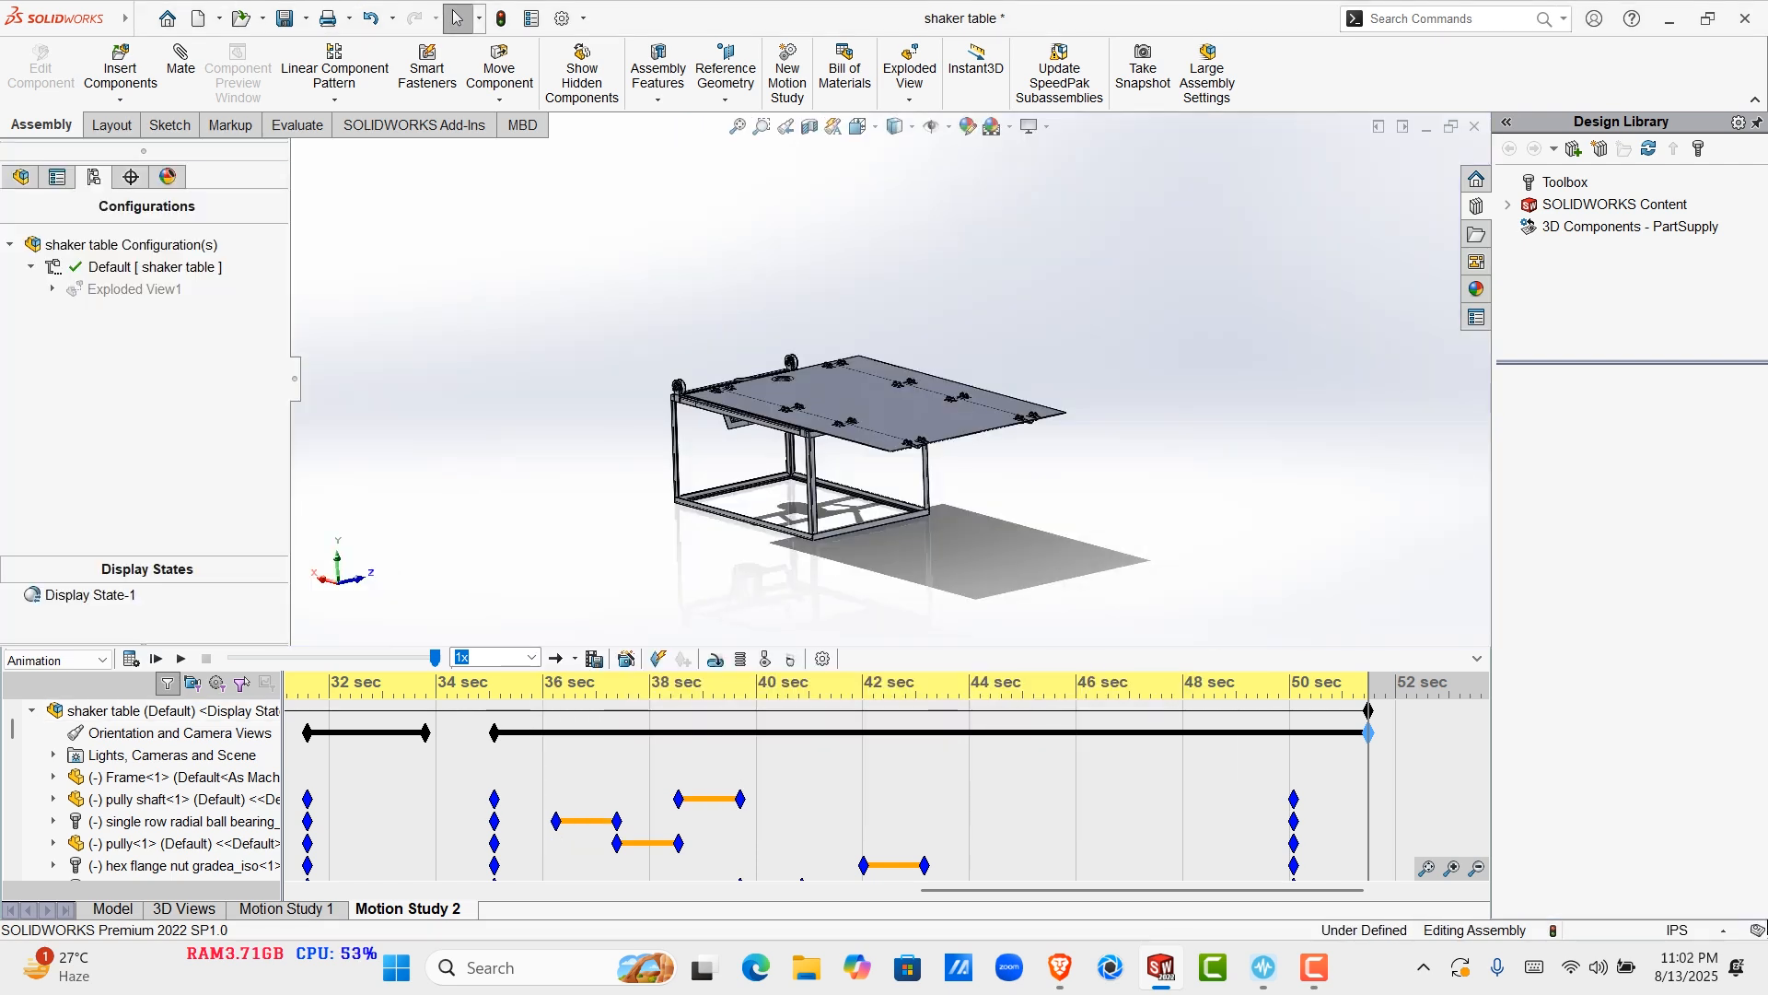
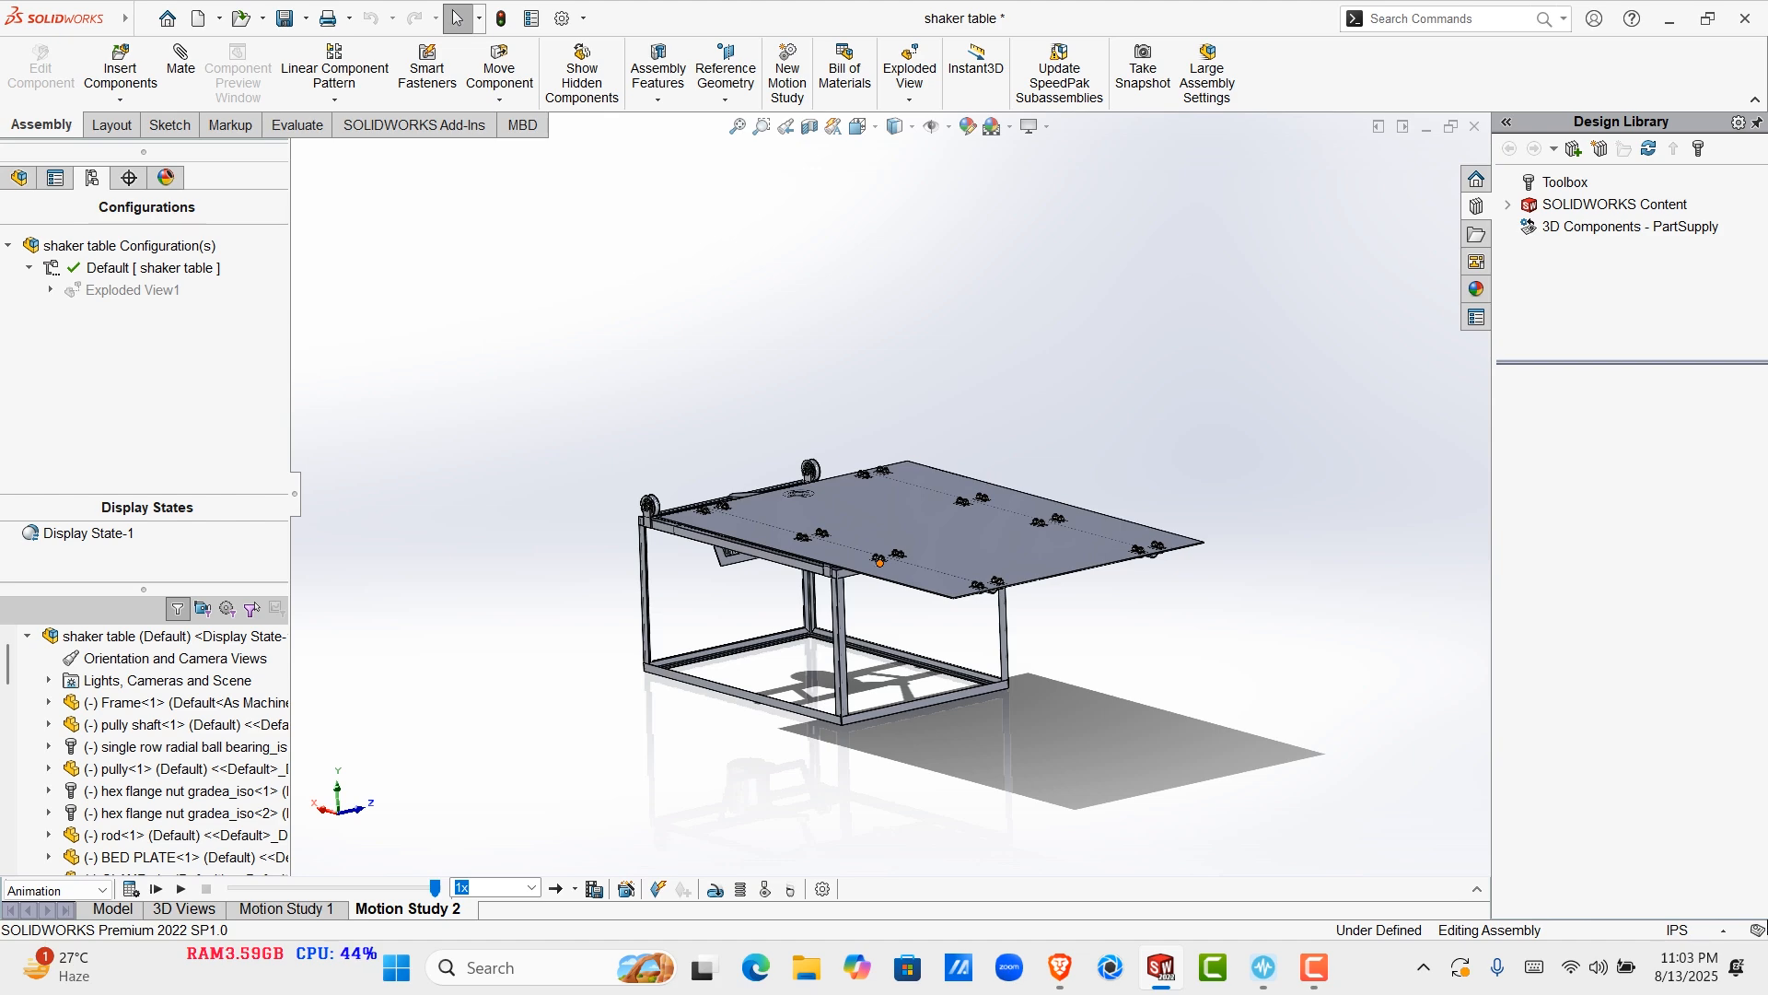
pyautogui.scroll(-4, 773, 633)
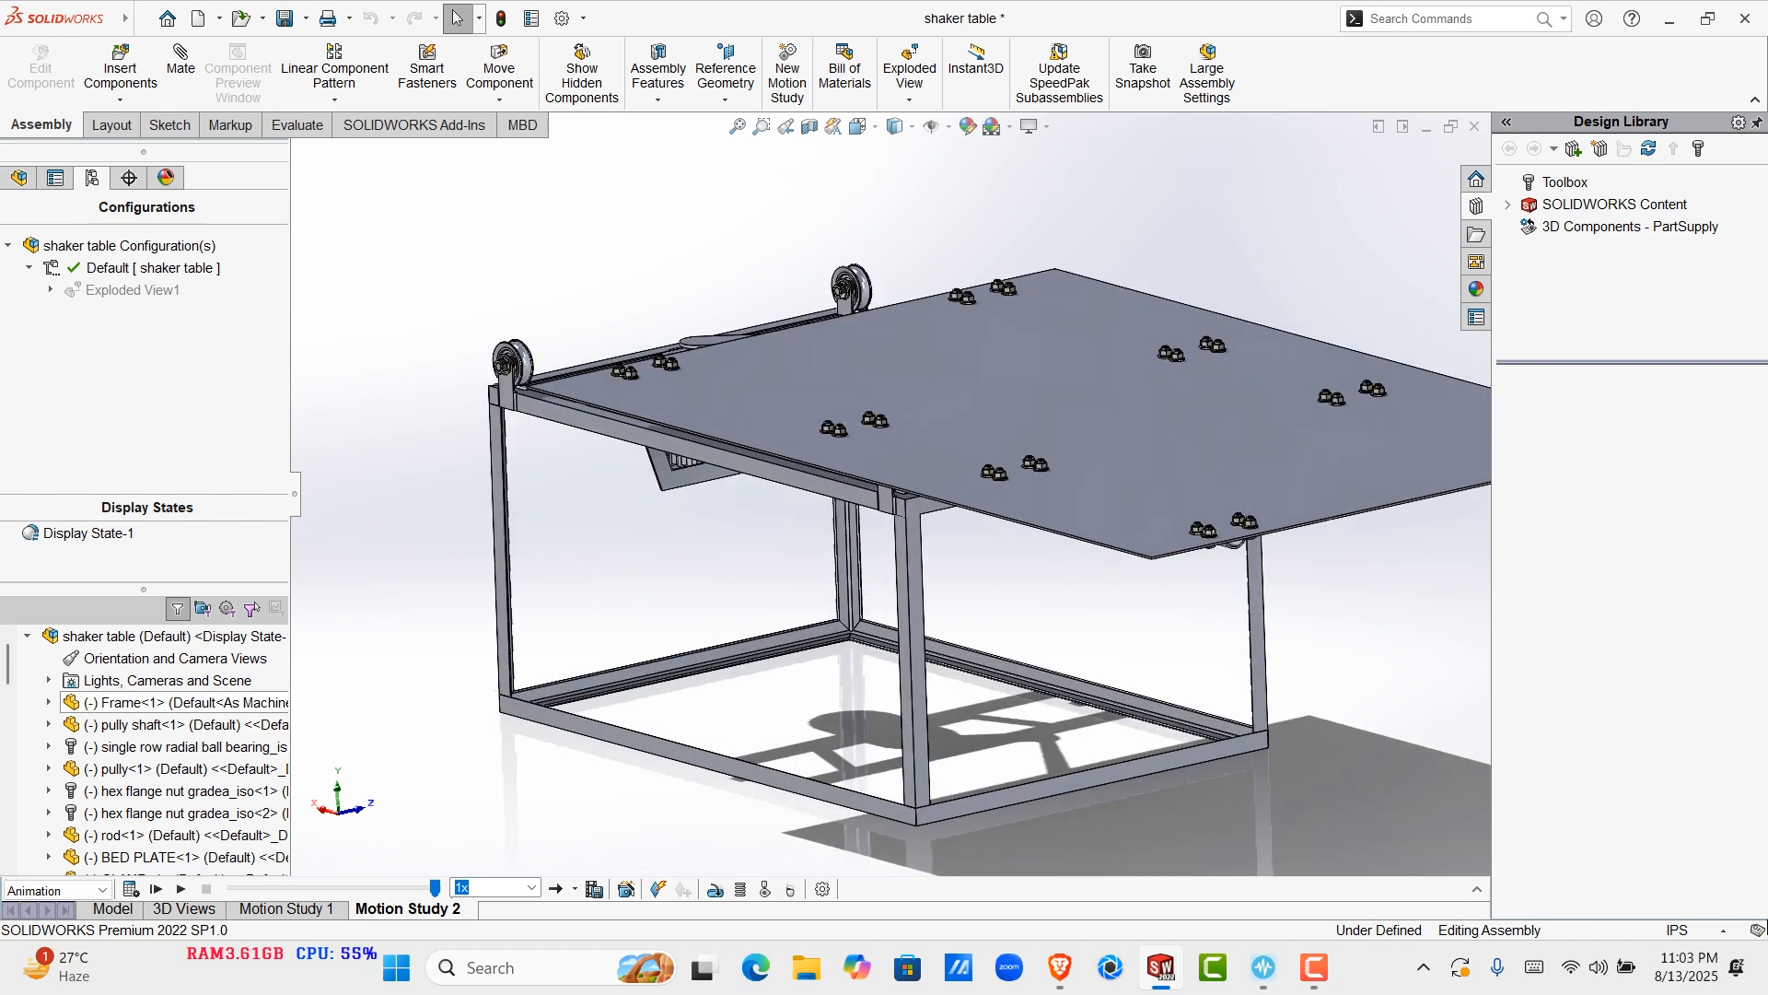
pyautogui.scroll(-10, 145, 748)
pyautogui.scroll(-8, 145, 744)
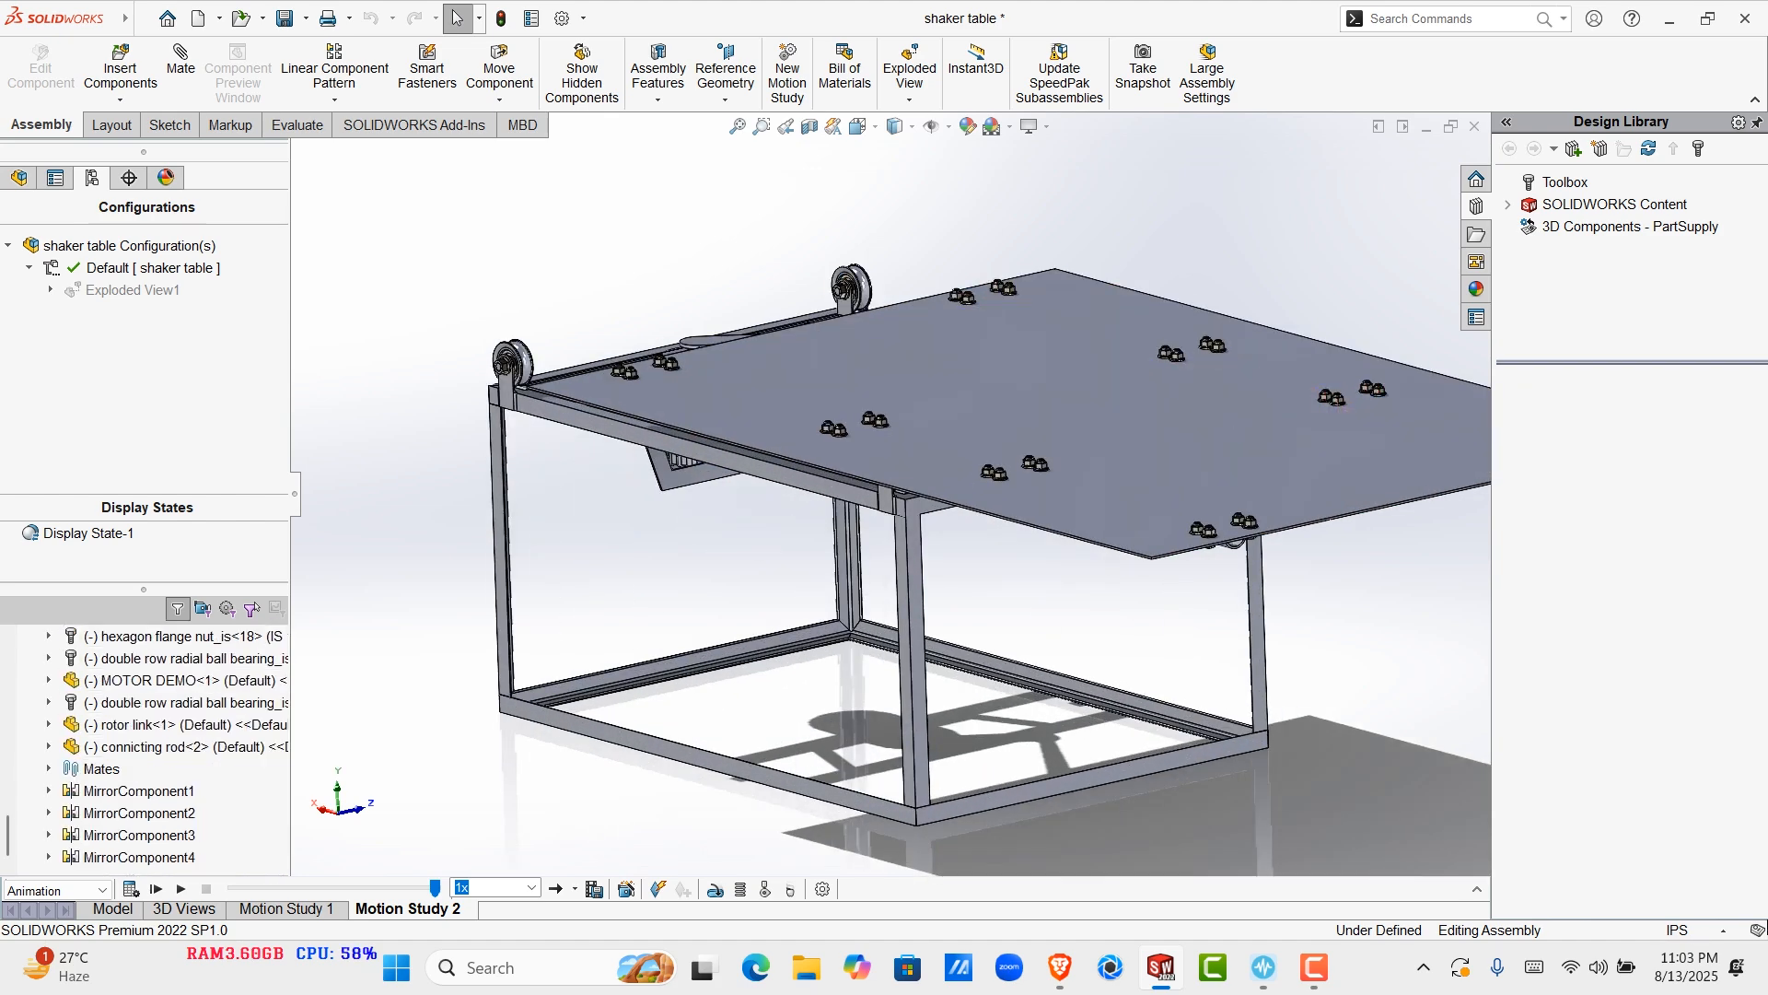
# Examine the whole shaker table assembly, briefly selecting all components and clearing the selection
pyautogui.scroll(20, 146, 736)
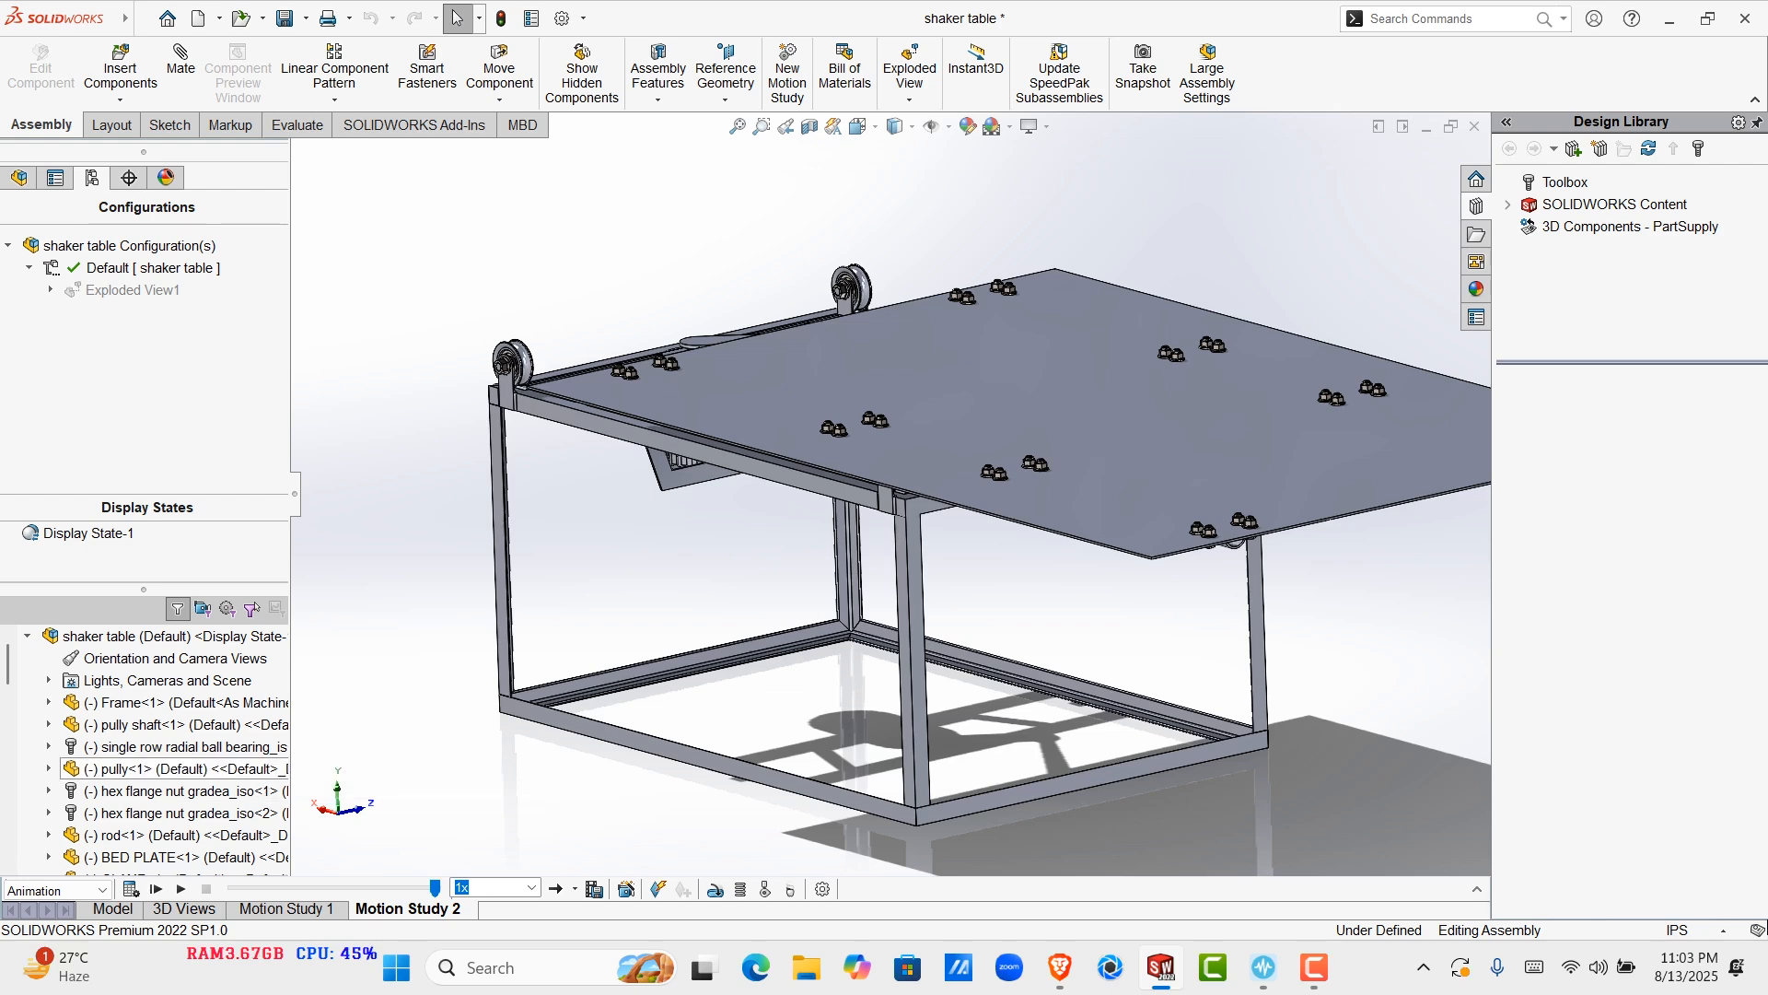
pyautogui.scroll(-10, 1059, 856)
pyautogui.scroll(5, 893, 490)
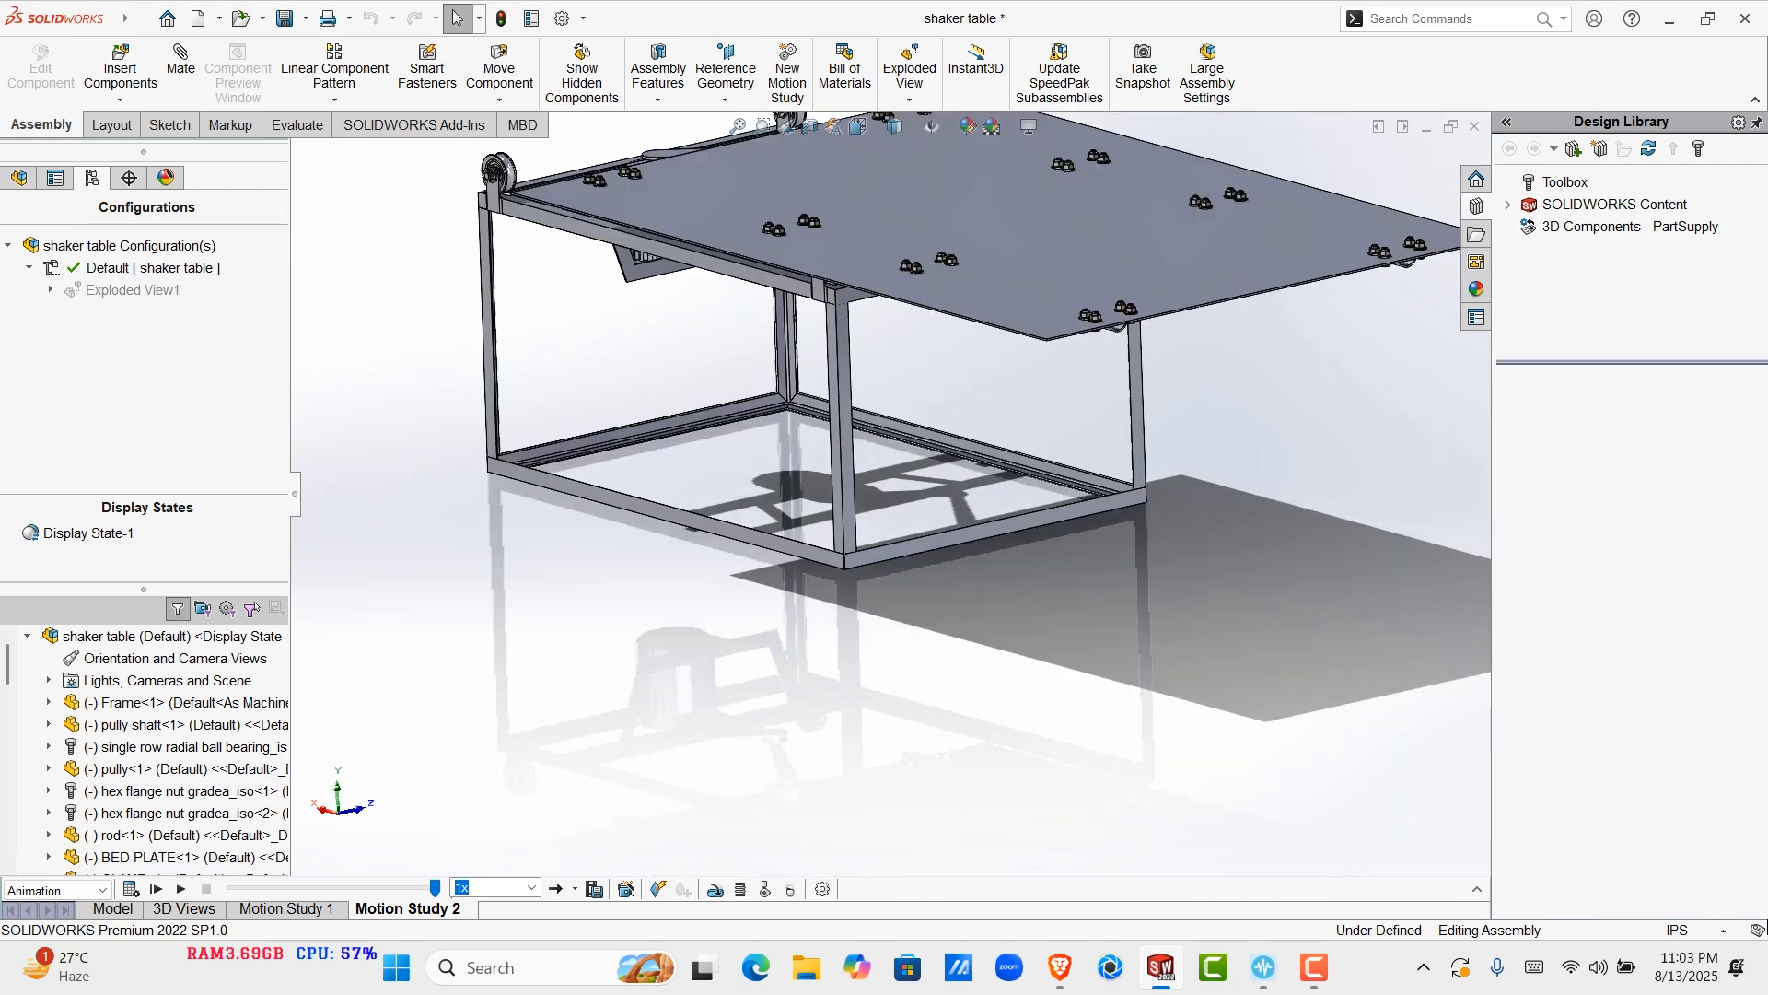
pyautogui.hotkey('ctrl', 'a')
pyautogui.scroll(3, 890, 492)
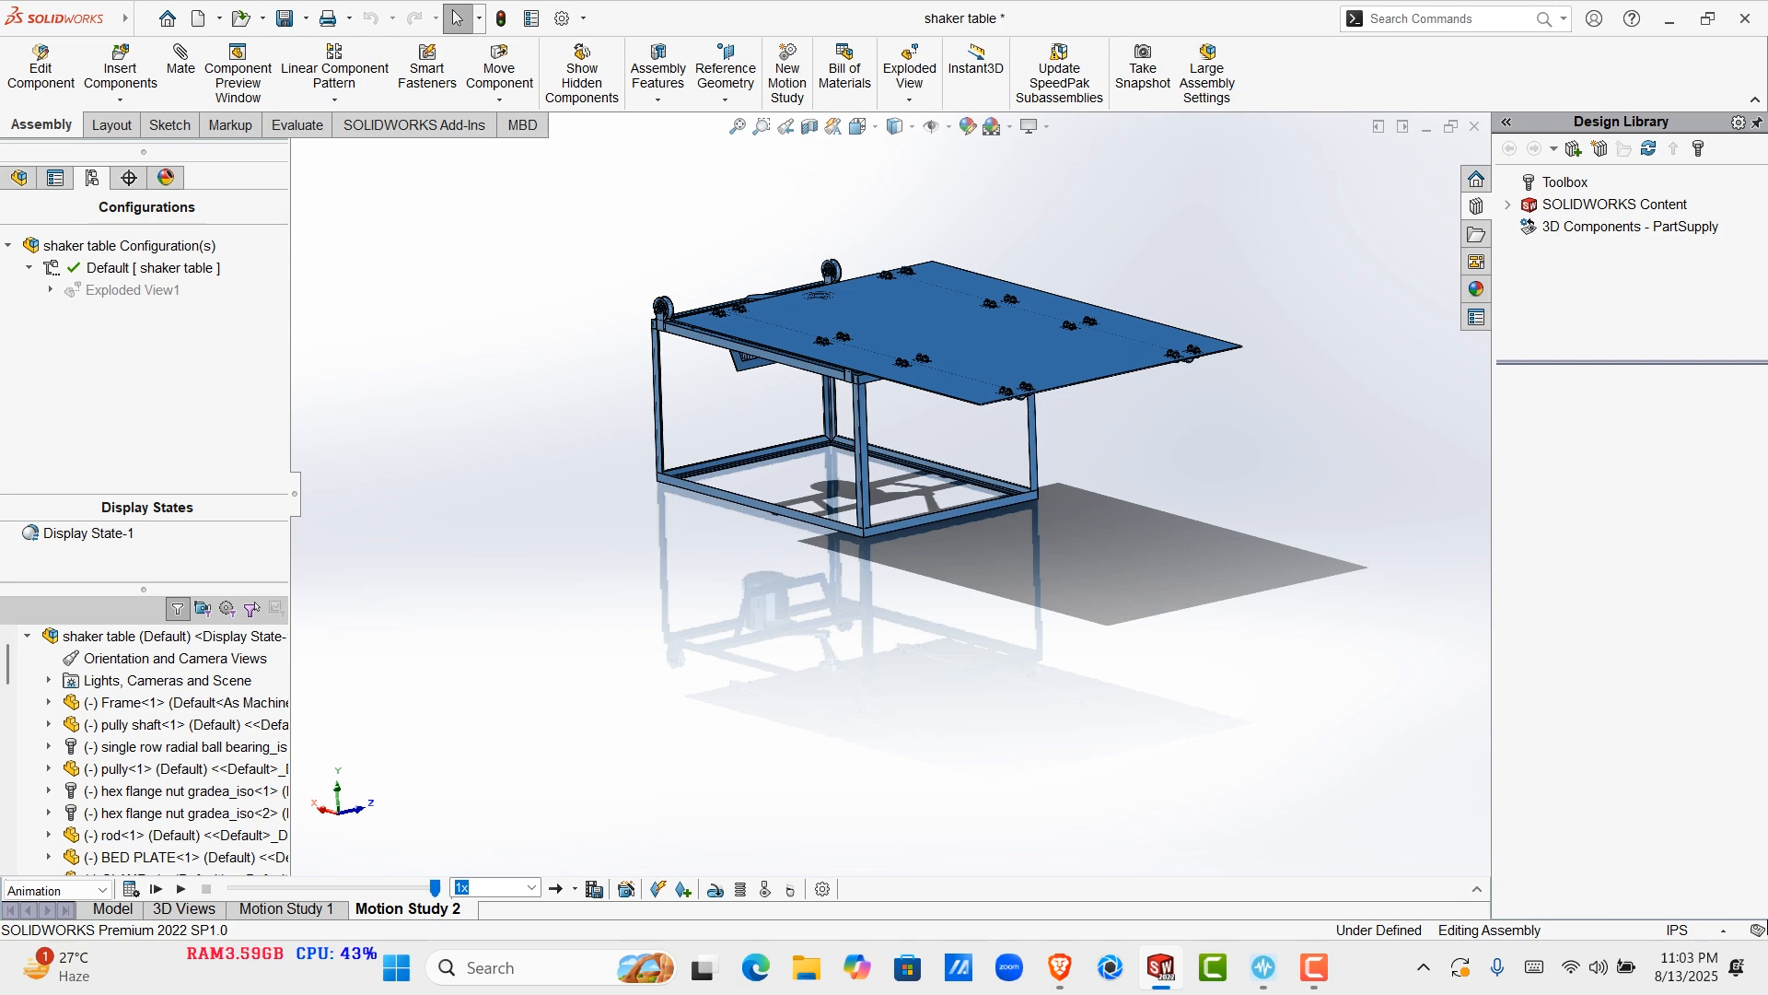
pyautogui.click(907, 444)
pyautogui.scroll(-3, 907, 444)
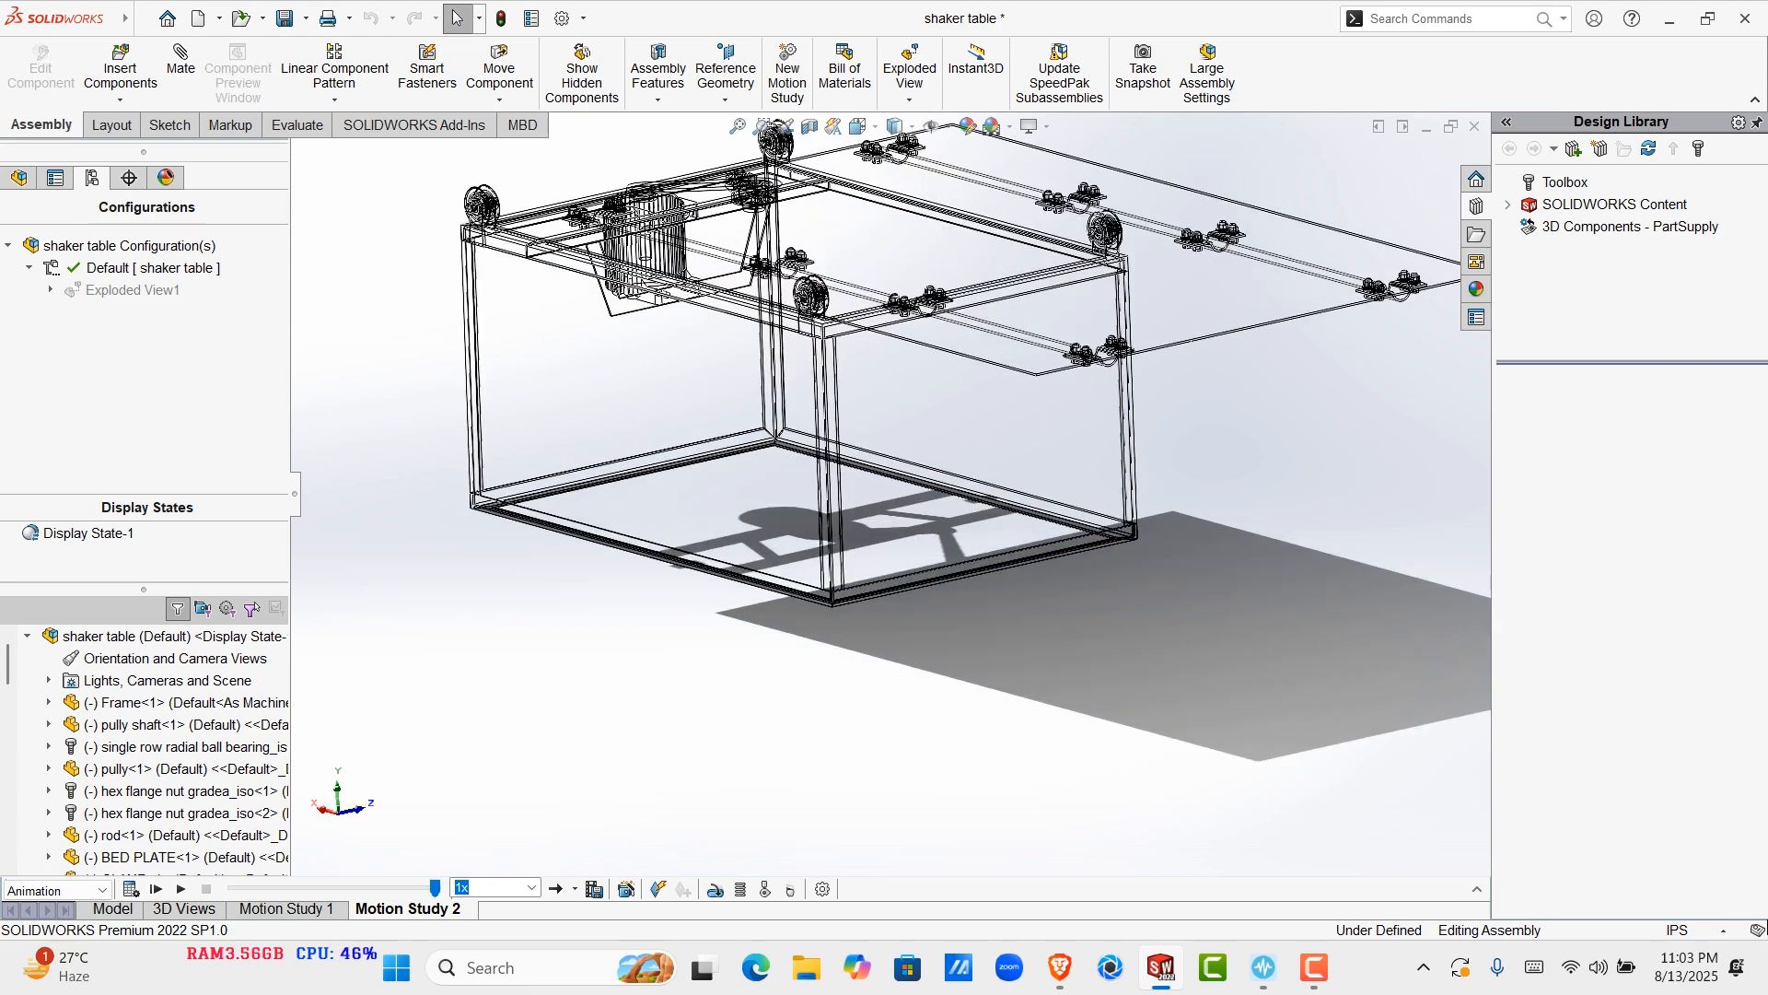
pyautogui.scroll(5, 889, 494)
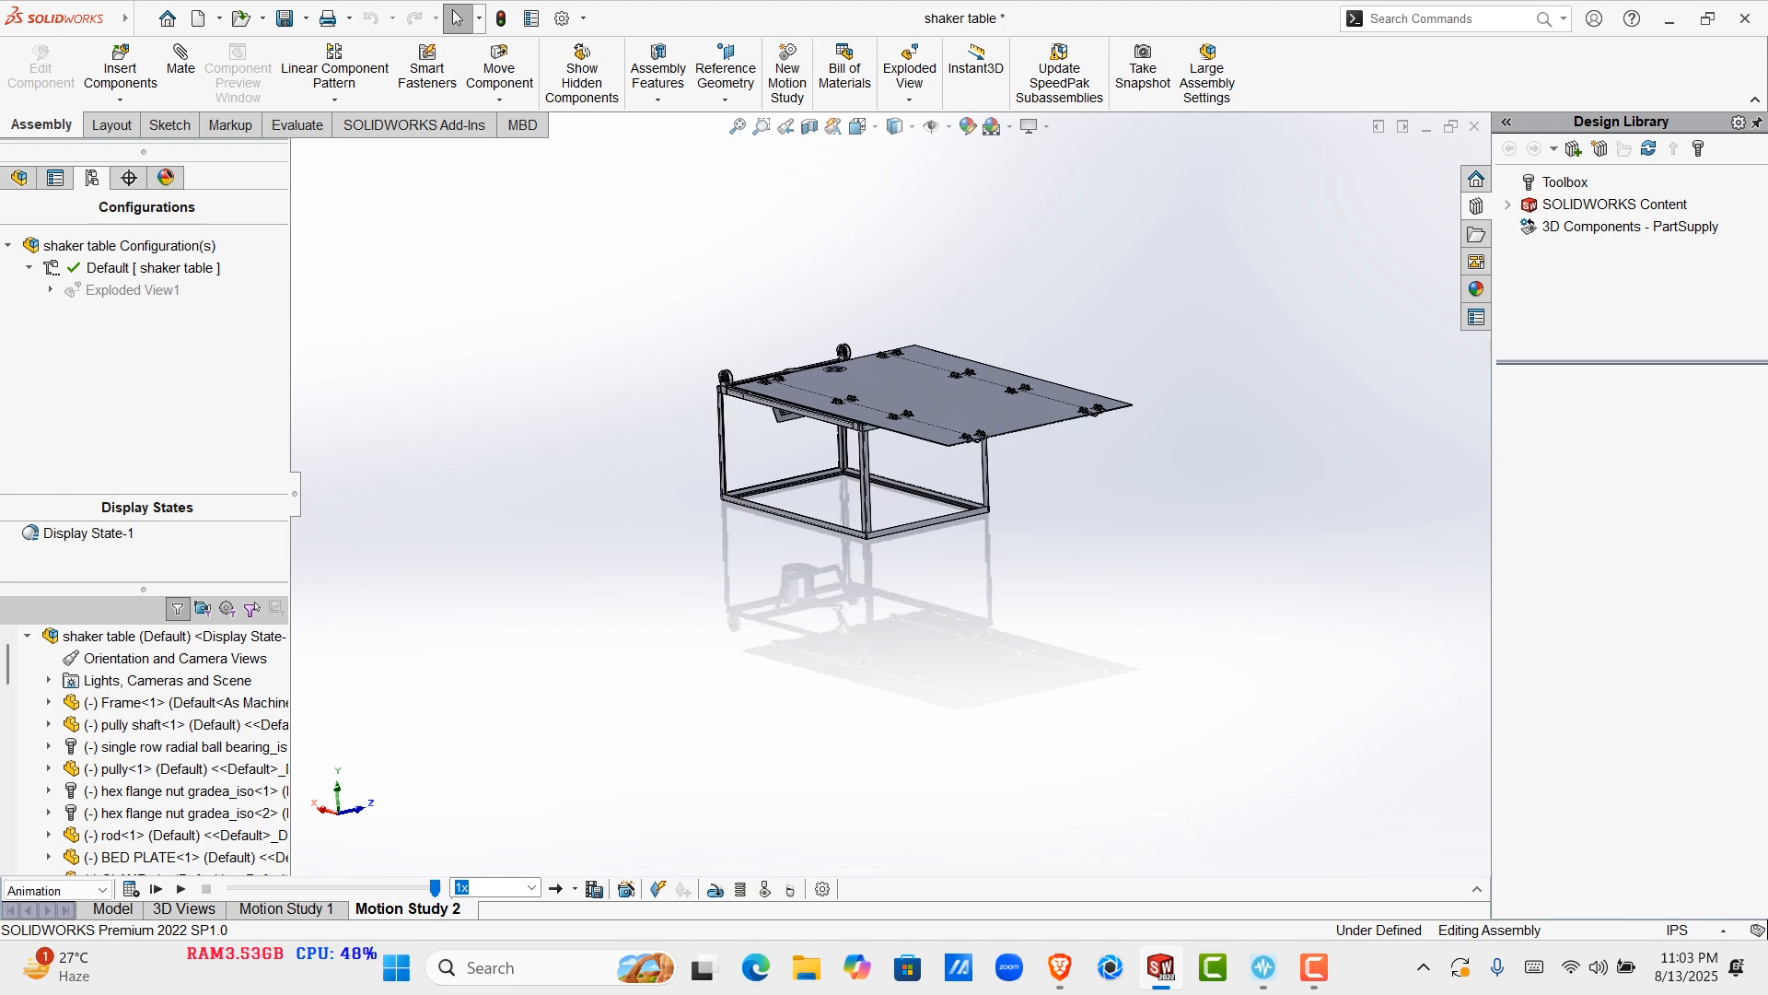
pyautogui.scroll(-5, 891, 442)
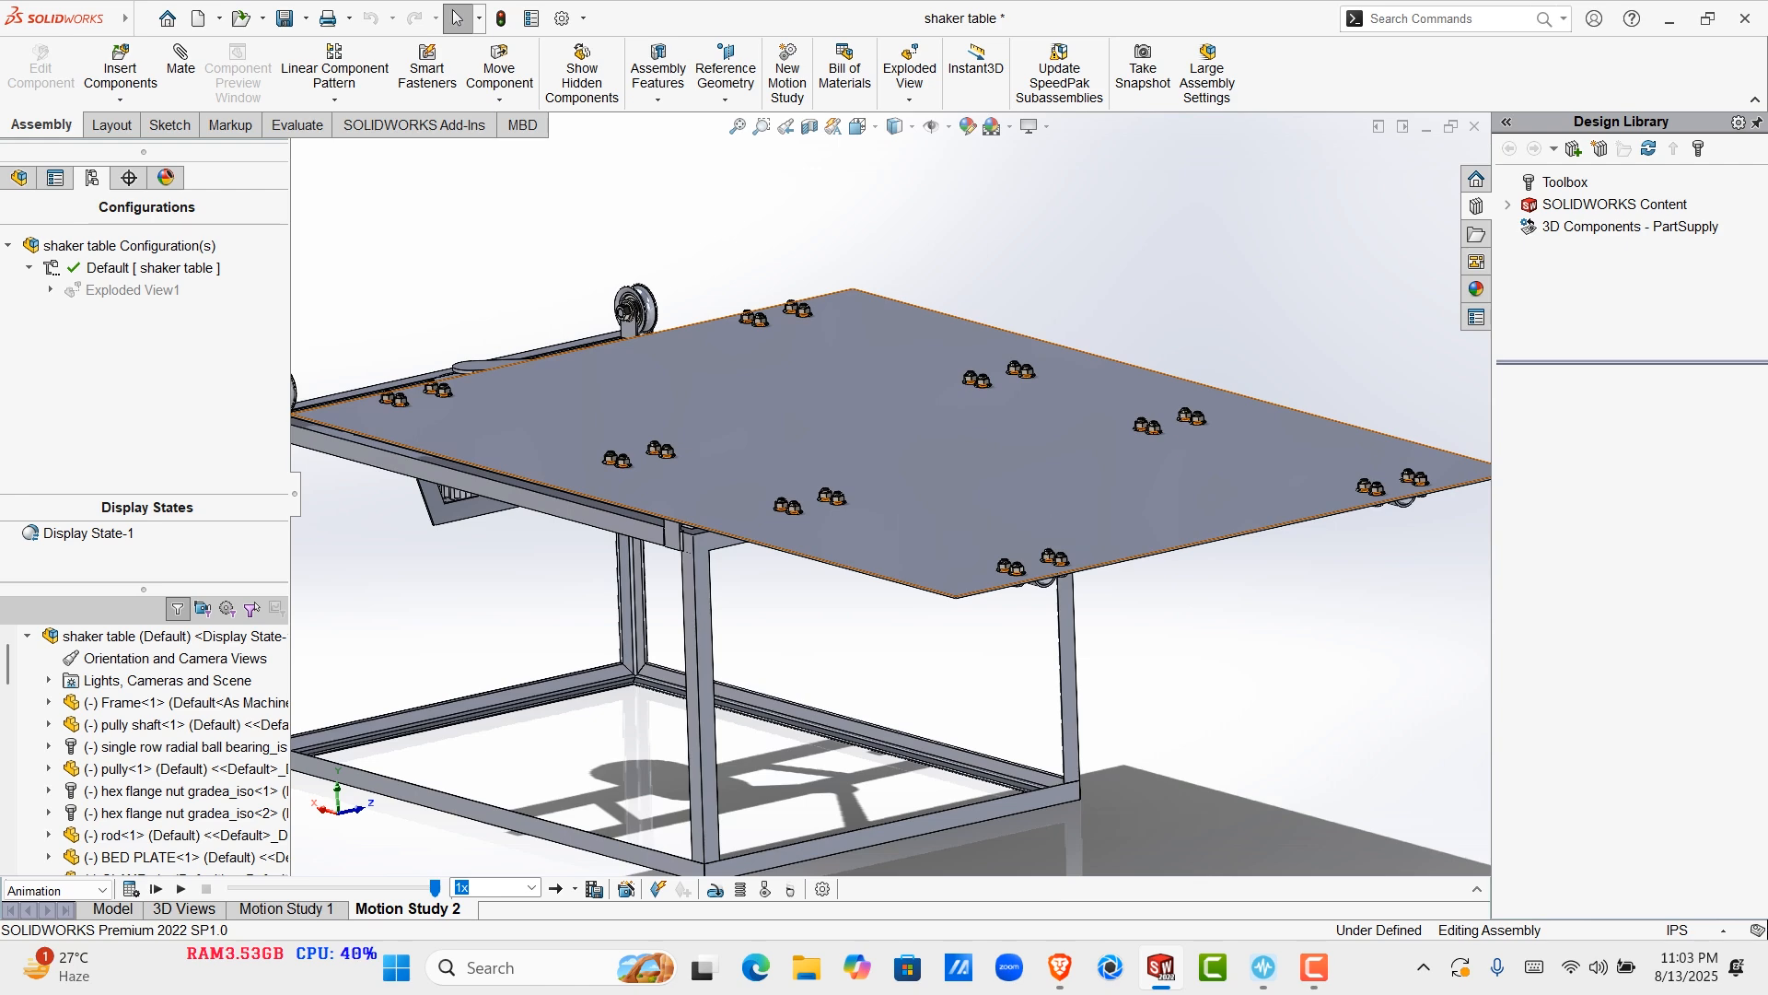
# Inspect the motor and crank linkage, the bed plate's clamps, bolts and nuts, and the pulleys carrying the rods
pyautogui.scroll(3, 895, 556)
pyautogui.moveTo(884, 637); pyautogui.dragTo(1234, 594, button='middle')
pyautogui.moveTo(958, 644); pyautogui.dragTo(811, 737, button='middle')
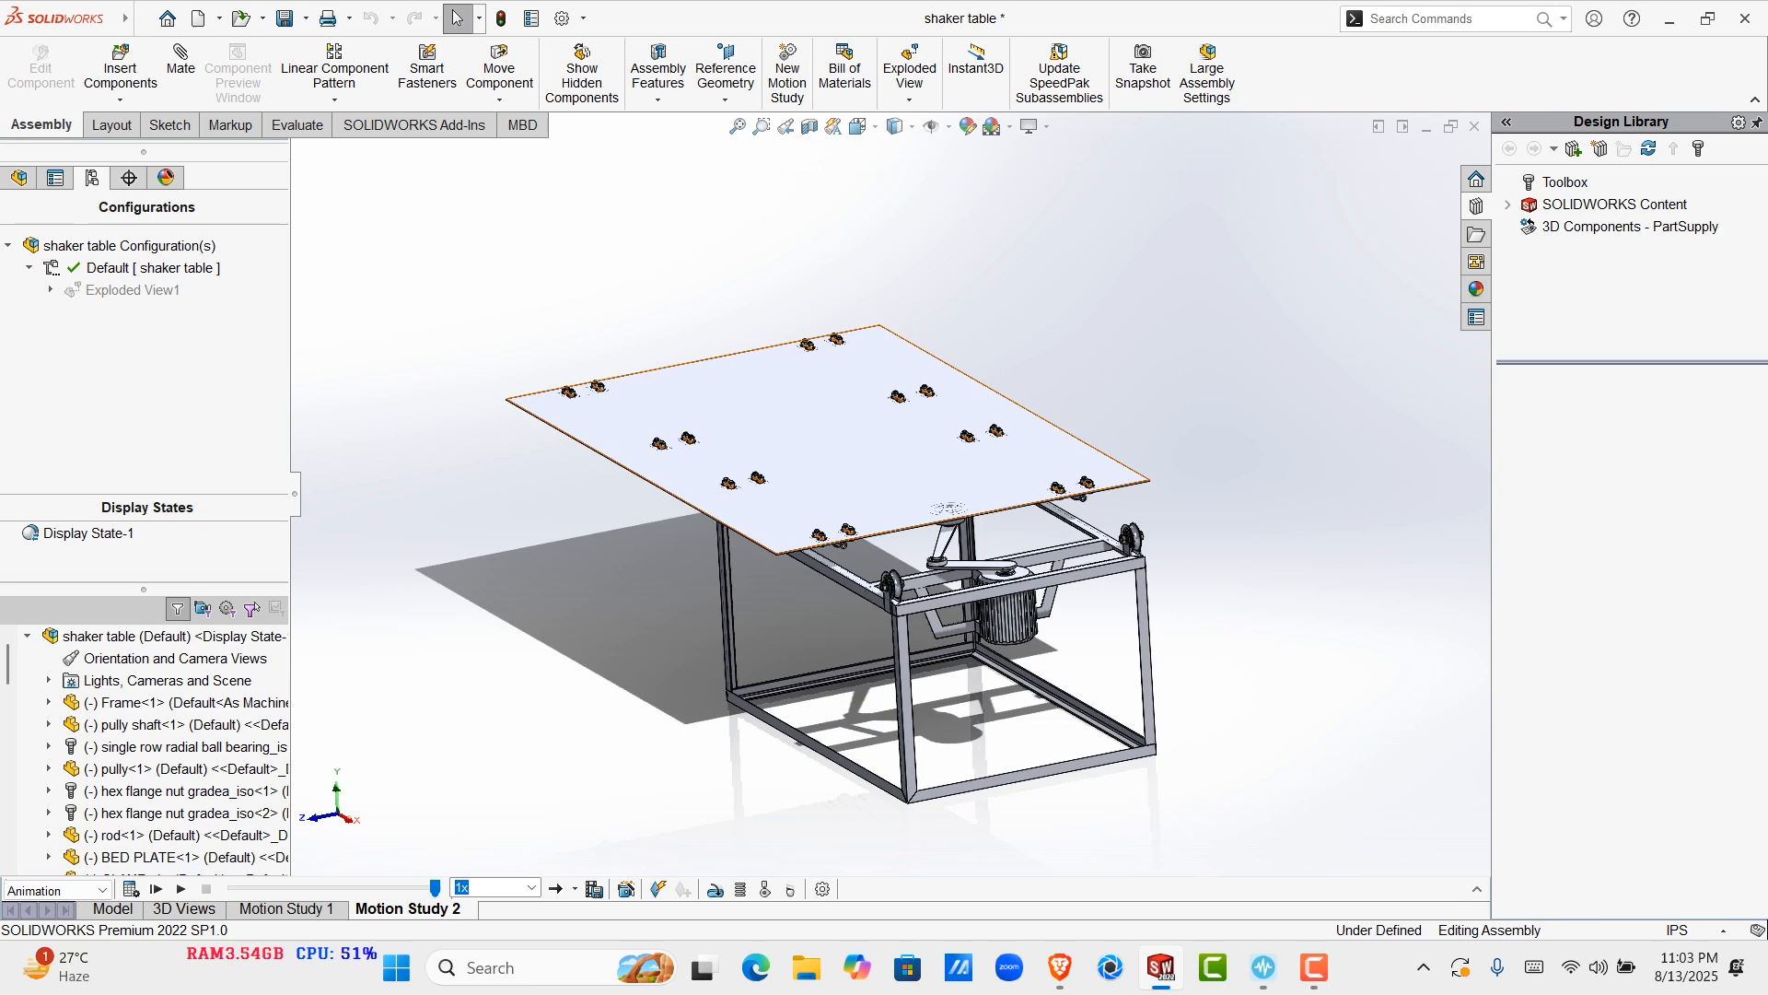
pyautogui.scroll(-5, 1005, 532)
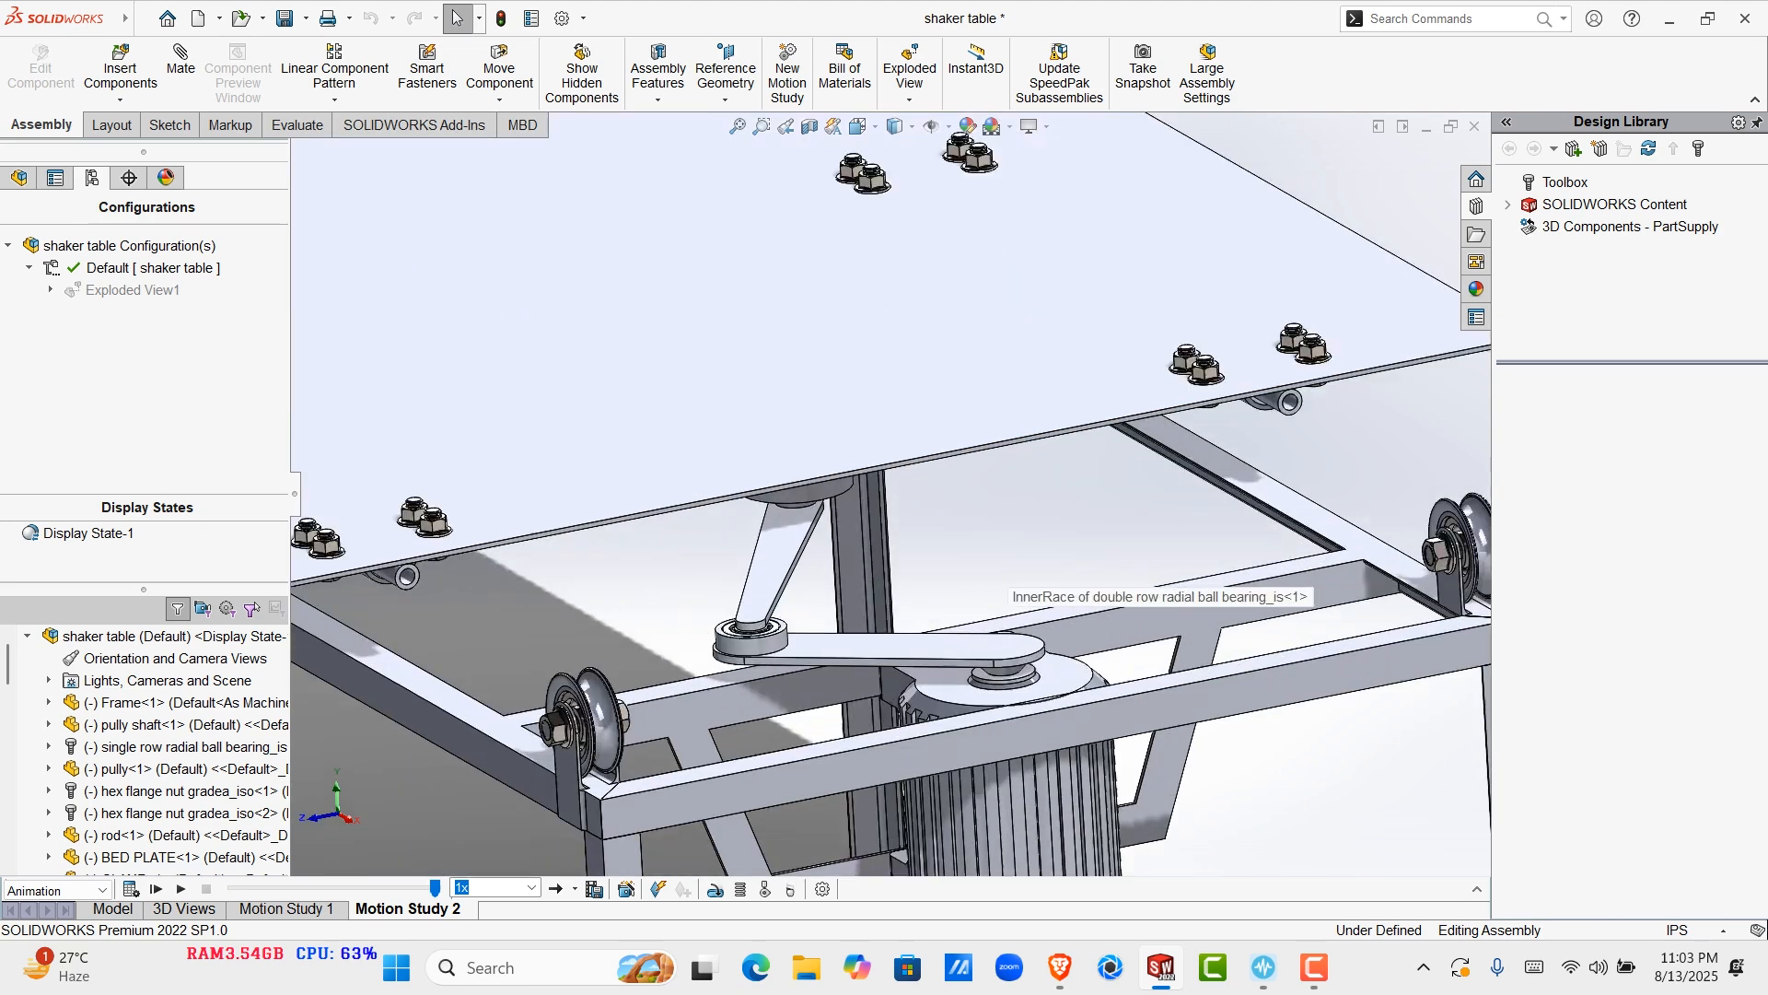
pyautogui.scroll(8, 889, 579)
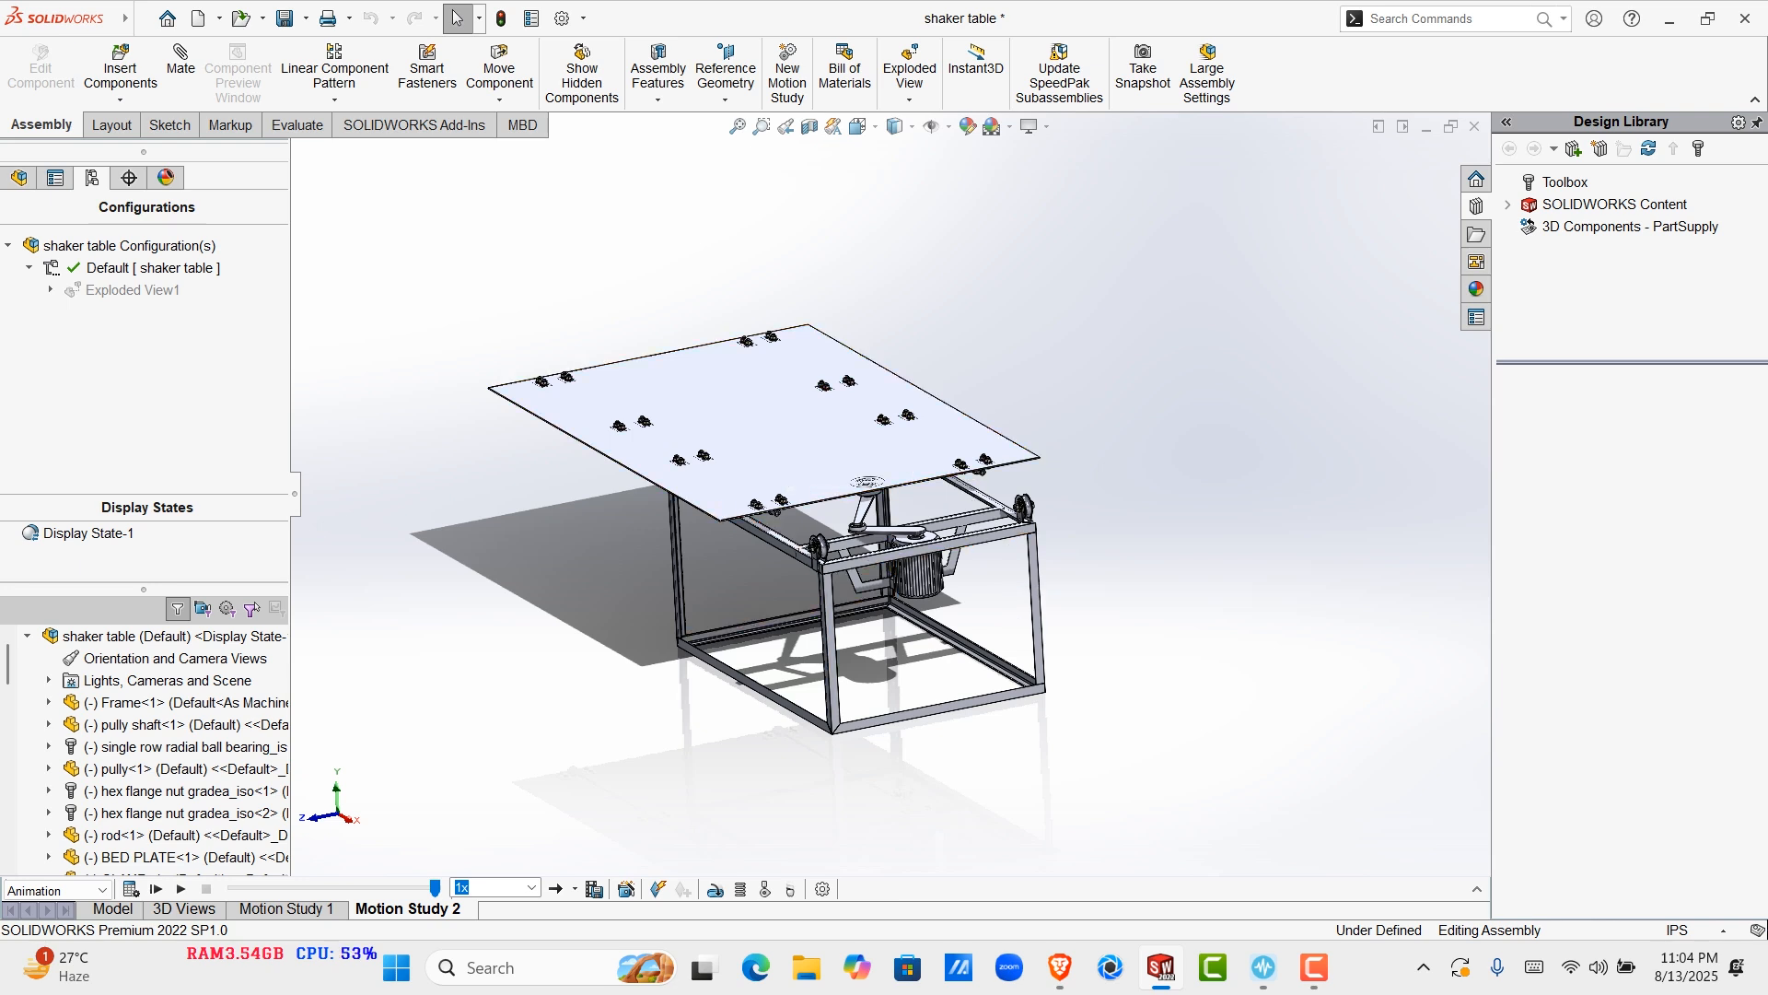
pyautogui.scroll(3, 1225, 325)
pyautogui.scroll(-10, 911, 396)
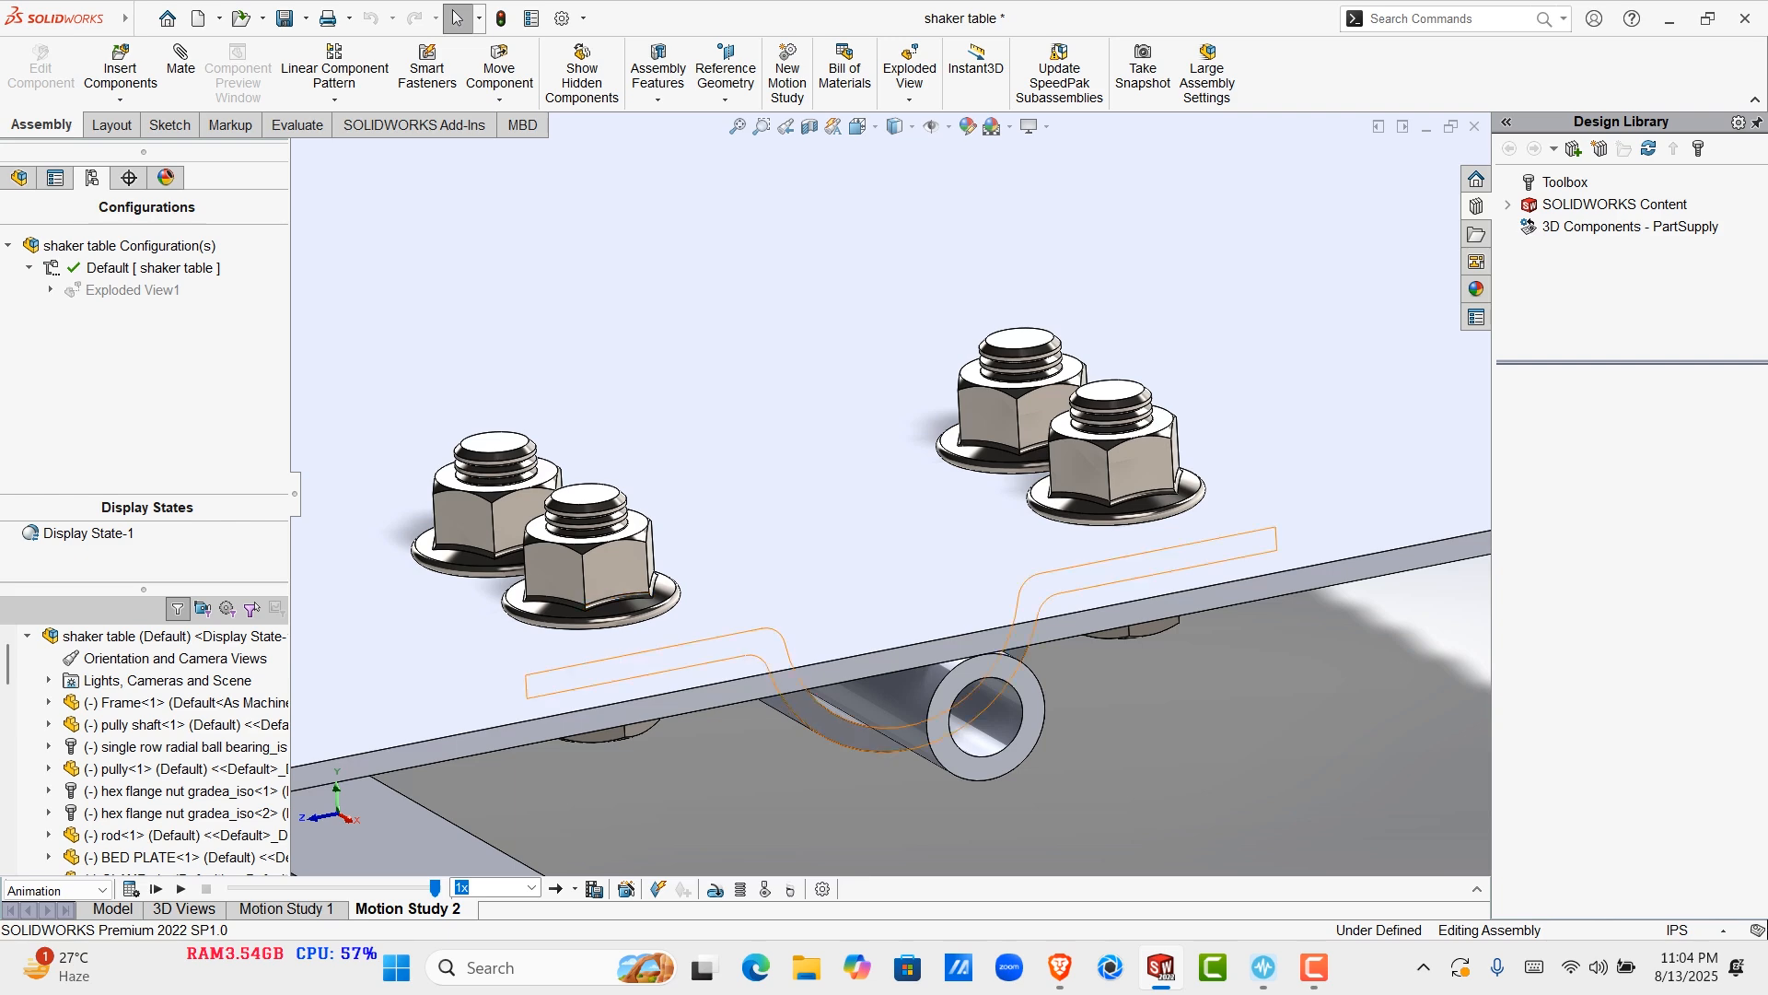
pyautogui.scroll(-1, 907, 747)
pyautogui.moveTo(940, 732); pyautogui.dragTo(870, 507, button='middle')
pyautogui.scroll(4, 867, 490)
pyautogui.scroll(5, 931, 498)
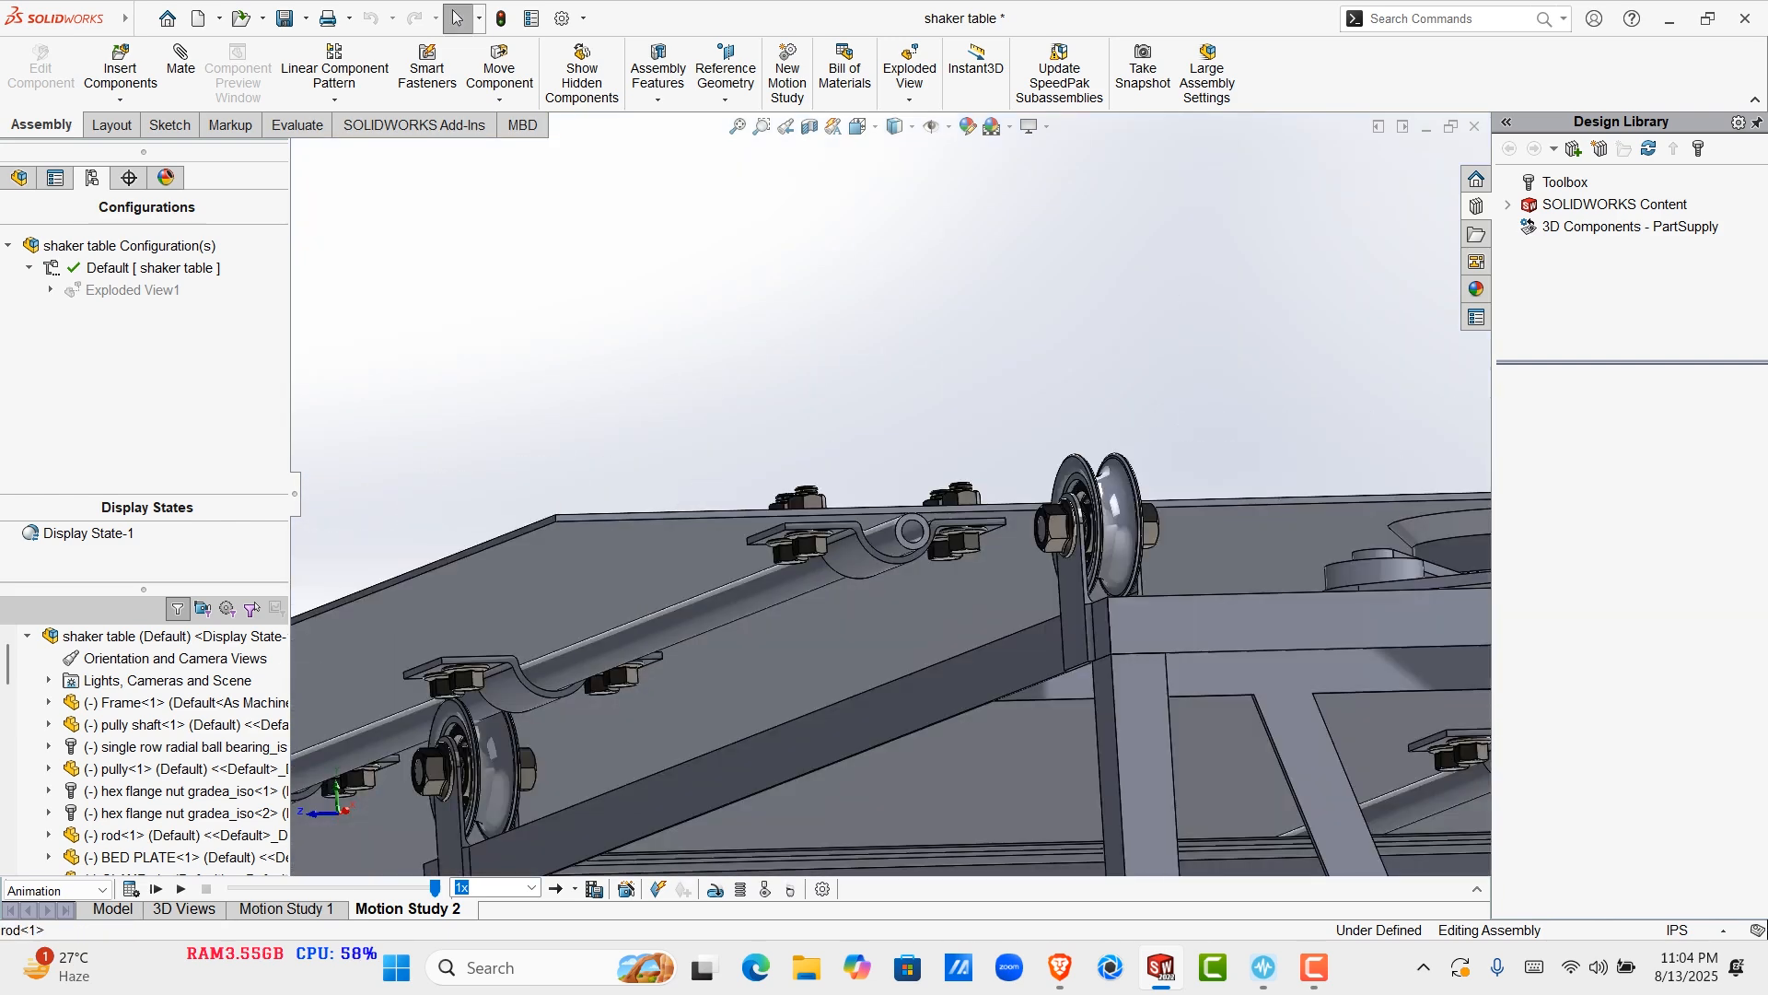
pyautogui.scroll(-3, 829, 479)
pyautogui.scroll(-2, 147, 746)
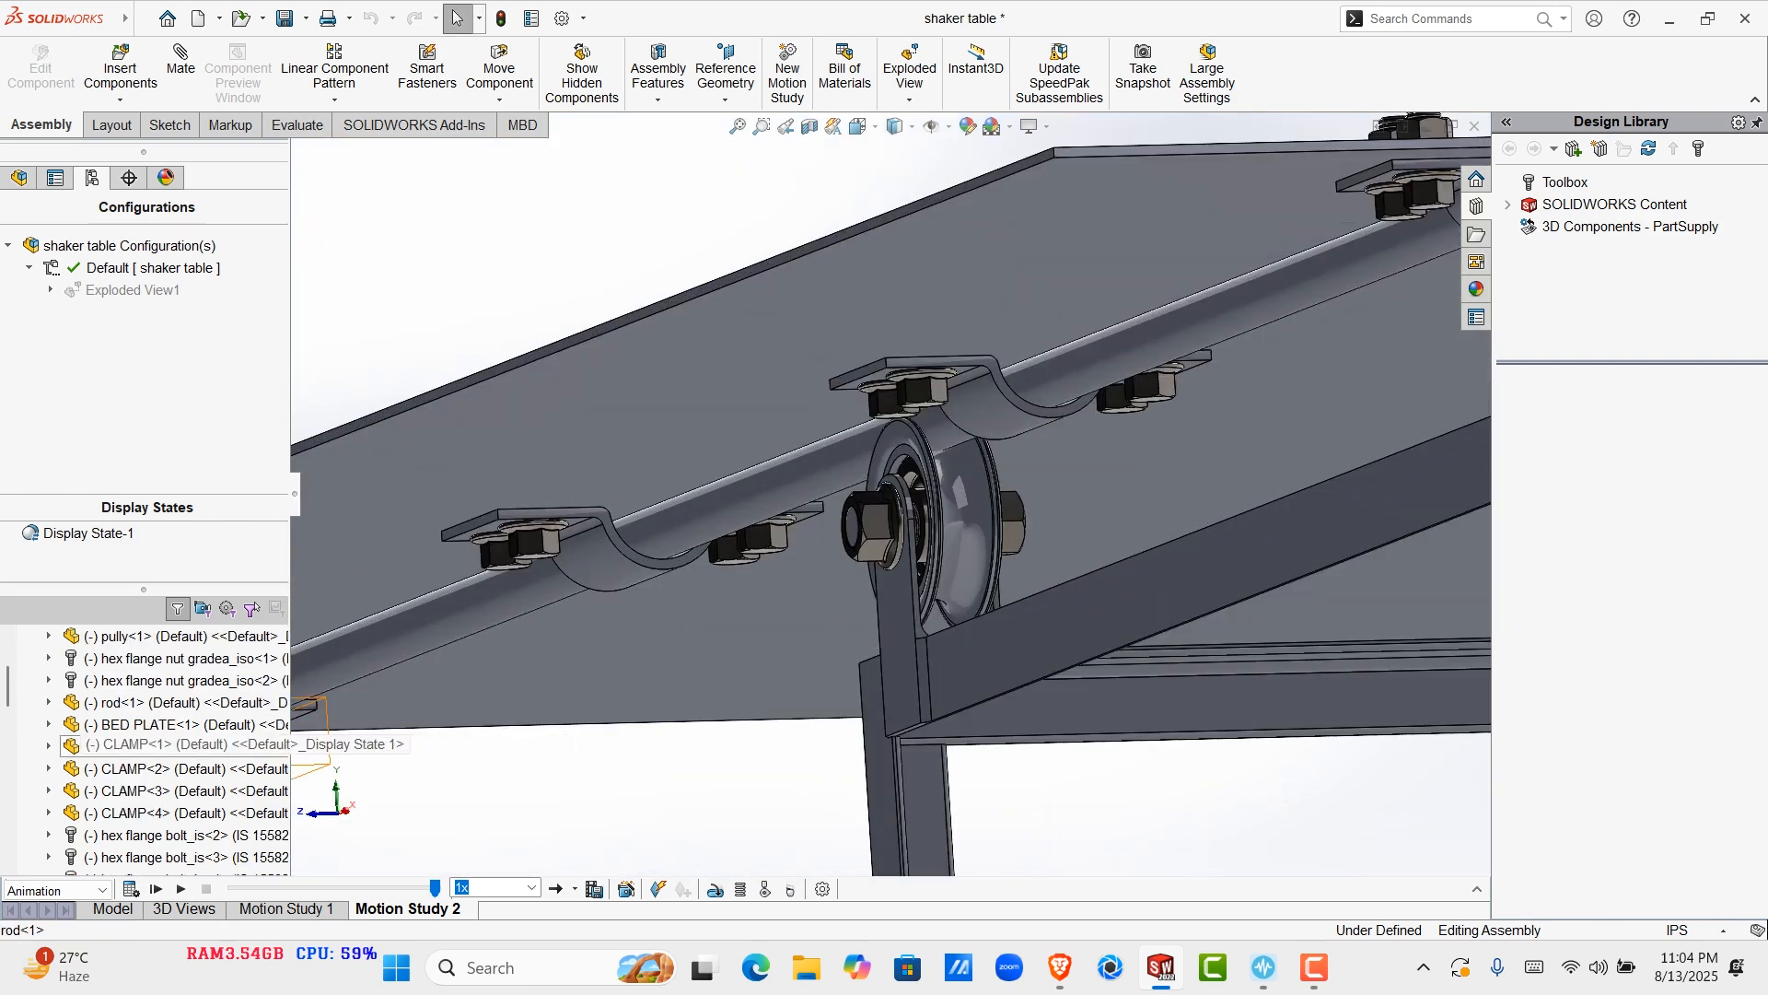
# Enlarge the component list and review its entries down to the motor, bearings, rotor link and connecting rod
pyautogui.moveTo(143, 521); pyautogui.dragTo(144, 278)
pyautogui.scroll(-4, 156, 549)
pyautogui.scroll(-3, 156, 549)
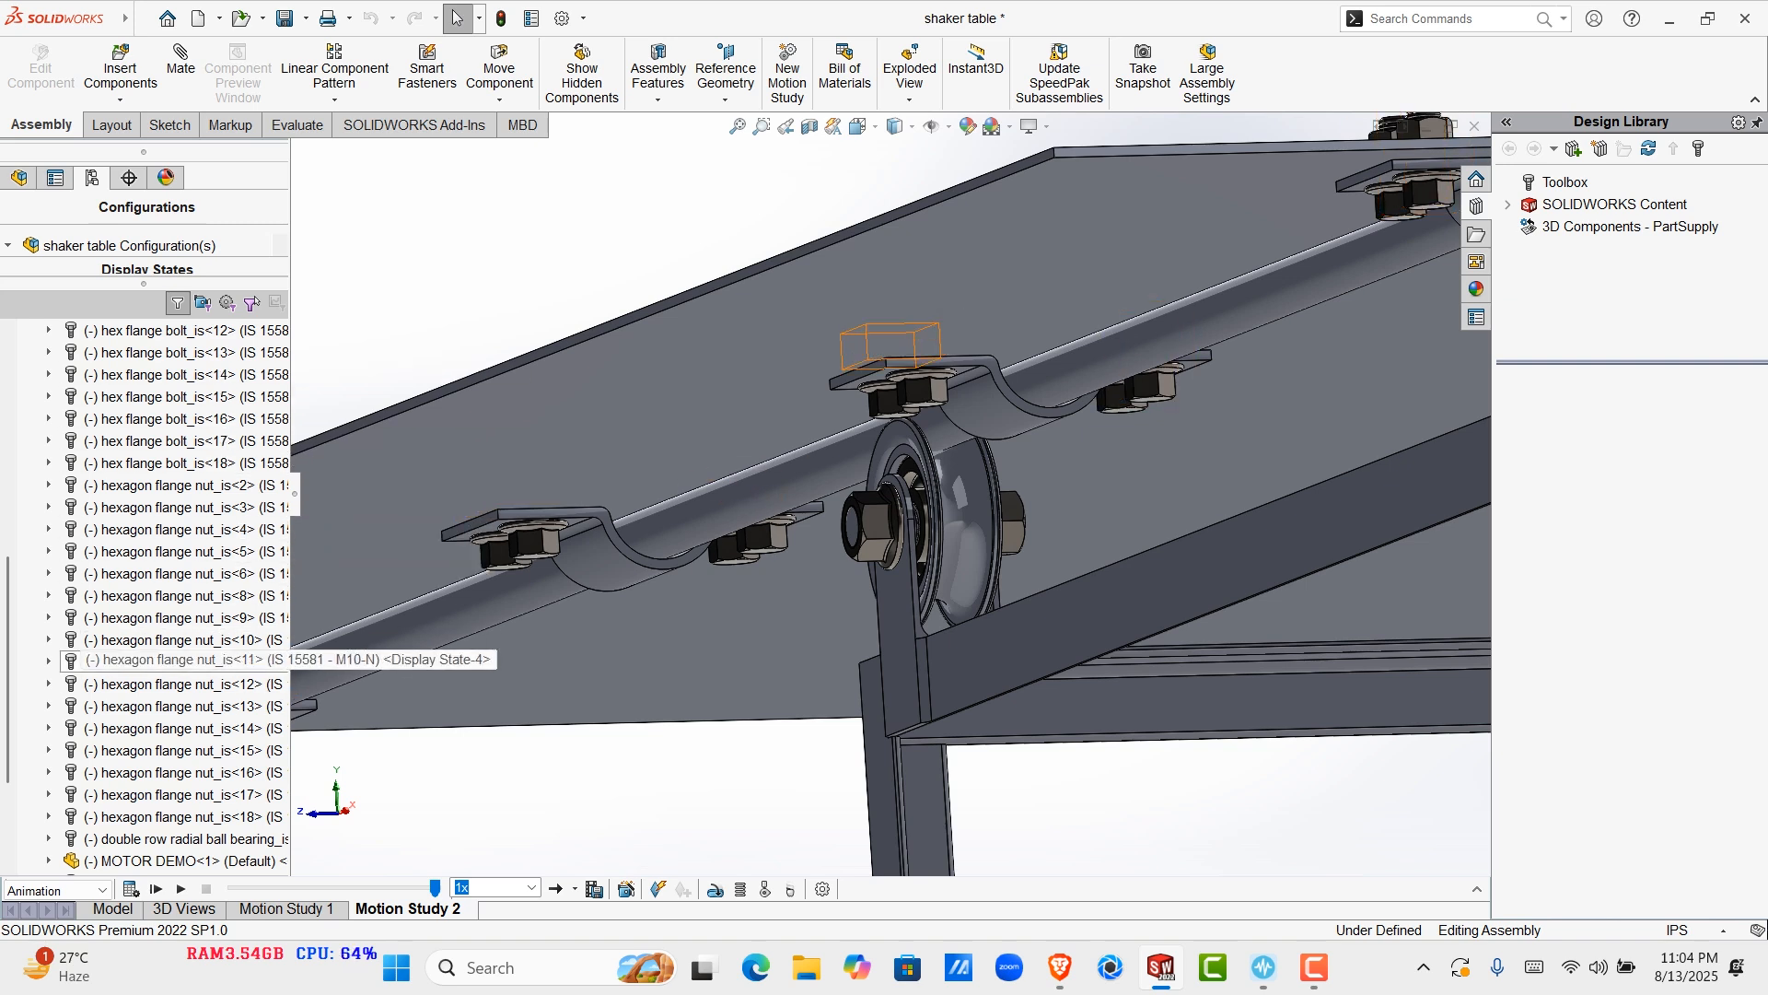
pyautogui.scroll(-3, 157, 599)
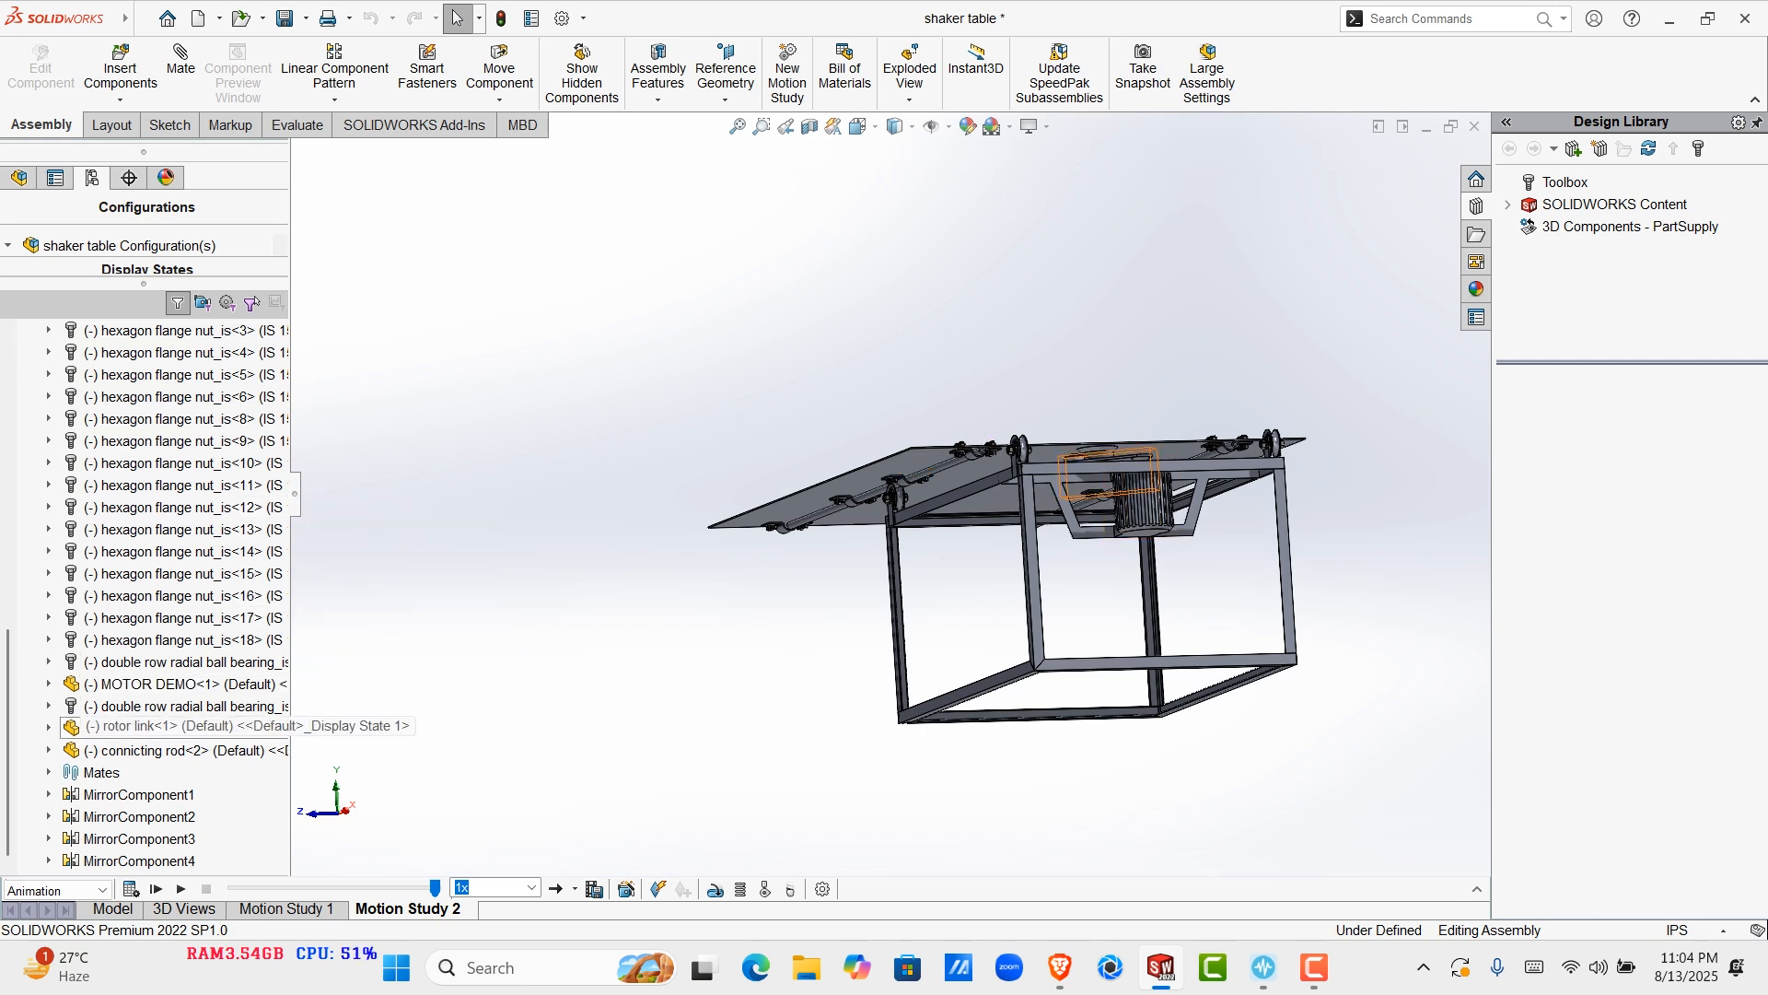
pyautogui.click(184, 706)
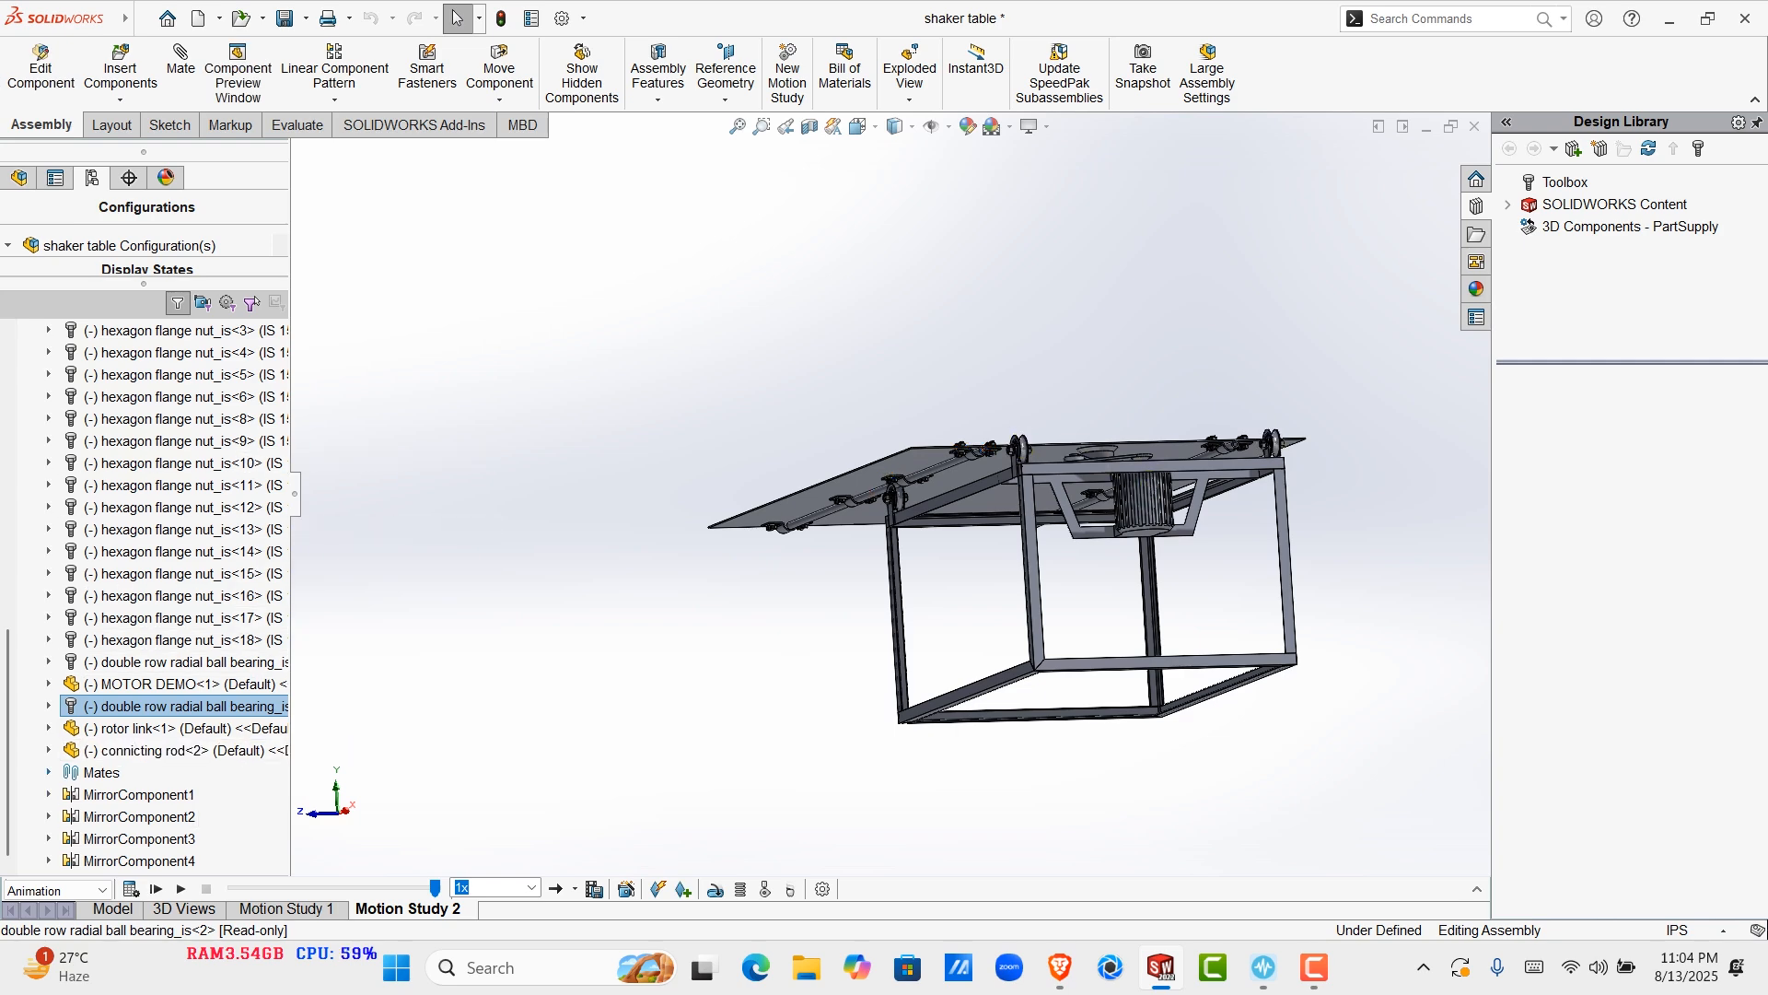
pyautogui.press('Escape')
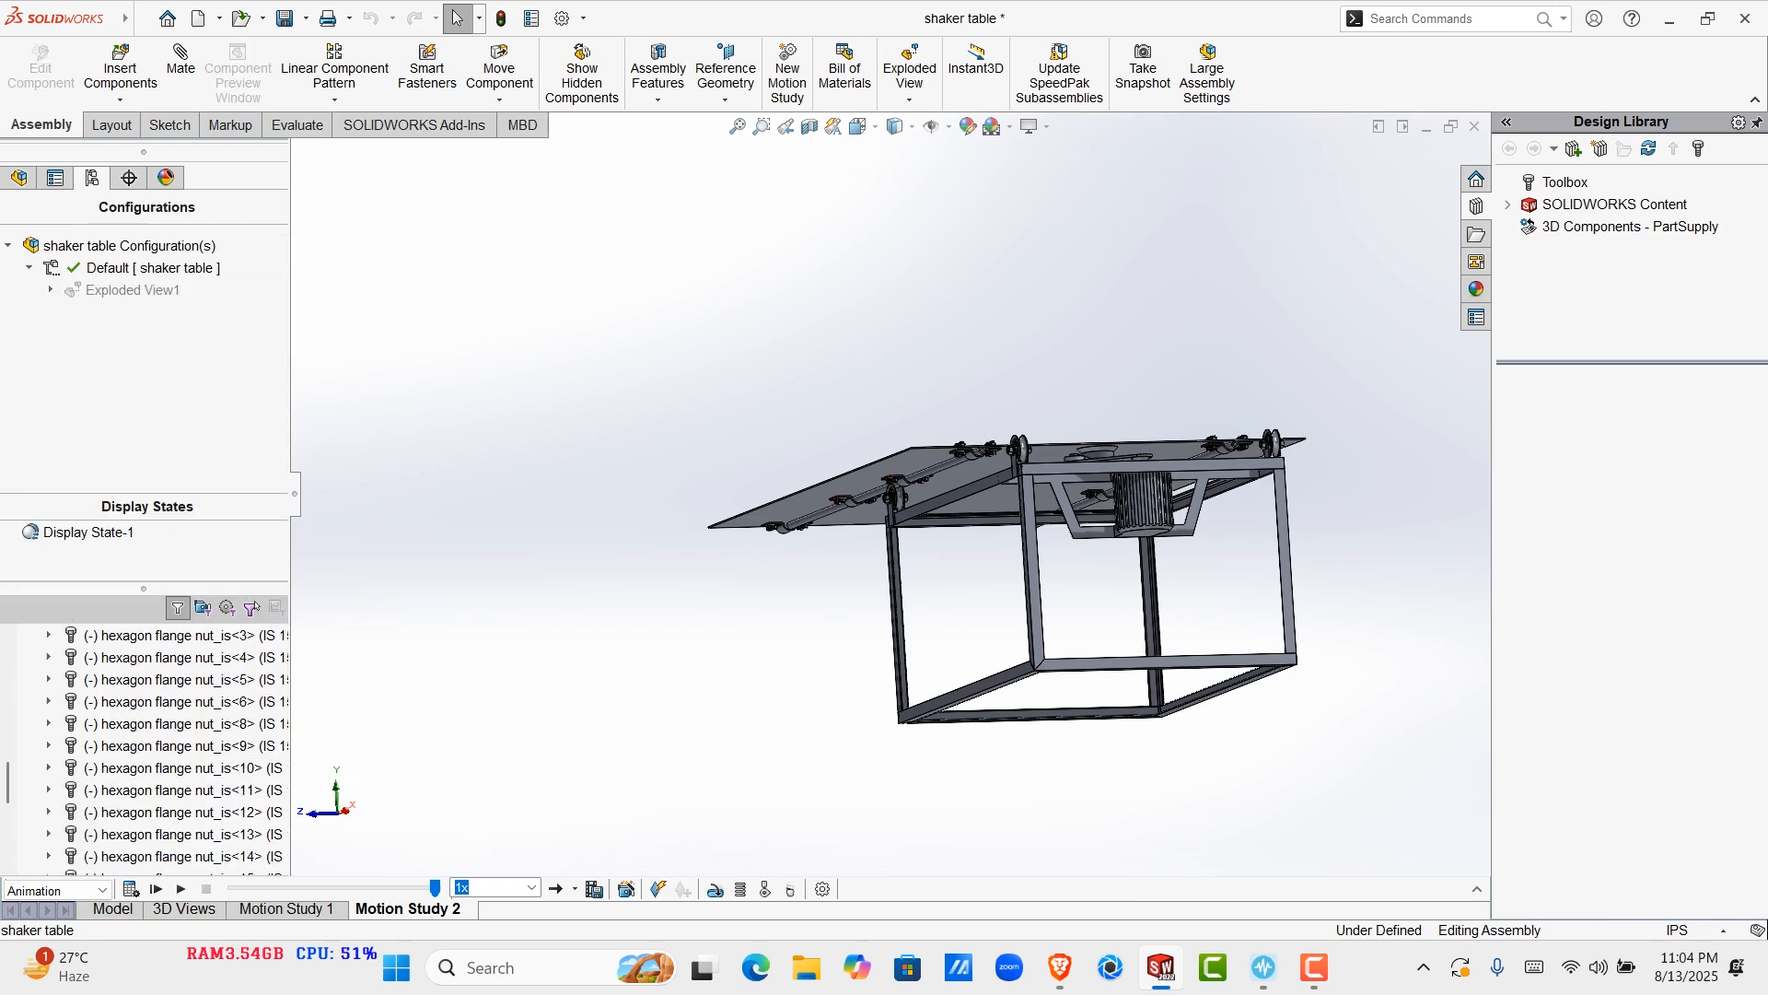
# Expand the assembly's mates and check the ones that locate the frame and pulley shaft
pyautogui.moveTo(201, 588); pyautogui.dragTo(201, 180)
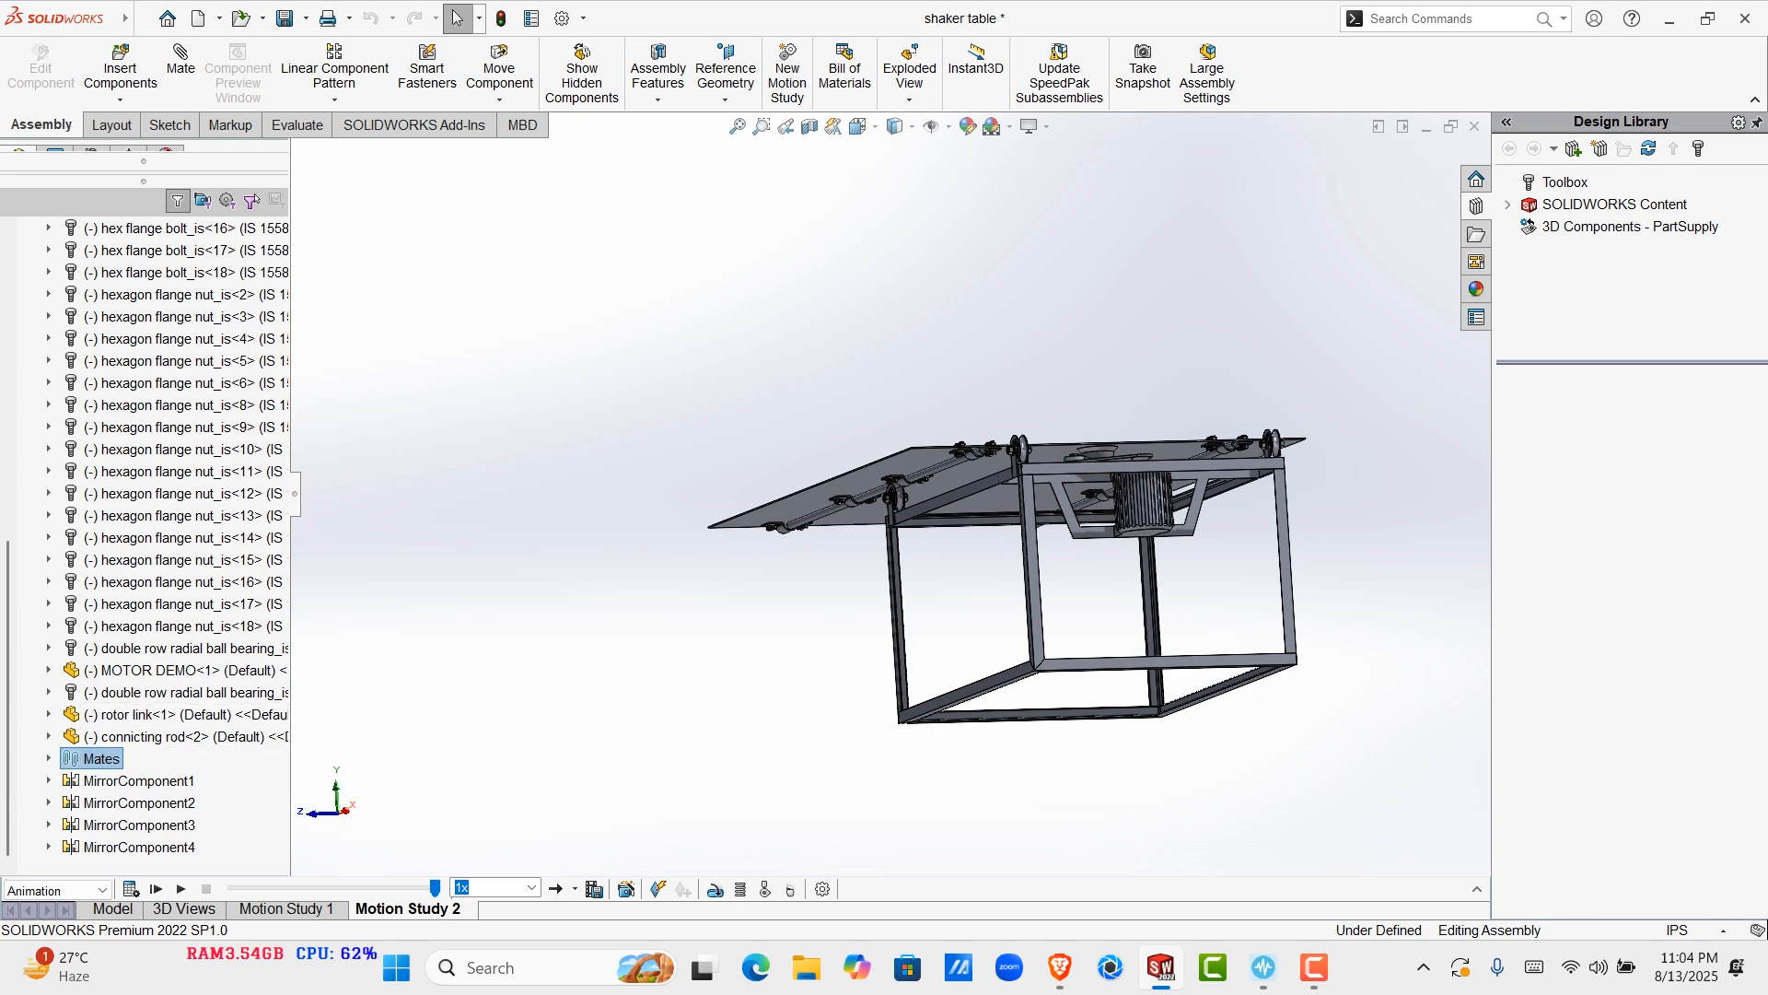
pyautogui.click(49, 758)
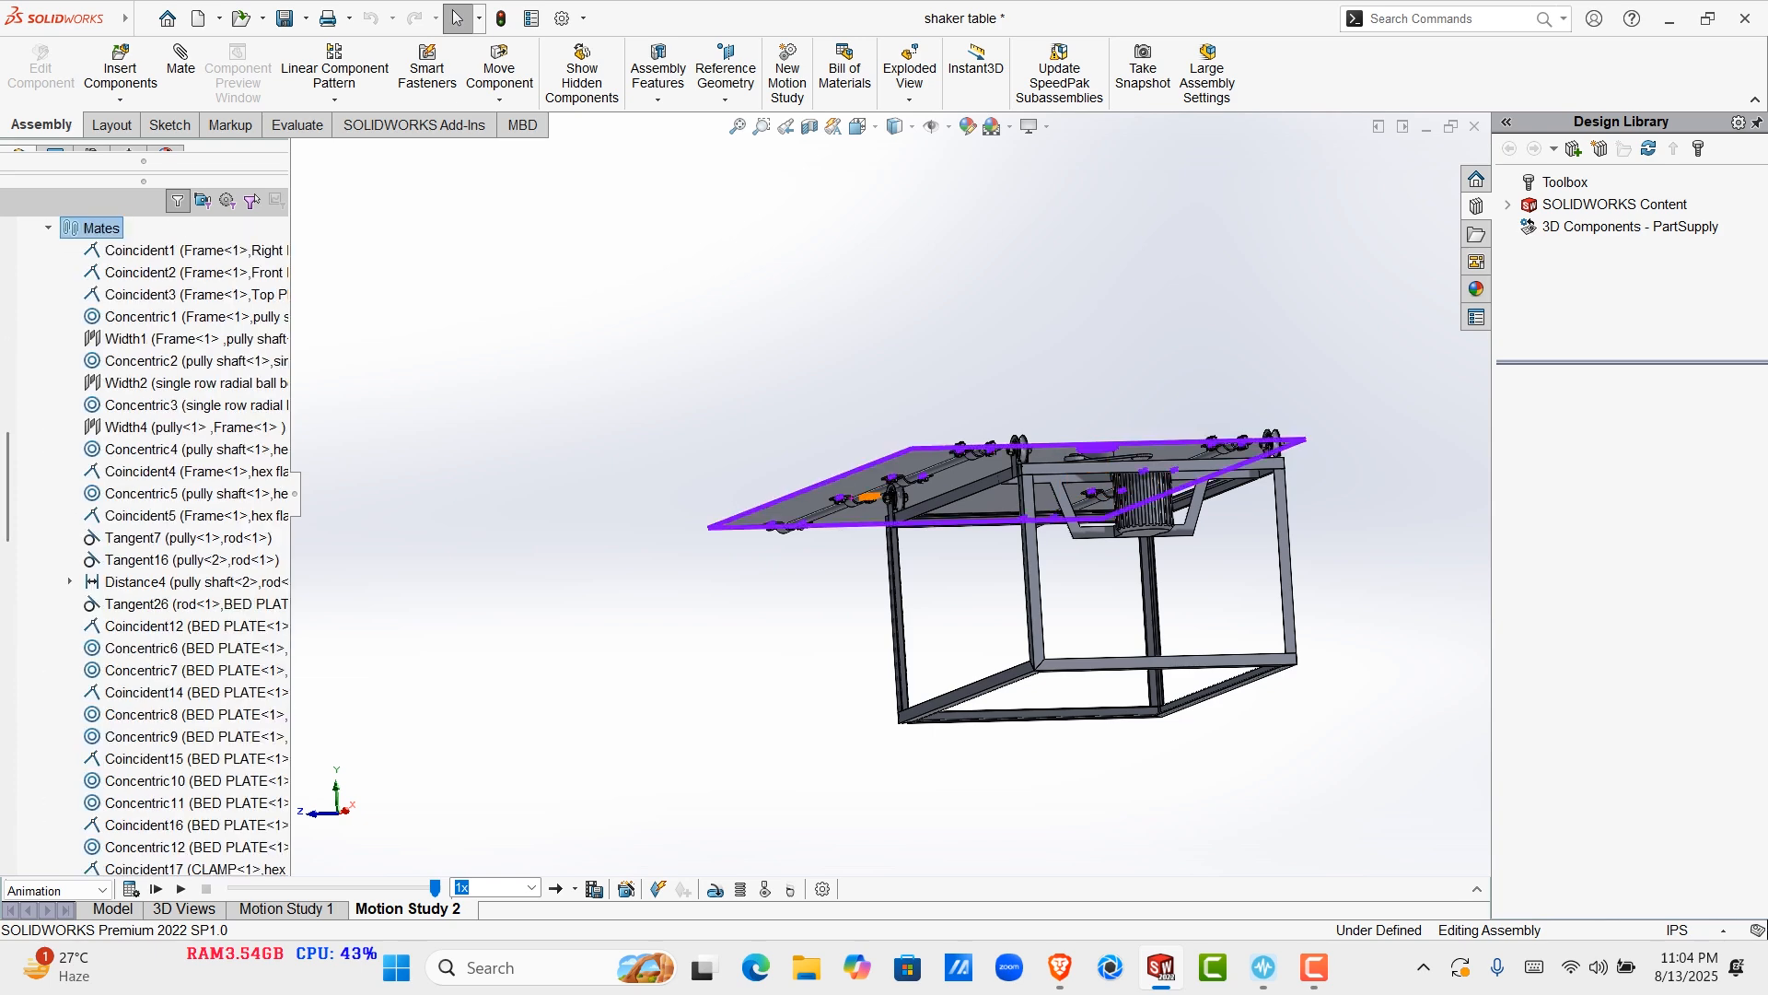
pyautogui.scroll(2, 184, 624)
pyautogui.click(184, 517)
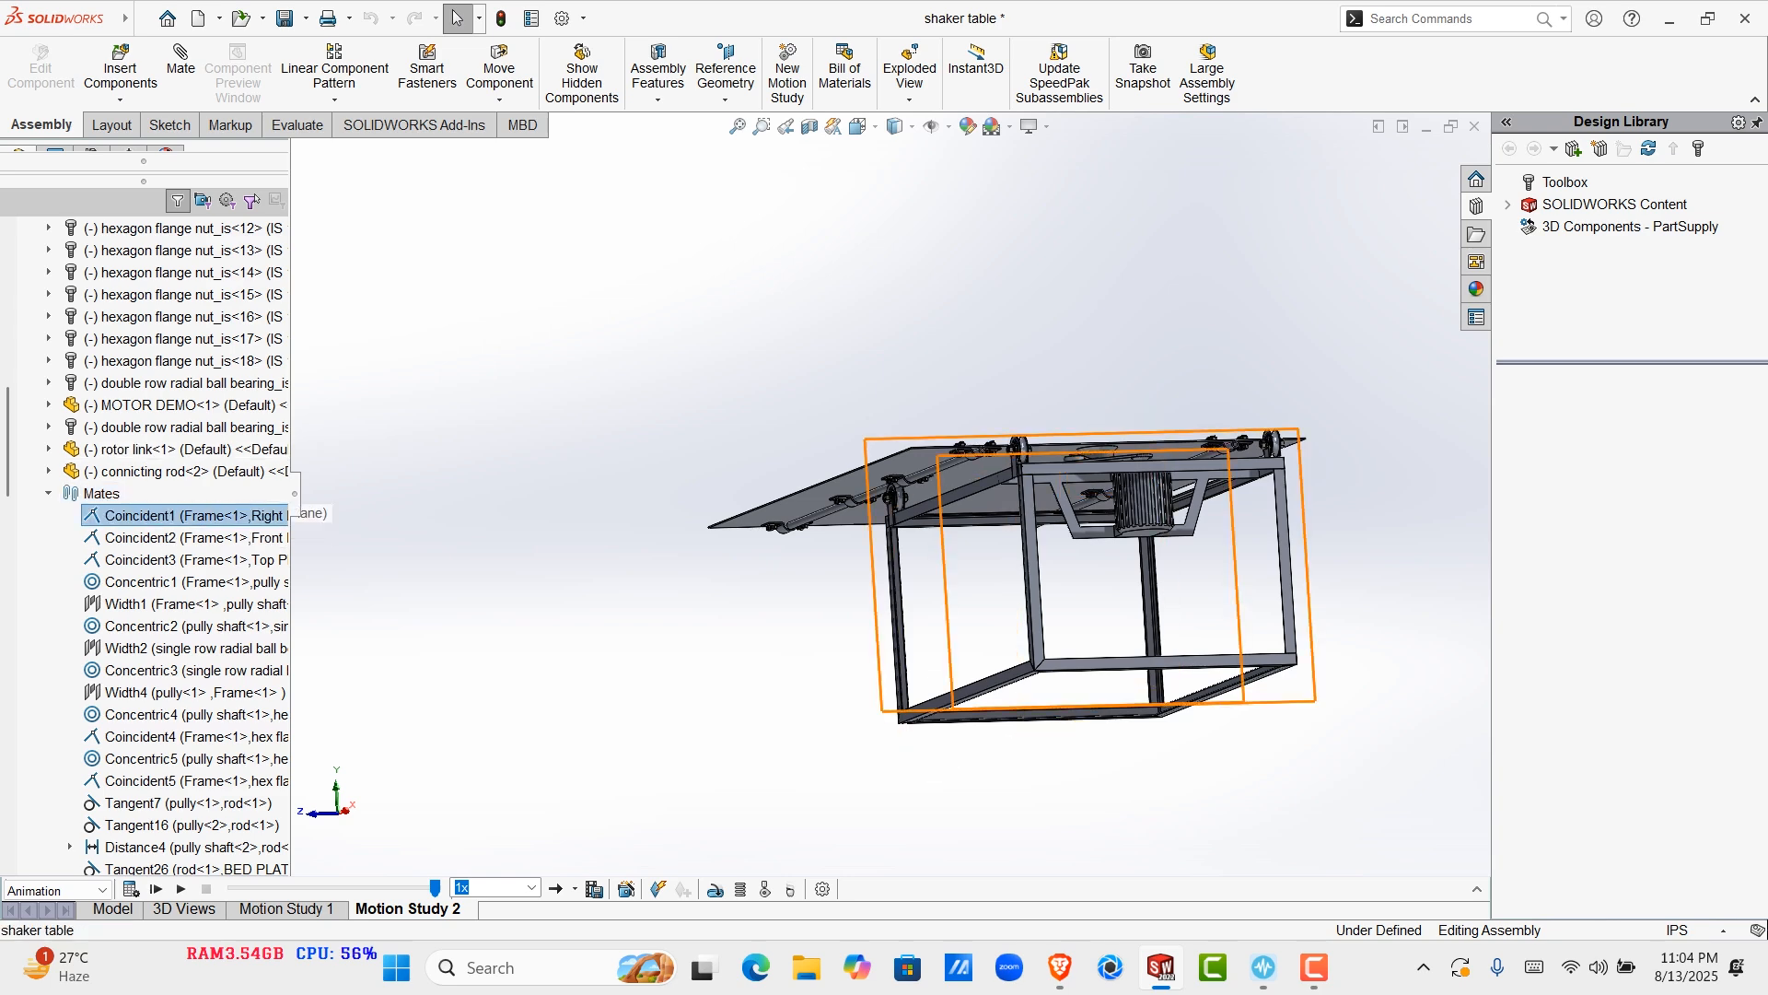
pyautogui.click(184, 626)
pyautogui.scroll(-4, 184, 644)
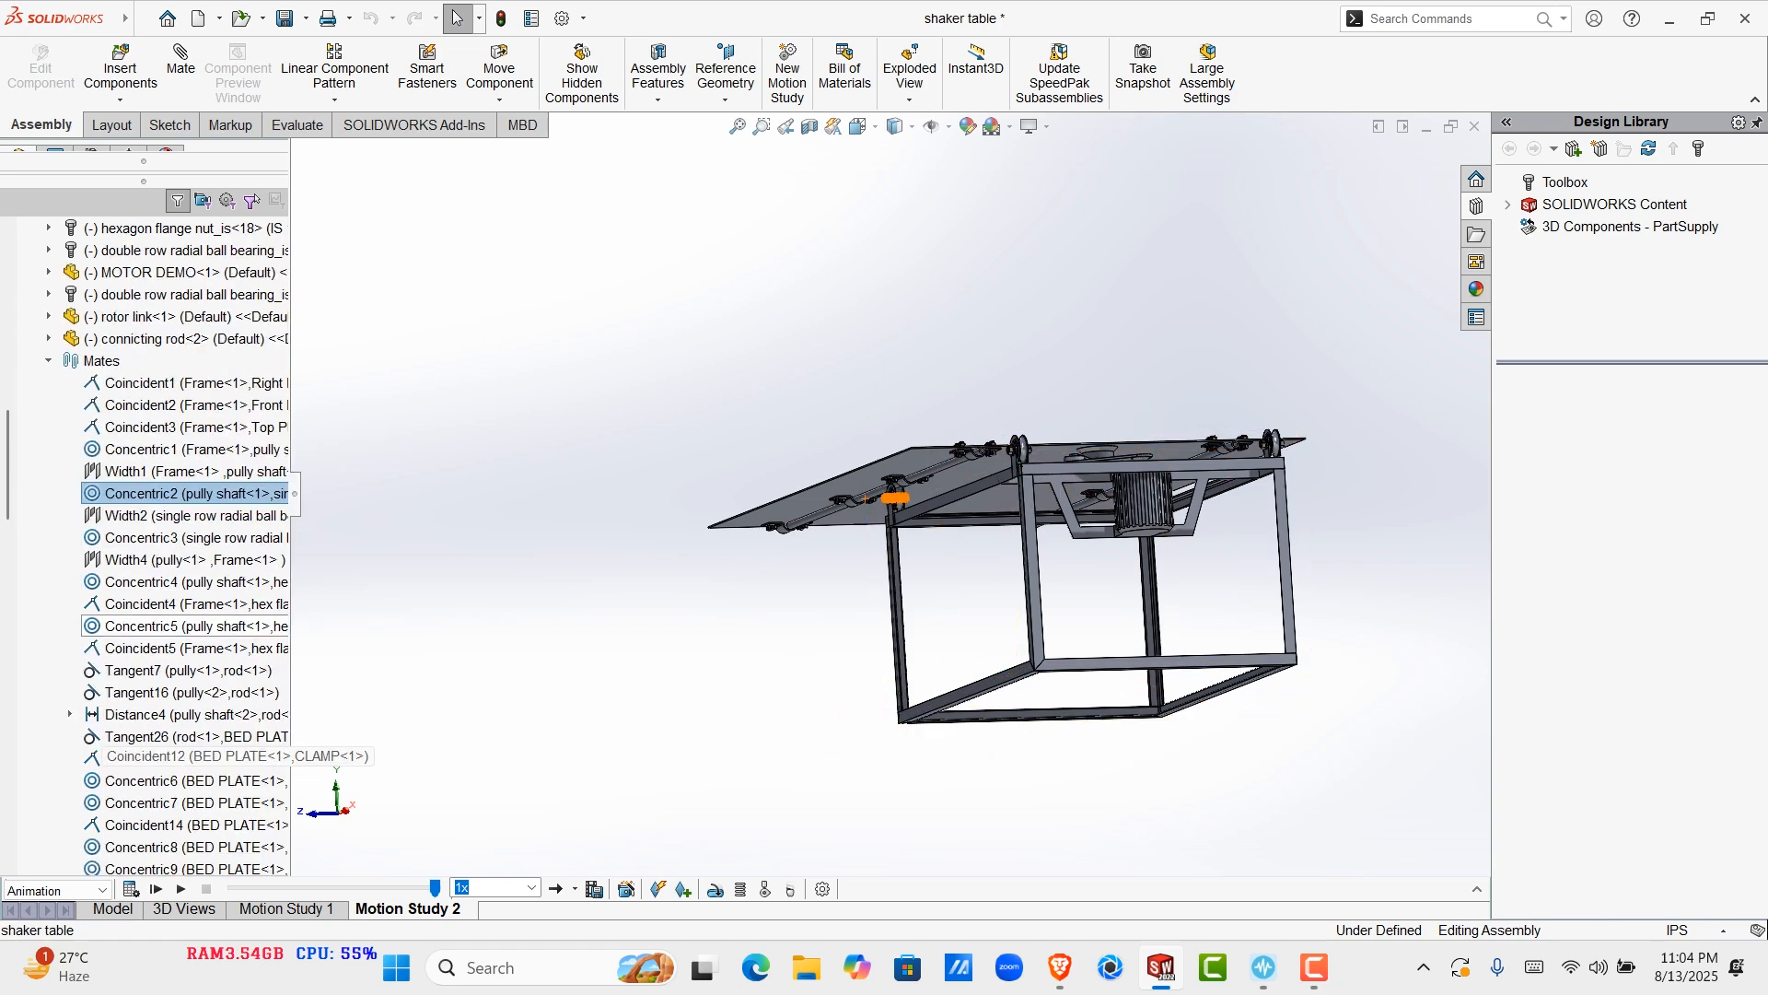
# Review the remaining mates for the clamps, flange bolts, bed plate and motor
pyautogui.scroll(-2, 184, 772)
pyautogui.click(184, 778)
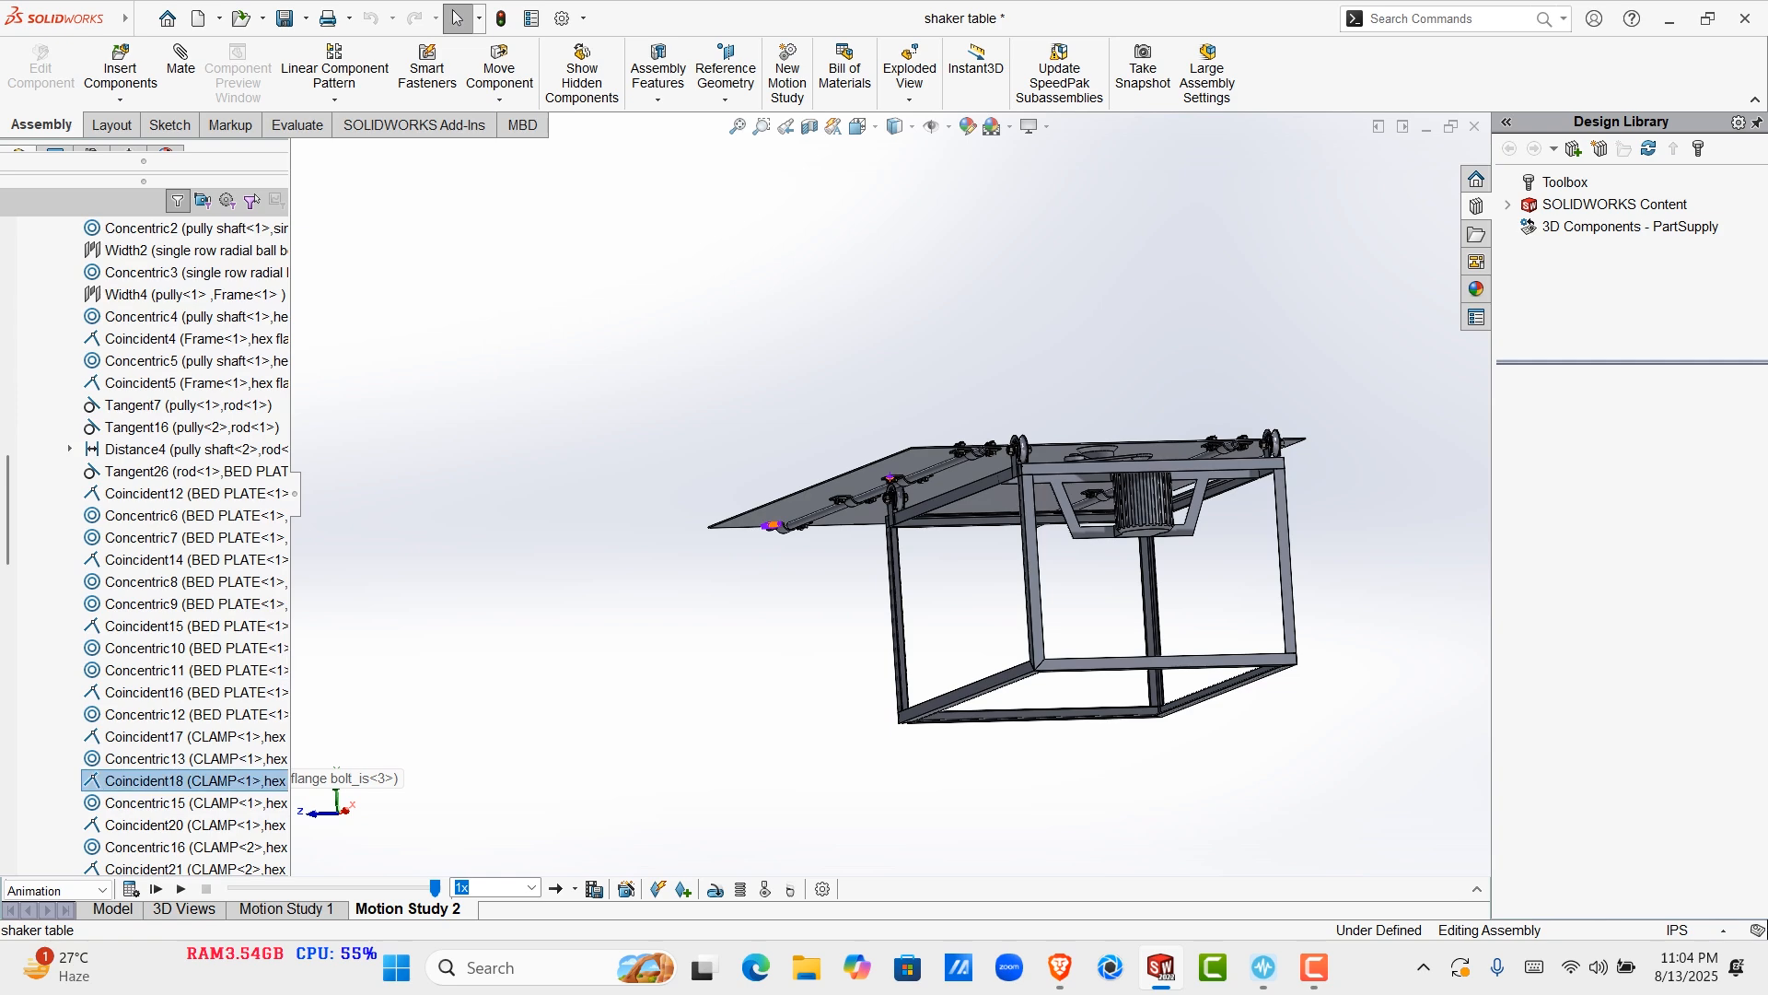
pyautogui.scroll(-2, 184, 773)
pyautogui.click(184, 778)
pyautogui.click(184, 736)
pyautogui.scroll(-4, 184, 737)
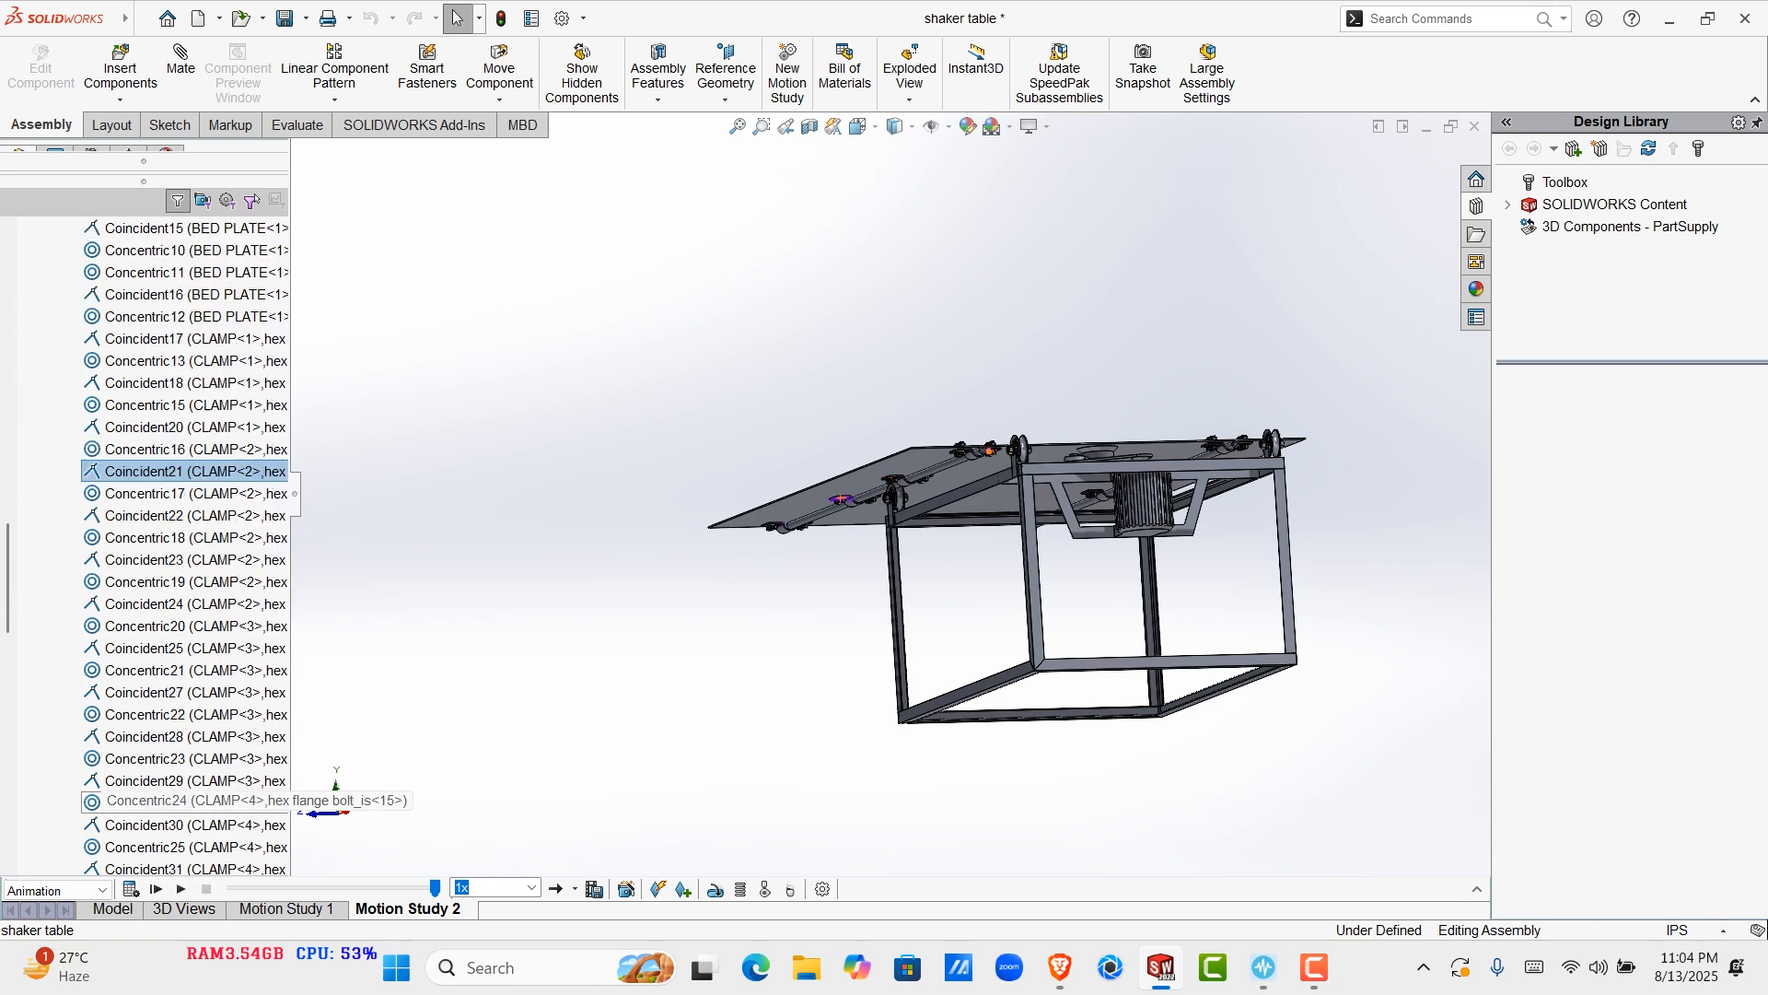
pyautogui.click(184, 802)
pyautogui.scroll(-12, 184, 773)
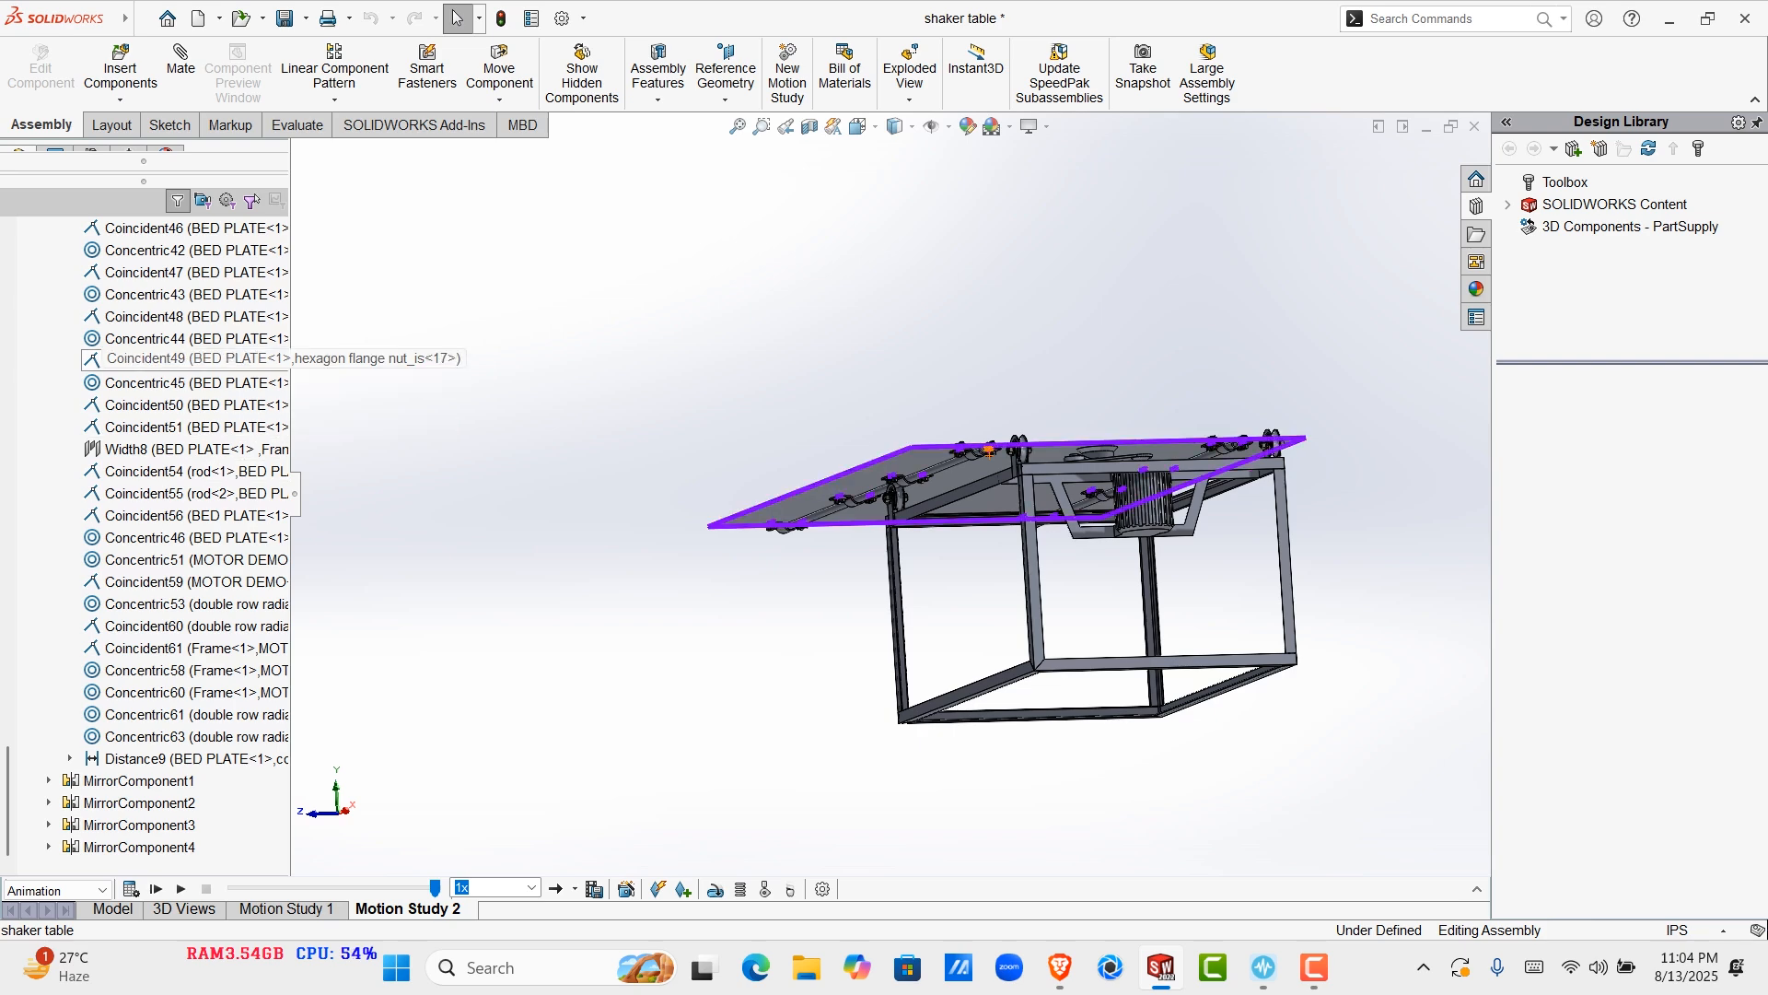
pyautogui.scroll(4, 138, 557)
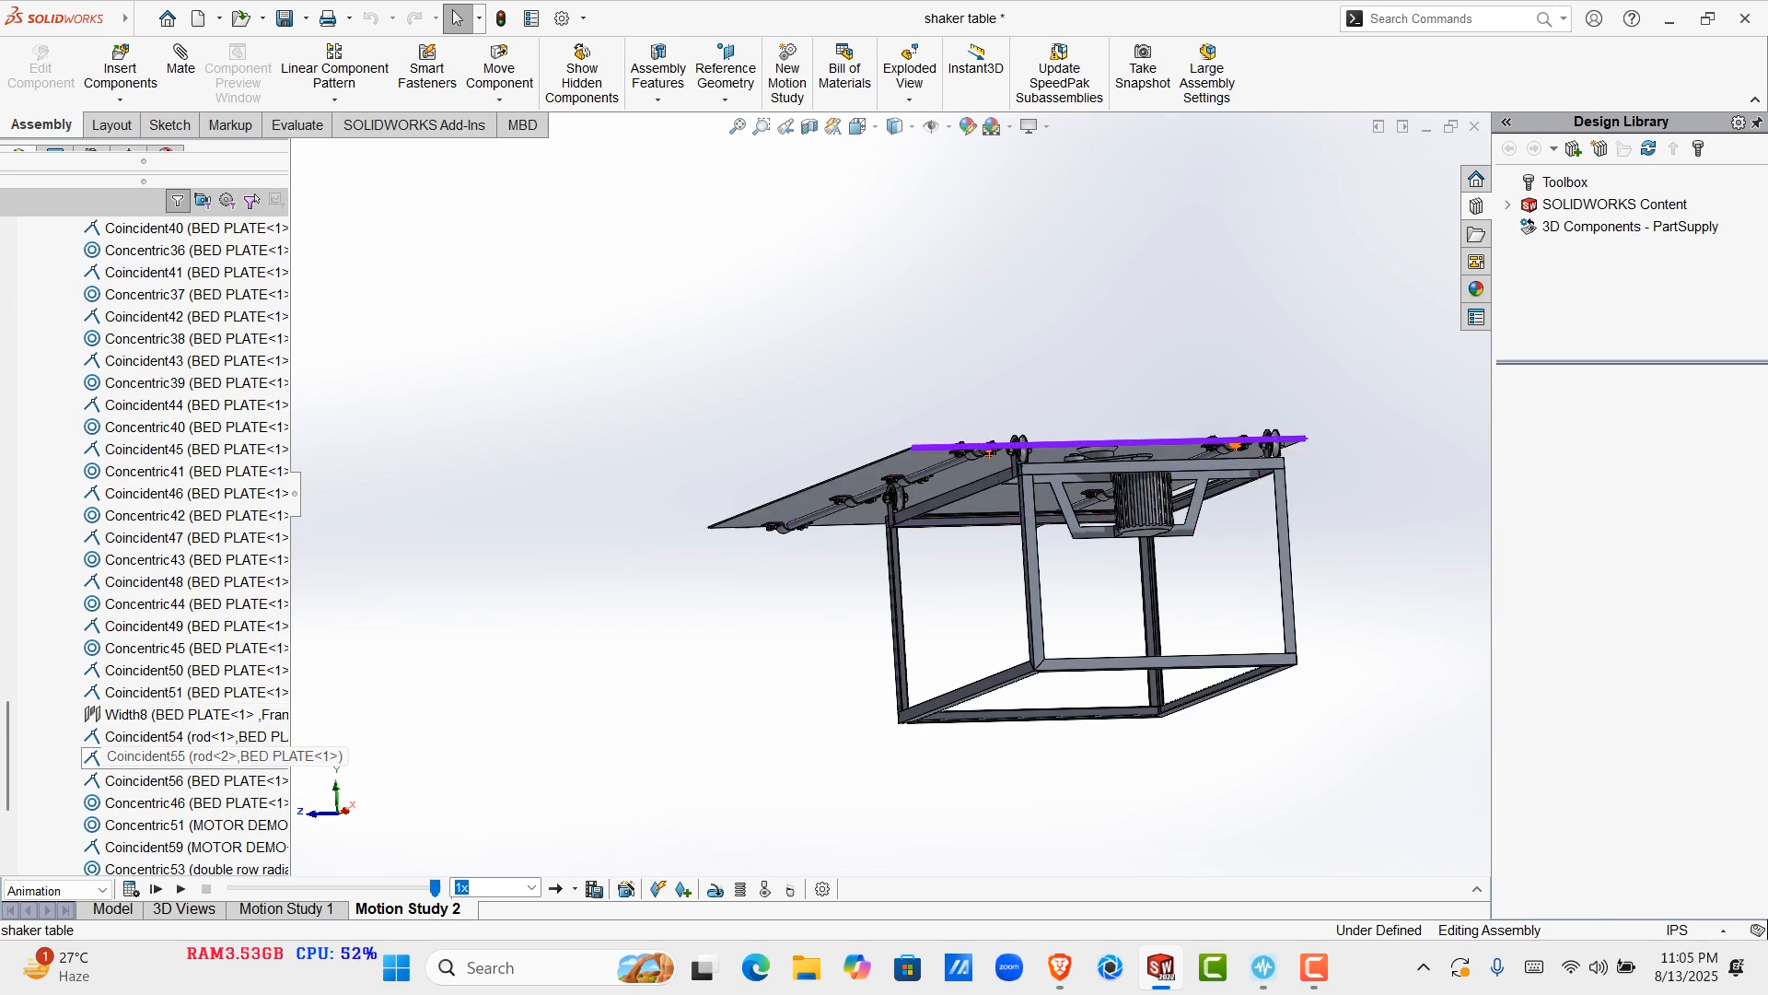
# Turn the table to its motor side and slide the bed plate along the pulleys over the frame
pyautogui.hotkey('ctrl', '7')
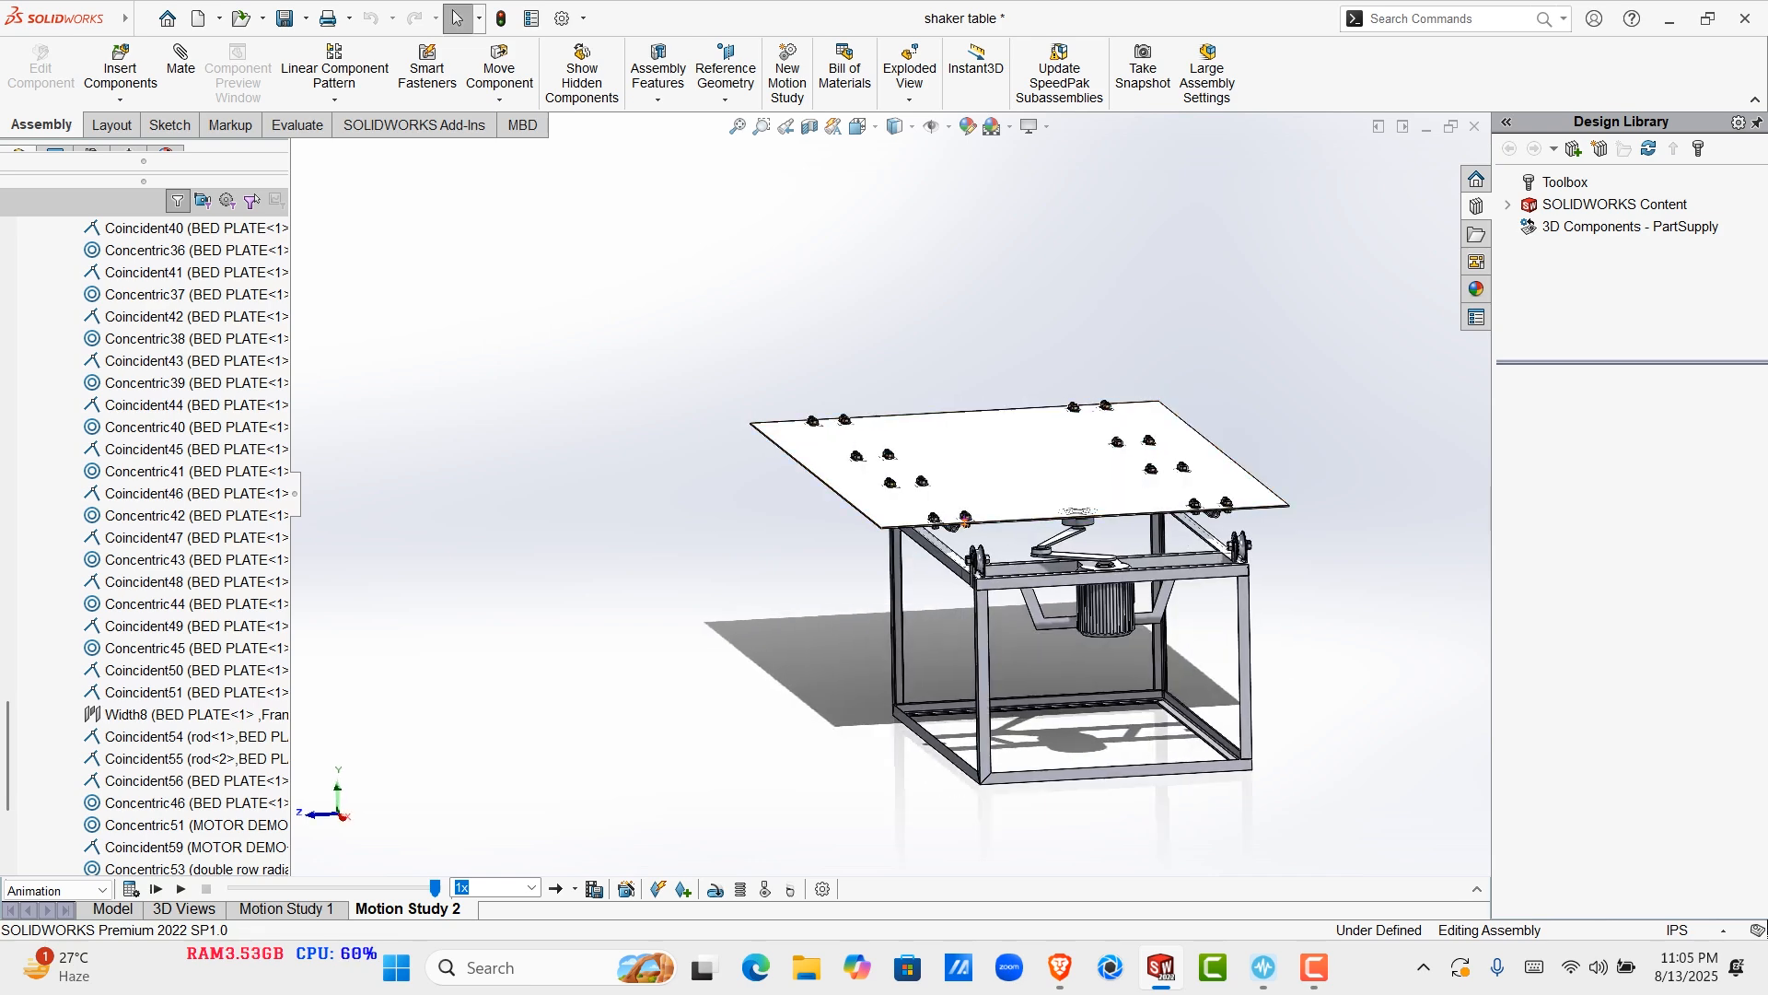
pyautogui.click(982, 439)
pyautogui.moveTo(983, 440); pyautogui.dragTo(1035, 480)
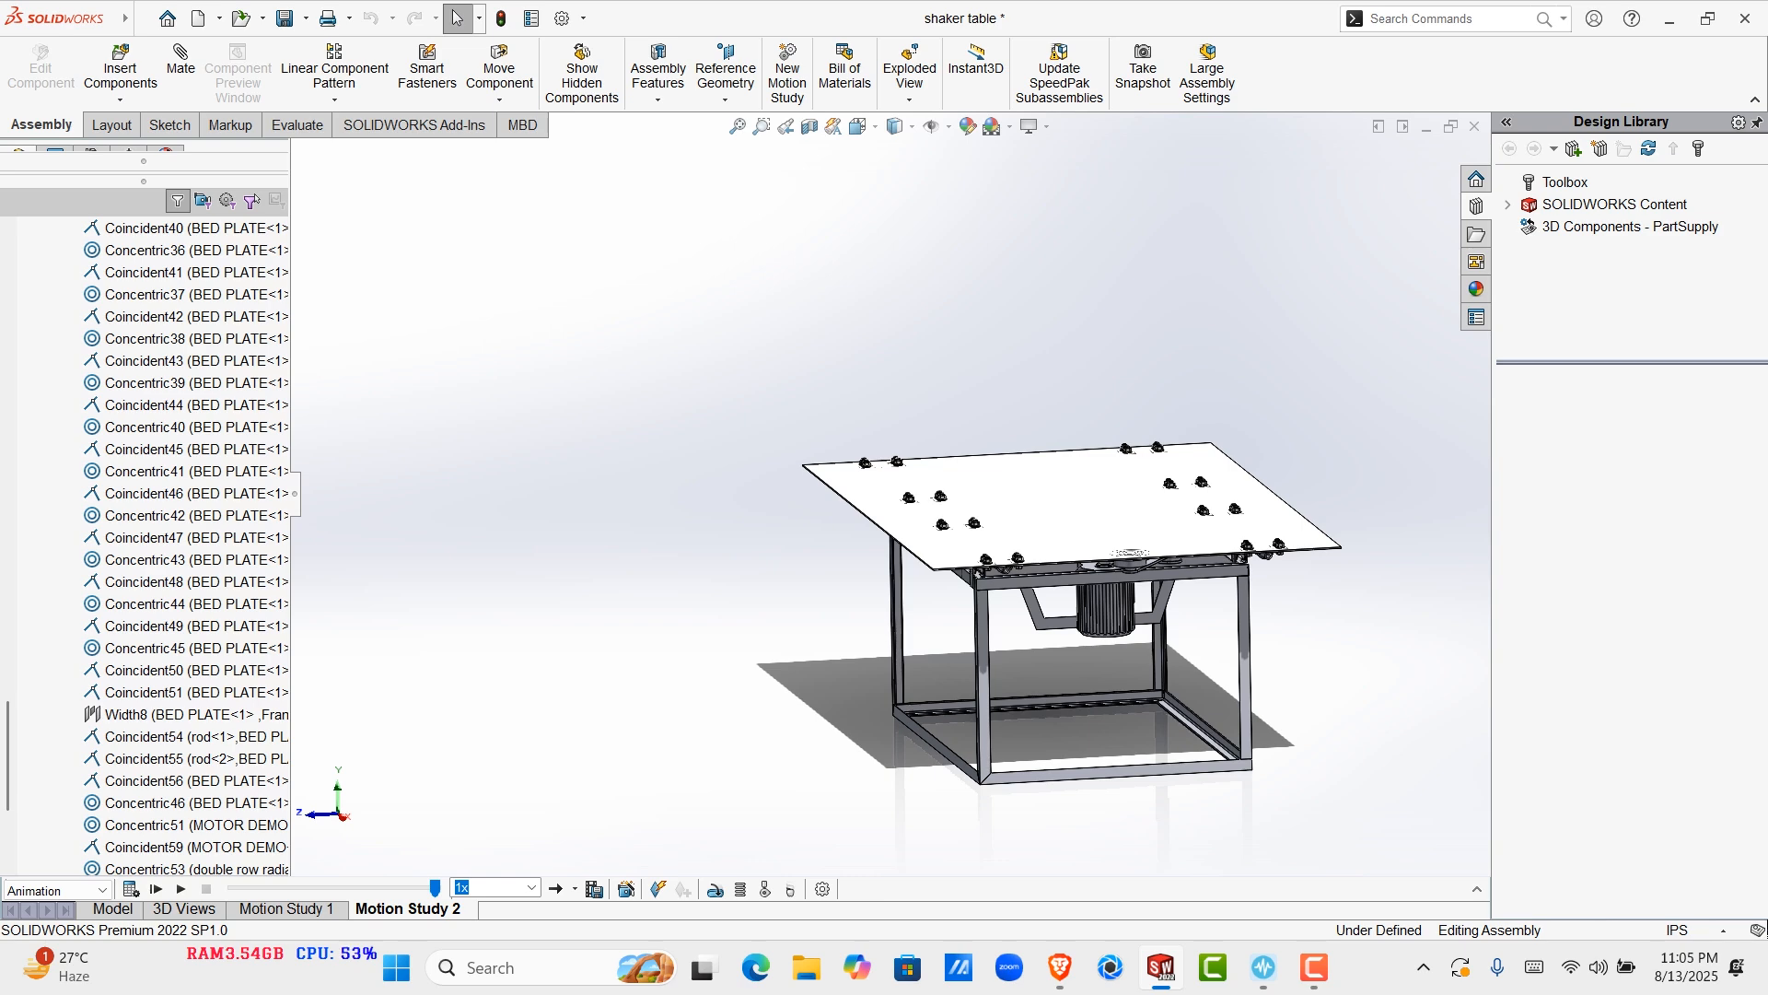
# Save the assembly, and switch to the model and back to Motion Study 2
pyautogui.hotkey('ctrl', 's')
pyautogui.click(899, 465)
pyautogui.click(112, 908)
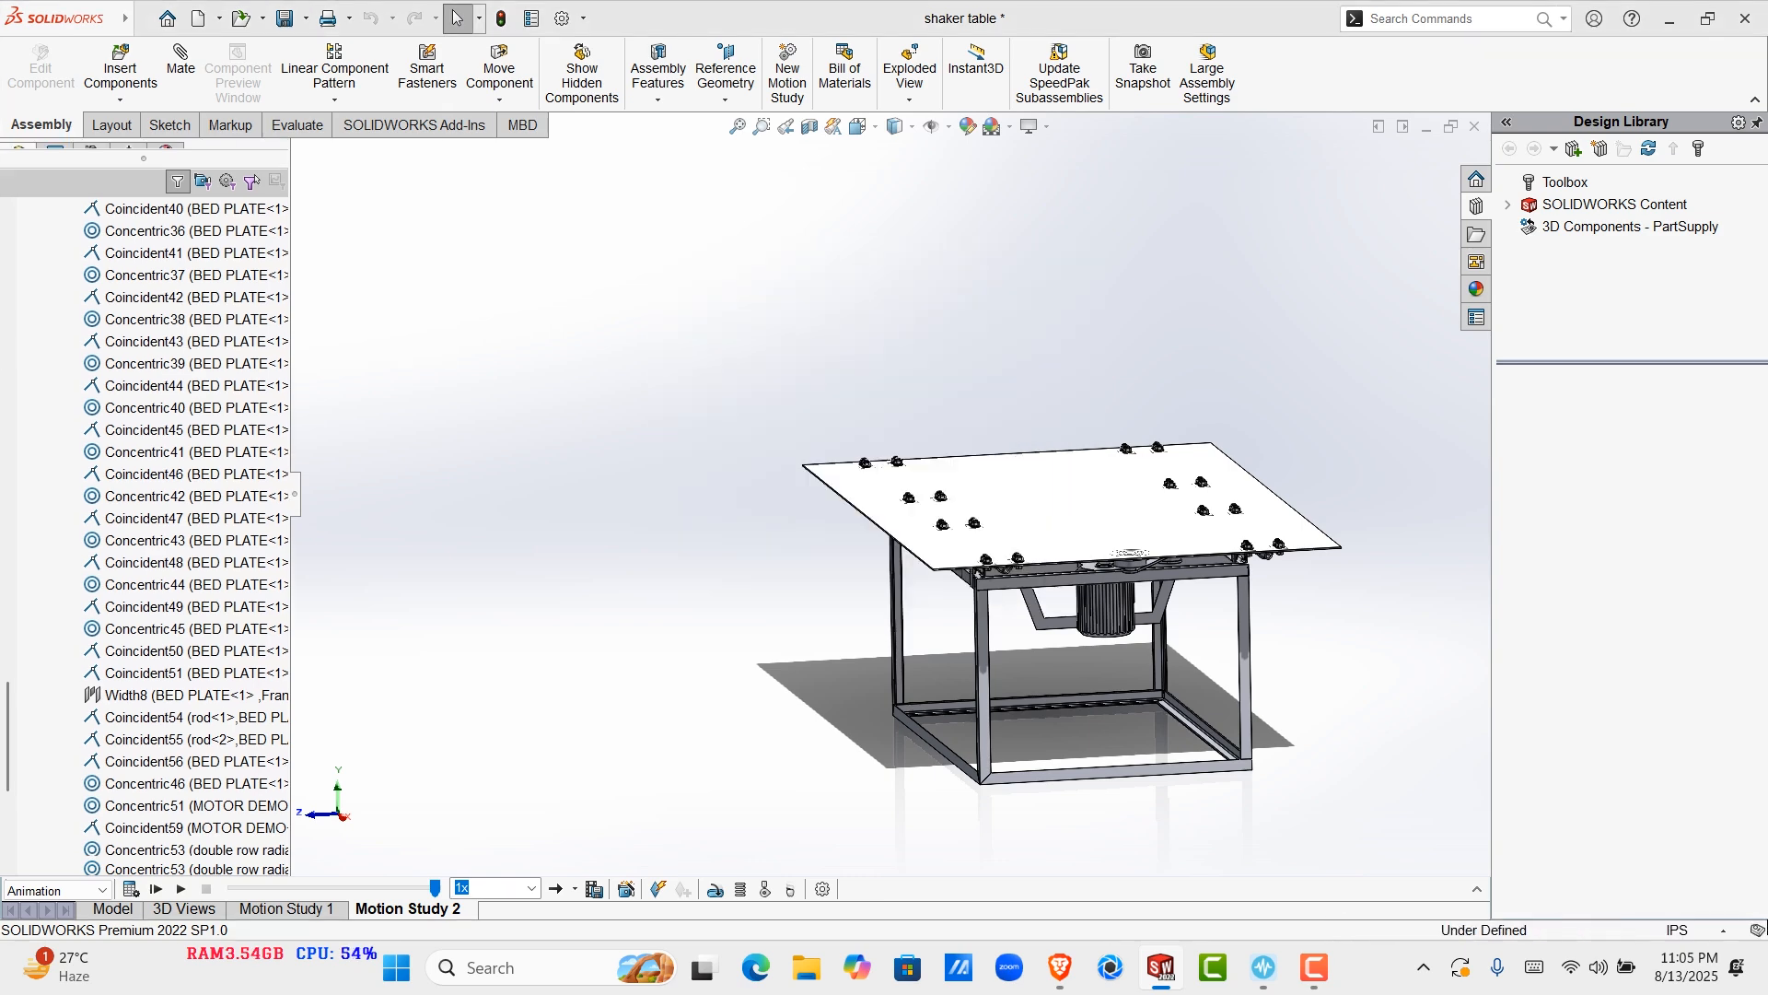
pyautogui.click(407, 908)
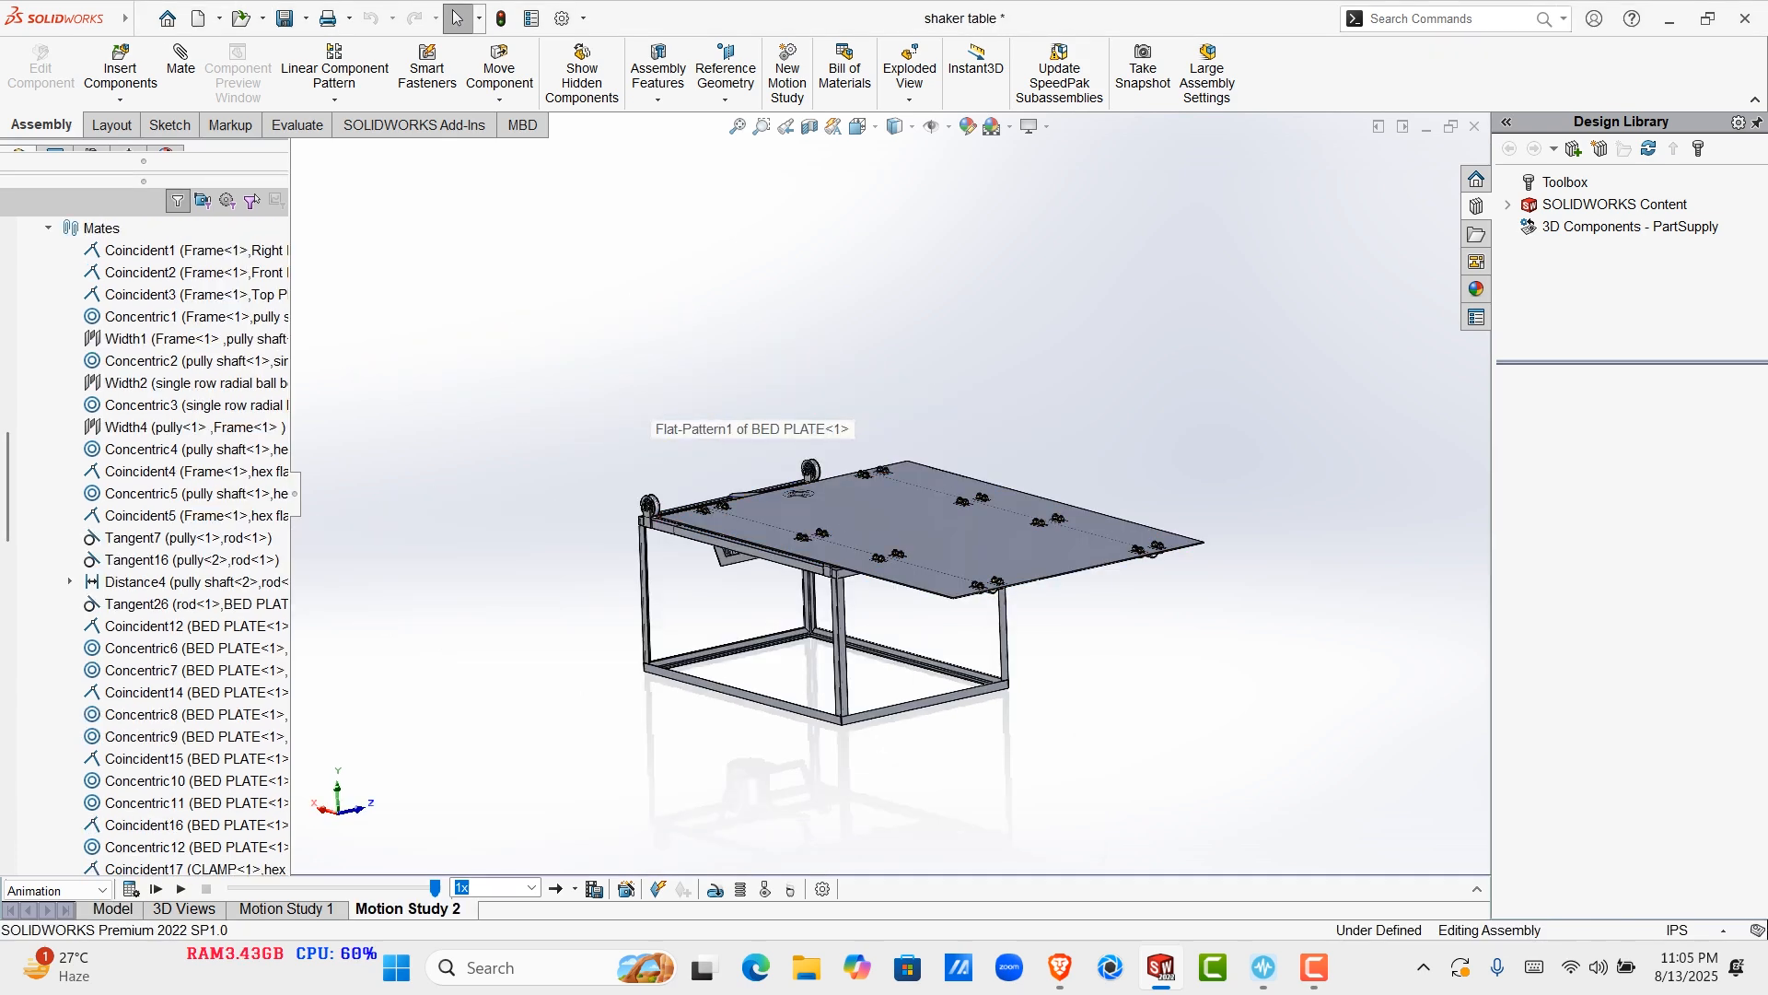
# Slide the extended bed plate back over the frame in Motion Study 2 and clear the selection
pyautogui.moveTo(649, 391)
pyautogui.mouseDown()
pyautogui.moveTo(930, 525)
pyautogui.moveTo(842, 480)
pyautogui.mouseUp()
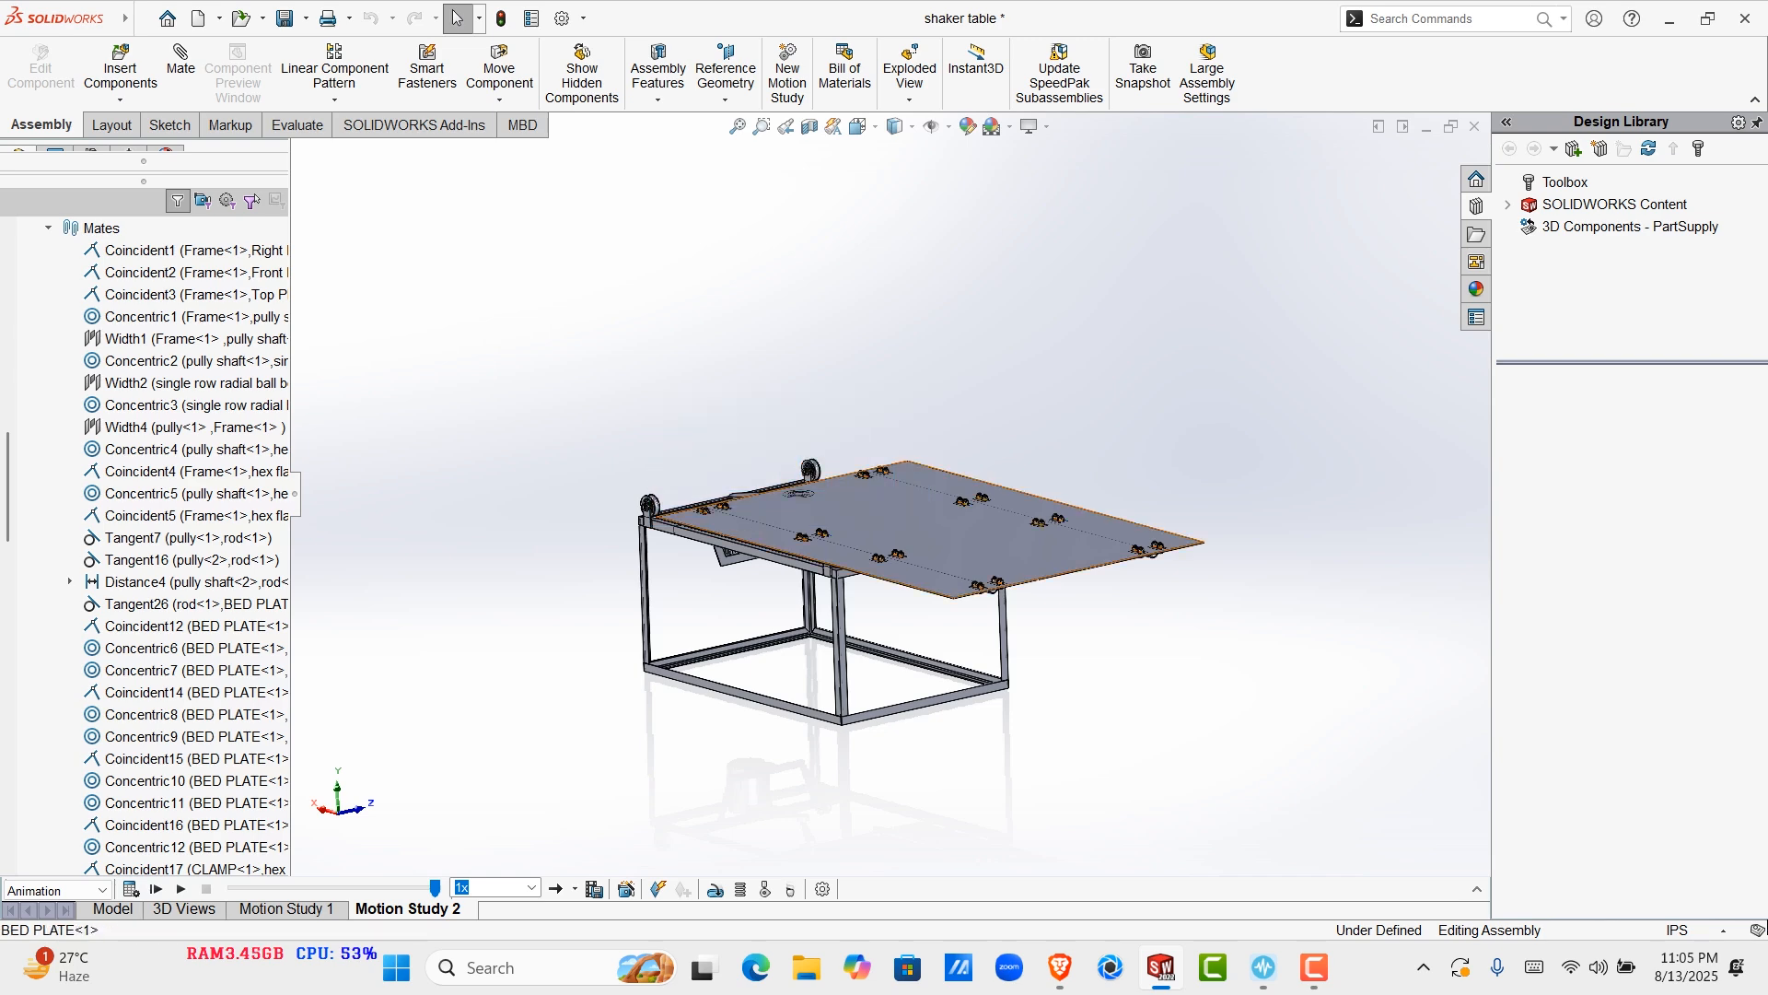
pyautogui.moveTo(1054, 561); pyautogui.dragTo(917, 524)
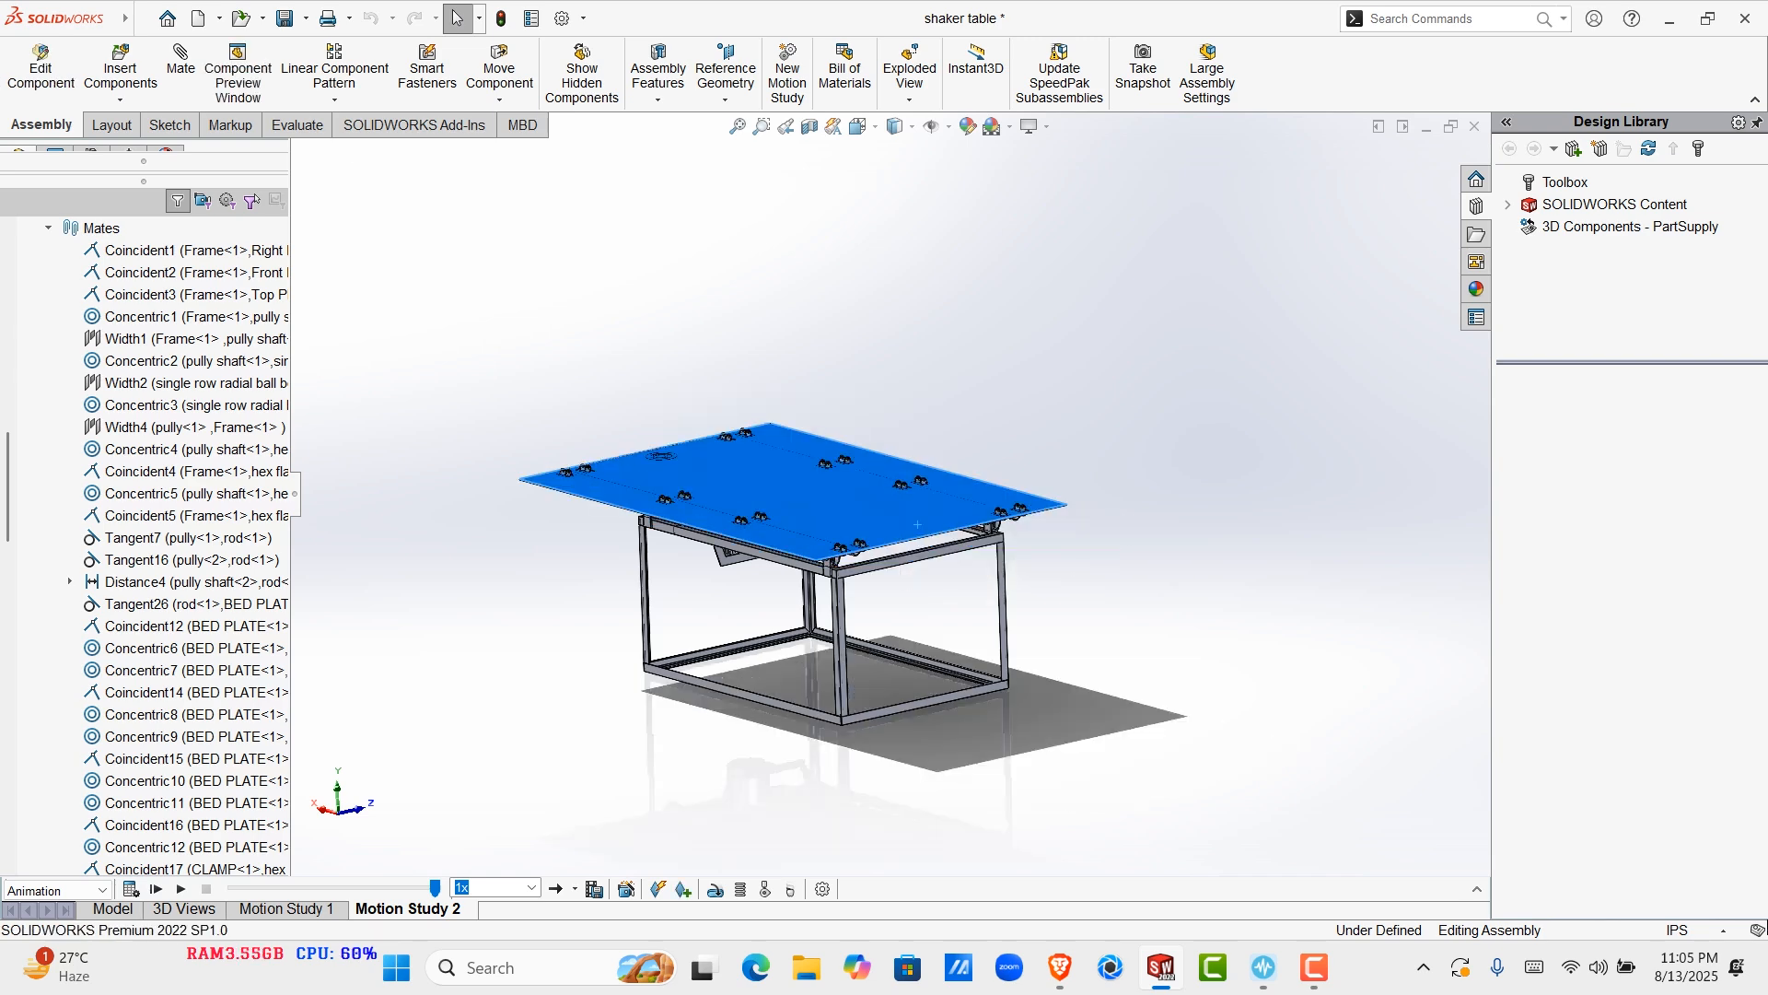
pyautogui.press('Escape')
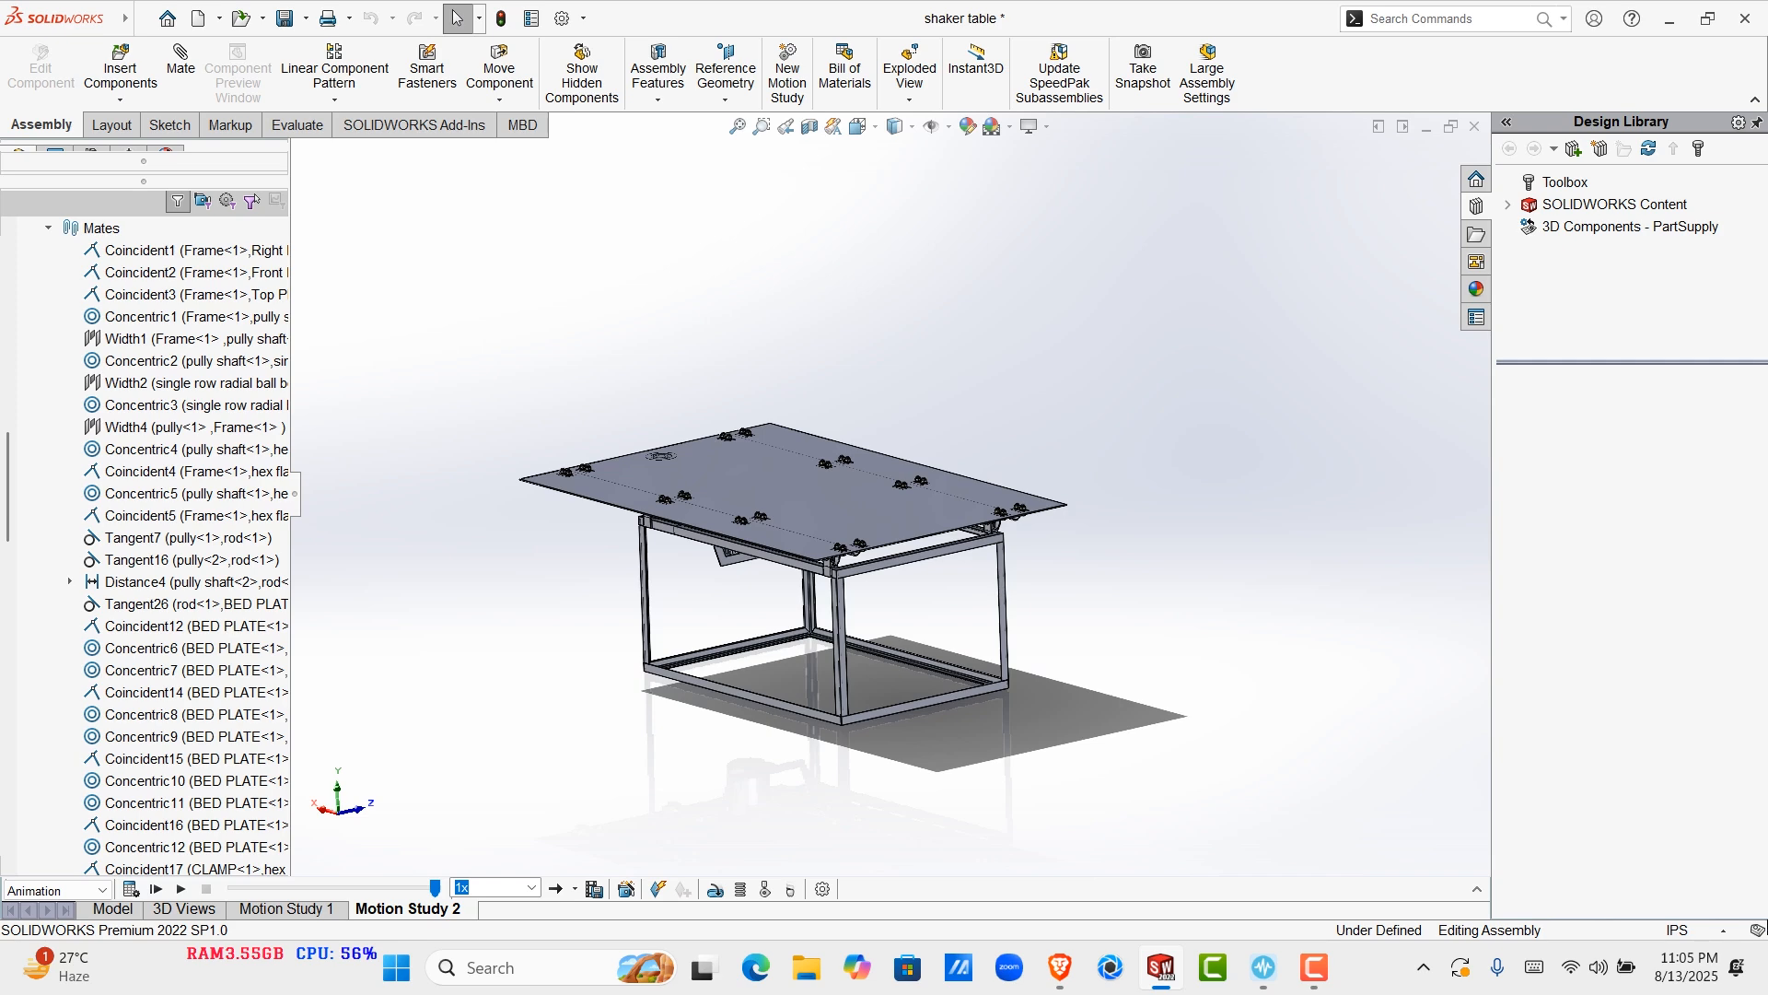
# Open Pack and Go for the shaker table assembly and review the list of files it includes
pyautogui.click(144, 19)
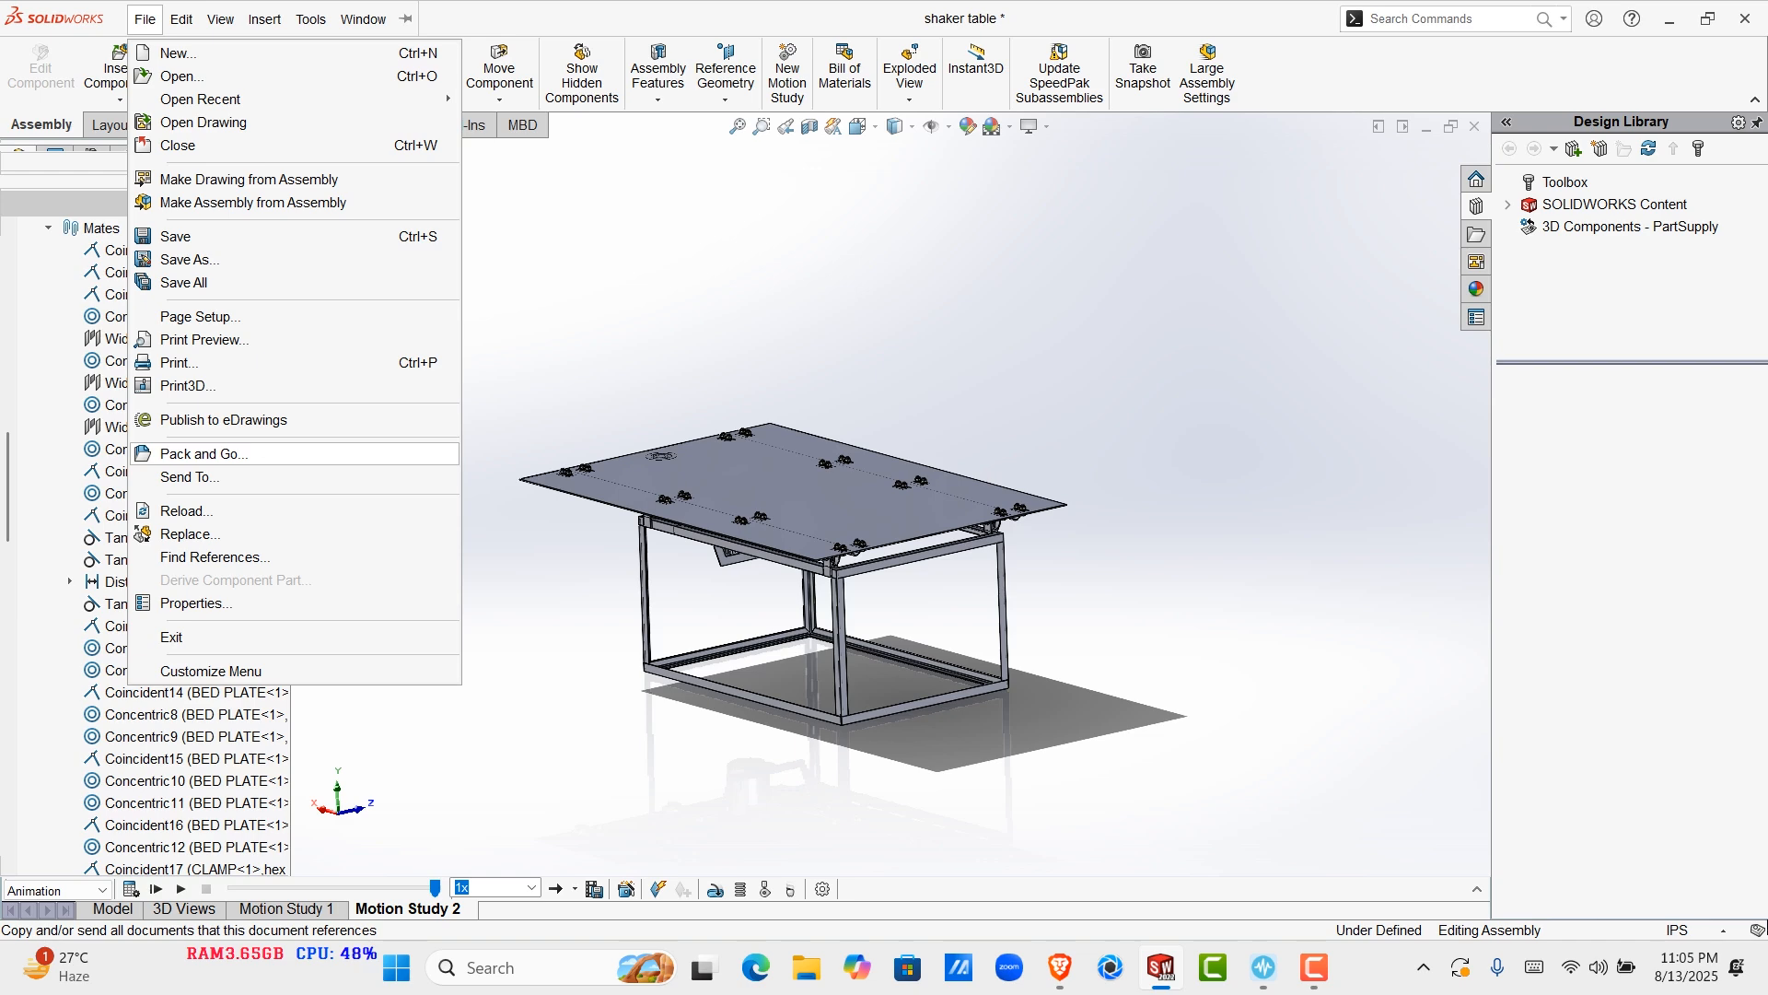
pyautogui.press('Return')
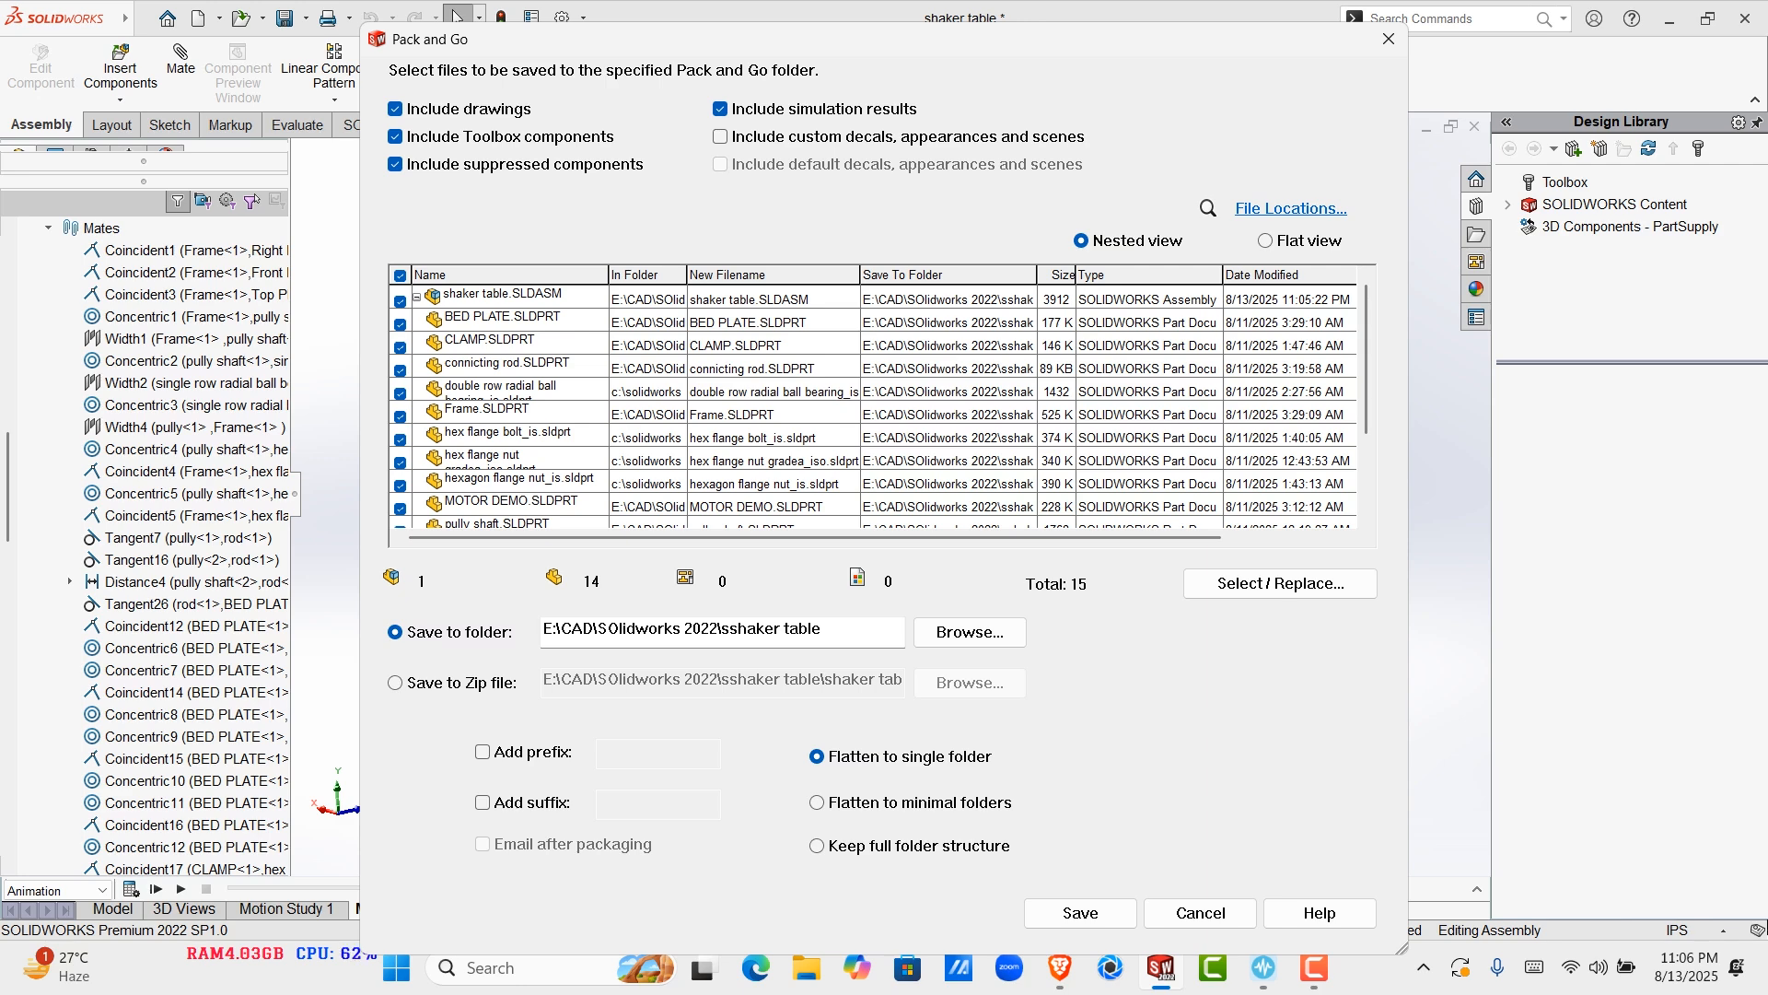
pyautogui.scroll(-2, 873, 405)
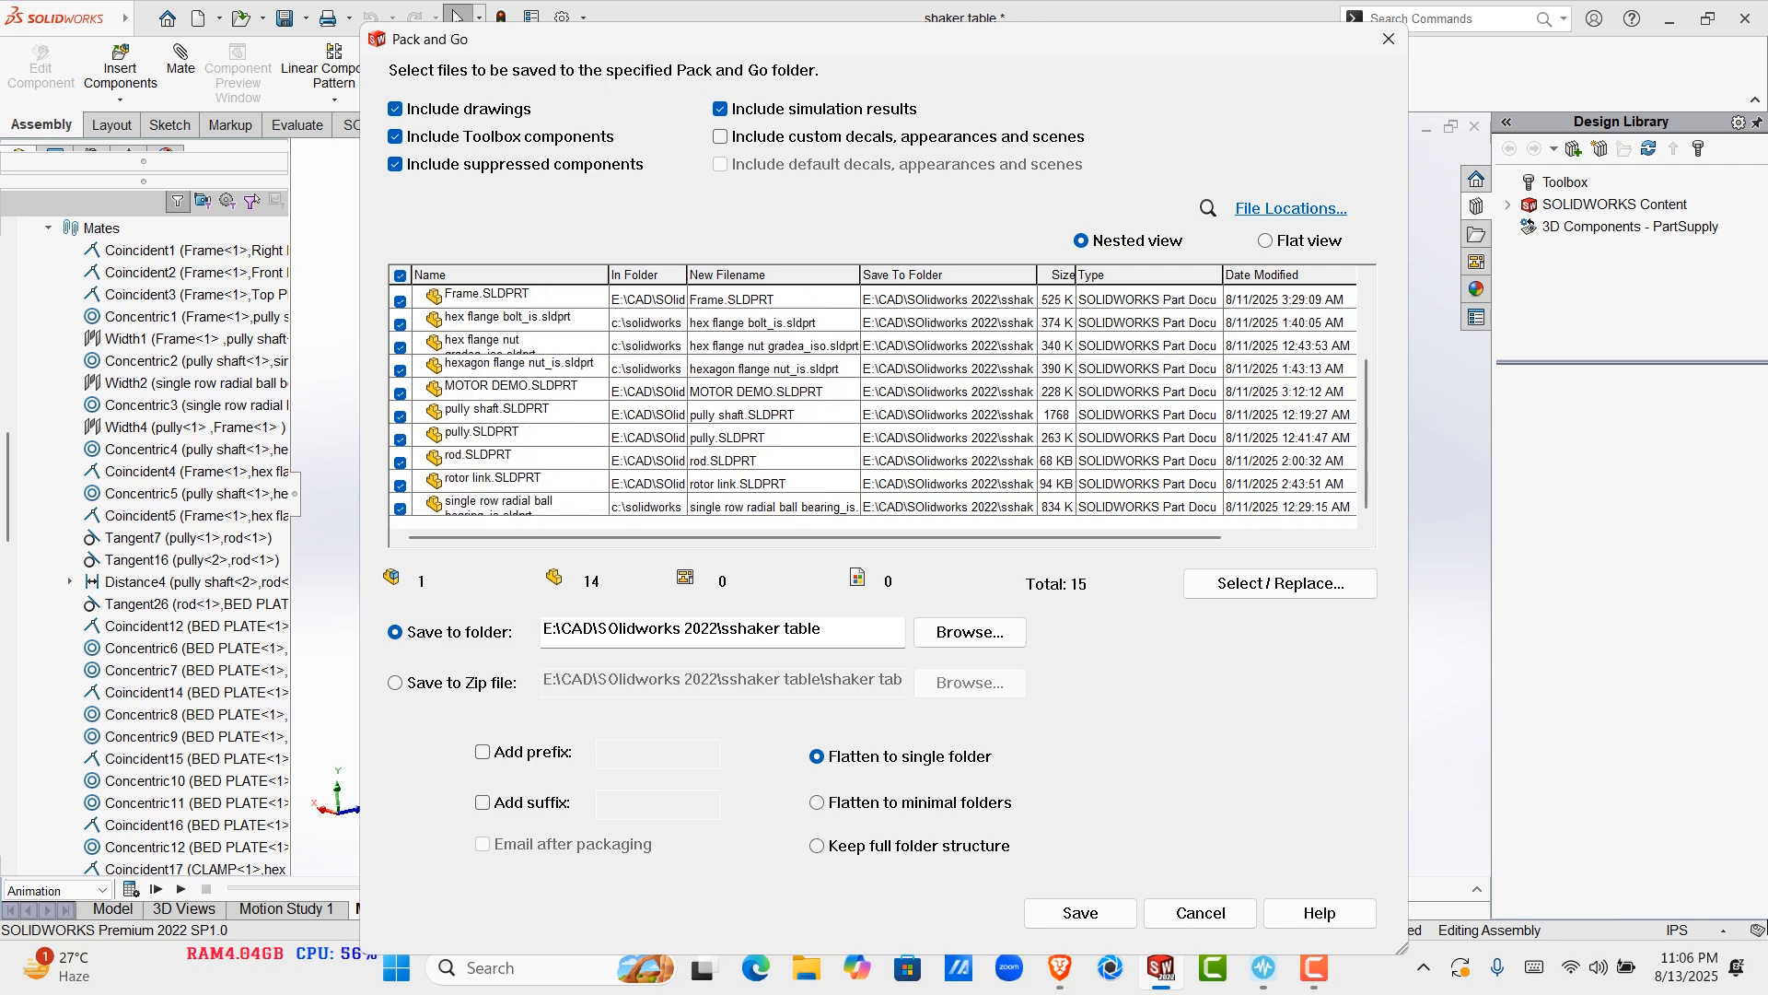
pyautogui.scroll(2, 873, 406)
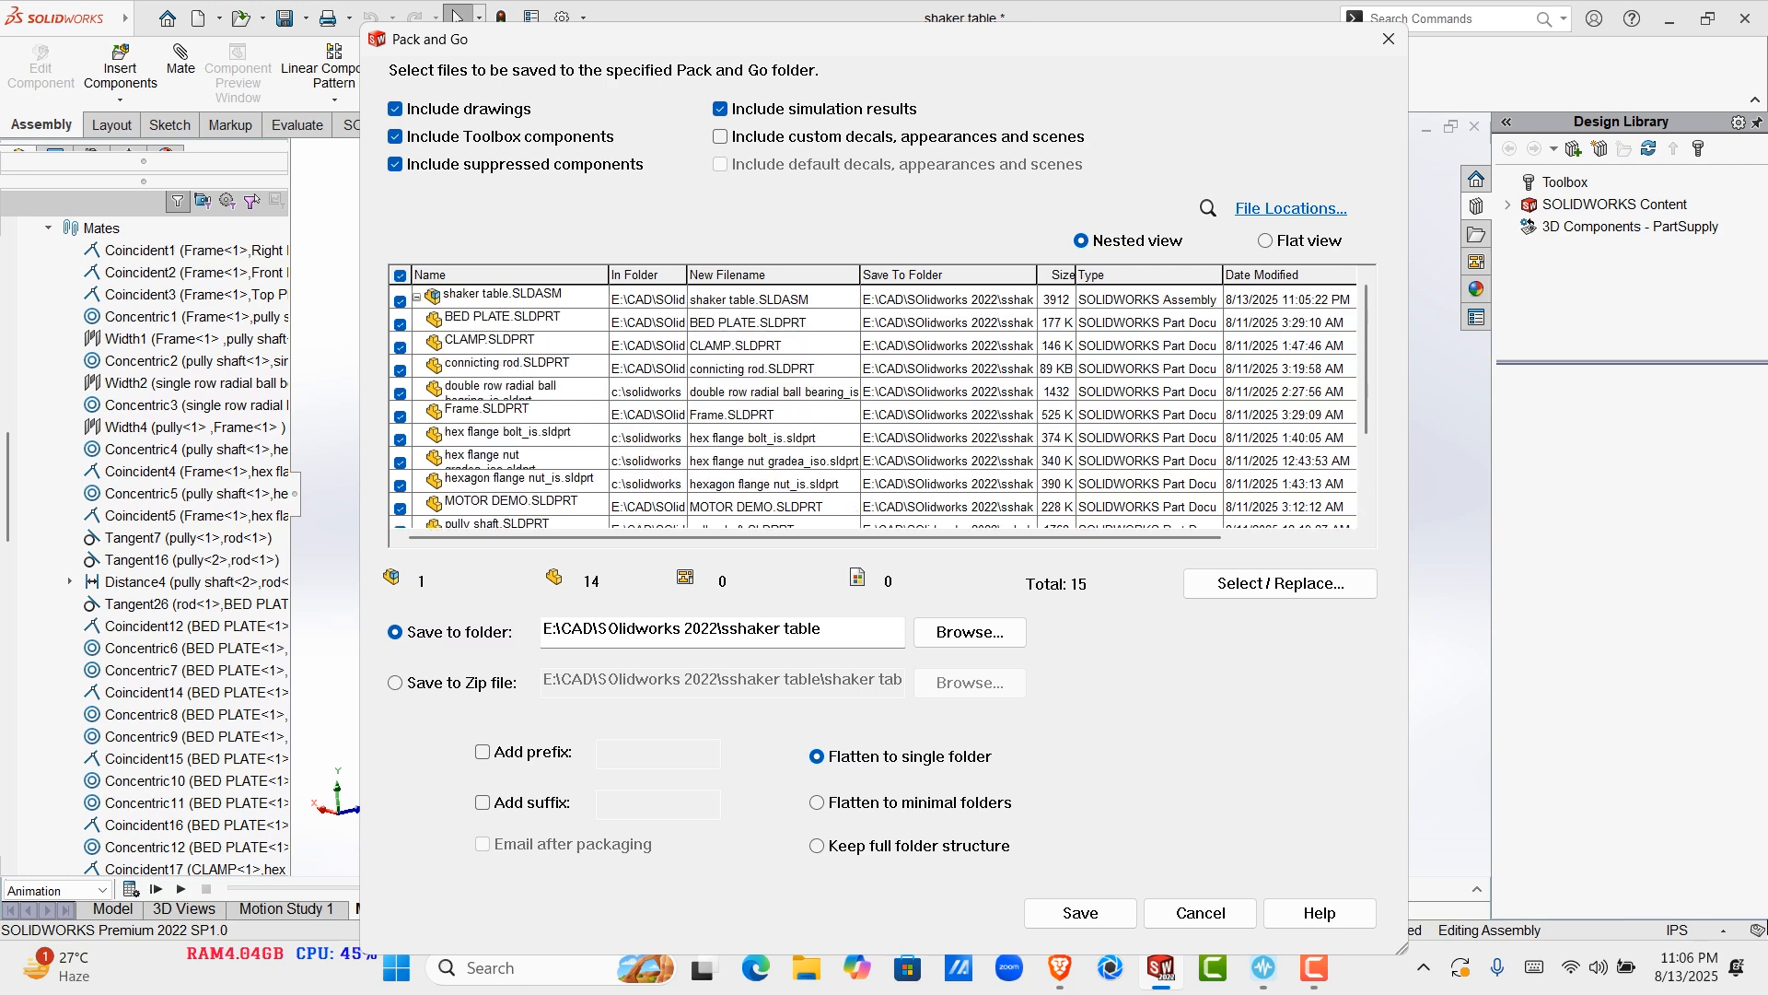
# Review the rest of the Pack and Go file list and close the dialog without packaging the files
pyautogui.scroll(-2, 873, 405)
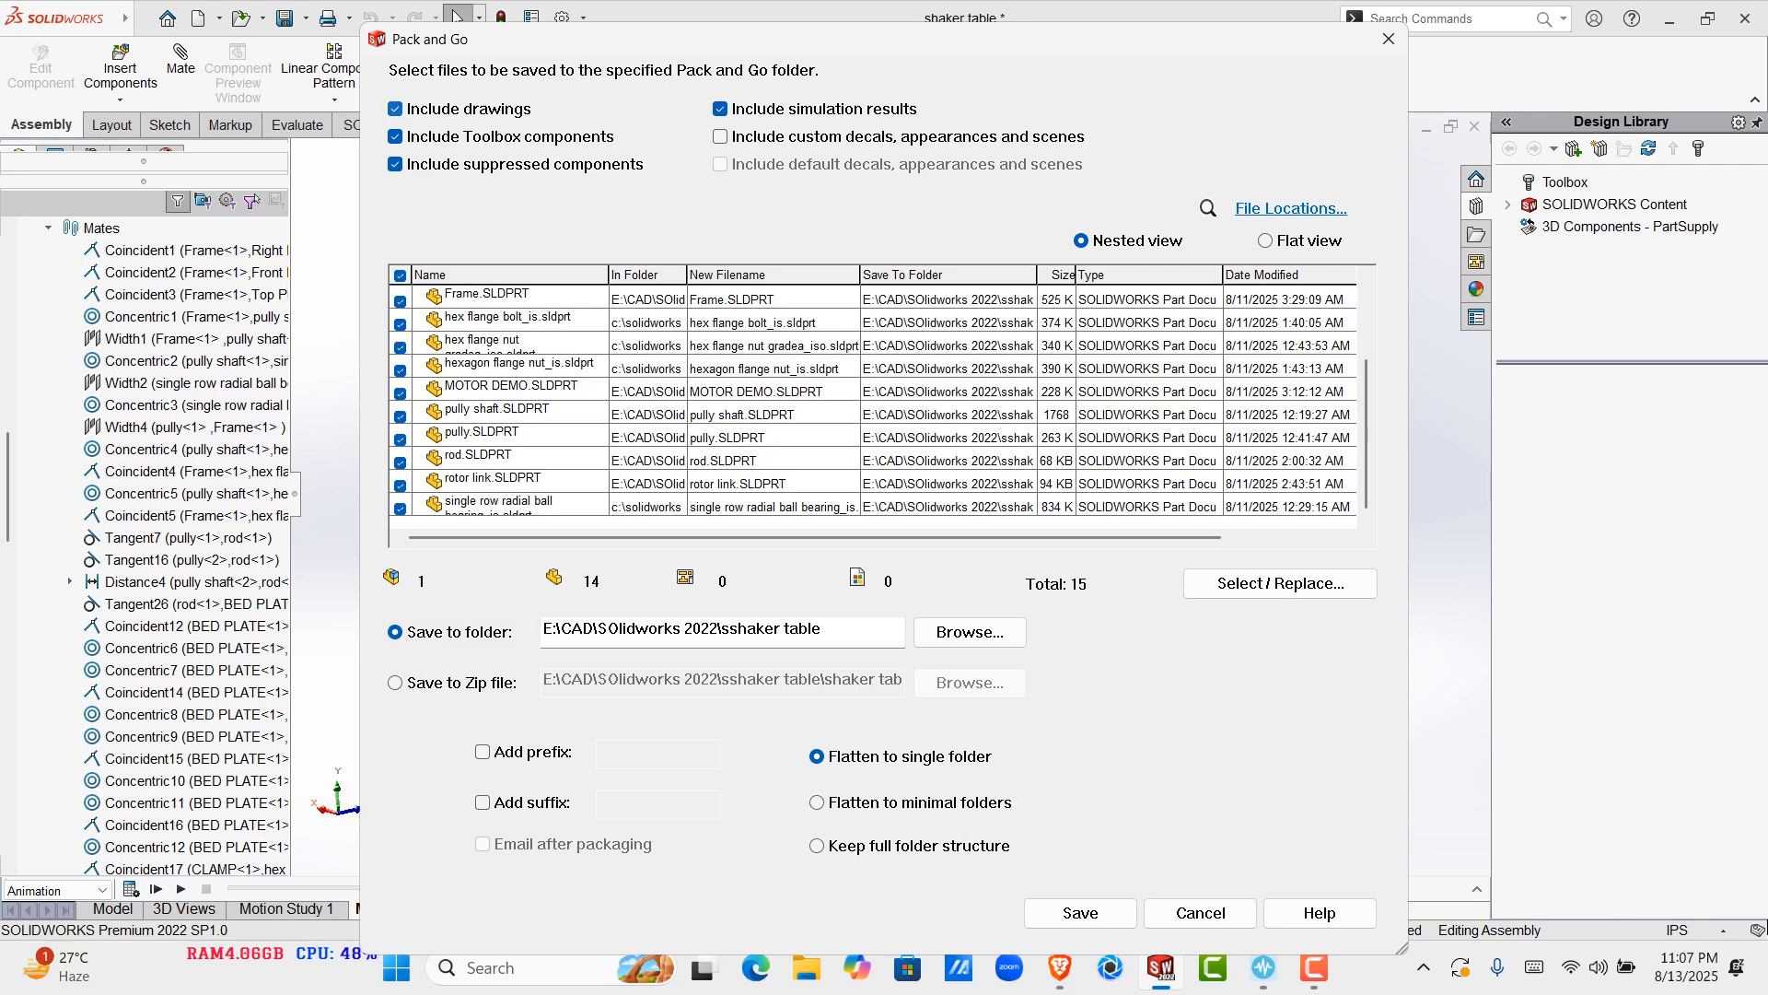
pyautogui.click(395, 109)
pyautogui.scroll(2, 873, 405)
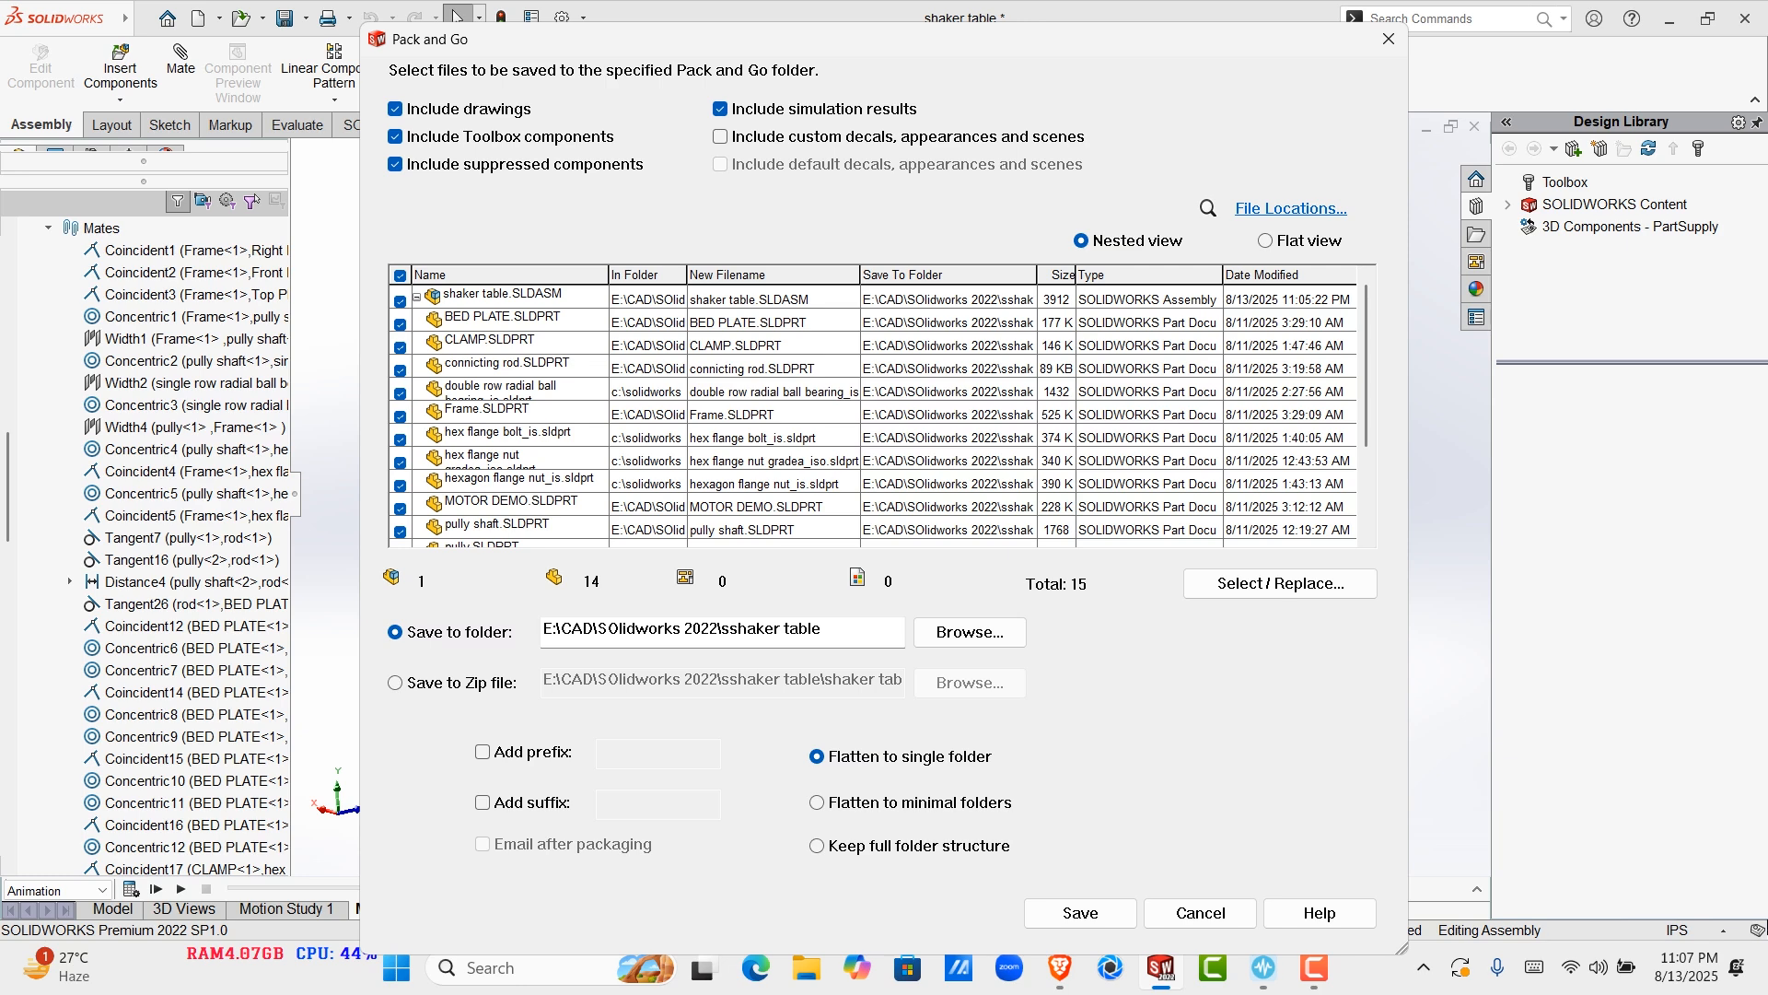
pyautogui.click(1388, 38)
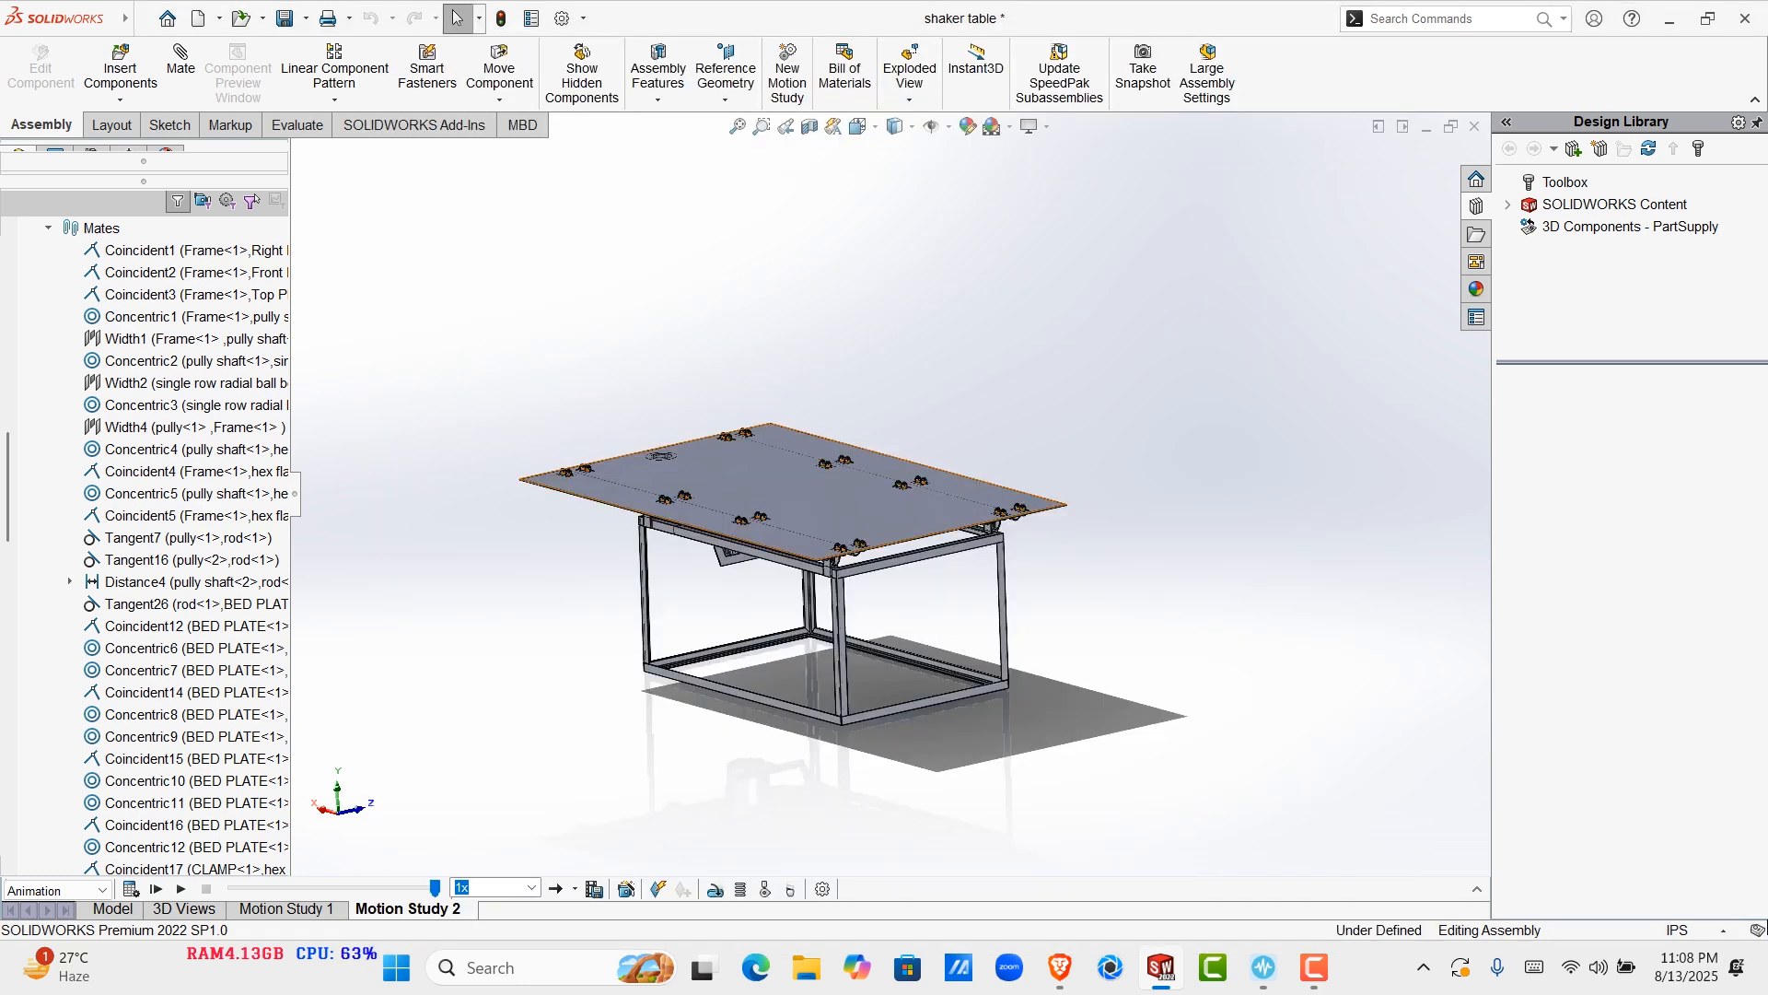
# Suppress the BED PLATE component to expose the frame, pulleys and rods
pyautogui.click(737, 497)
pyautogui.scroll(-1, 741, 553)
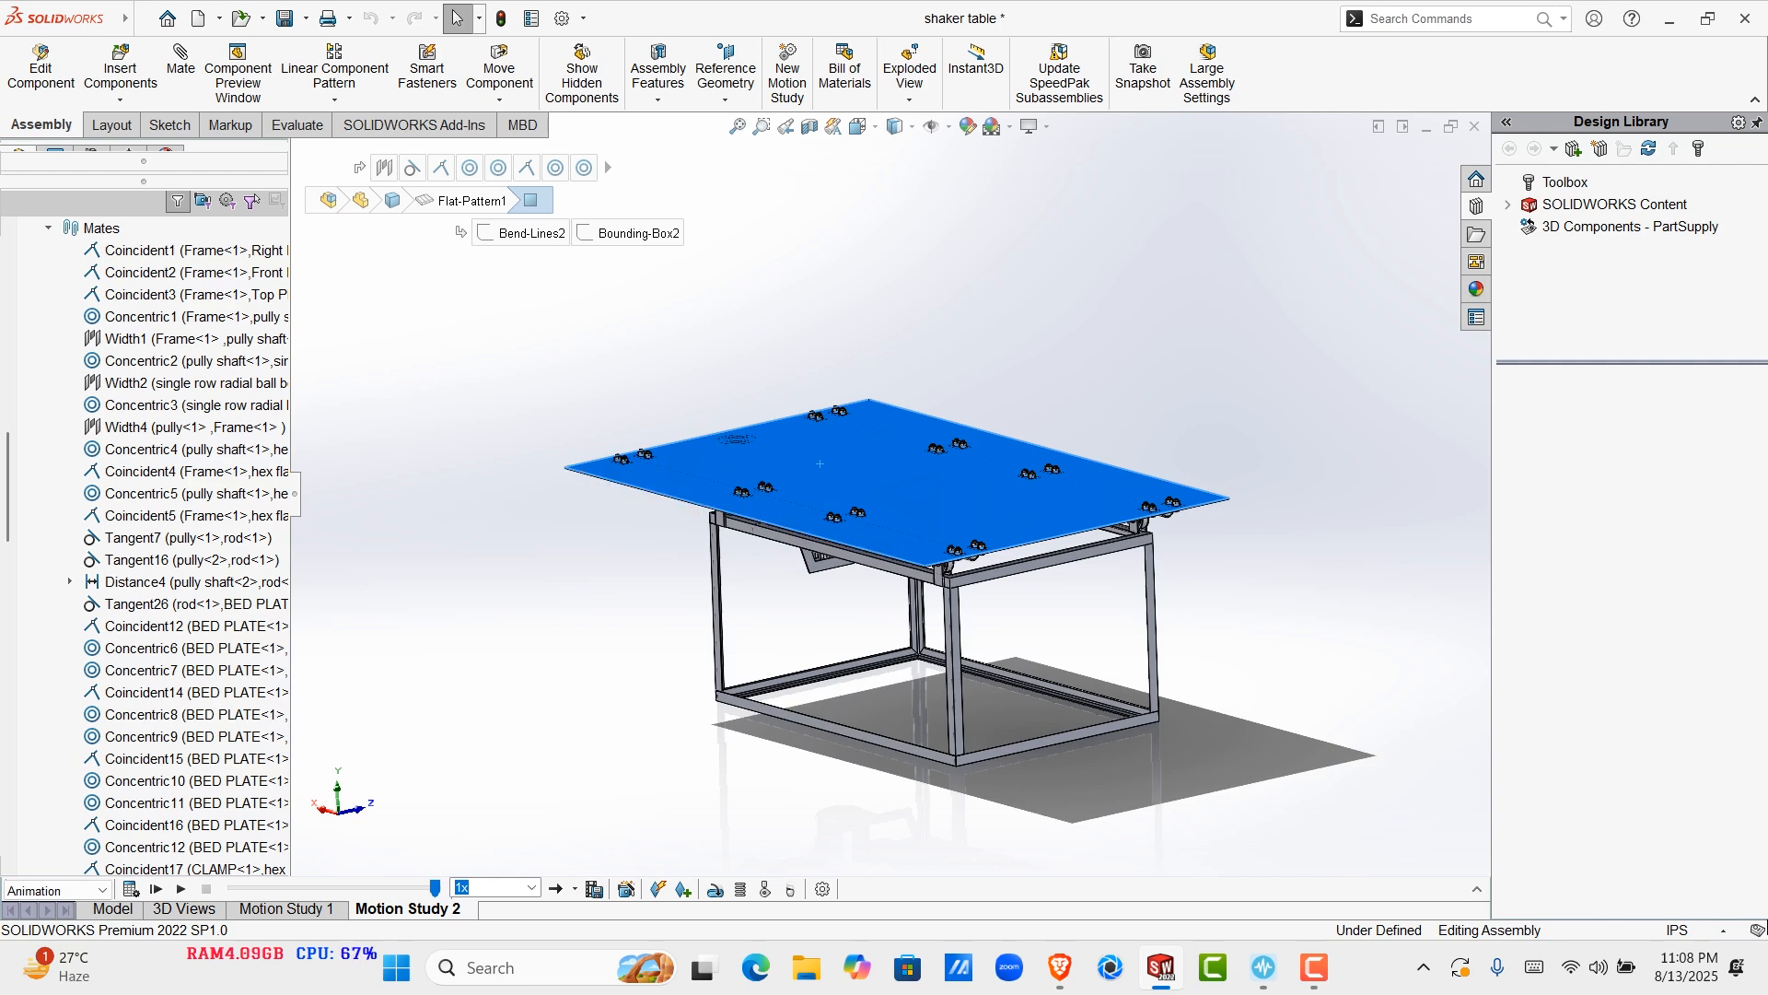
pyautogui.rightClick(904, 411)
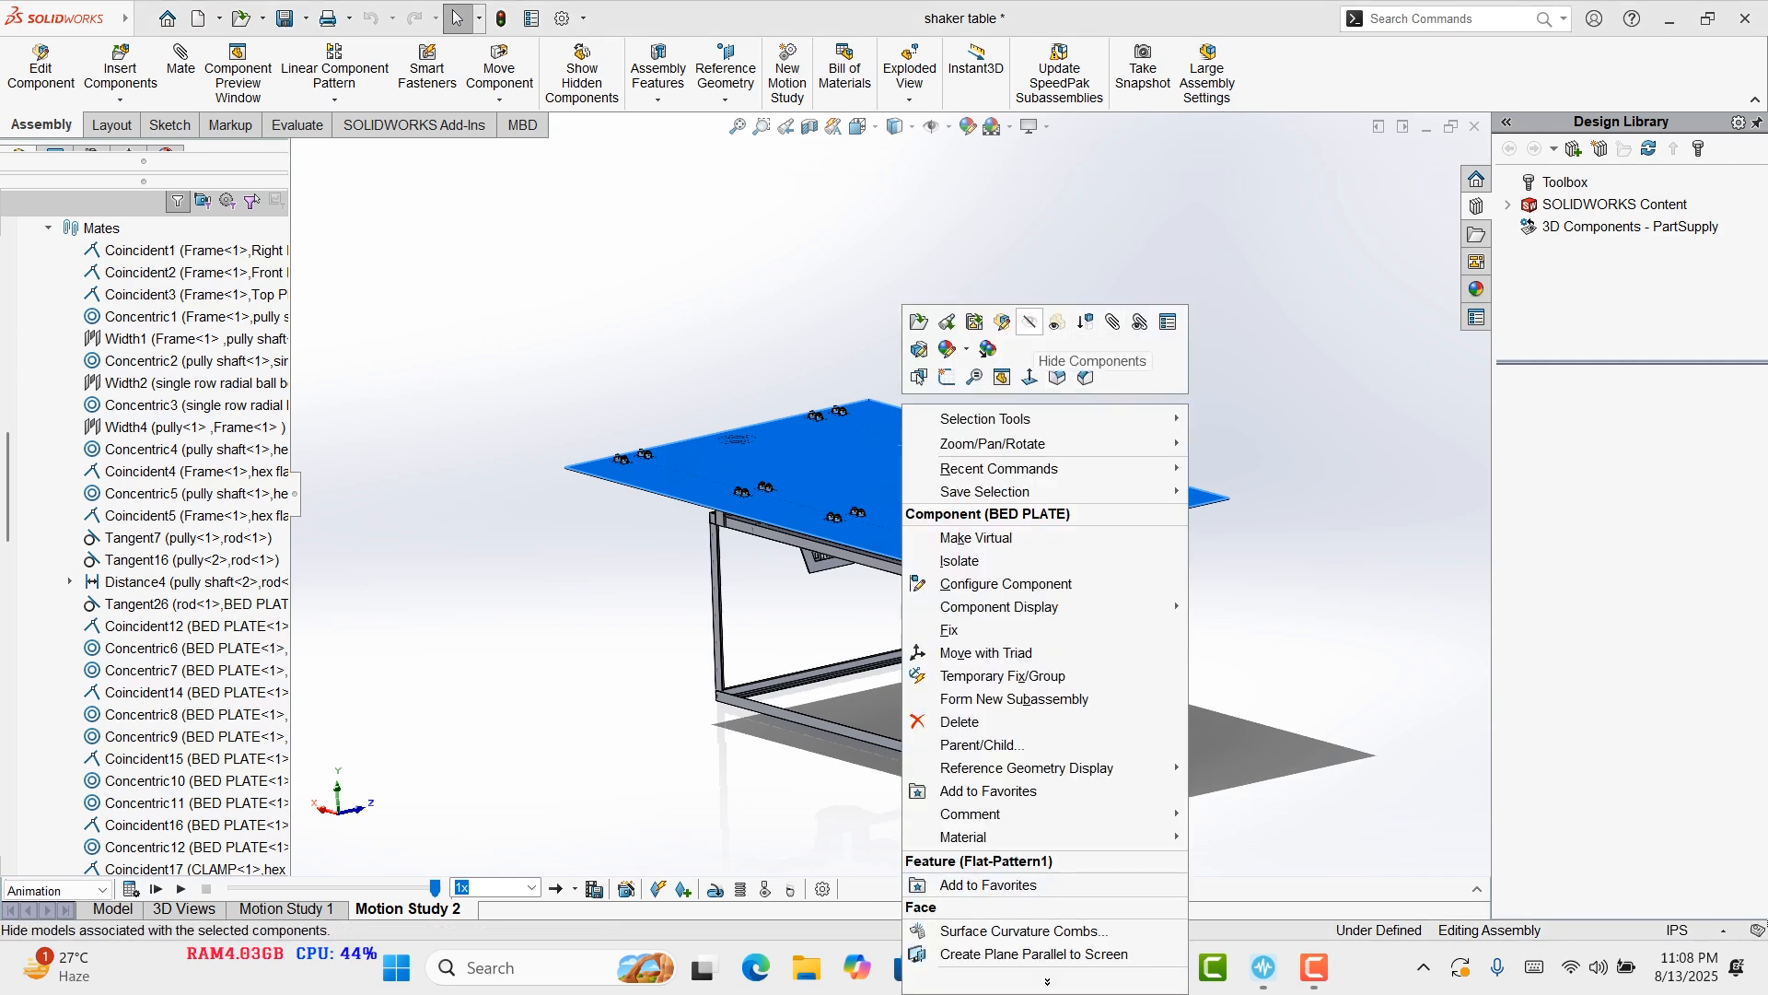
pyautogui.click(1059, 253)
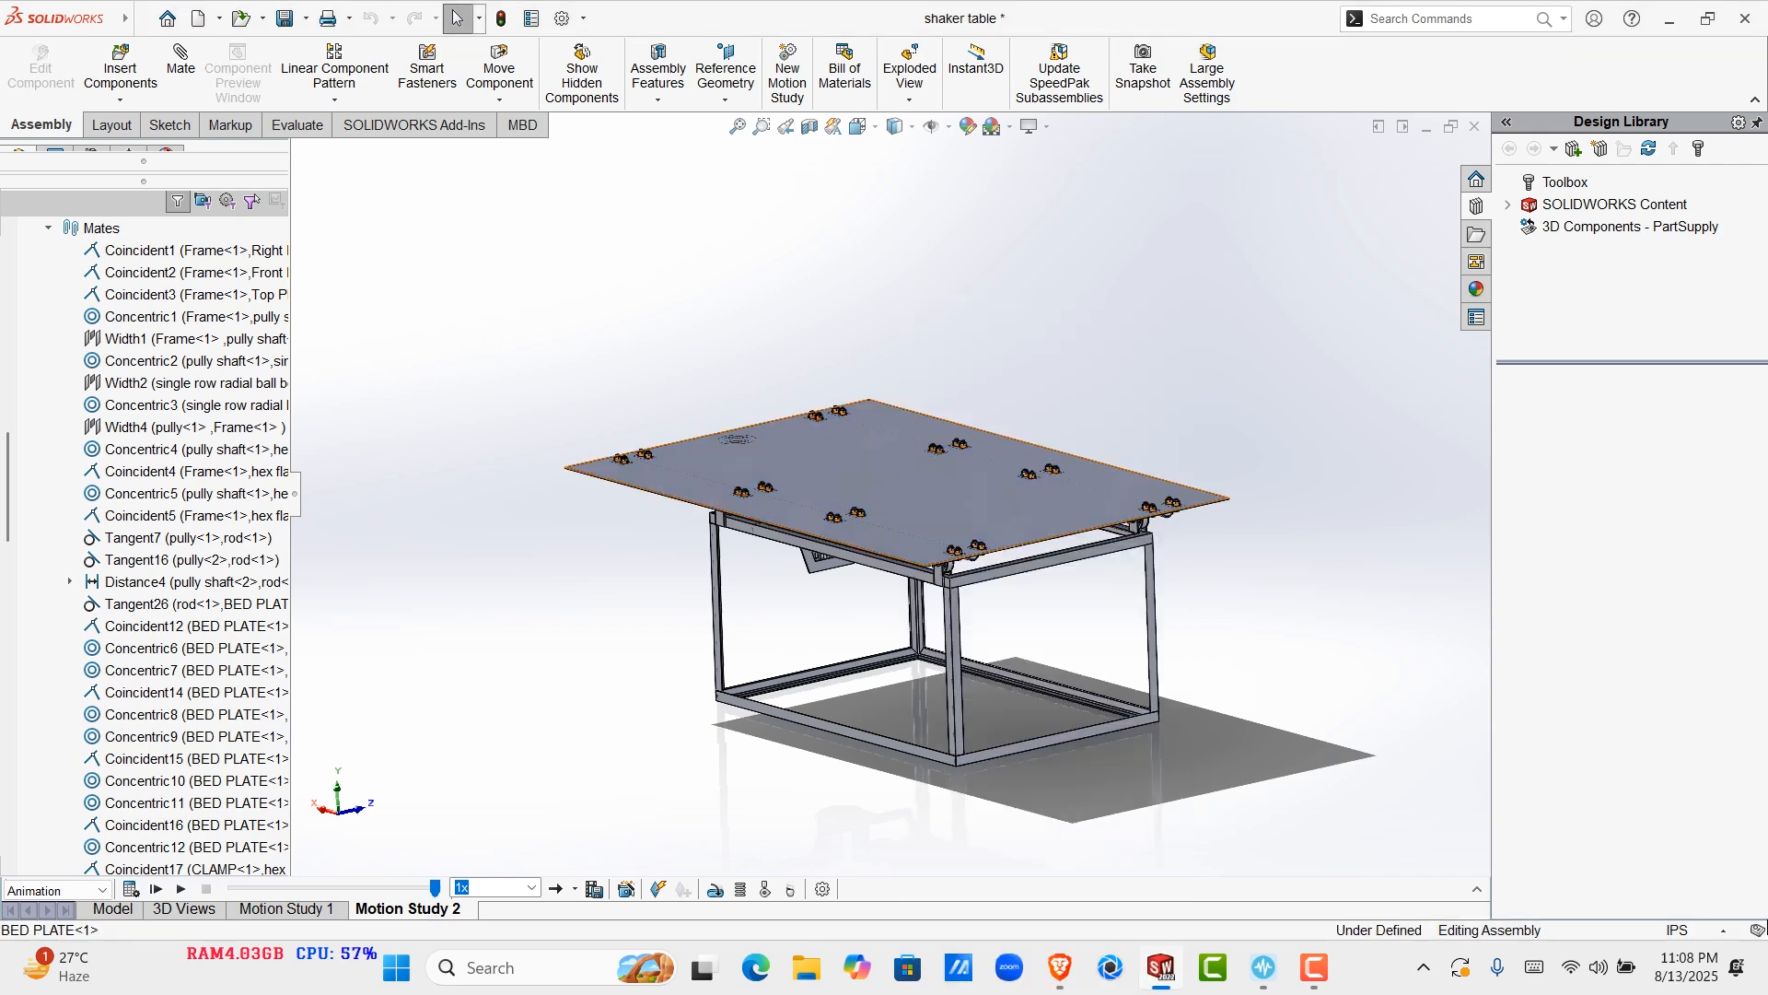
pyautogui.rightClick(888, 492)
pyautogui.click(1059, 253)
pyautogui.rightClick(897, 471)
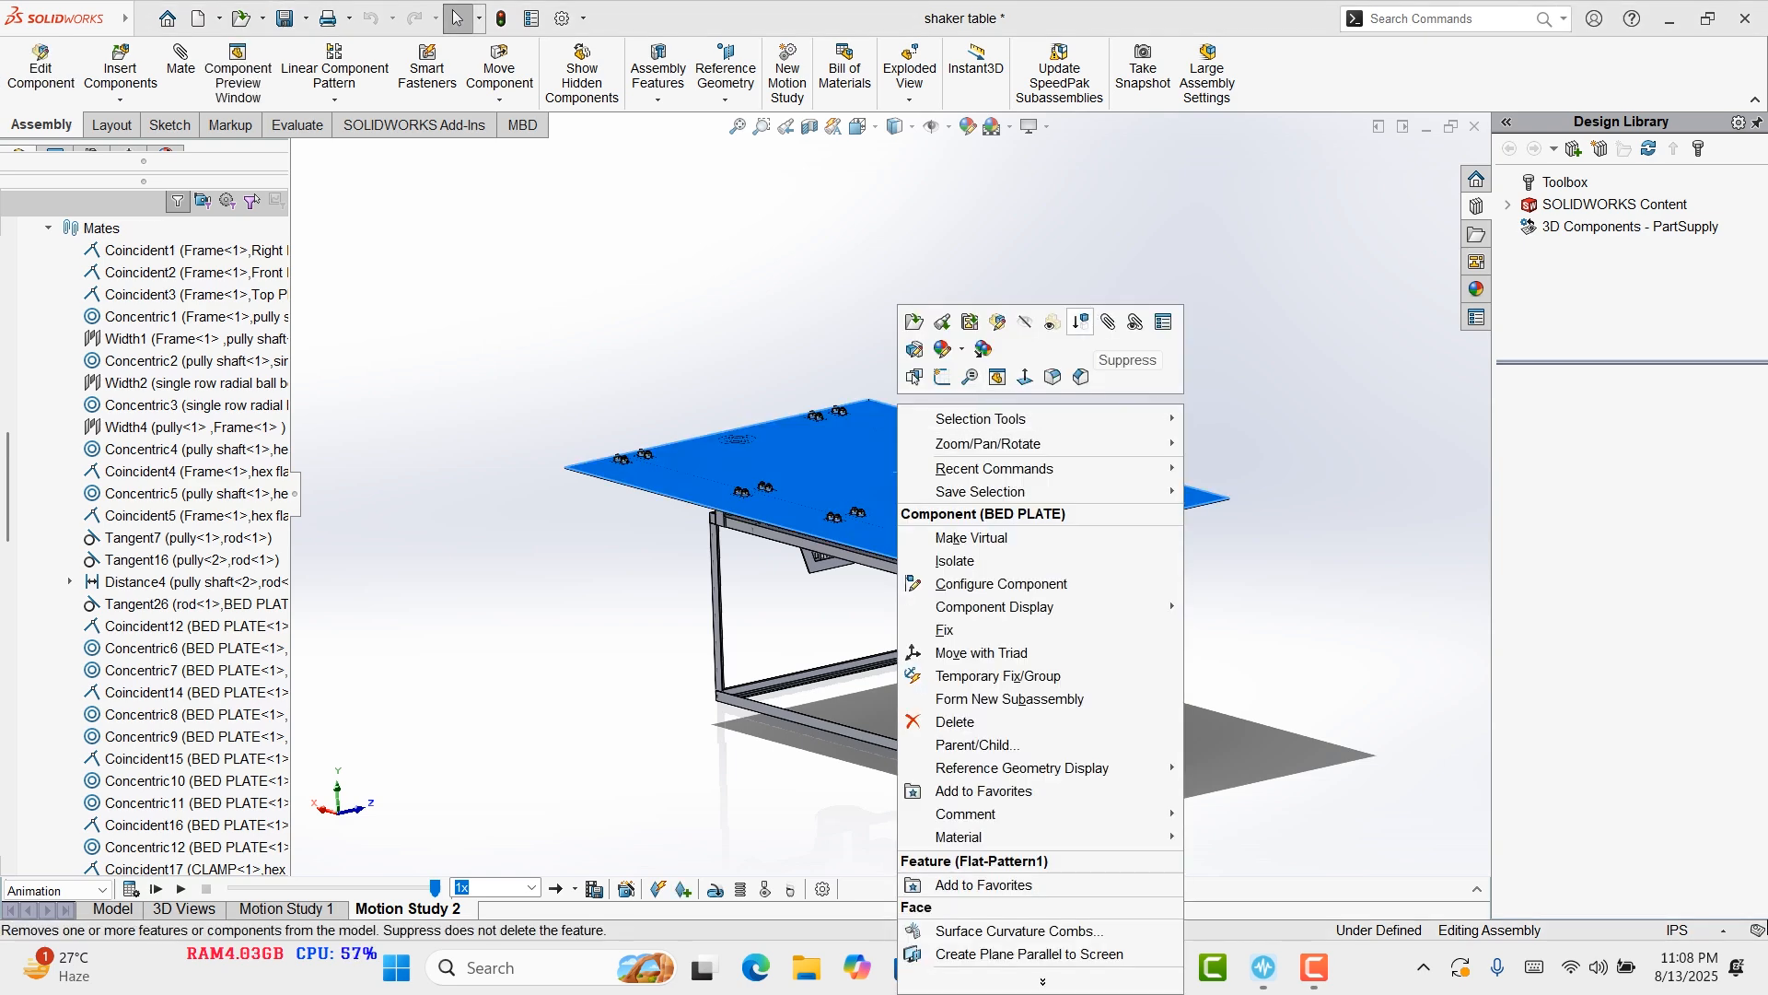
pyautogui.click(1080, 323)
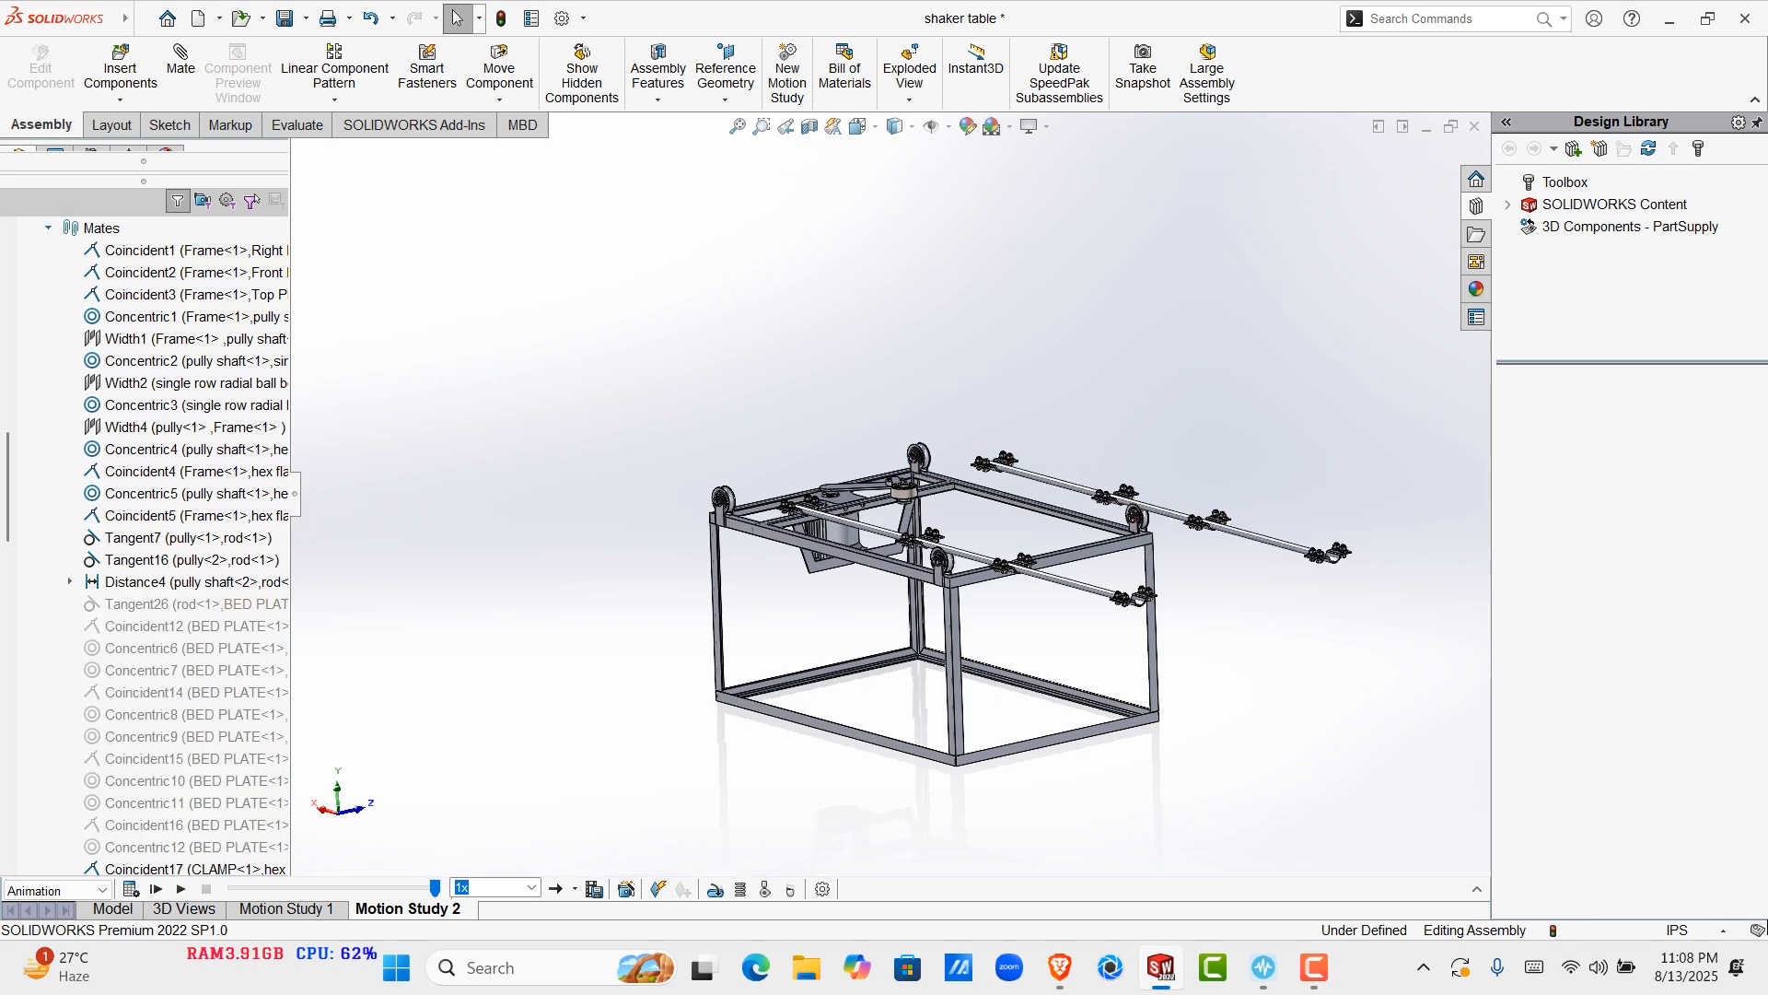
# Collapse the assembly's mates and locate the suppressed BED PLATE among the components to check its available commands
pyautogui.click(49, 228)
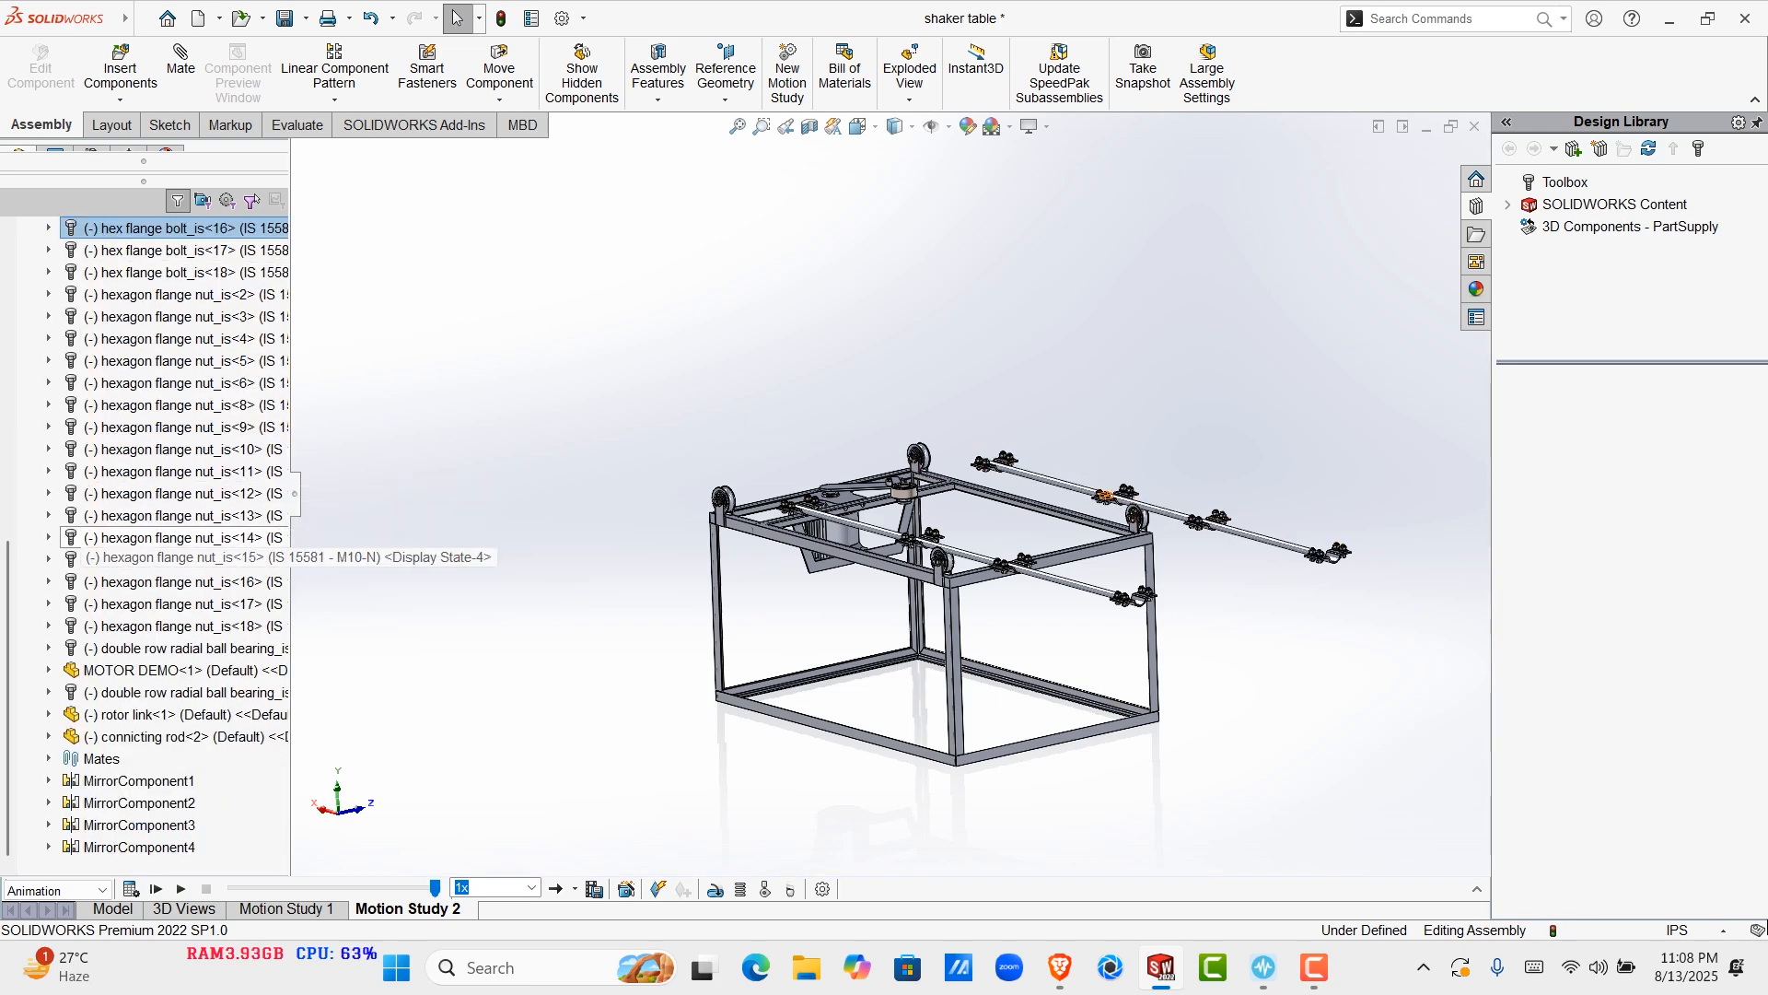
pyautogui.scroll(9, 138, 539)
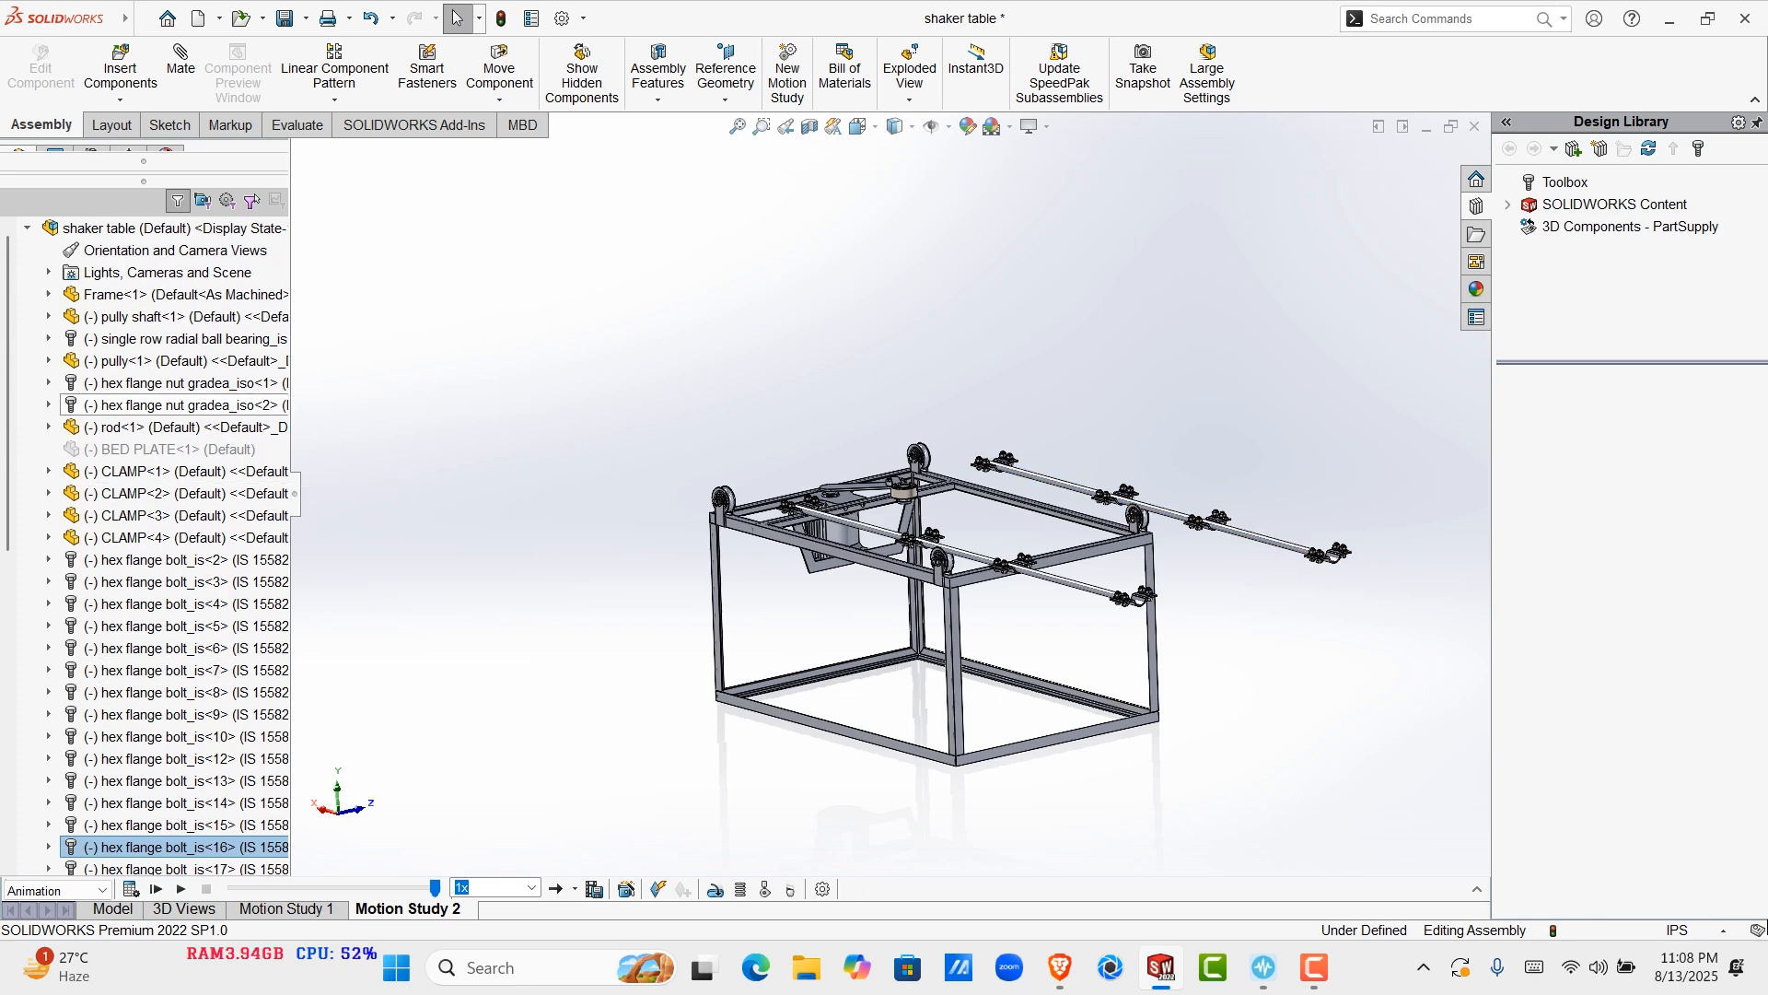
pyautogui.click(175, 449)
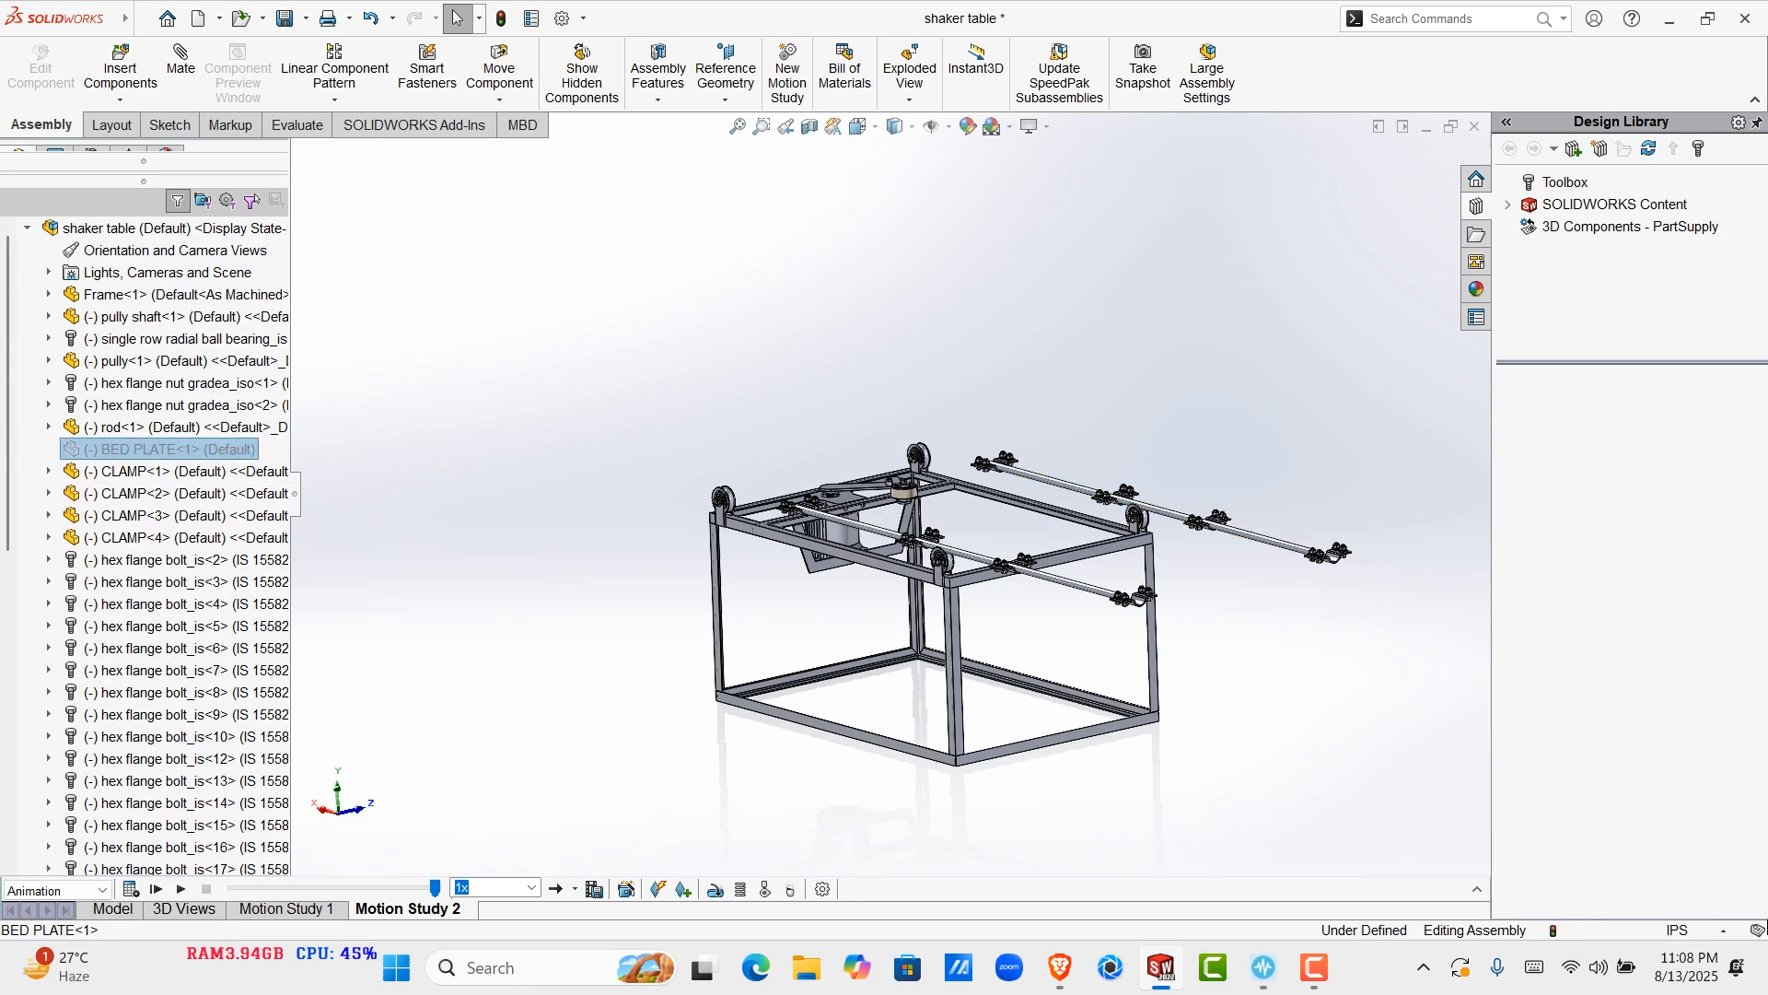
pyautogui.rightClick(145, 455)
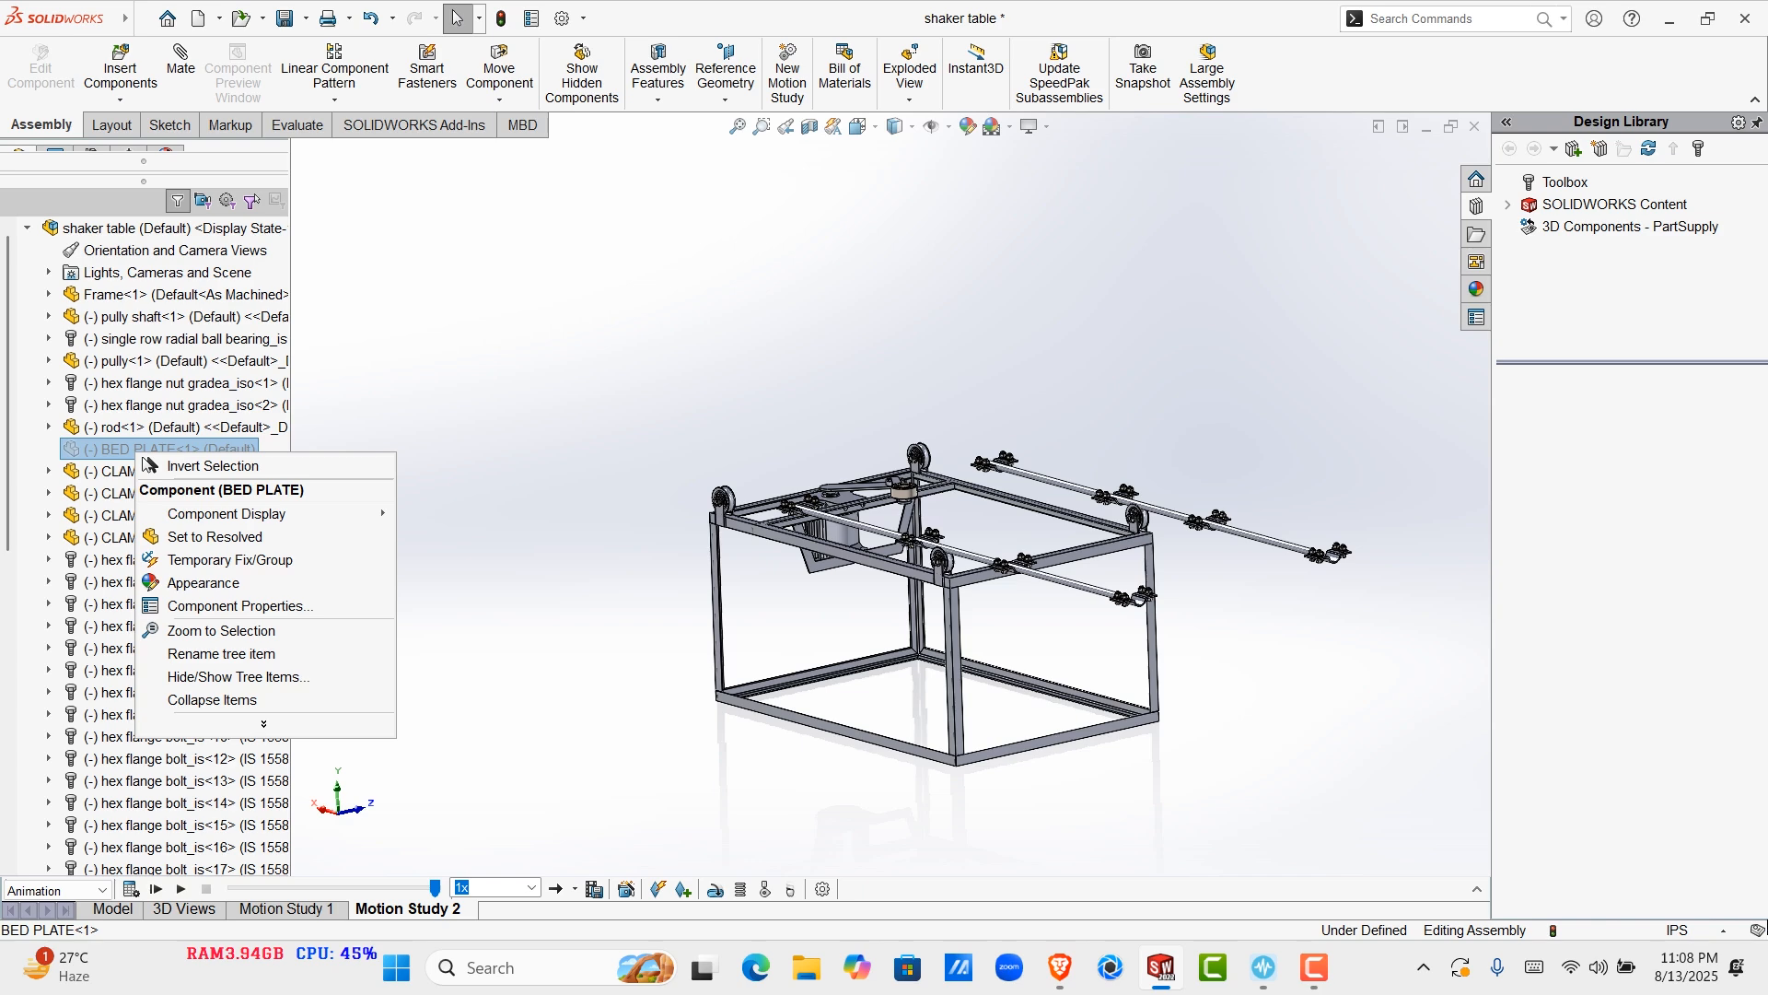
pyautogui.press('Escape')
pyautogui.press('Escape')
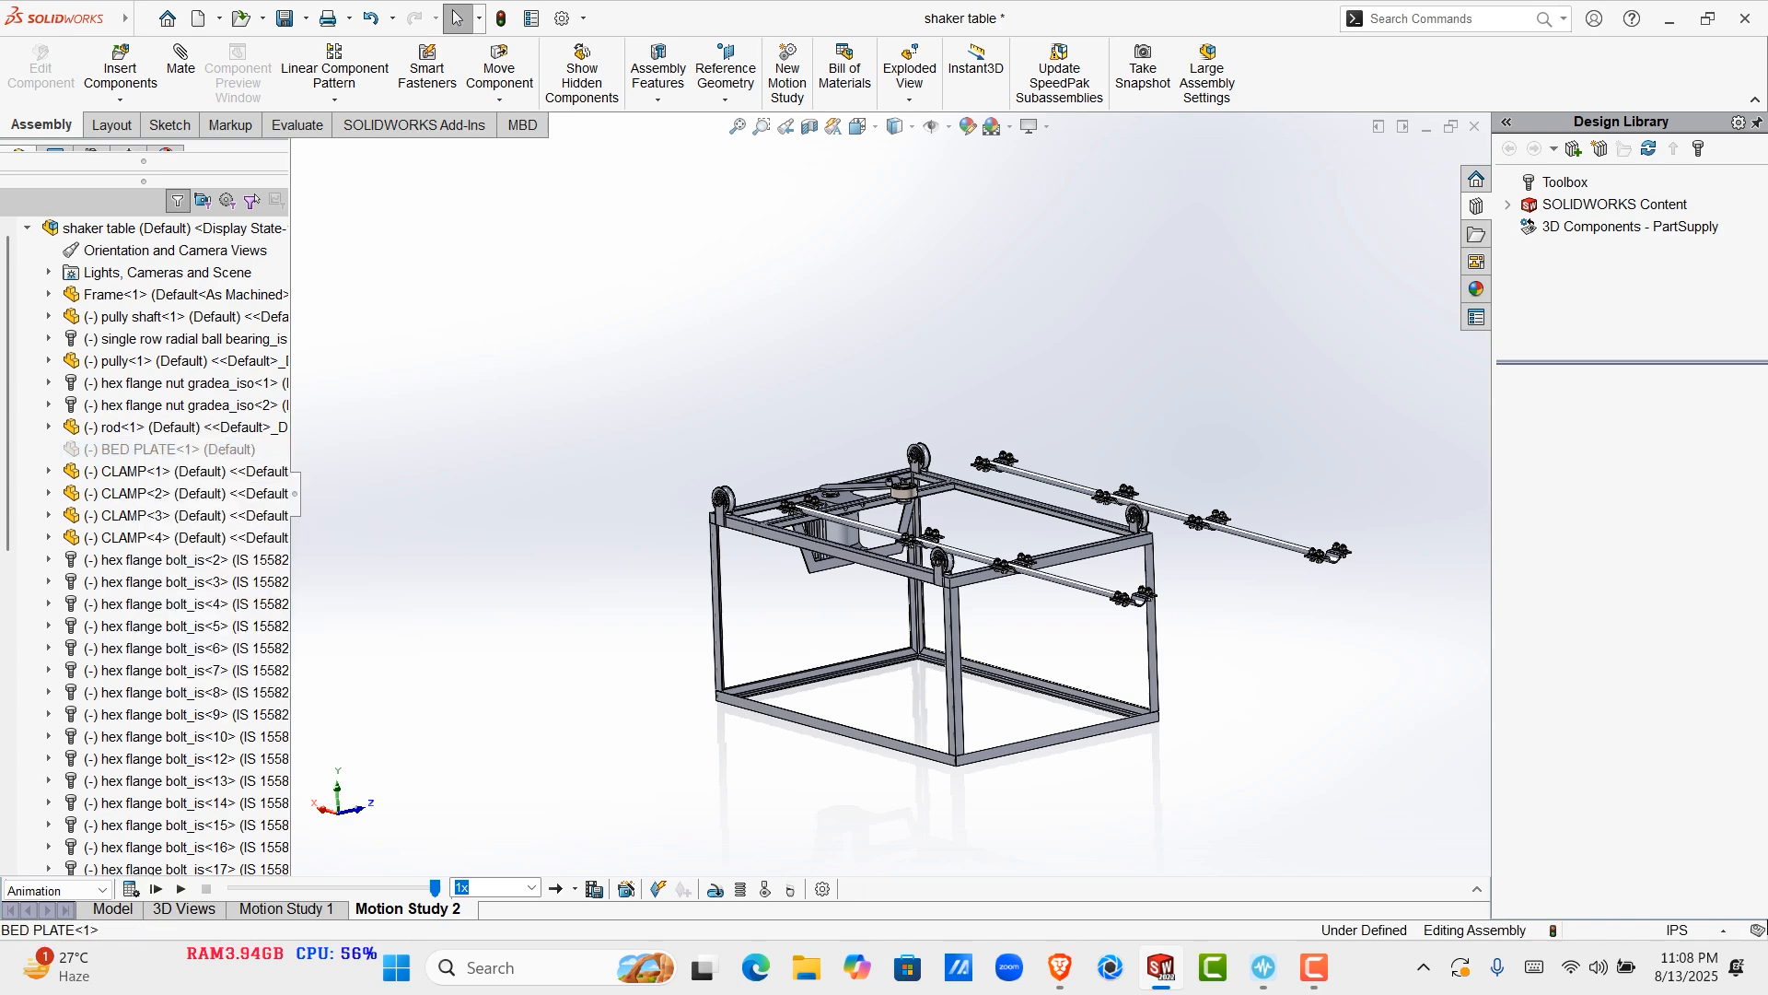
# Look through the short list of component commands for the suppressed BED PLATE
pyautogui.click(158, 449)
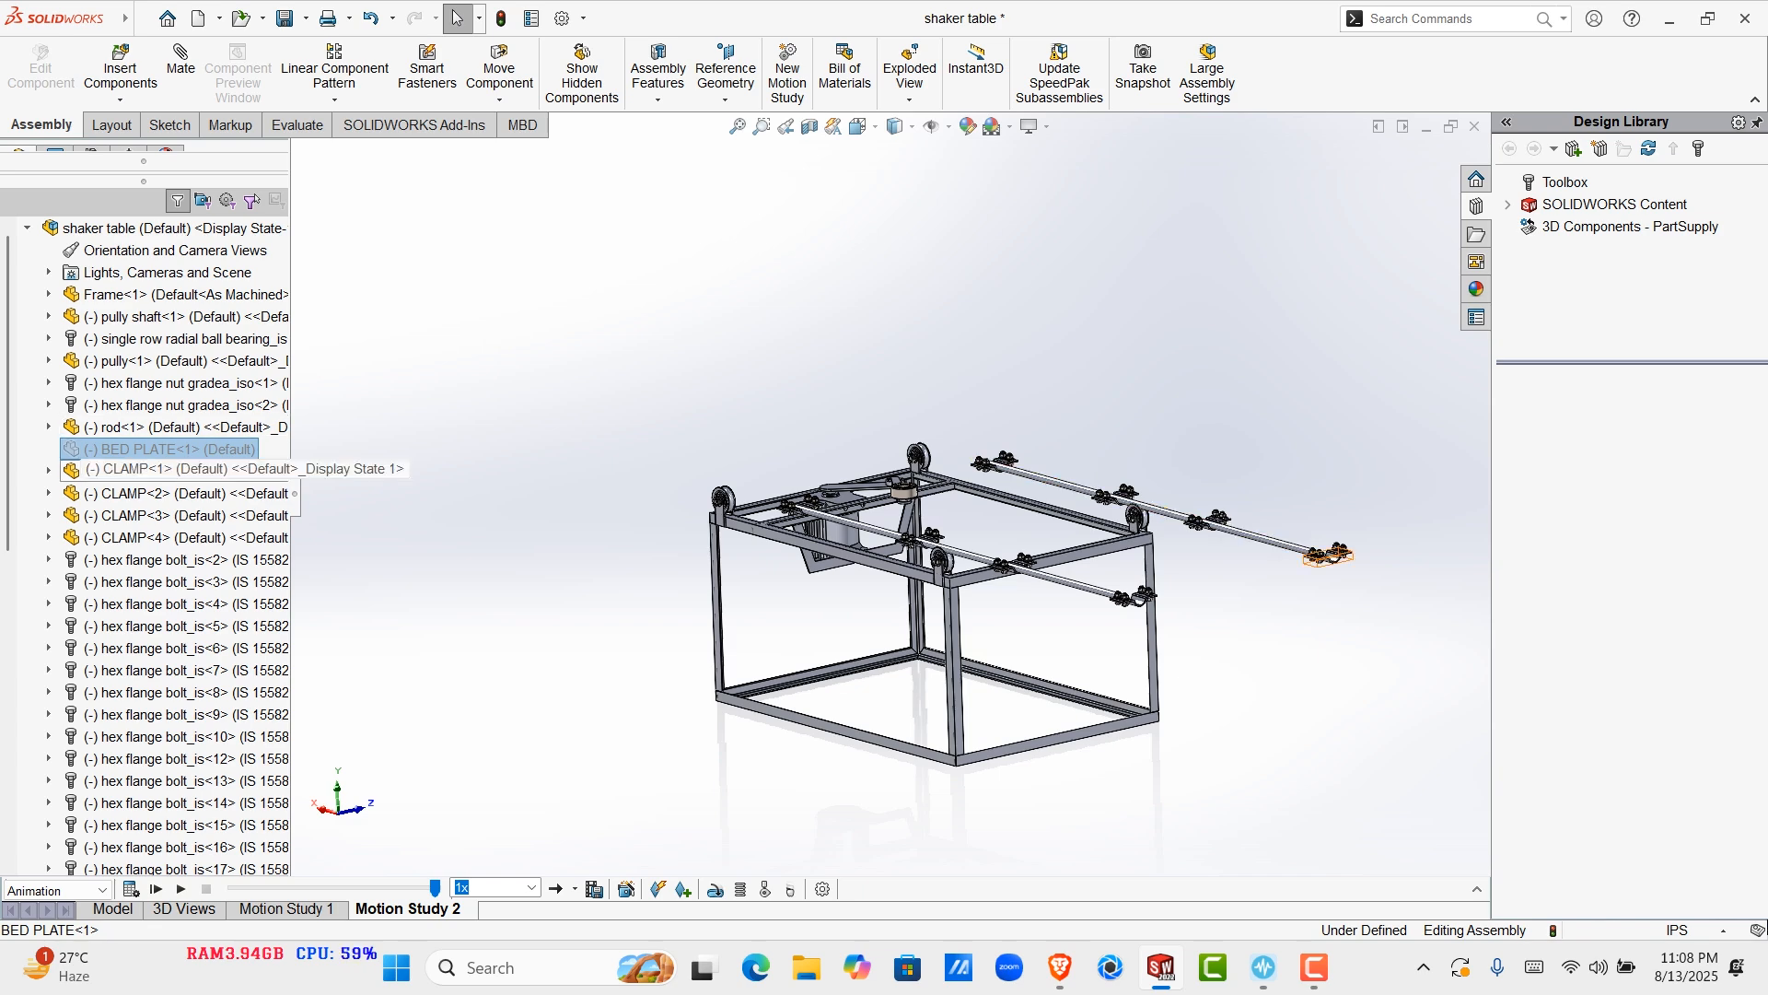
pyautogui.rightClick(170, 456)
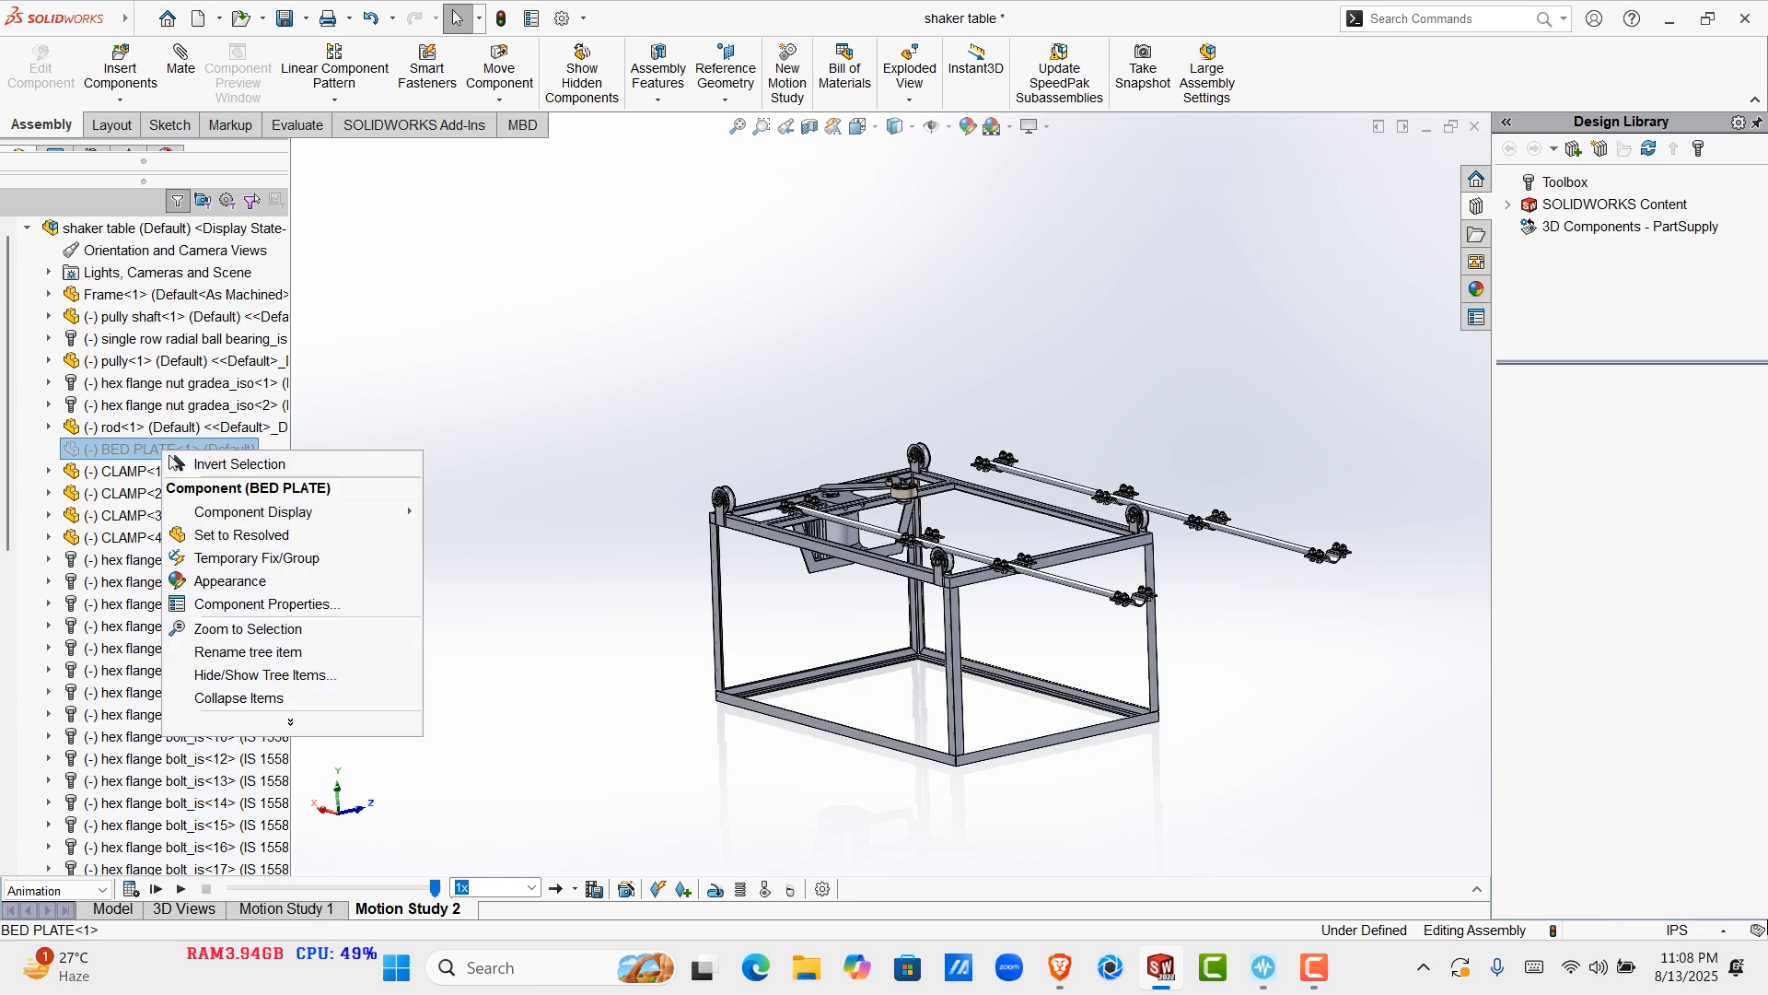
pyautogui.press('Down')
pyautogui.press('Down')
pyautogui.press('Down')
pyautogui.press('Down')
pyautogui.press('Down')
pyautogui.press('Down')
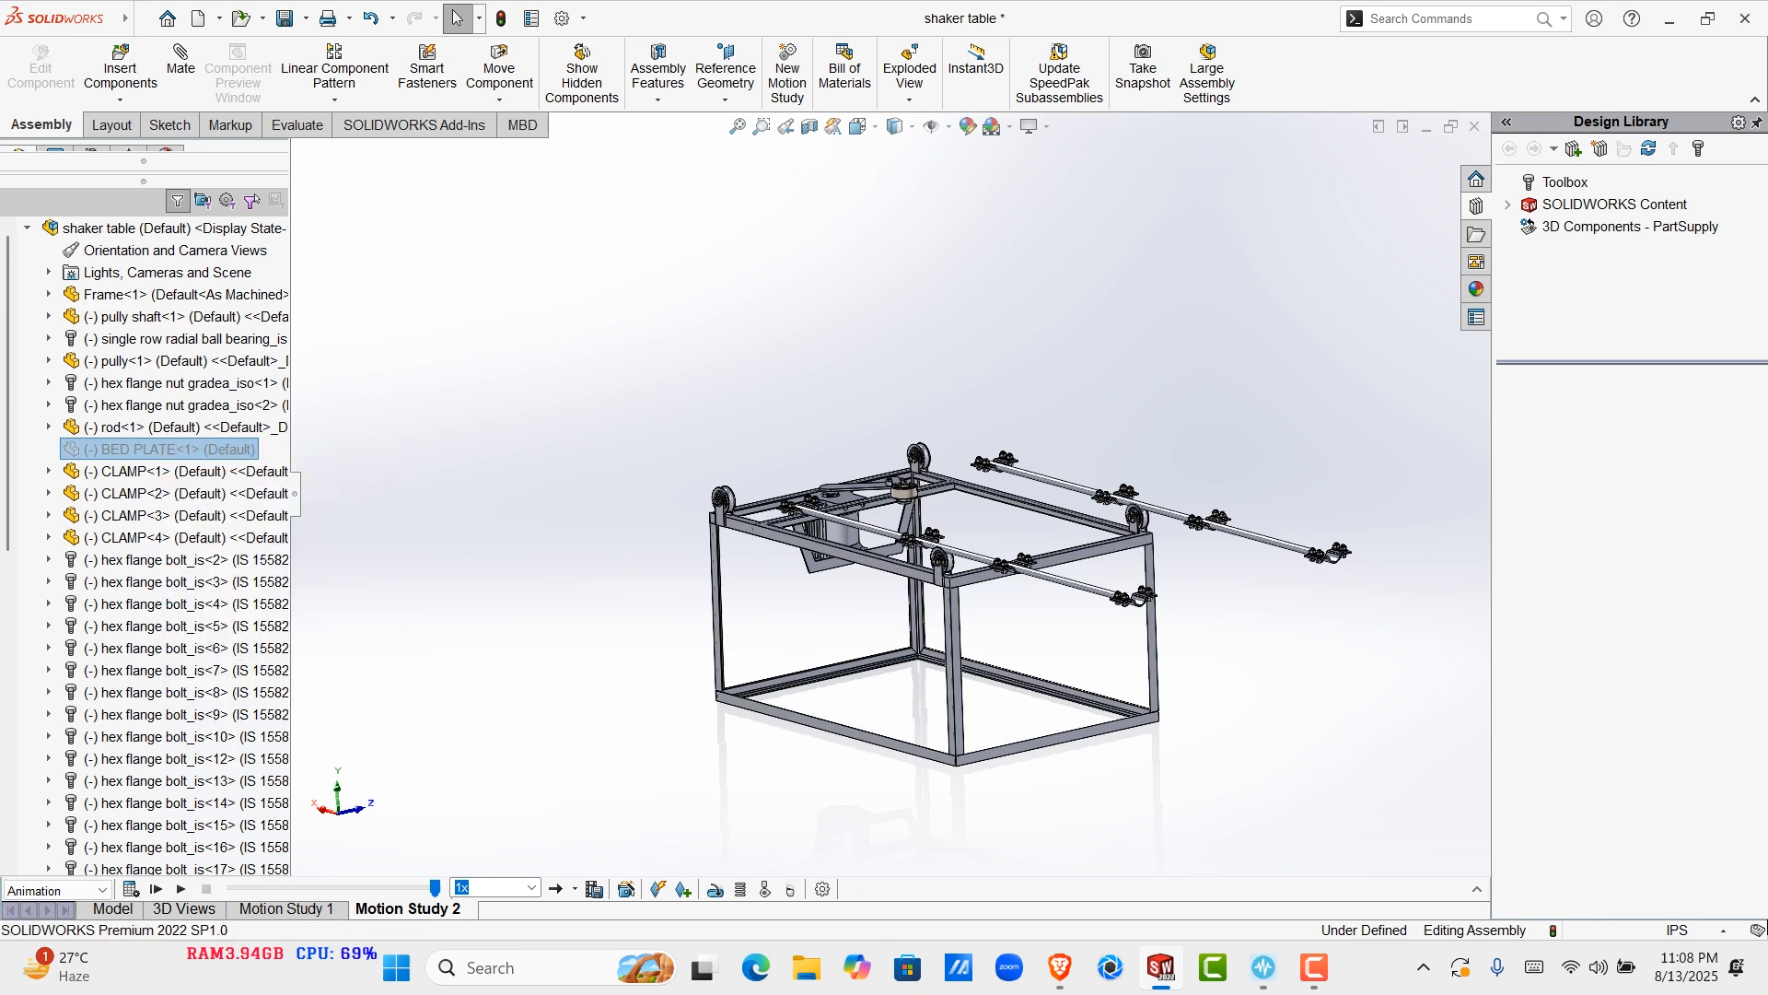
pyautogui.press('Return')
# Expand the list of commands for the suppressed BED PLATE, look through all entries and dismiss it
pyautogui.rightClick(132, 451)
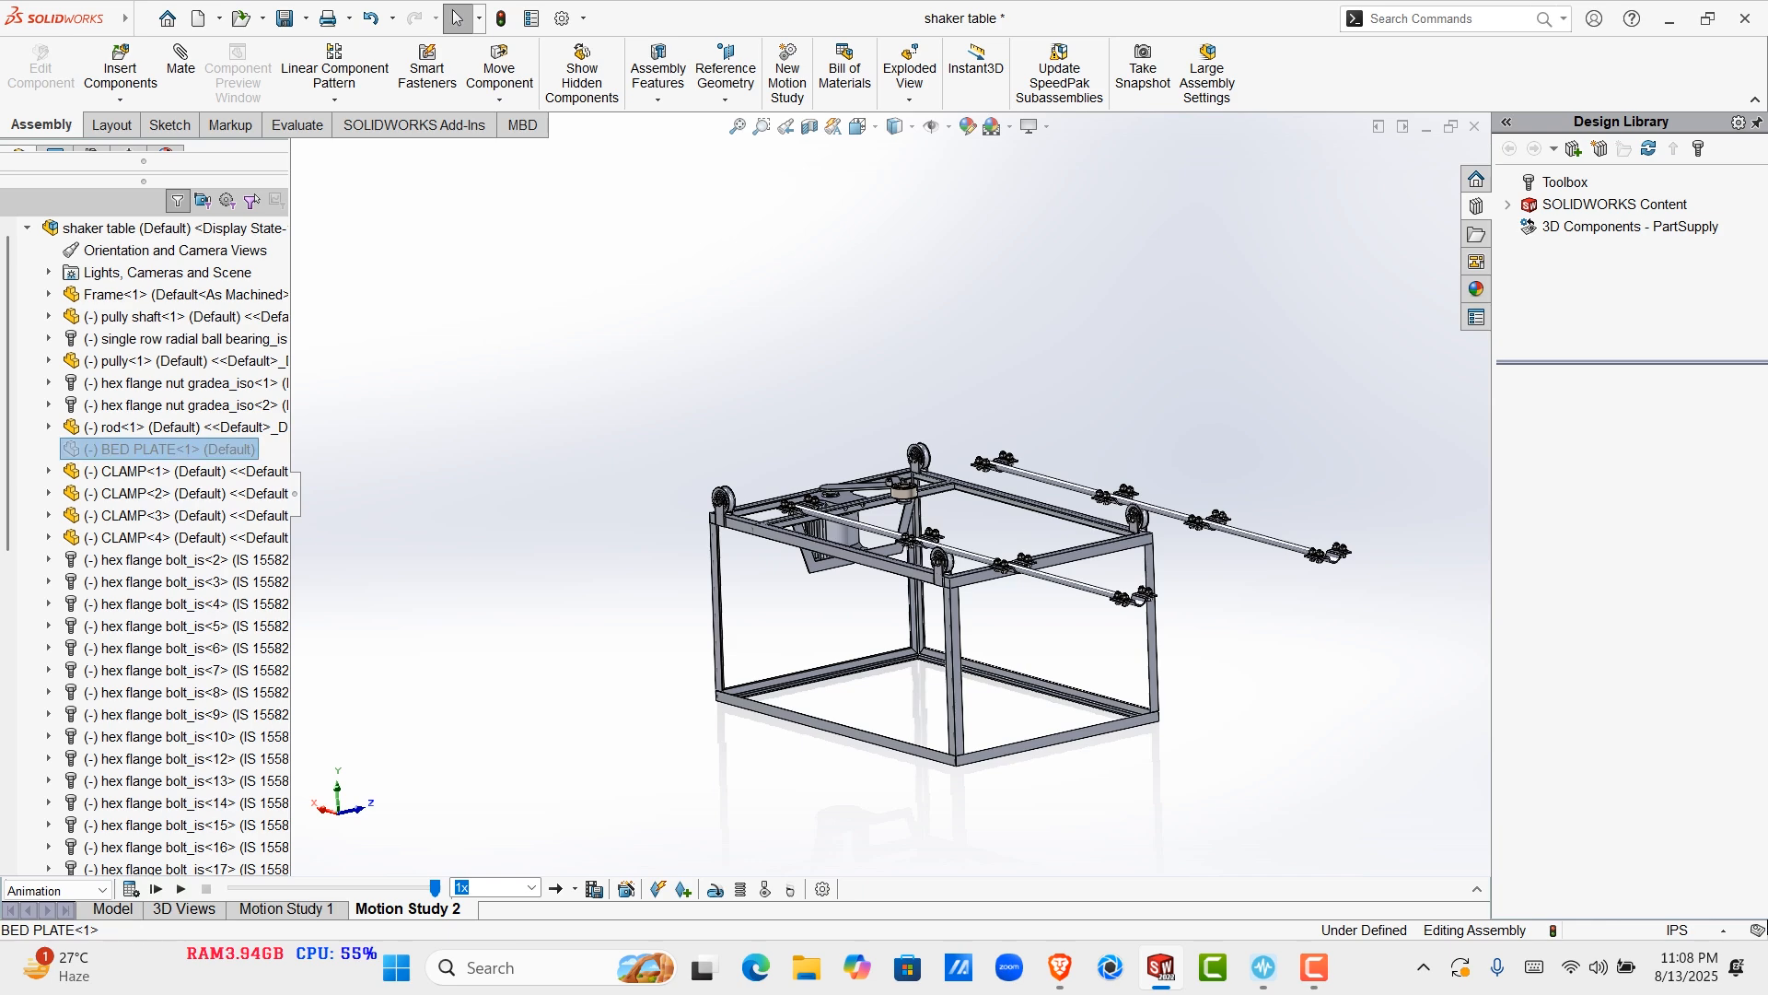
pyautogui.press('Down')
pyautogui.press('Down')
pyautogui.press('Down')
pyautogui.press('Down')
pyautogui.press('Down')
pyautogui.press('Down')
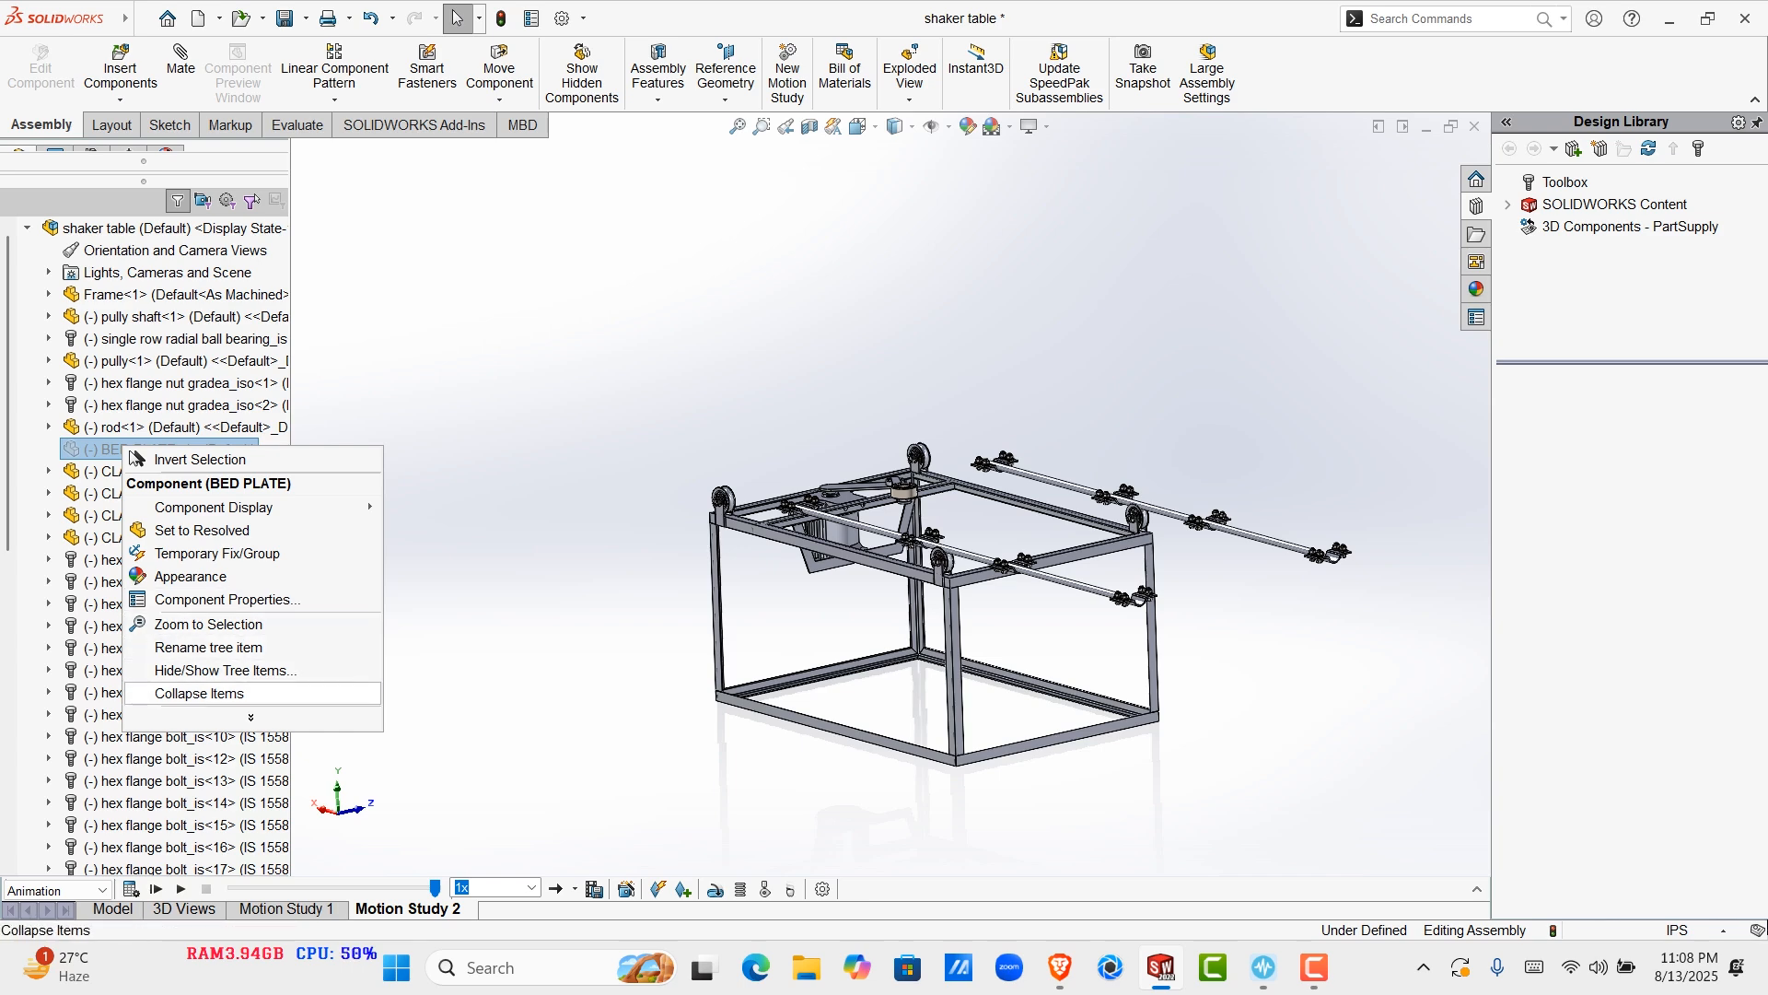
pyautogui.click(251, 718)
pyautogui.press('Down')
pyautogui.press('Down')
pyautogui.press('Up')
pyautogui.press('Up')
pyautogui.press('Up')
pyautogui.press('Up')
pyautogui.press('Up')
pyautogui.press('Up')
pyautogui.press('Up')
pyautogui.press('Up')
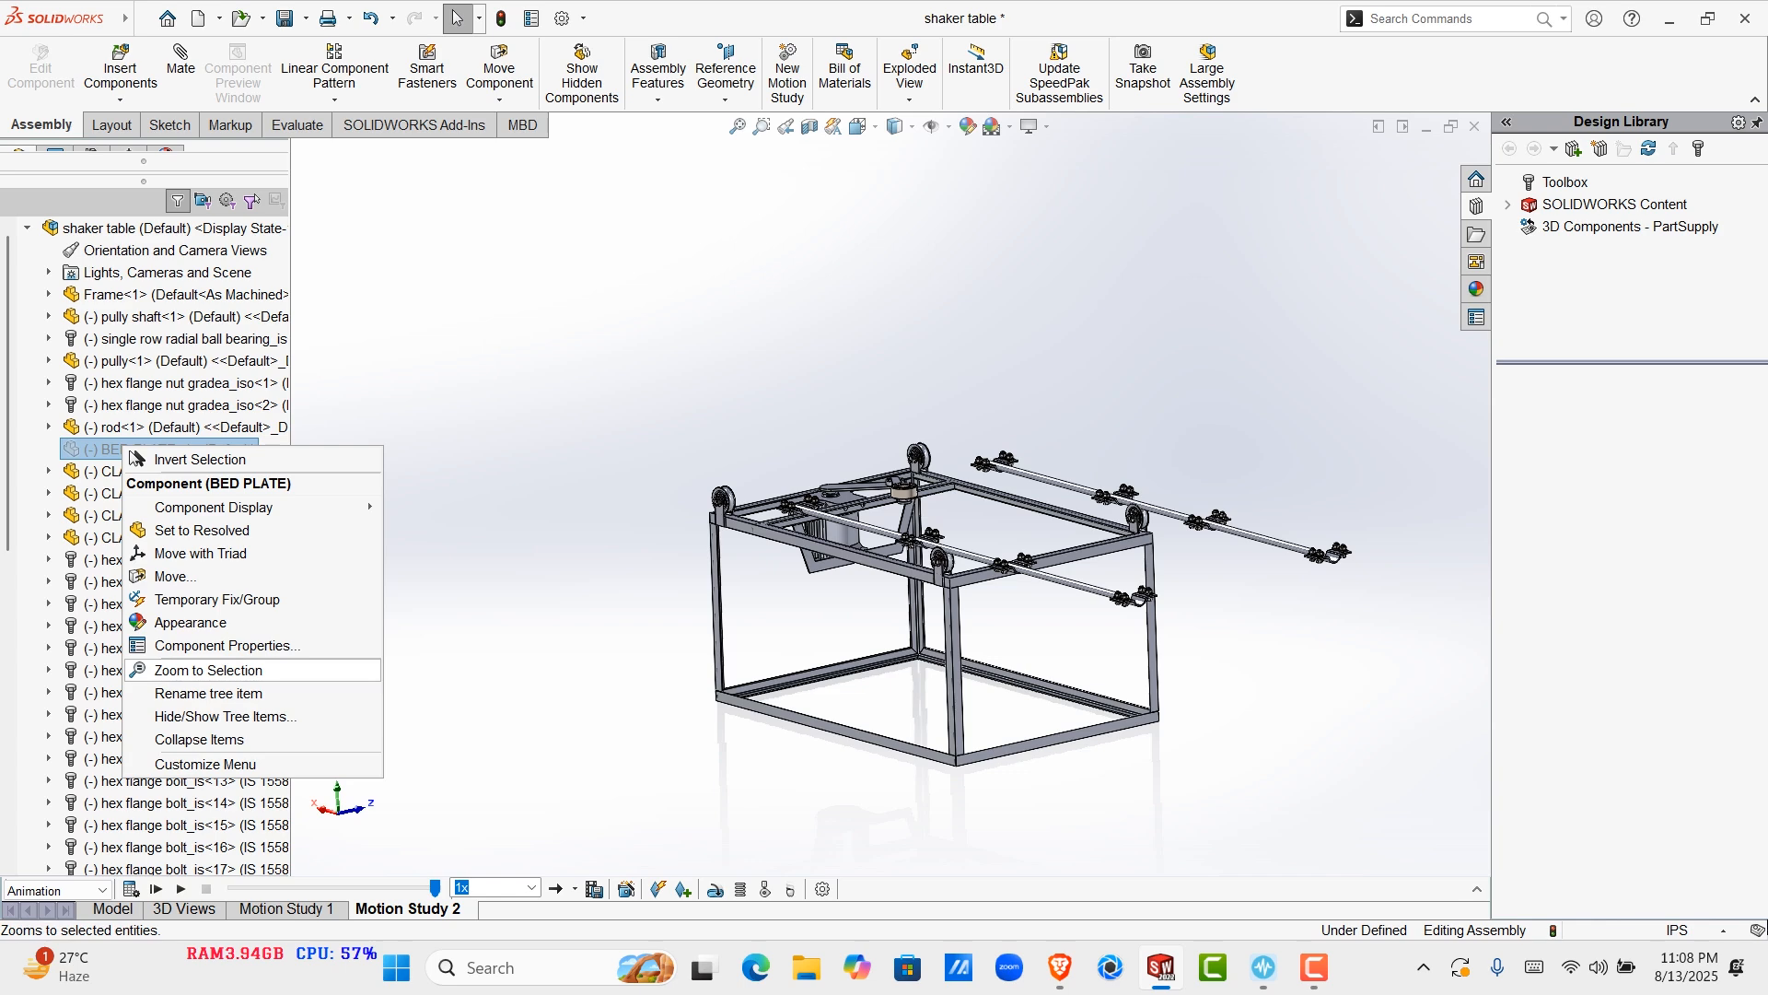
pyautogui.press('Escape')
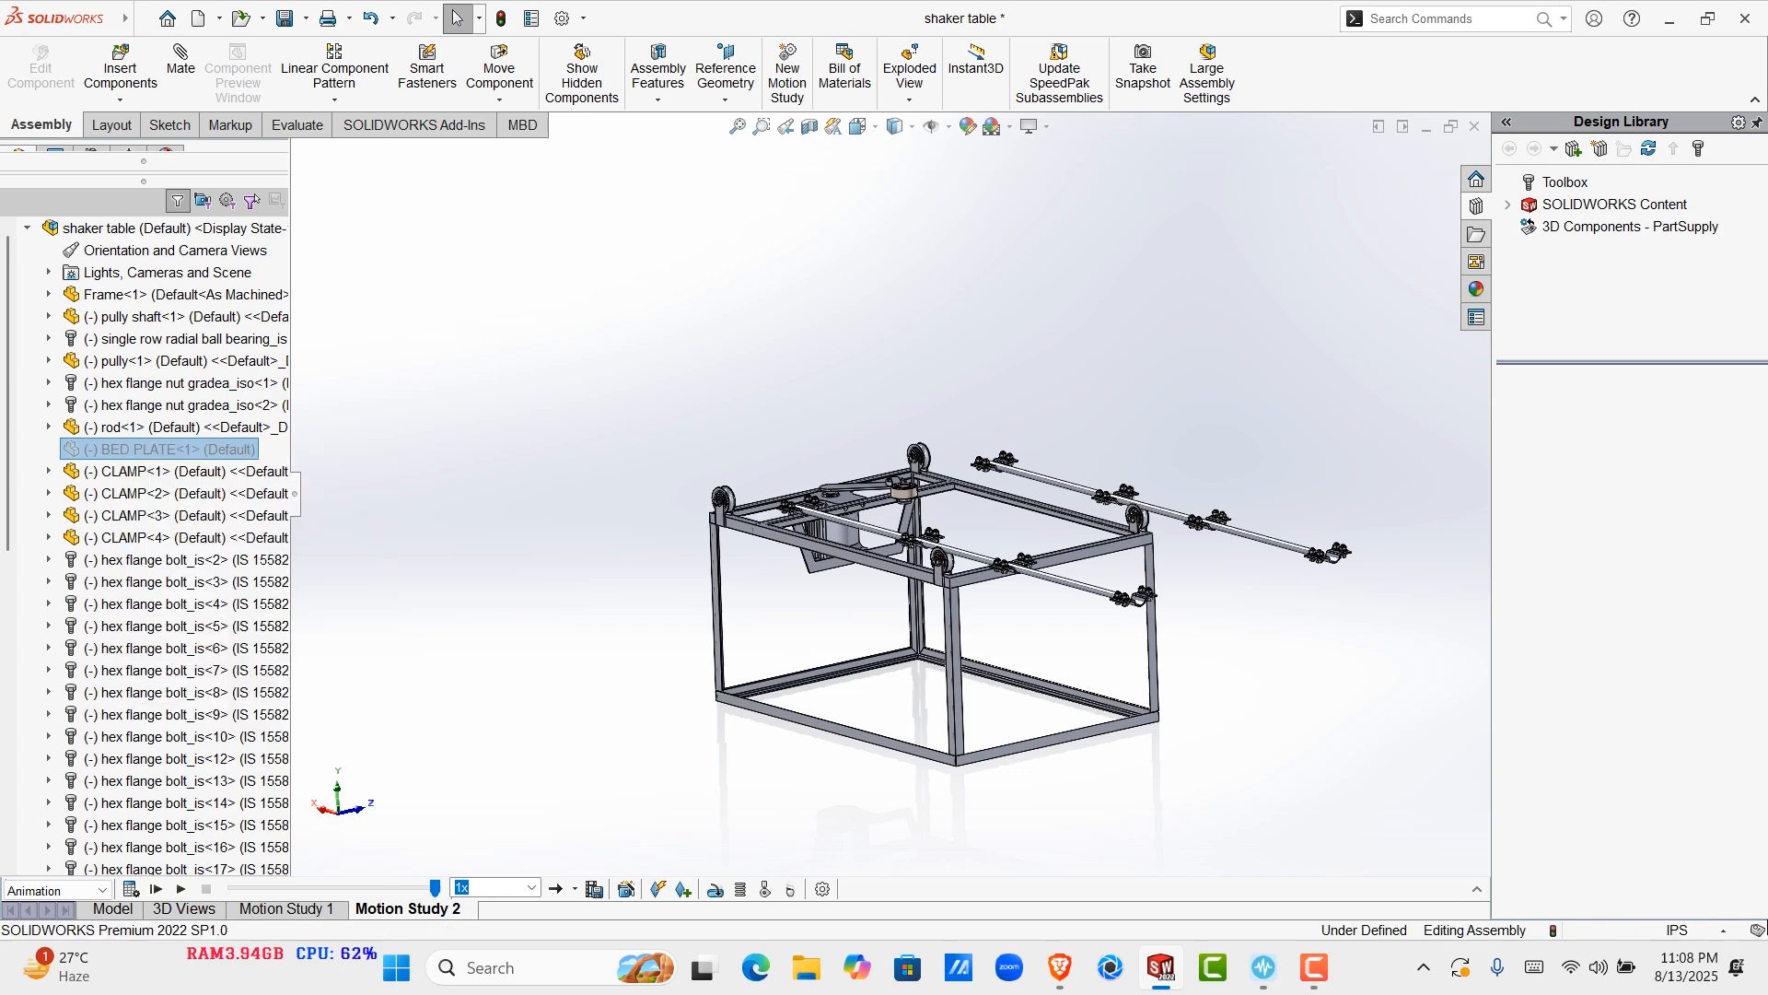
pyautogui.press('Escape')
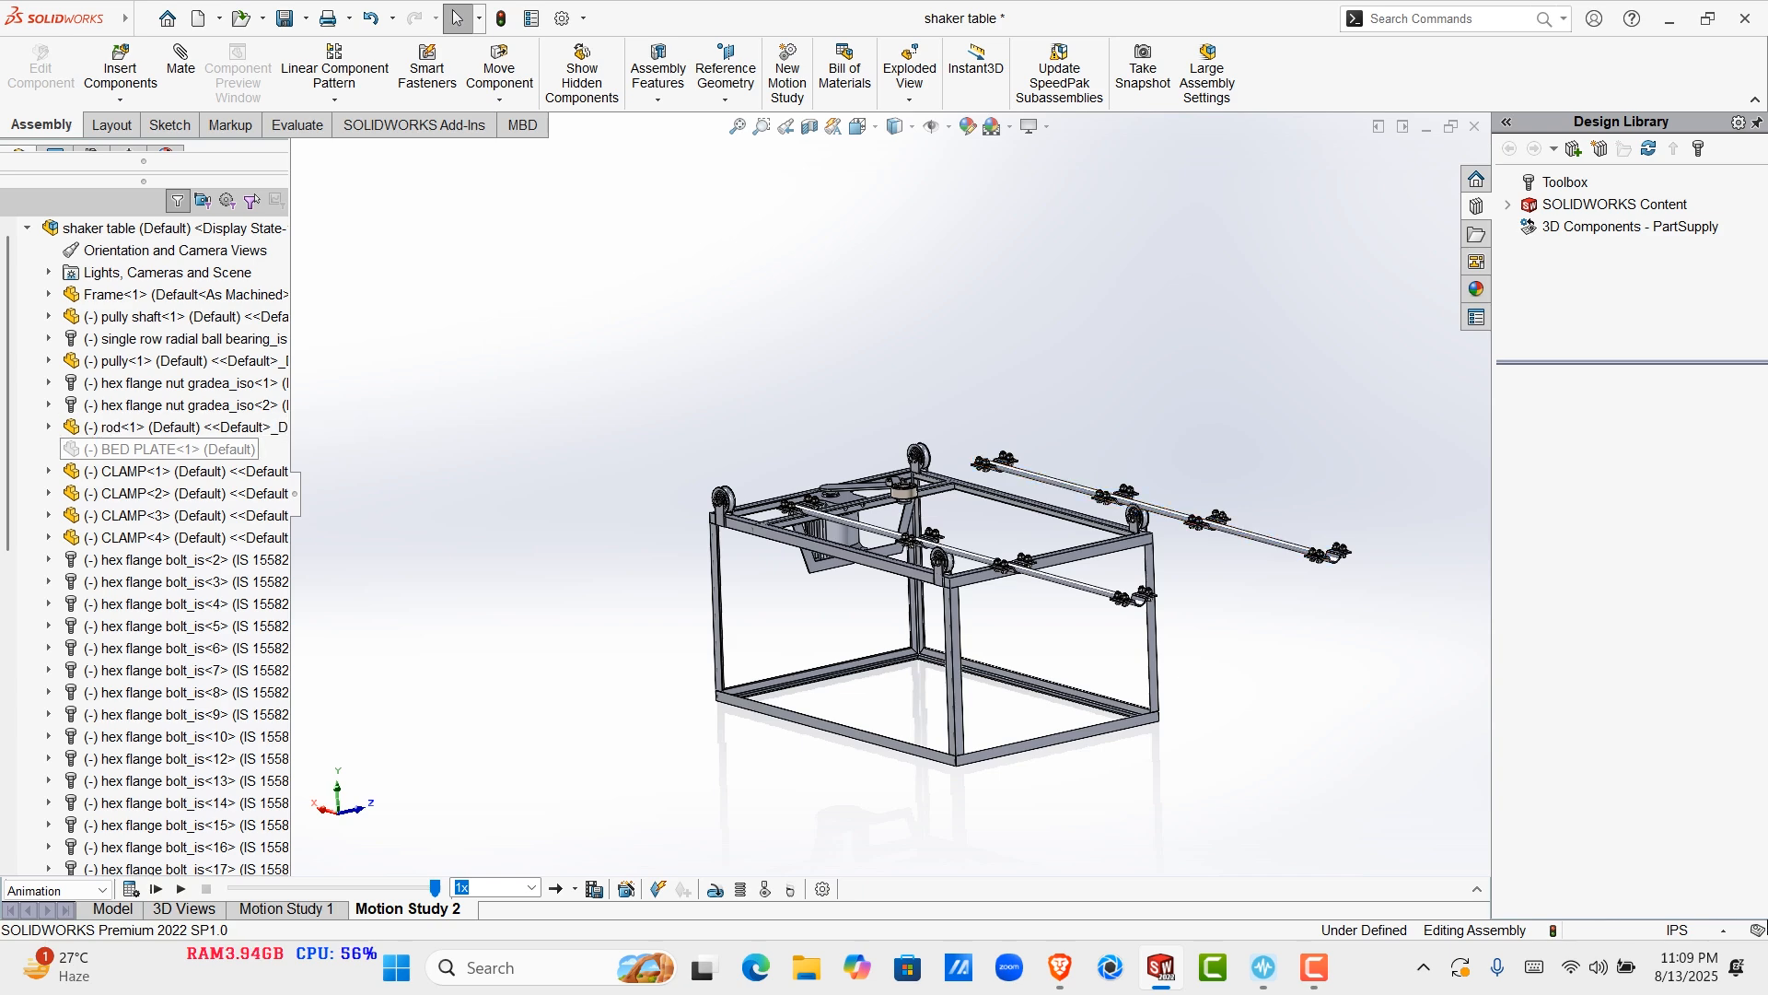
# Inspect the mirrored components at the end of the assembly tree and the commands offered for MirrorComponent4
pyautogui.rightClick(108, 450)
pyautogui.press('F2')
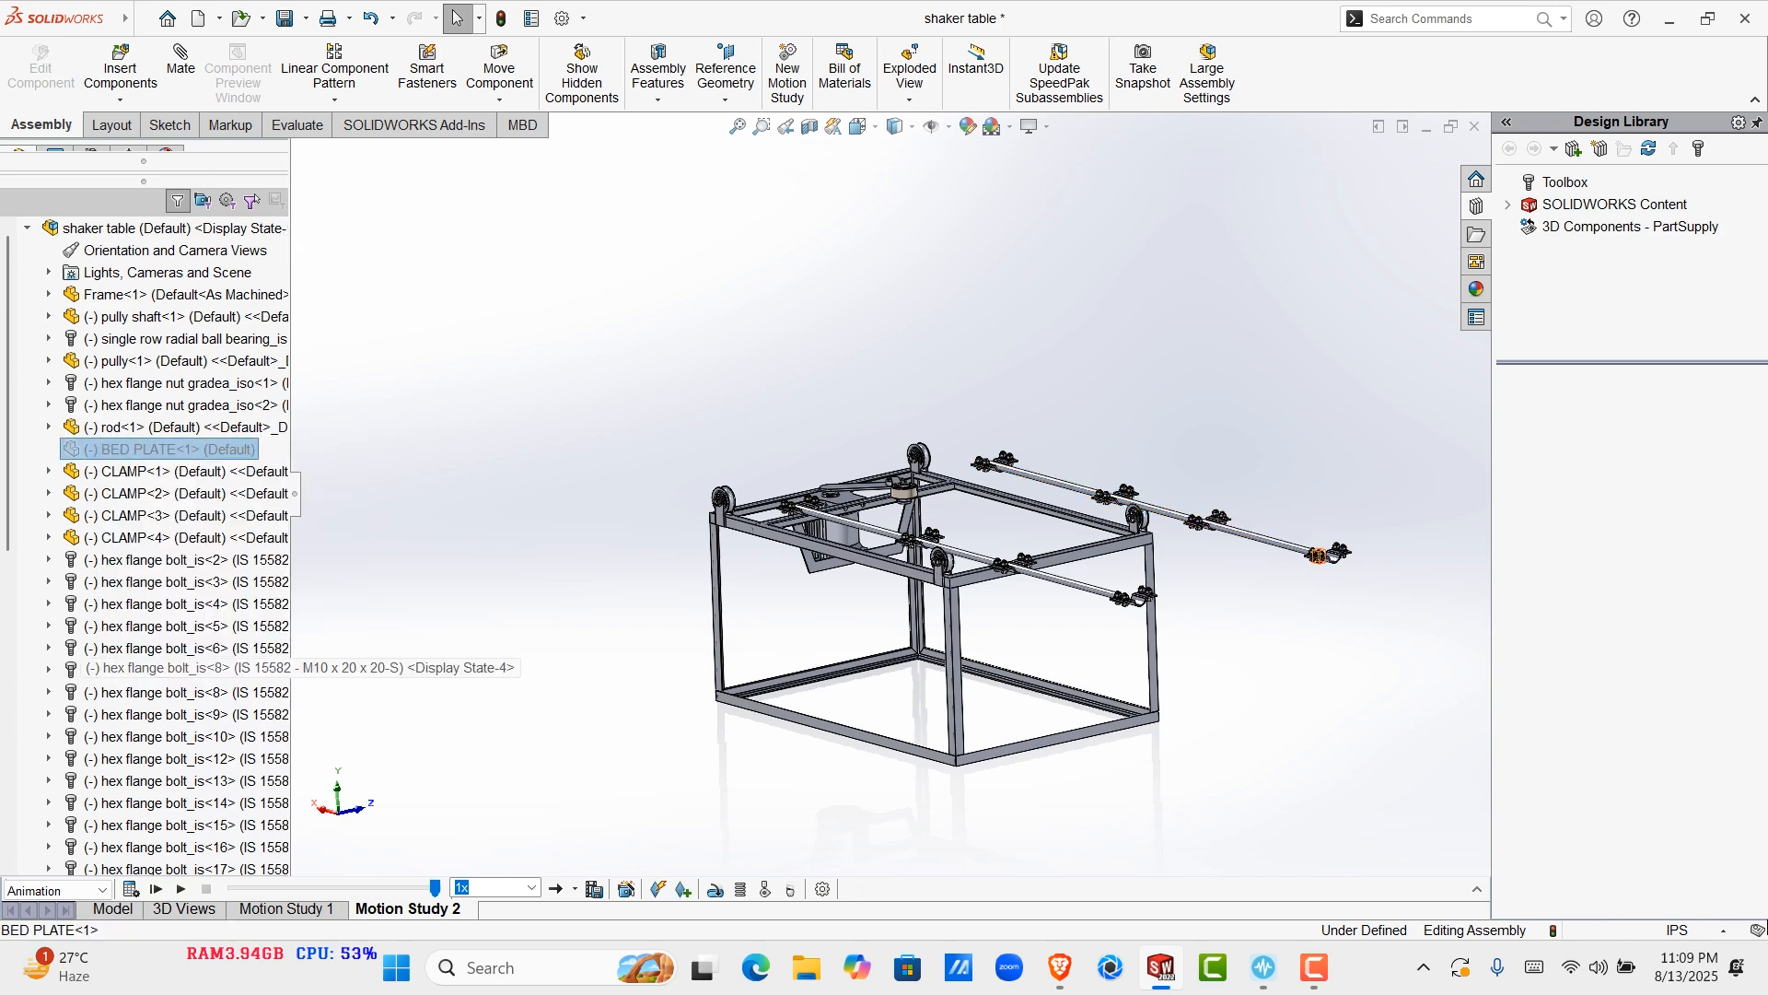
pyautogui.scroll(-9, 138, 686)
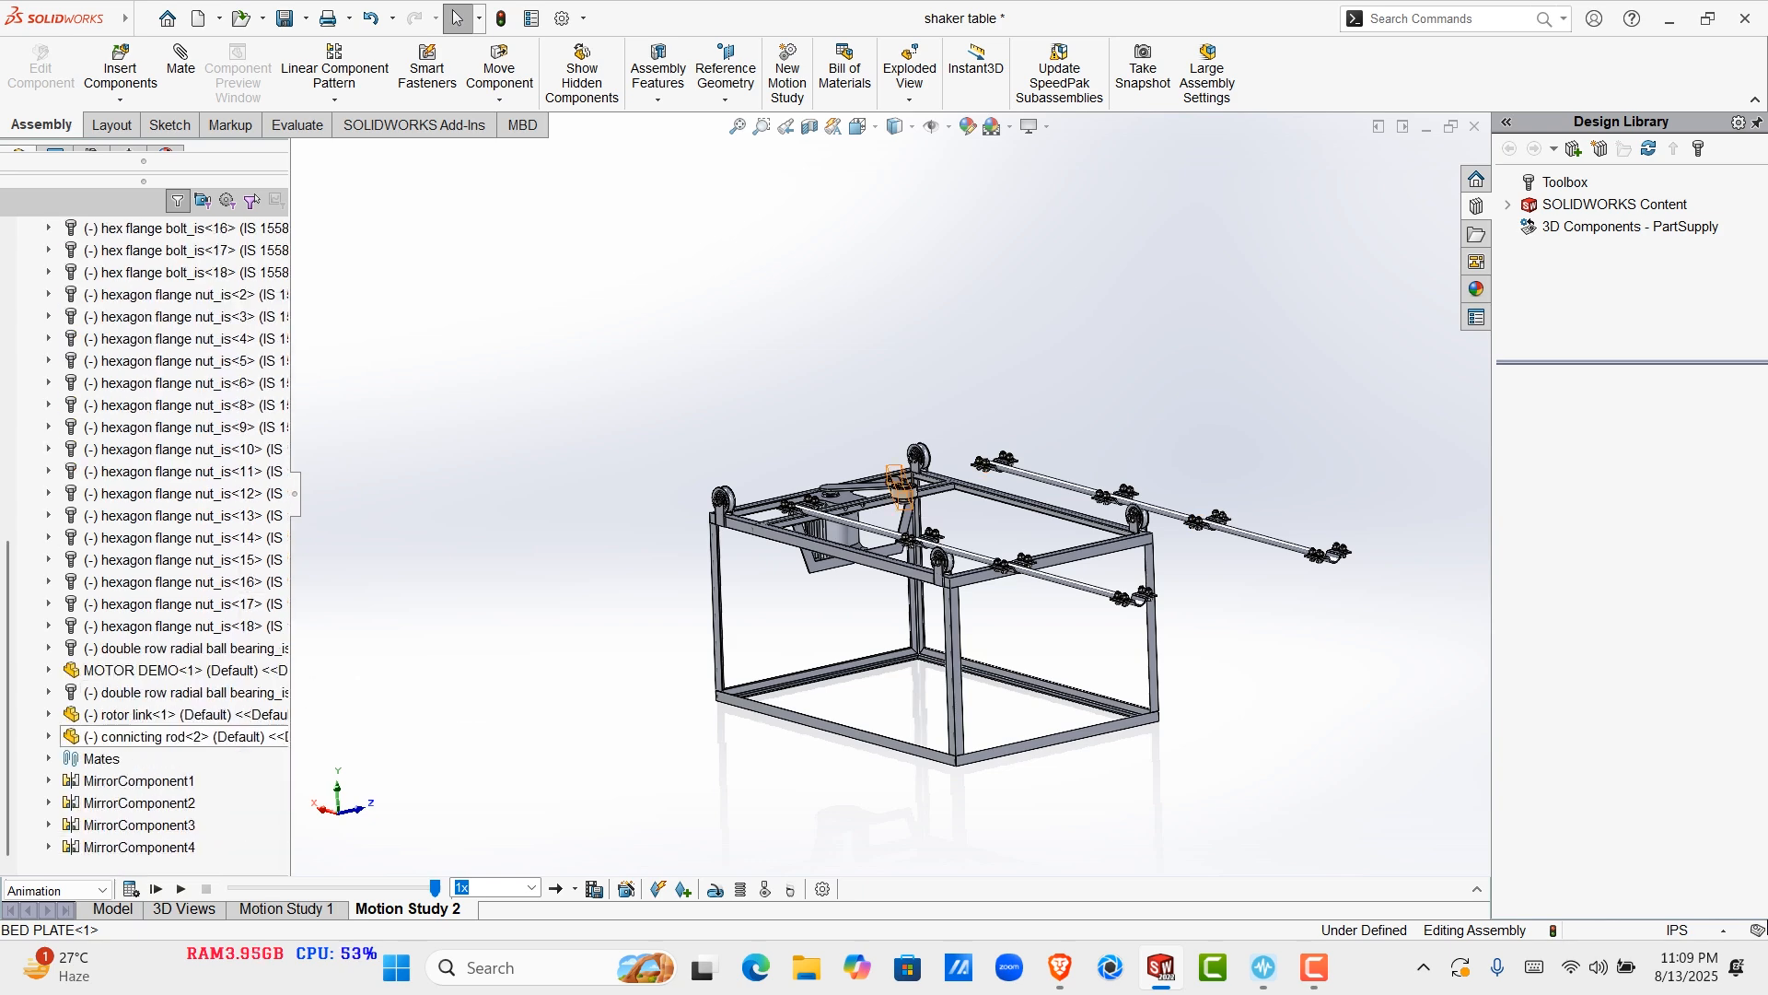
pyautogui.rightClick(148, 578)
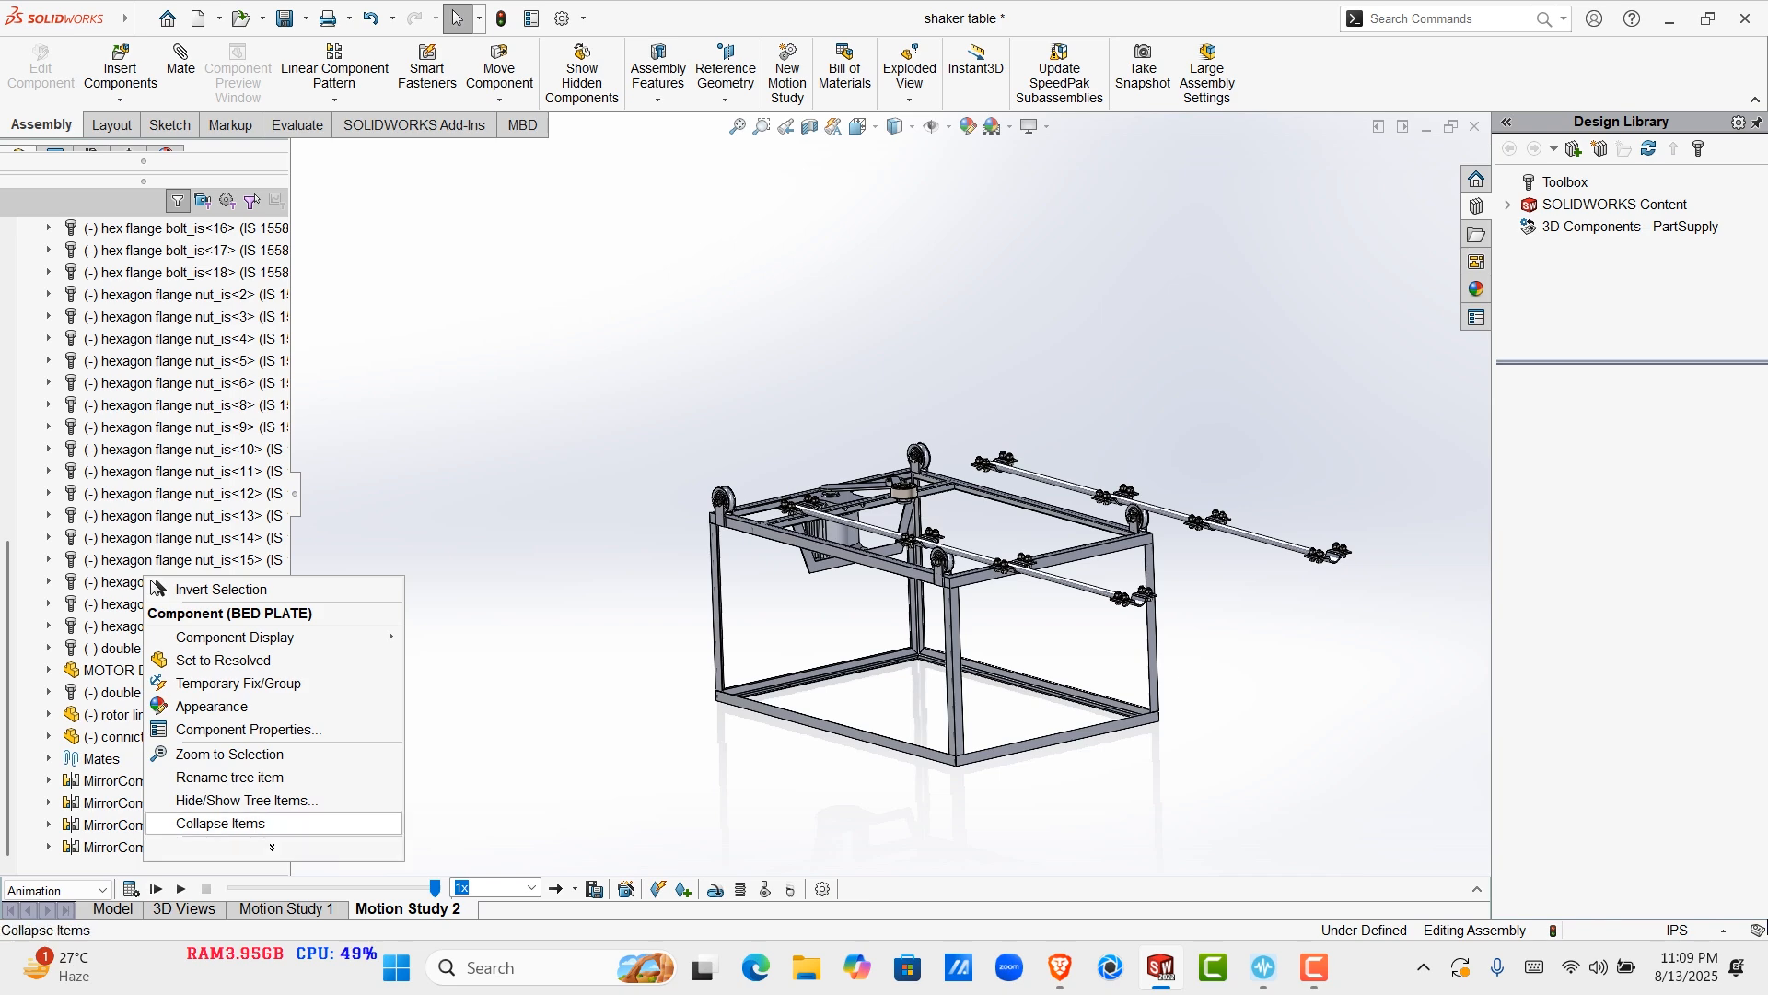
pyautogui.press('Escape')
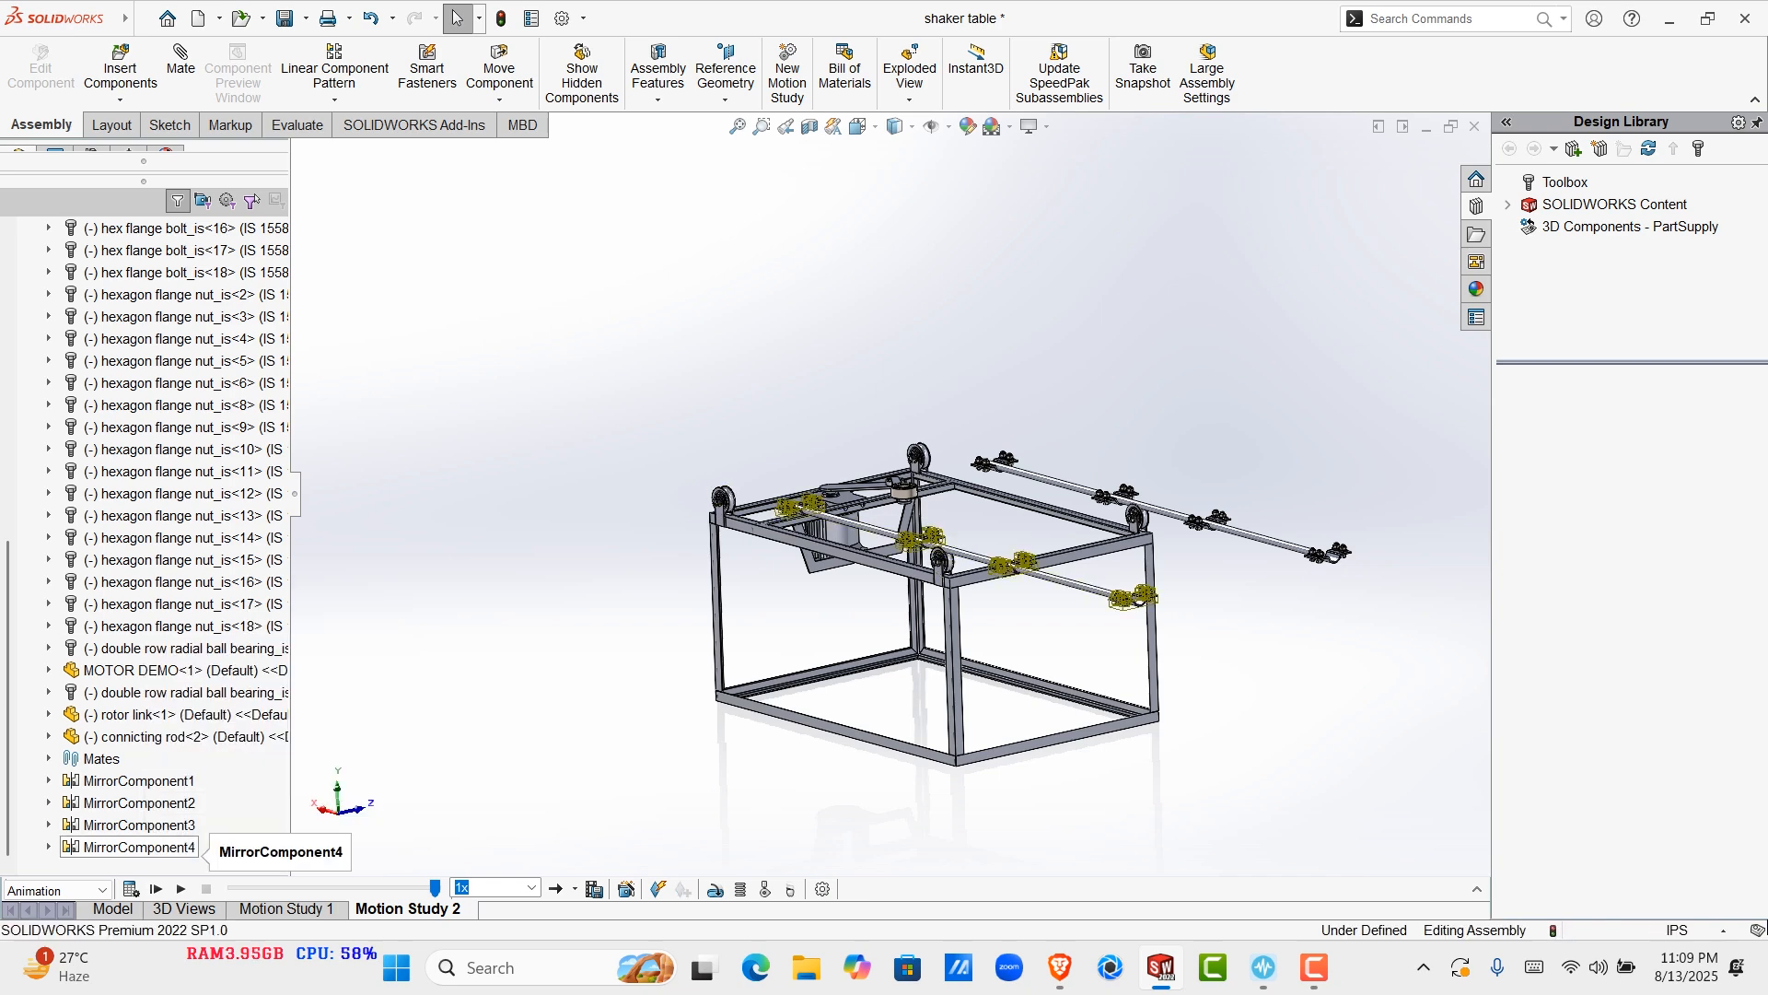
pyautogui.rightClick(152, 847)
pyautogui.rightClick(159, 854)
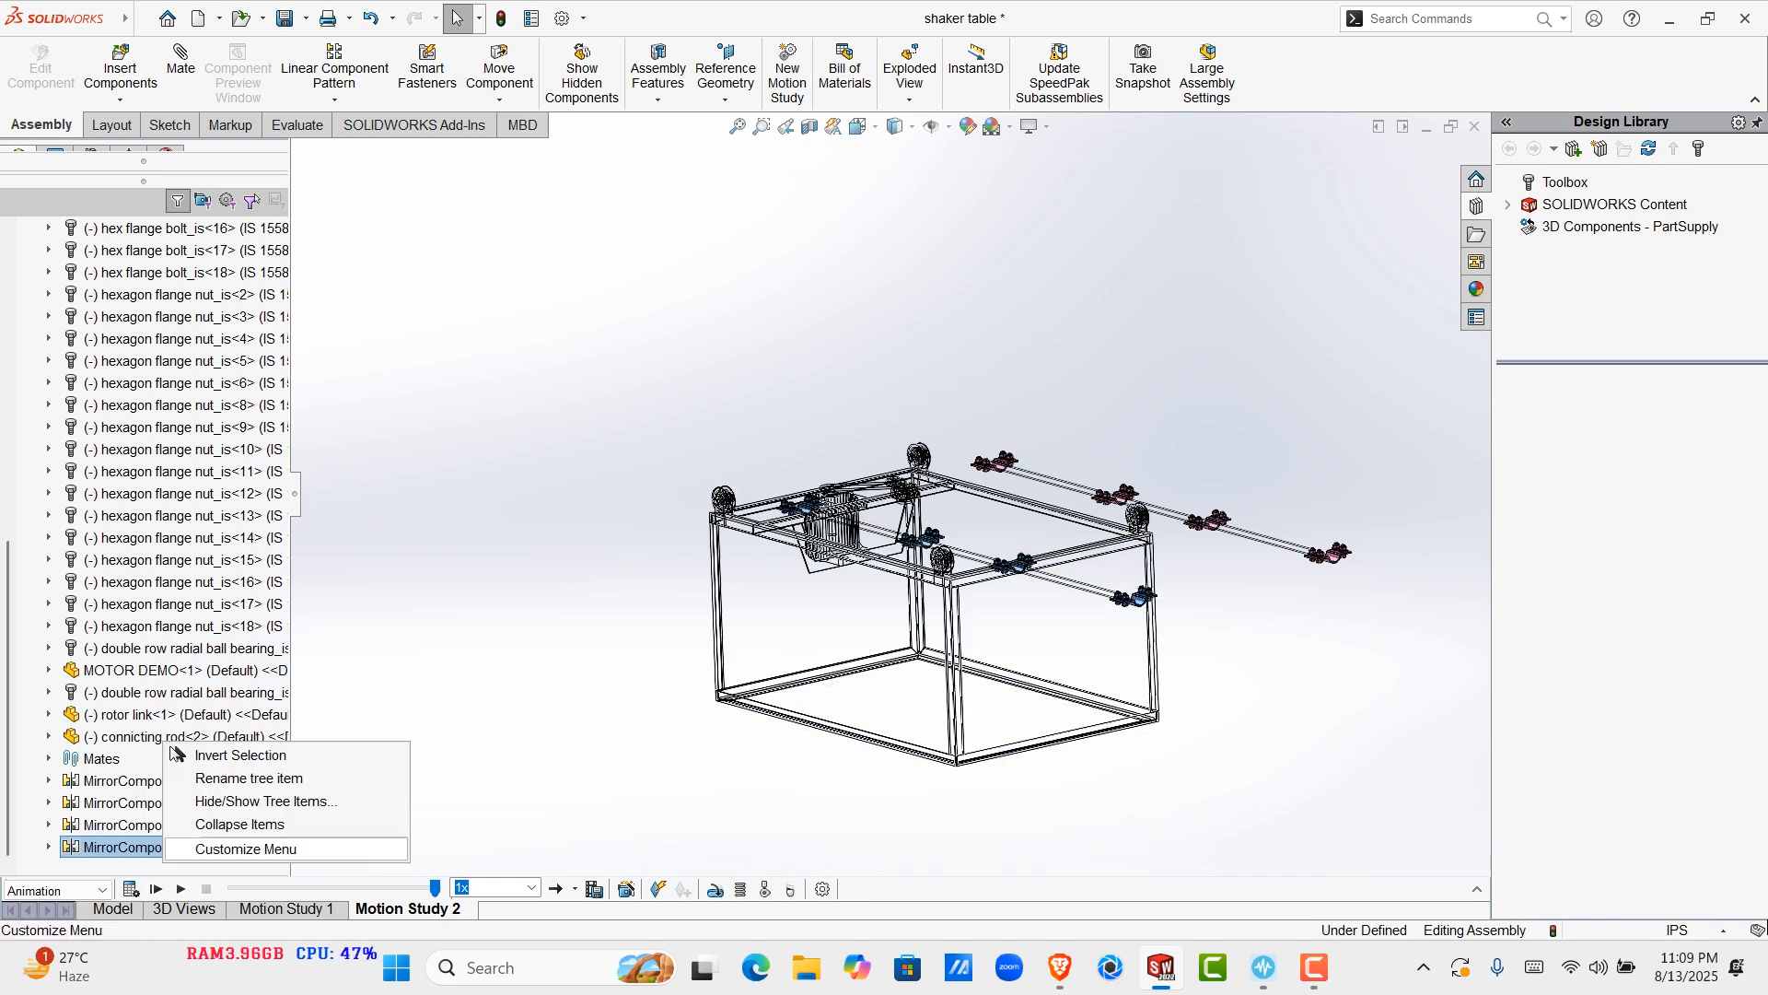
pyautogui.press('Escape')
pyautogui.scroll(9, 138, 581)
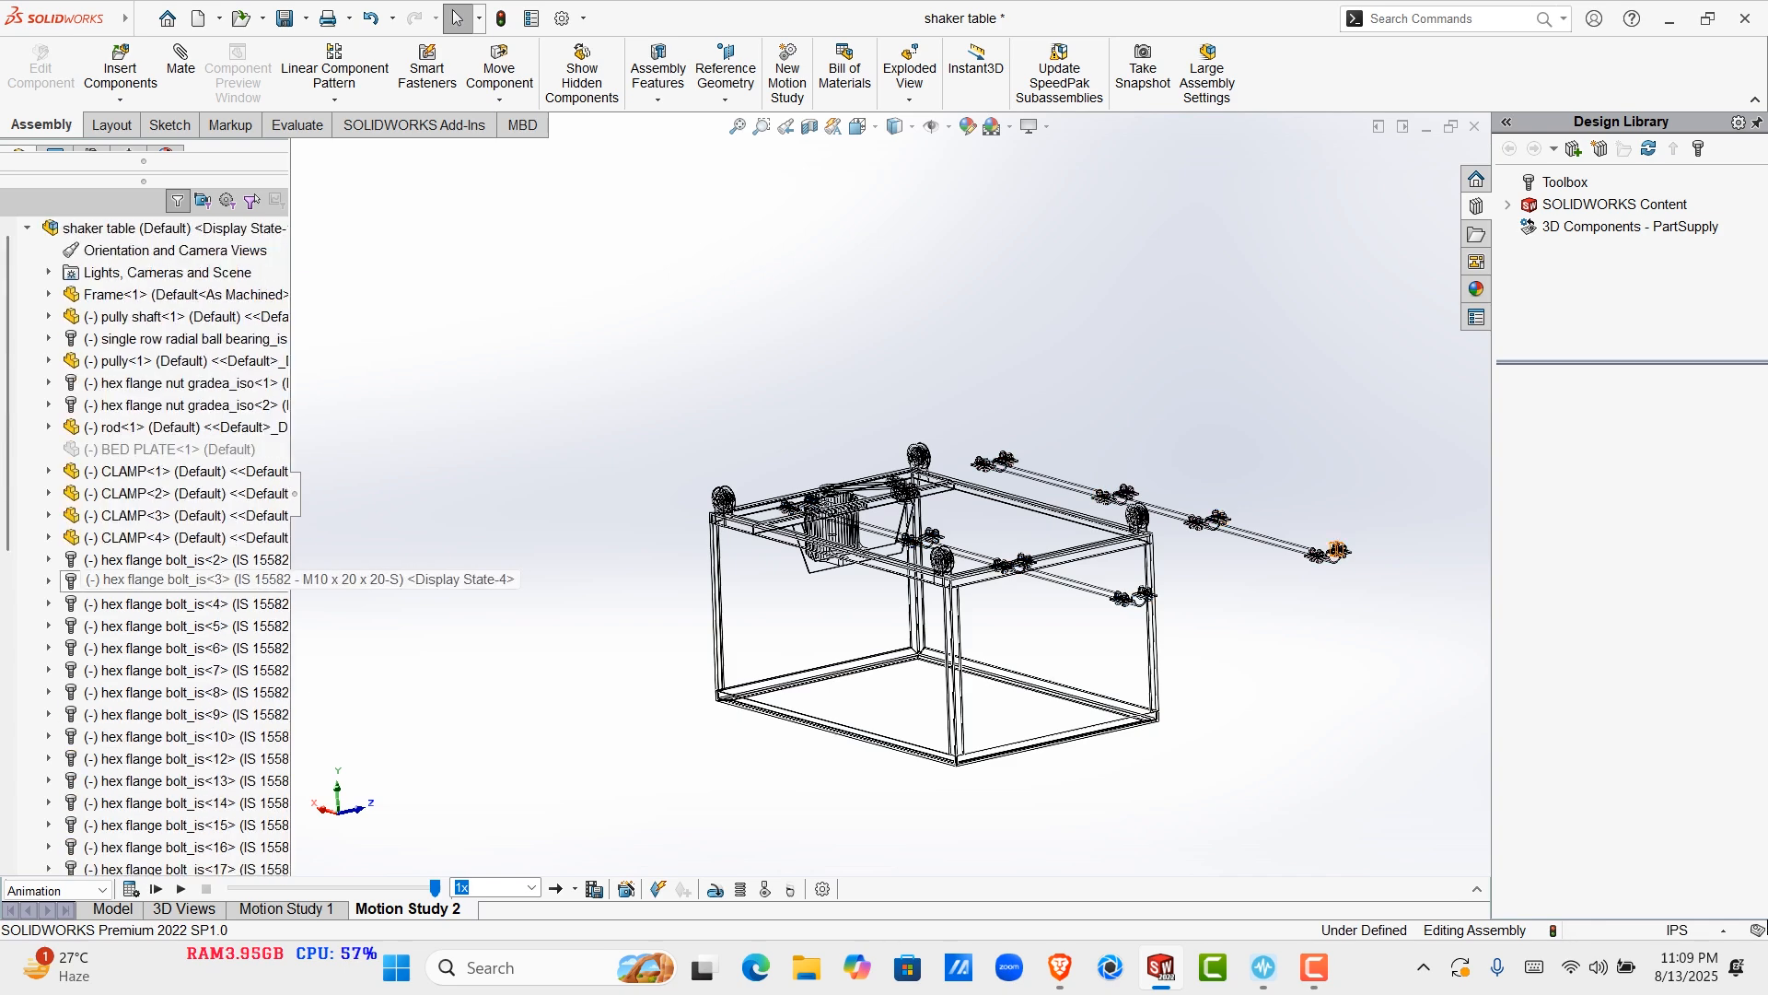
# View the FeatureManager system options through BED PLATE's Hide/Show Tree Items command and close them
pyautogui.rightClick(139, 450)
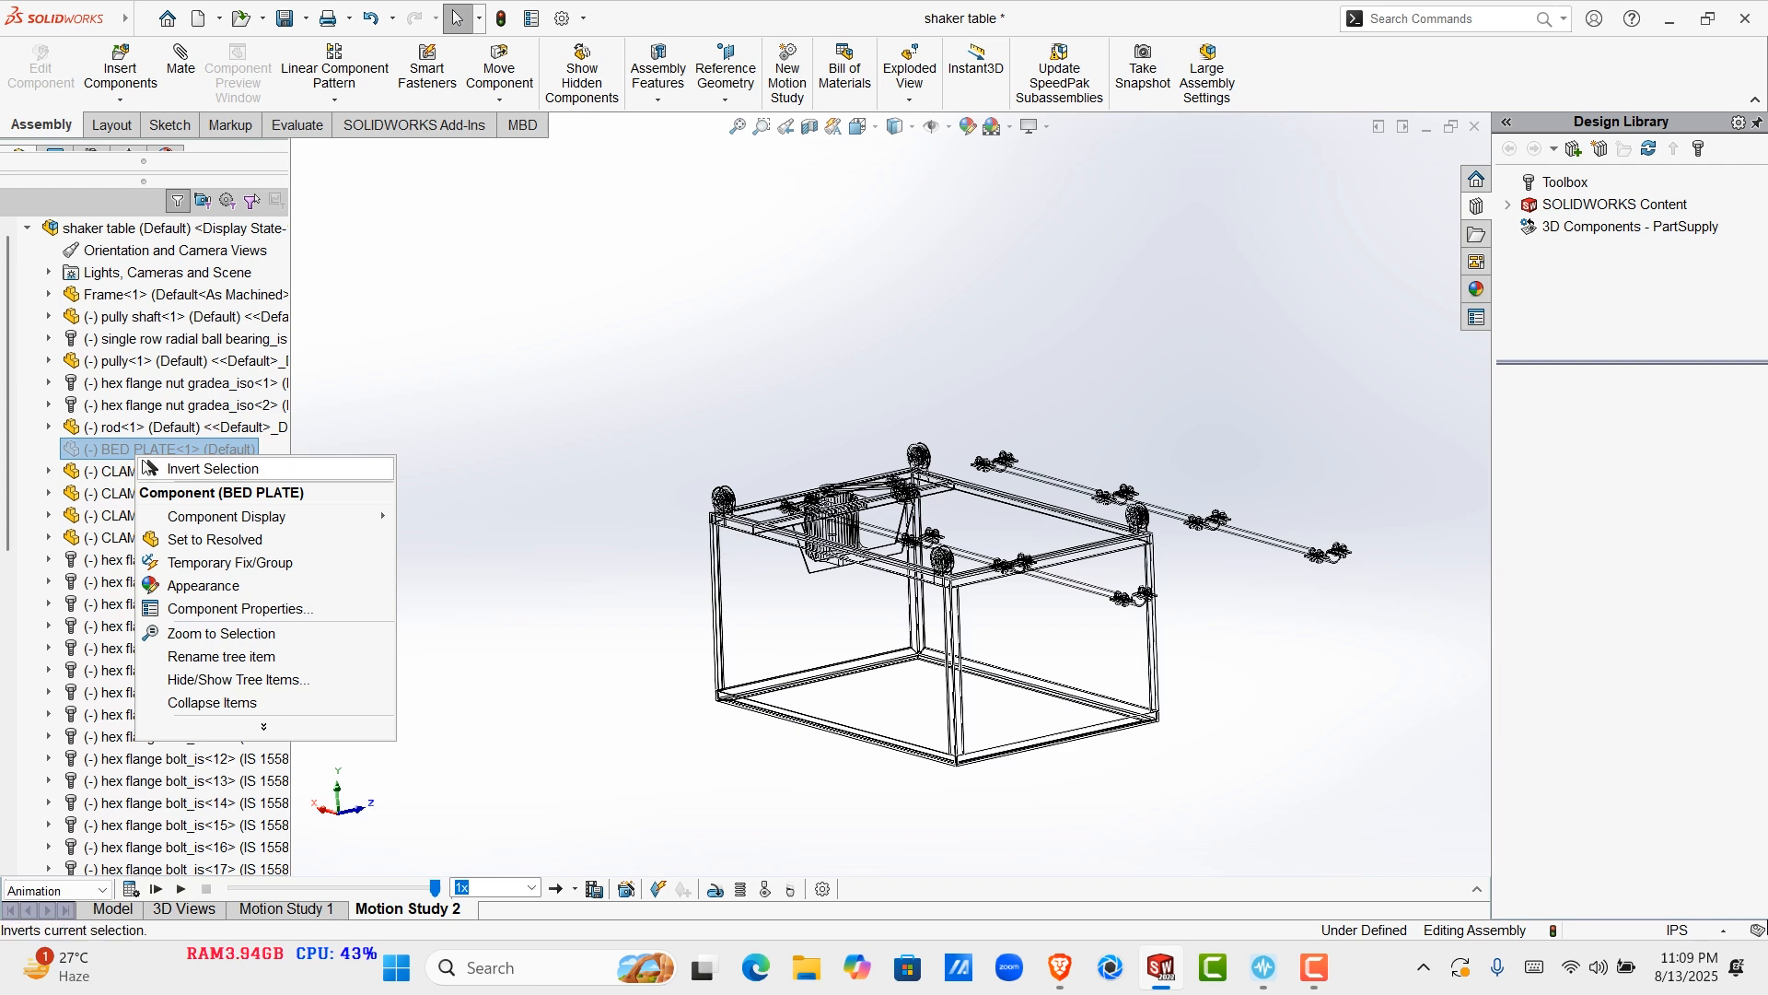
pyautogui.press('Down')
pyautogui.press('Down')
pyautogui.press('Down')
pyautogui.press('Down')
pyautogui.press('Down')
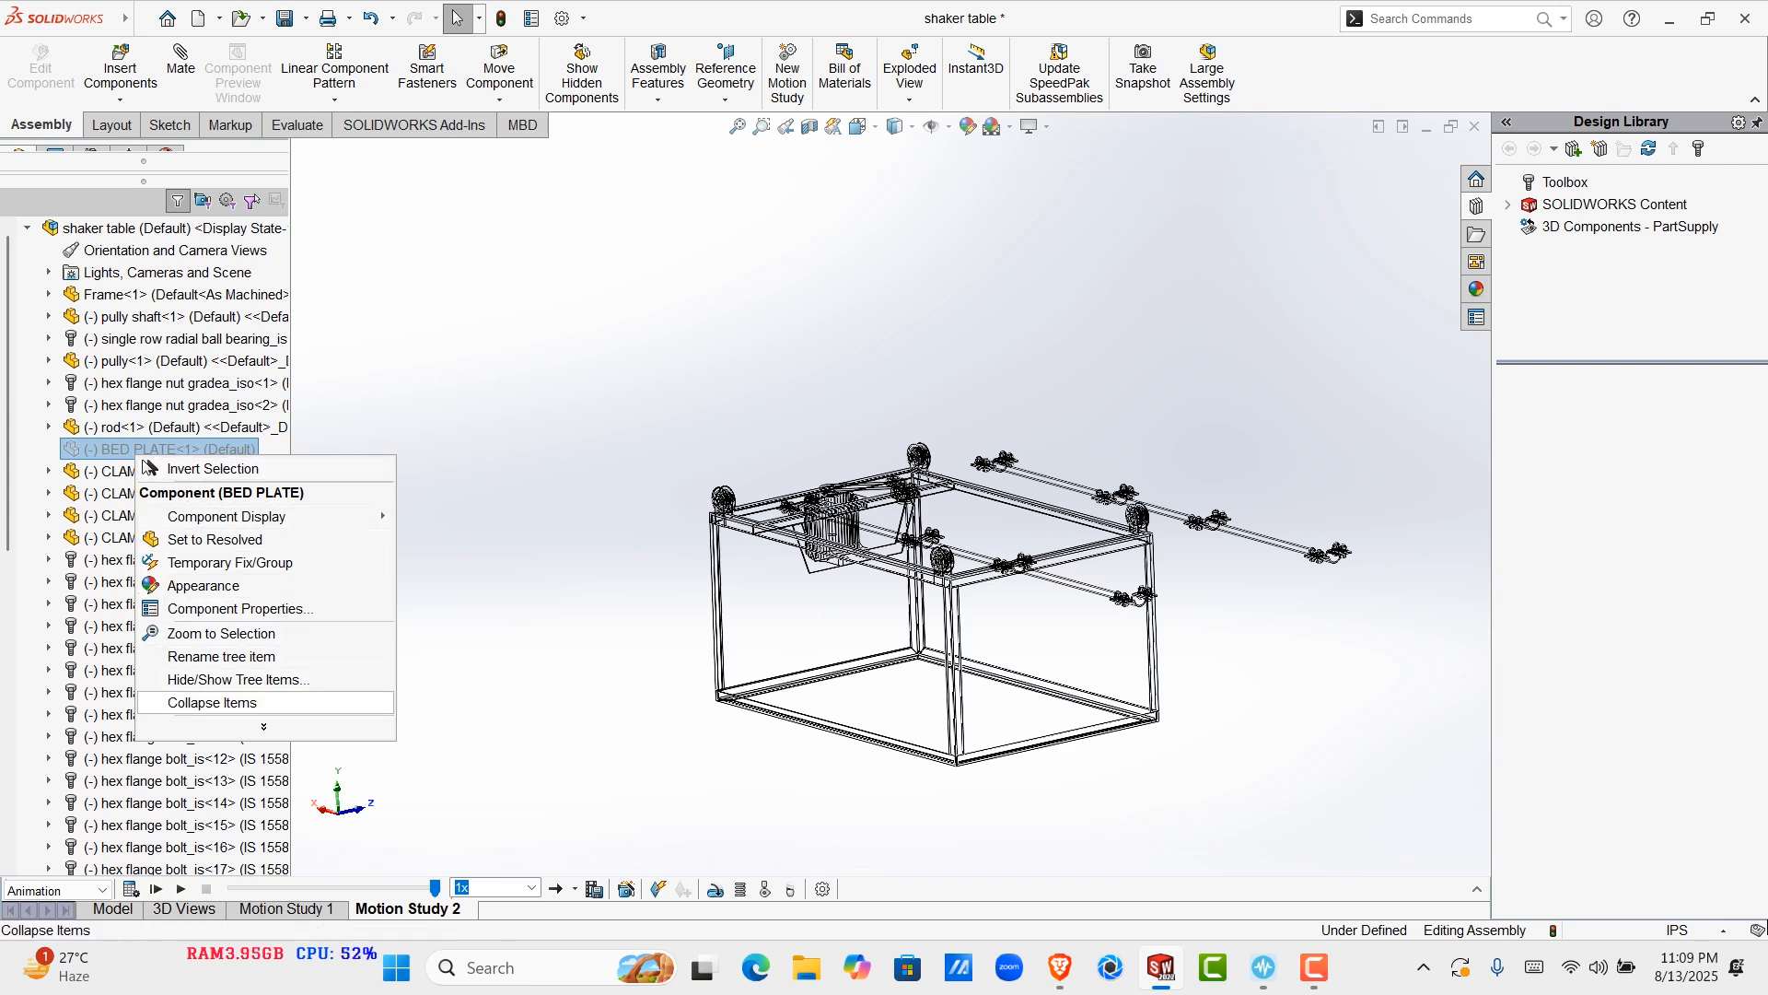
pyautogui.click(238, 680)
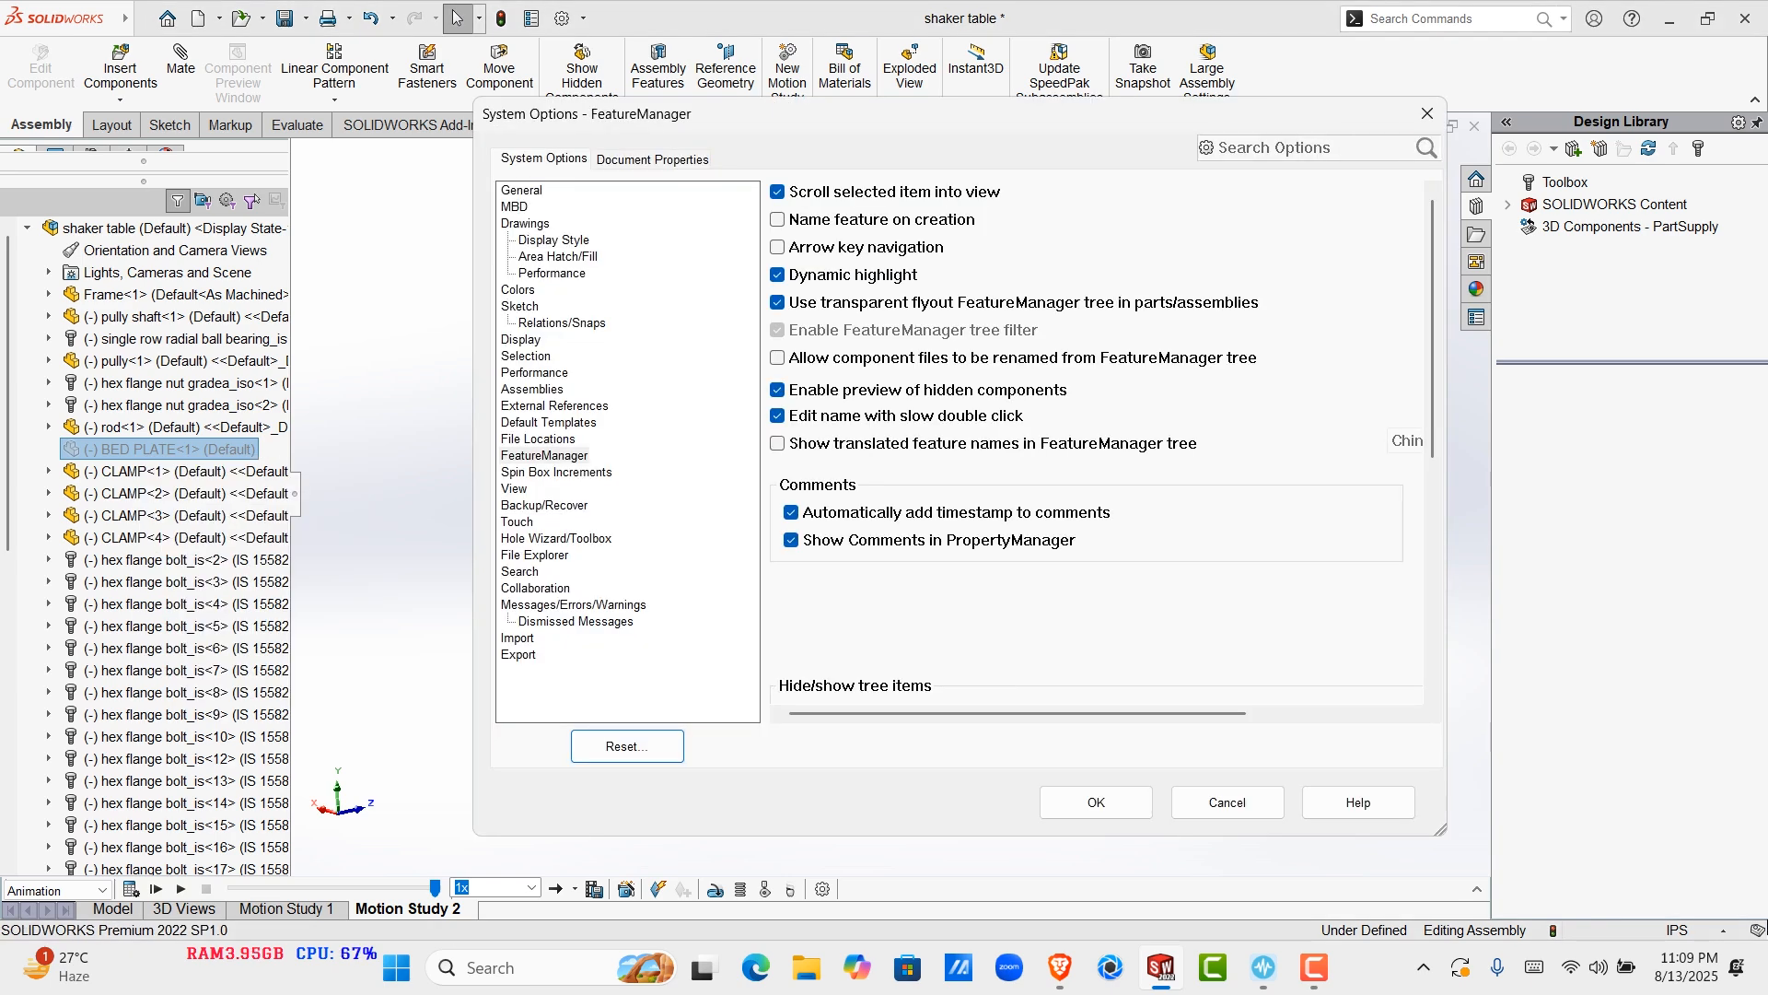
pyautogui.click(1428, 113)
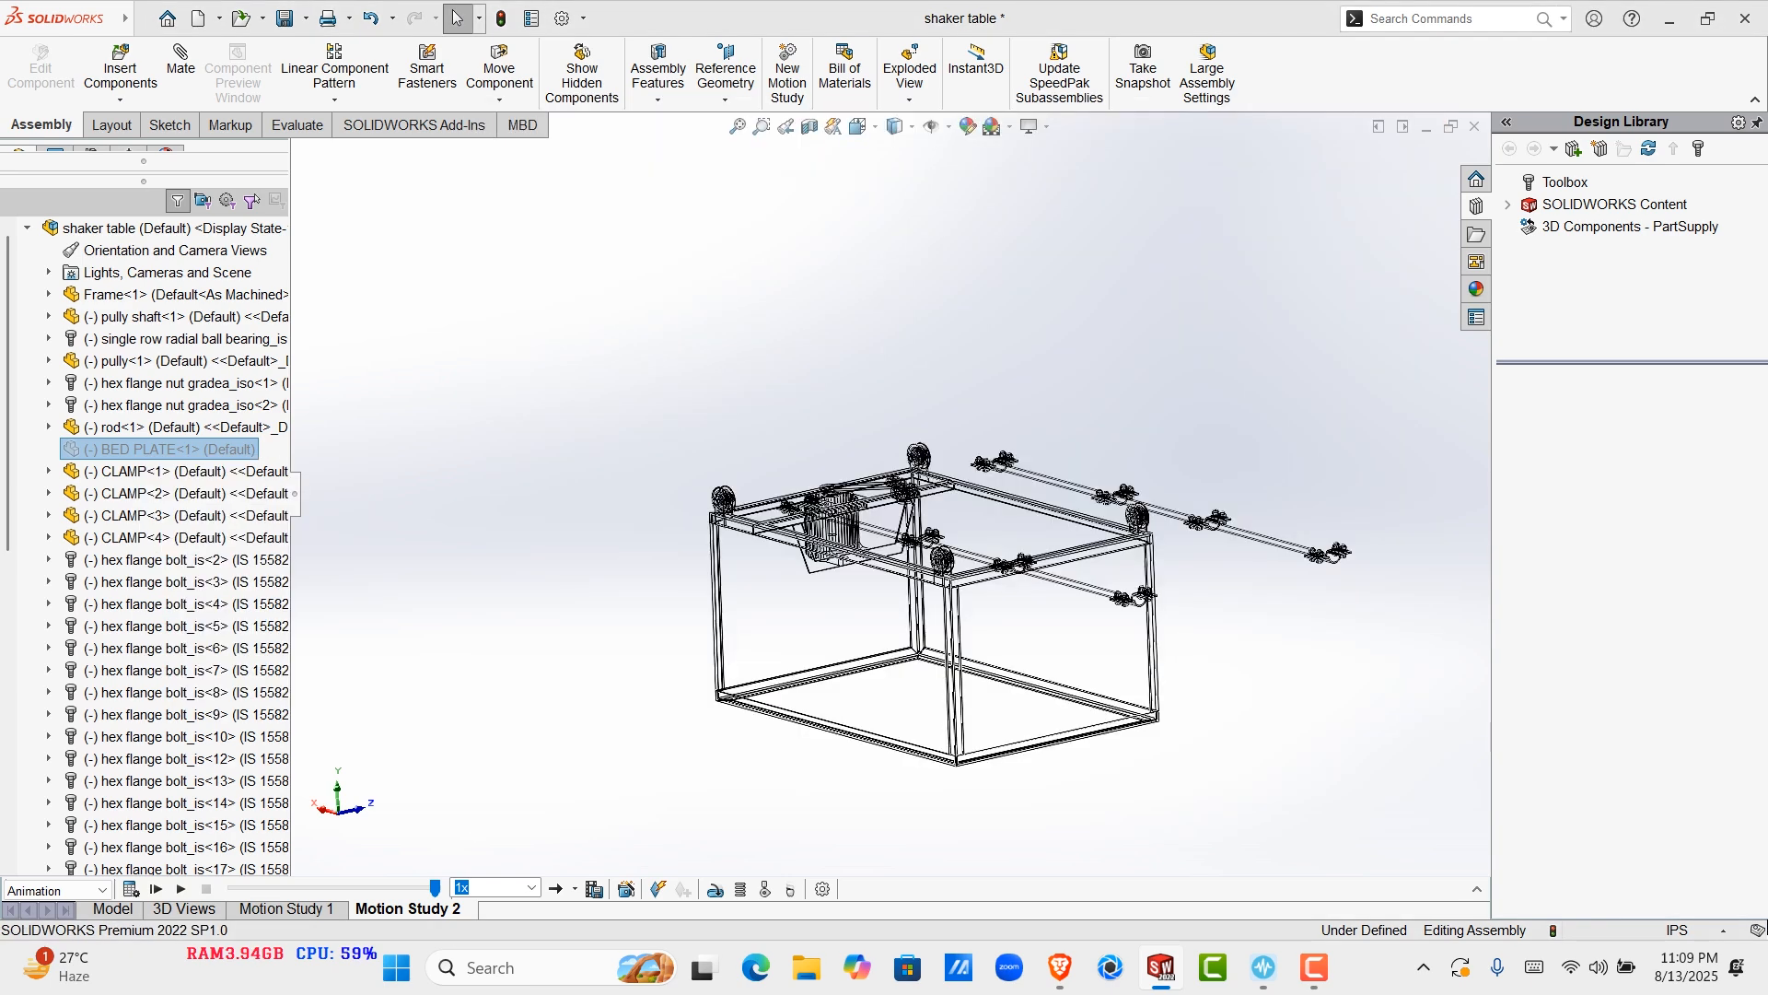
# Dismiss BED PLATE's commands, clear the selection and rebuild the shaker table assembly
pyautogui.rightClick(198, 451)
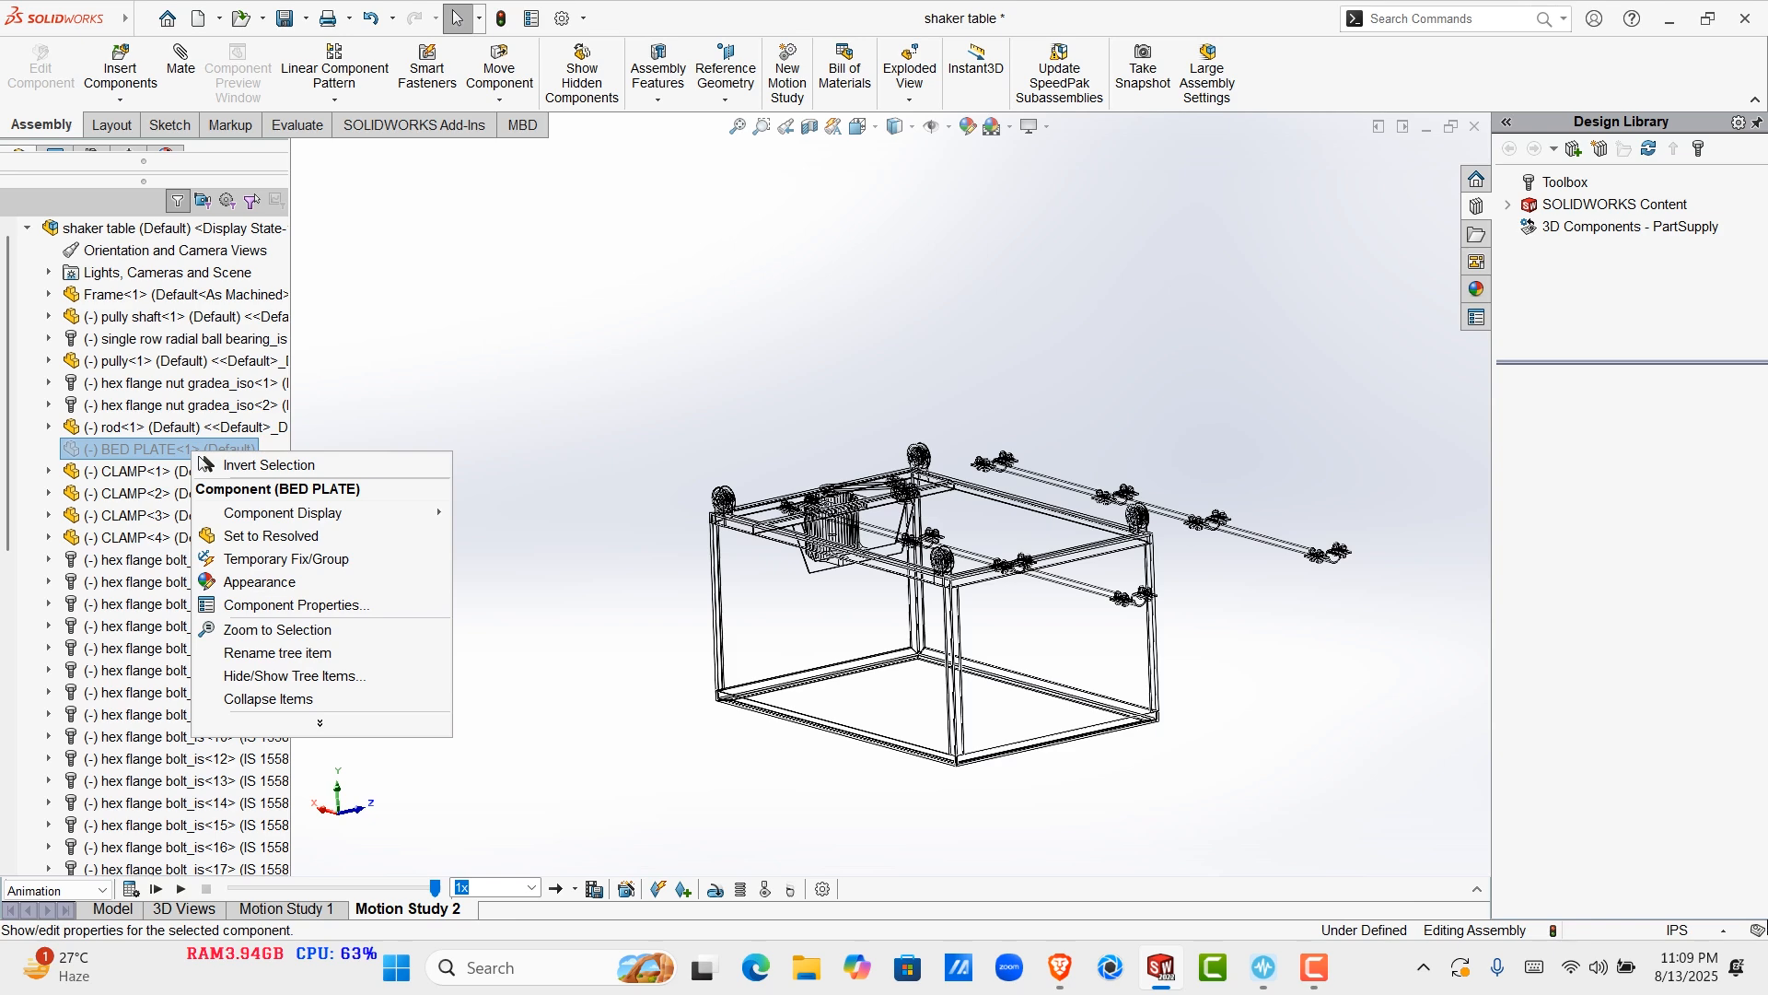
pyautogui.click(1230, 582)
pyautogui.rightClick(1231, 582)
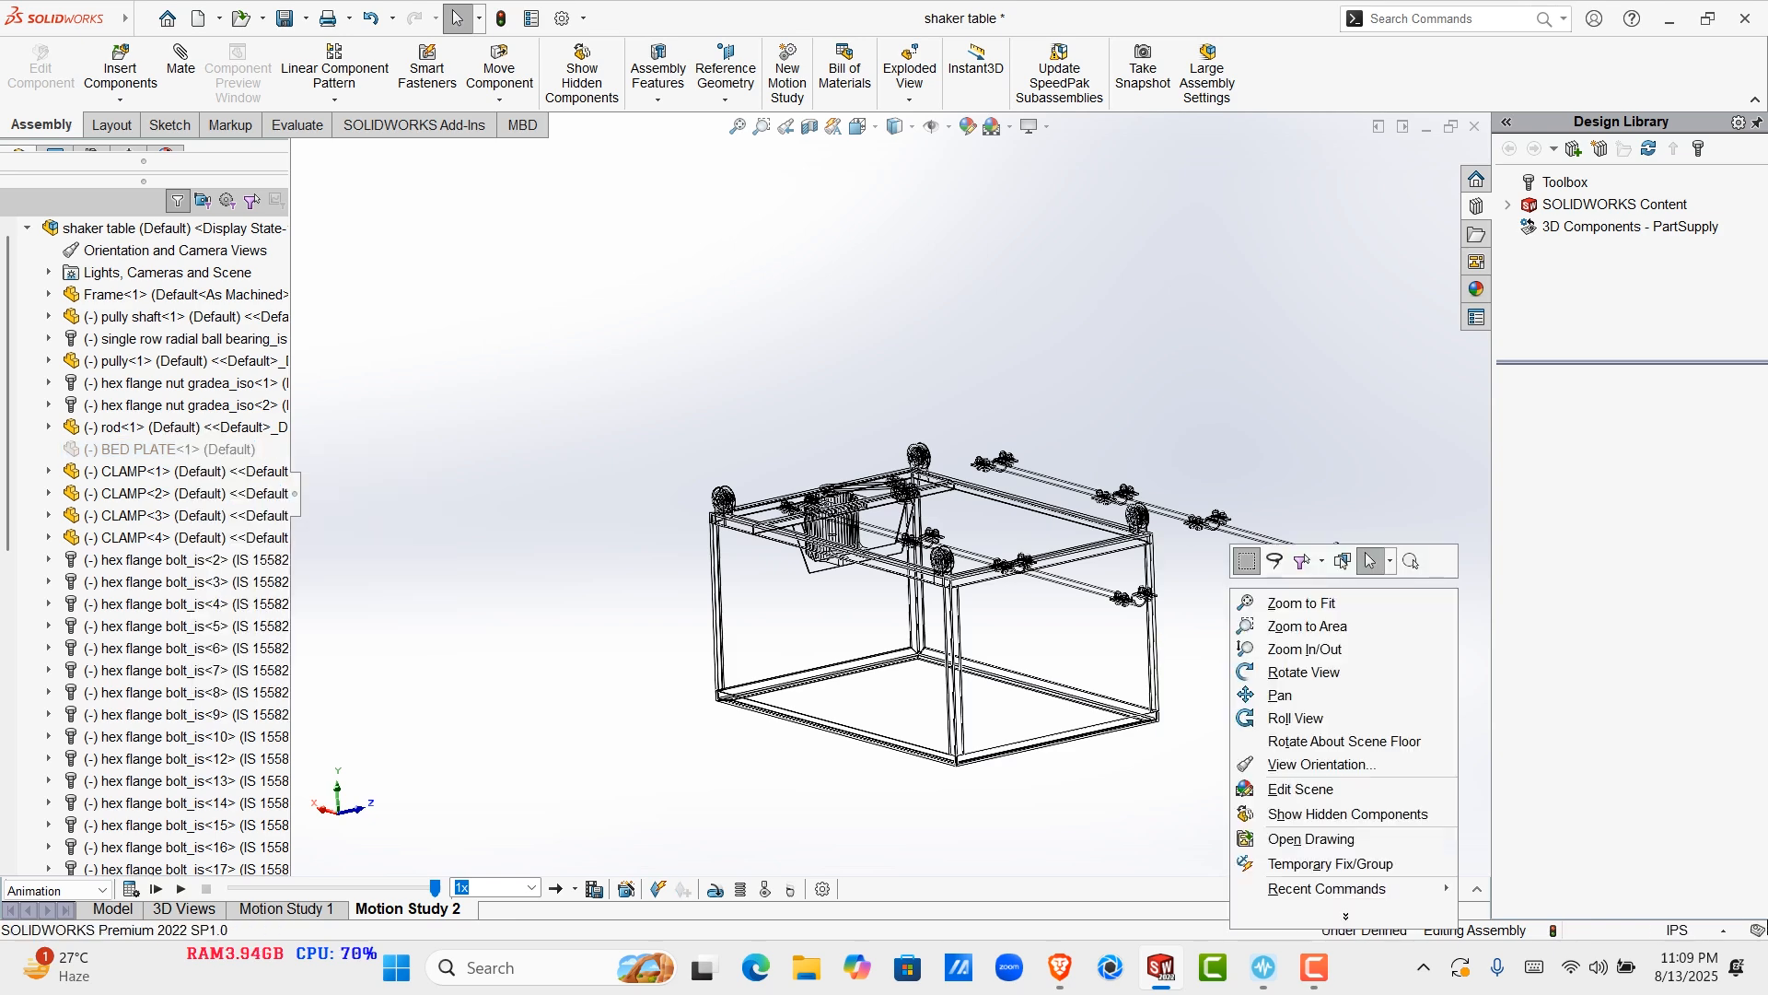
pyautogui.click(1228, 584)
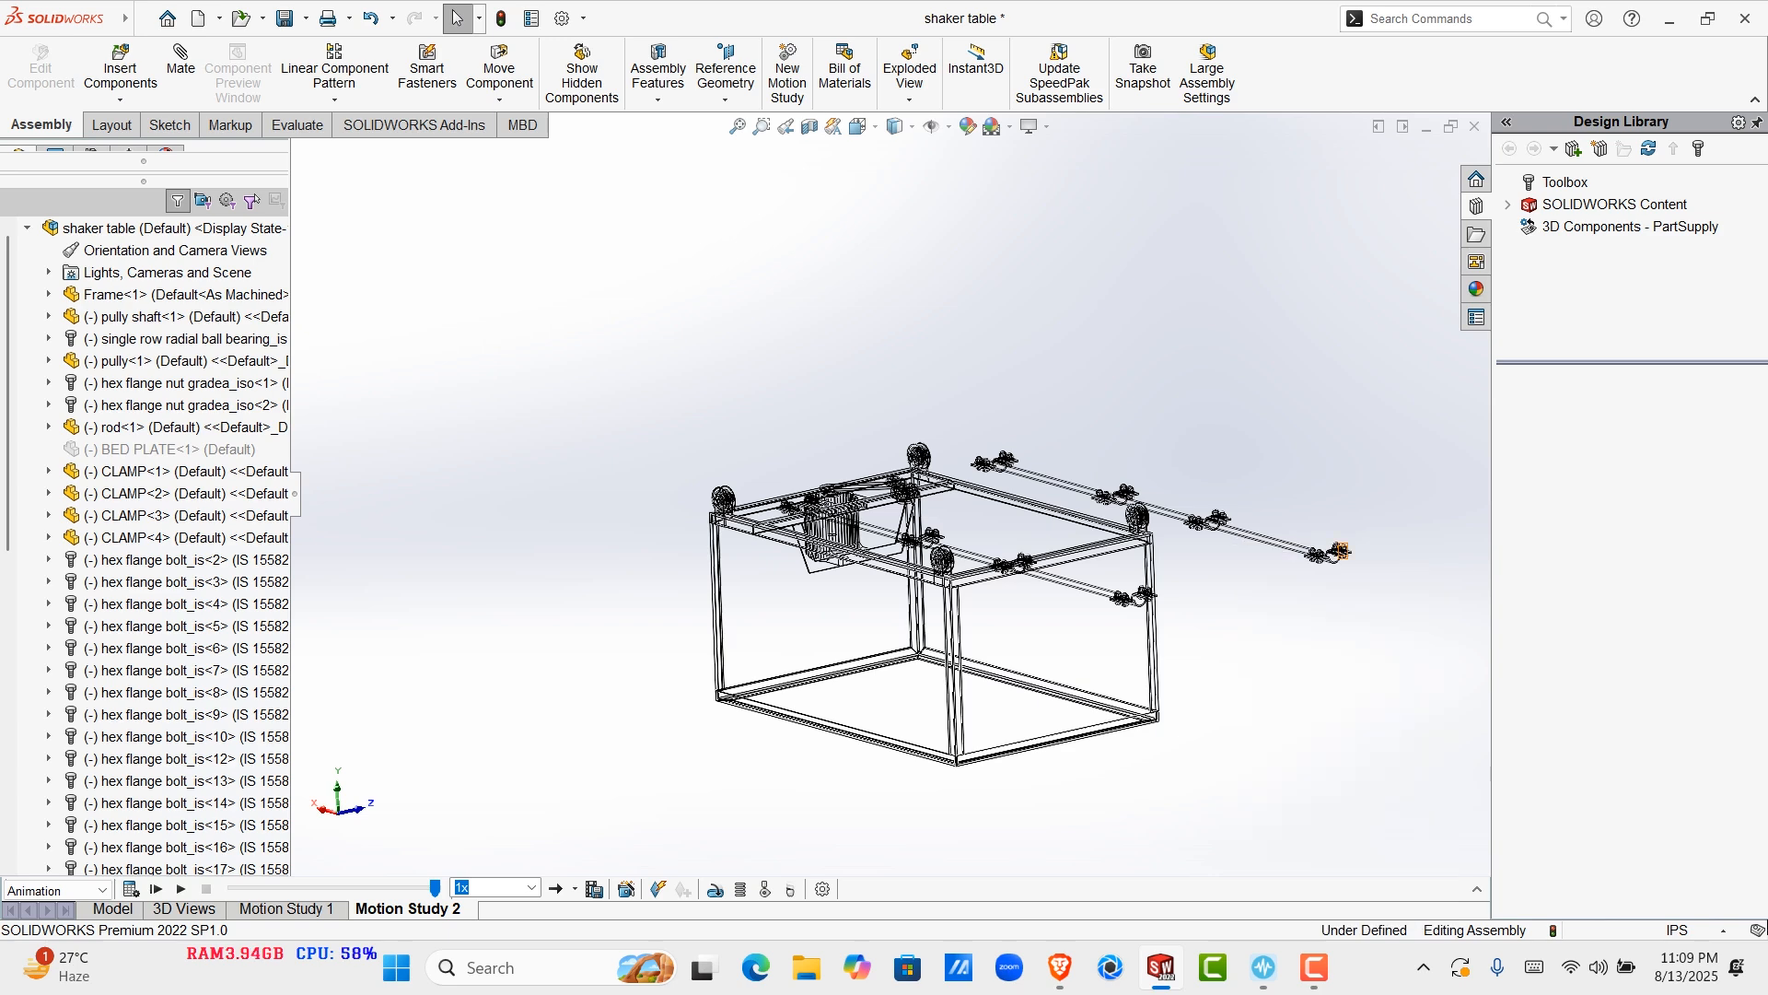
pyautogui.click(500, 17)
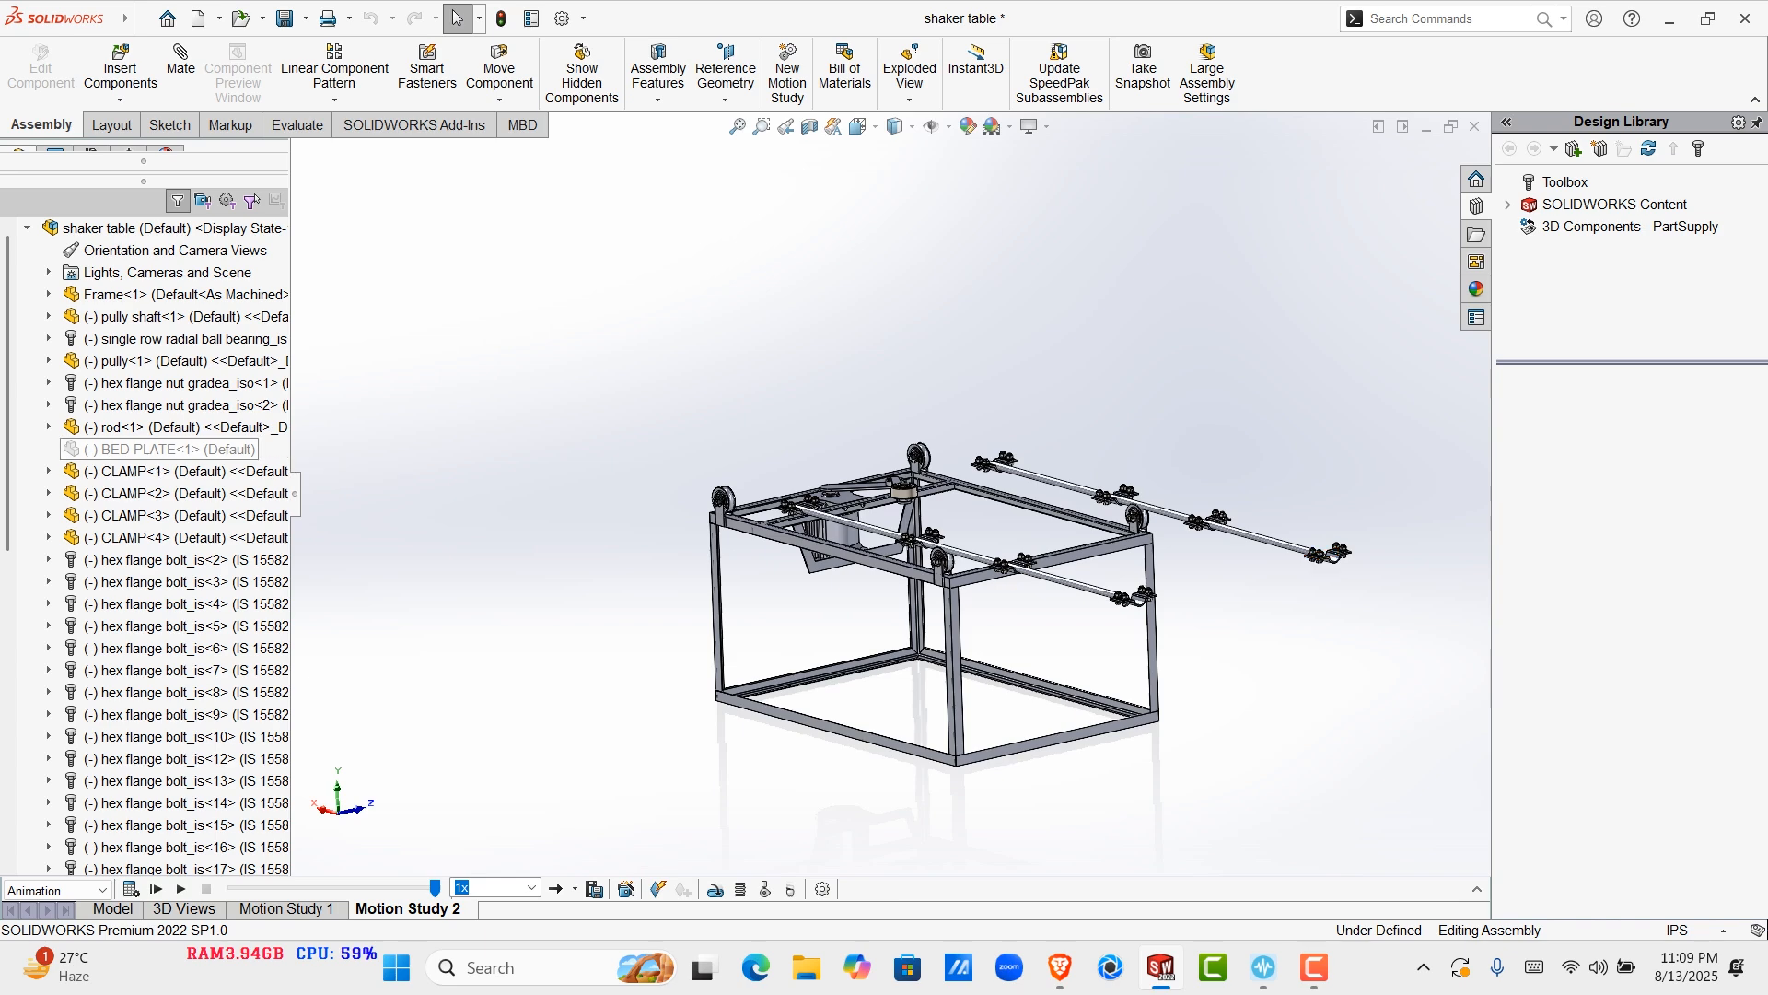
pyautogui.rightClick(158, 452)
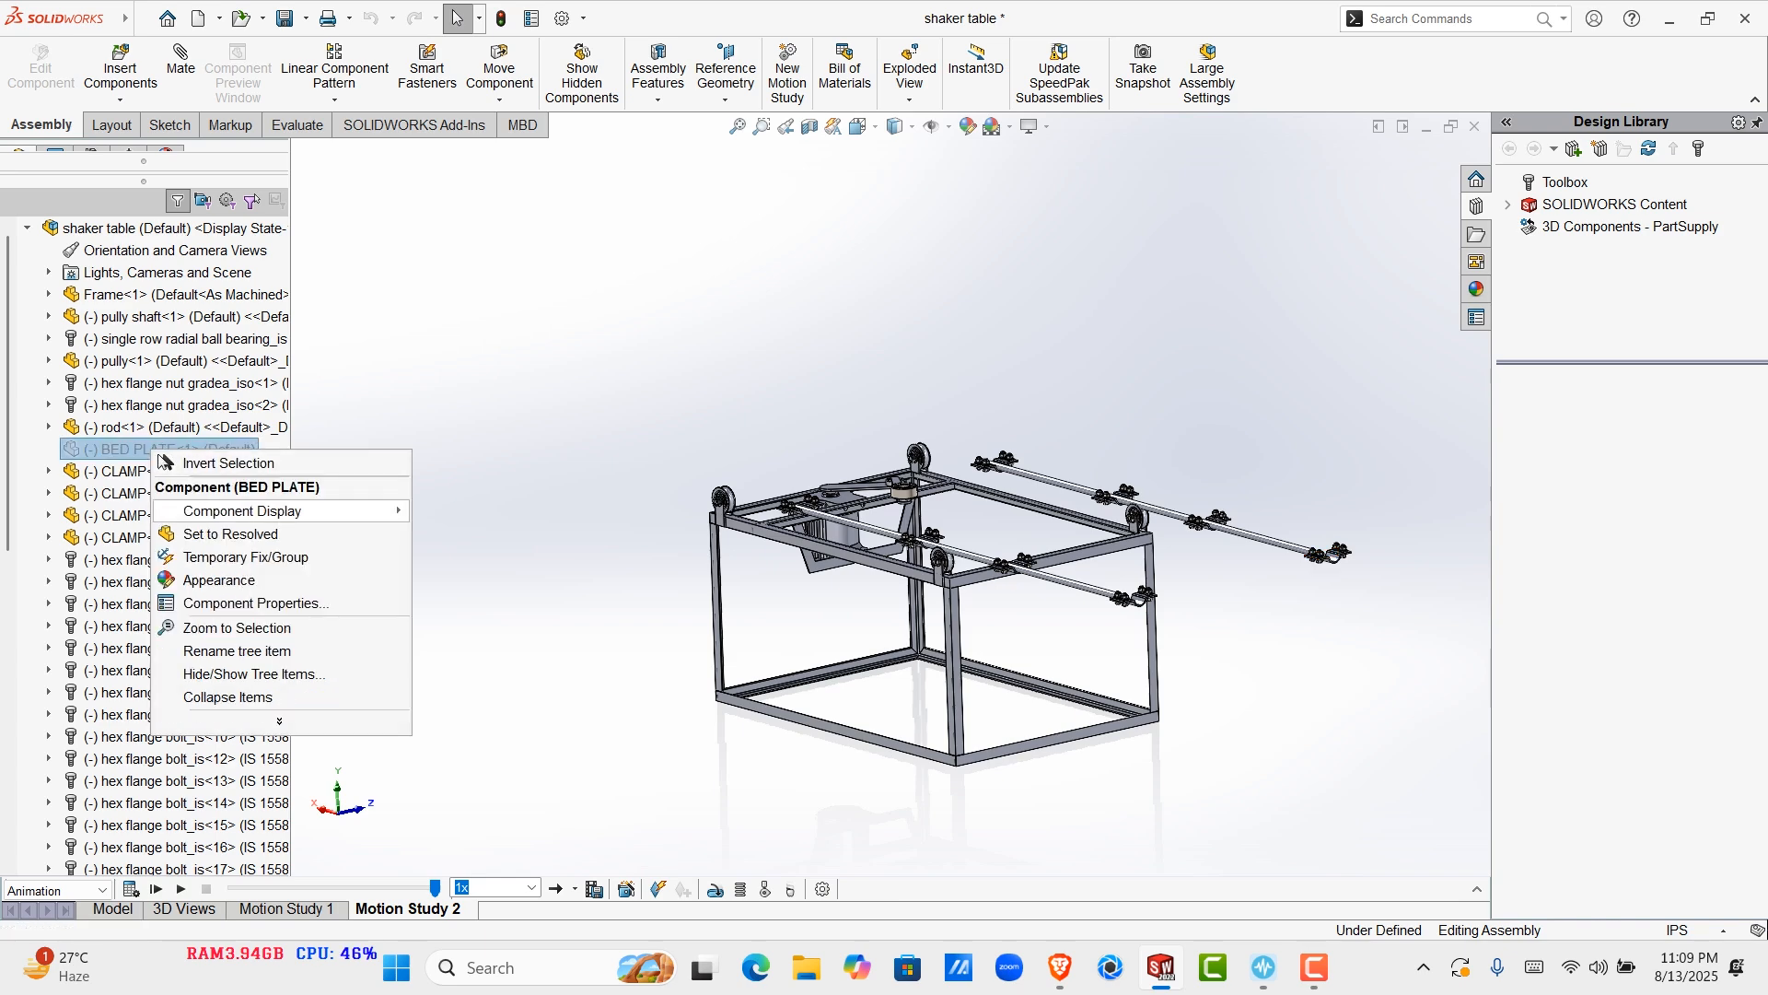
pyautogui.moveTo(276, 511)
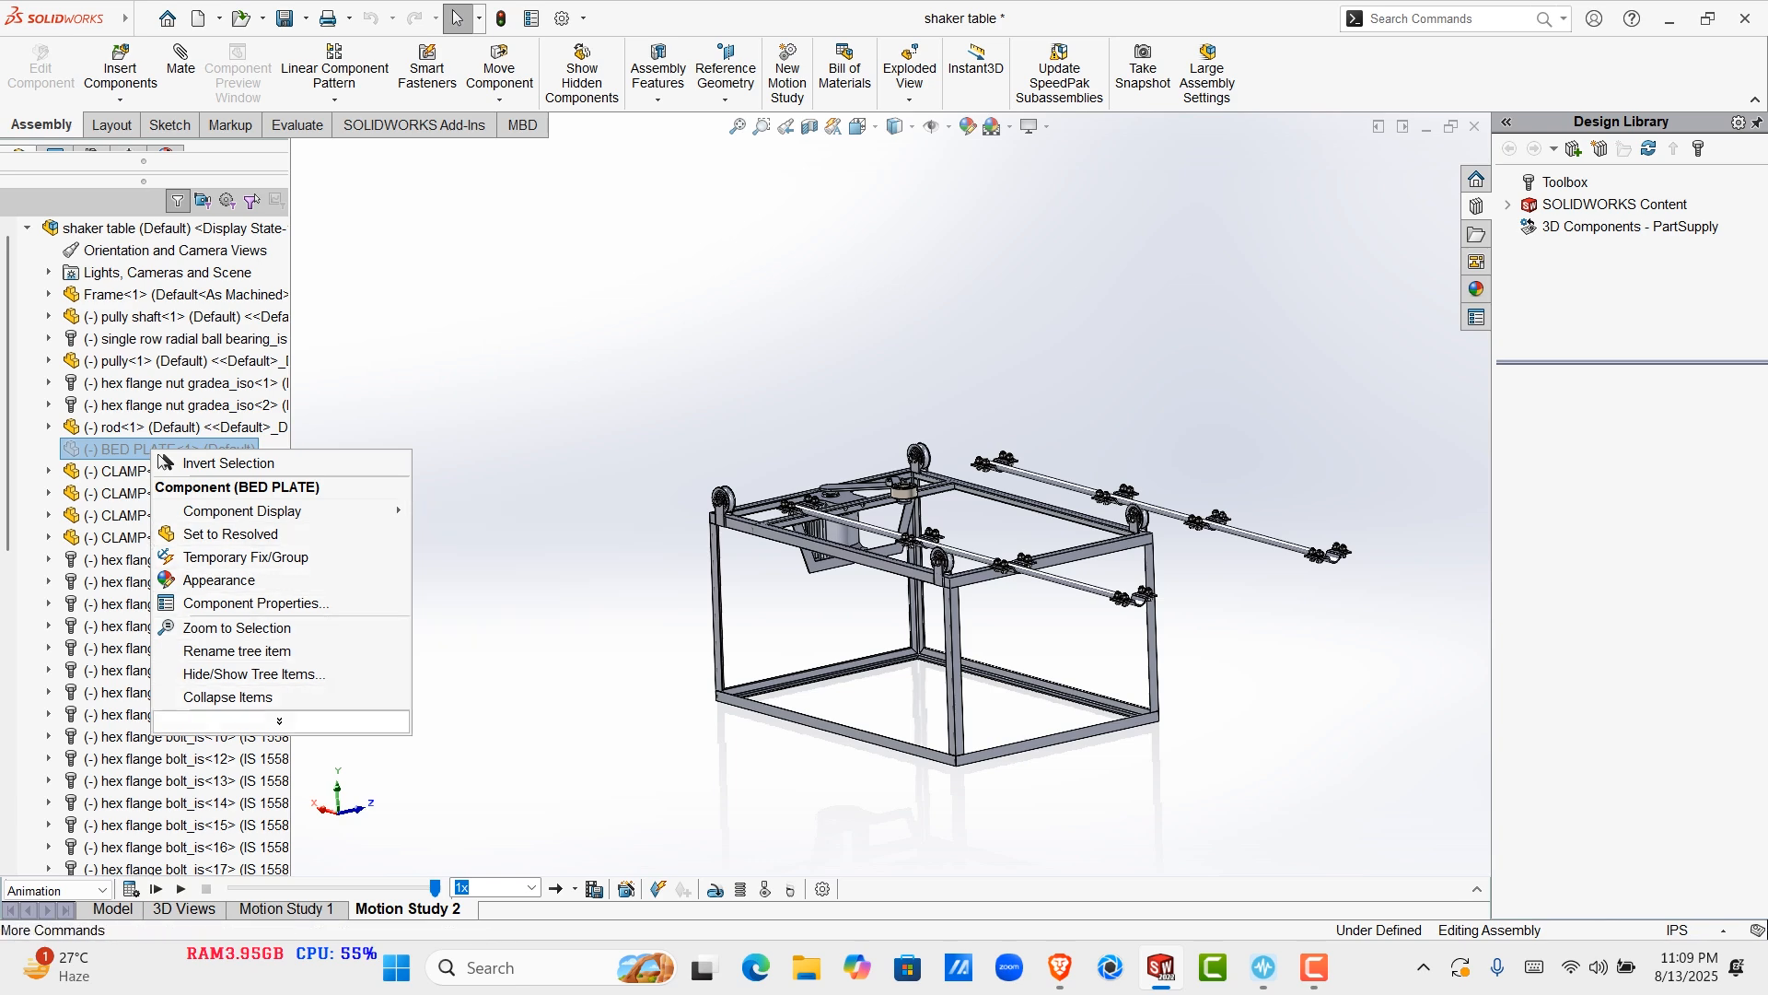
pyautogui.click(279, 721)
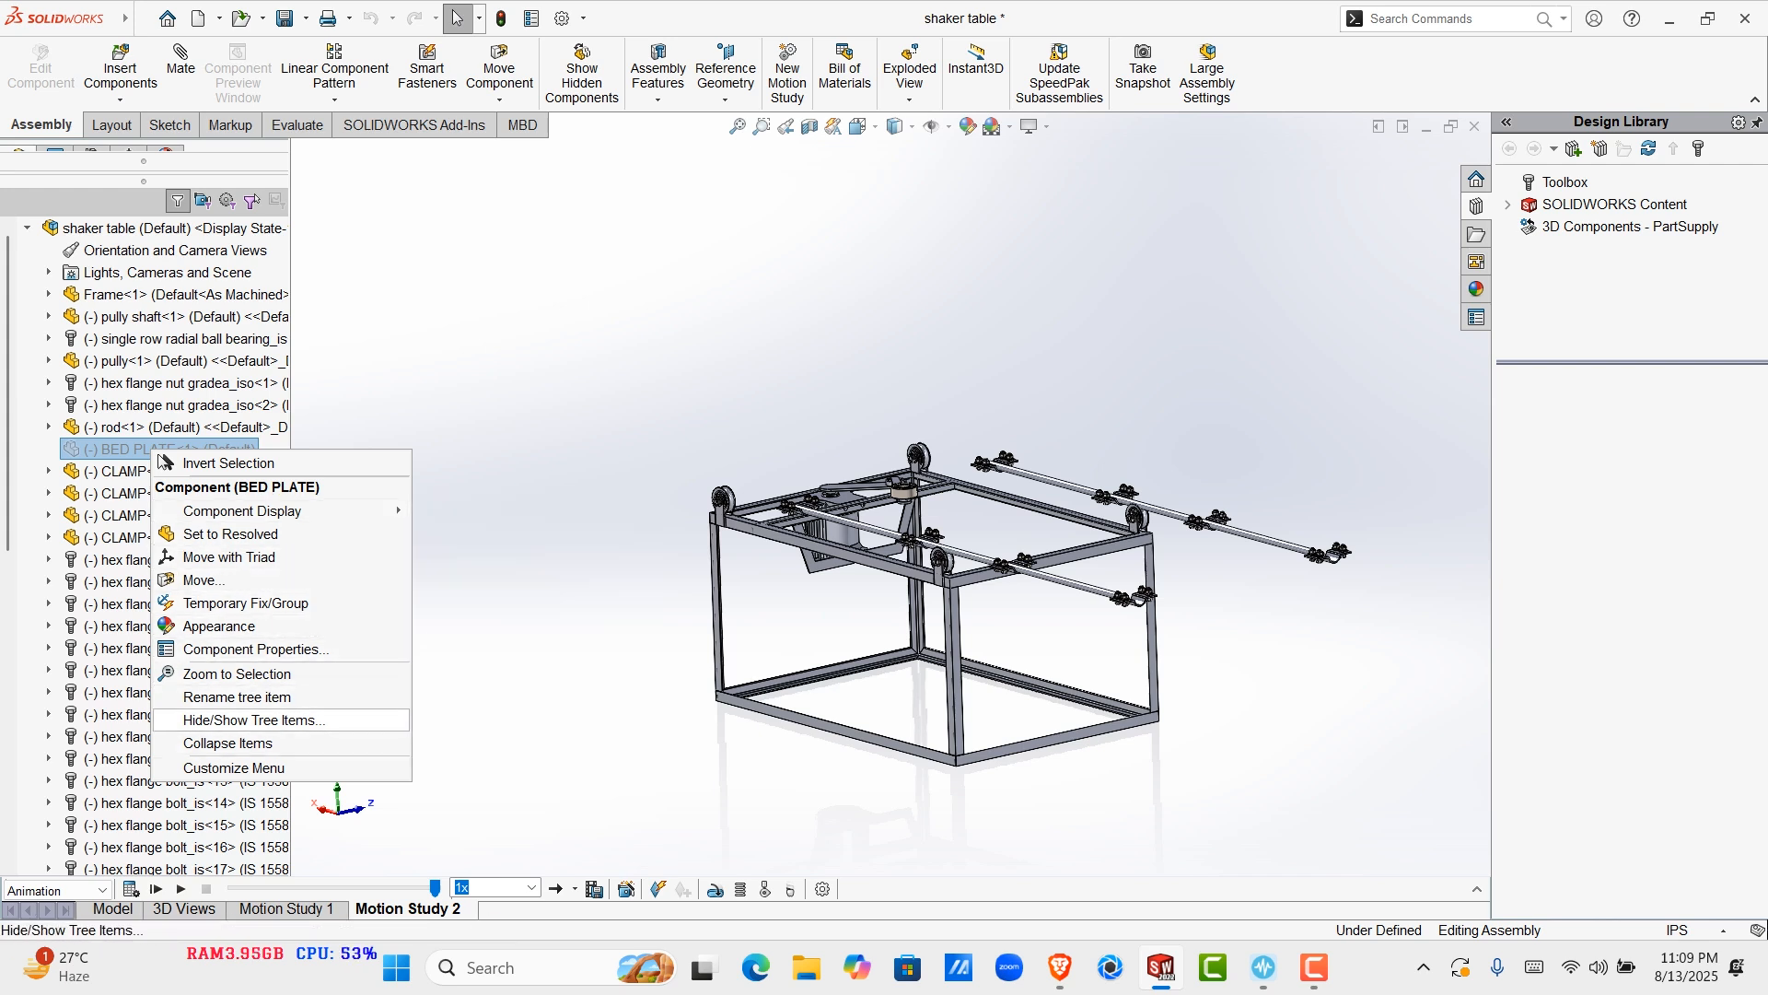
pyautogui.press('Escape')
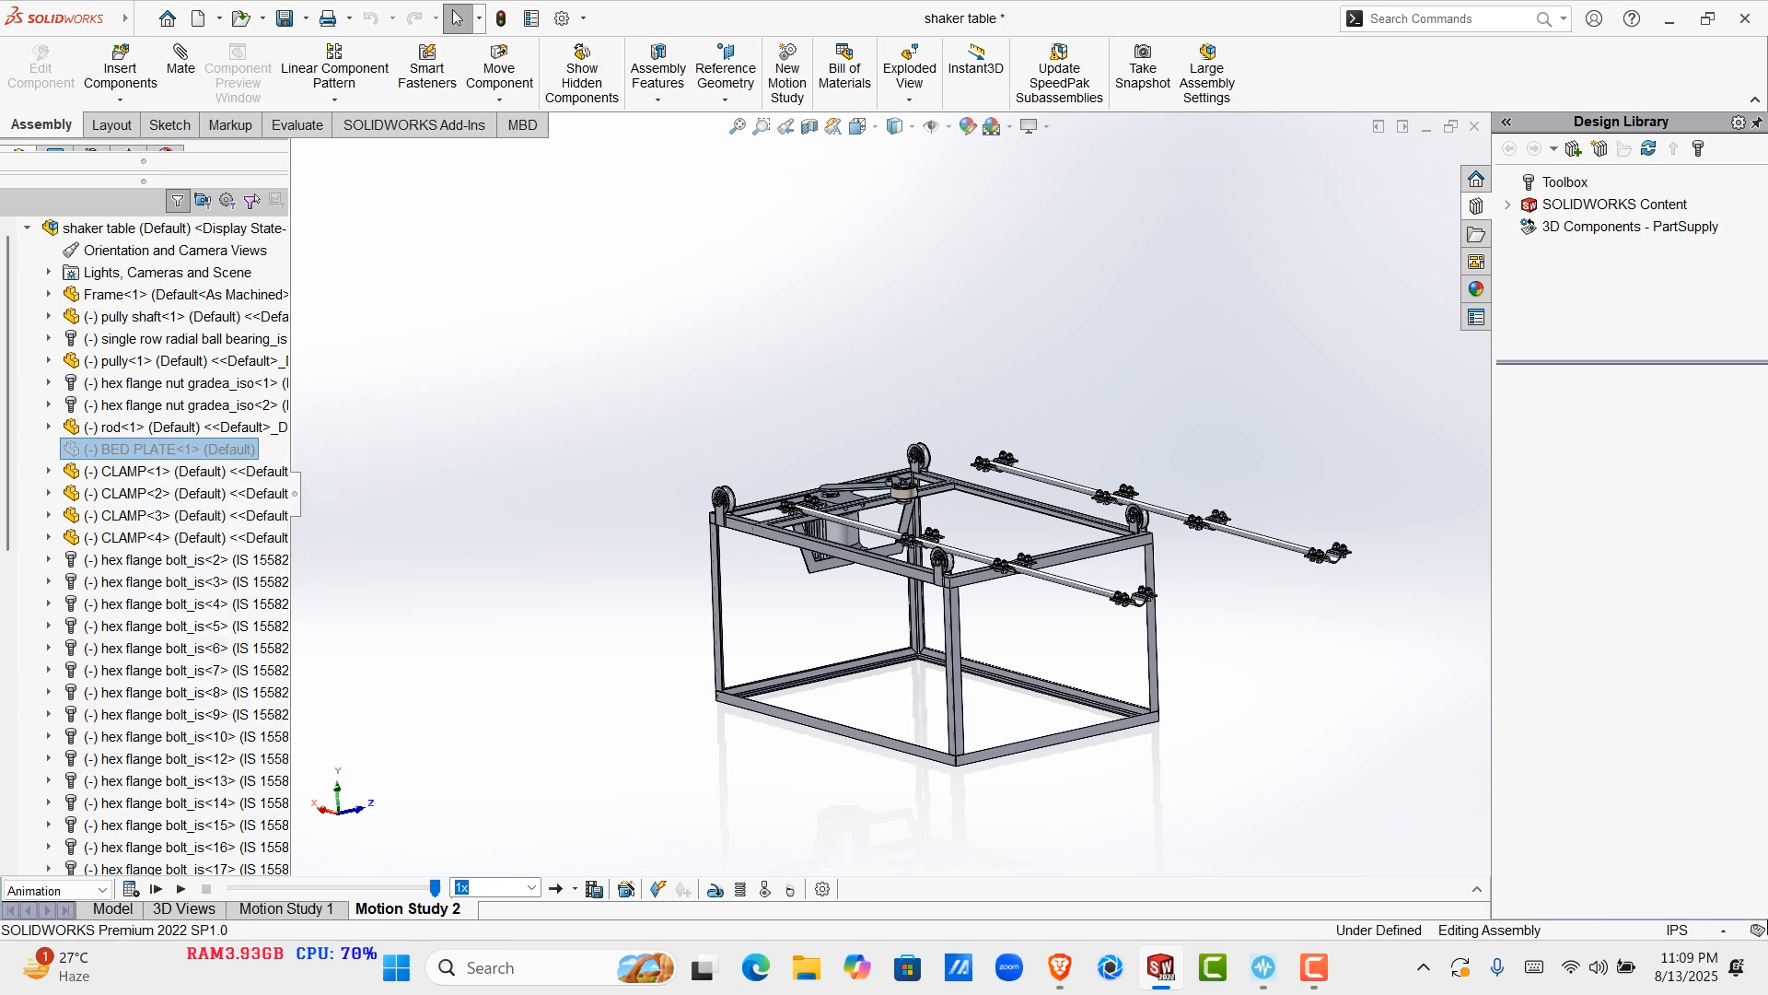
# Enlarge the upper tree pane, show the FeatureManager design tree and unsuppress the BED PLATE component
pyautogui.moveTo(143, 181); pyautogui.dragTo(144, 615)
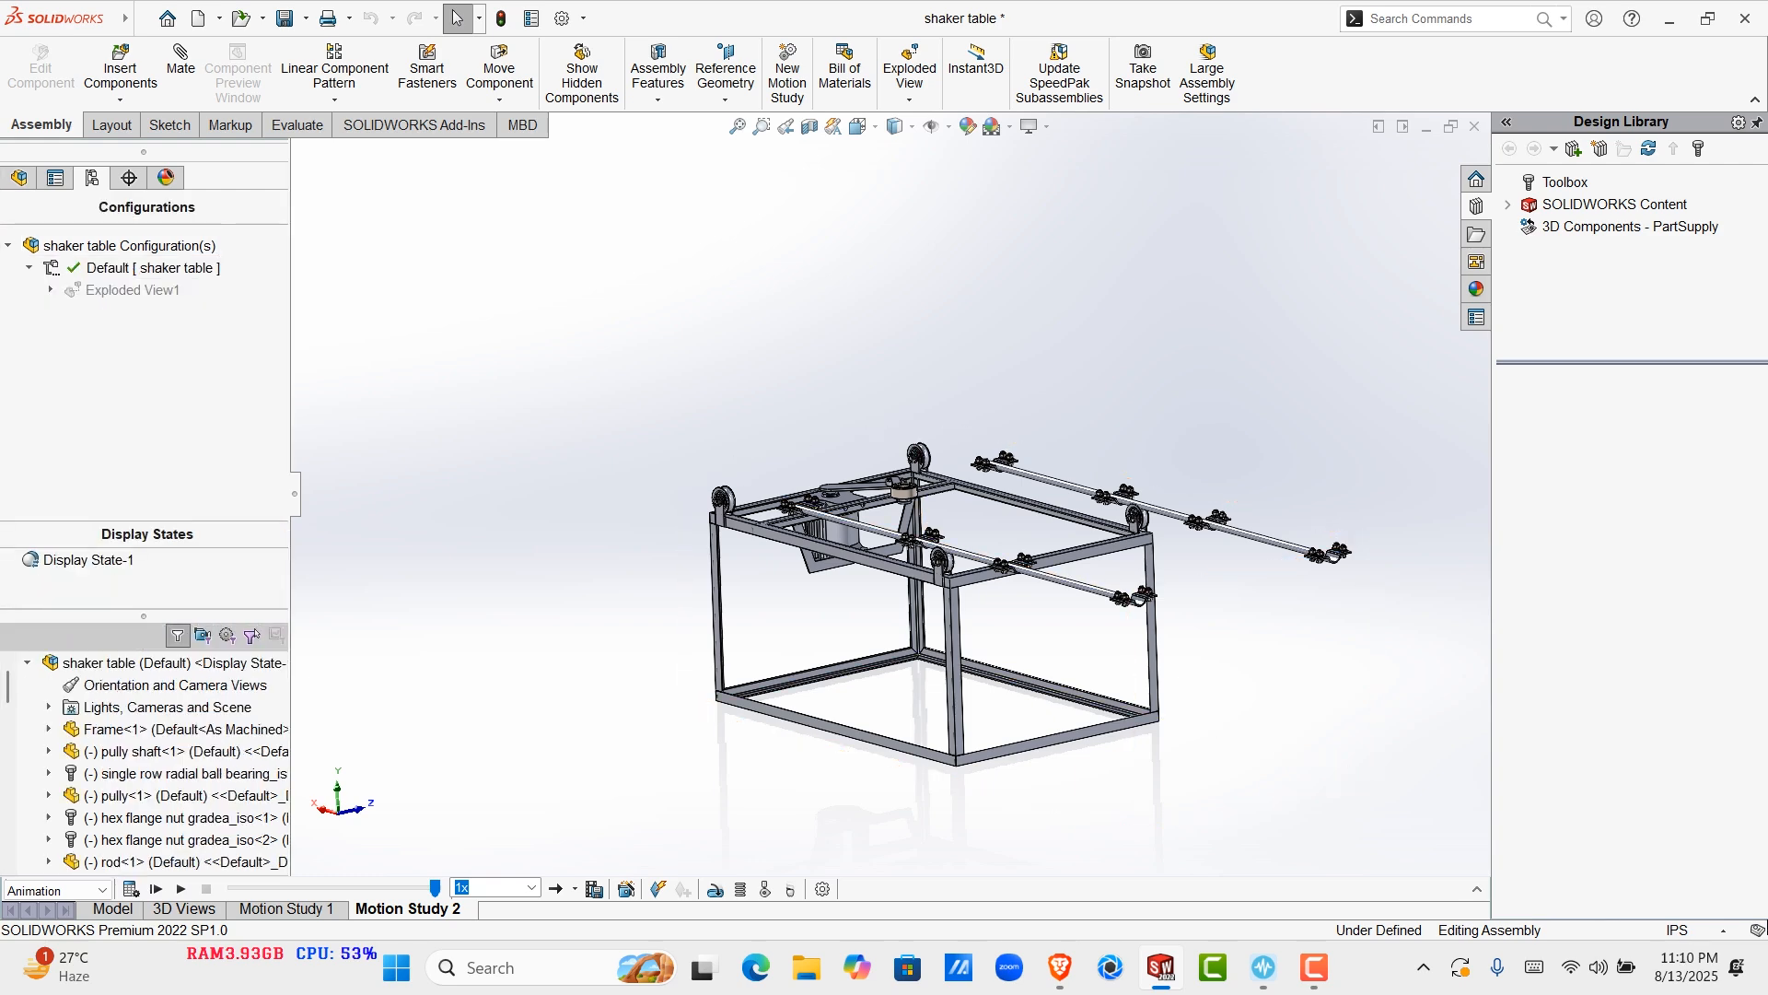
pyautogui.click(20, 177)
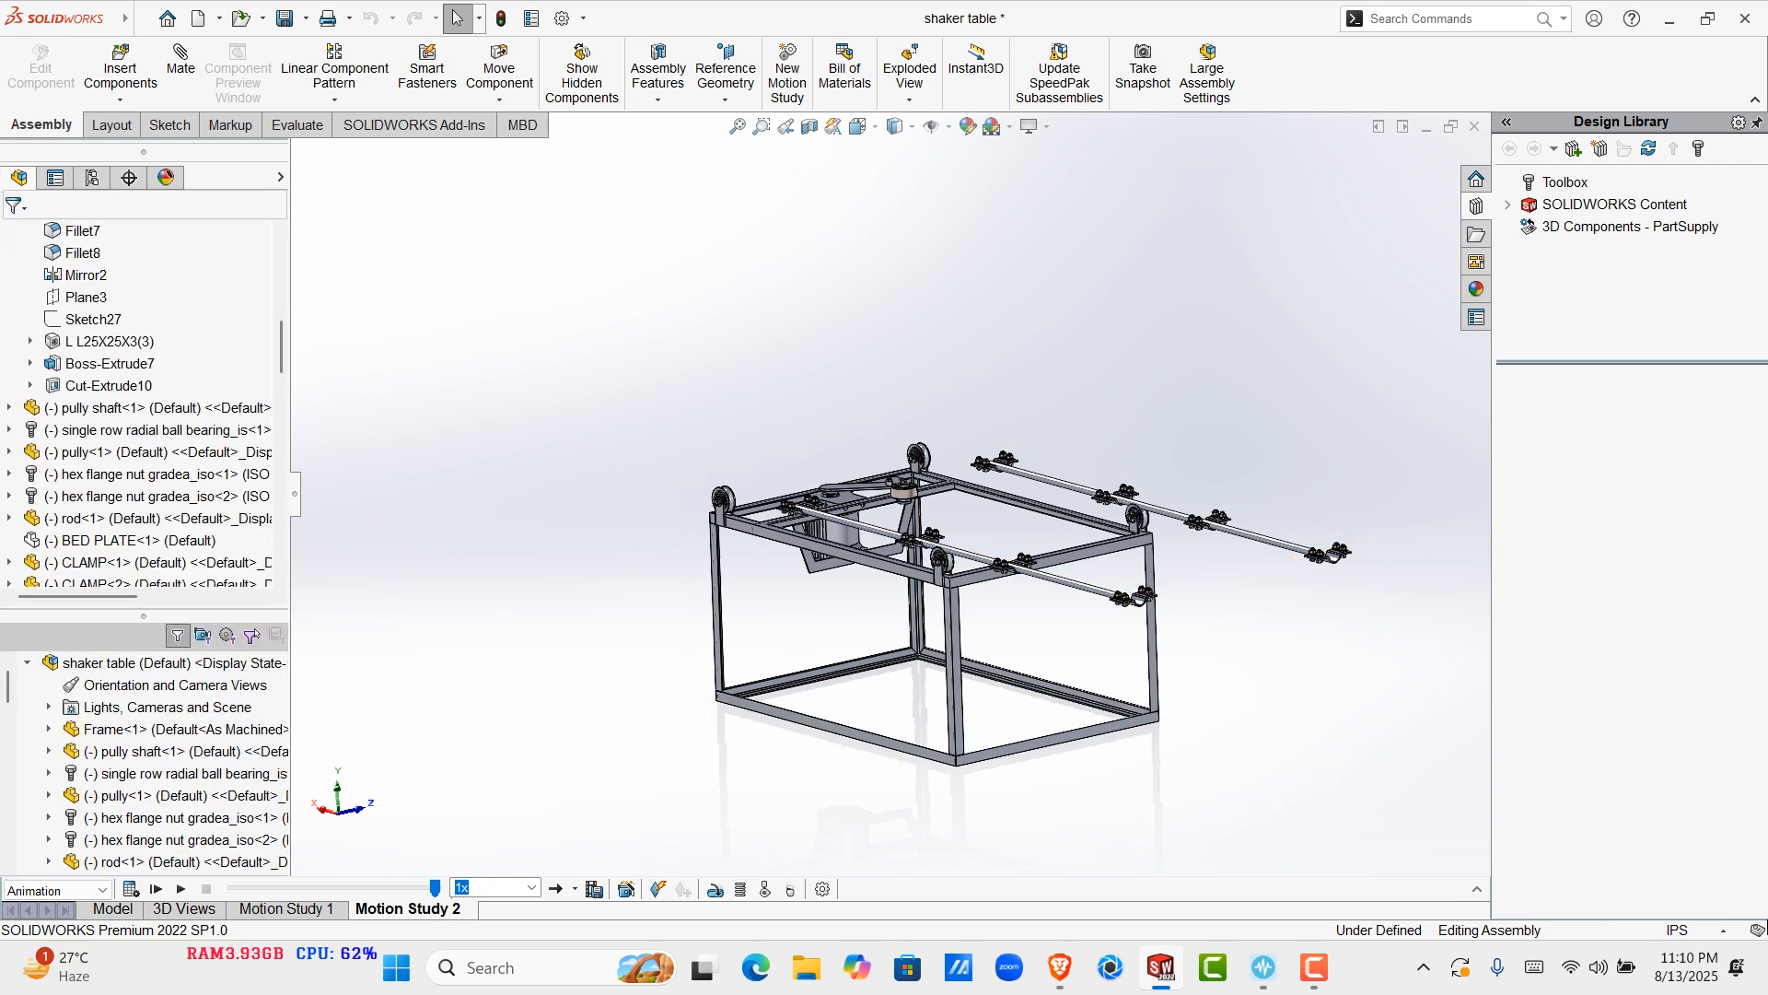
pyautogui.scroll(10, 143, 405)
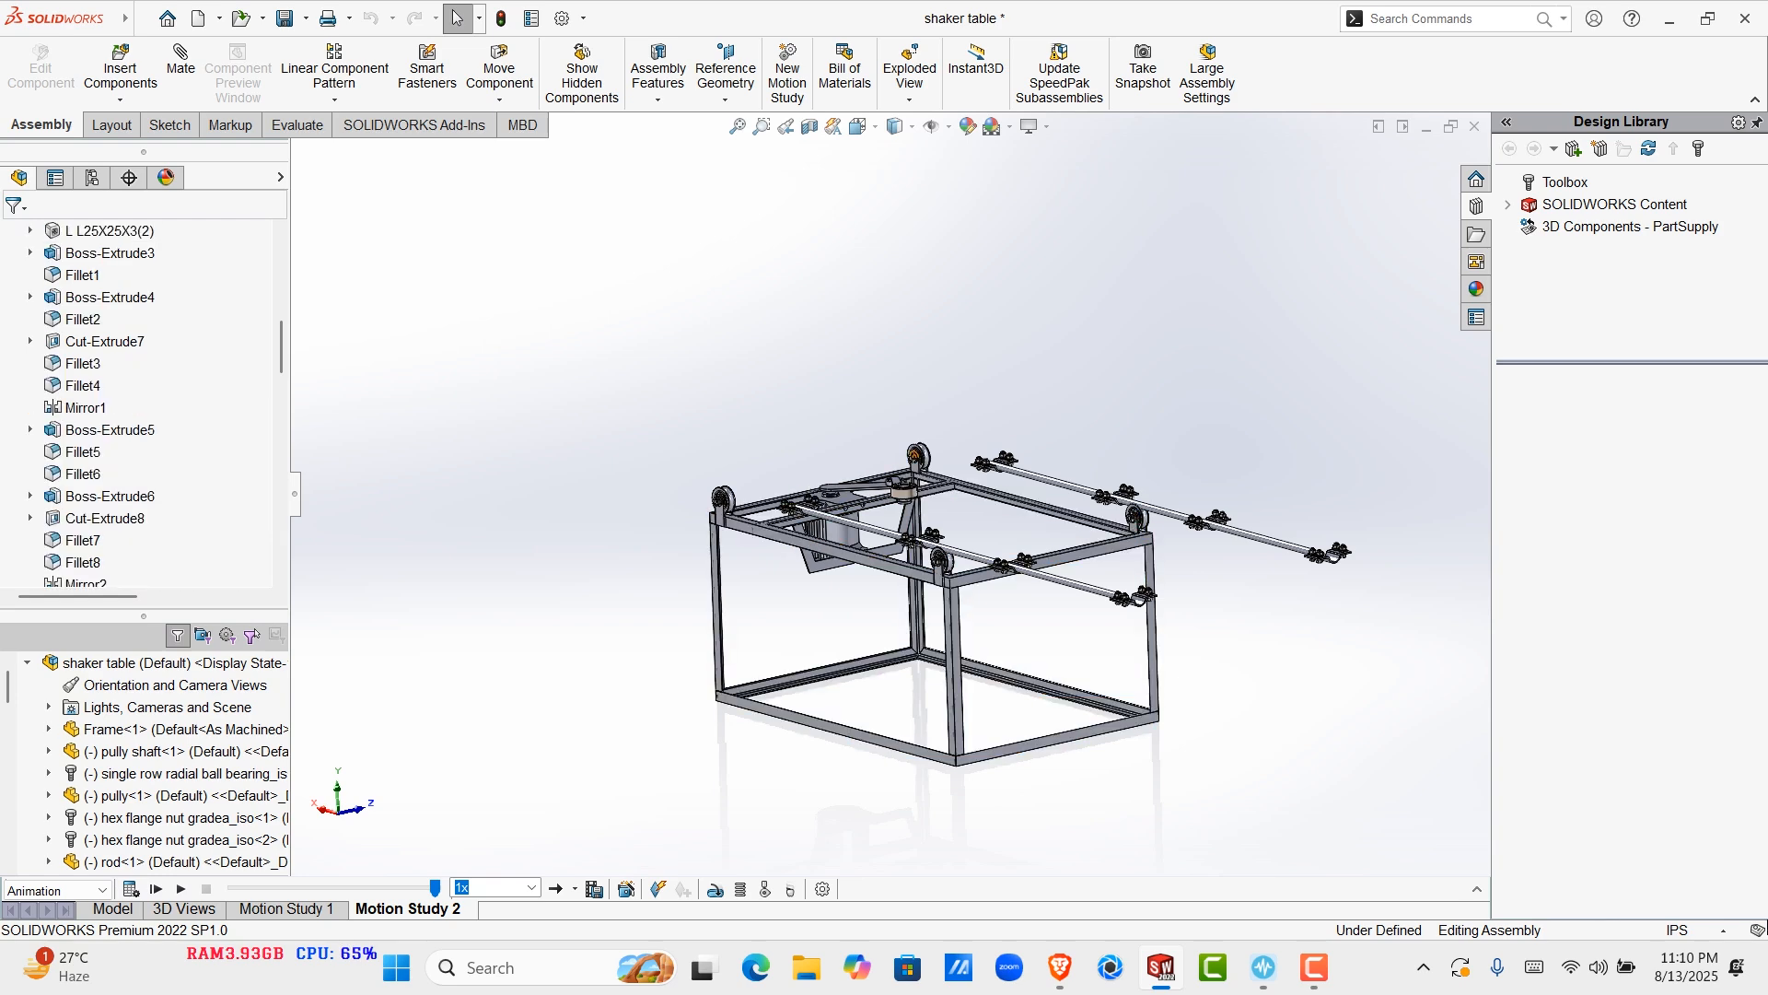
pyautogui.scroll(-3, 138, 539)
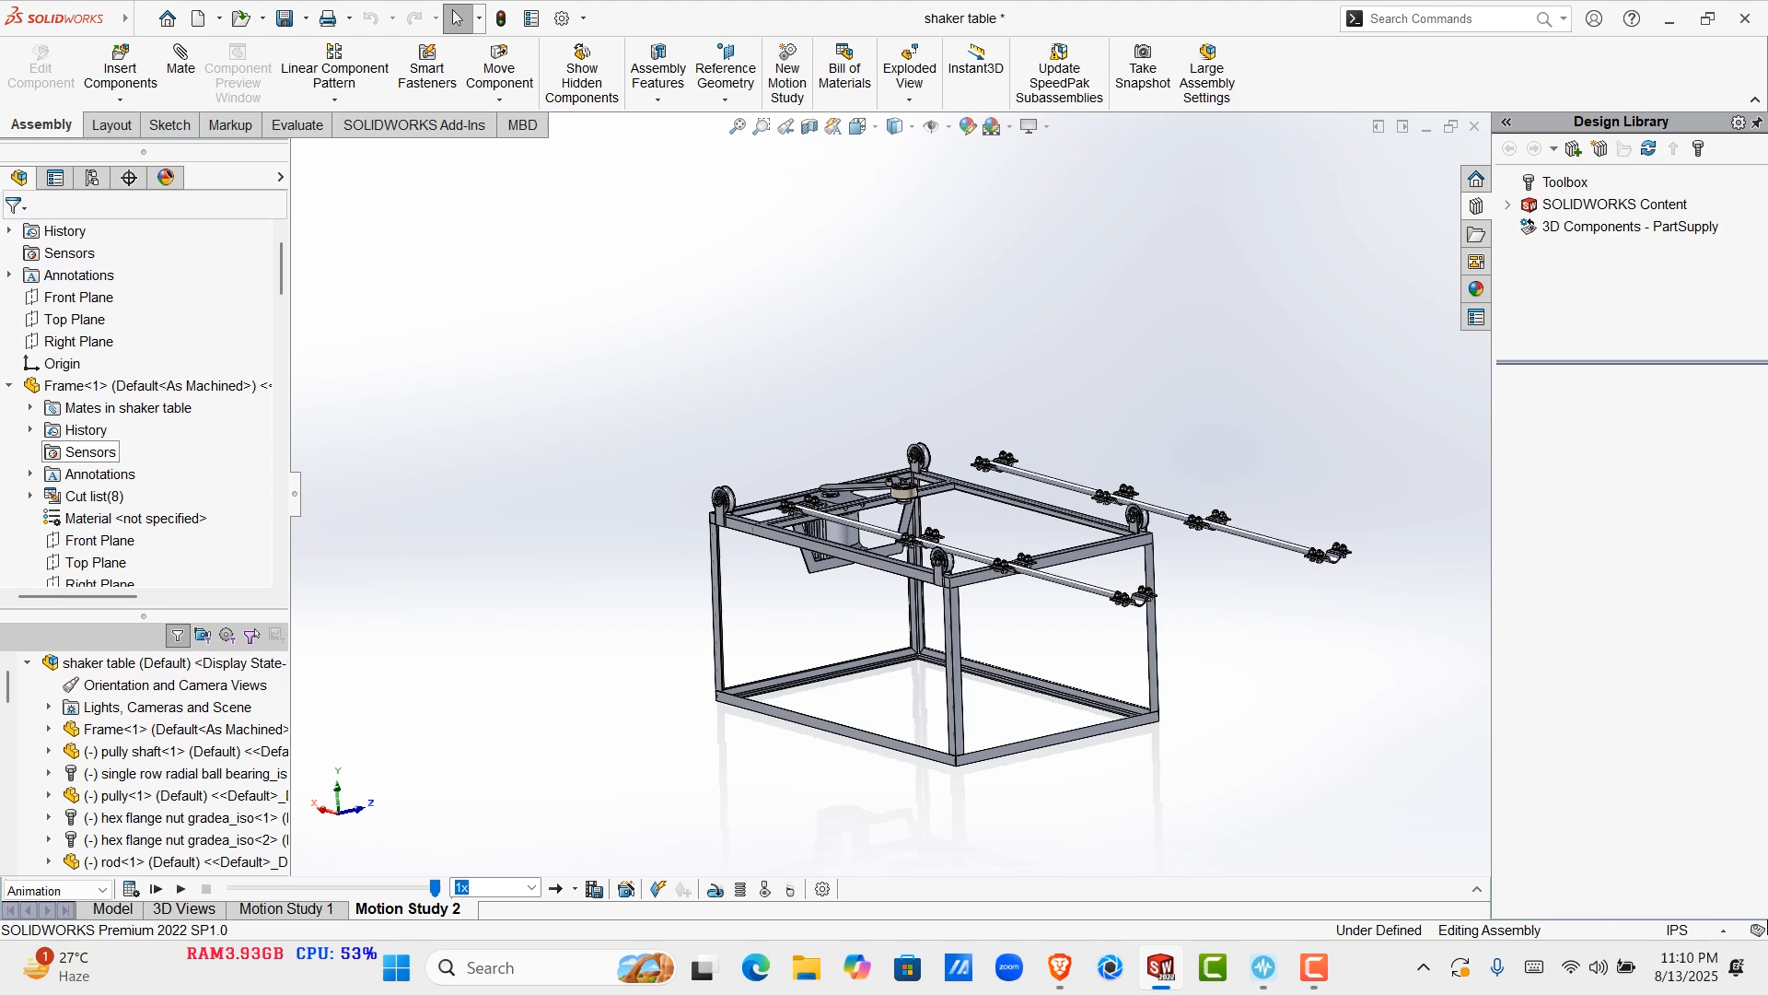
pyautogui.scroll(-10, 92, 431)
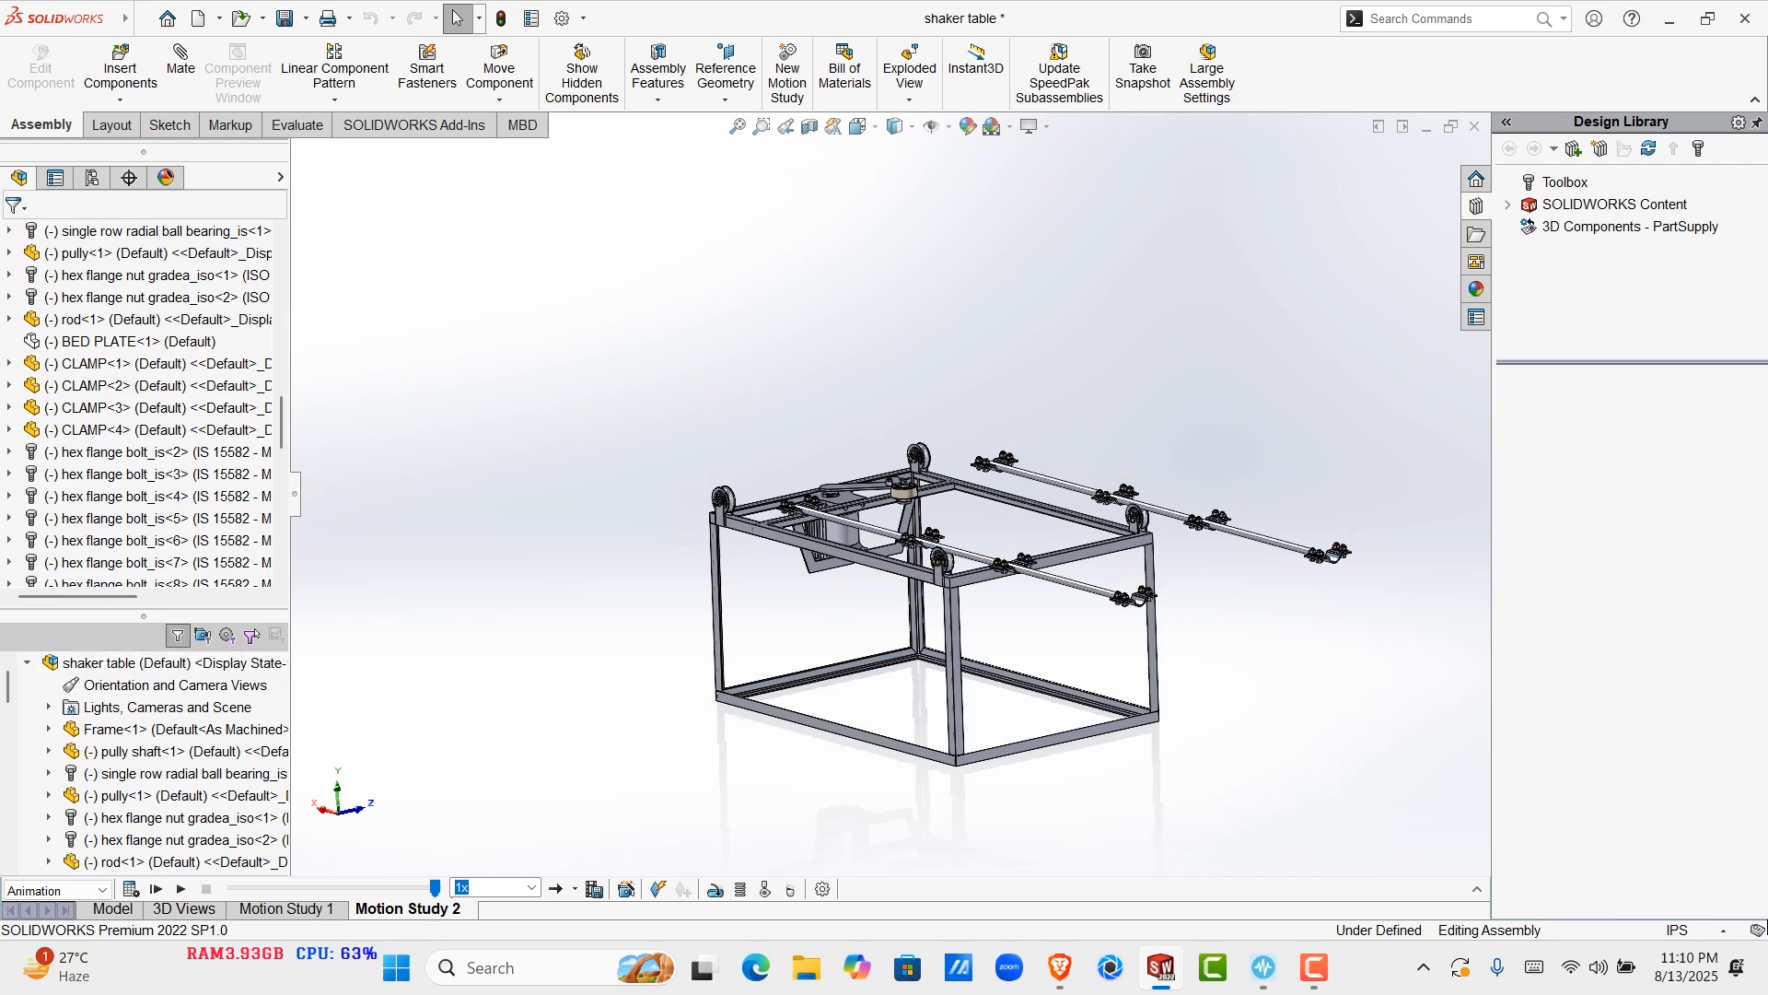
pyautogui.moveTo(143, 615); pyautogui.dragTo(143, 741)
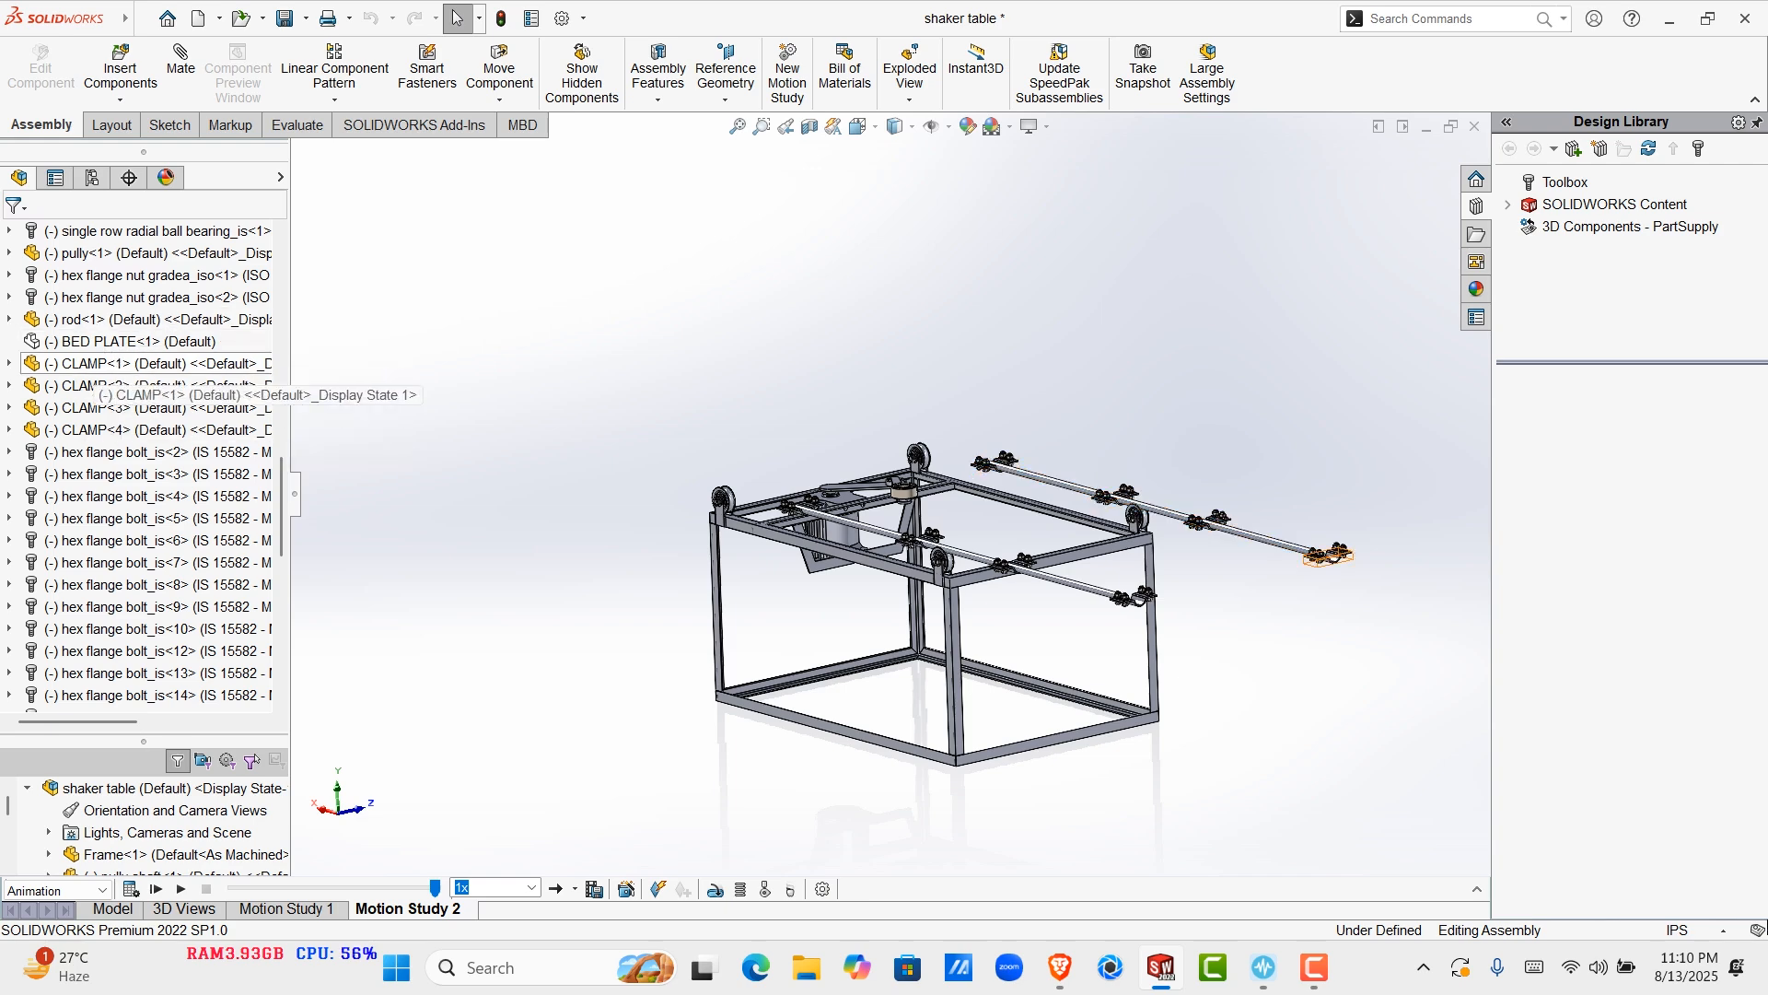
pyautogui.rightClick(112, 342)
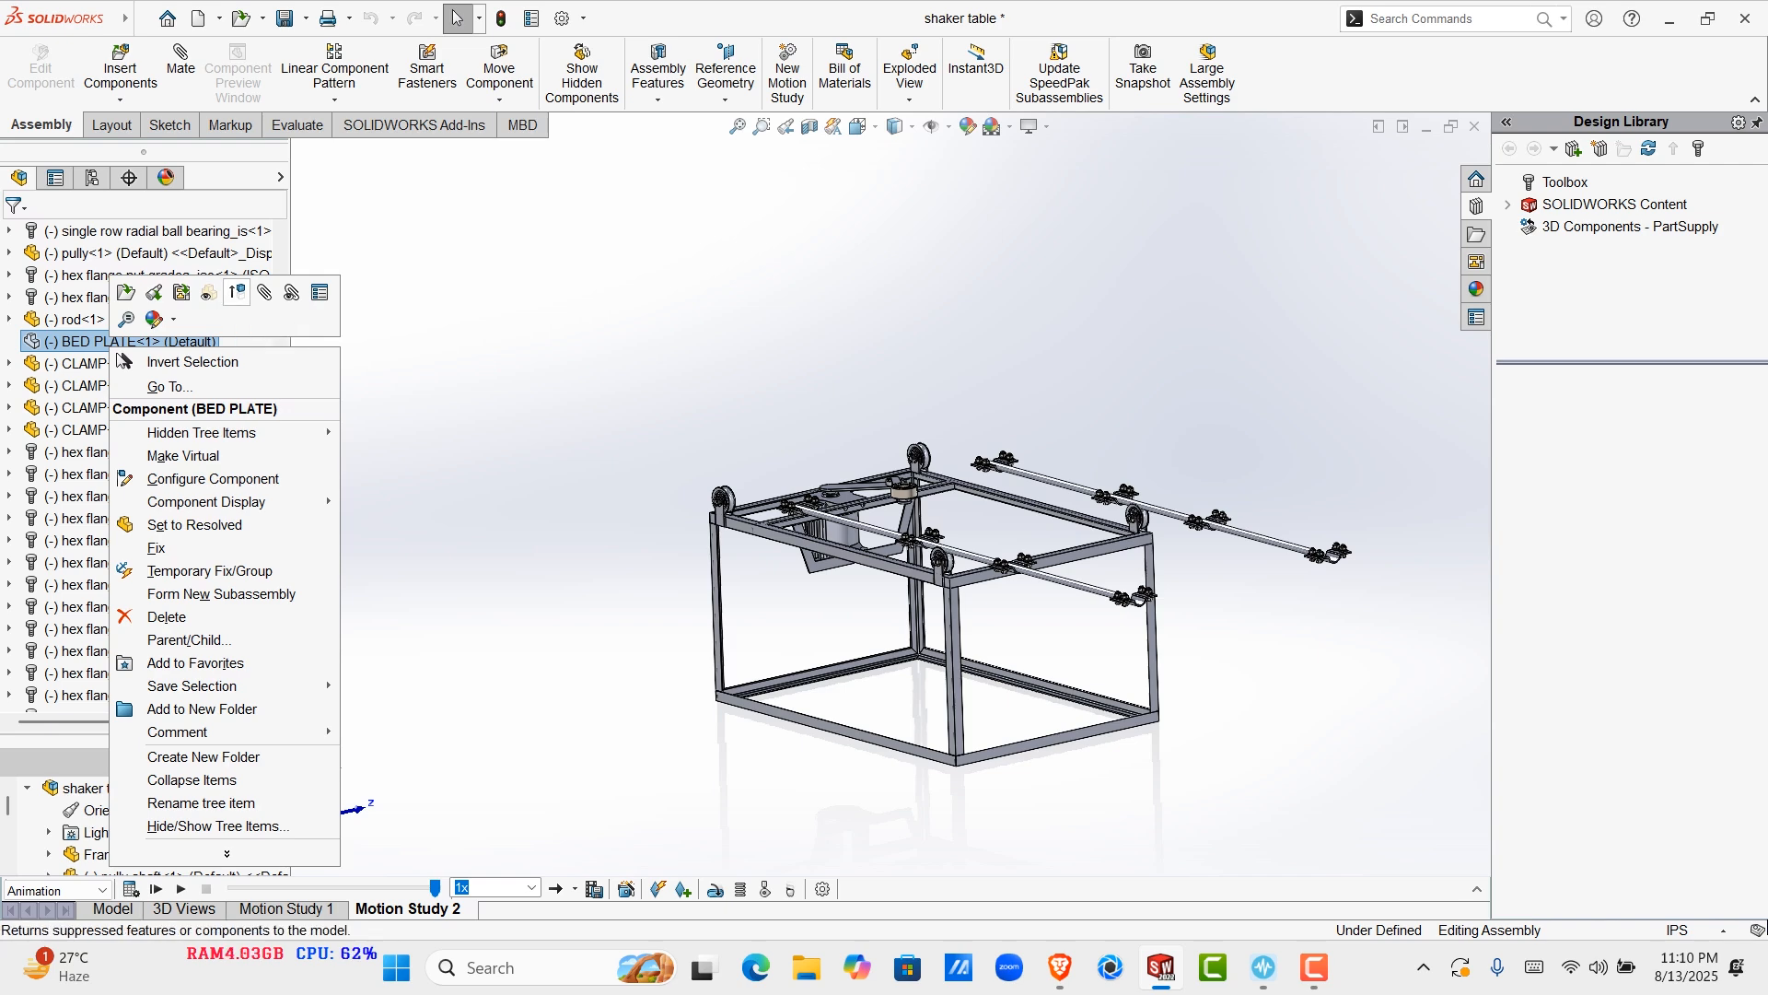
pyautogui.click(236, 292)
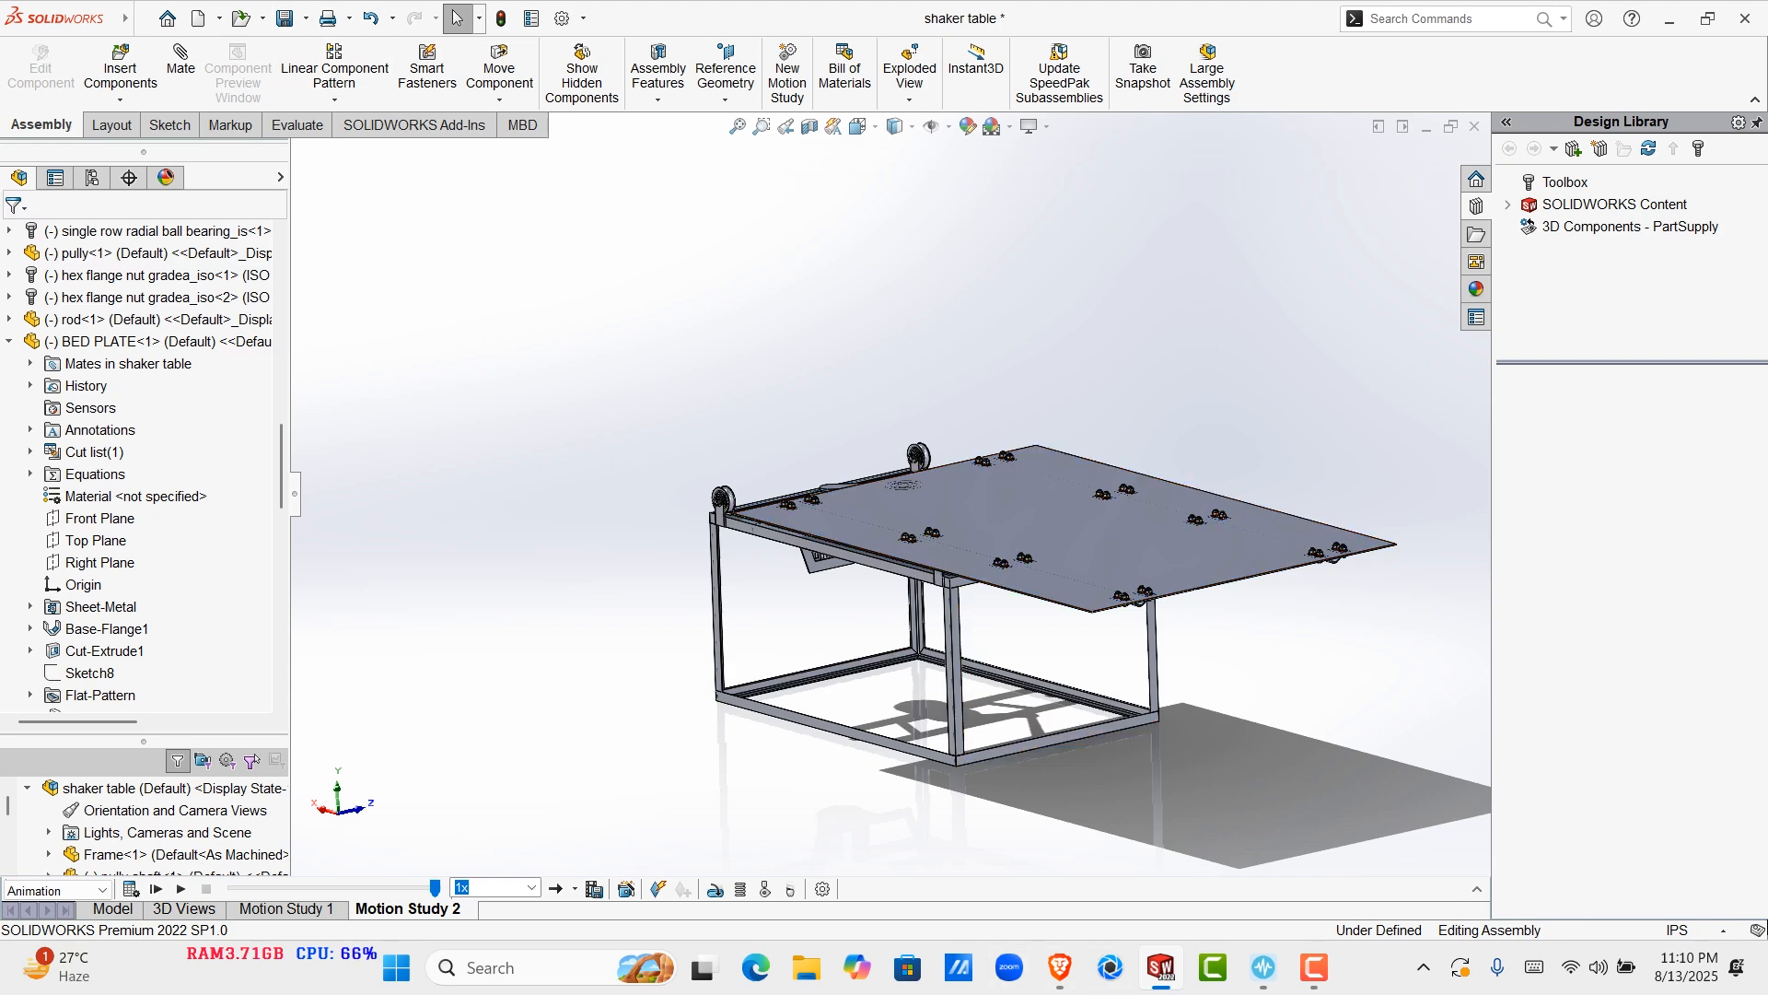
# Open Pack and Go for the shaker table assembly and choose saving to a Zip file instead of a folder
pyautogui.click(144, 19)
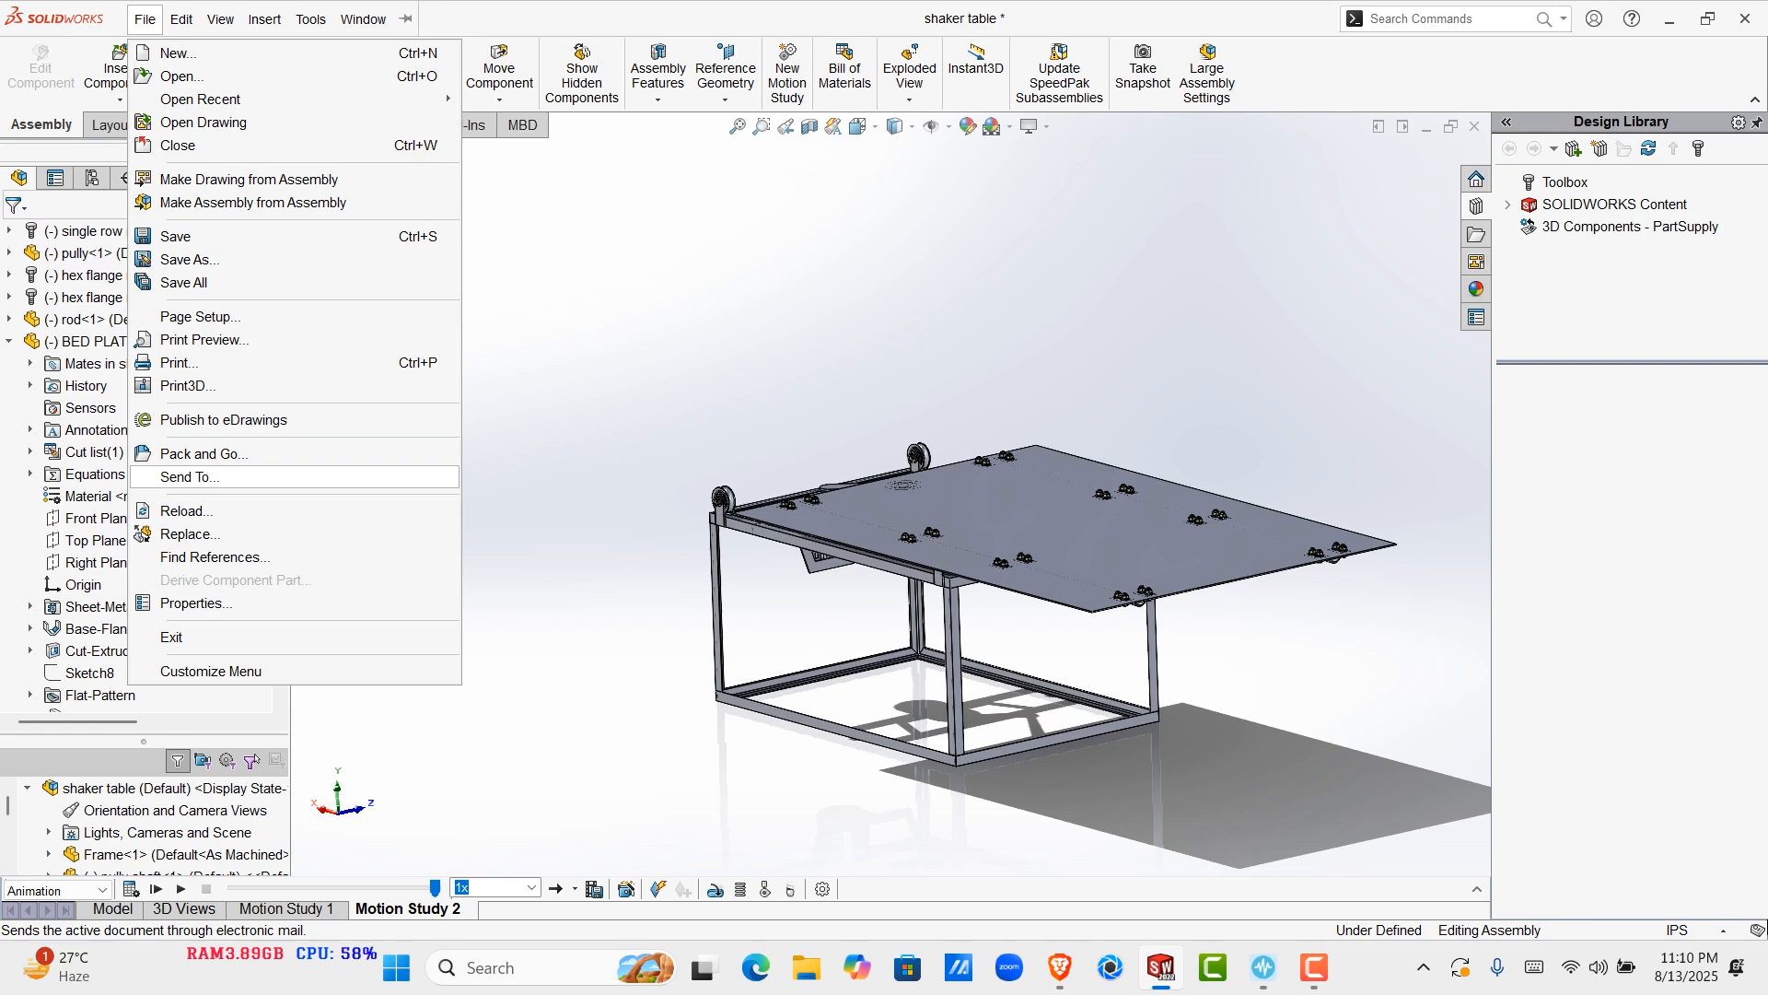
pyautogui.click(202, 453)
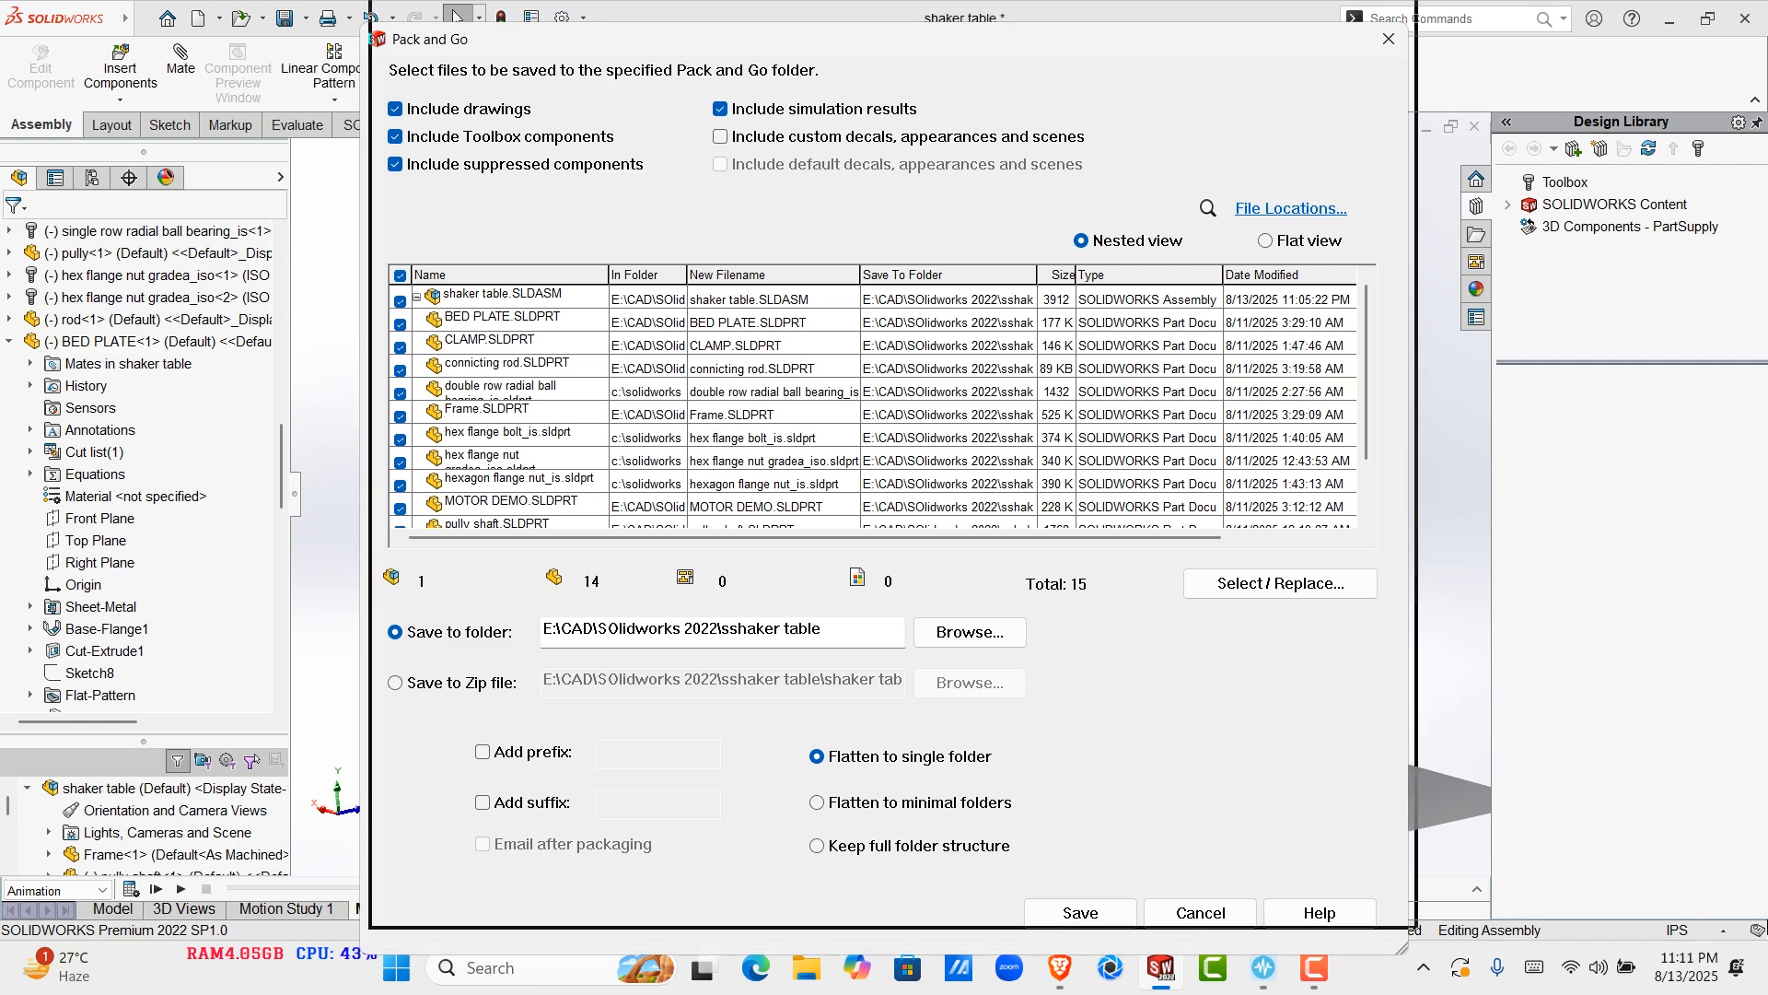
pyautogui.moveTo(884, 39); pyautogui.dragTo(893, 17)
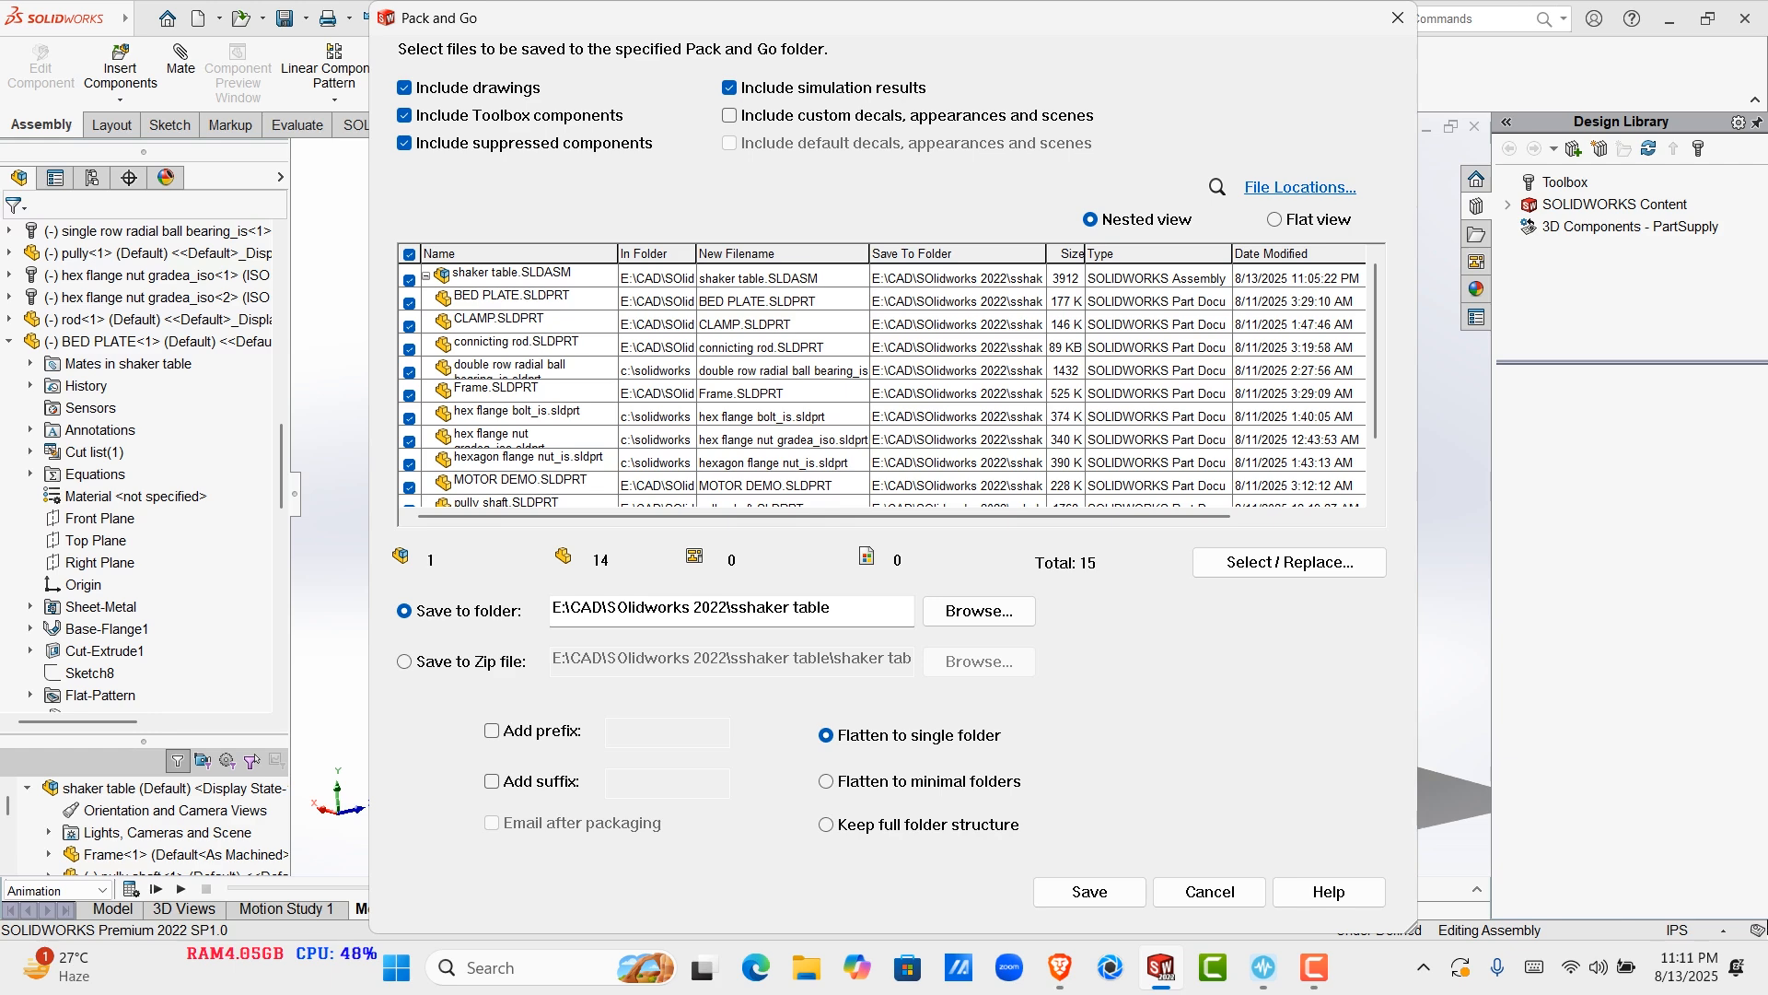
pyautogui.moveTo(832, 607); pyautogui.dragTo(550, 607)
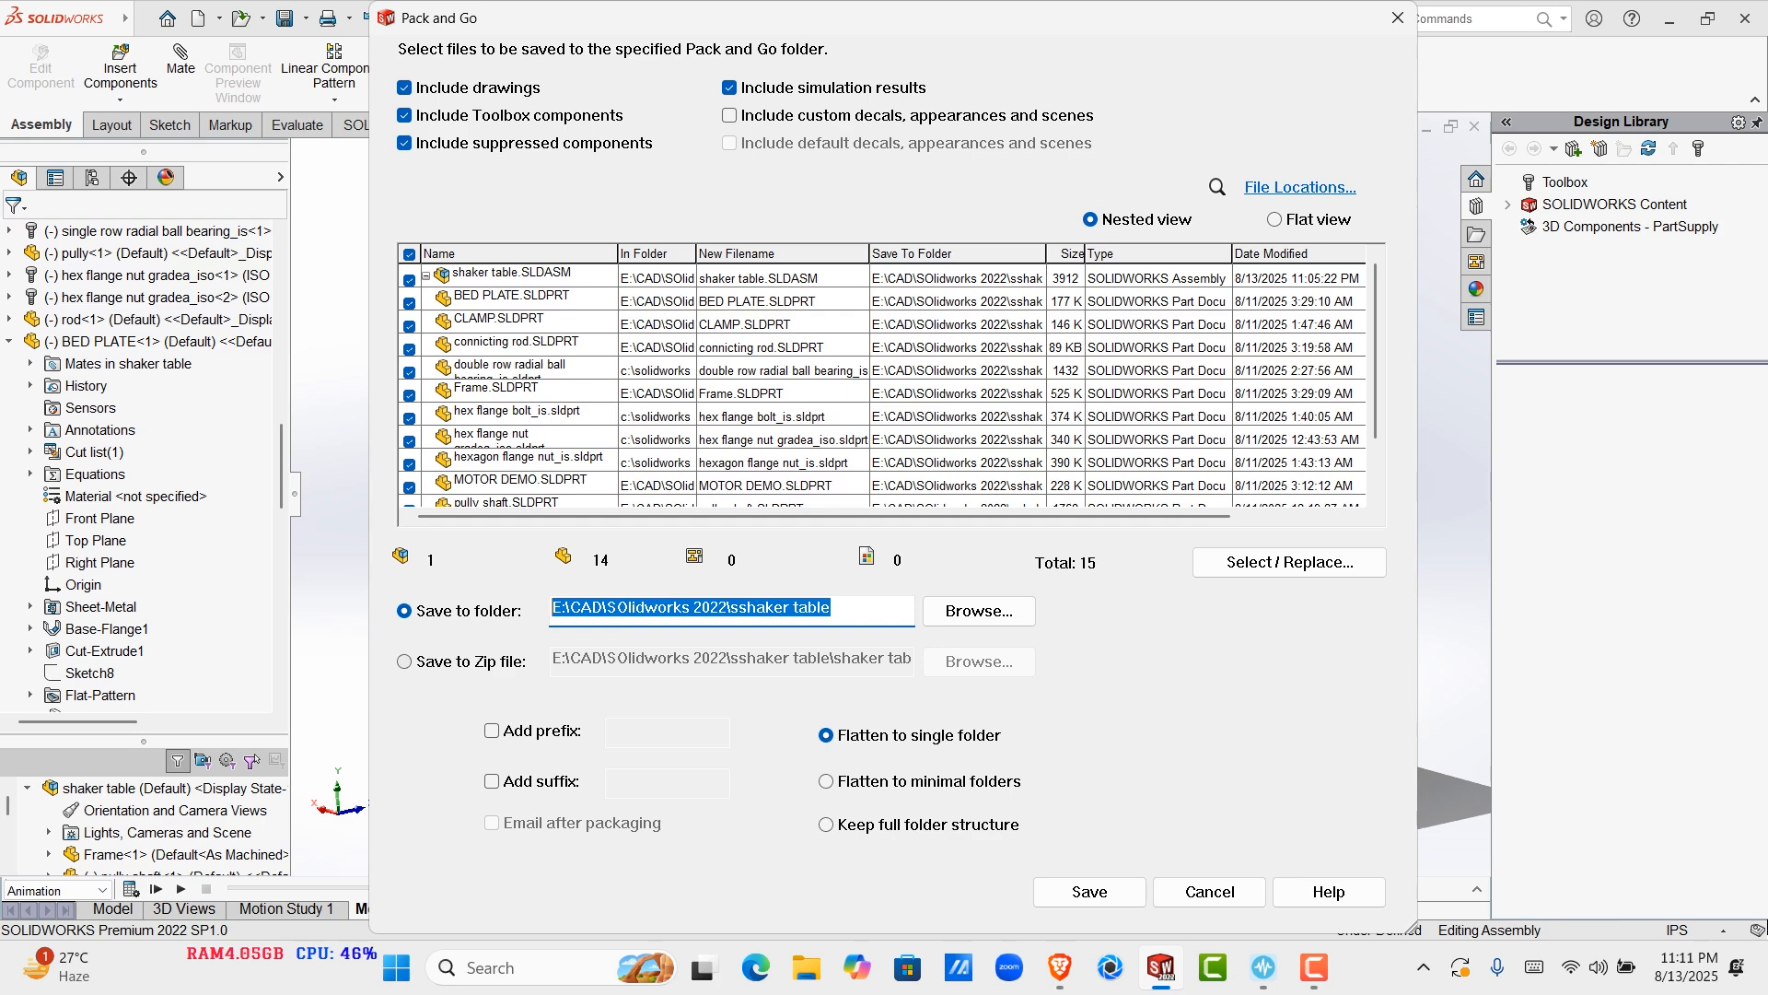
pyautogui.click(404, 661)
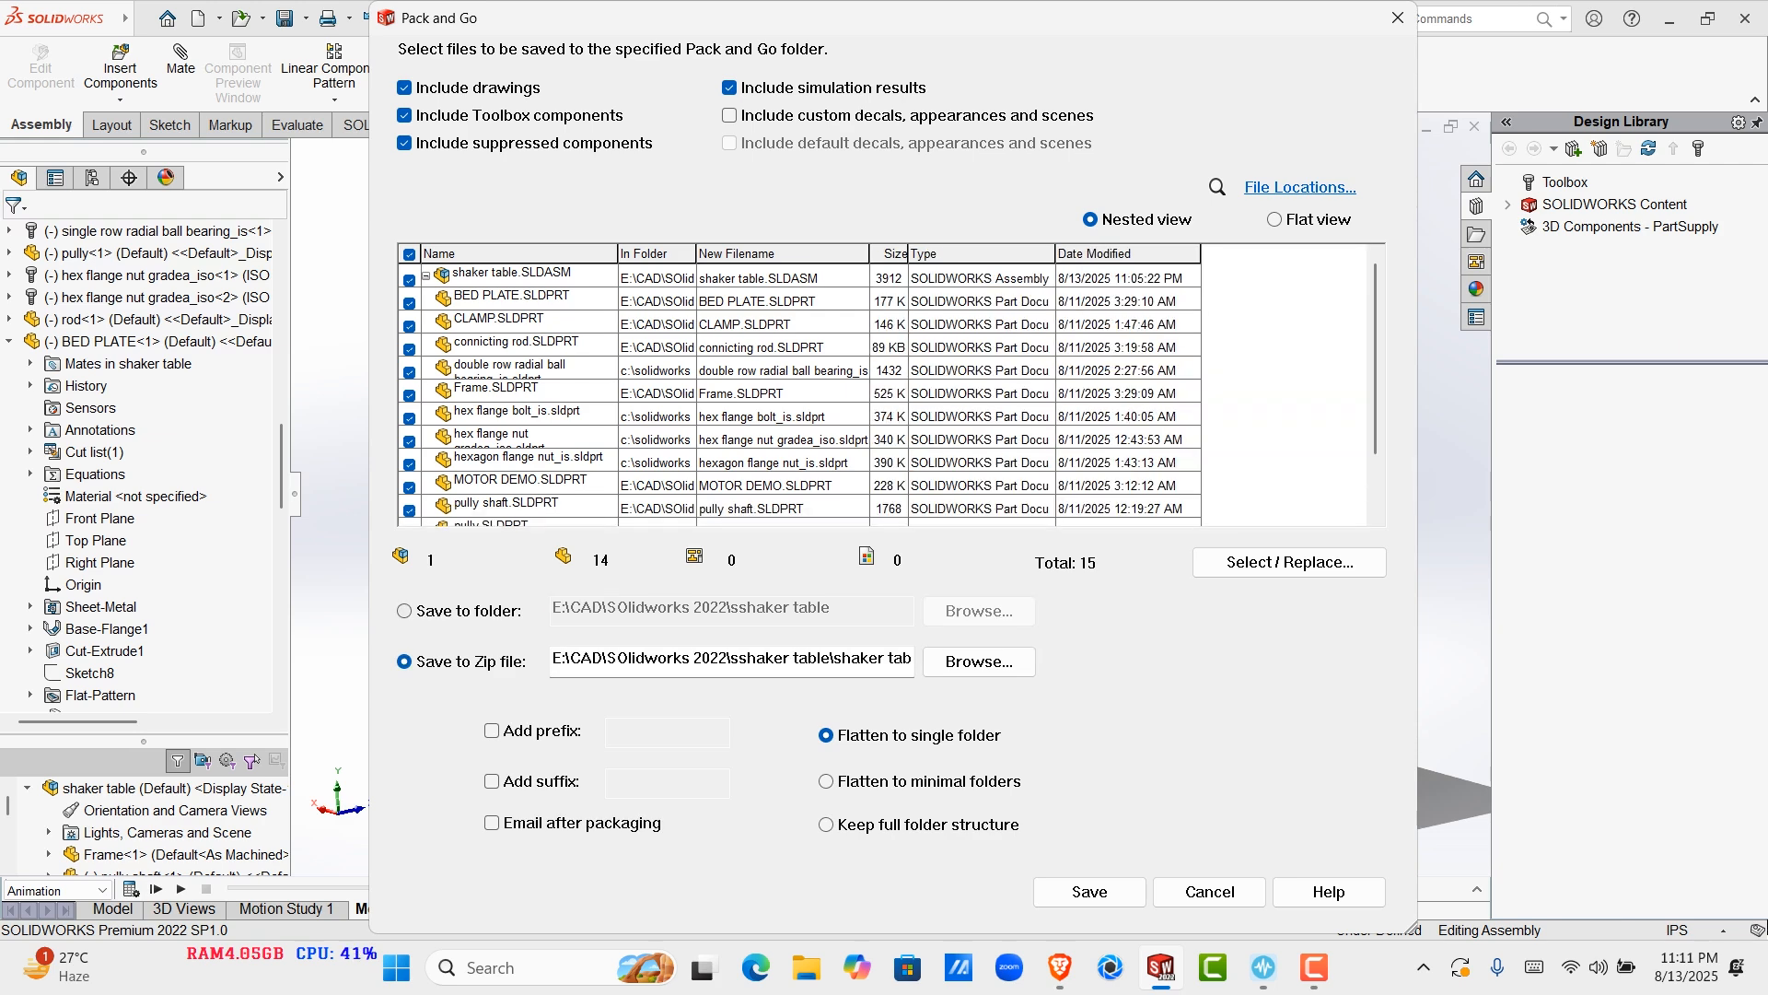
pyautogui.click(404, 610)
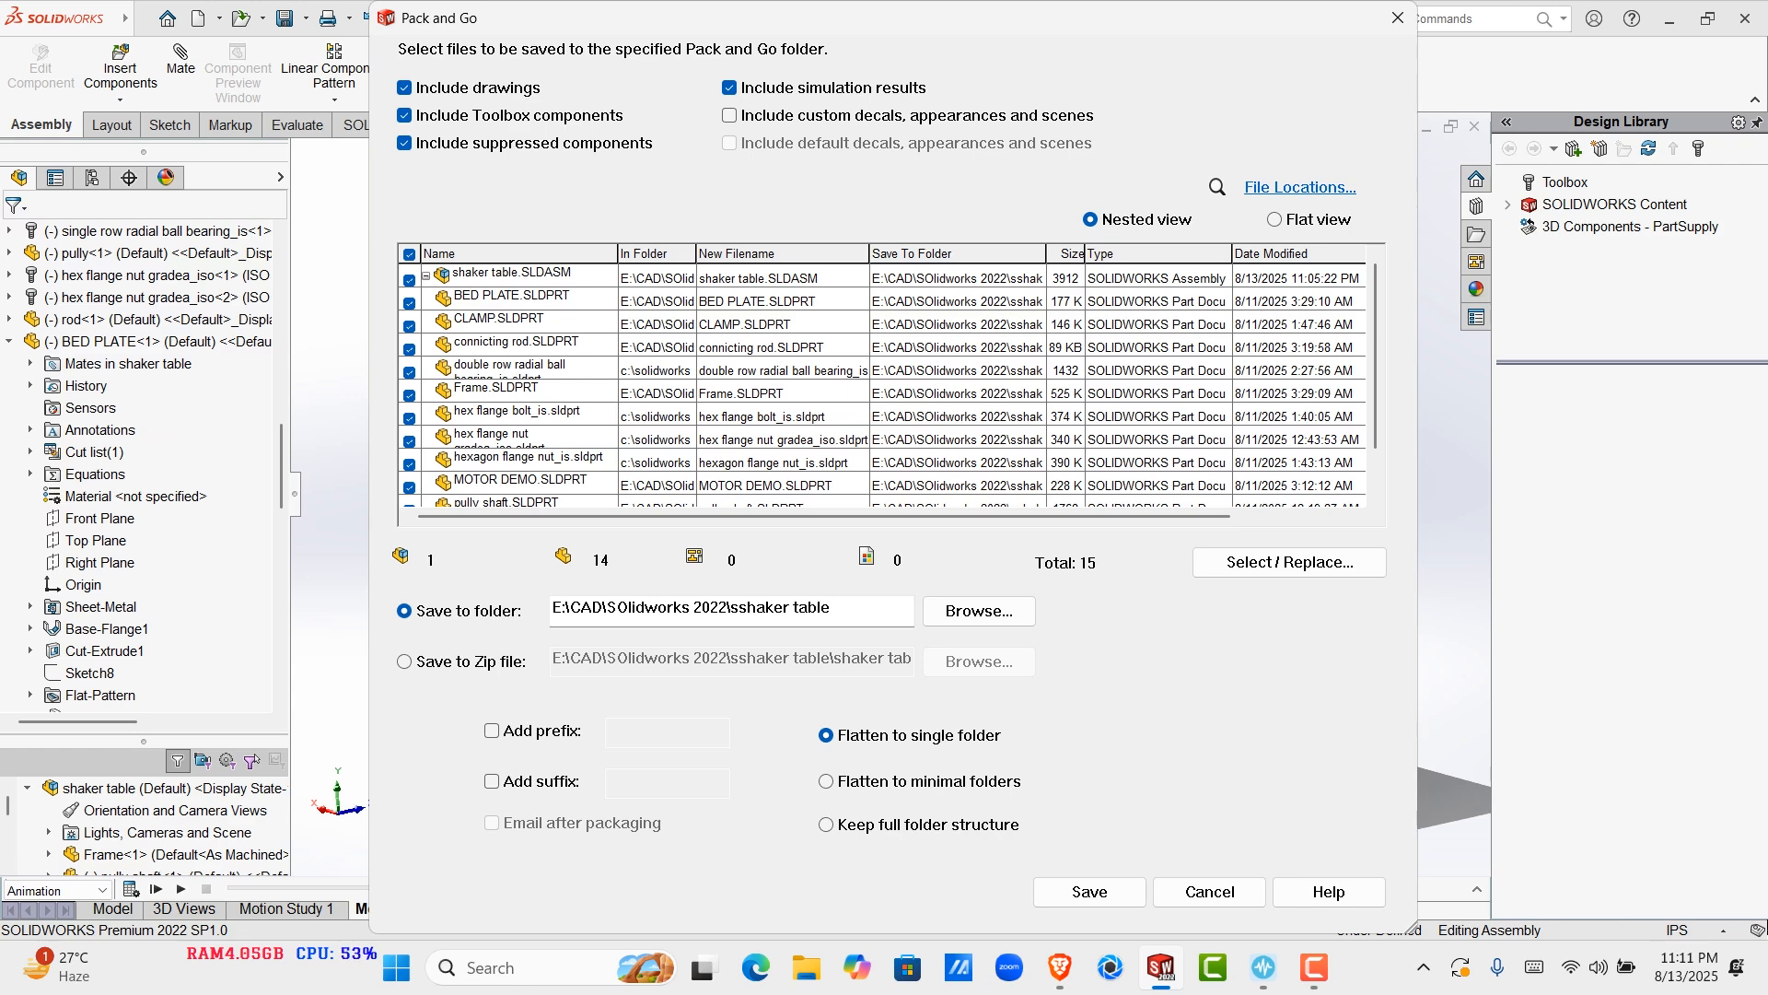
pyautogui.click(404, 661)
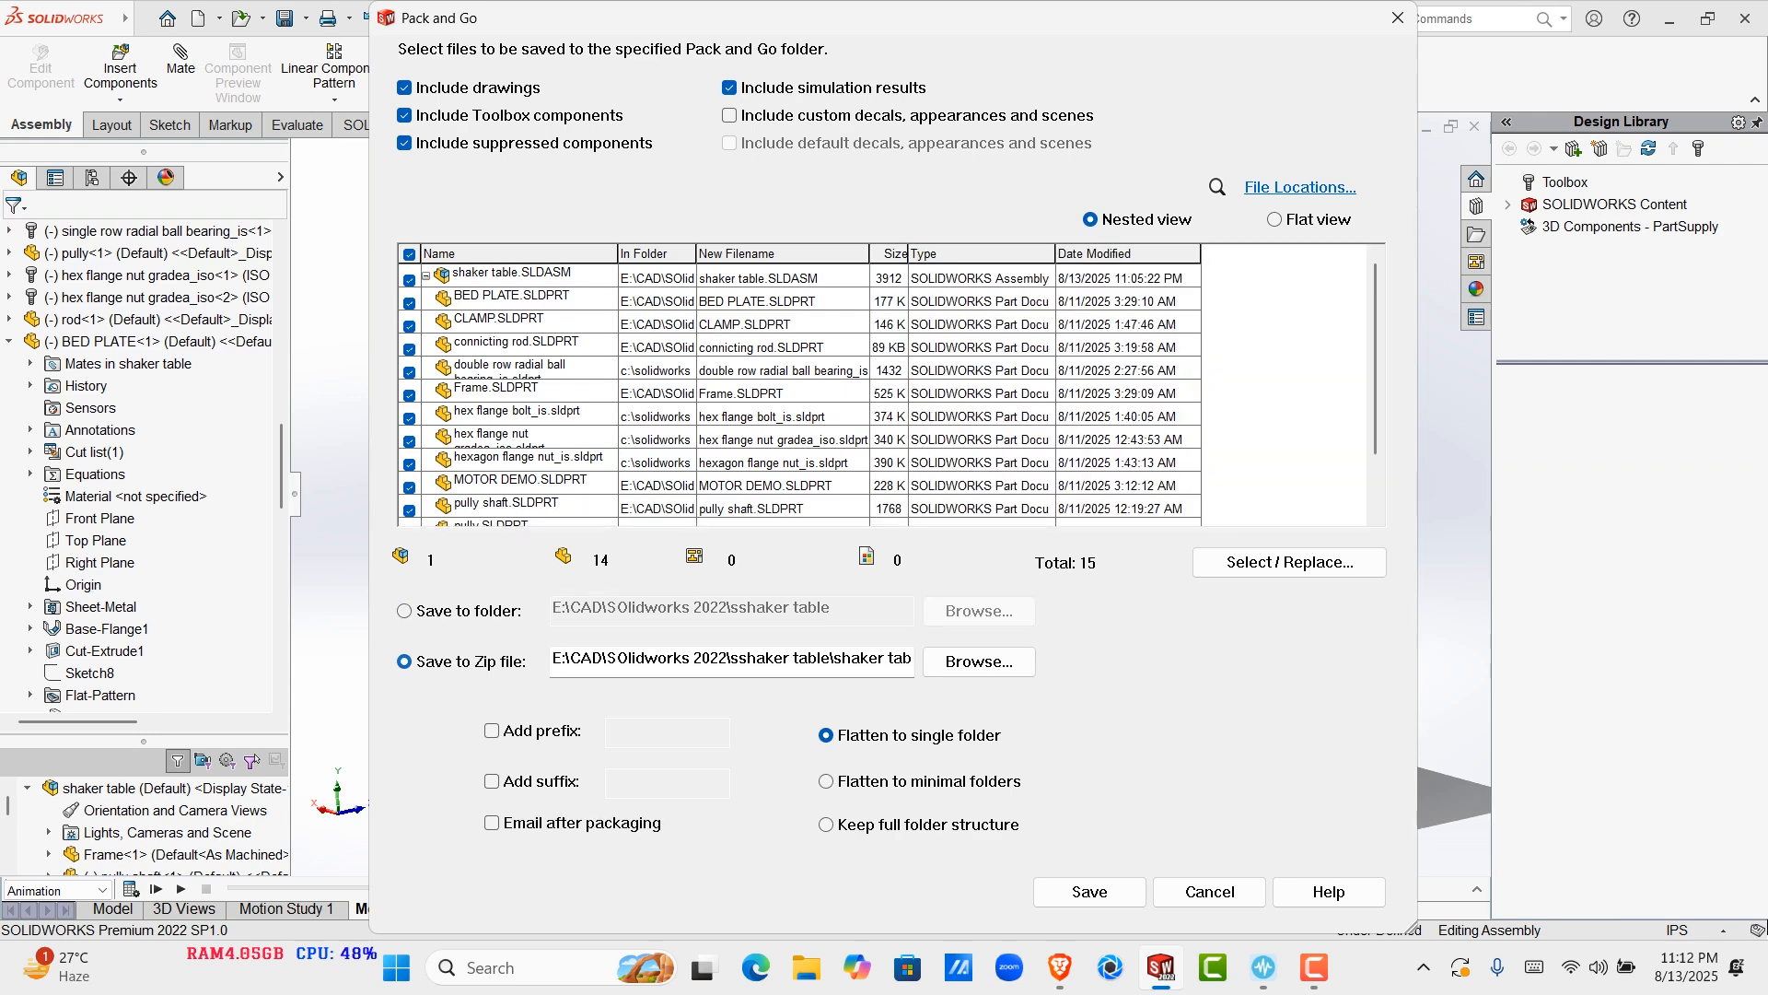
# Name the Zip file "shaker table test pack" in the sshaker table folder and save the package
pyautogui.click(979, 662)
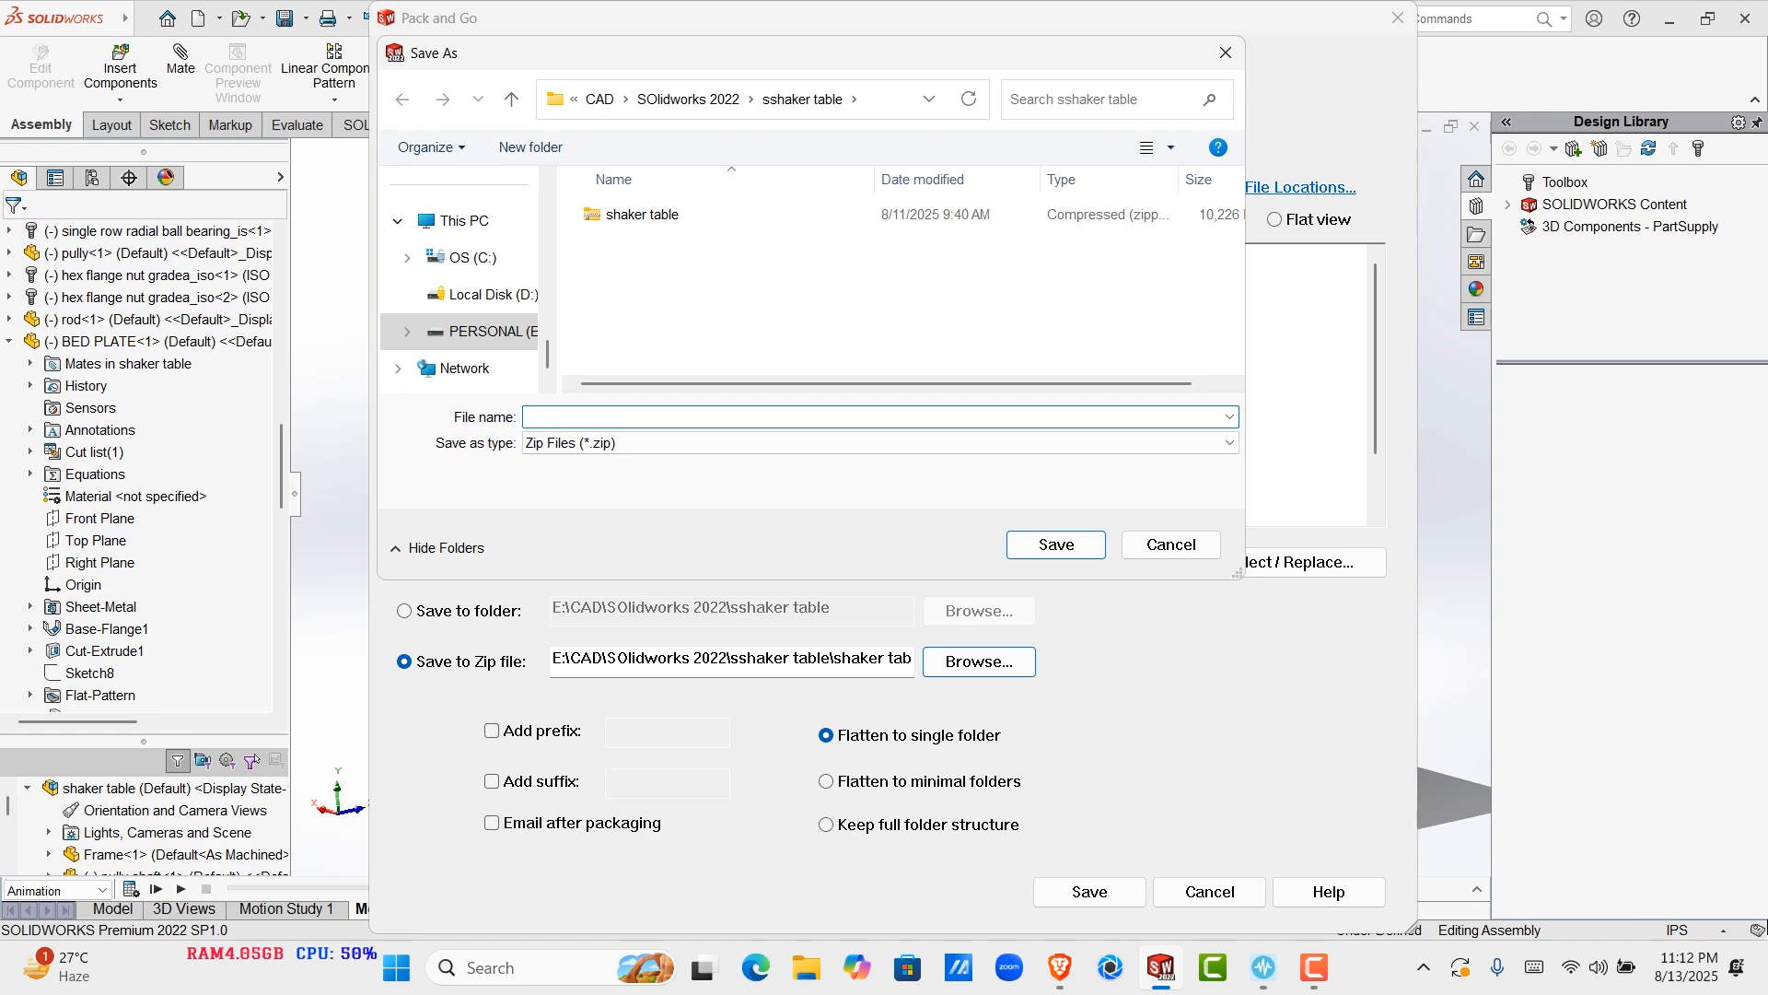
pyautogui.write('sha')
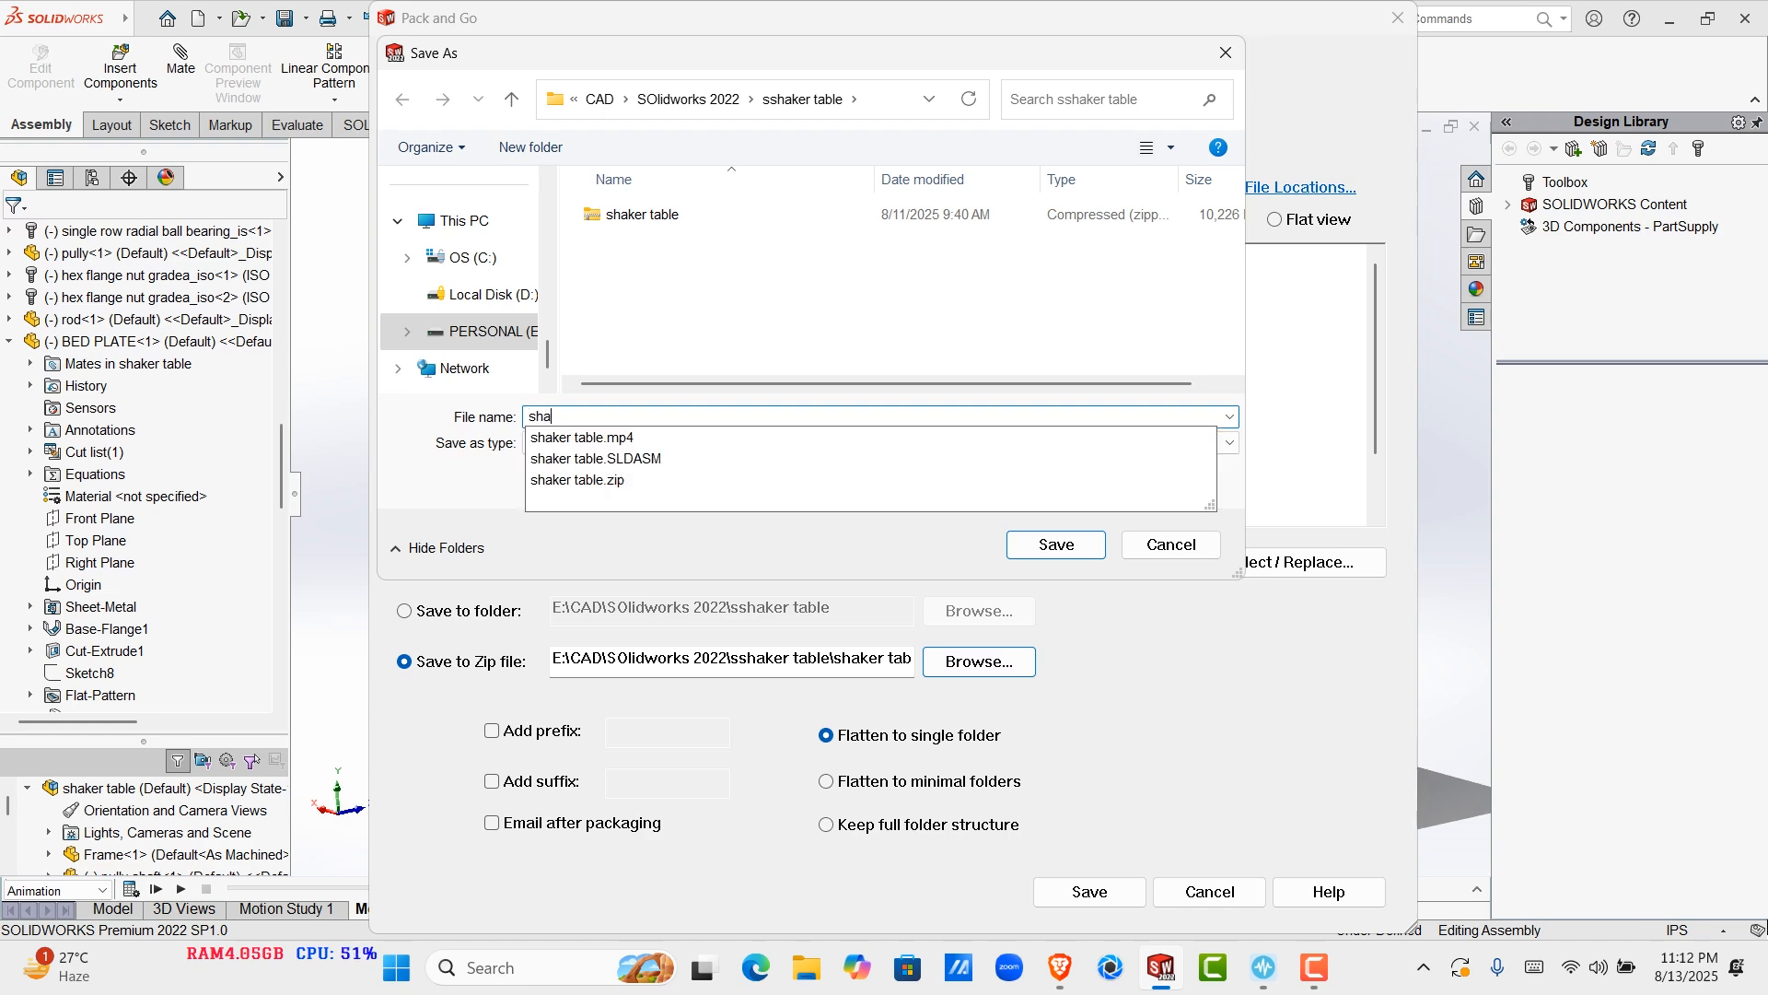
pyautogui.write('ker table test pack')
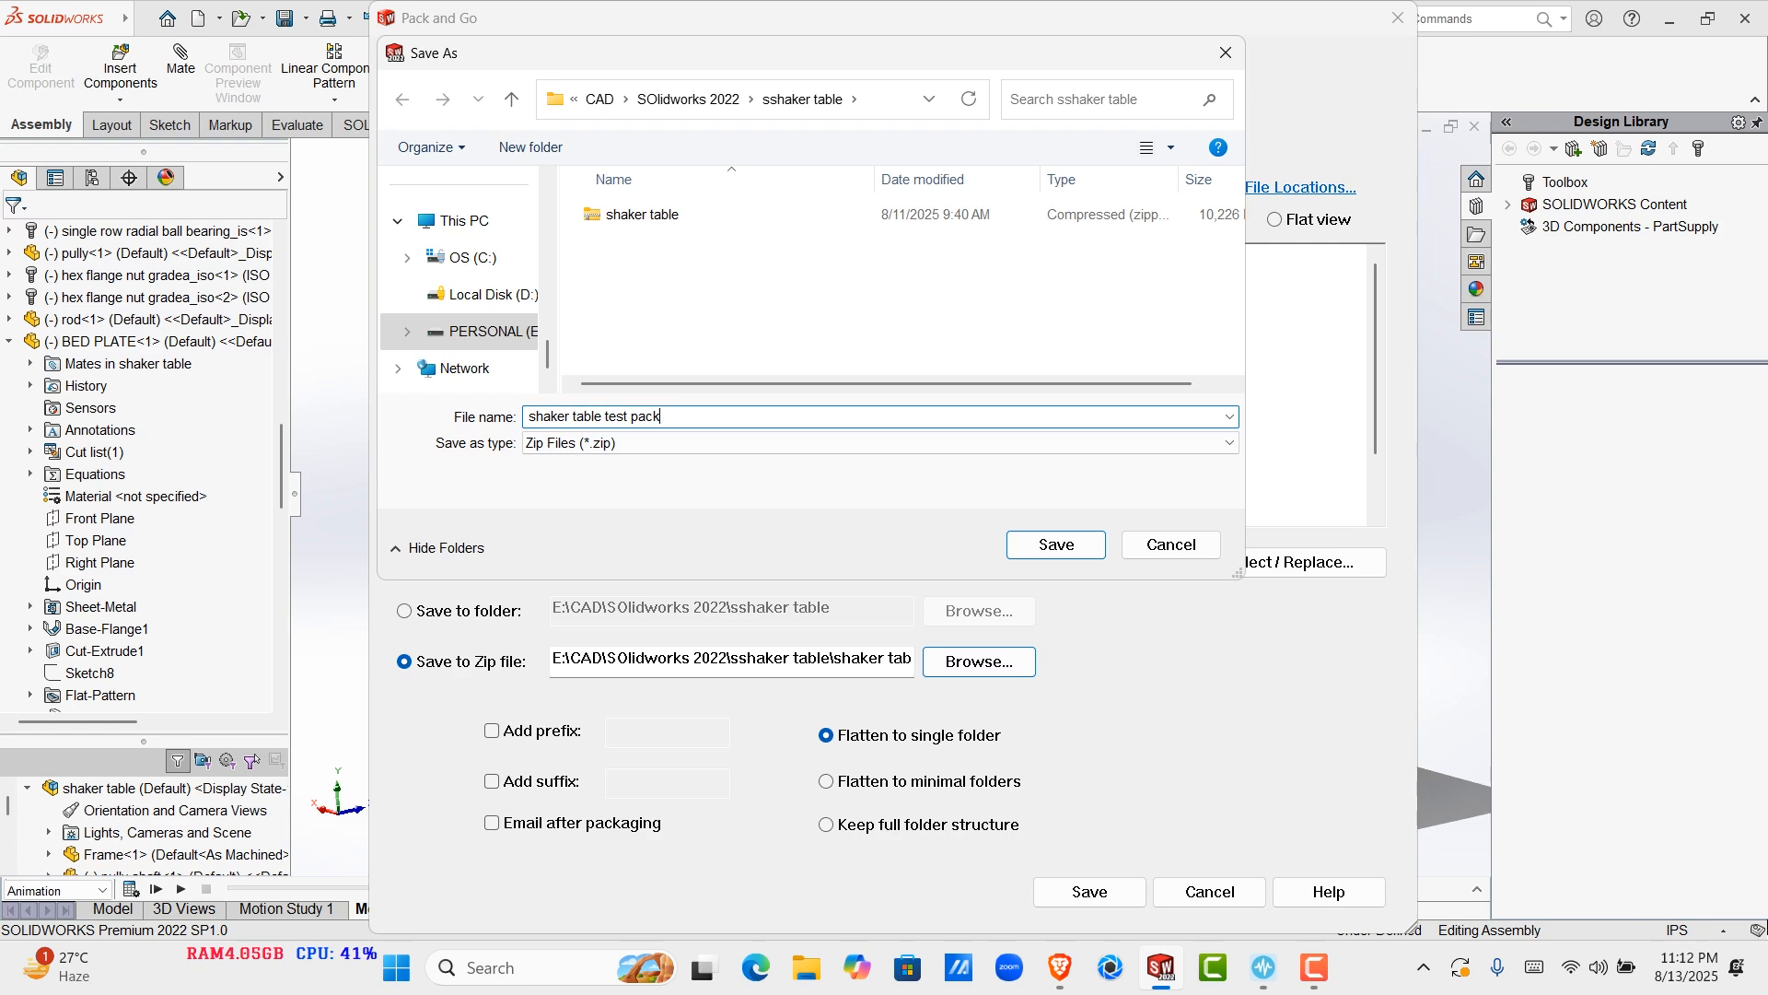
pyautogui.press('Return')
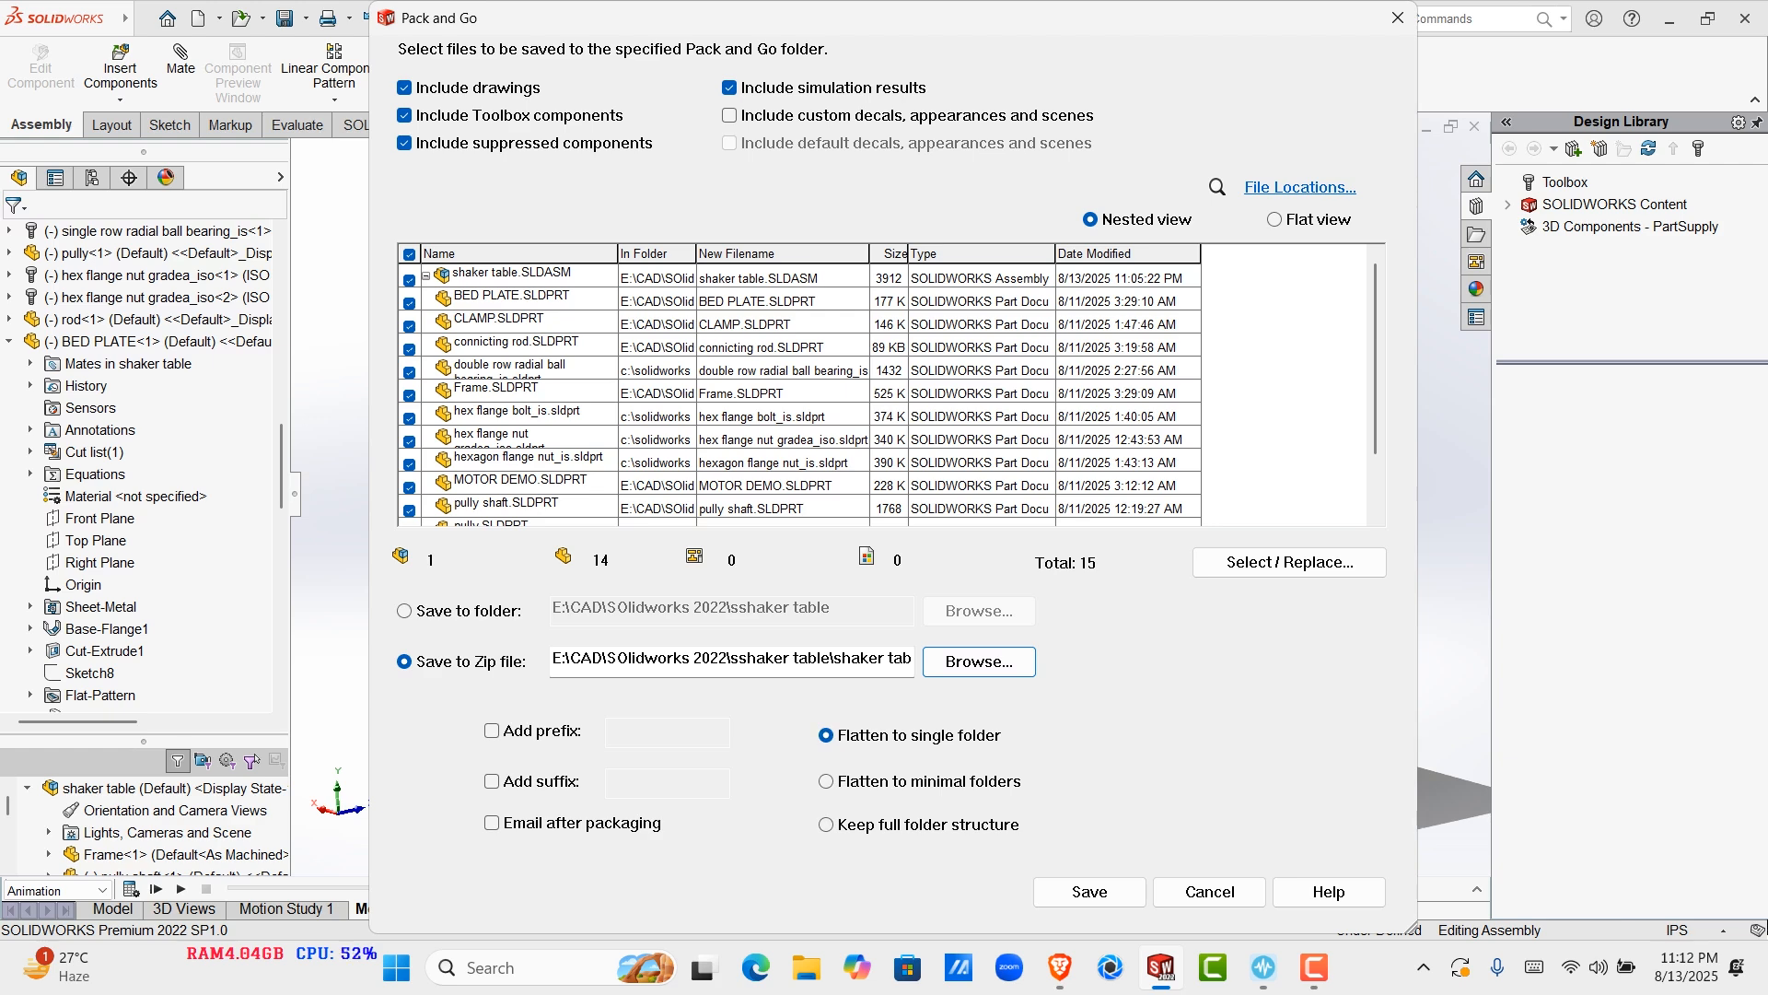
pyautogui.click(1090, 891)
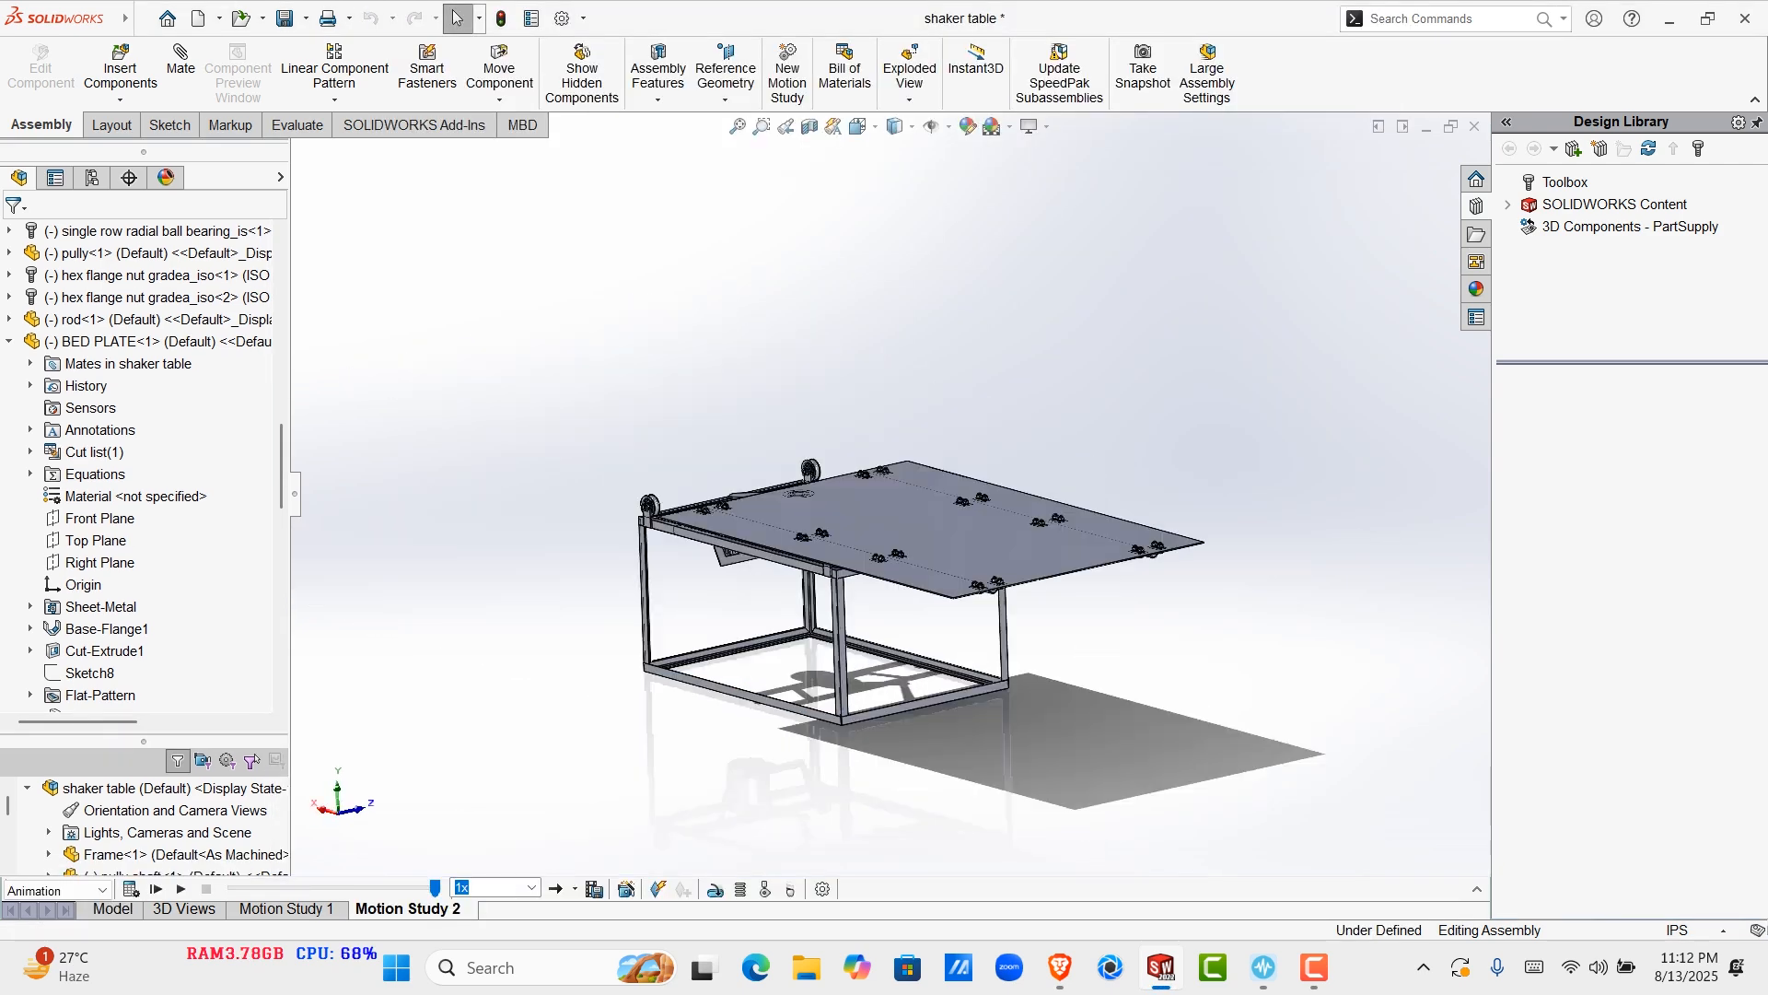
# Switch to File Explorer and open the folder E:\CAD\SOlidworks 2022\sshaker table
pyautogui.click(807, 967)
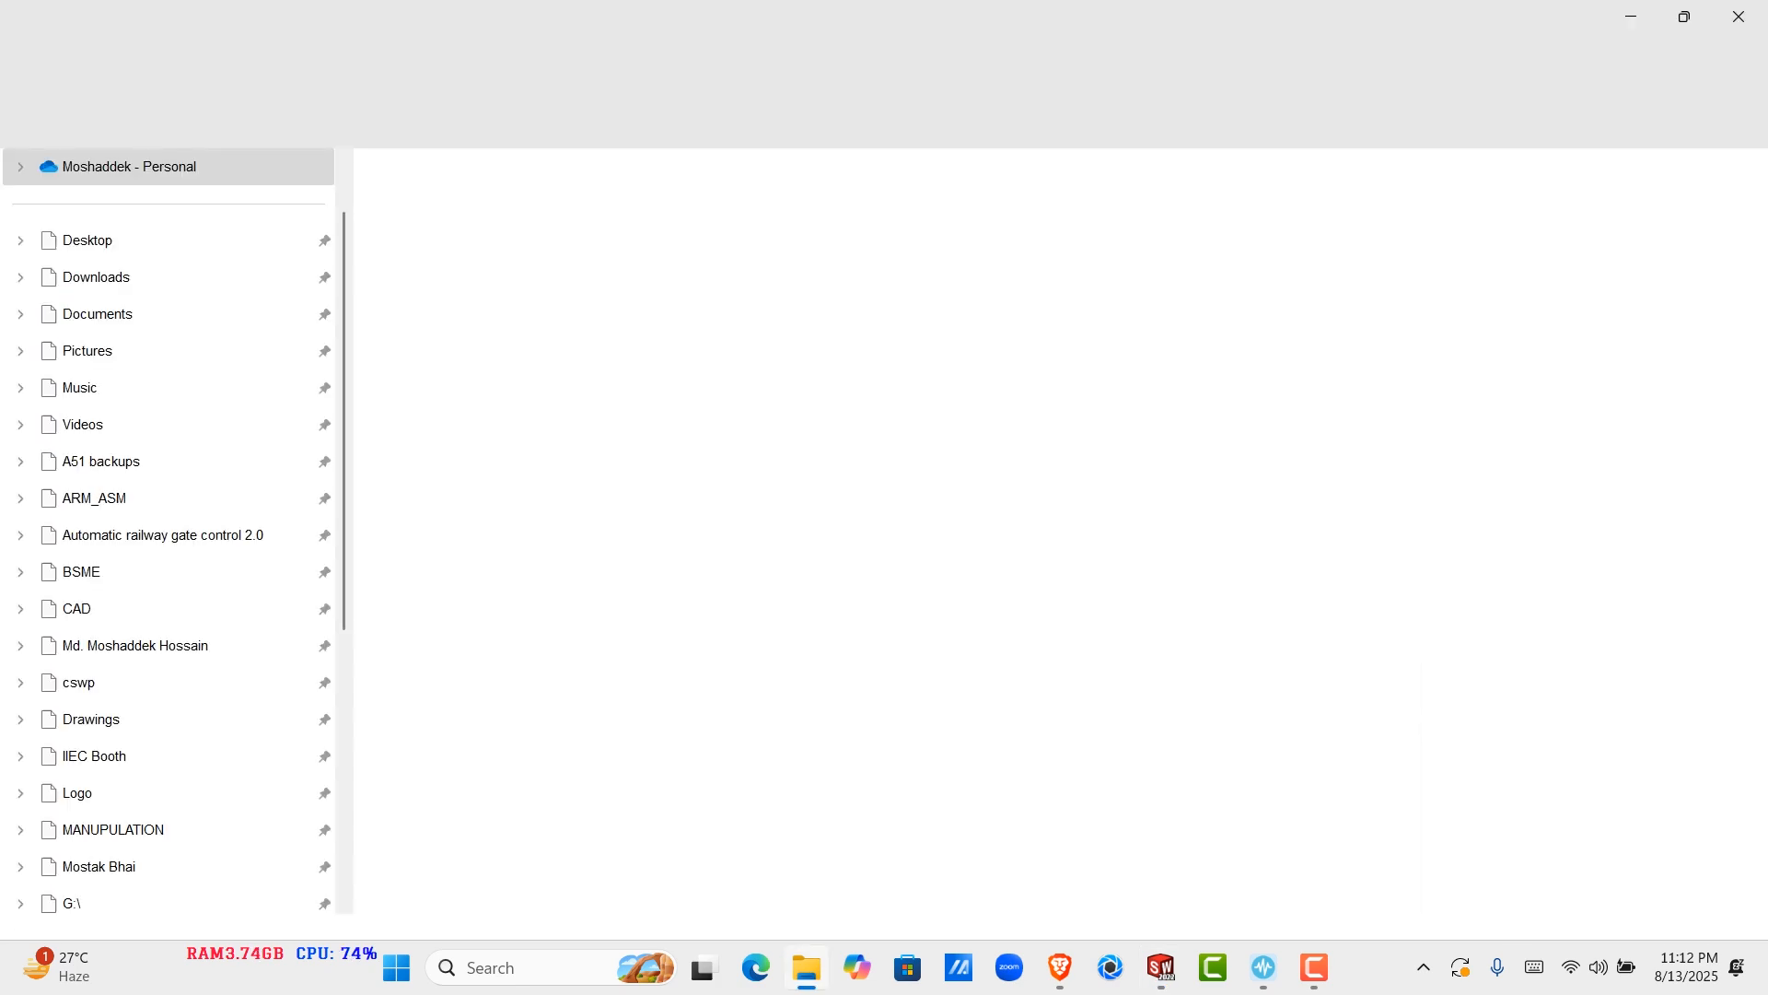
pyautogui.scroll(-5, 119, 829)
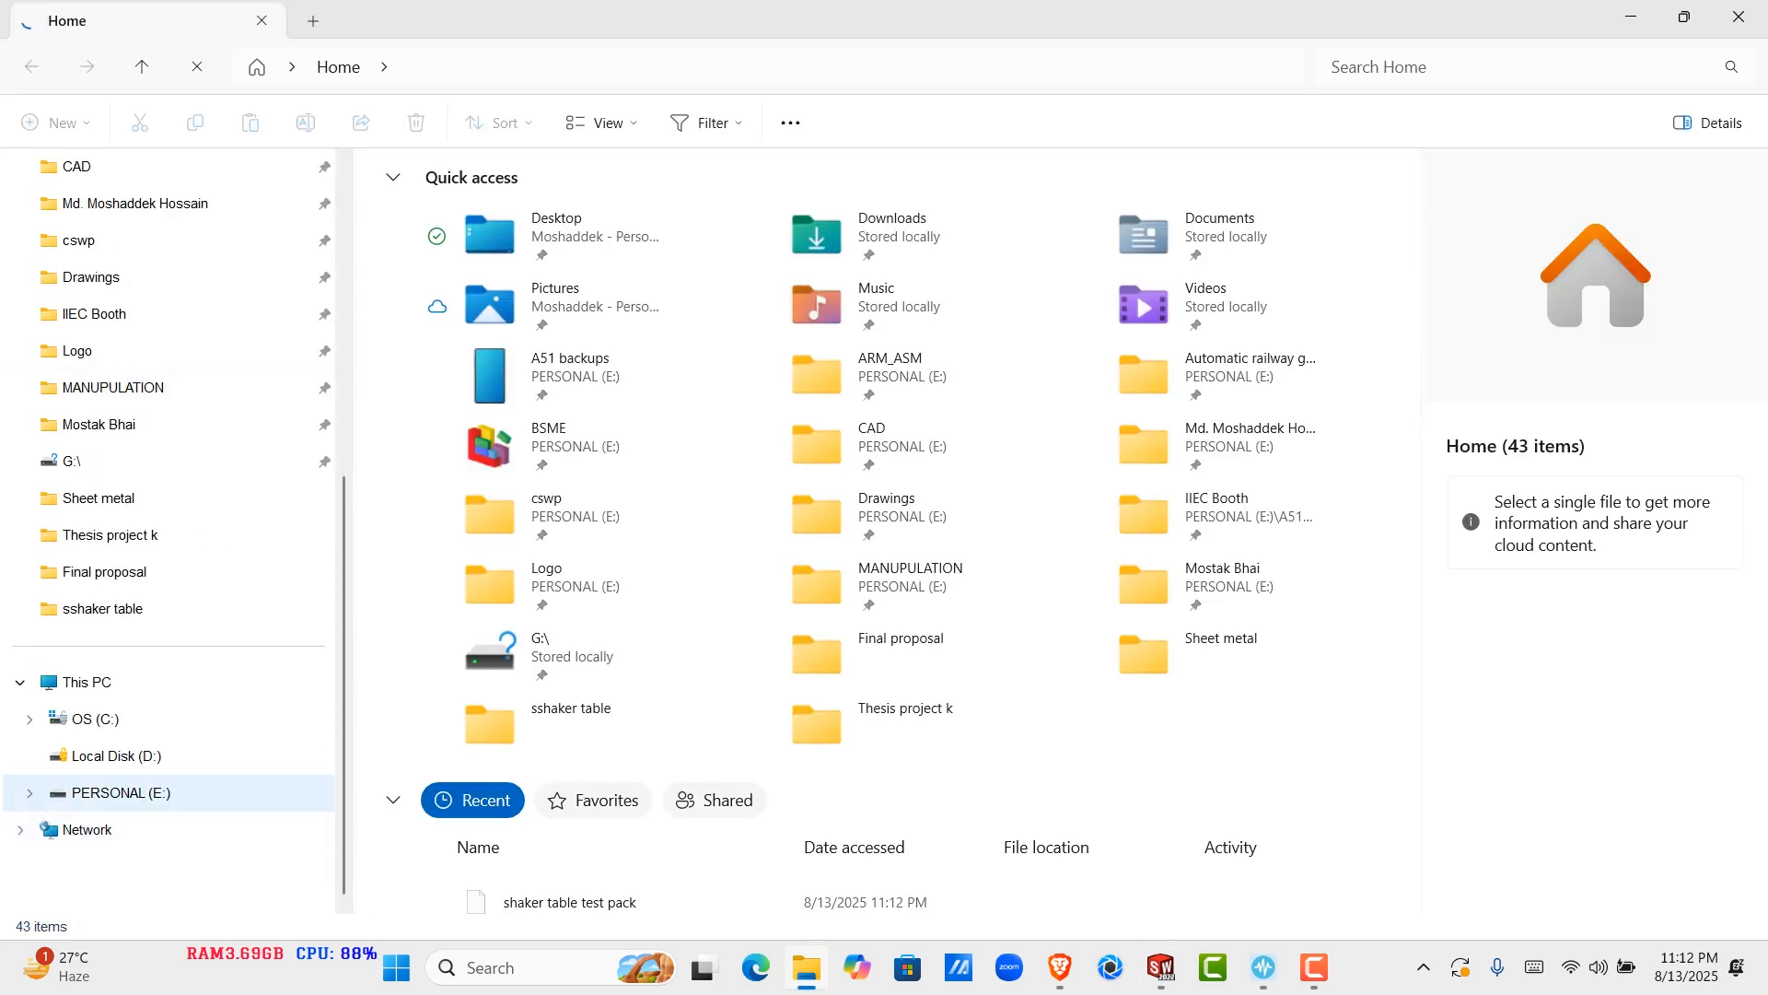
pyautogui.click(120, 793)
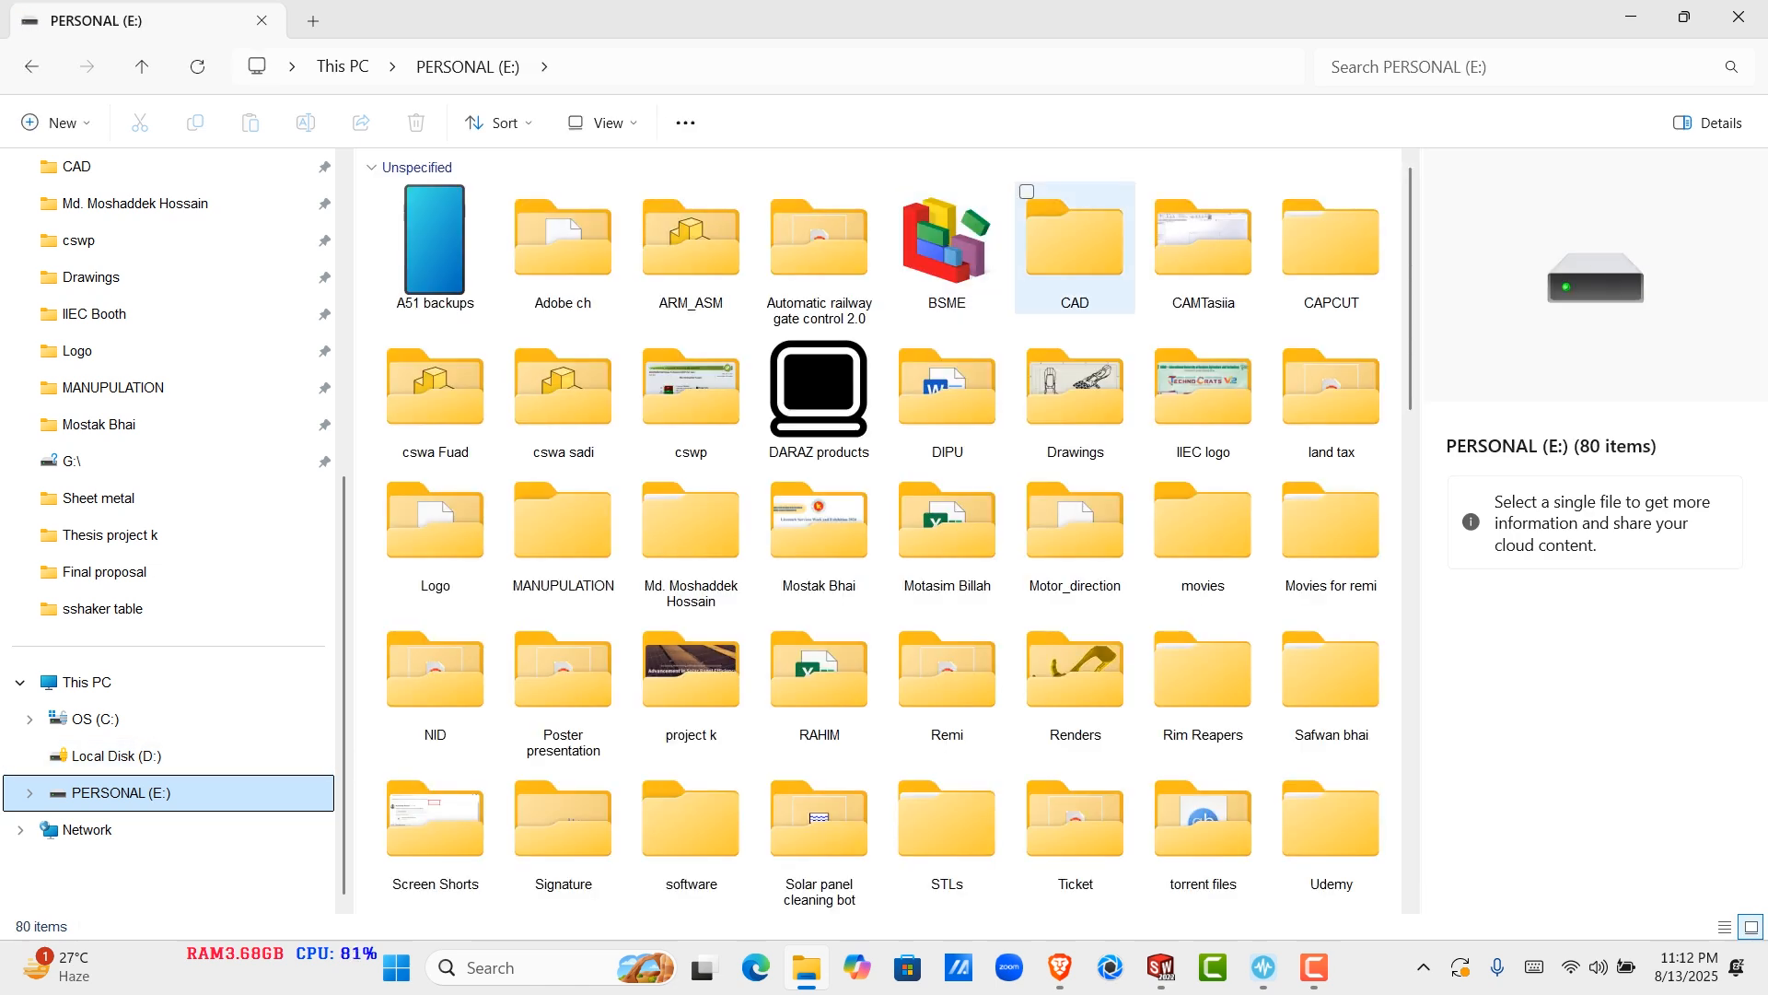
pyautogui.click(1075, 247)
pyautogui.doubleClick(1075, 247)
pyautogui.scroll(-8, 644, 596)
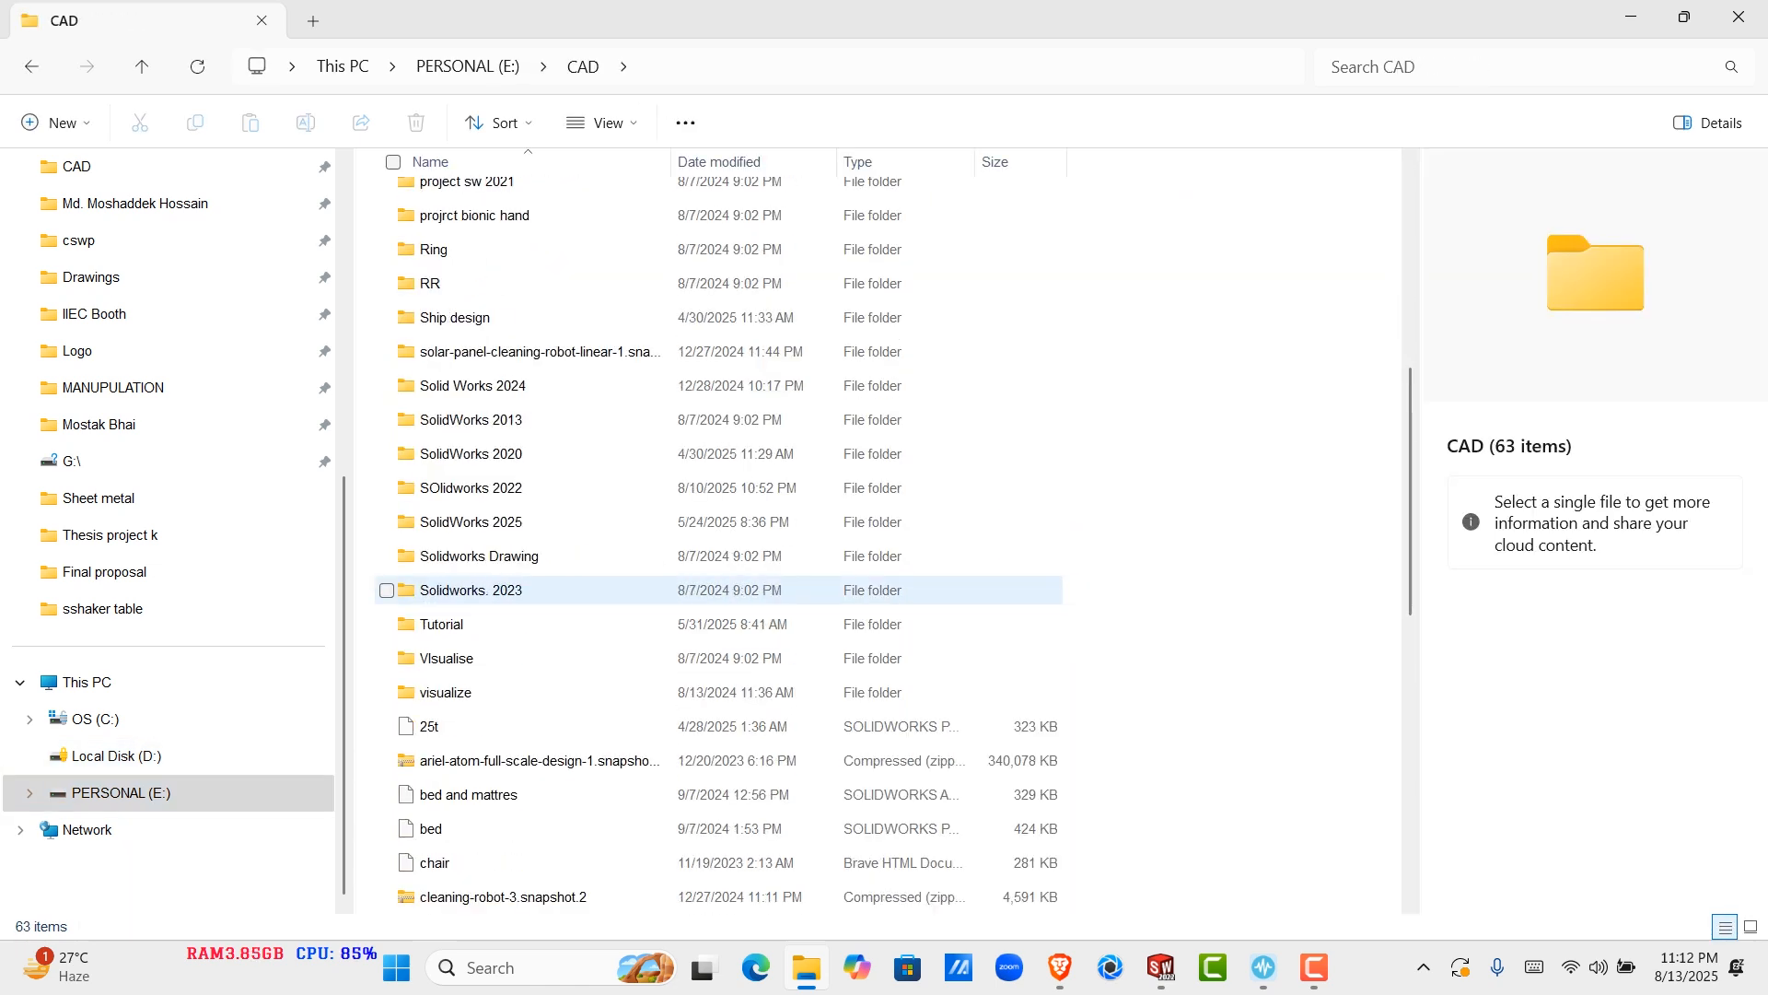
pyautogui.doubleClick(470, 488)
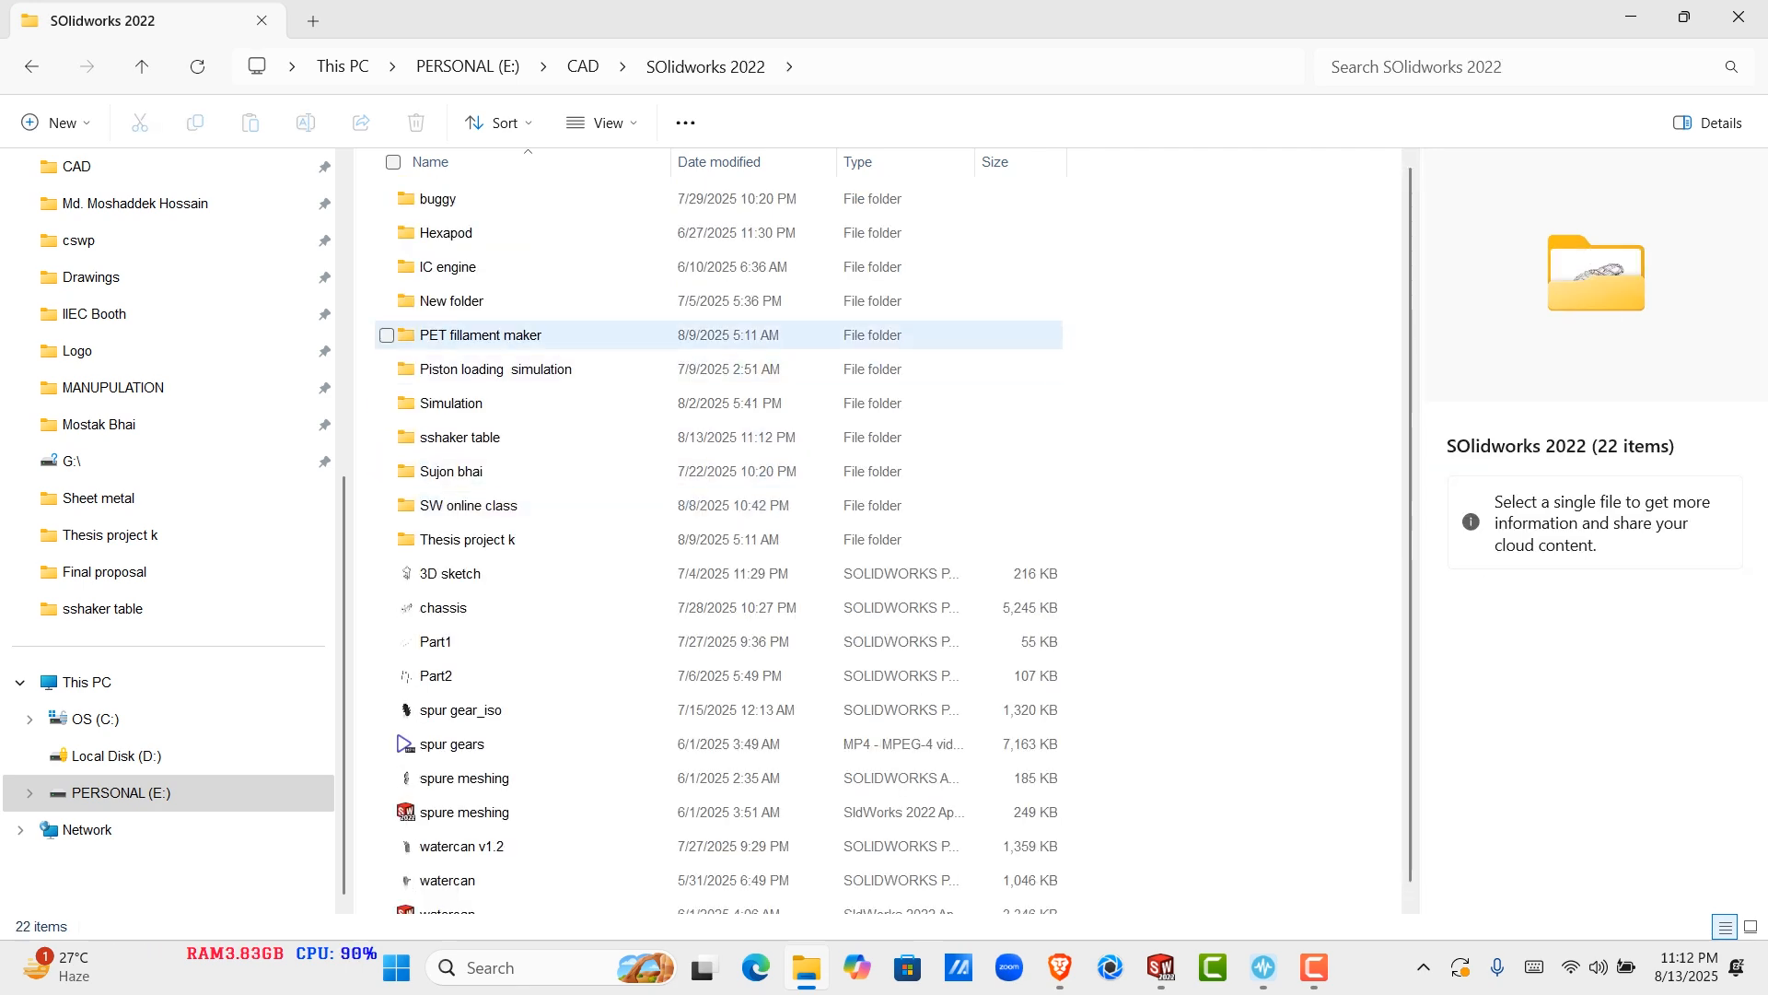
pyautogui.doubleClick(461, 436)
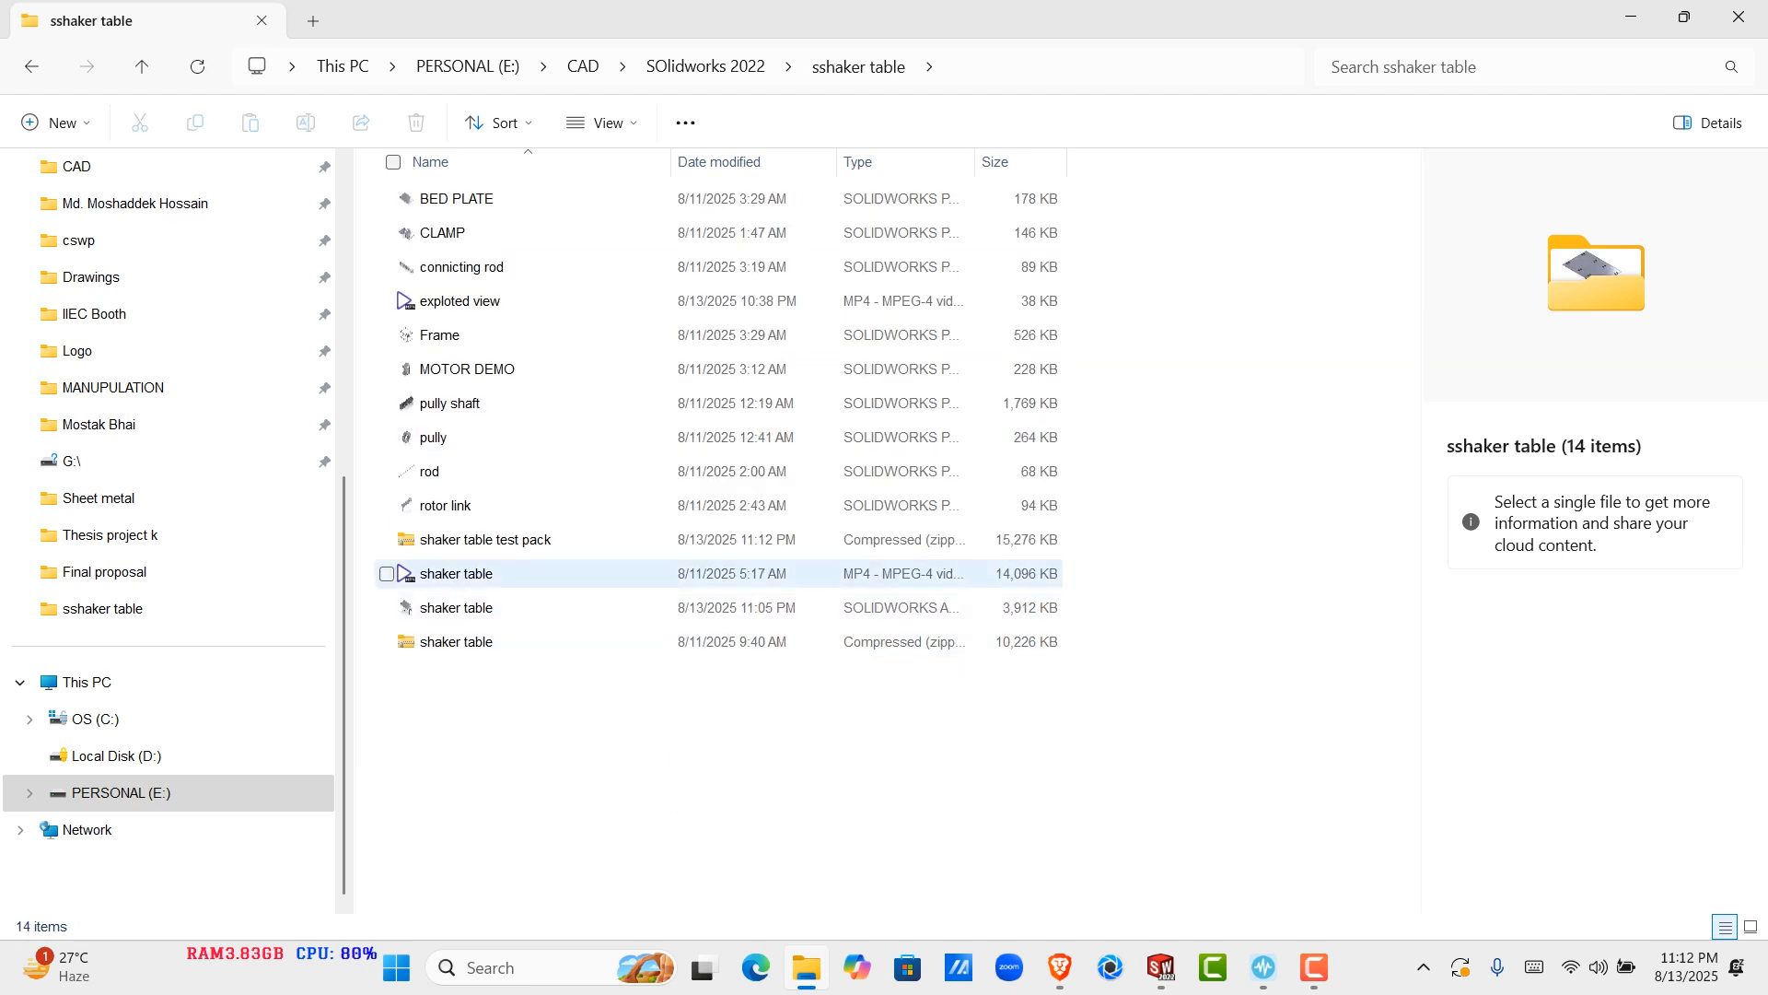
# Open the "shaker table test pack" archive, examine its packed files and select the shaker table assembly among them
pyautogui.click(486, 540)
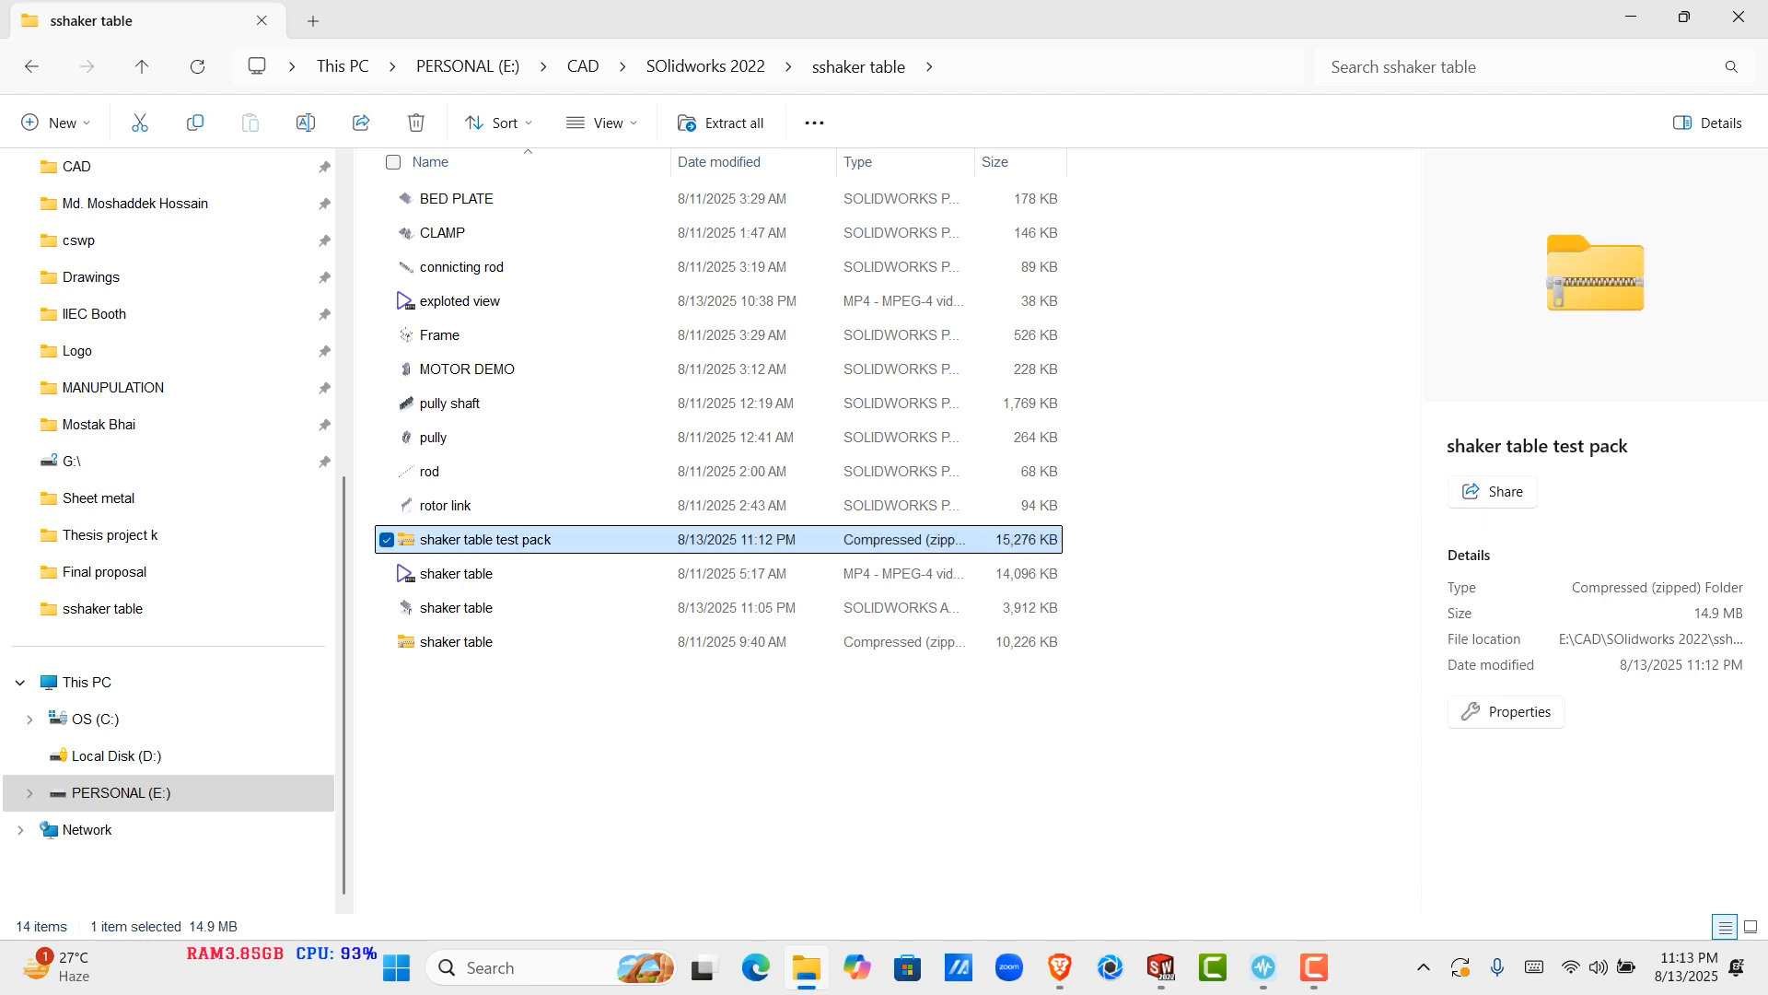
pyautogui.doubleClick(485, 540)
pyautogui.scroll(-2, 488, 540)
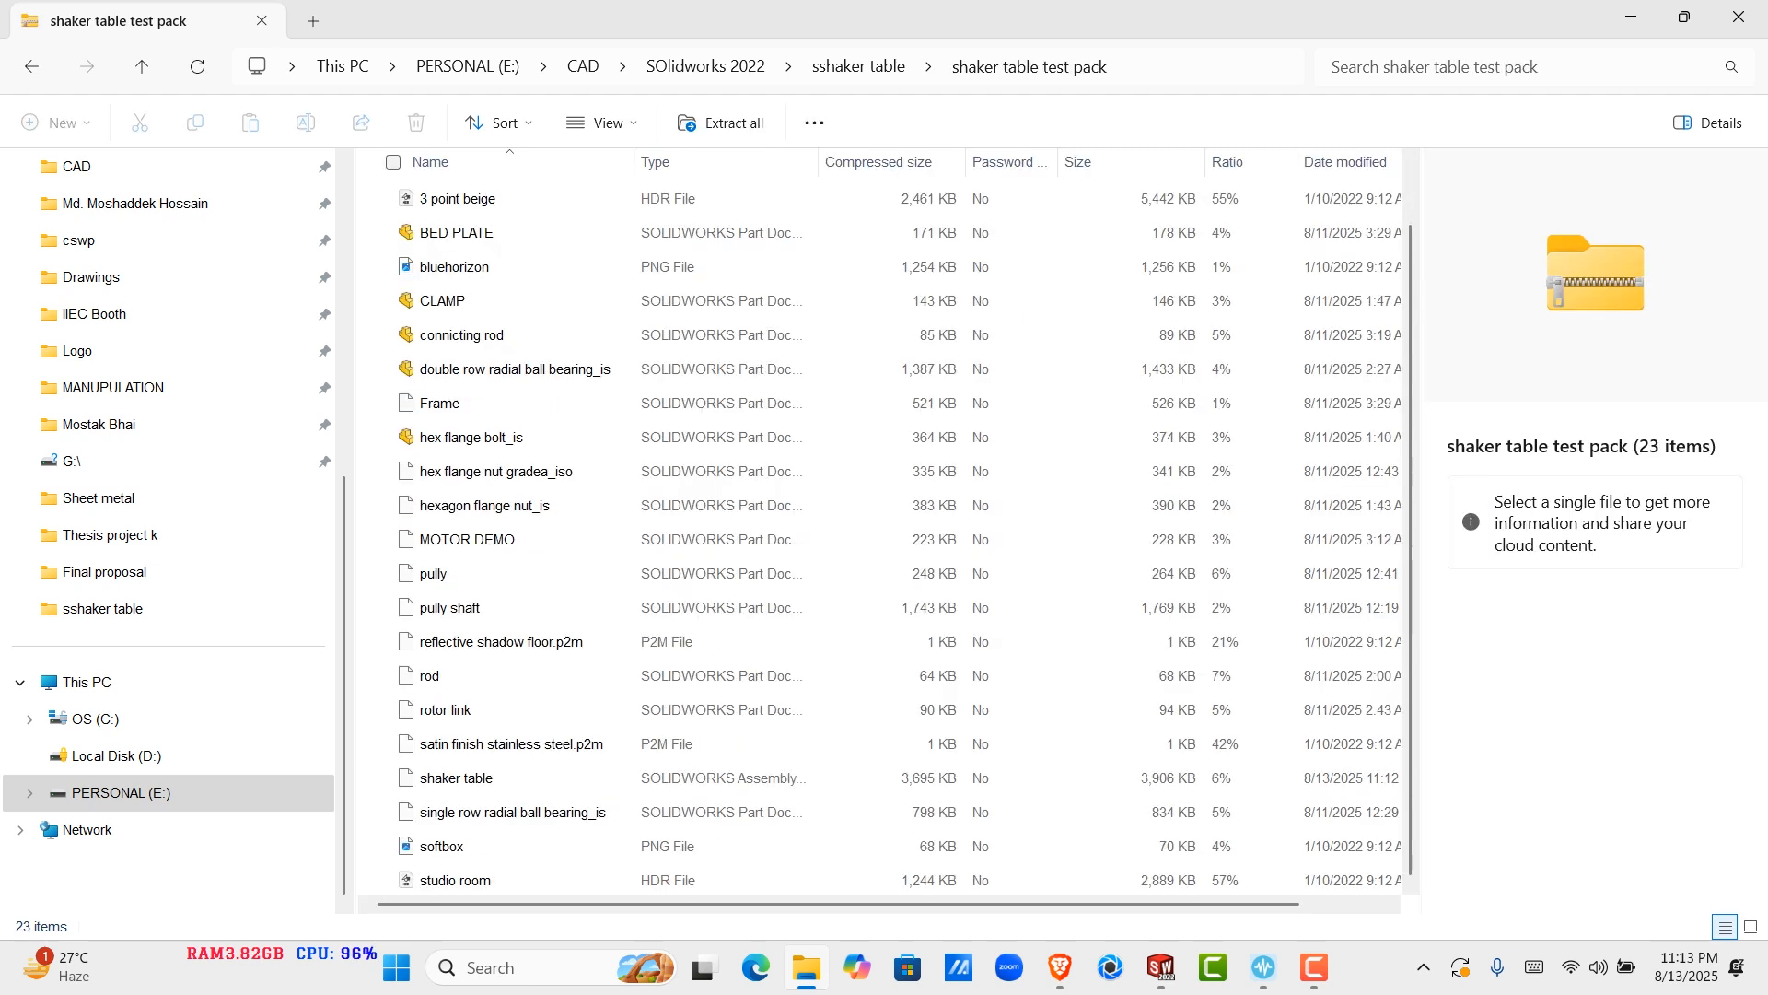
pyautogui.scroll(1, 488, 709)
pyautogui.scroll(-2, 488, 709)
pyautogui.scroll(1, 488, 683)
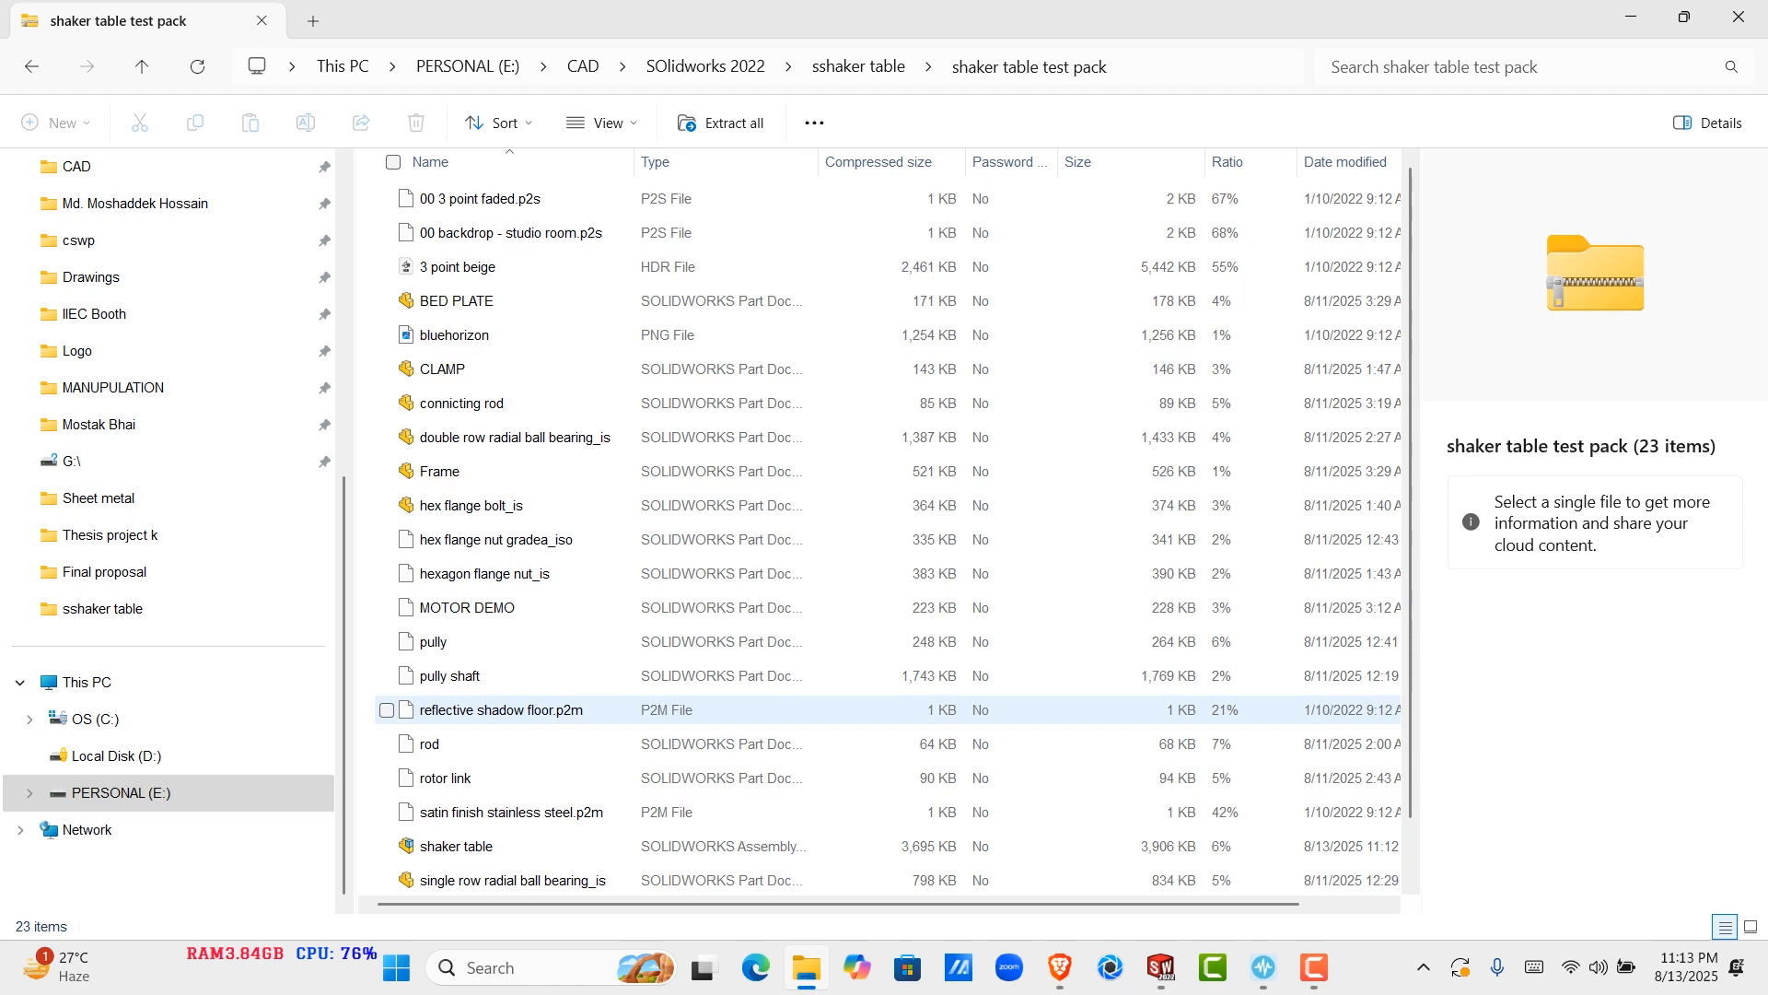
pyautogui.scroll(-1, 489, 709)
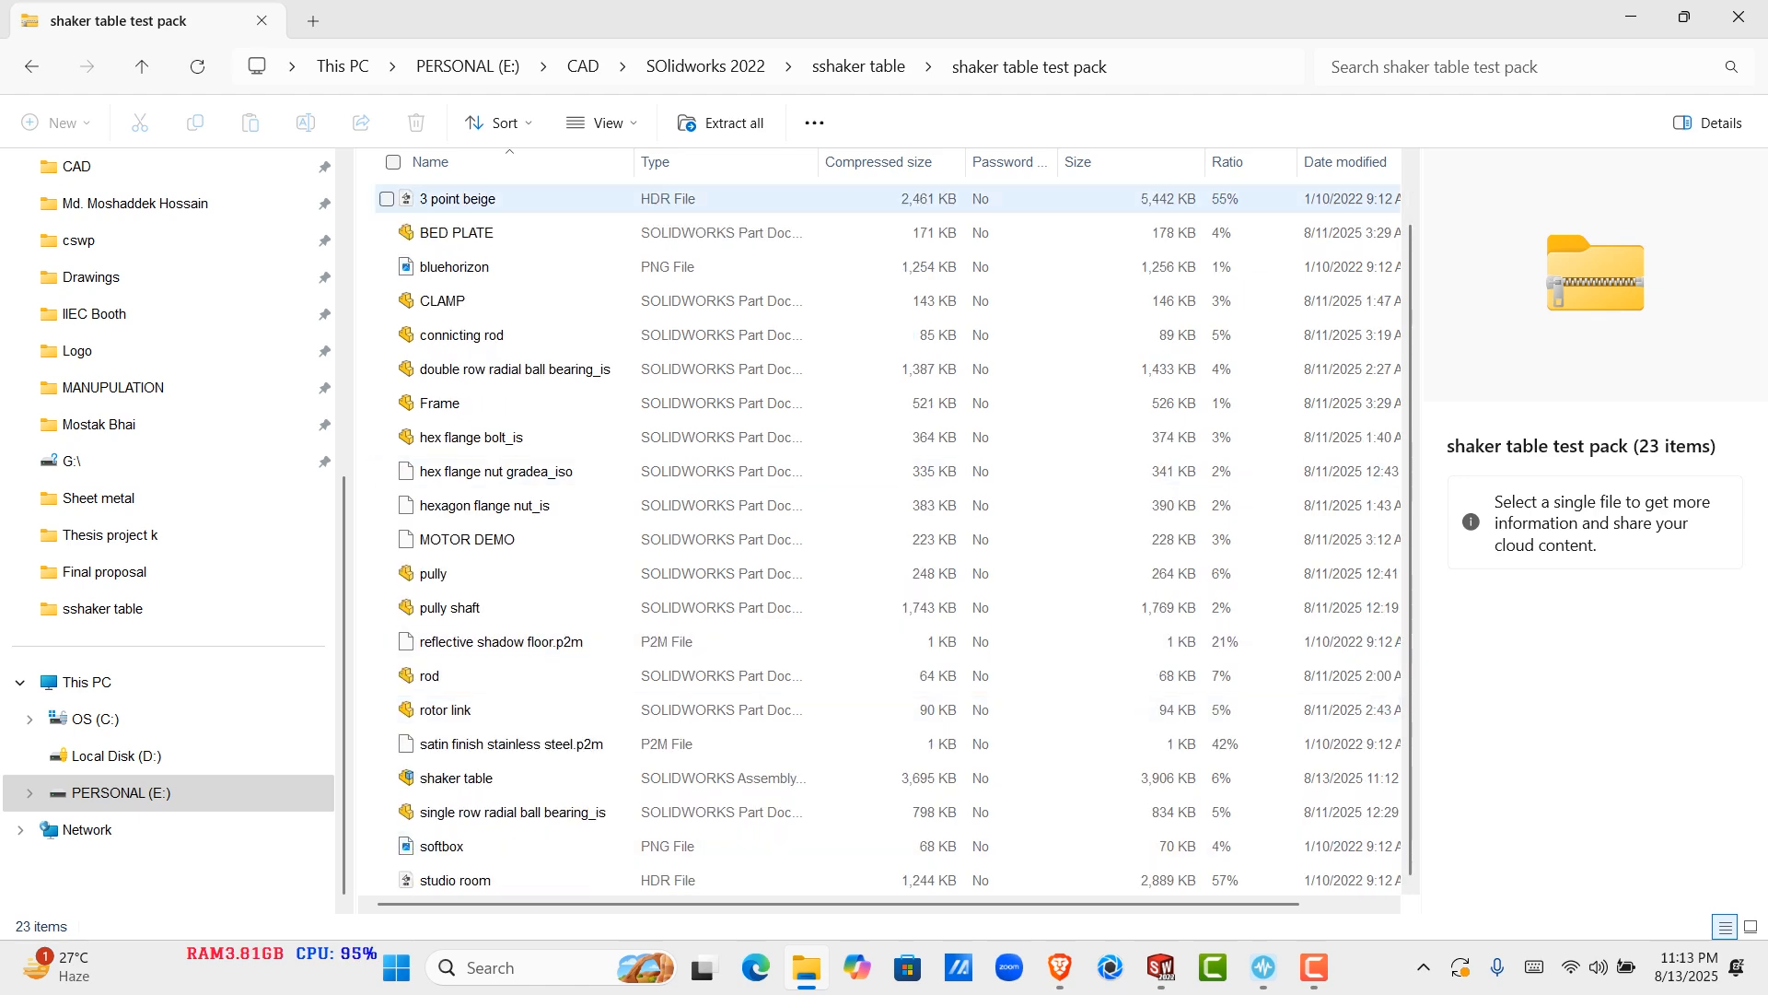
pyautogui.click(470, 778)
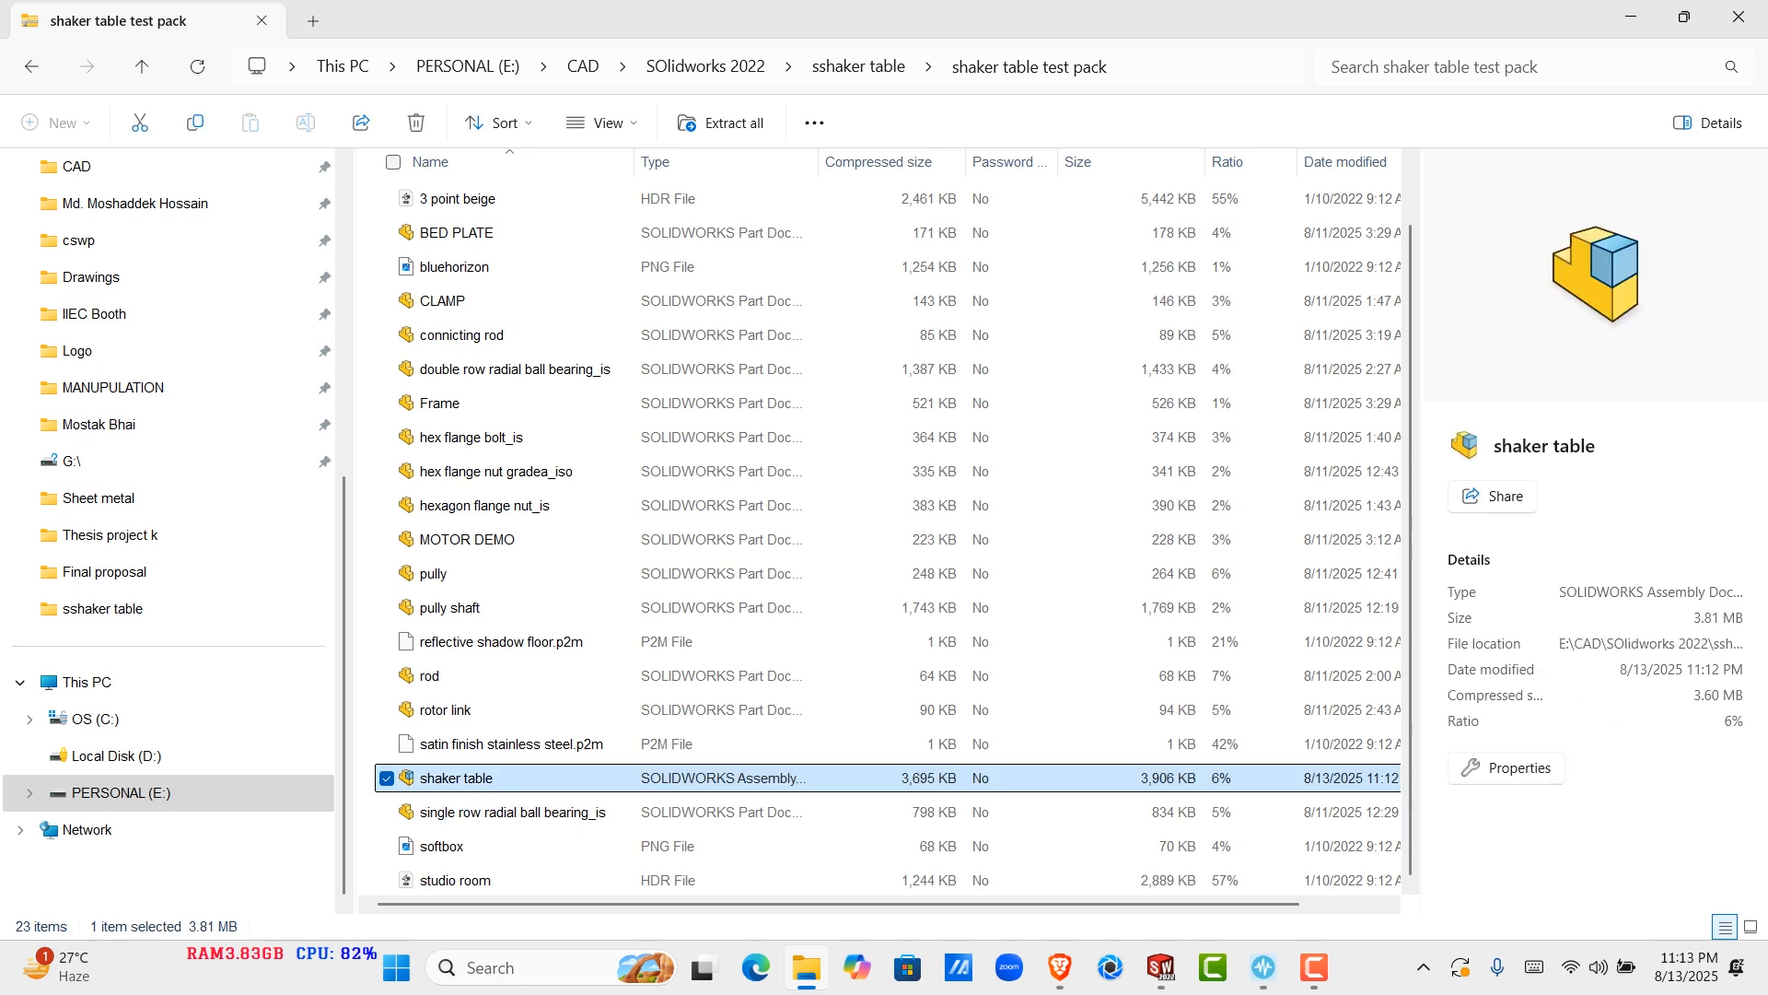
pyautogui.scroll(1, 516, 645)
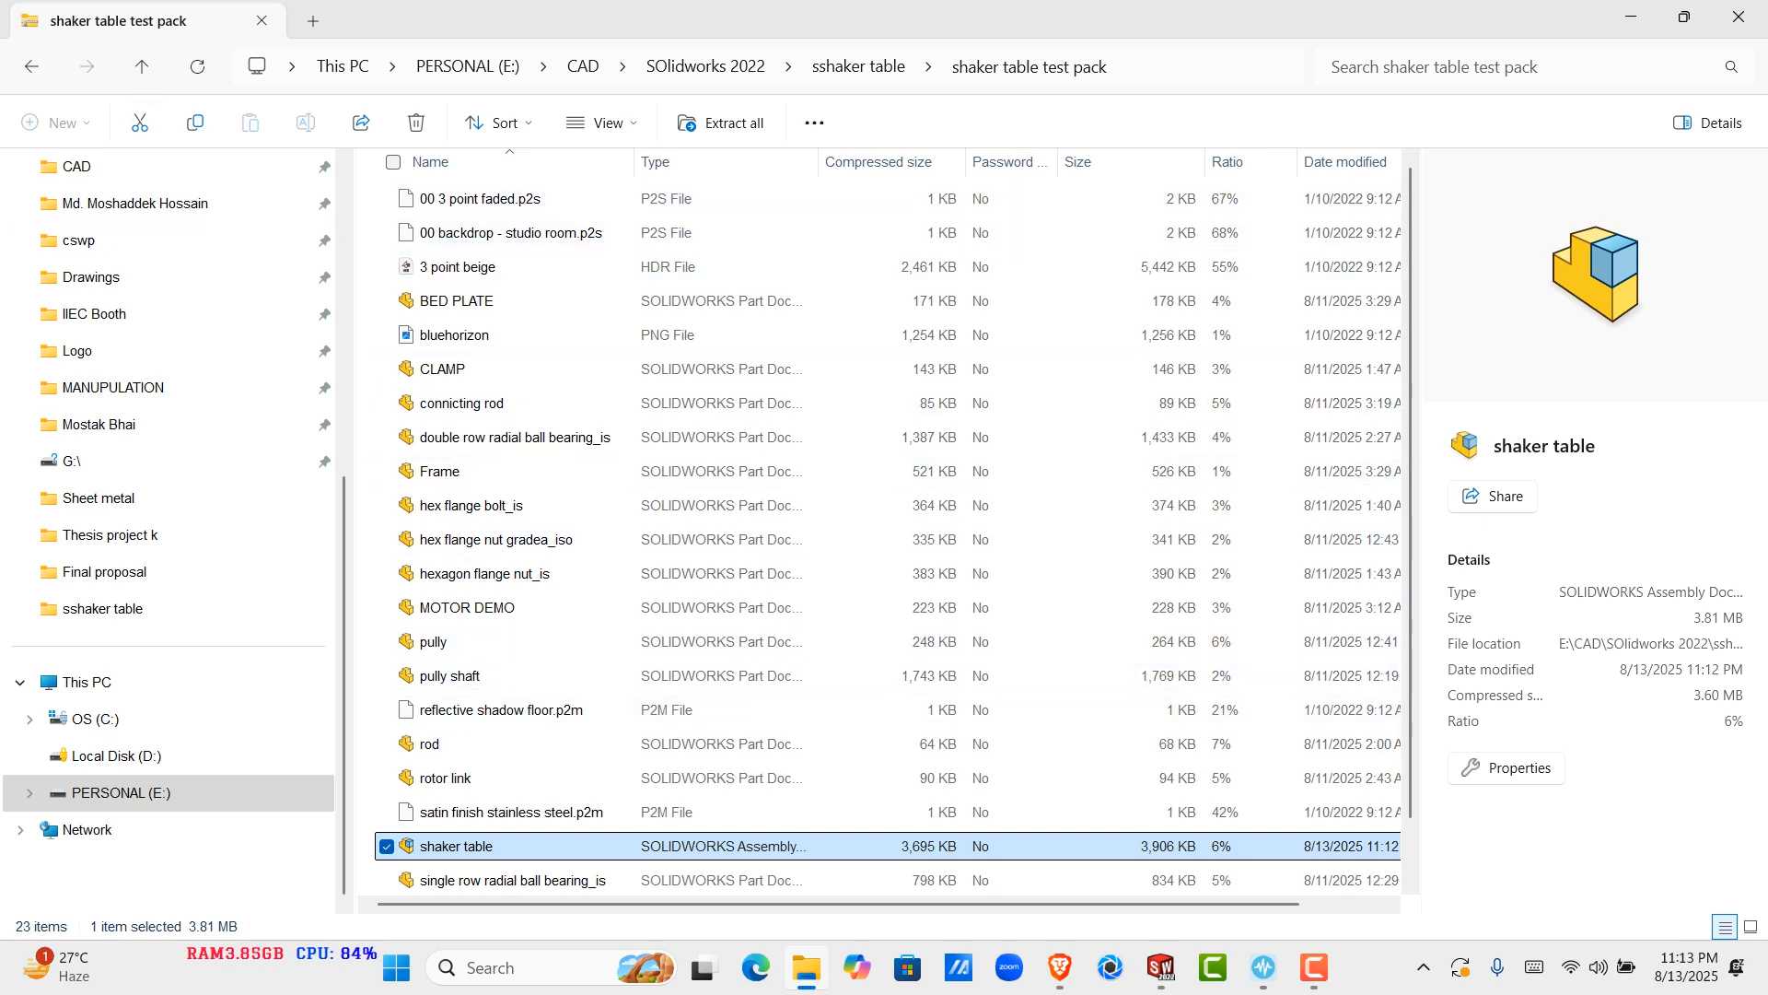
# Go back up to the SOlidworks 2022 folder and close File Explorer to return to the assembly
pyautogui.click(142, 66)
pyautogui.click(142, 66)
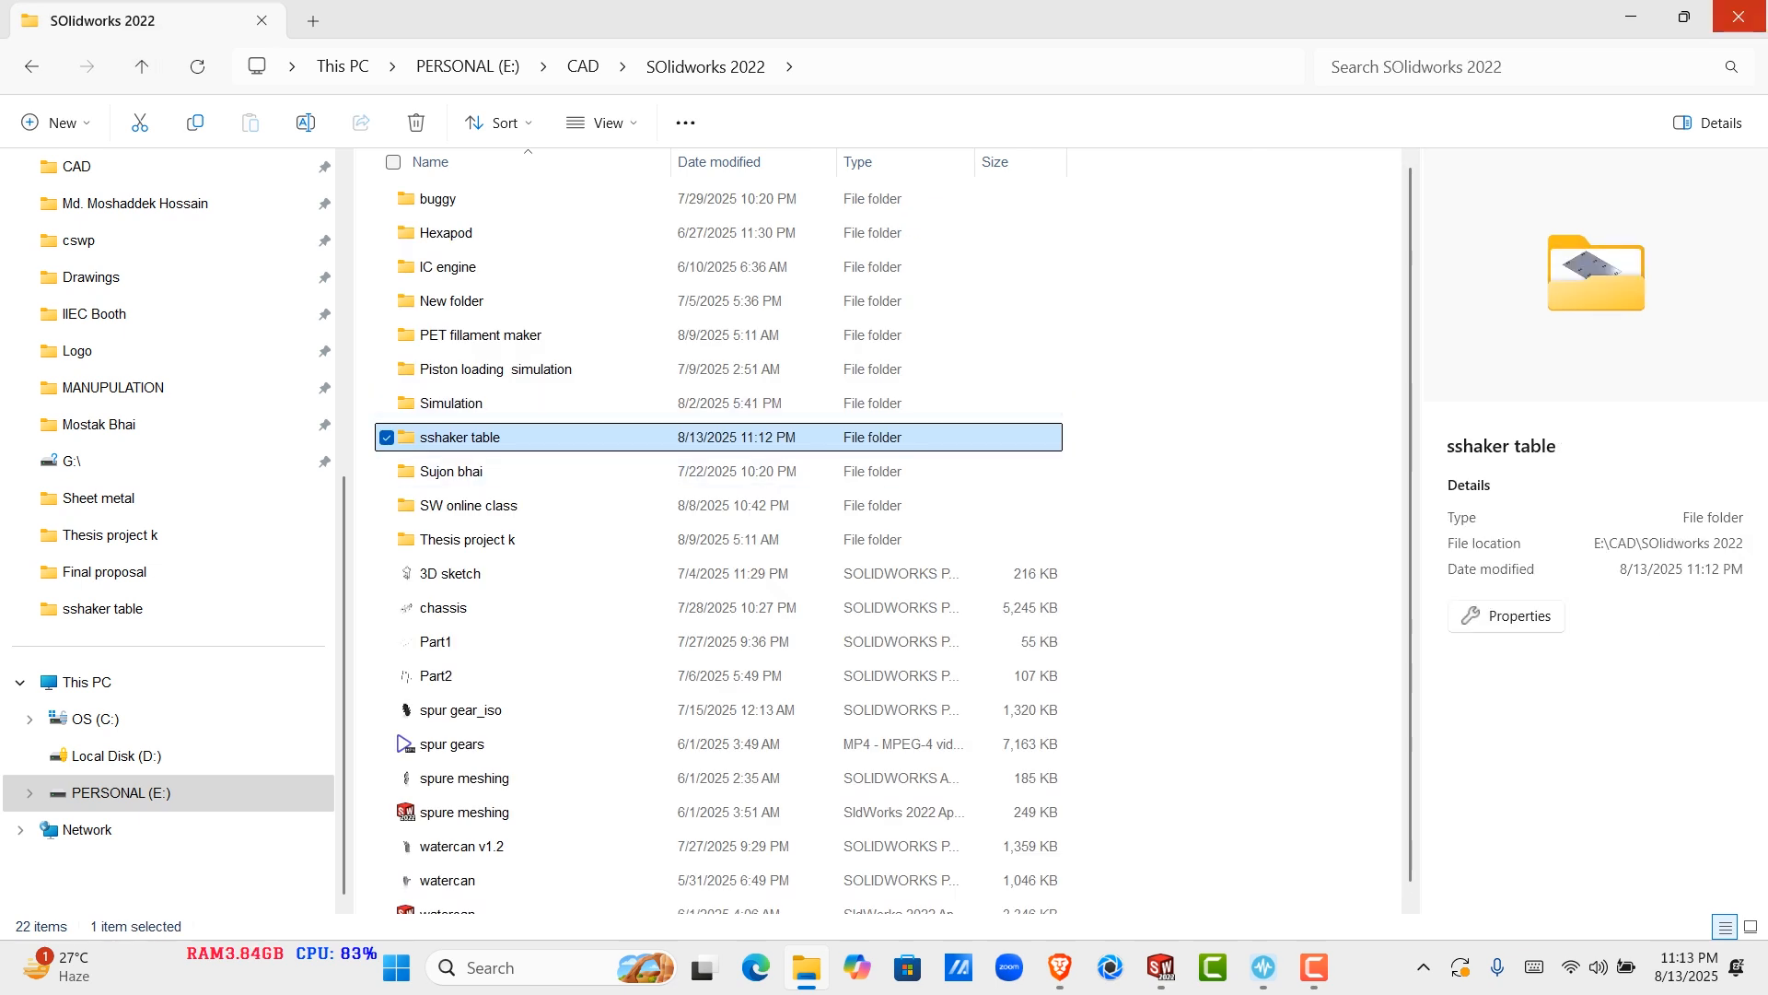
pyautogui.click(1738, 16)
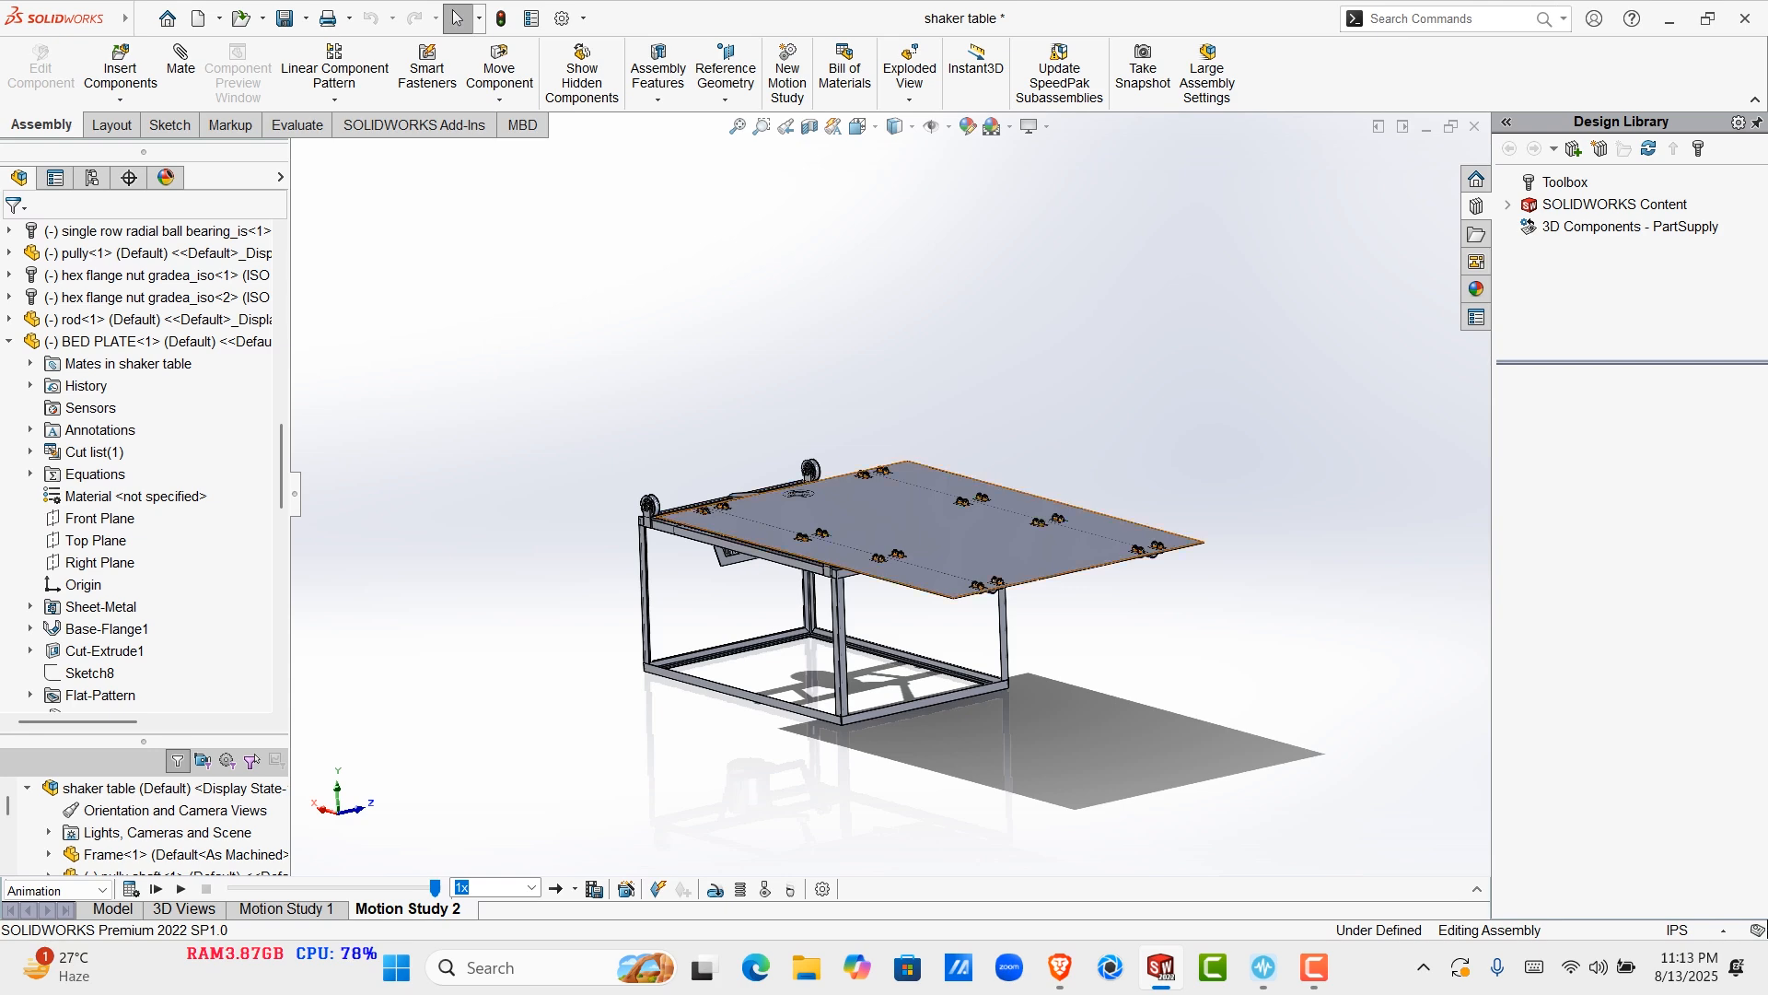
# View the shaker table from its motor side and check the time position of Motion Study 2
pyautogui.moveTo(783, 635); pyautogui.dragTo(1068, 571, button='middle')
pyautogui.moveTo(727, 497); pyautogui.dragTo(775, 514, button='middle')
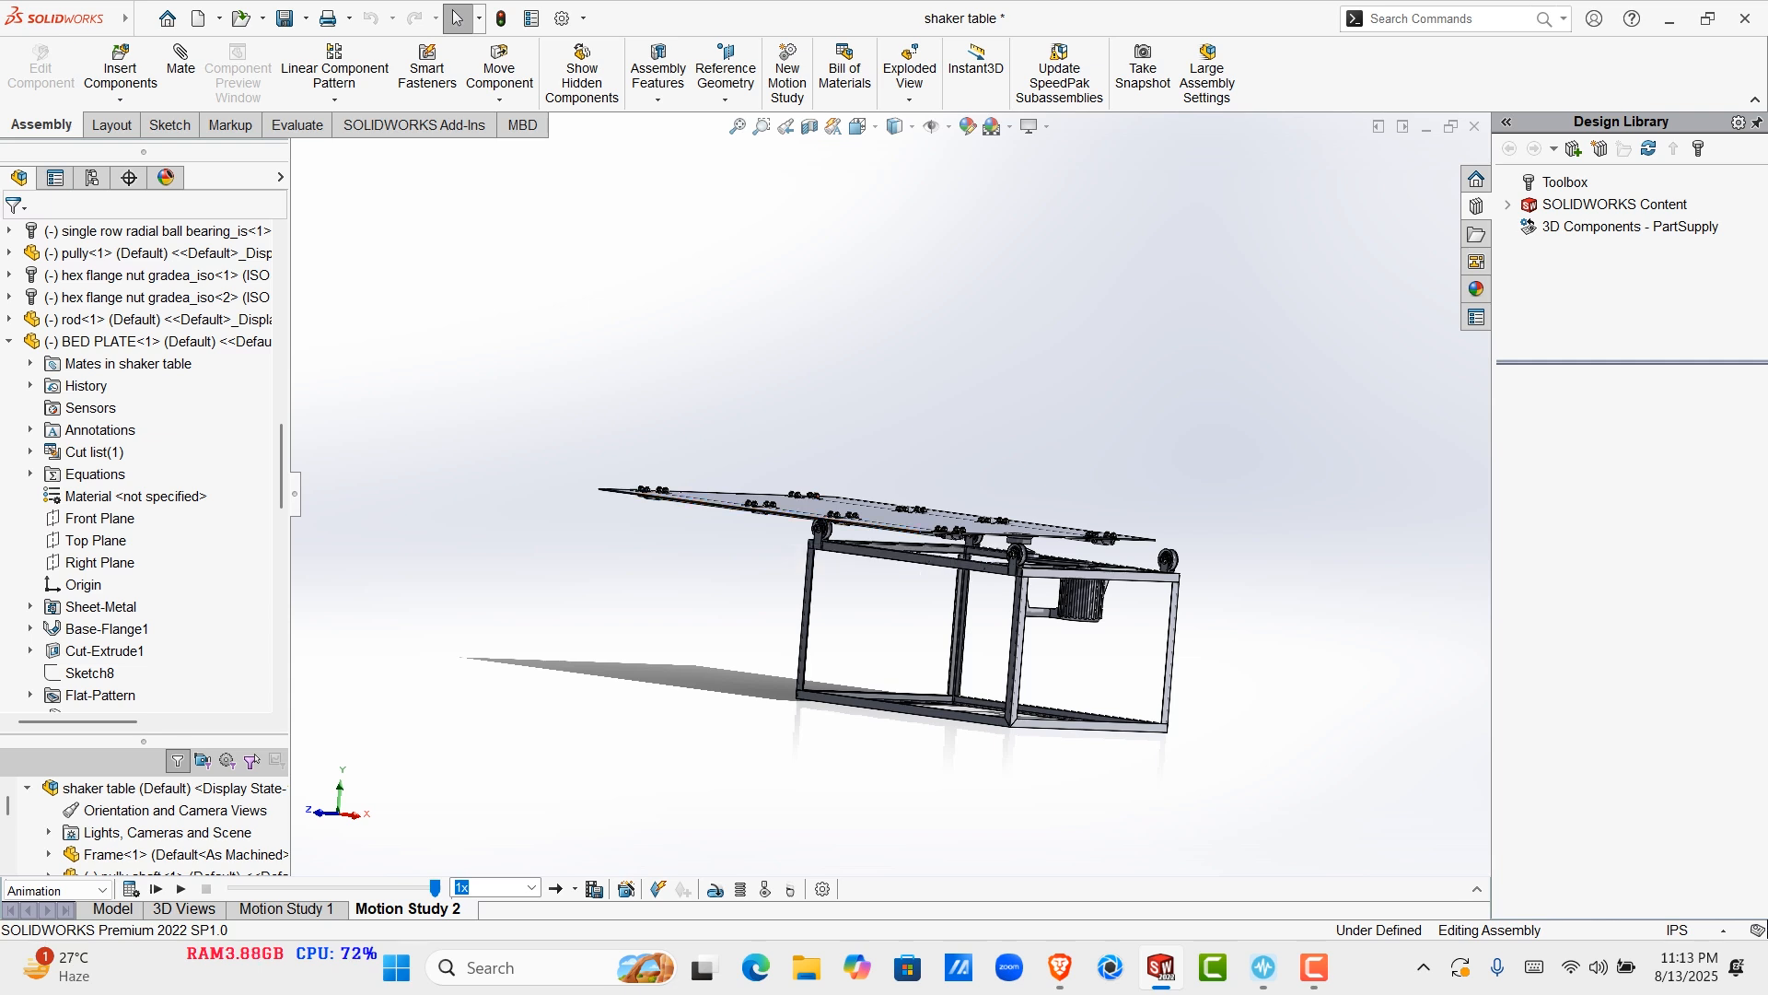
pyautogui.moveTo(435, 888)
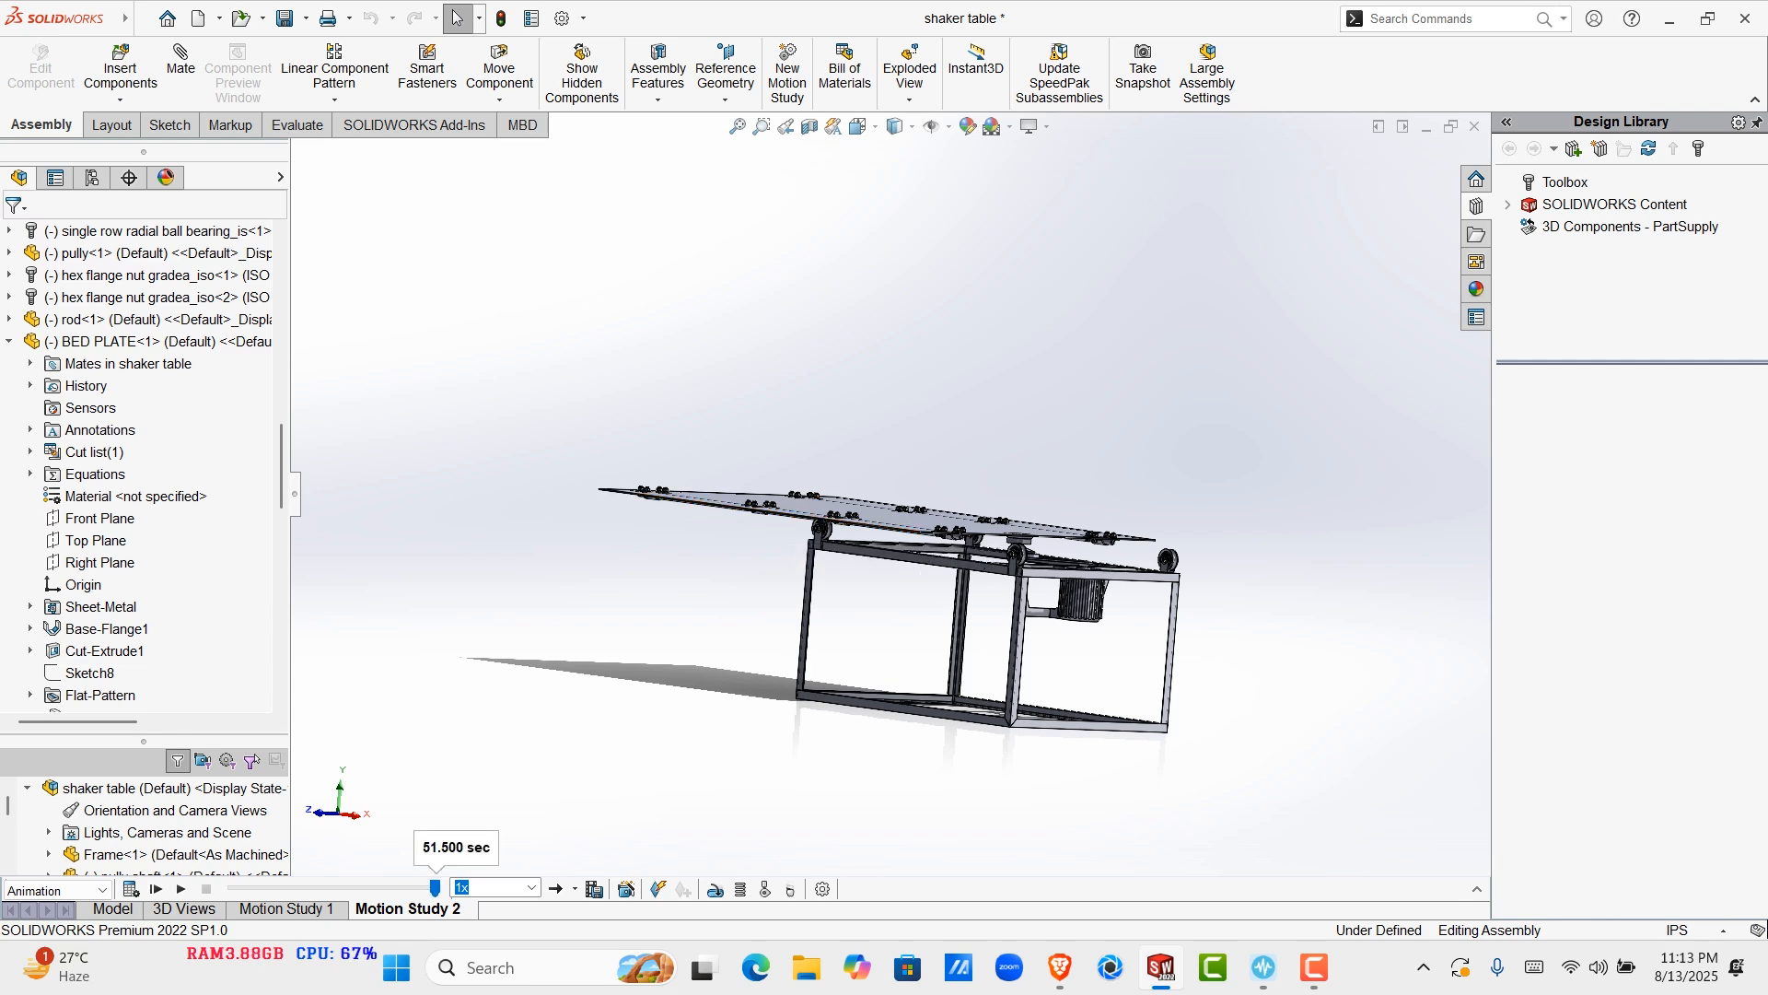